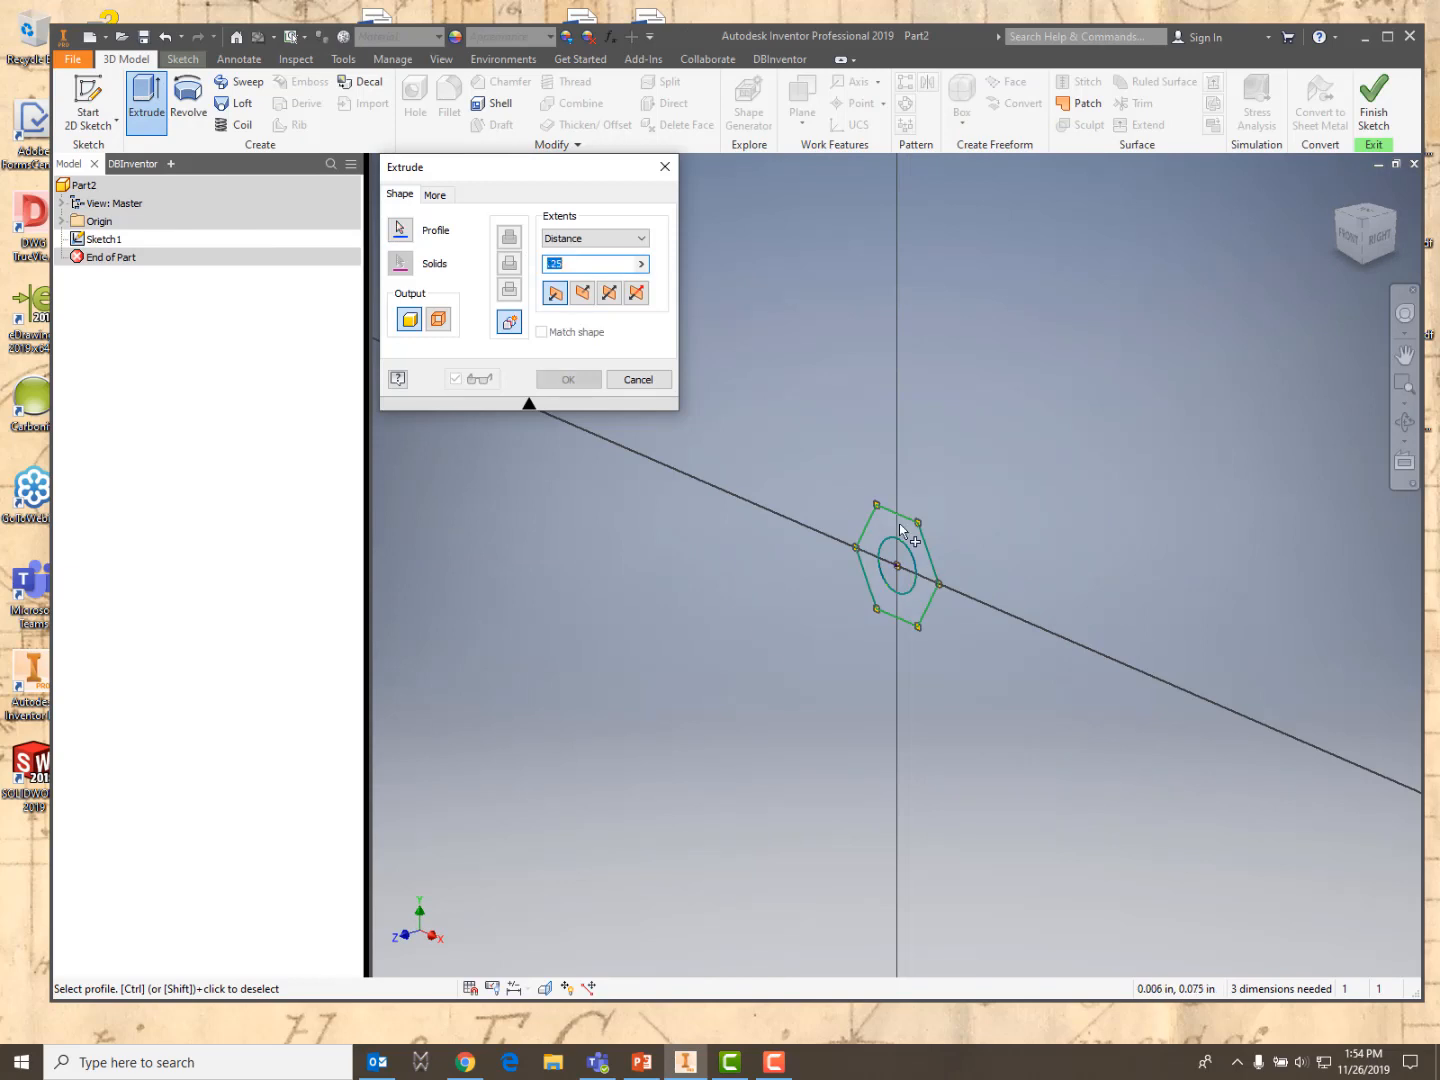
Extrude the hexagonal profile around the central circle by 0.25 in
key(Return)
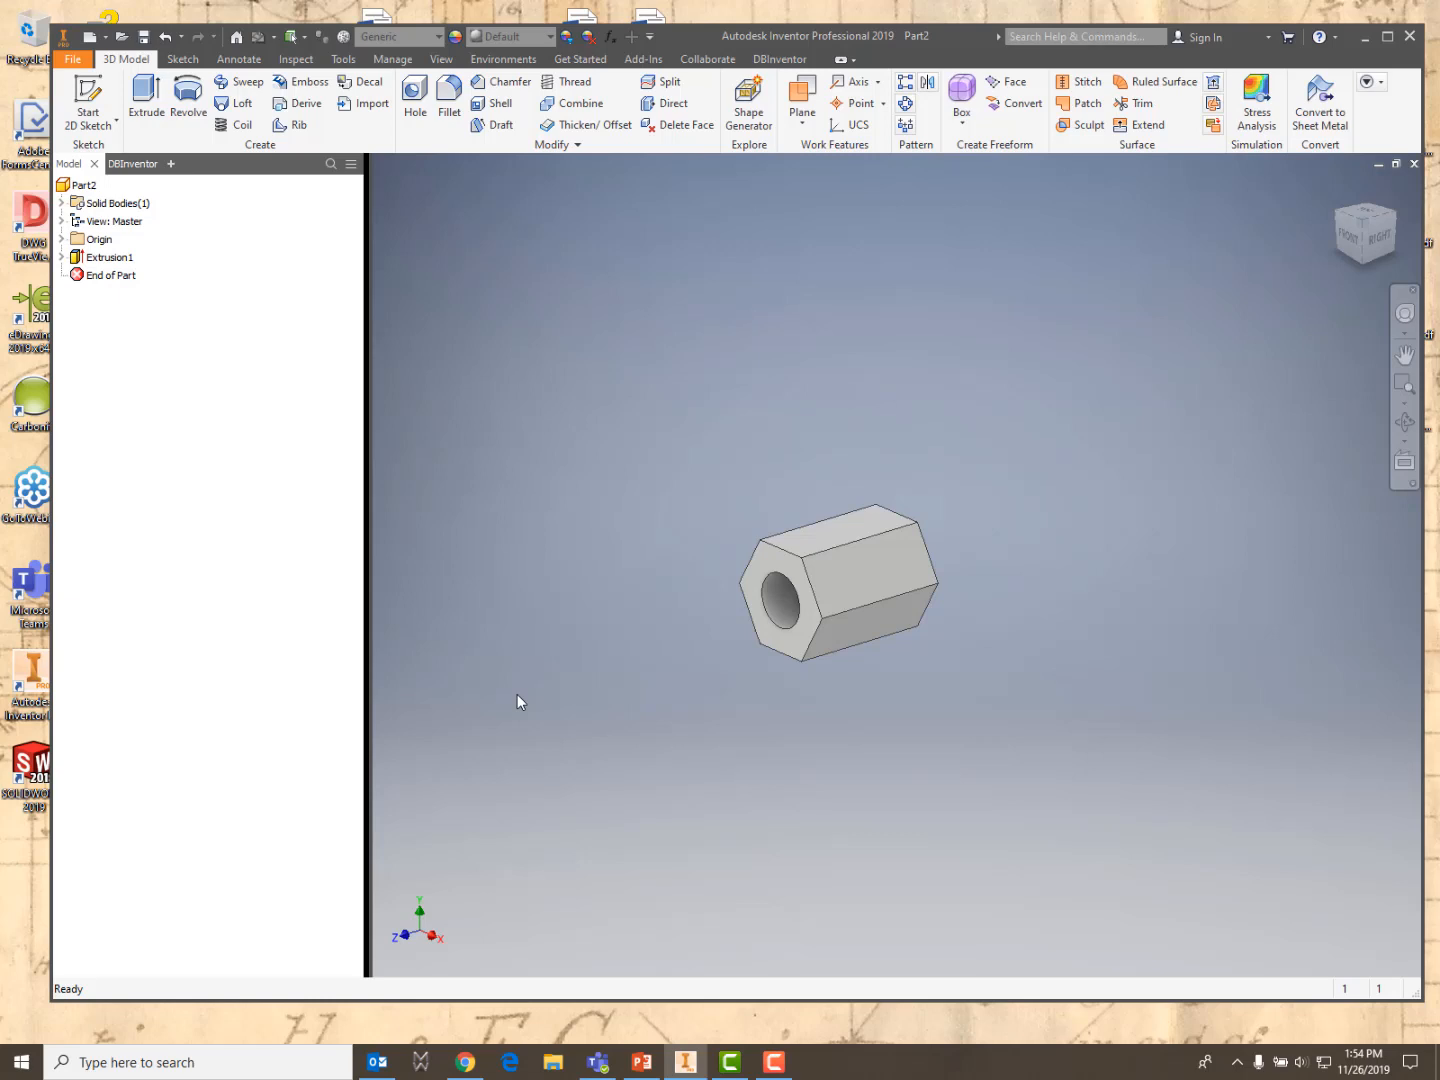
Save the new part with the WITH CATERGORIES format, classifying it as MACHINED, NUT, HEX NUT
click(144, 43)
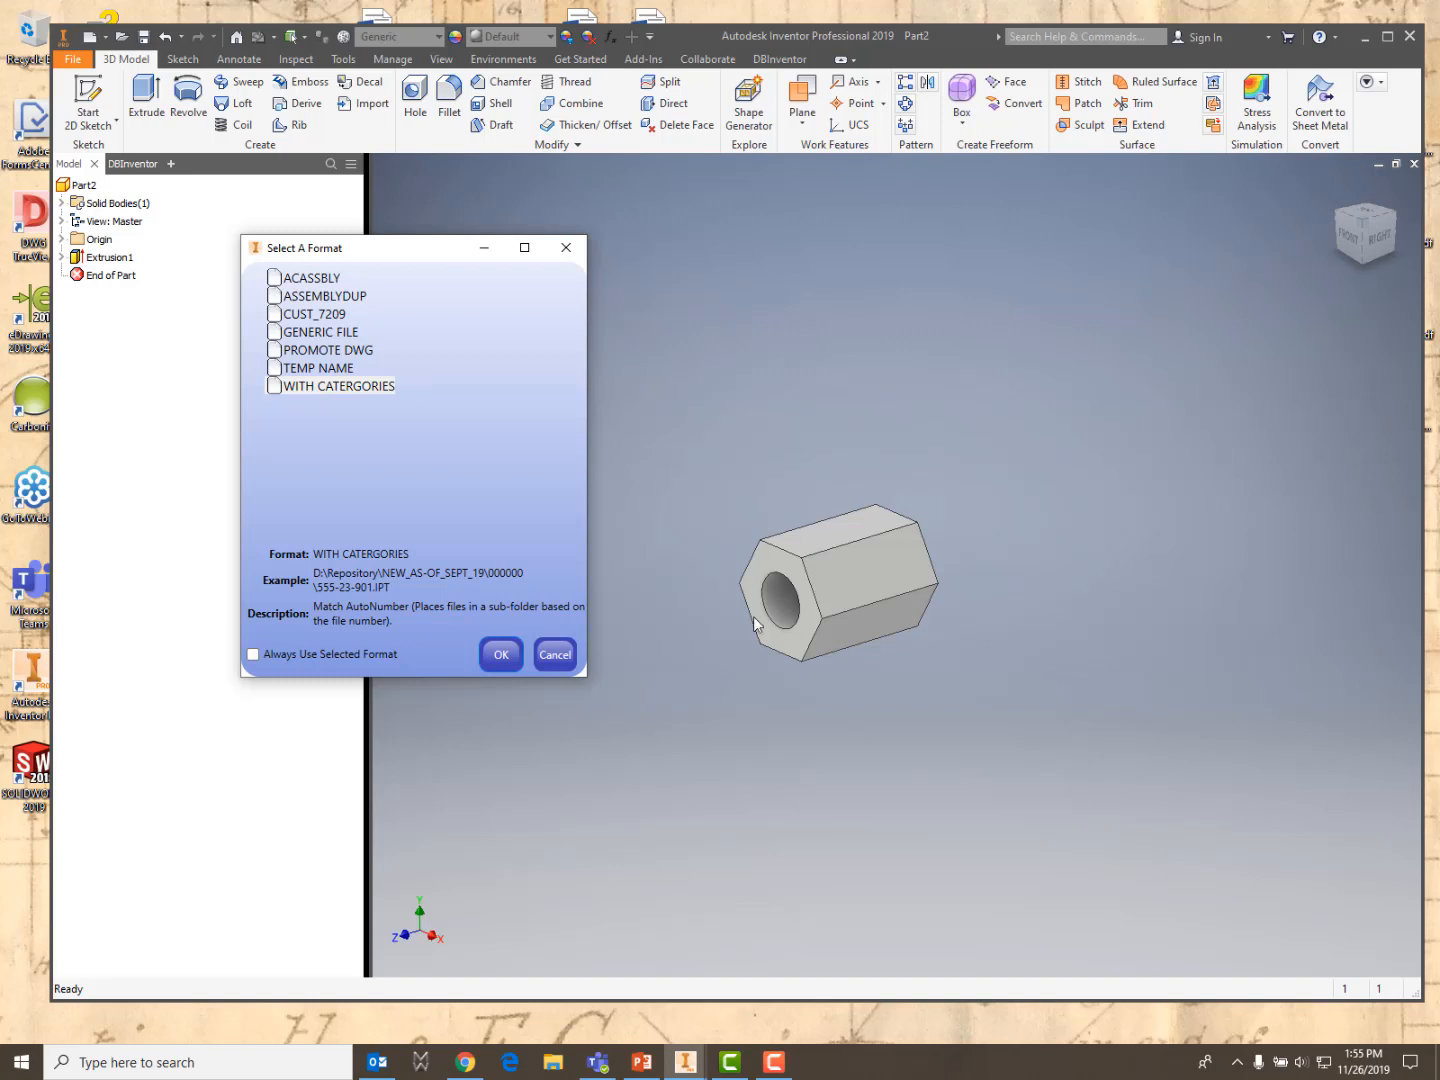
click(303, 387)
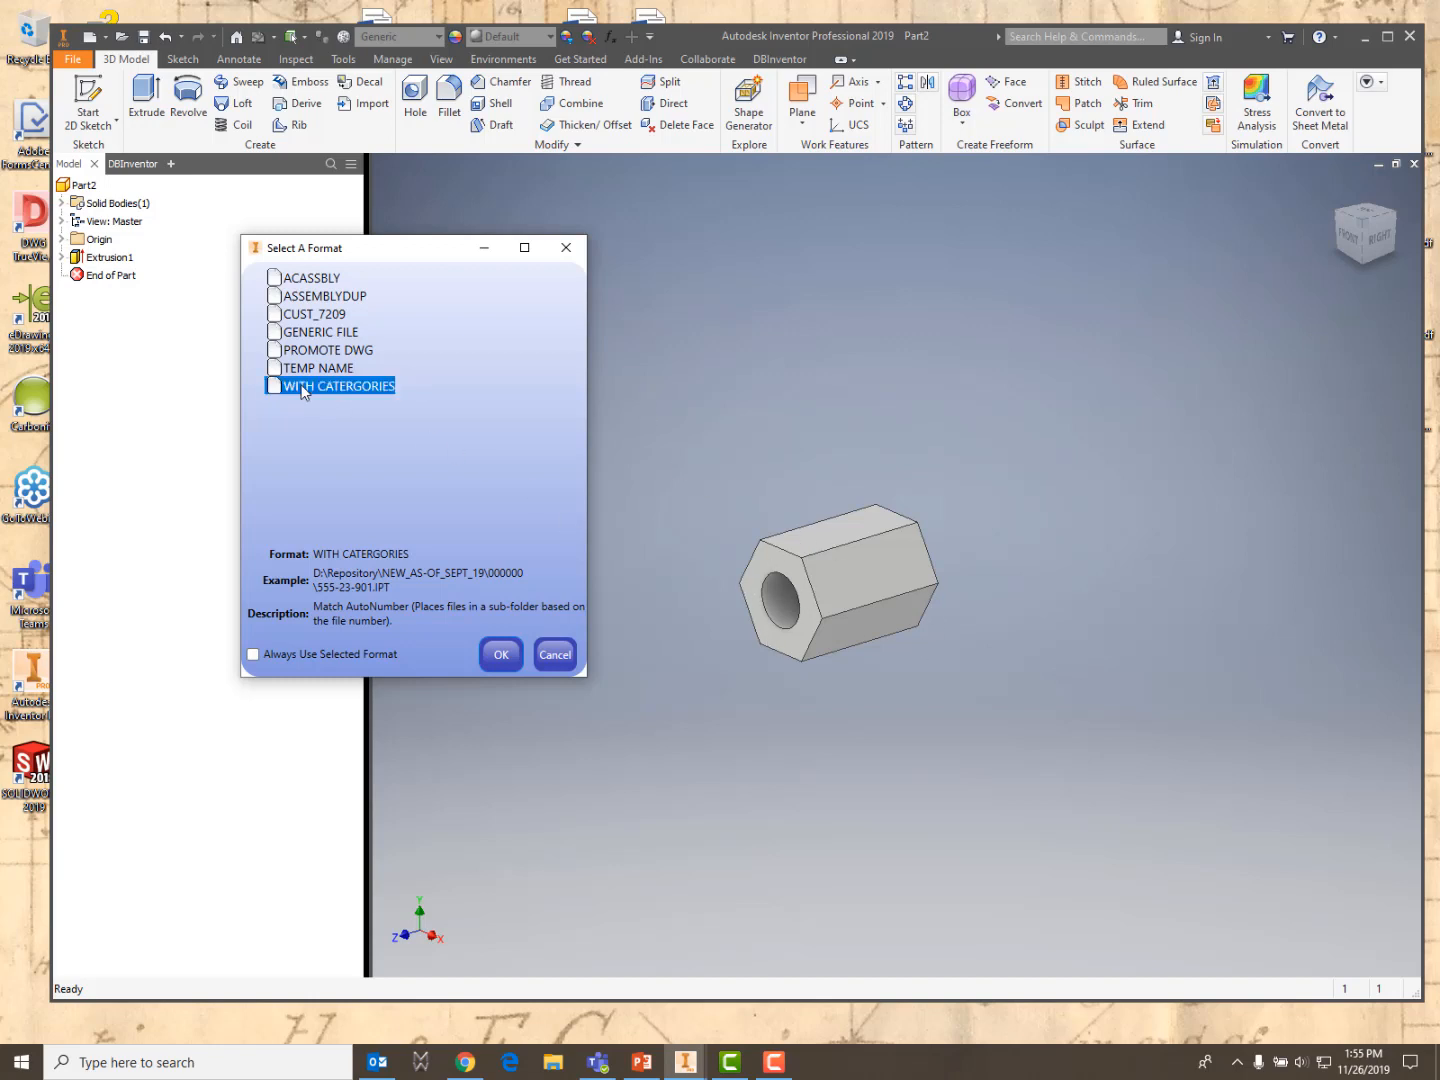
click(502, 664)
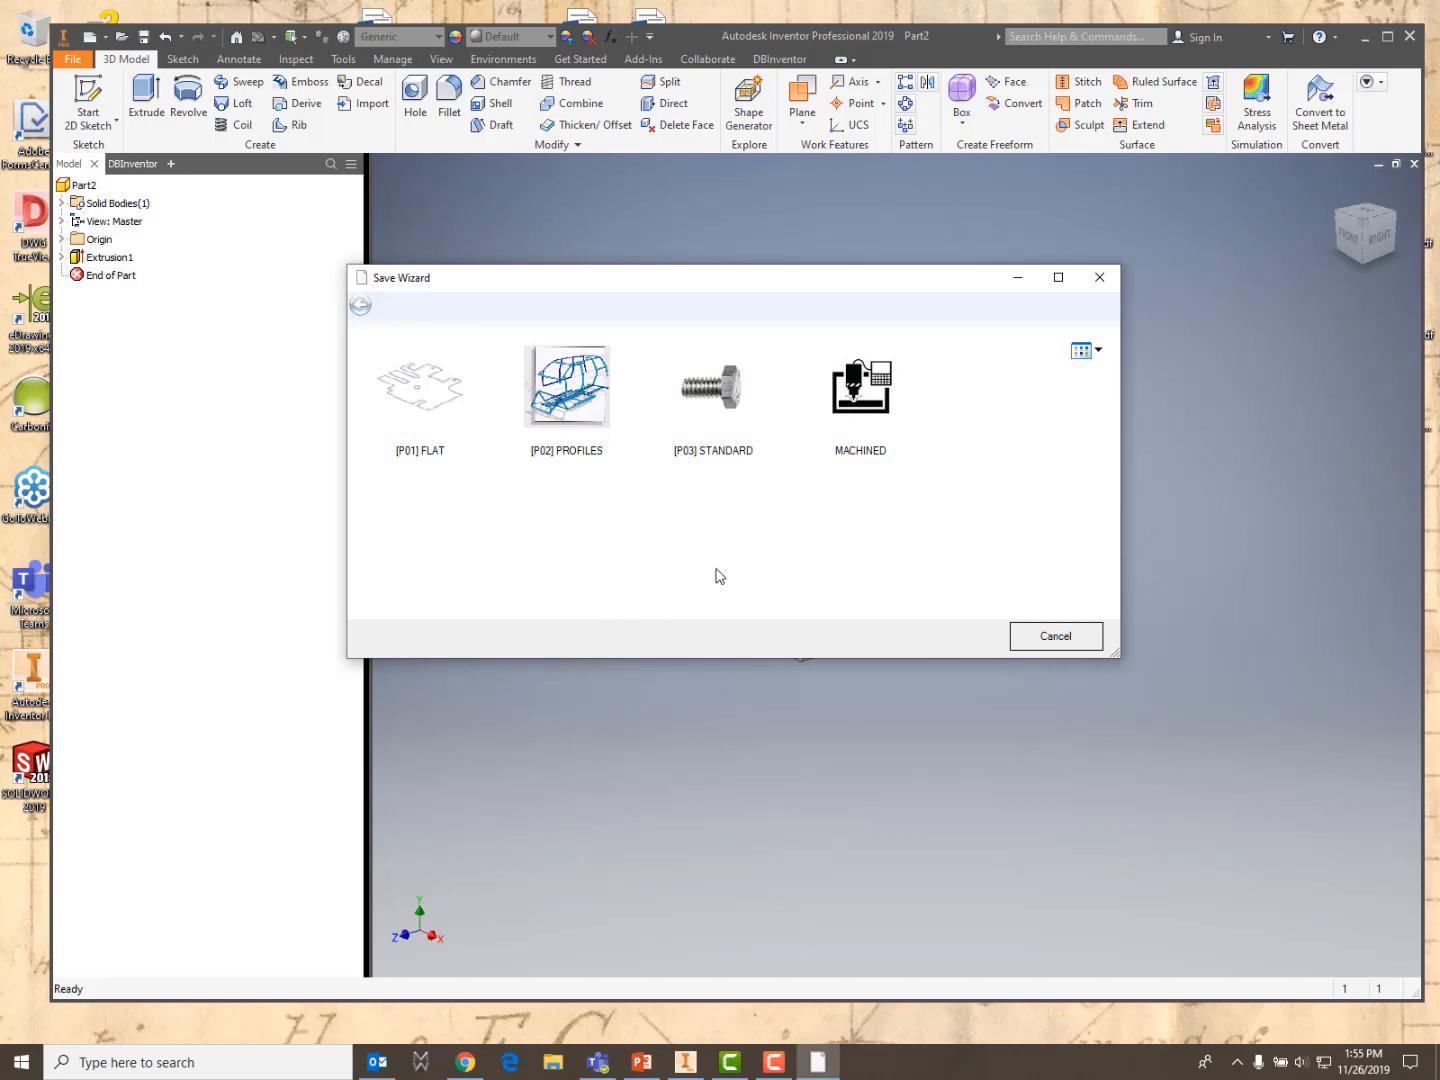
click(879, 395)
click(566, 406)
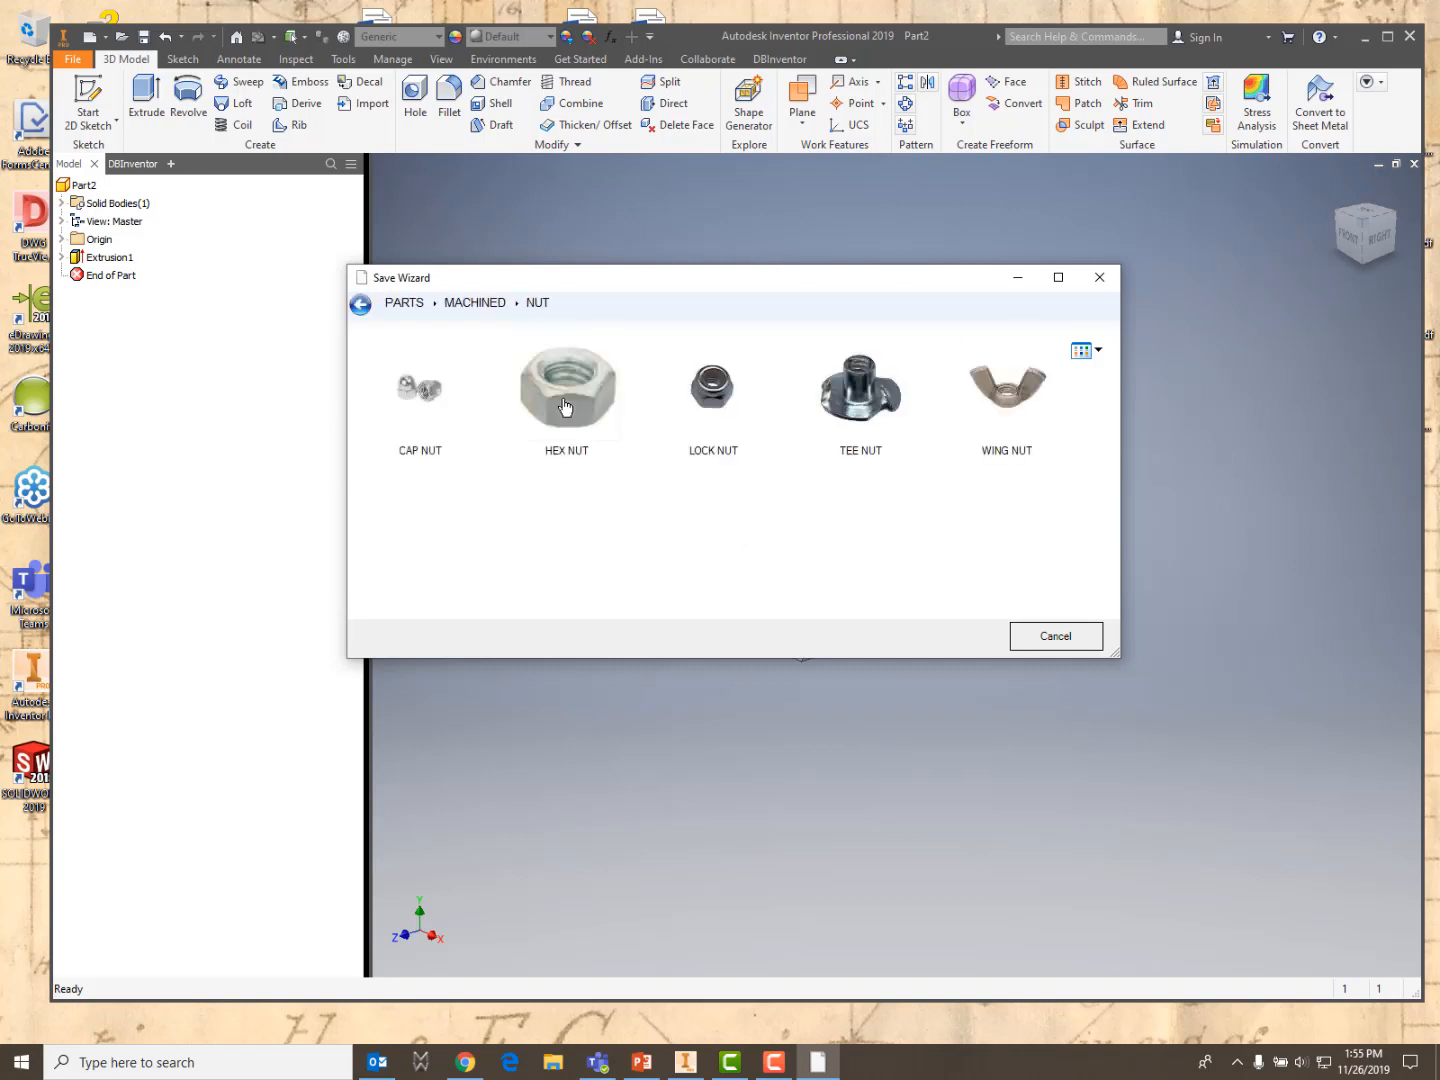
click(566, 406)
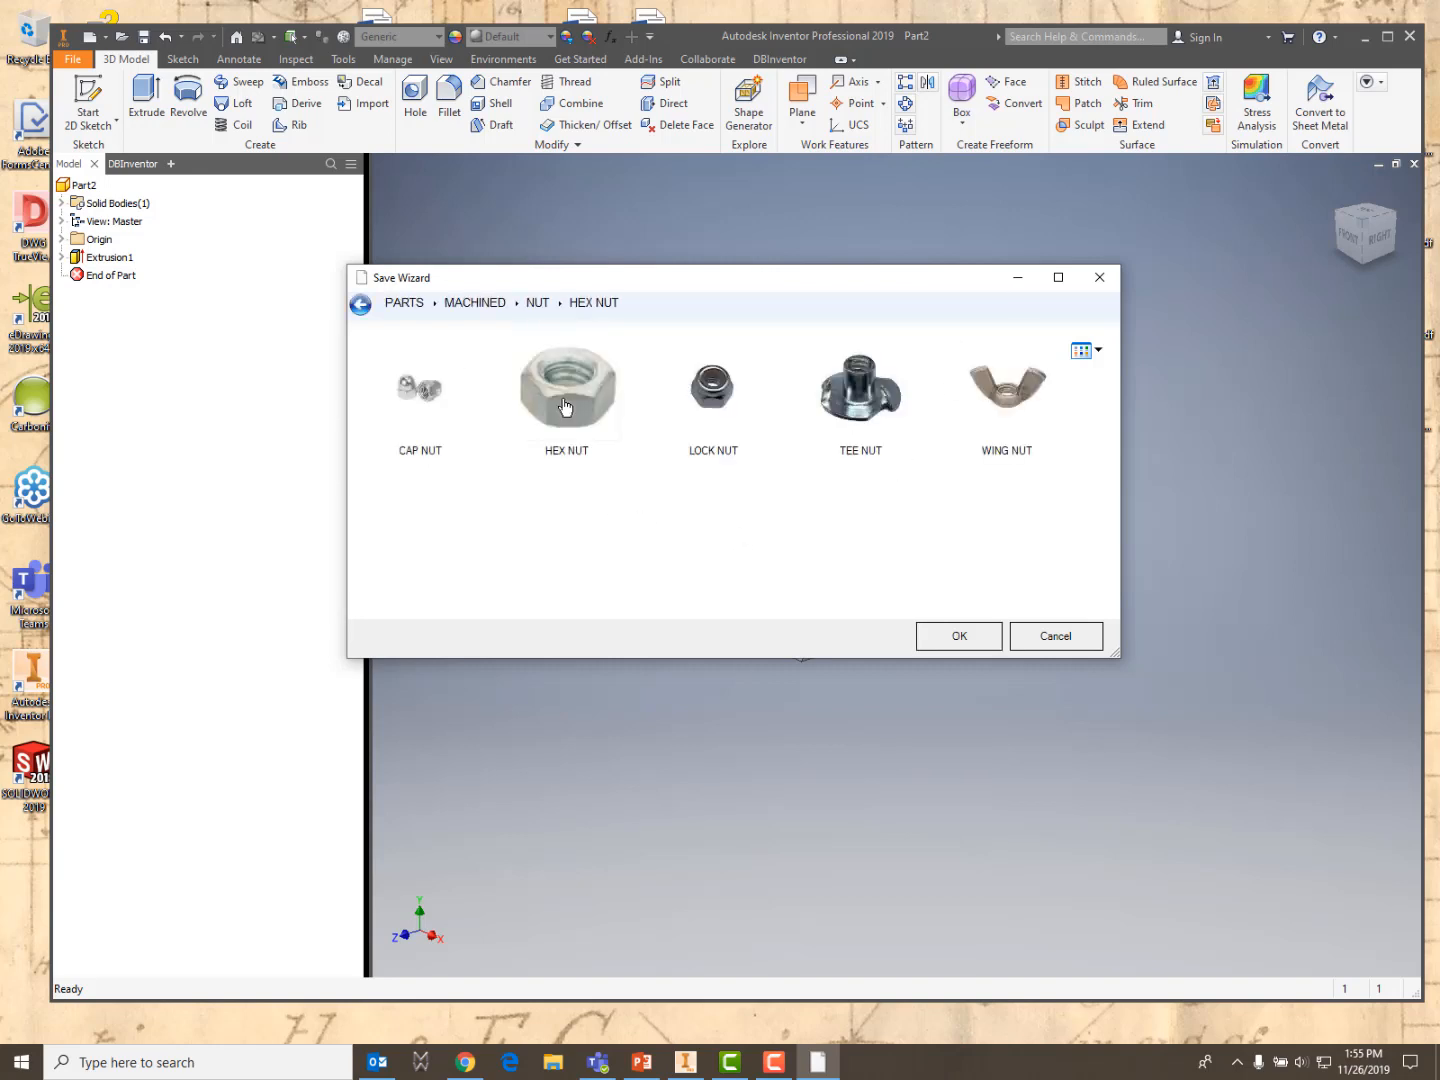
click(962, 640)
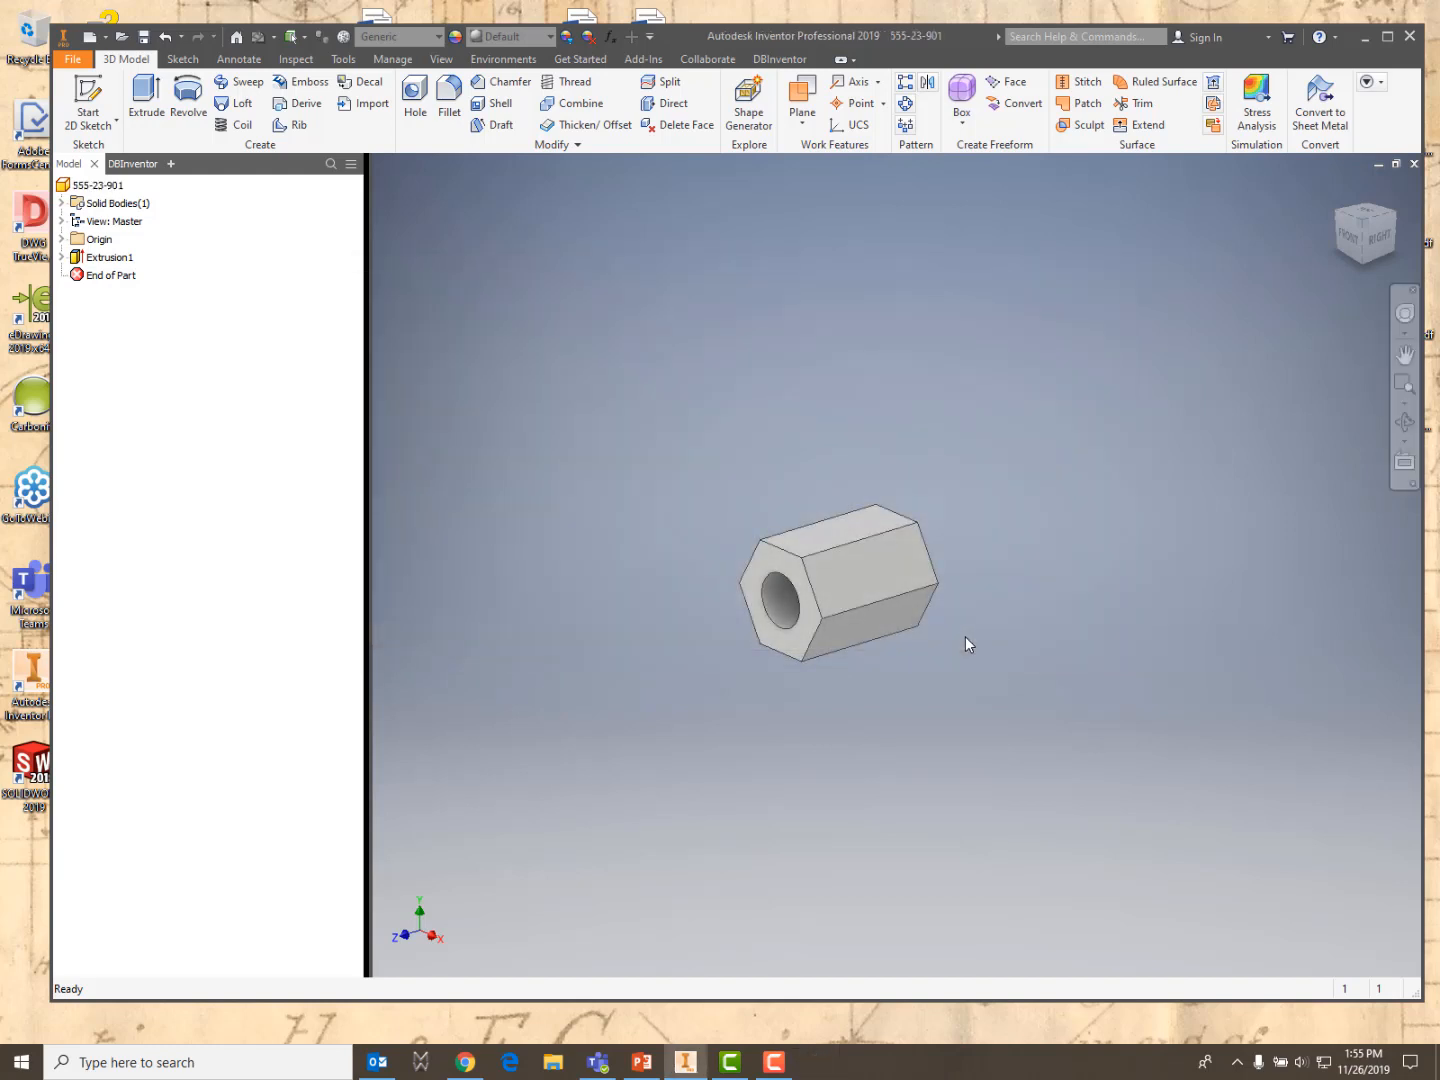
Review the hex nut part's ID and description in its database revision record, and close the record
click(131, 164)
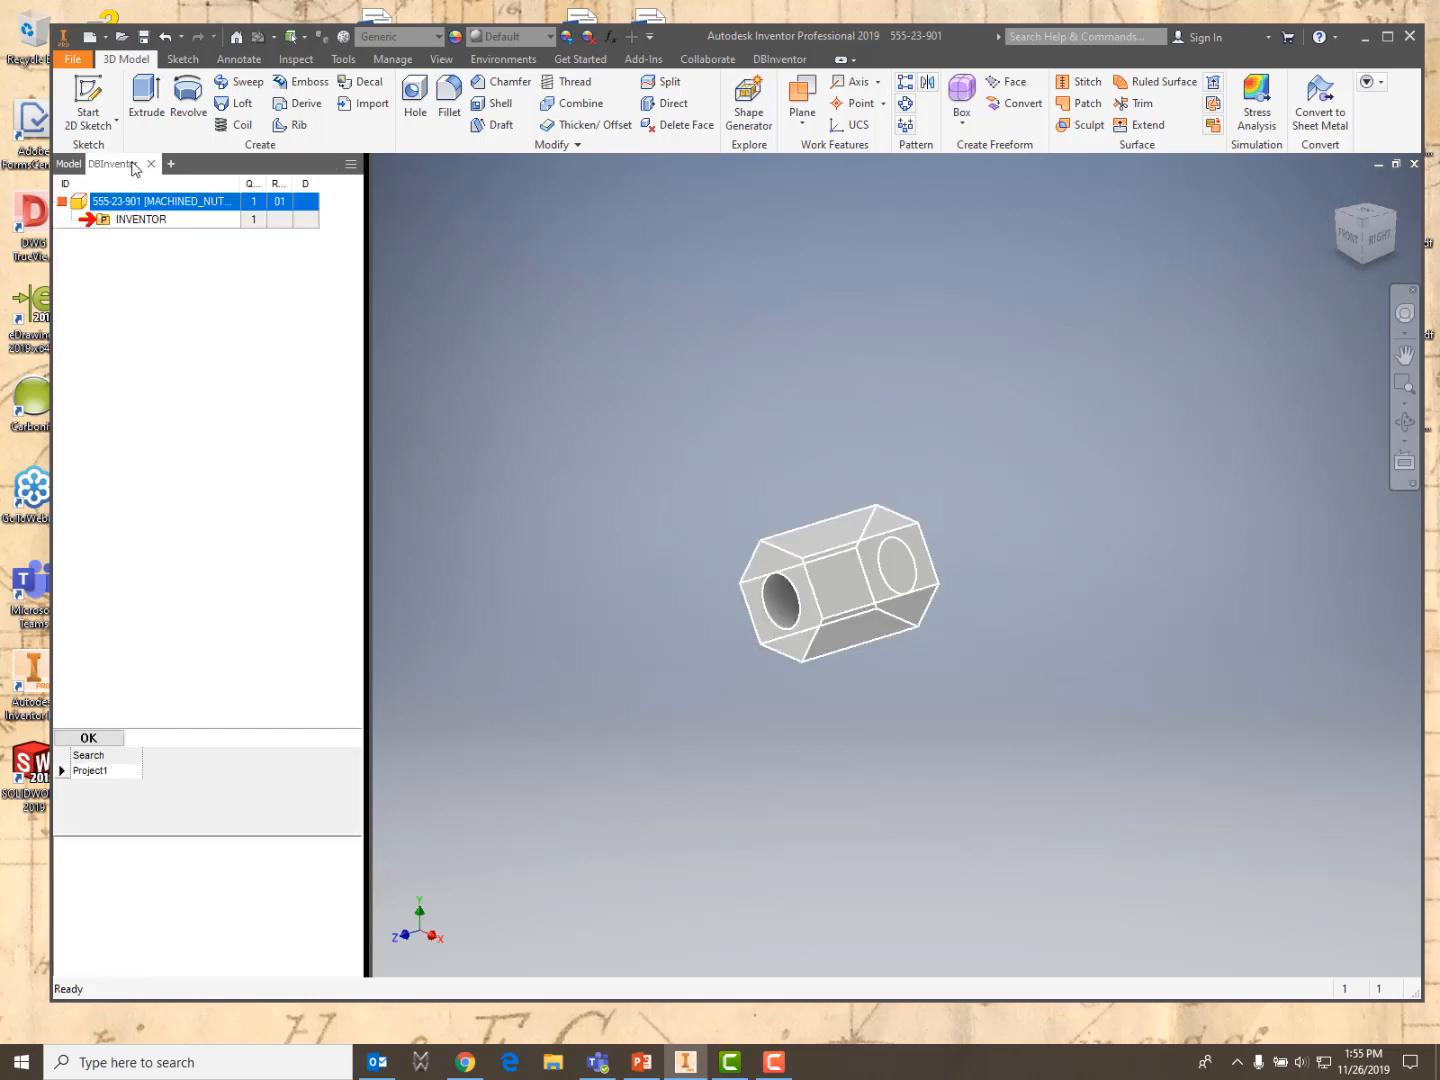
right_click(113, 204)
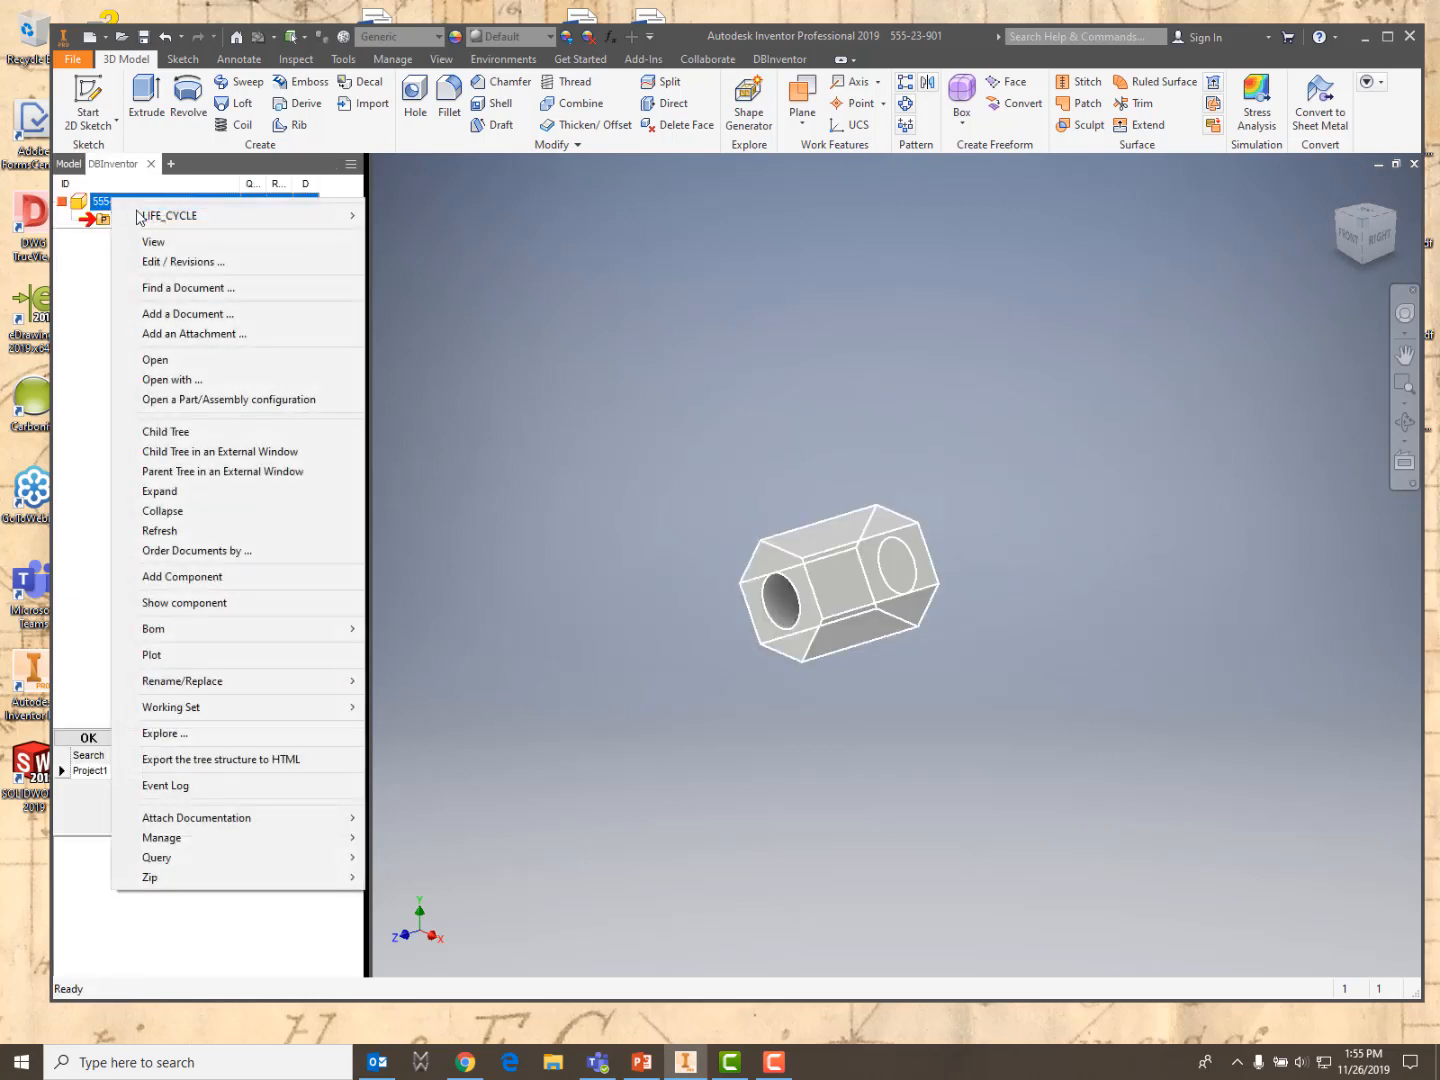
click(171, 259)
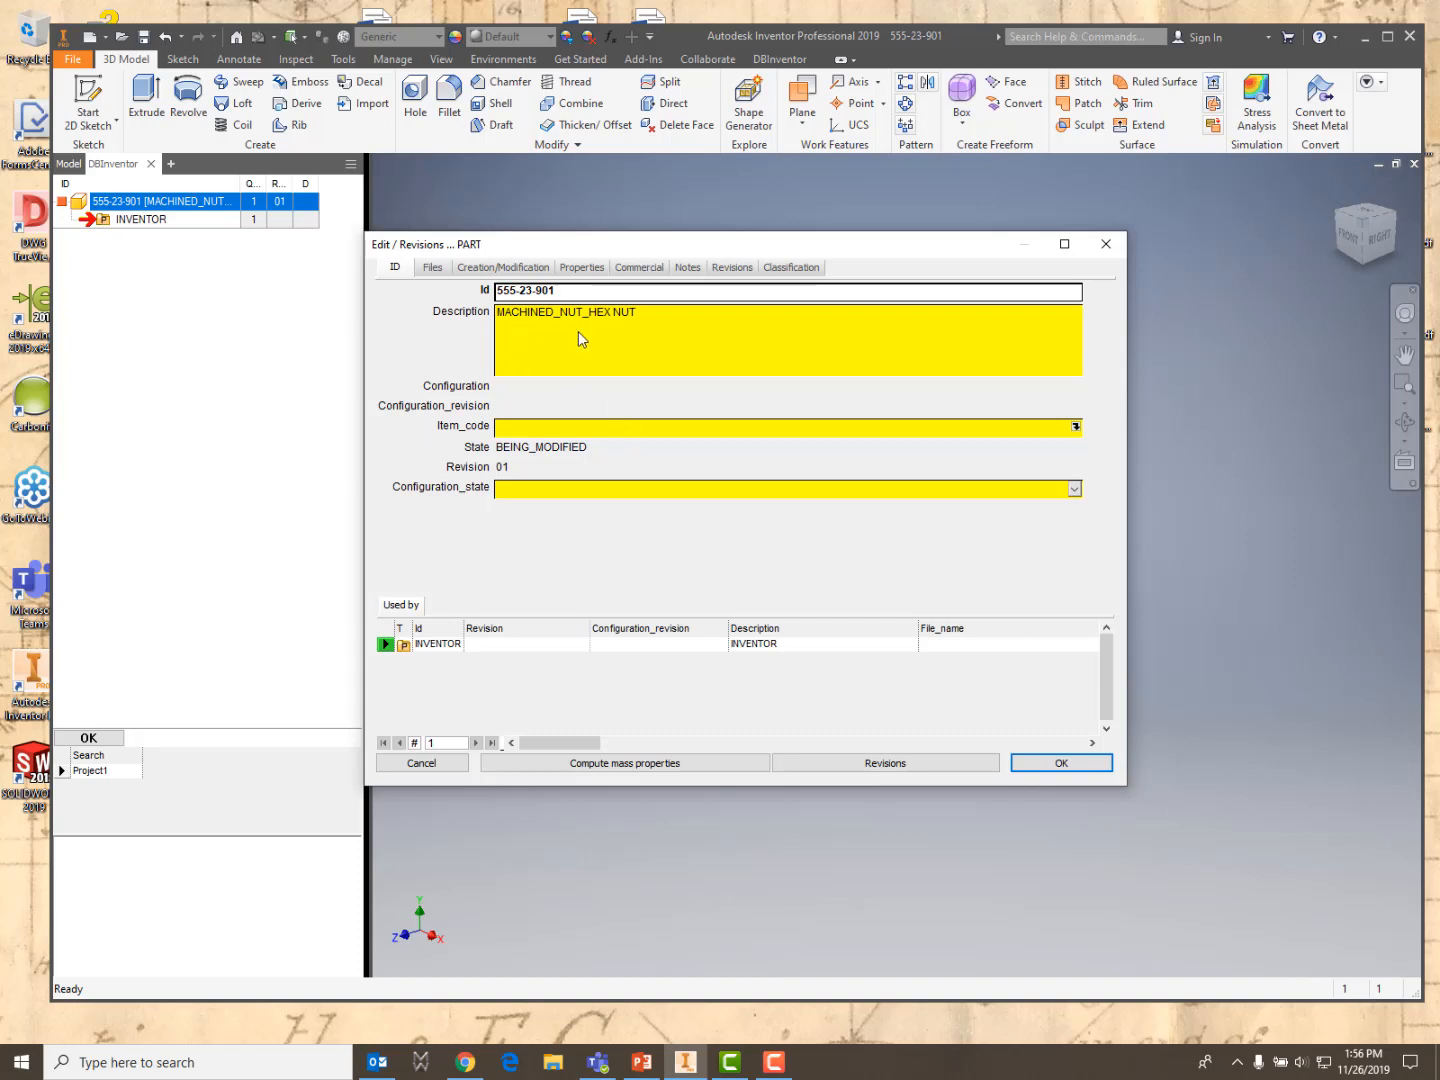
click(1088, 764)
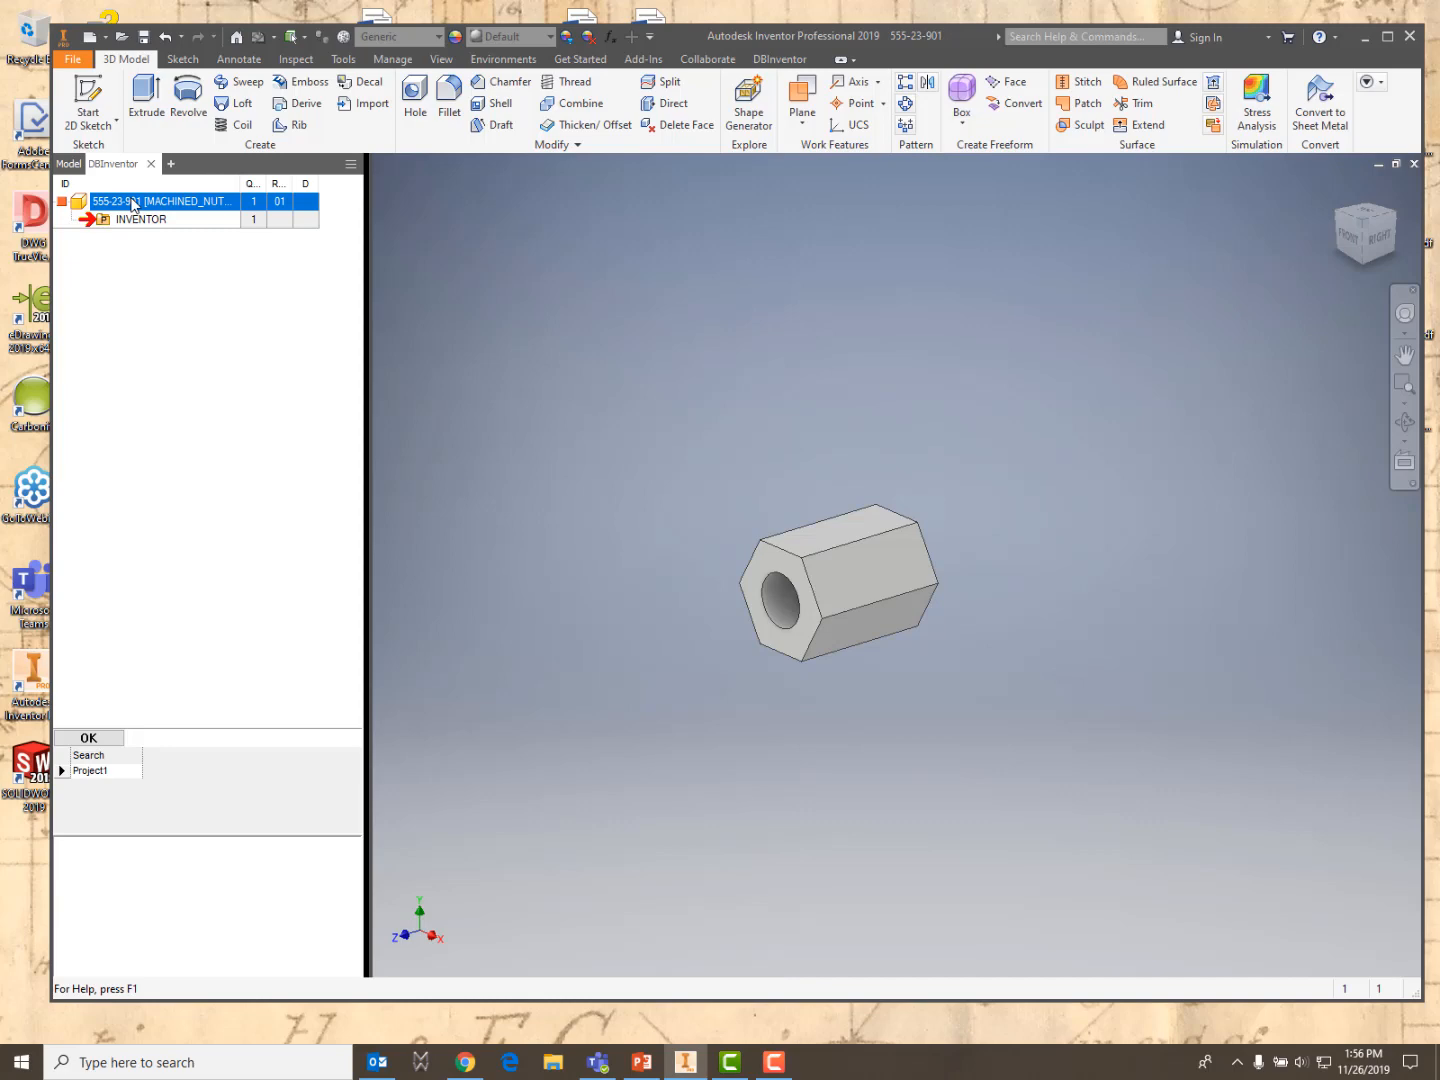
Create a new drawing from the Standard_MW-2019_RevData.idw template
click(73, 60)
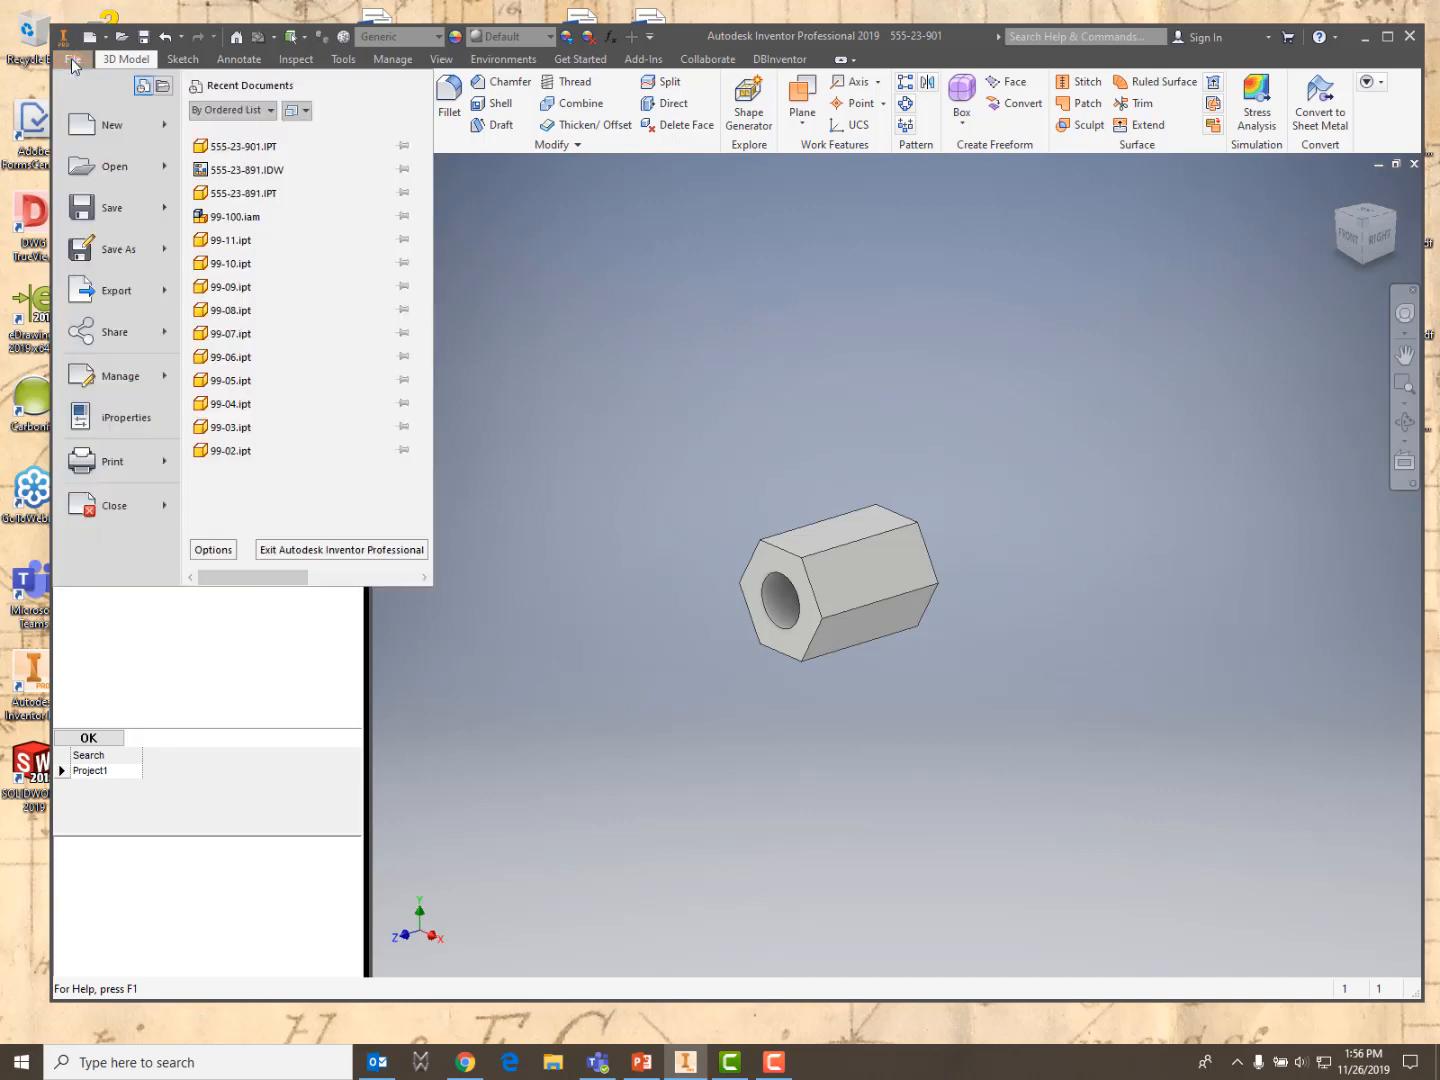
click(112, 129)
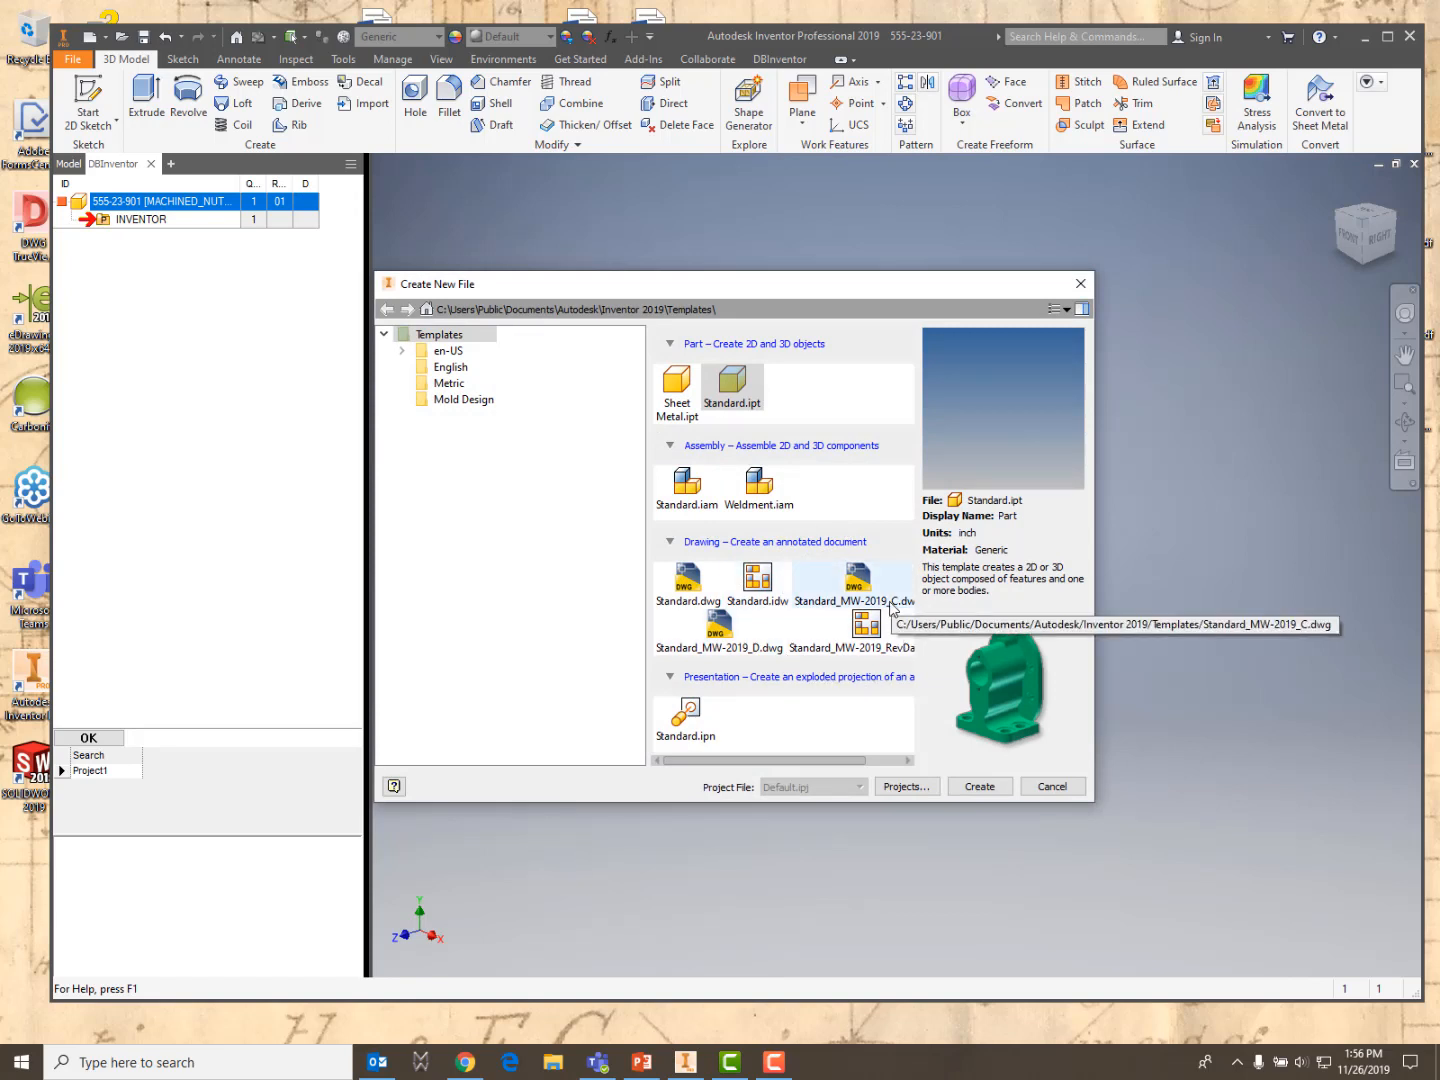
click(859, 590)
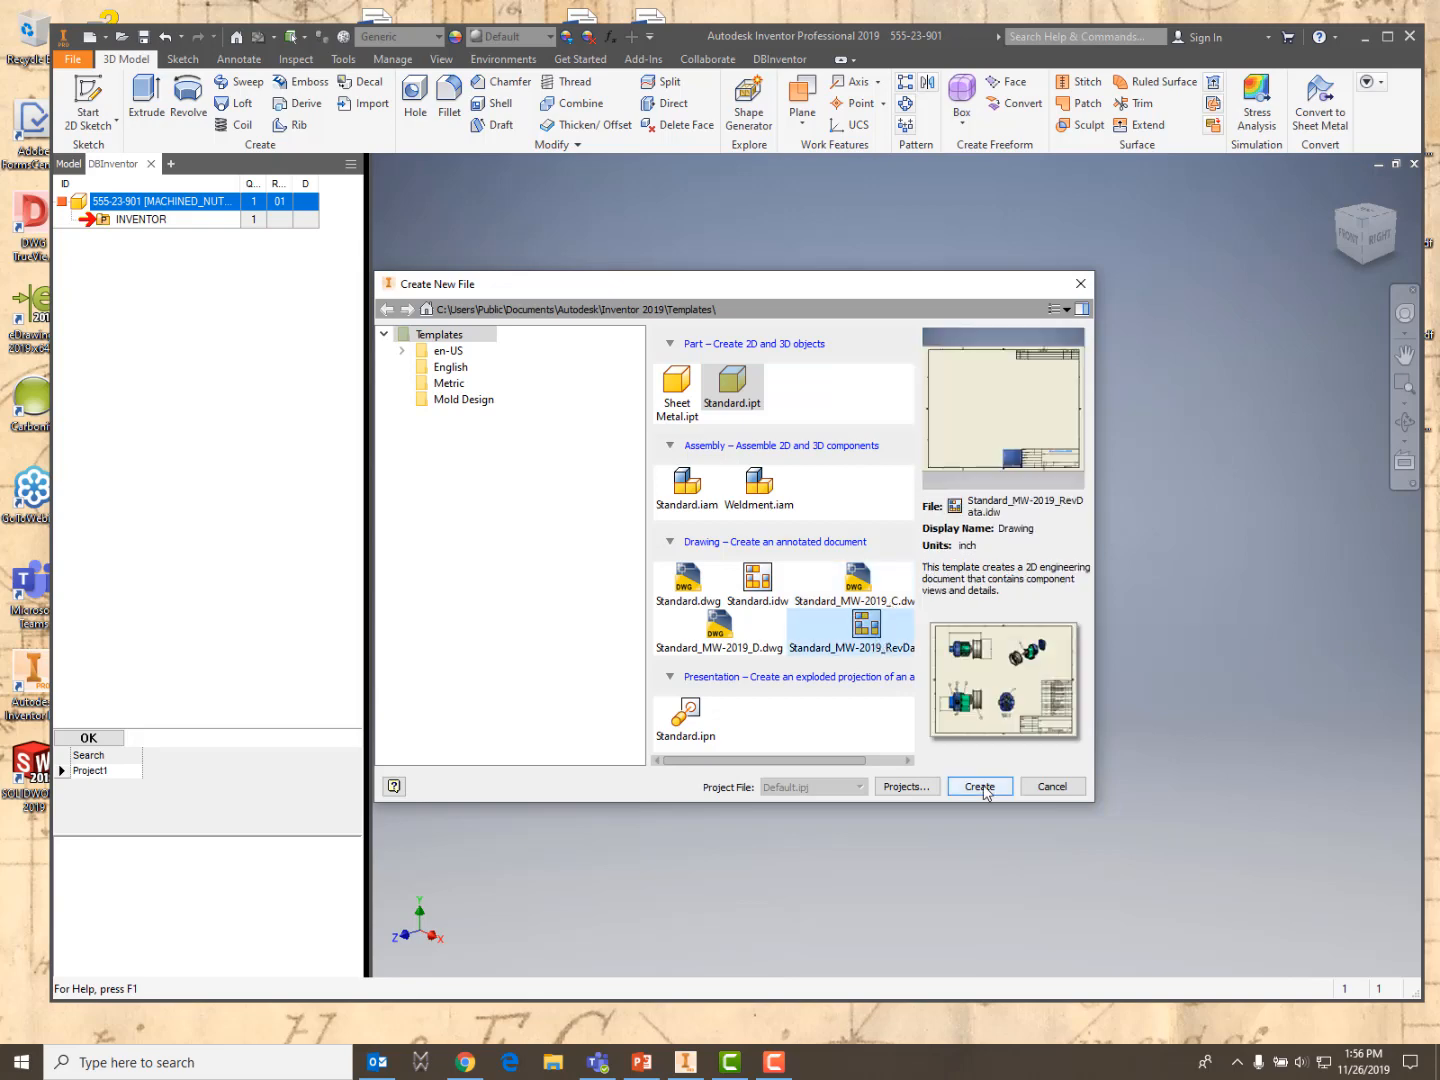
click(980, 786)
Place a front base view of the hex nut at 10:1 with projected side and isometric views, and save the drawing
click(80, 92)
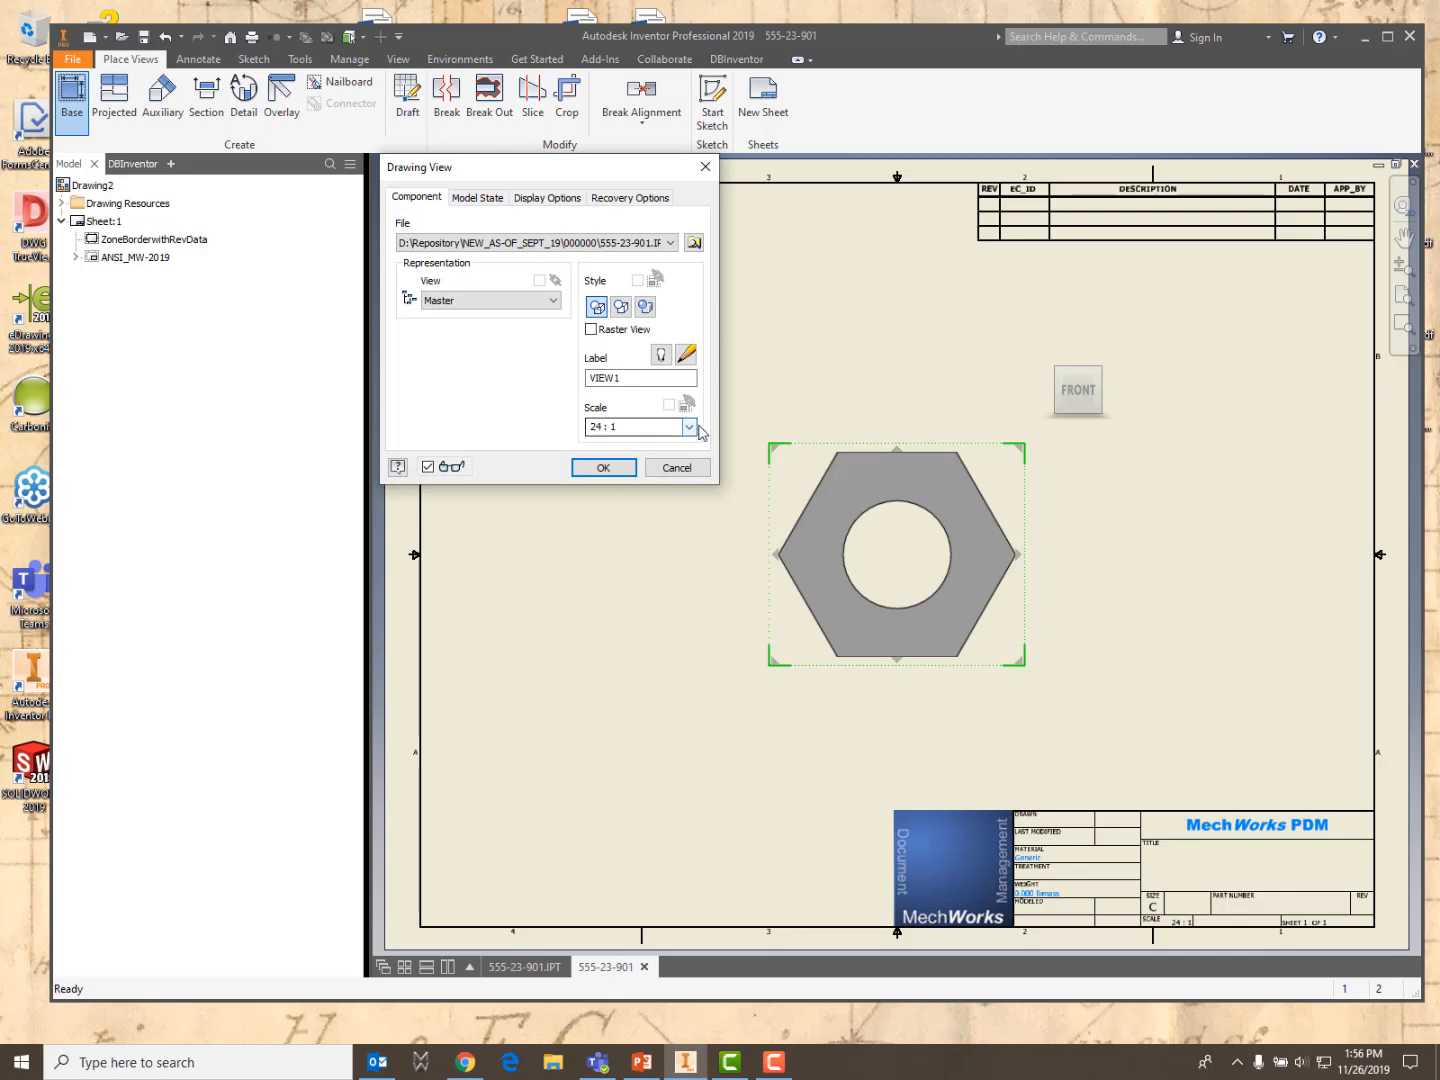
click(688, 428)
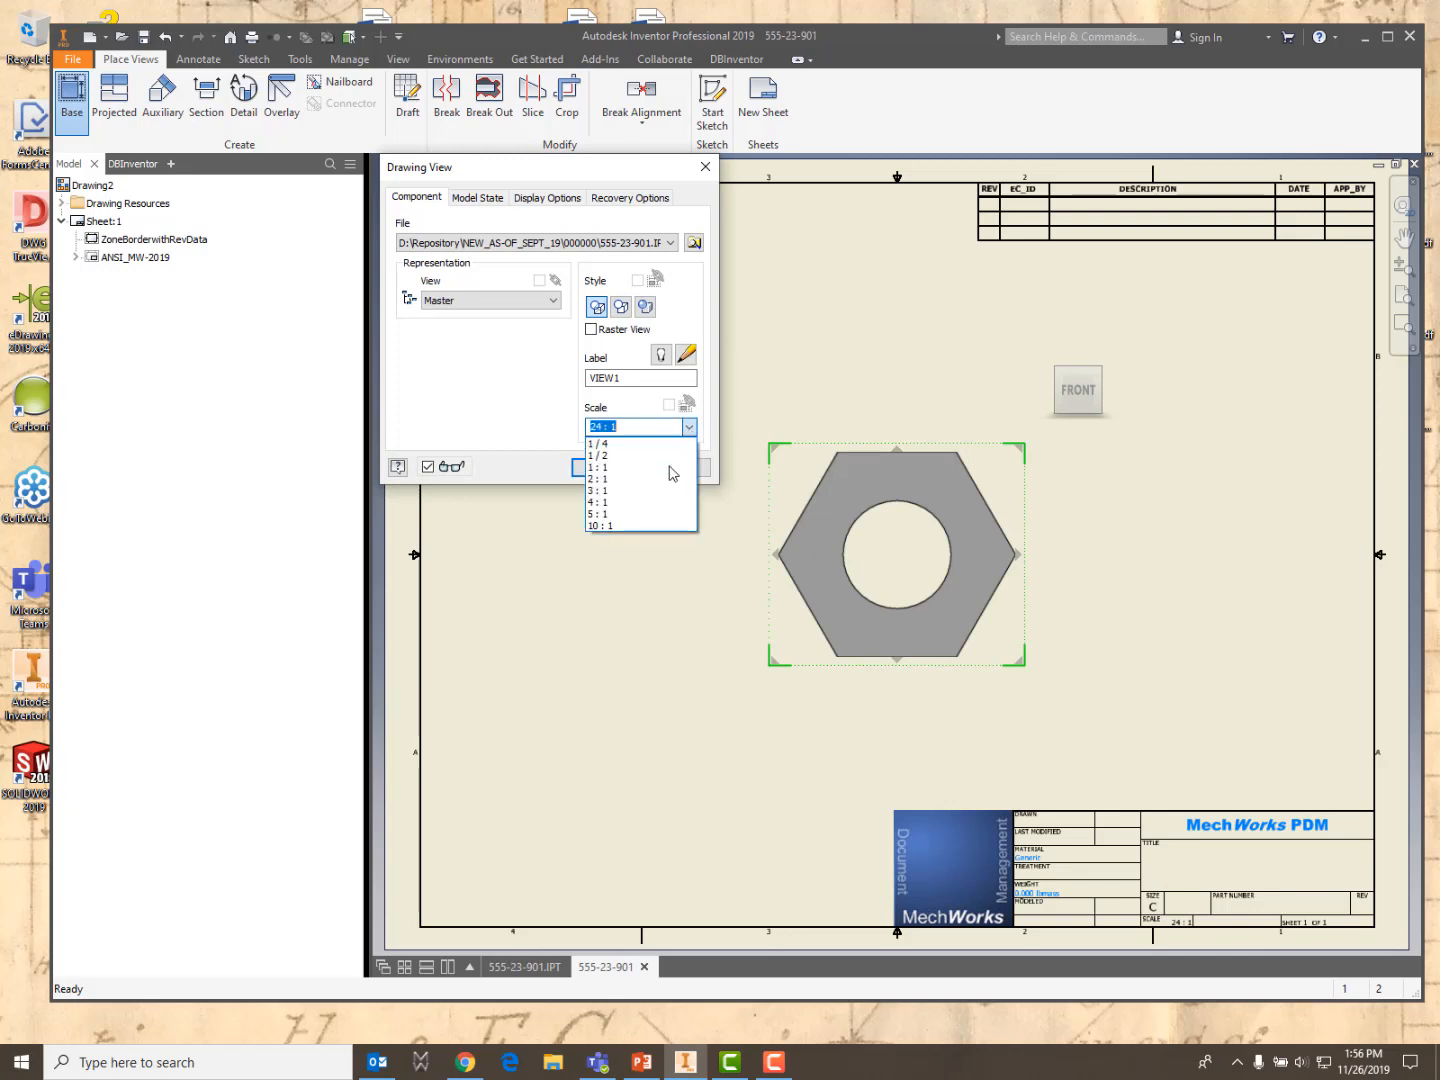
click(603, 527)
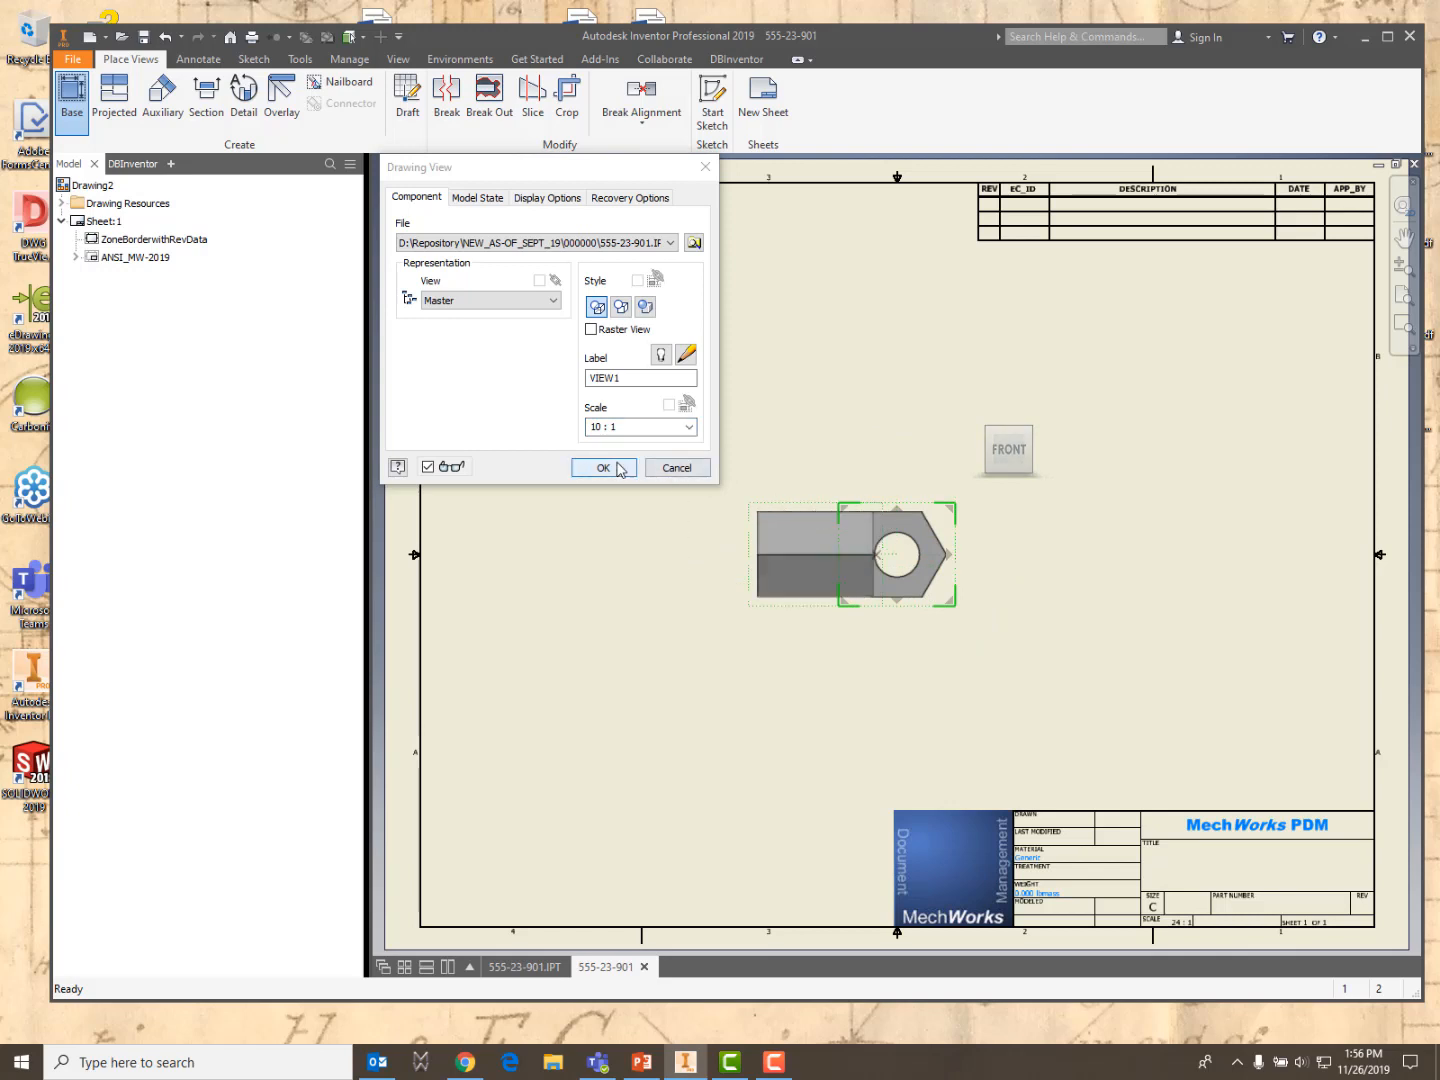
click(1090, 416)
click(627, 468)
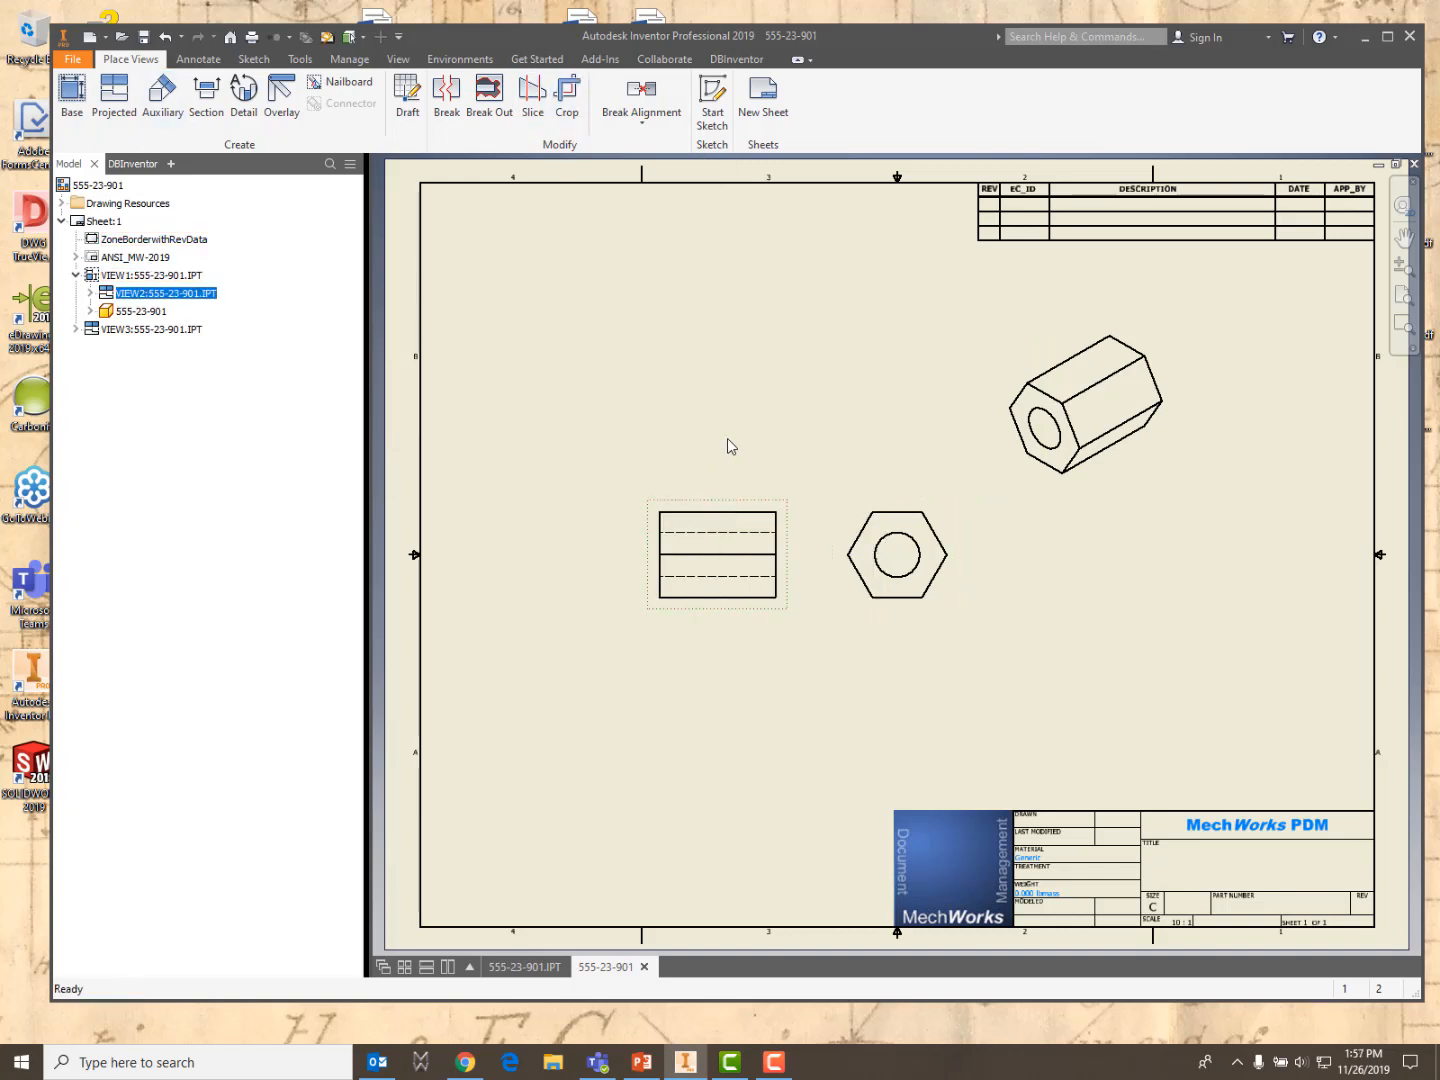
click(143, 40)
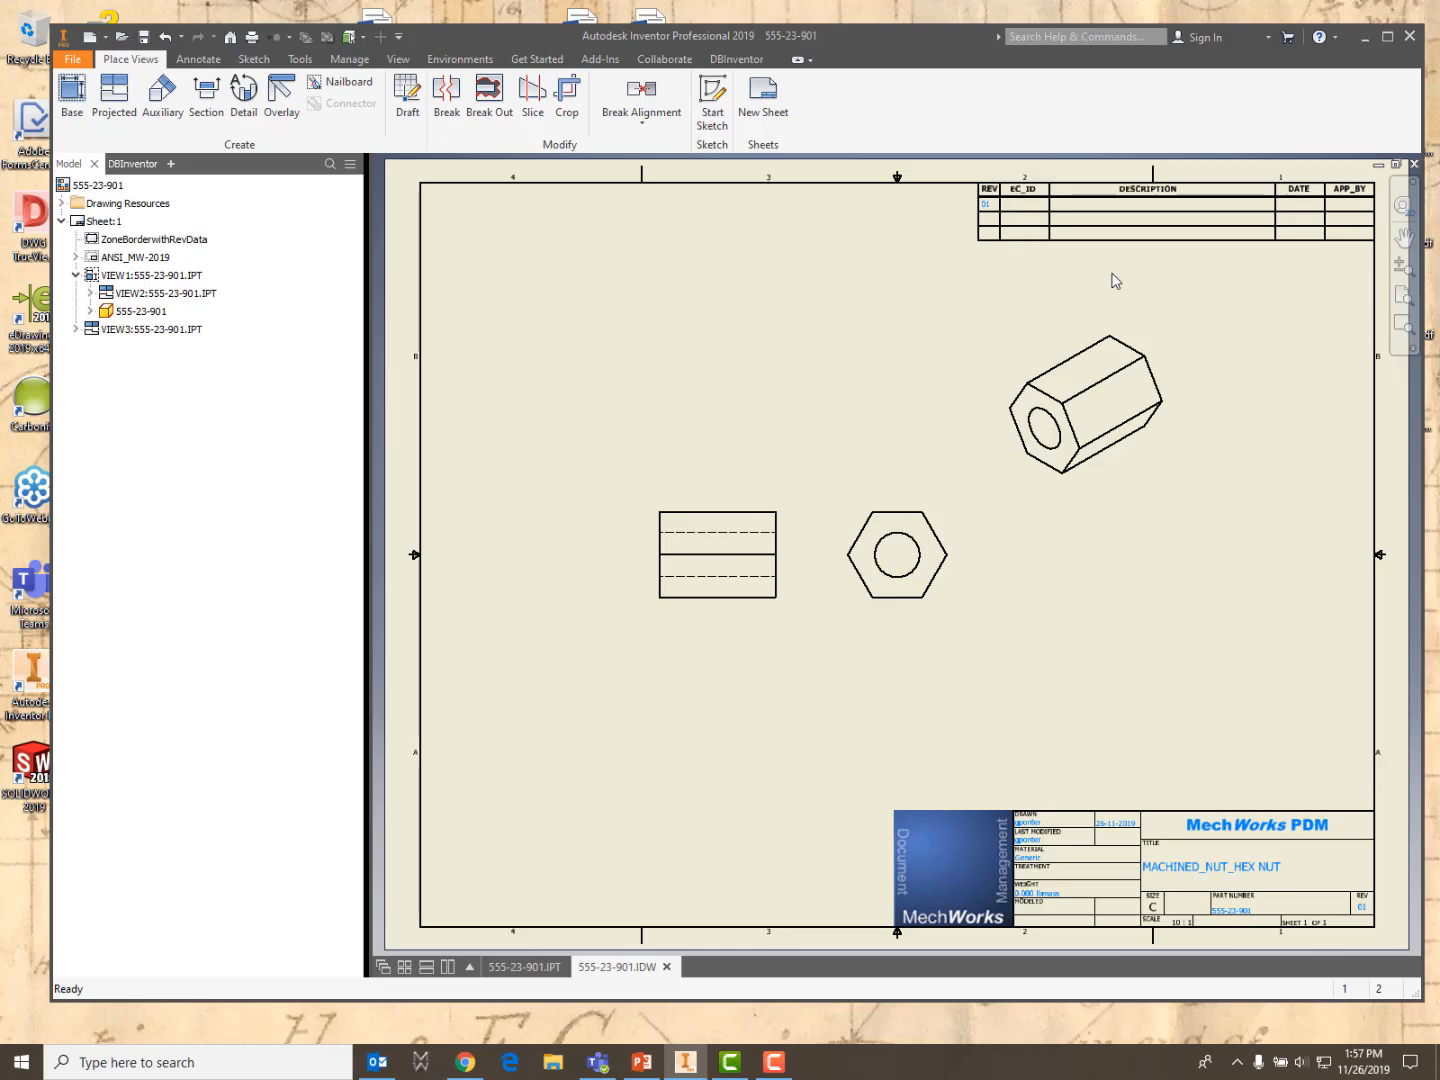
Return to the hex nut part, save it and assign it the material Stainless Steel, 440C
click(526, 968)
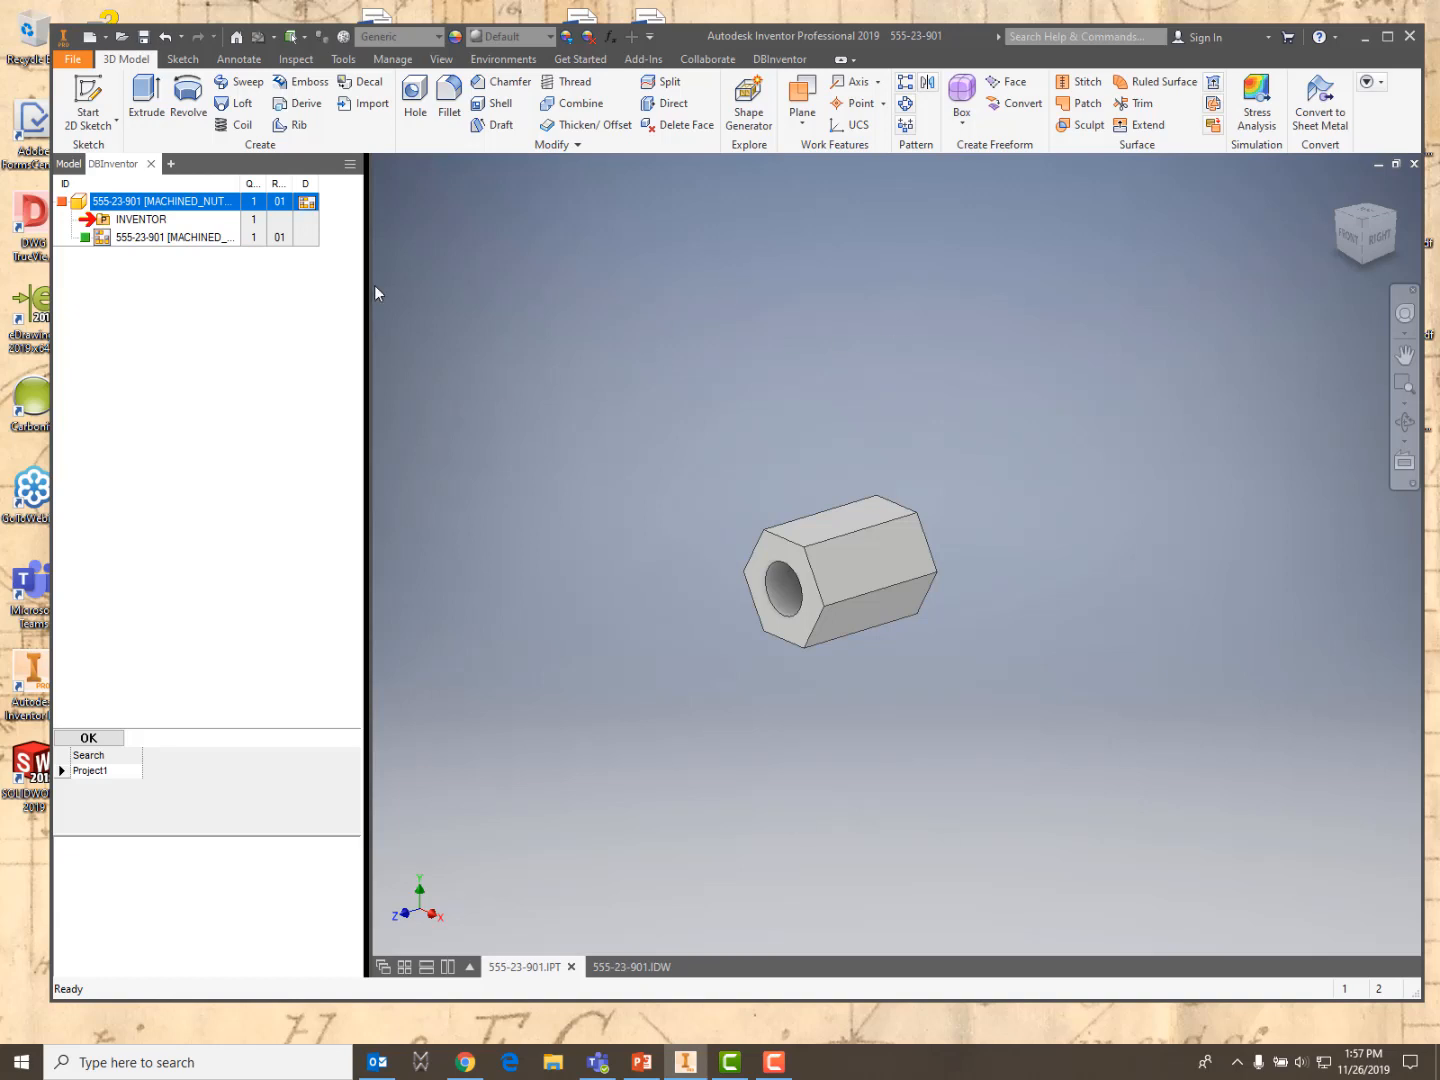
click(144, 38)
click(439, 37)
scroll(420, 632, down, 3)
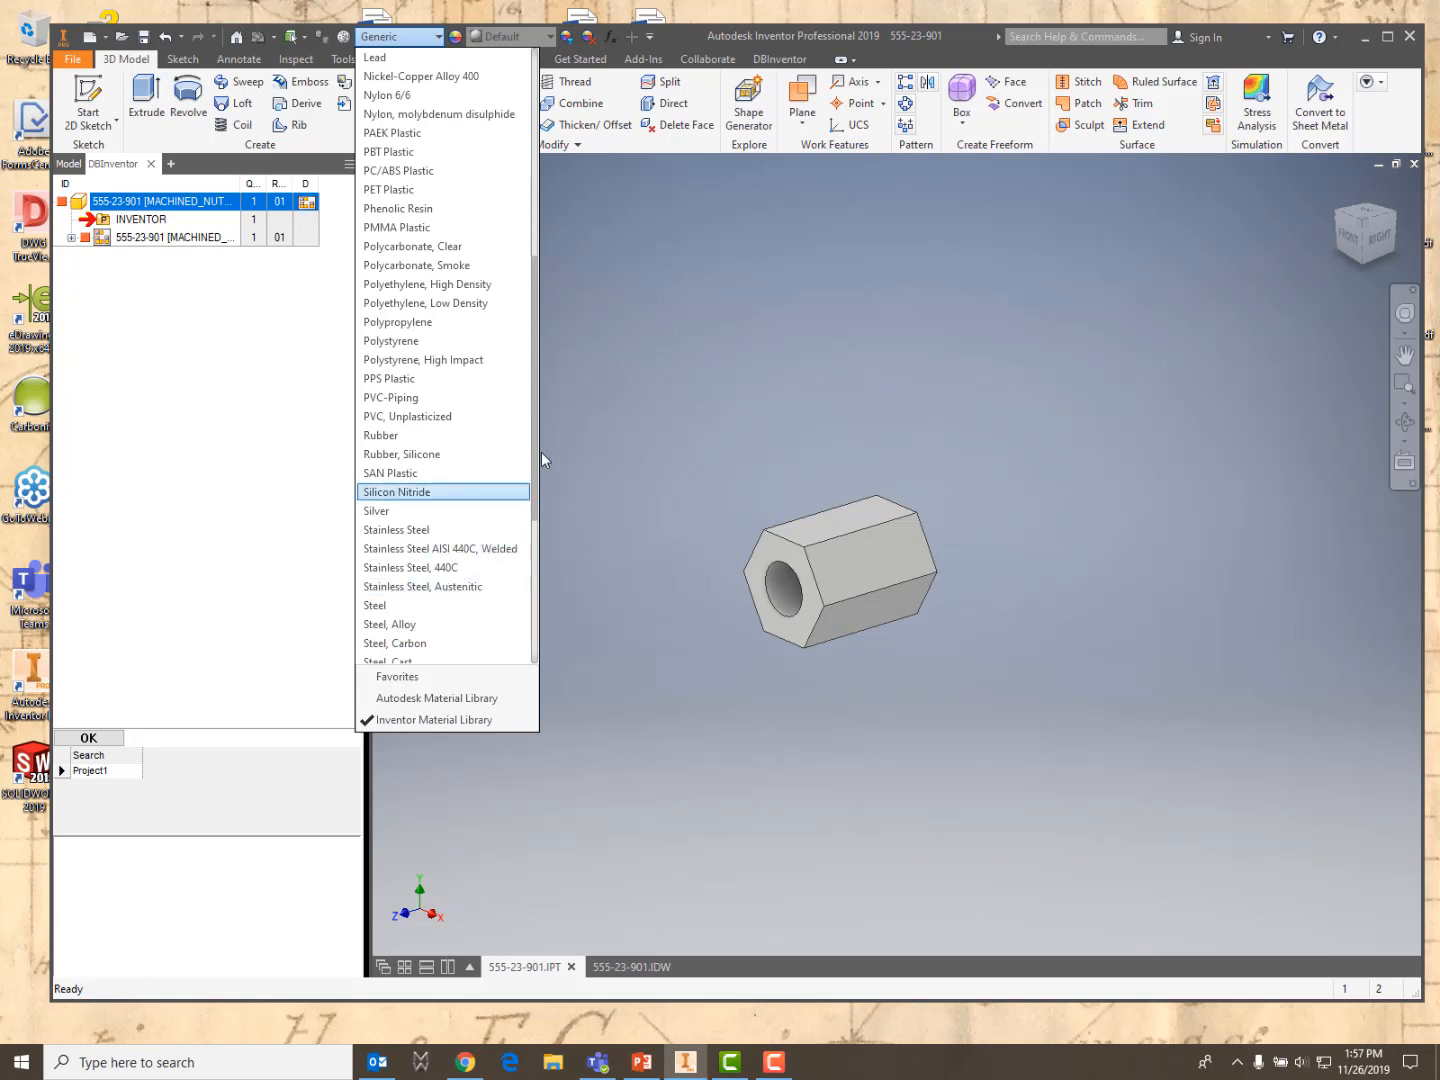
click(401, 565)
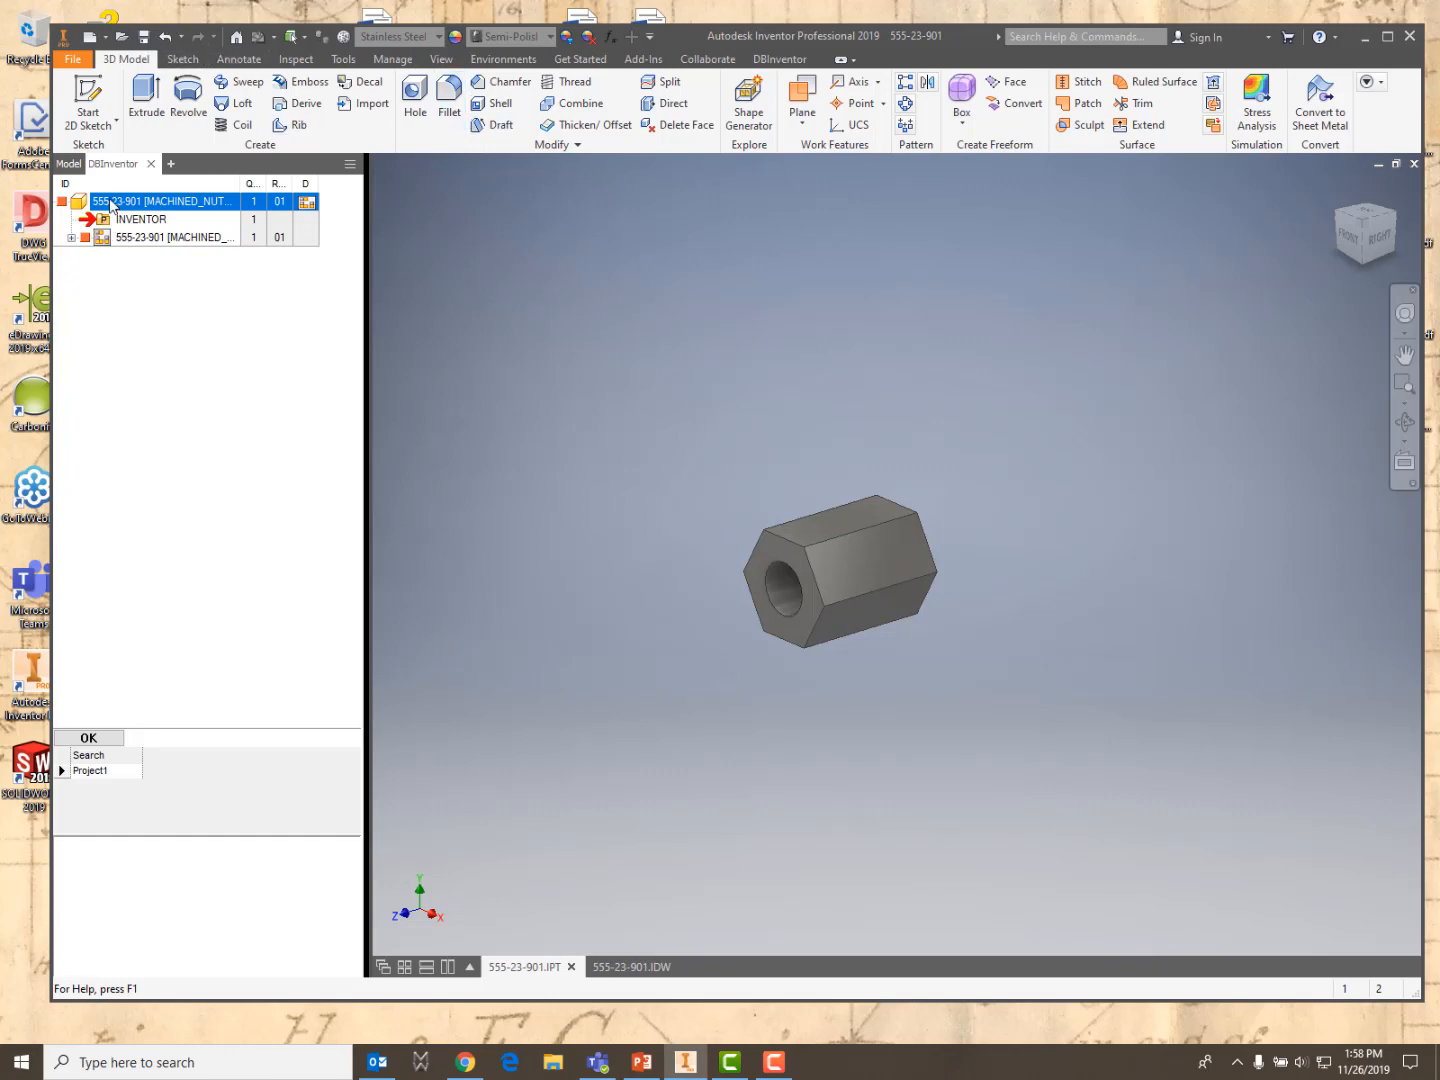
Set the Treatment property to BRUSHED in the hex nut part's revision record
right_click(112, 204)
click(176, 263)
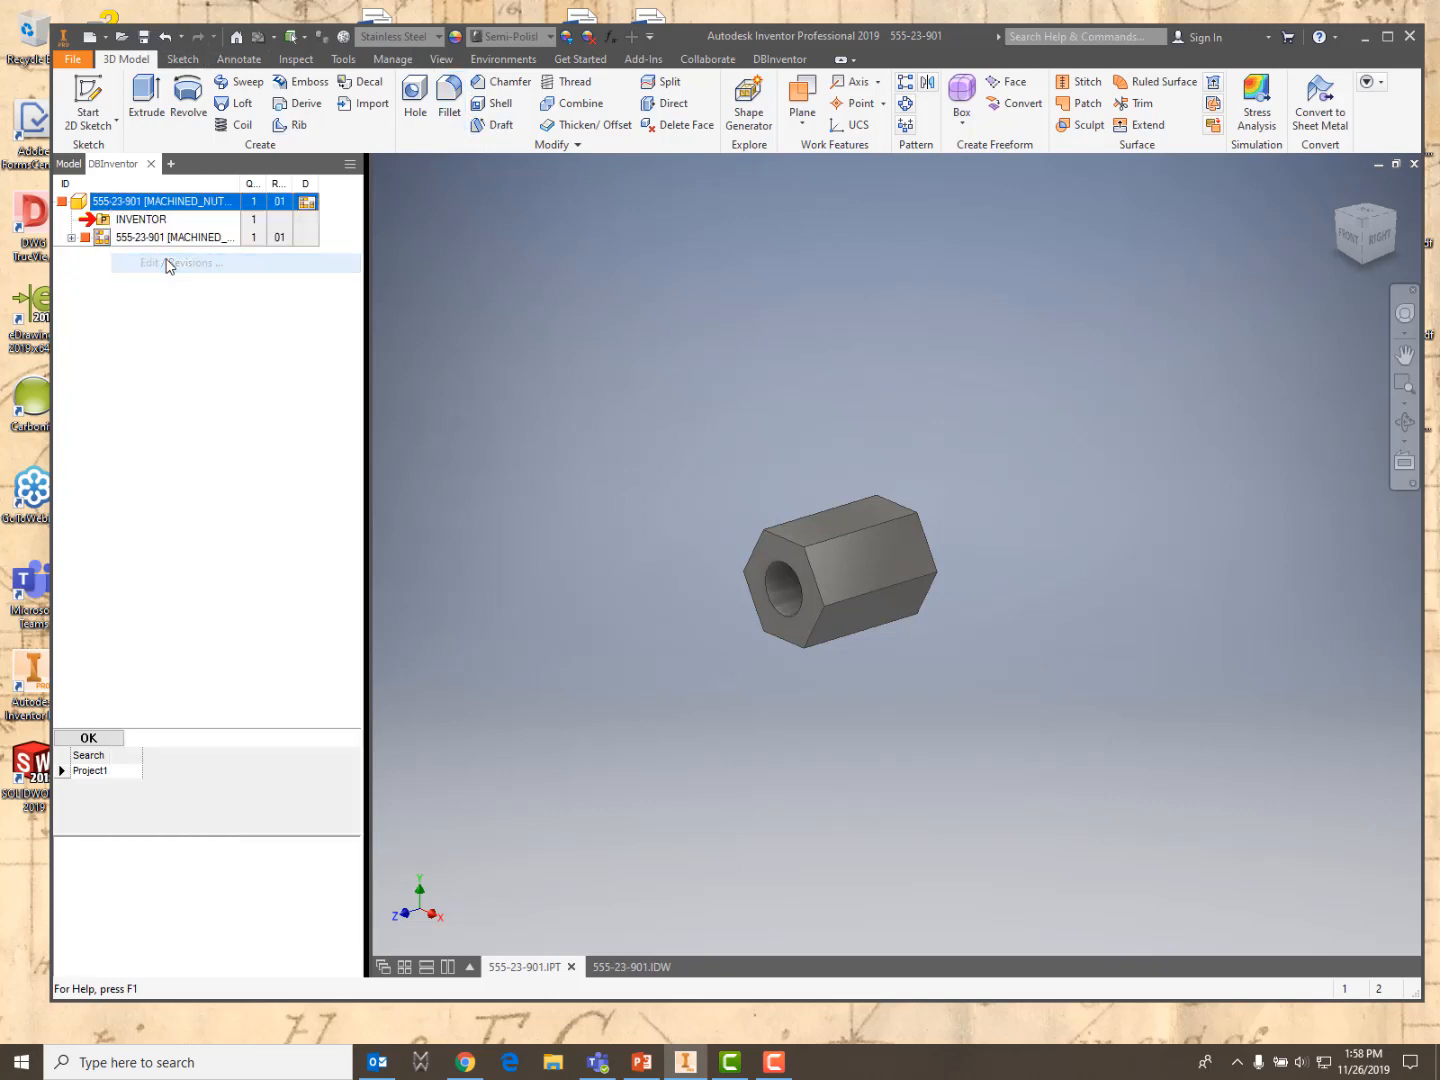
click(597, 267)
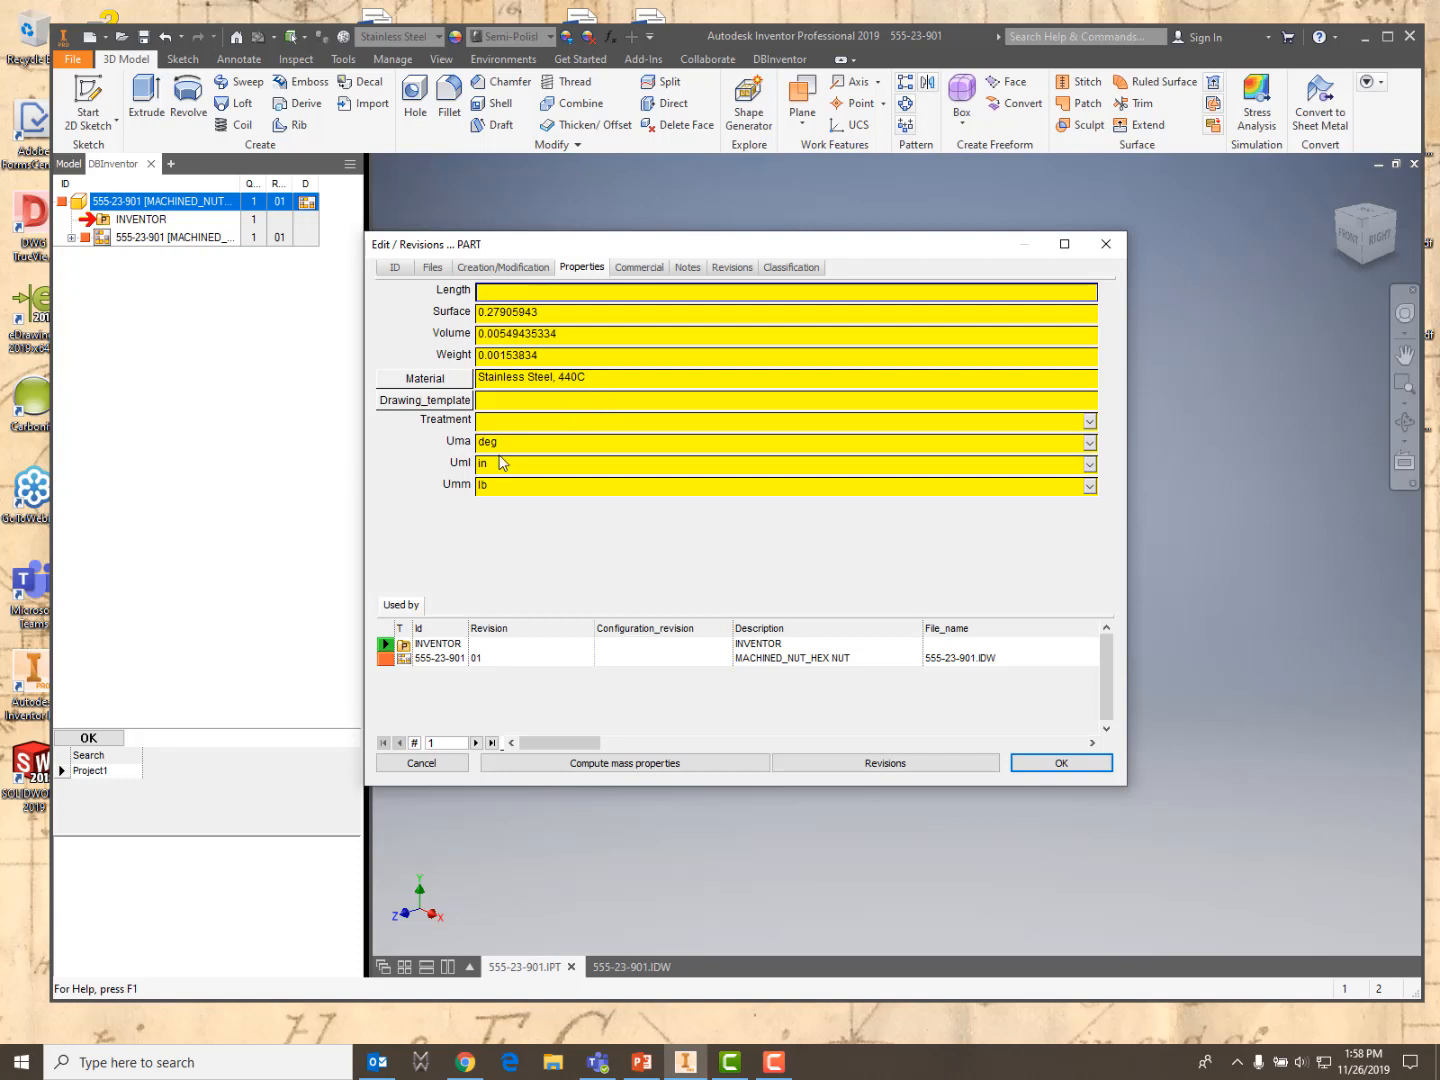
click(495, 422)
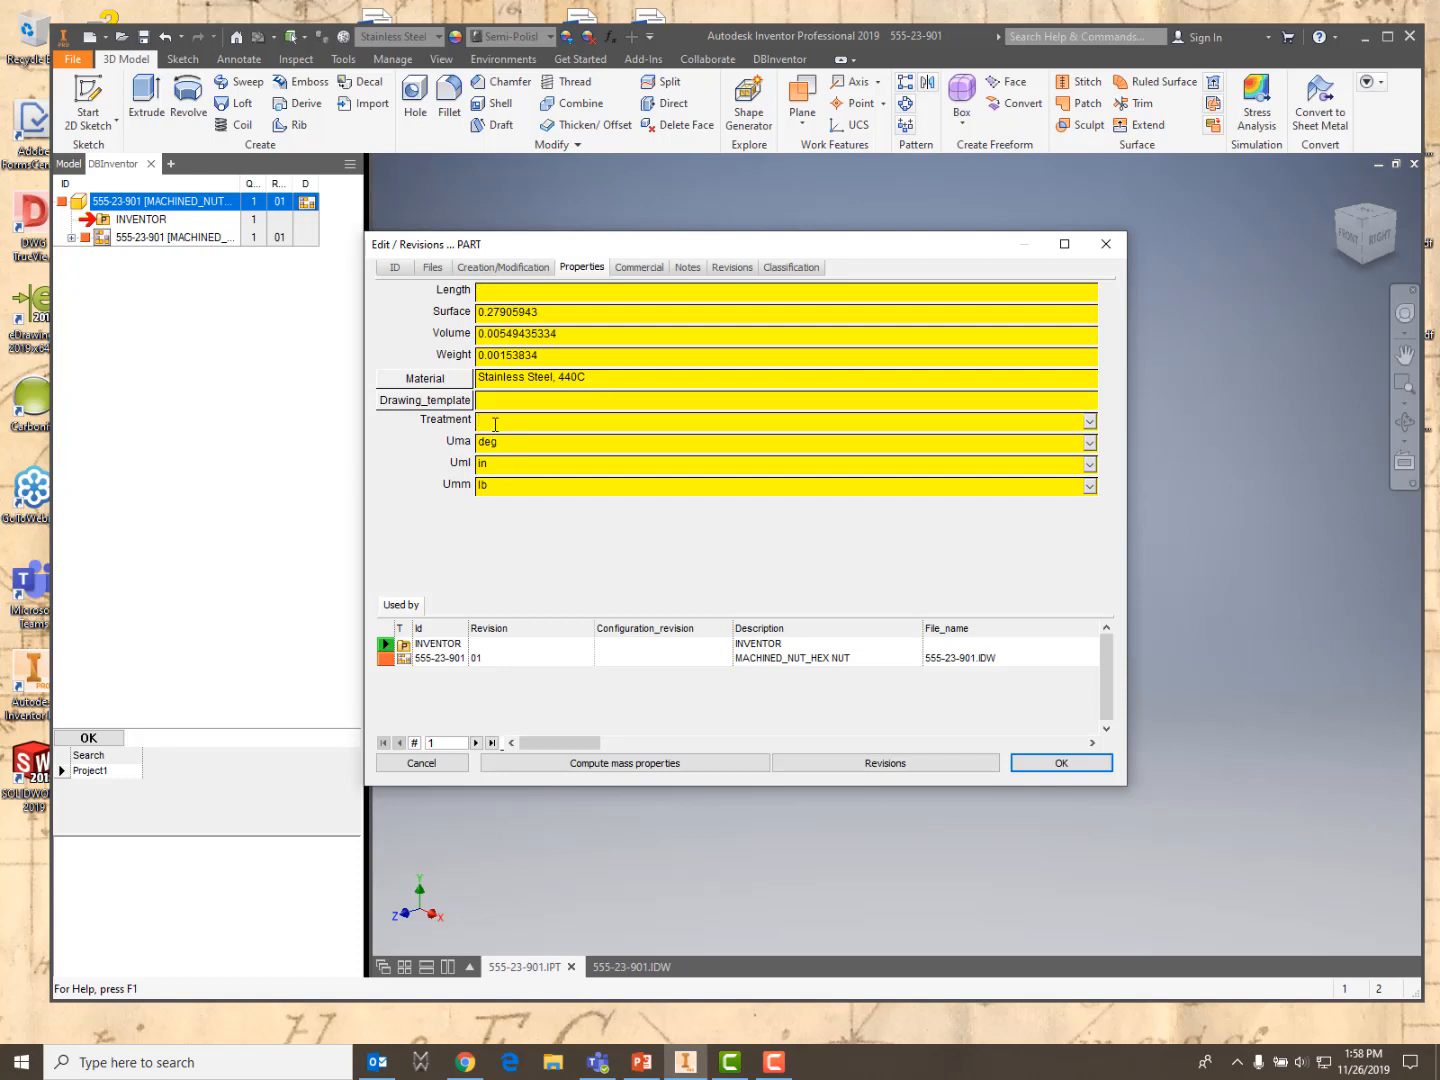
text(brushed)
key(Return)
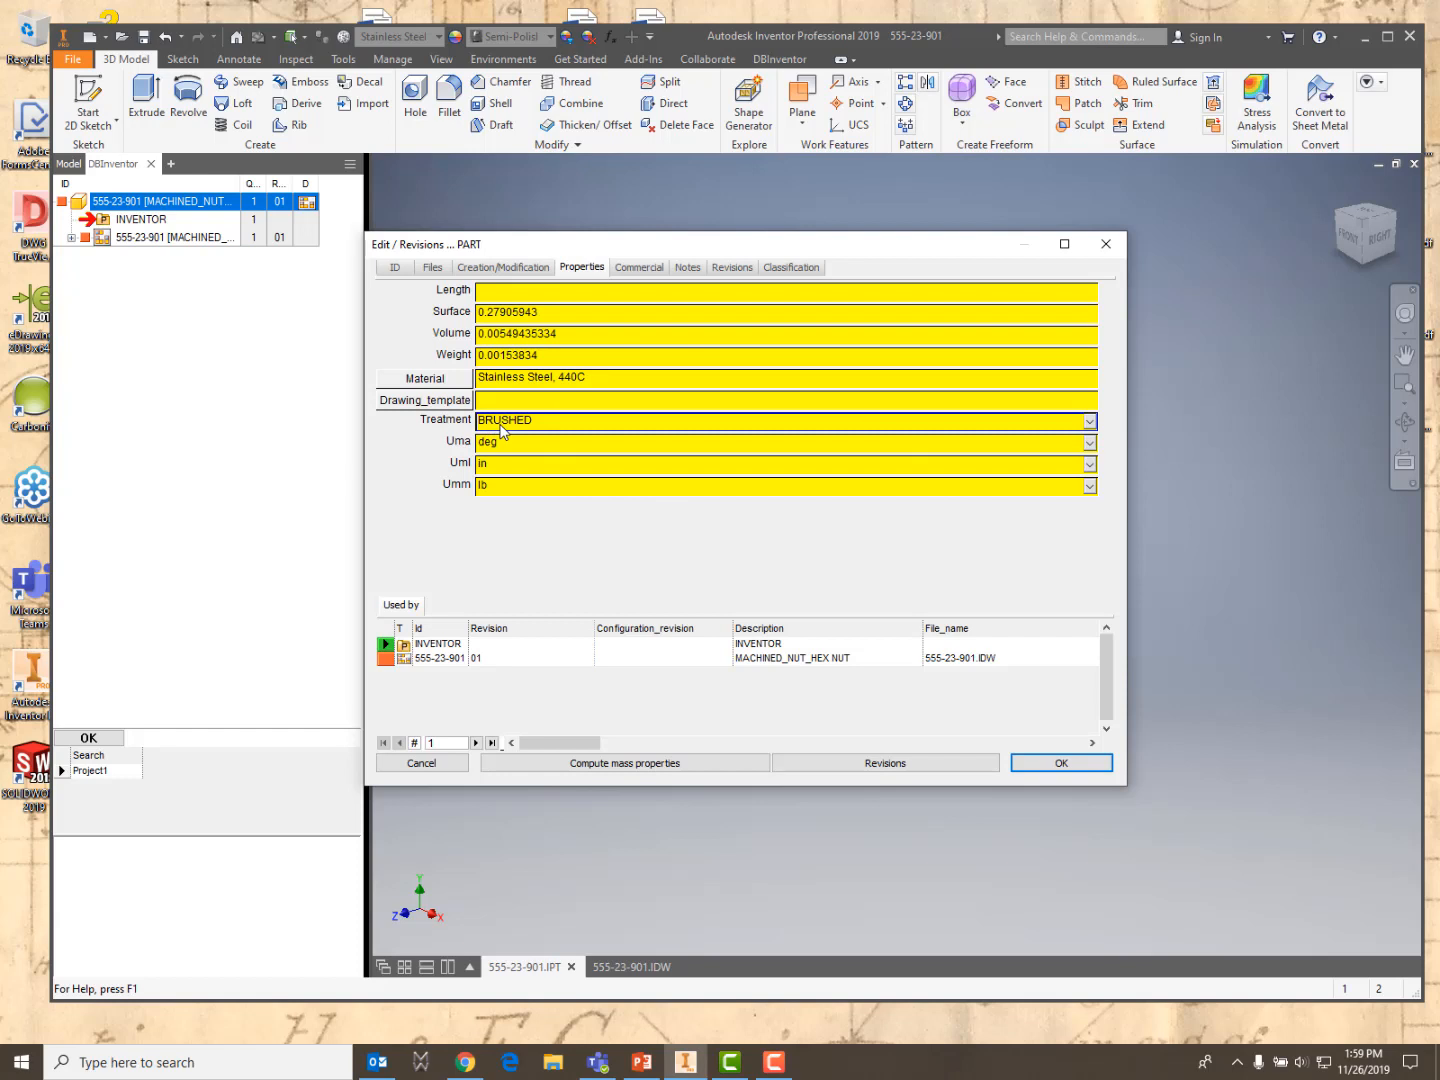
Change the part's Treatment property to POLISHED and accept the revision record
click(1089, 421)
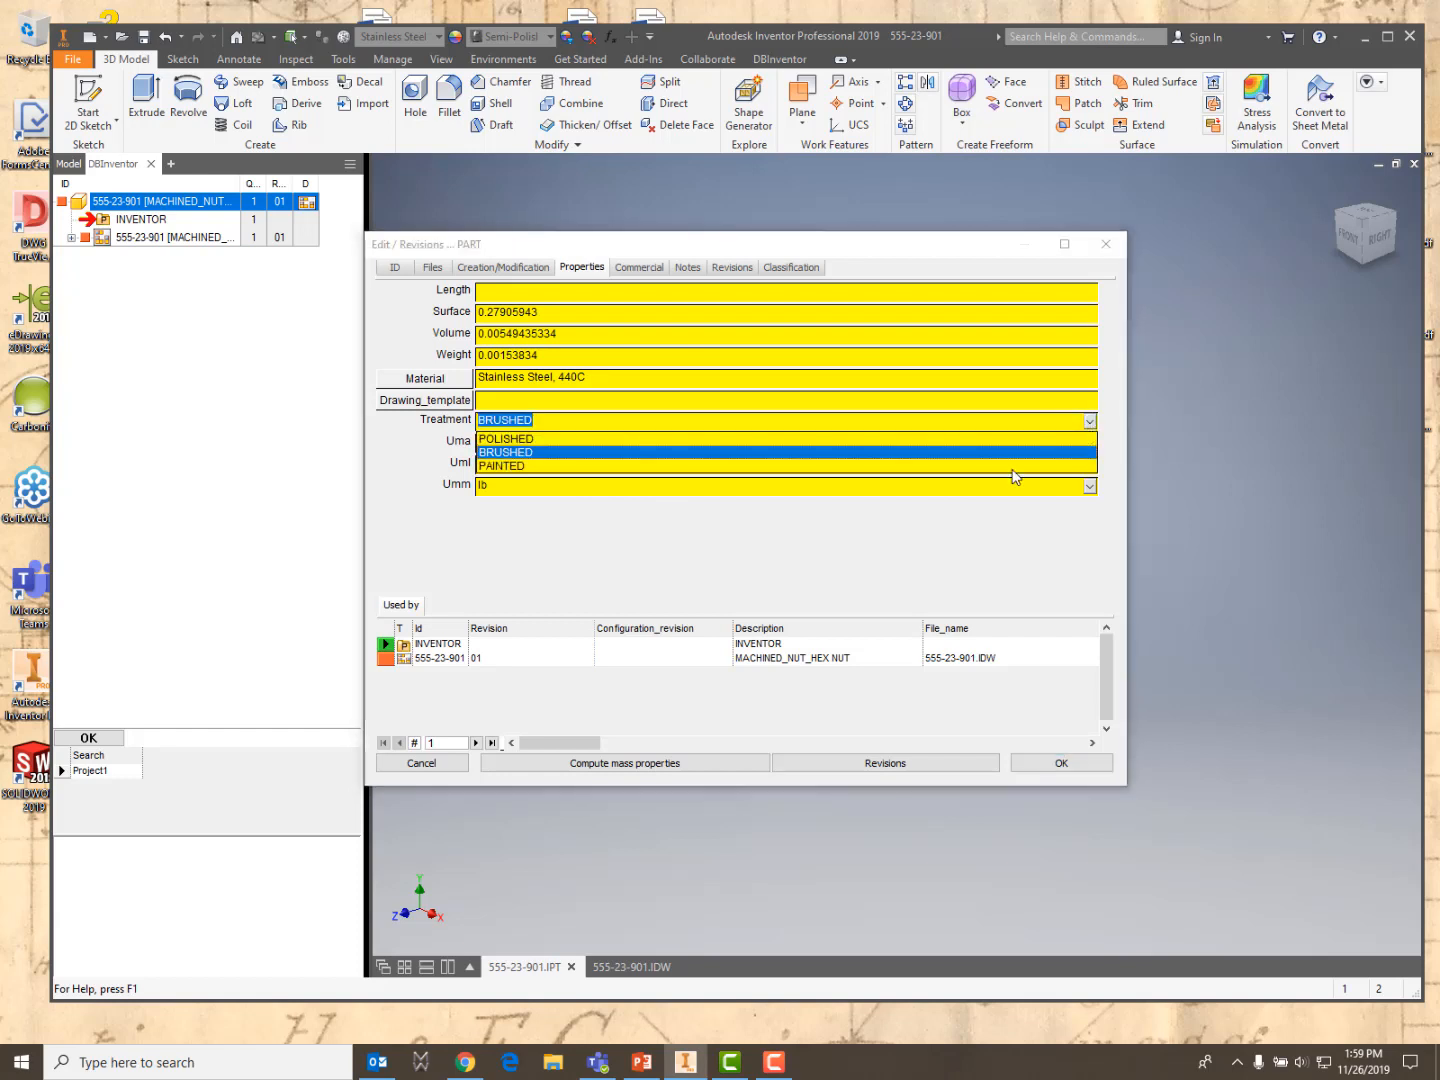
click(518, 439)
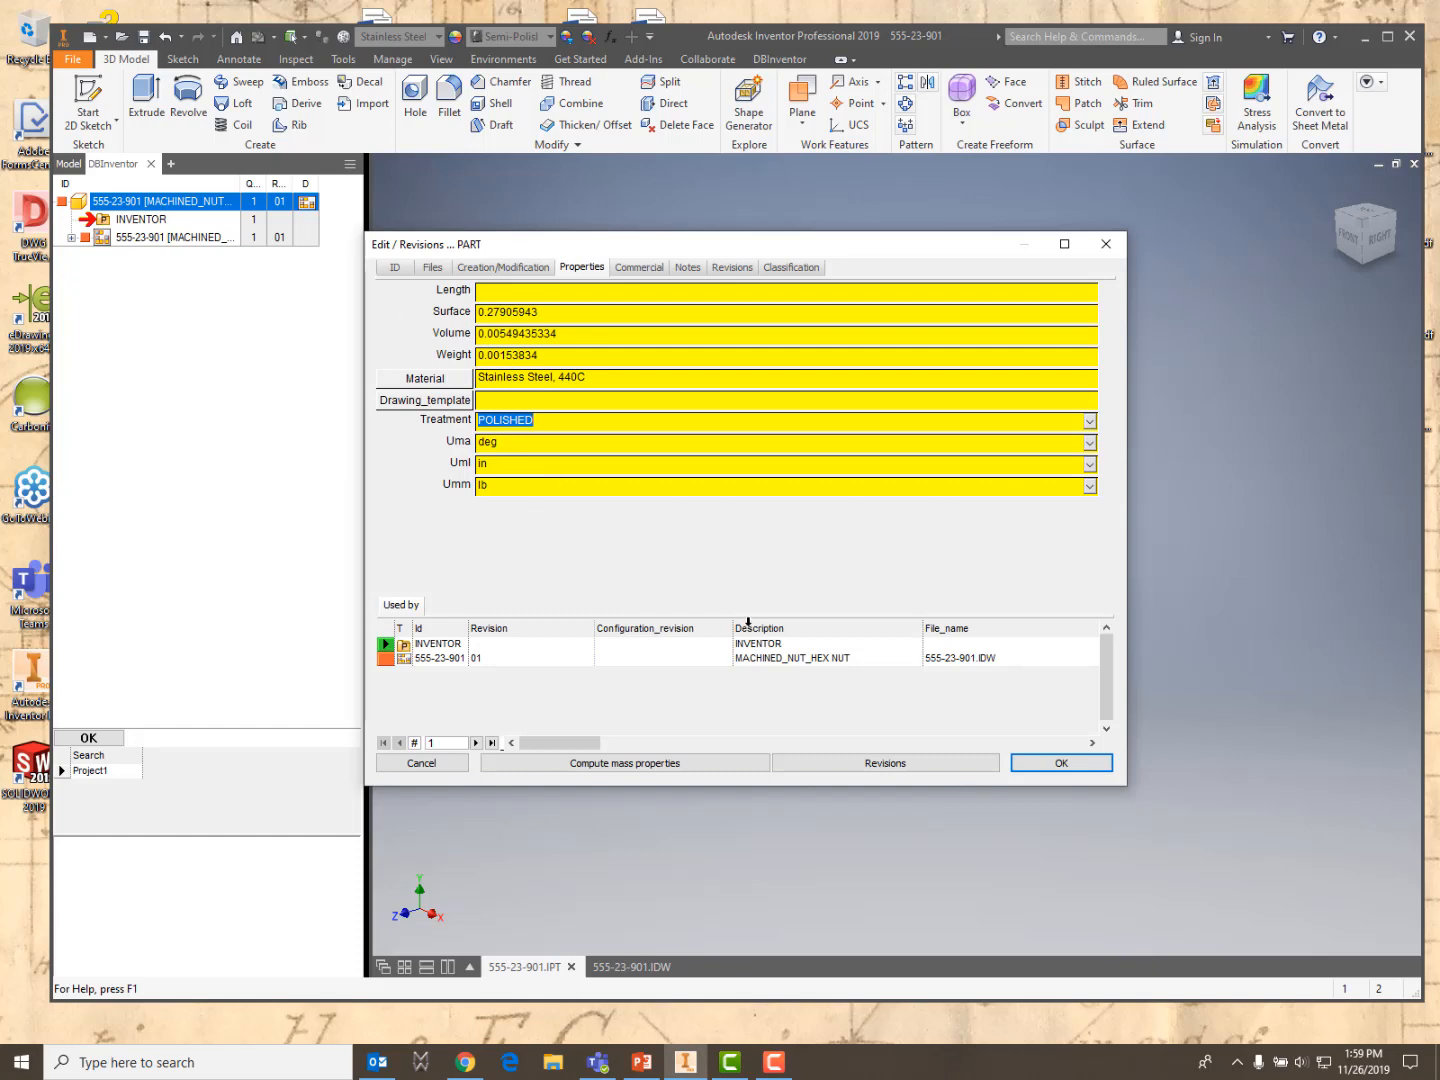
click(1062, 764)
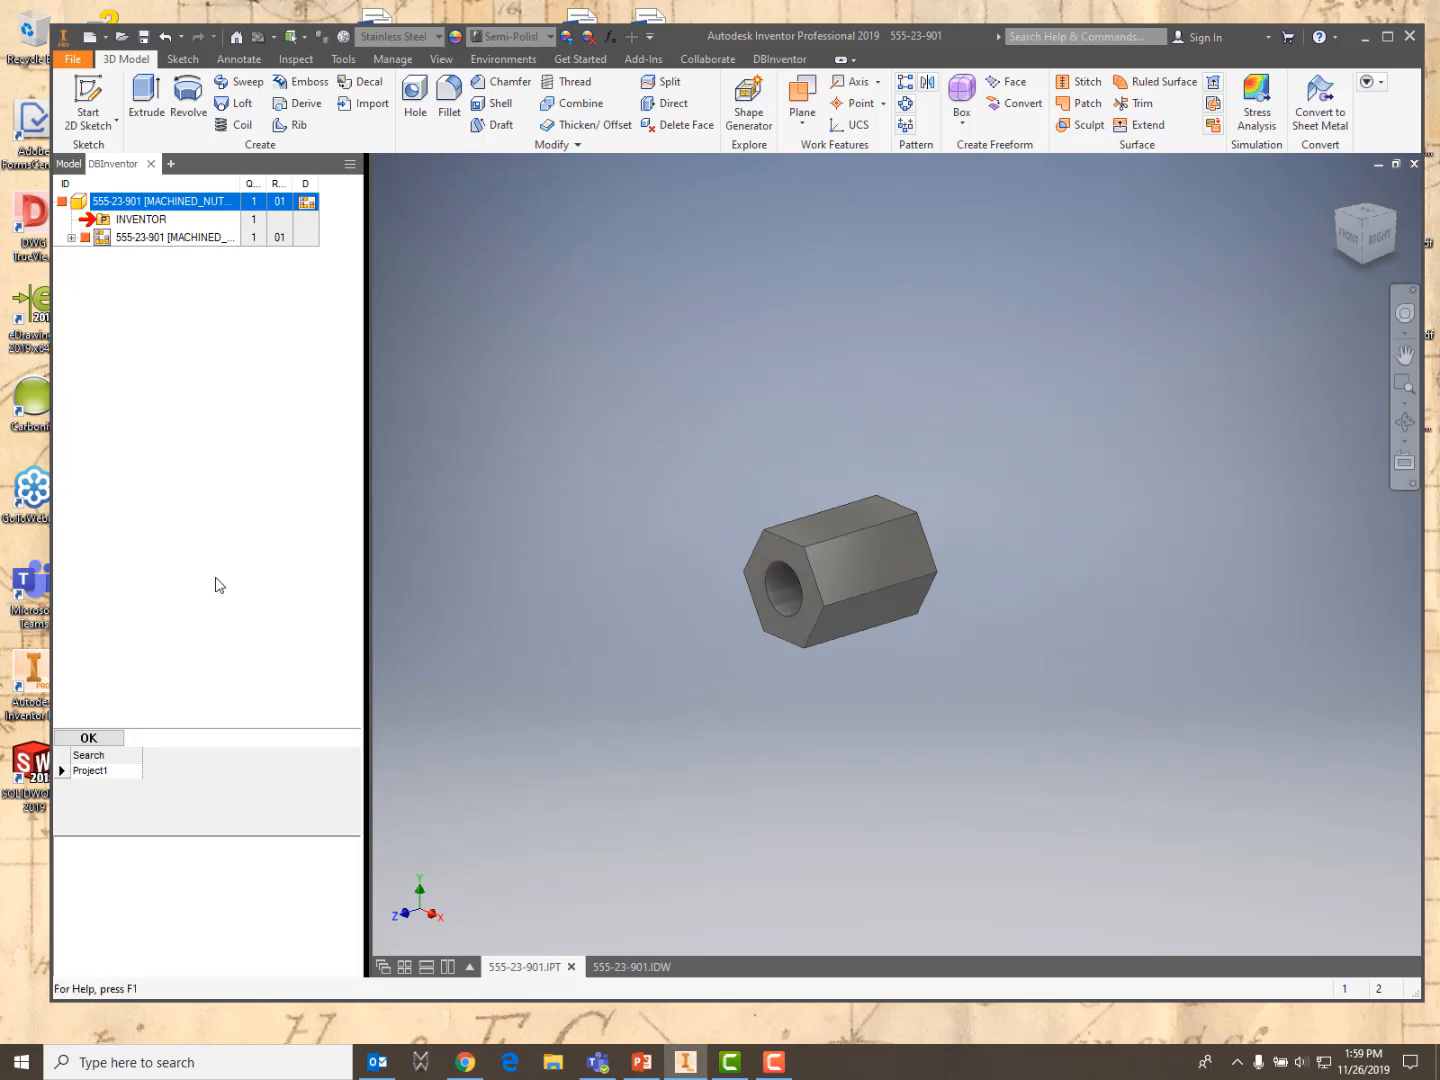
Open the hex nut's linked drawing to examine the material and treatment in its title block, and return to the part
double_click(130, 239)
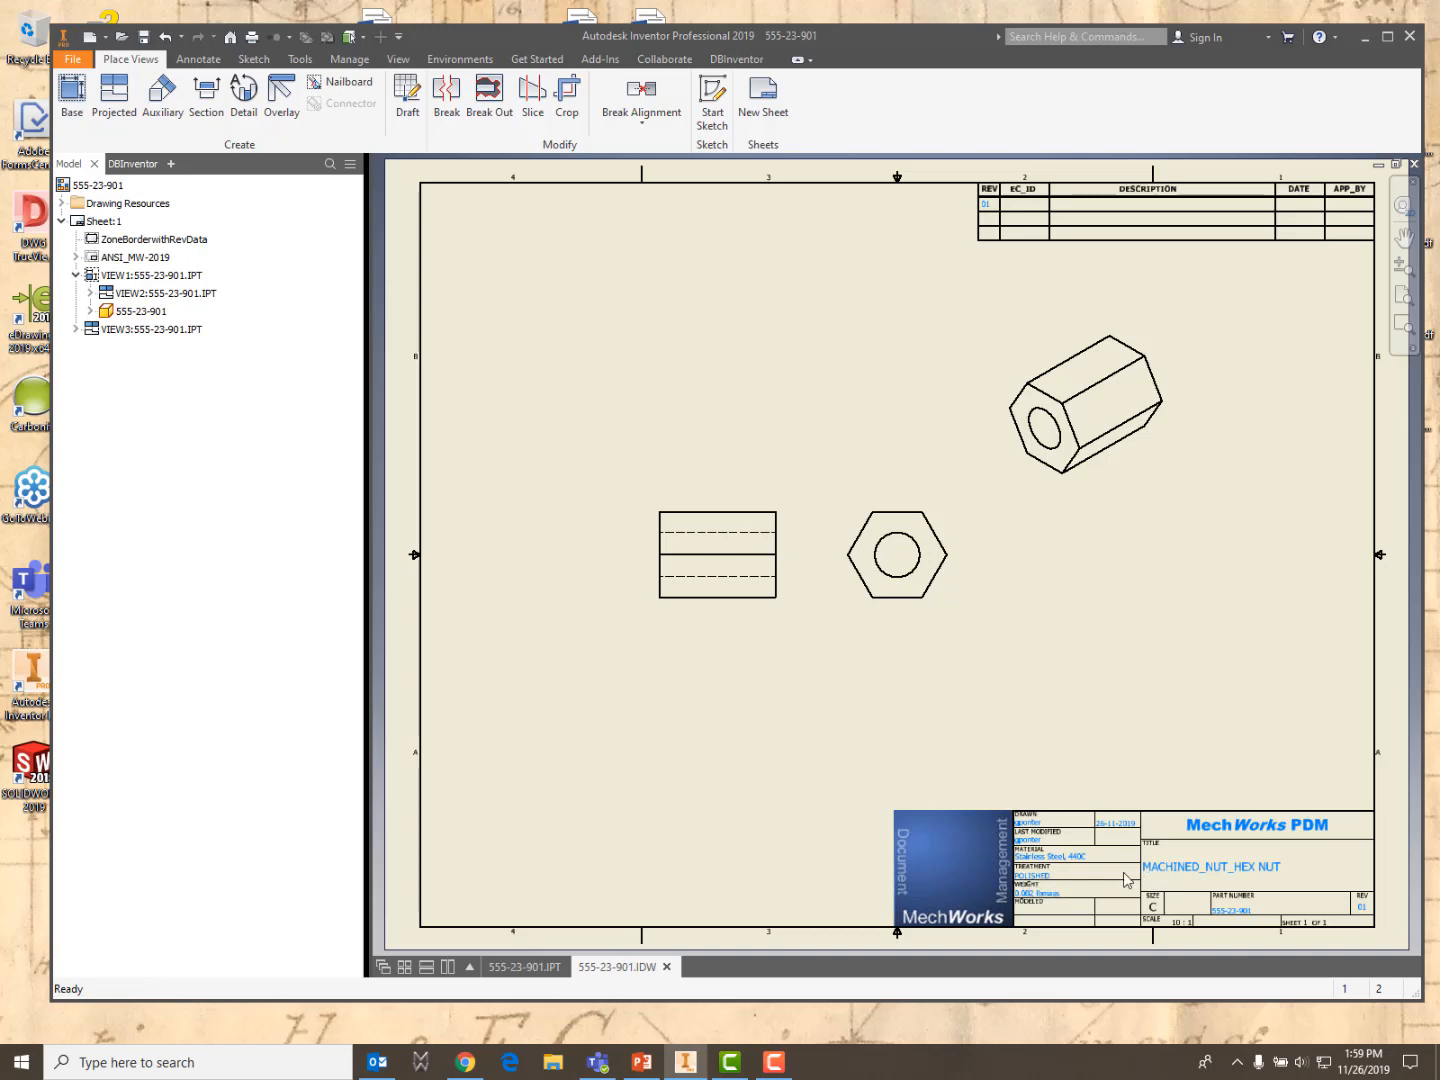
click(515, 966)
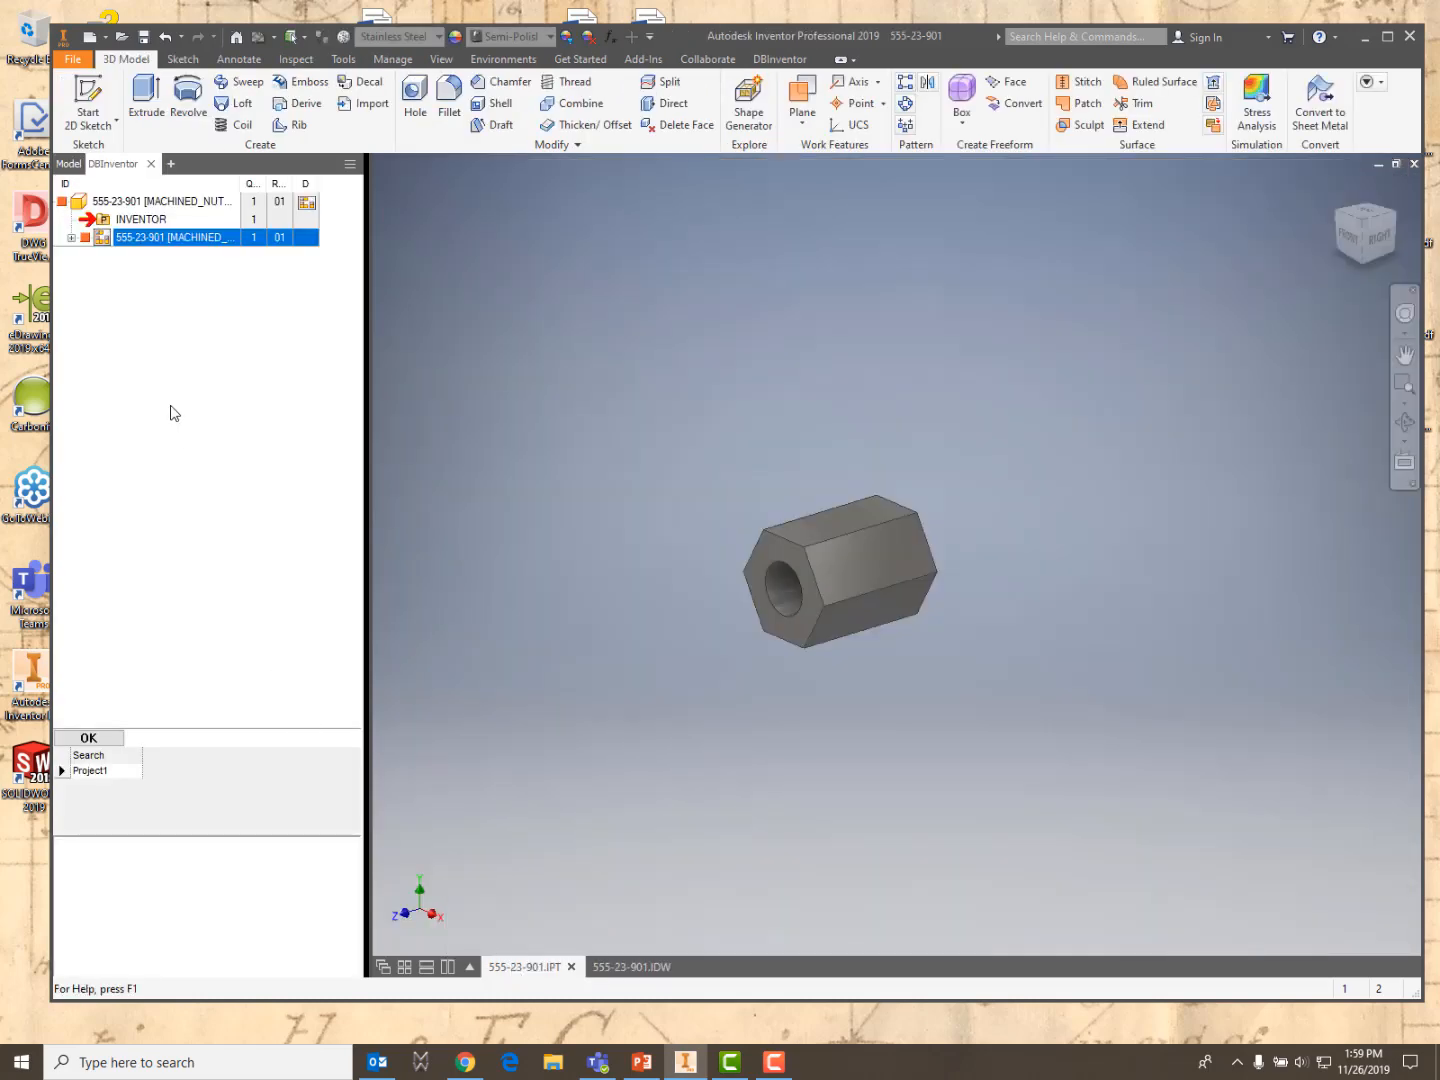
Begin approving the checked-out hex nut part and enter INITIAL DESIGN as the description in its revision 01 record
click(155, 202)
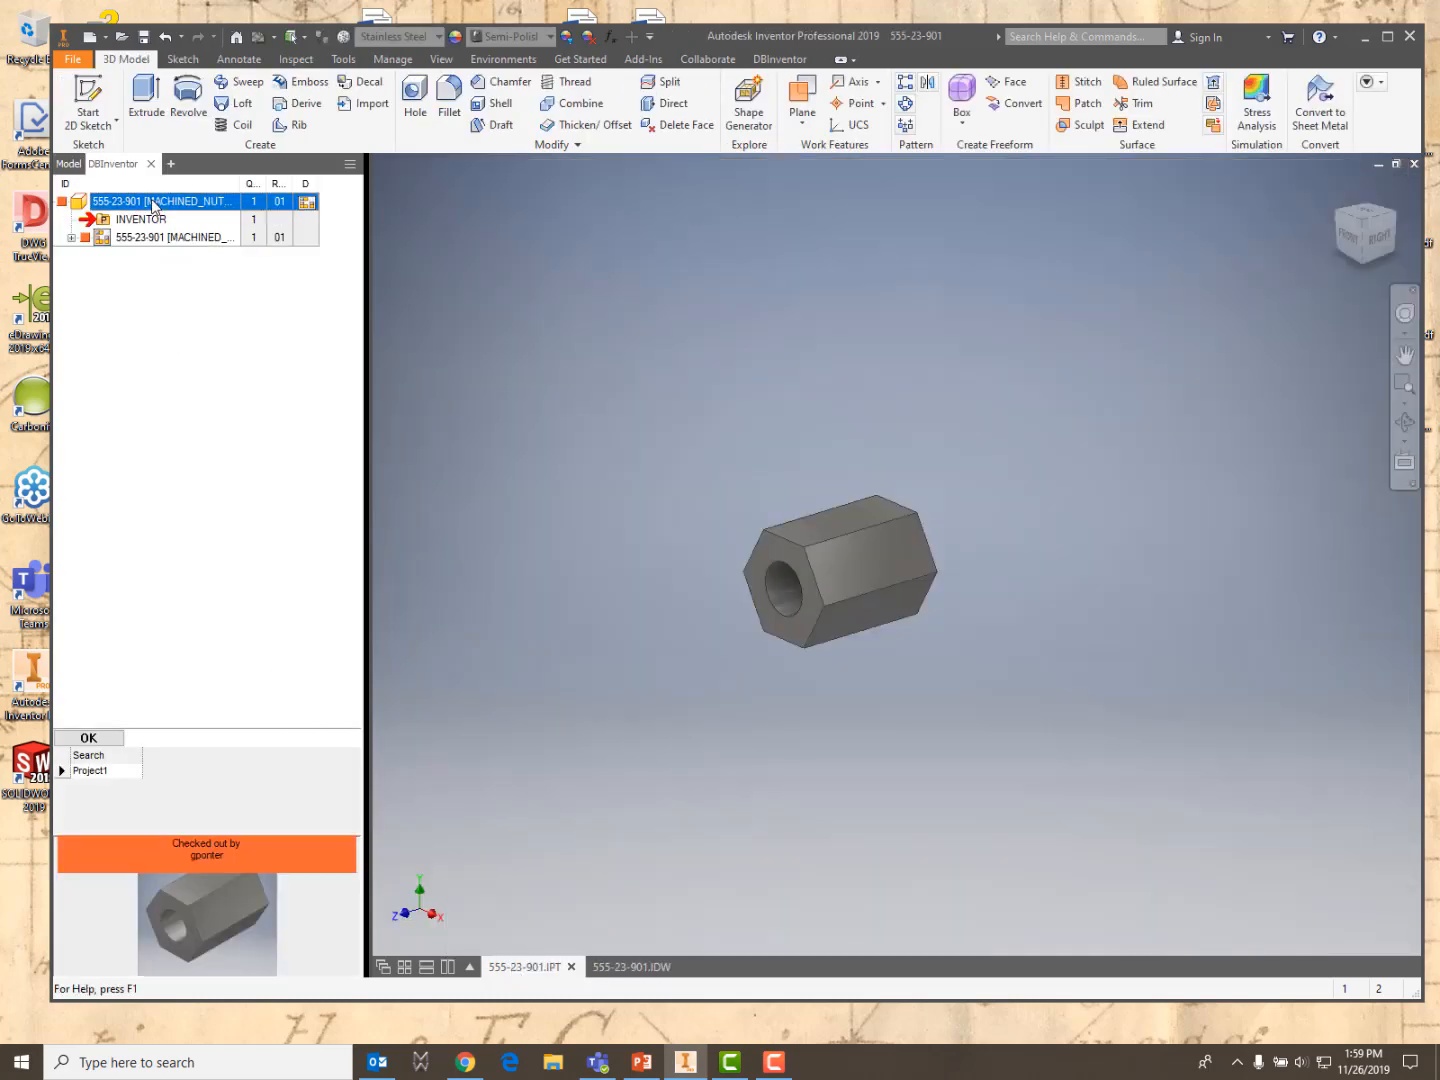
right_click(155, 205)
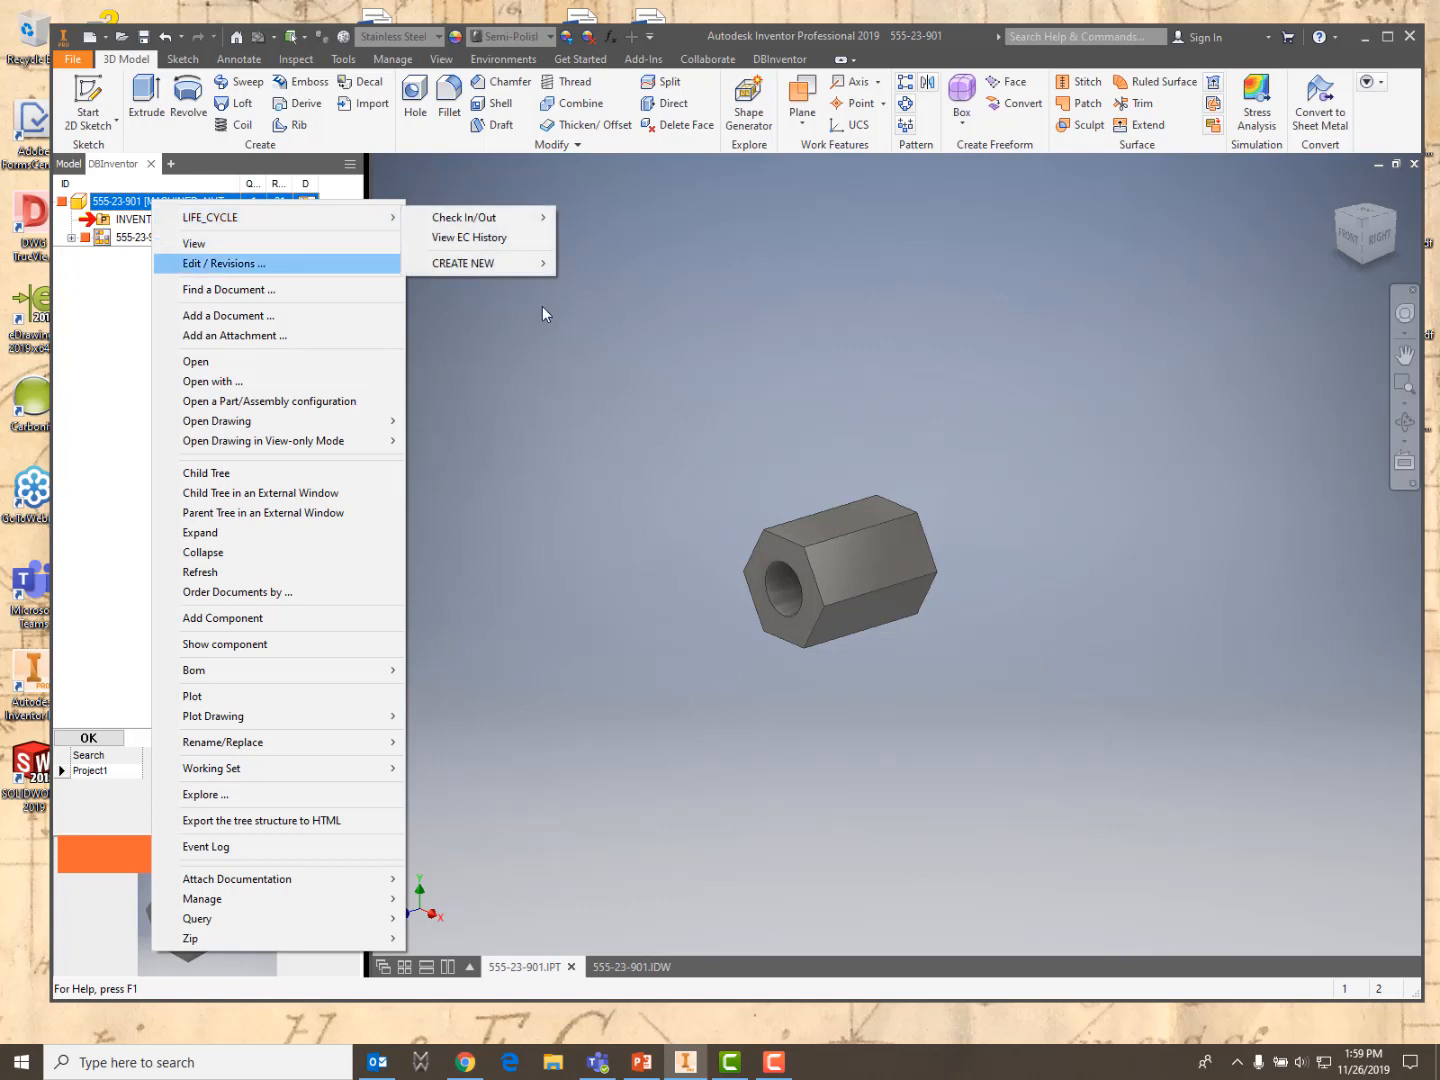
mouse_move(346, 215)
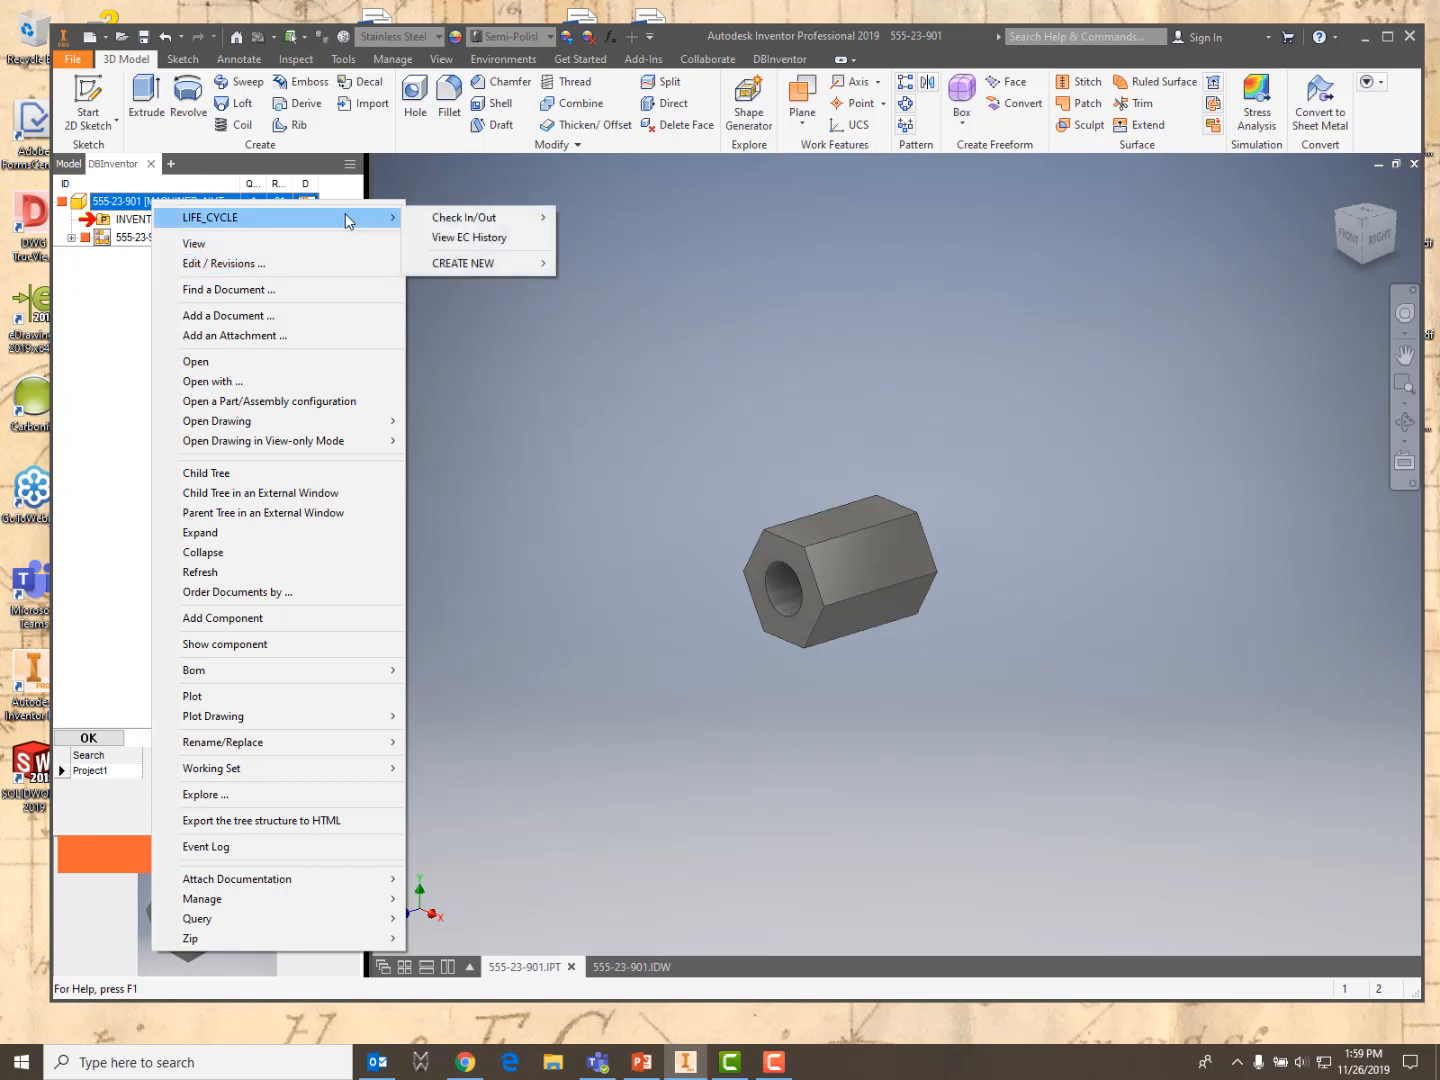
mouse_move(479, 218)
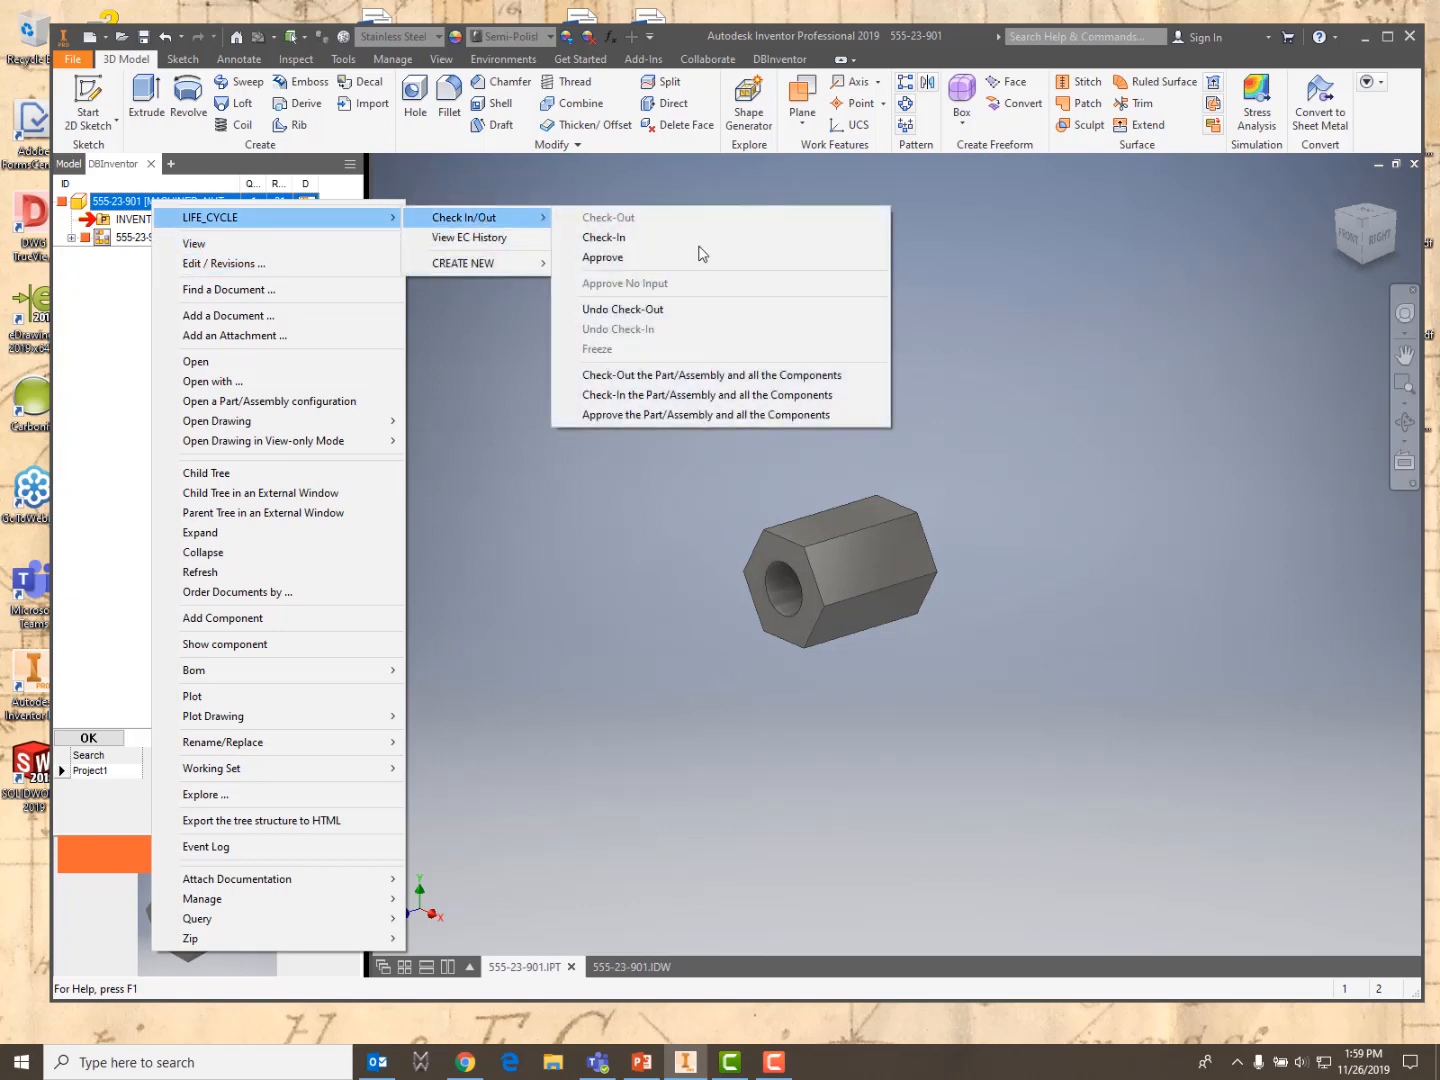
click(612, 258)
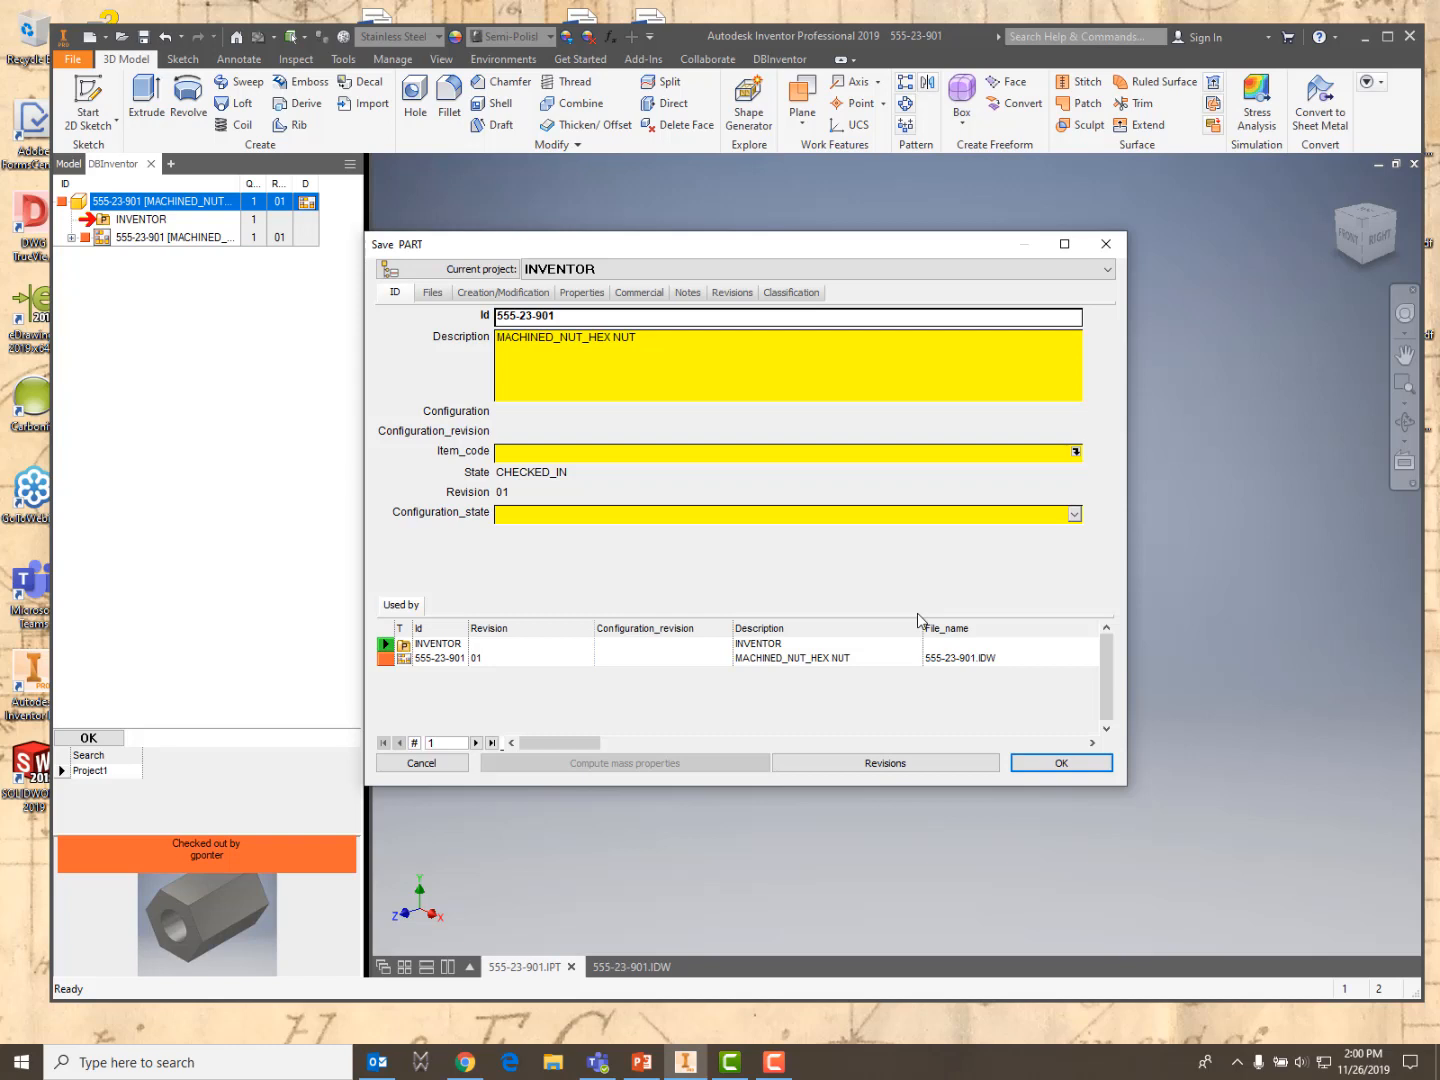
click(900, 768)
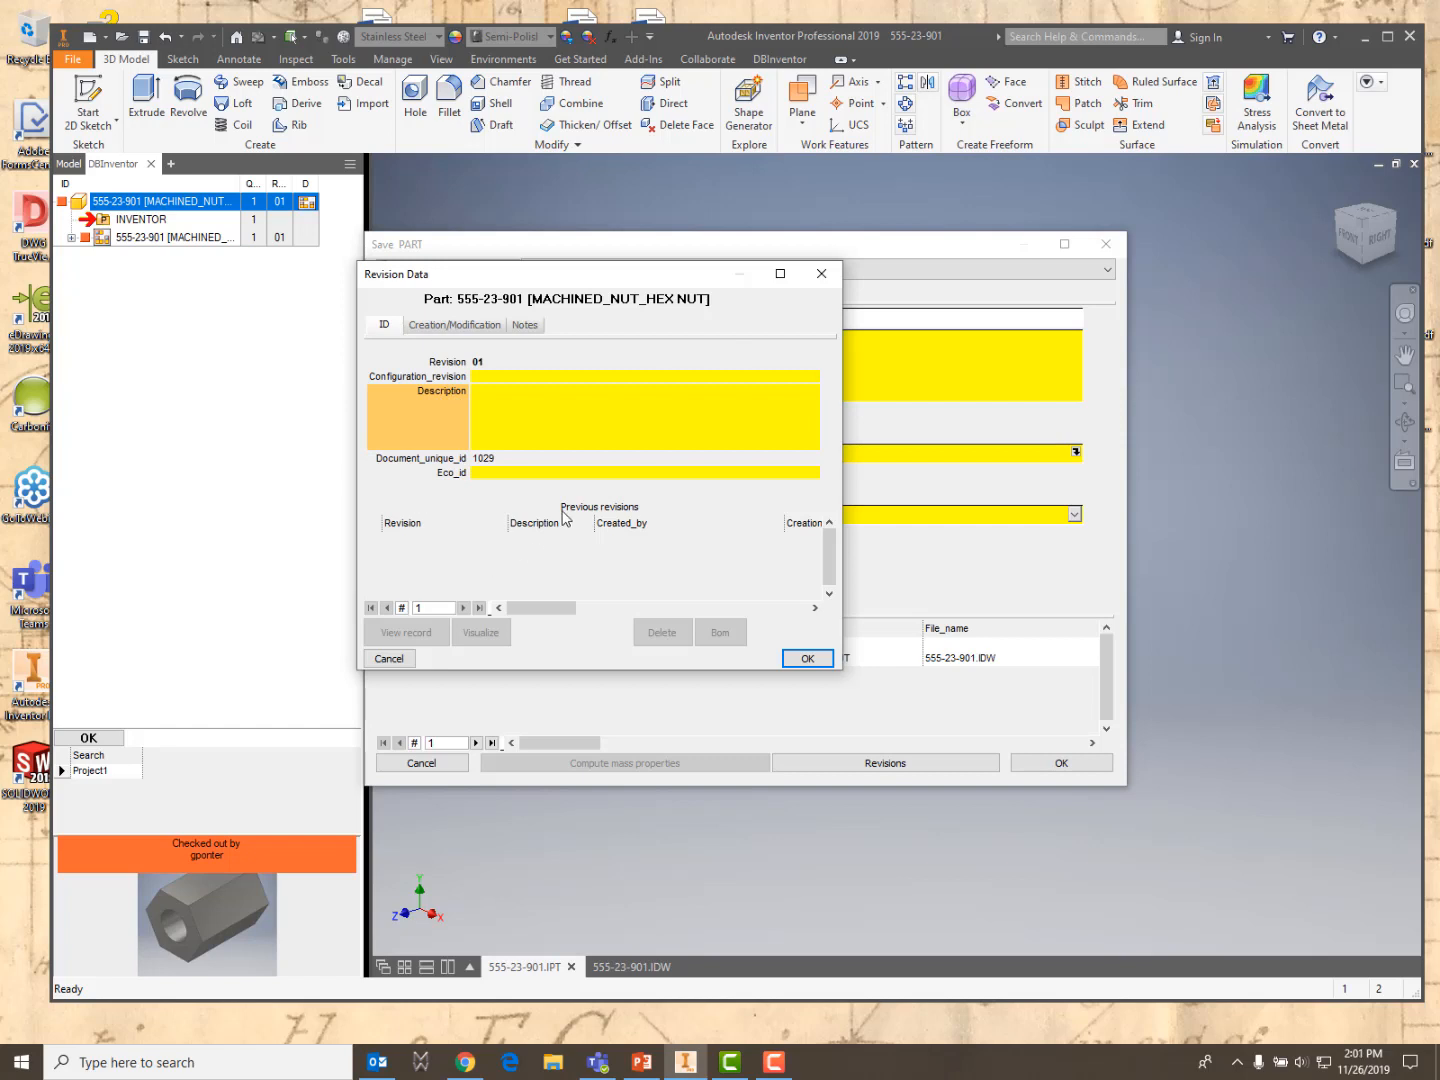
click(486, 404)
text(INITIAL DESIGN)
click(808, 659)
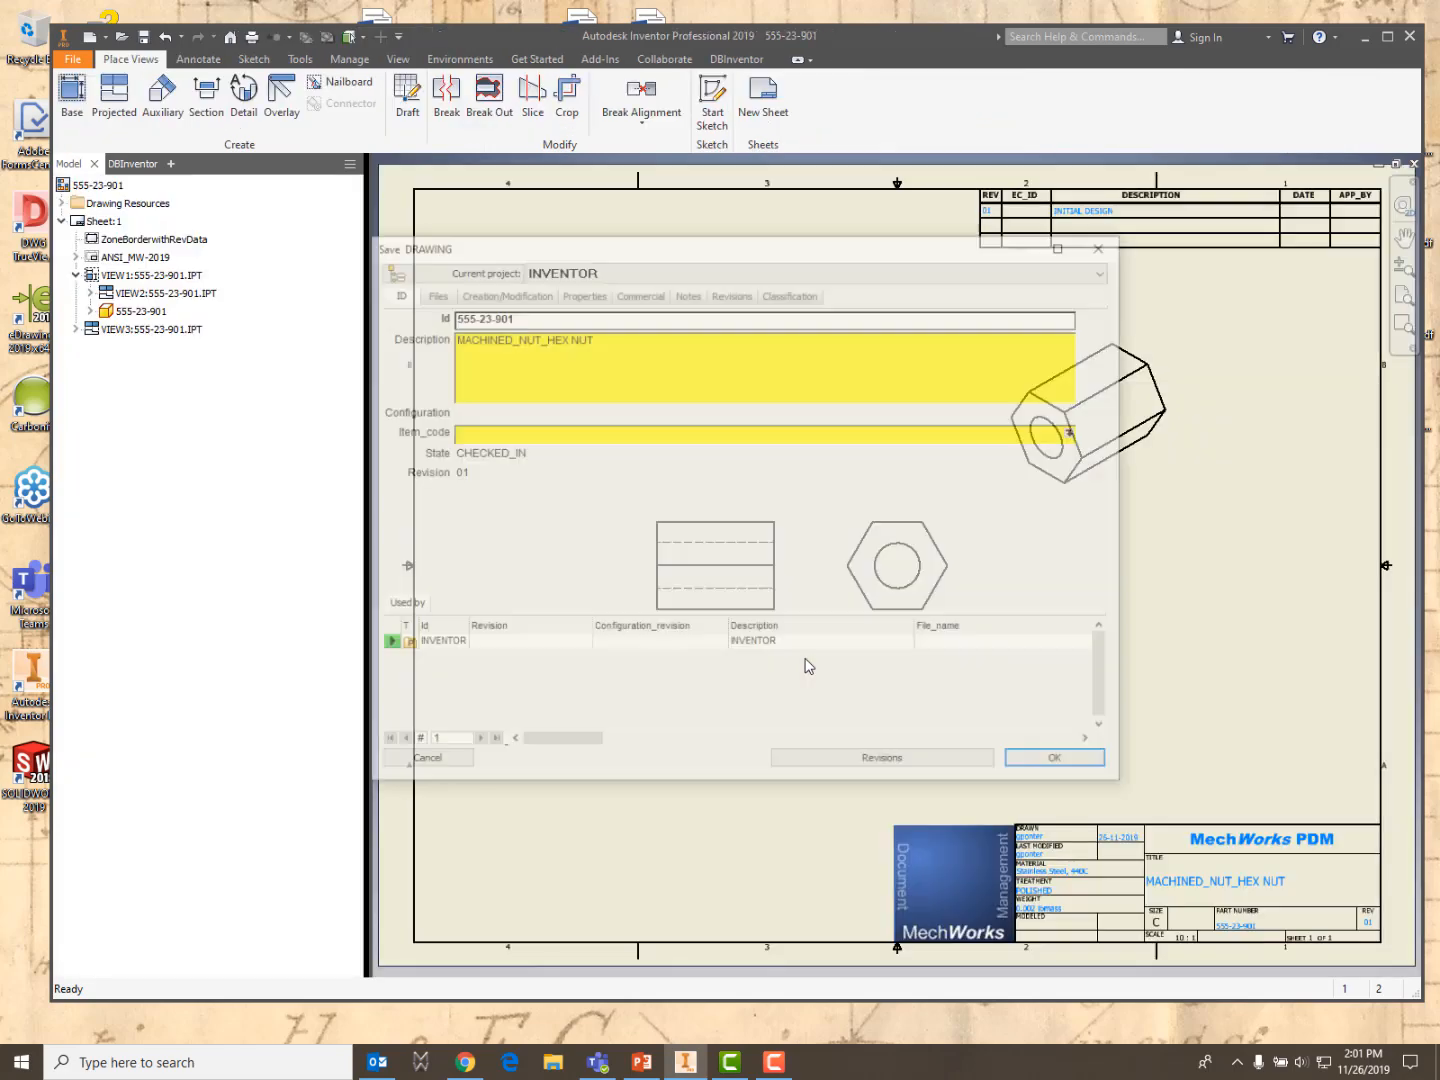
Accept the drawing's revision record and approve the hex nut part as new revision 01
click(905, 763)
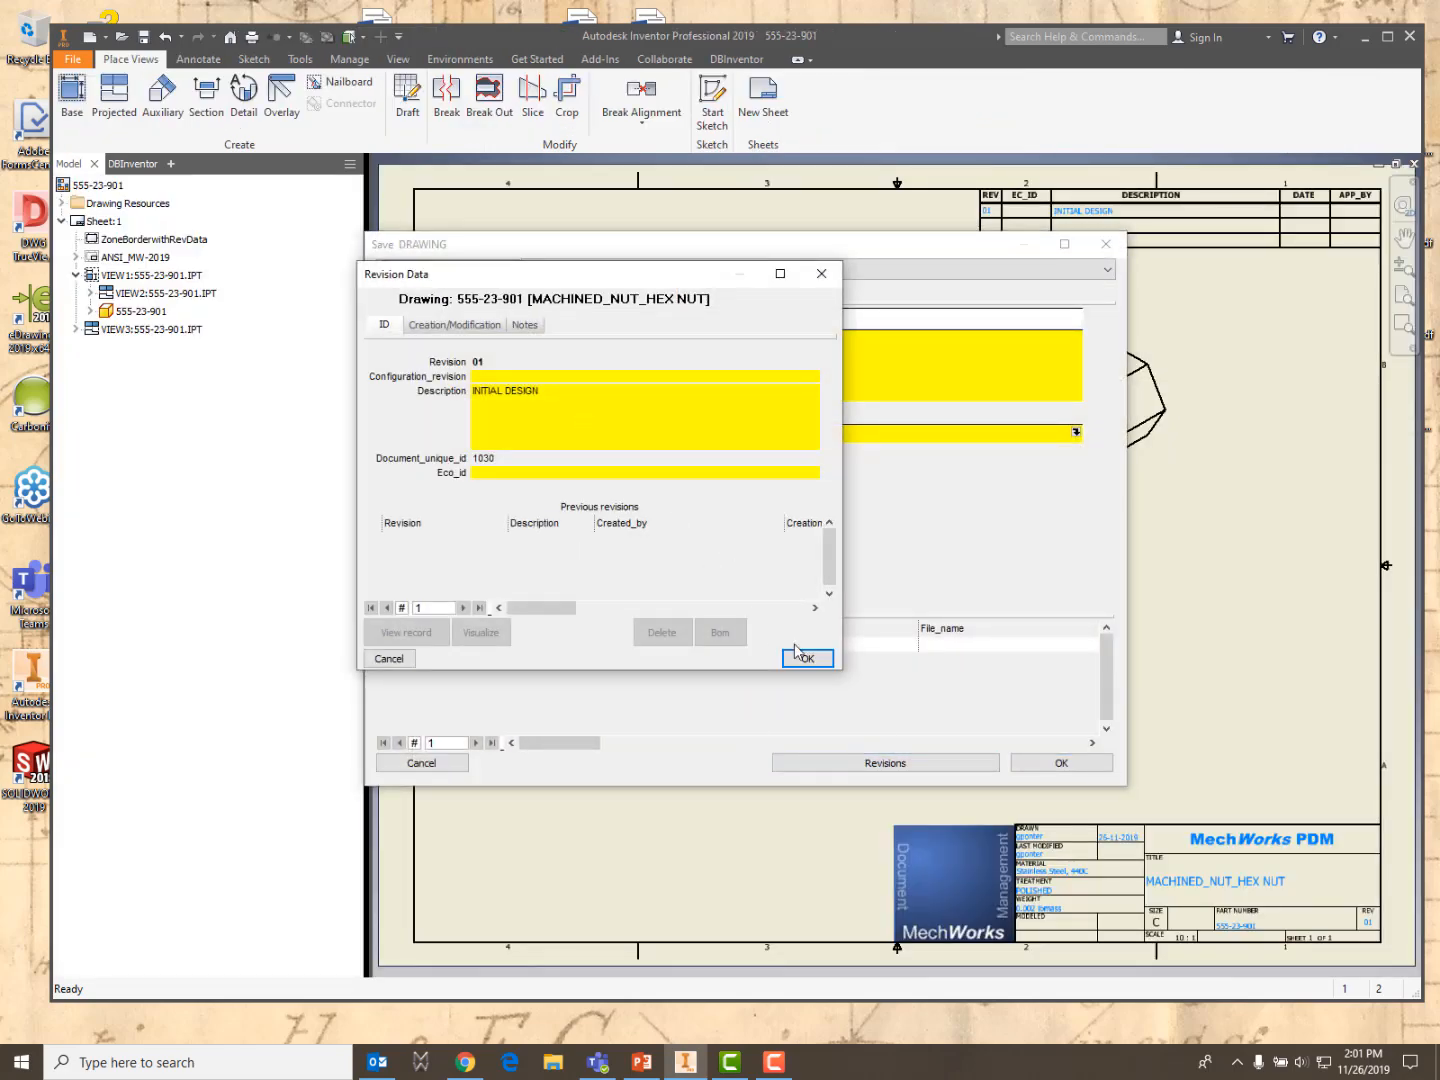
click(796, 650)
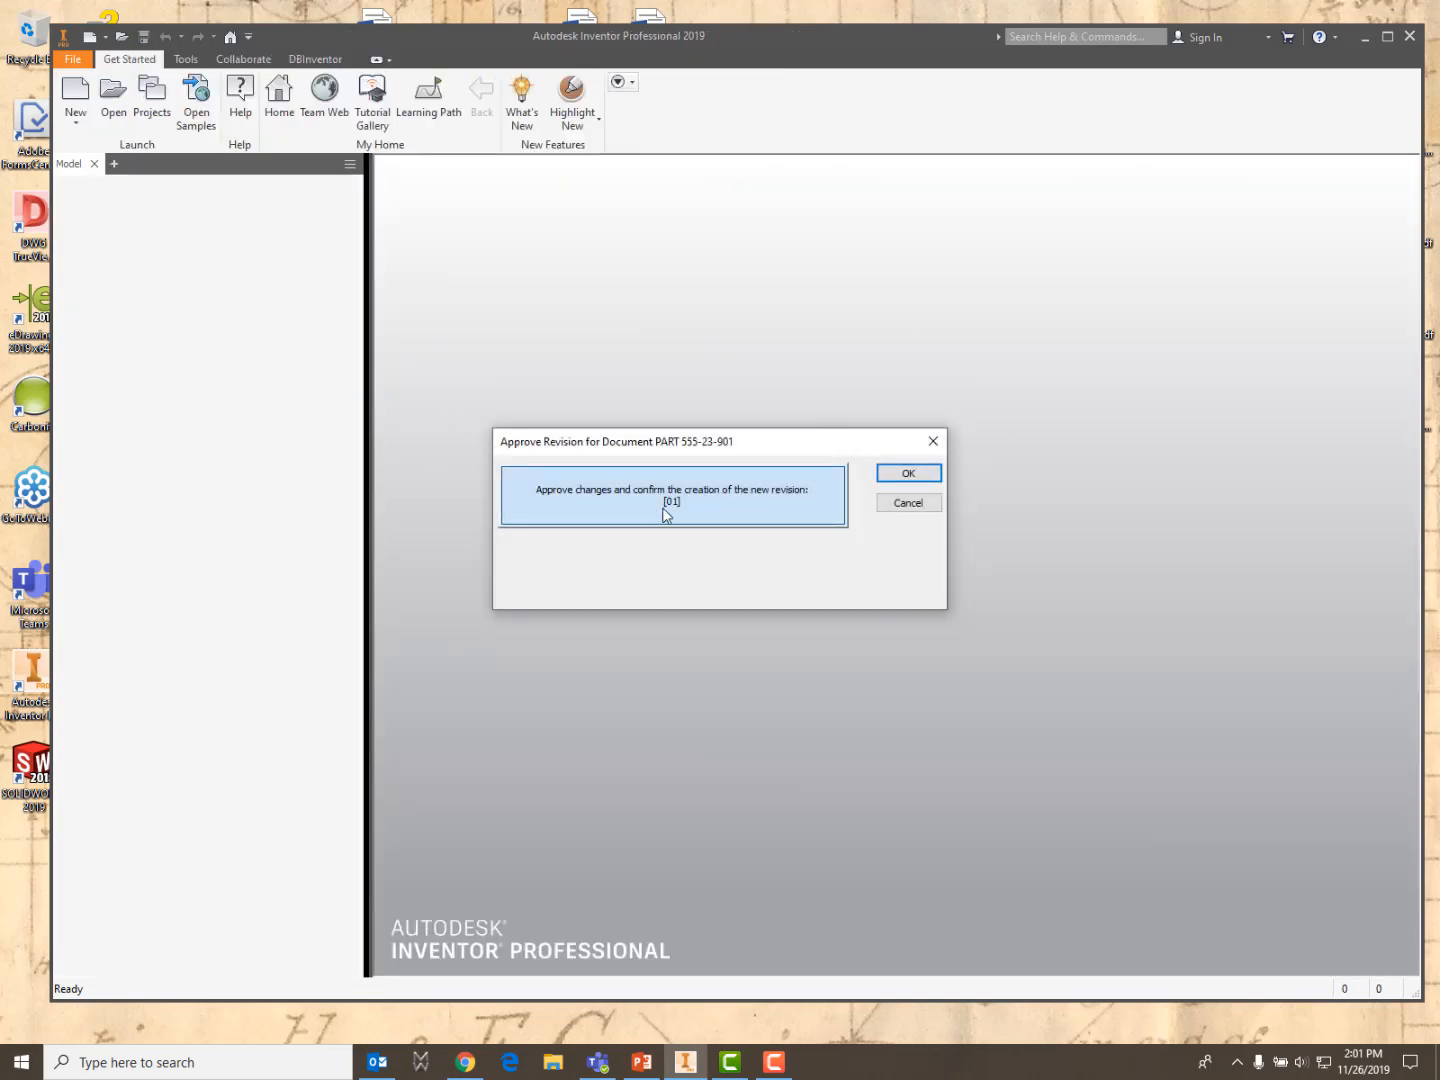
click(920, 477)
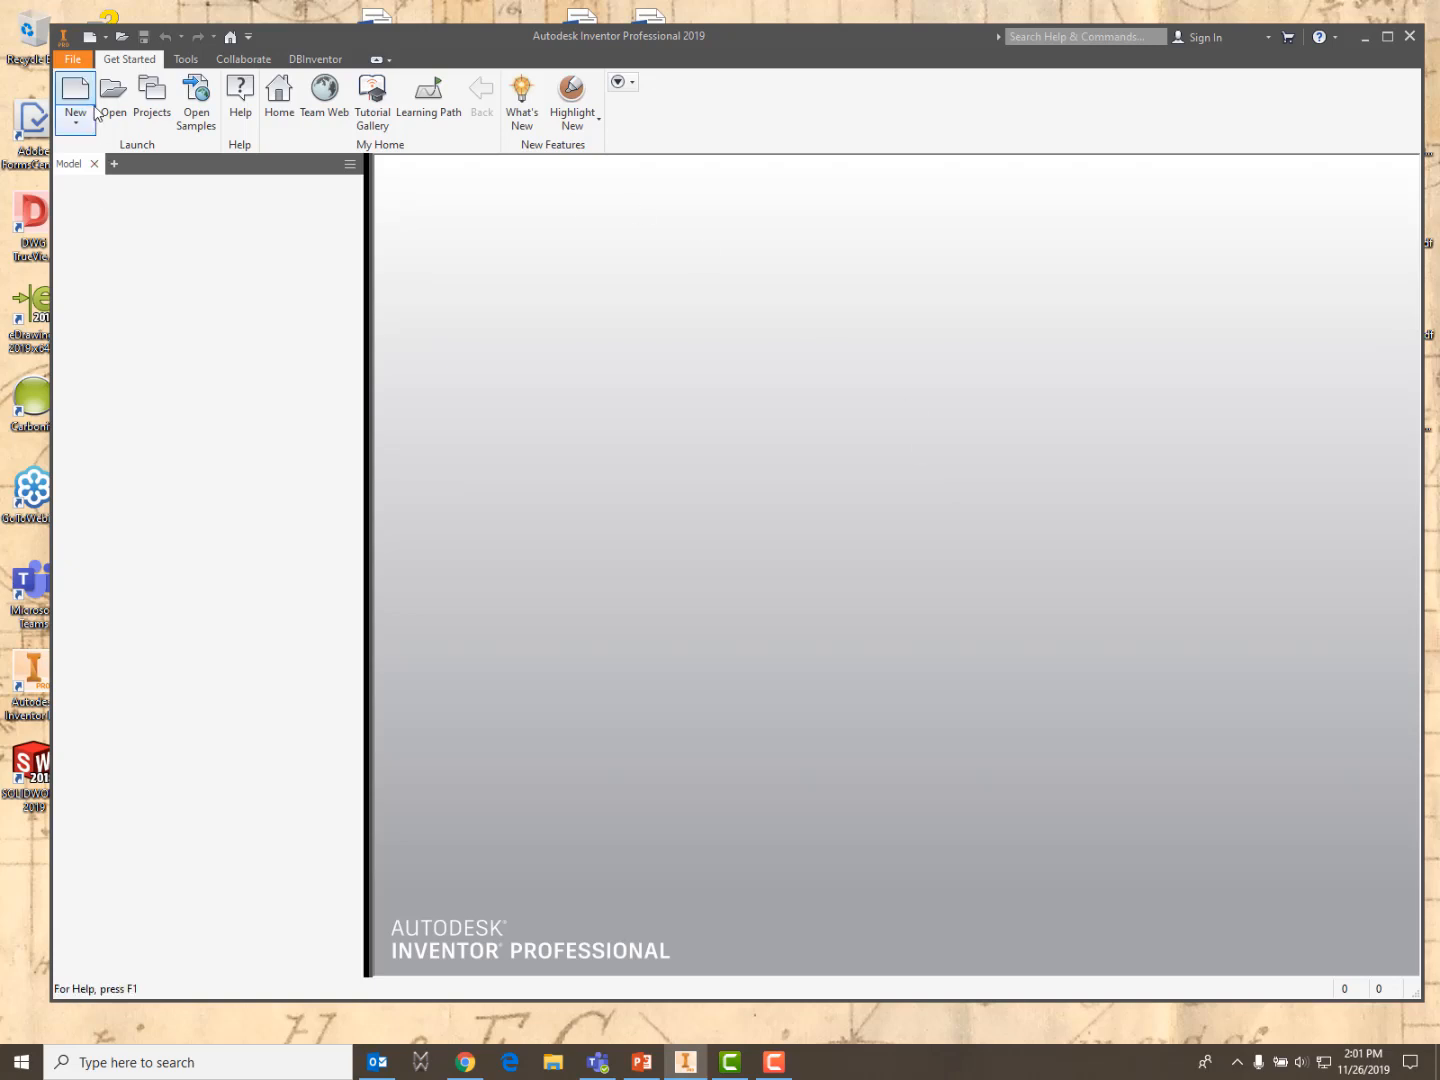
Browse the PDM project tree and check out hex nut 555-23-901 with an incremented revision state
click(314, 62)
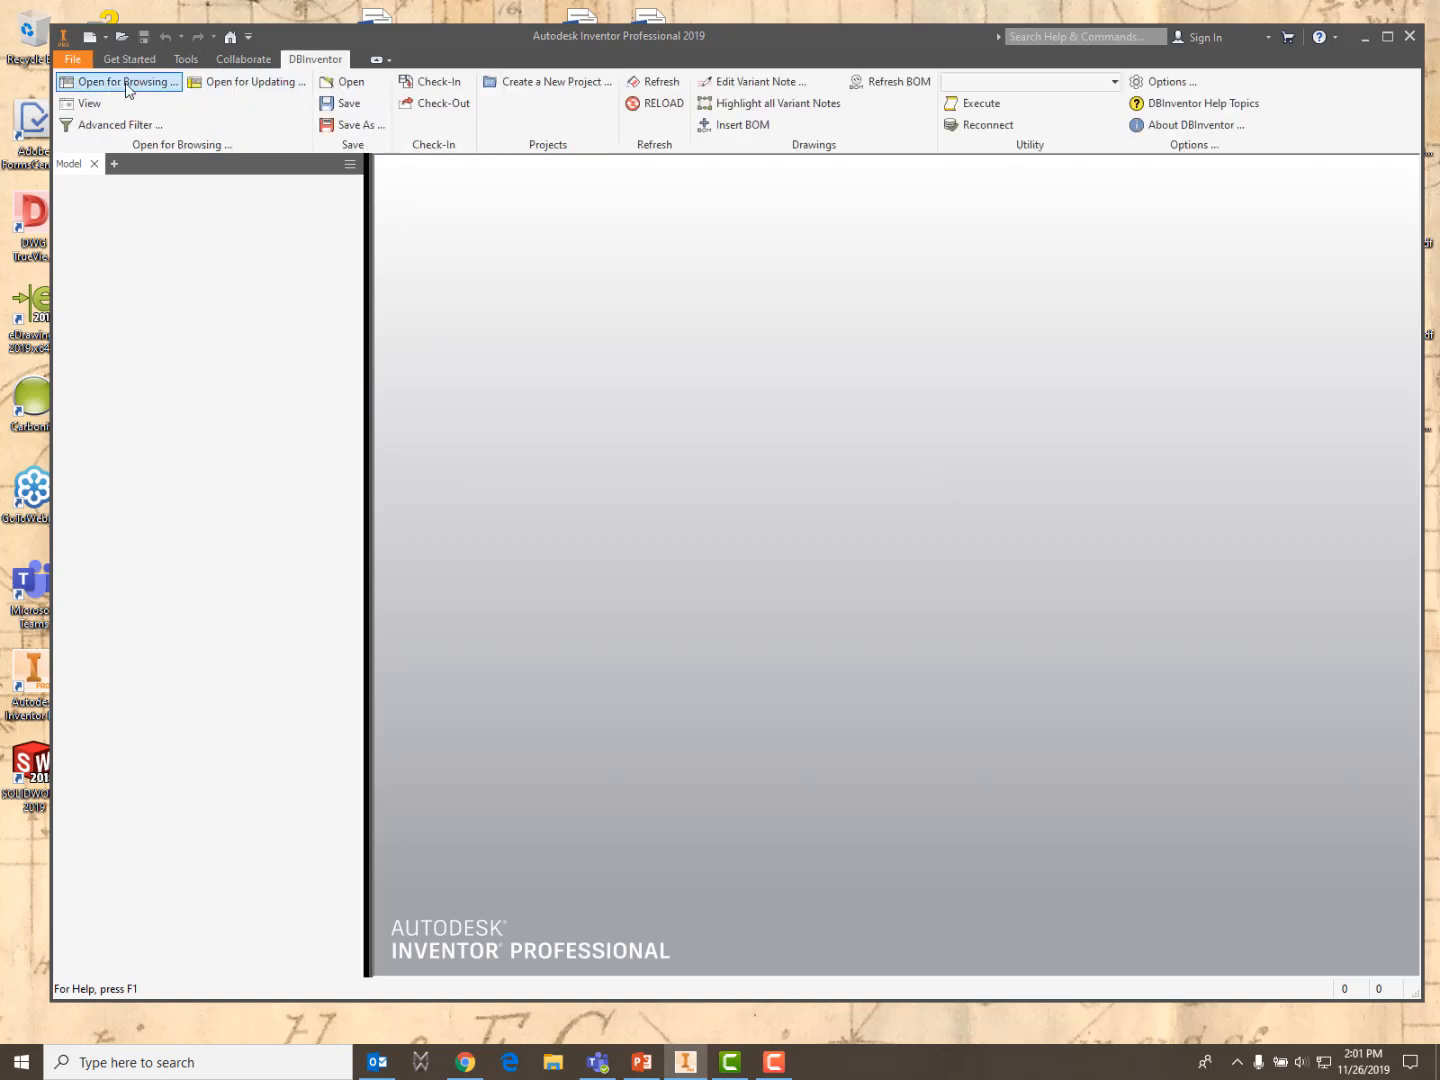
click(129, 85)
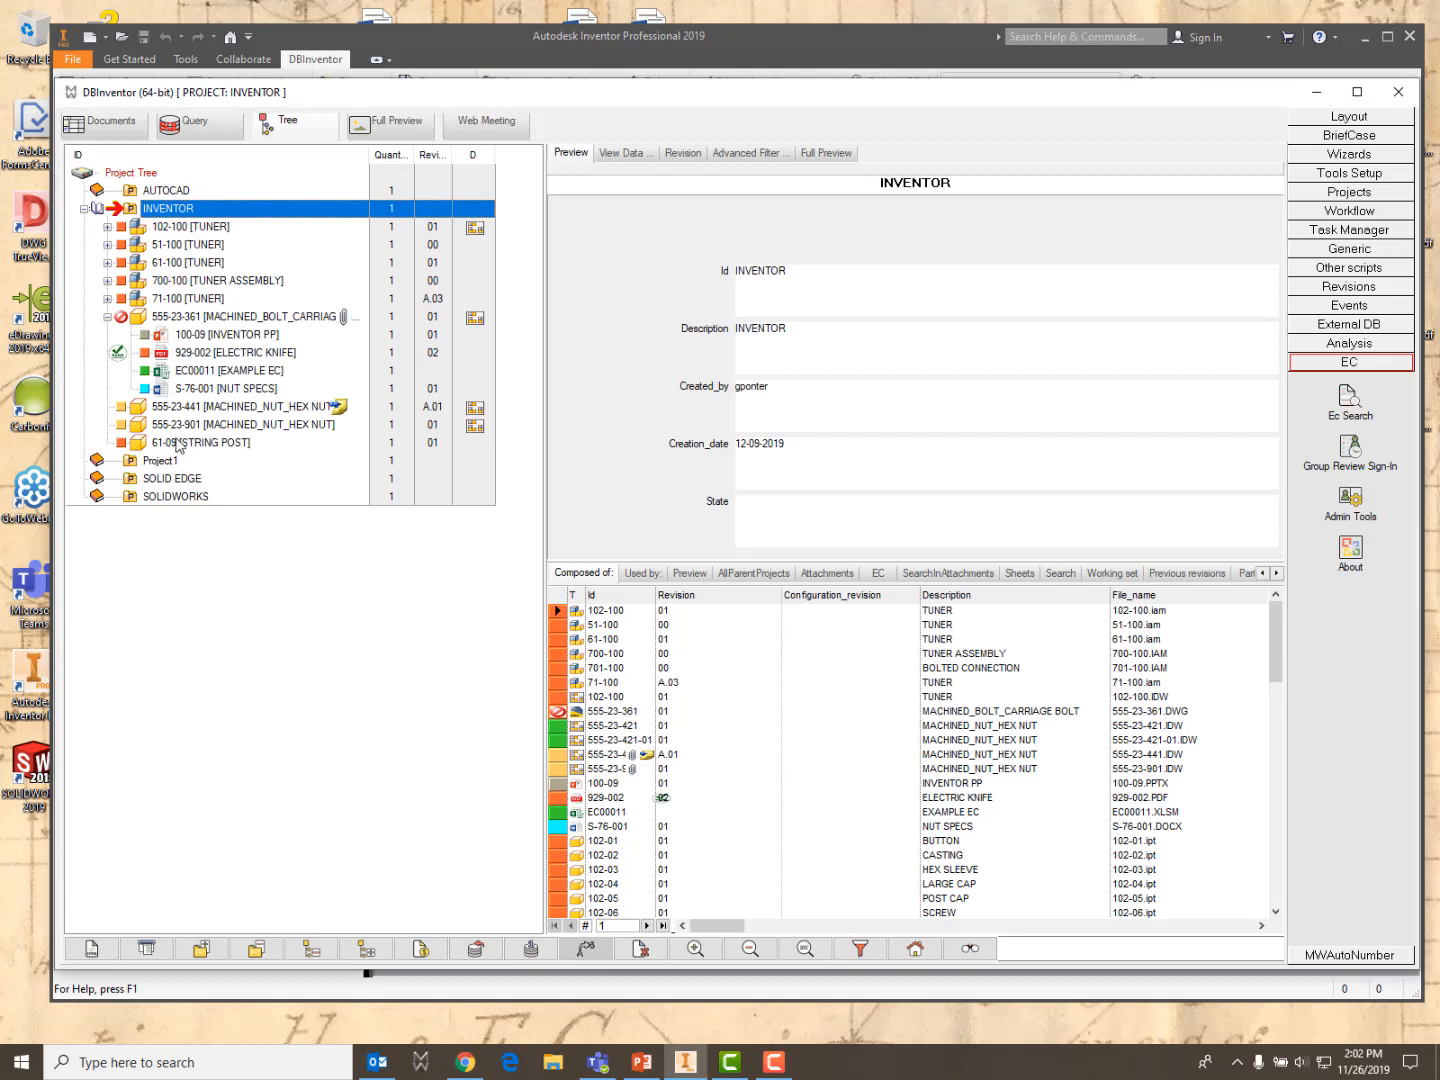
click(184, 428)
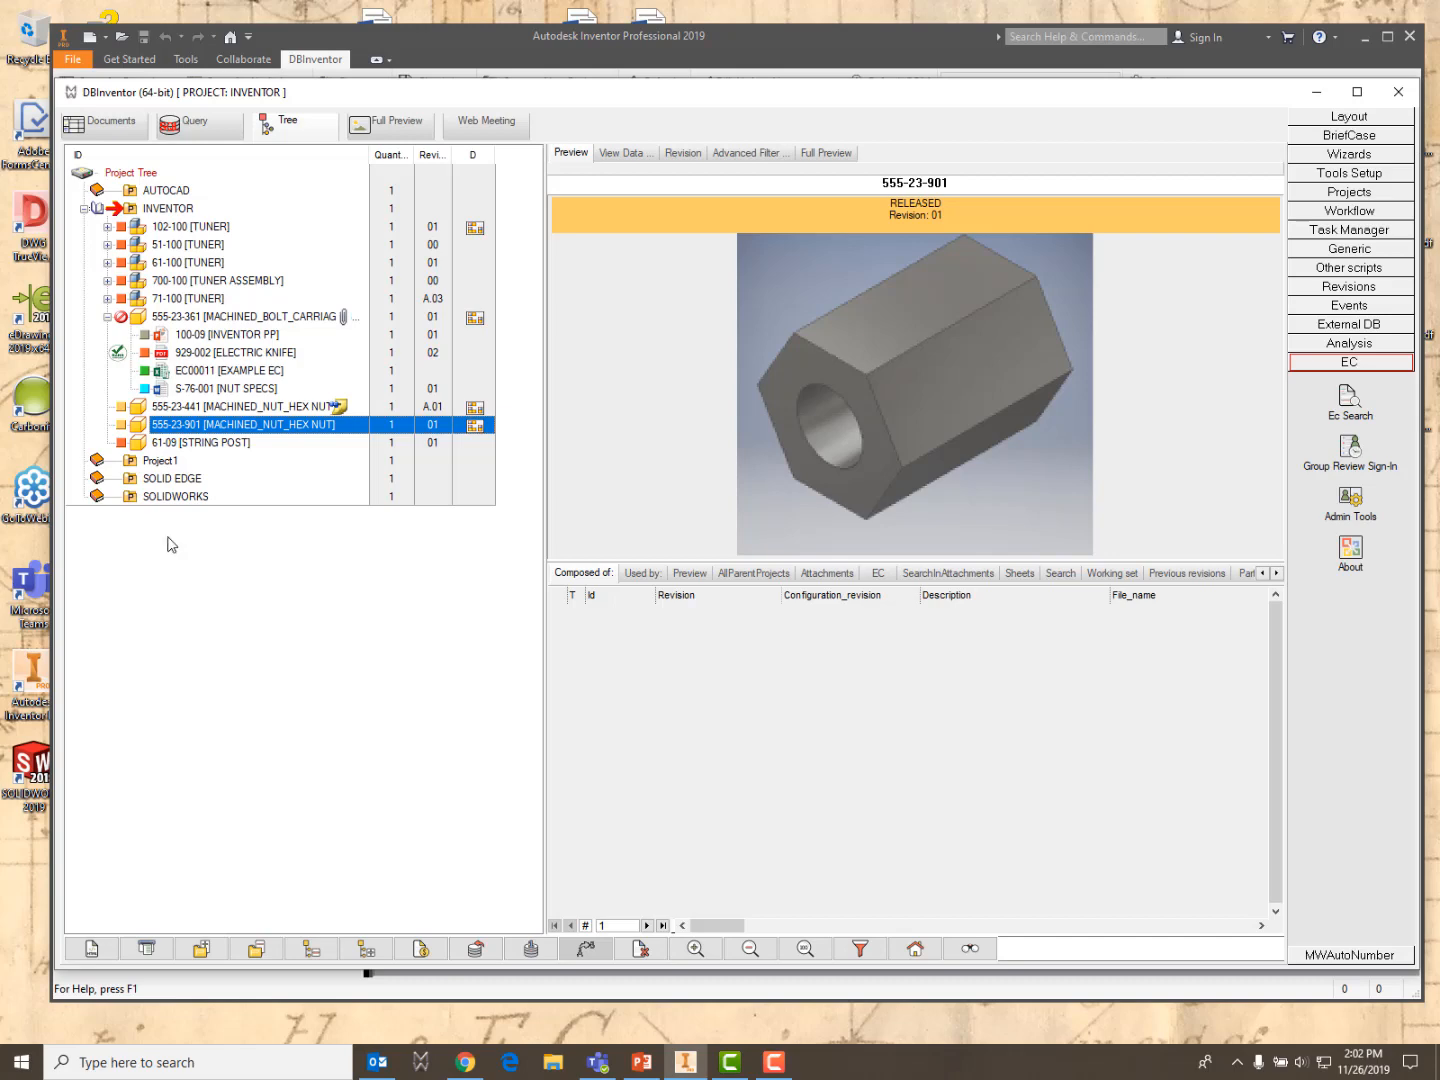
right_click(190, 430)
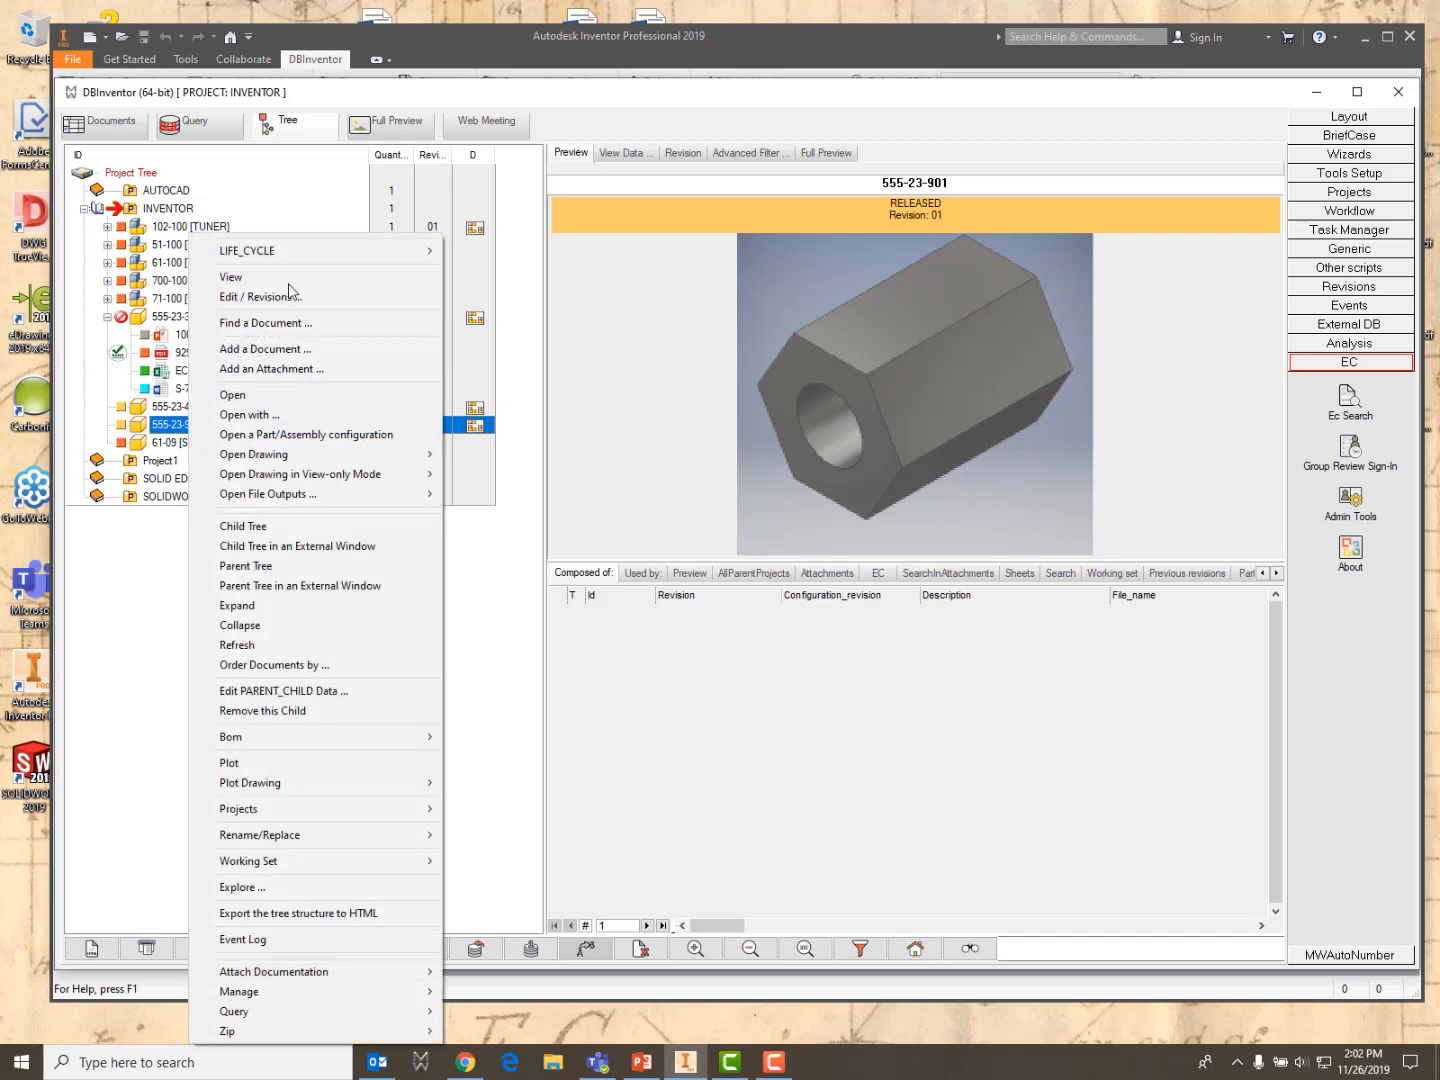
mouse_move(278, 251)
mouse_move(503, 257)
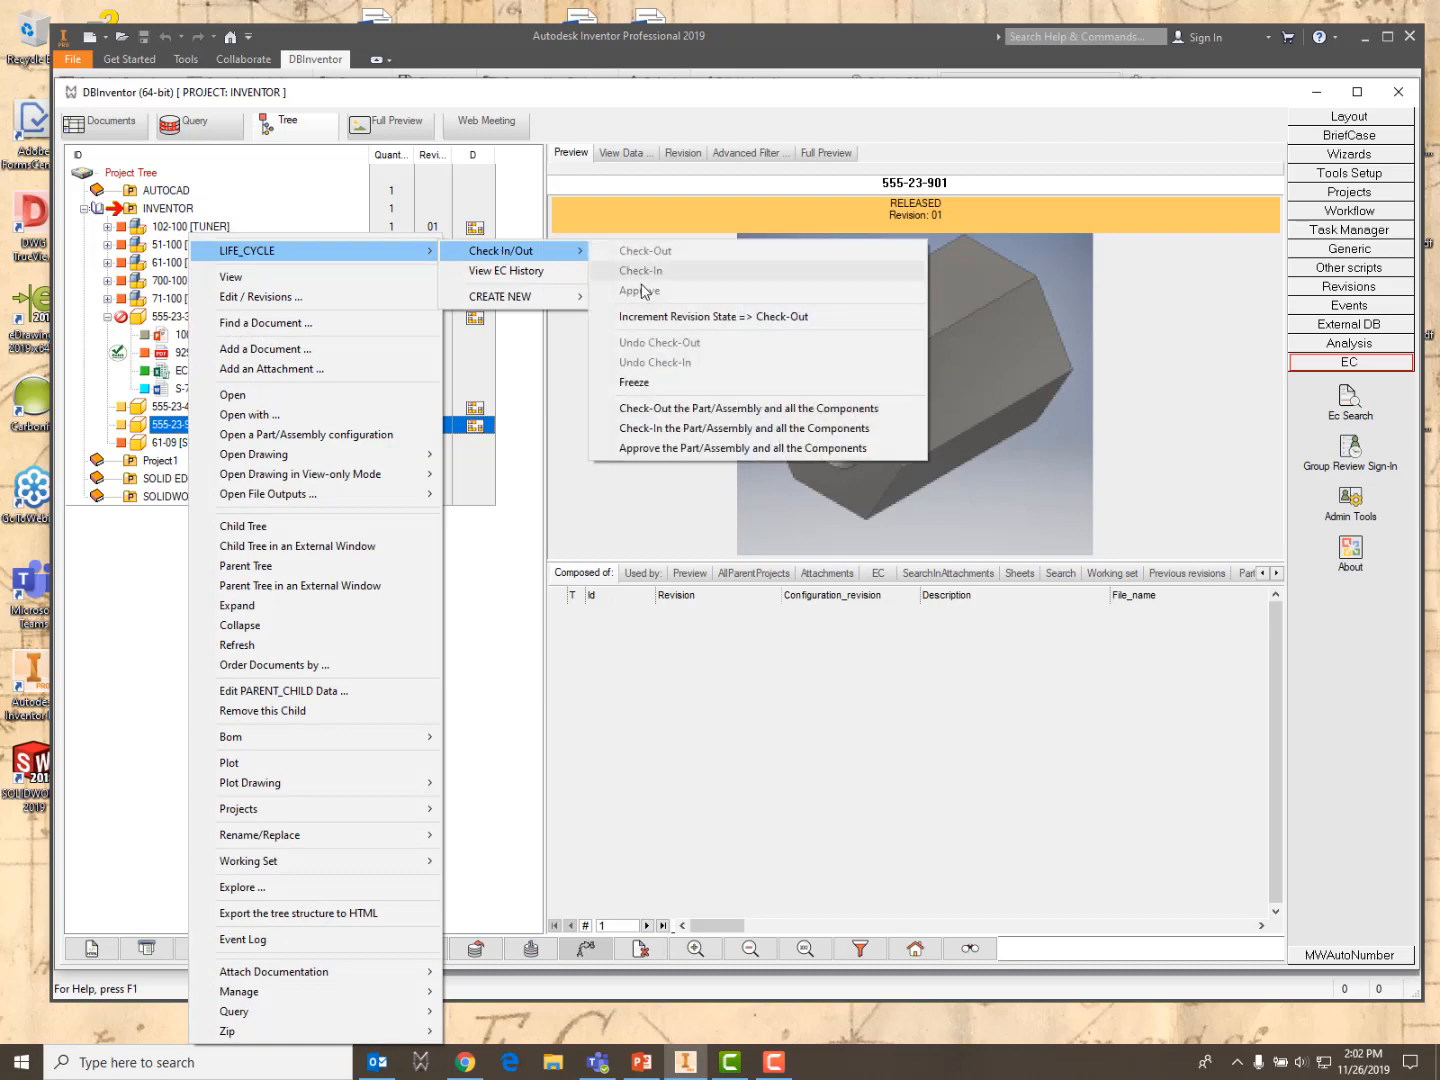
click(692, 318)
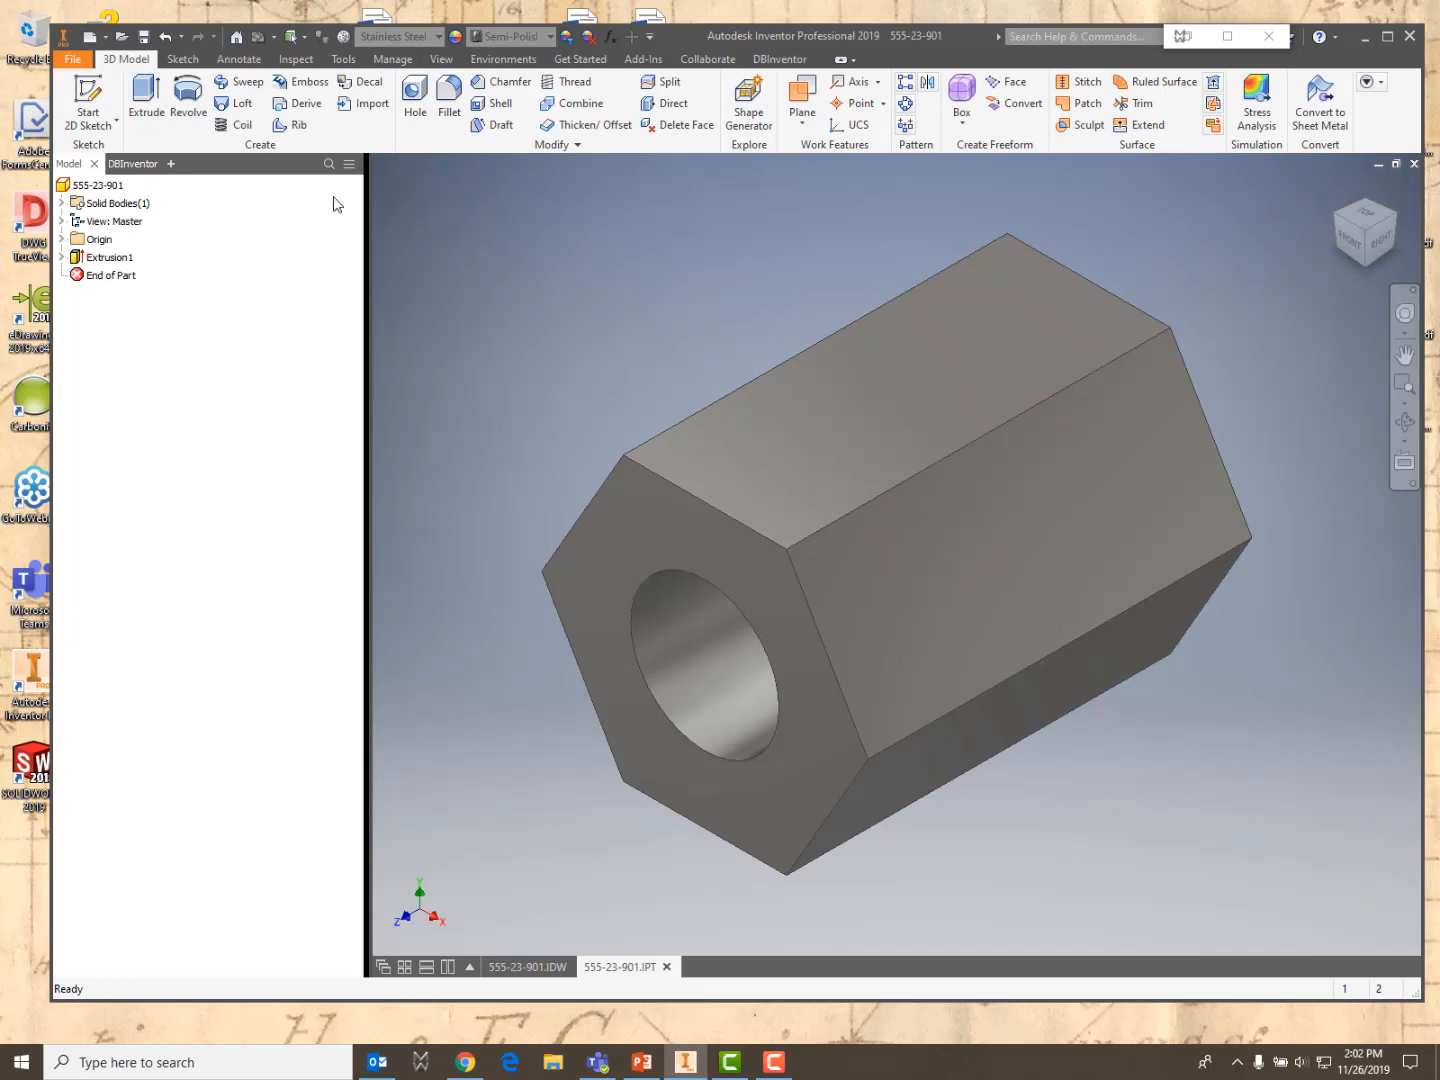
Shorten the hex nut with an inward 0.1 in Thicken/Offset on its front hexagonal face
click(627, 526)
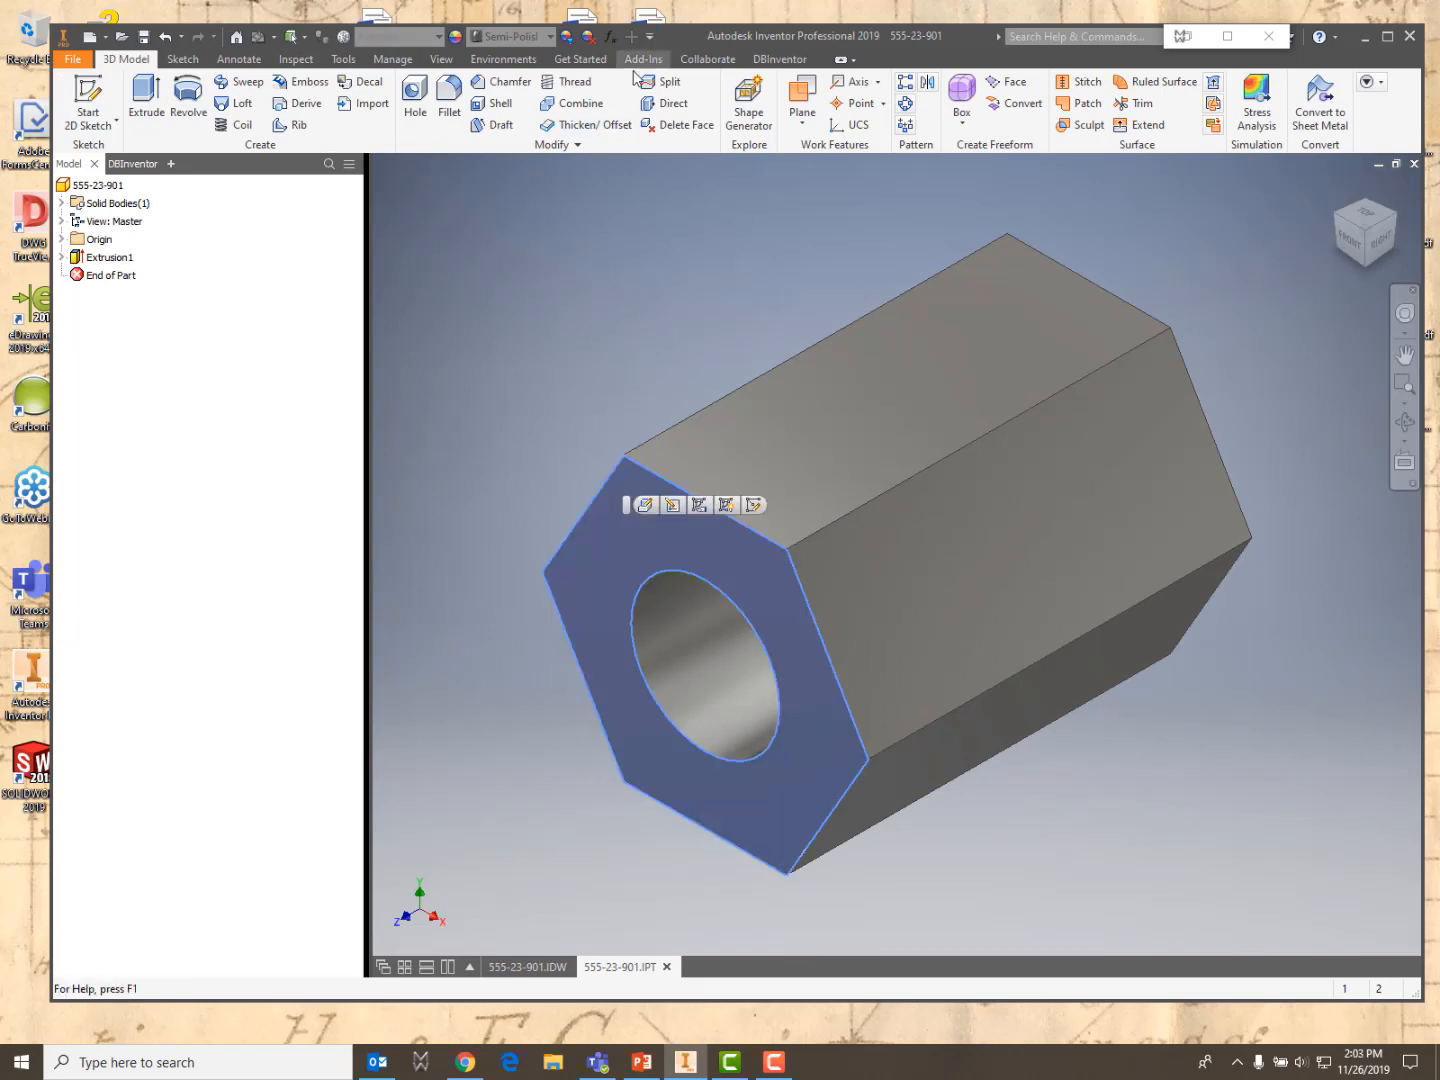
click(588, 131)
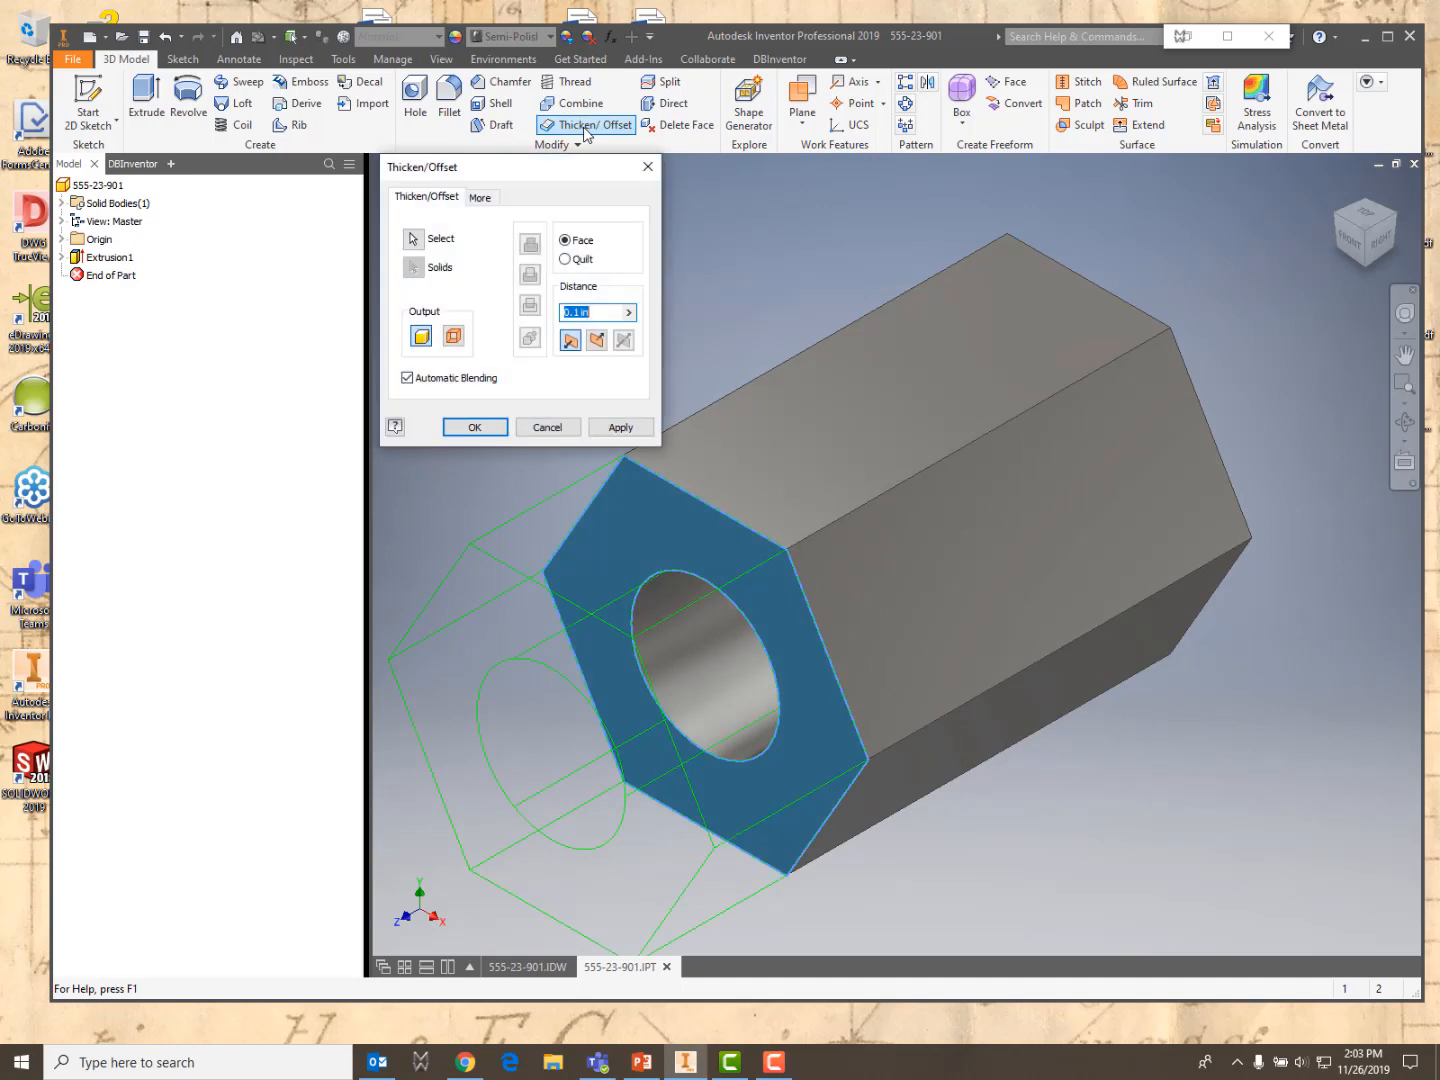
click(597, 341)
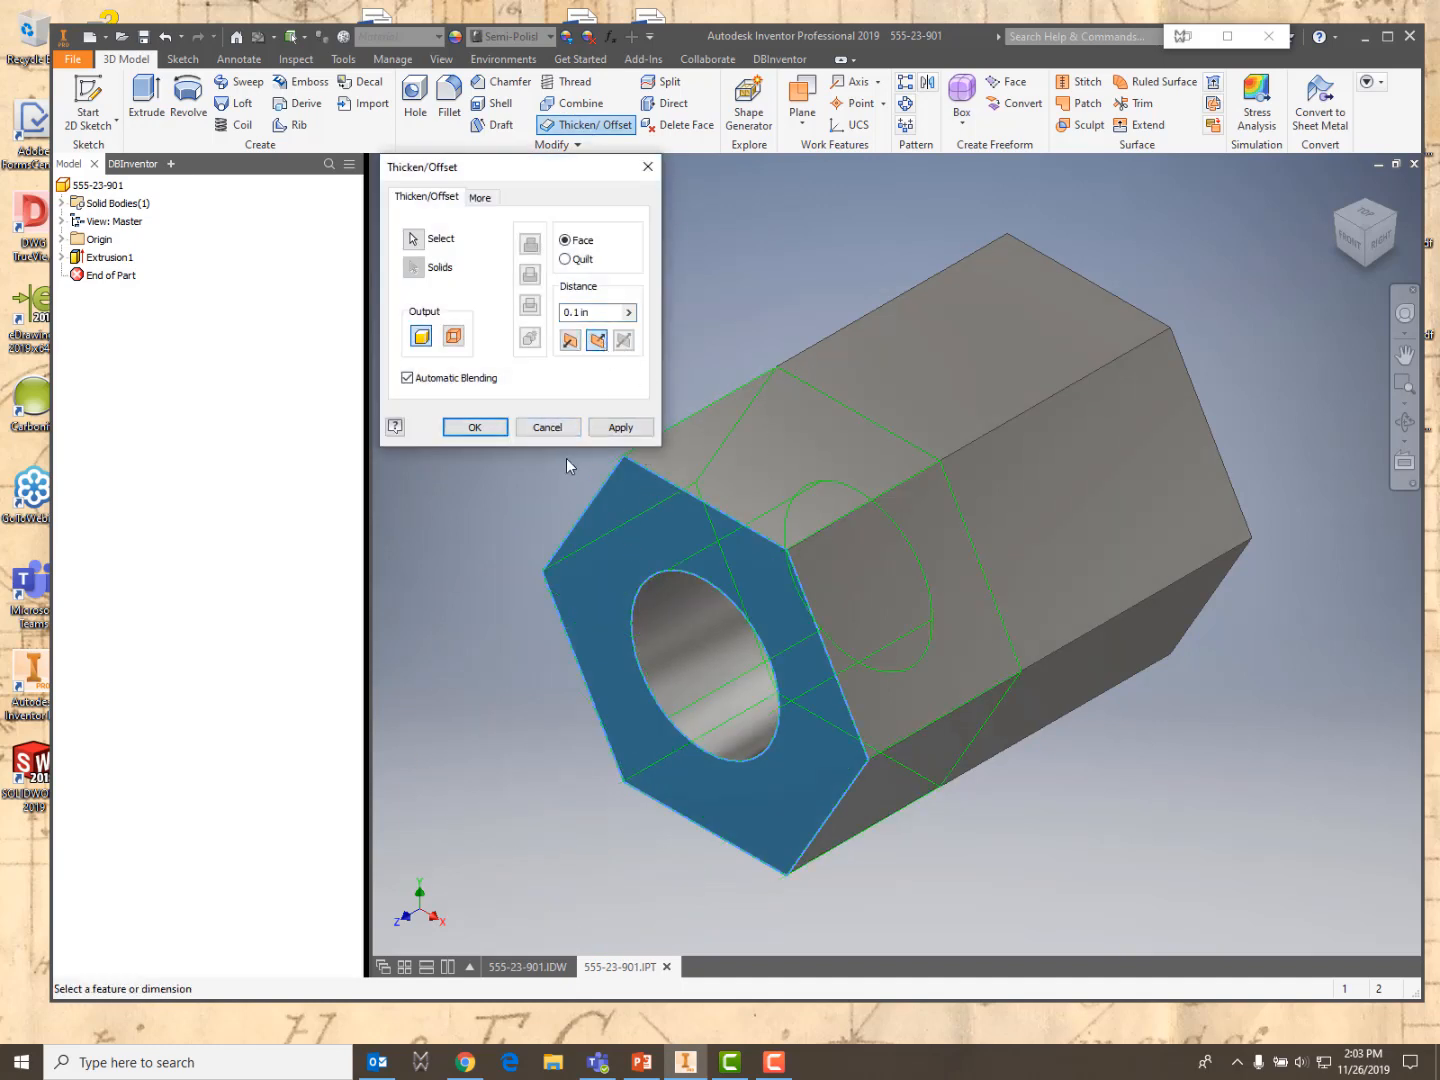
click(621, 428)
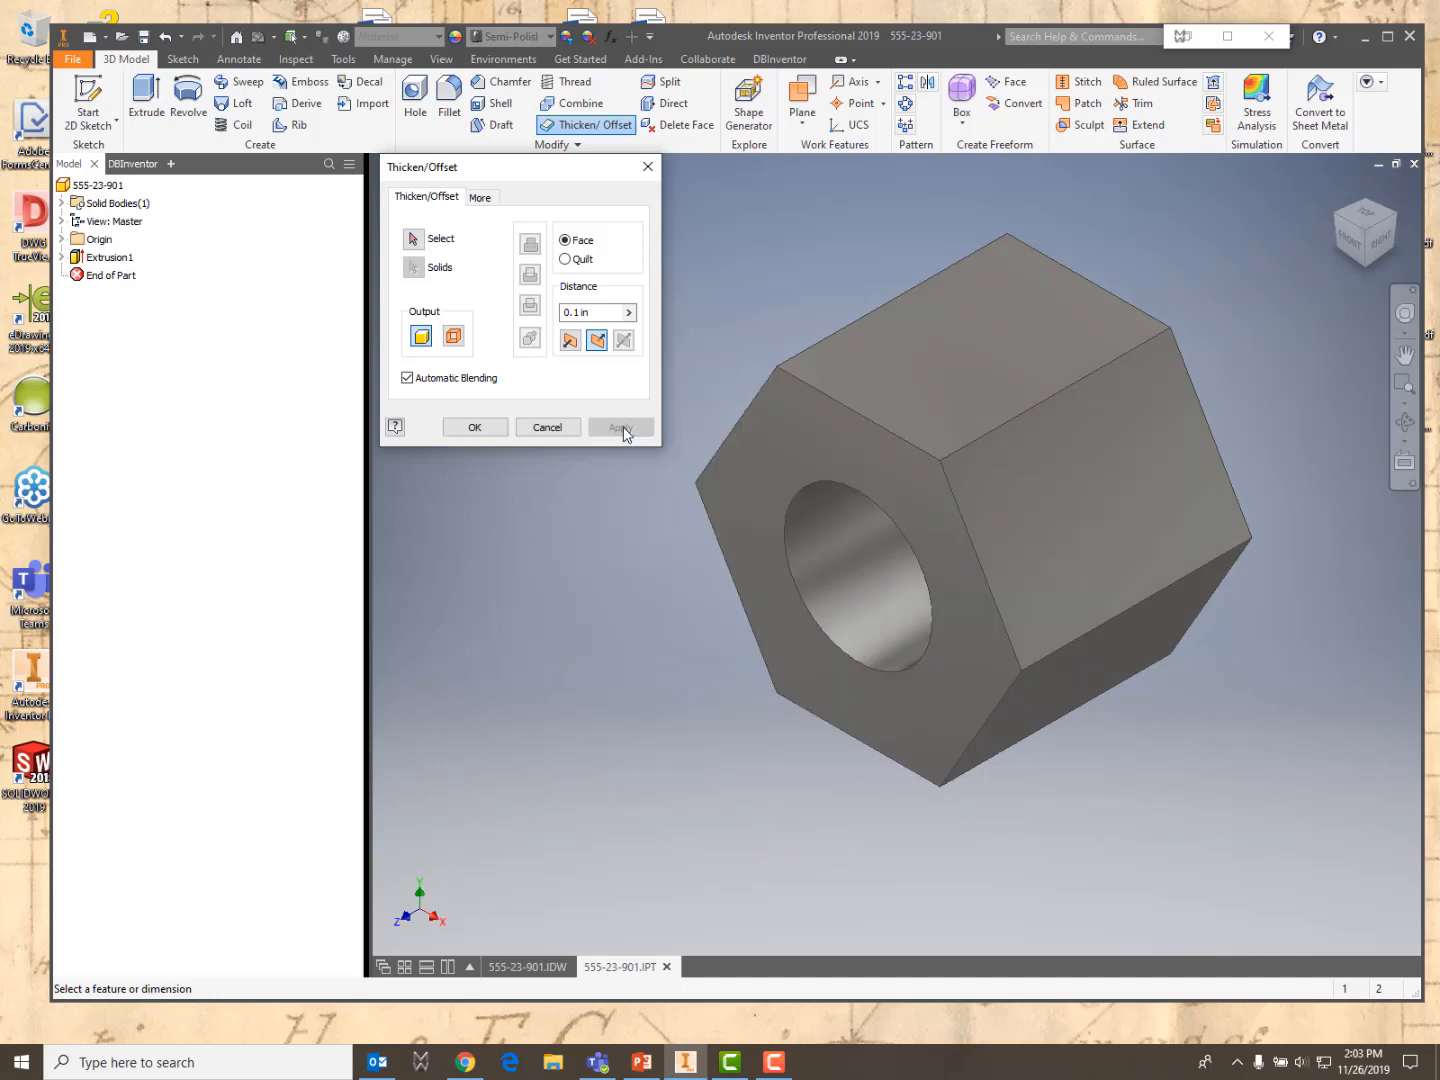
click(648, 167)
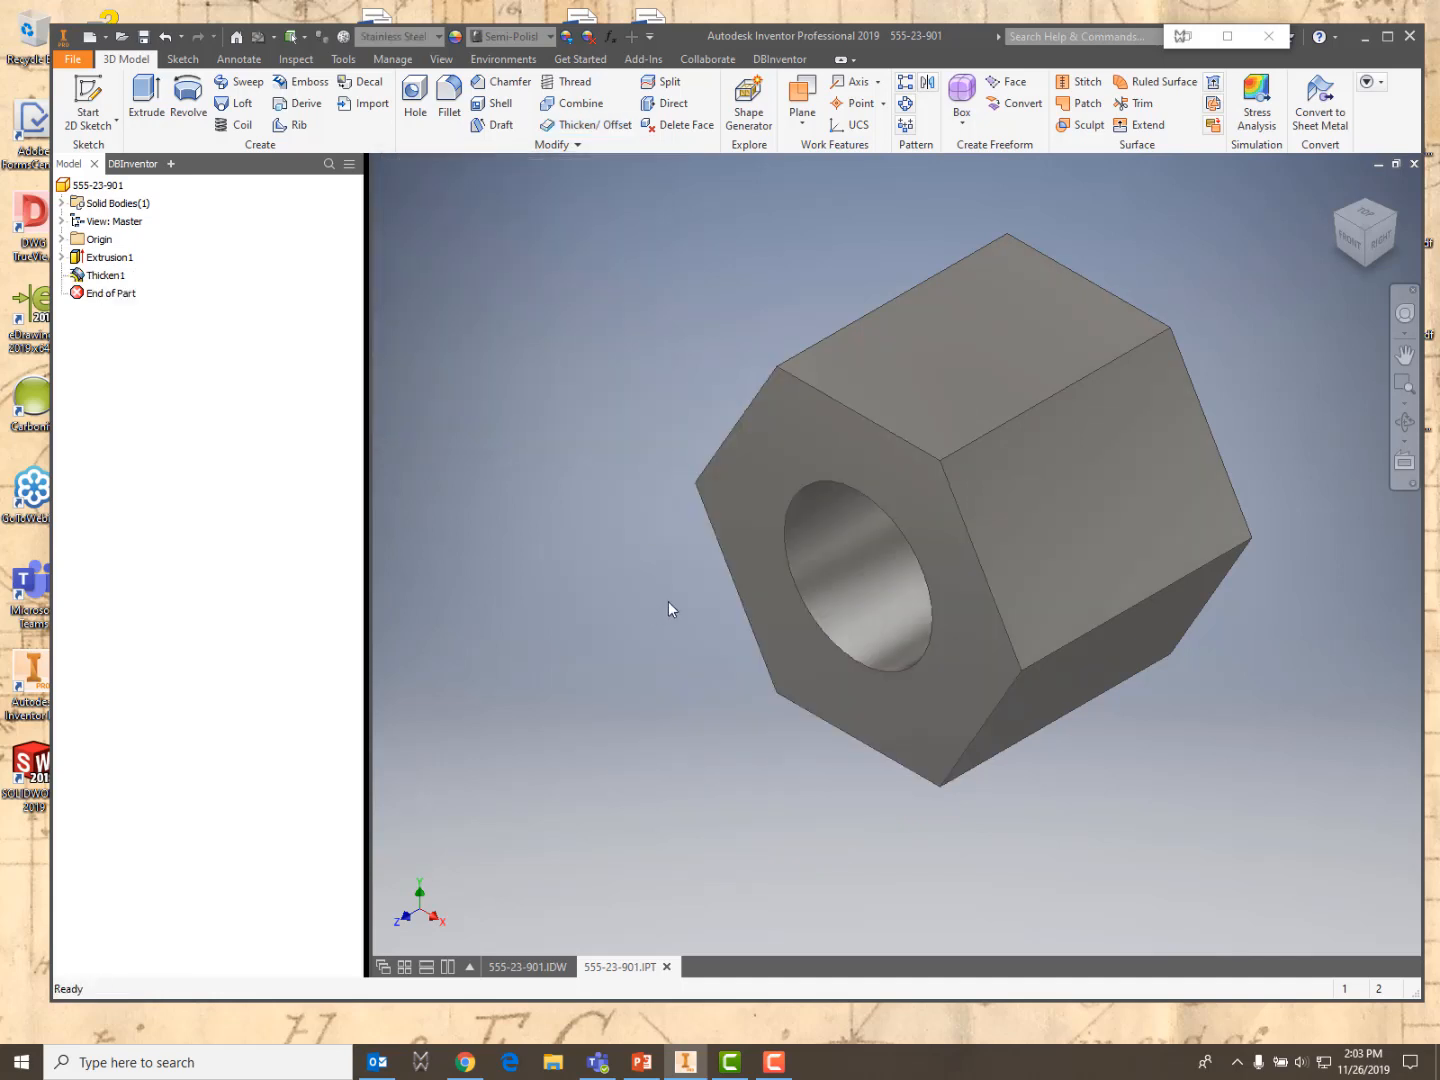
Save the shortened part and approve it with its drawing as new revision 02, described as REDUCED SIZE
click(144, 39)
click(127, 165)
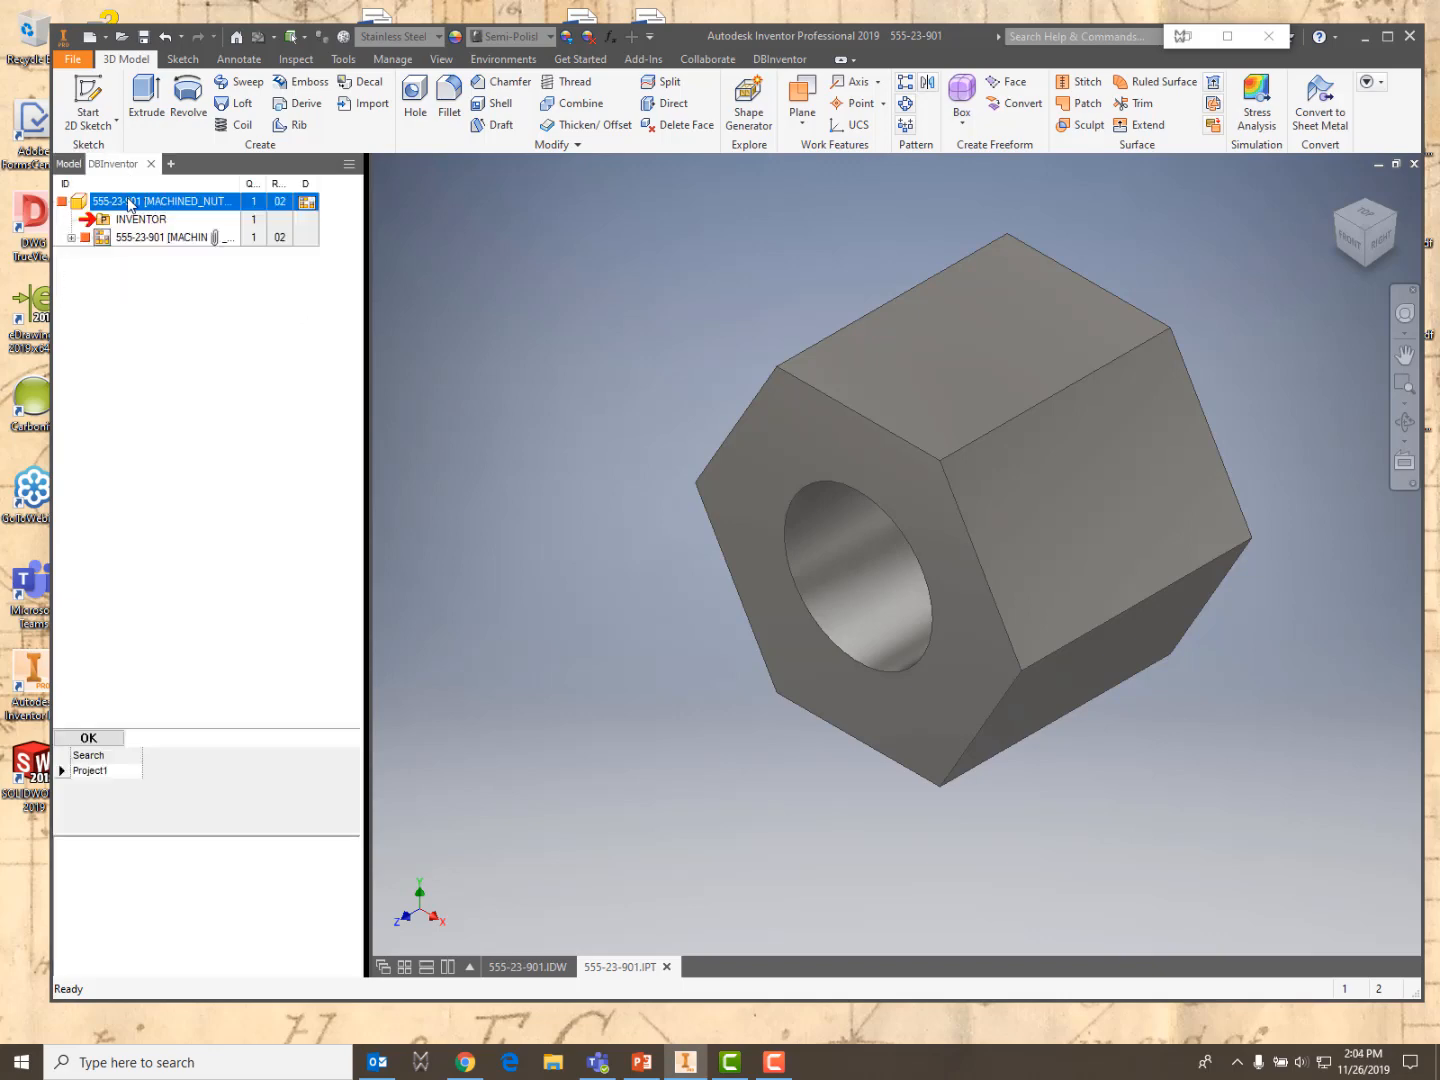
right_click(129, 205)
mouse_move(190, 217)
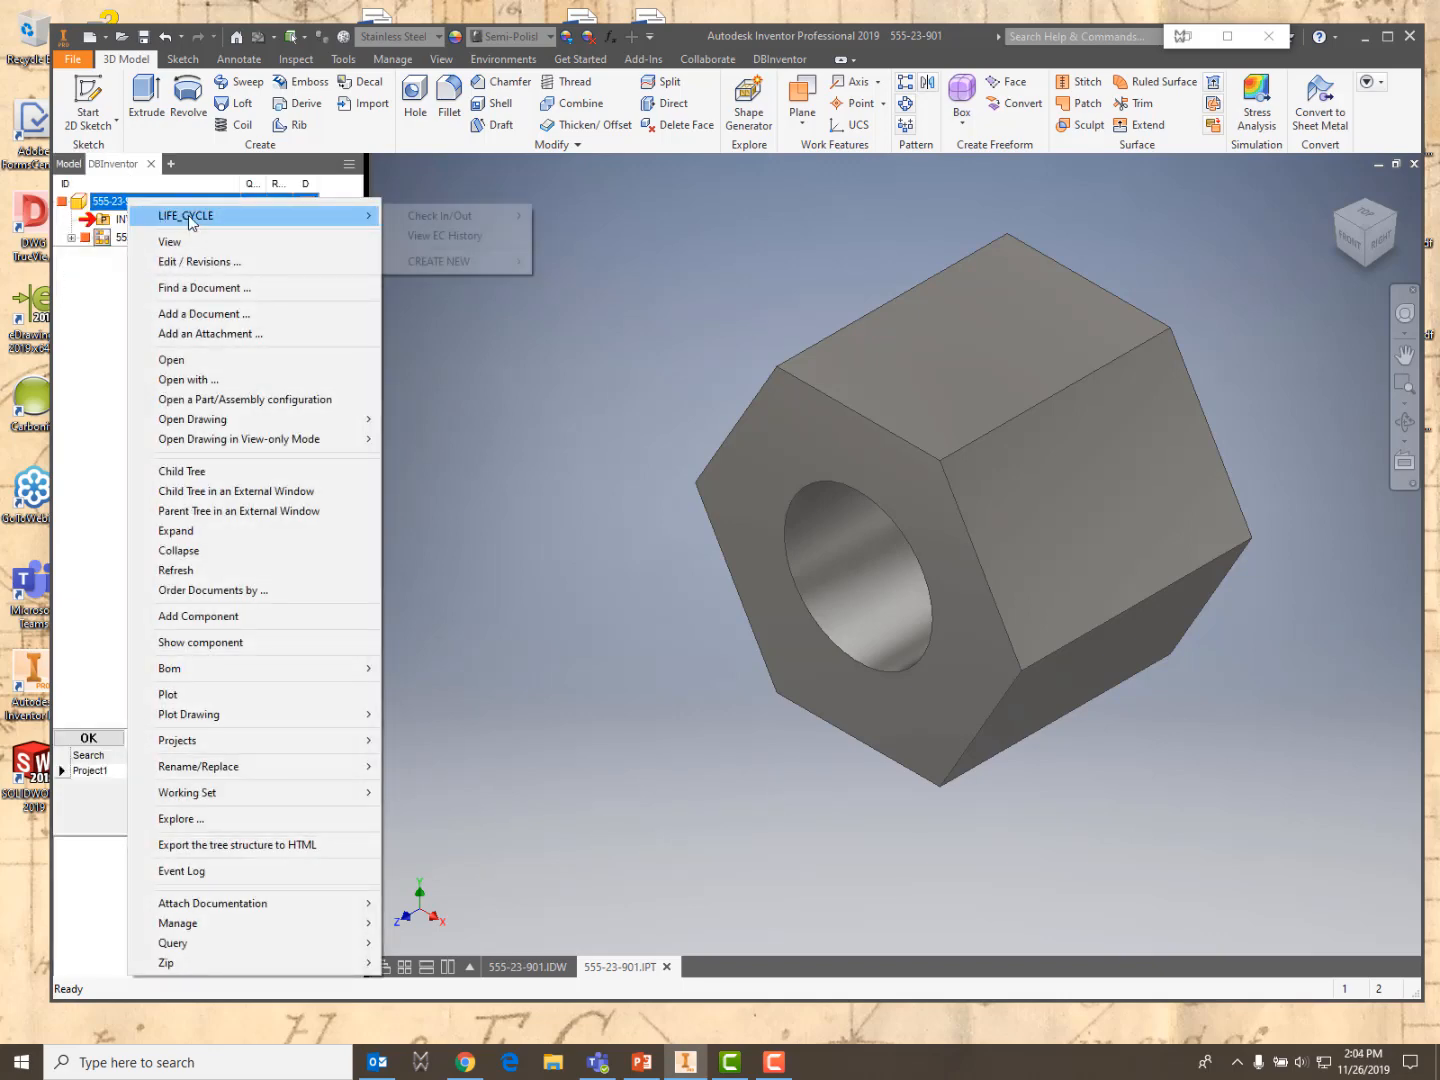
mouse_move(424, 219)
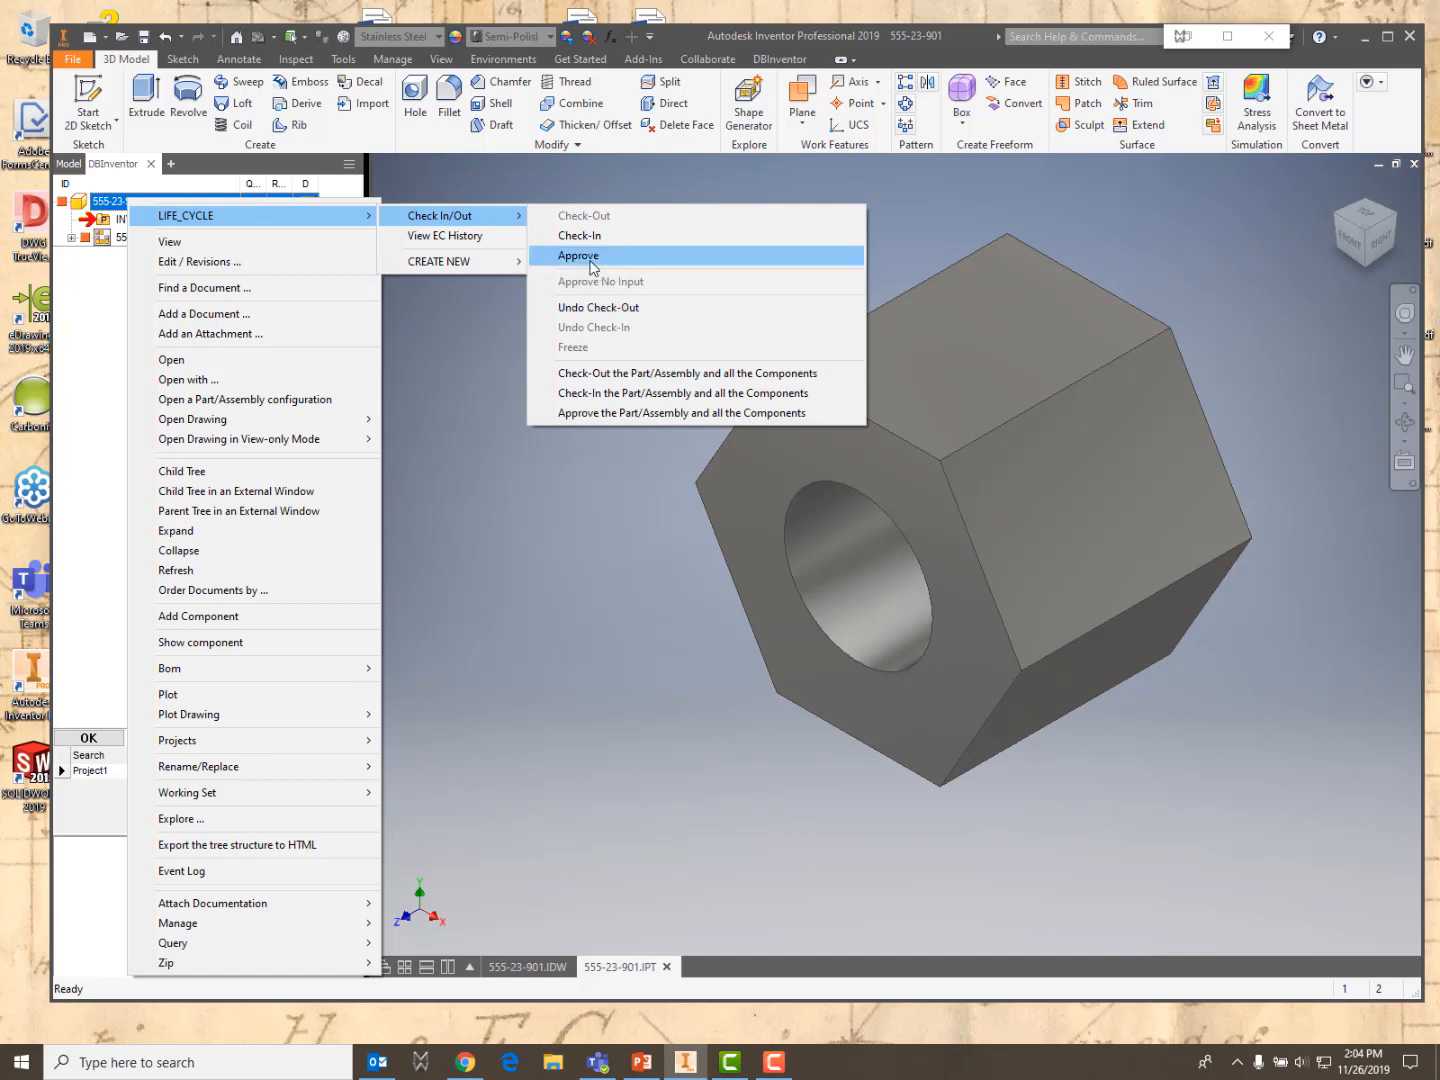
click(590, 258)
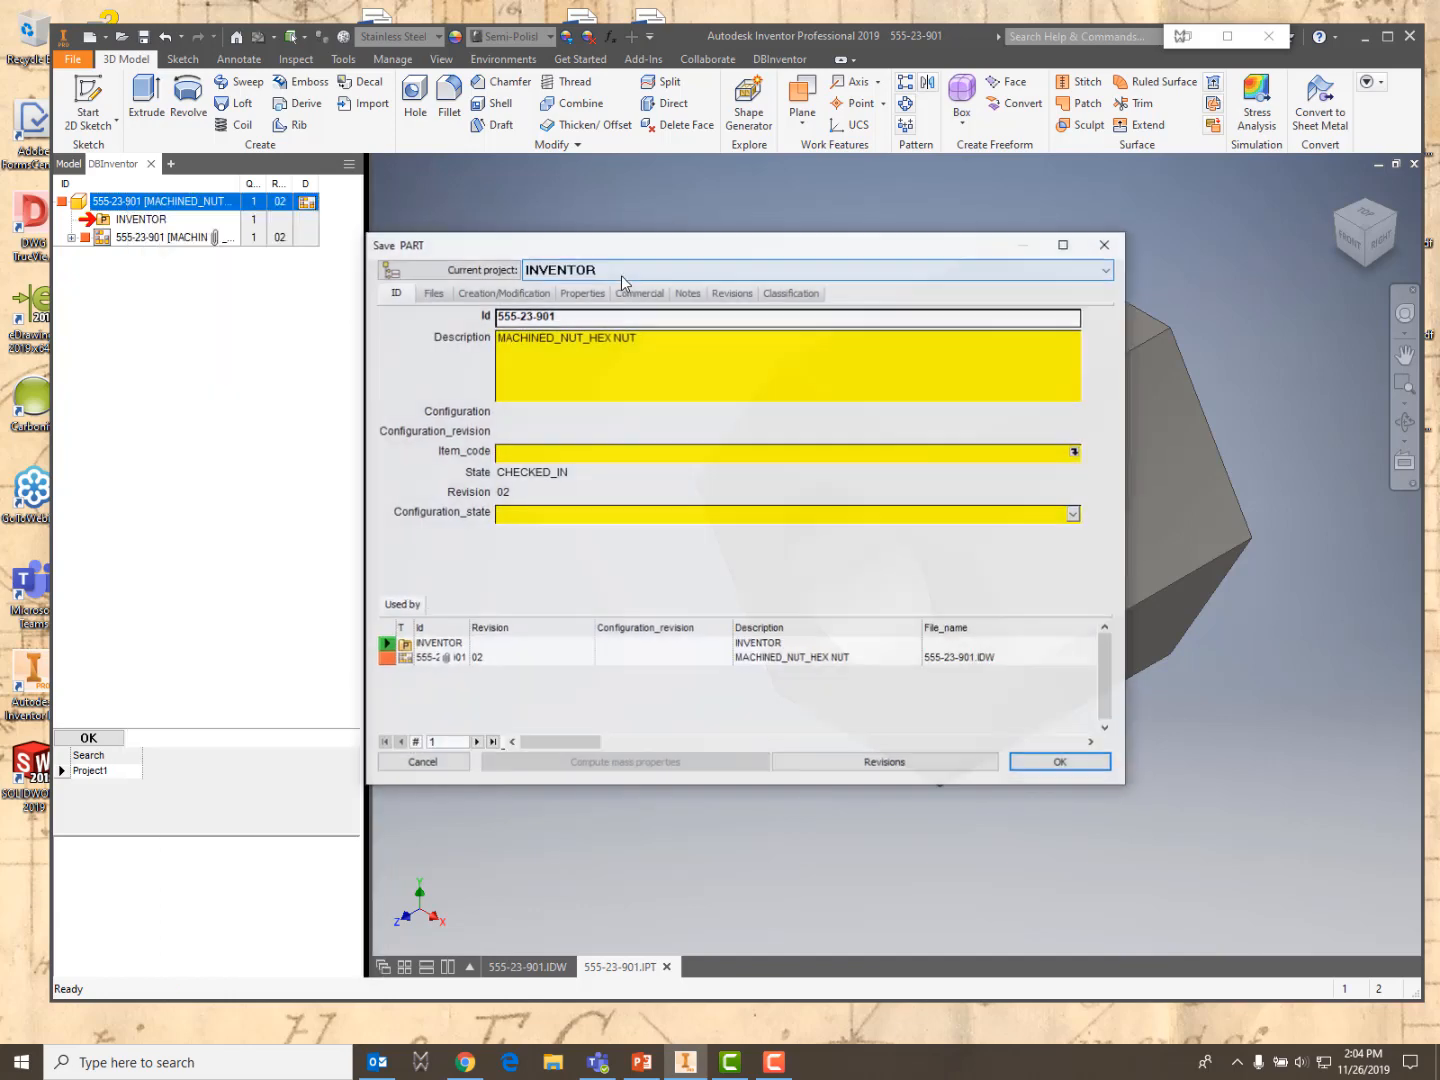
click(882, 763)
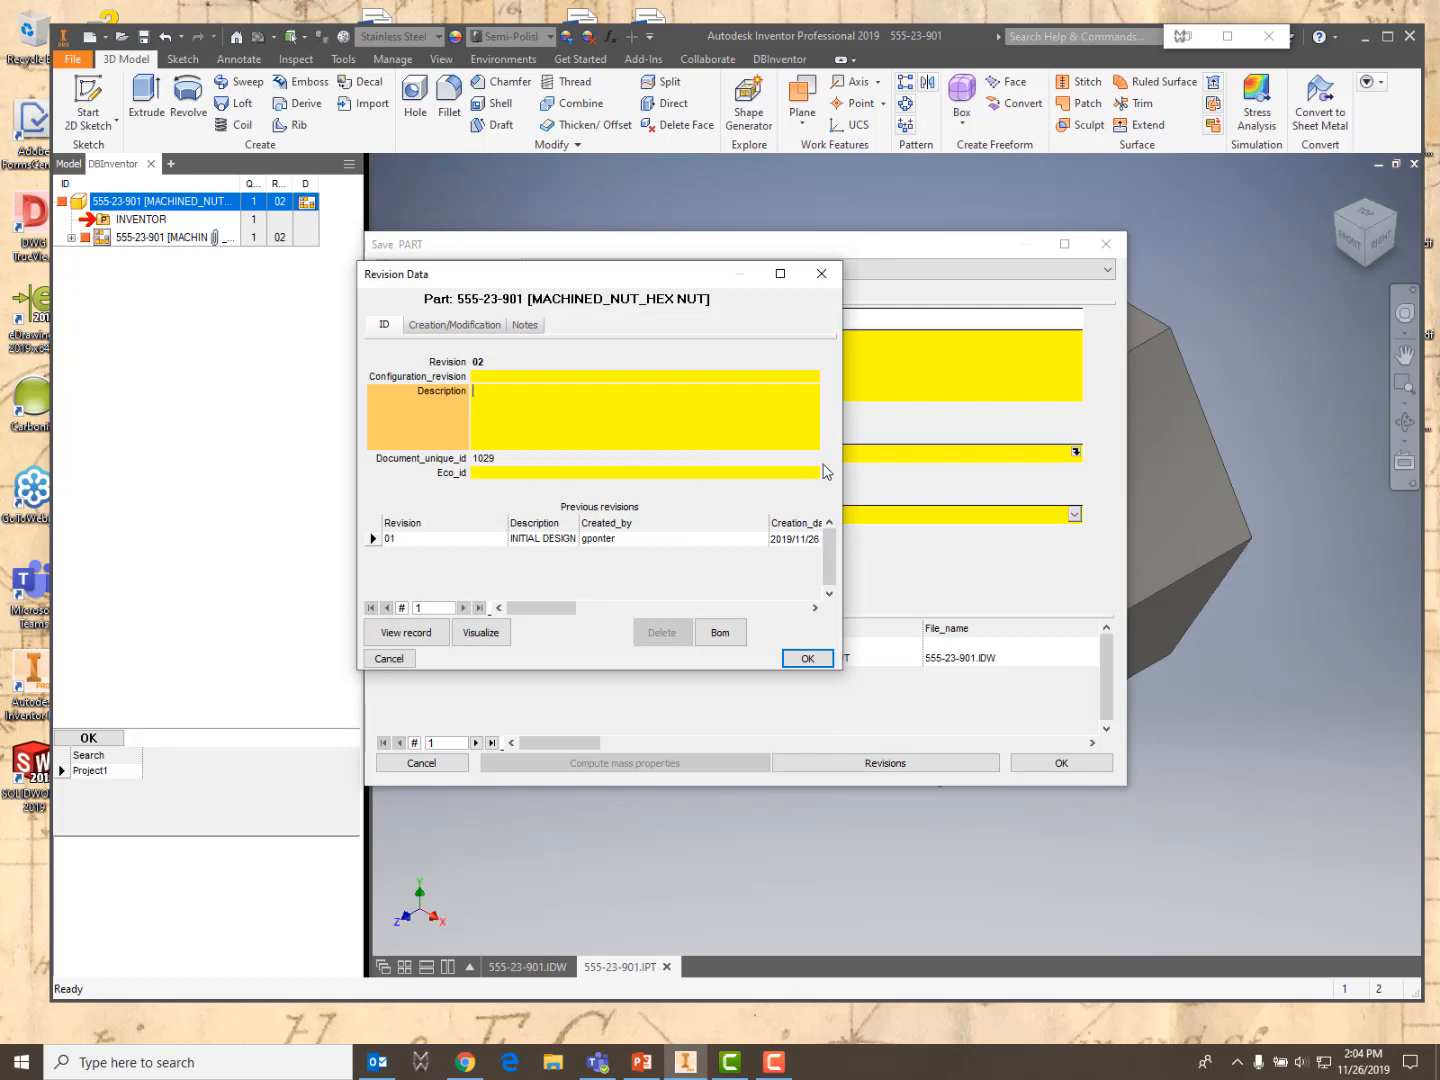
text(REDUCED SIZE)
click(815, 662)
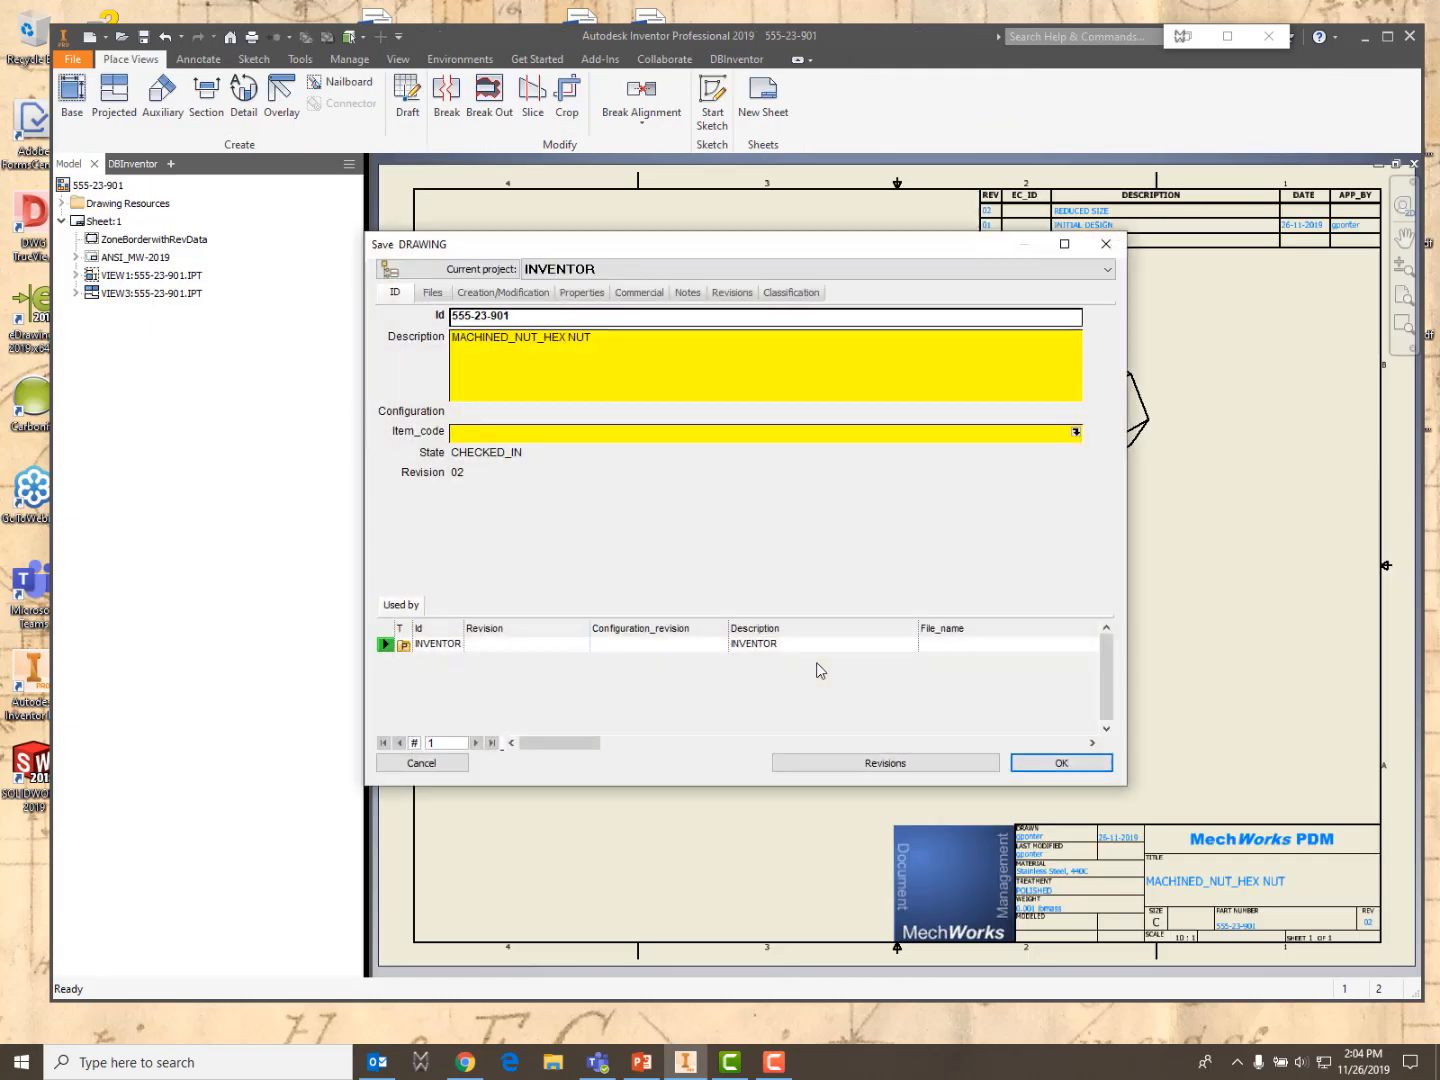
click(1049, 768)
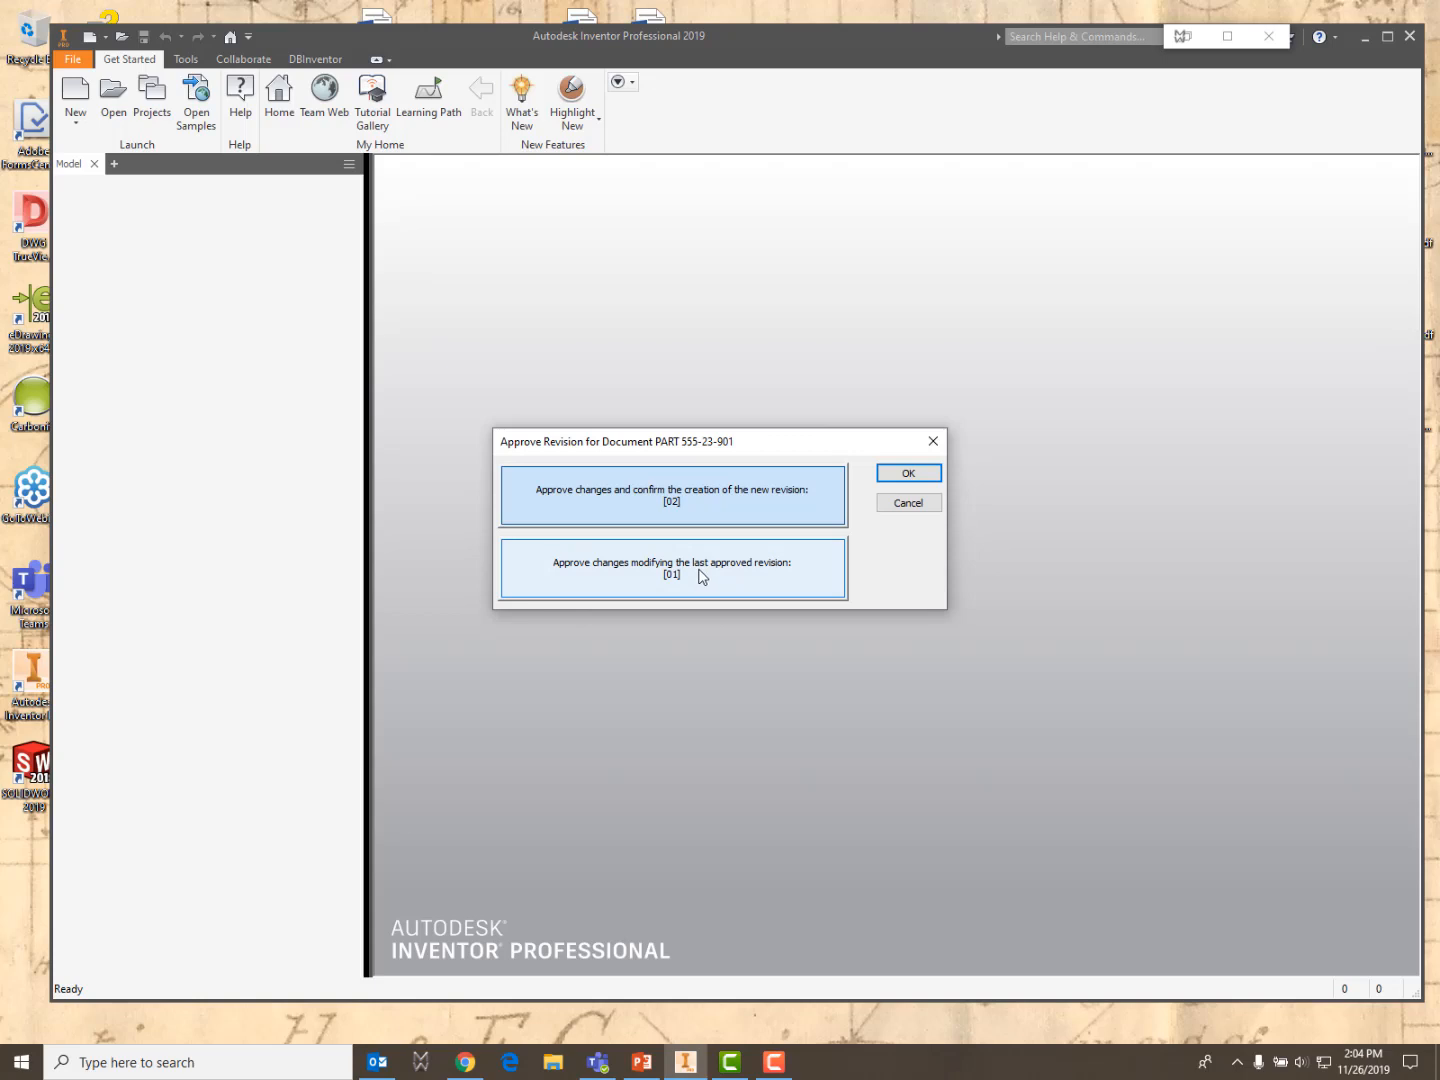
click(905, 474)
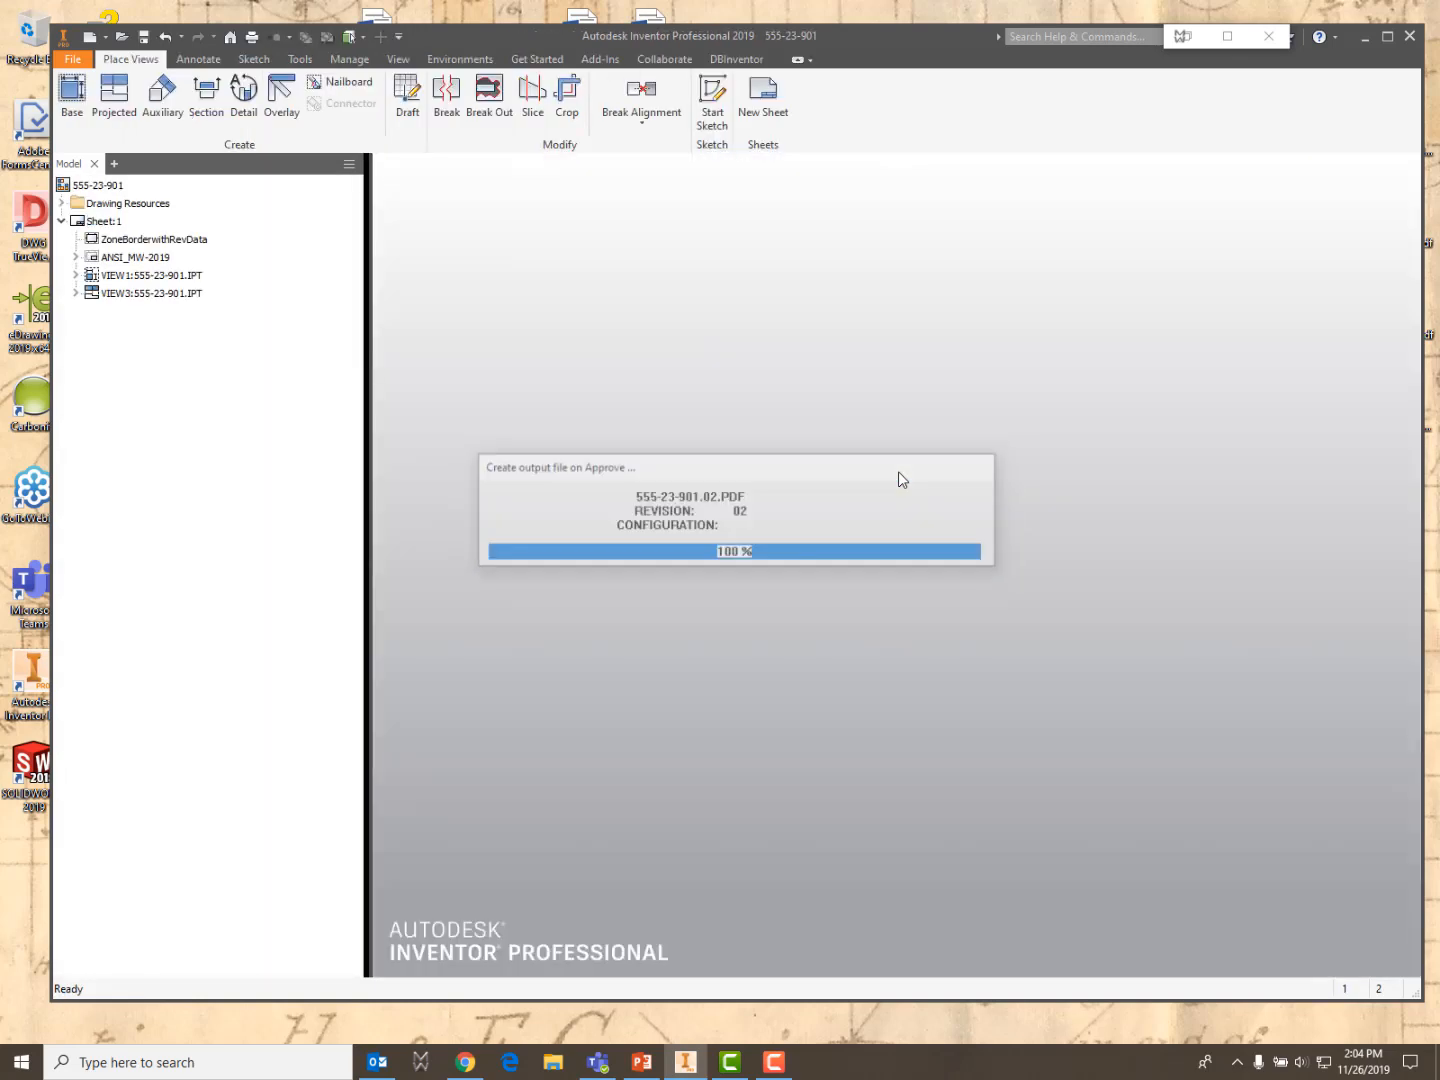
Browse the PDM project tree and compare the hex nut's previous revisions 02 and 01
click(315, 58)
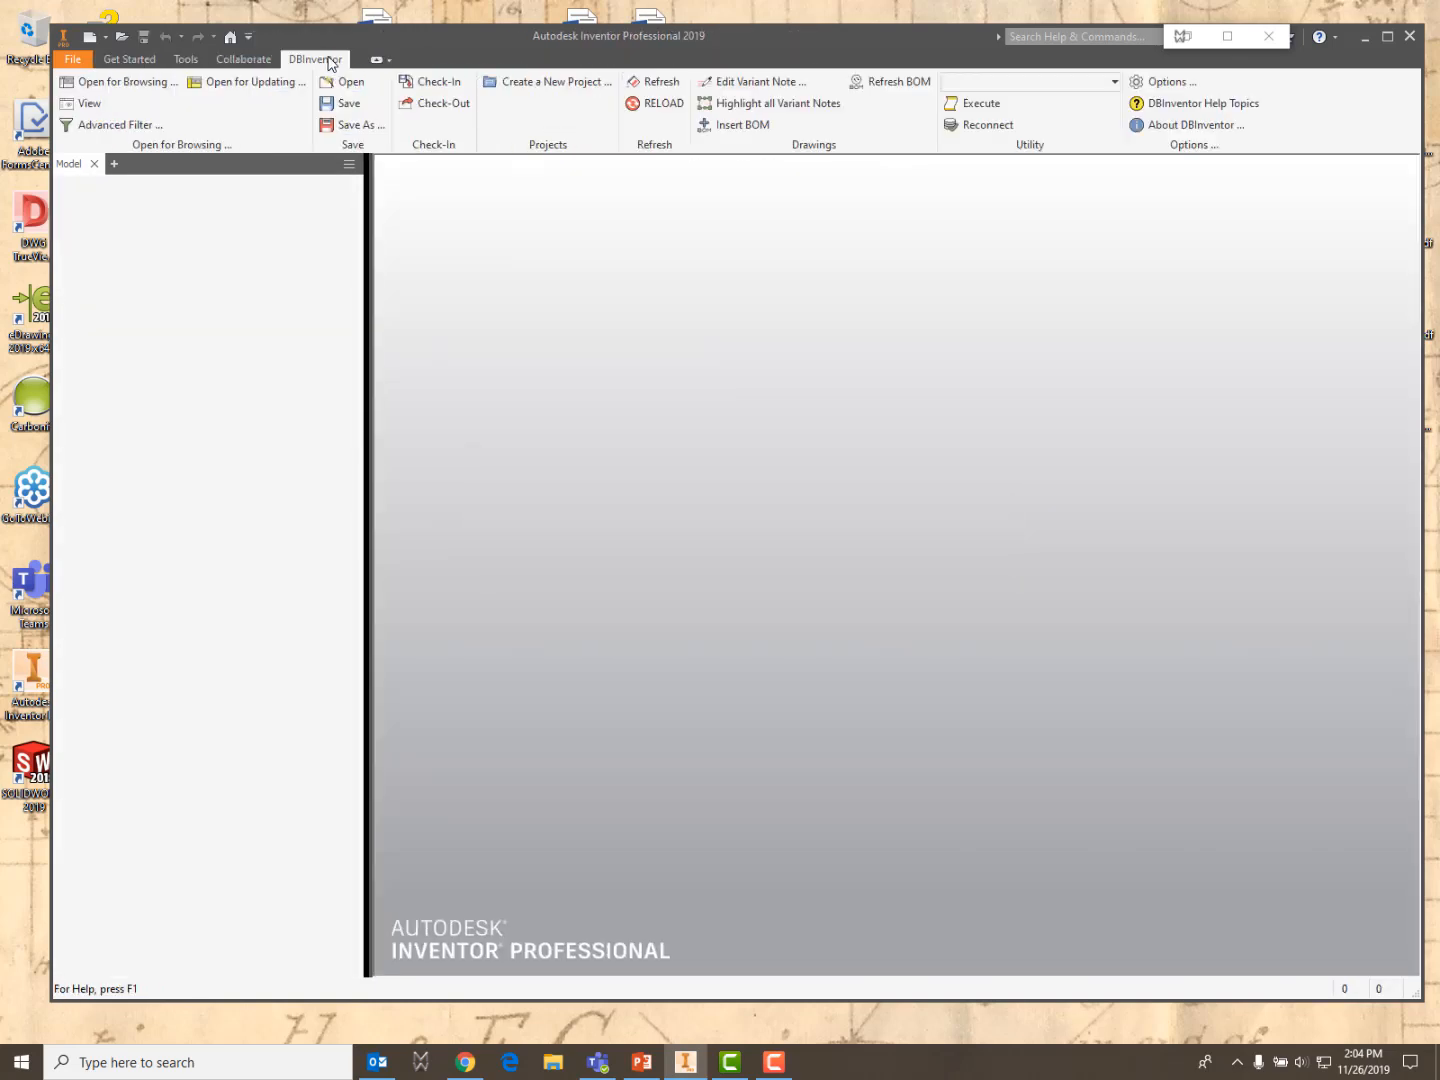
click(133, 84)
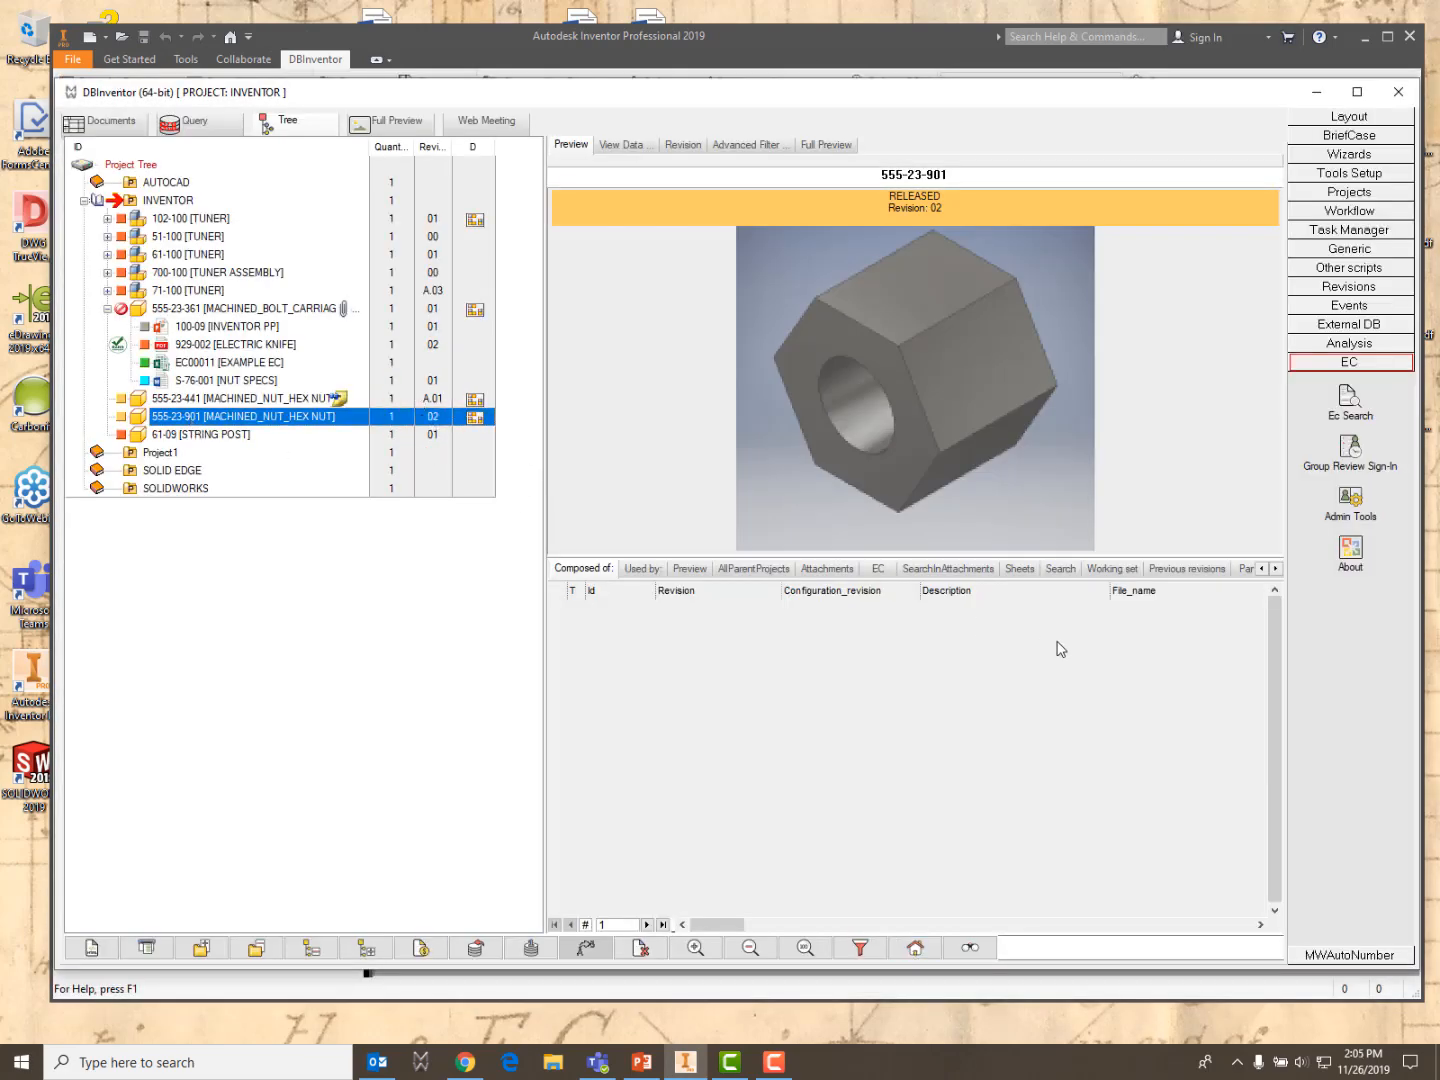
click(1203, 571)
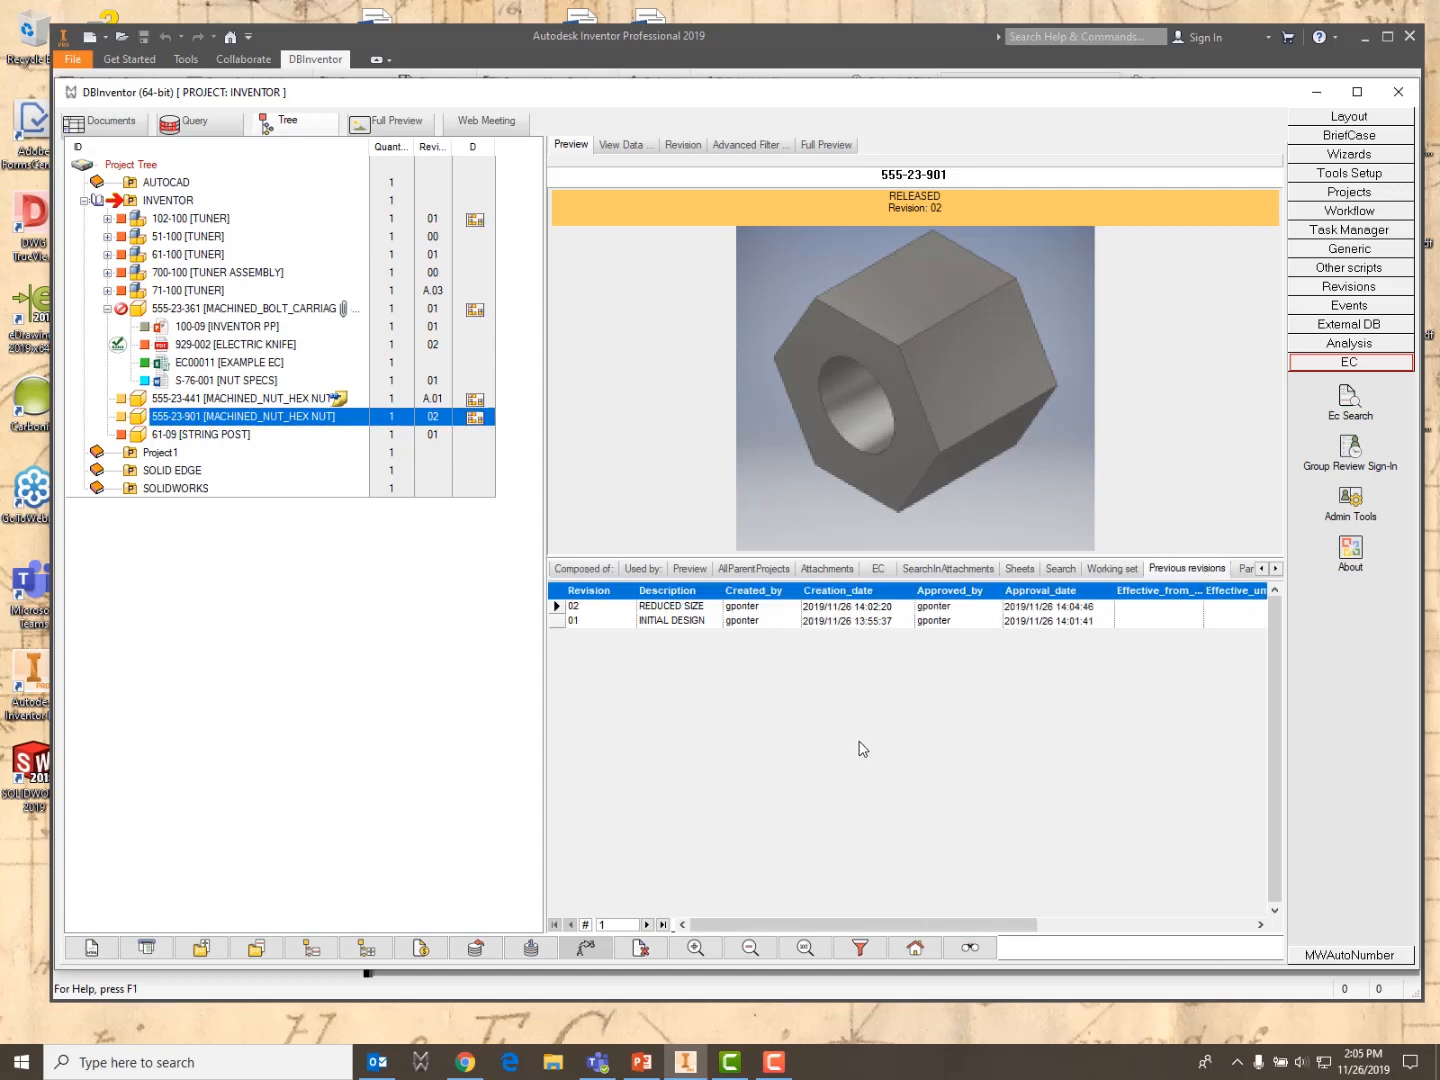
click(663, 606)
click(690, 621)
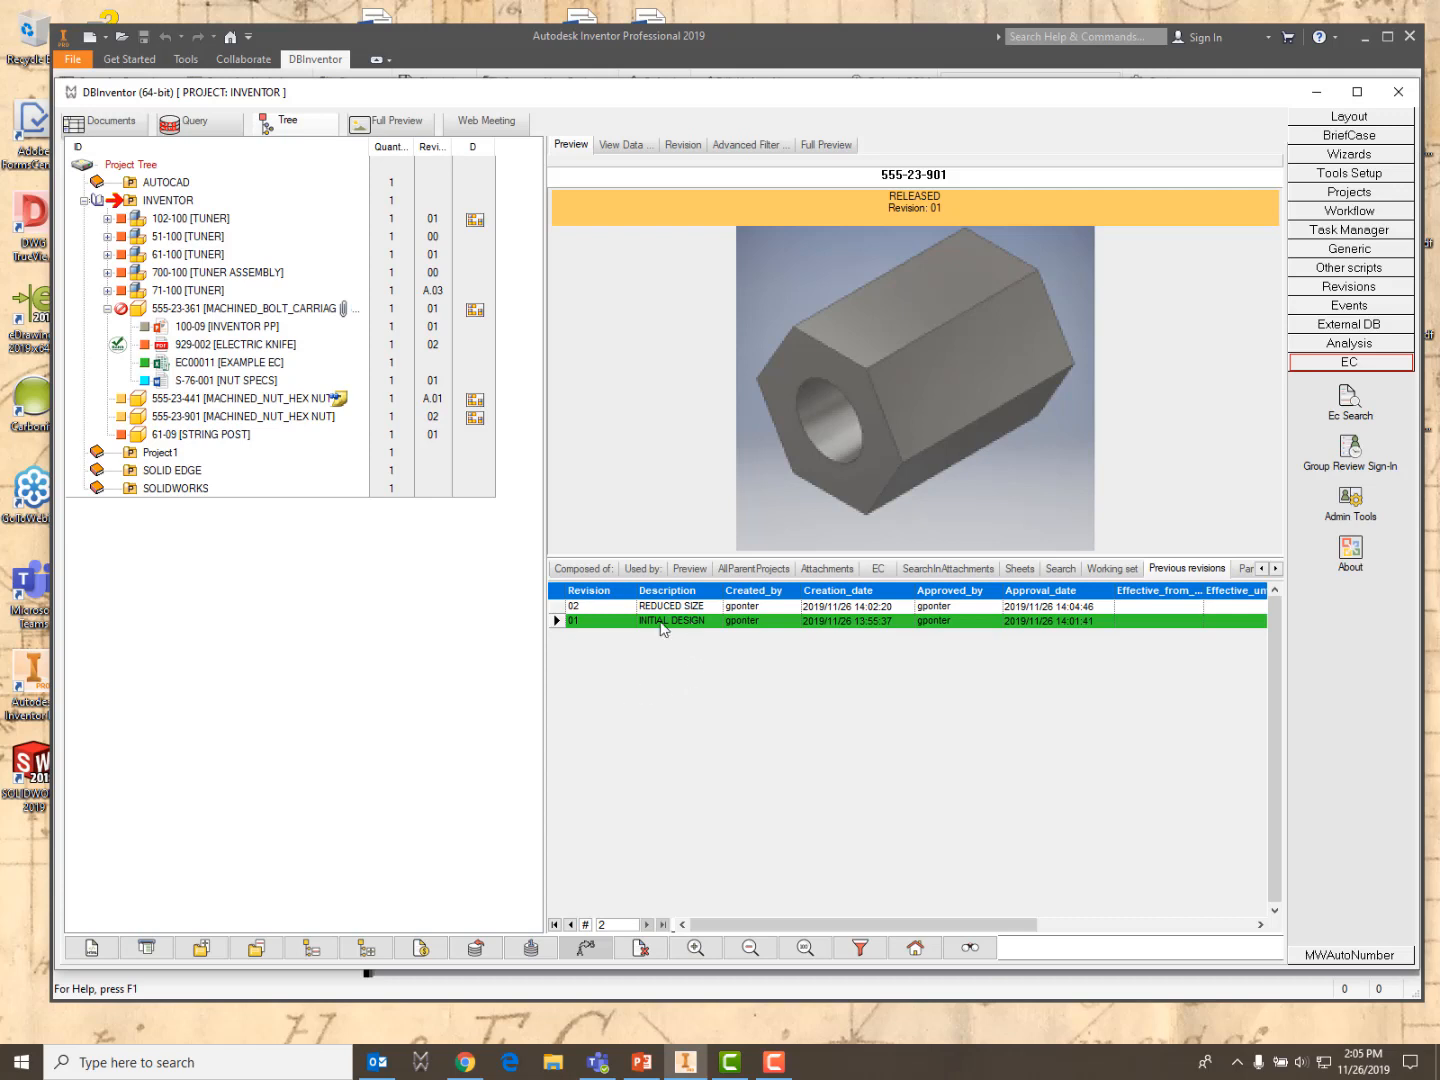
Activate revision 01 of hex nut 555-23-901 and create a new revision derived from it
click(657, 621)
right_click(657, 622)
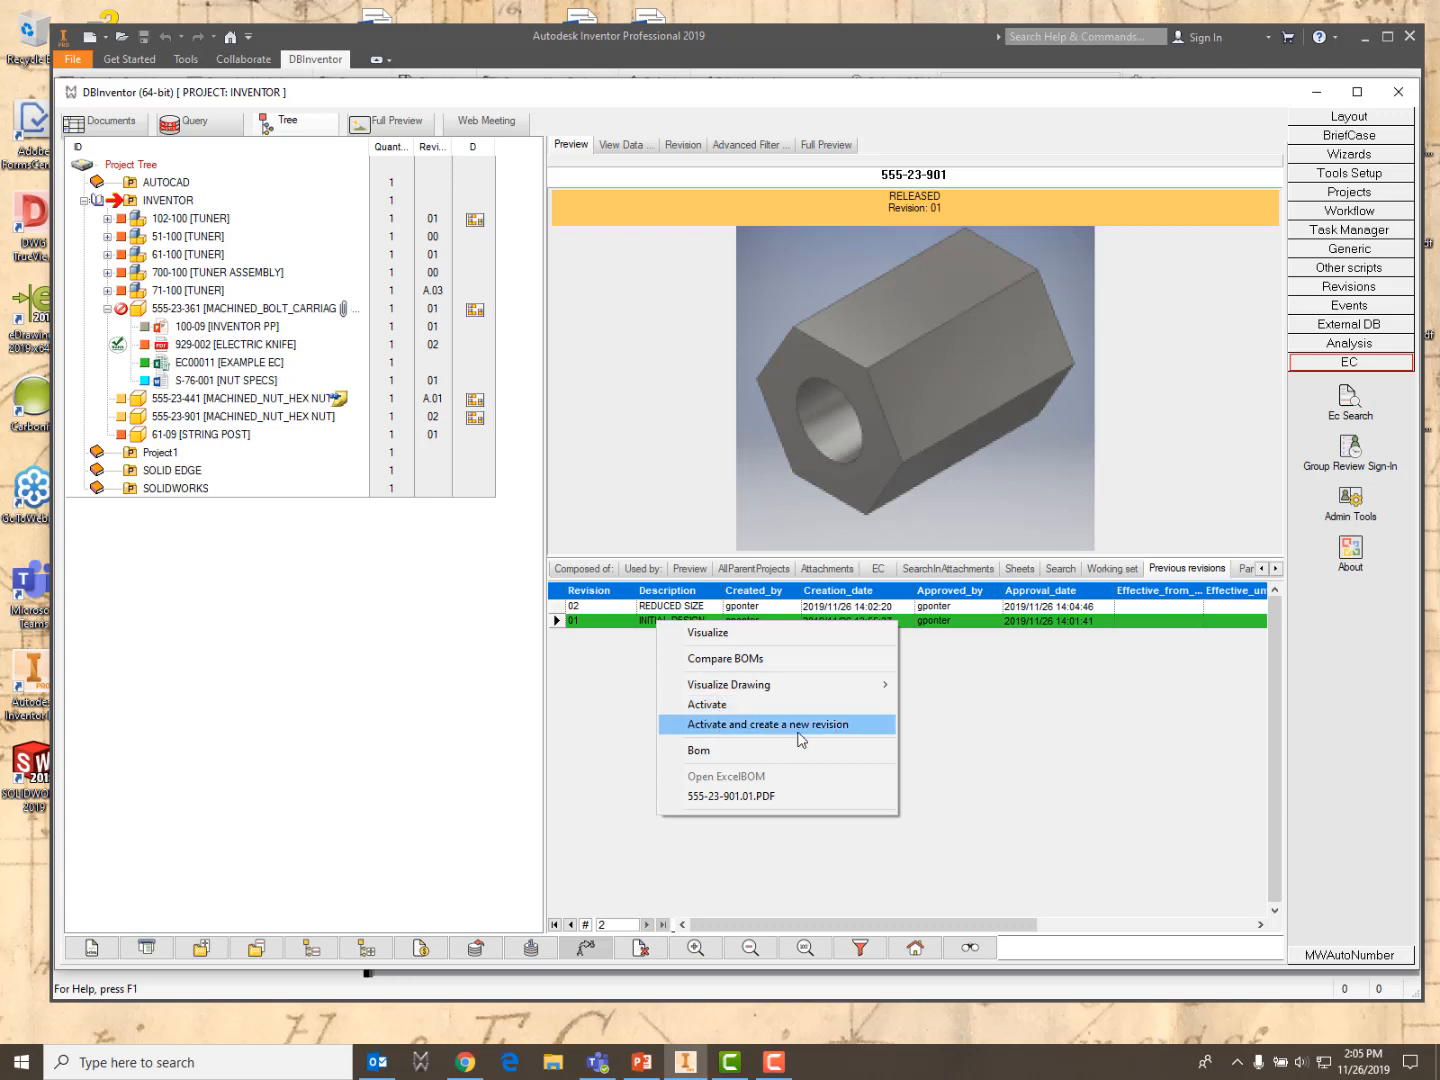
click(740, 735)
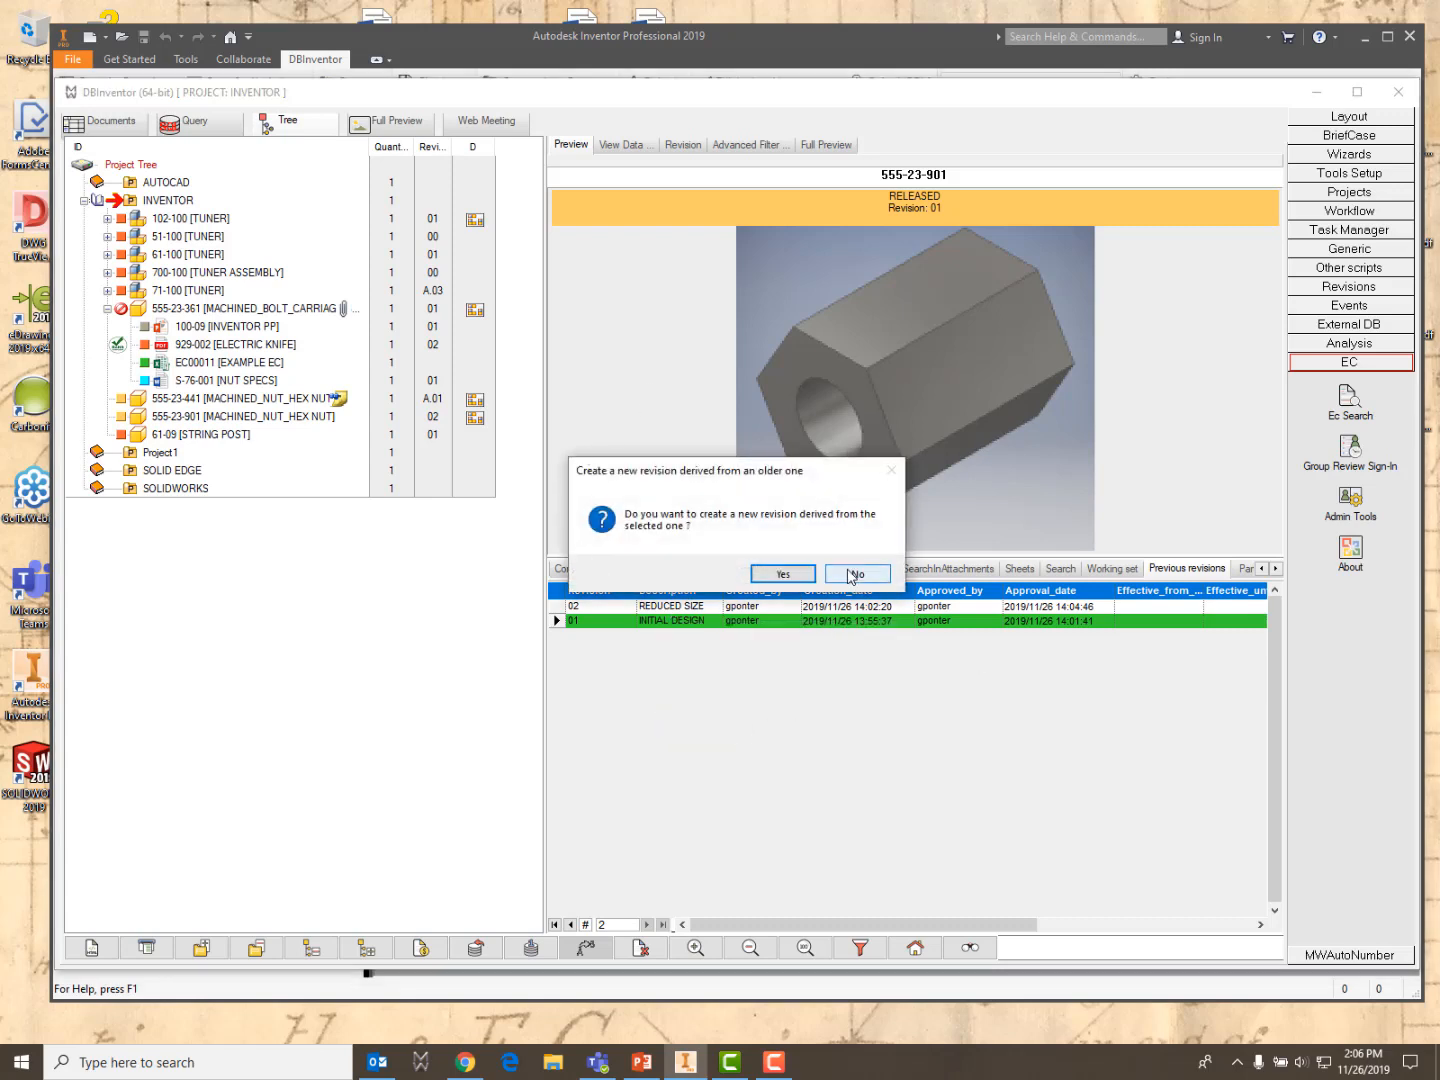
click(789, 577)
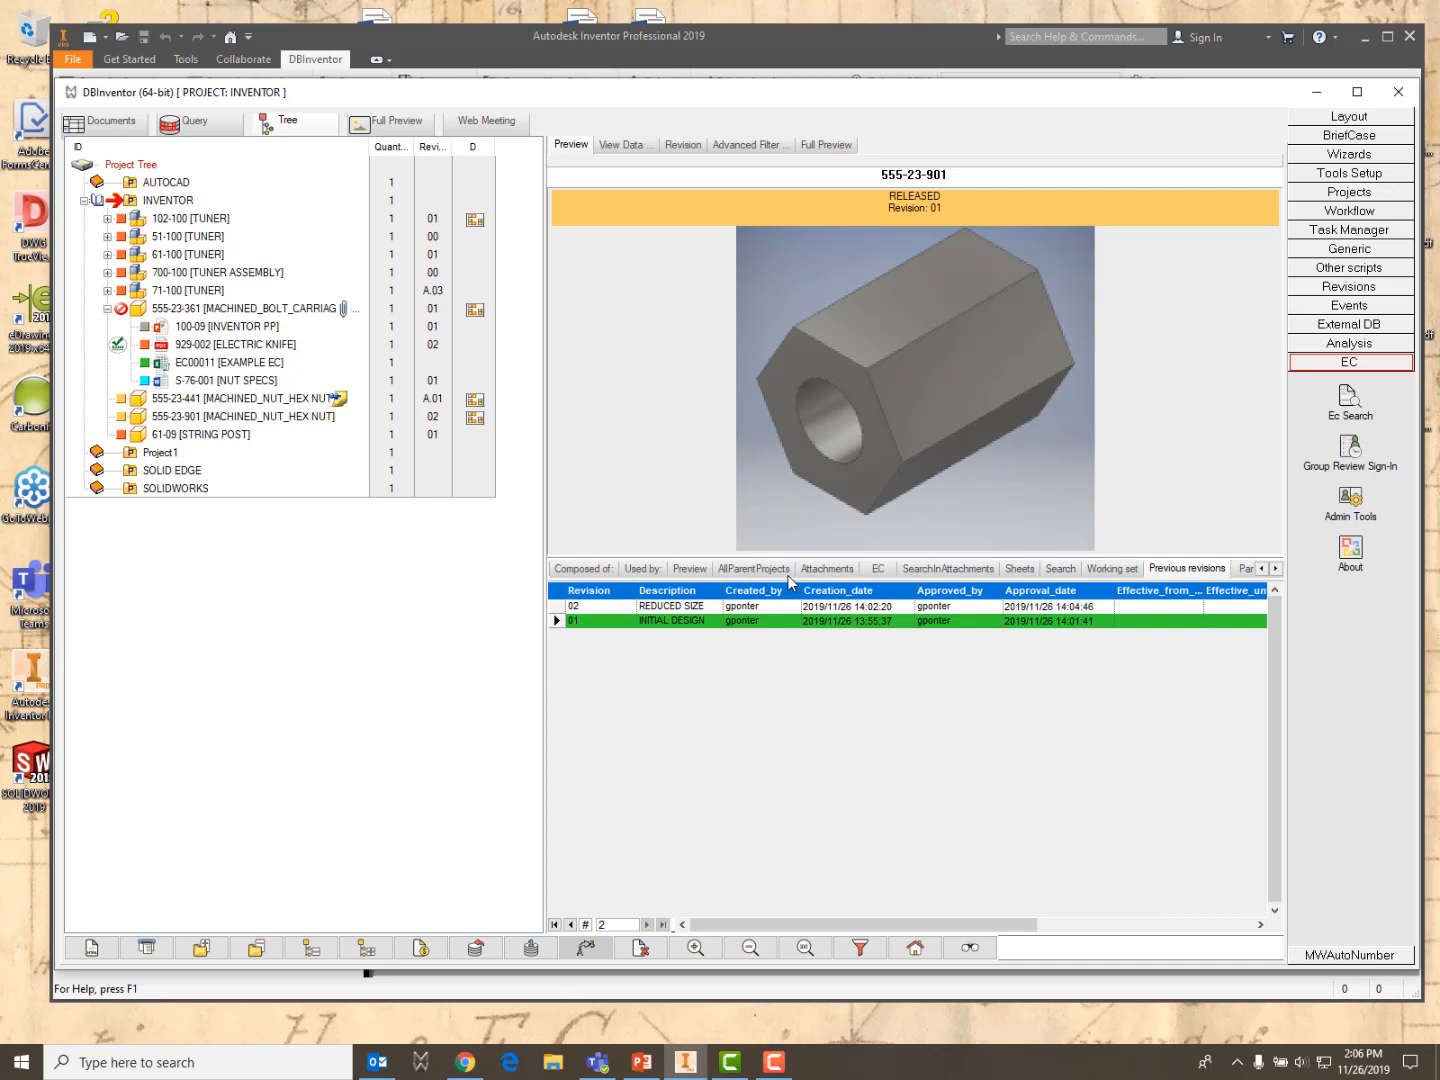
Open hex nut 555-23-901 from the project tree and add a .01 in through-all simple hole on its upper flat face
click(199, 419)
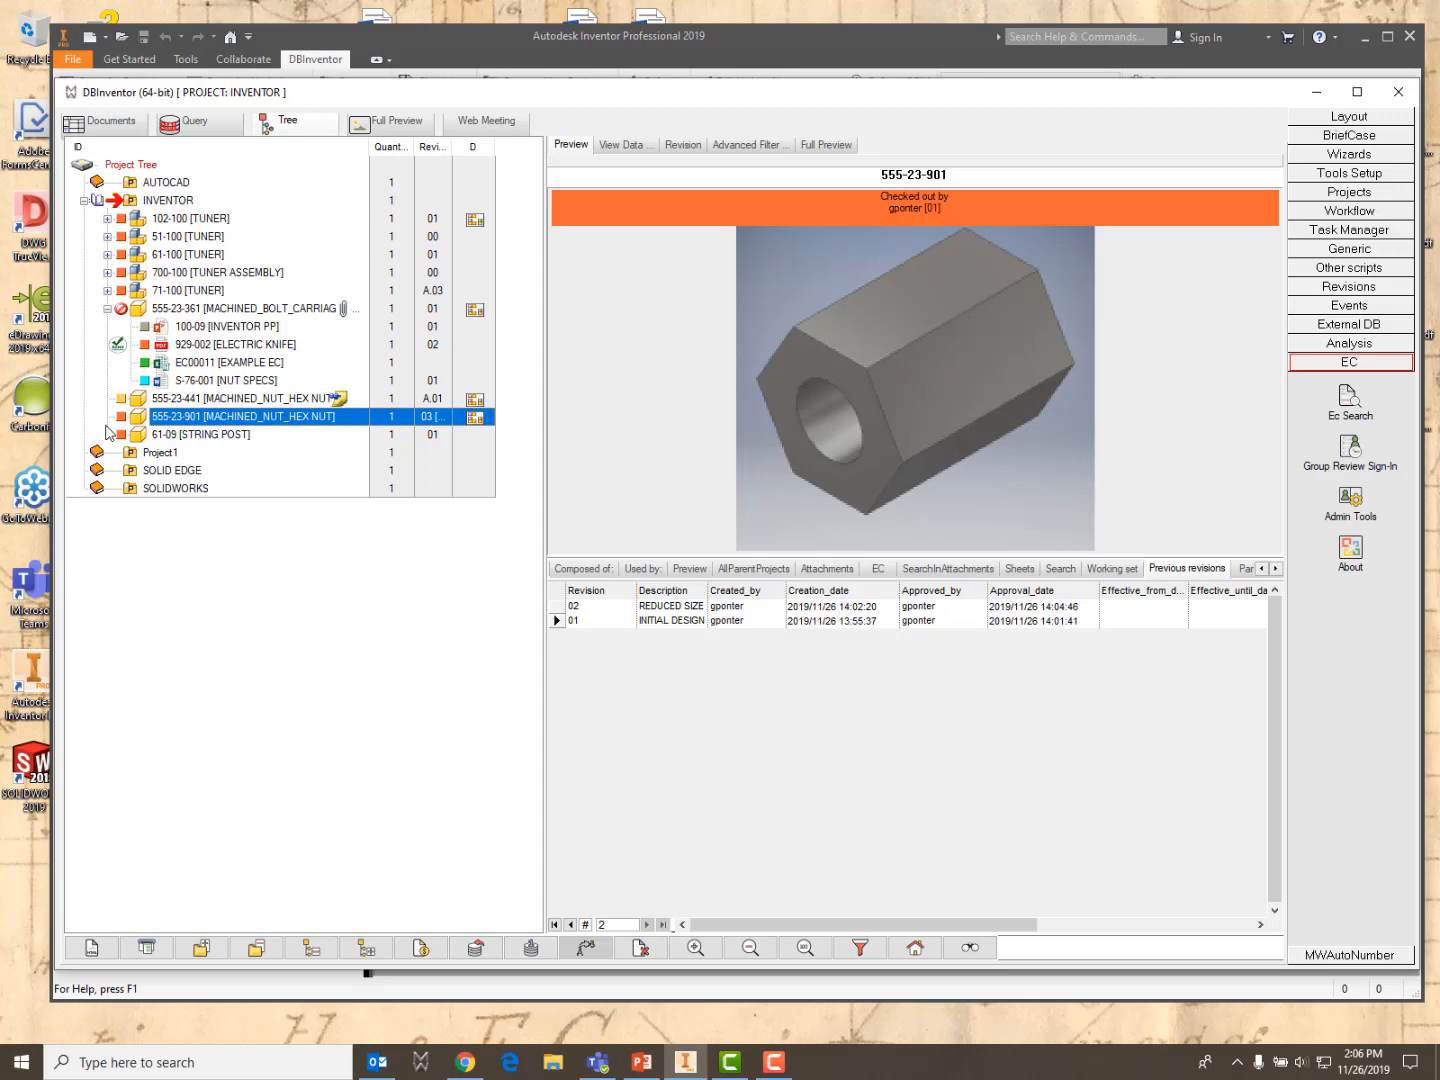
right_click(175, 419)
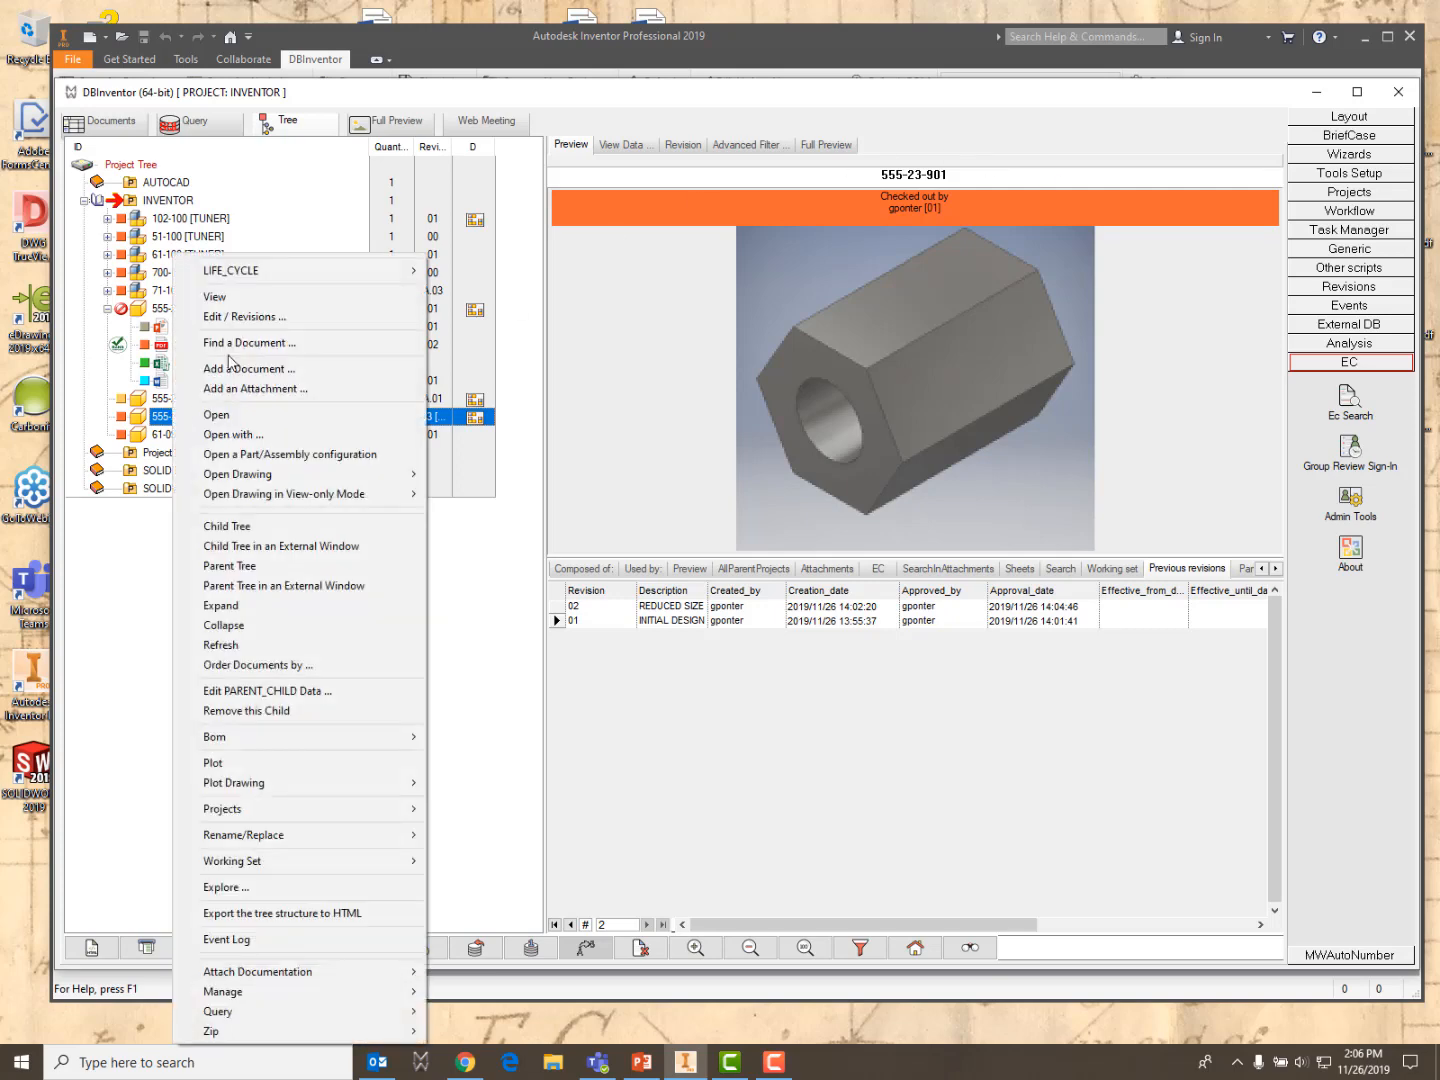
click(218, 416)
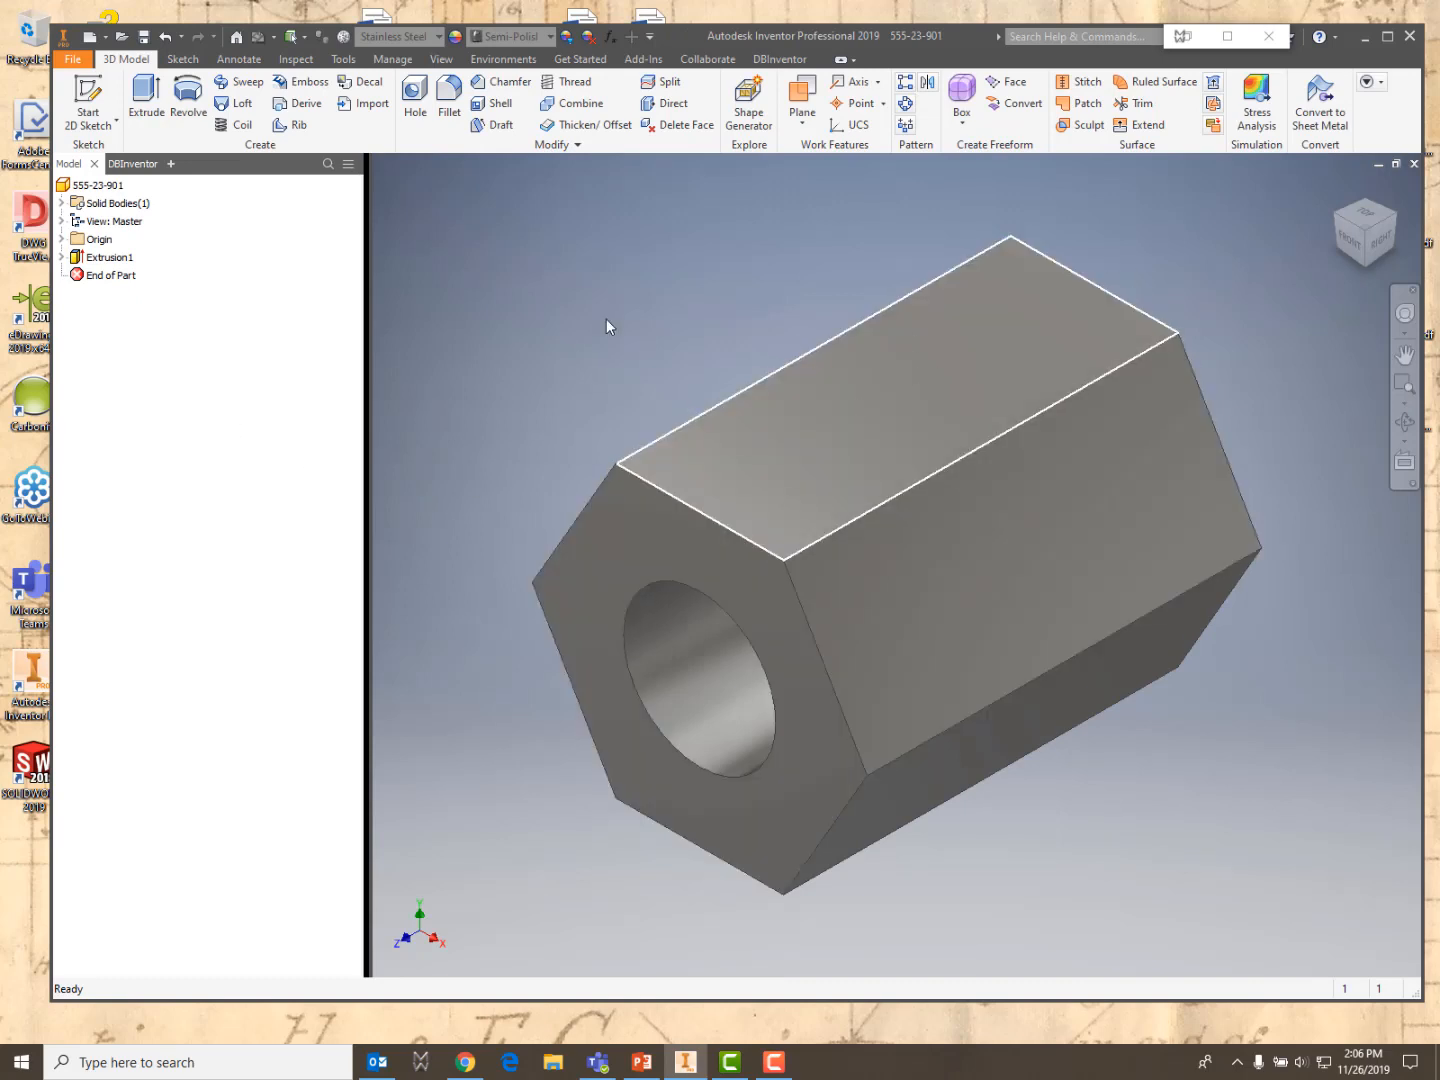
click(416, 100)
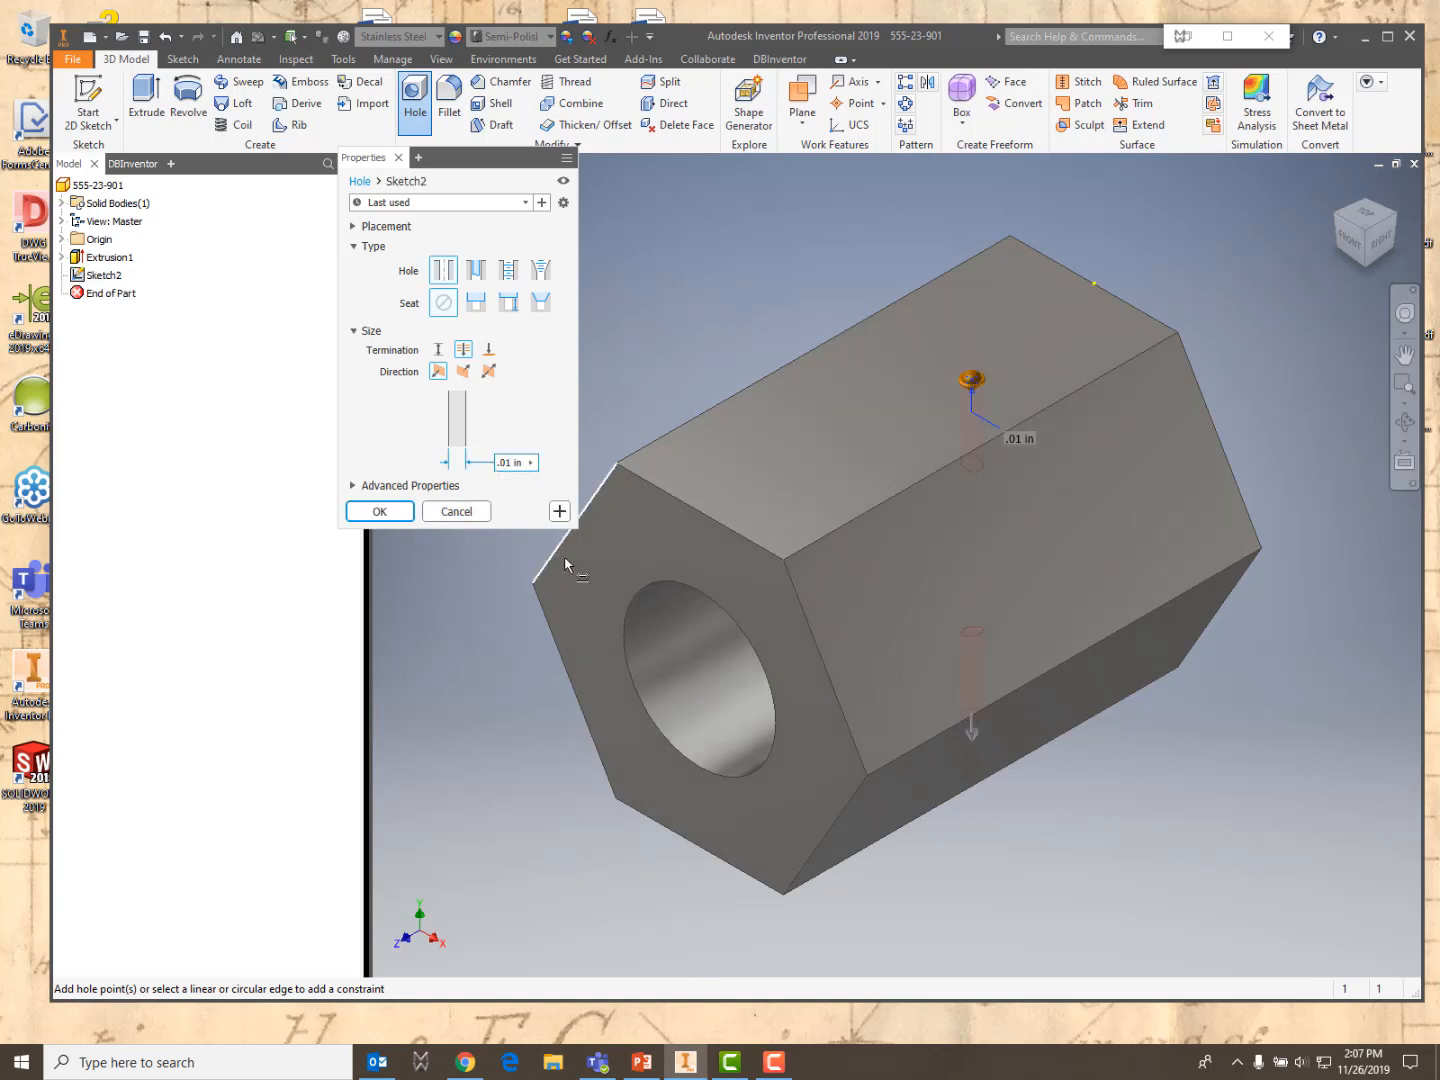
click(381, 512)
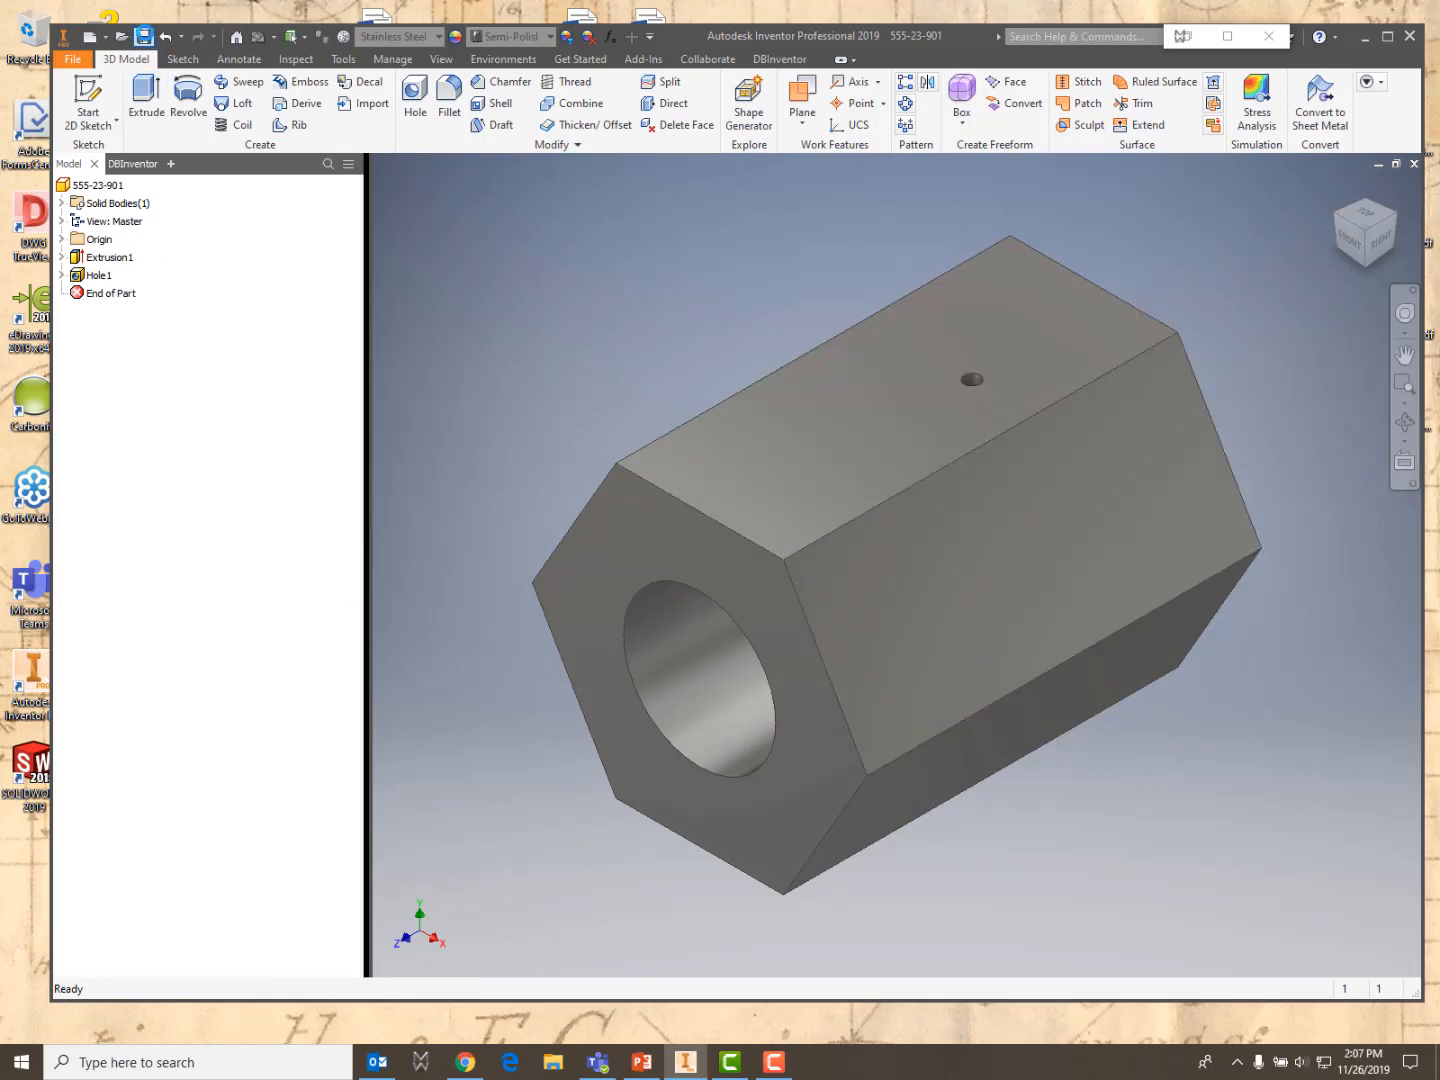
Save the part and approve it as new revision 03, described as REVERTED BACK TO REV 01 ADDED HOLE
click(144, 38)
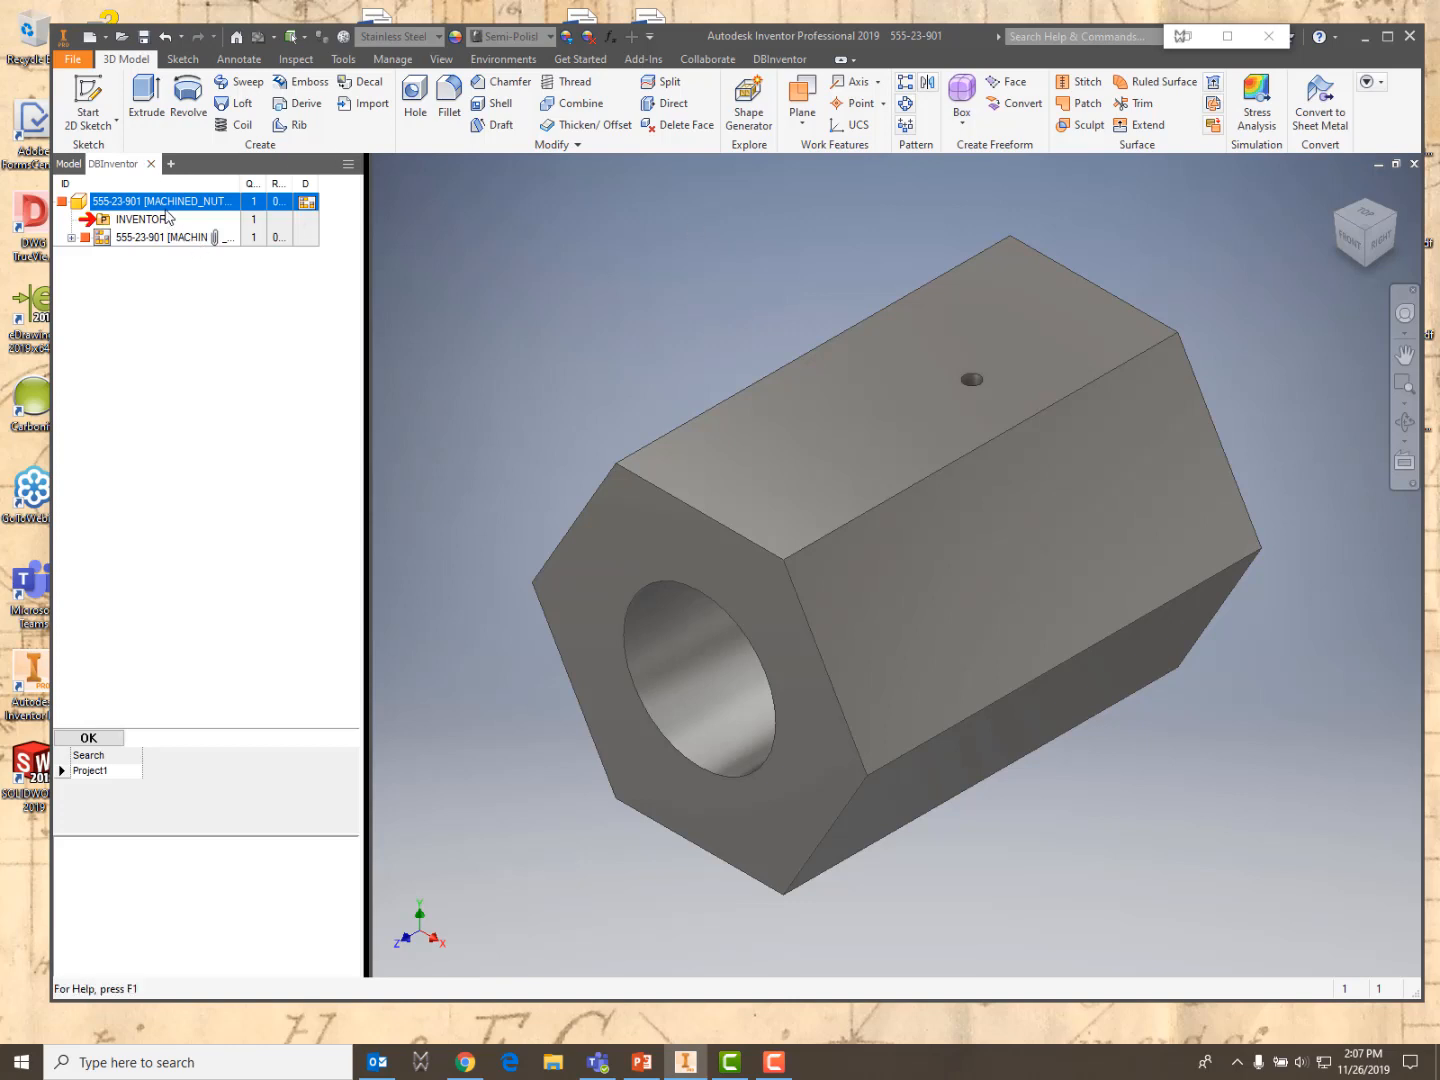
mouse_move(268, 220)
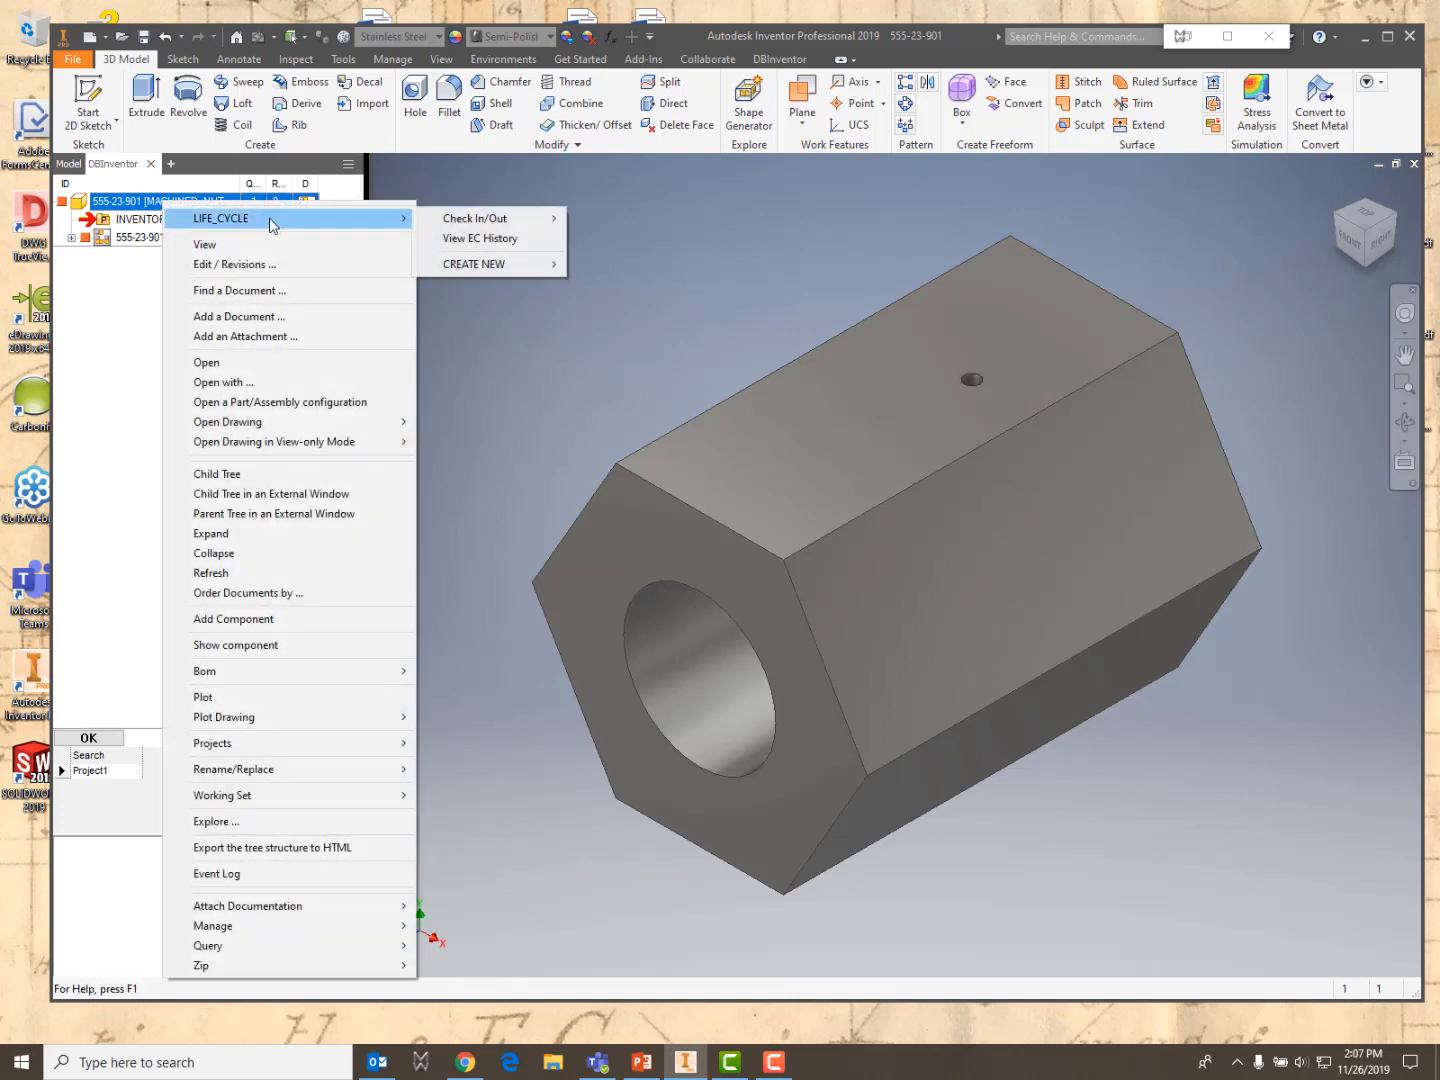
mouse_move(487, 219)
click(622, 260)
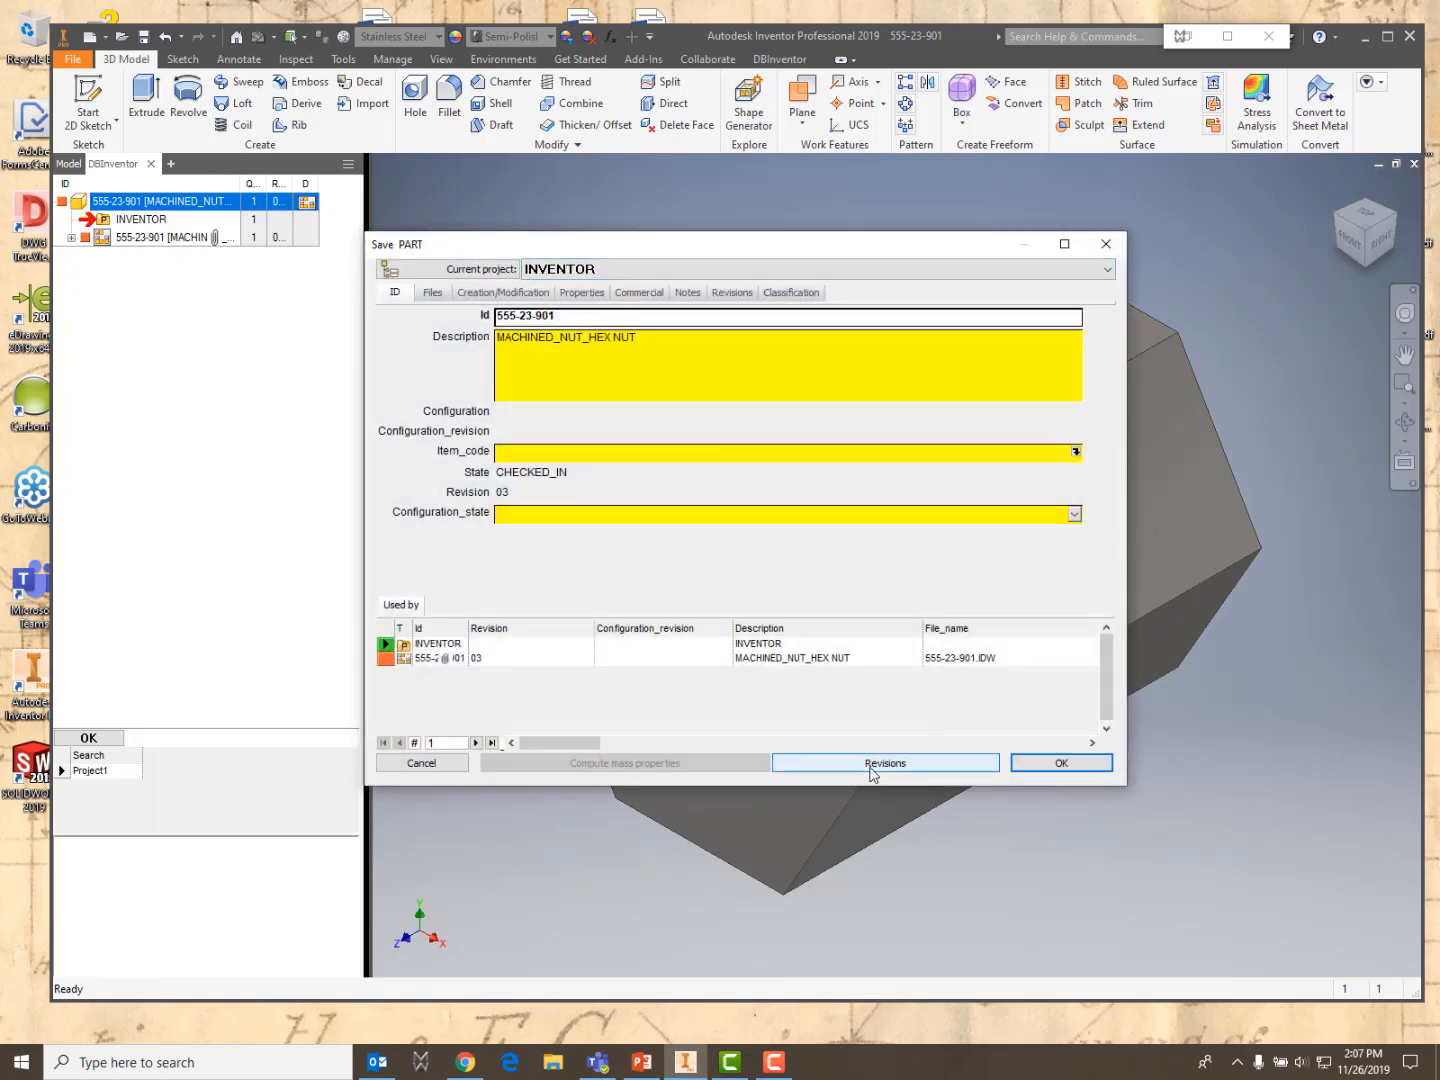
click(869, 763)
click(545, 426)
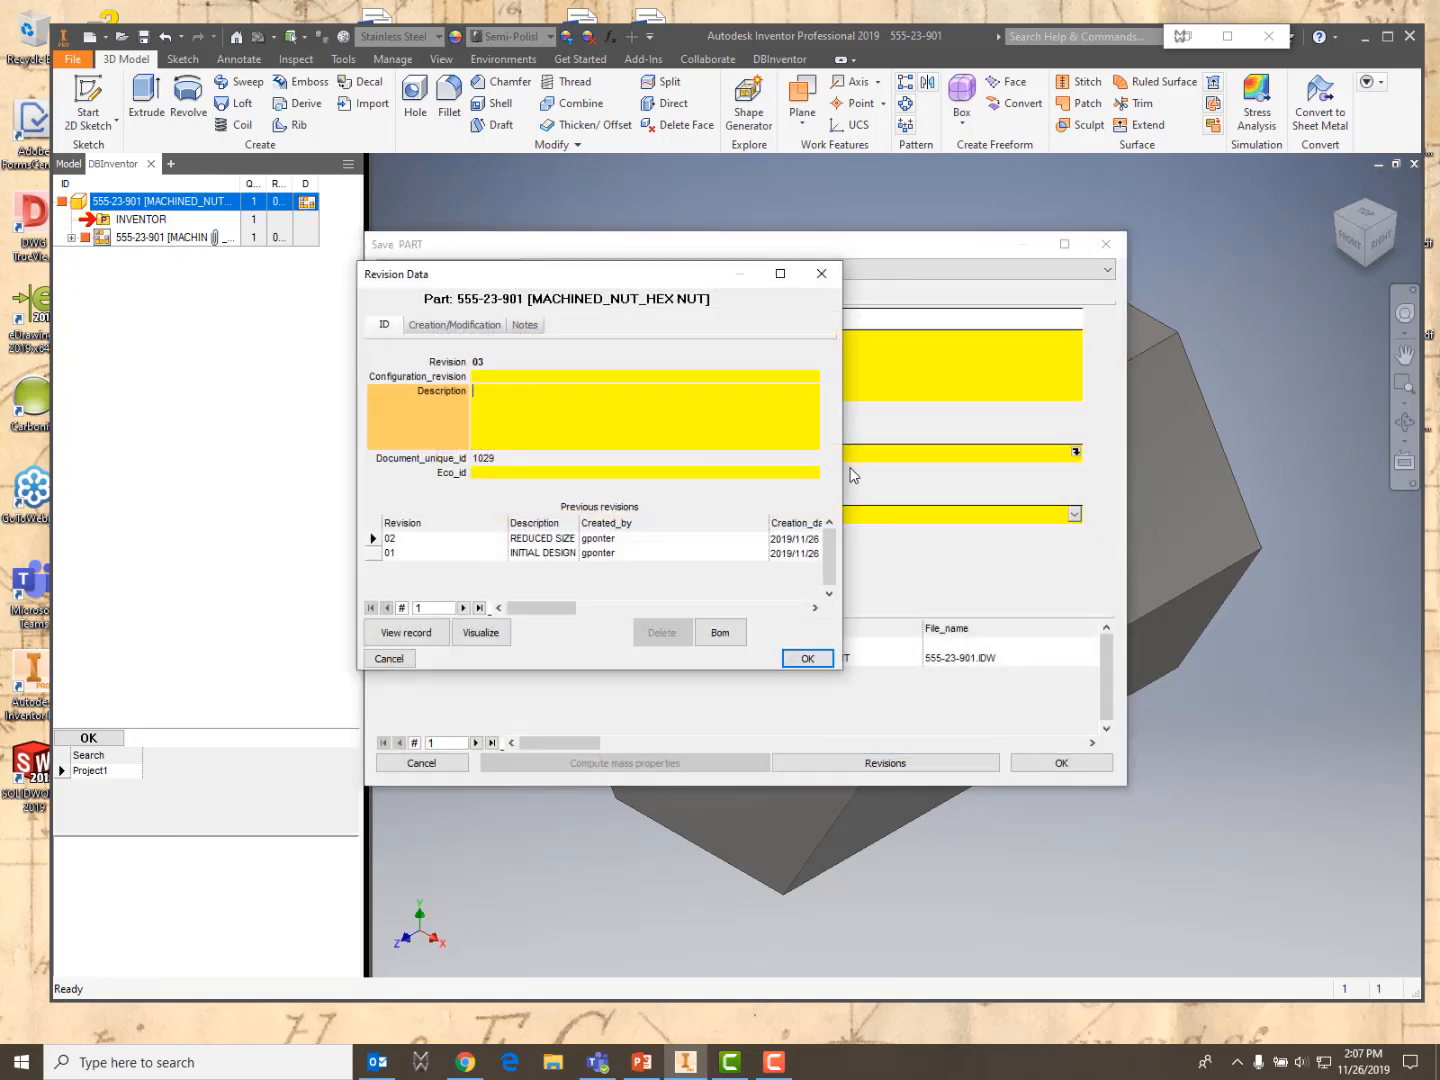
text(REVERTED BACK TO REV 01 ADDED HOLE)
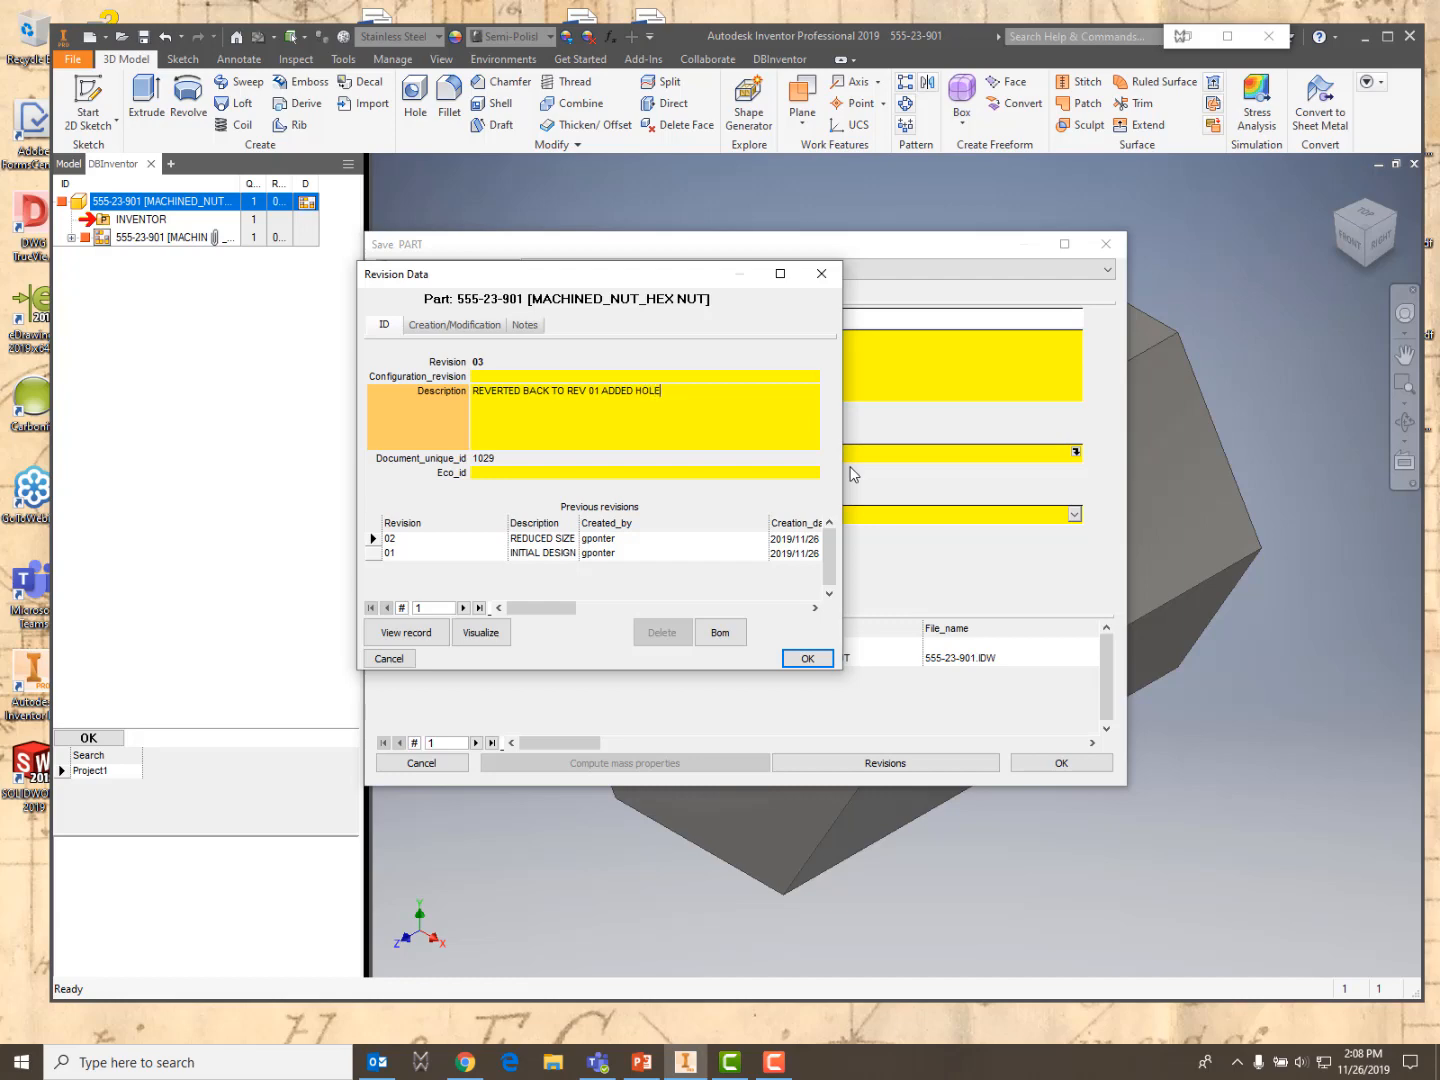
click(824, 661)
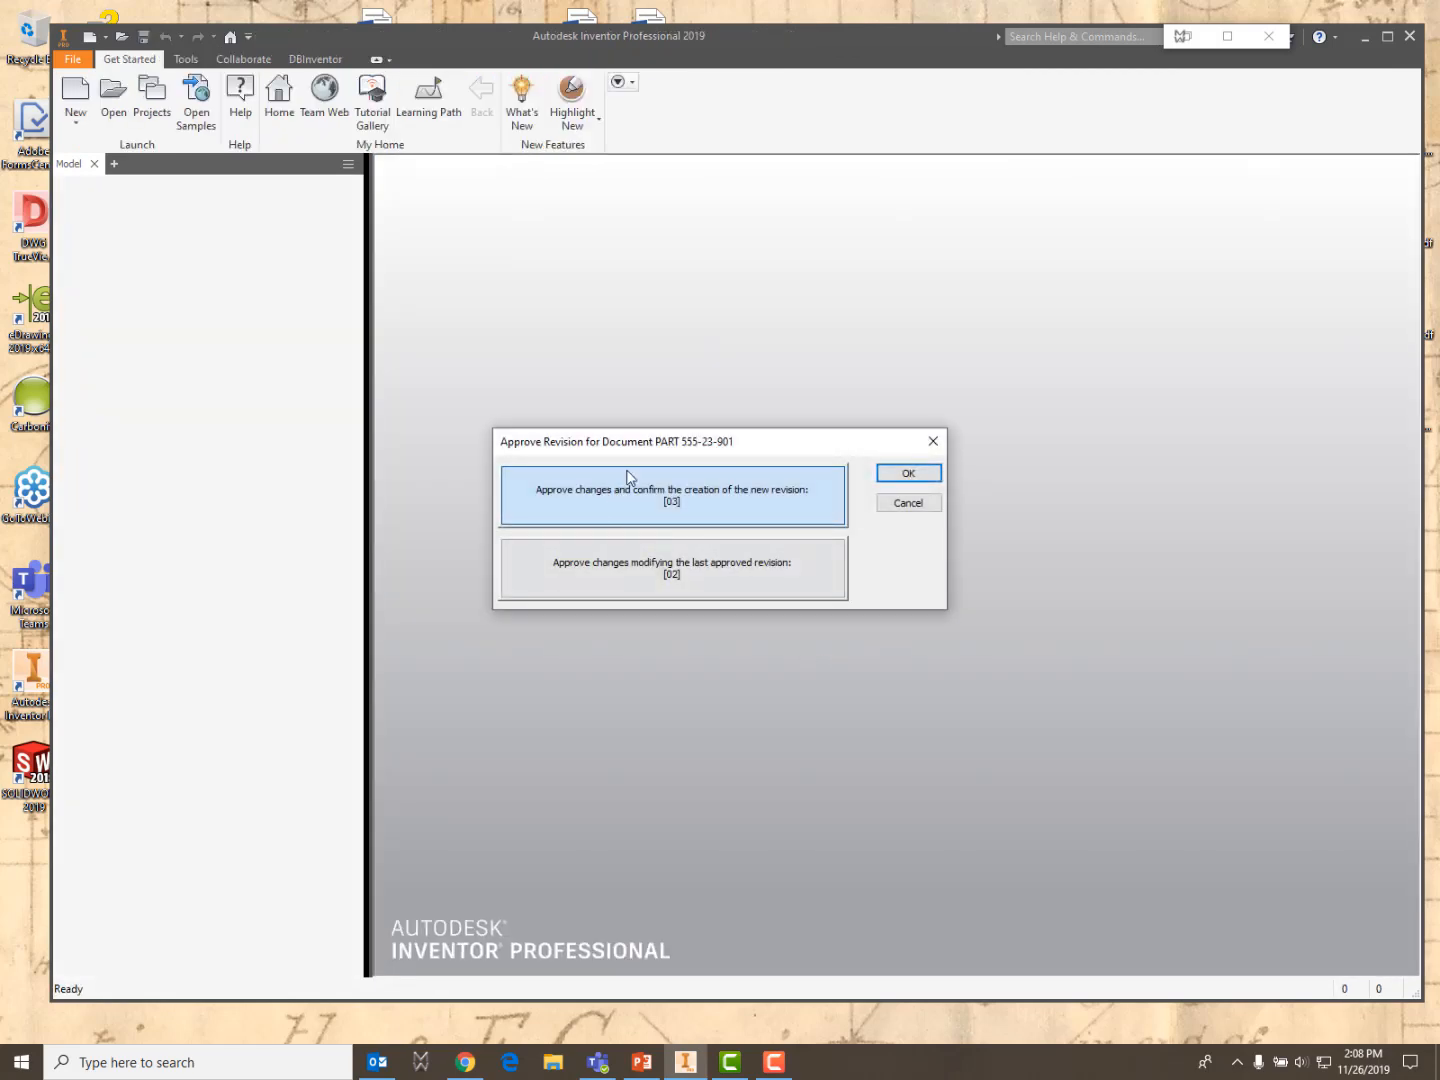
click(905, 475)
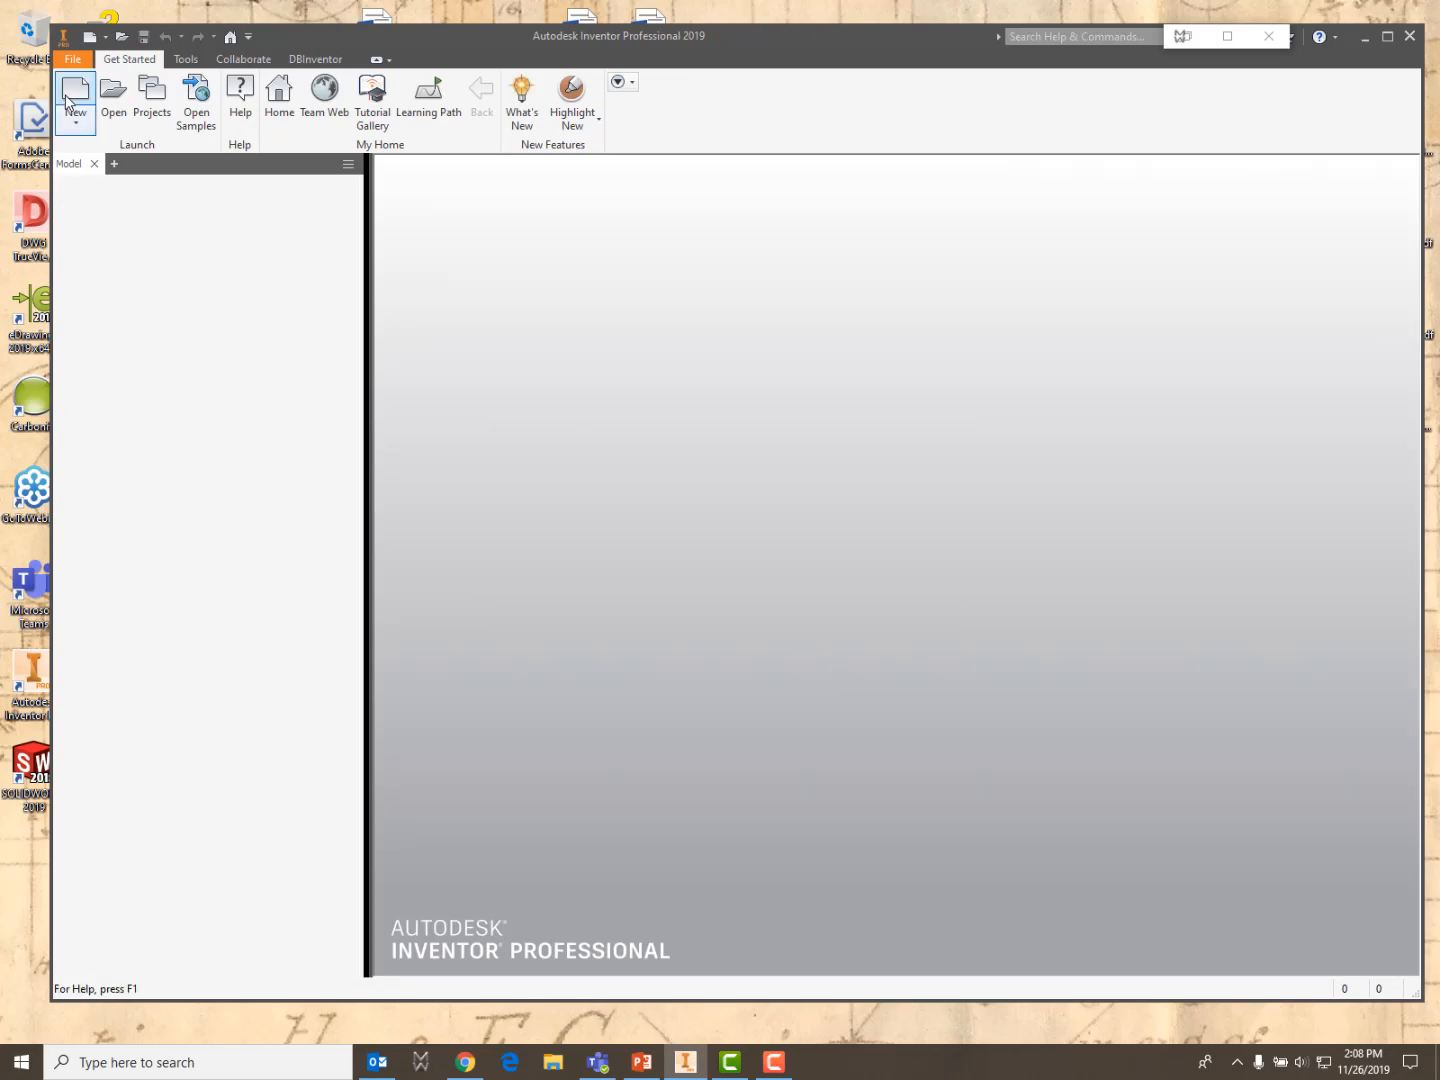
Browse the PDM project tree and compare the hex nut's revisions 01, 02 and 03
click(316, 60)
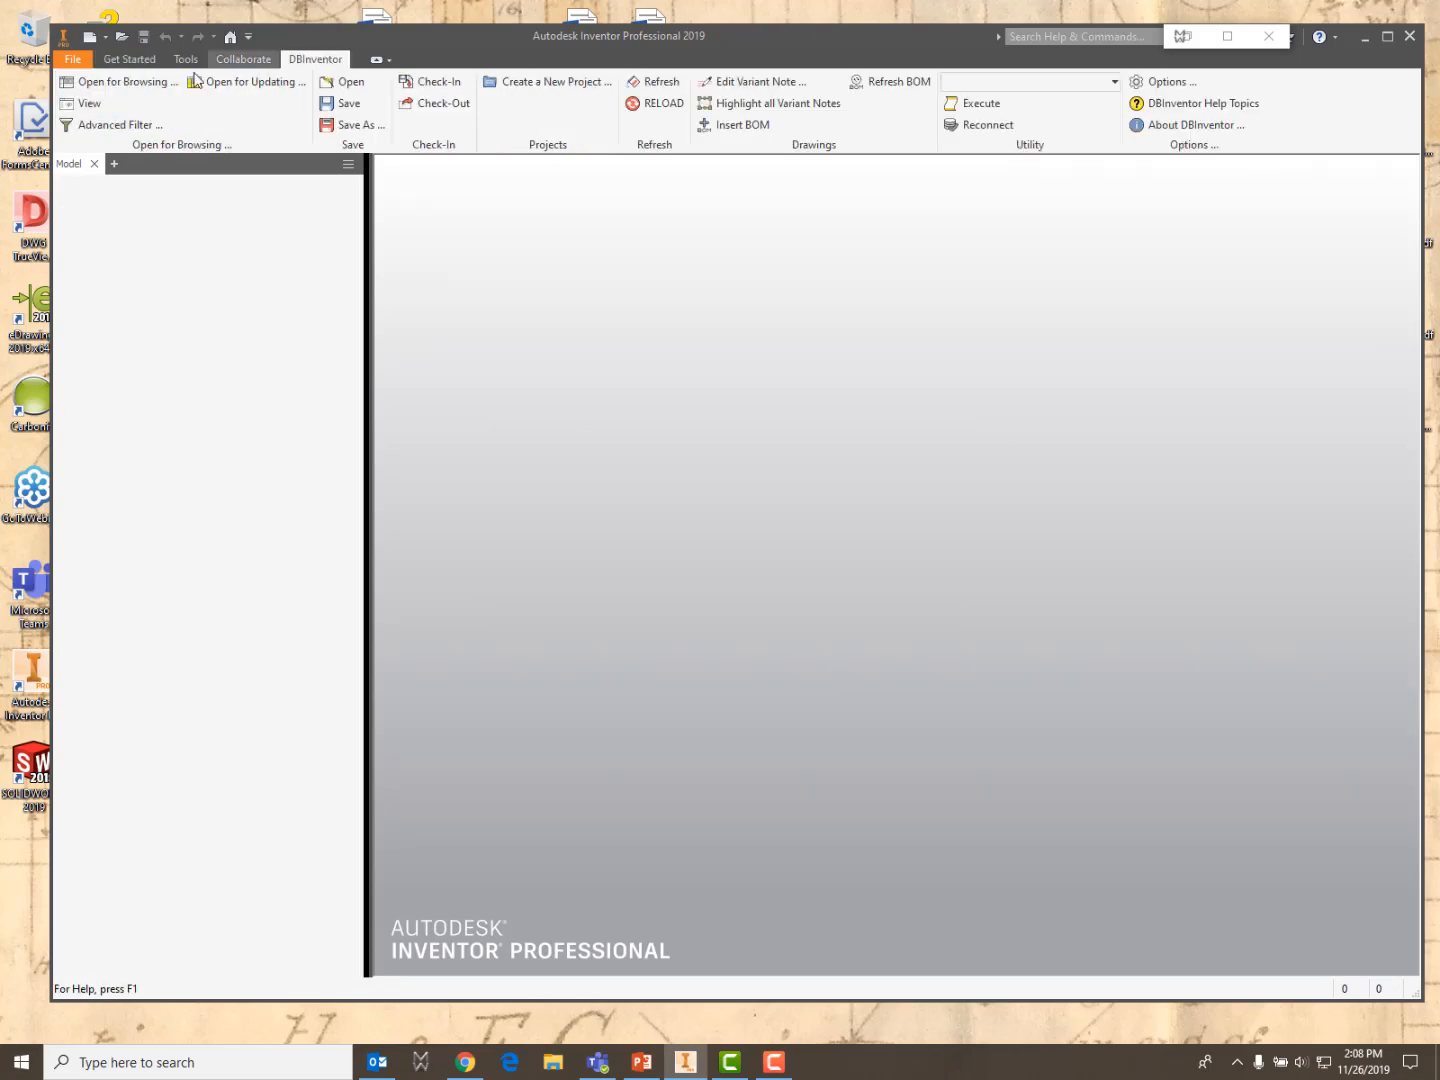
click(97, 84)
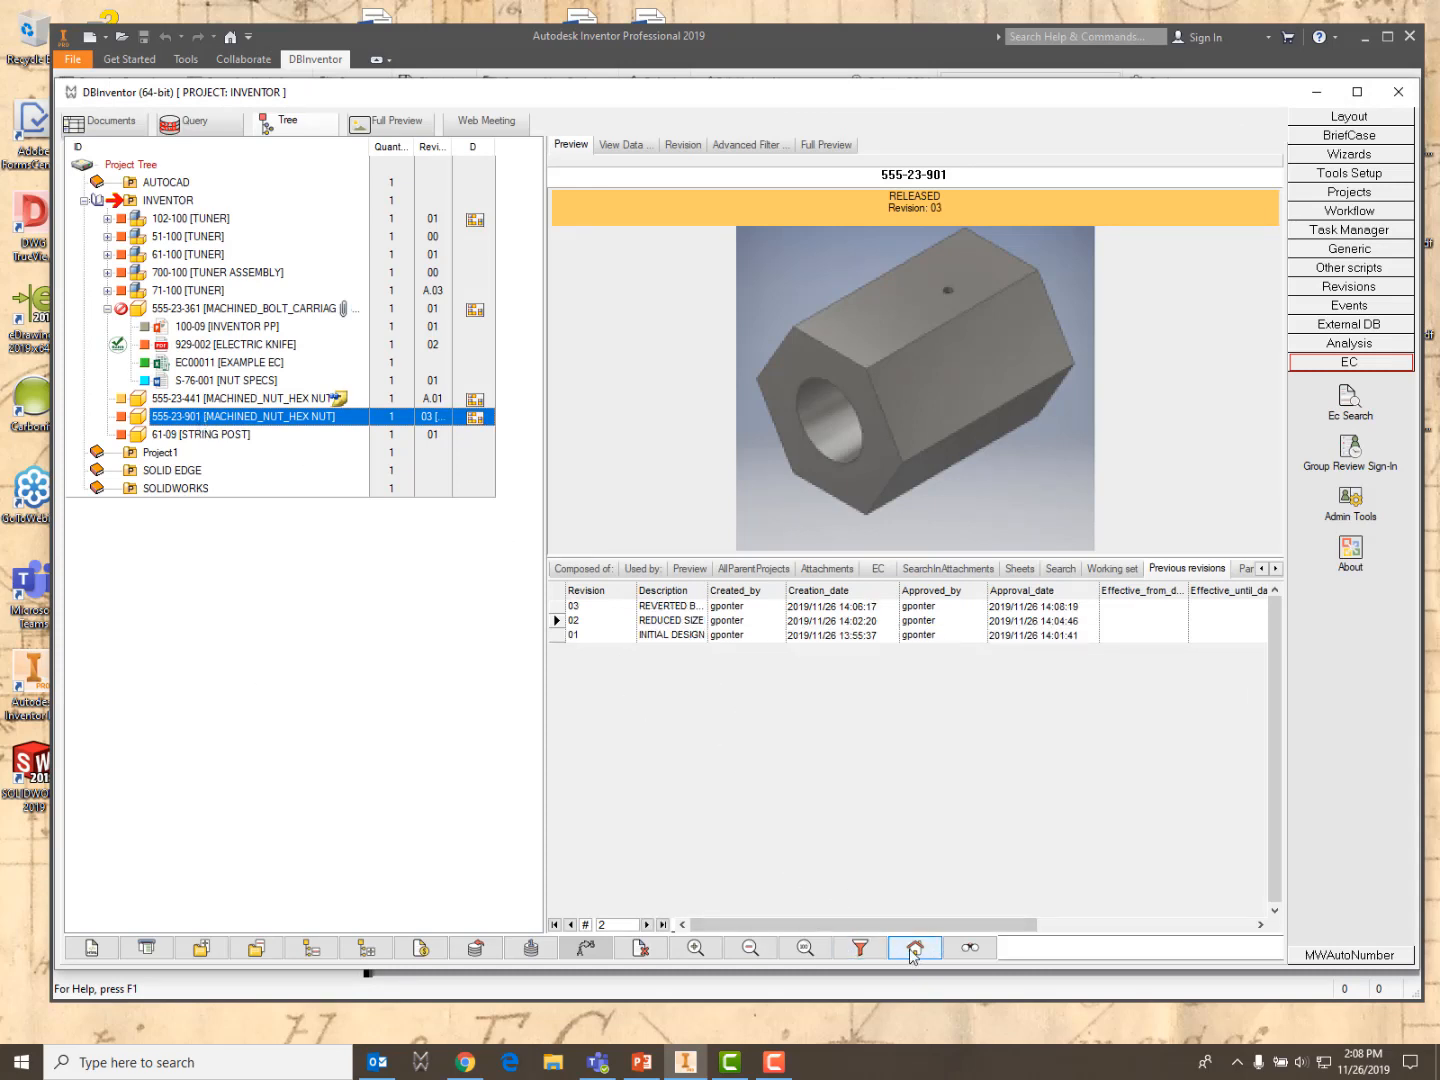
click(659, 642)
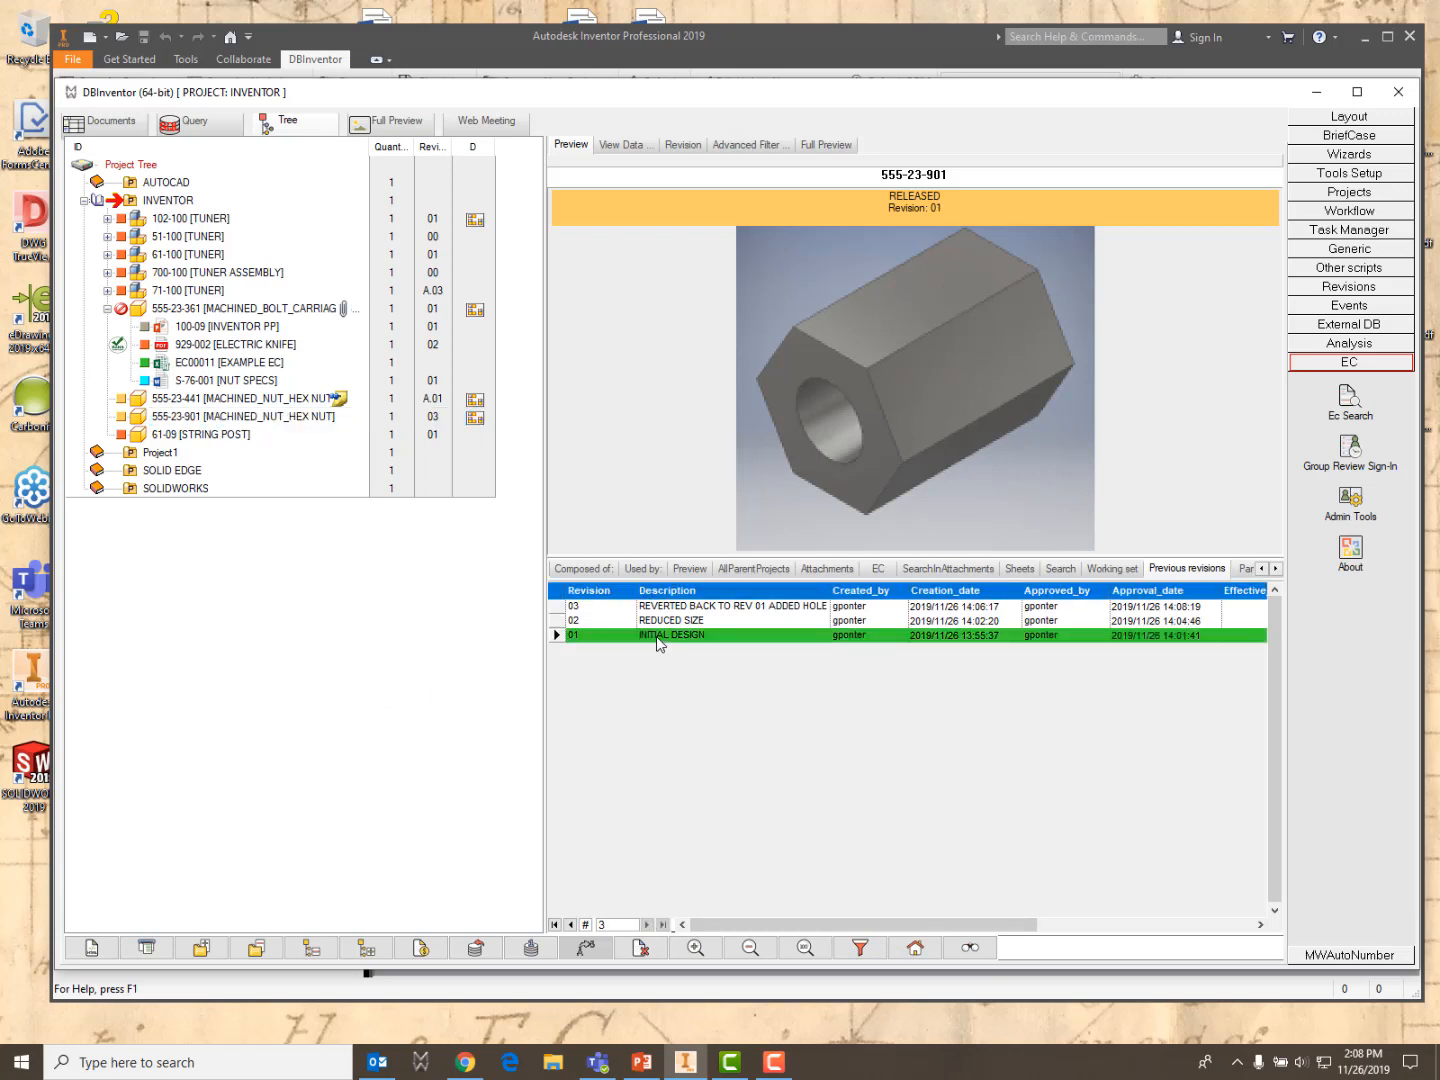
click(666, 620)
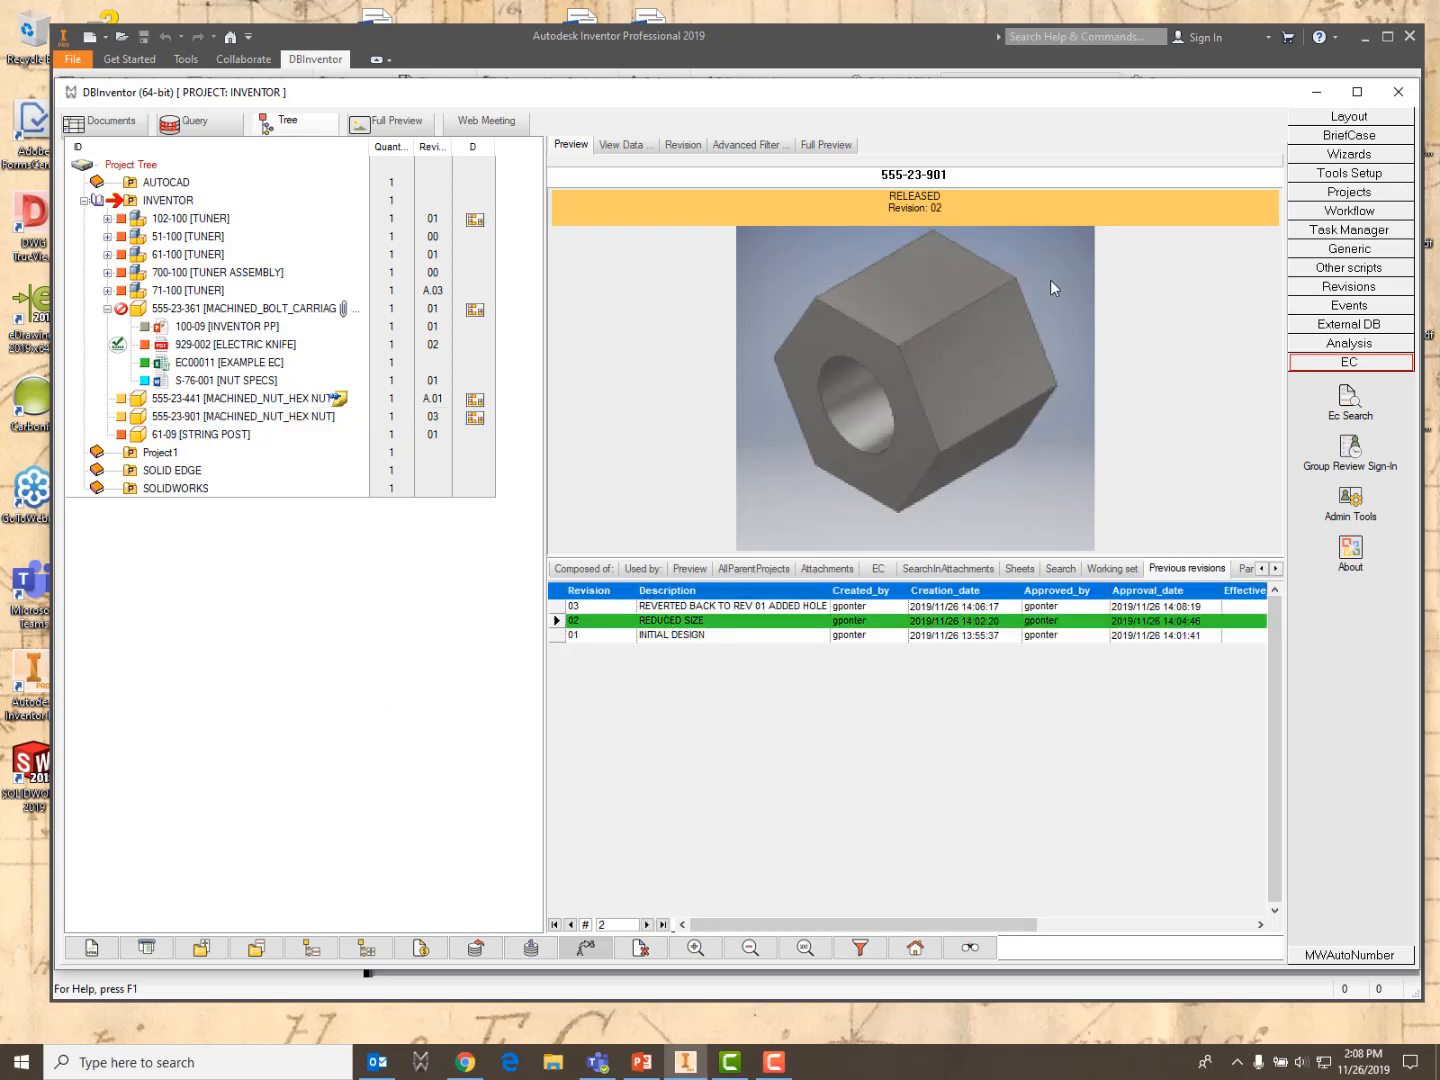
click(695, 606)
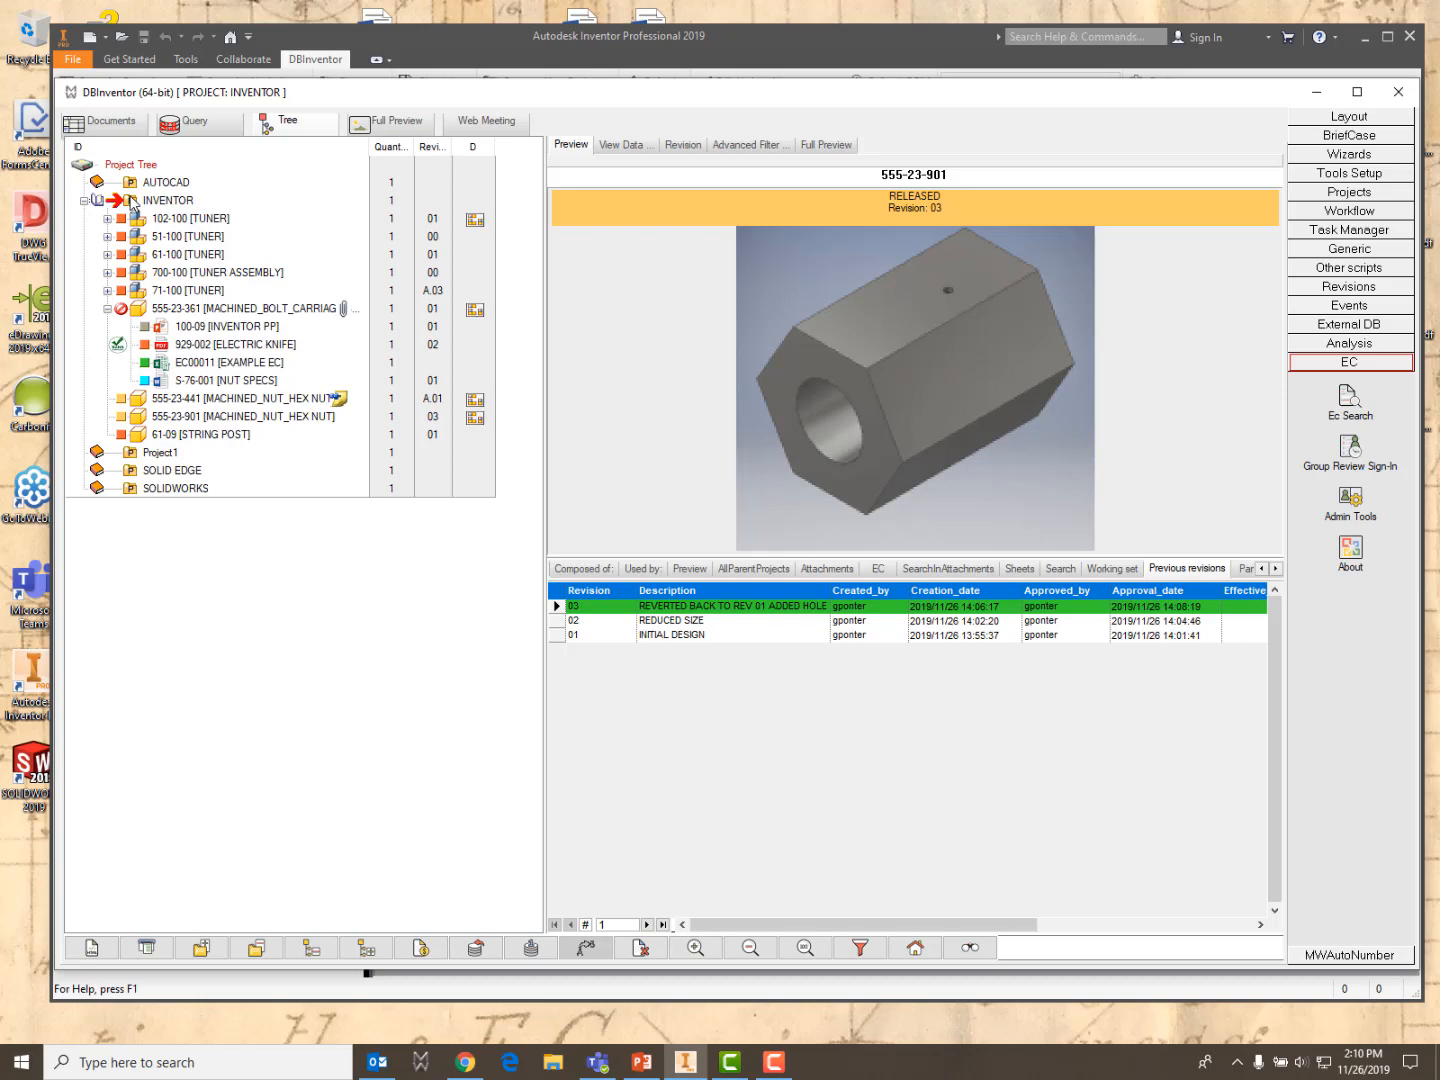
Look through the documents of the SOLIDWORKS and SOLID EDGE projects and collapse both again
click(101, 488)
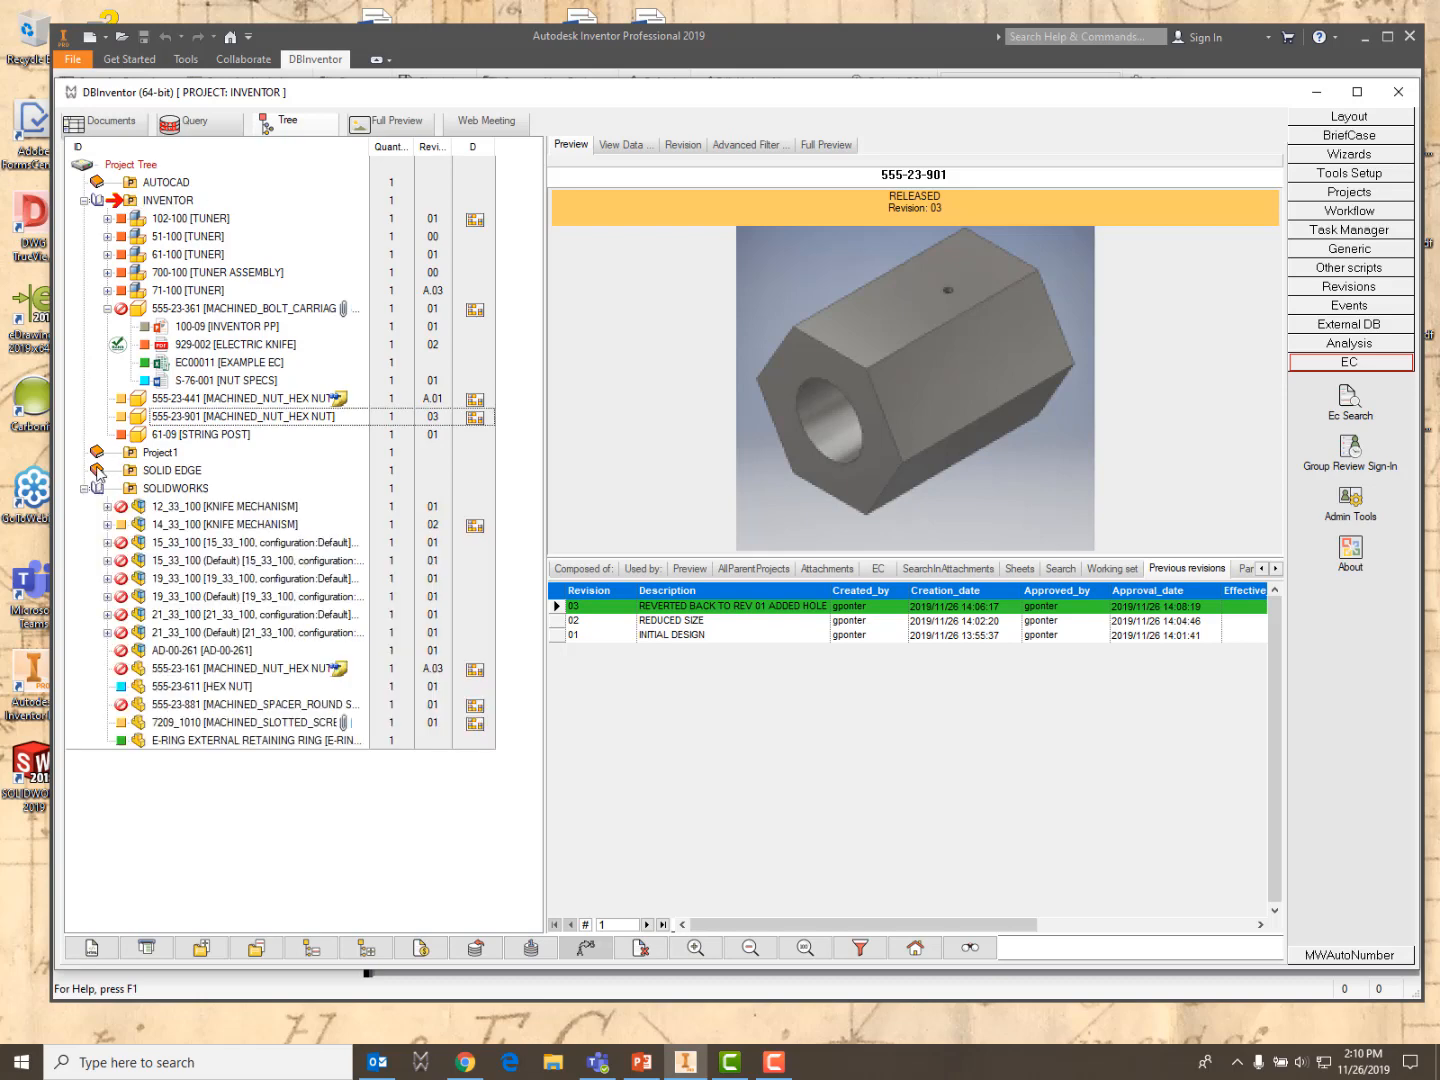
click(99, 472)
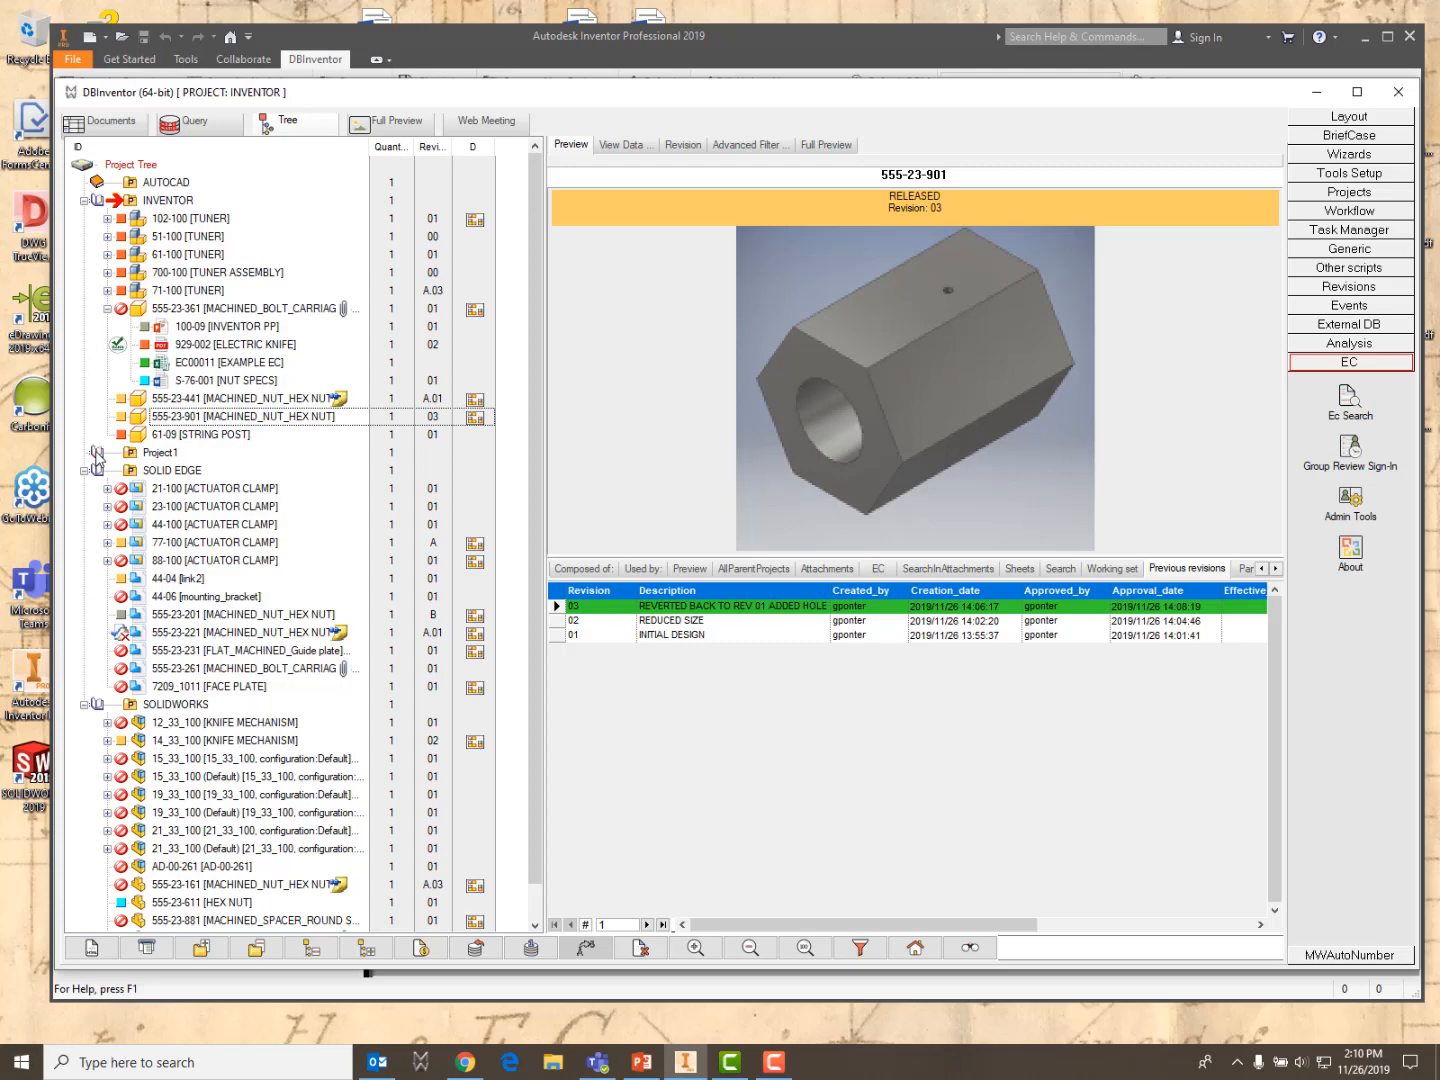
click(98, 470)
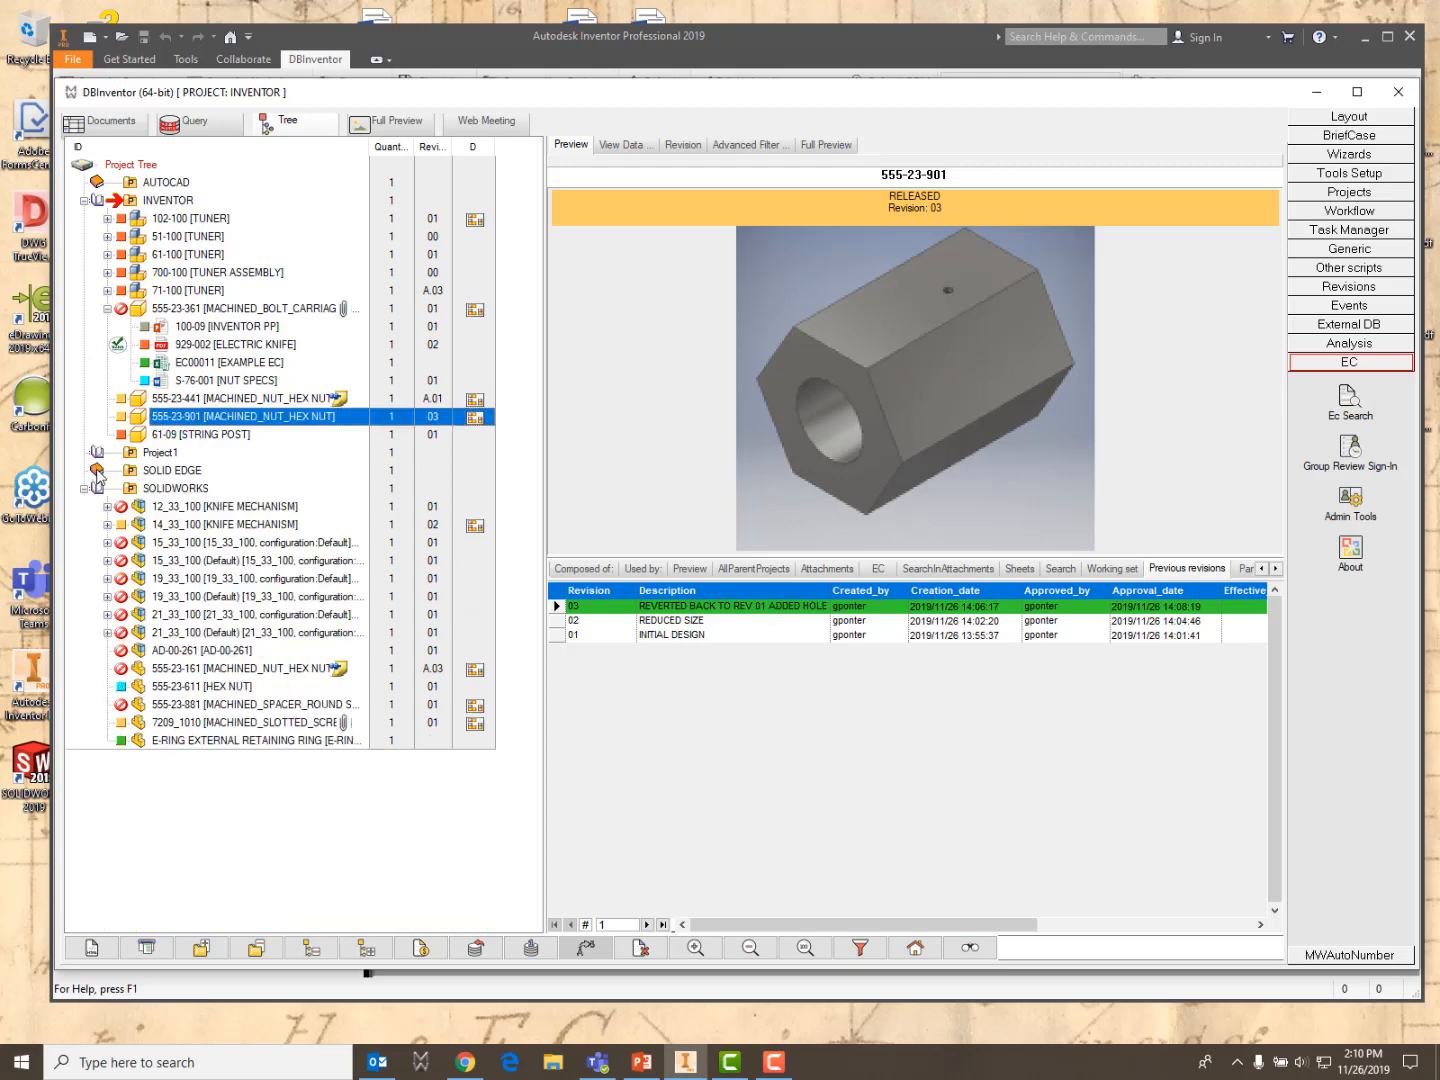
click(99, 488)
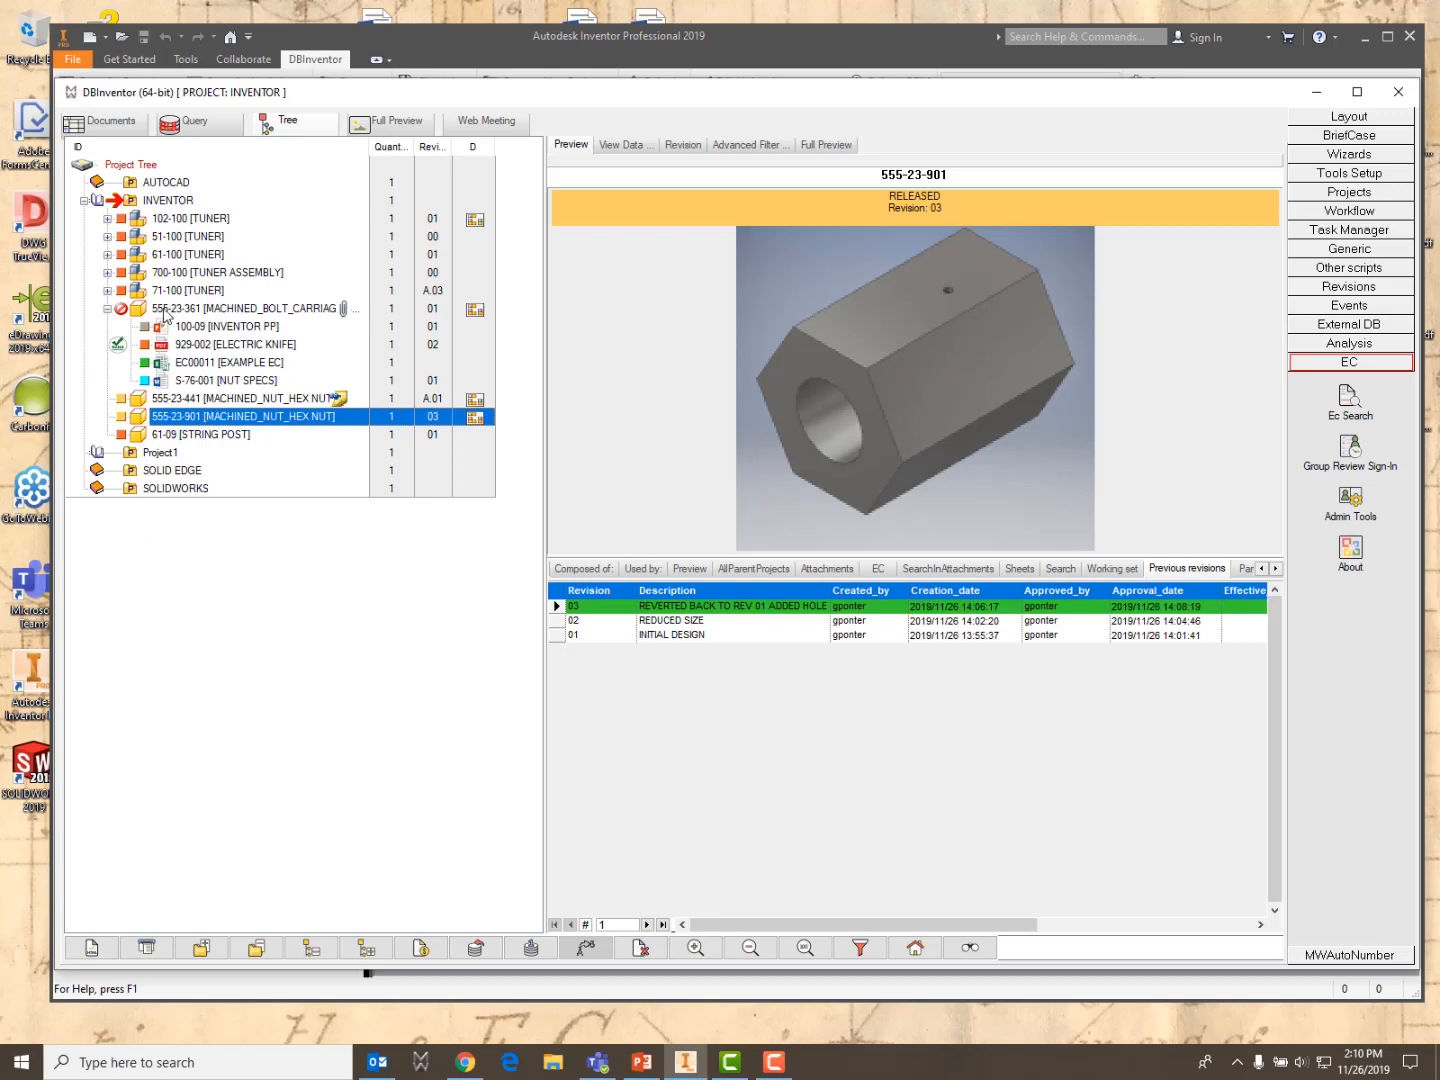
Limit the project tree to the INVENTOR project by showing selected projects only
click(160, 201)
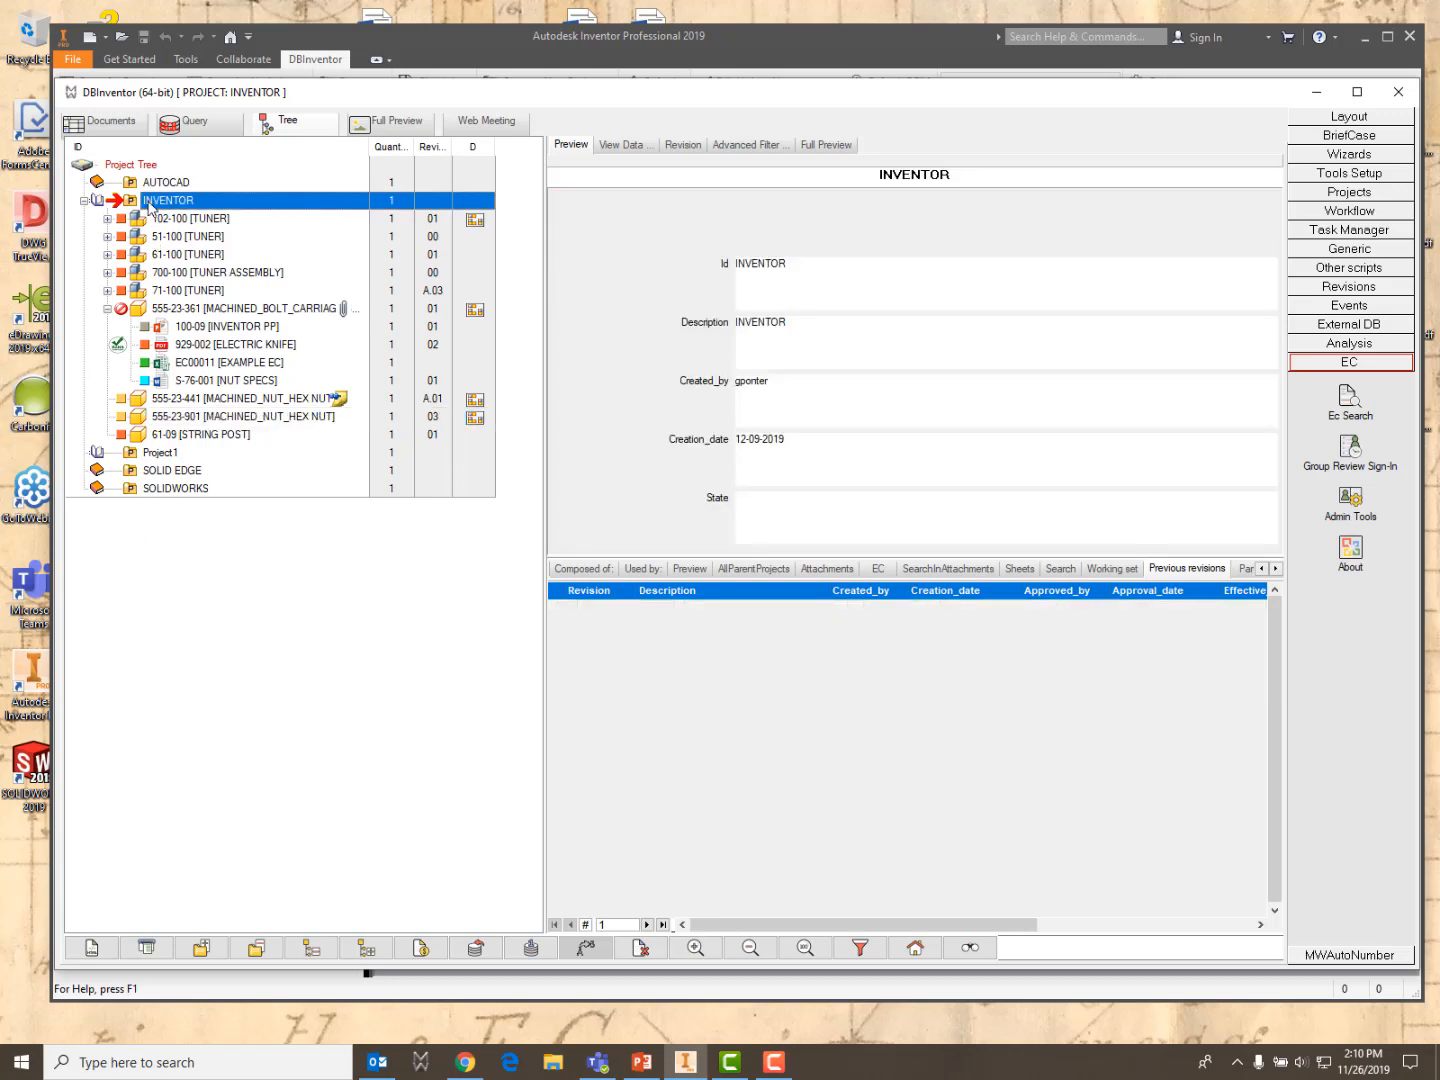
right_click(149, 207)
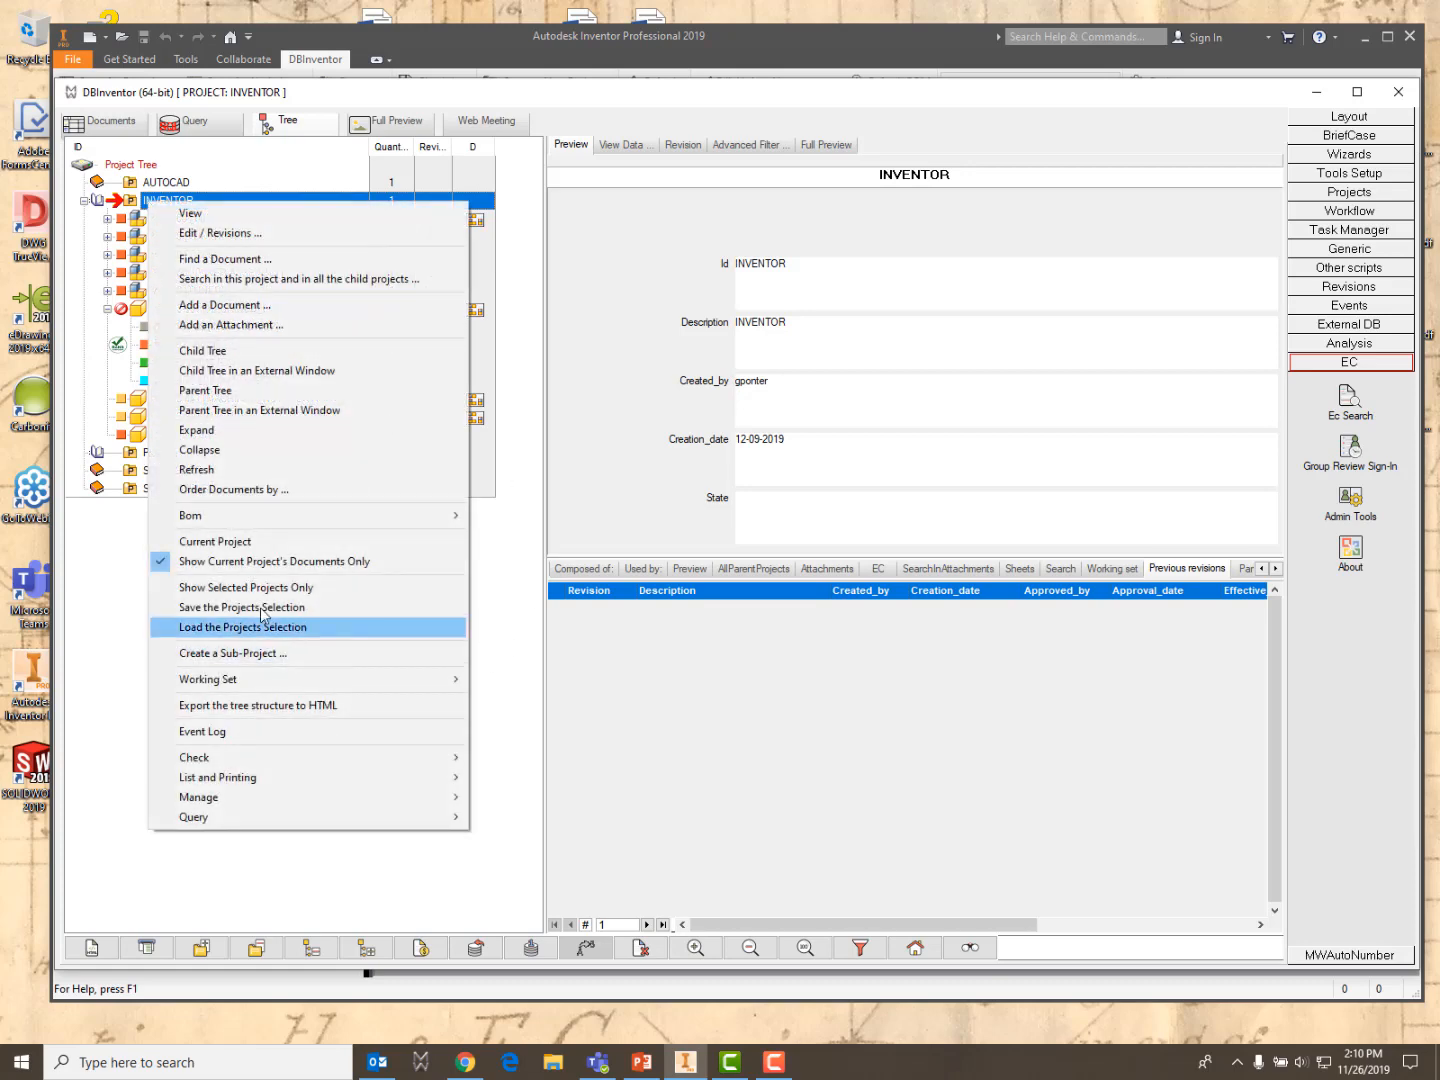
click(188, 590)
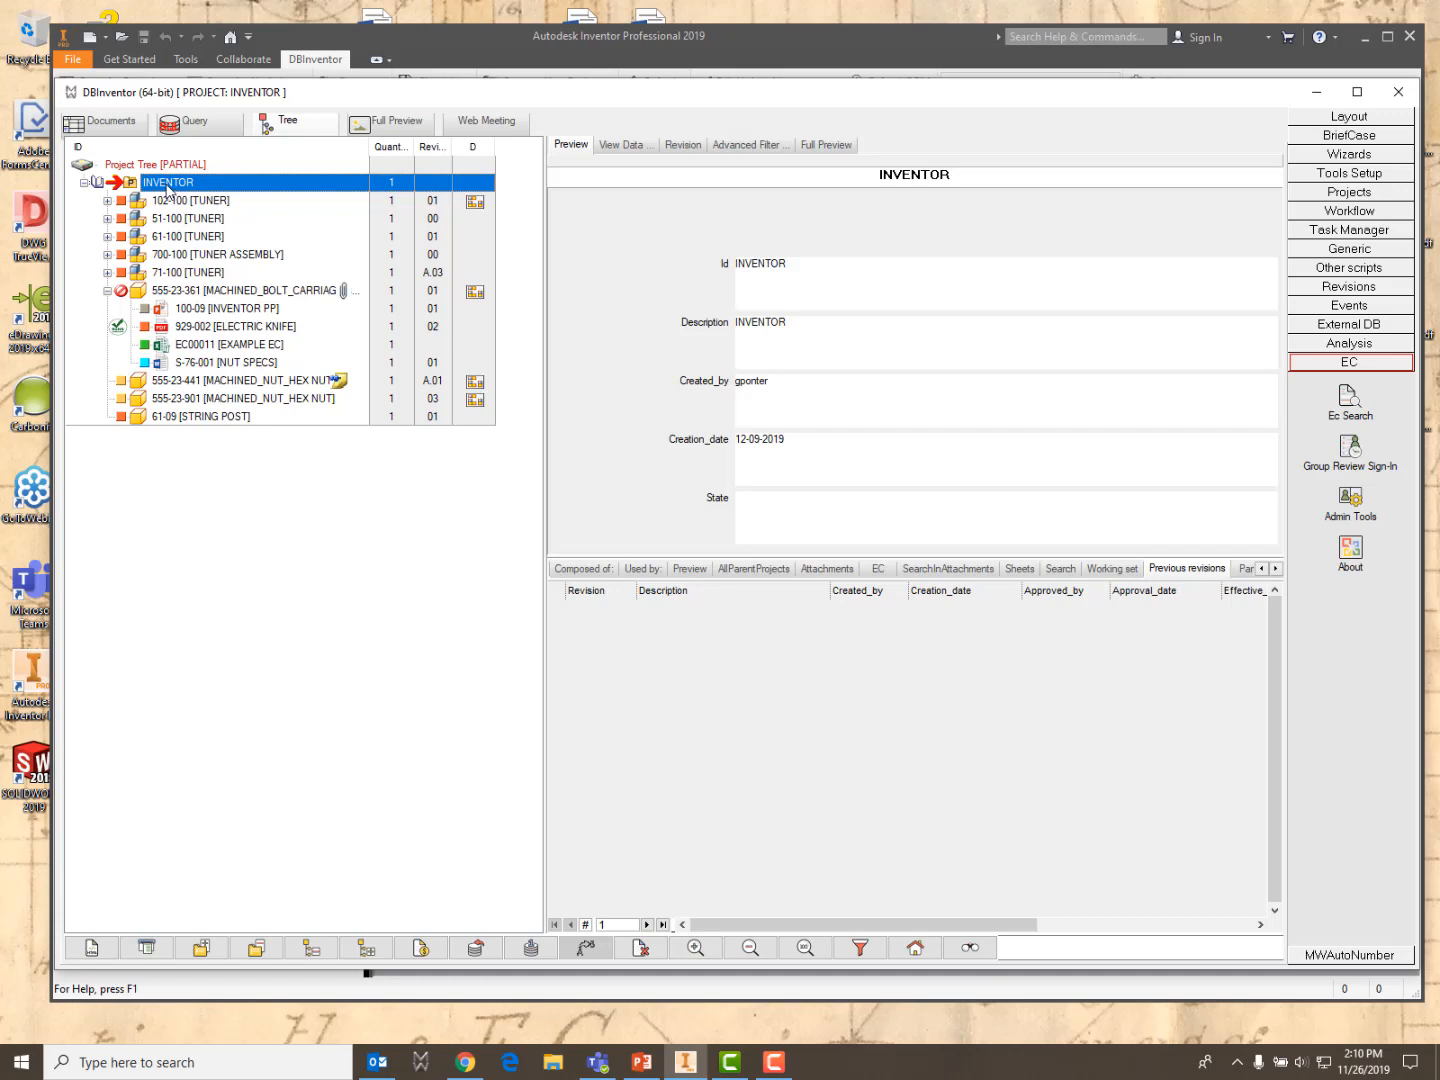
Review which documents the INVENTOR project and the 61-100 tuner assembly are composed of
click(583, 571)
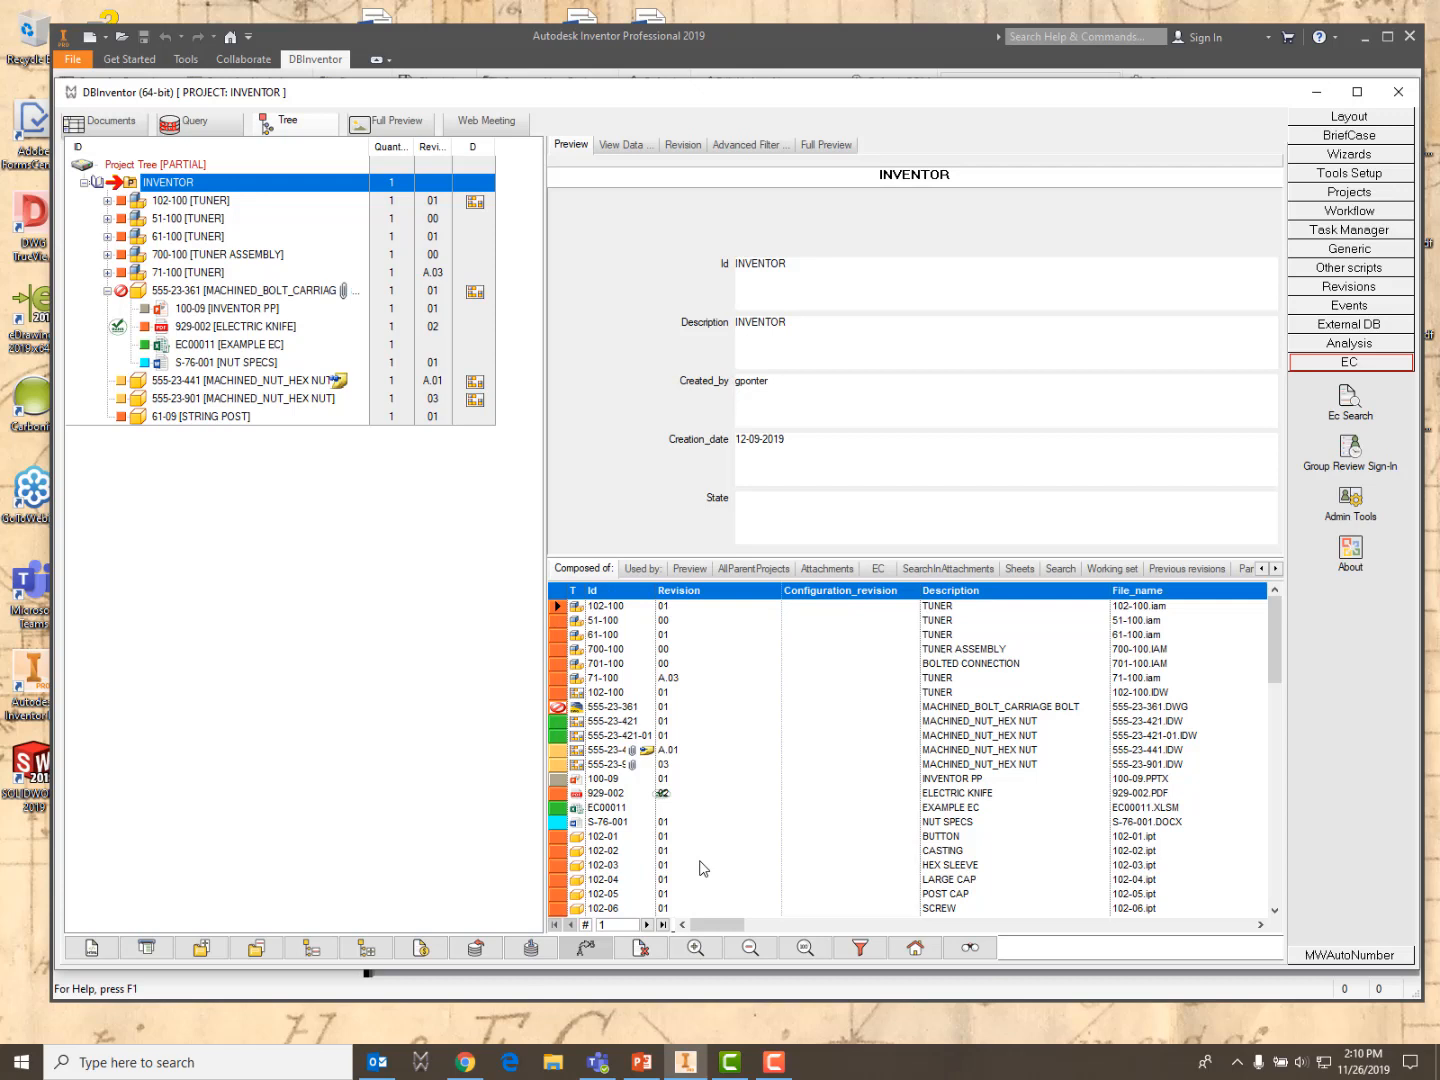
click(107, 238)
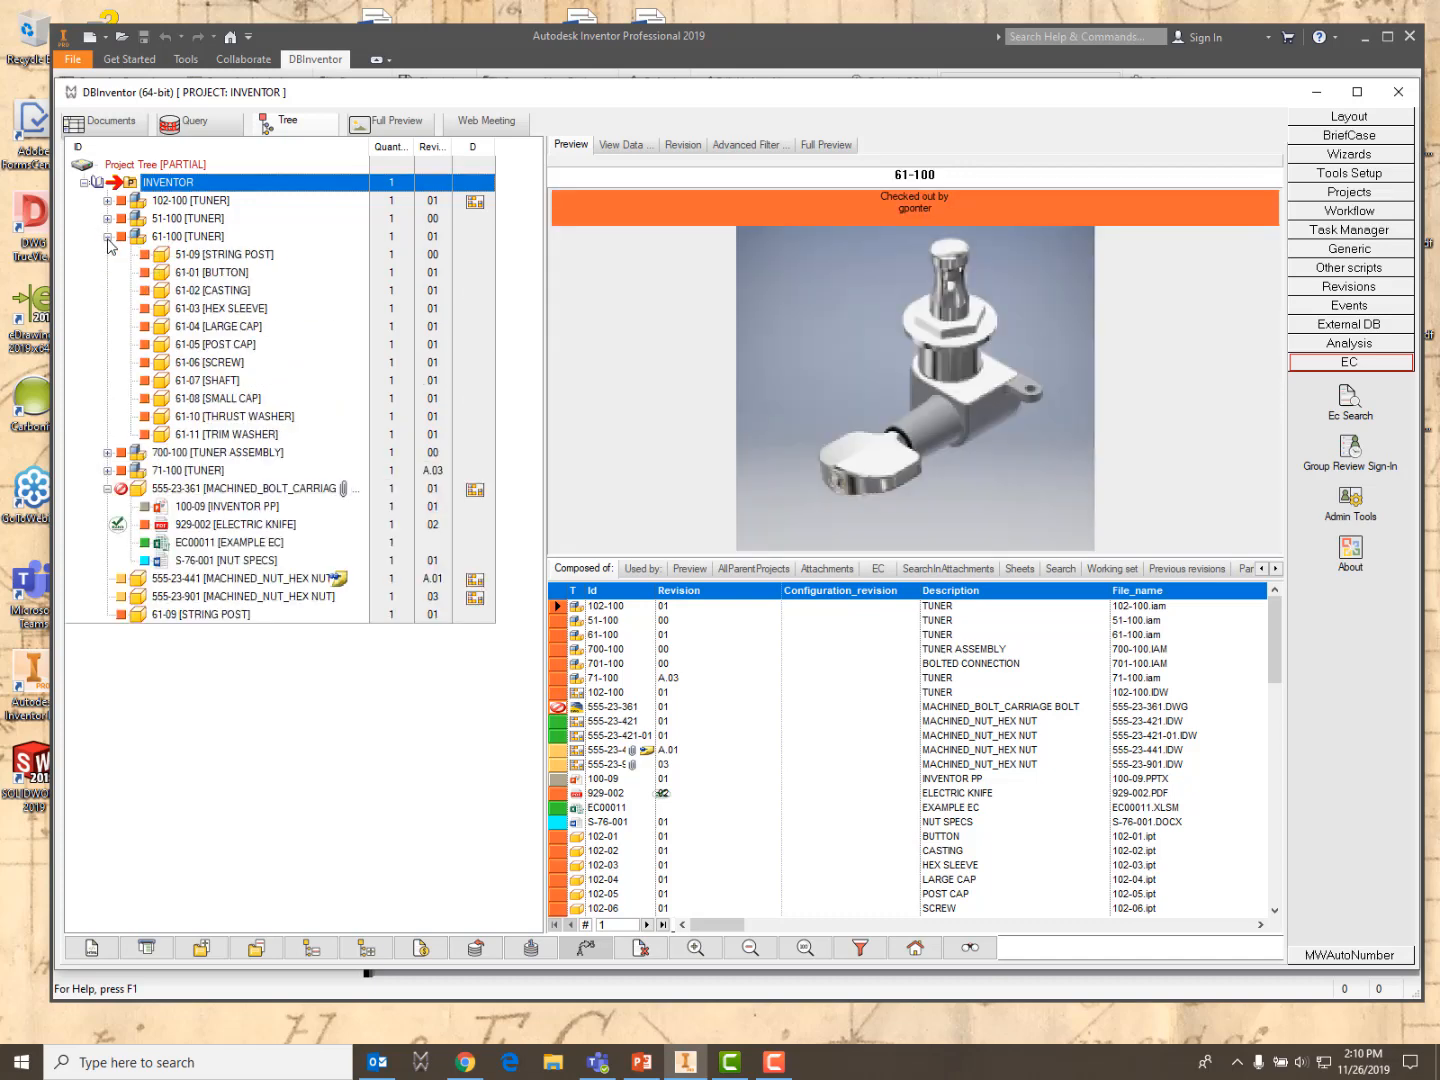
click(168, 240)
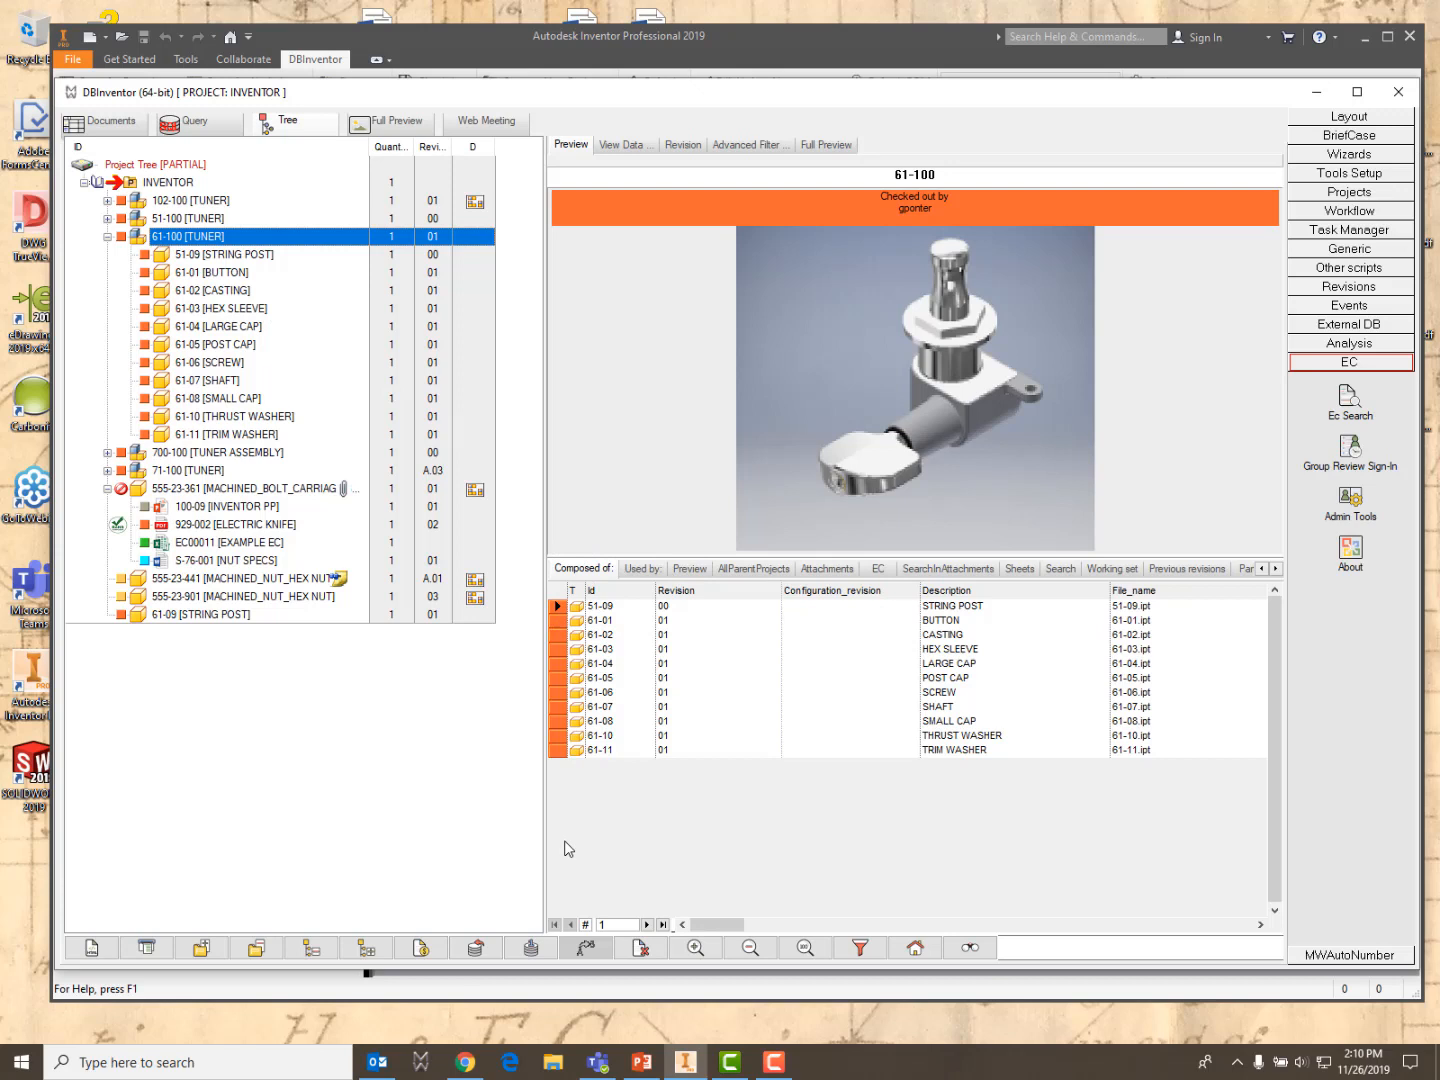
Check where string post 51-09 and tuner 61-100 are used, and preview the drawing of hex nut 555-23-901
click(248, 263)
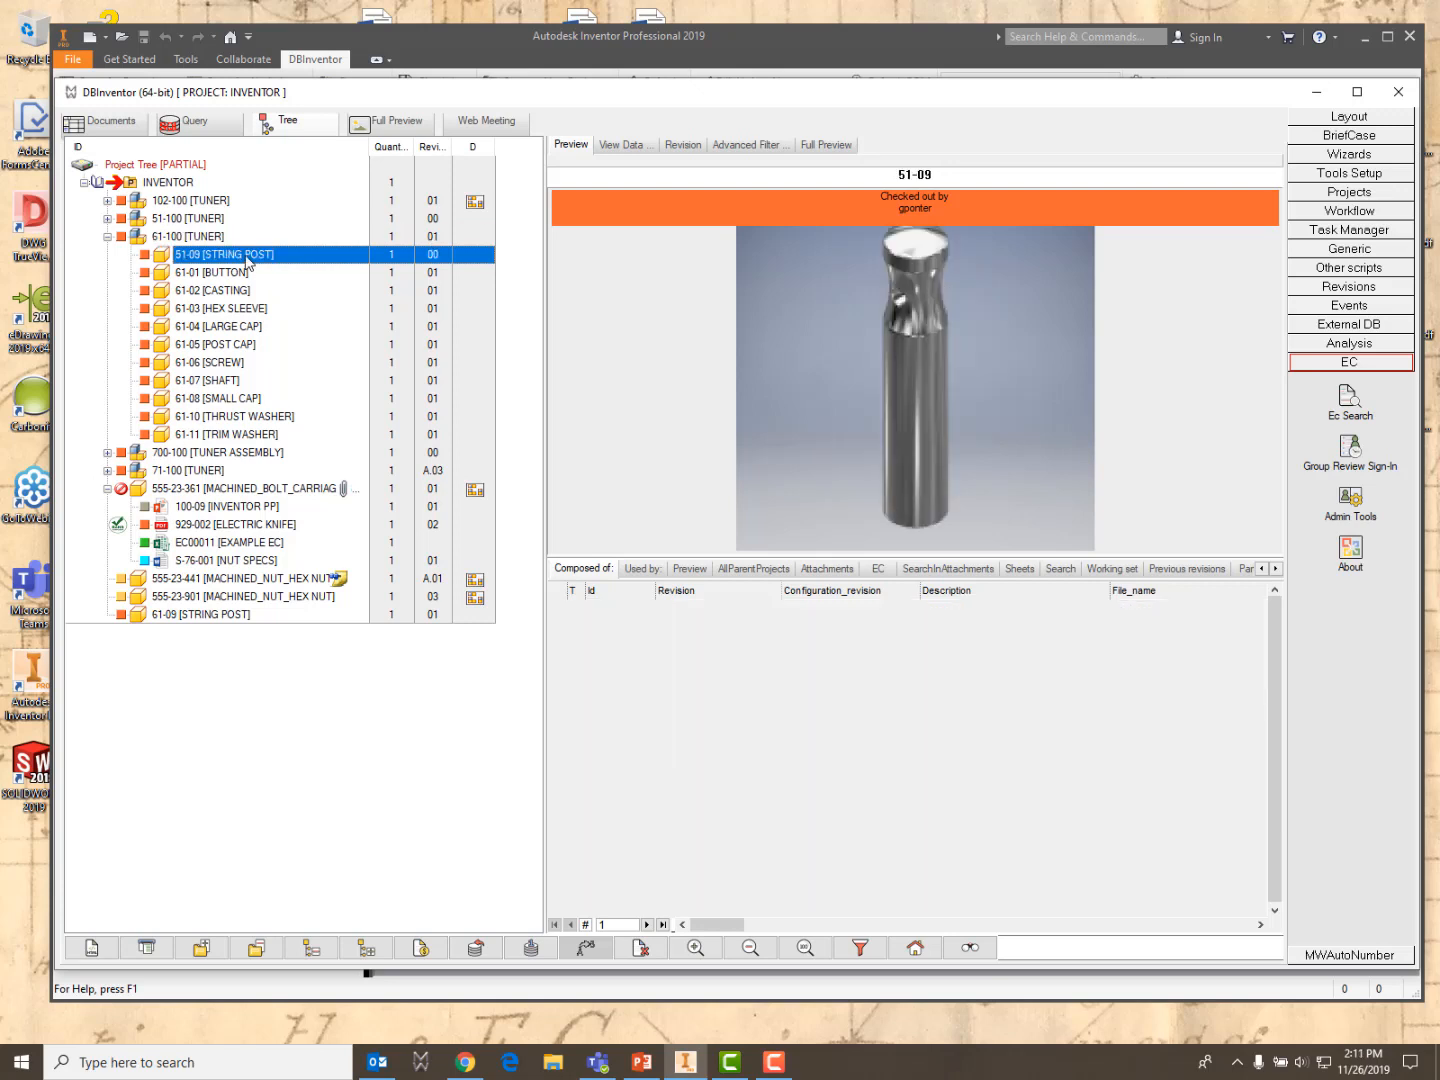
click(648, 572)
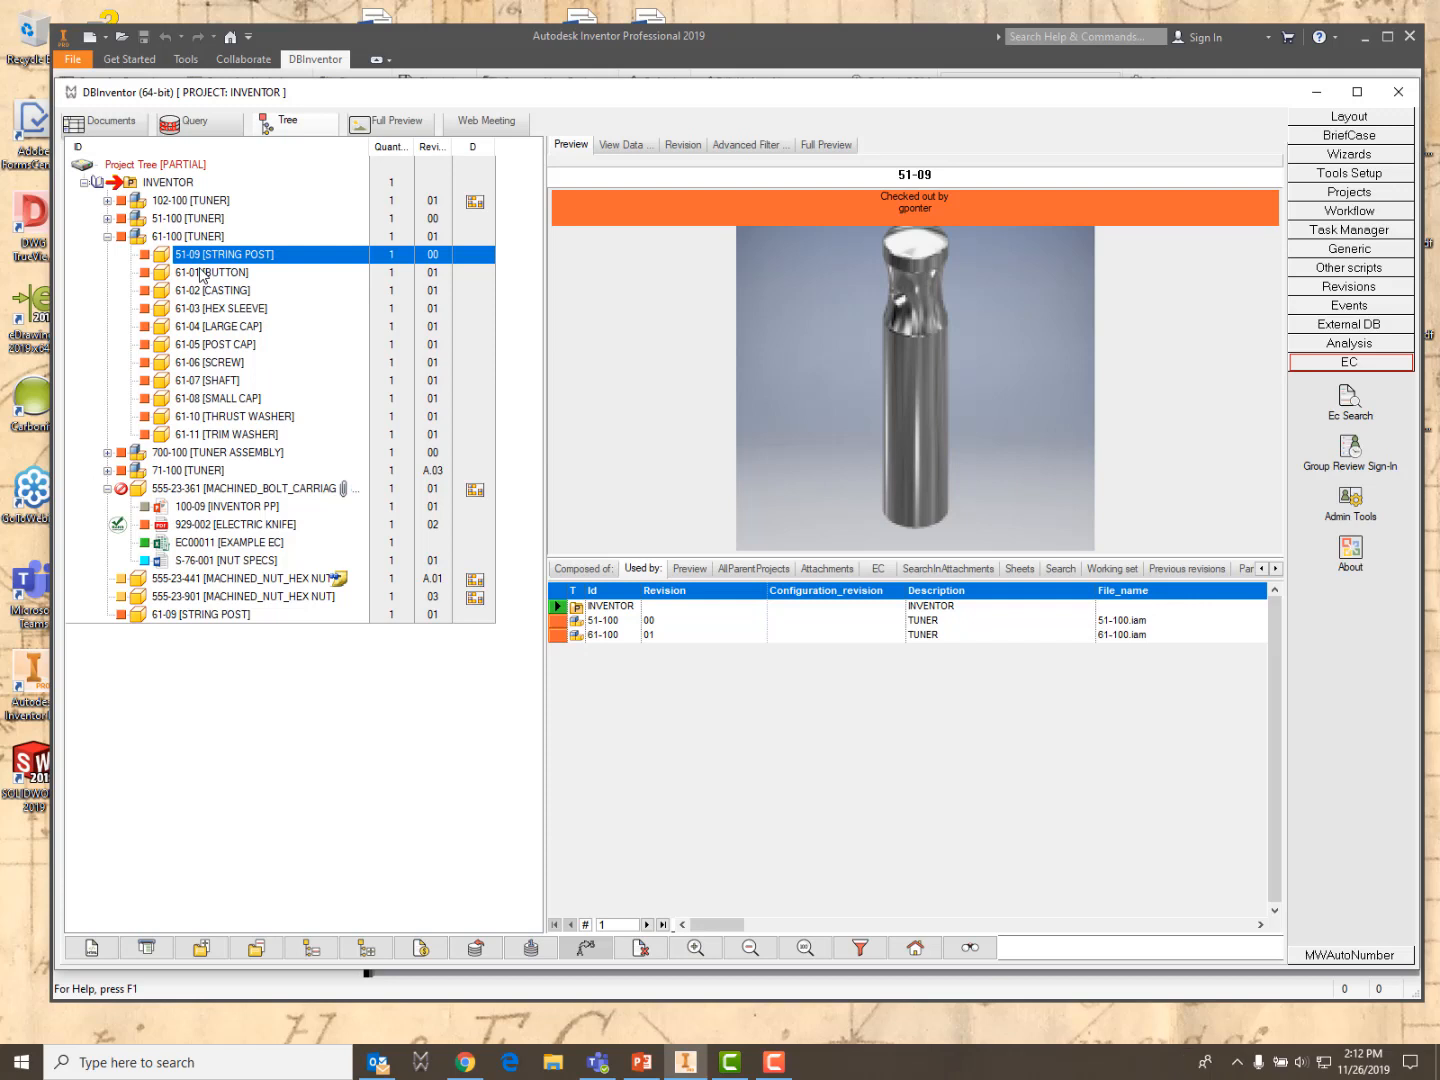
click(144, 237)
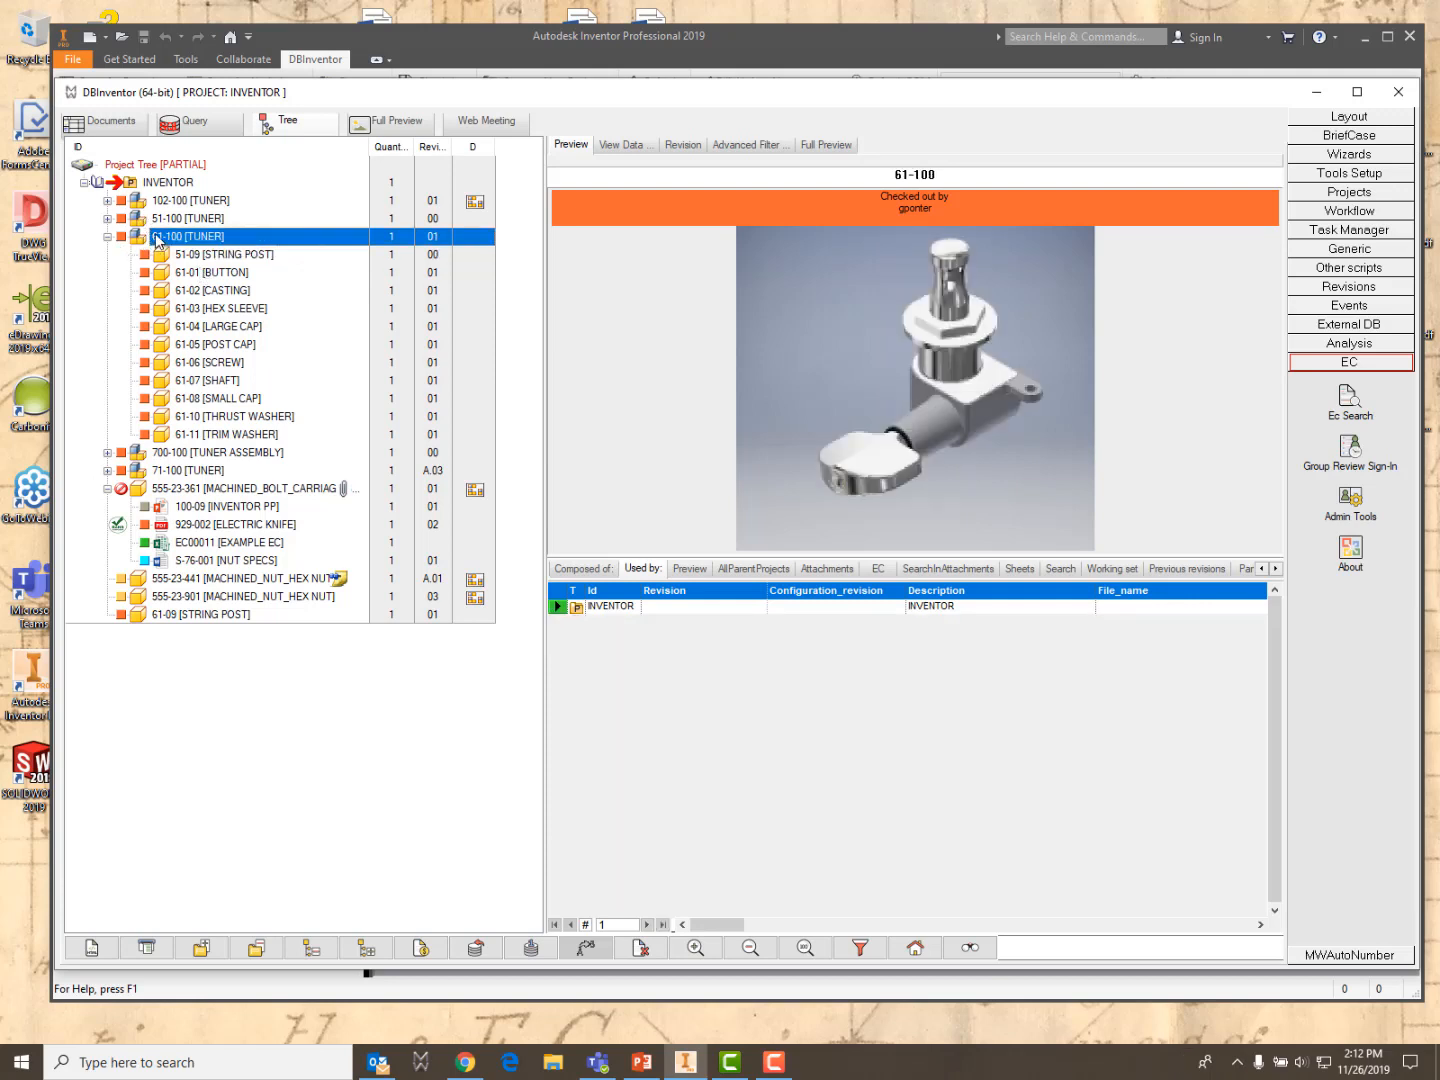
click(166, 257)
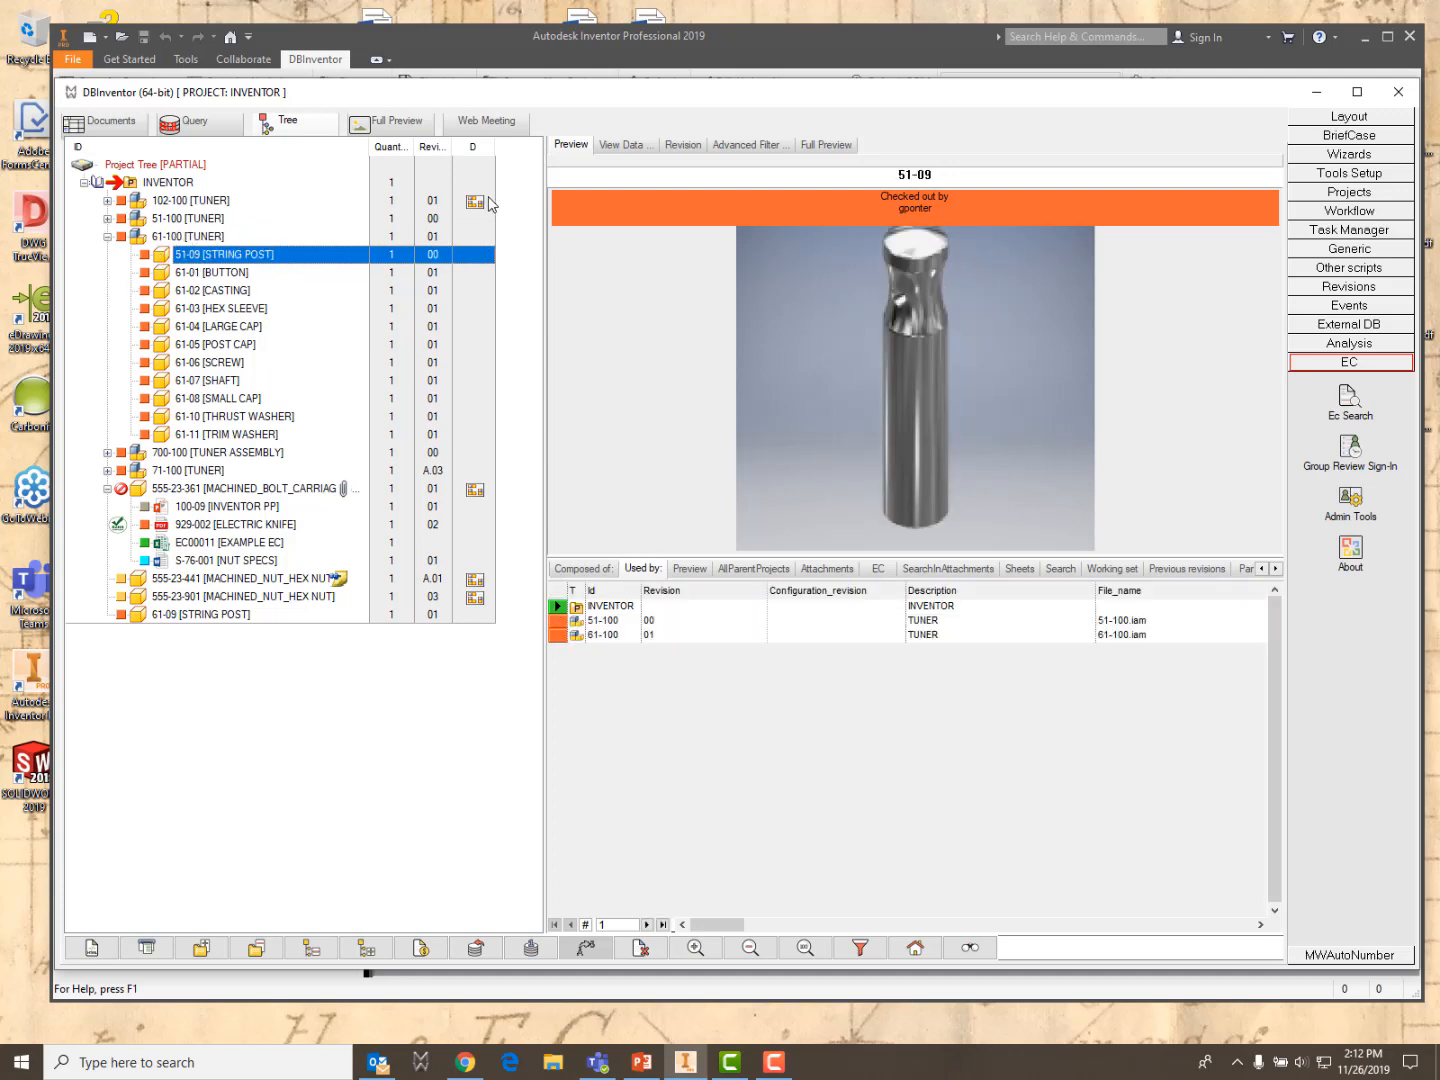
click(477, 597)
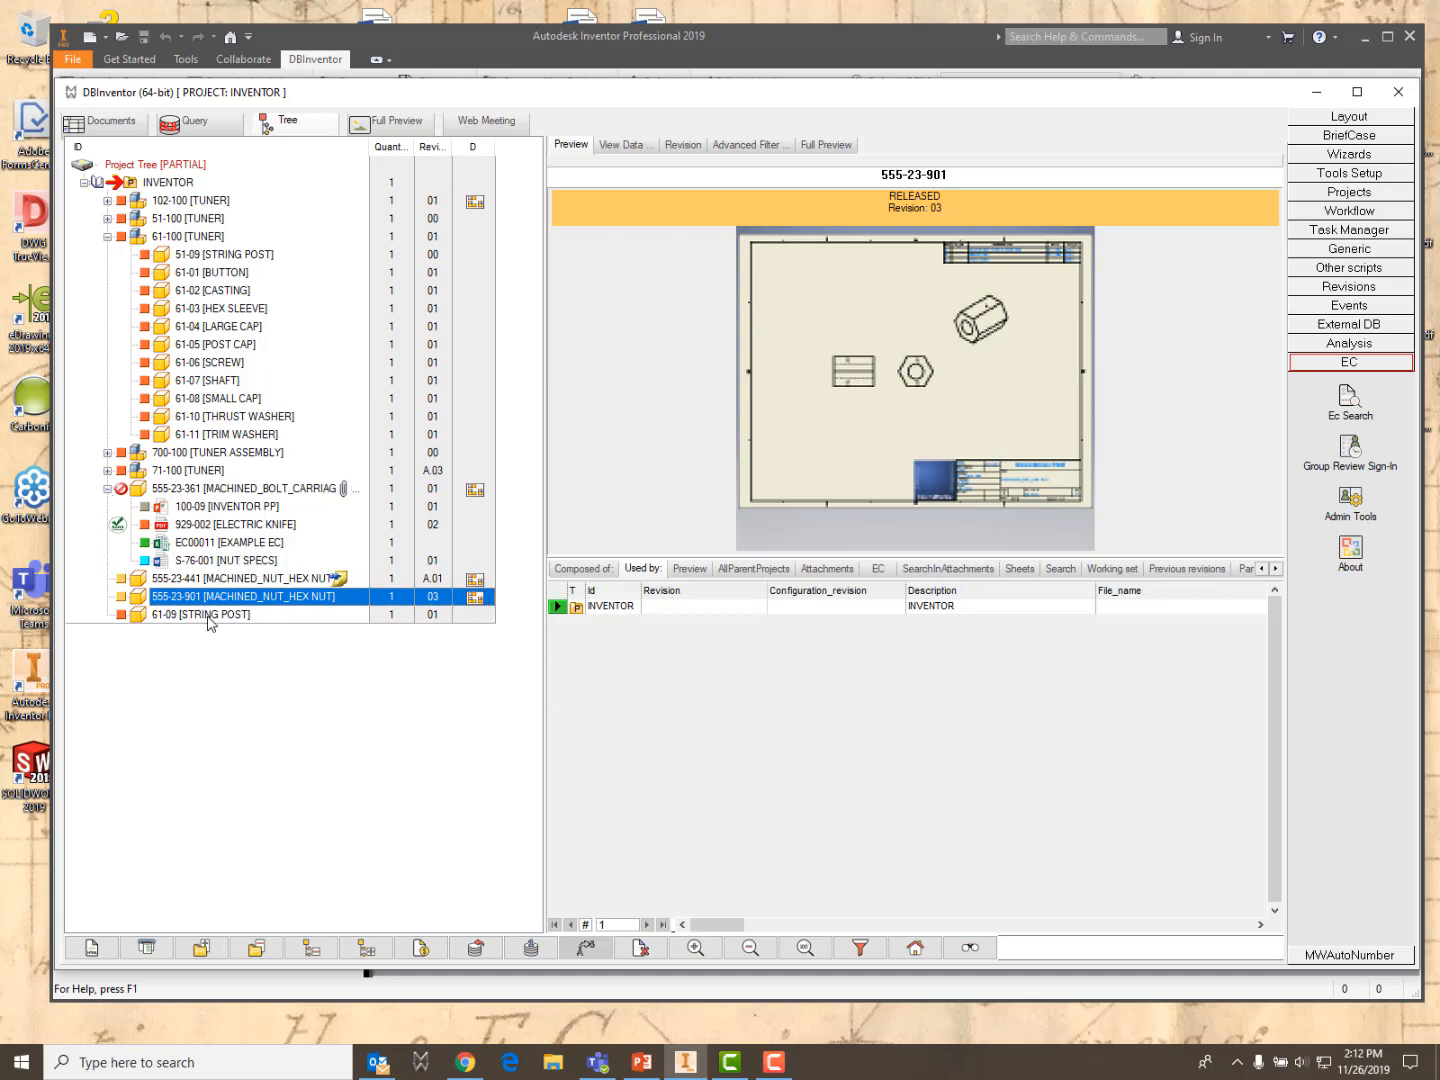
View the EC00011 example change request in full preview and return to the project tree
click(184, 544)
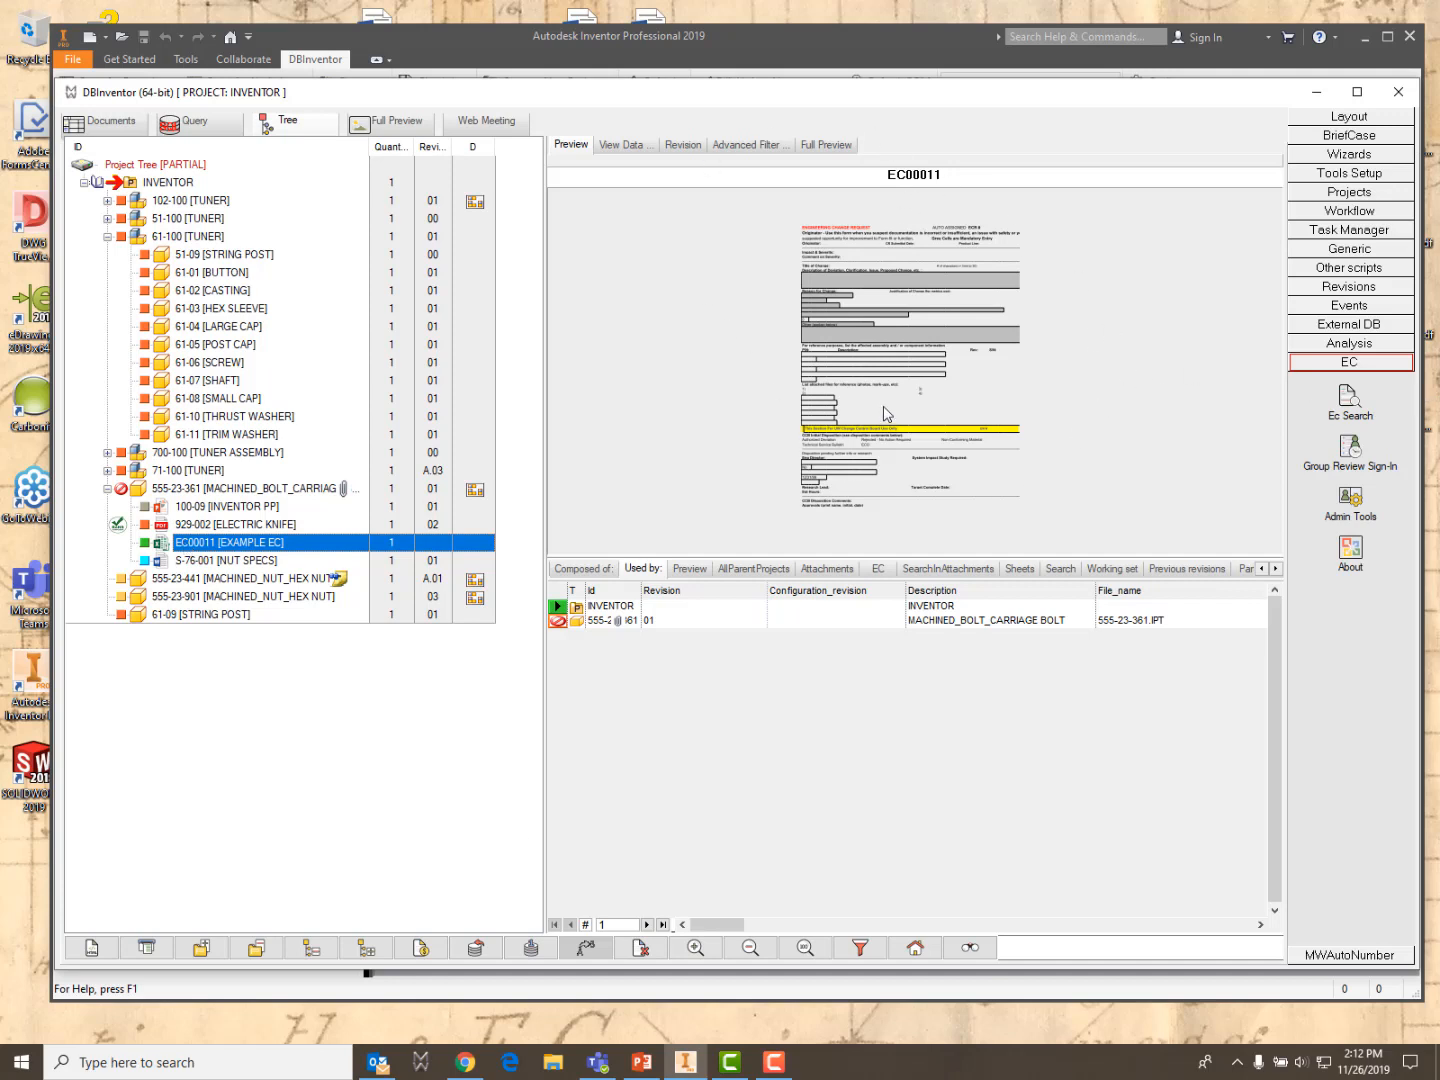
click(385, 125)
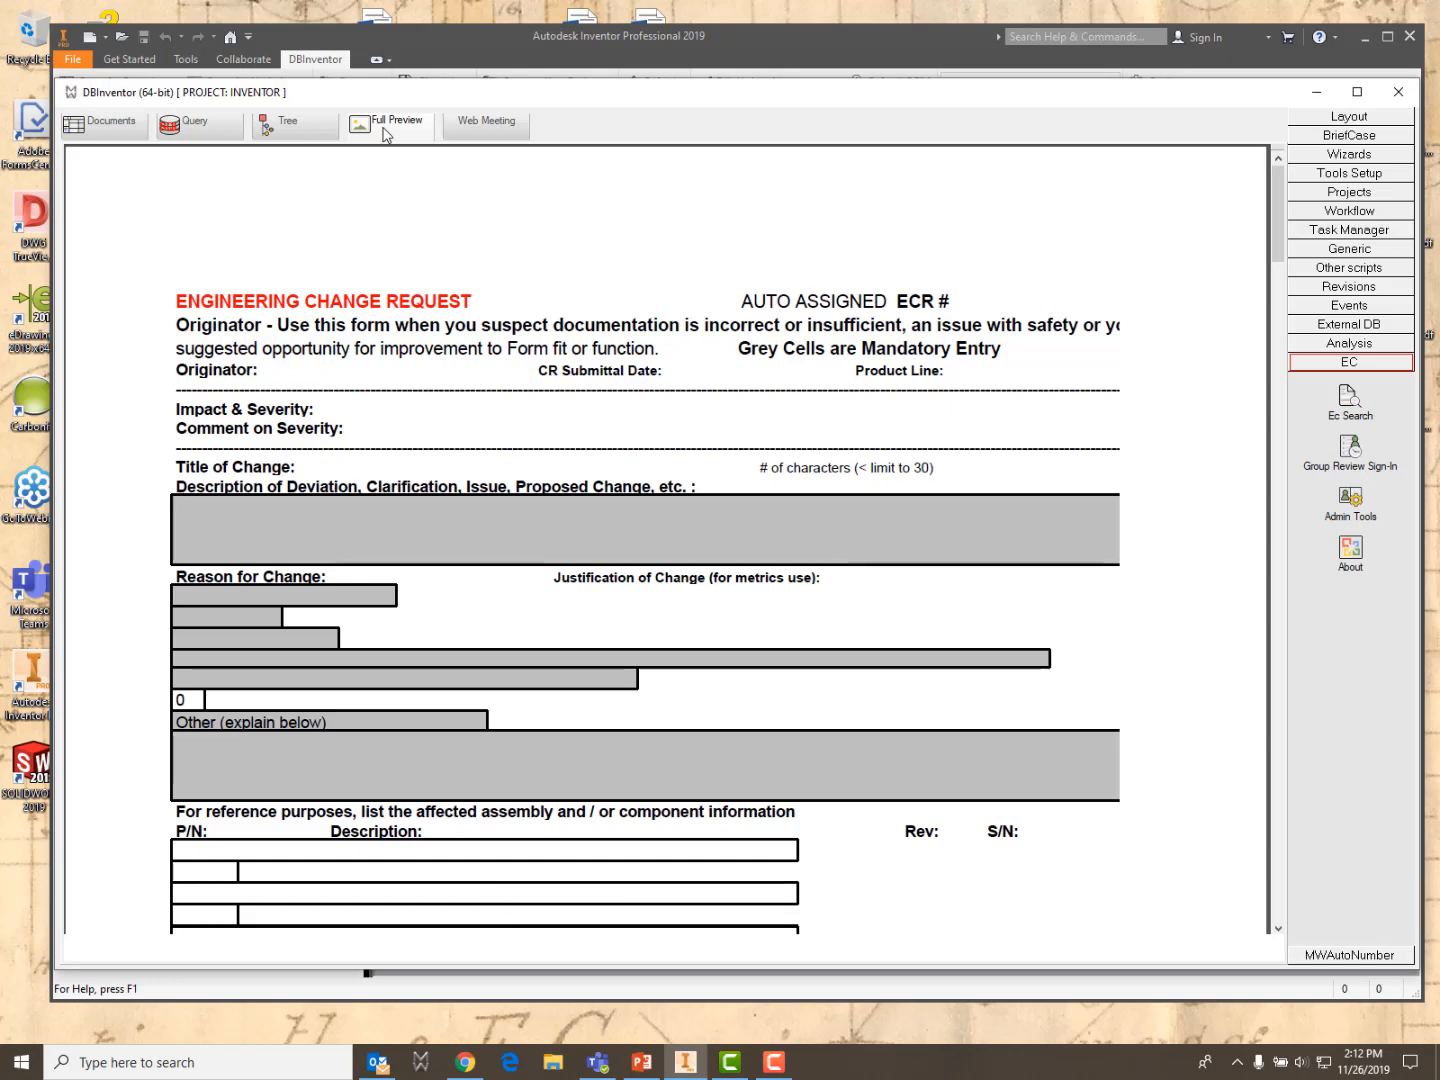
click(292, 121)
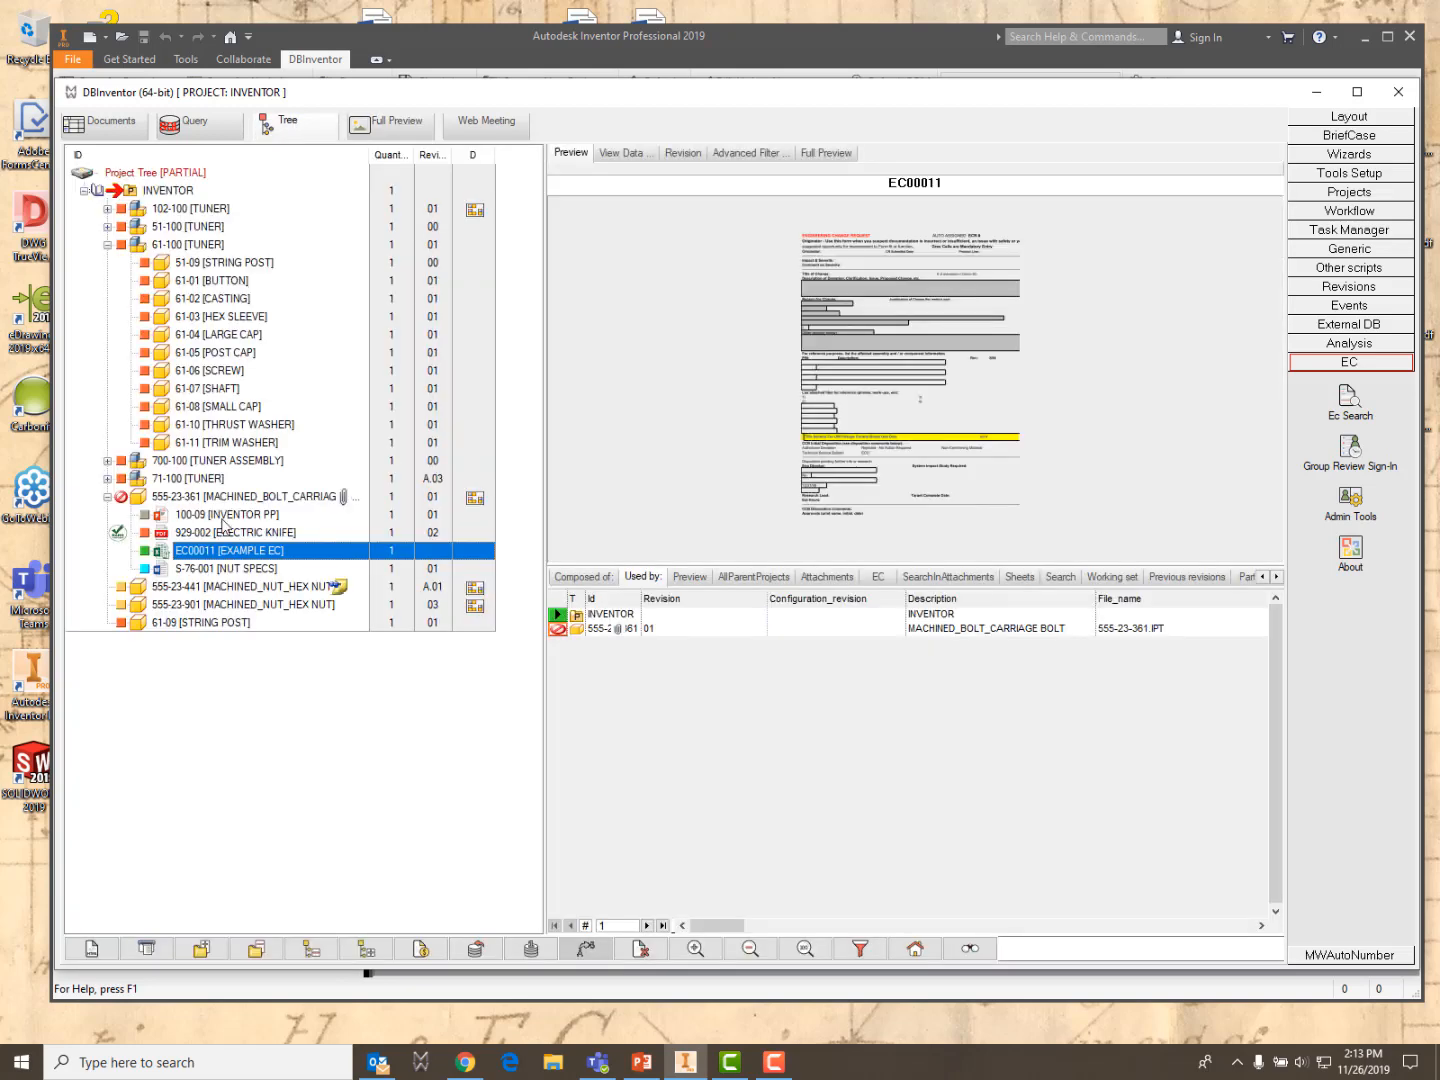
Preview nut specs S-76-001, electric knife 929-002, trim washer 61-11 and carriage bolt 555-23-361 in the project tree
click(199, 570)
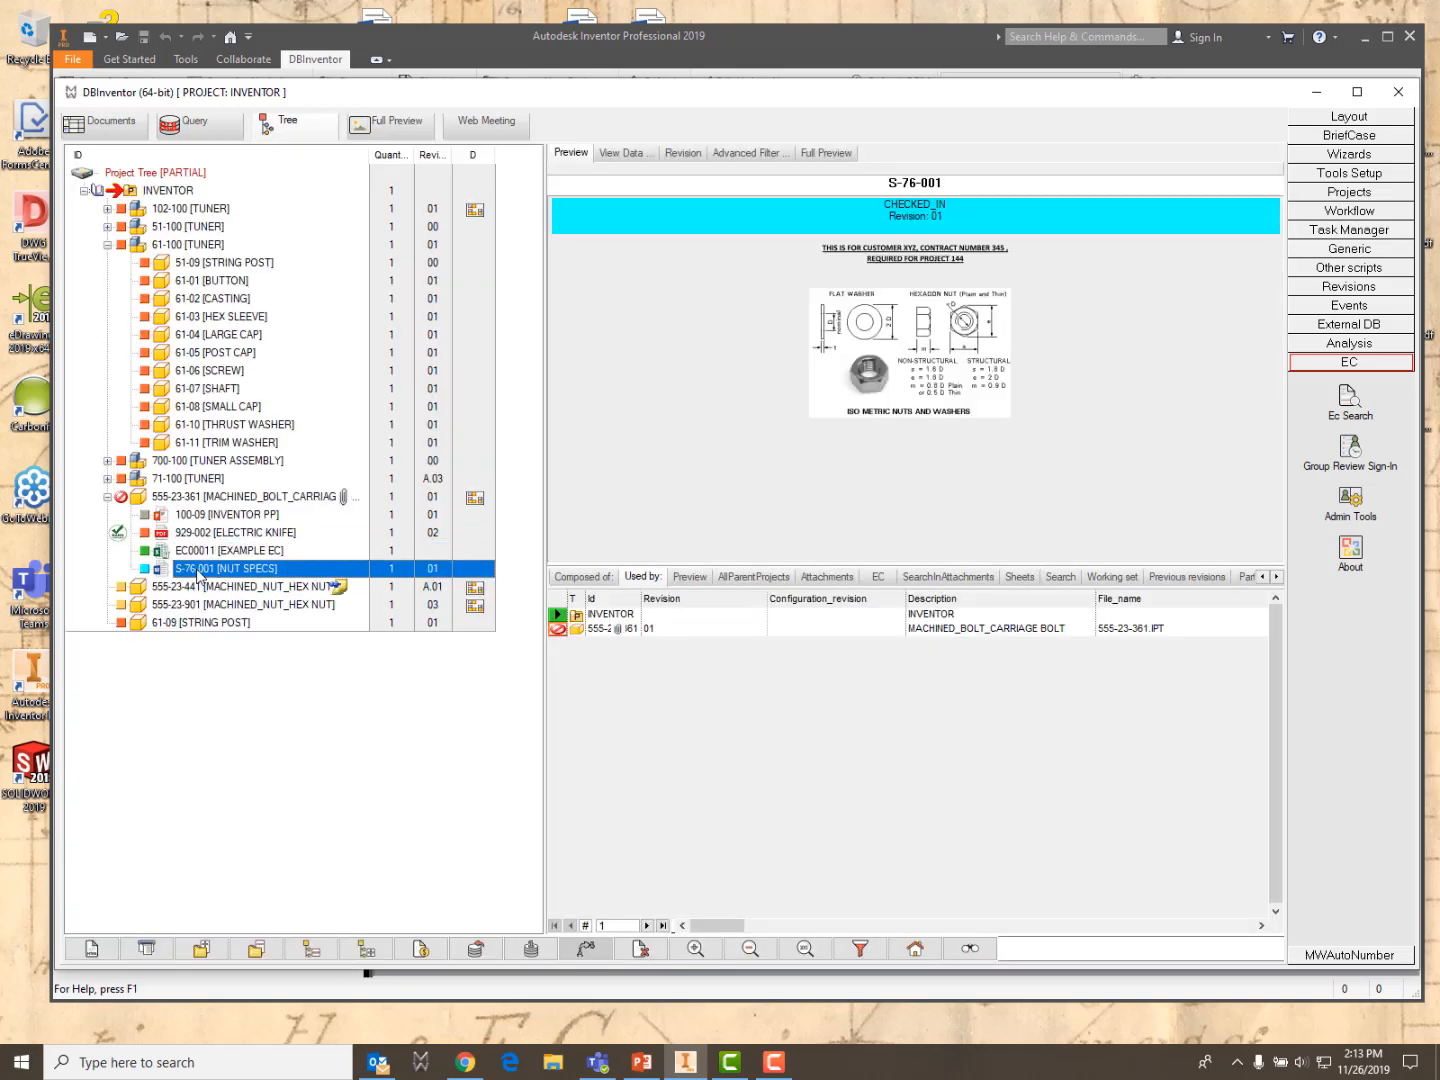
click(217, 533)
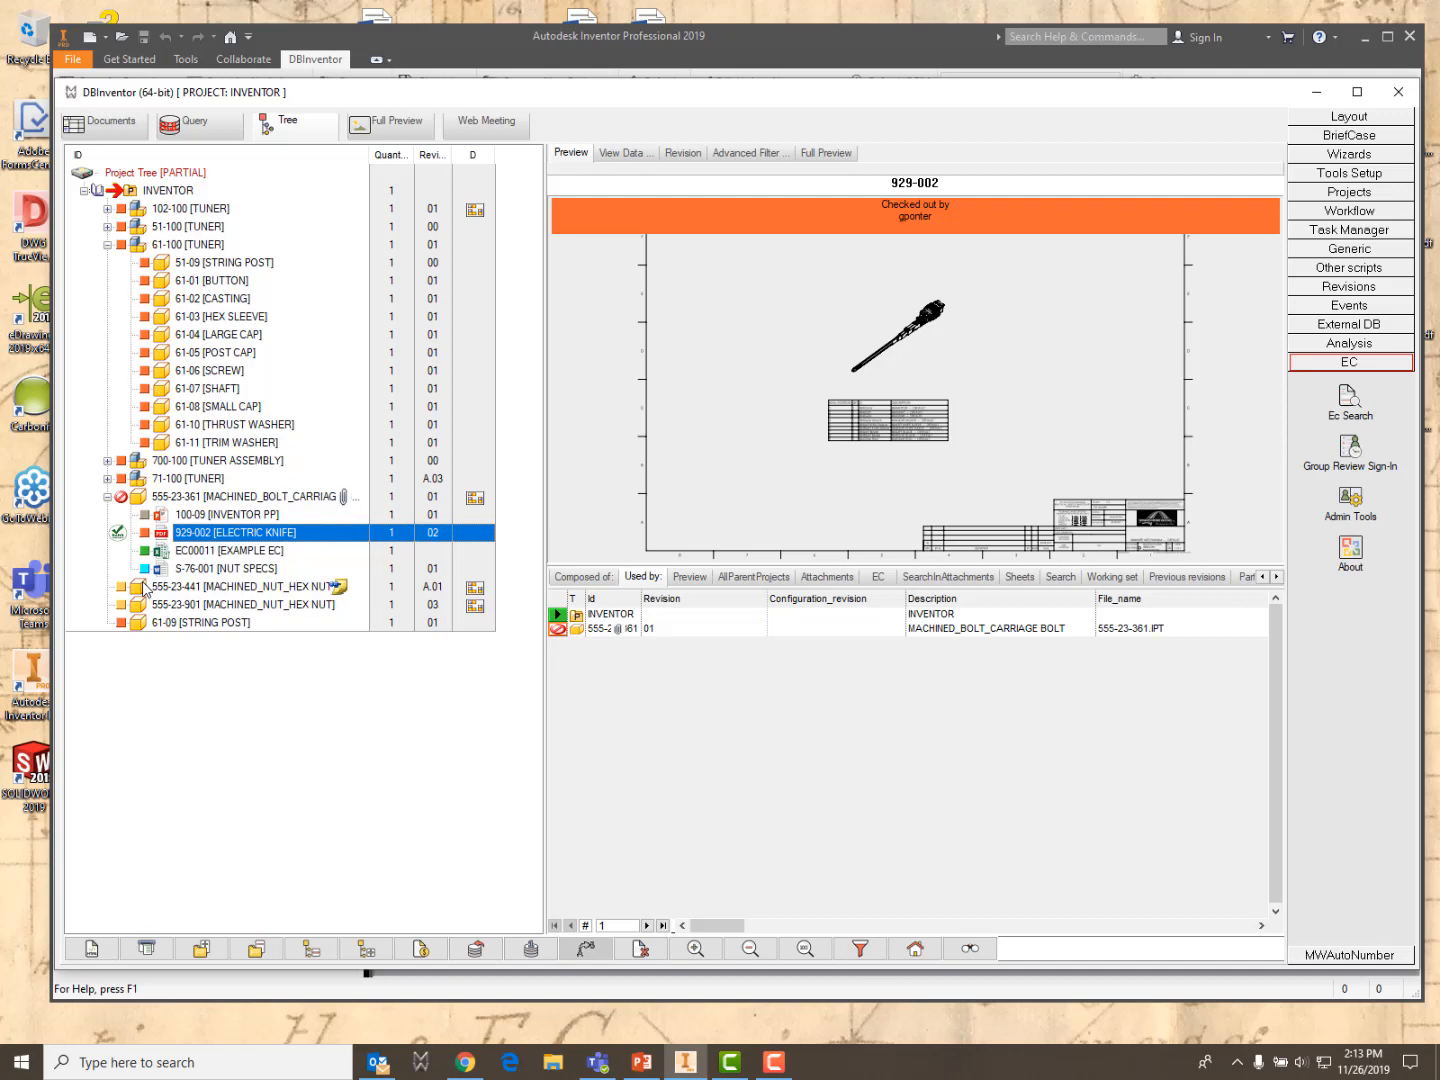
click(143, 446)
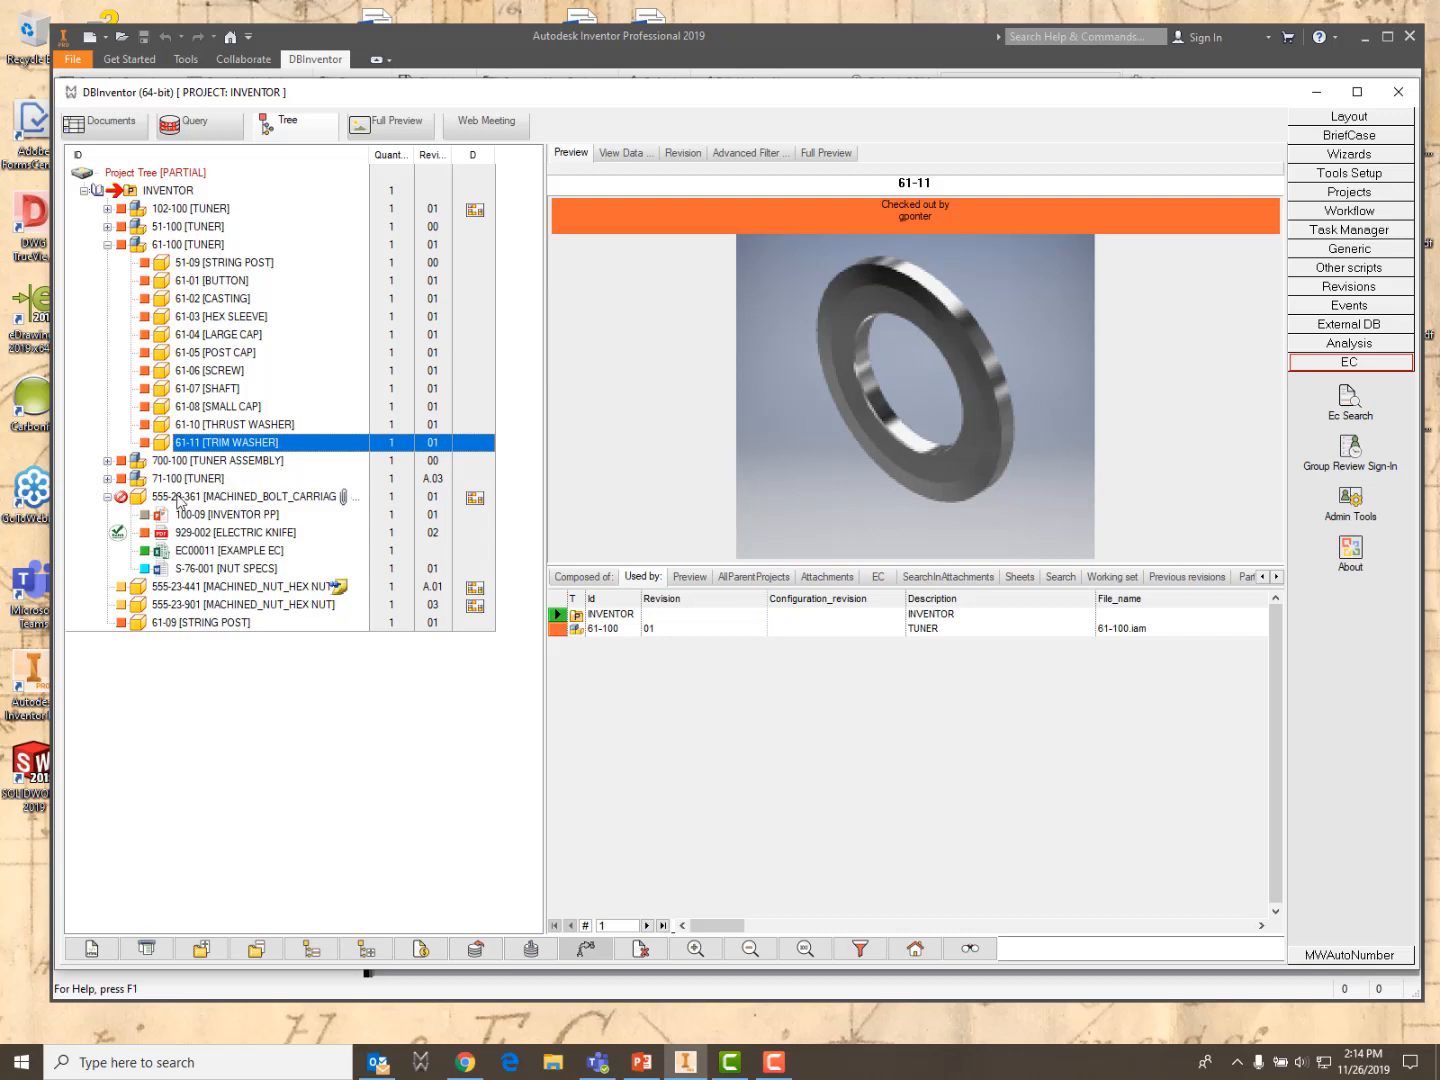
click(180, 498)
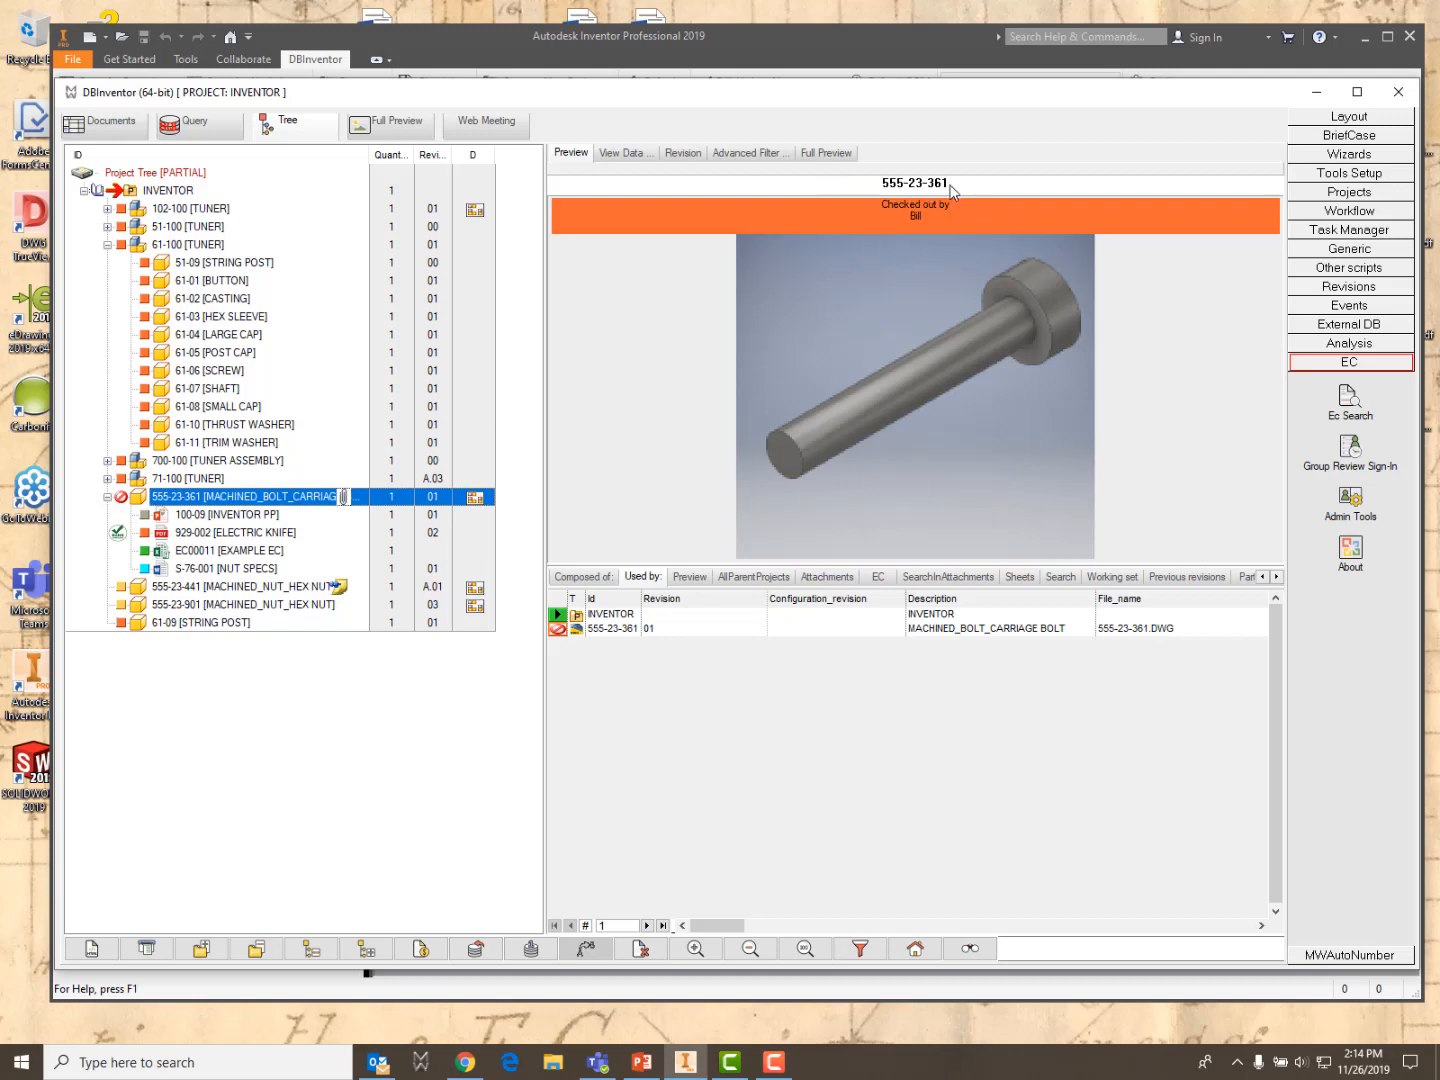
Preview nut specs S-76-001, hex nut 555-23-441, change request EC00011 and presentation 100-09 in the project tree
click(201, 569)
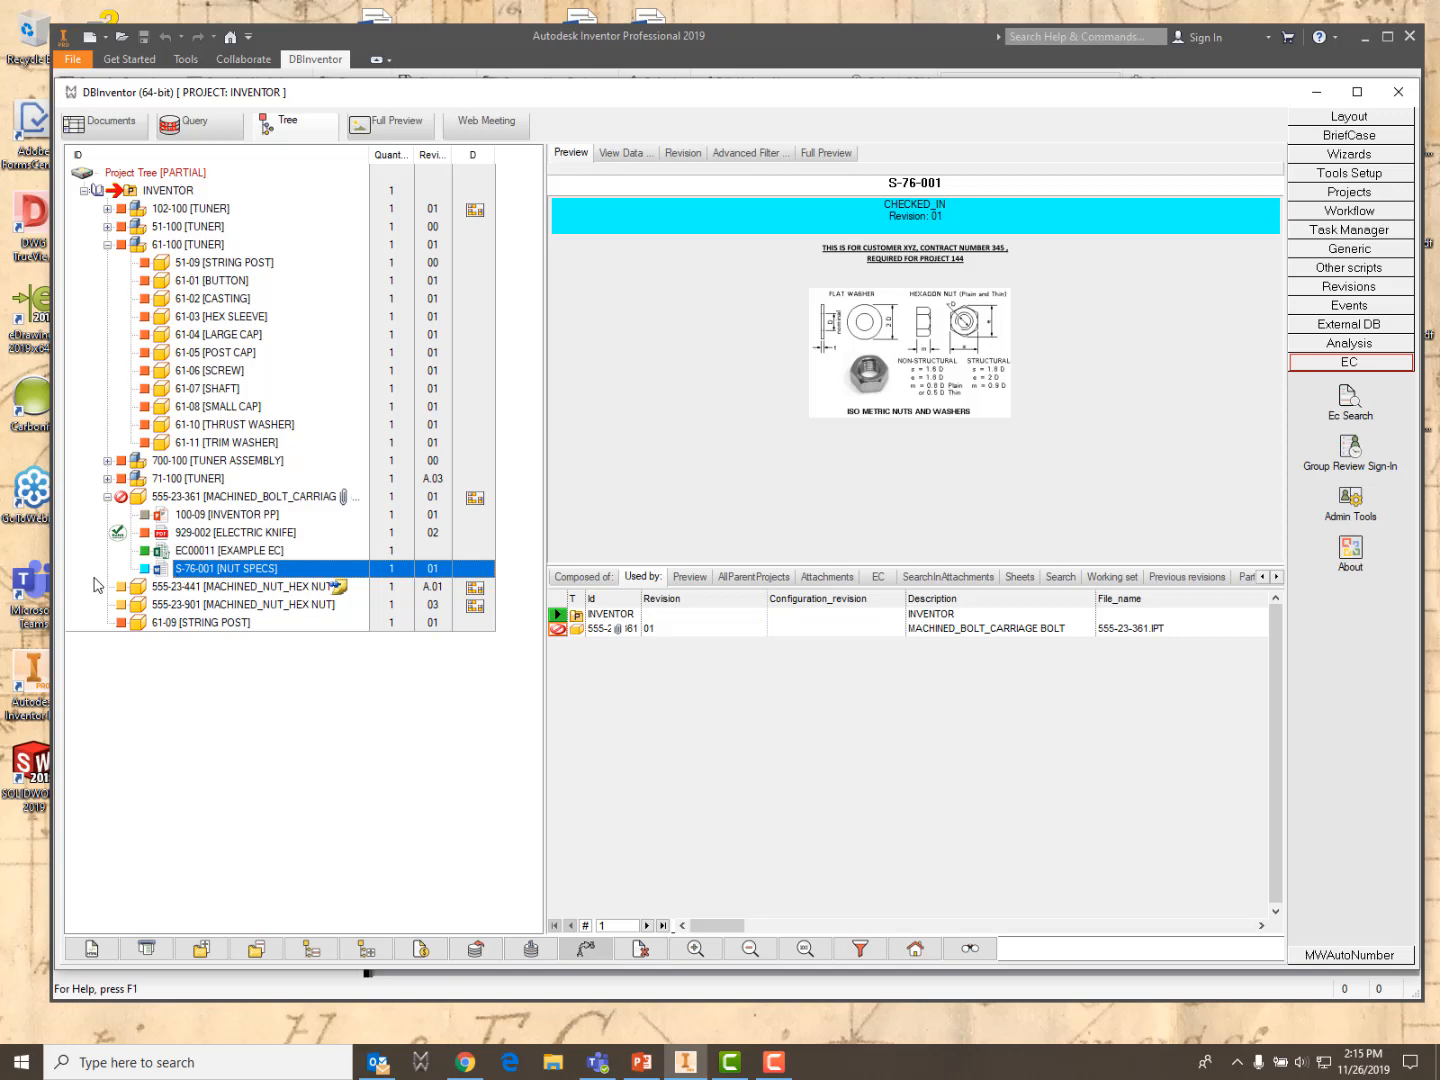
click(178, 588)
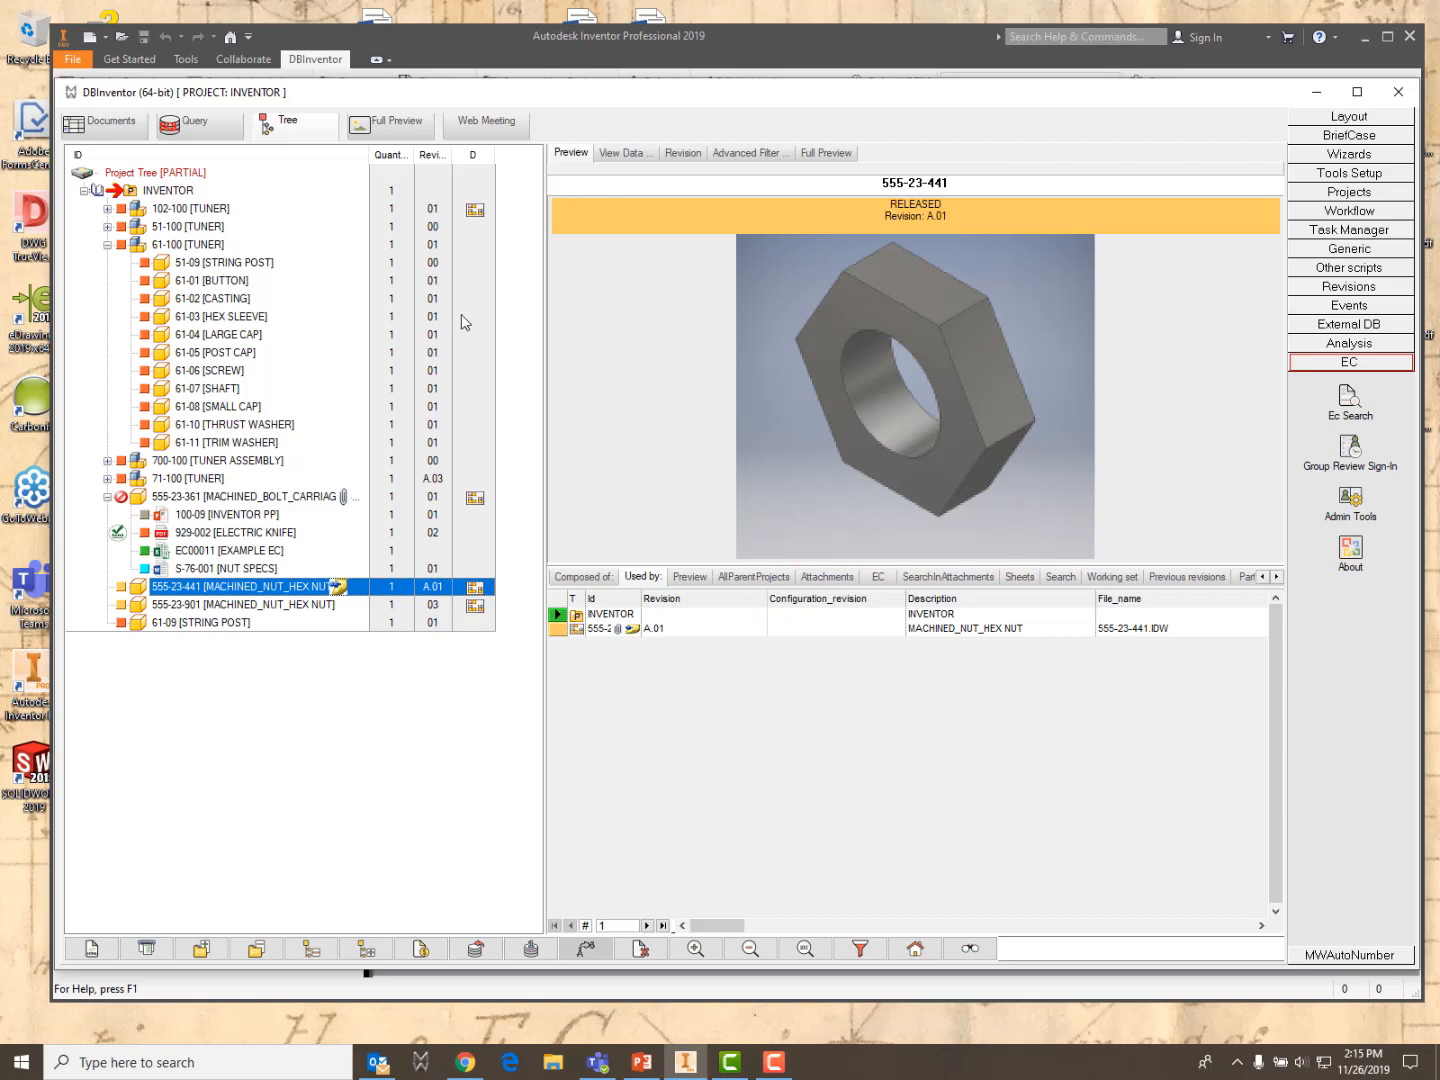
click(187, 554)
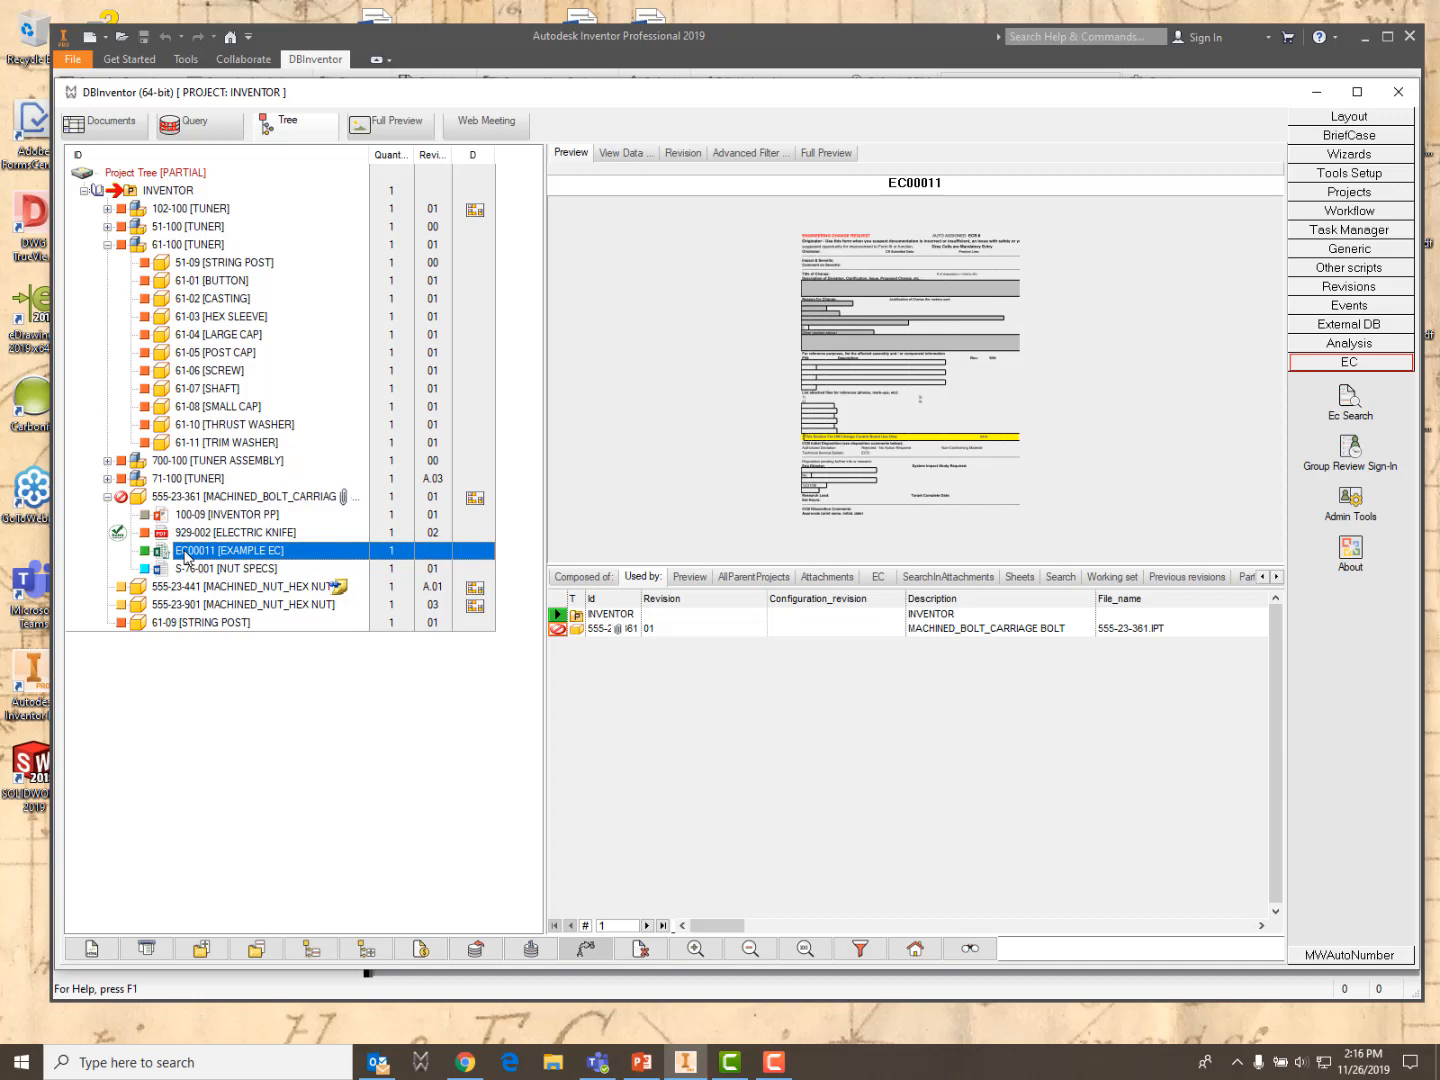
click(203, 516)
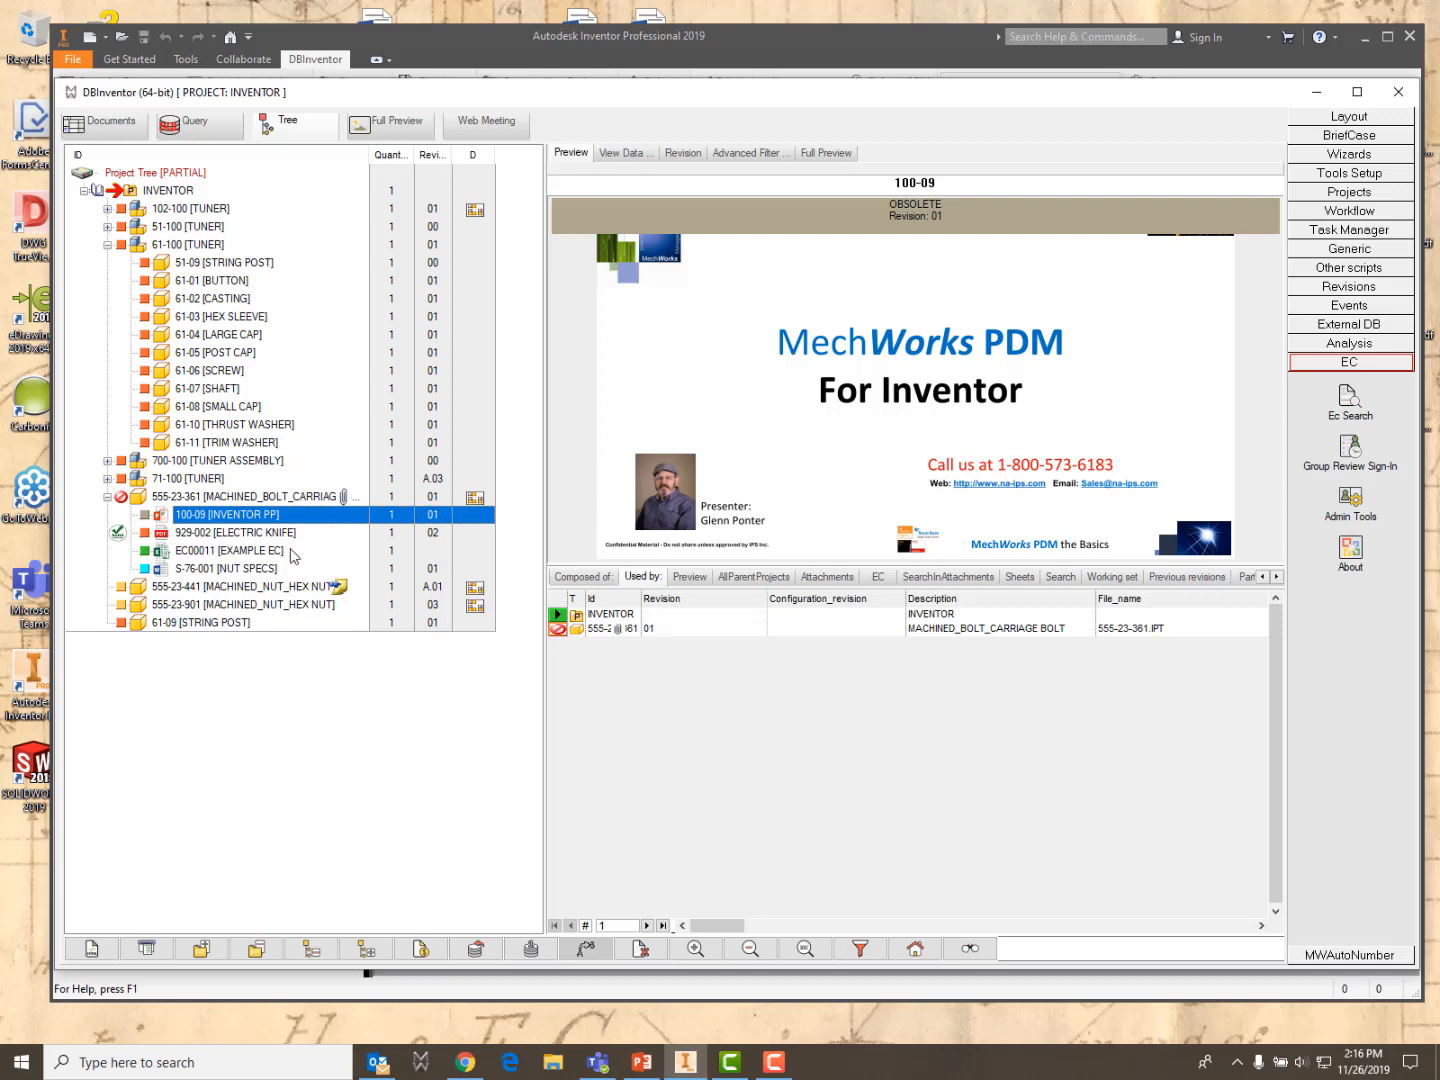
Preview the HEXWASHERSLOTTEDSCREWS .JPG attachment of carriage bolt 555-23-361 and return to the bolt's own preview
click(254, 500)
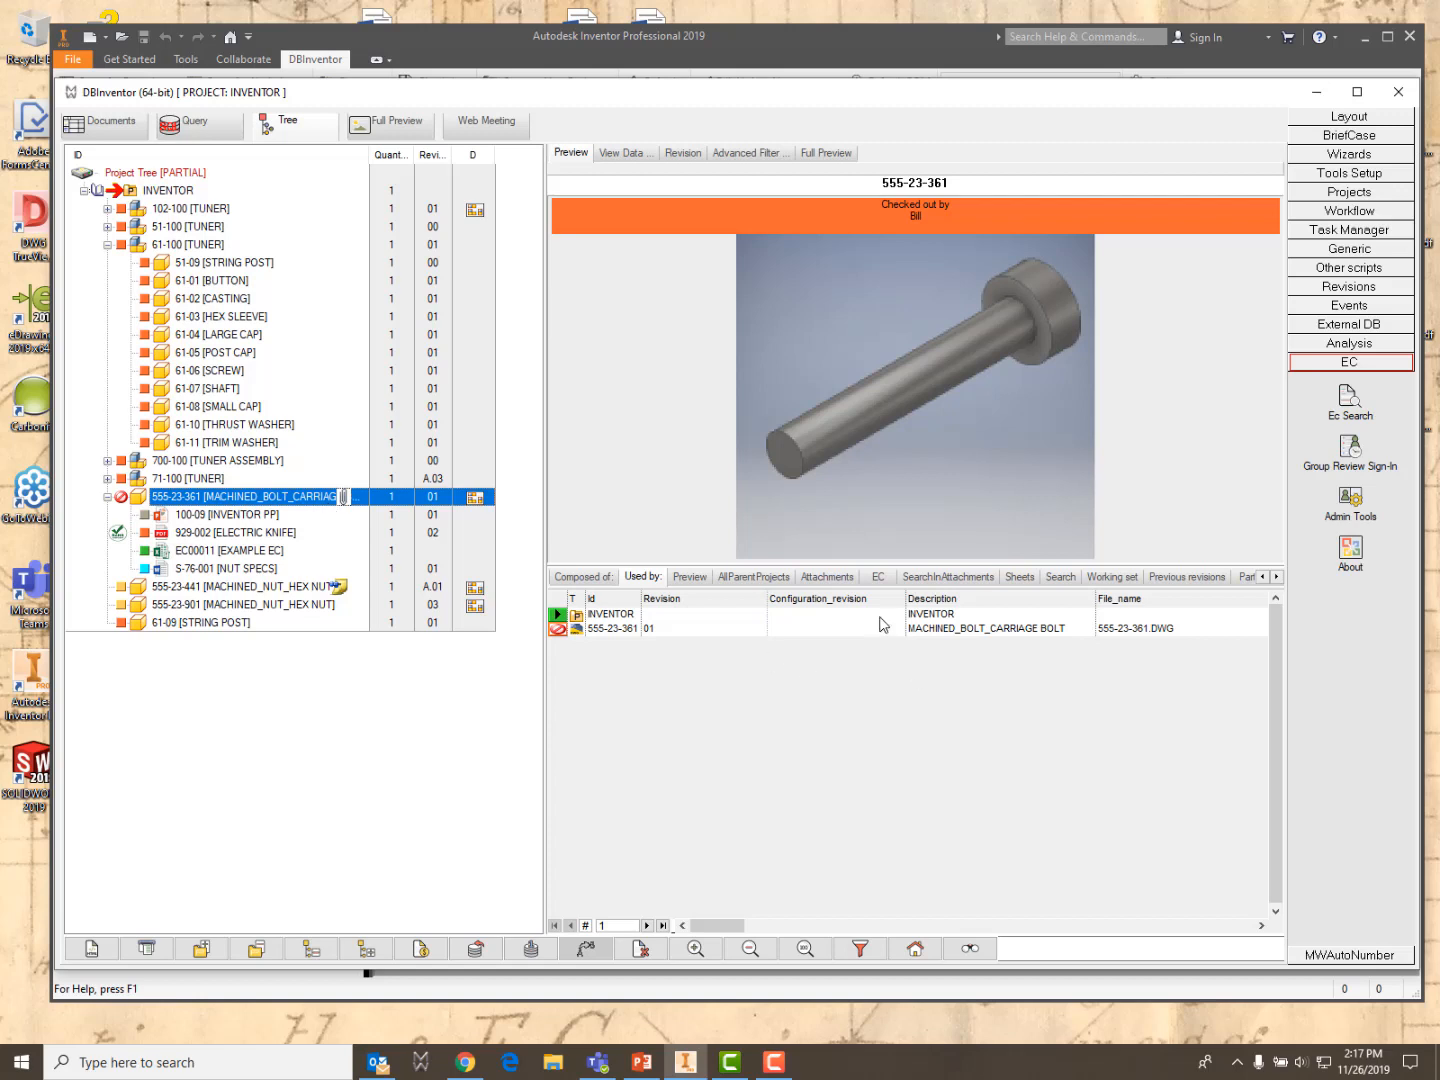
click(841, 579)
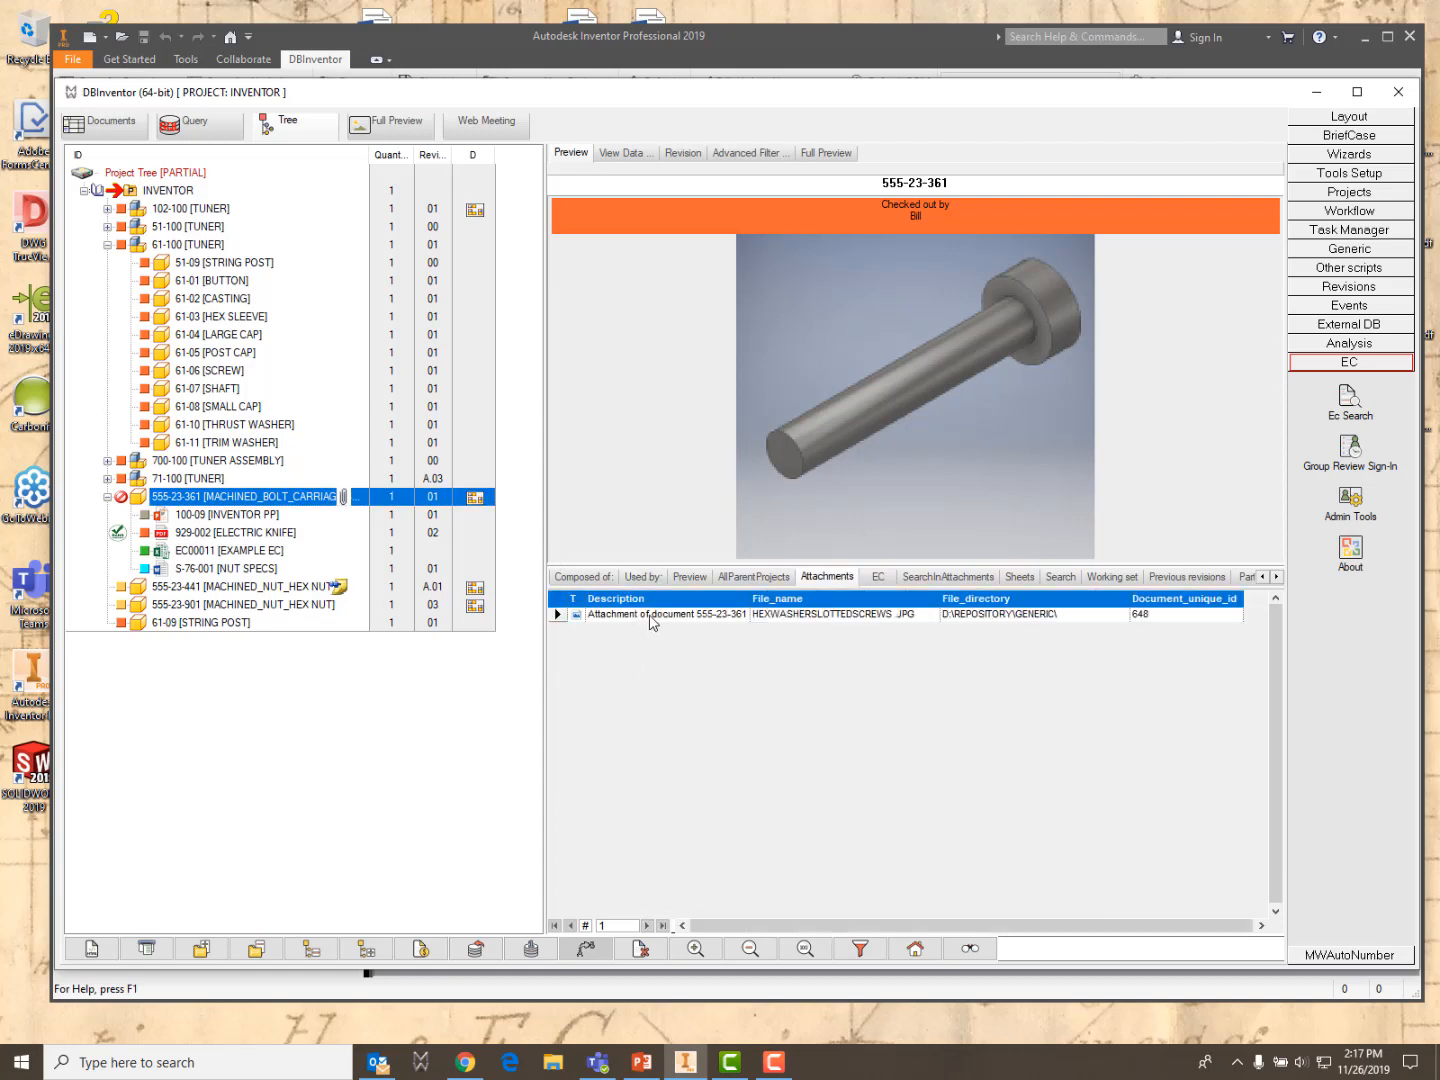
click(651, 617)
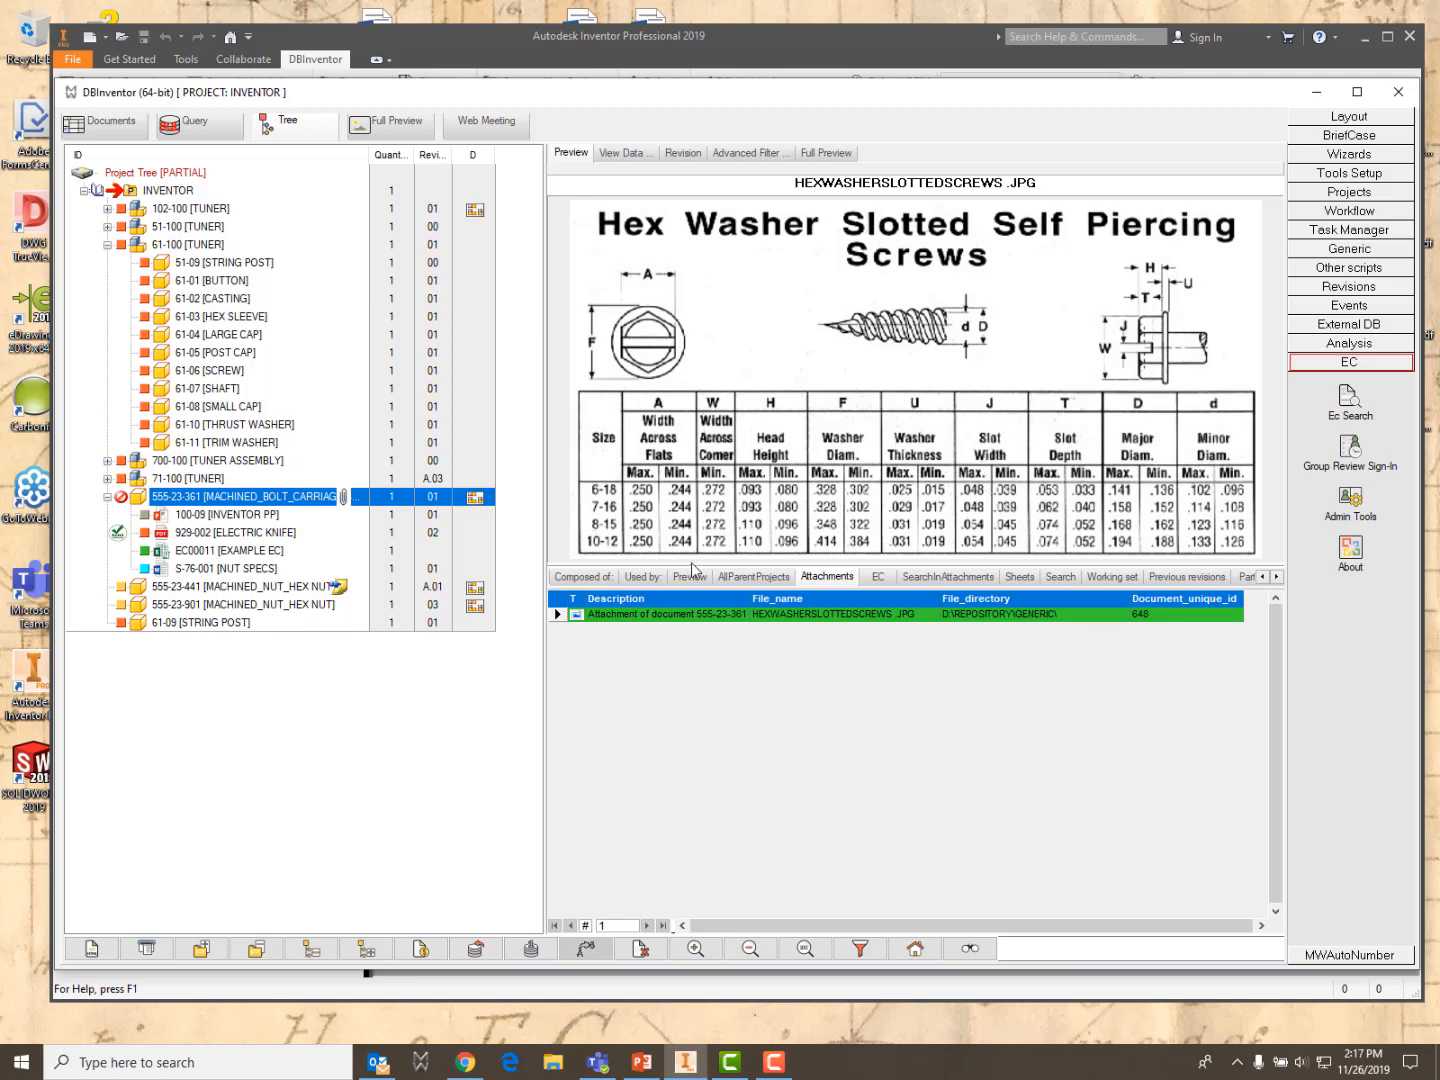
click(200, 499)
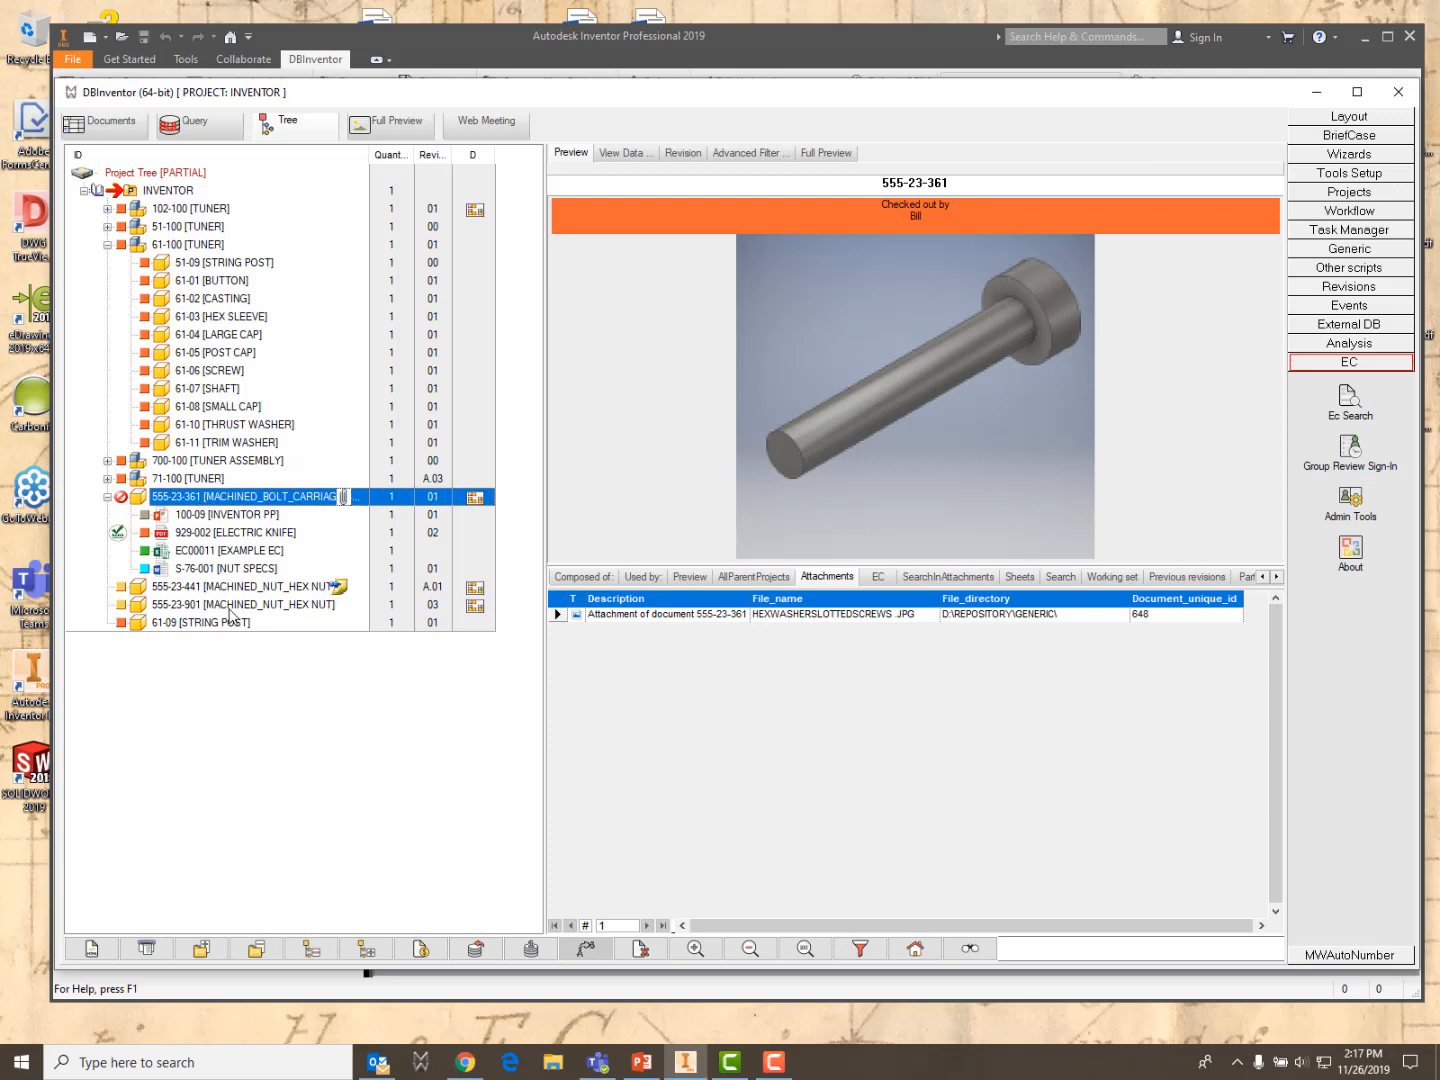
Preview the 01, 02 and 03 revision PDFs attached to the drawing of hex nut 555-23-901
click(473, 608)
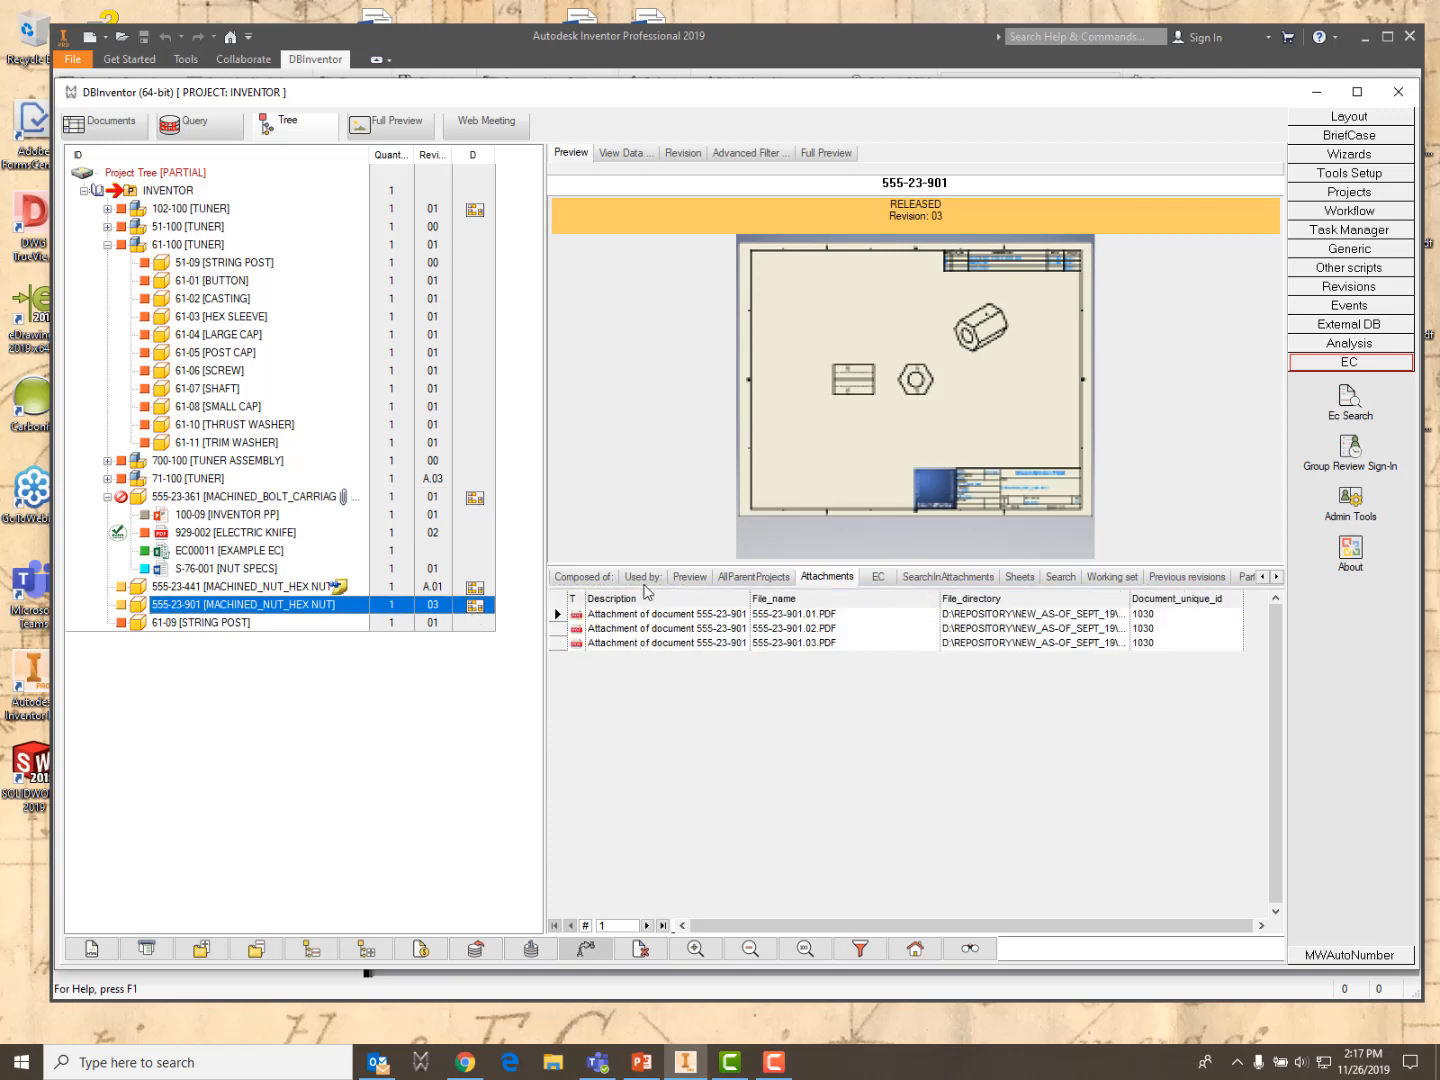
click(659, 617)
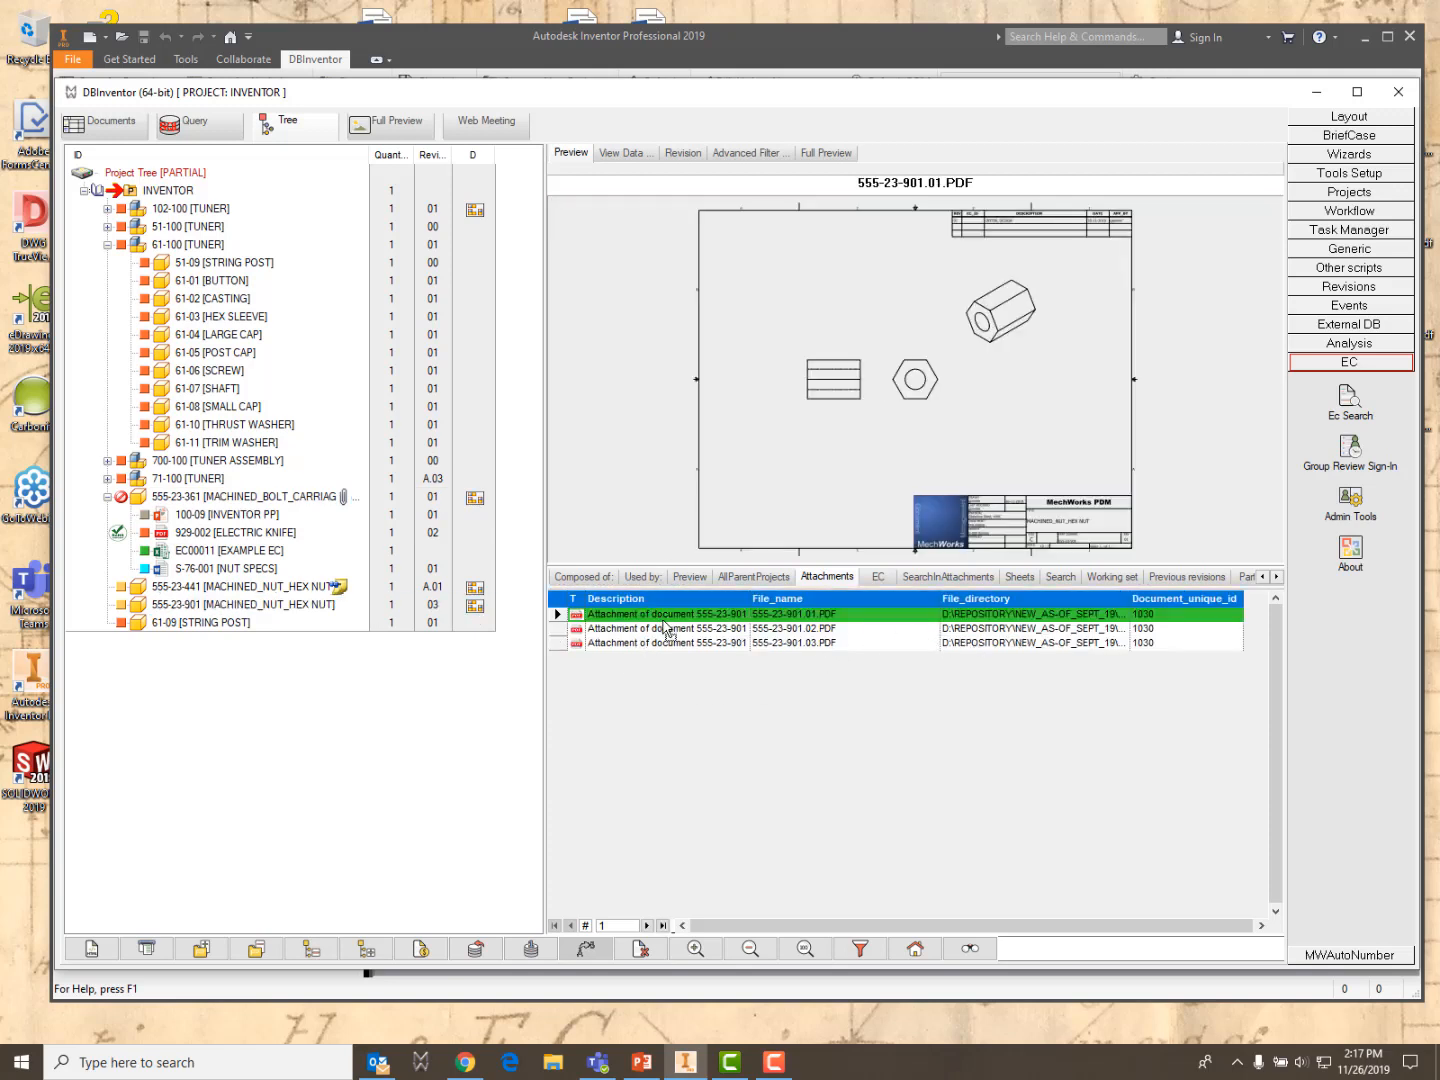
click(667, 629)
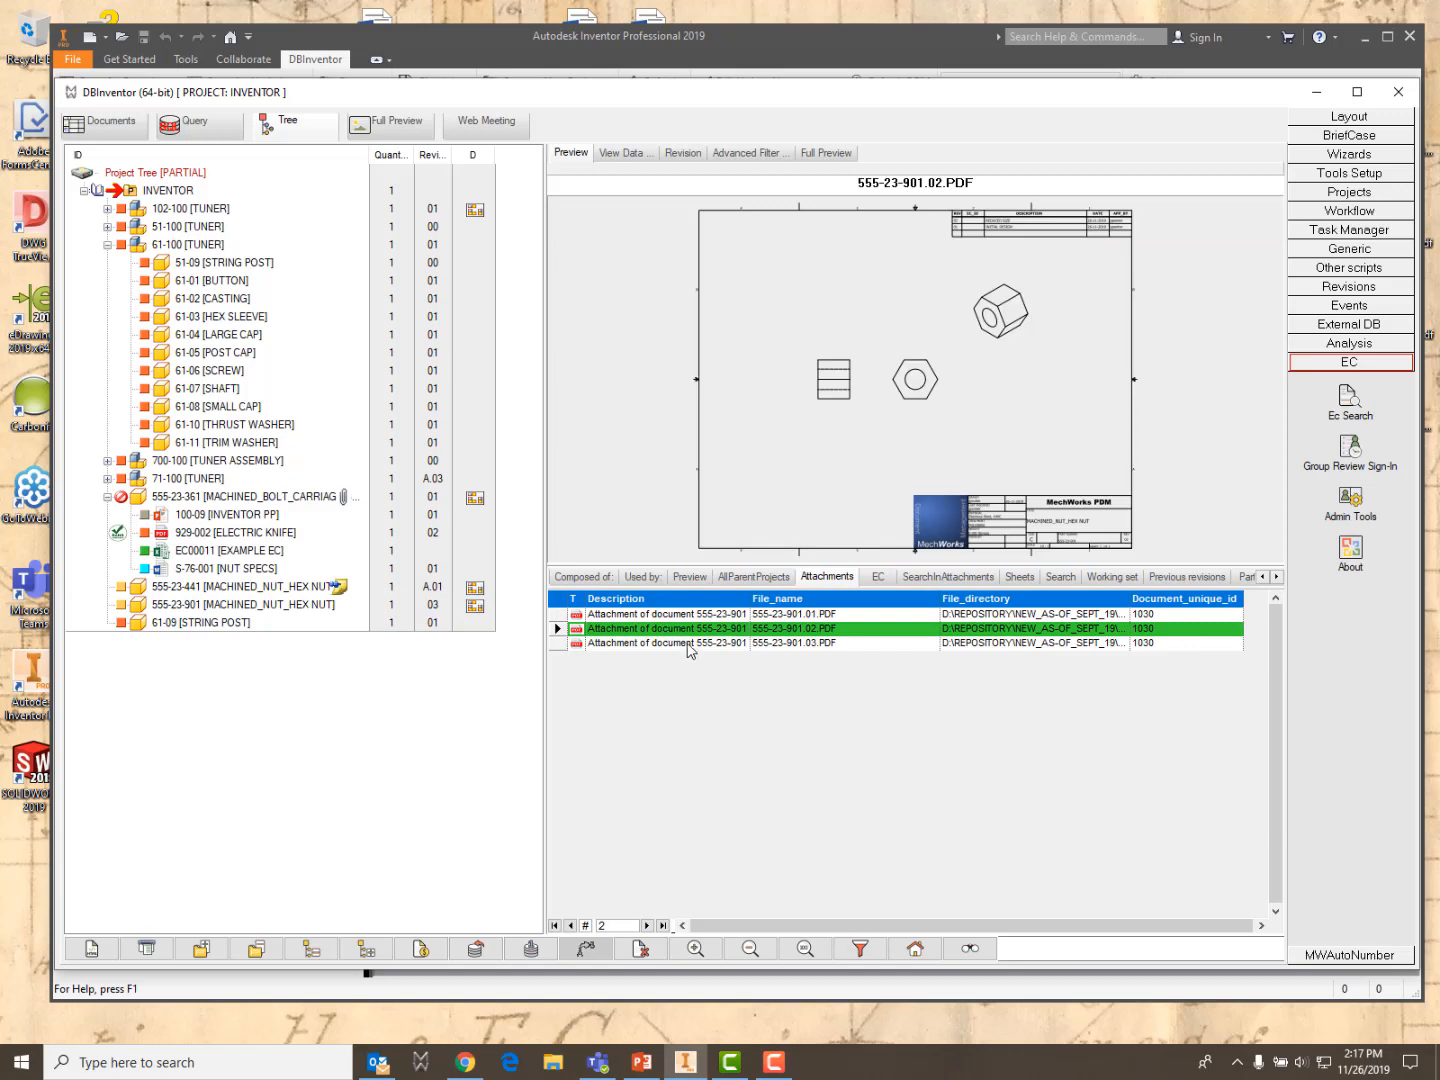
click(688, 644)
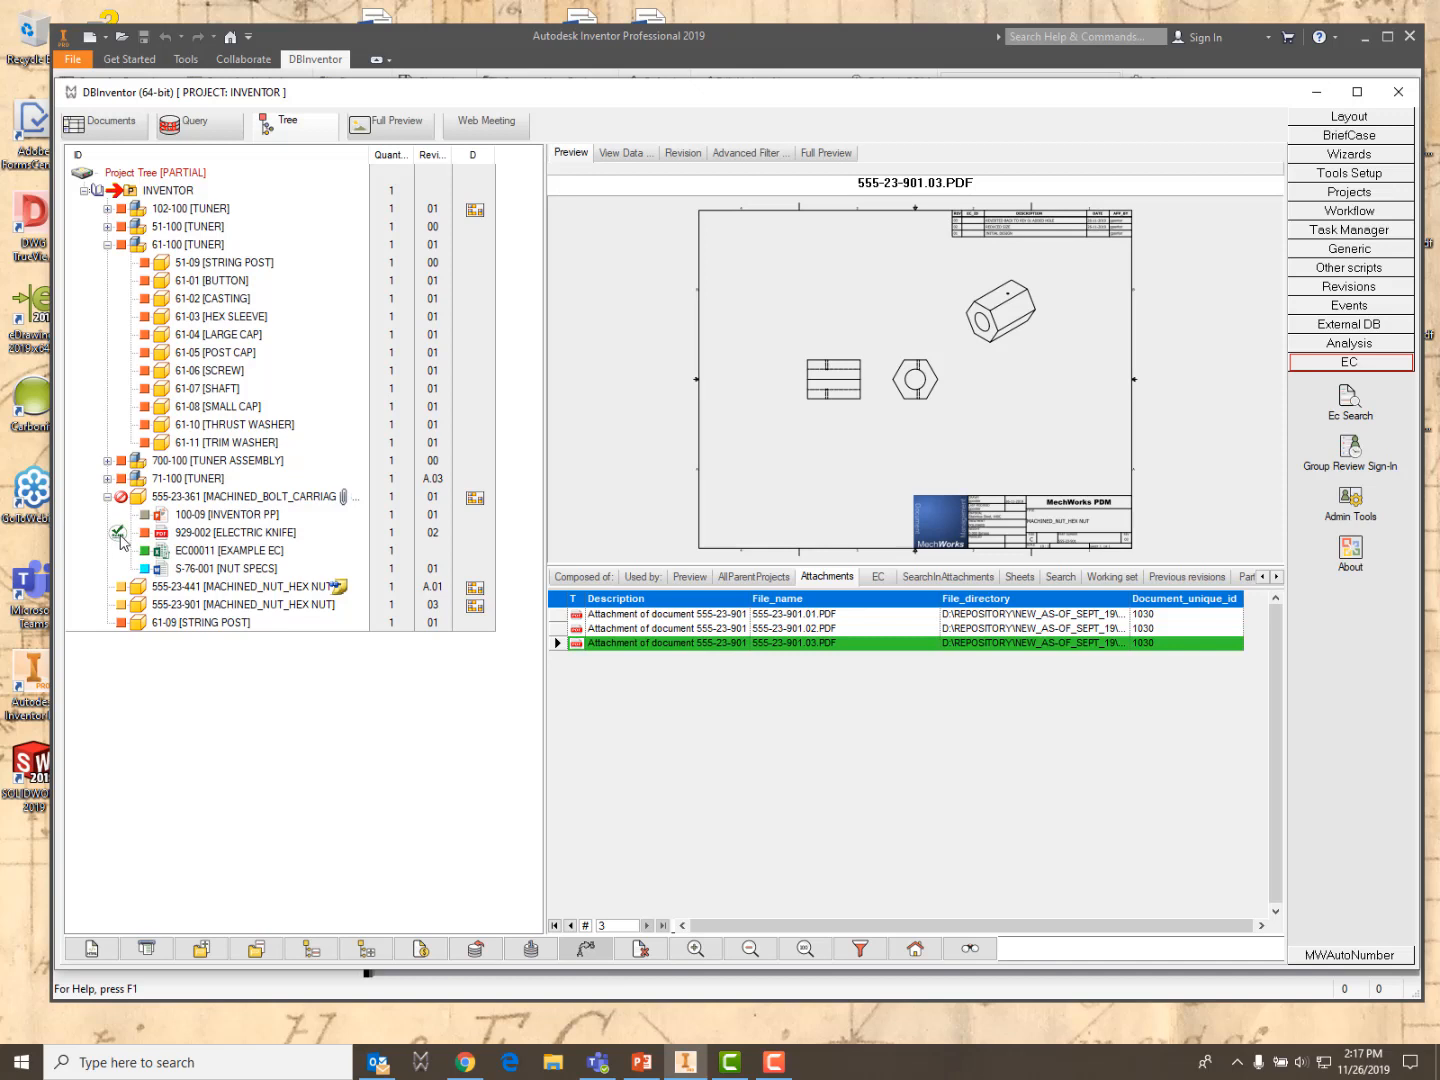
Check electric knife 929-002 for attachments and list the engineering changes related to hex nut 555-23-441
click(177, 535)
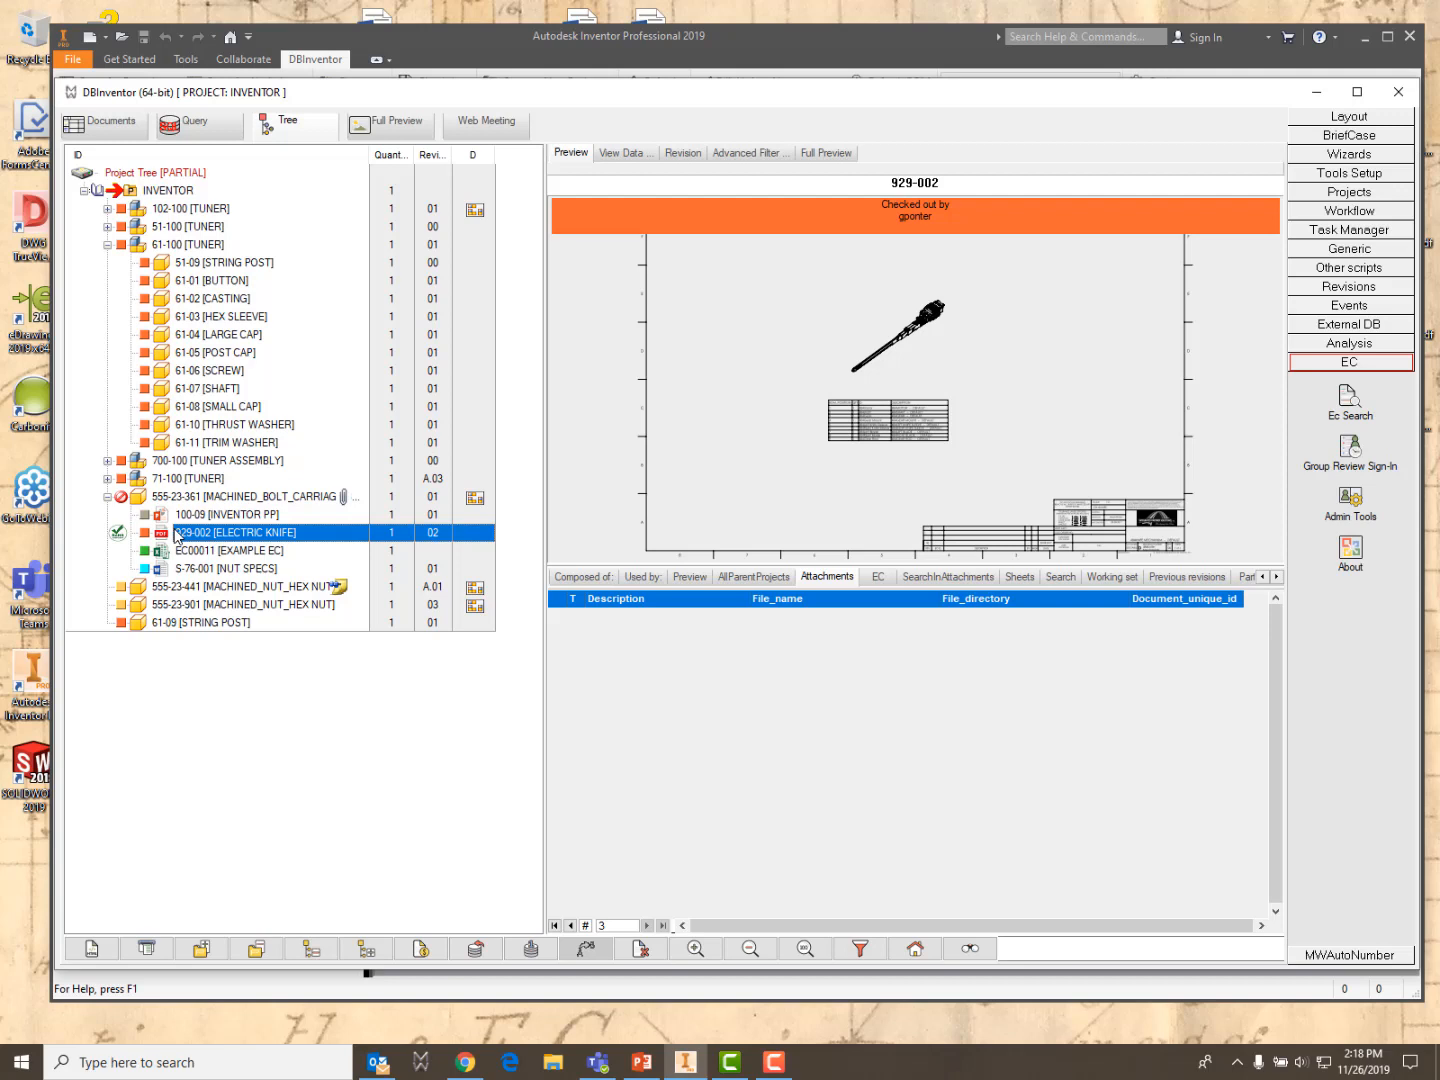
click(230, 589)
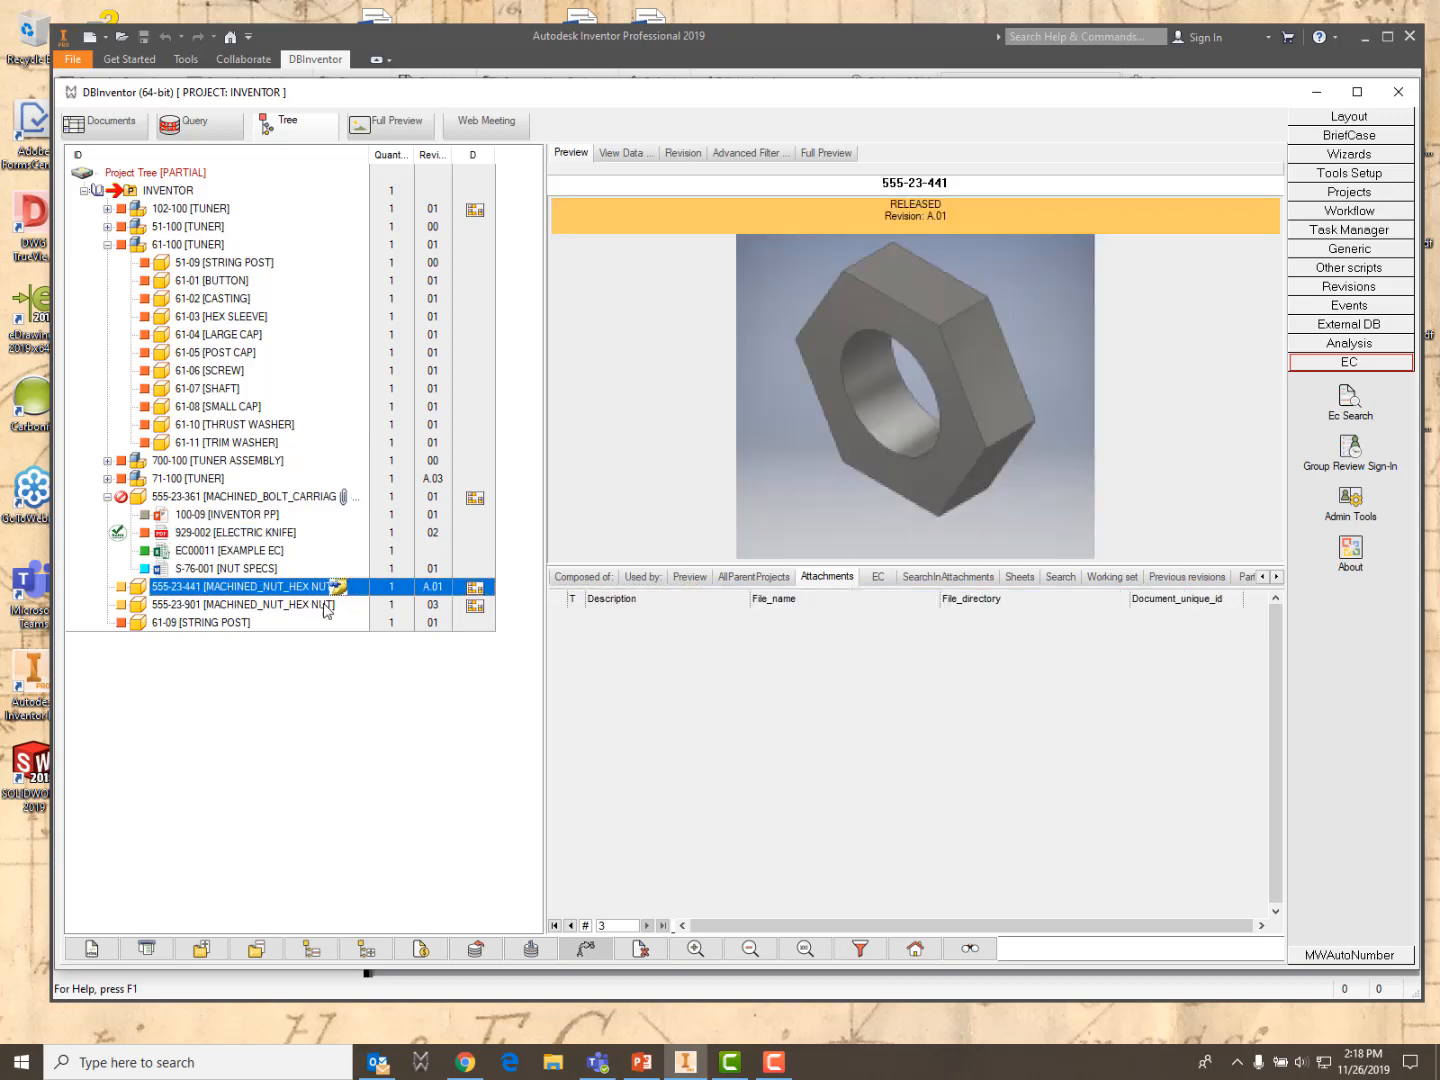
click(882, 581)
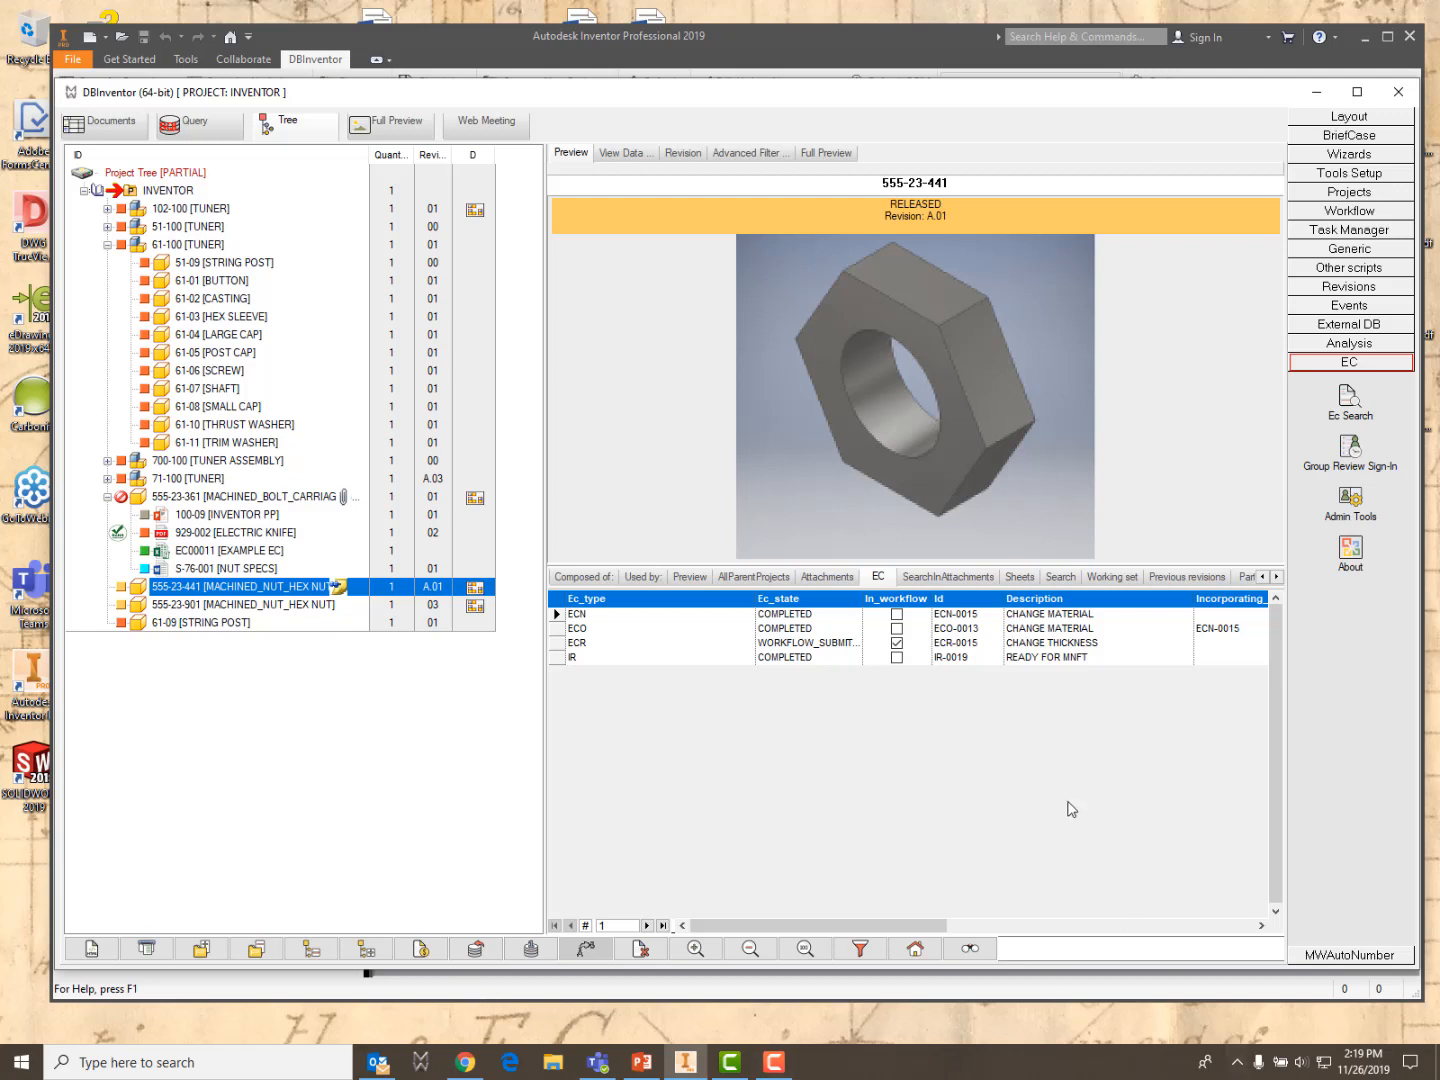
Rerun the recent search for 71 HEX across the whole database
click(1053, 955)
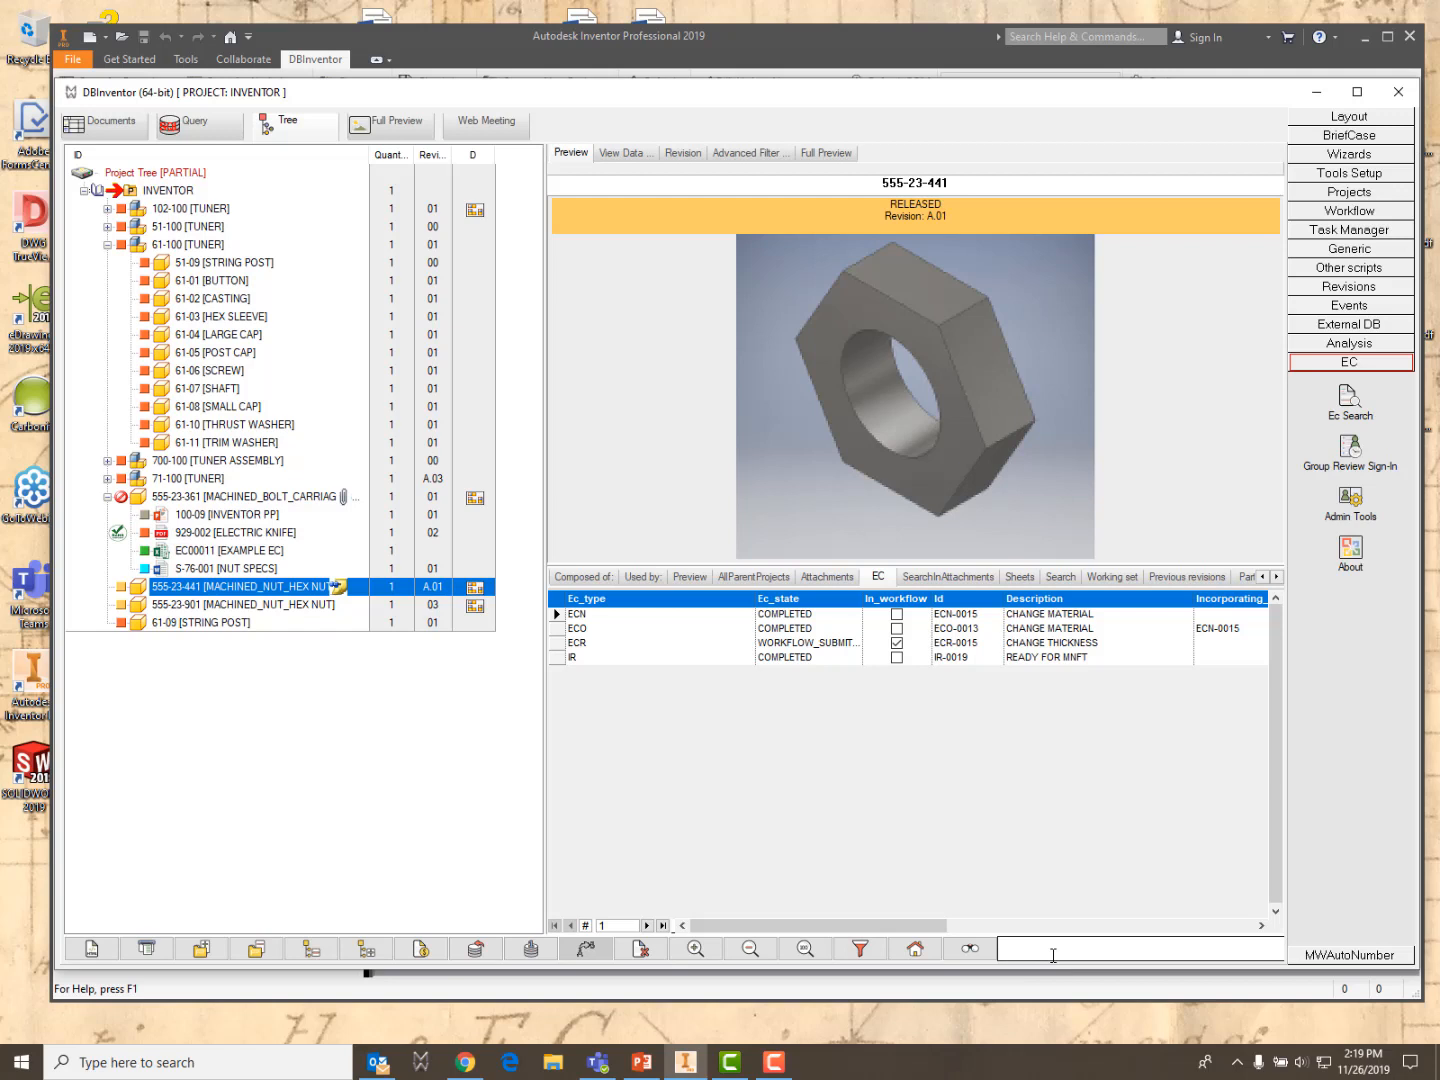
click(968, 949)
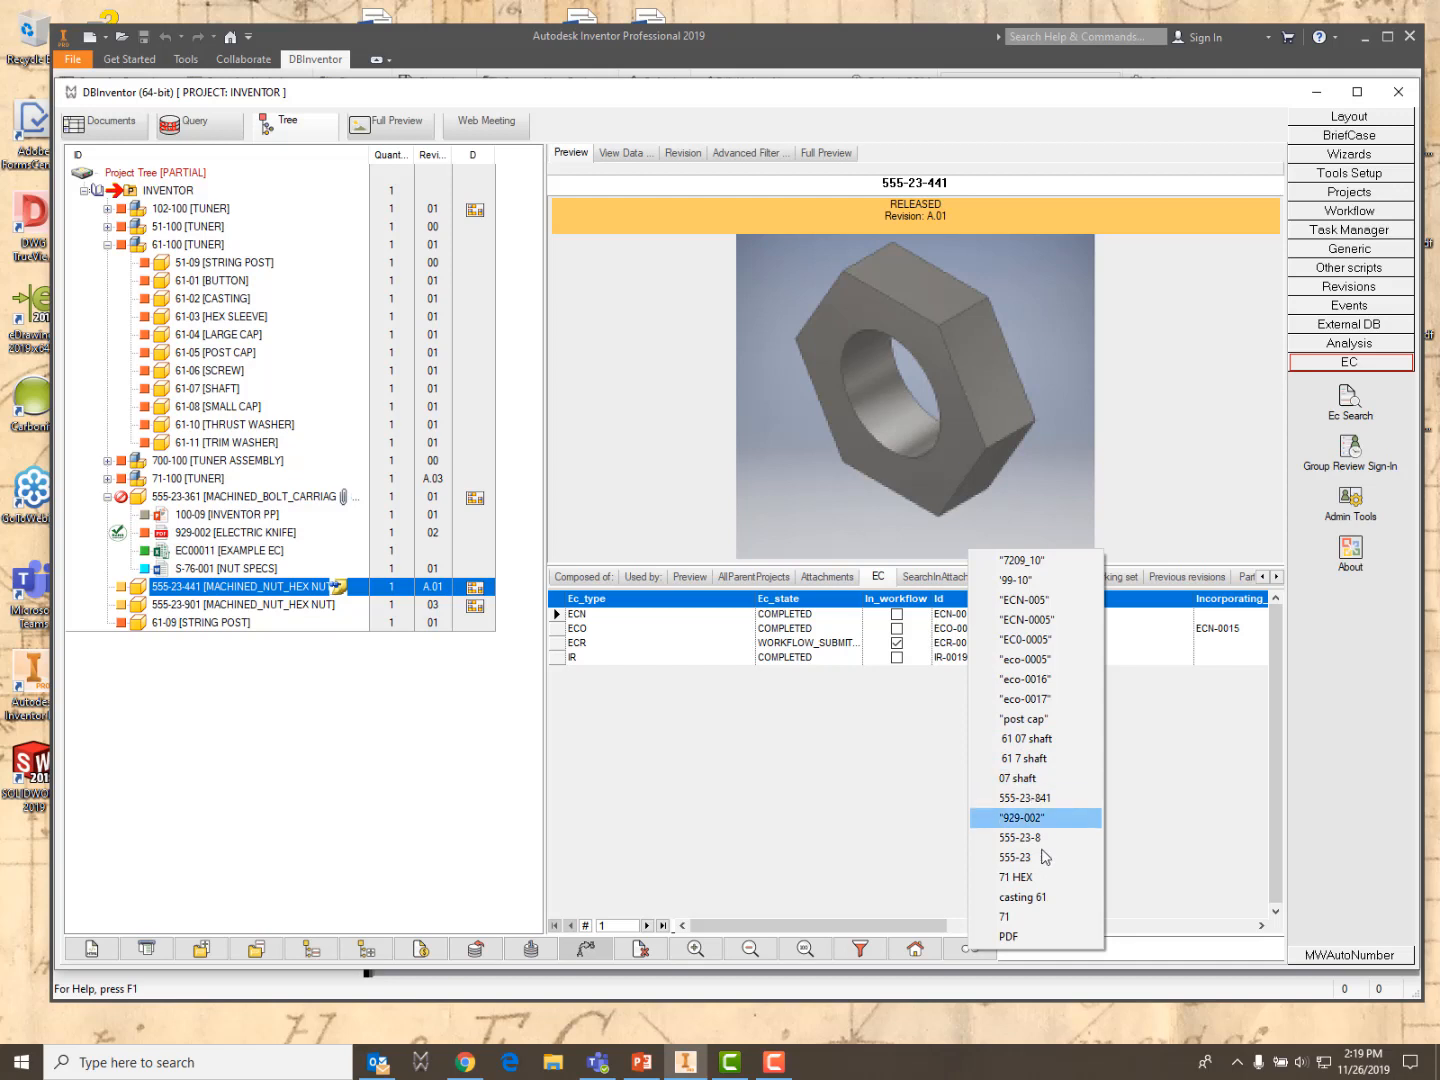
click(1015, 878)
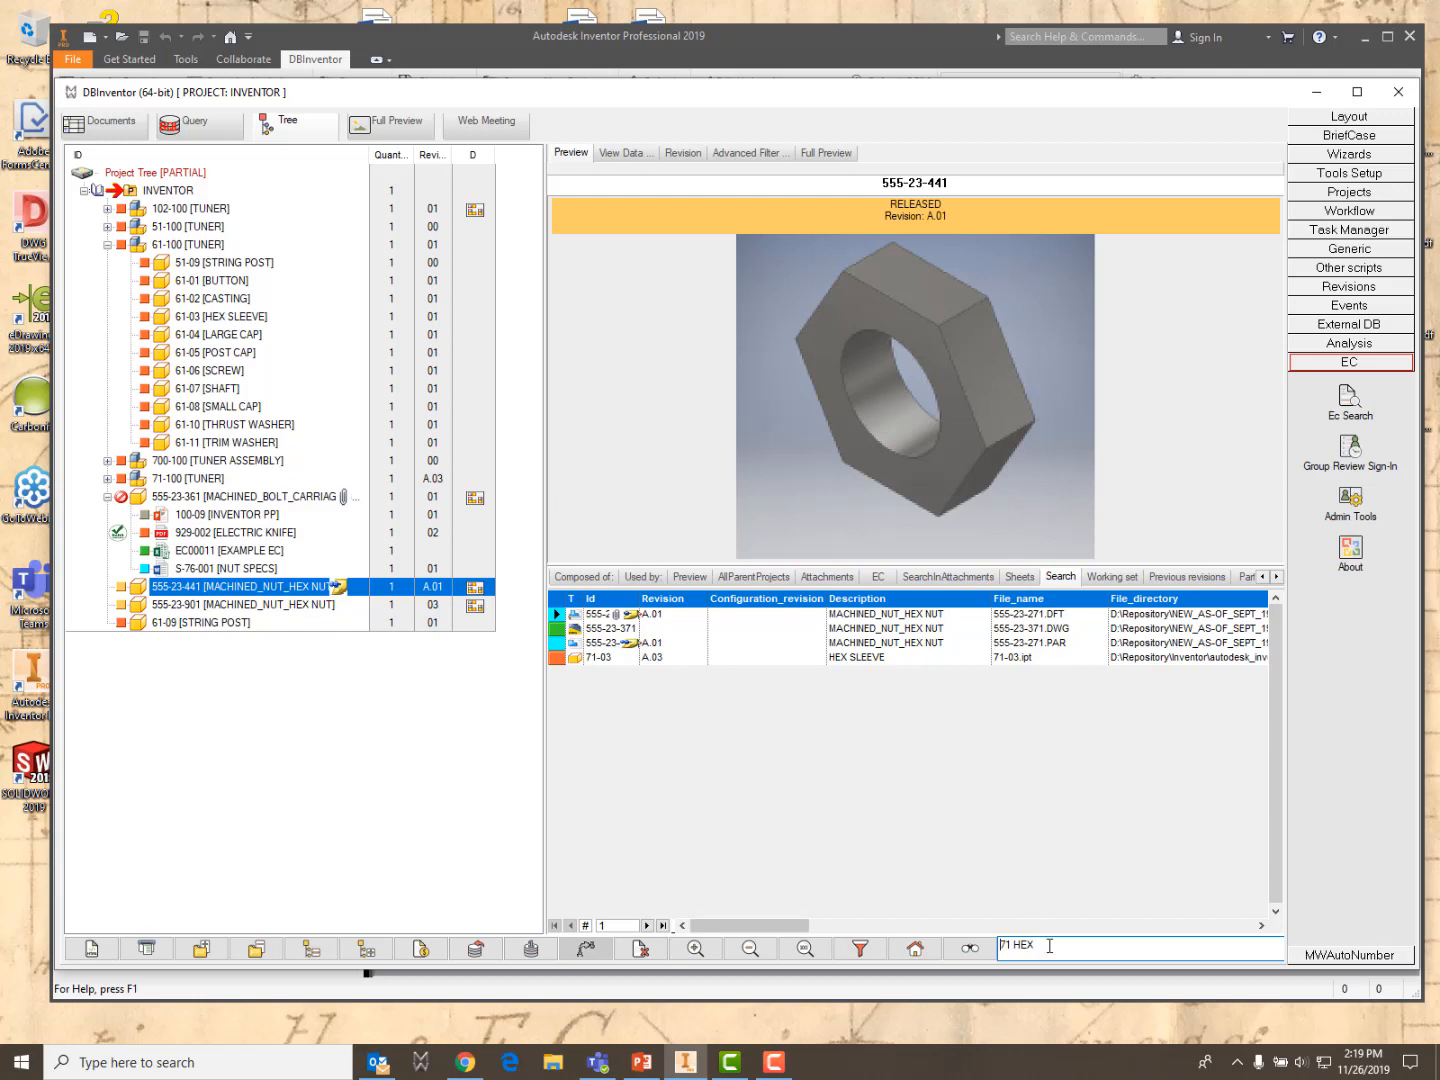
Replace the search text with 07 SHAFT and search the whole database
drag(1046, 947, 1000, 948)
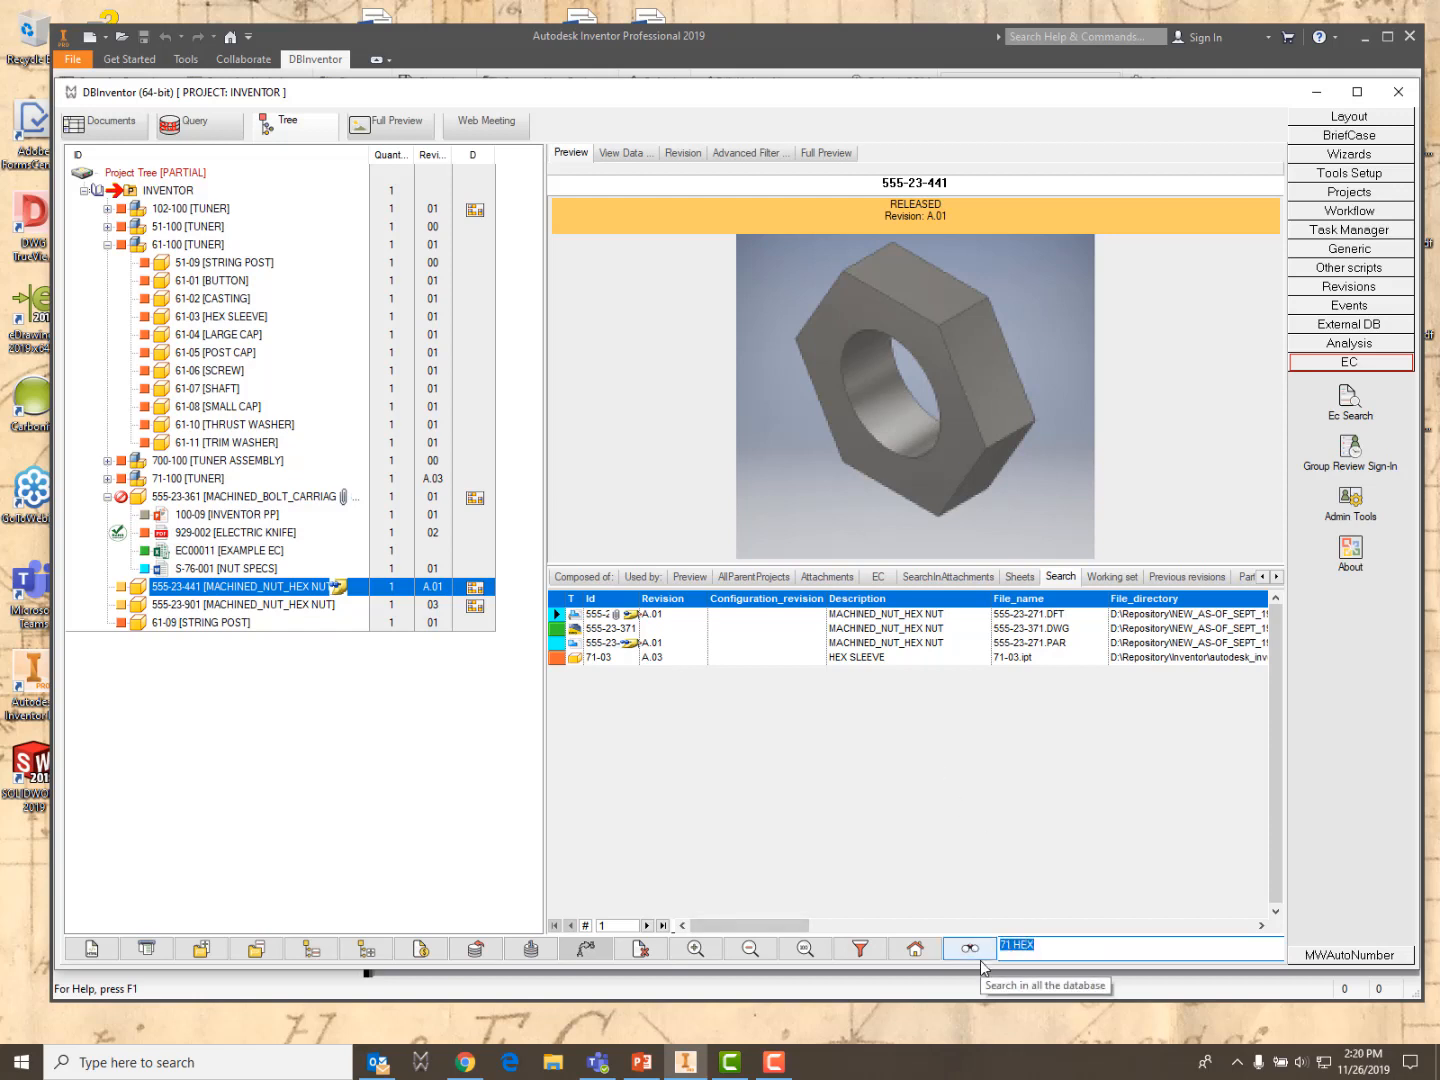
key(Delete)
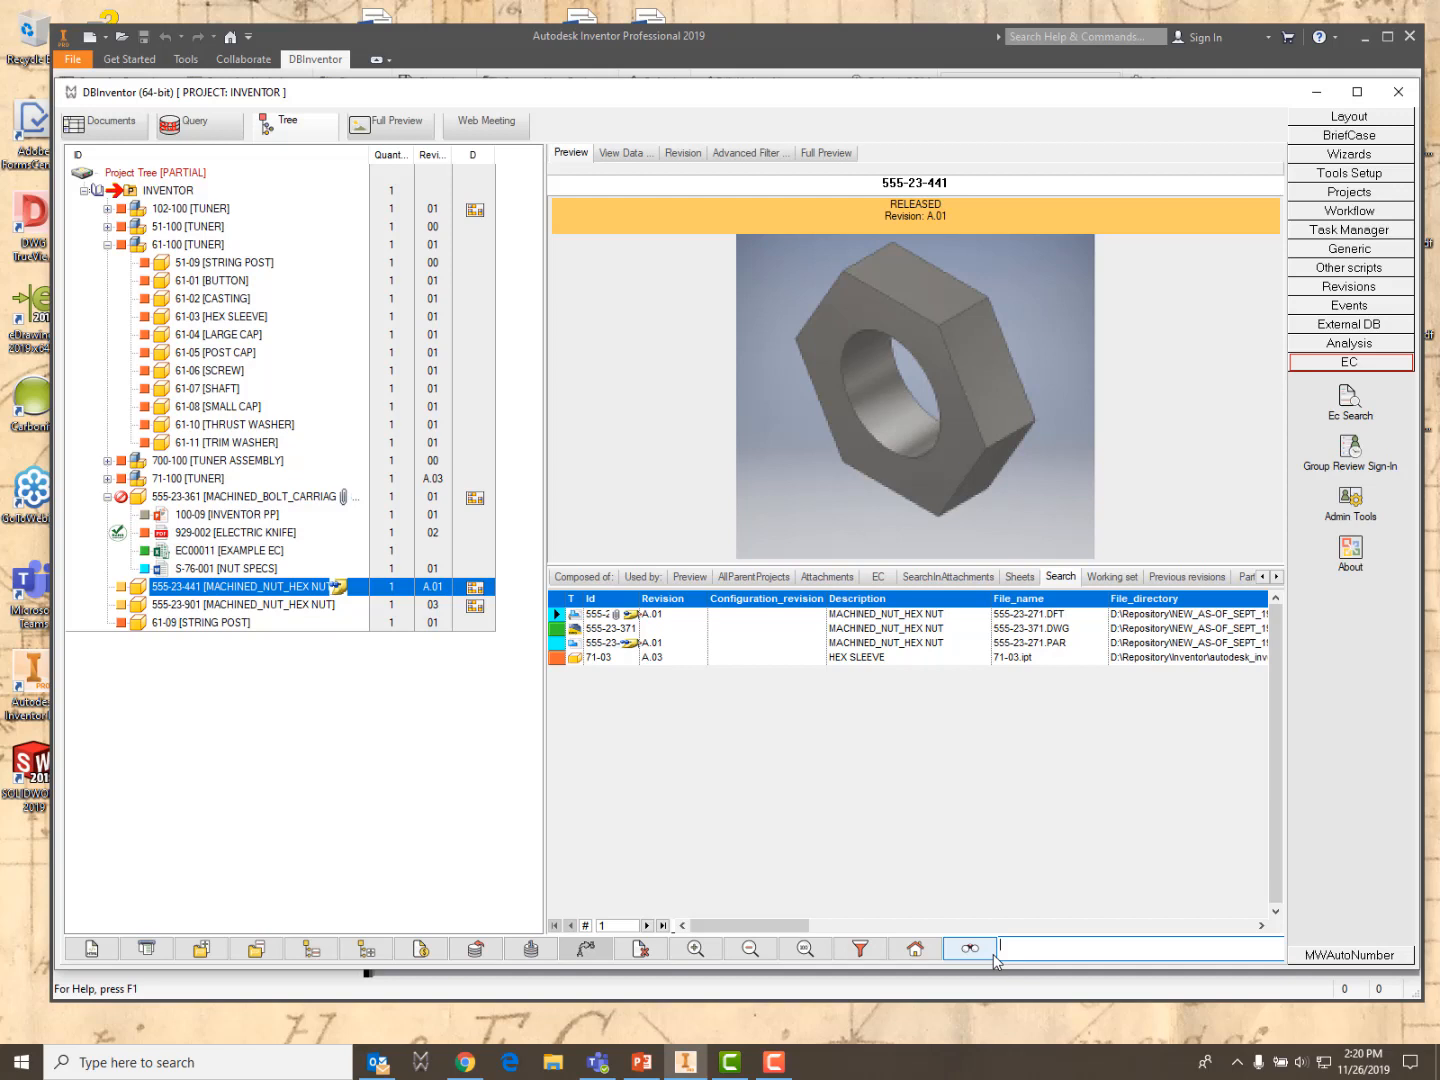
text(07 SHAFT)
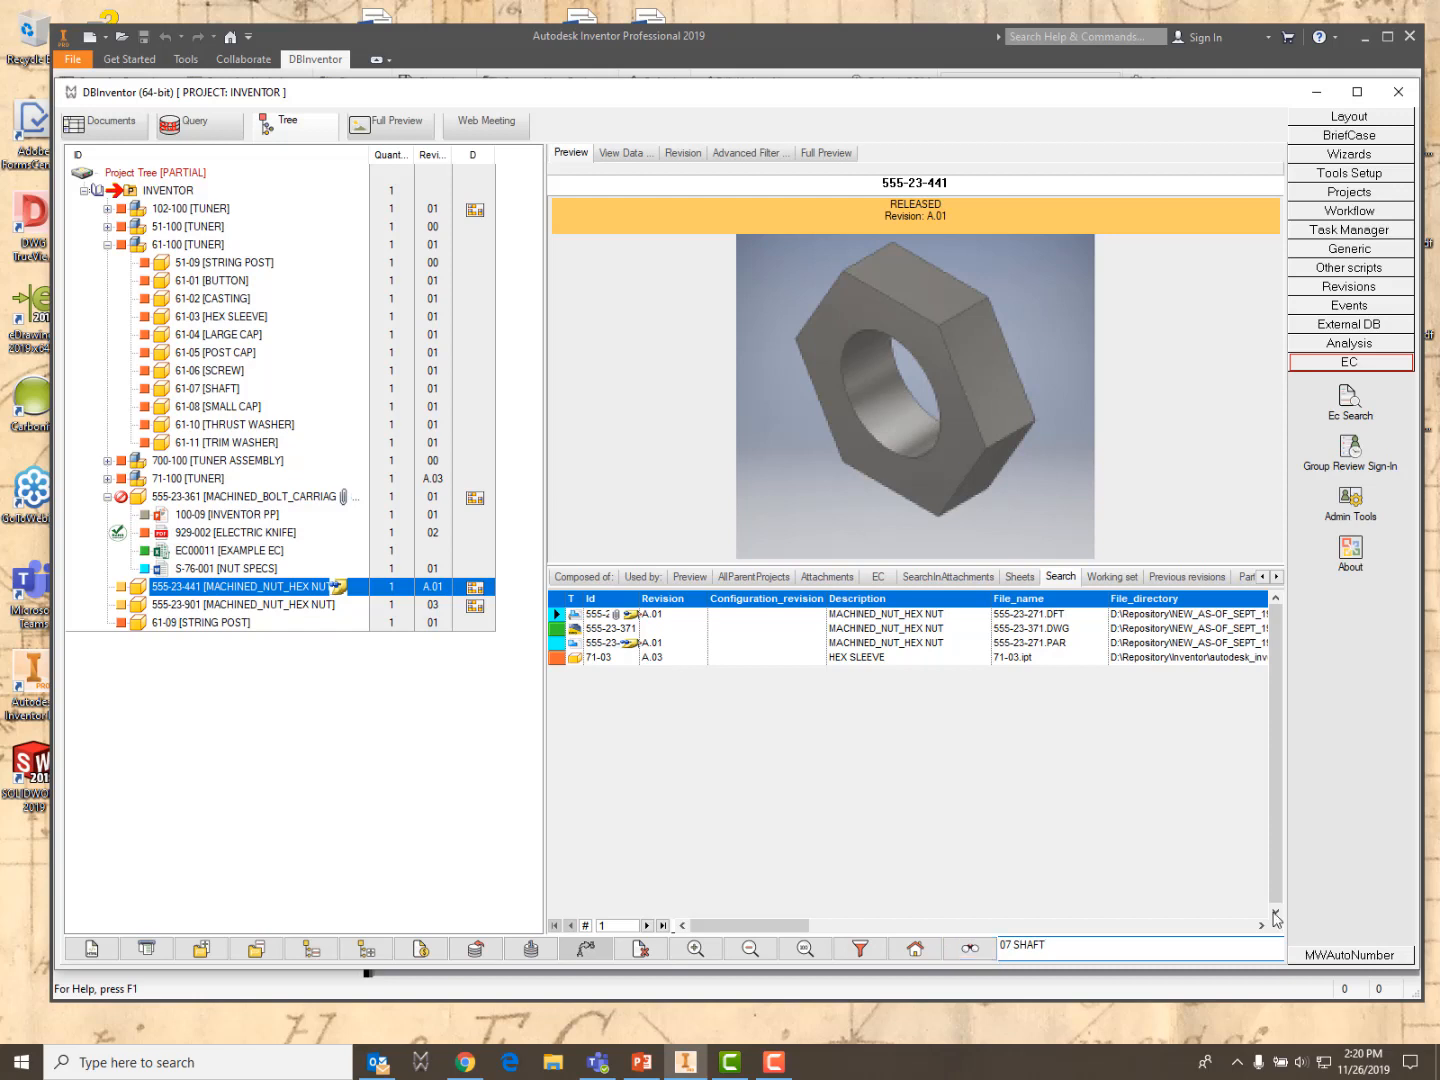
click(970, 949)
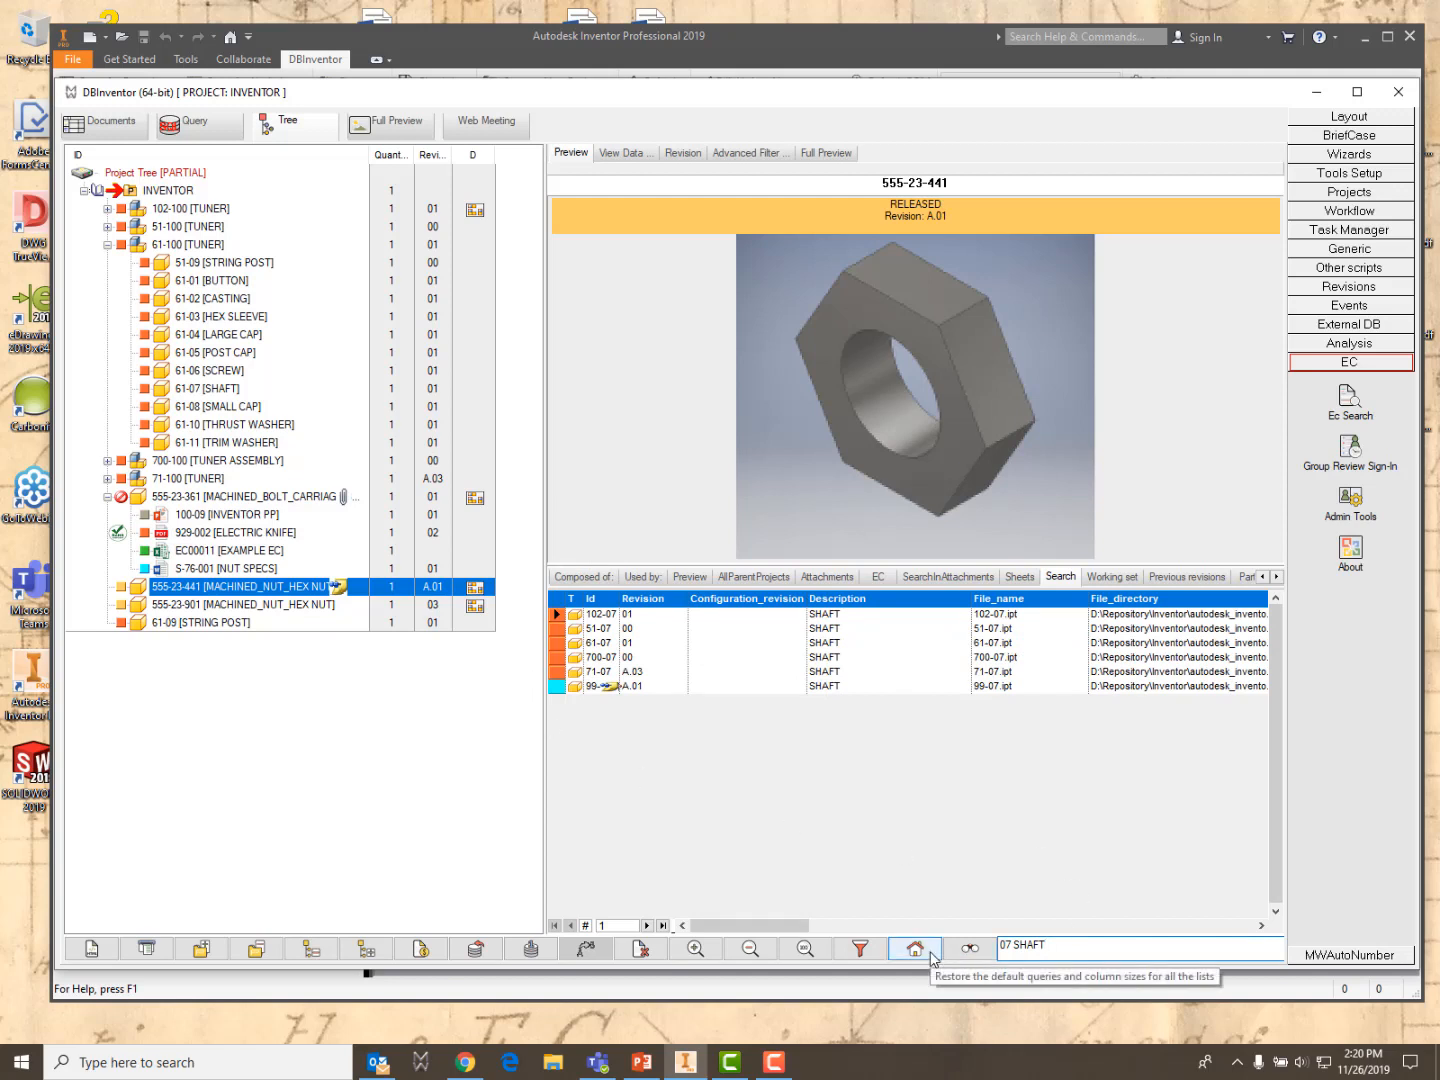
Narrow the database search to 61 07 SHAFT
click(1003, 946)
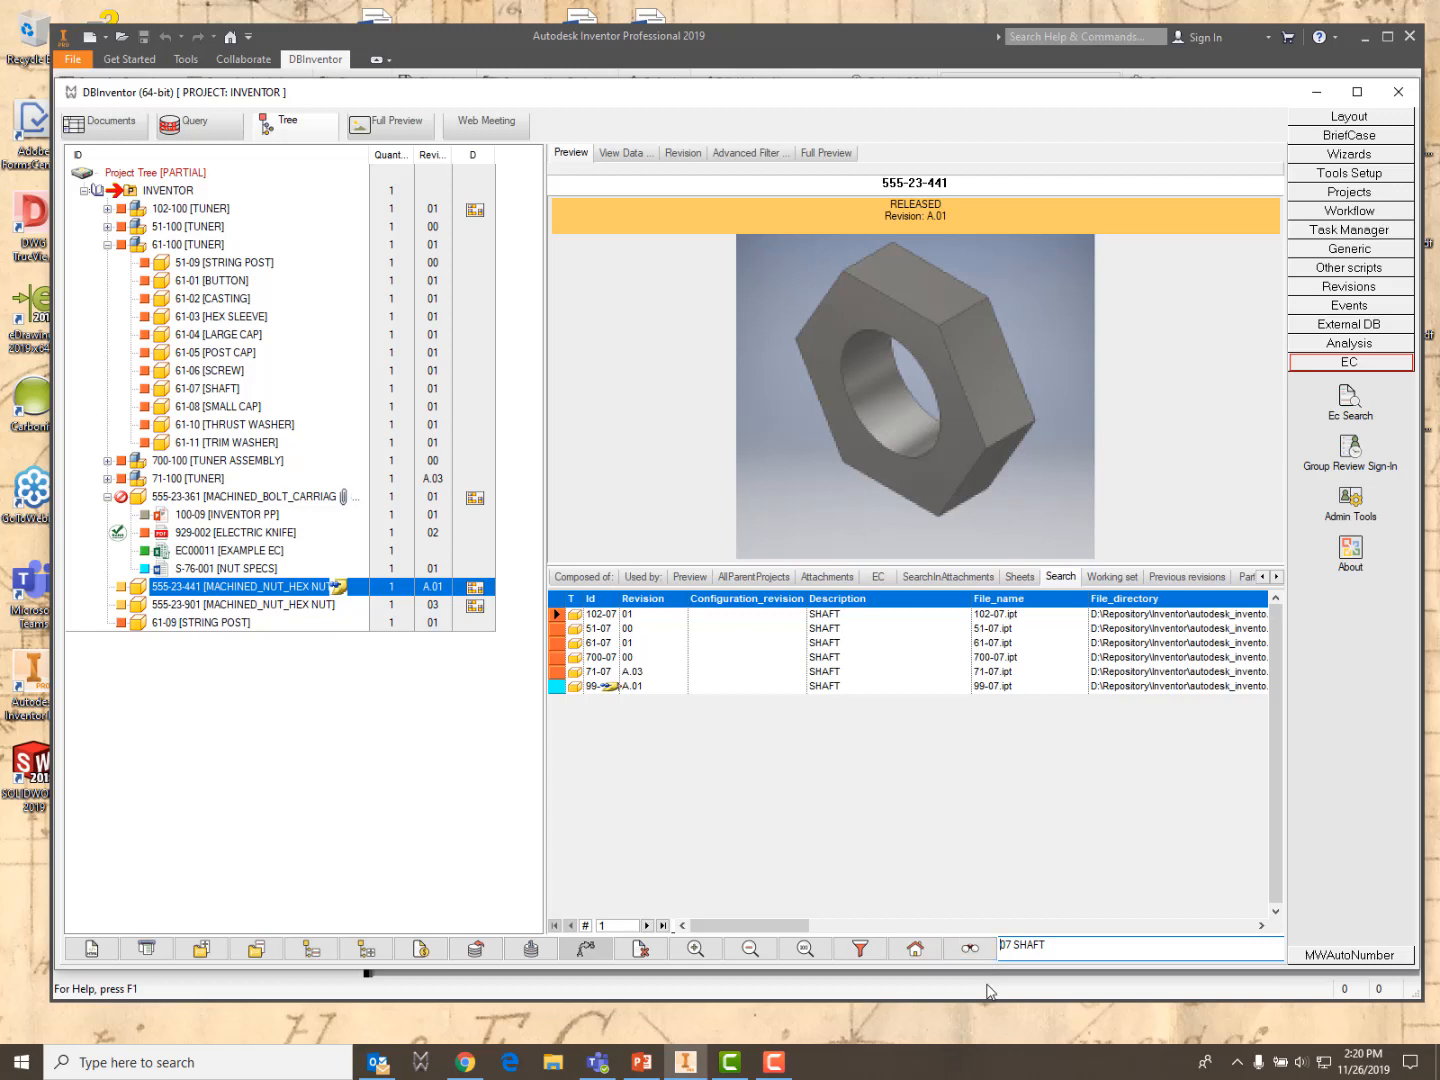
text(61)
click(968, 950)
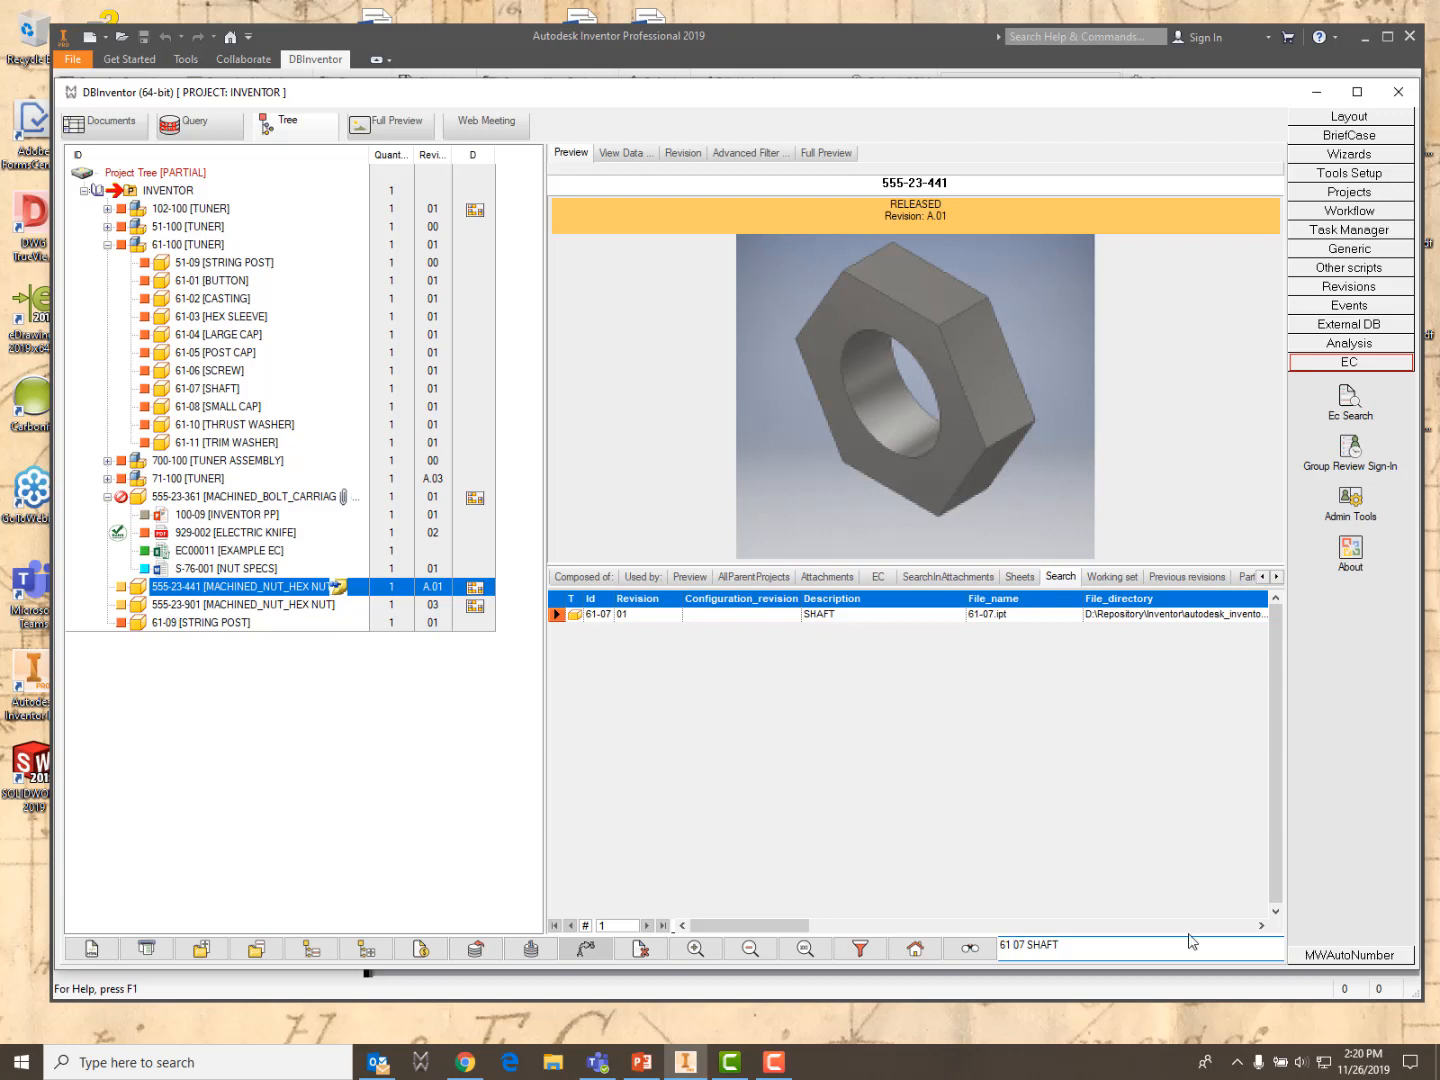
Search the database for the exact document ID "S-76-001" in quotation marks
key(ctrl+a)
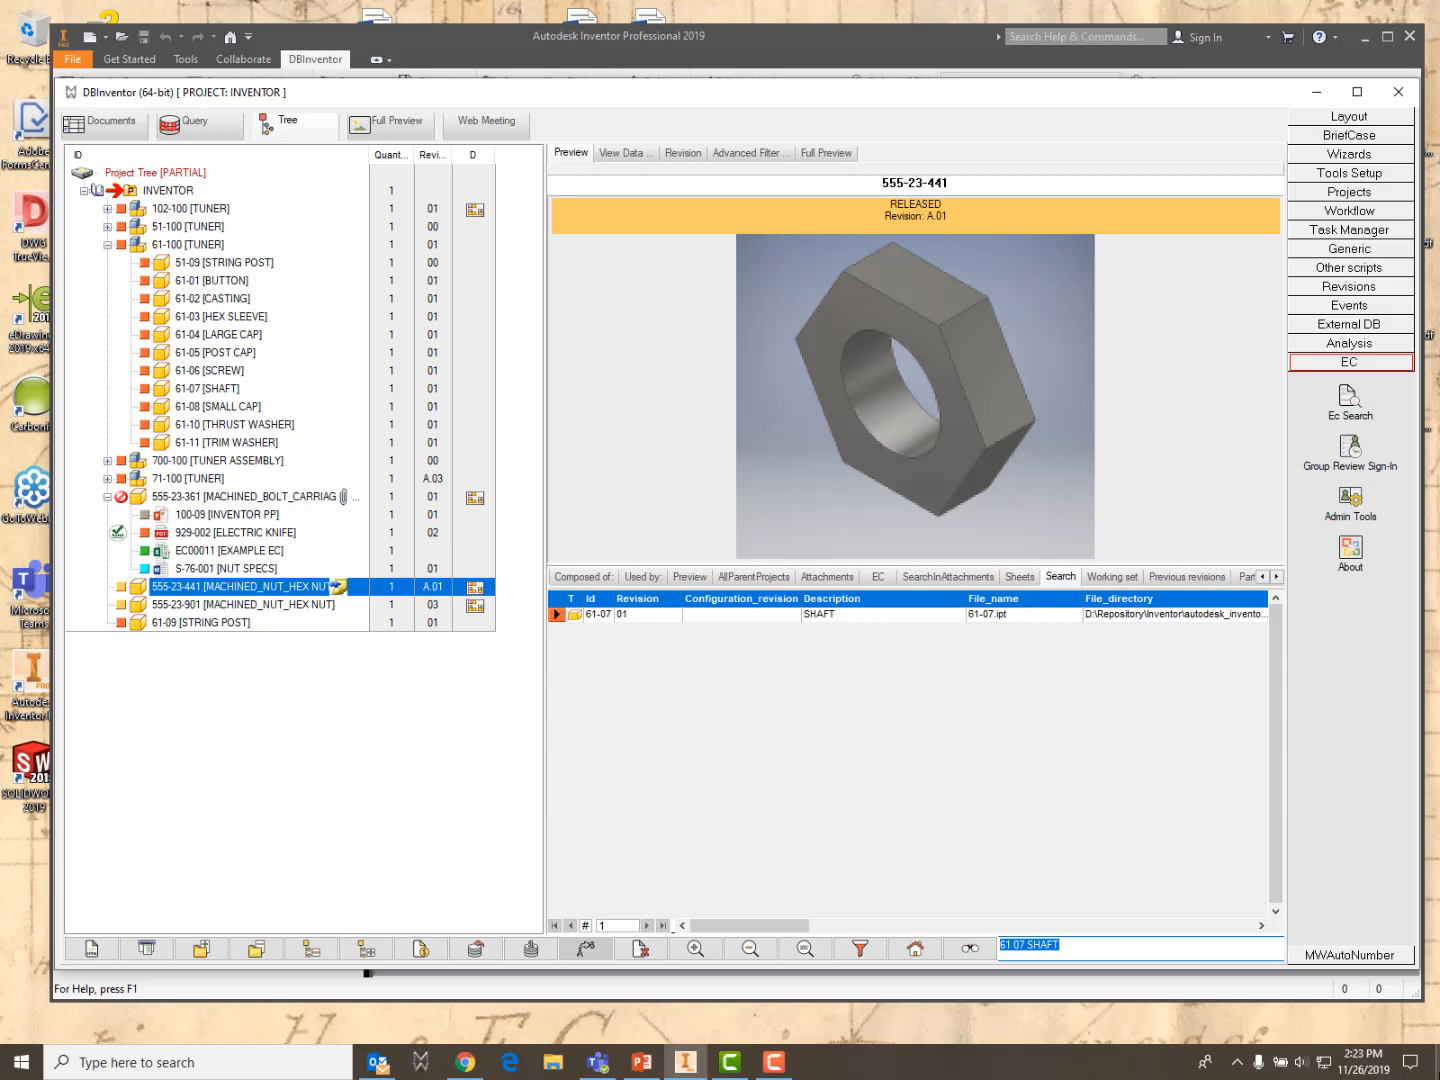
text(")
text(")
key(Return)
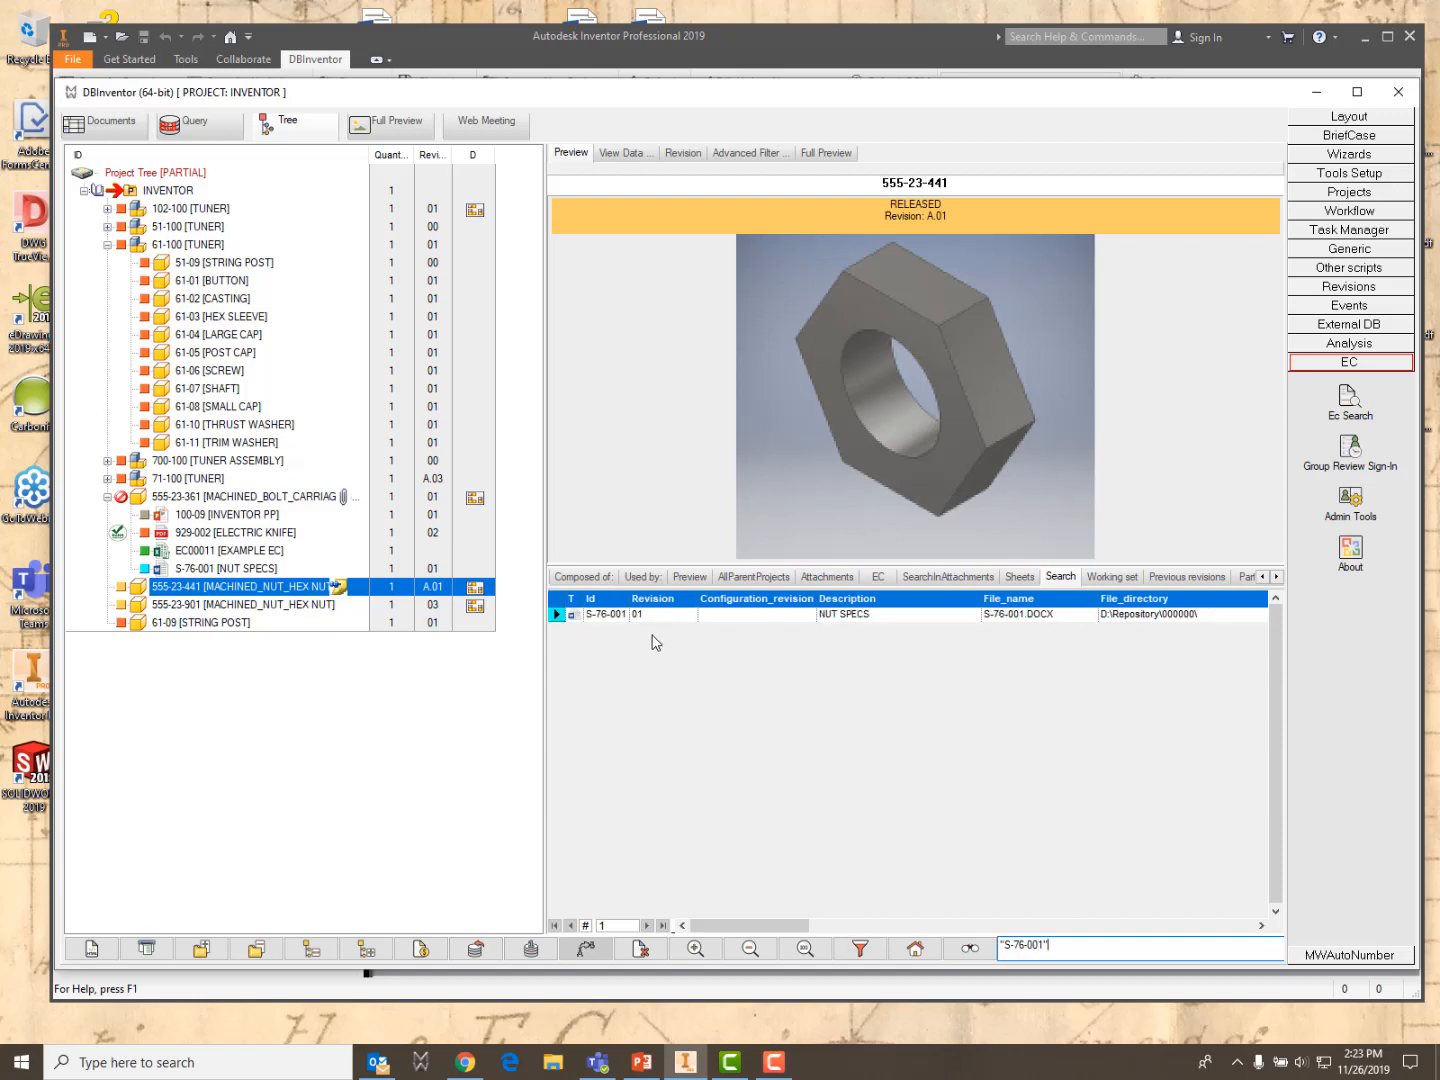
Clear the database search text and open the advanced filter for building a query
key(BackSpace)
key(BackSpace)
key(BackSpace)
key(BackSpace)
key(BackSpace)
key(BackSpace)
key(BackSpace)
key(BackSpace)
key(BackSpace)
key(BackSpace)
click(733, 156)
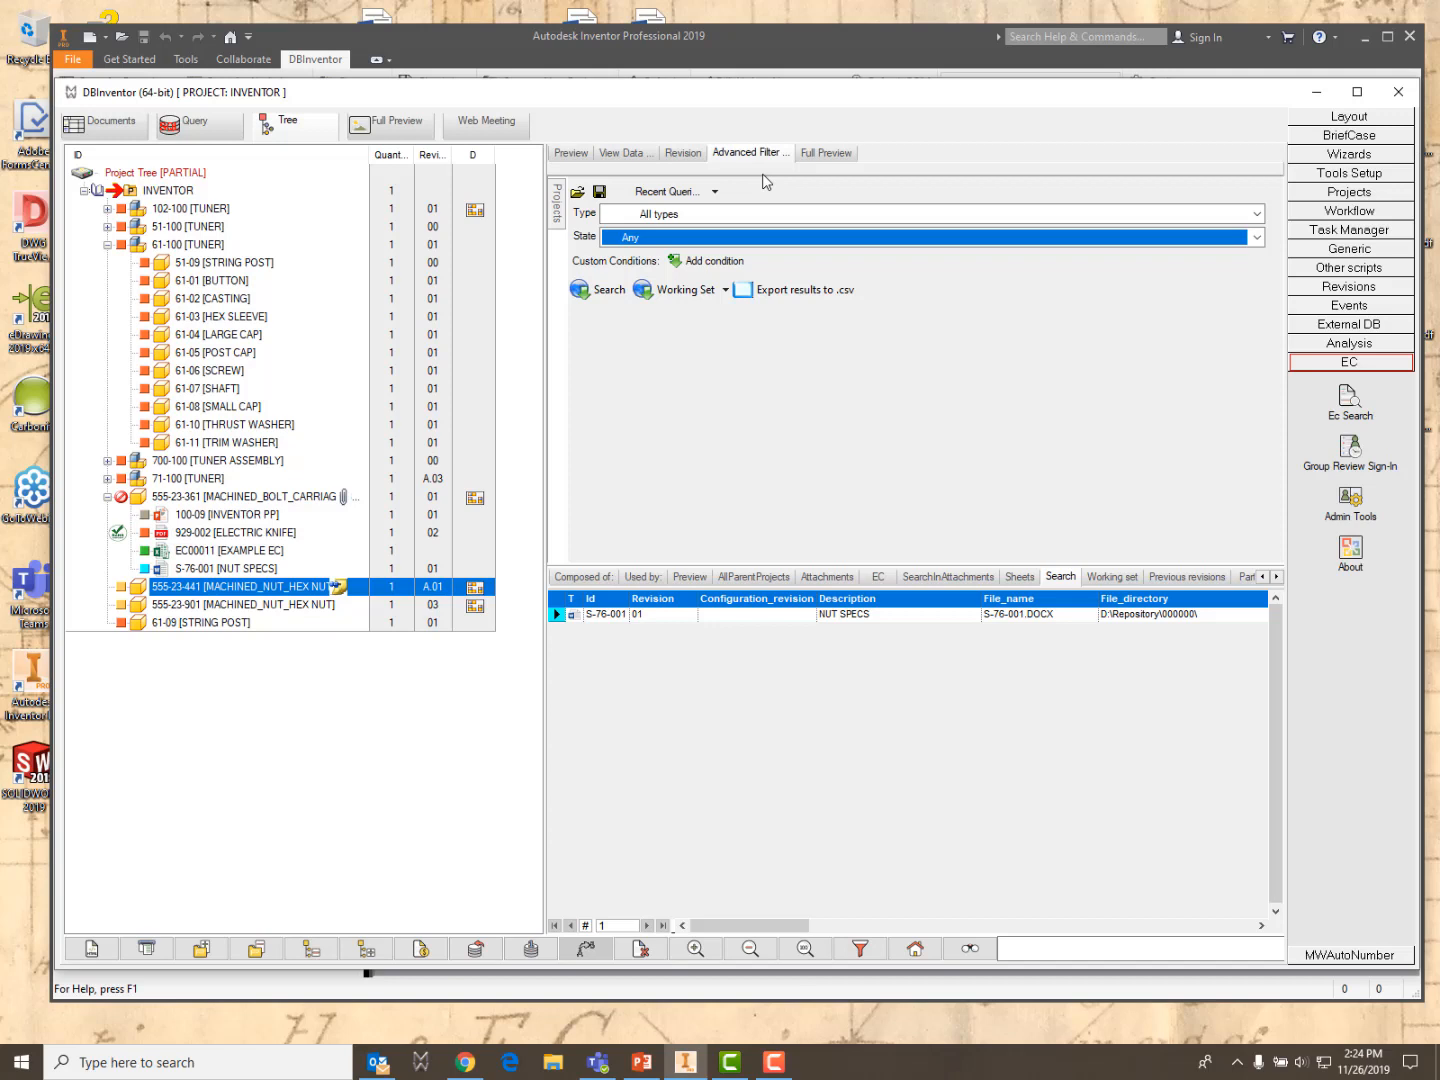
mouse_move(557, 210)
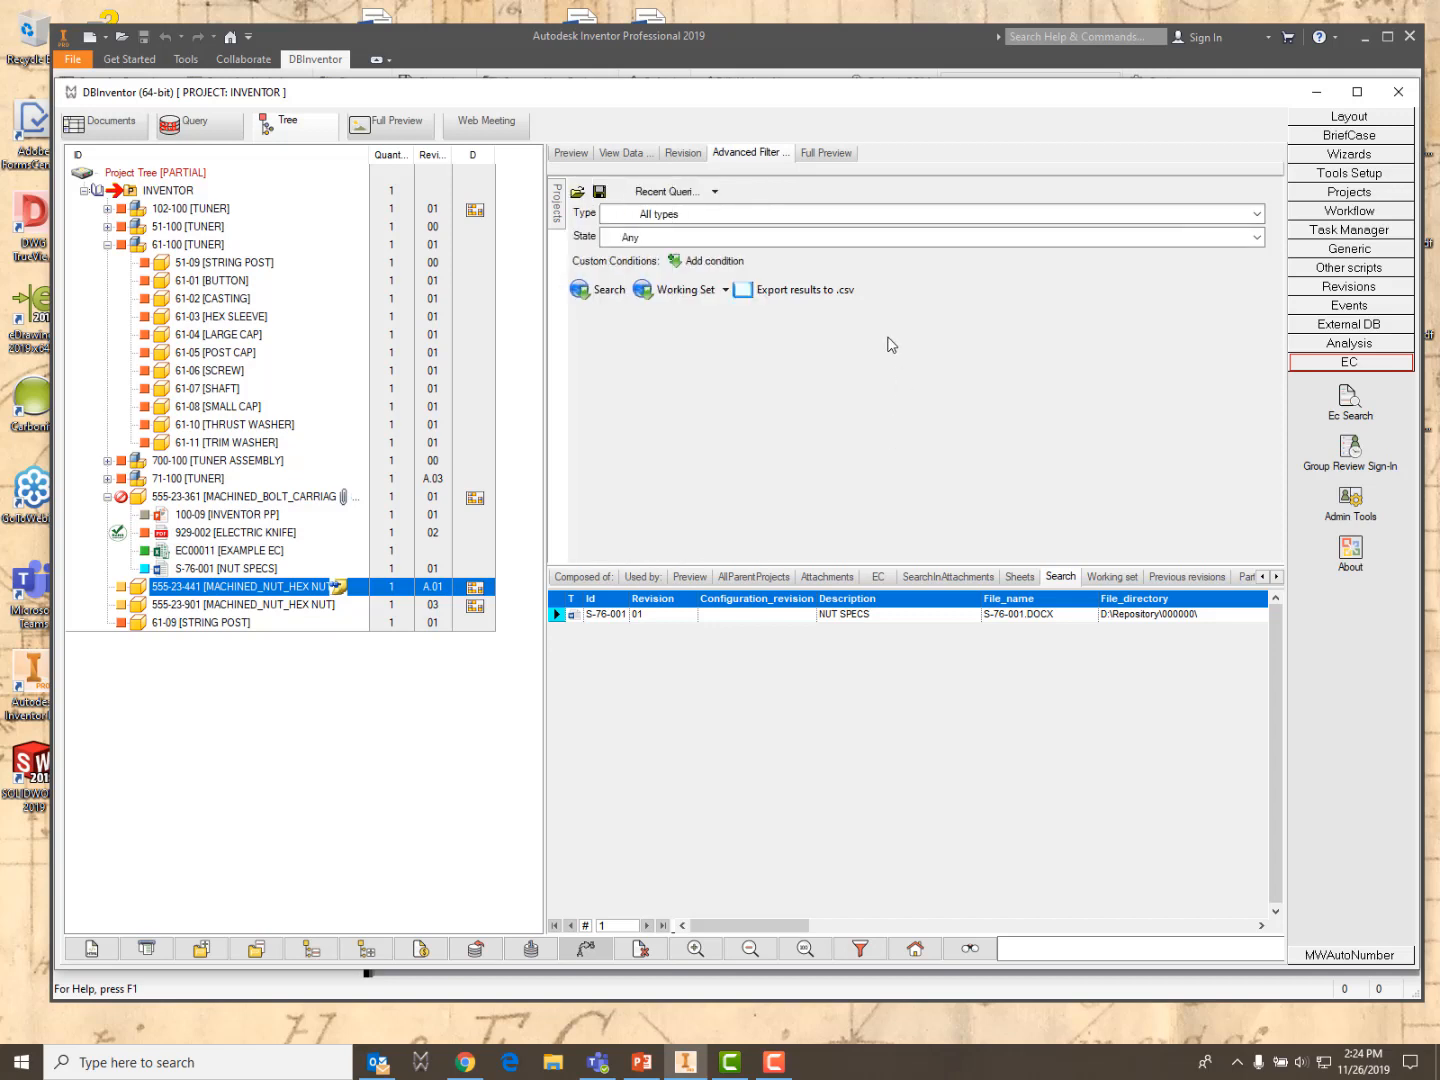
click(1257, 216)
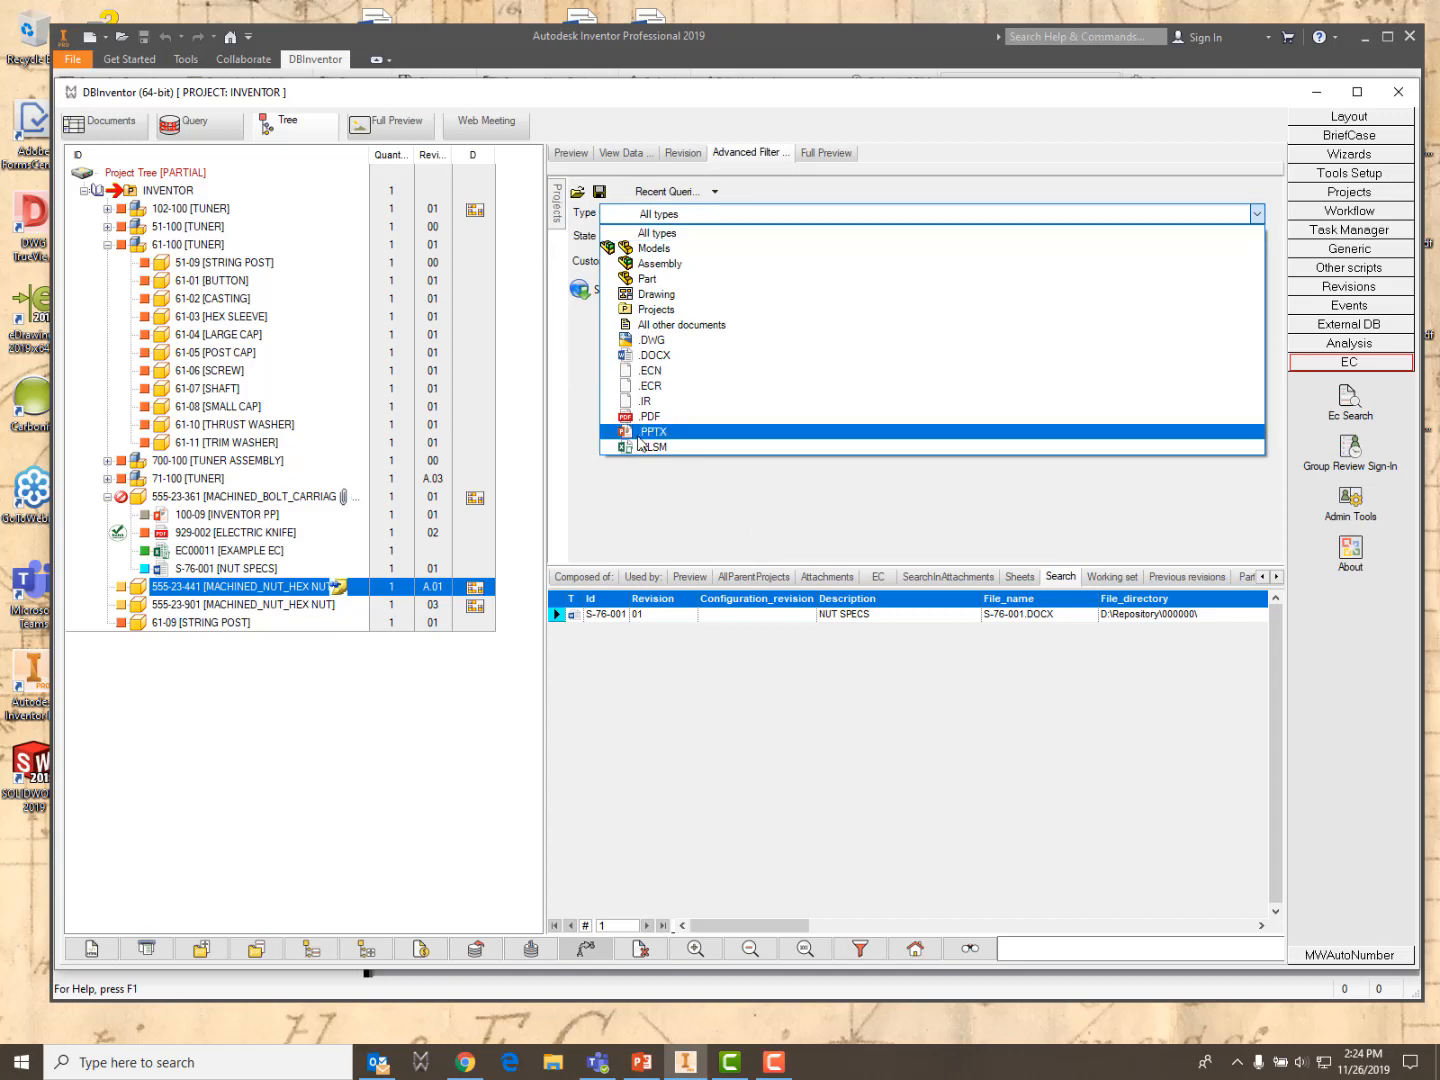
click(684, 514)
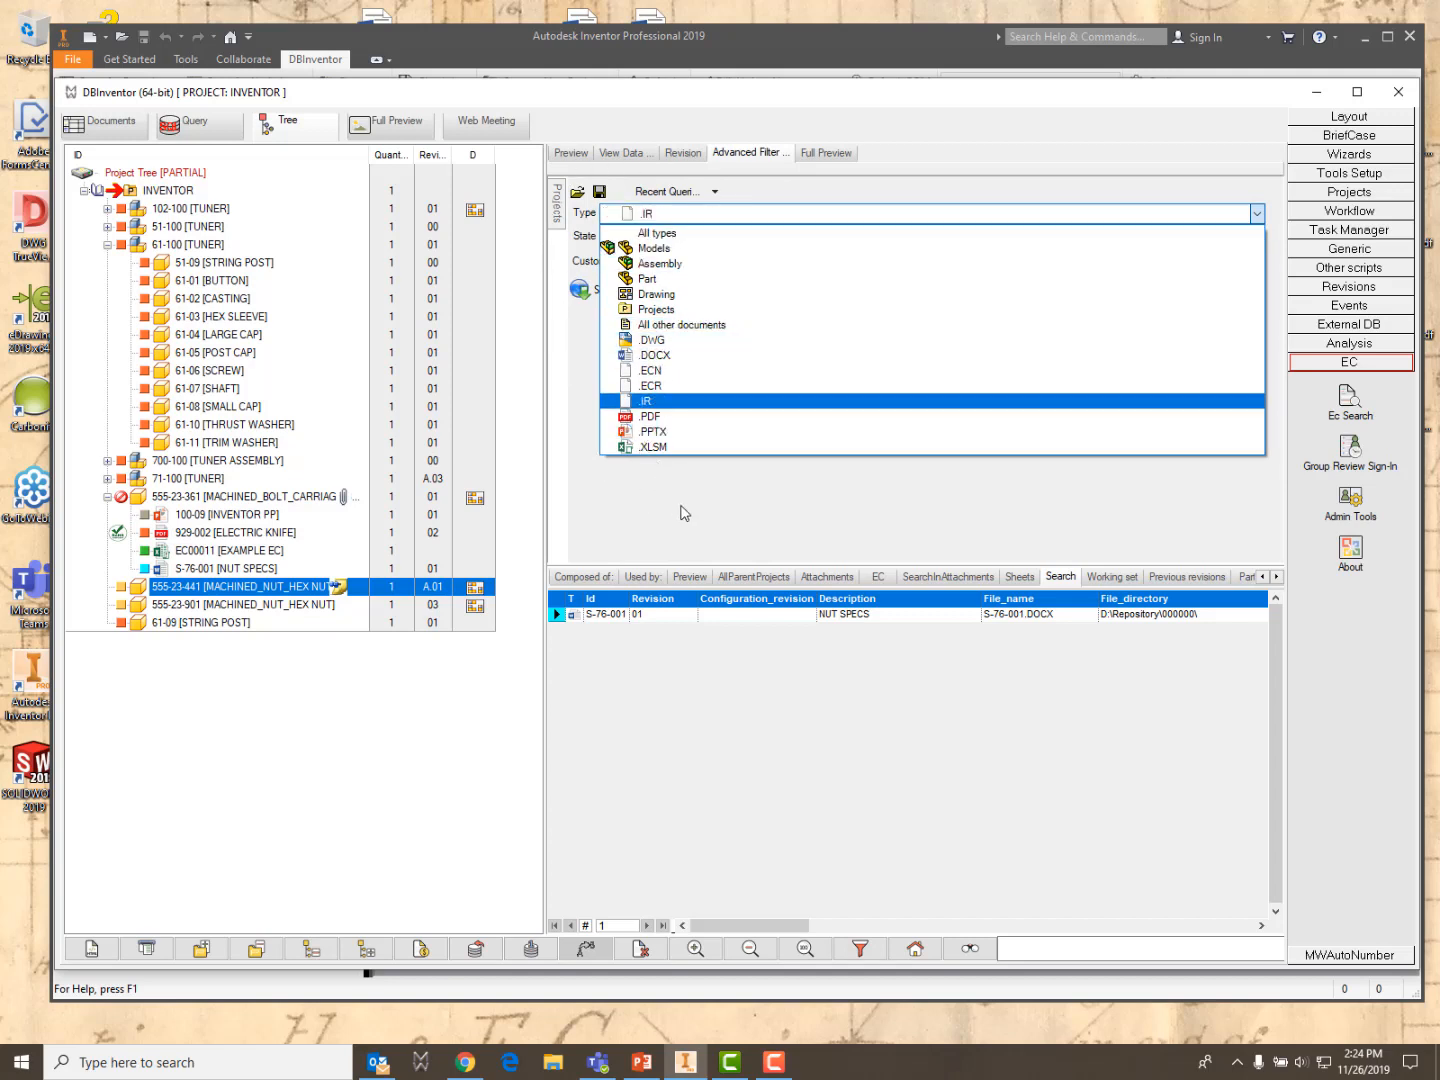
click(1254, 239)
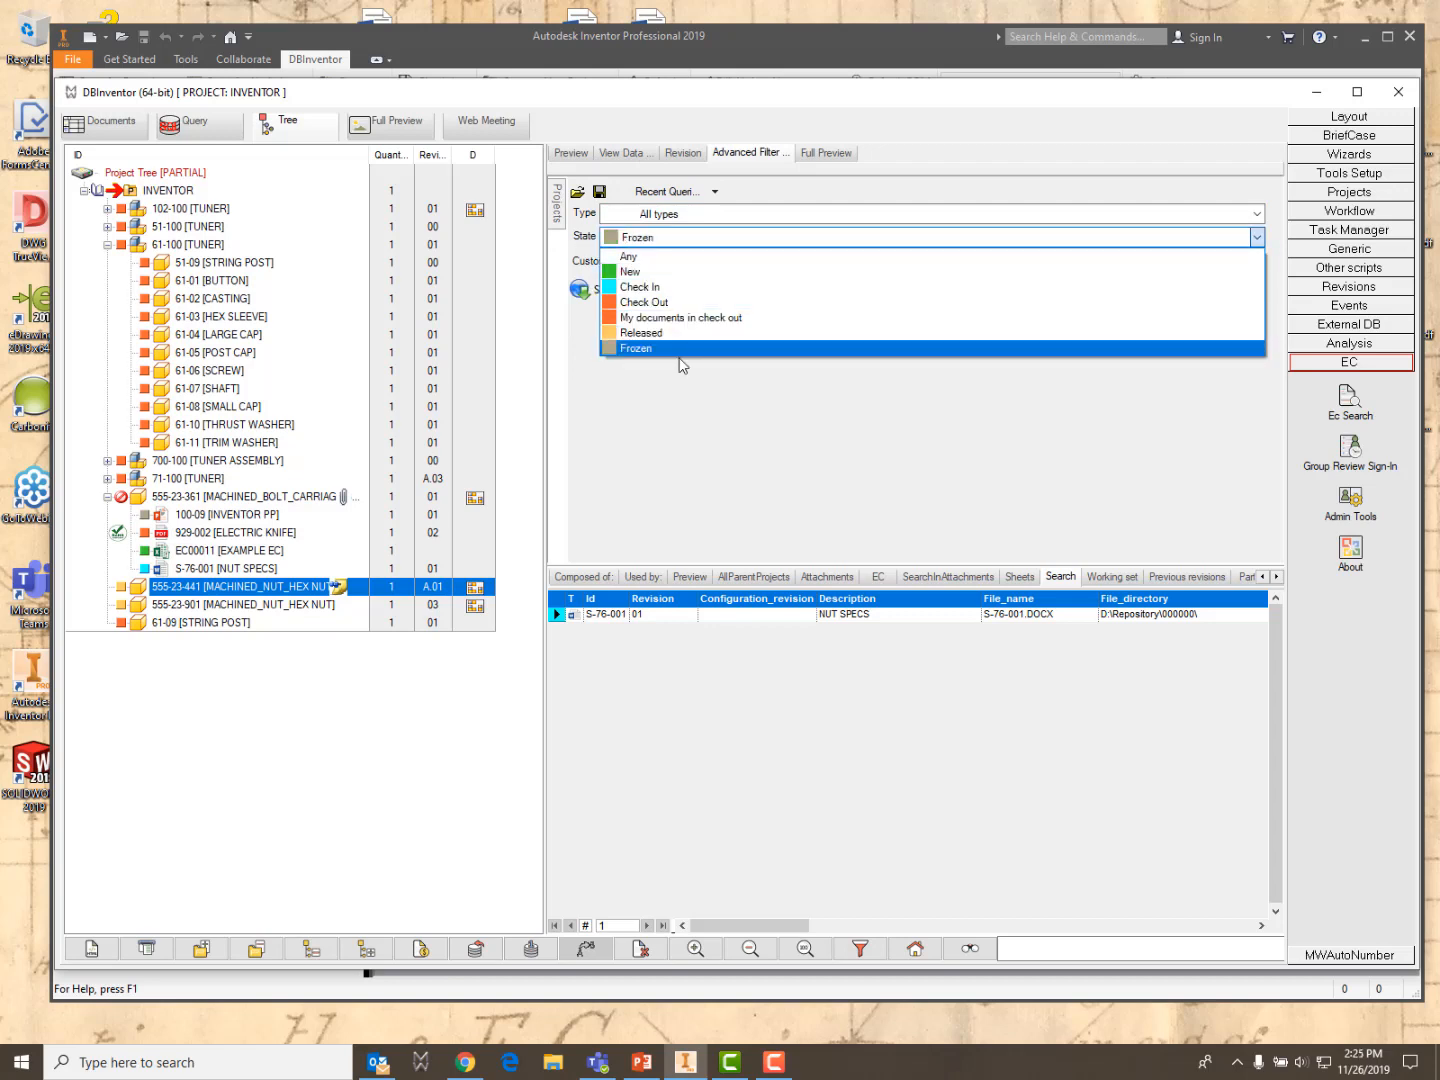
click(718, 446)
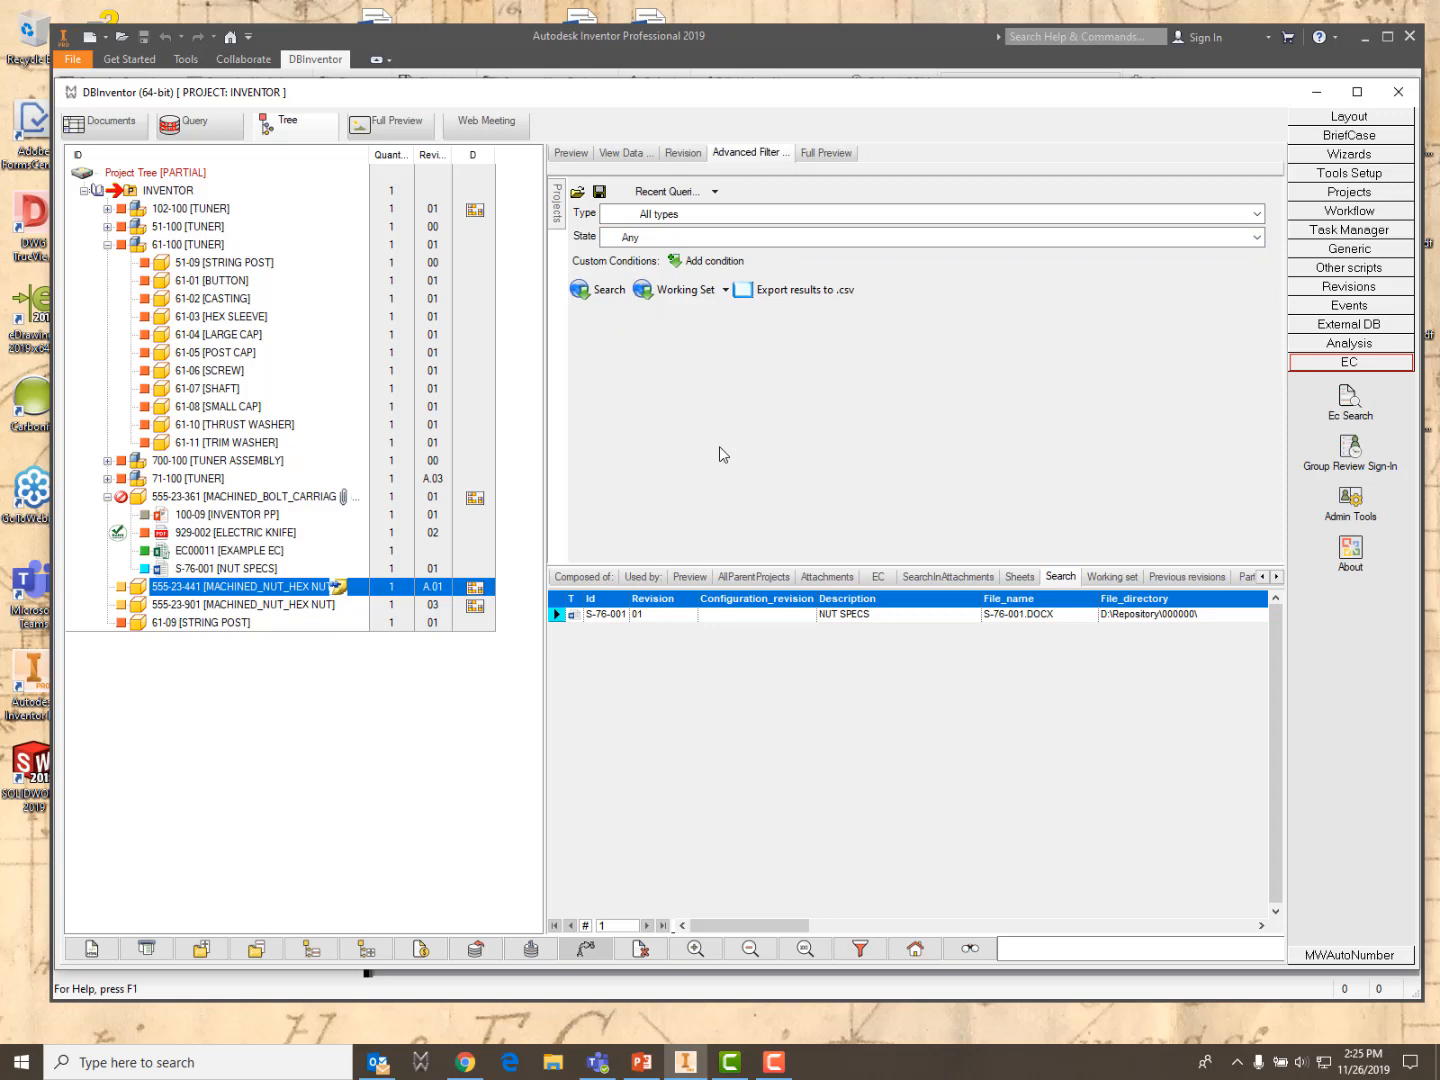
Add a custom condition to the advanced filter using the CREATION_DATE field with the "is between" operator
click(722, 263)
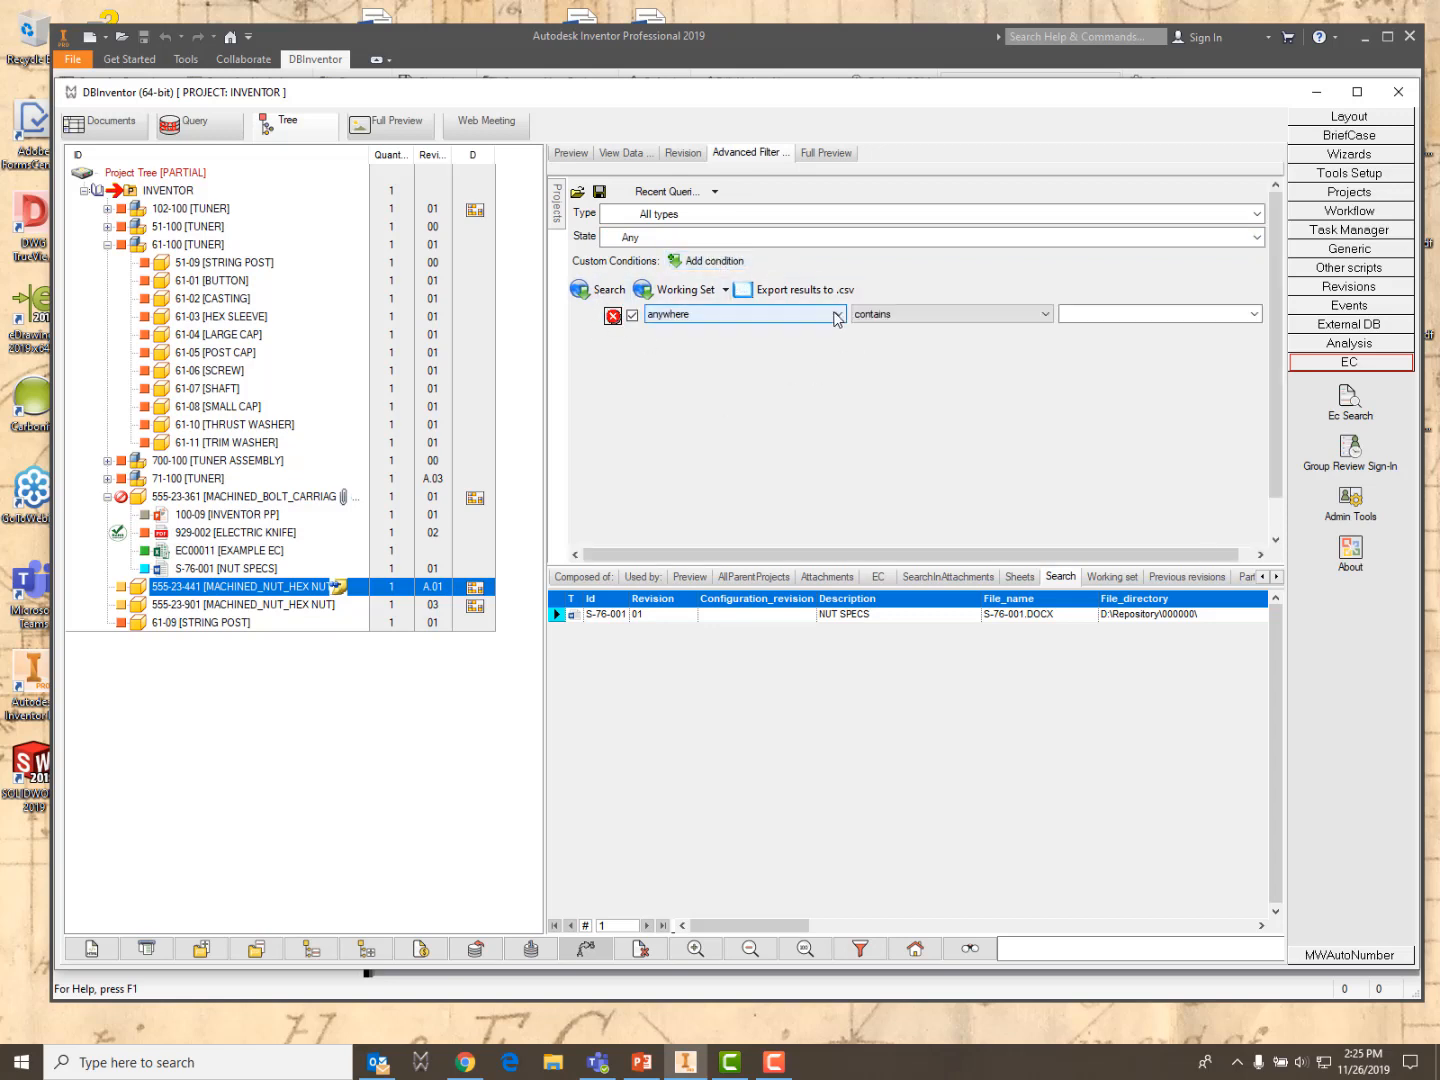
click(837, 316)
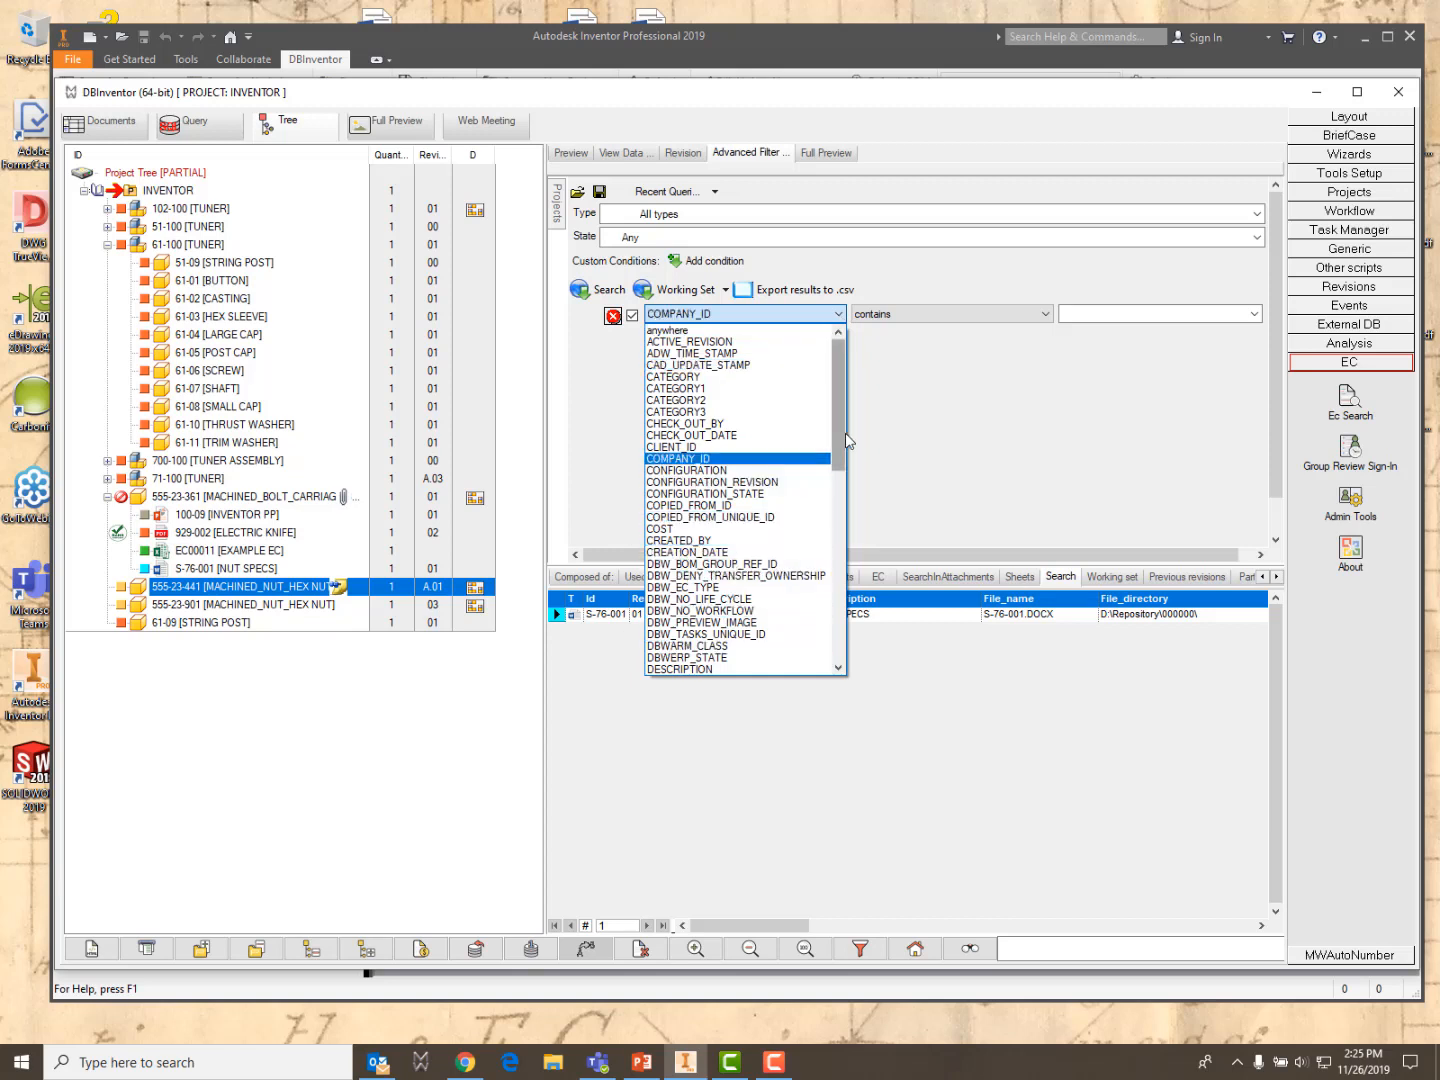
drag(837, 434, 835, 464)
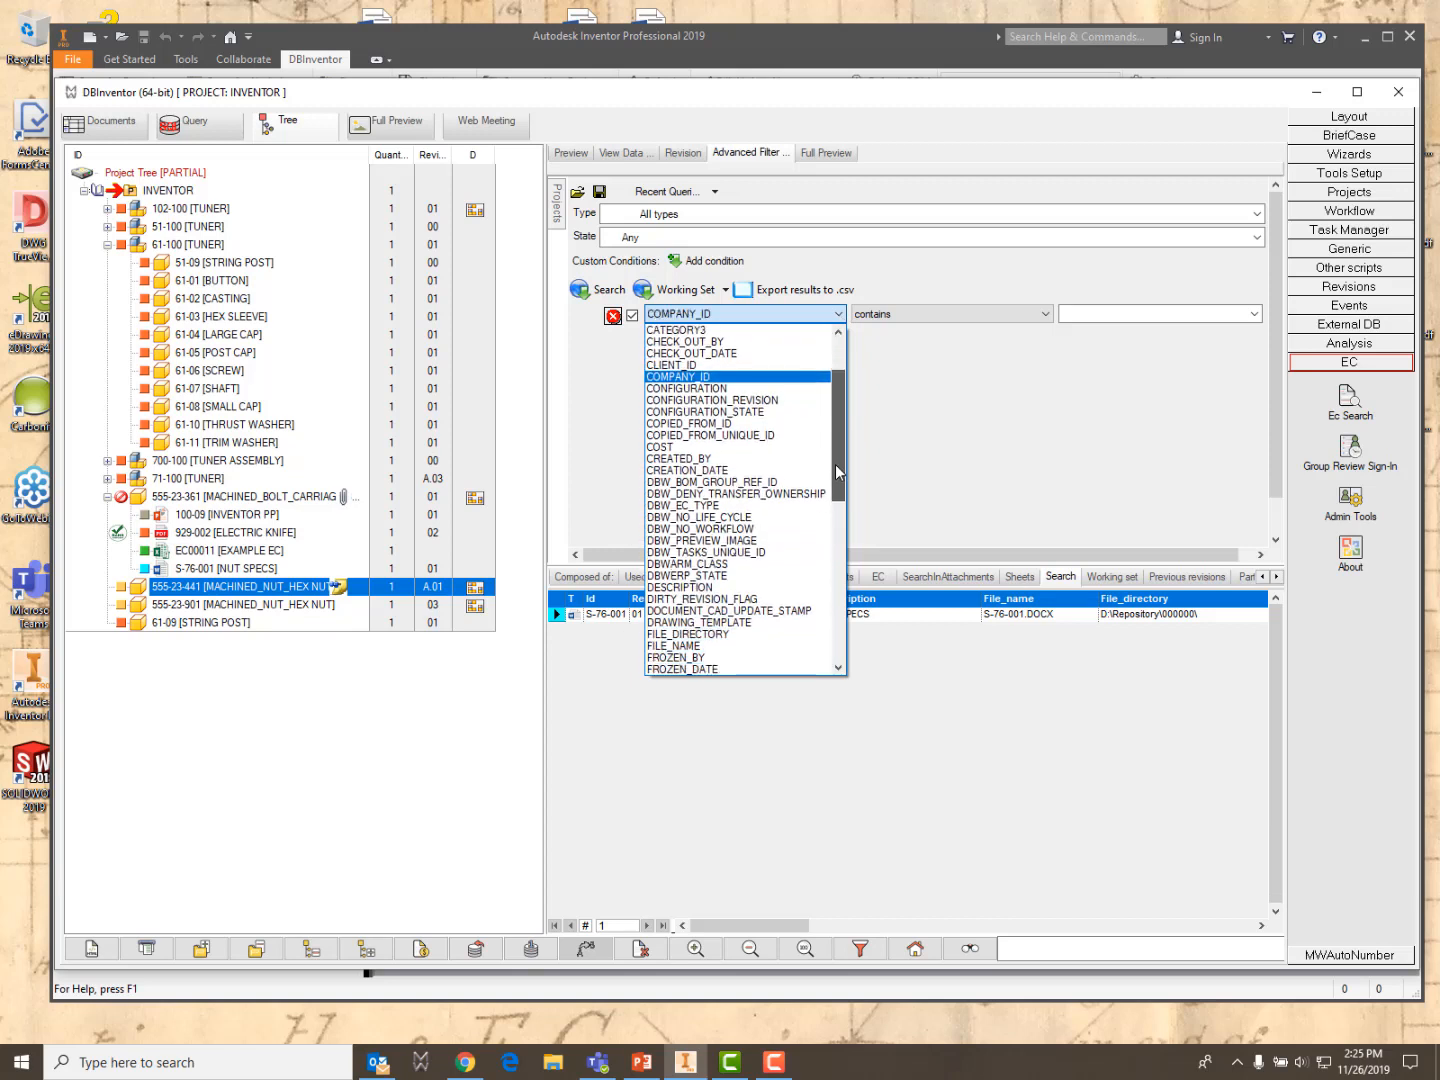
click(689, 472)
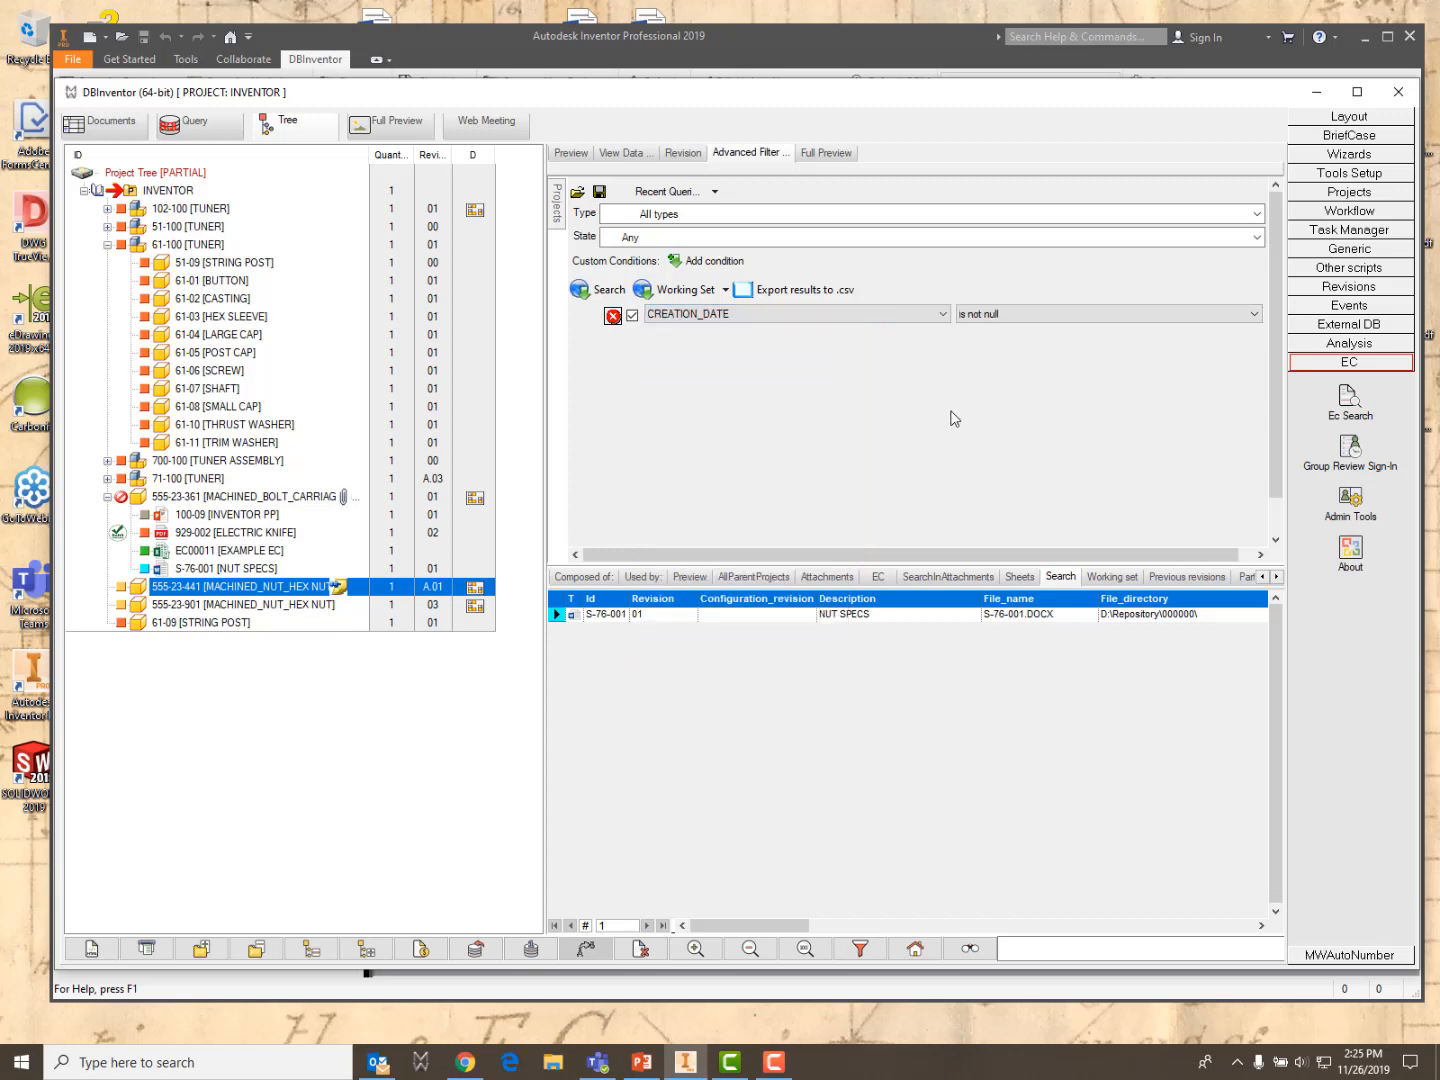
click(1255, 316)
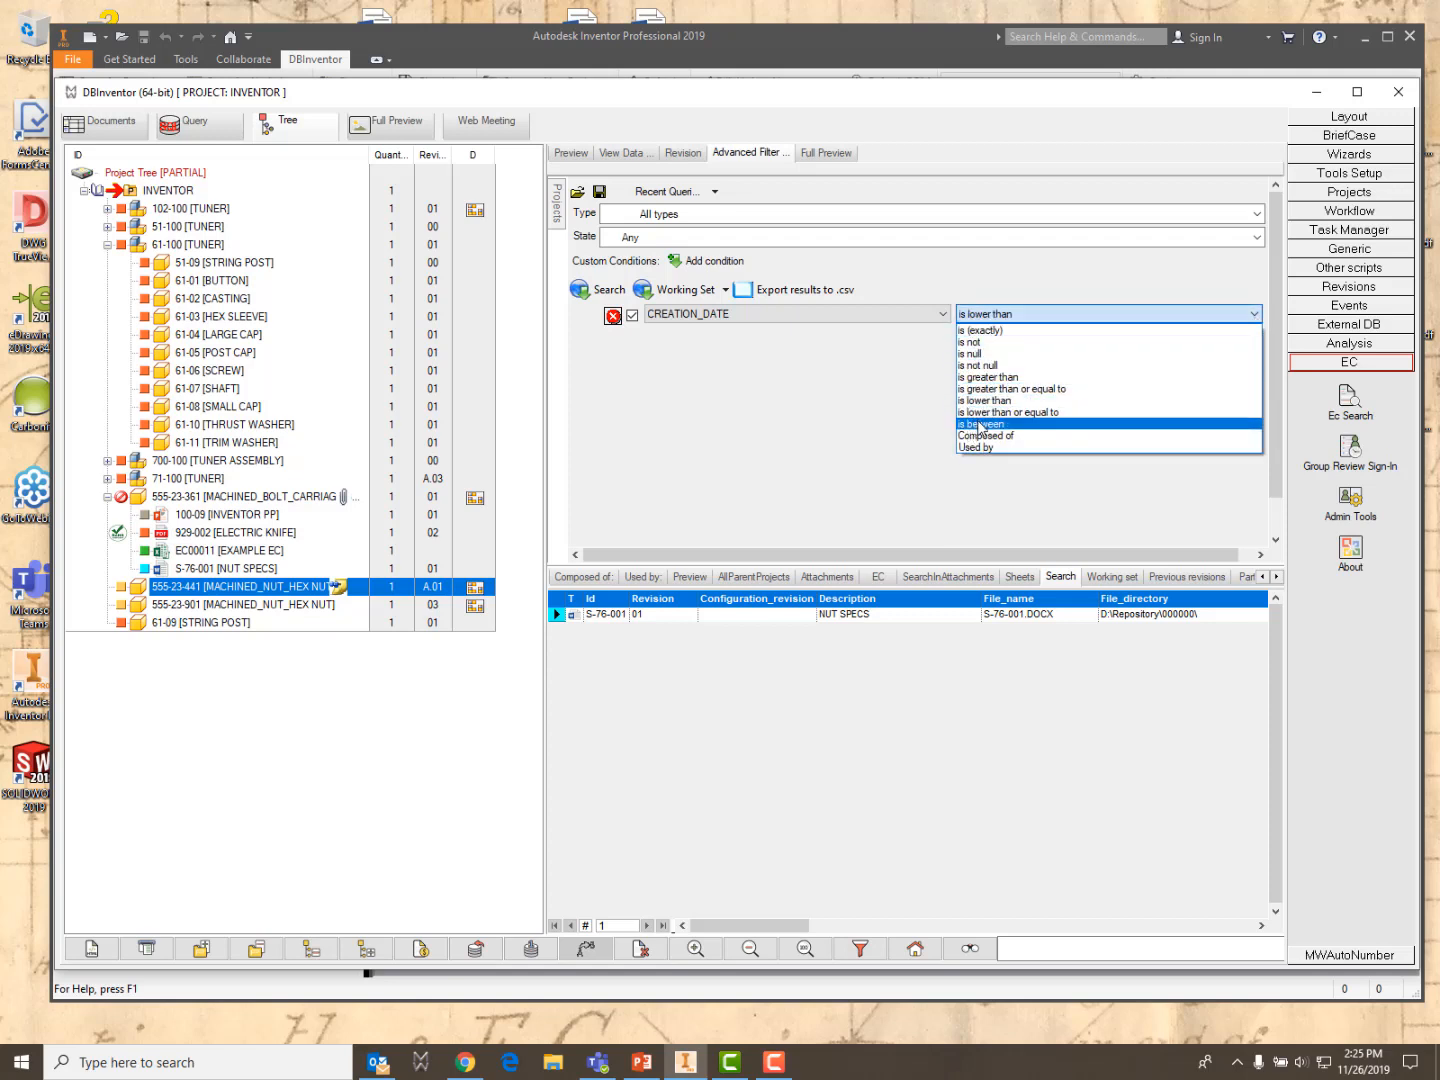
click(980, 424)
Set the creation date range from 2019/08/01 to 2019/11/26 and run the search
click(1075, 314)
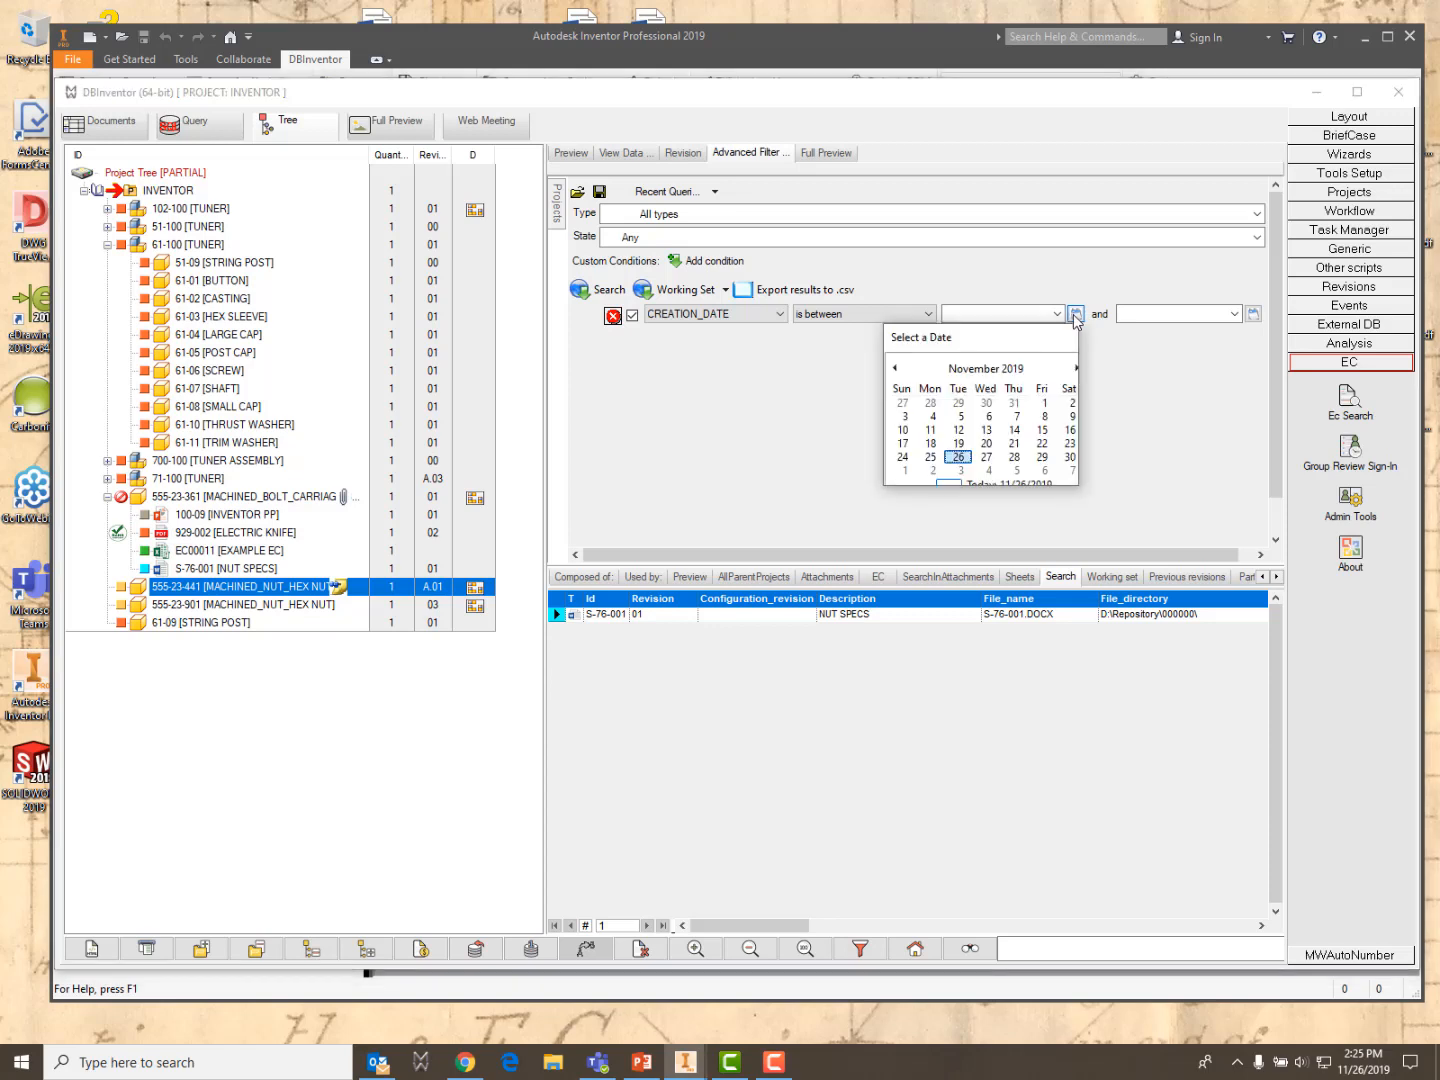
click(895, 367)
click(894, 368)
click(894, 368)
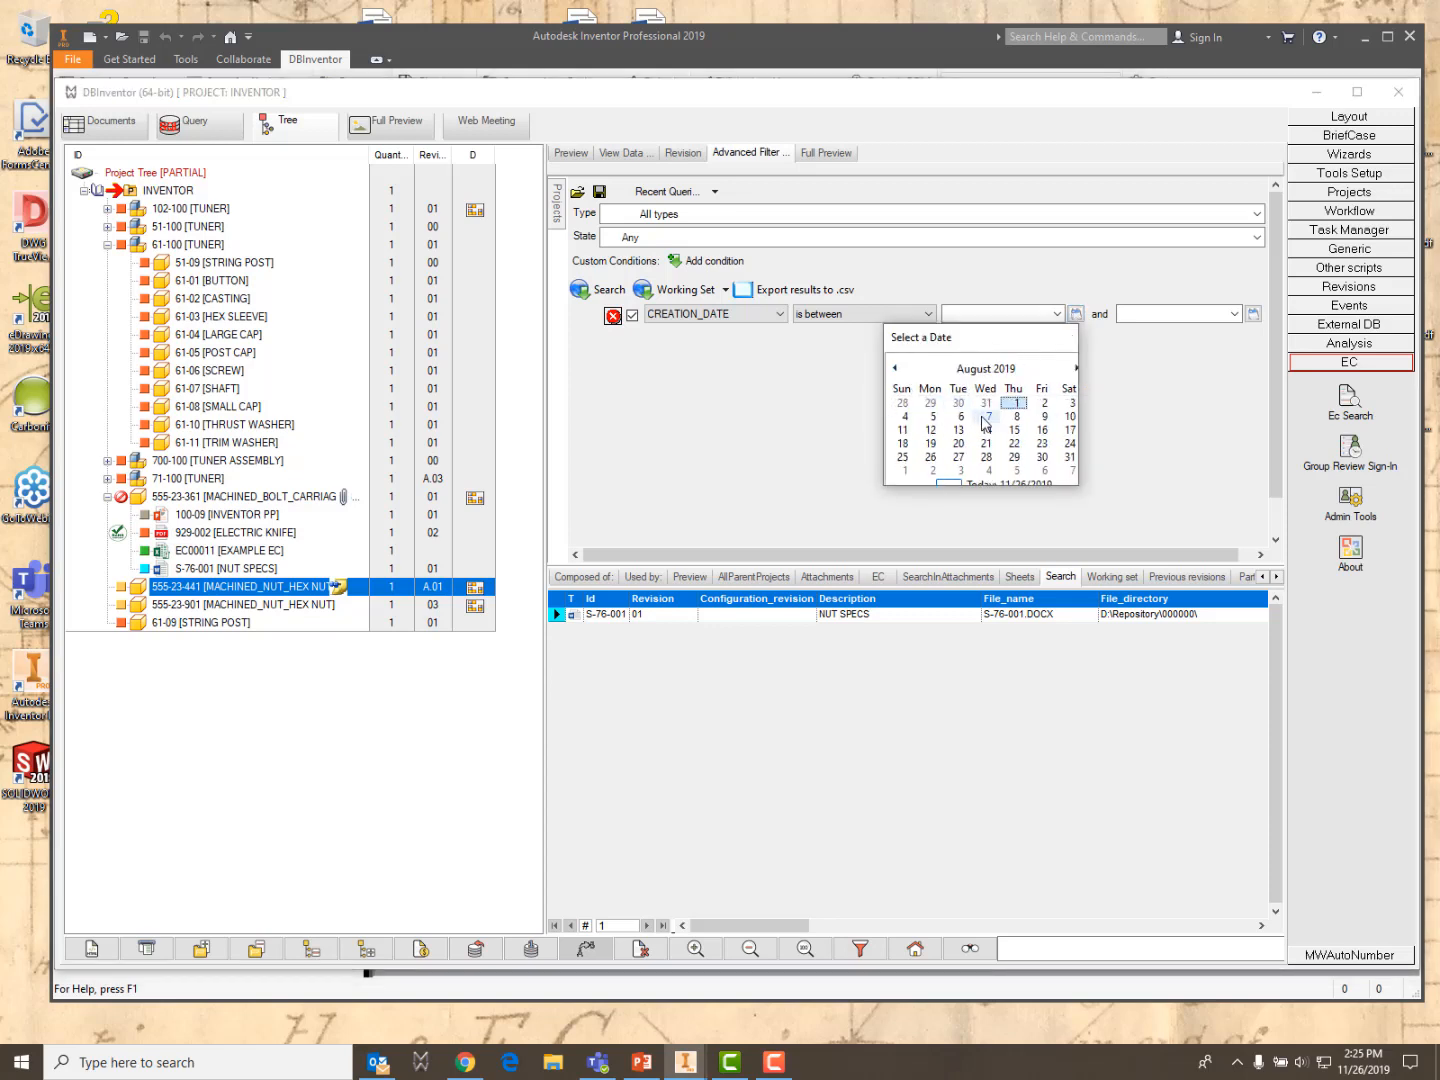
click(1015, 407)
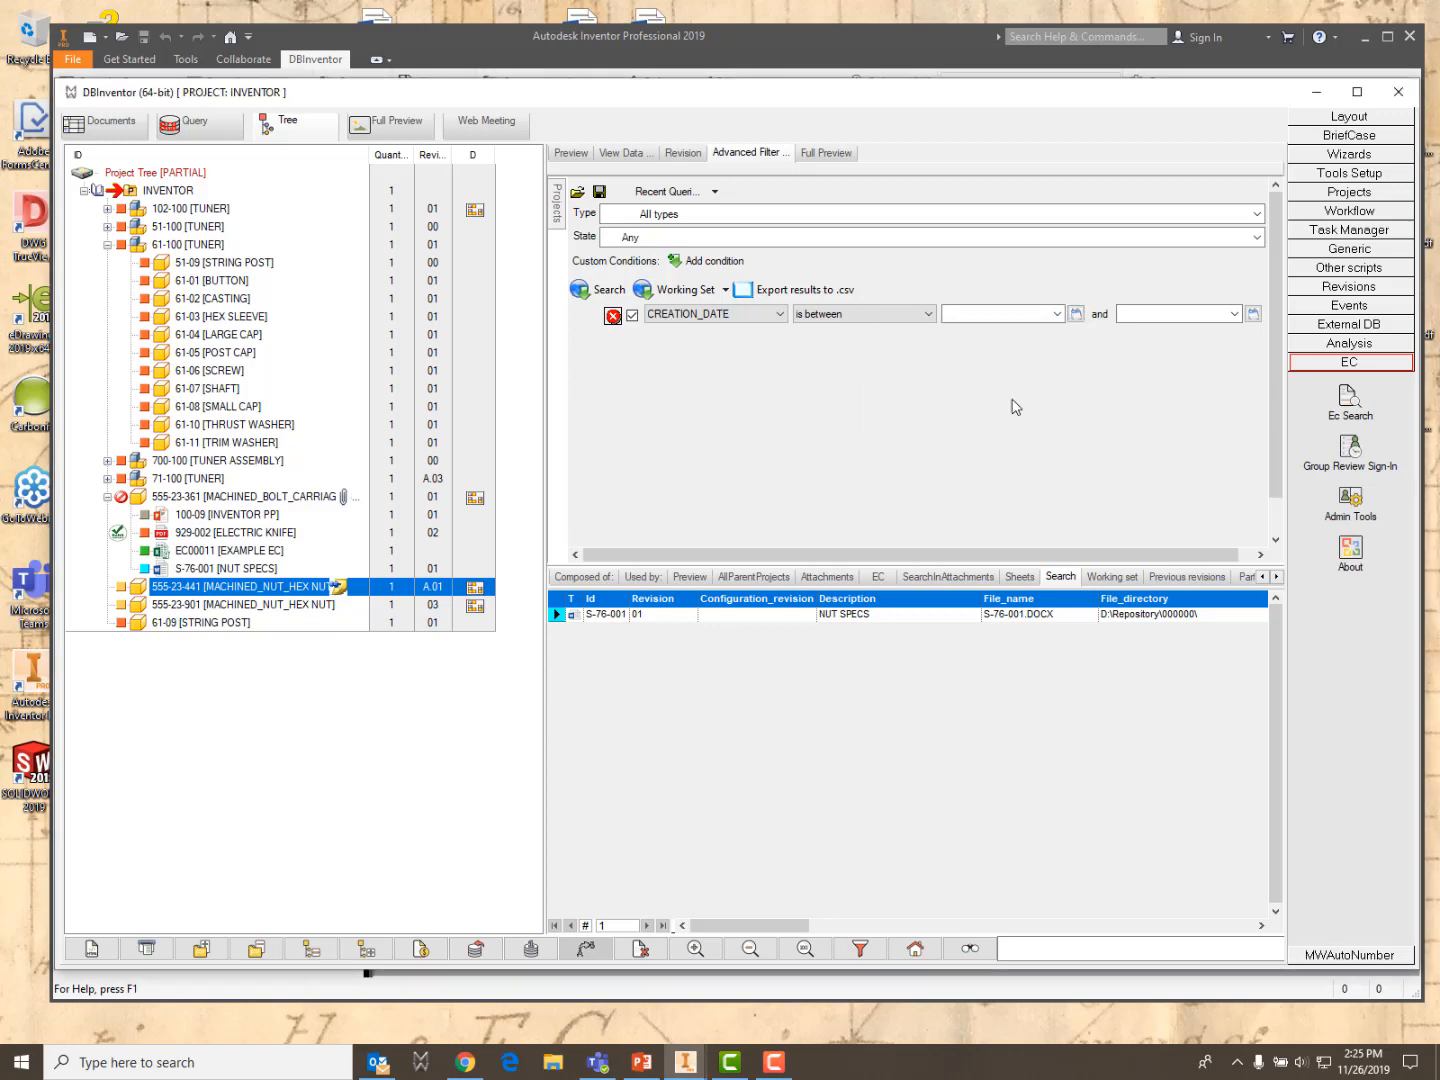
click(1253, 314)
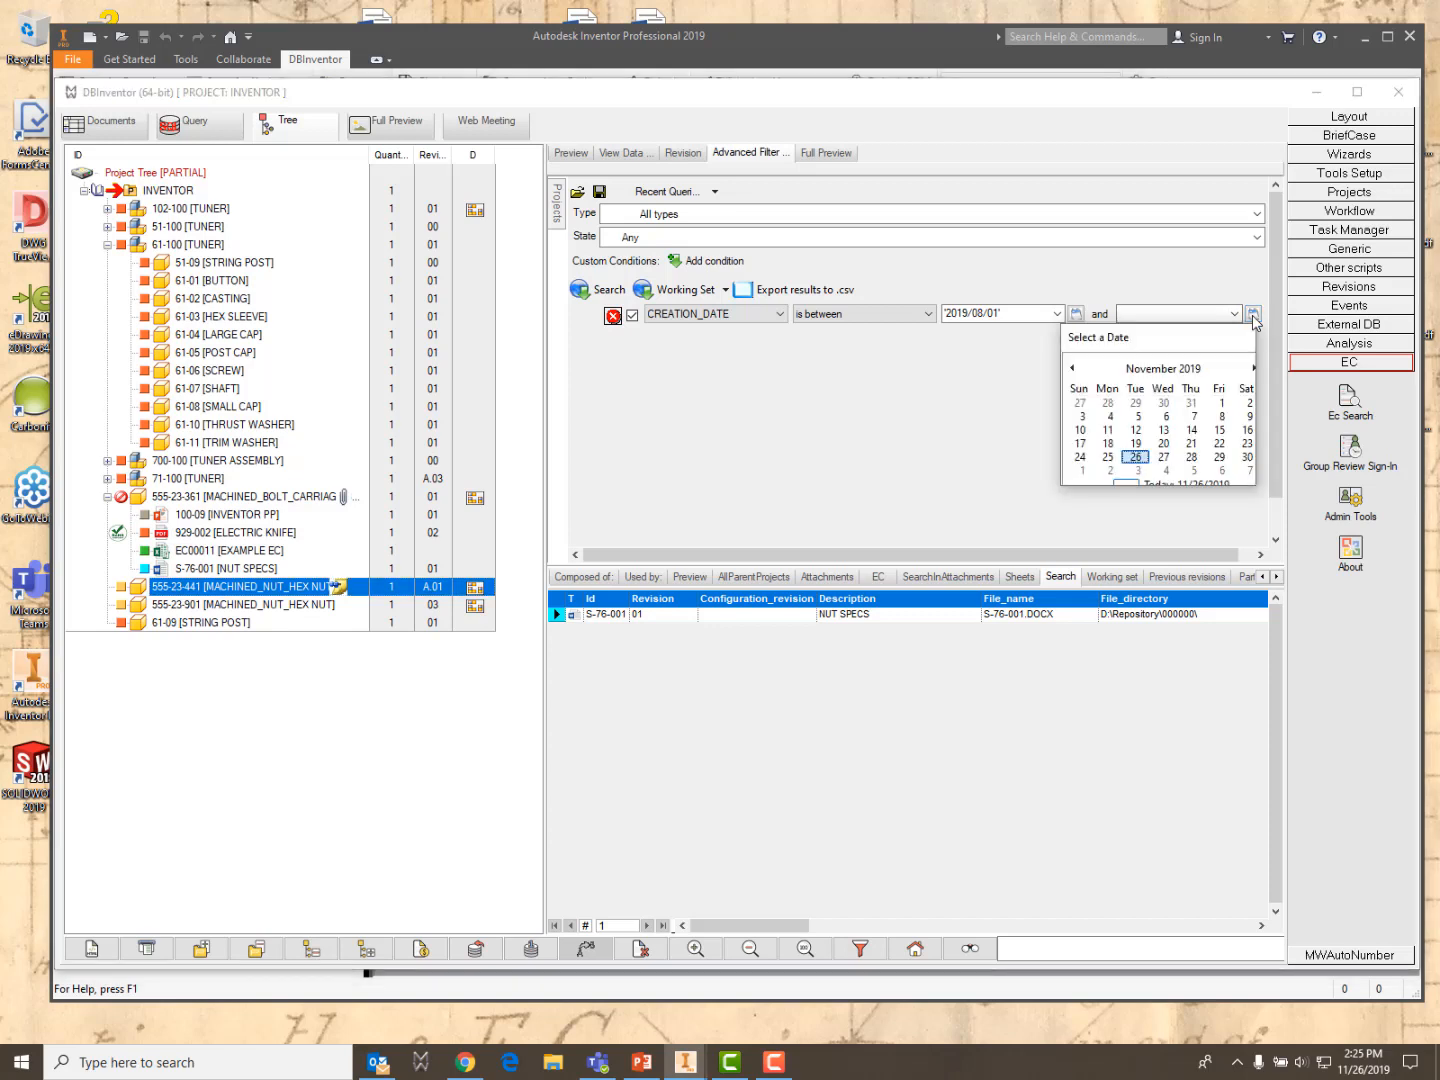
click(1135, 457)
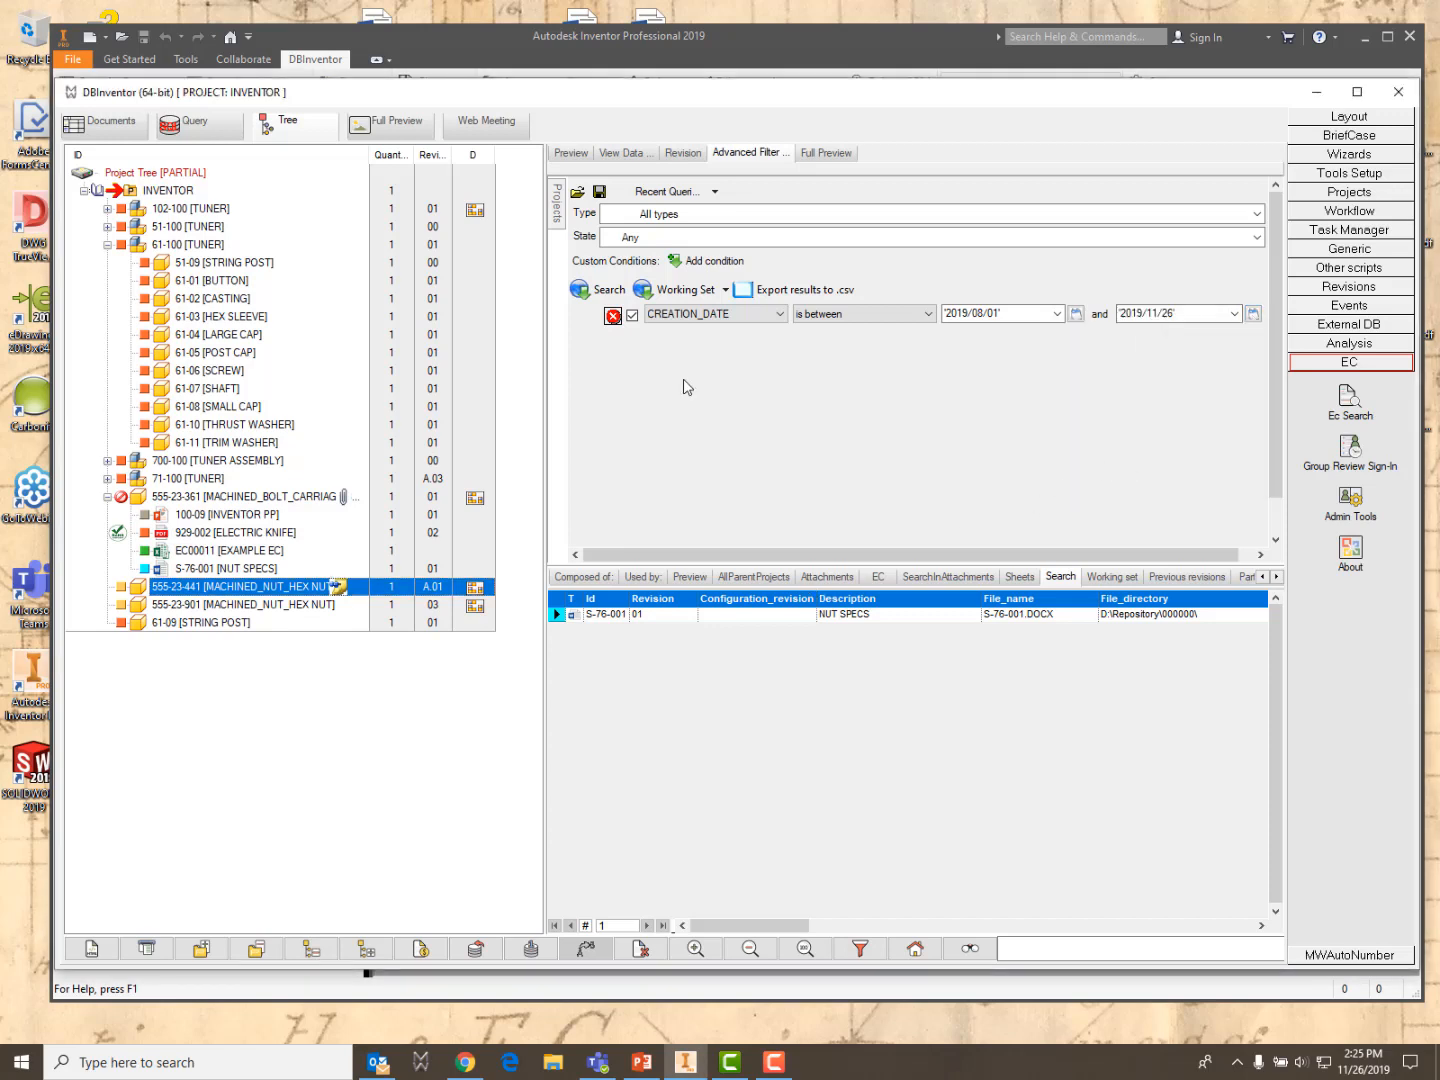
click(612, 293)
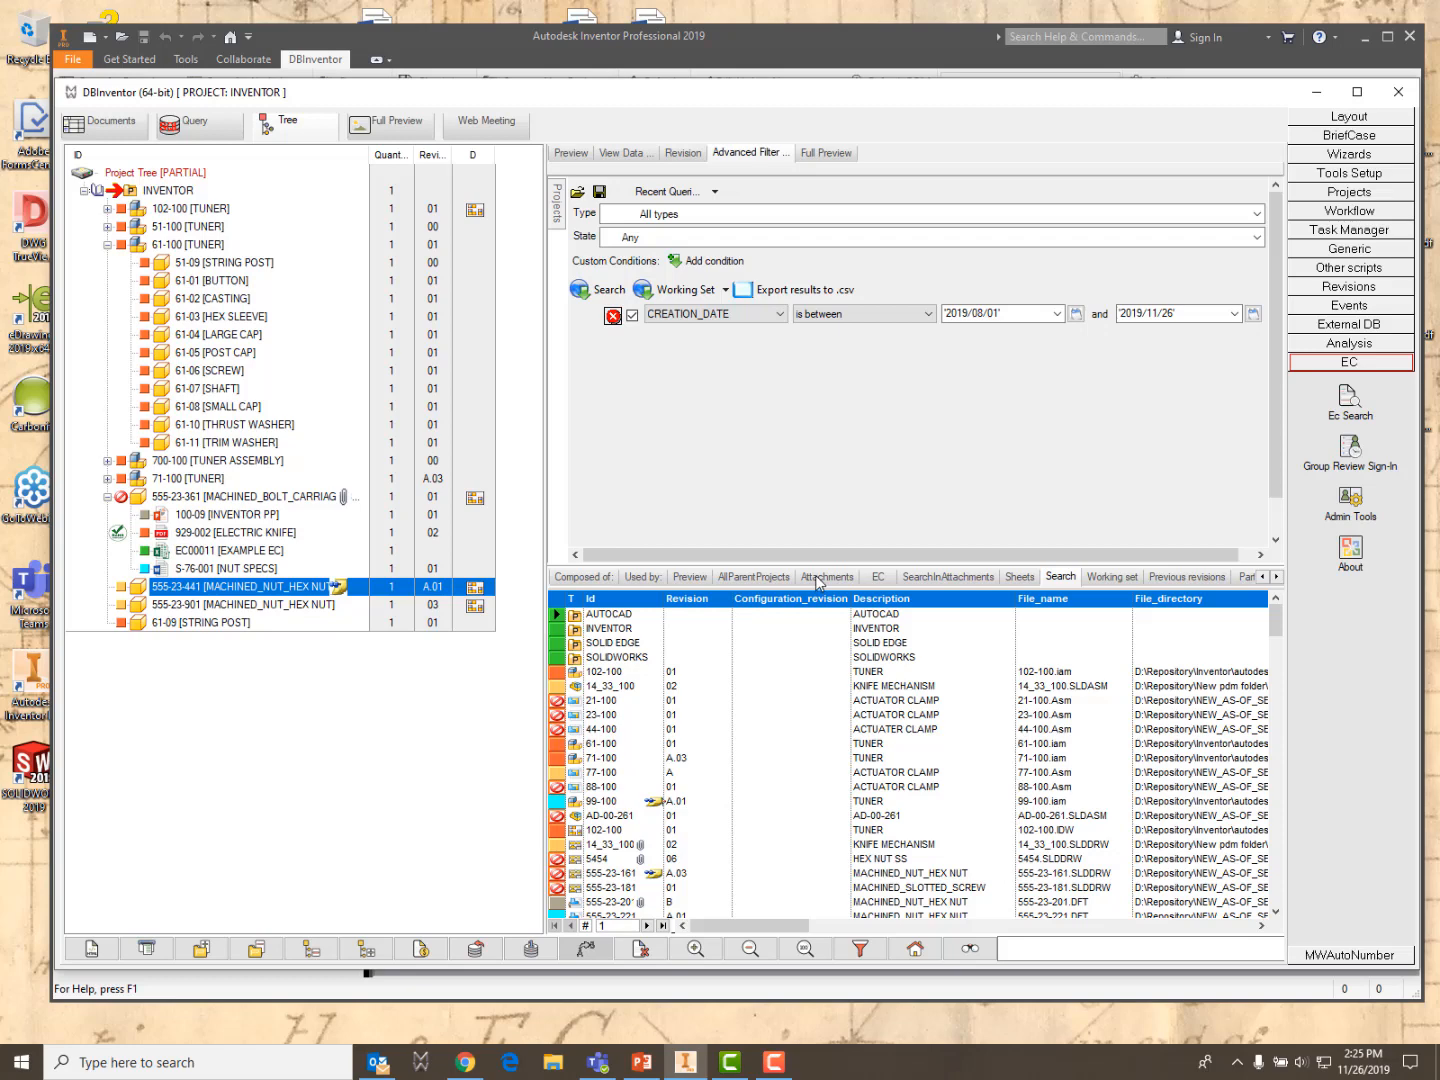
Add a second condition, joined with And, for DESCRIPTION contains HEX, and run the search
click(710, 262)
click(586, 329)
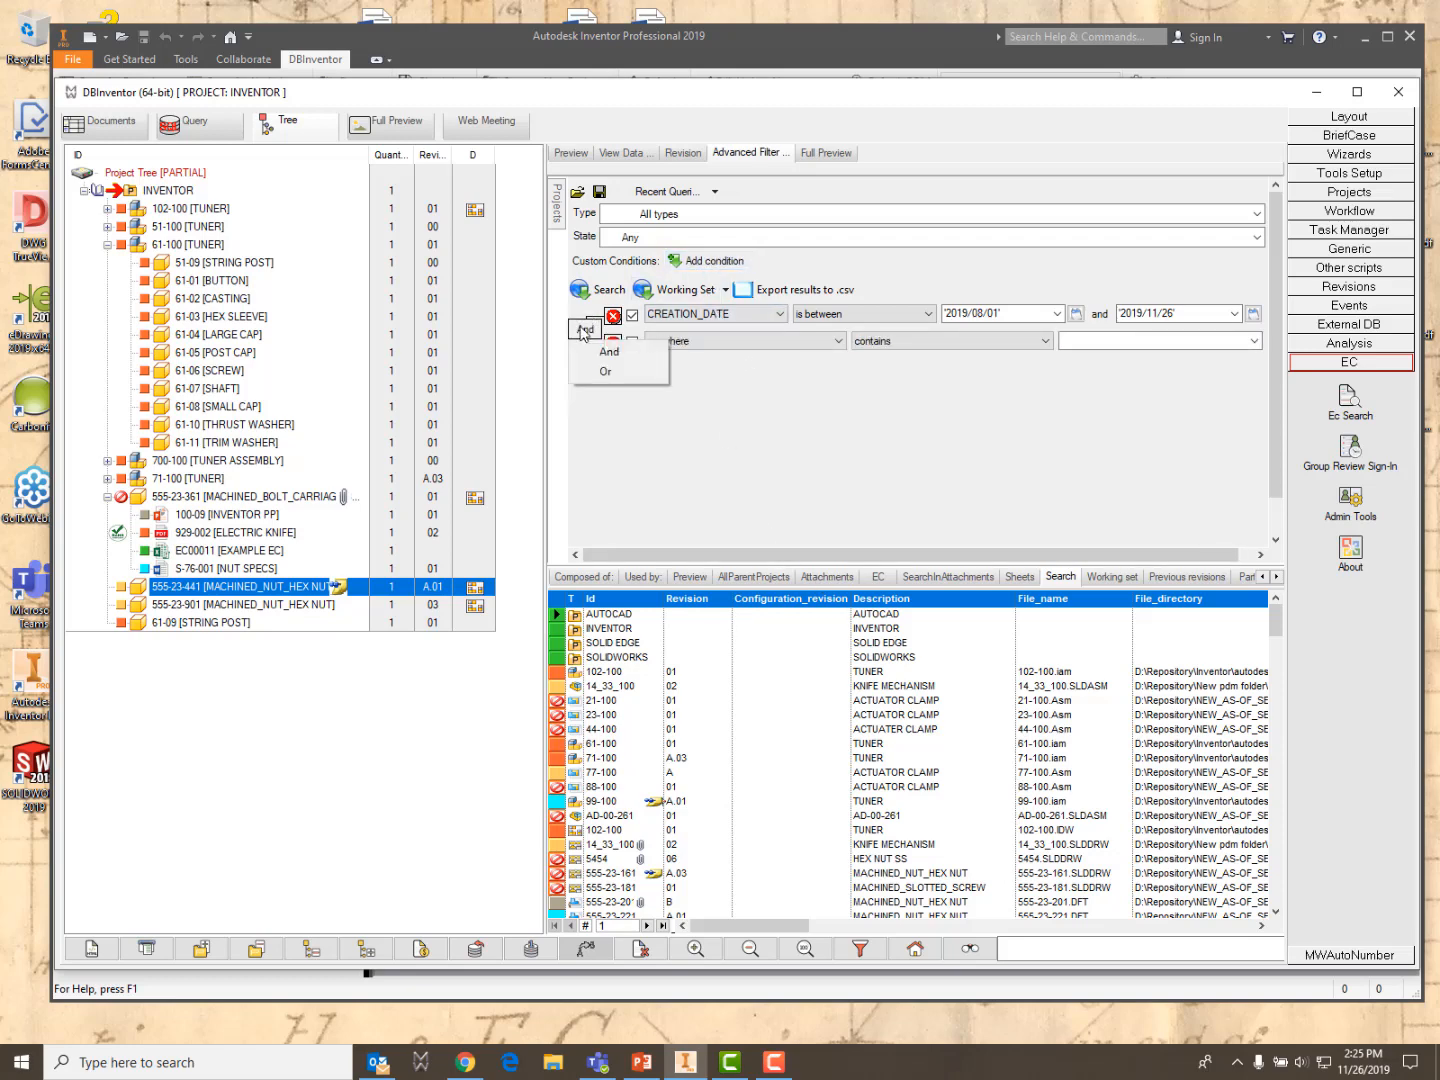
click(762, 444)
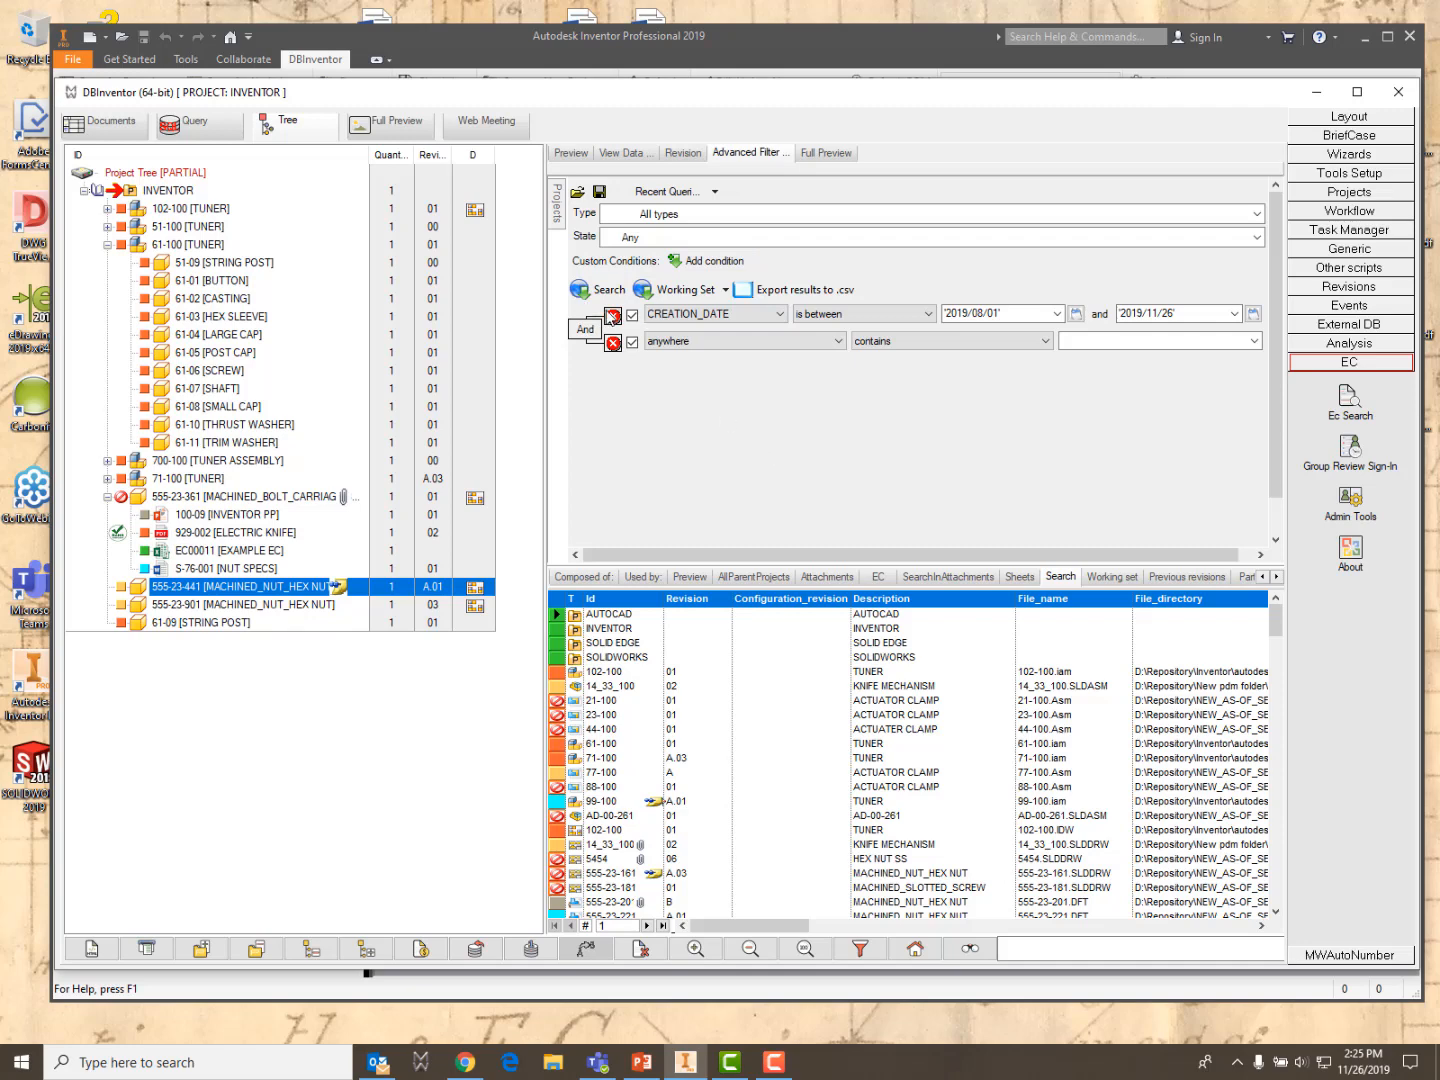
click(838, 341)
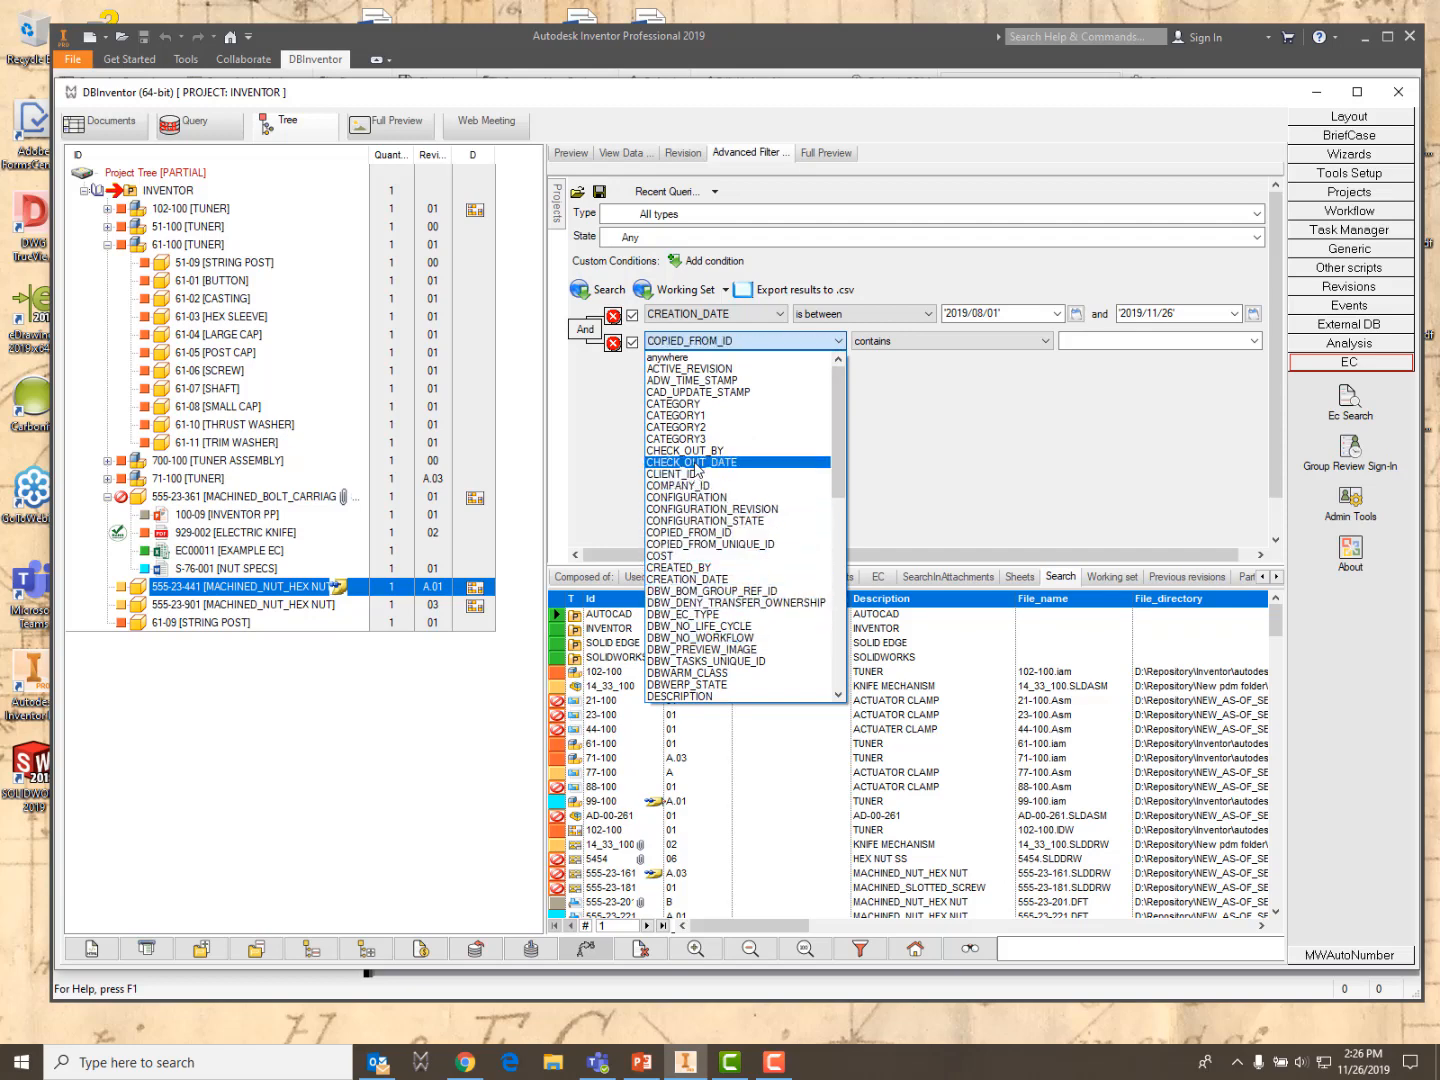
click(684, 696)
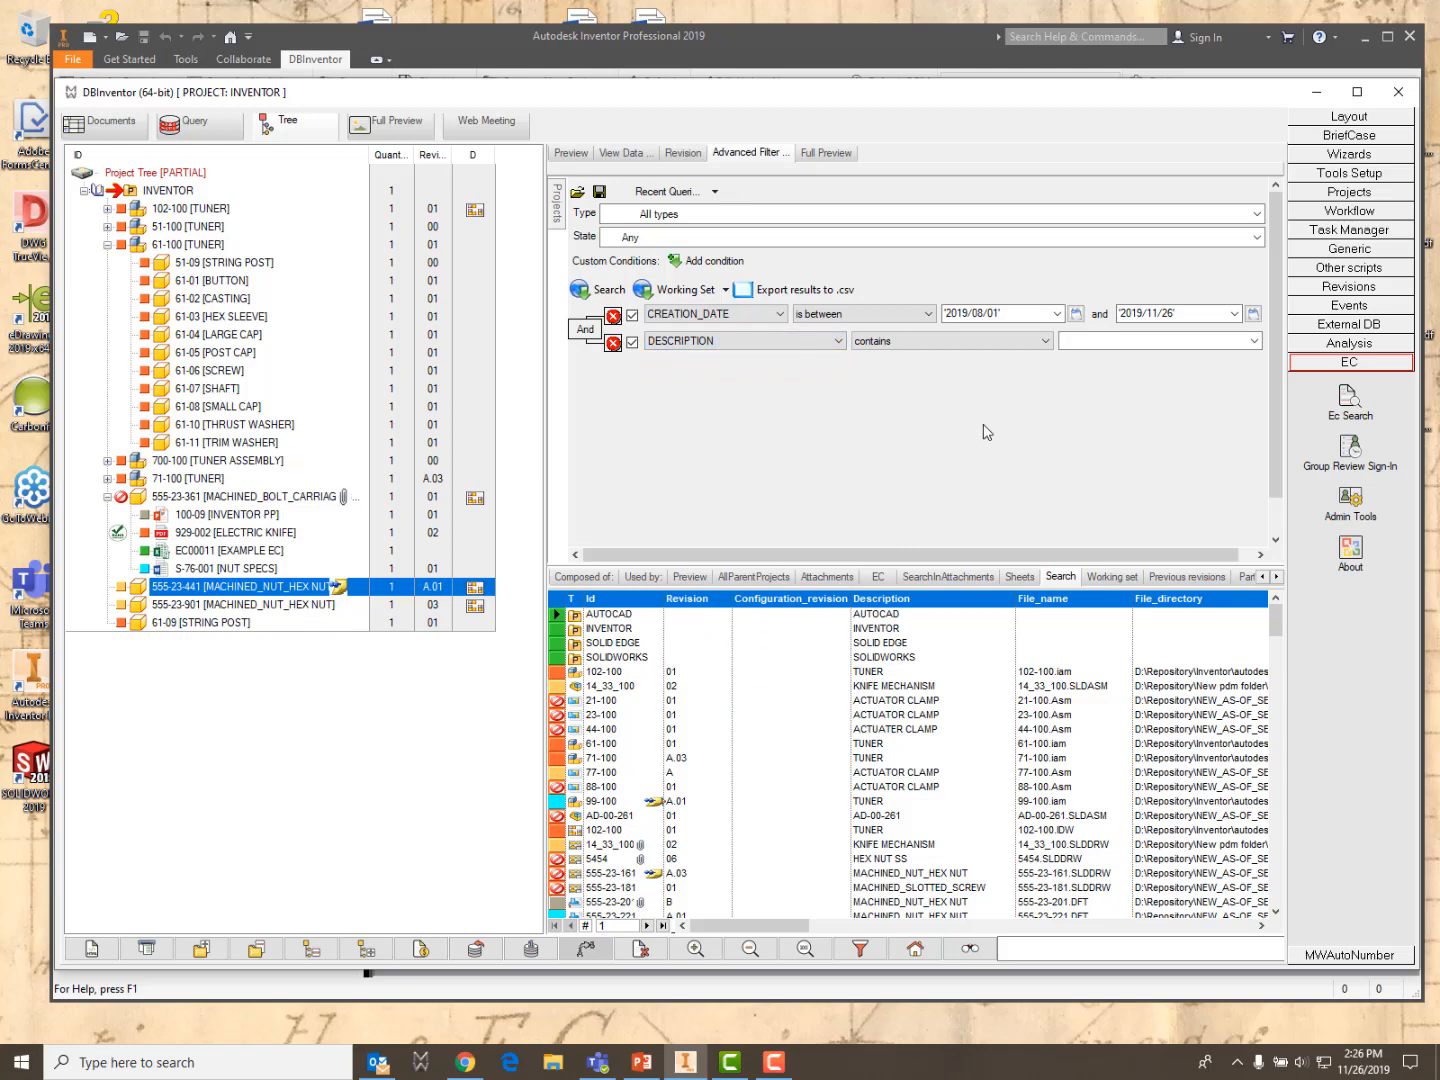
click(1077, 341)
text(HEX)
click(606, 292)
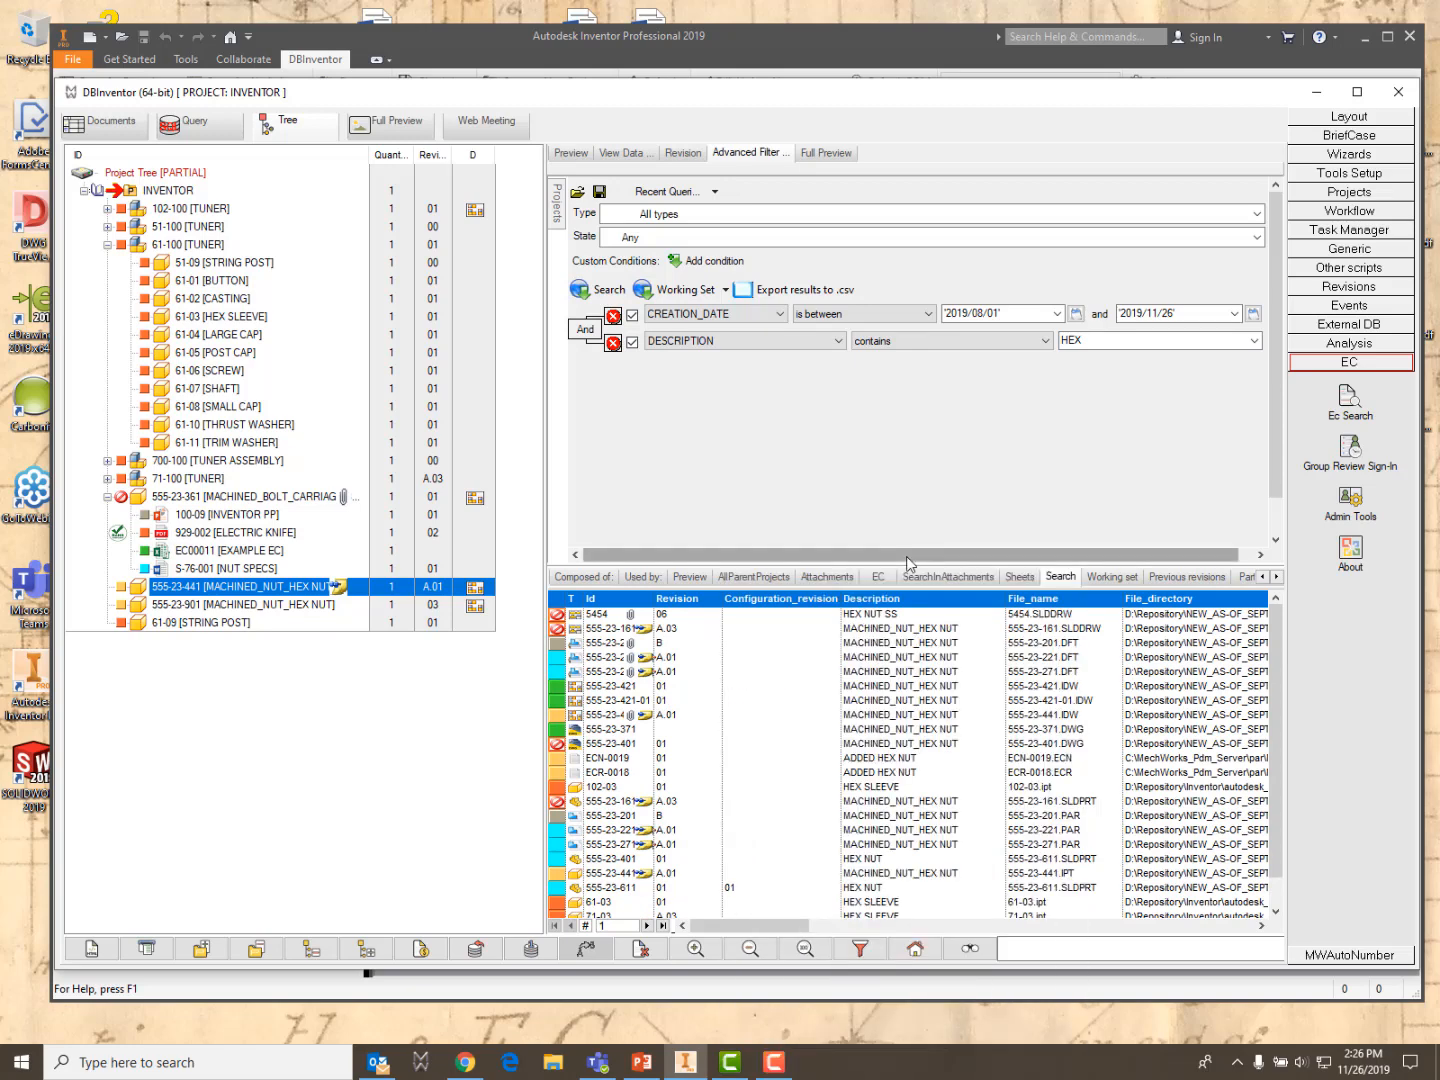
Add a third condition for ID starts with 71 and run the search again
click(715, 262)
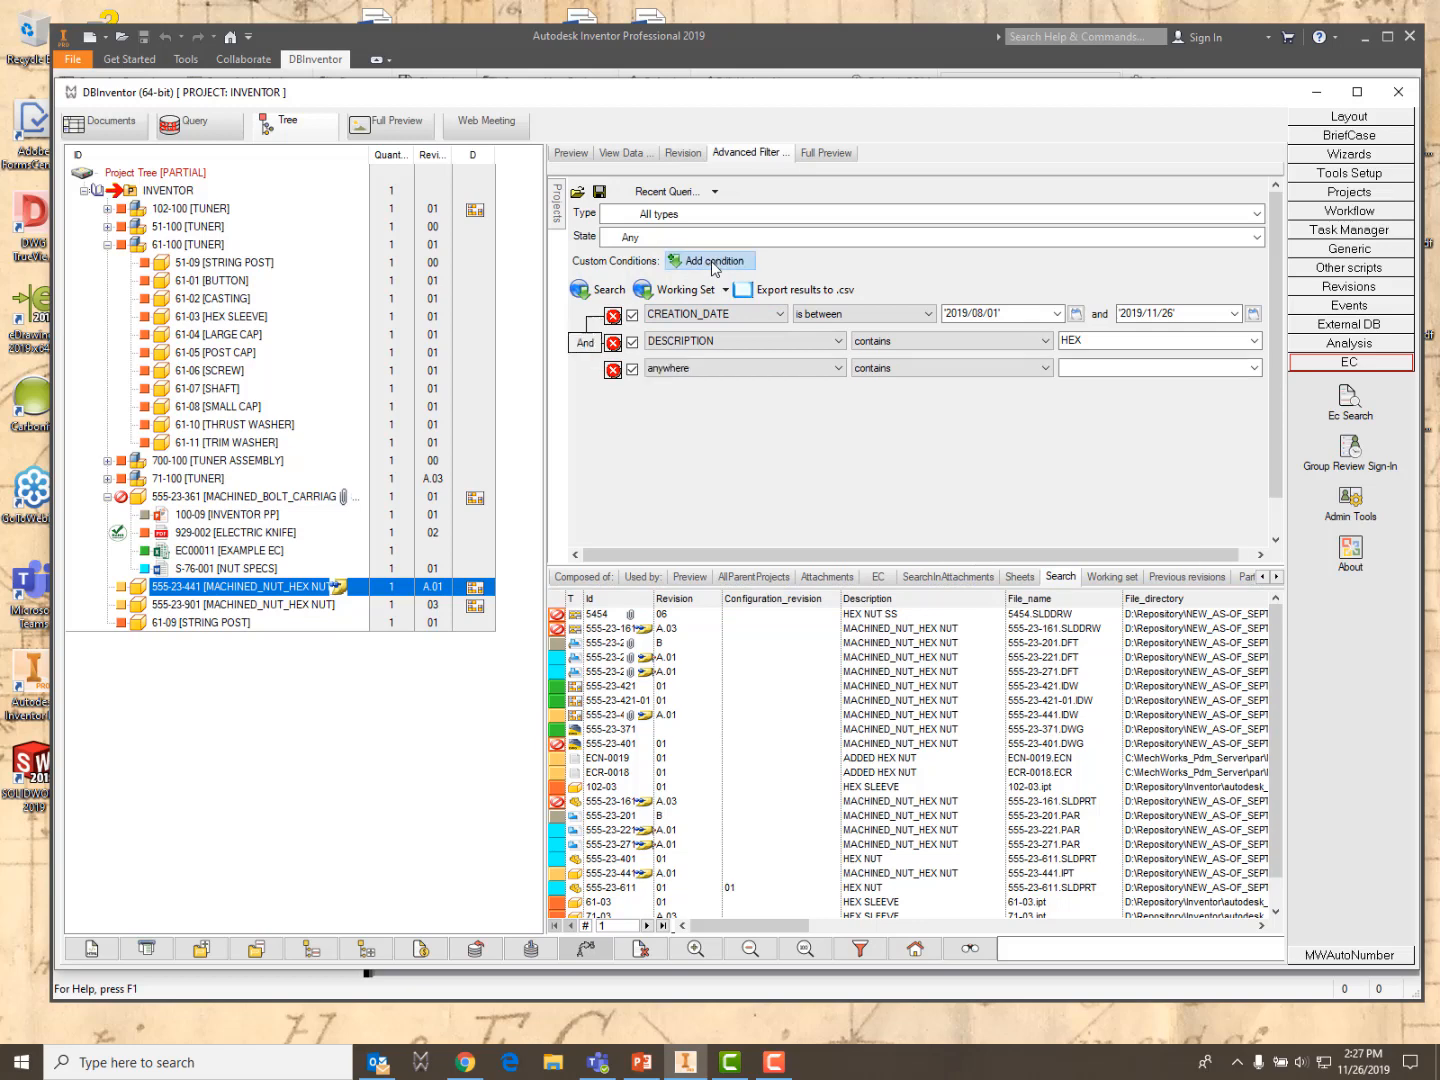
click(841, 370)
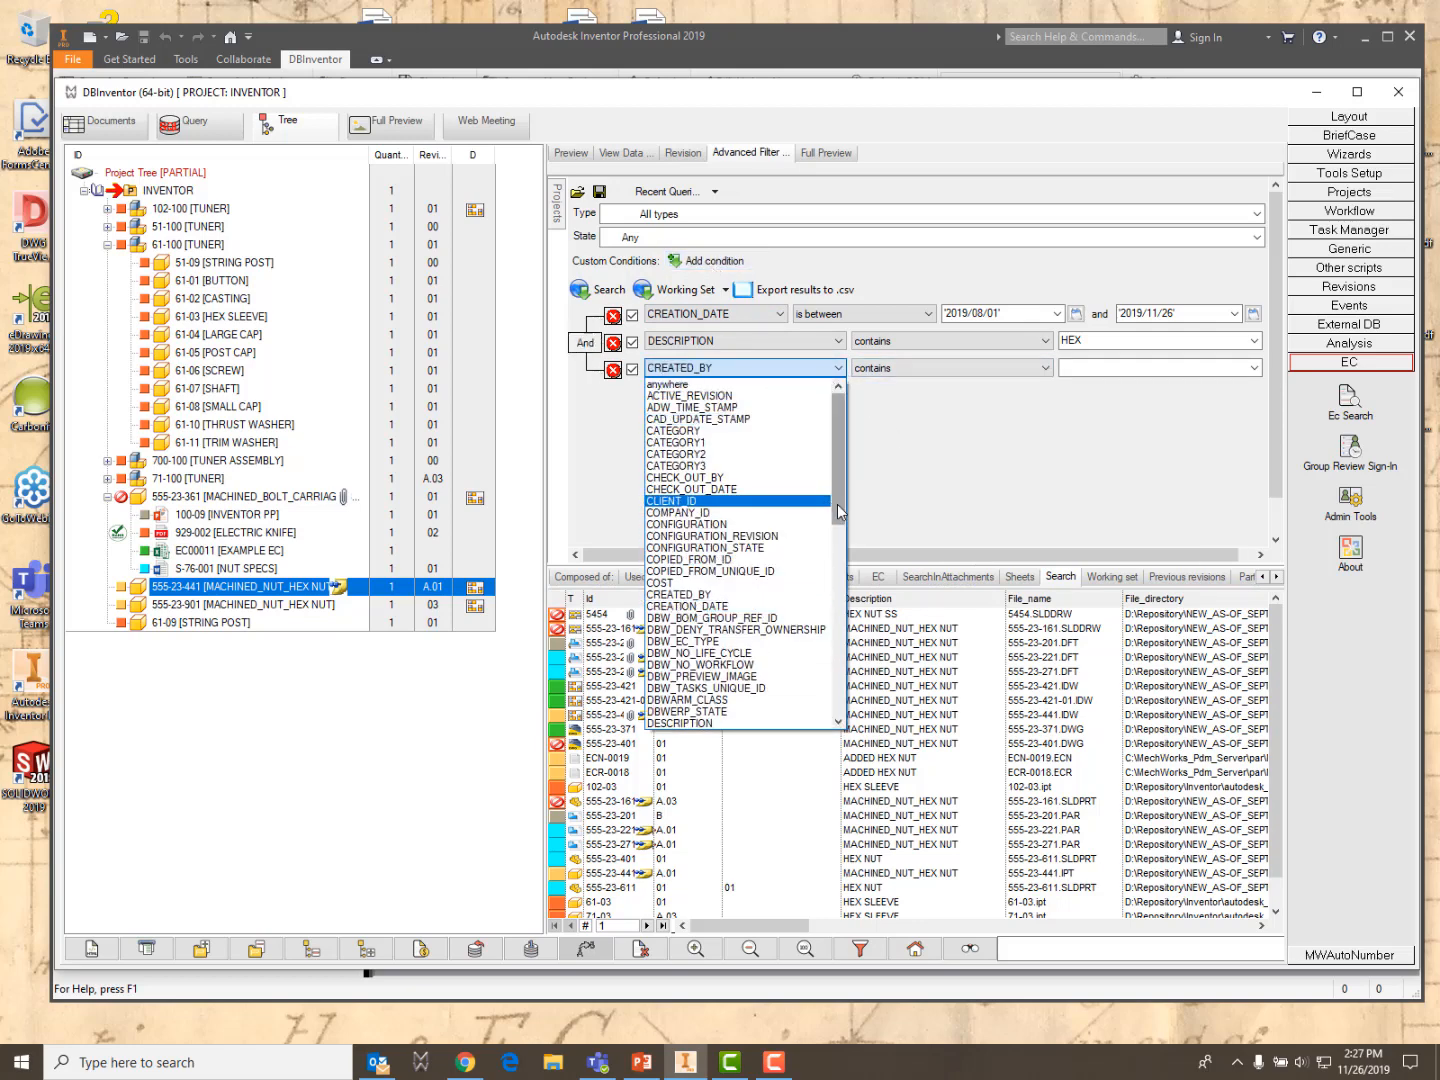
drag(838, 512, 841, 601)
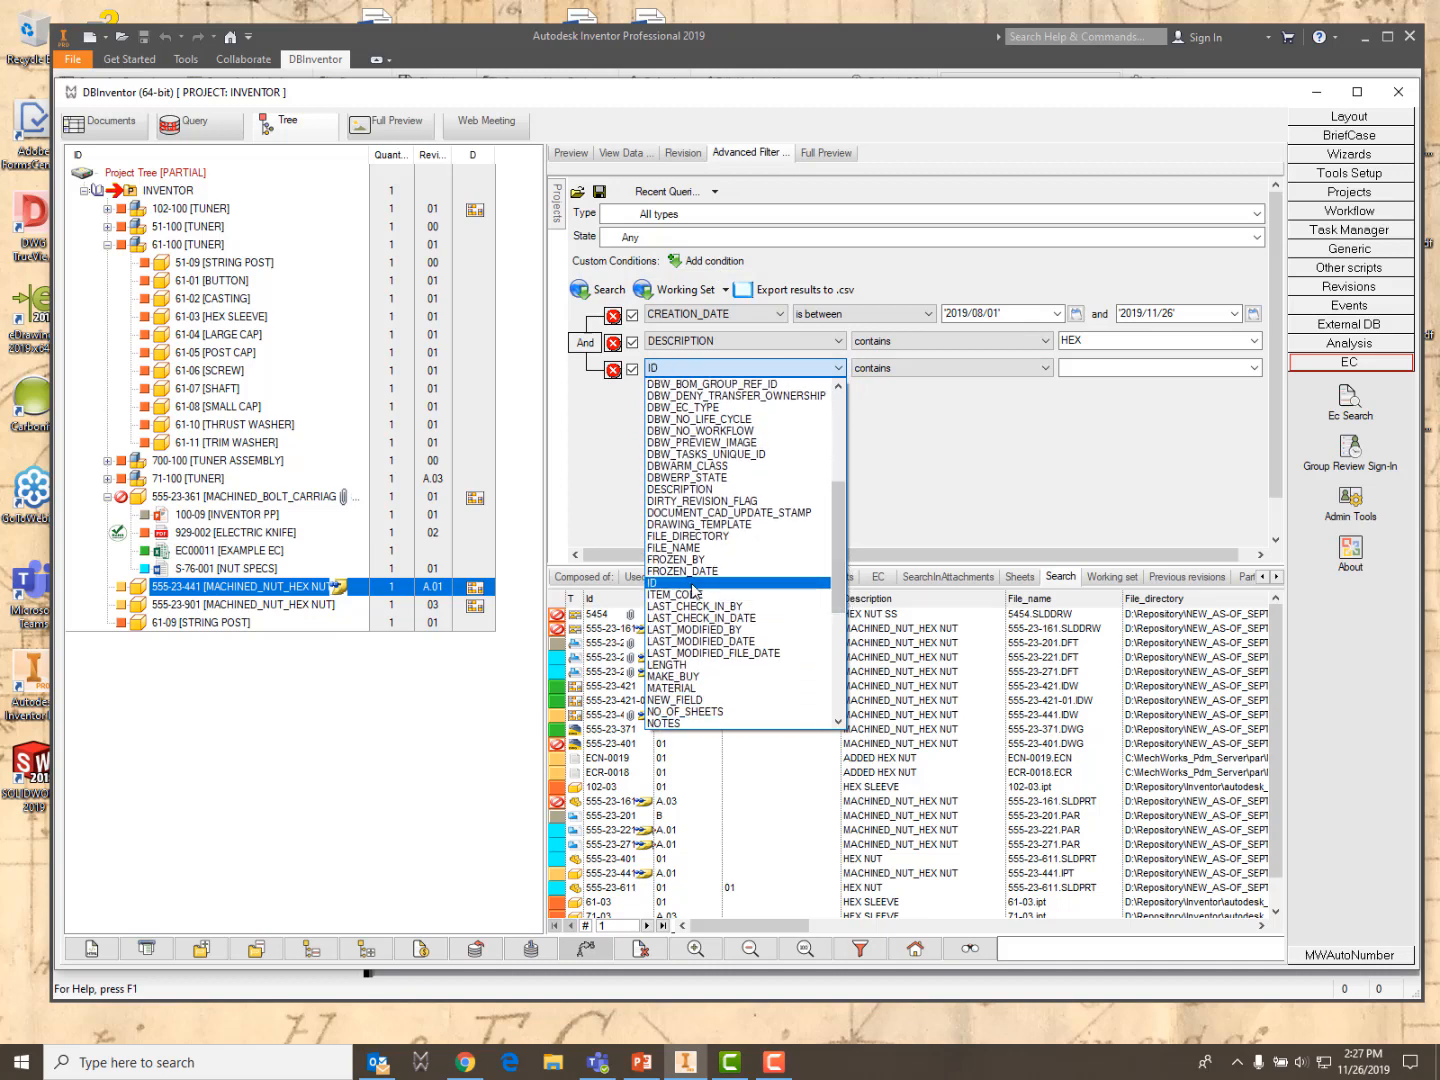
click(692, 584)
click(1045, 368)
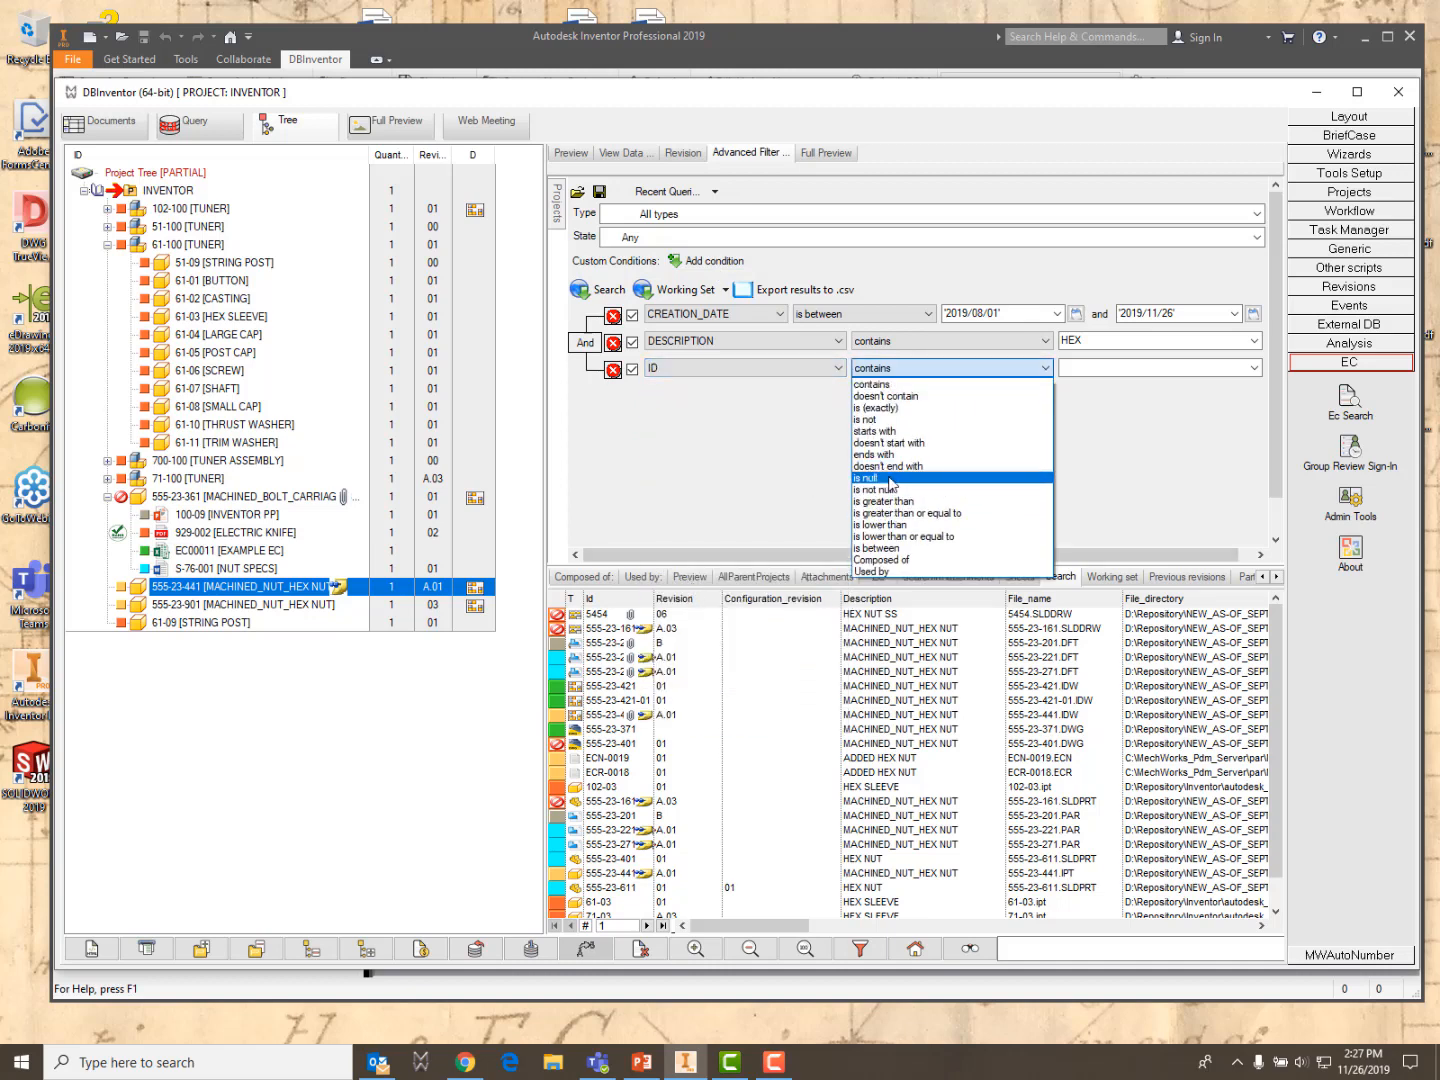
click(873, 431)
click(1086, 367)
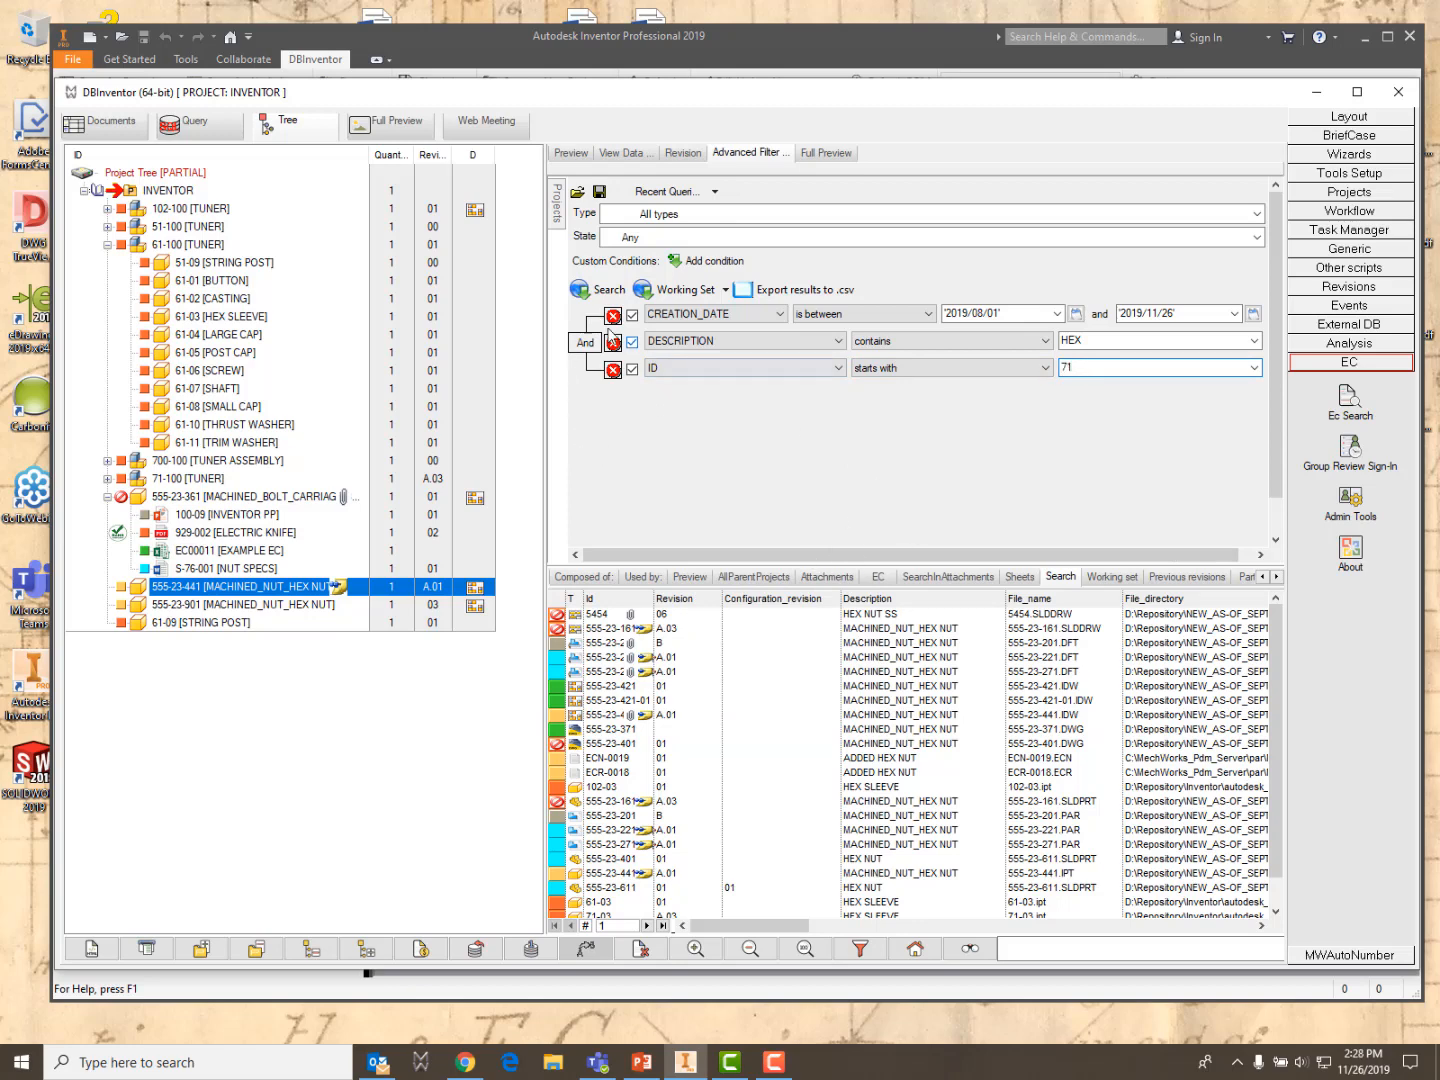
click(612, 290)
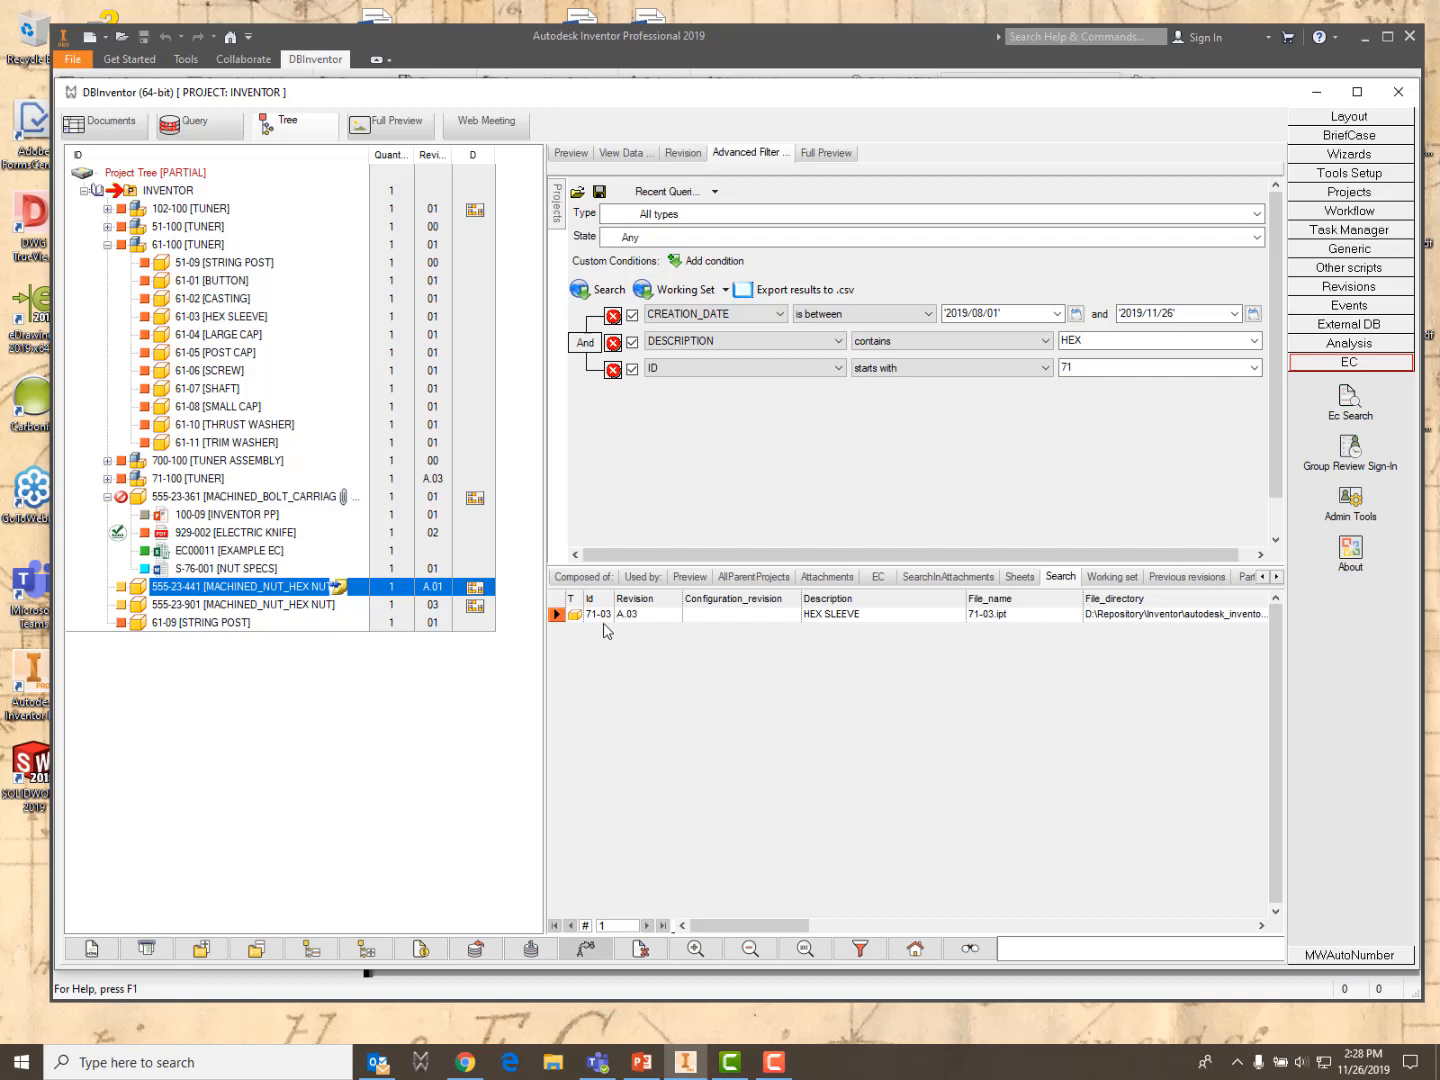
mouse_move(601, 618)
Remove the creation date, description and ID conditions from the advanced filter
click(615, 316)
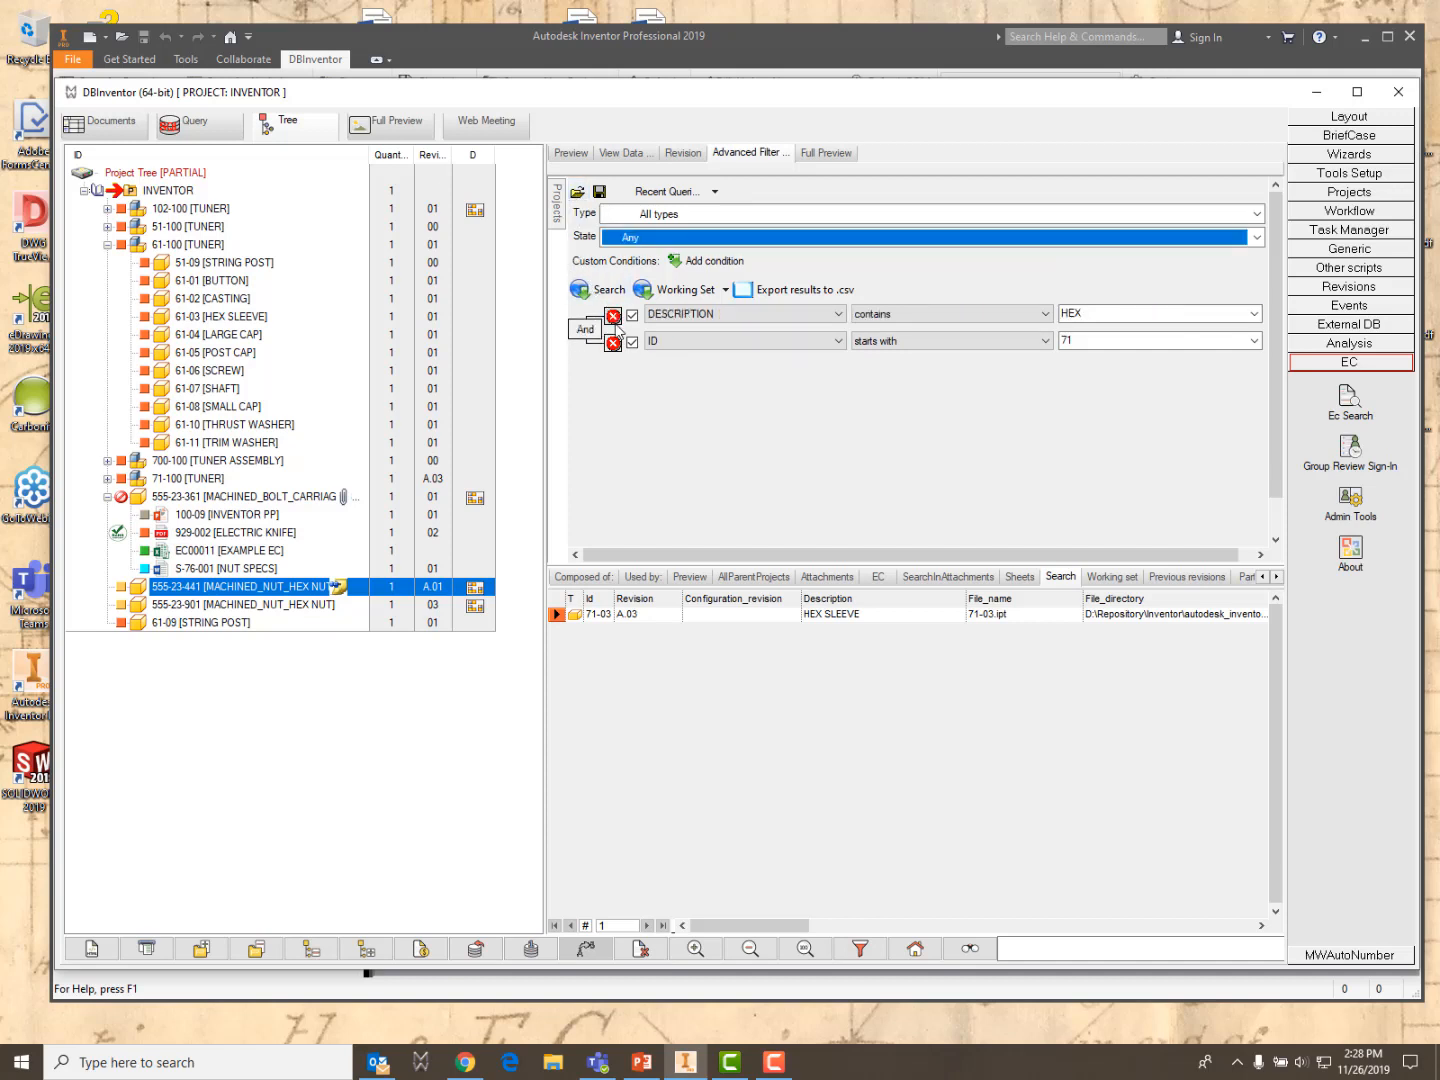
click(613, 318)
click(613, 318)
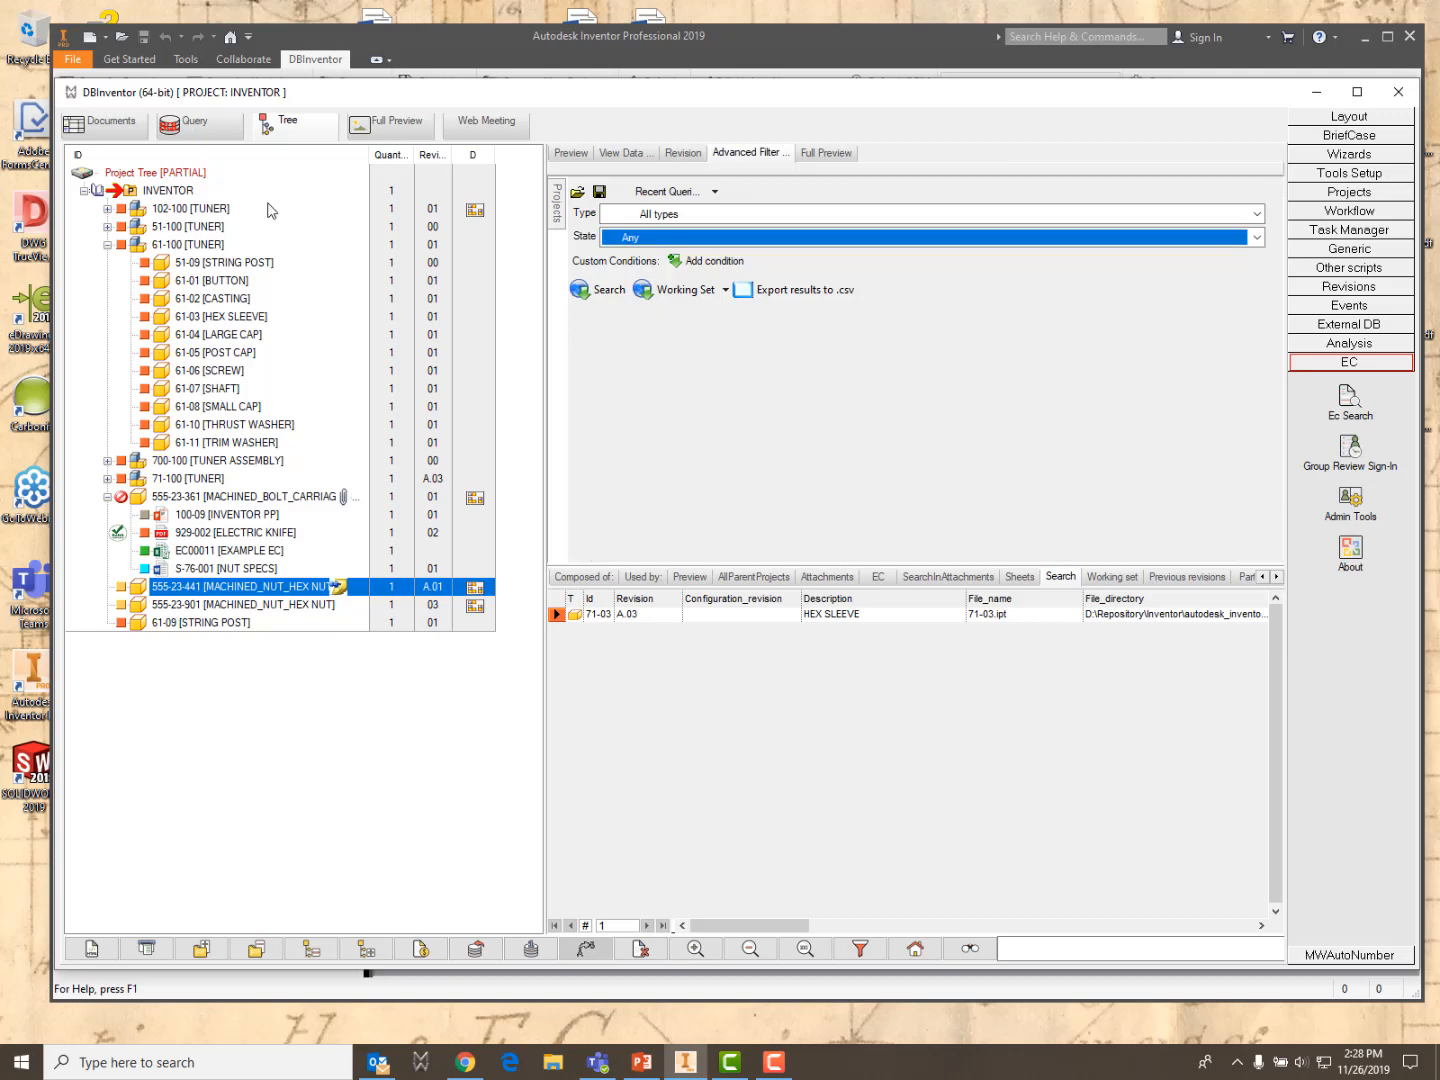
Show the SQL query view and run the predefined event query for the last day's released documents
click(191, 124)
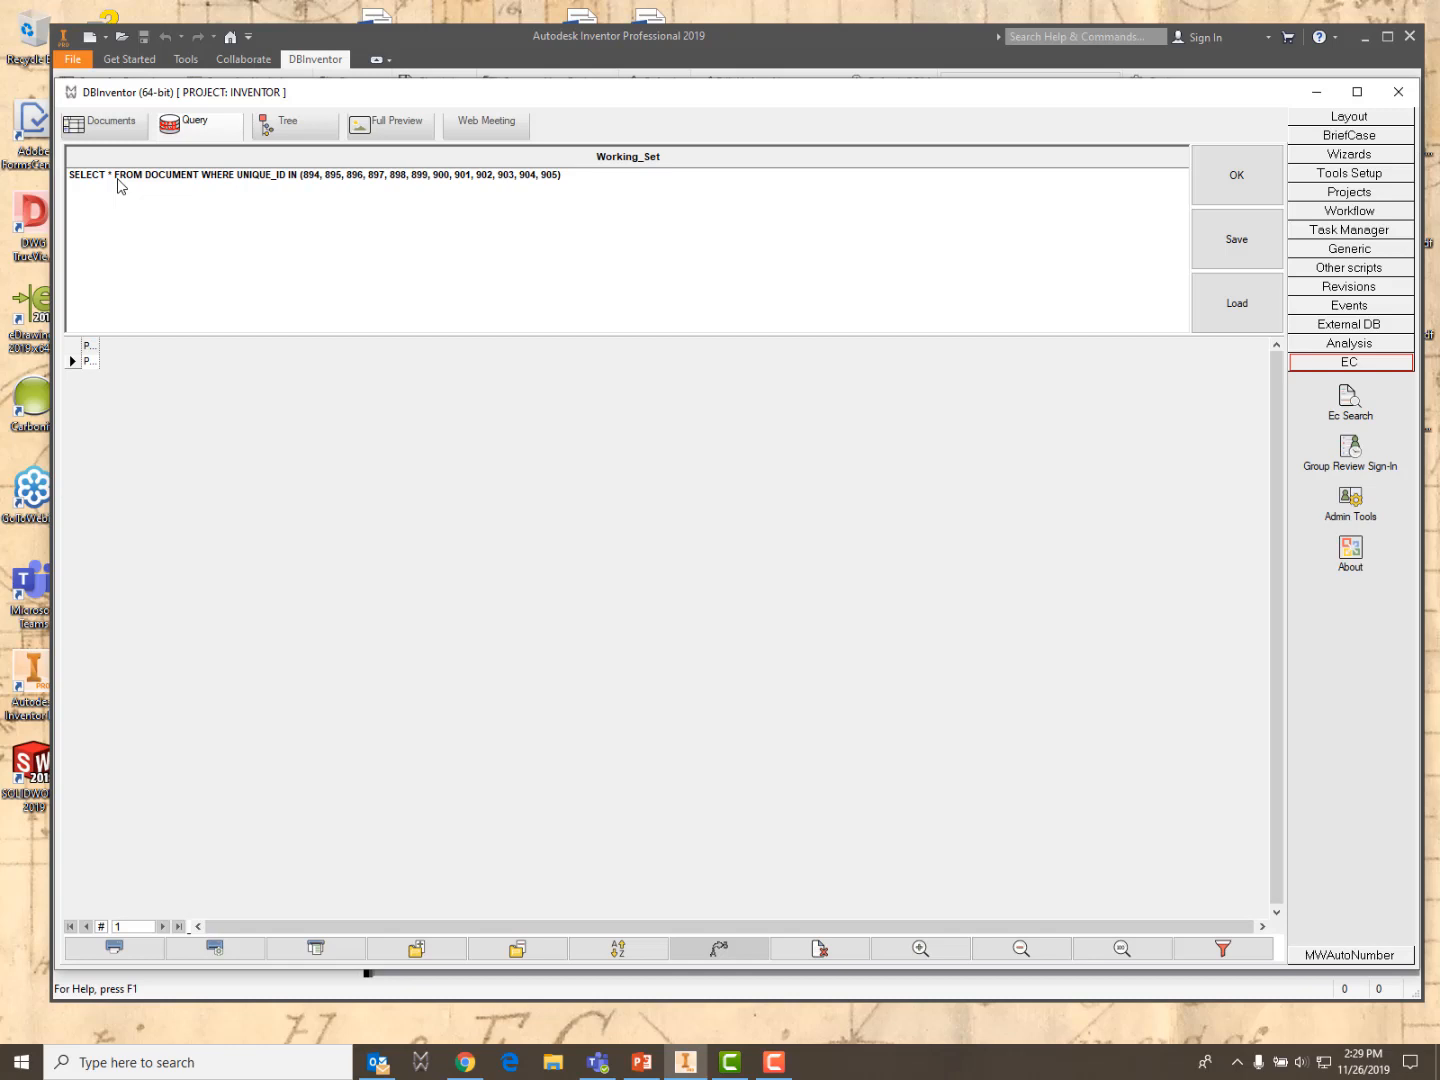
click(1362, 305)
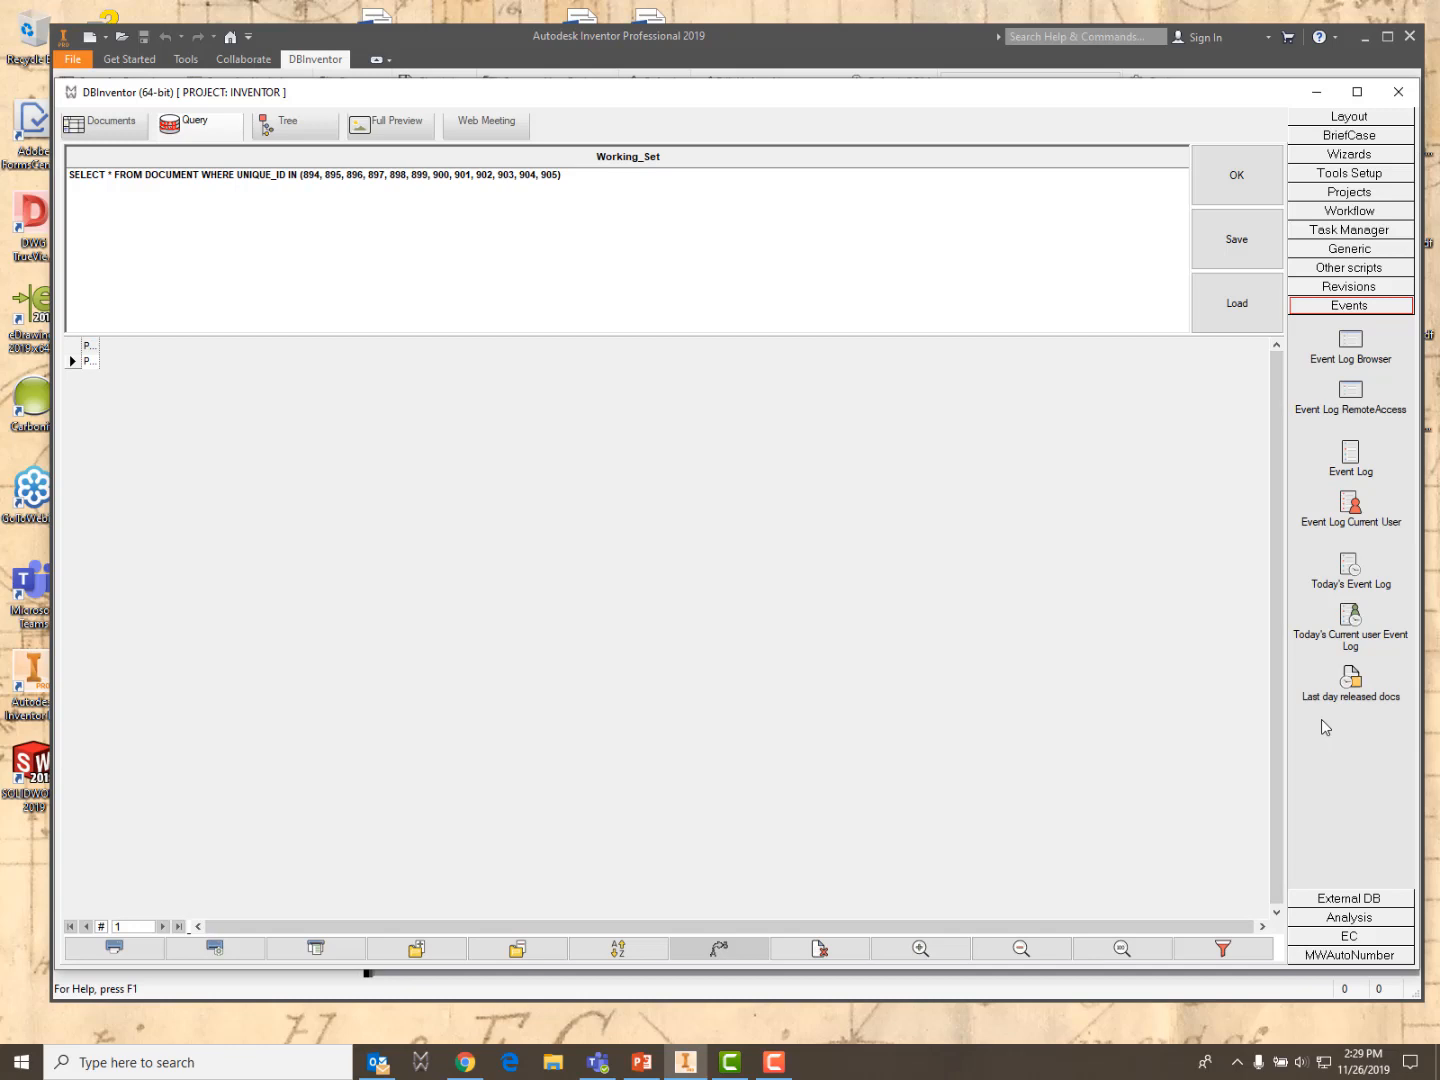
click(1355, 680)
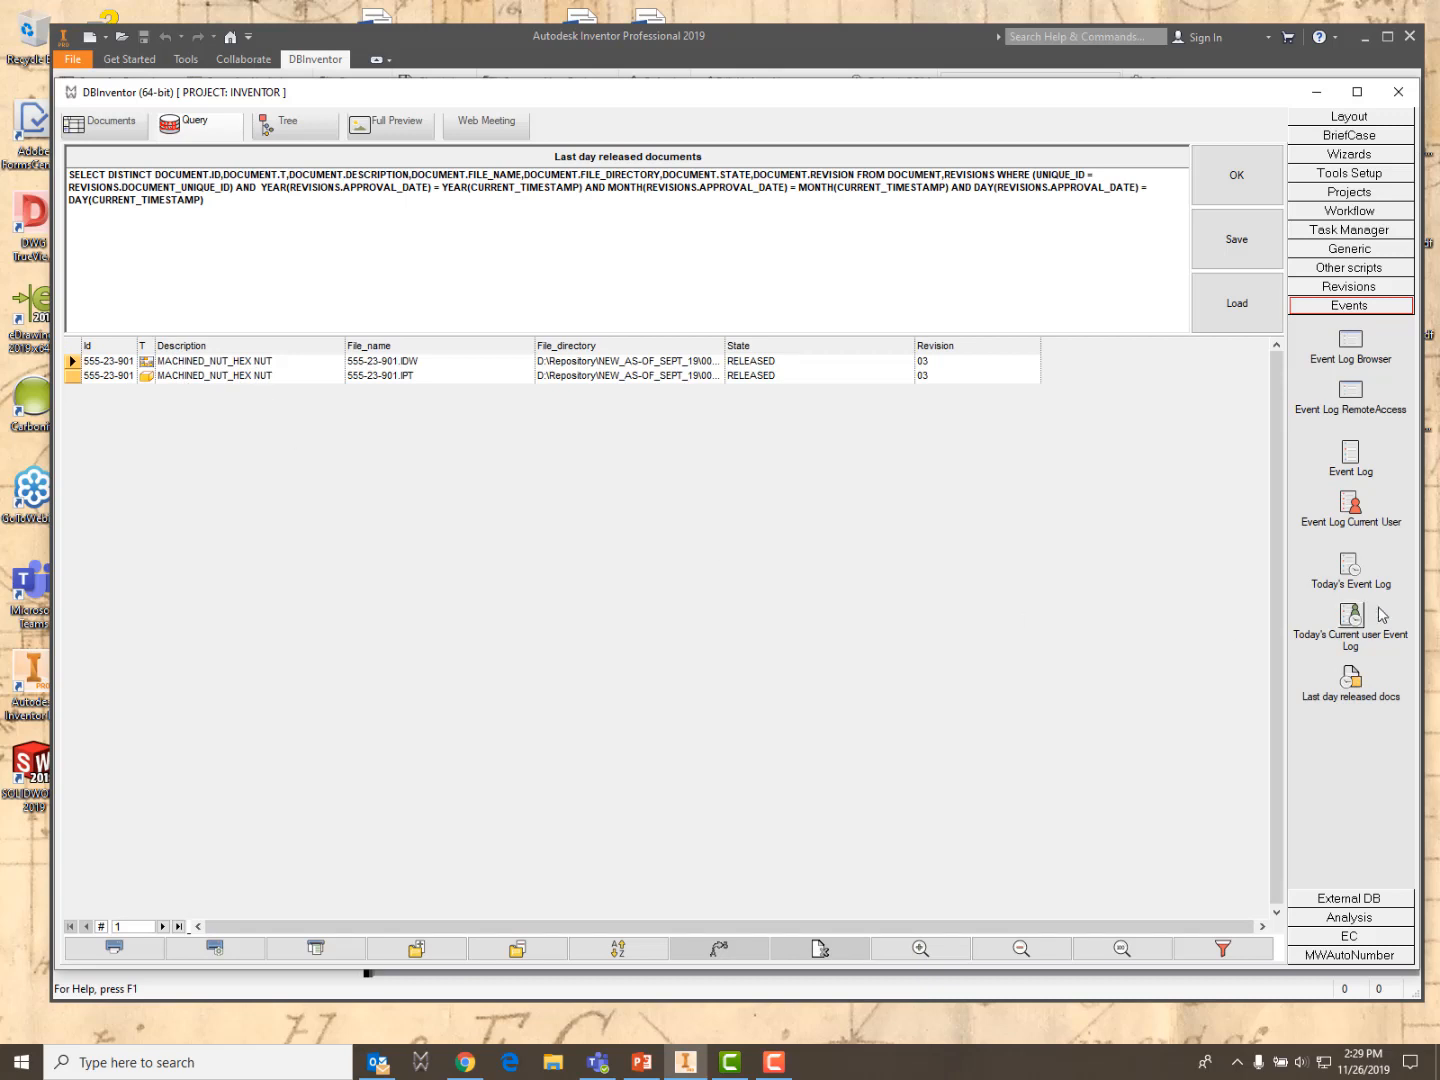
List the current user's event log, check the saved-query loading dialog without loading anything, and return to the project tree
click(1351, 506)
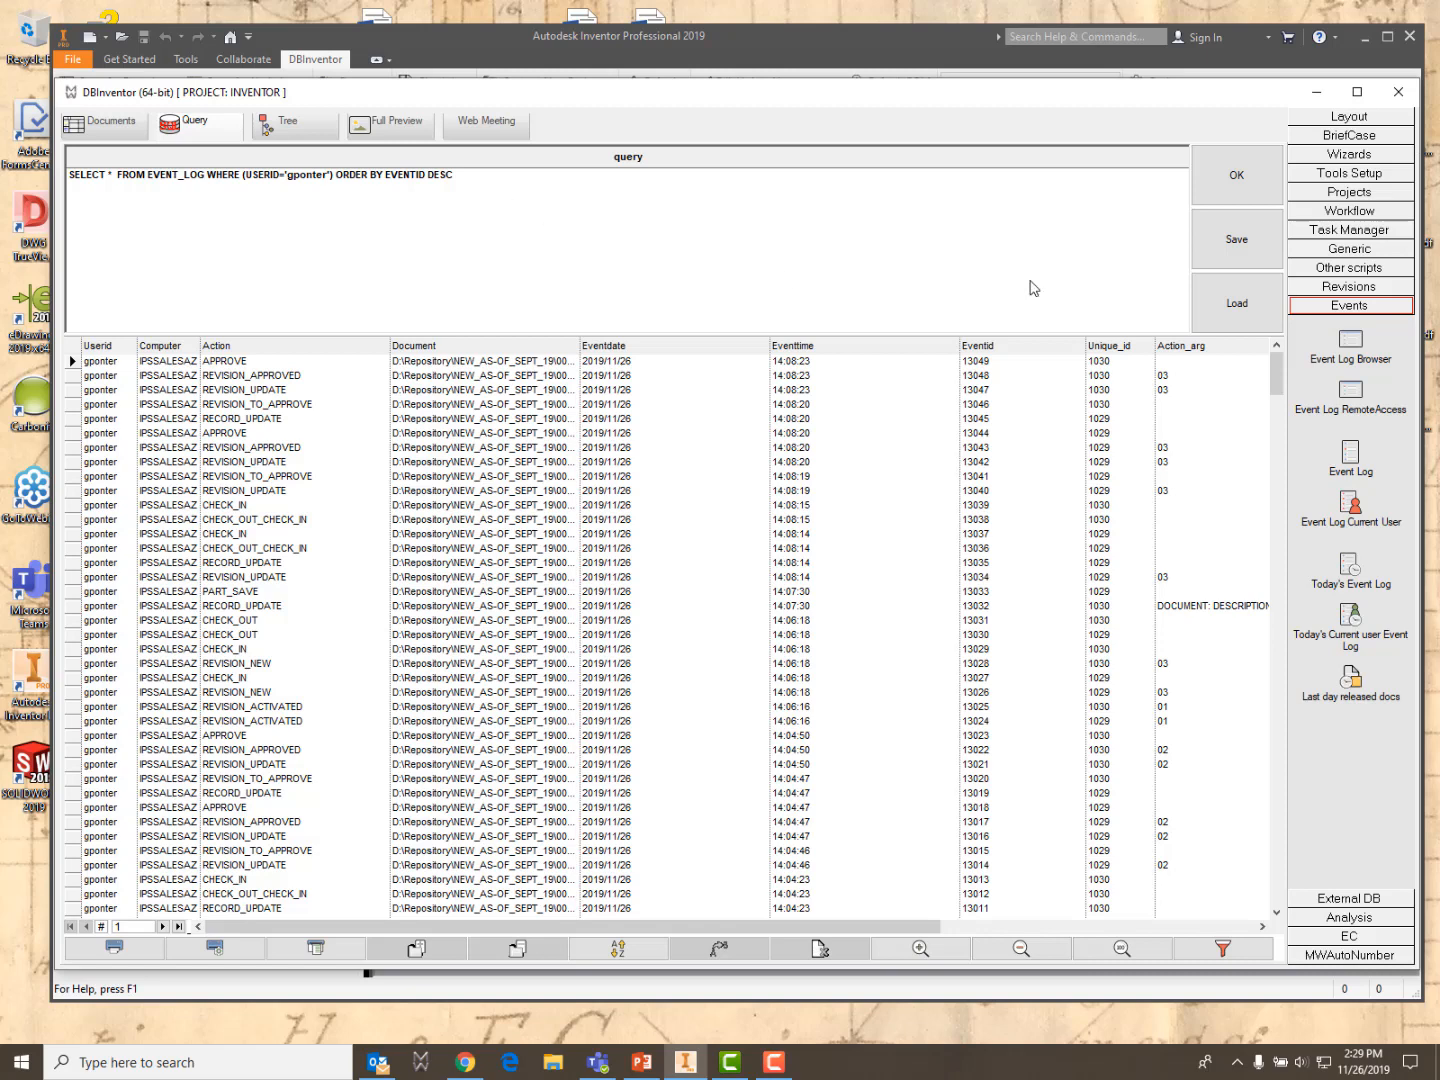
click(1239, 312)
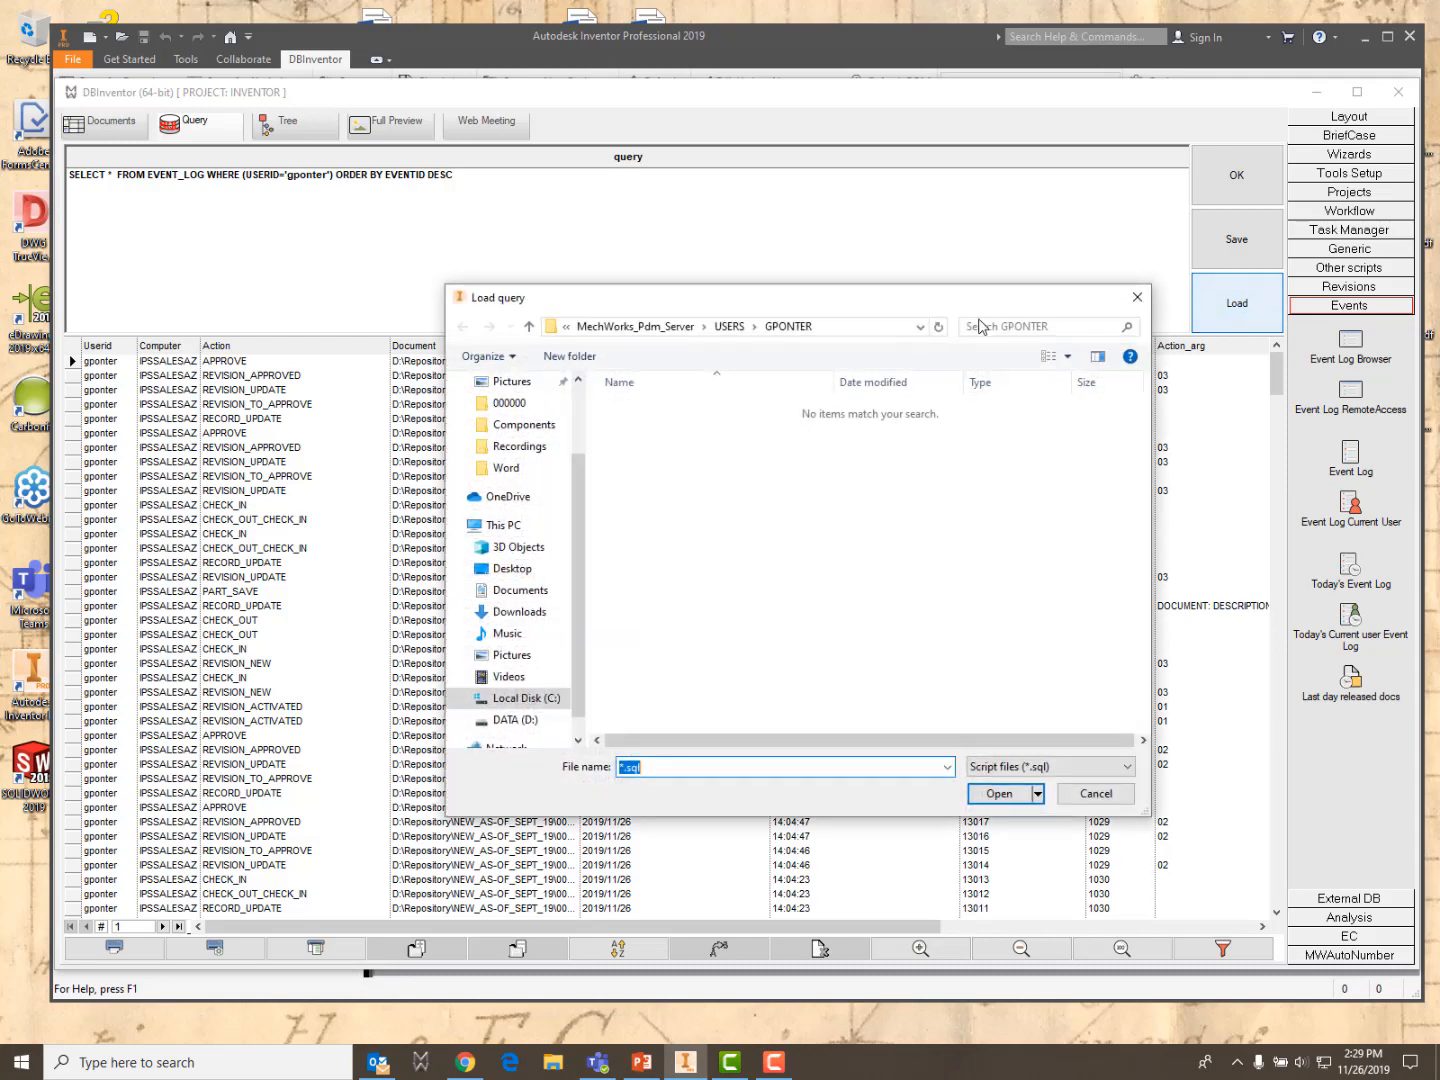
click(1137, 299)
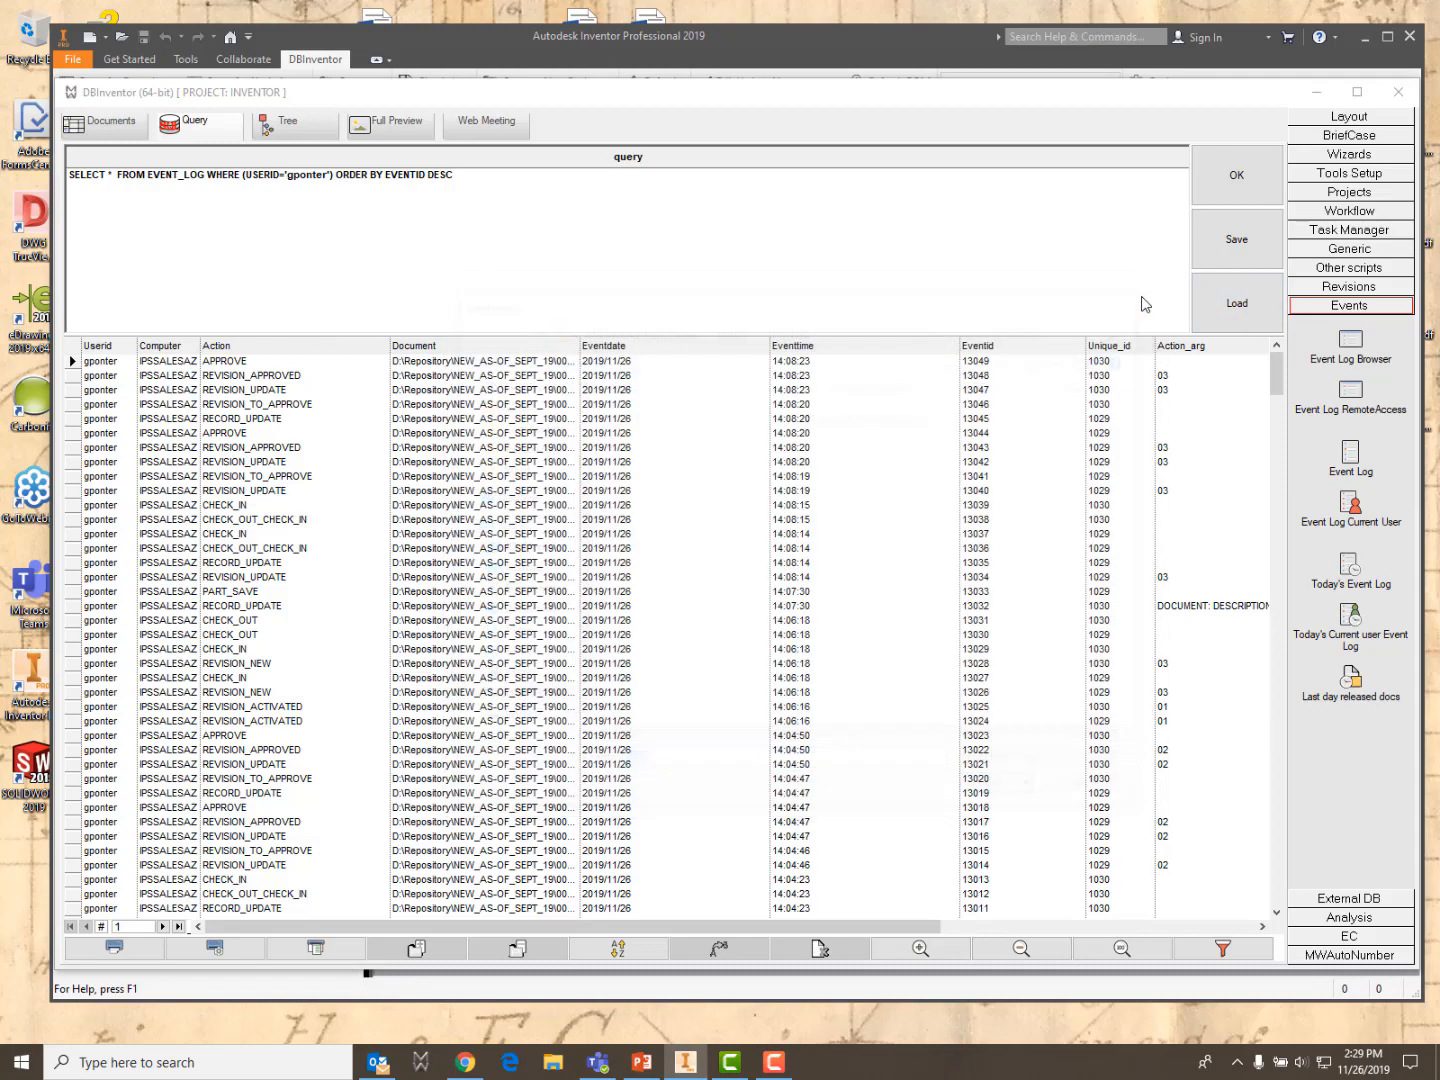
click(284, 125)
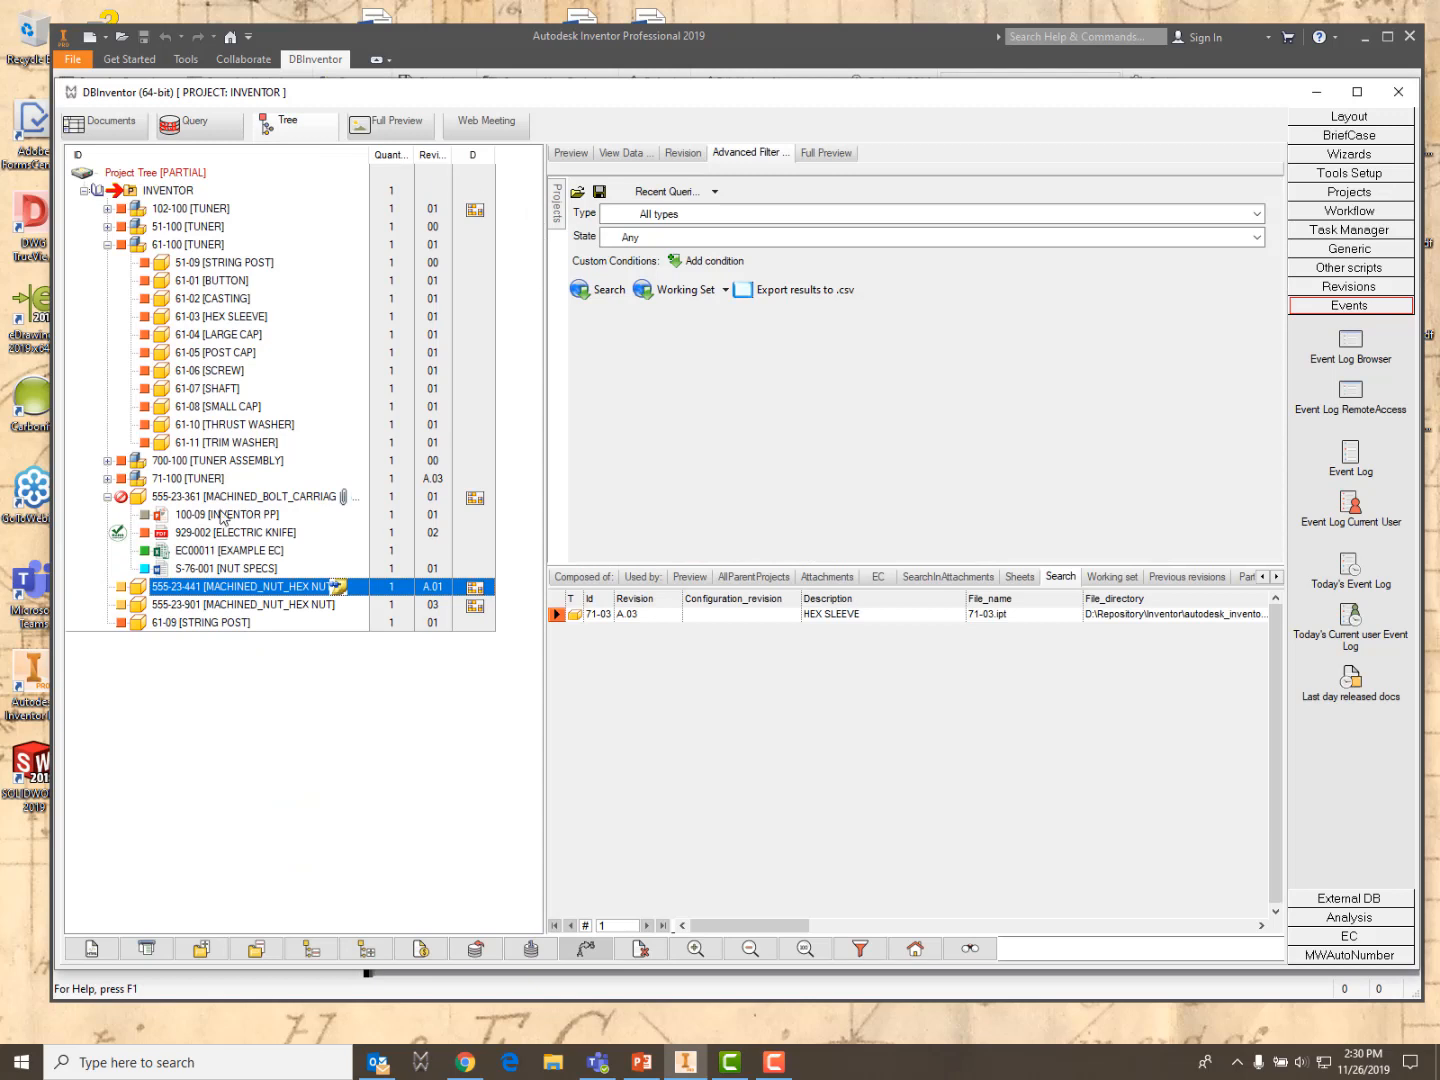
Preview the released hex nut 555-23-901 and increment its revision state to check it out
click(195, 607)
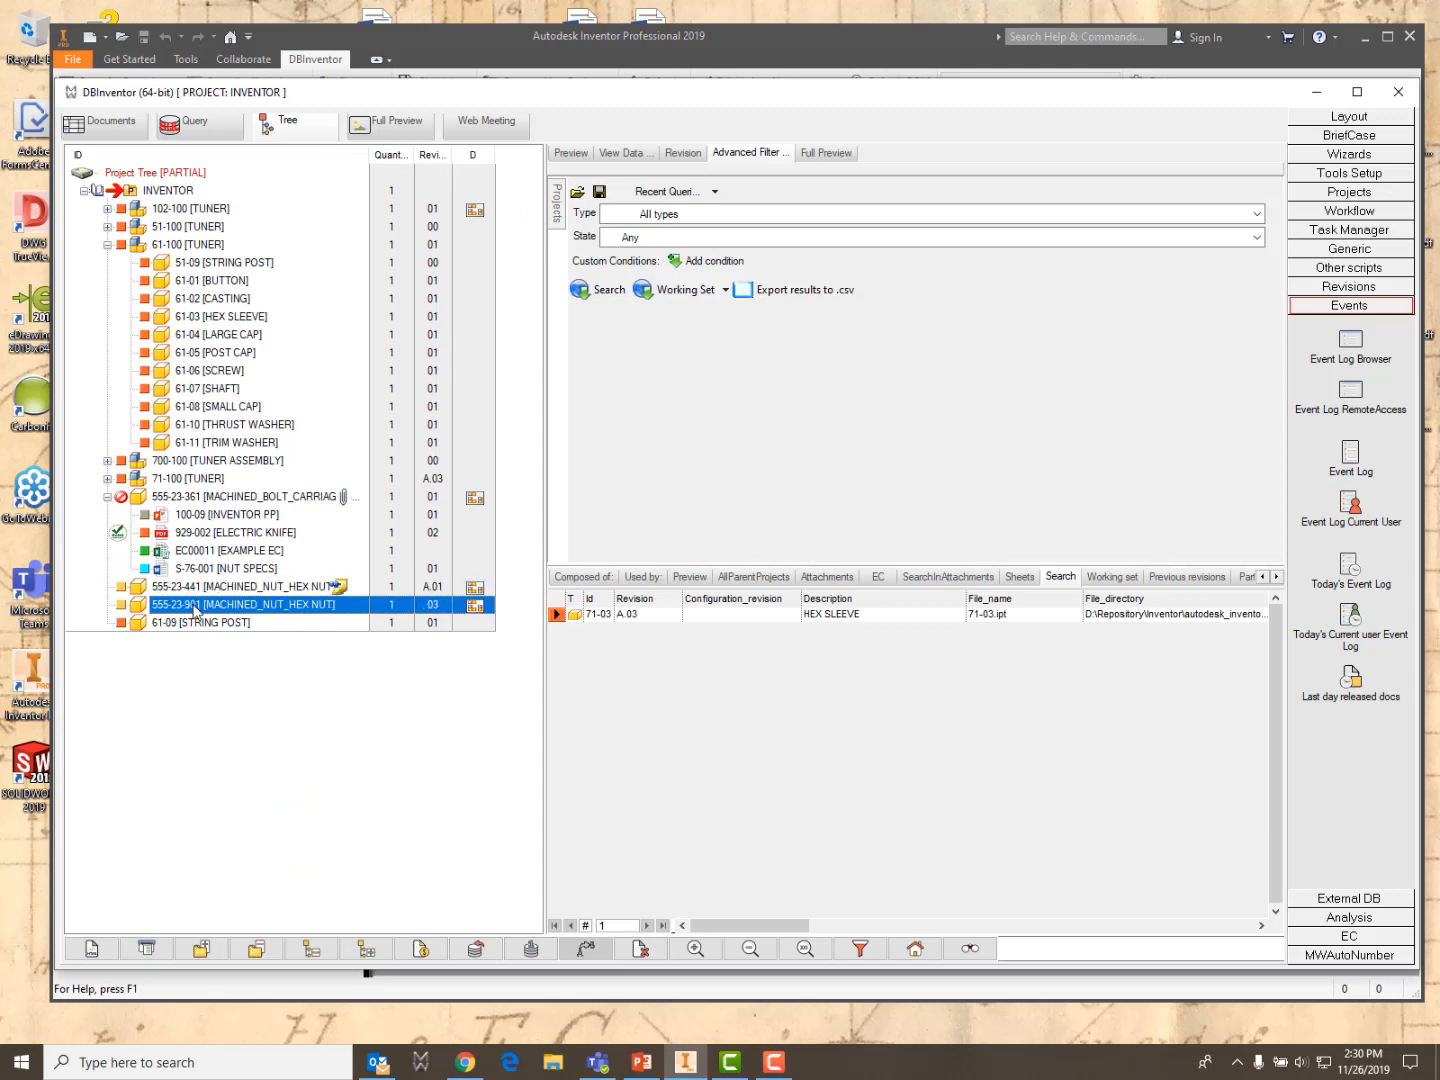
click(571, 154)
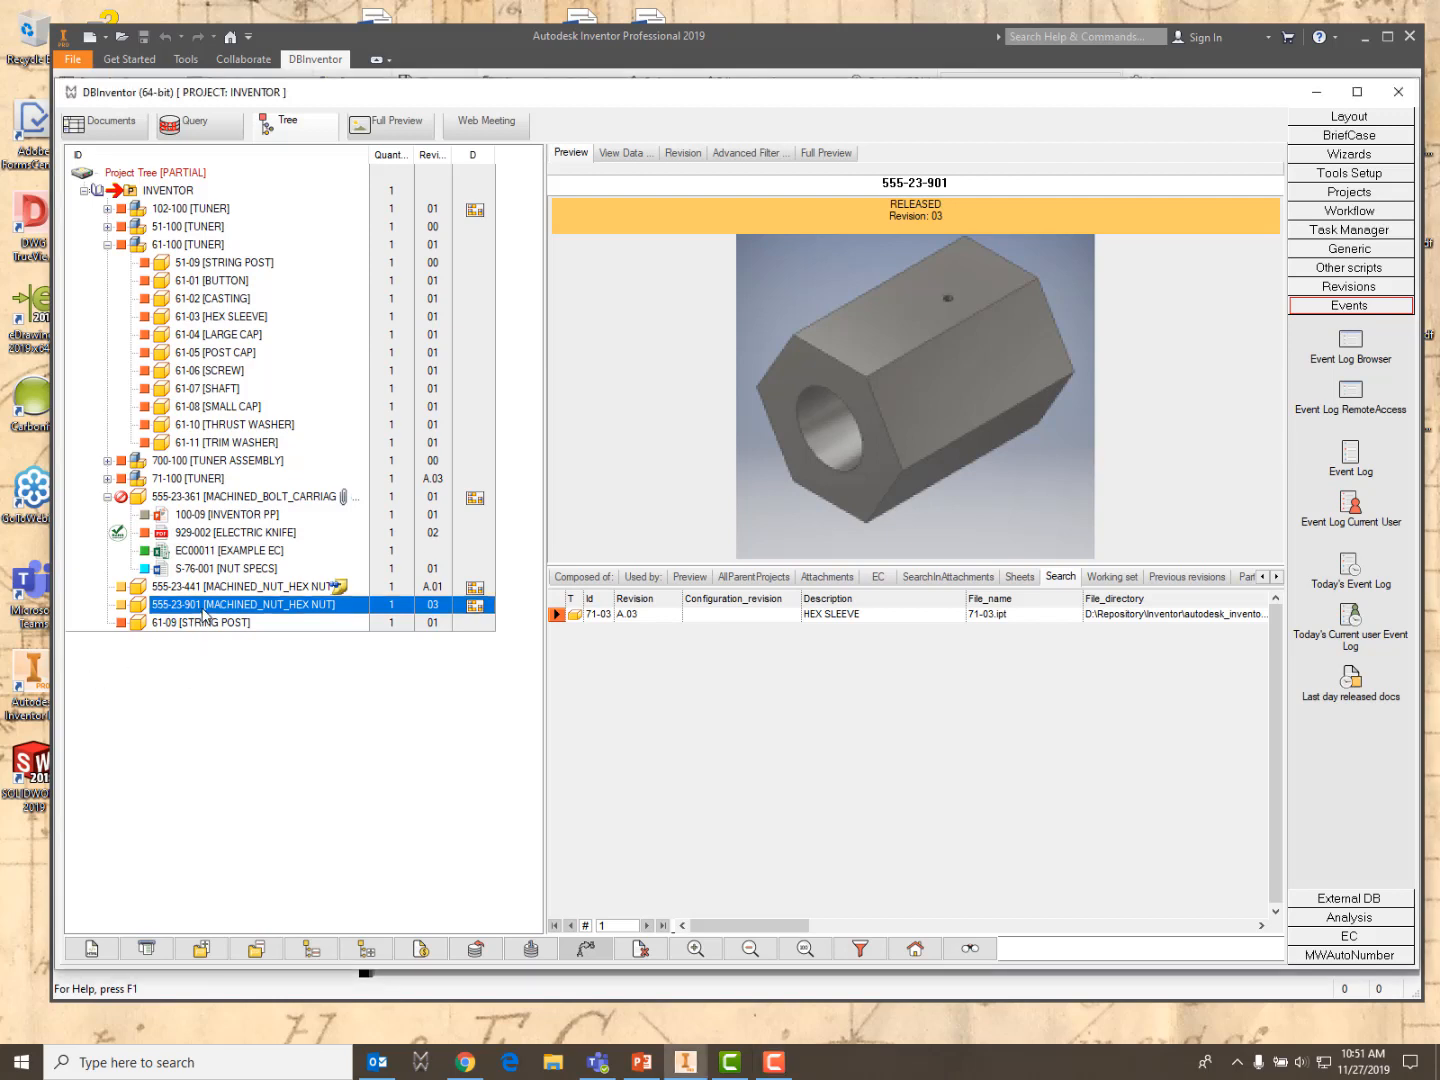
right_click(203, 613)
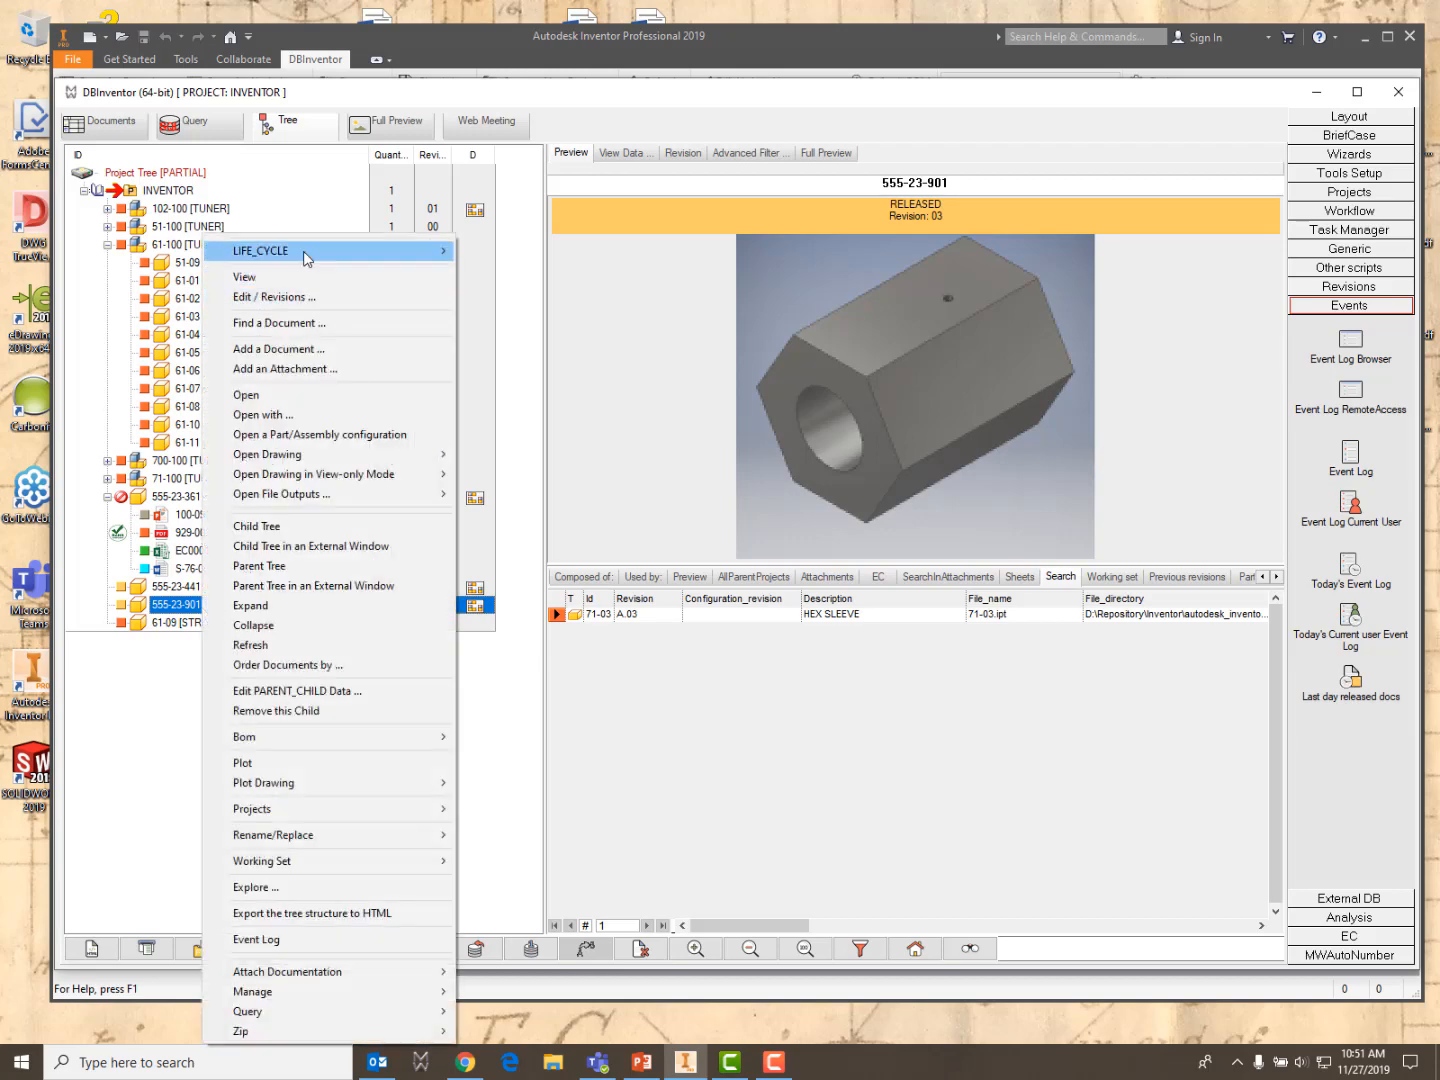
mouse_move(323, 258)
mouse_move(505, 260)
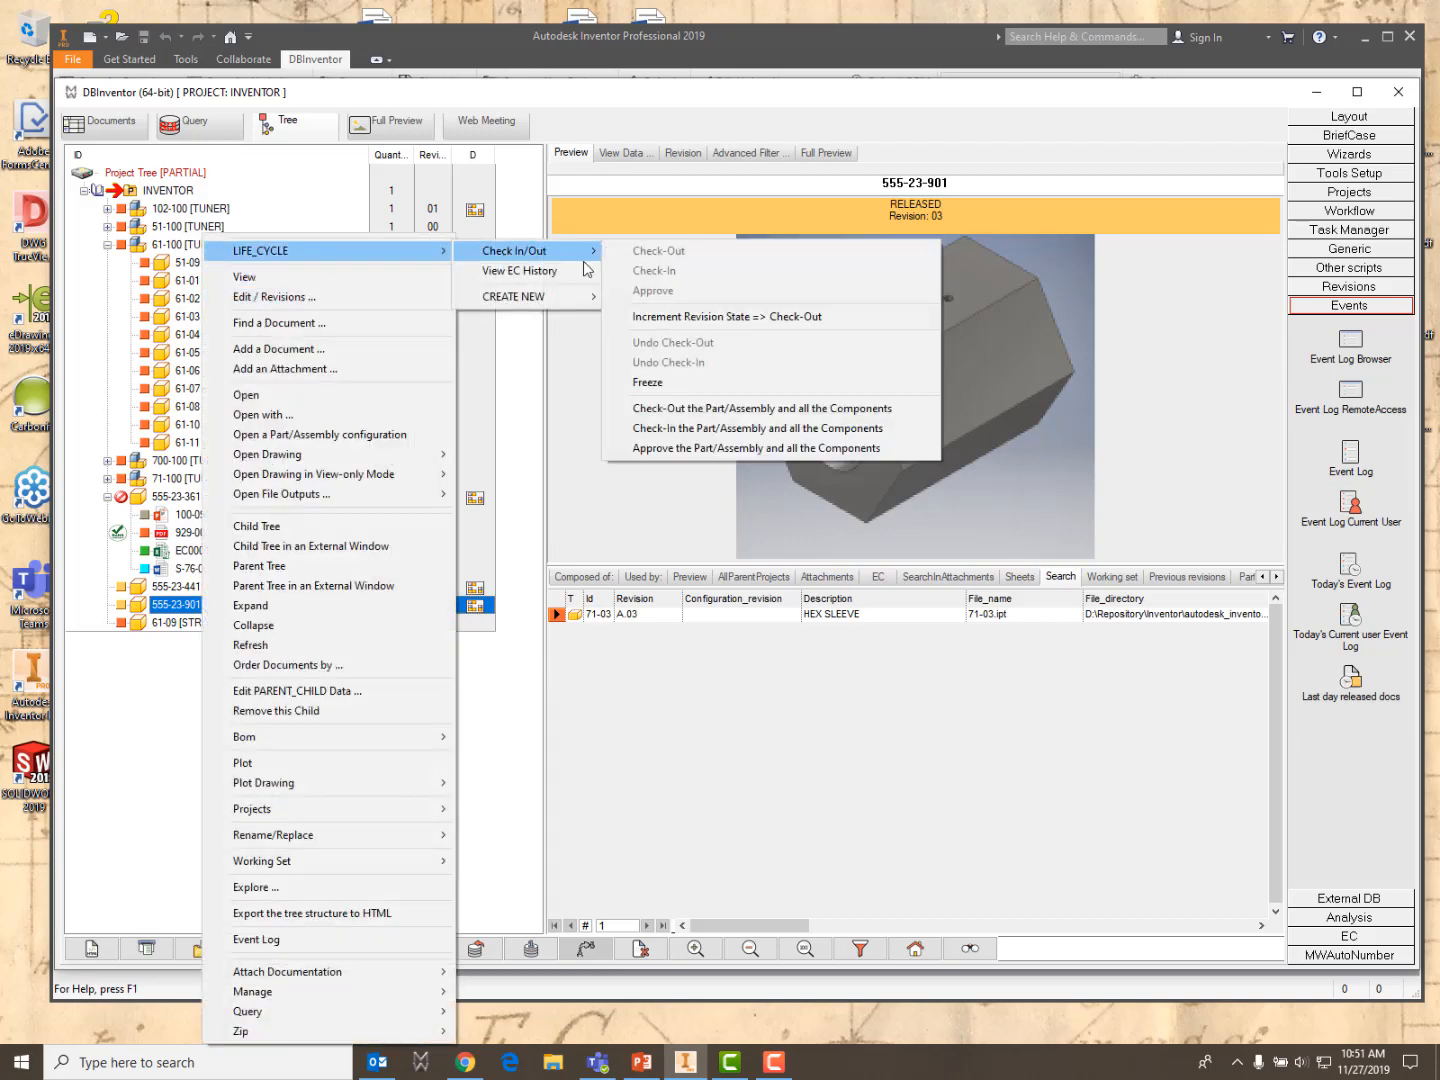
click(704, 316)
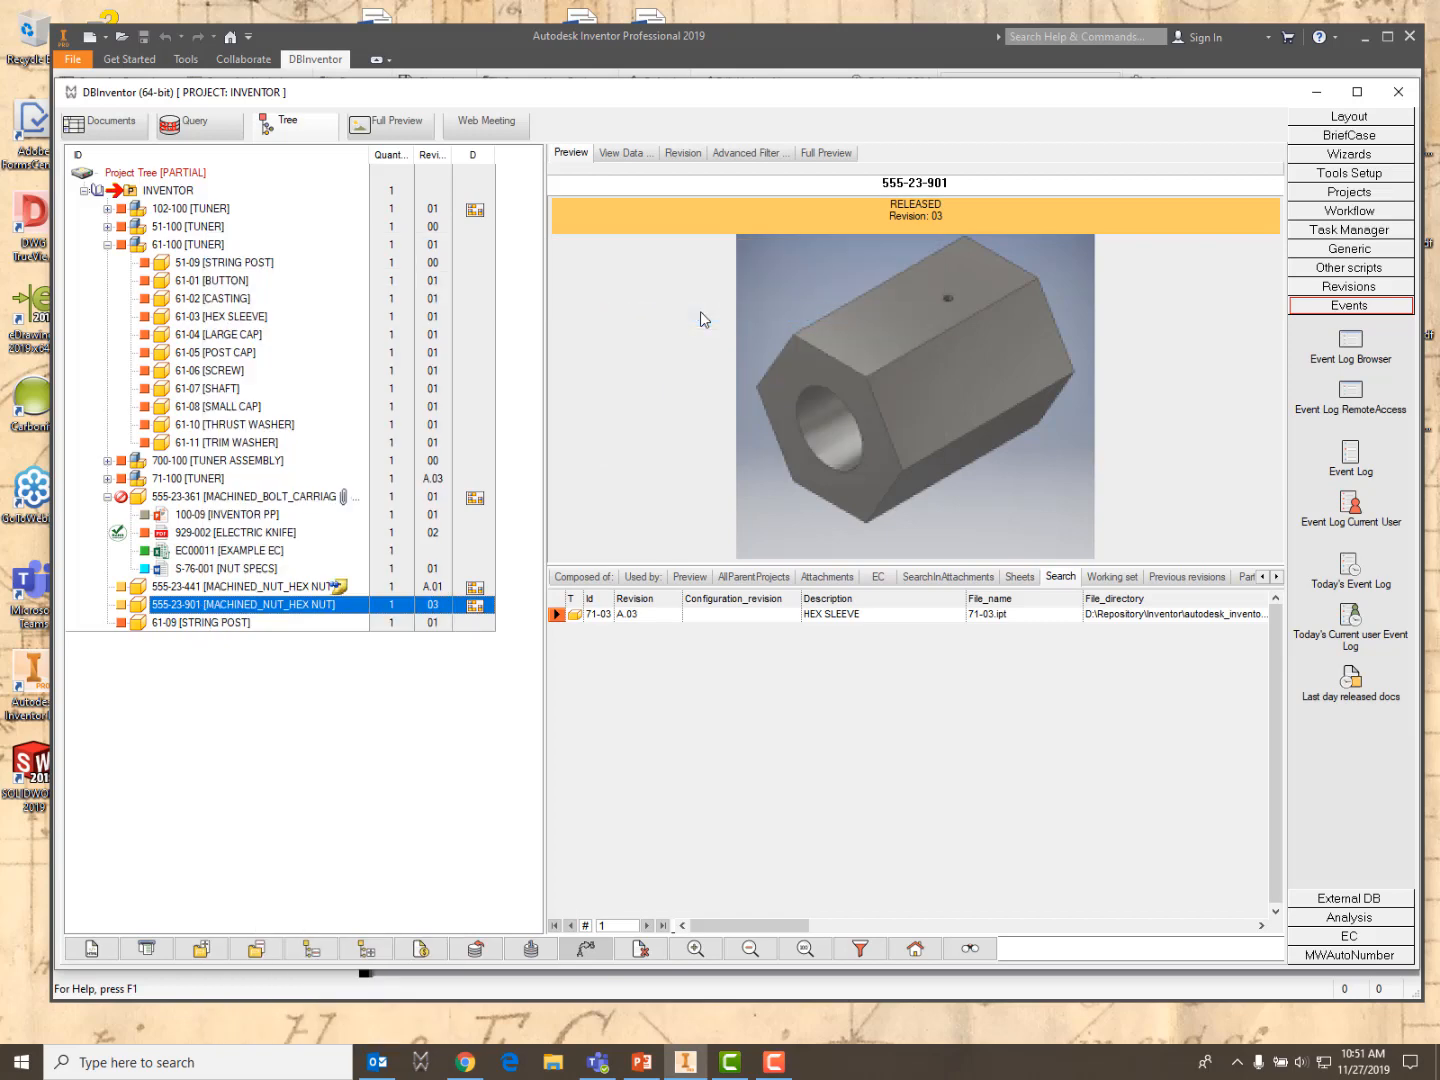
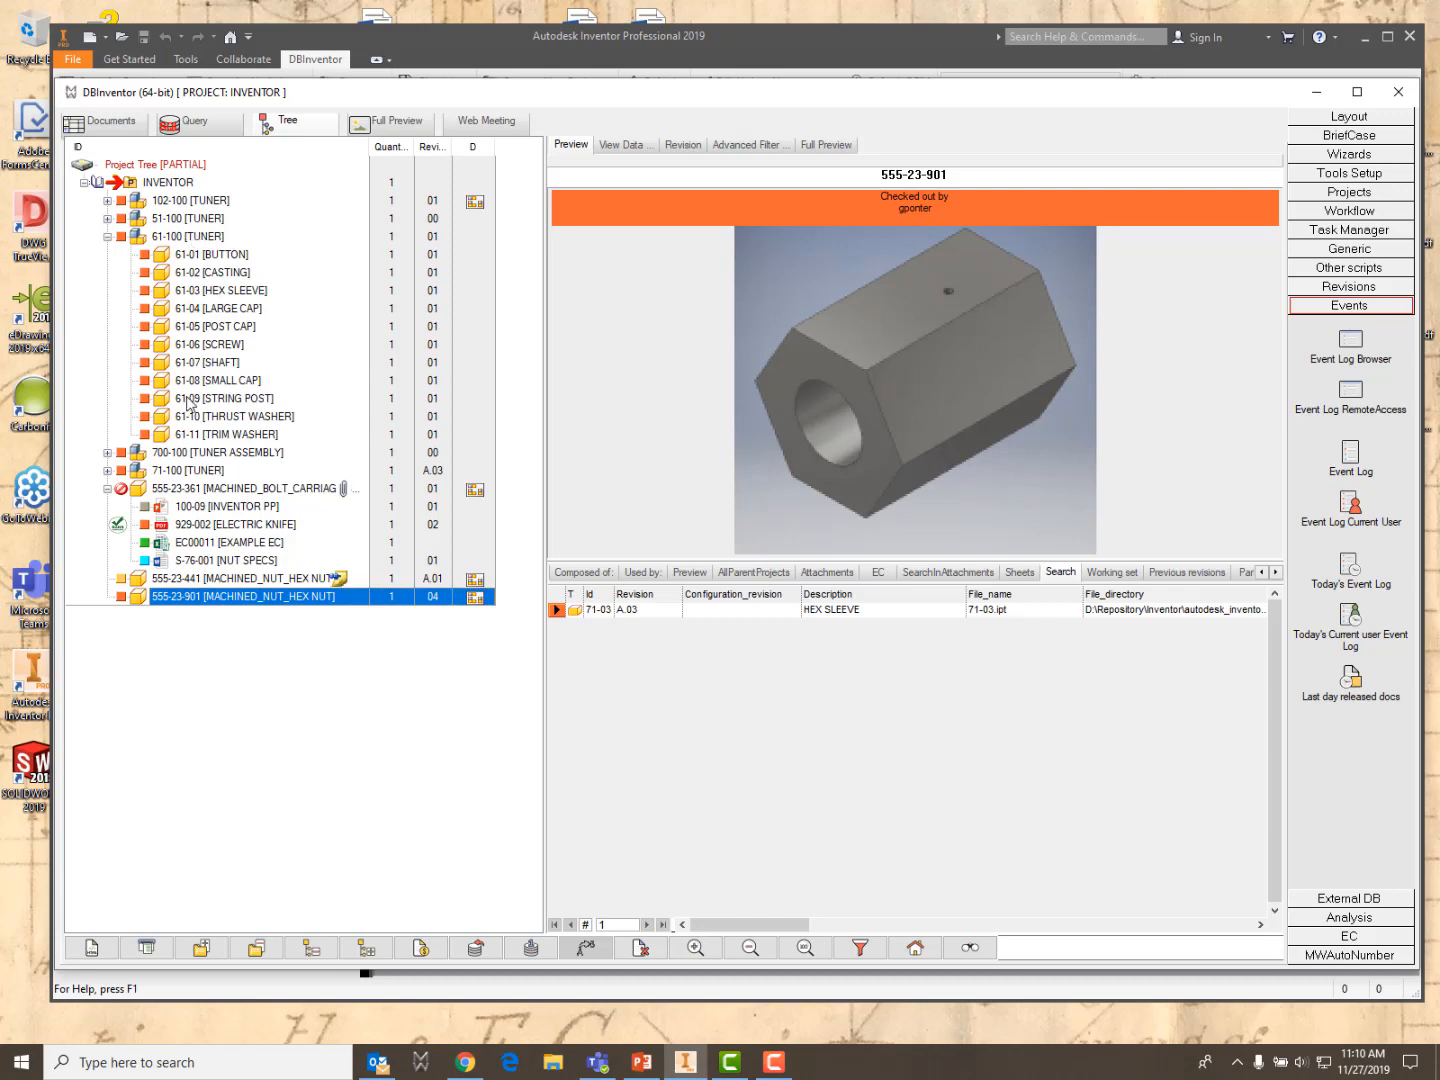
Open the 61-100 tuner assembly and search the database for 901 from within the assembly
double_click(201, 240)
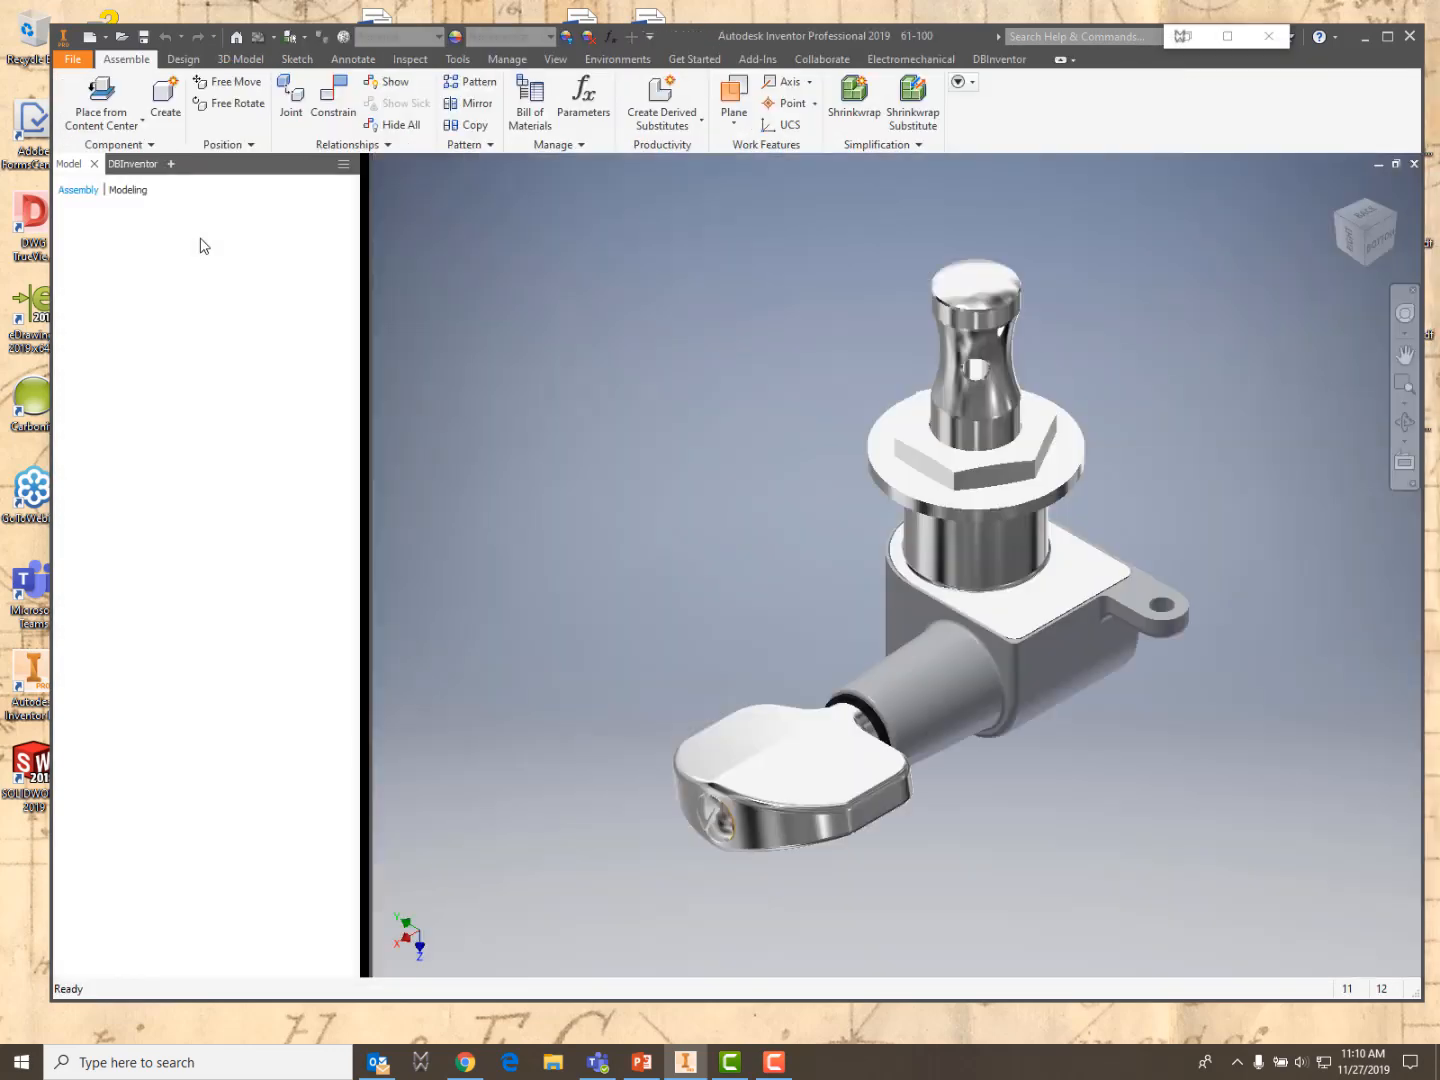
click(137, 166)
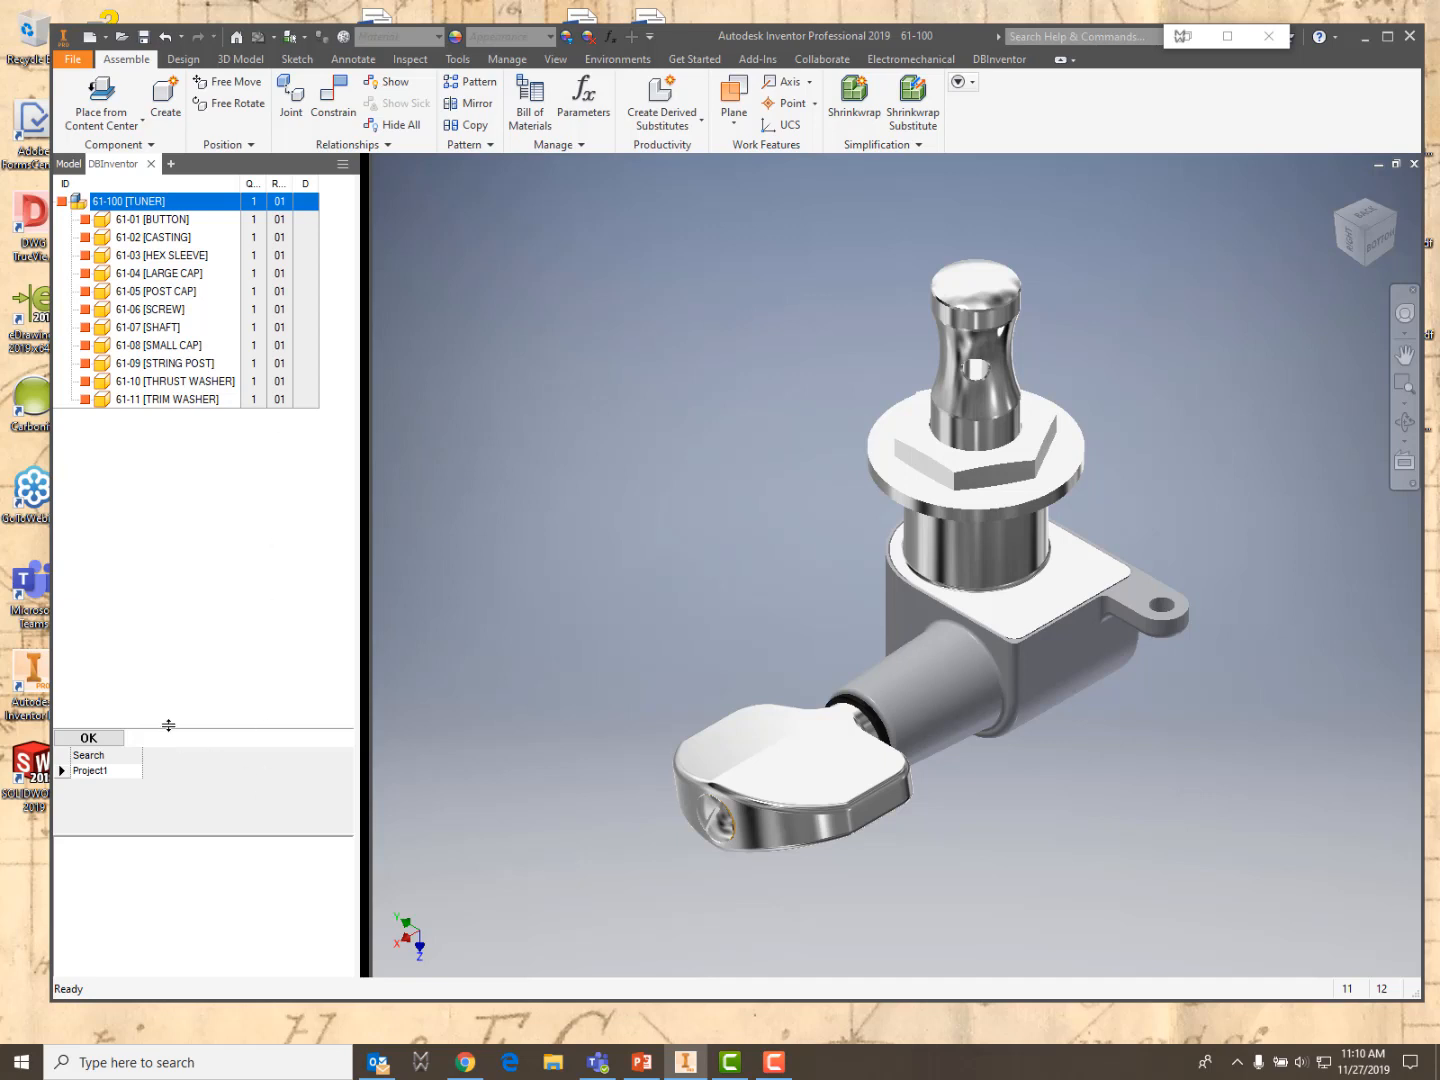
drag(174, 717, 178, 623)
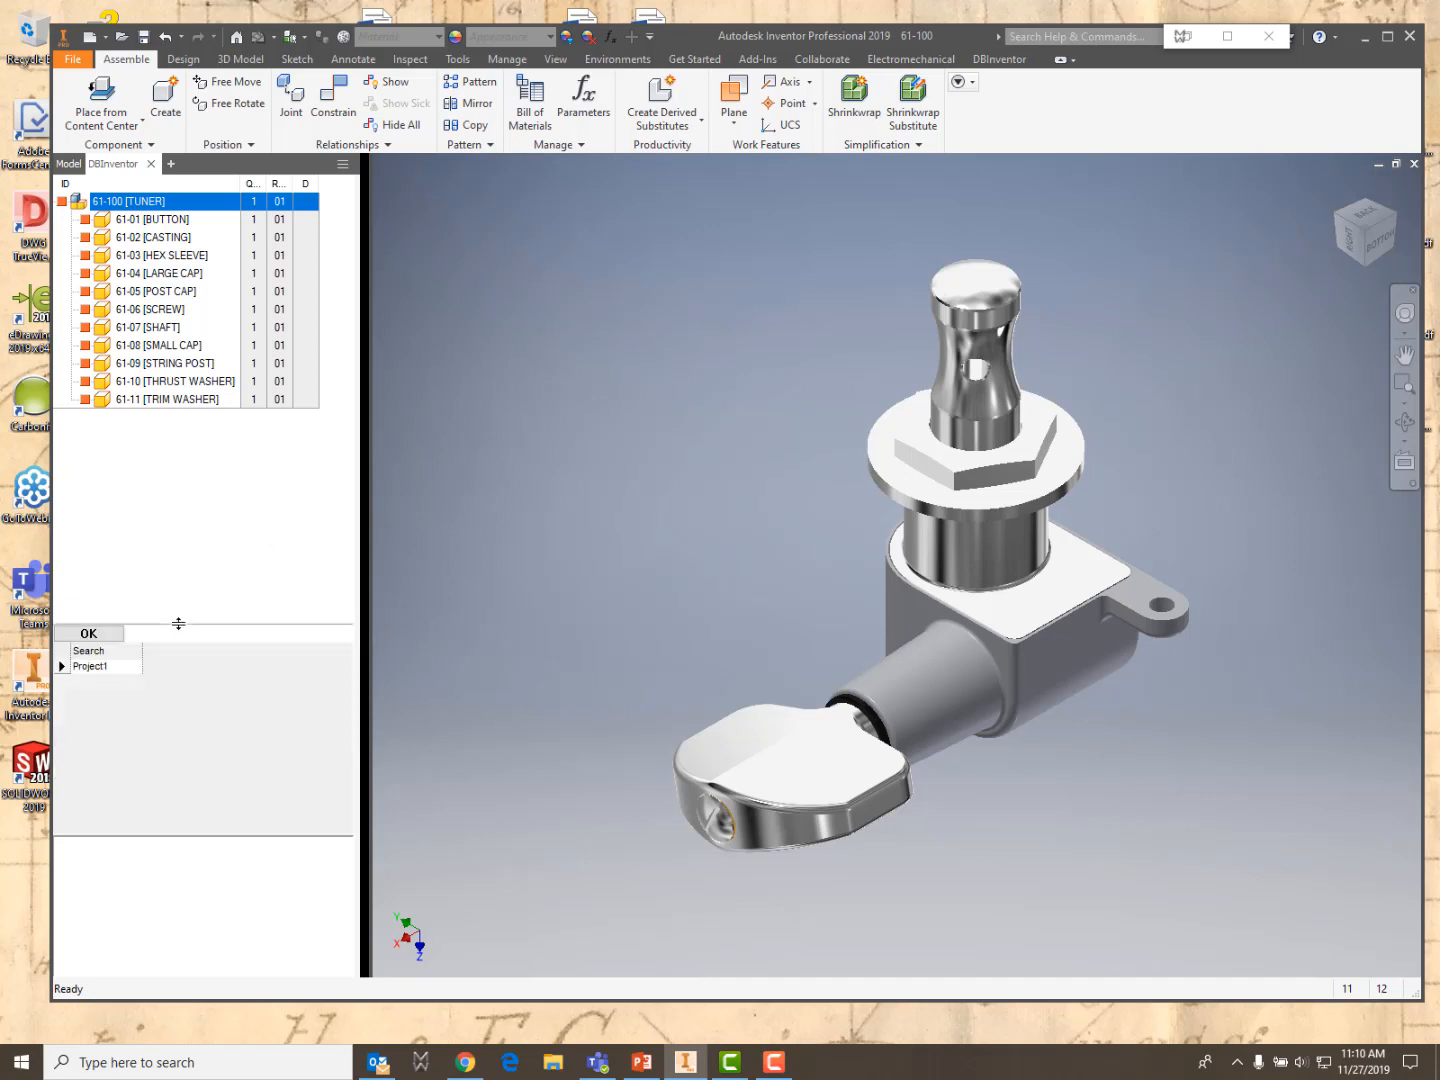
click(174, 640)
text(9)
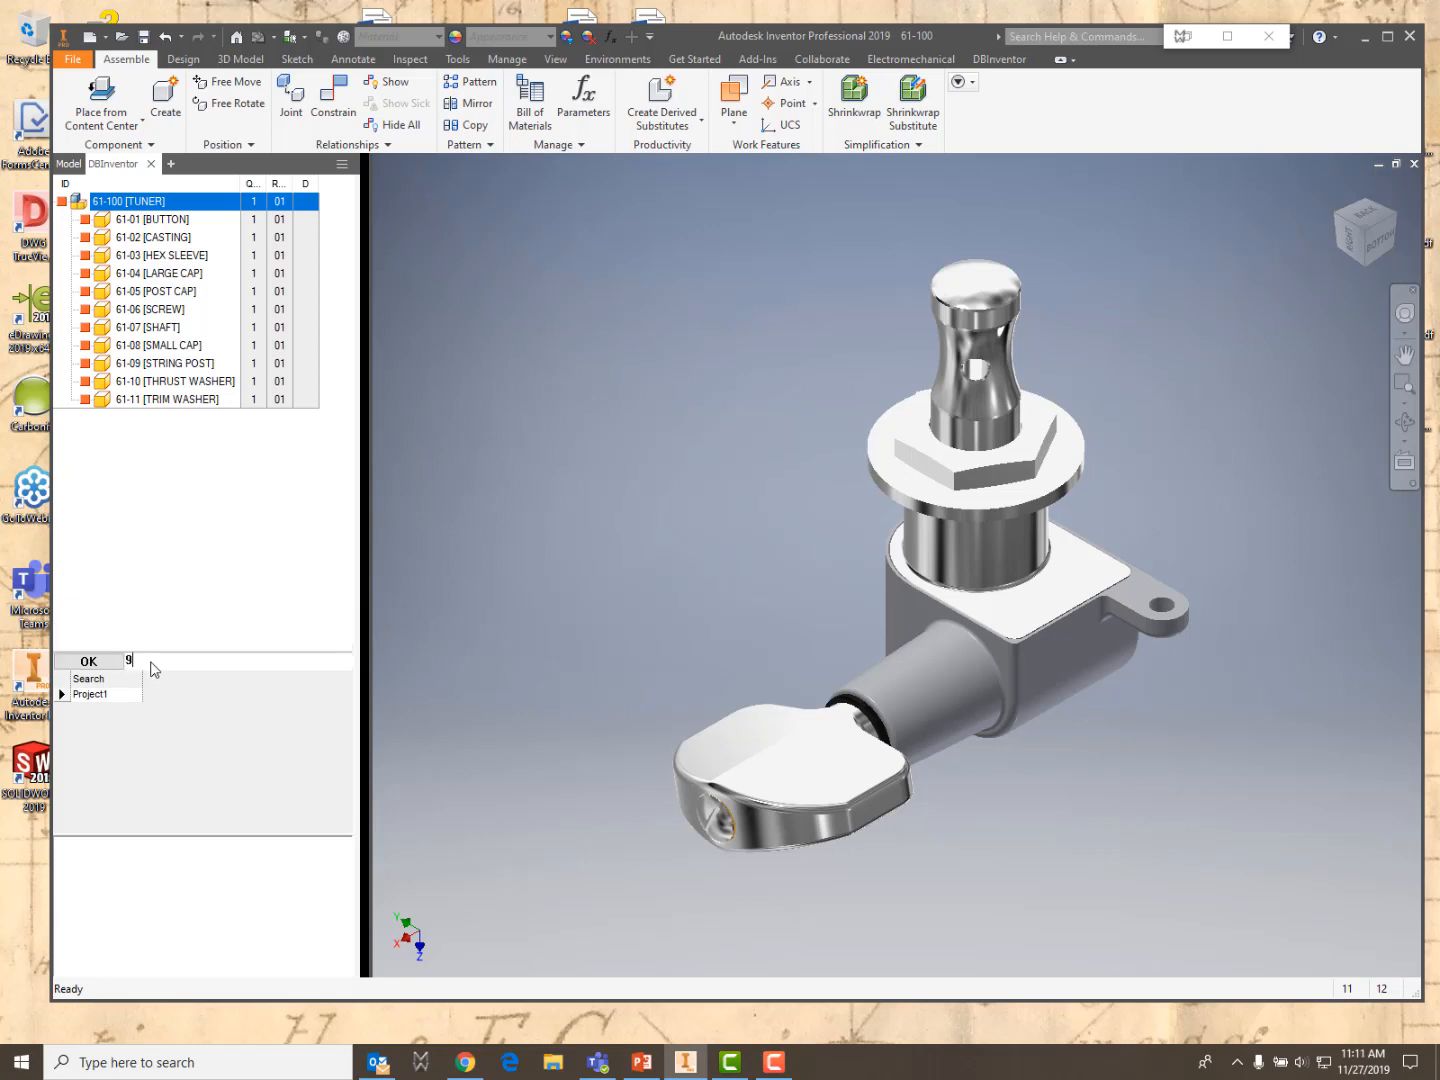
text(01)
click(92, 662)
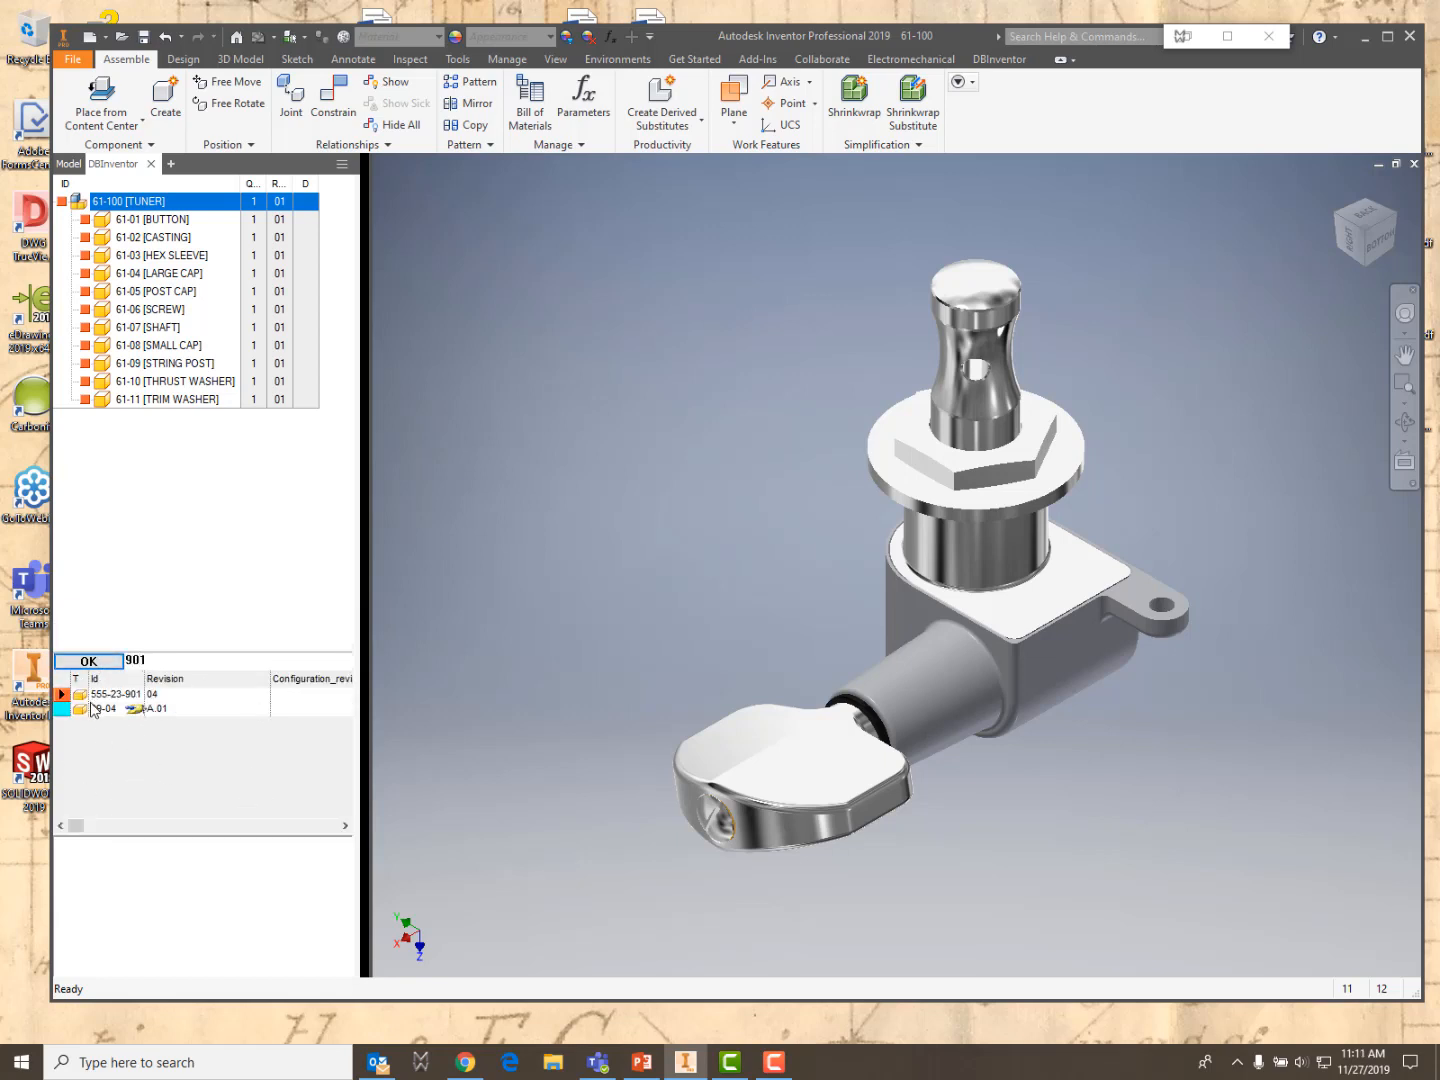
Insert hex nut 555-23-901 into the tuner assembly, position it by the casting's mounting tab, and save the assembly
click(96, 697)
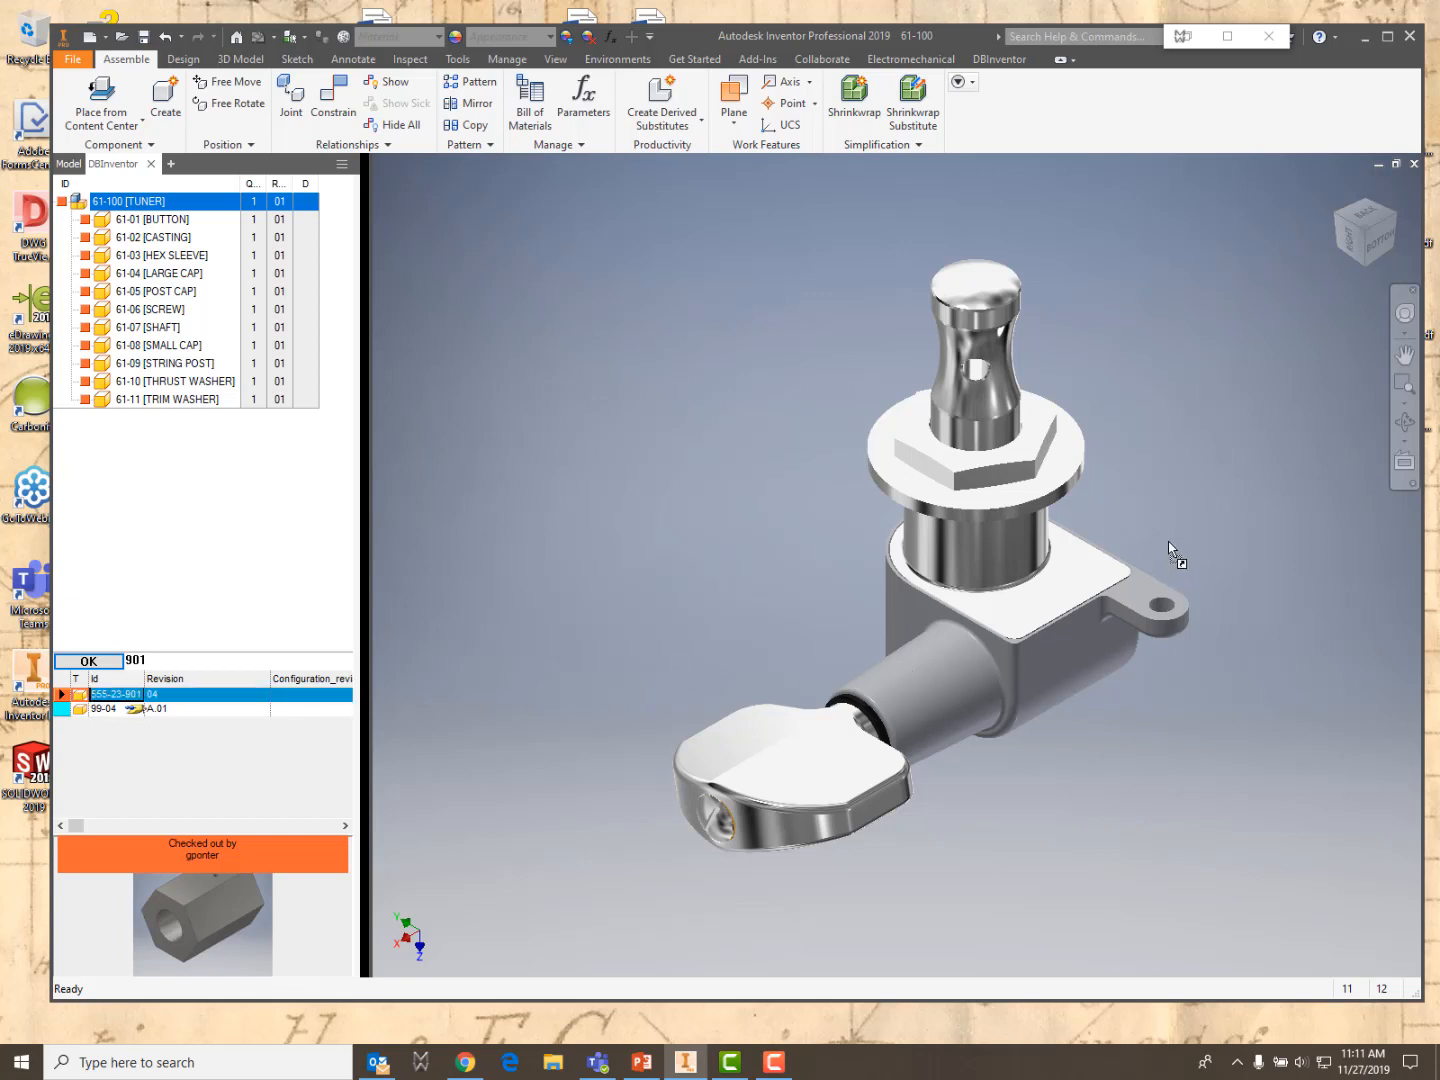
drag(1168, 541, 1168, 541)
click(648, 560)
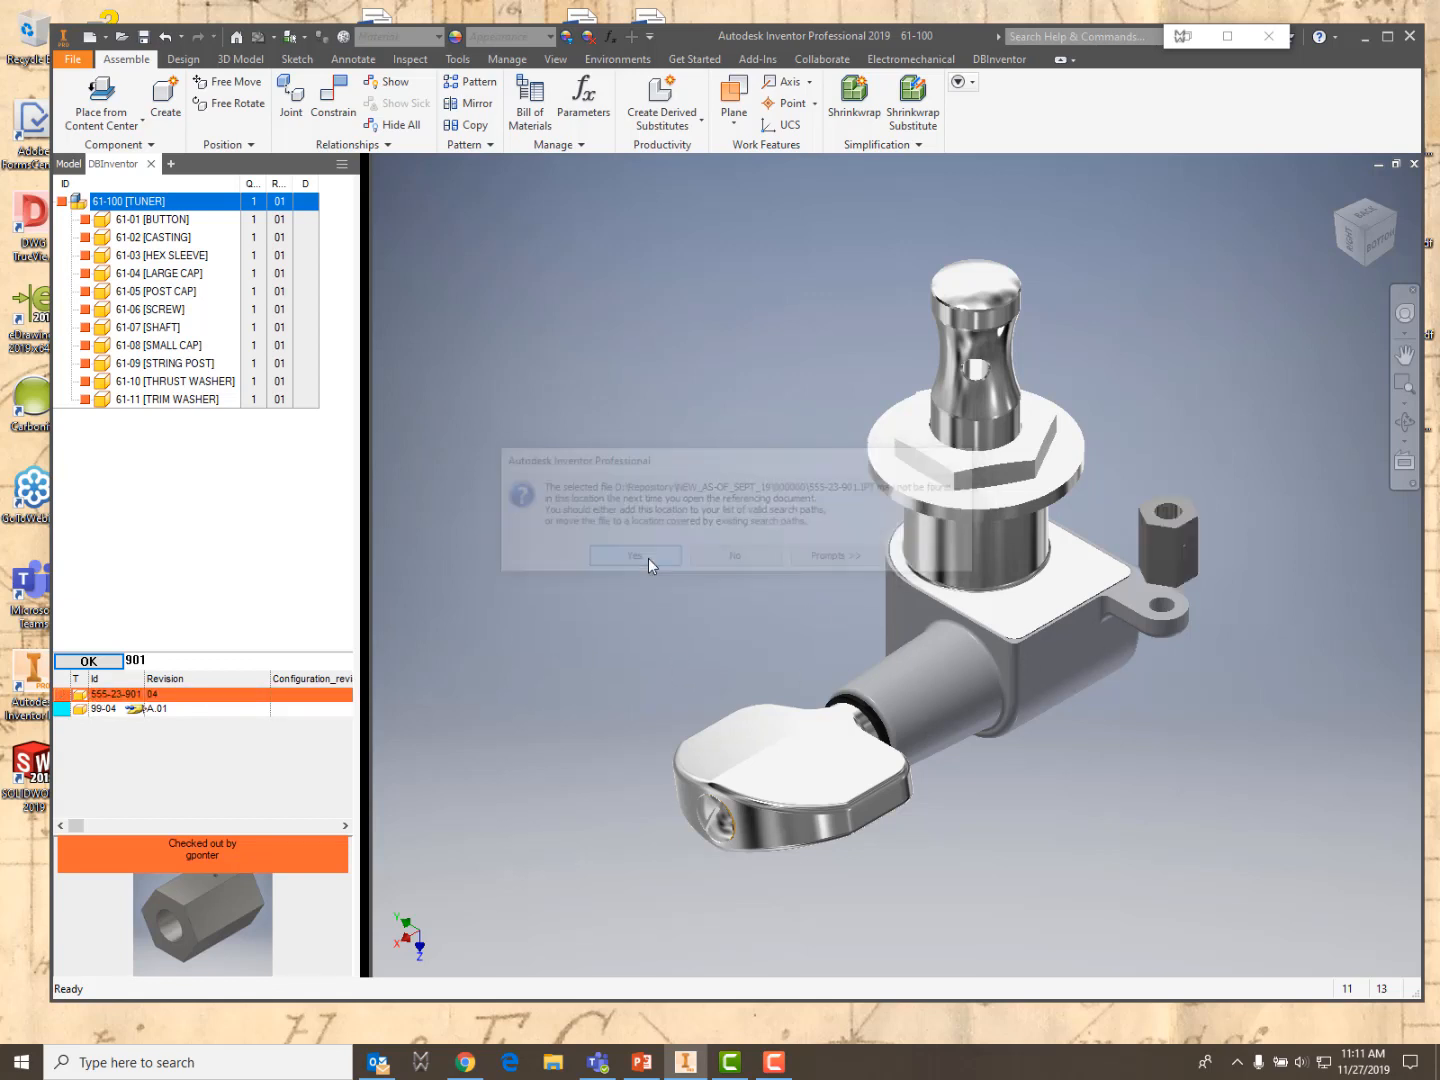
drag(1162, 556, 1141, 577)
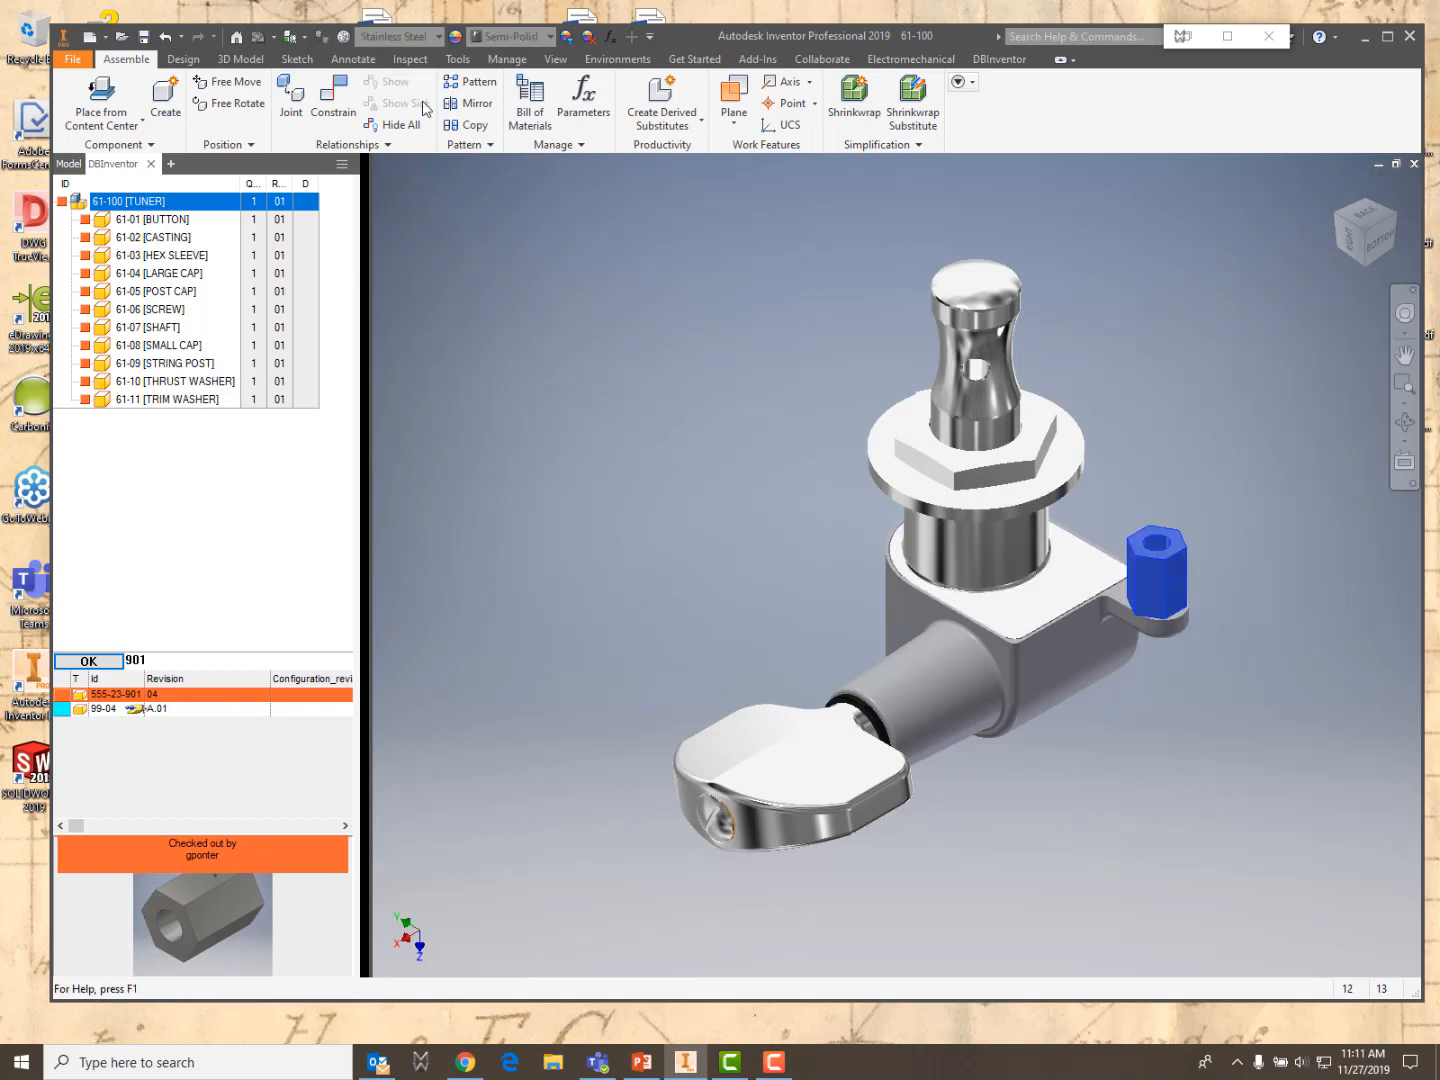
click(145, 38)
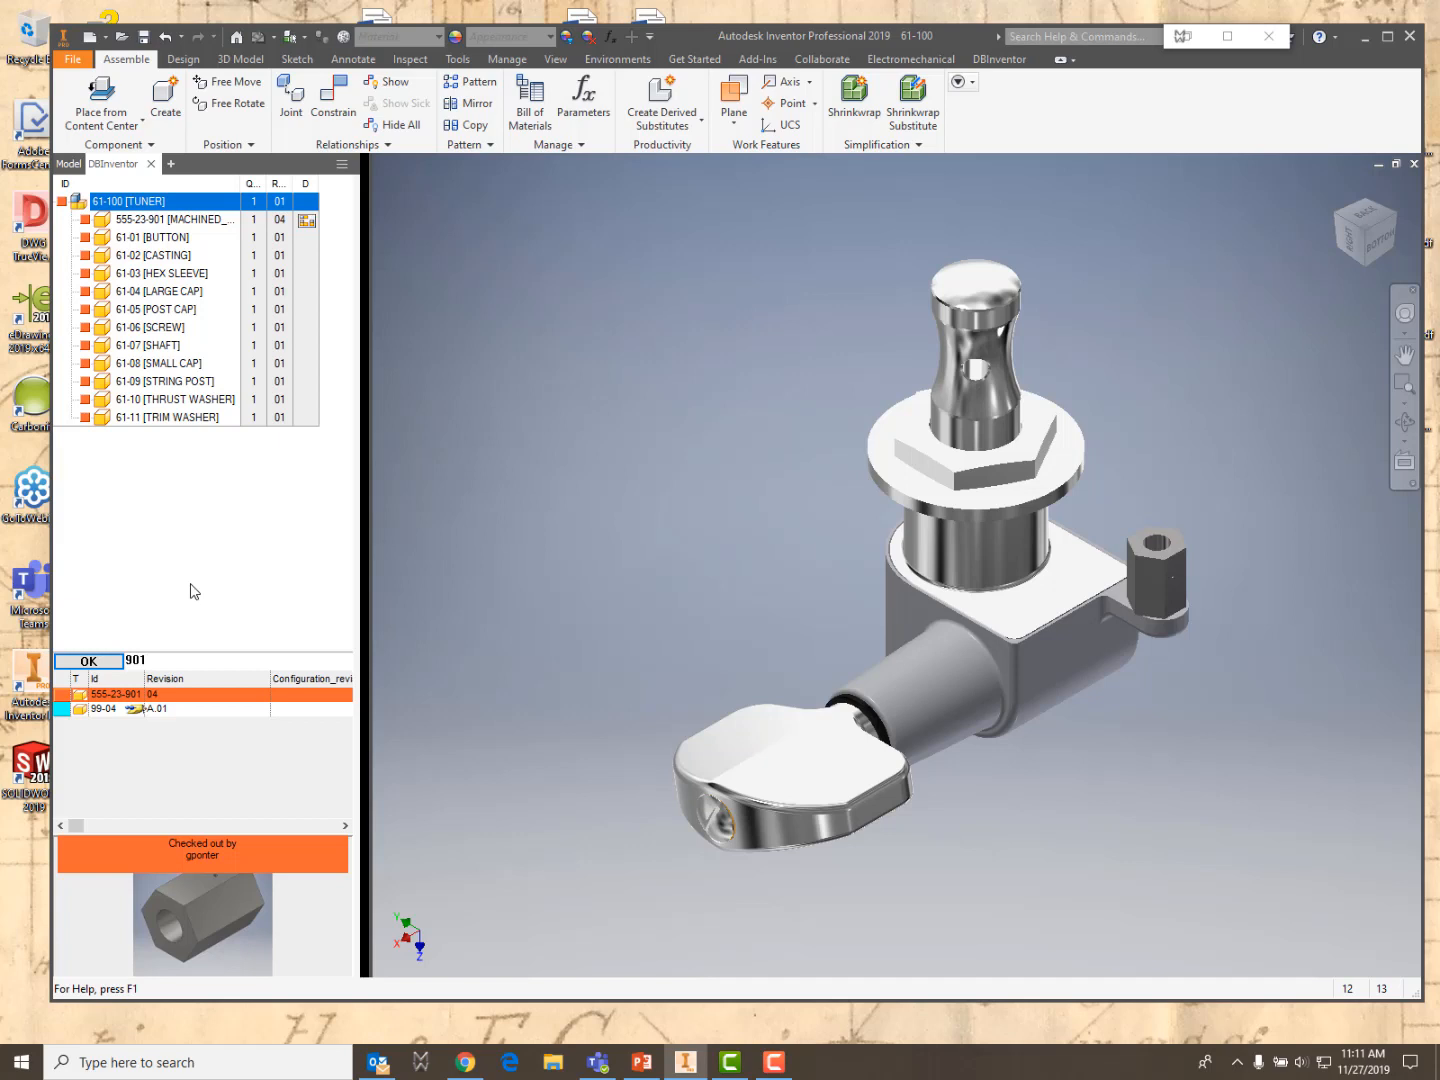
Select the 61-100 assembly with all its components and start the check-in of the assembly and all components
shift+click(157, 417)
right_click(123, 201)
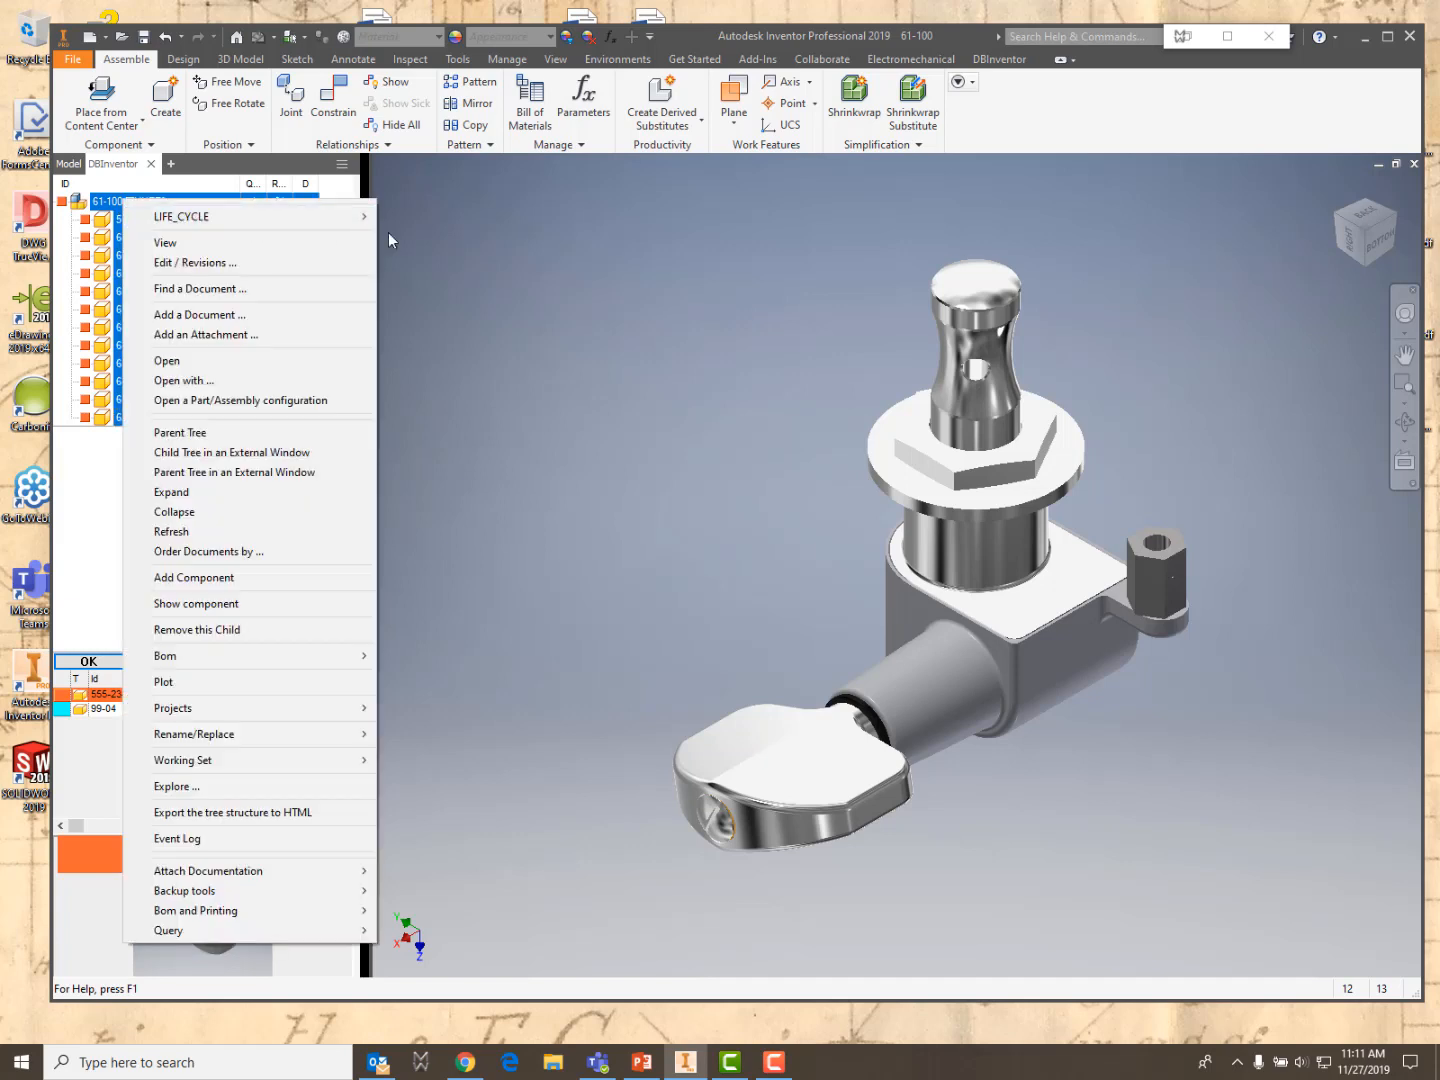
mouse_move(283, 218)
mouse_move(490, 218)
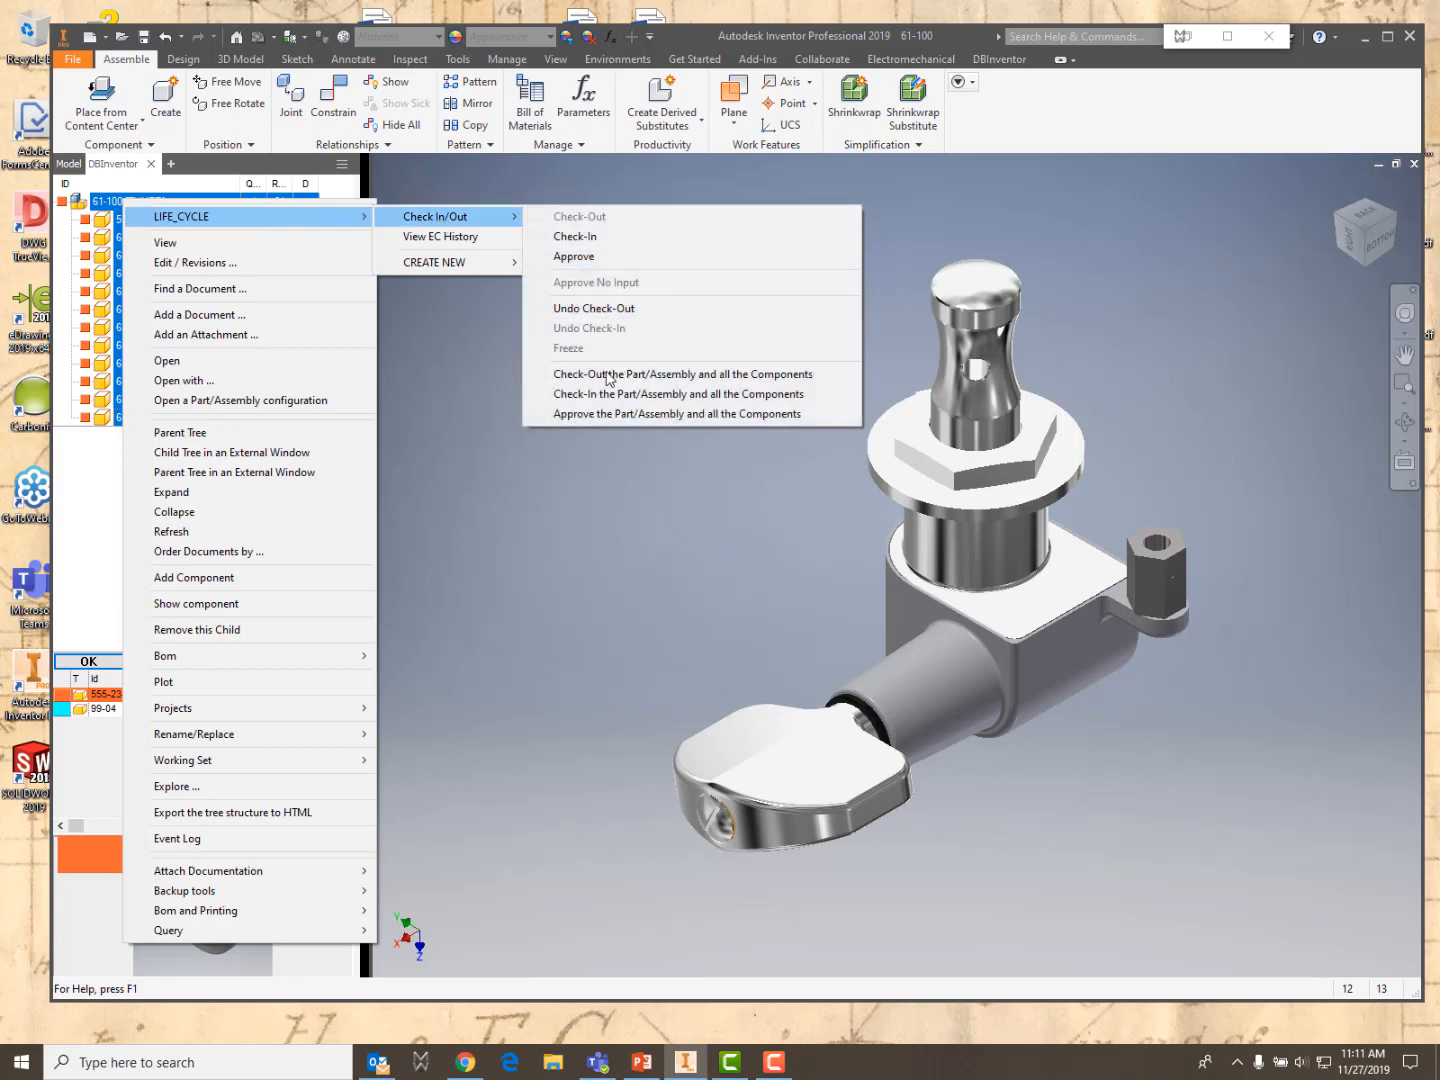
click(598, 396)
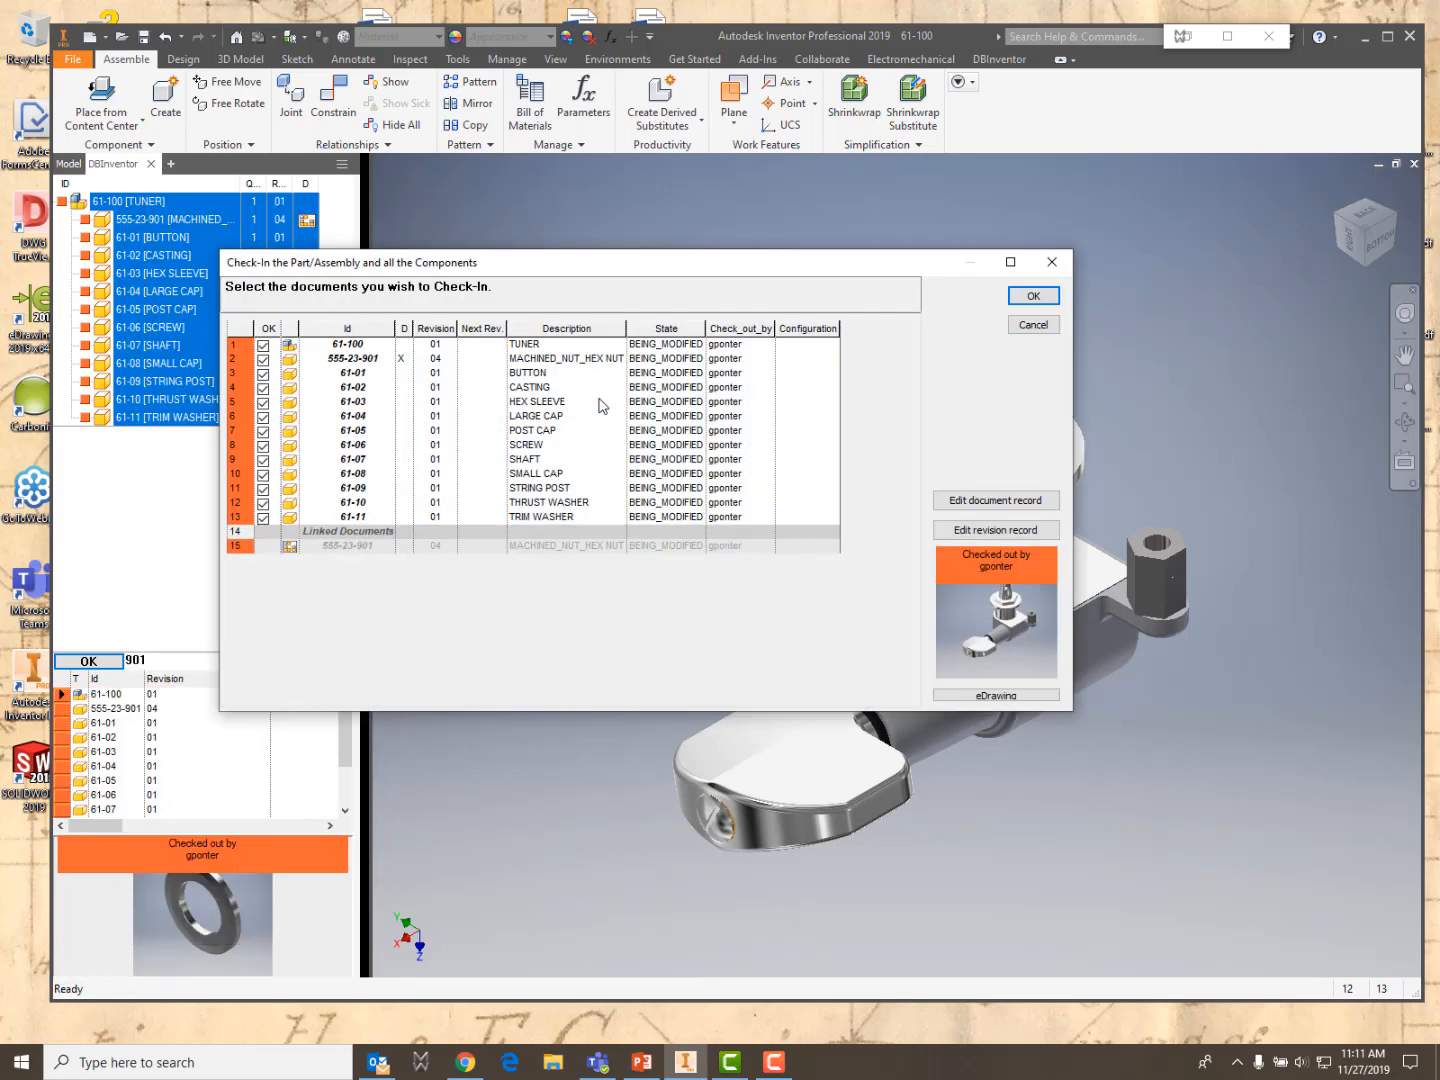
Edit the revision records of all documents listed for check-in together, setting their description to READY TO MAKE
click(240, 328)
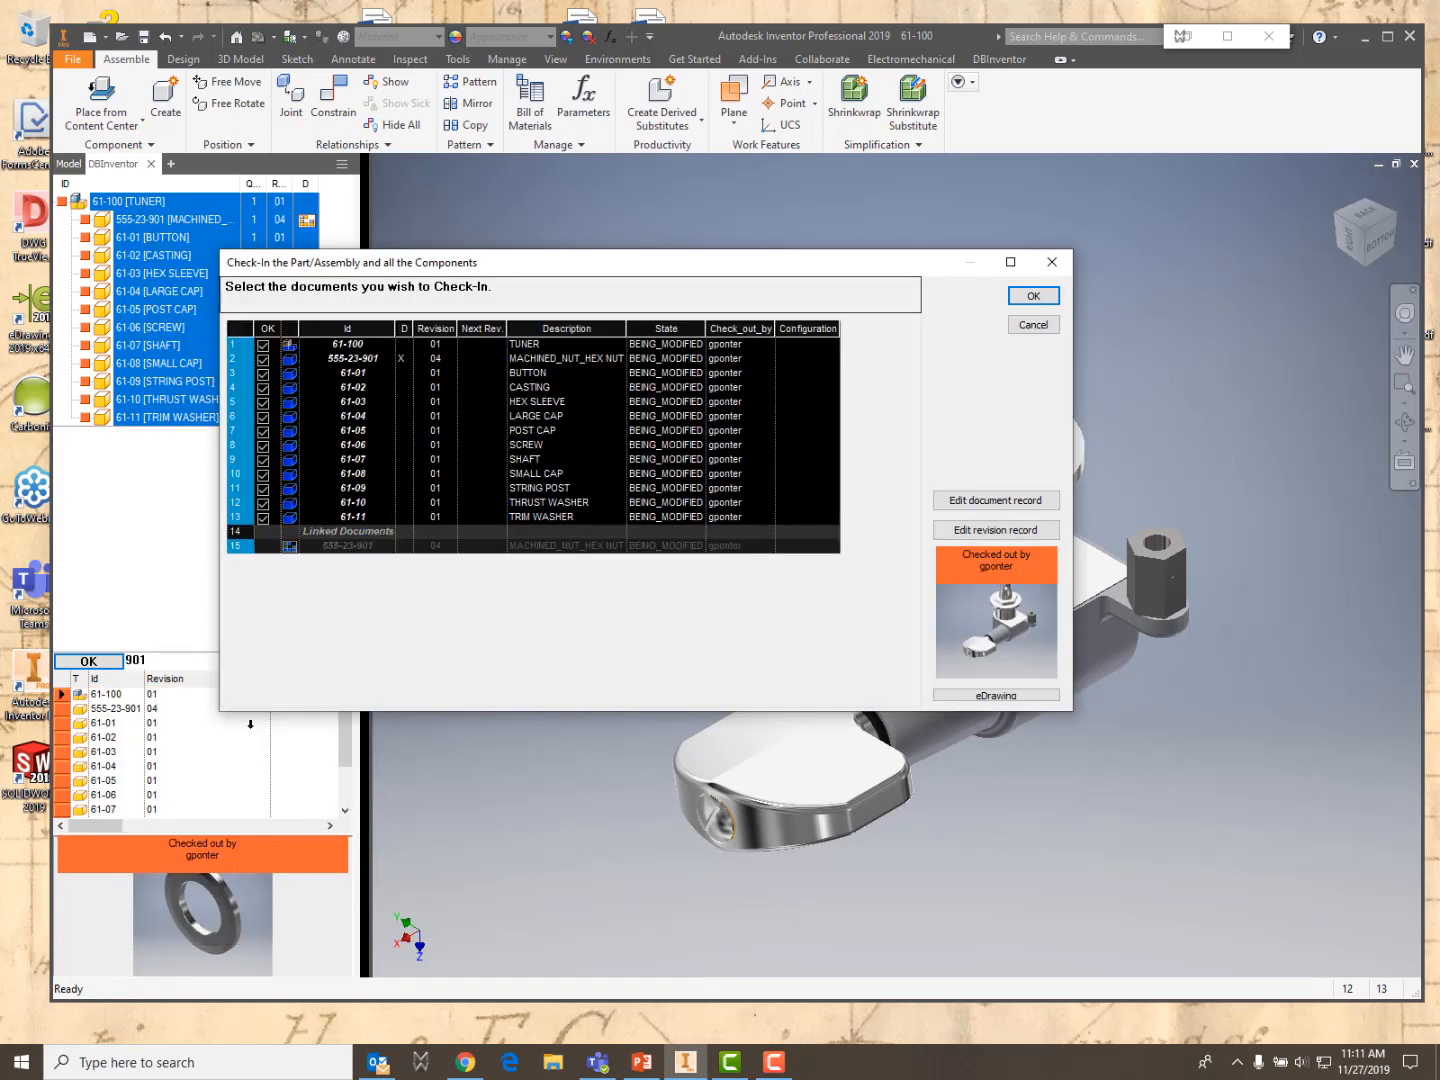
click(1008, 531)
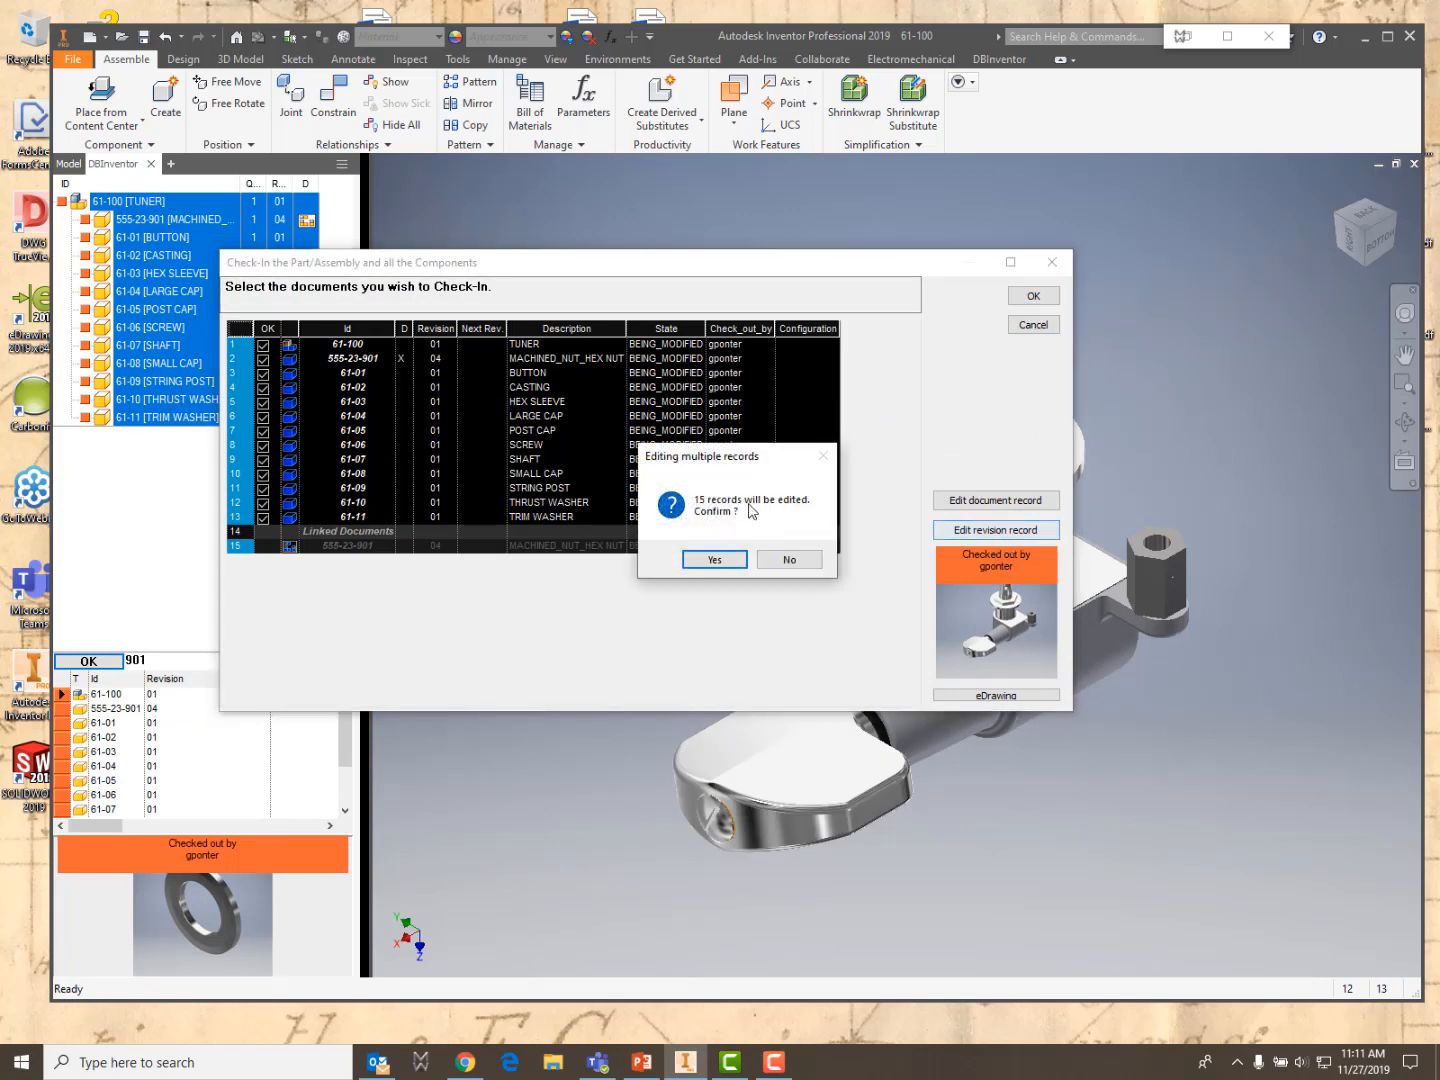
click(718, 560)
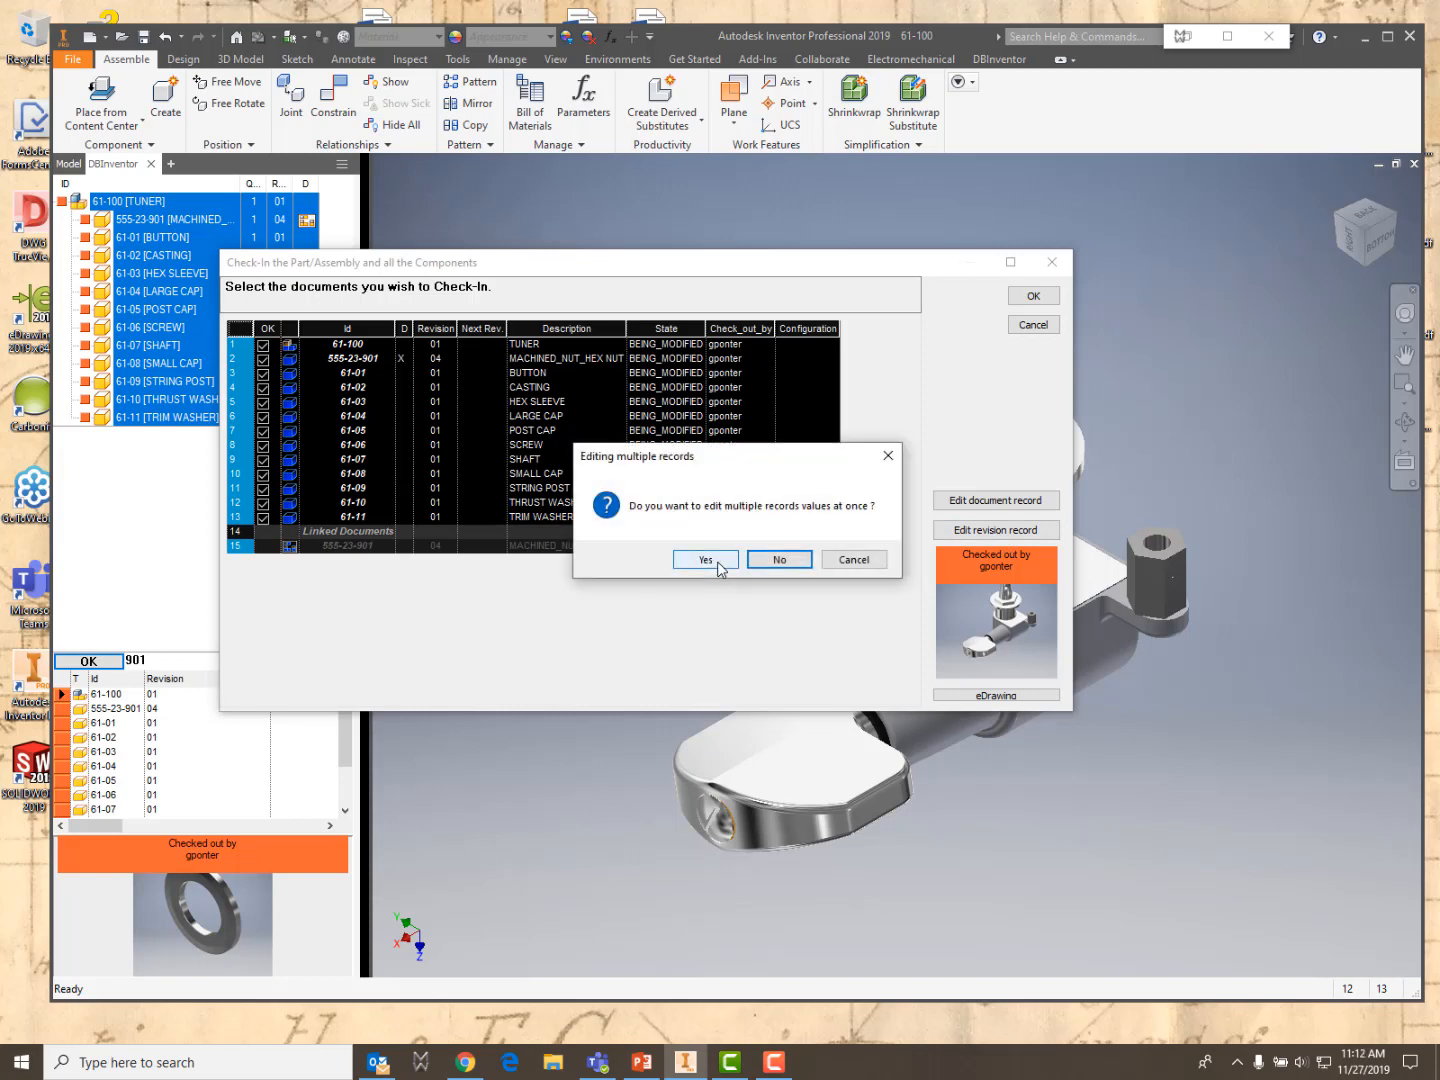
click(718, 562)
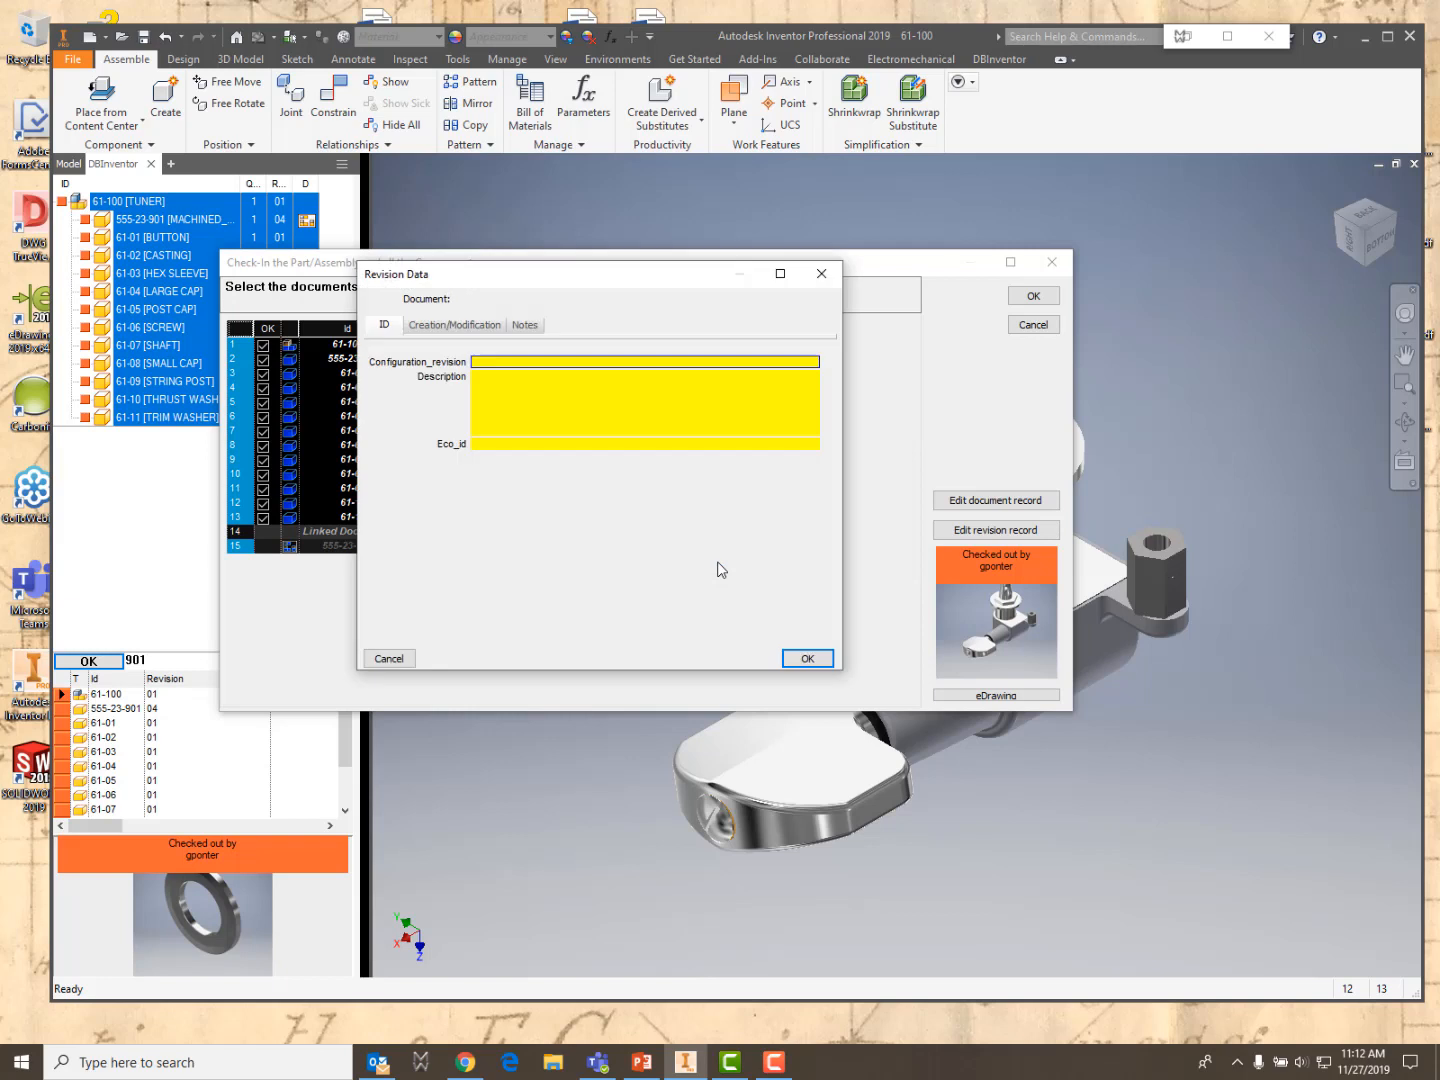
click(489, 387)
text(RE)
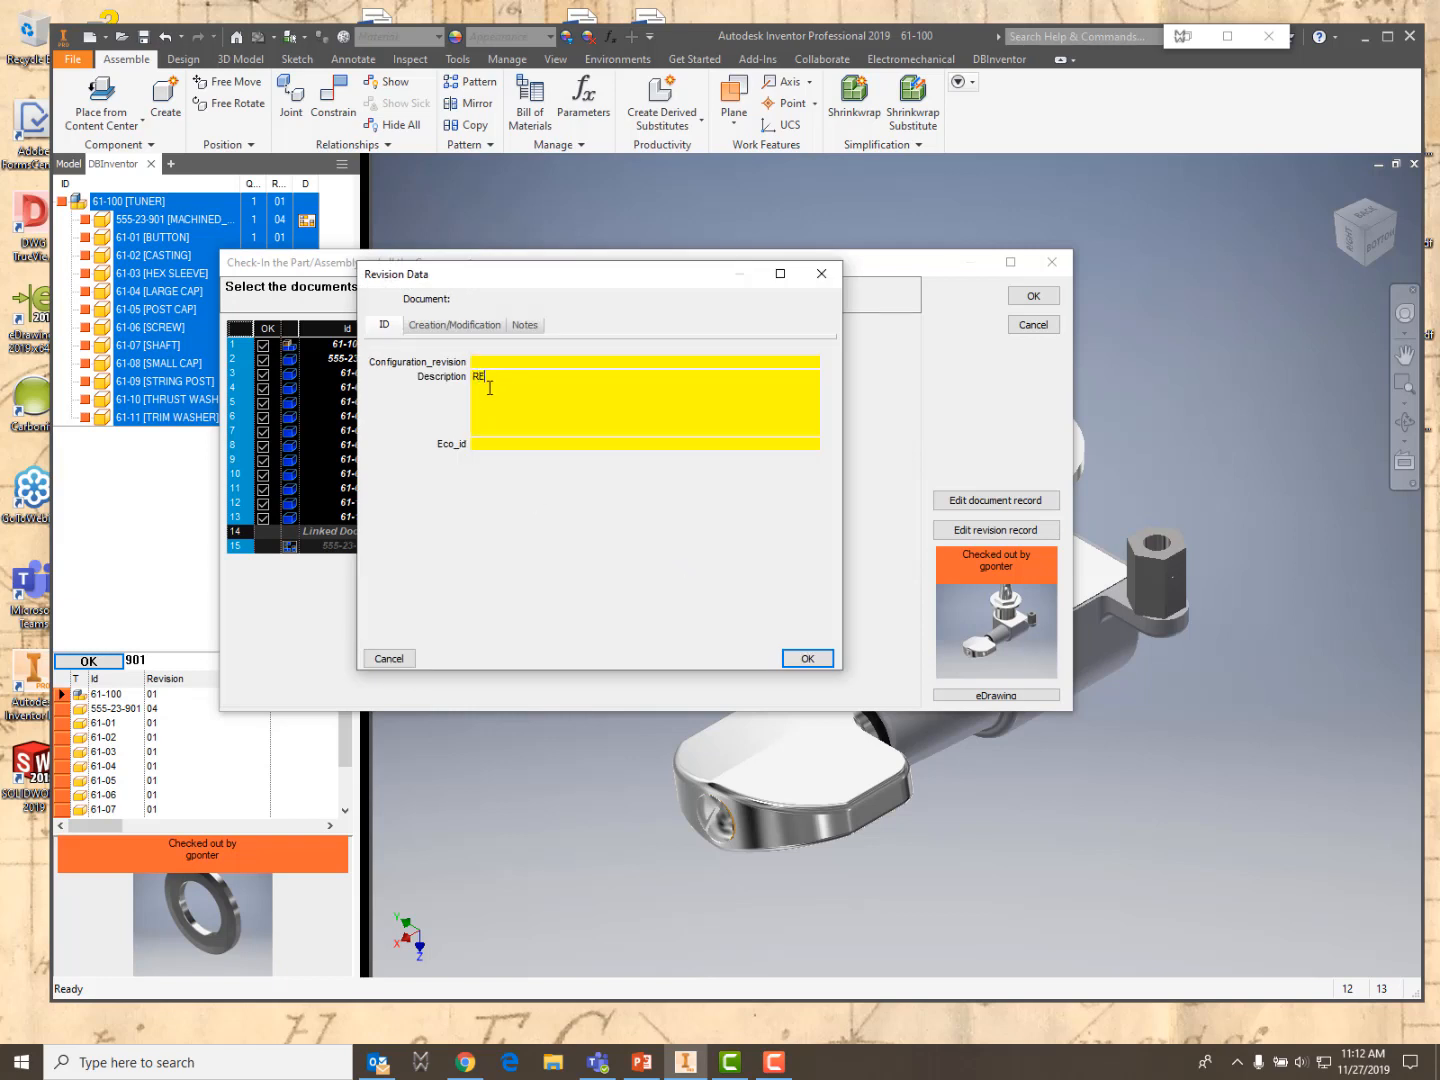
text(ADY TO MAKE)
click(807, 658)
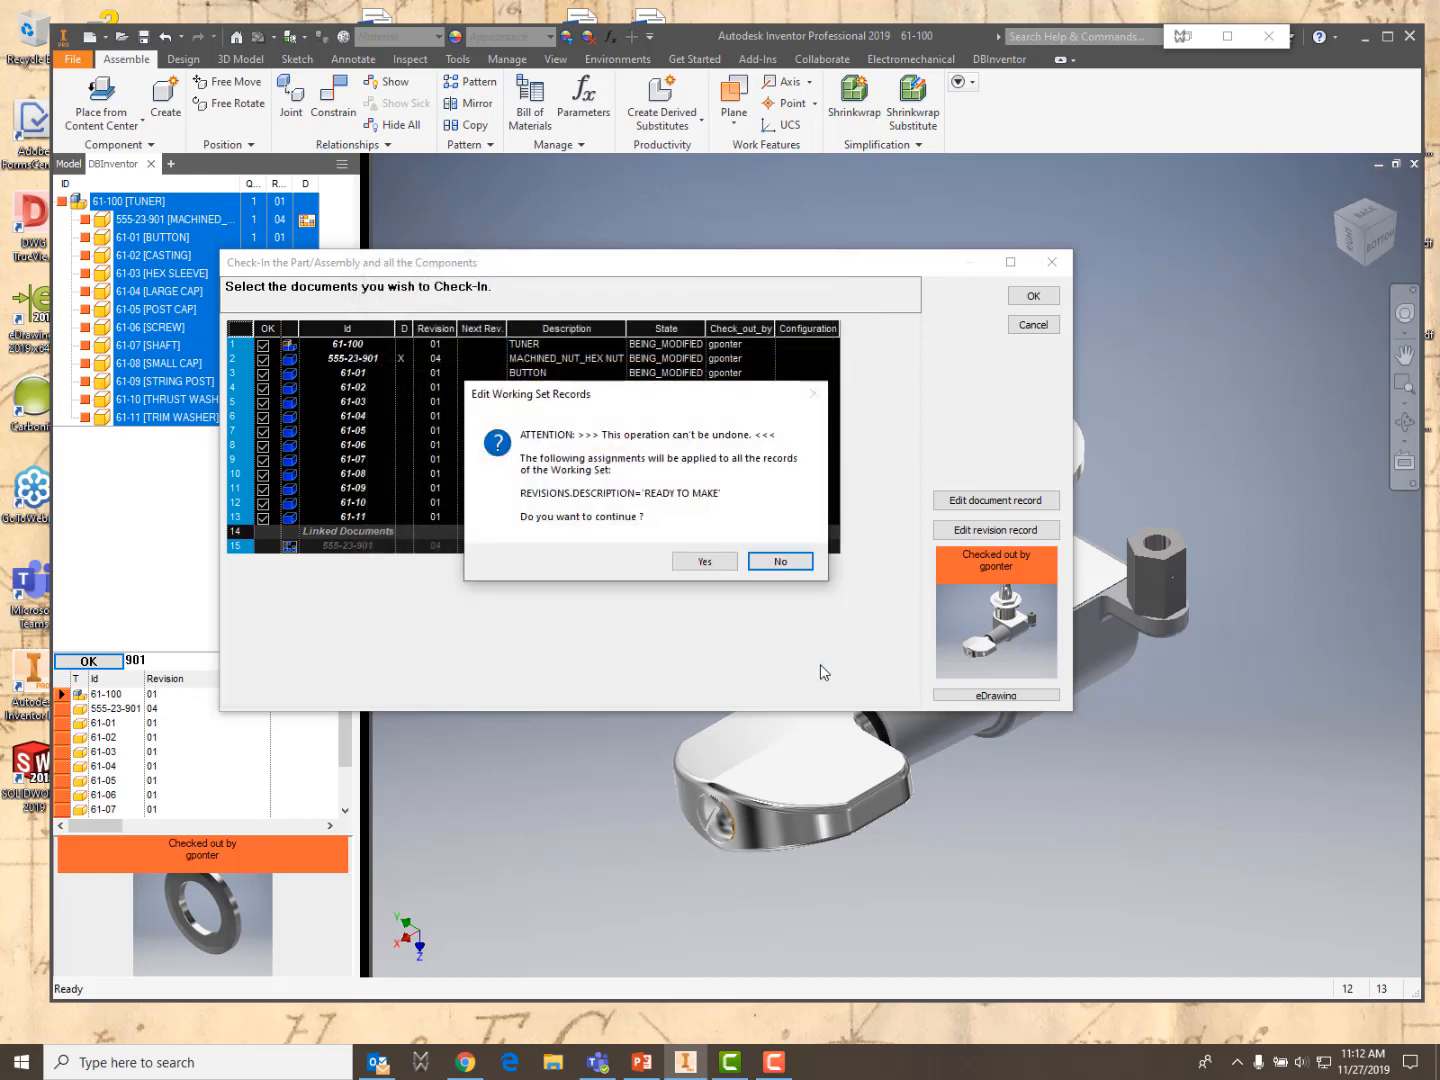
click(731, 565)
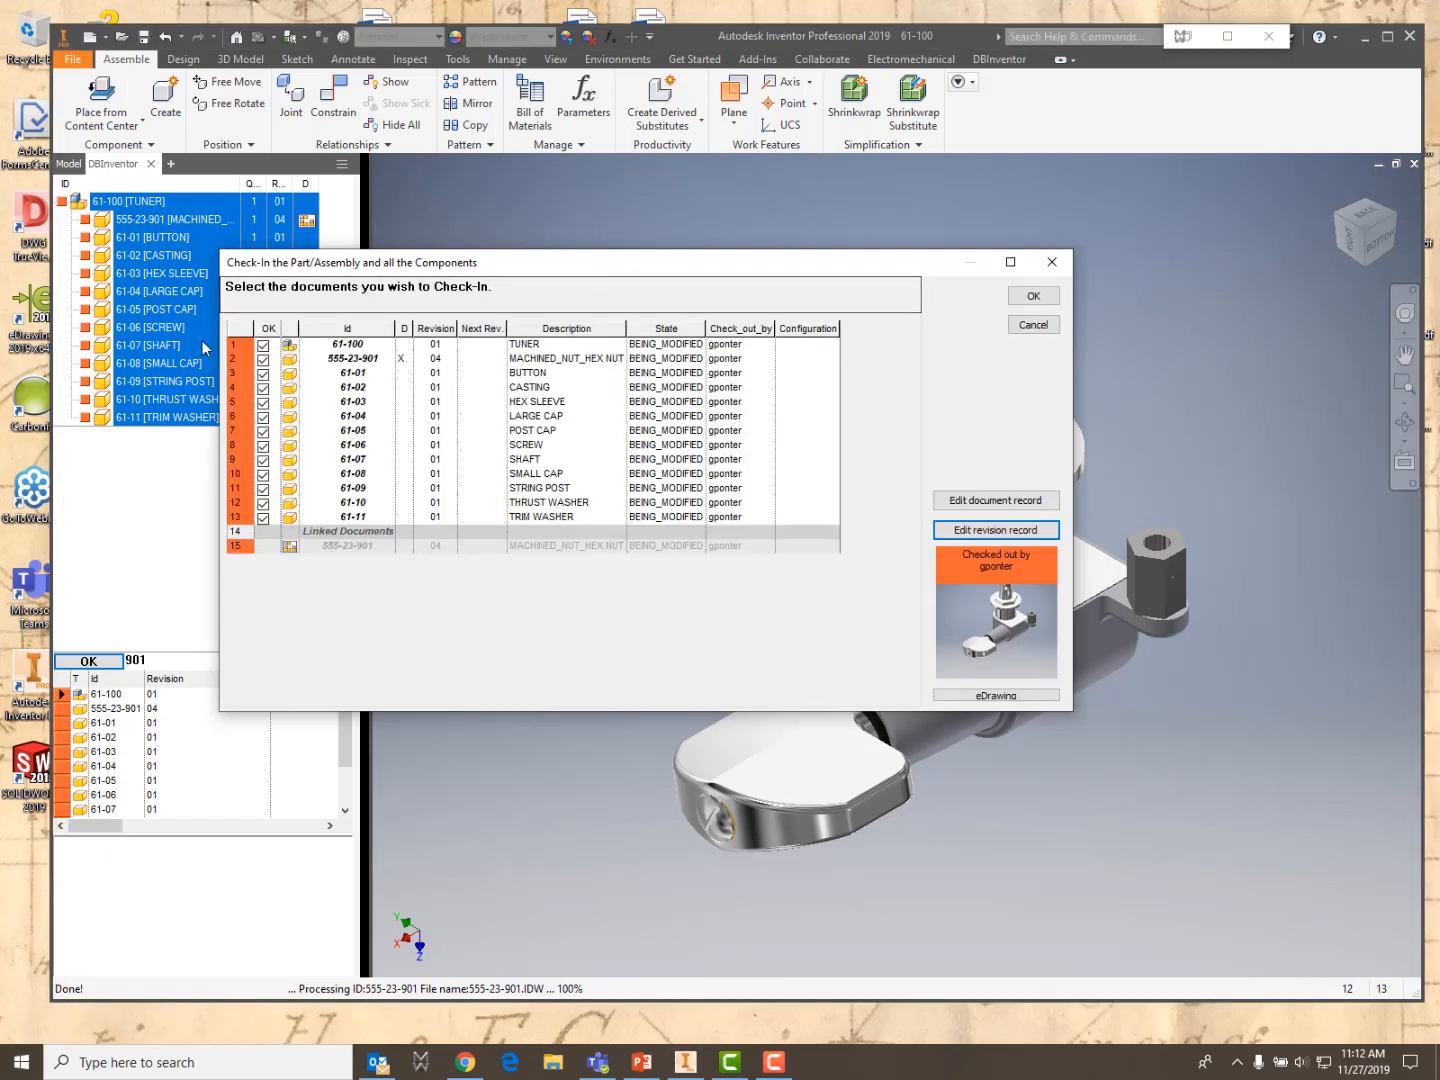
Check in the selected documents and reopen the database for browsing
click(1031, 296)
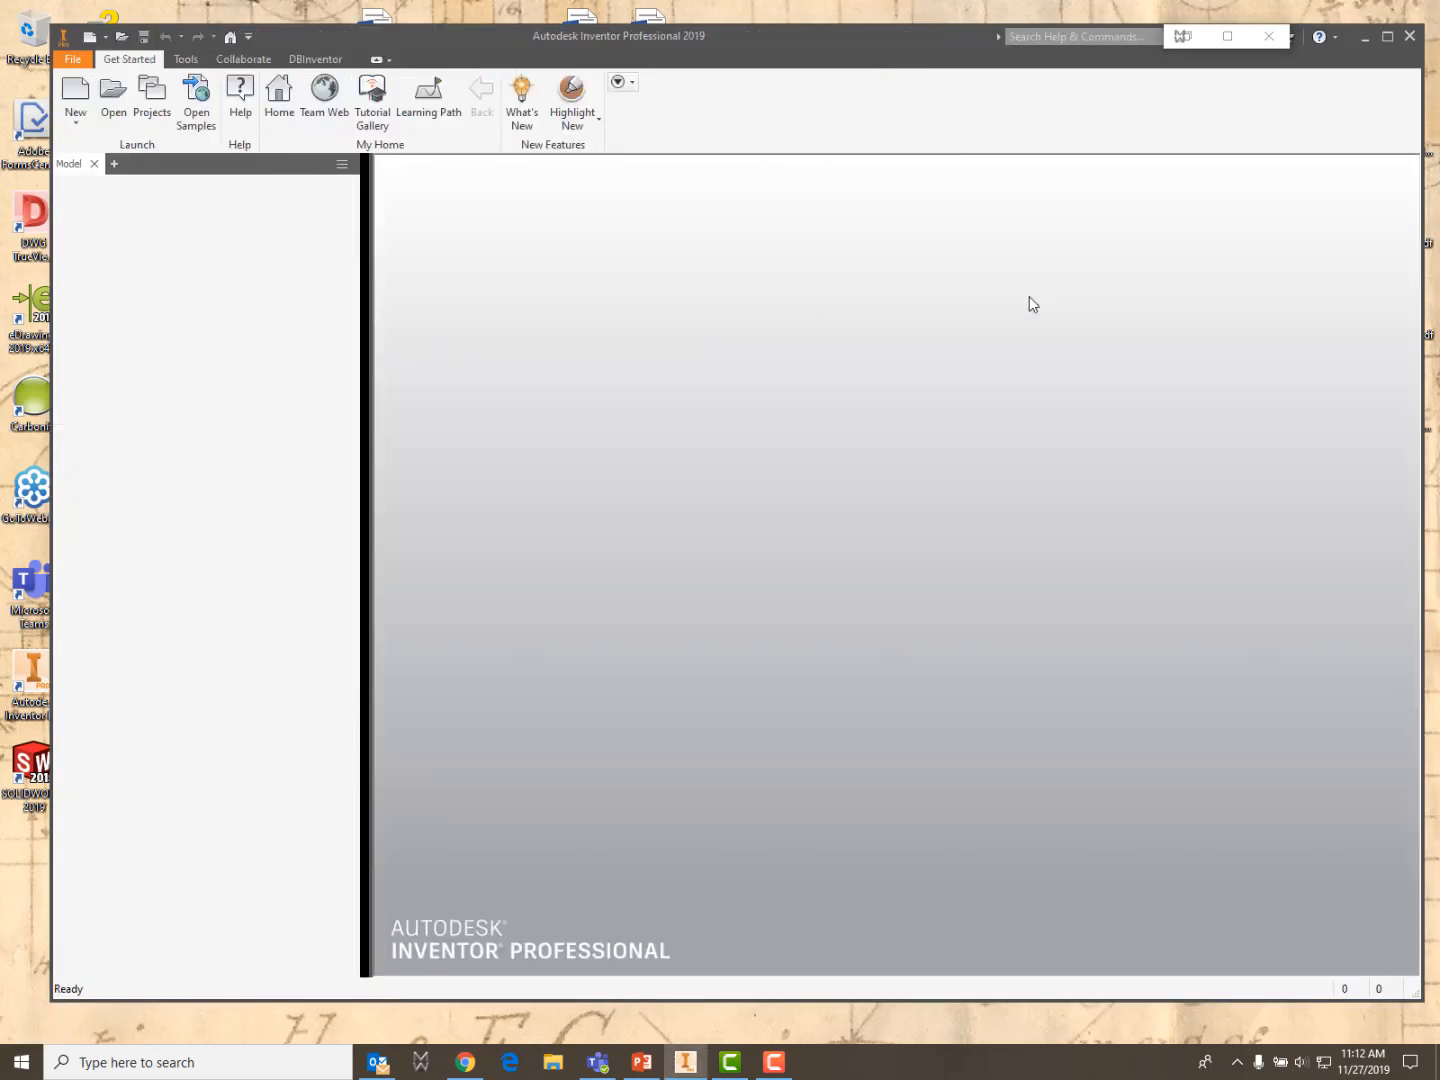
click(316, 59)
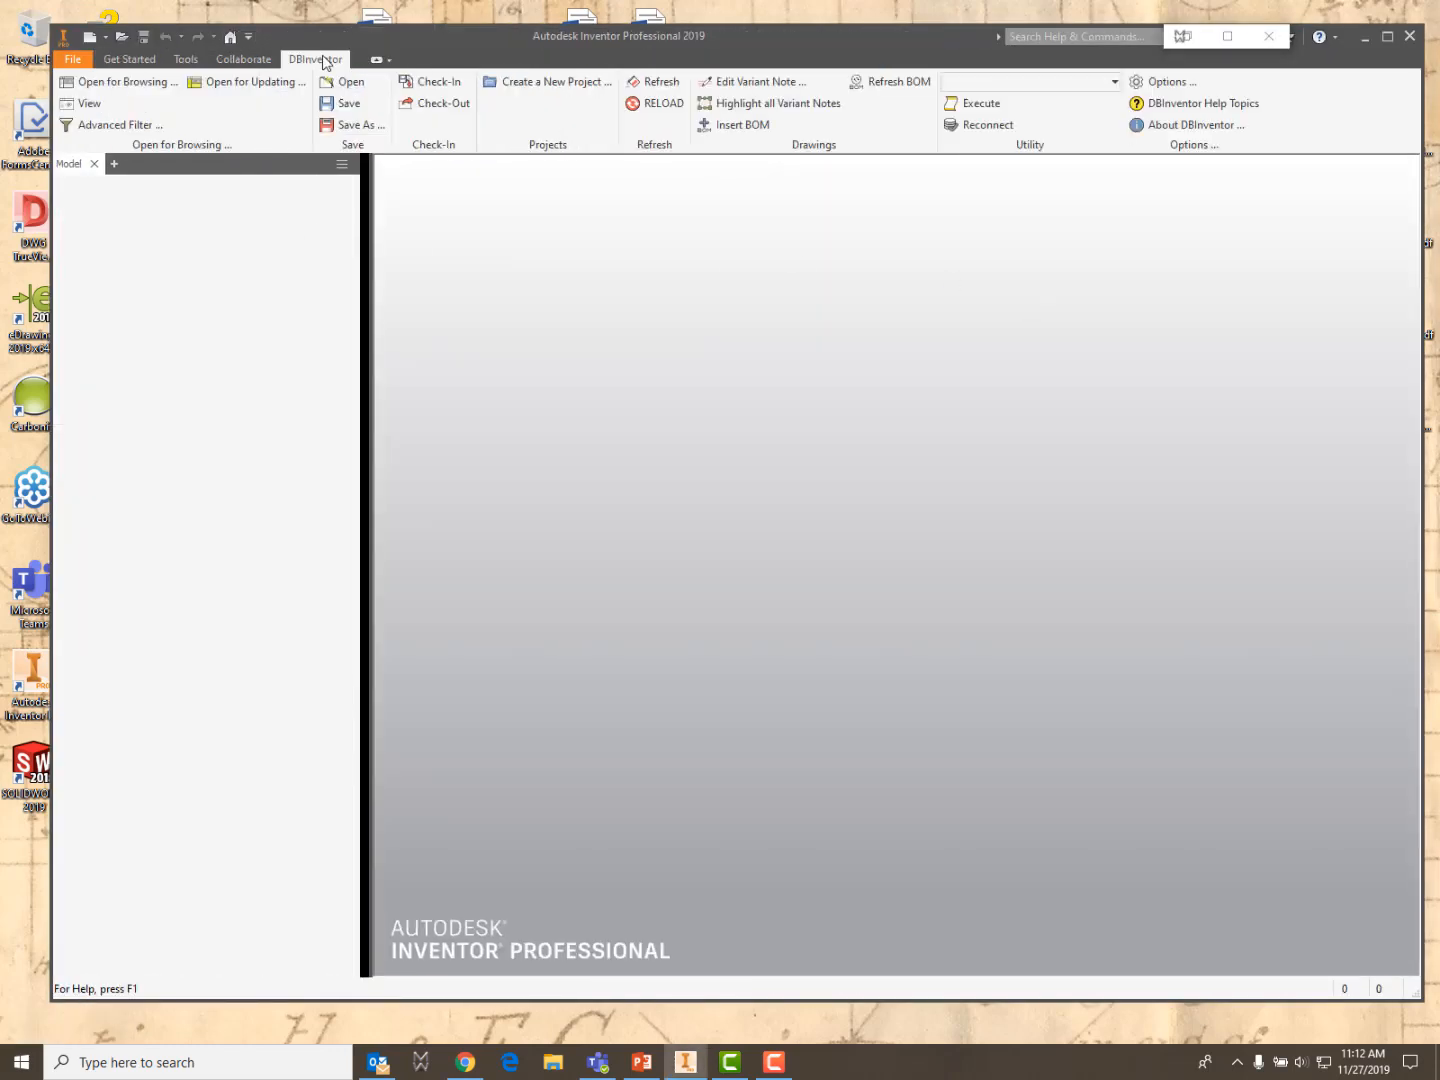
click(146, 84)
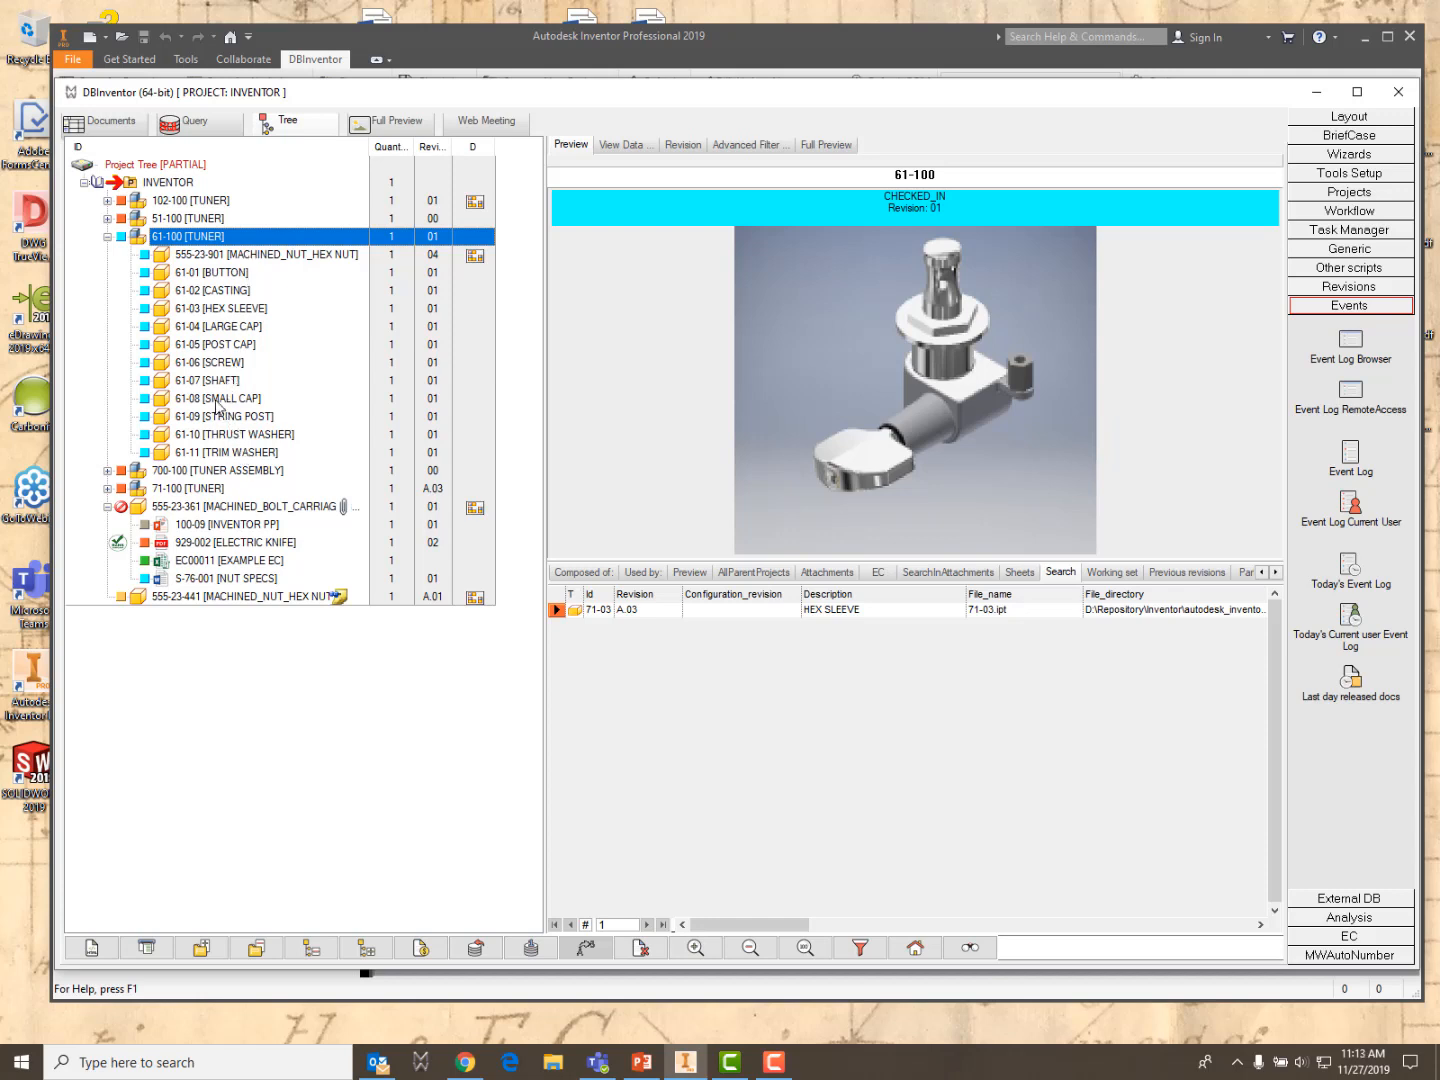
Create a new IR for the checked-in 61-100 assembly and all its components
shift+click(210, 452)
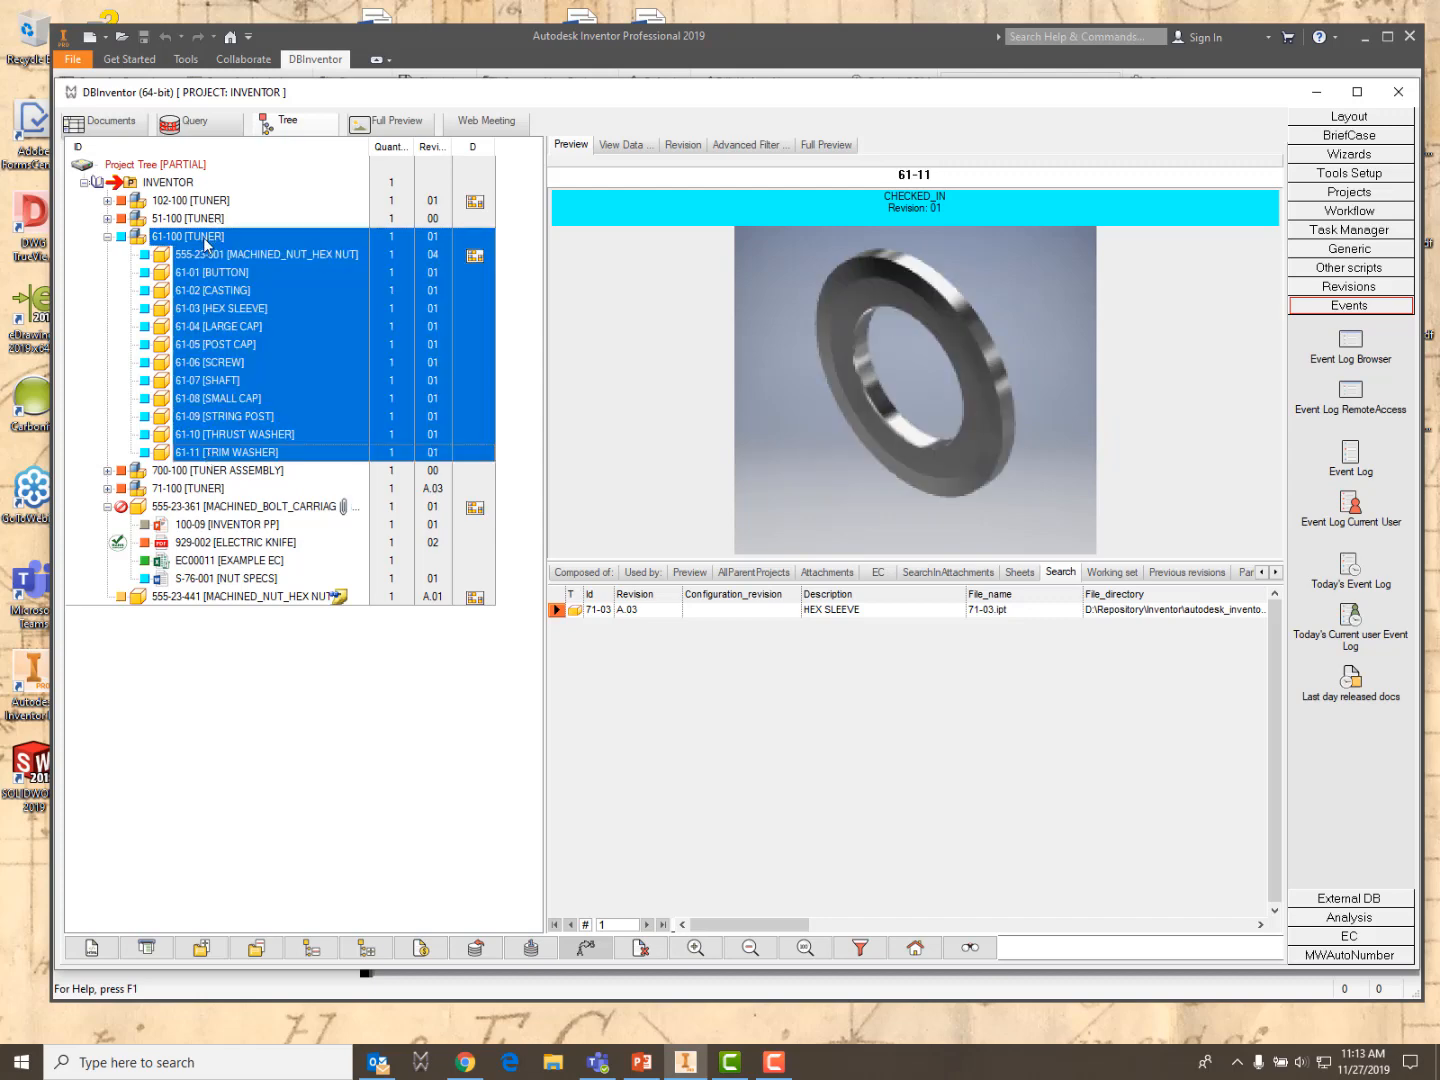
right_click(205, 240)
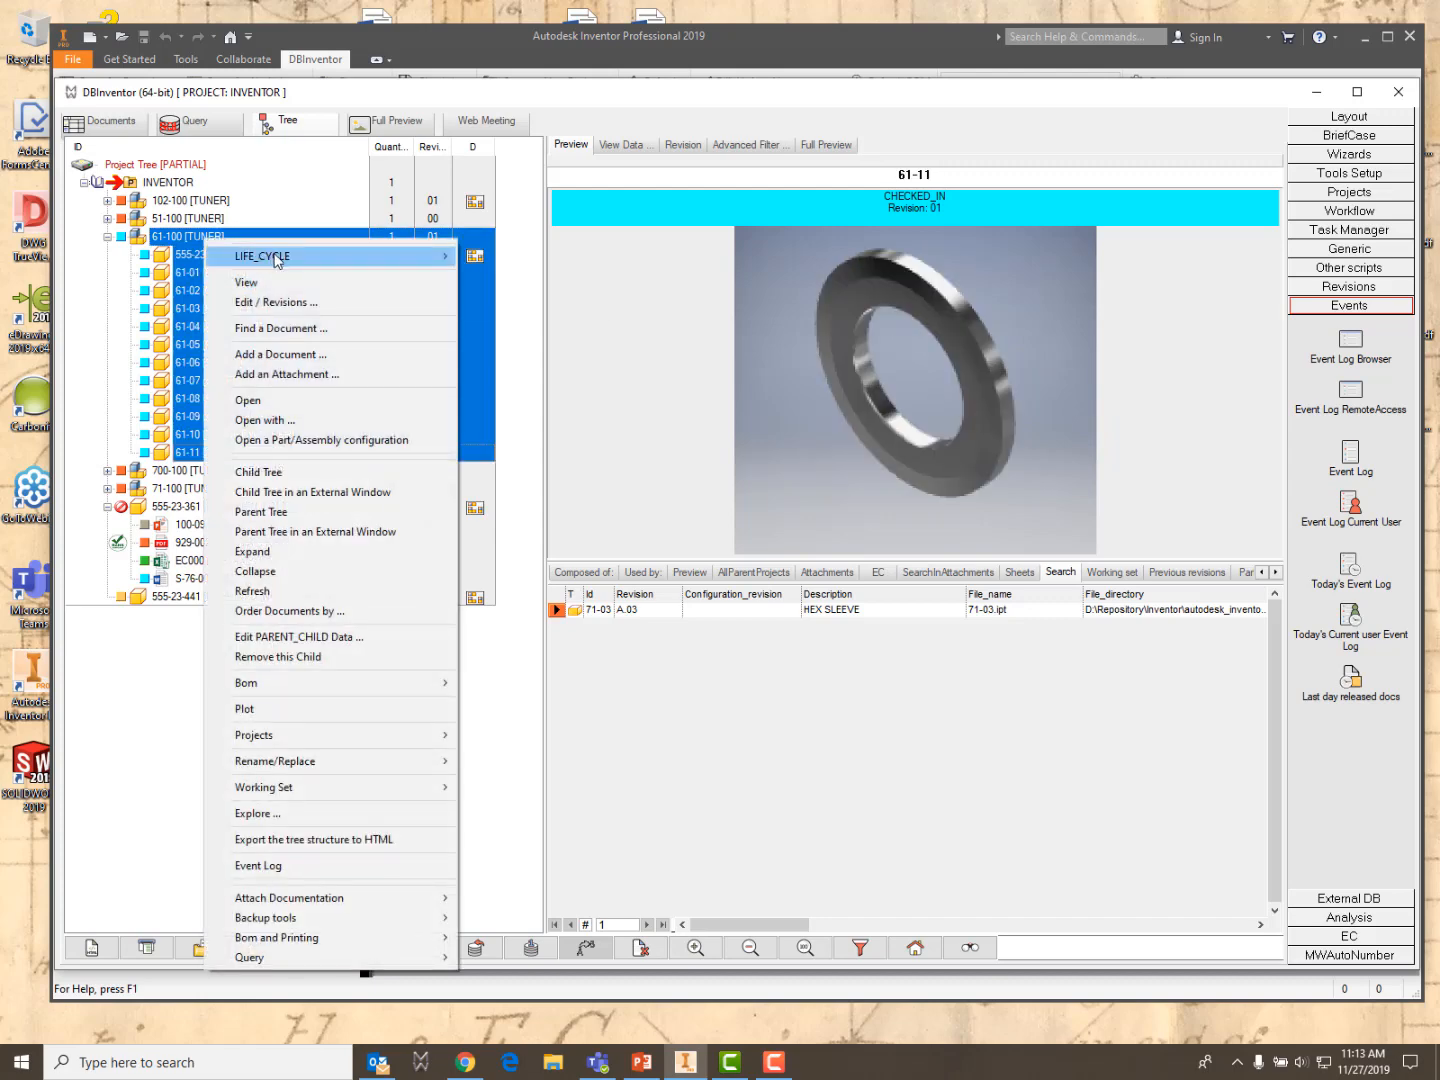
mouse_move(413, 257)
mouse_move(536, 301)
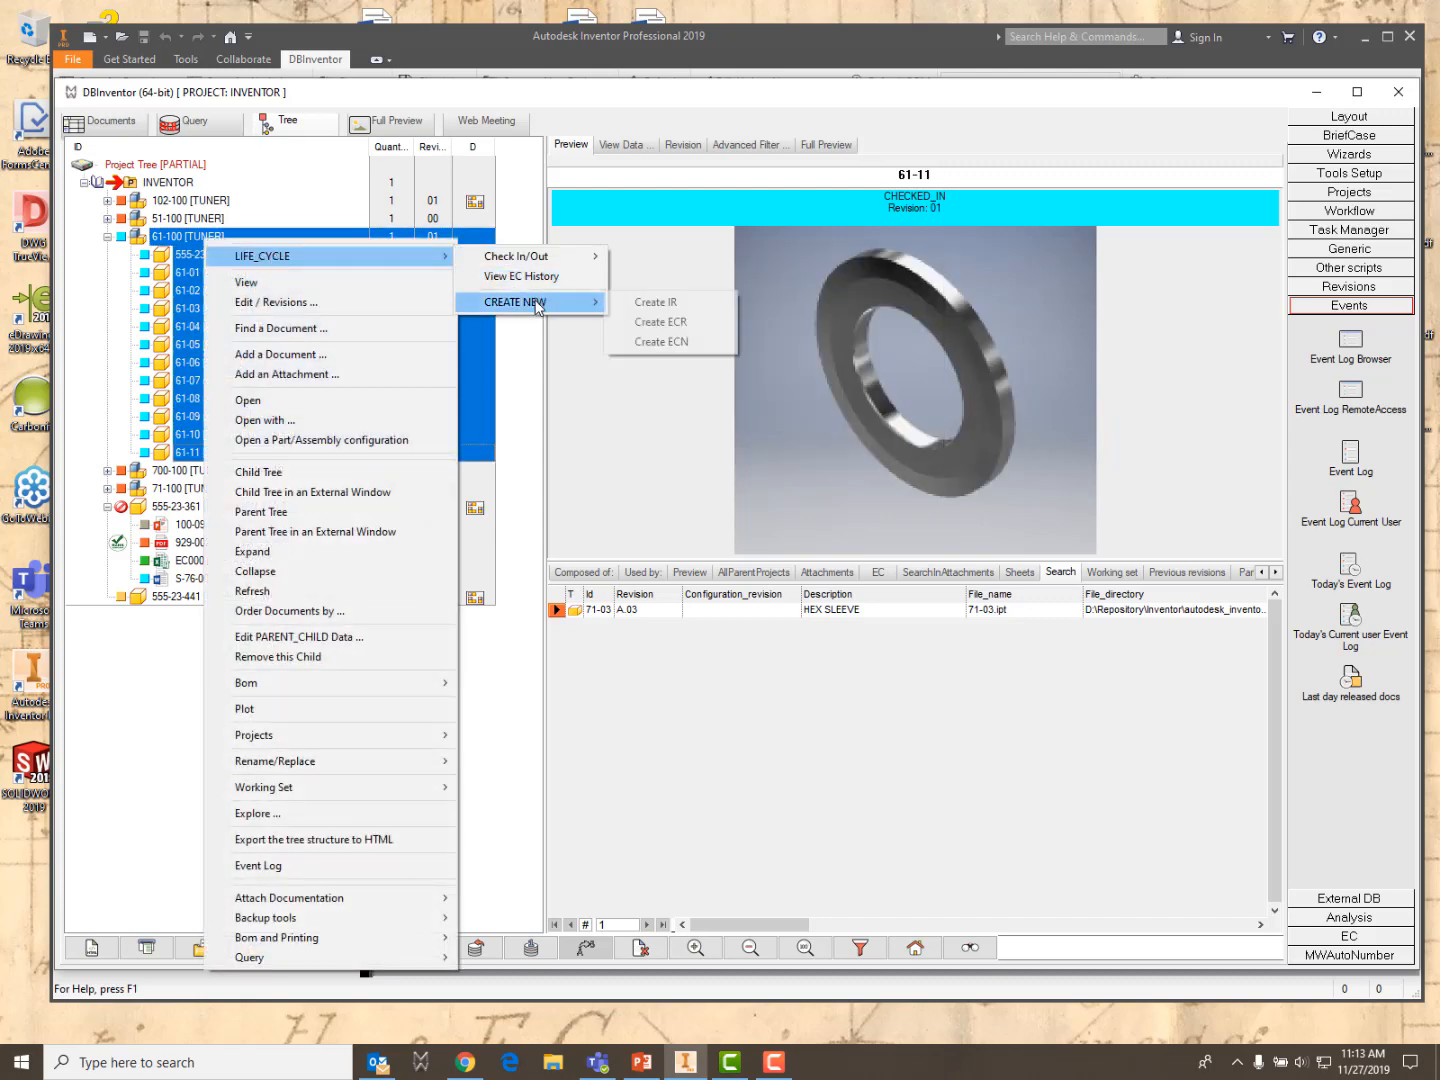
click(675, 303)
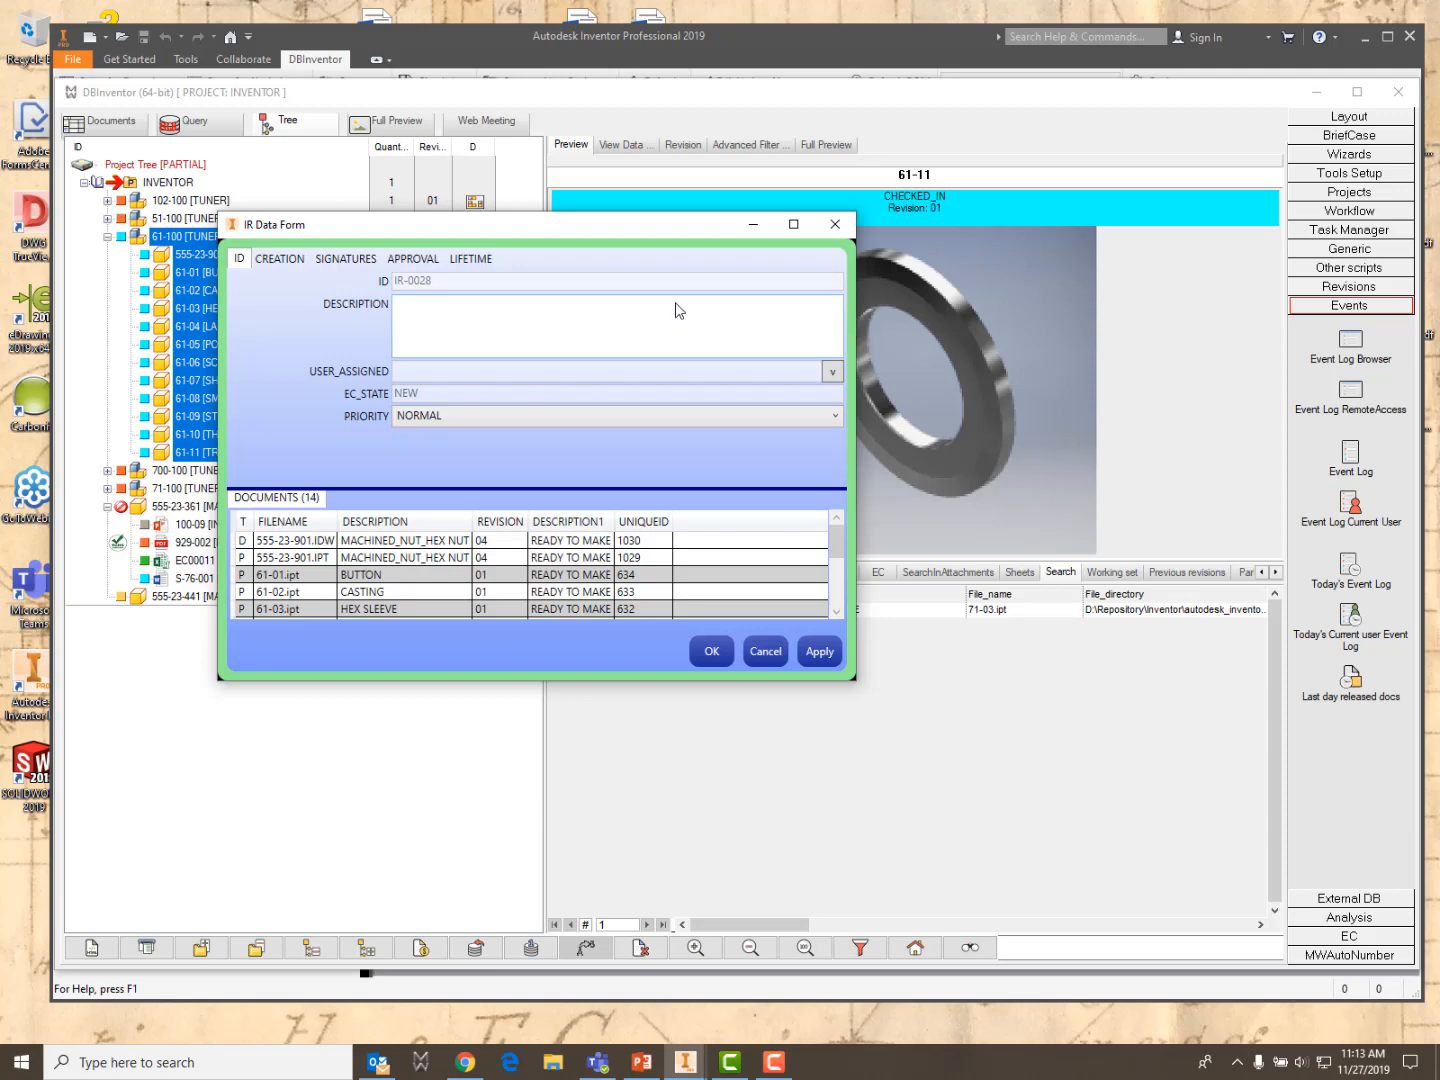
Enter READY TO MAKE as the IR description and assign the request to the current user's ID
click(430, 311)
text(READY TO MAKE)
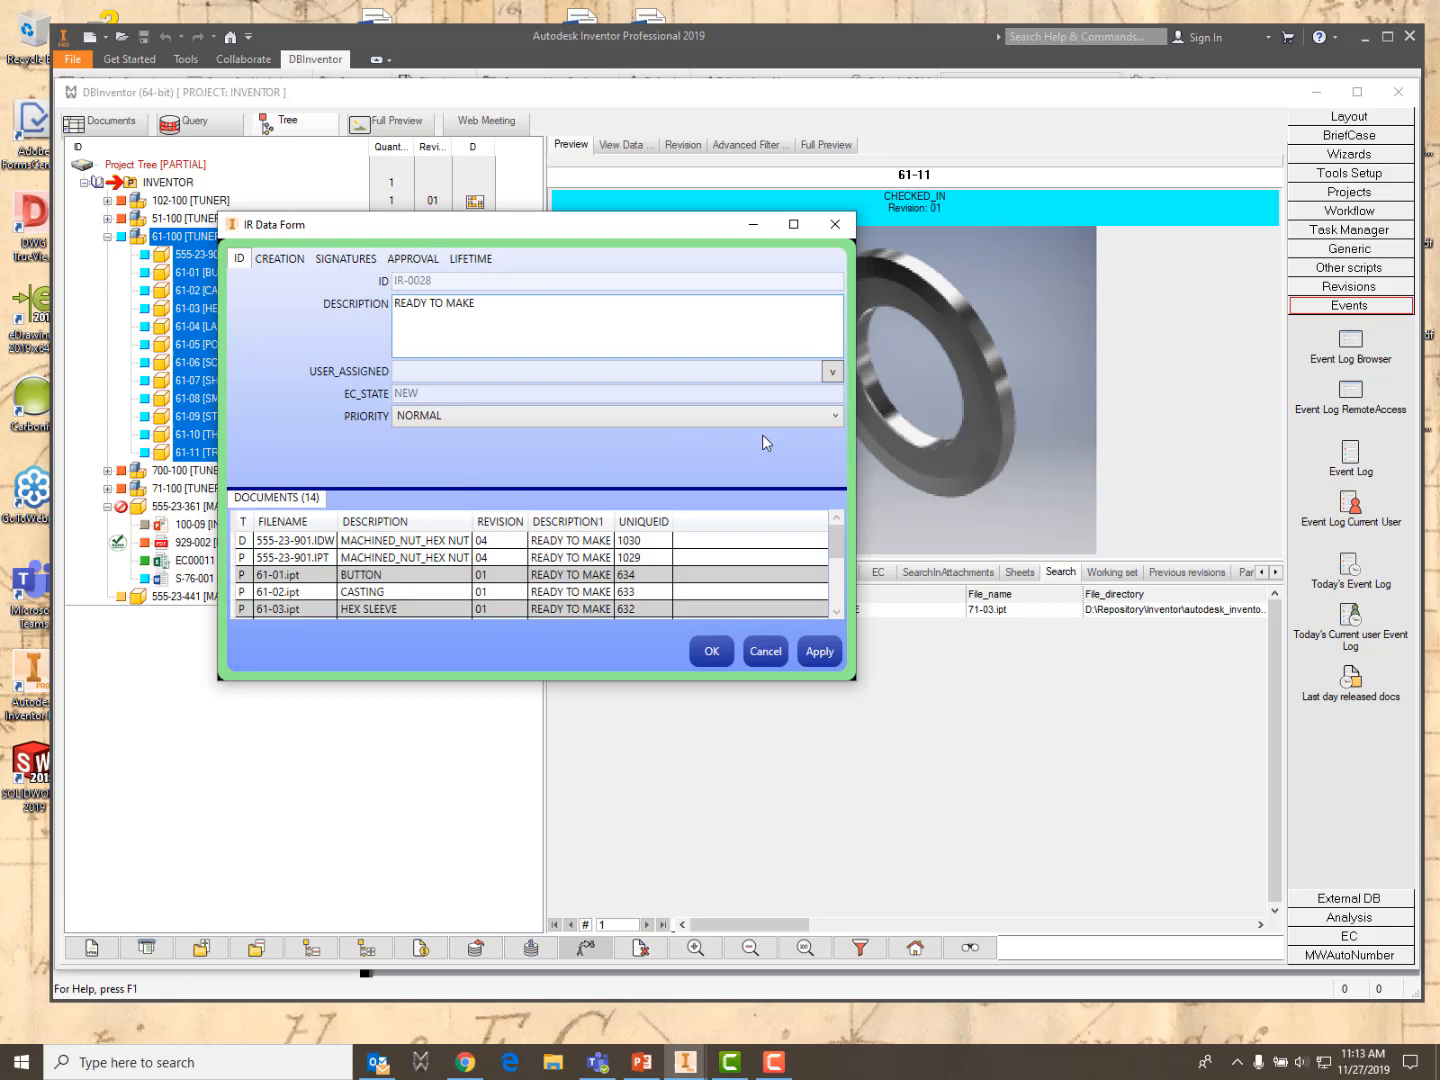
click(831, 371)
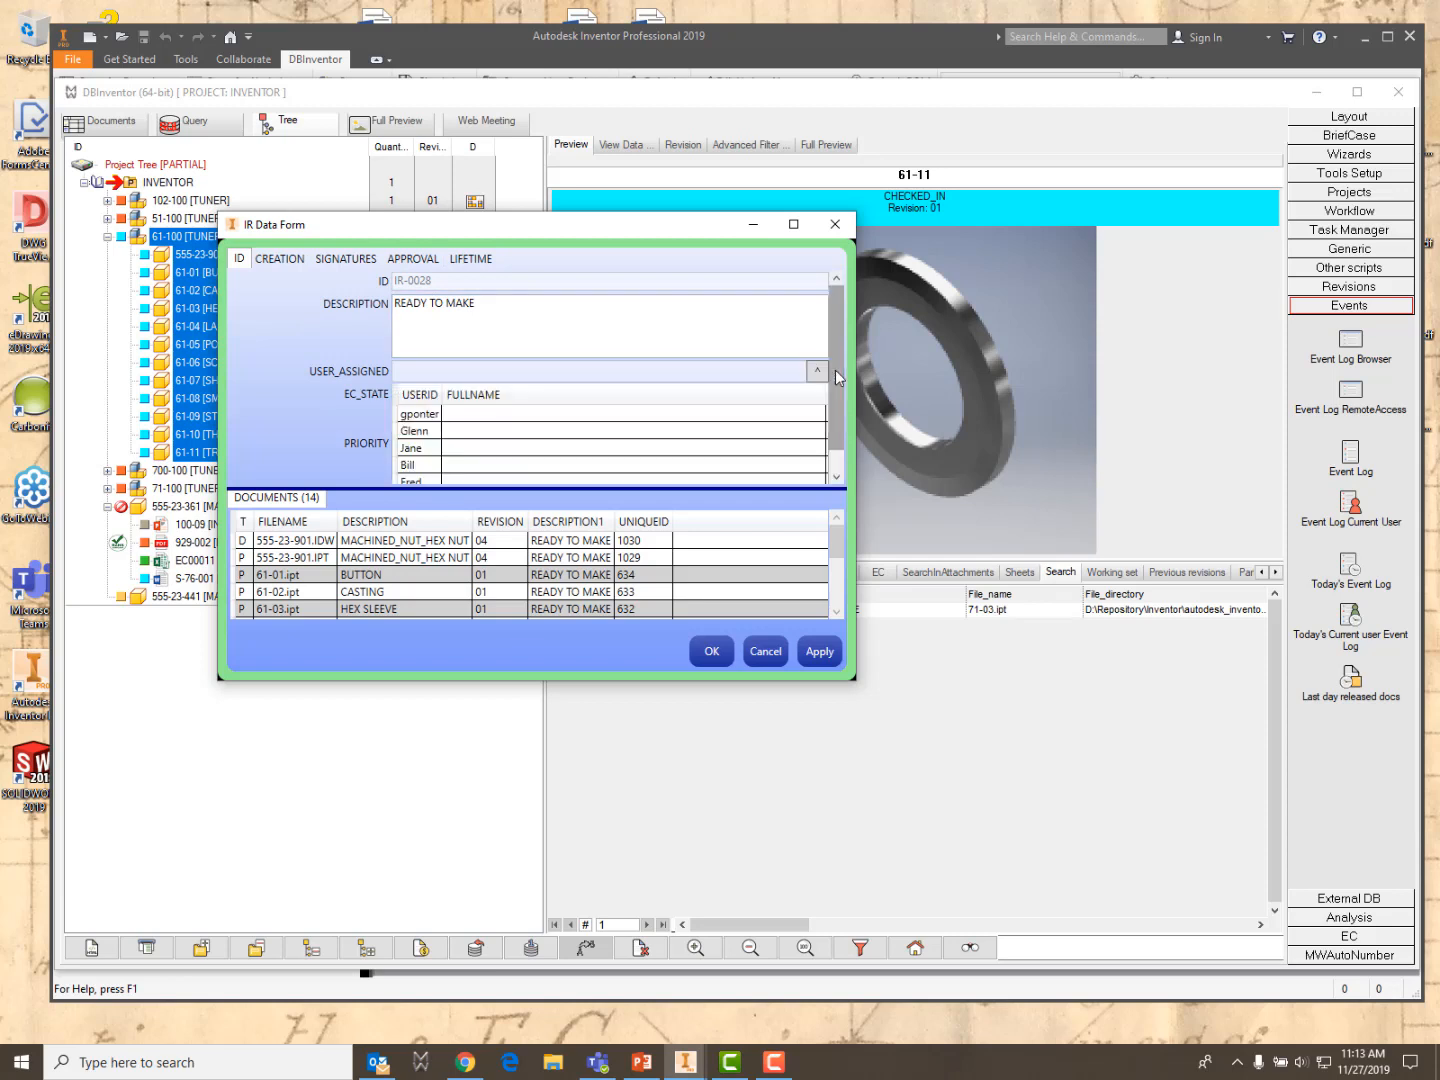
click(418, 414)
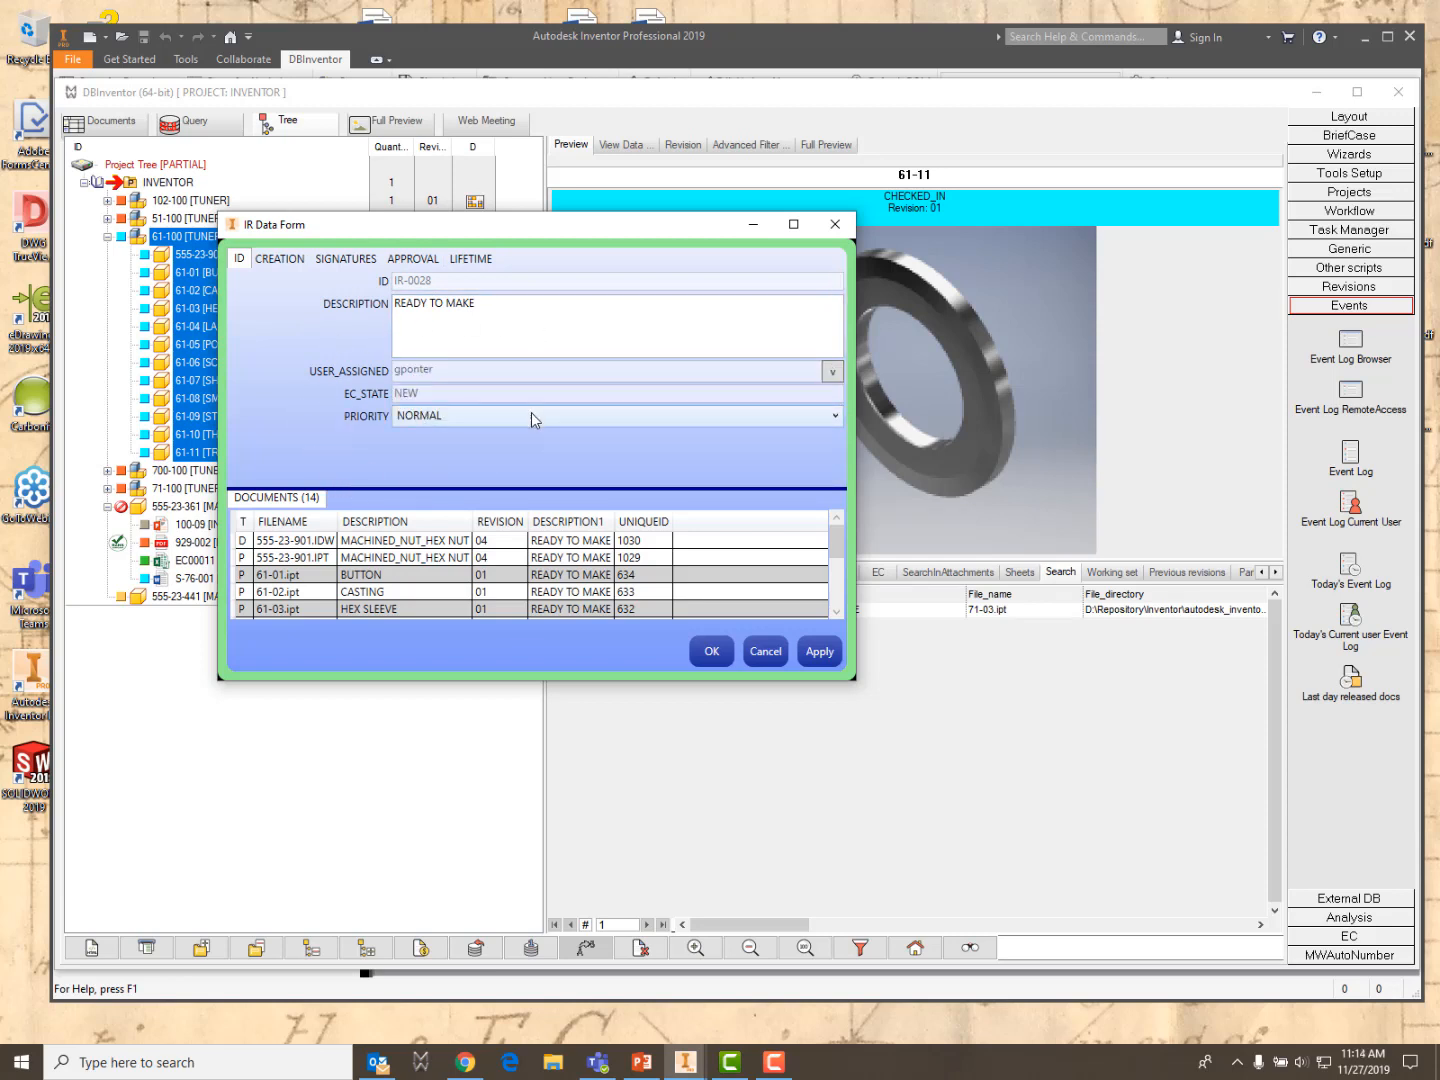
Set the IR priority to CRITICAL and apply the form with its document list enlarged
click(835, 416)
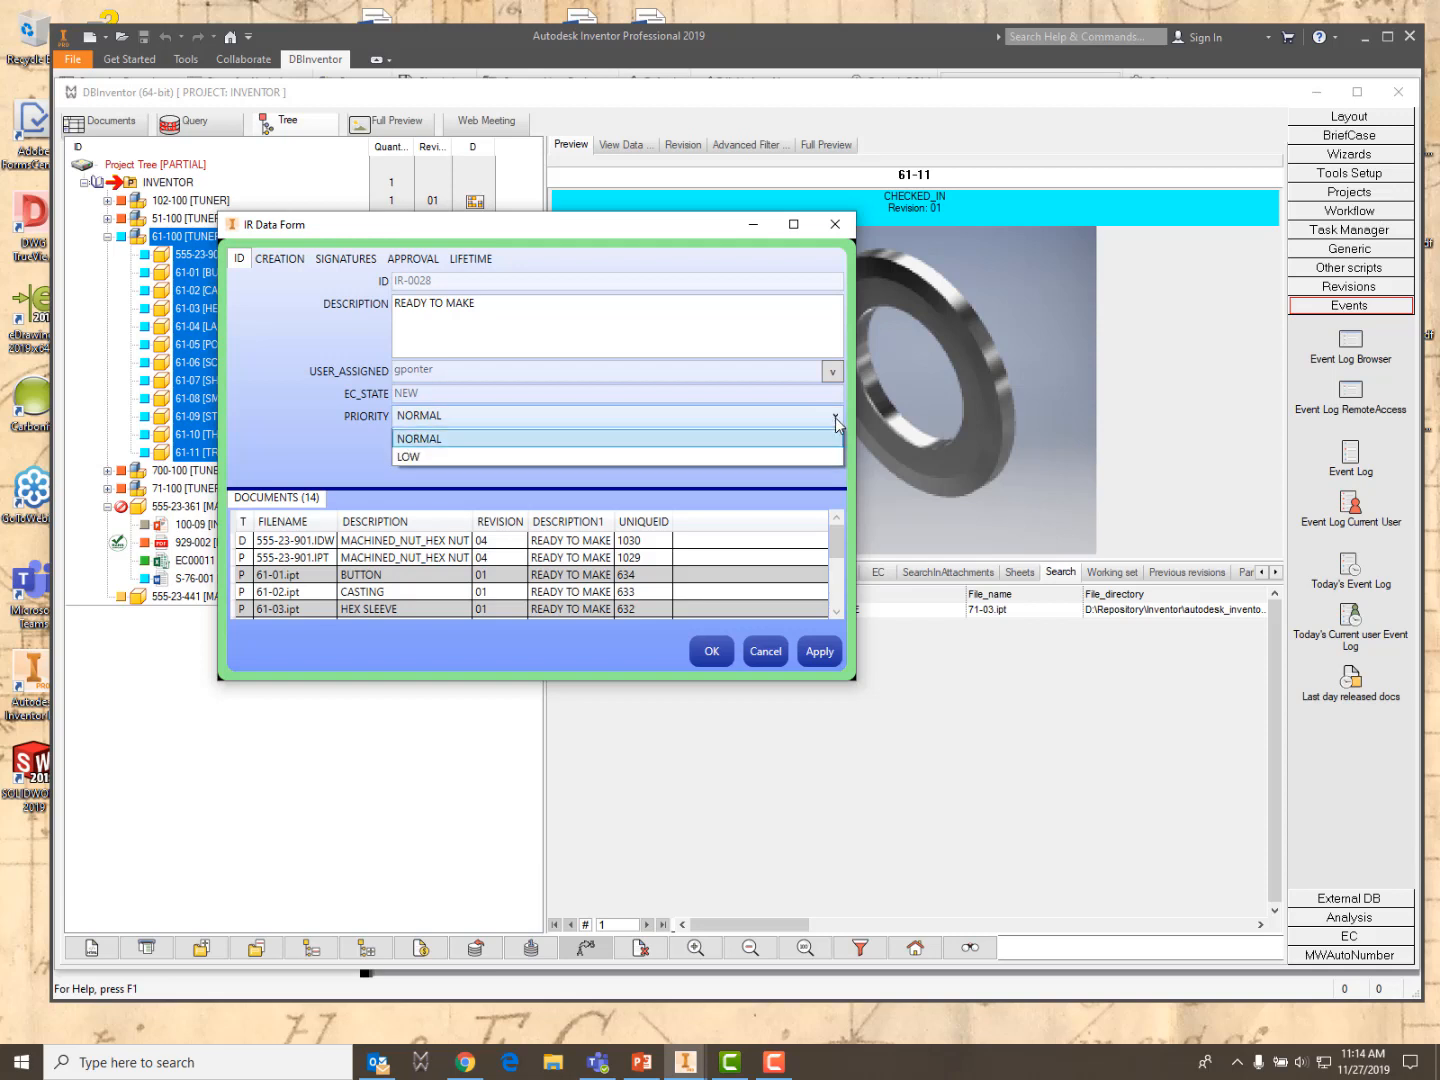
click(427, 440)
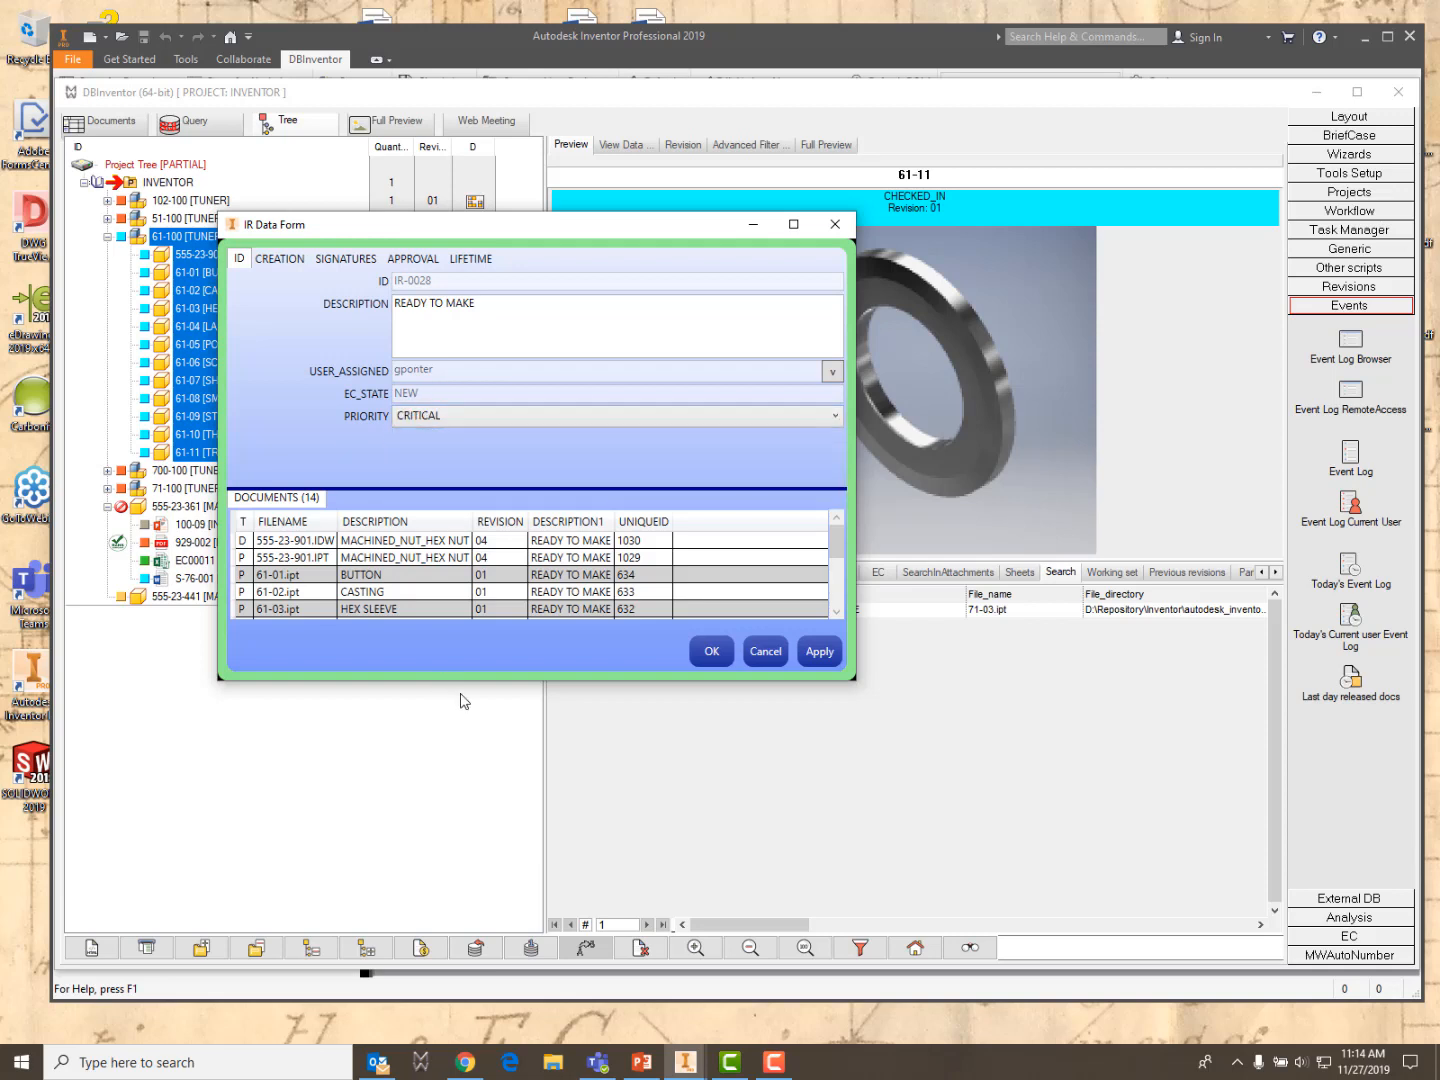
drag(462, 680, 458, 804)
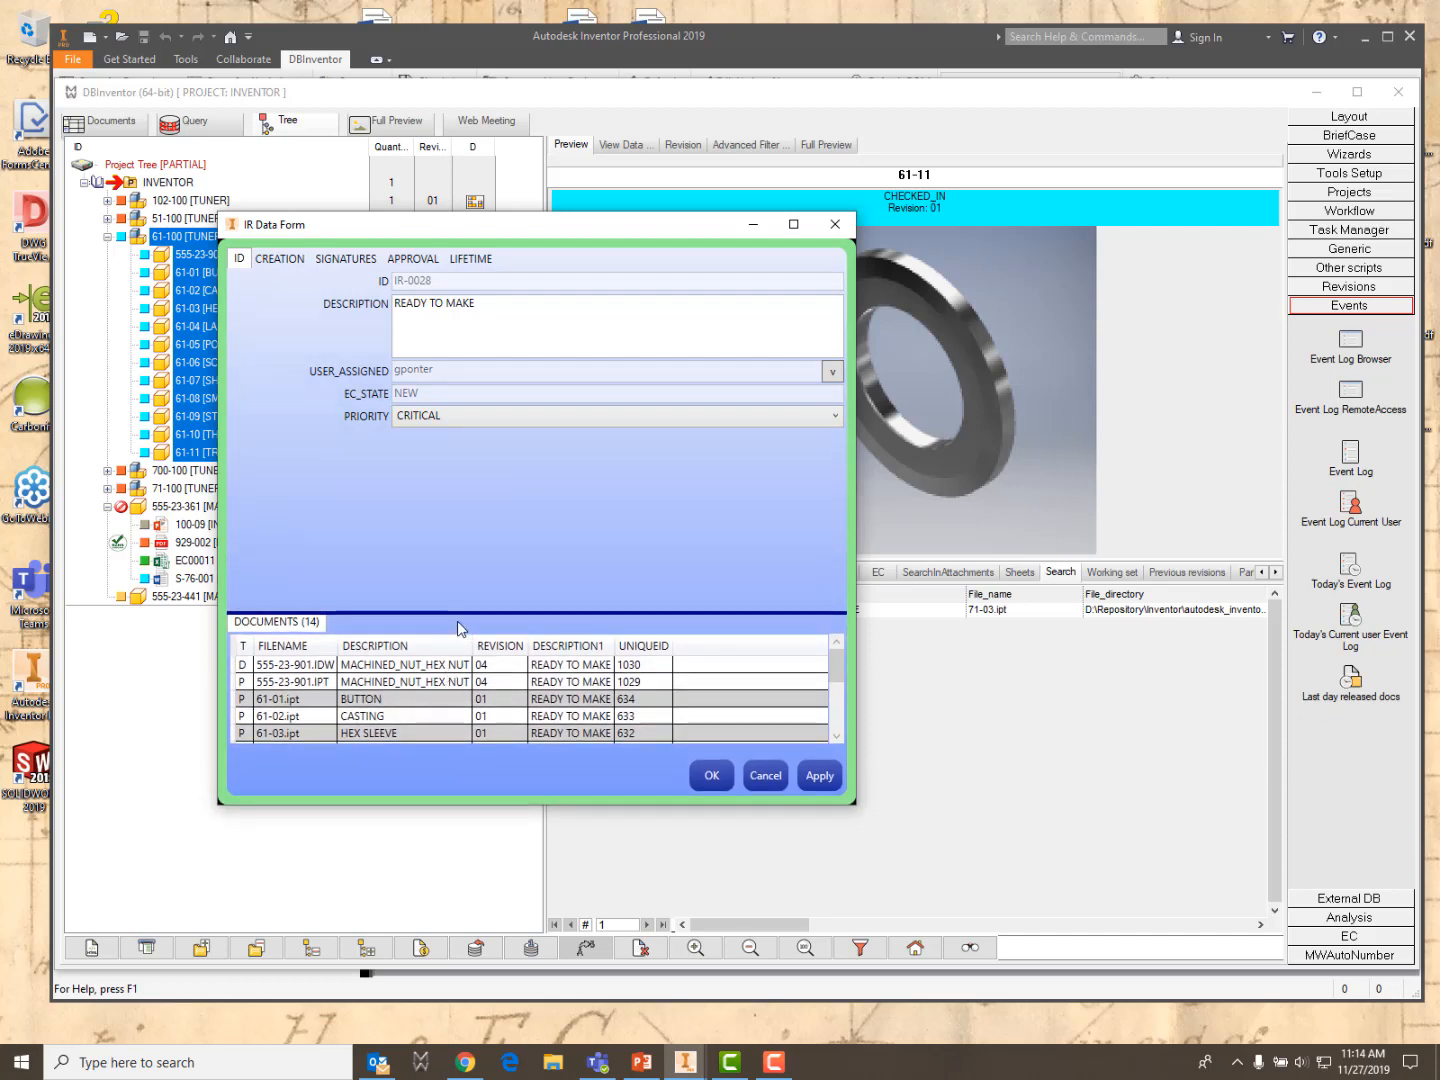
drag(460, 611, 480, 512)
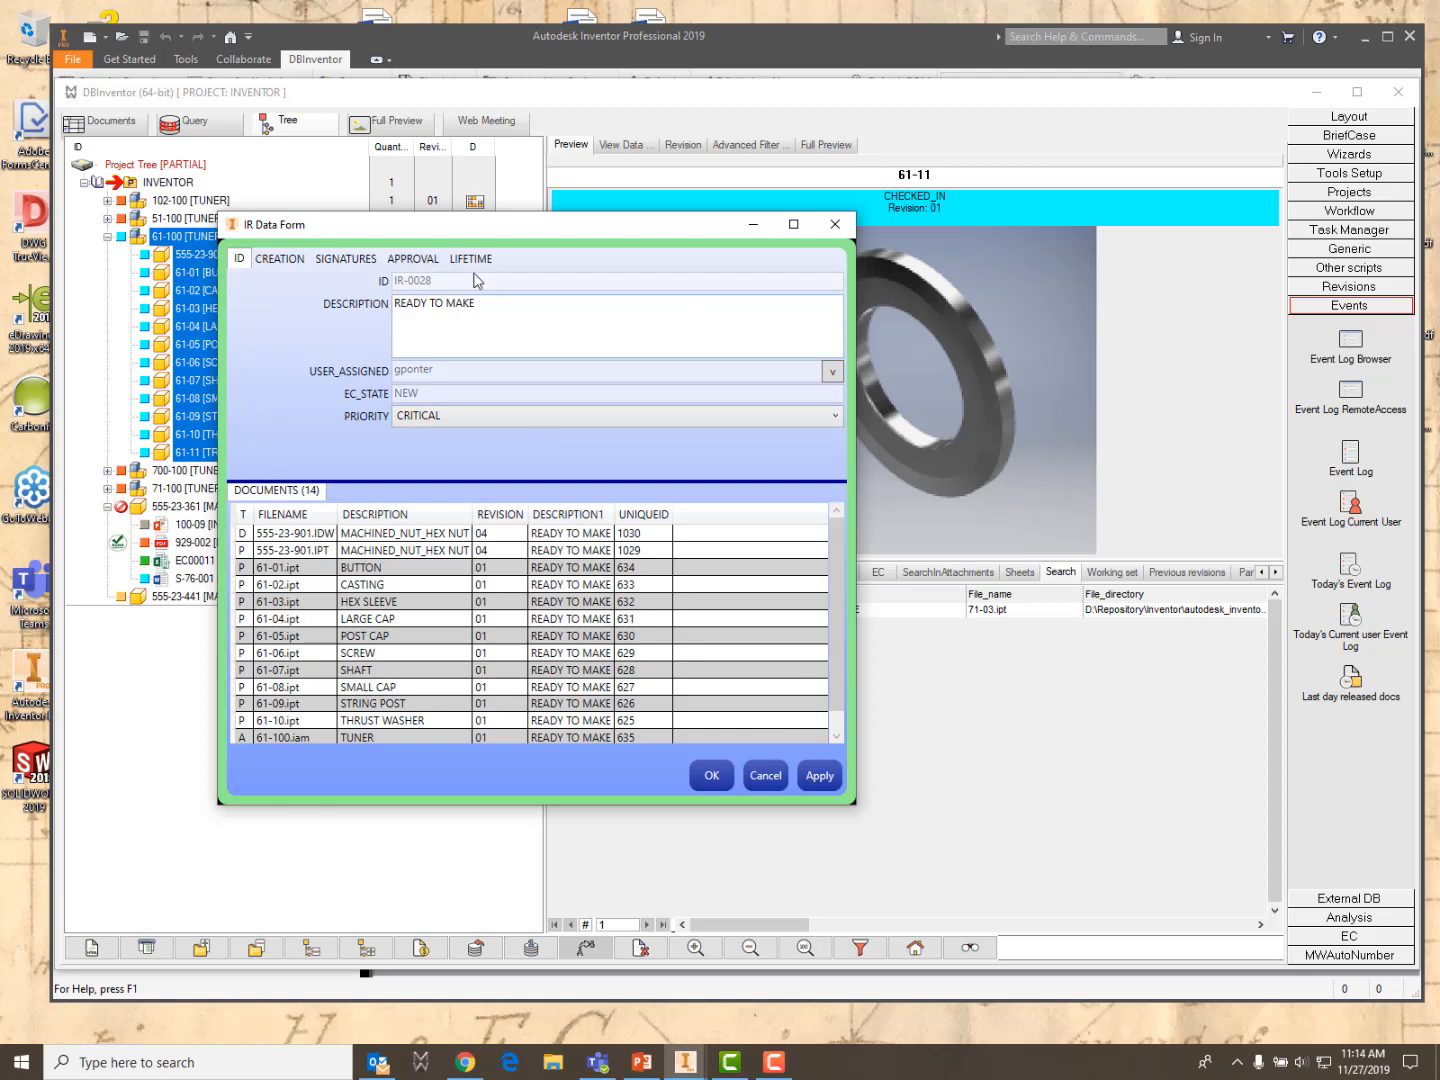
click(819, 776)
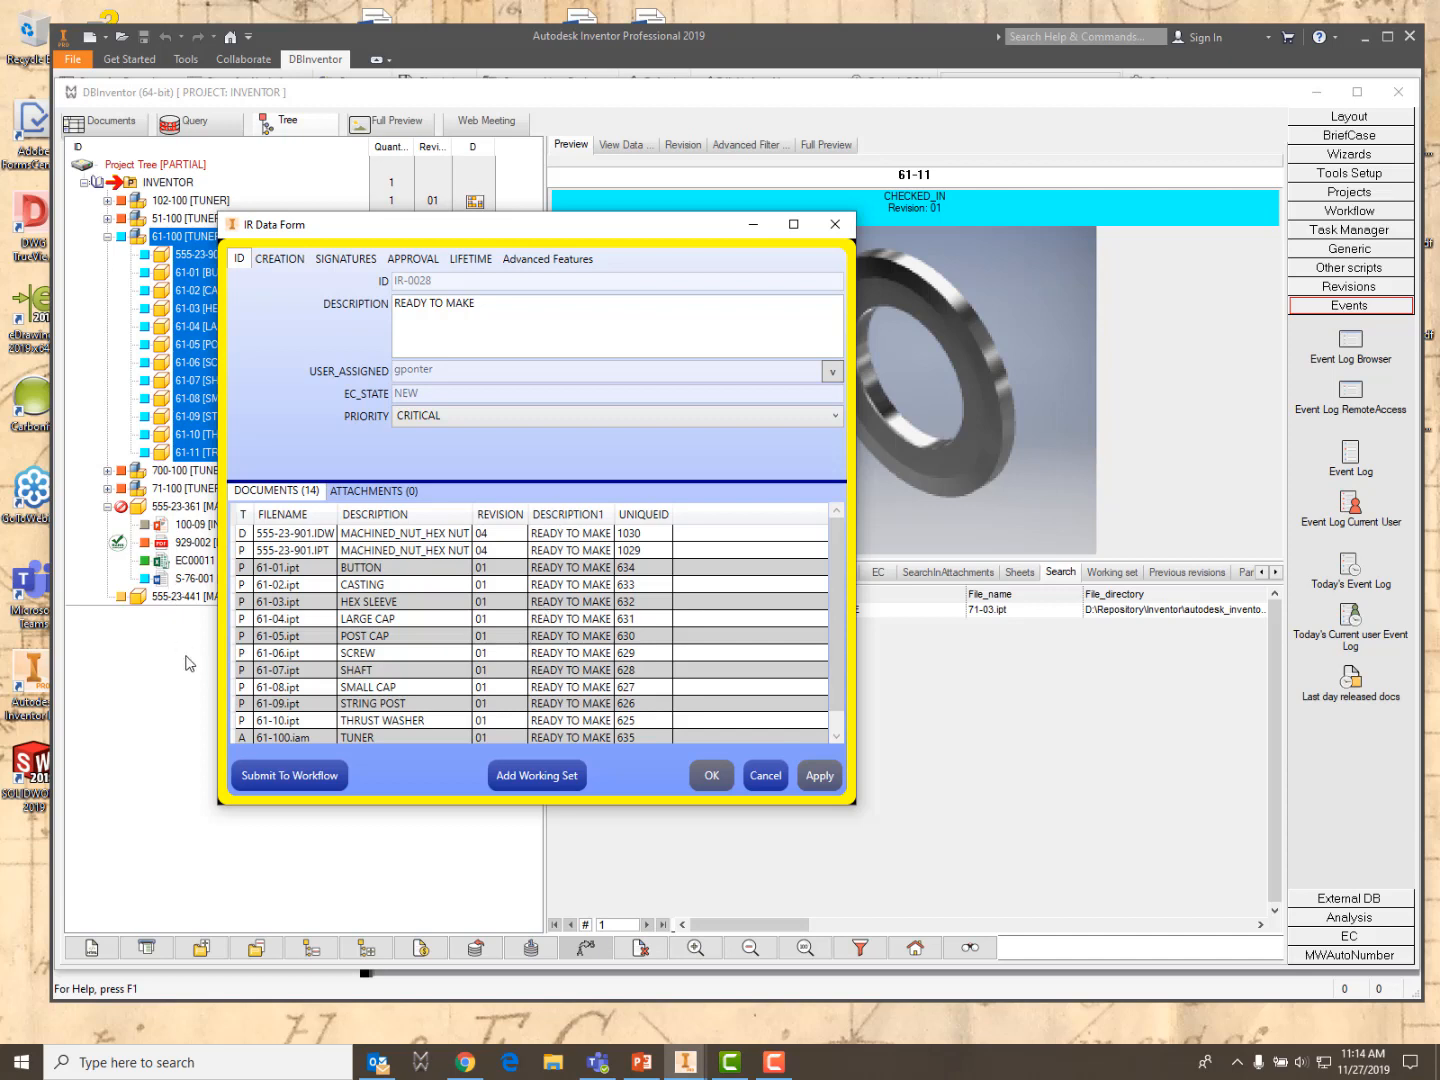
Attach the desktop file NUT_INFO2 - Copy.DOCX to the IR
click(385, 492)
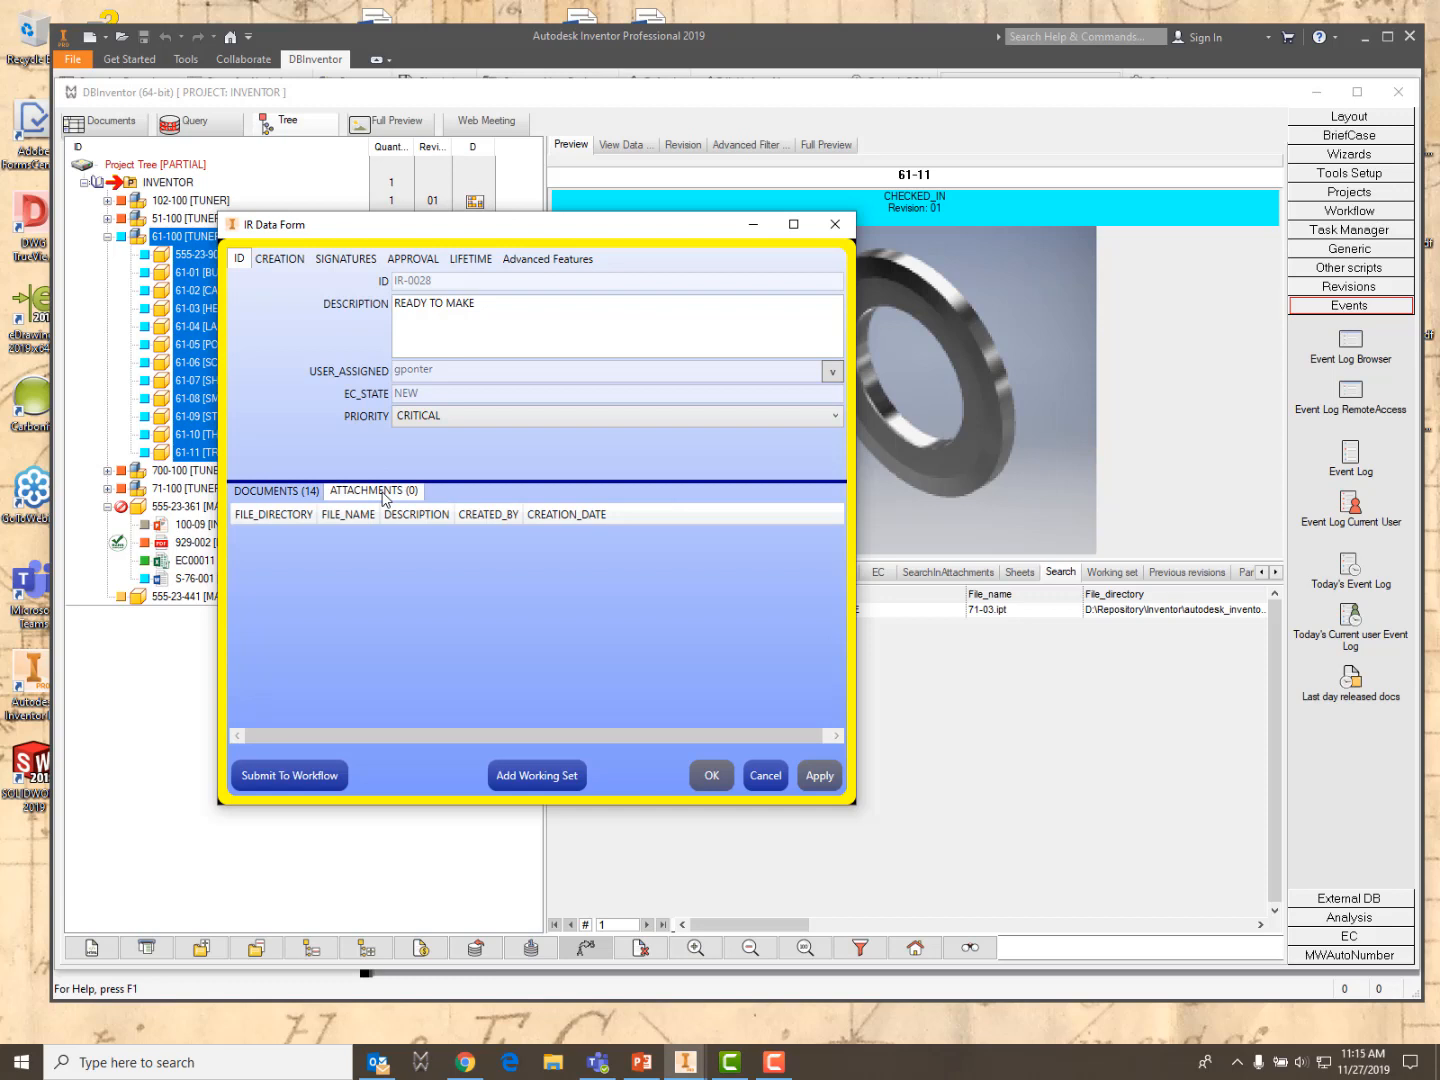
click(584, 20)
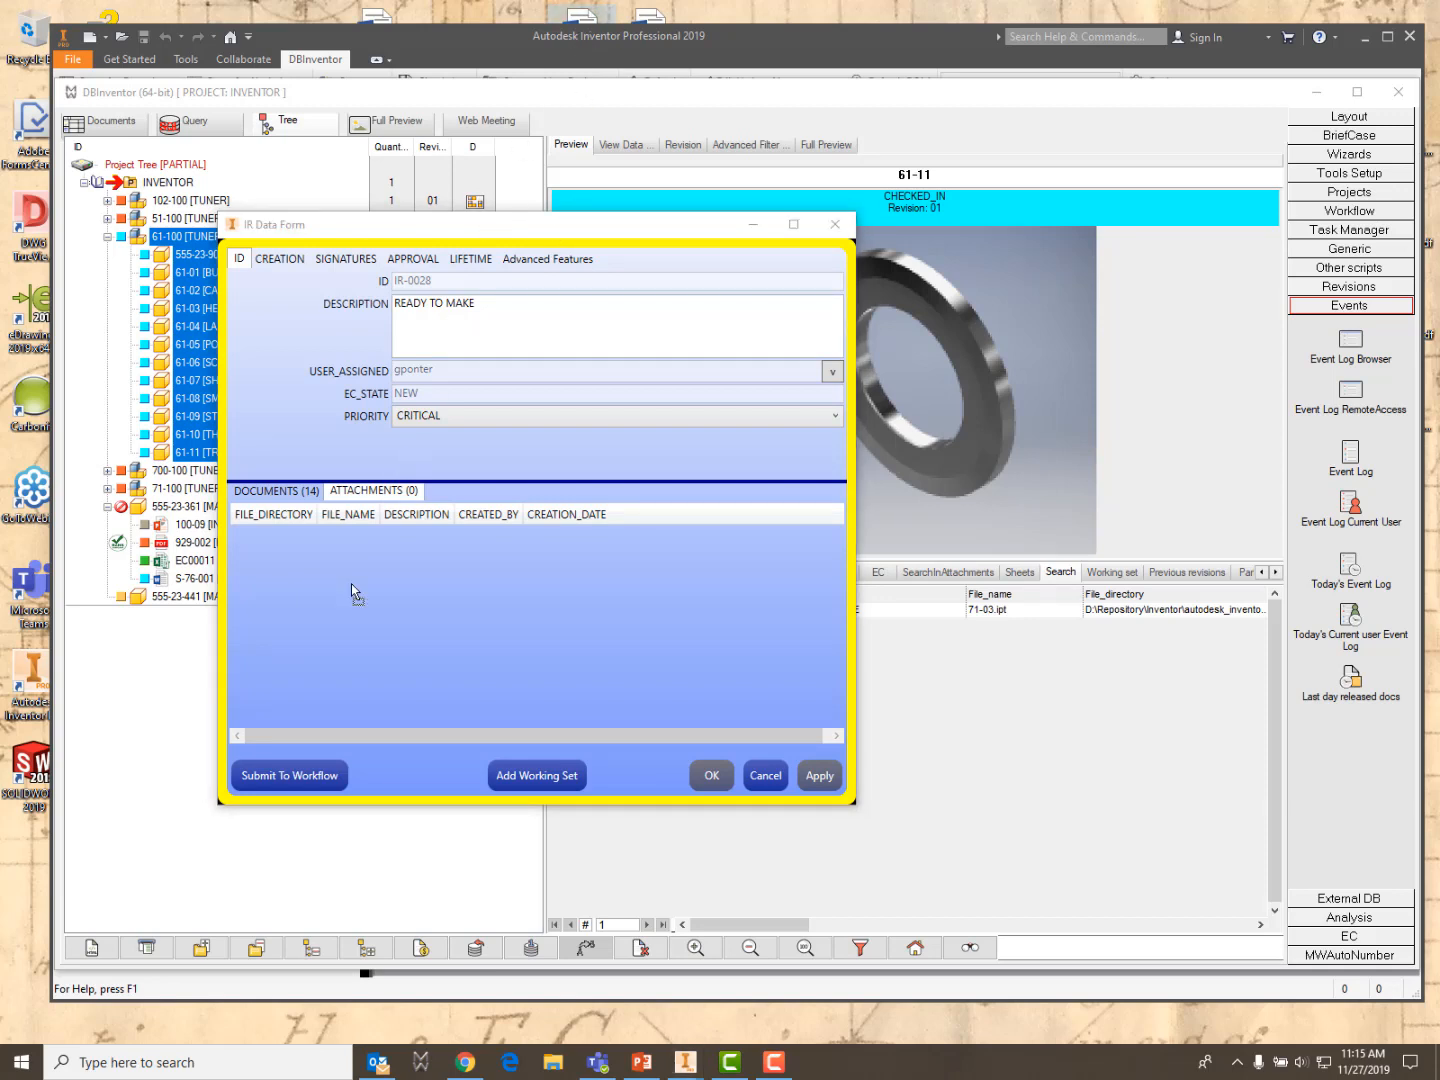
drag(340, 606, 341, 606)
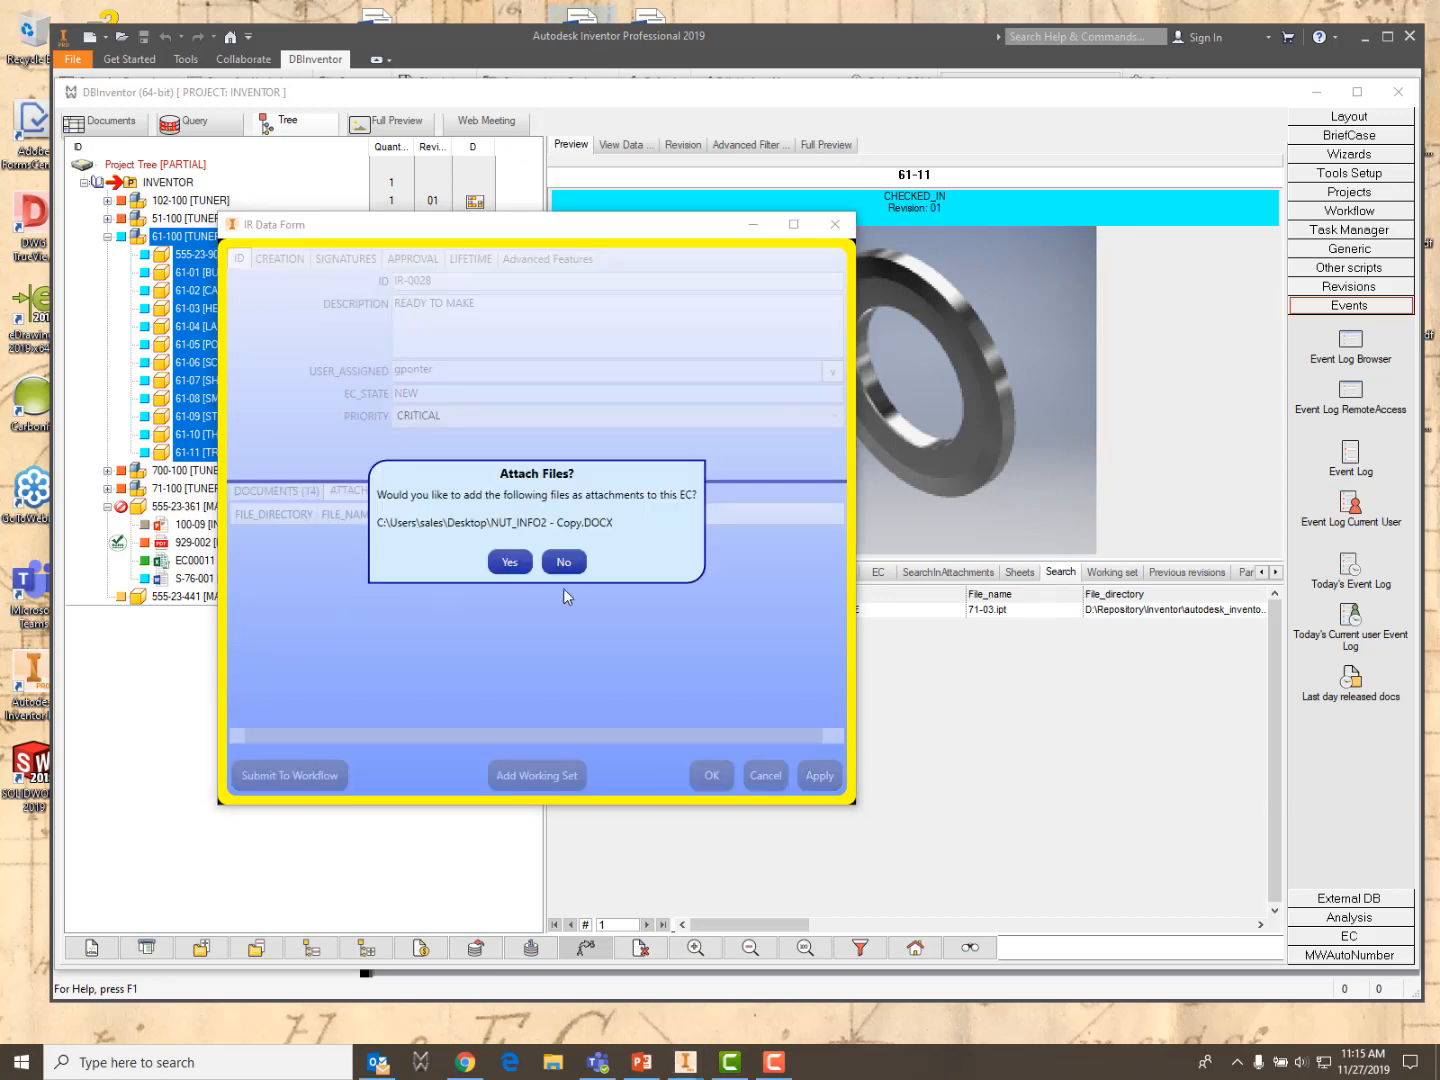
click(509, 562)
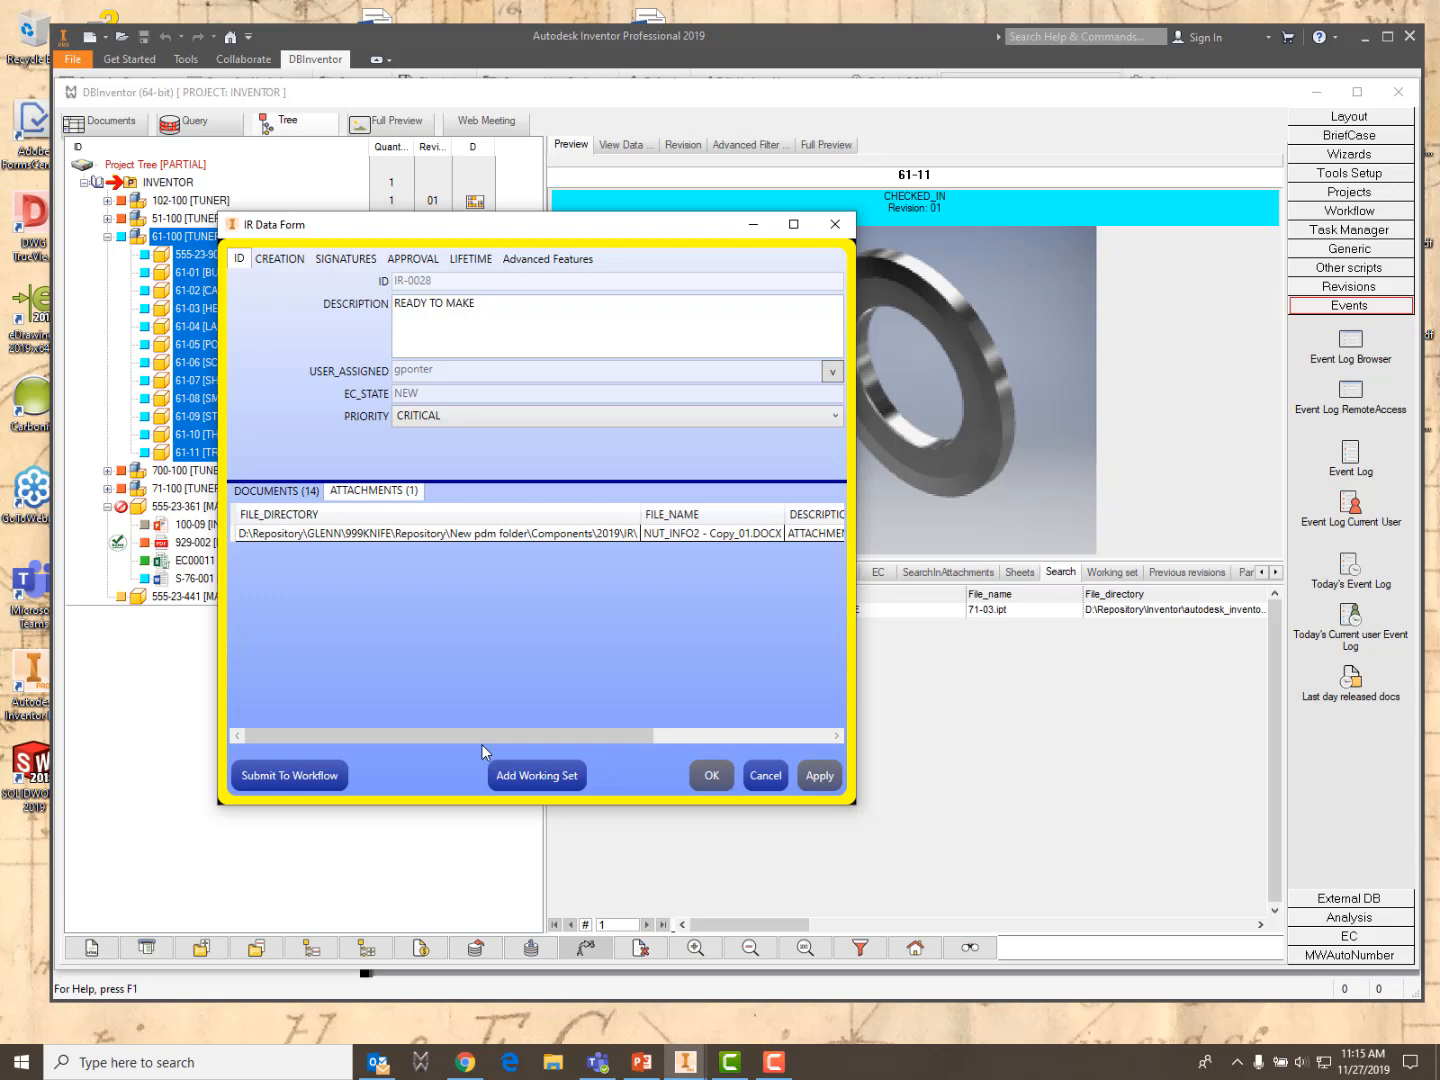
Open the attached nut information document from the IR to review it, and close it again
click(262, 536)
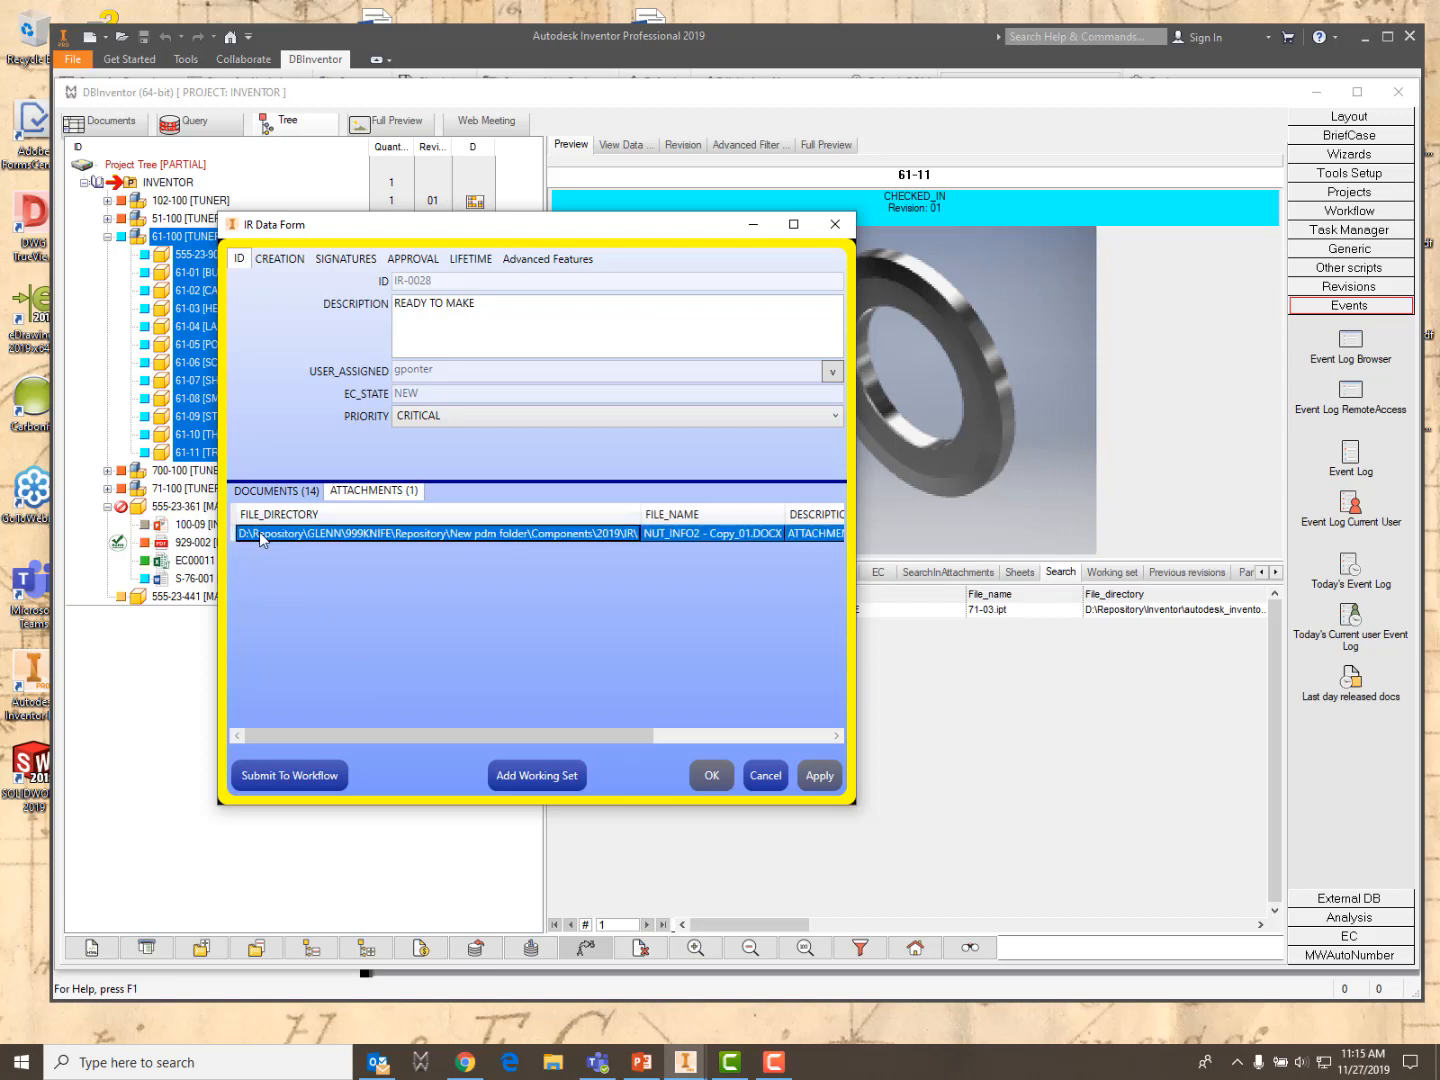
right_click(262, 538)
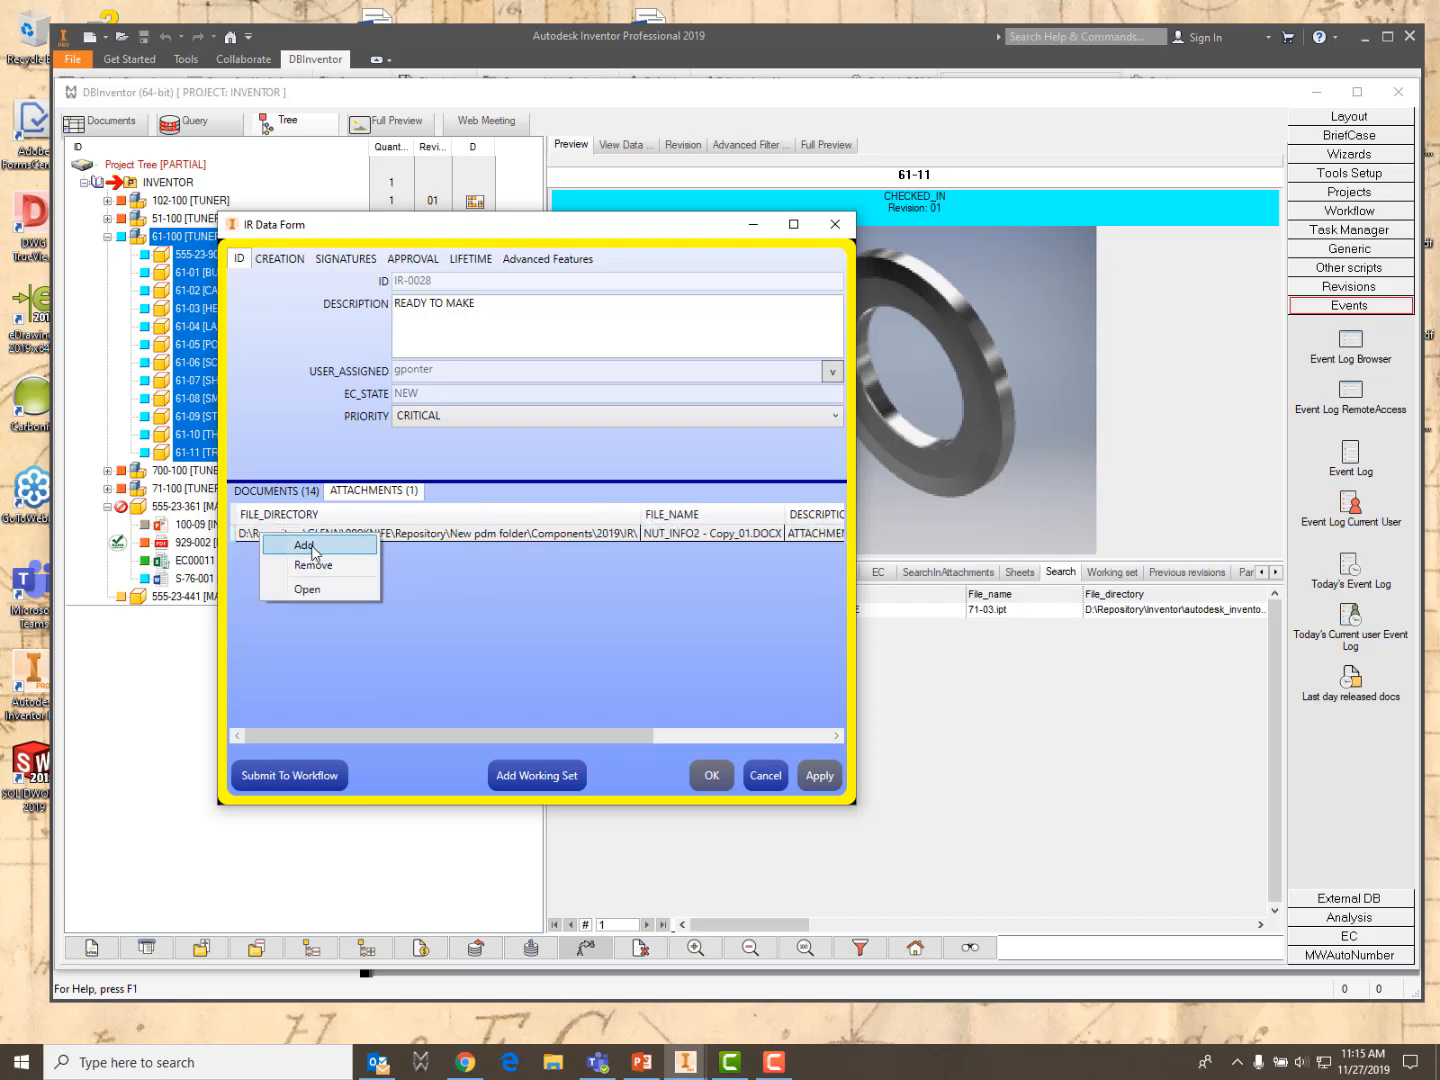
click(309, 589)
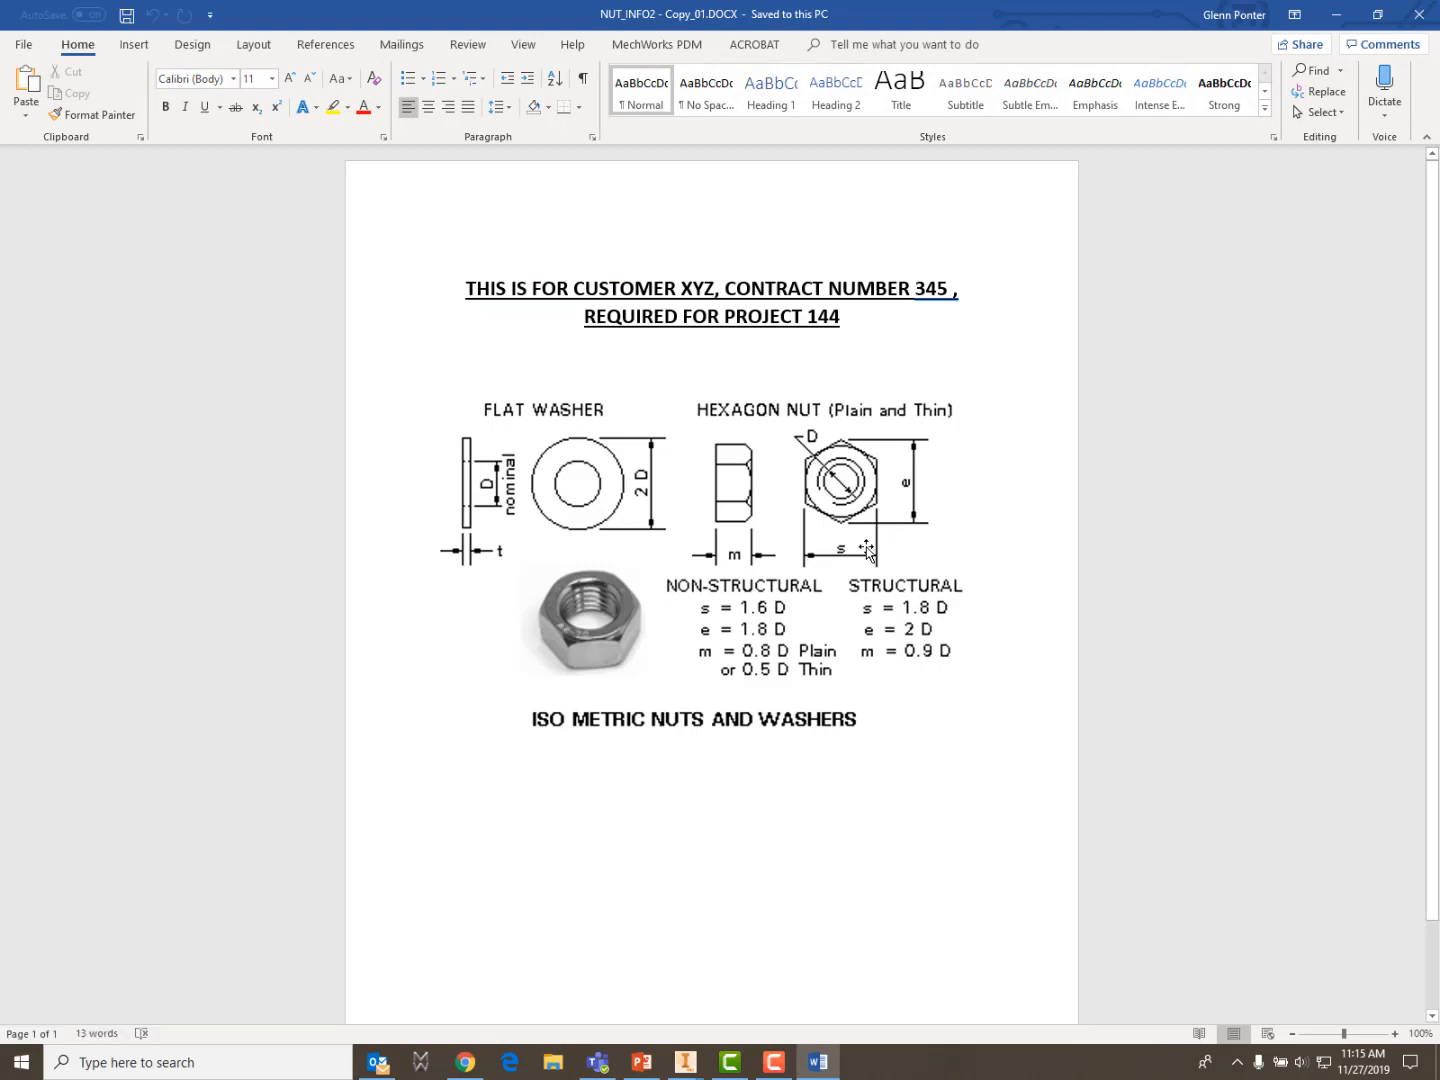
click(1420, 16)
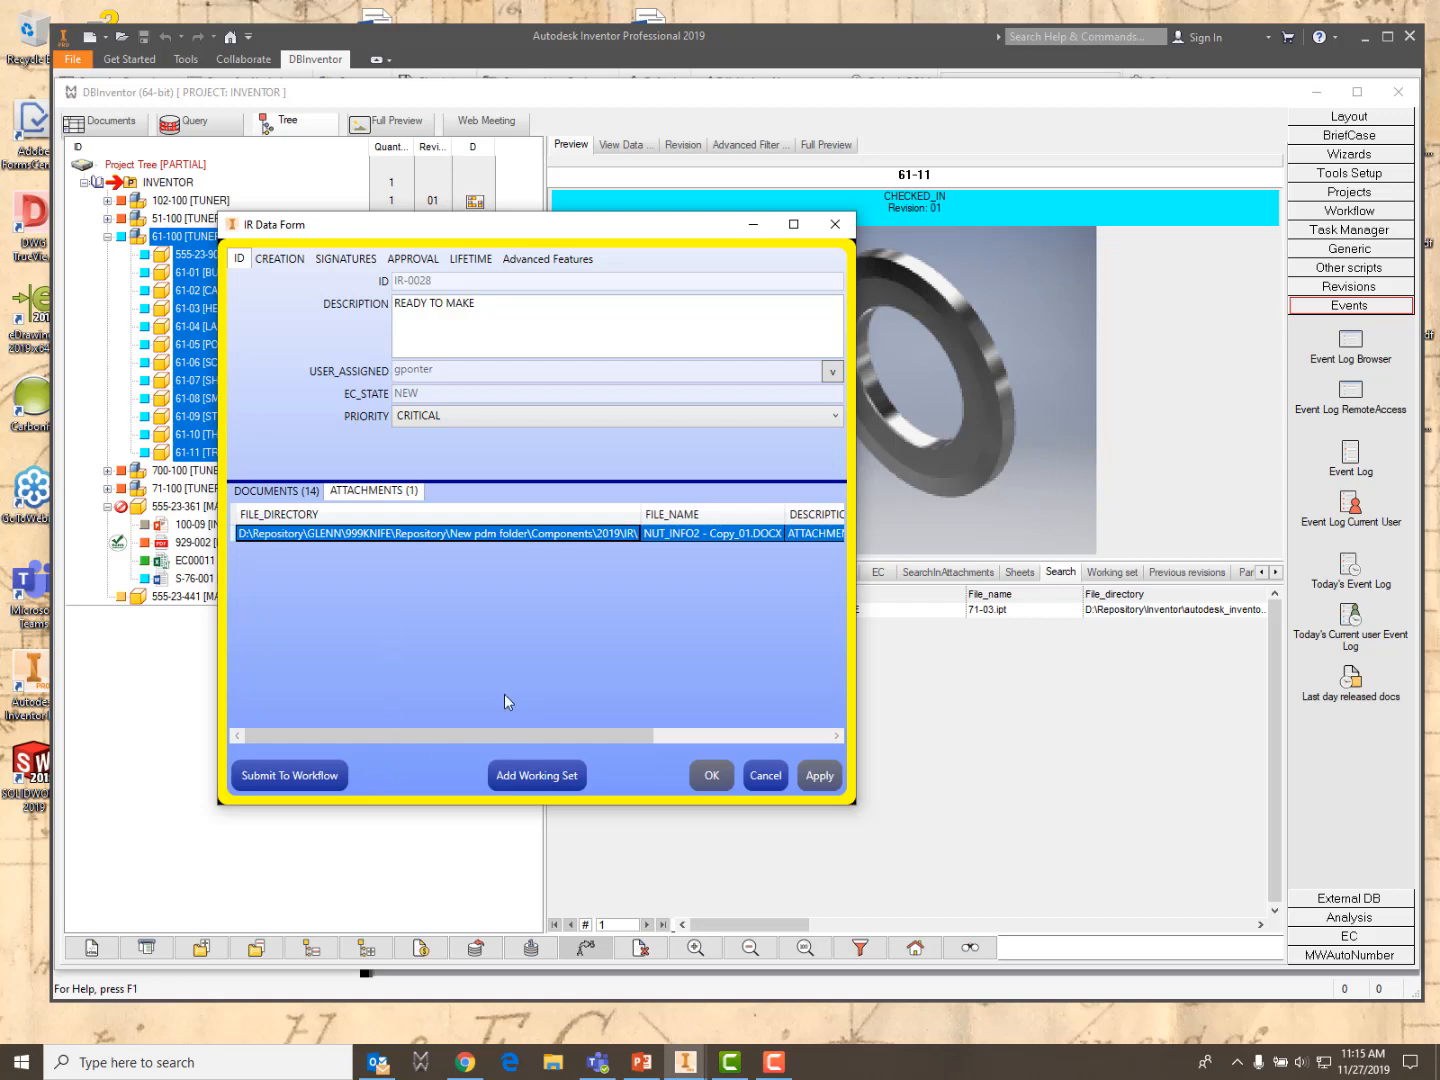
Submit the IR to the workflow and review its workflow diagram, documents and attachment
click(285, 777)
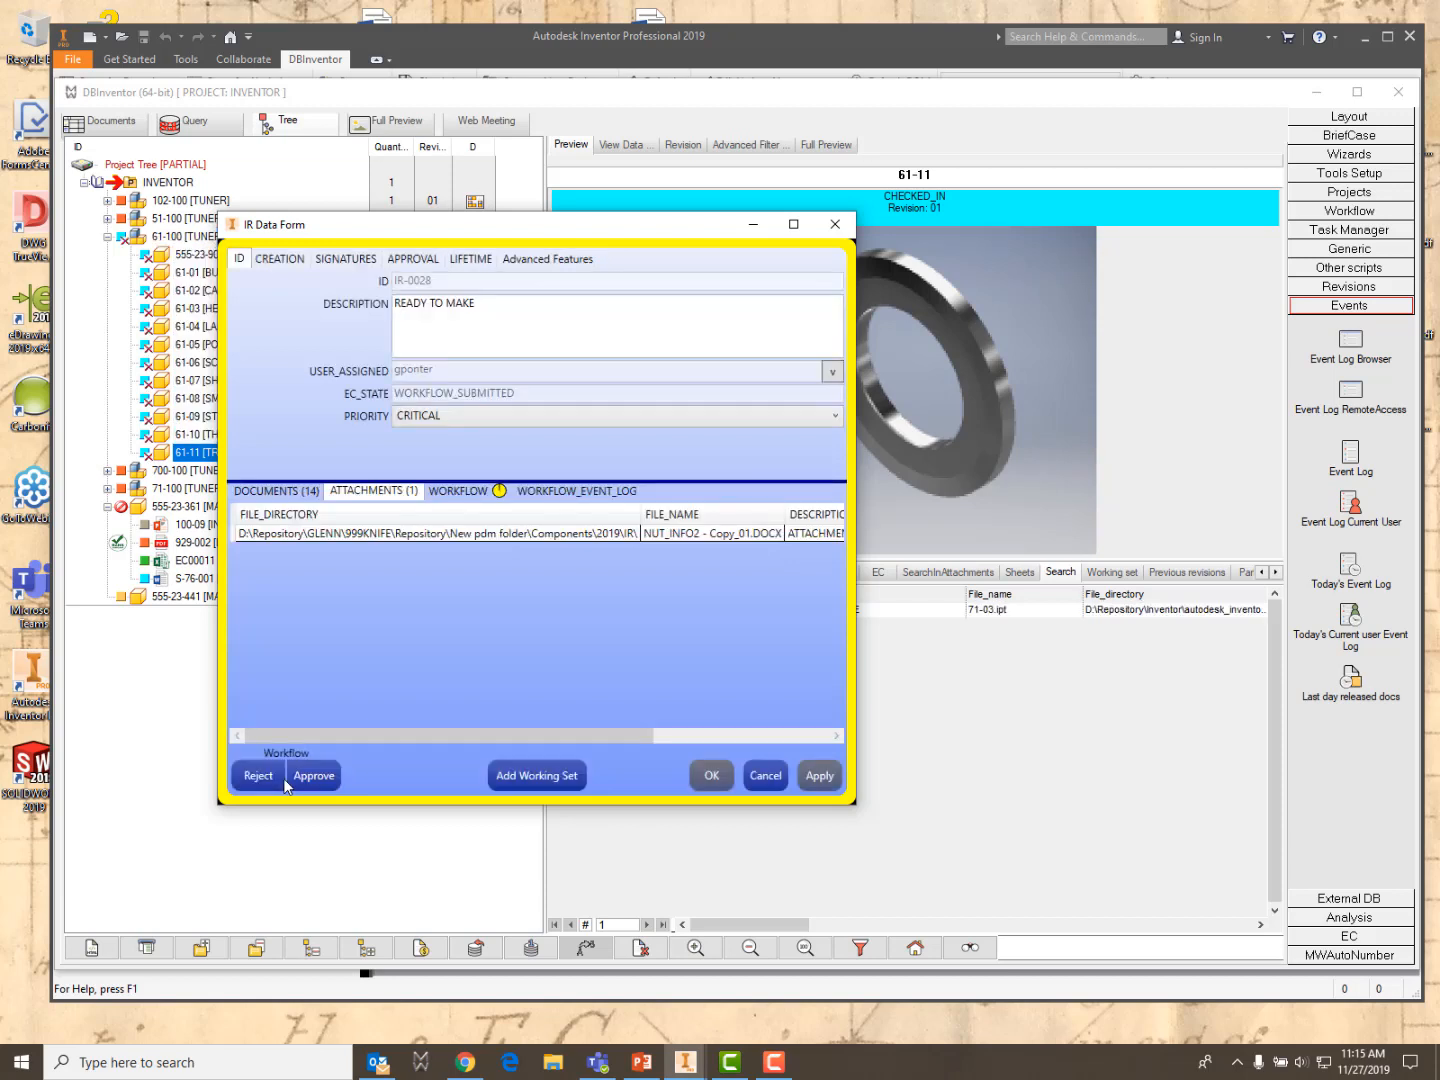
click(470, 491)
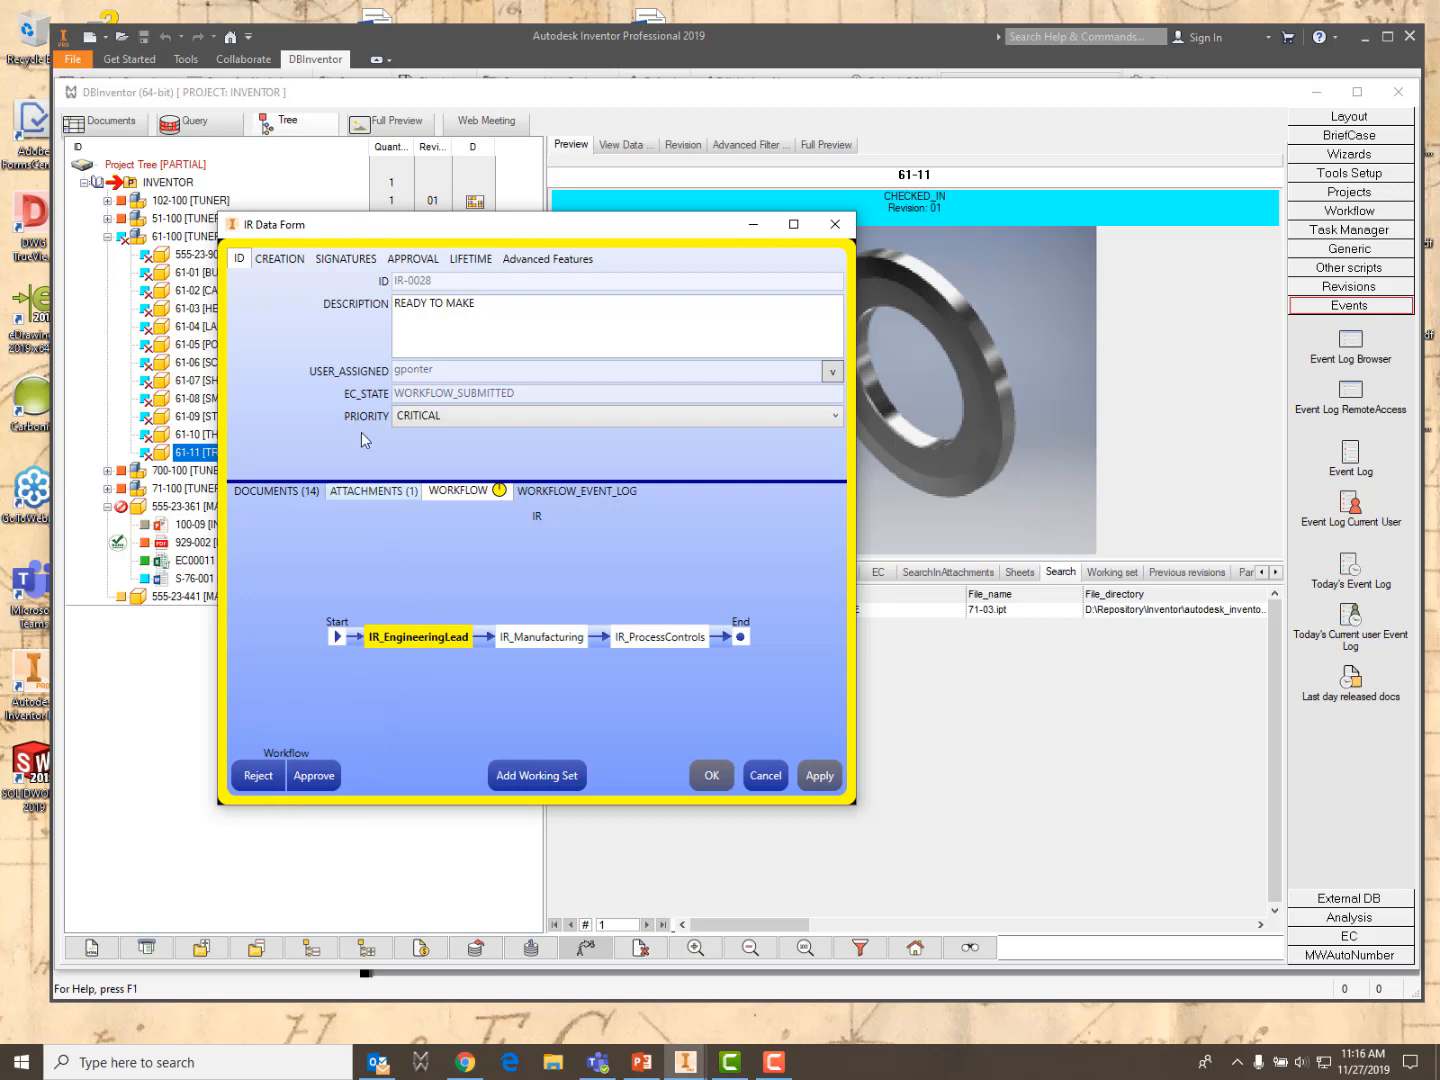
click(278, 490)
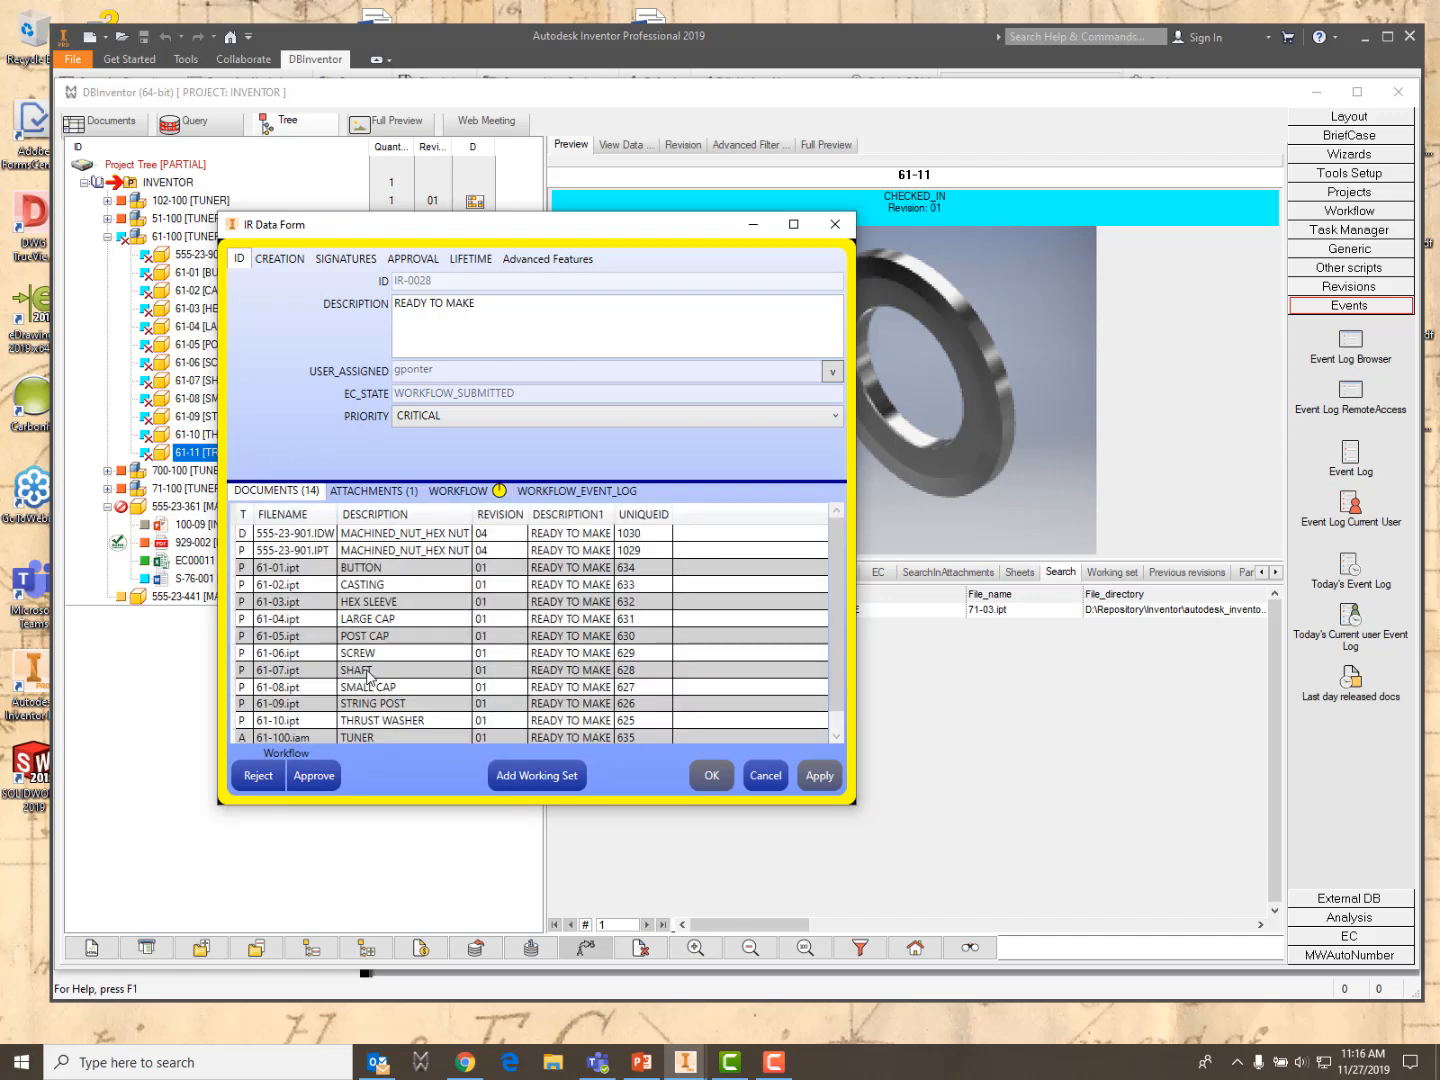
click(376, 491)
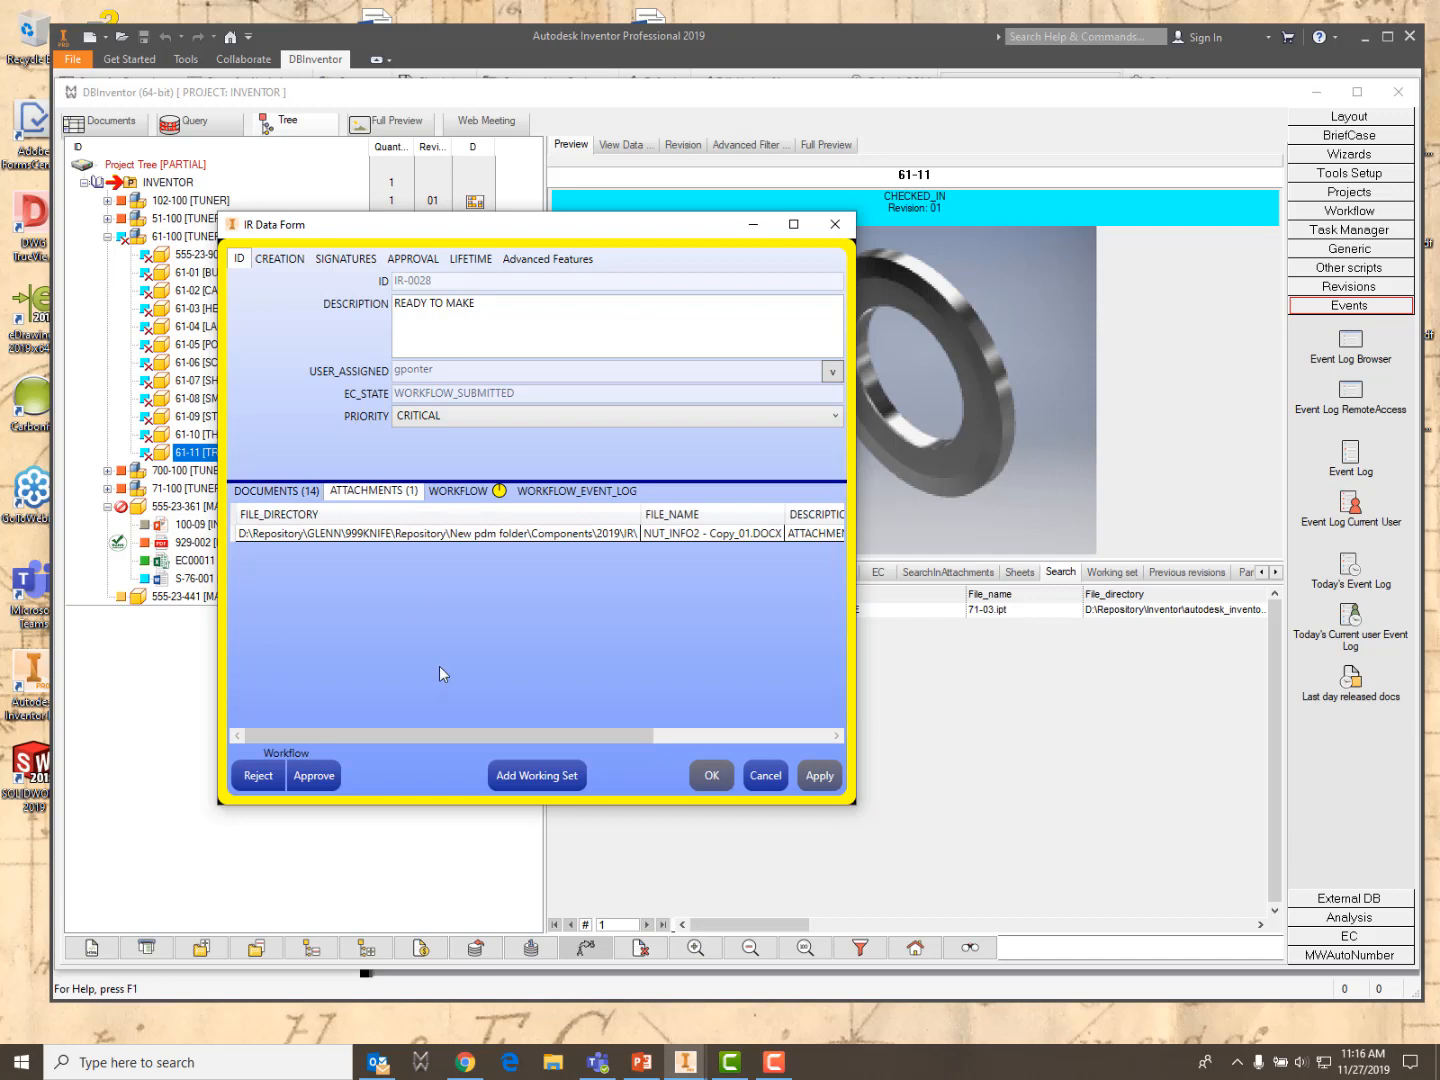
click(470, 491)
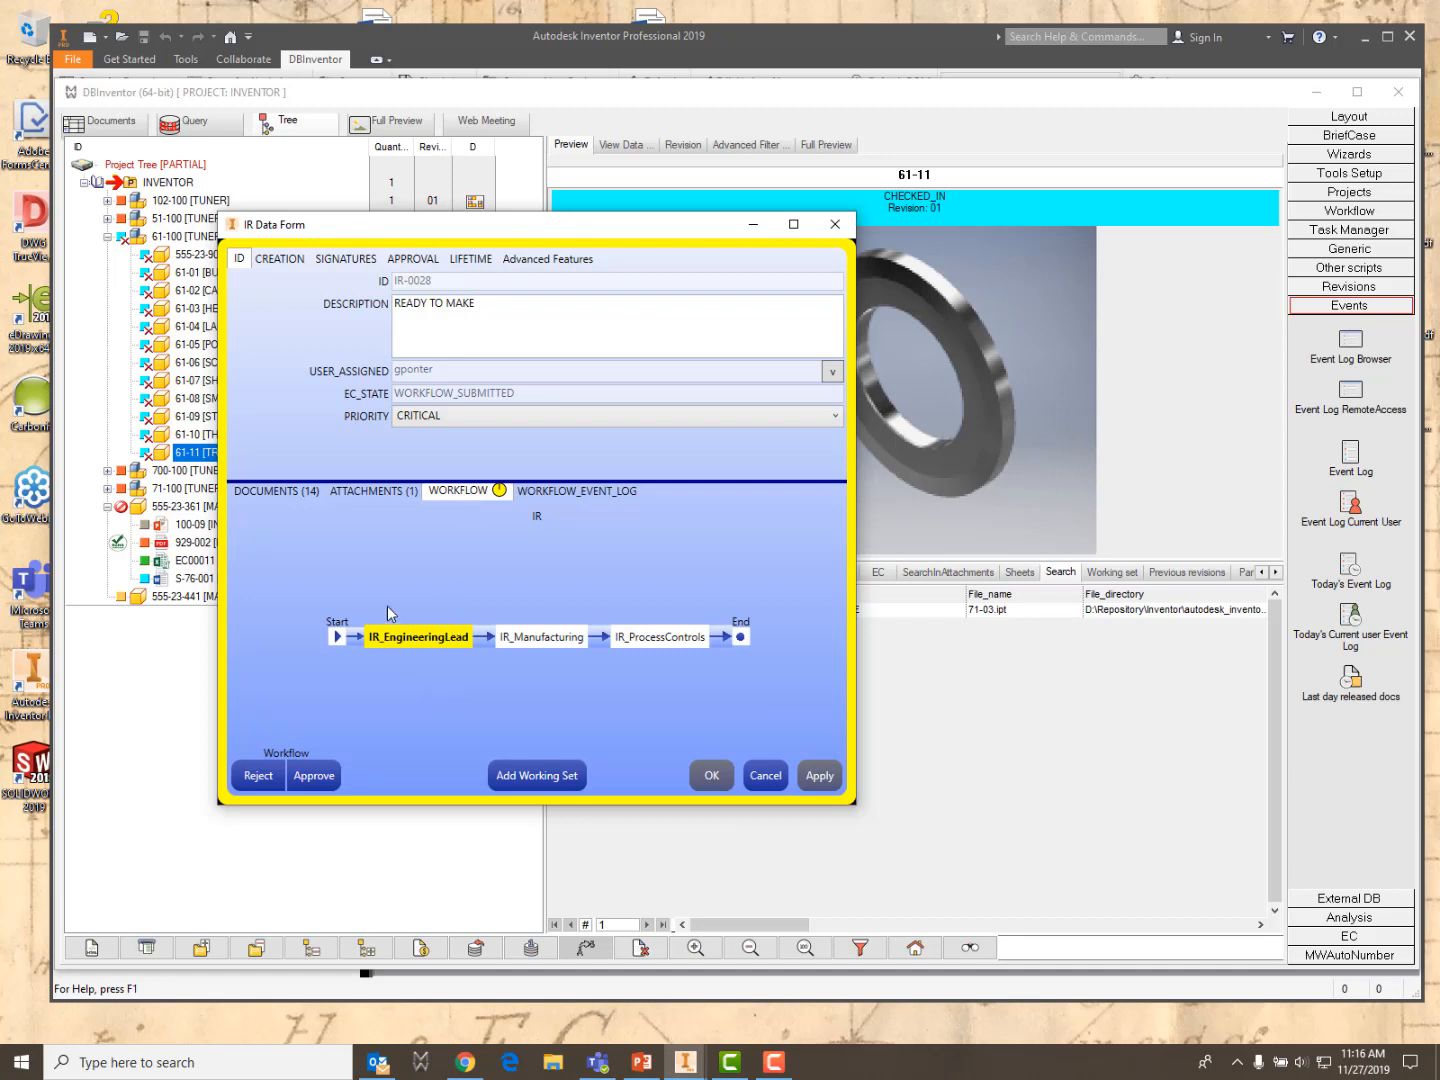
Check the workflow rejection options and approve the IR to IR_Manufacturing
click(257, 778)
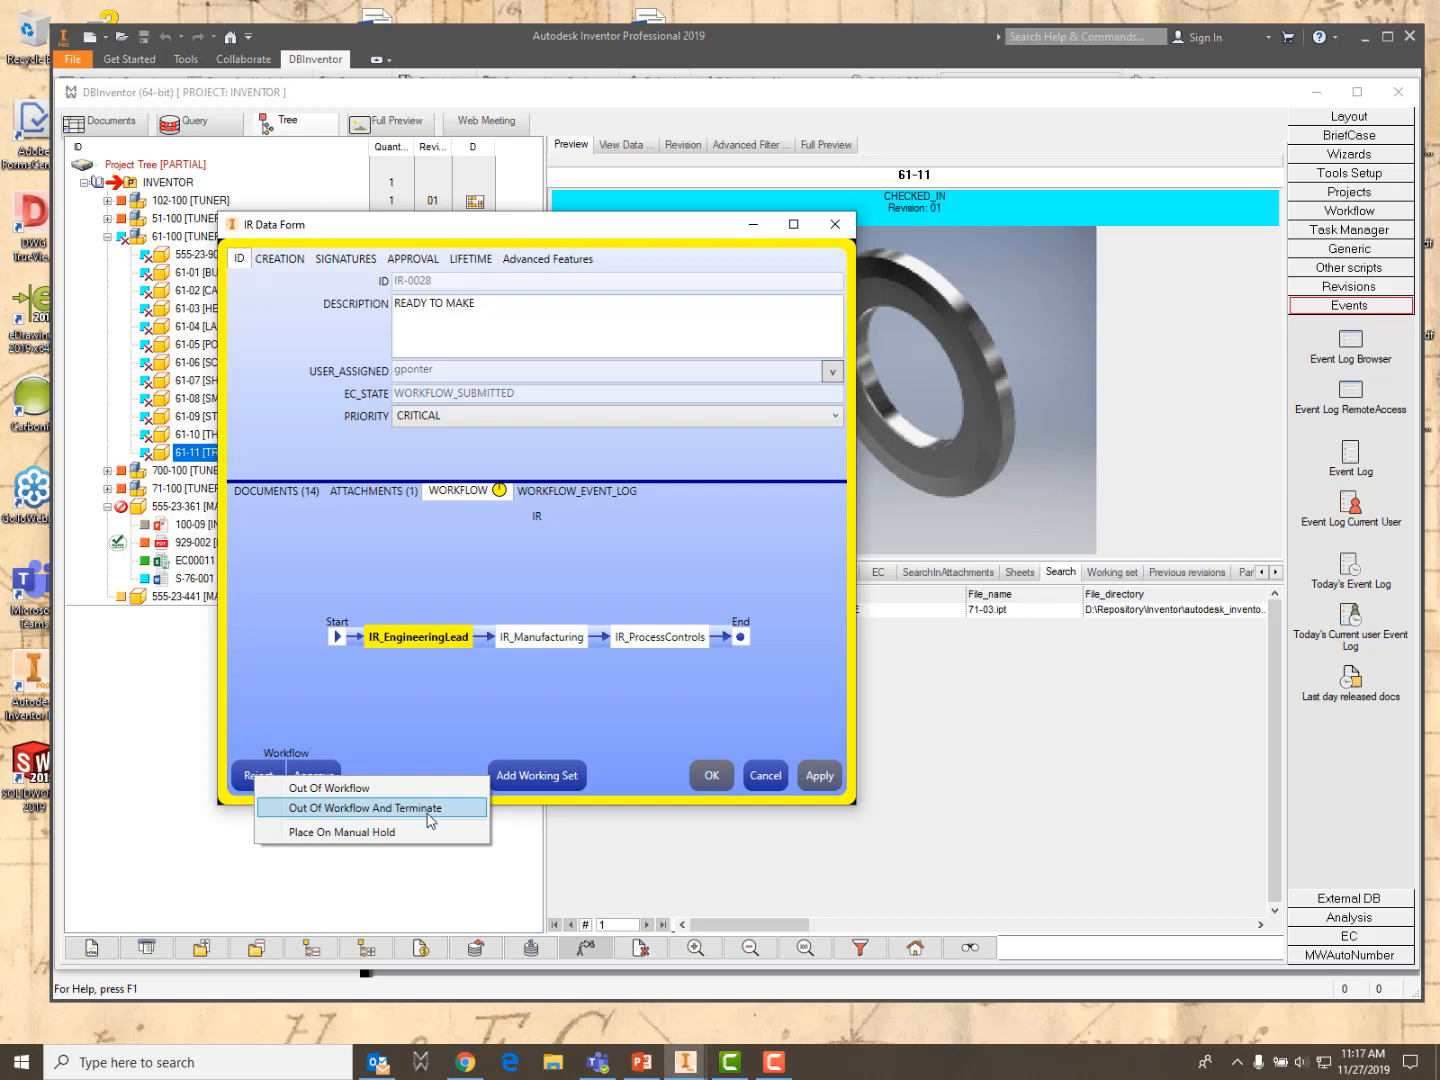
click(463, 684)
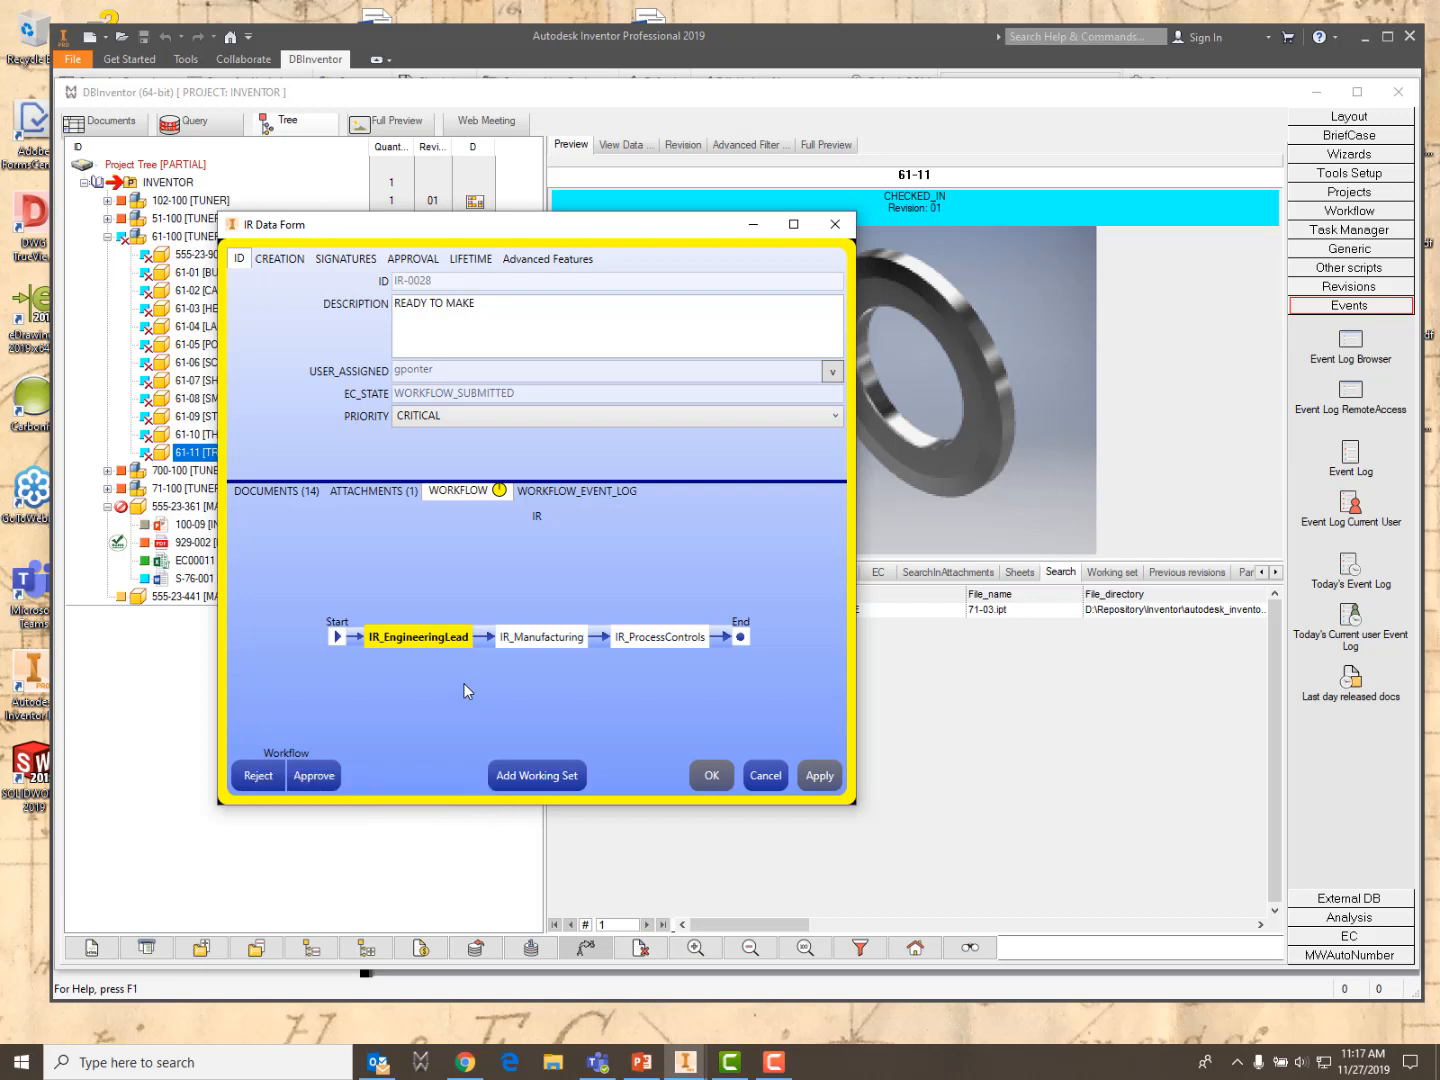
click(328, 781)
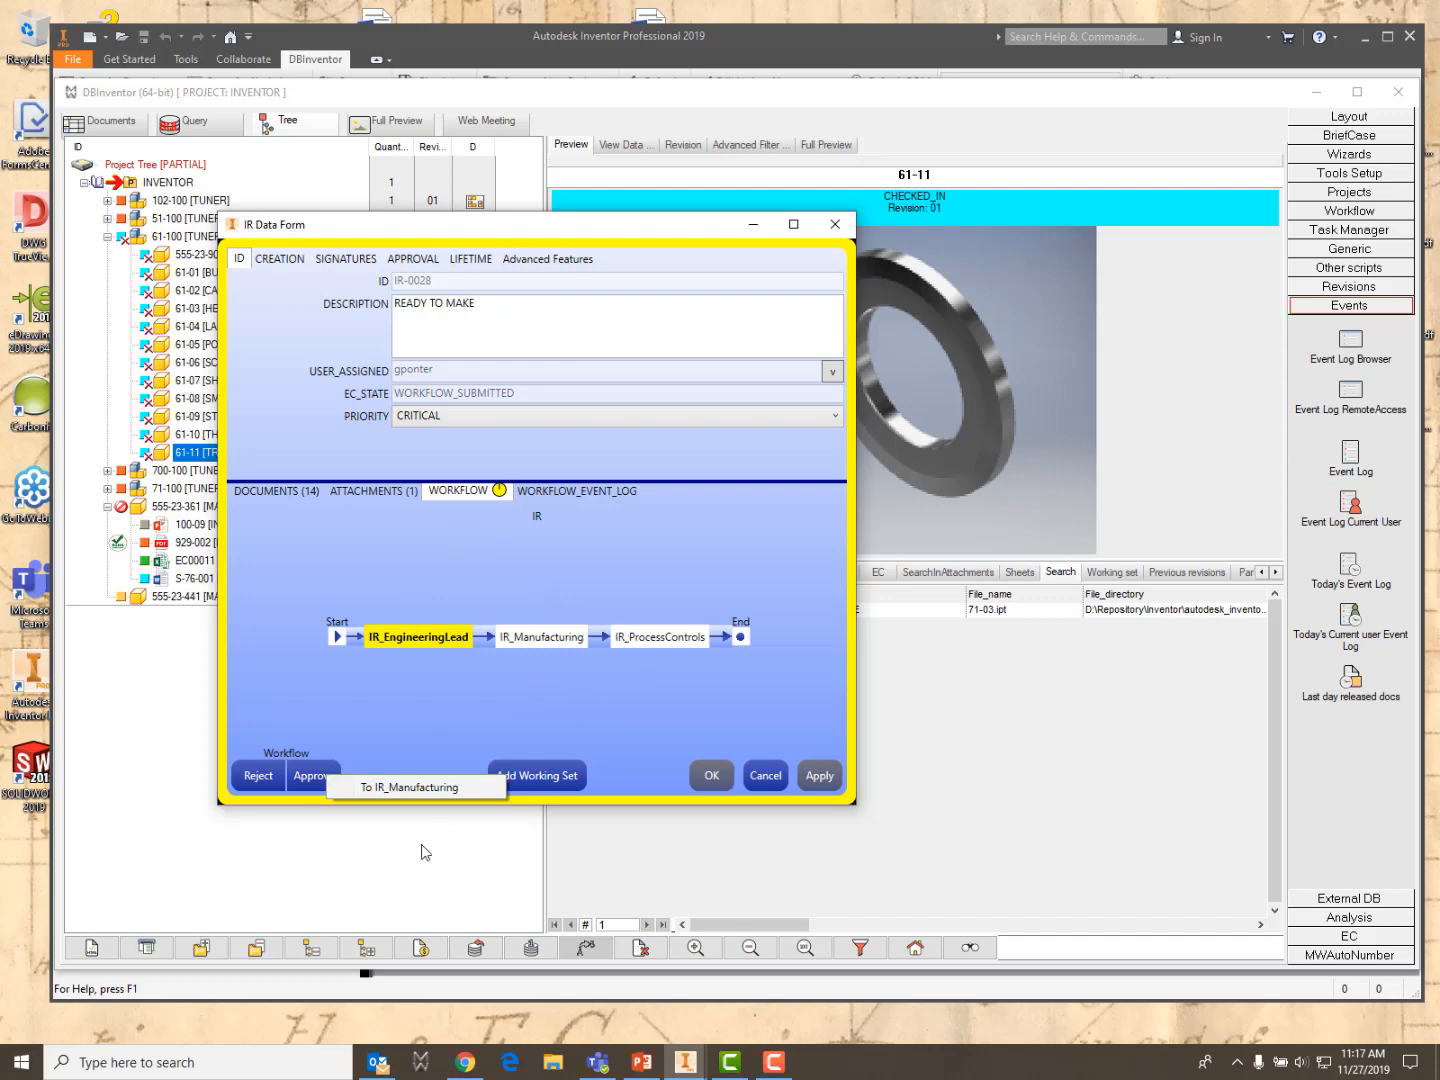
click(407, 788)
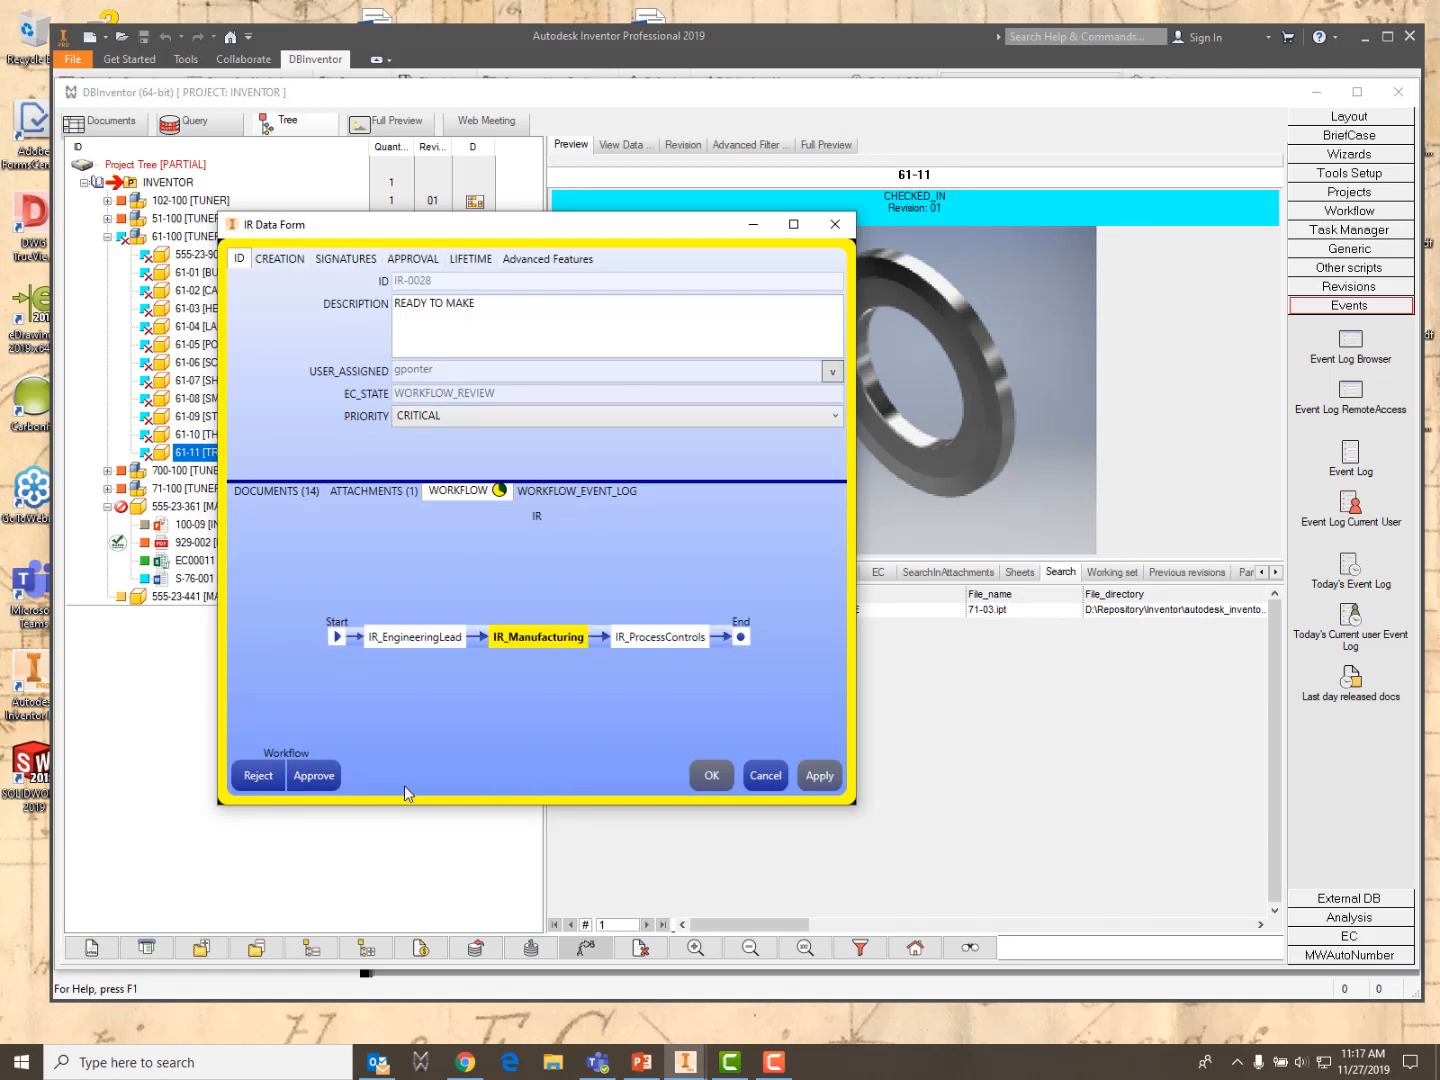
Examine the IR's department signatures and workflow event log, and return to the workflow diagram
click(345, 258)
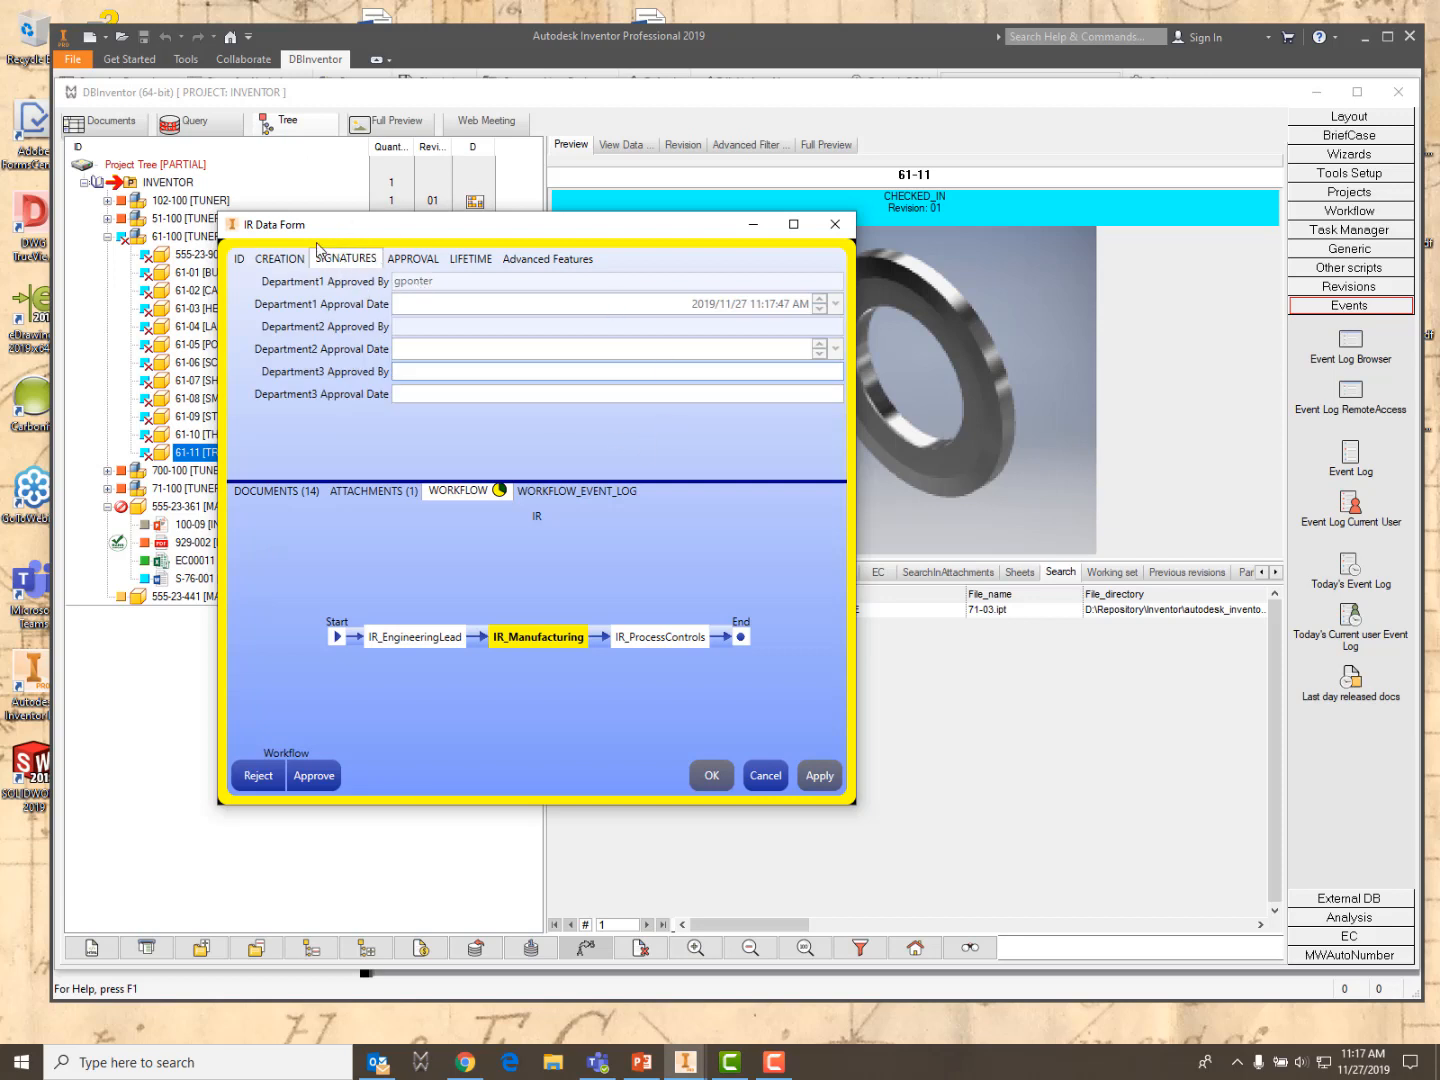
click(401, 371)
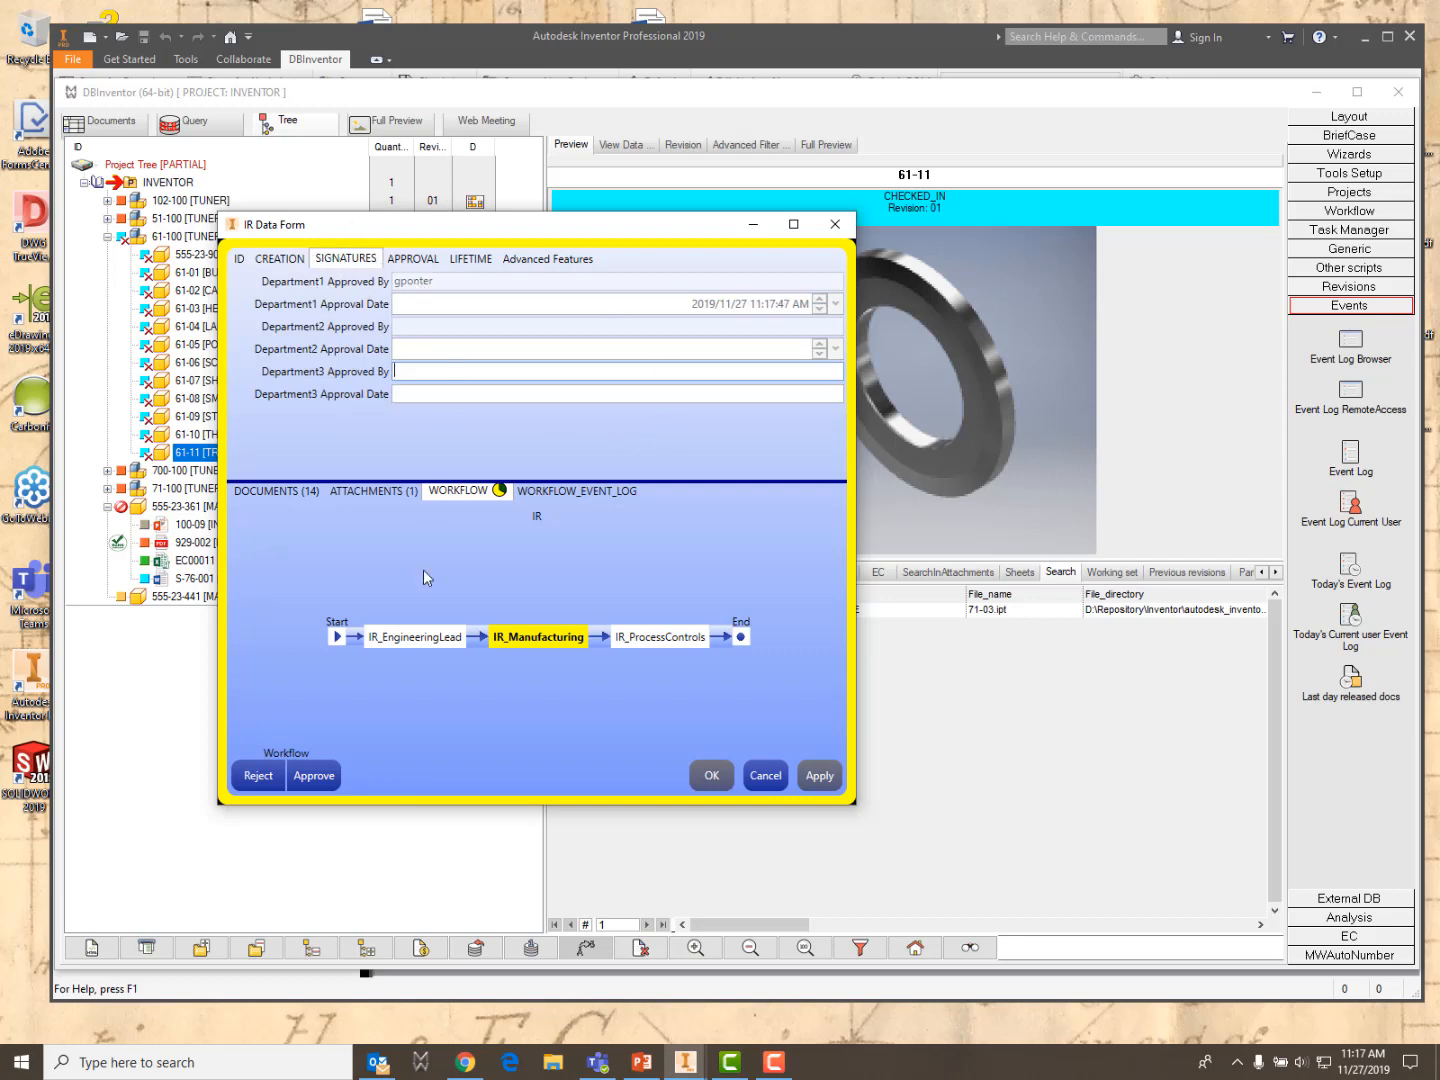
click(570, 492)
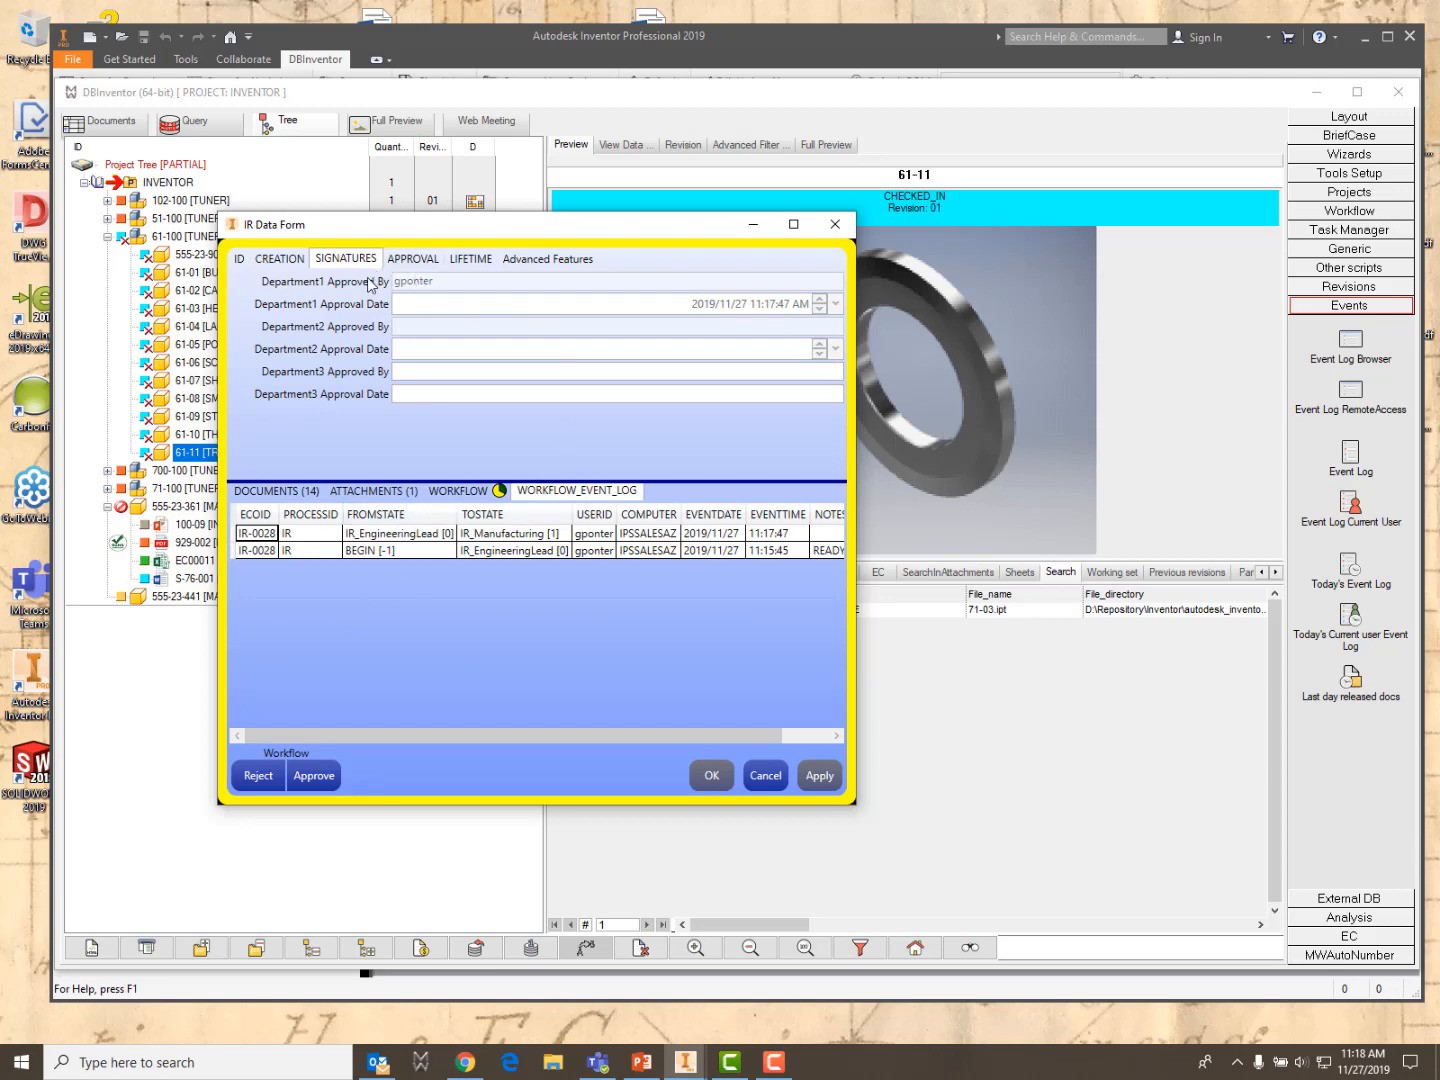
click(460, 491)
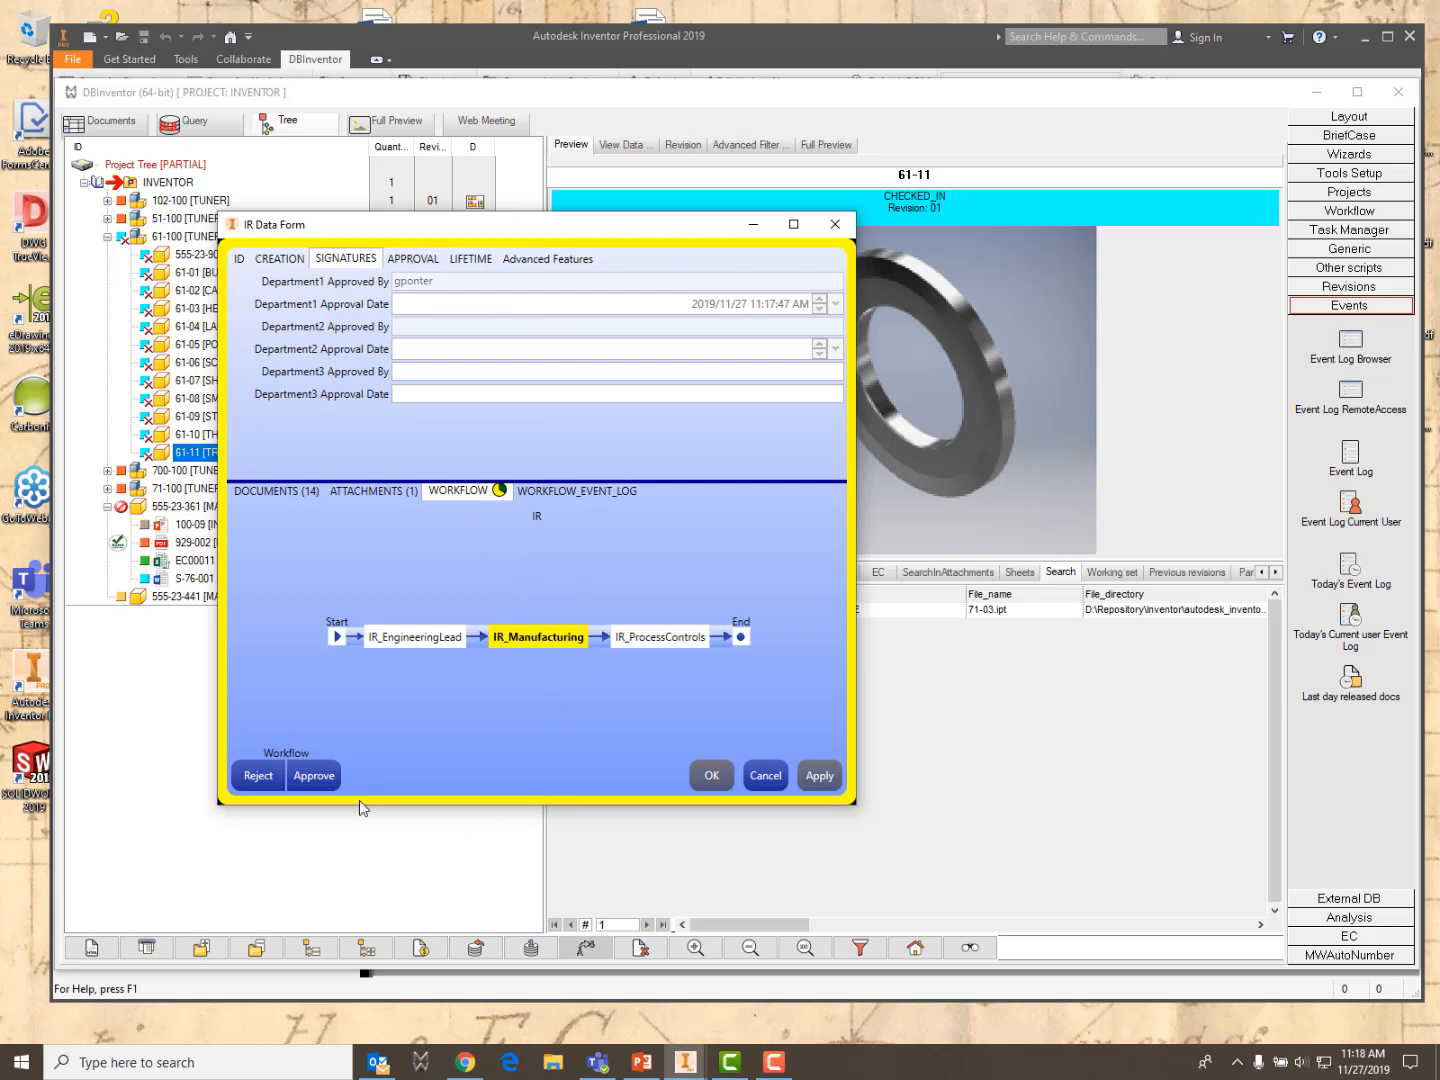
Approve the IR to IR_ProcessControls, then view the Outlook workflow notification draft and close it without saving
click(329, 779)
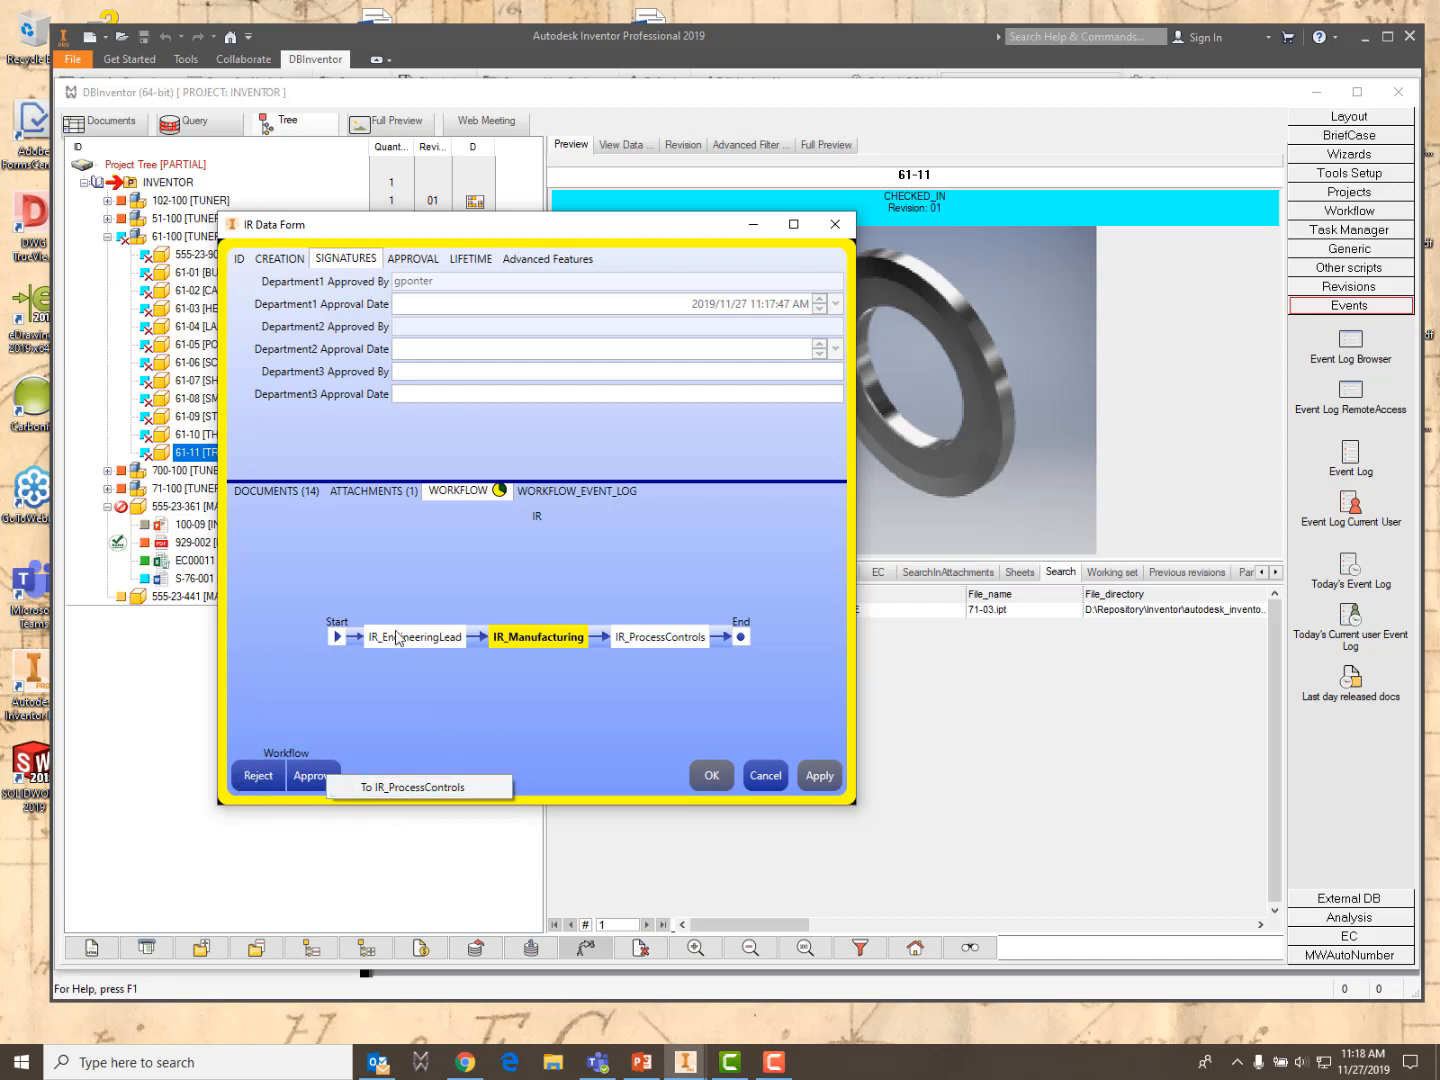
click(436, 793)
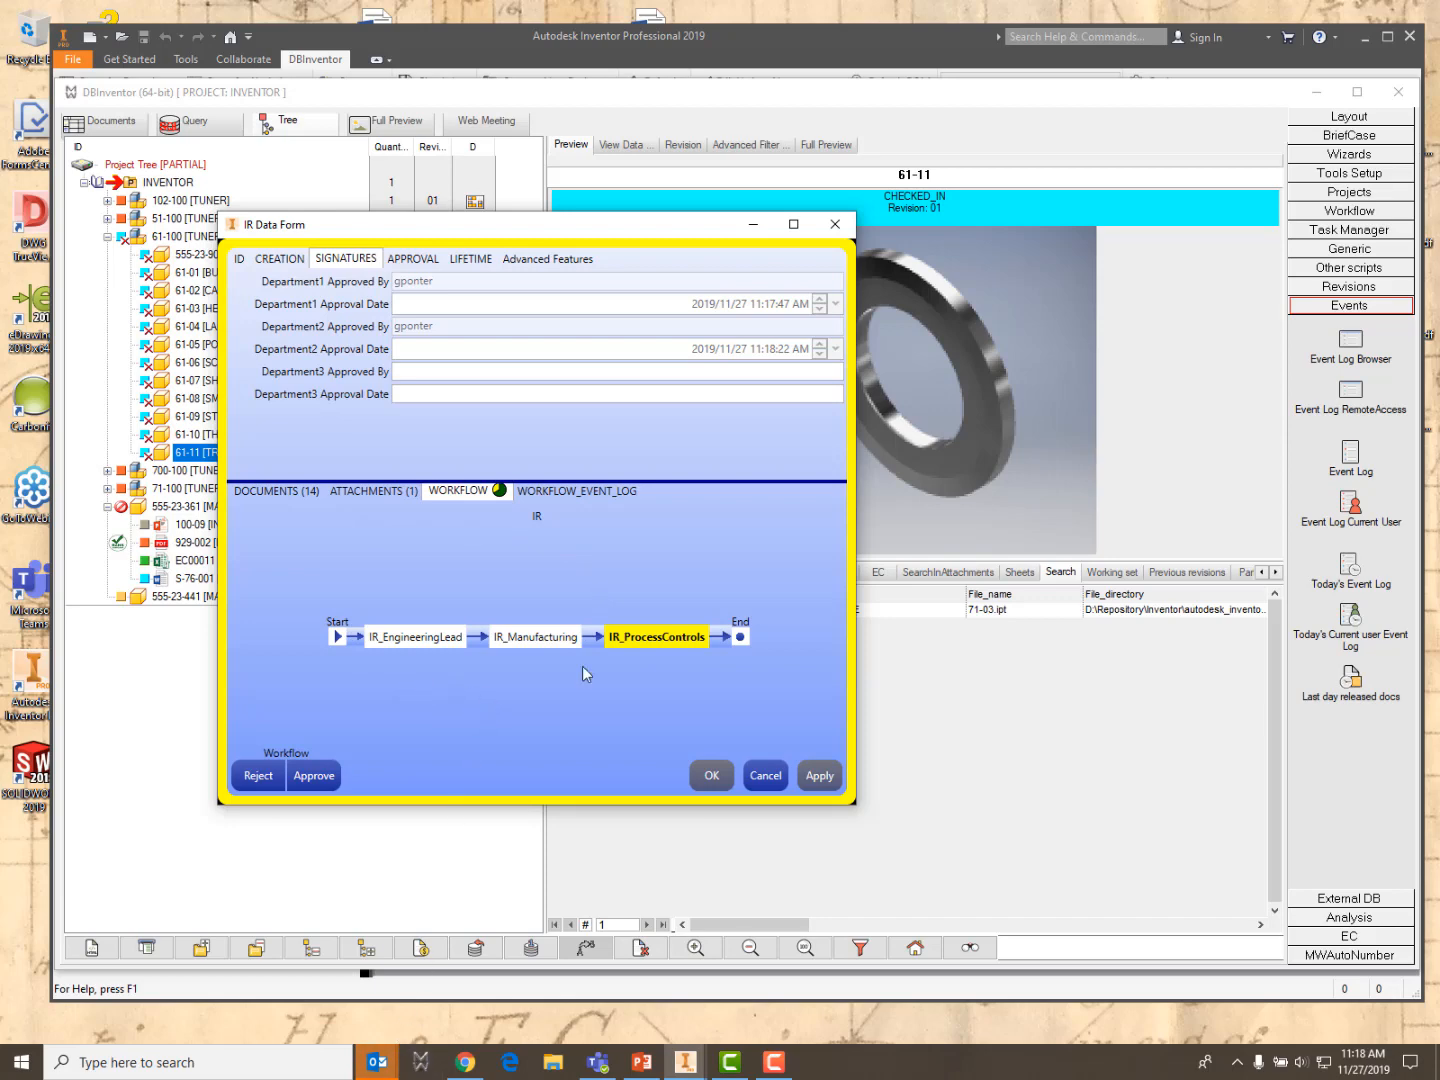
click(380, 1063)
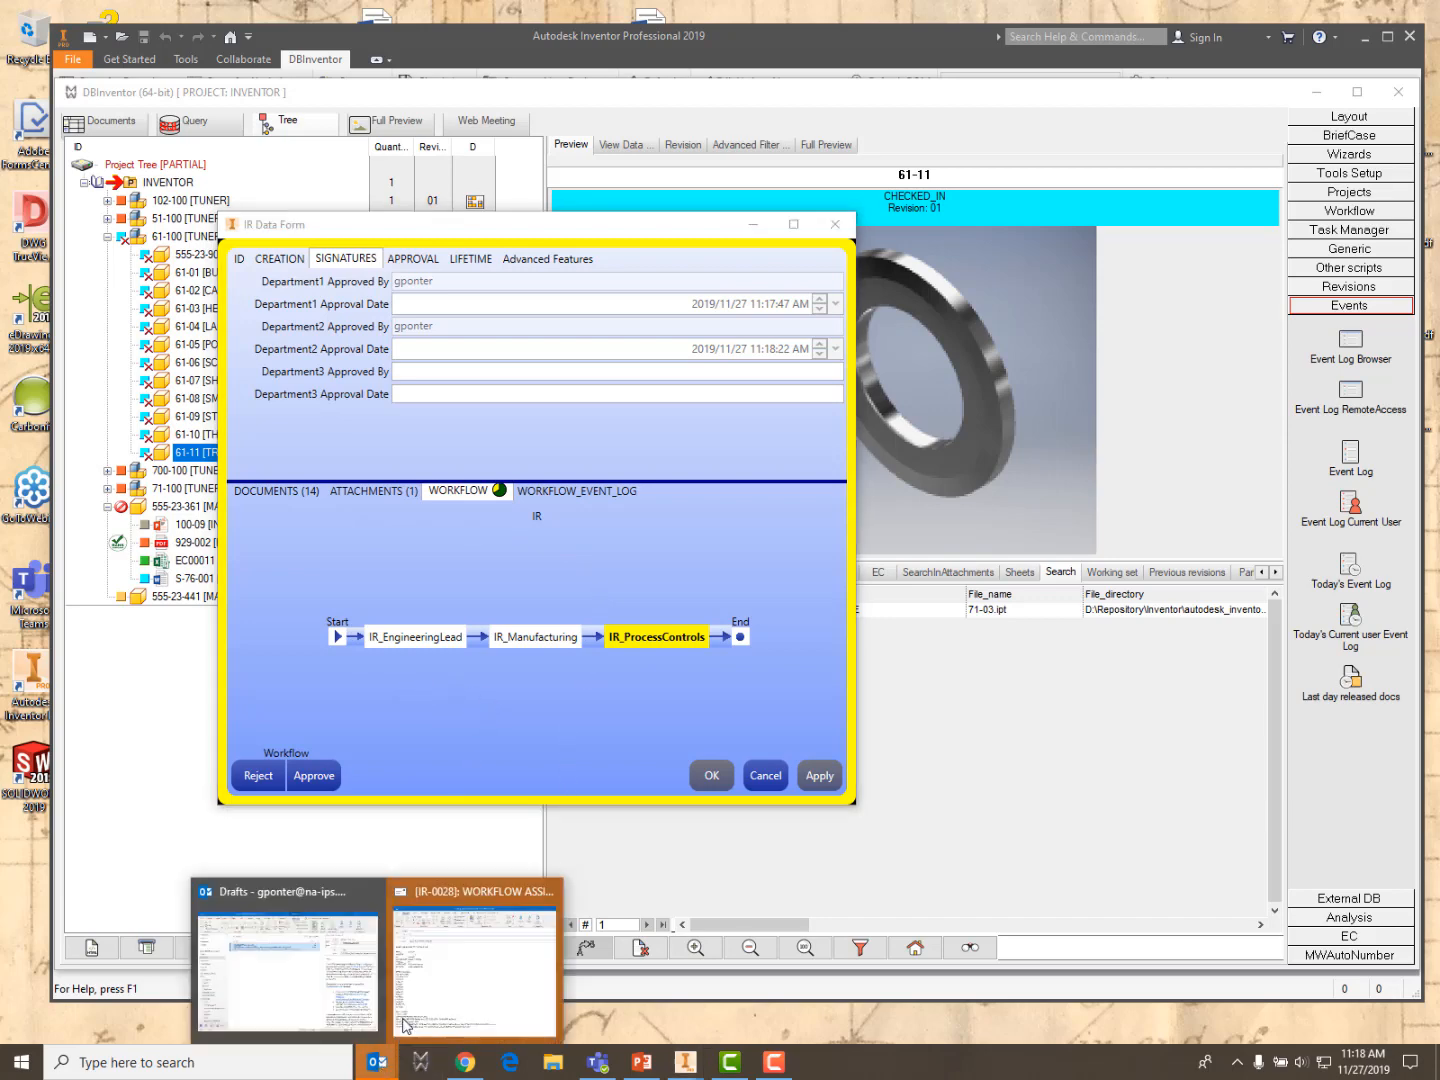
click(436, 972)
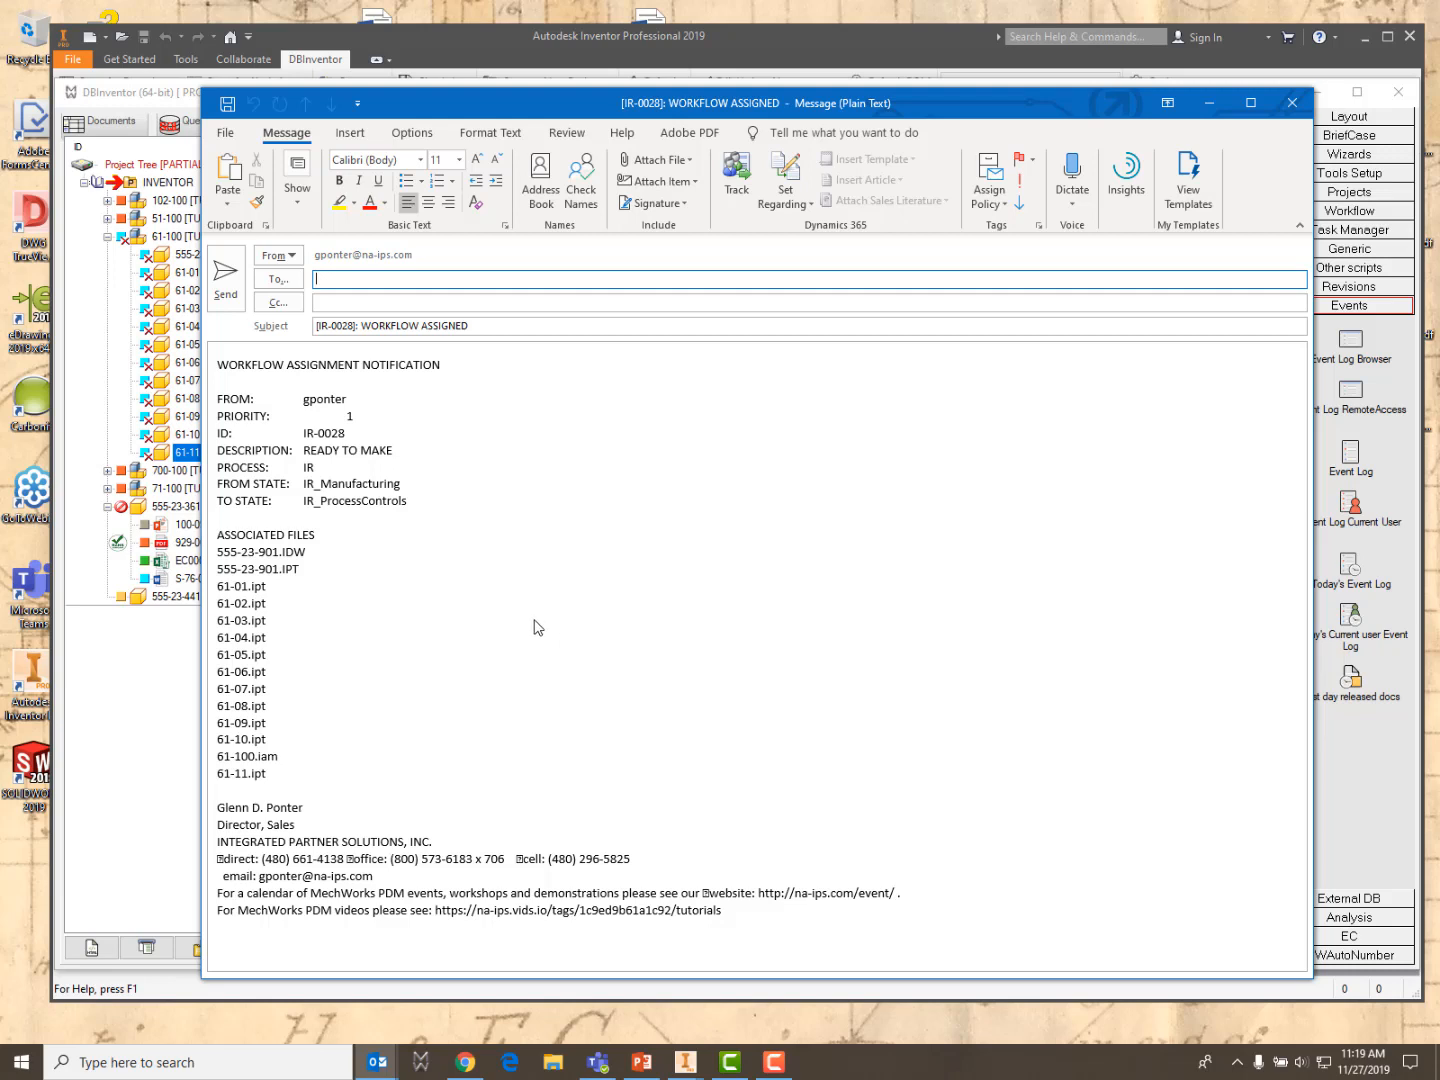
click(1292, 104)
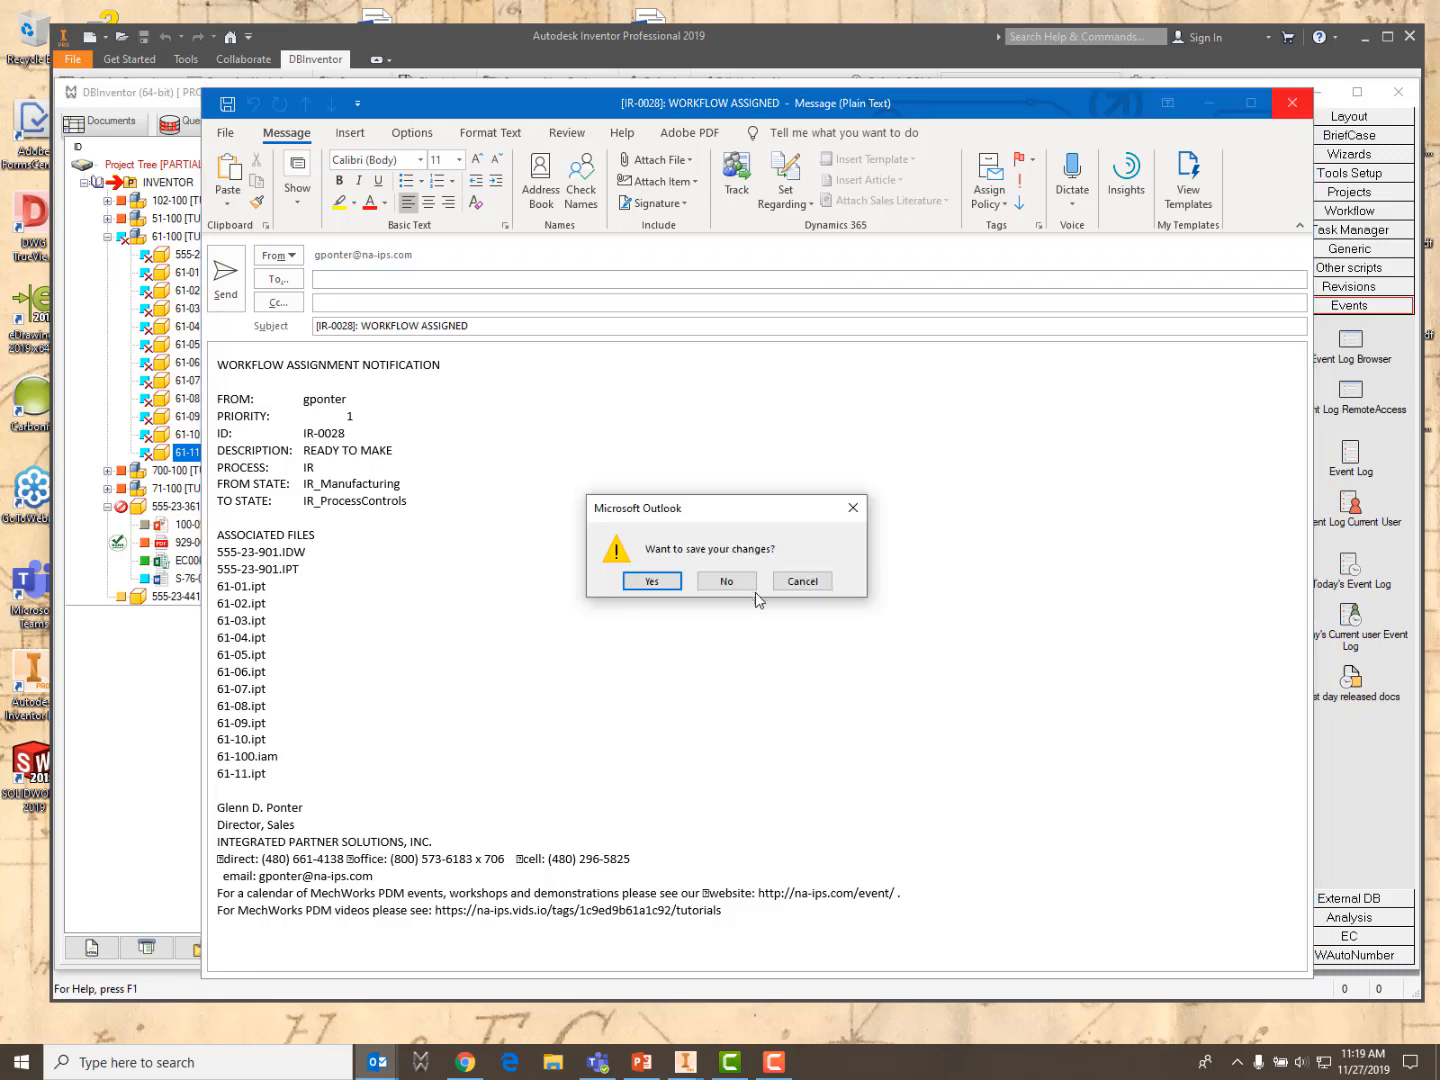
click(725, 581)
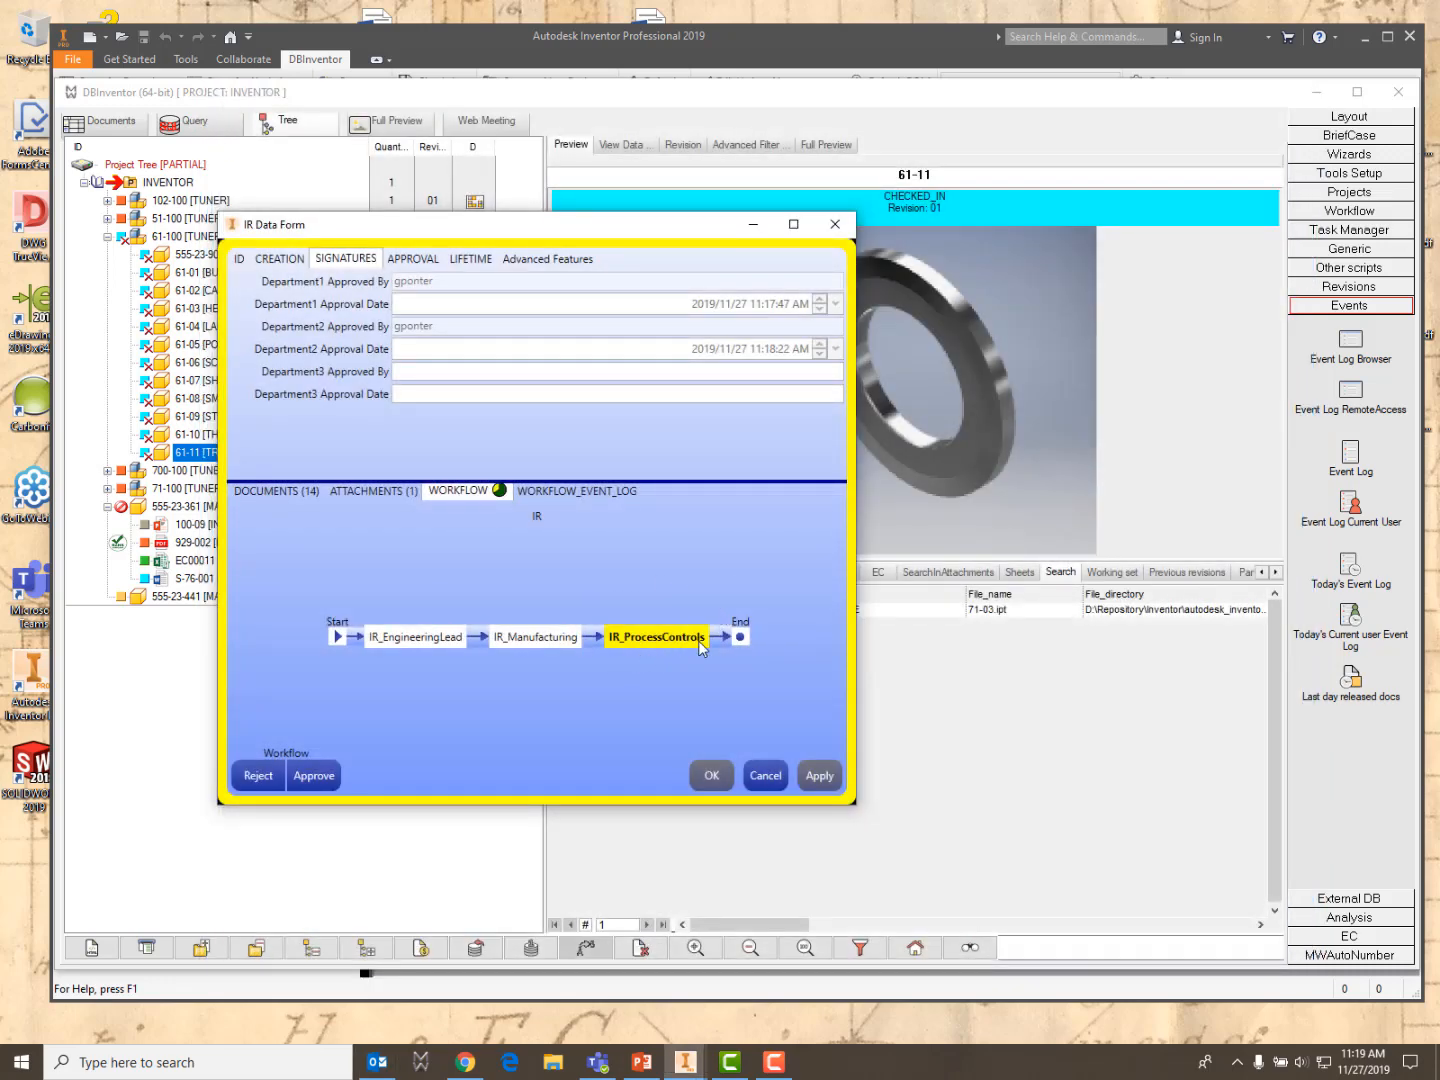
Approve the IR from IR_ProcessControls to END to complete its workflow
click(310, 774)
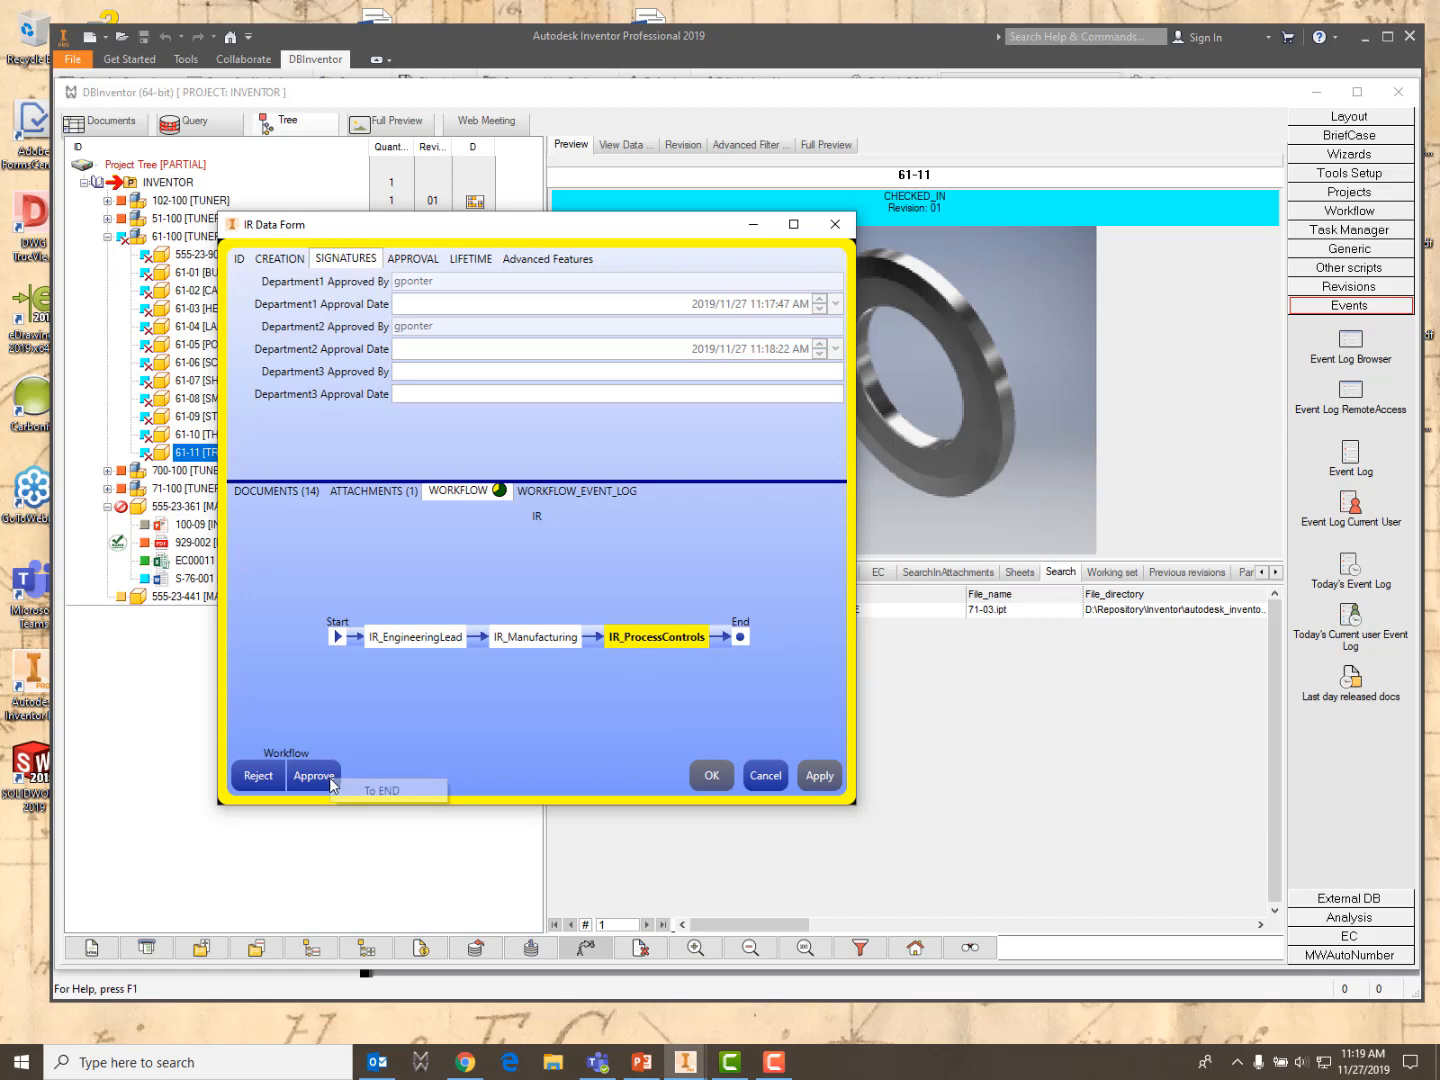
click(389, 791)
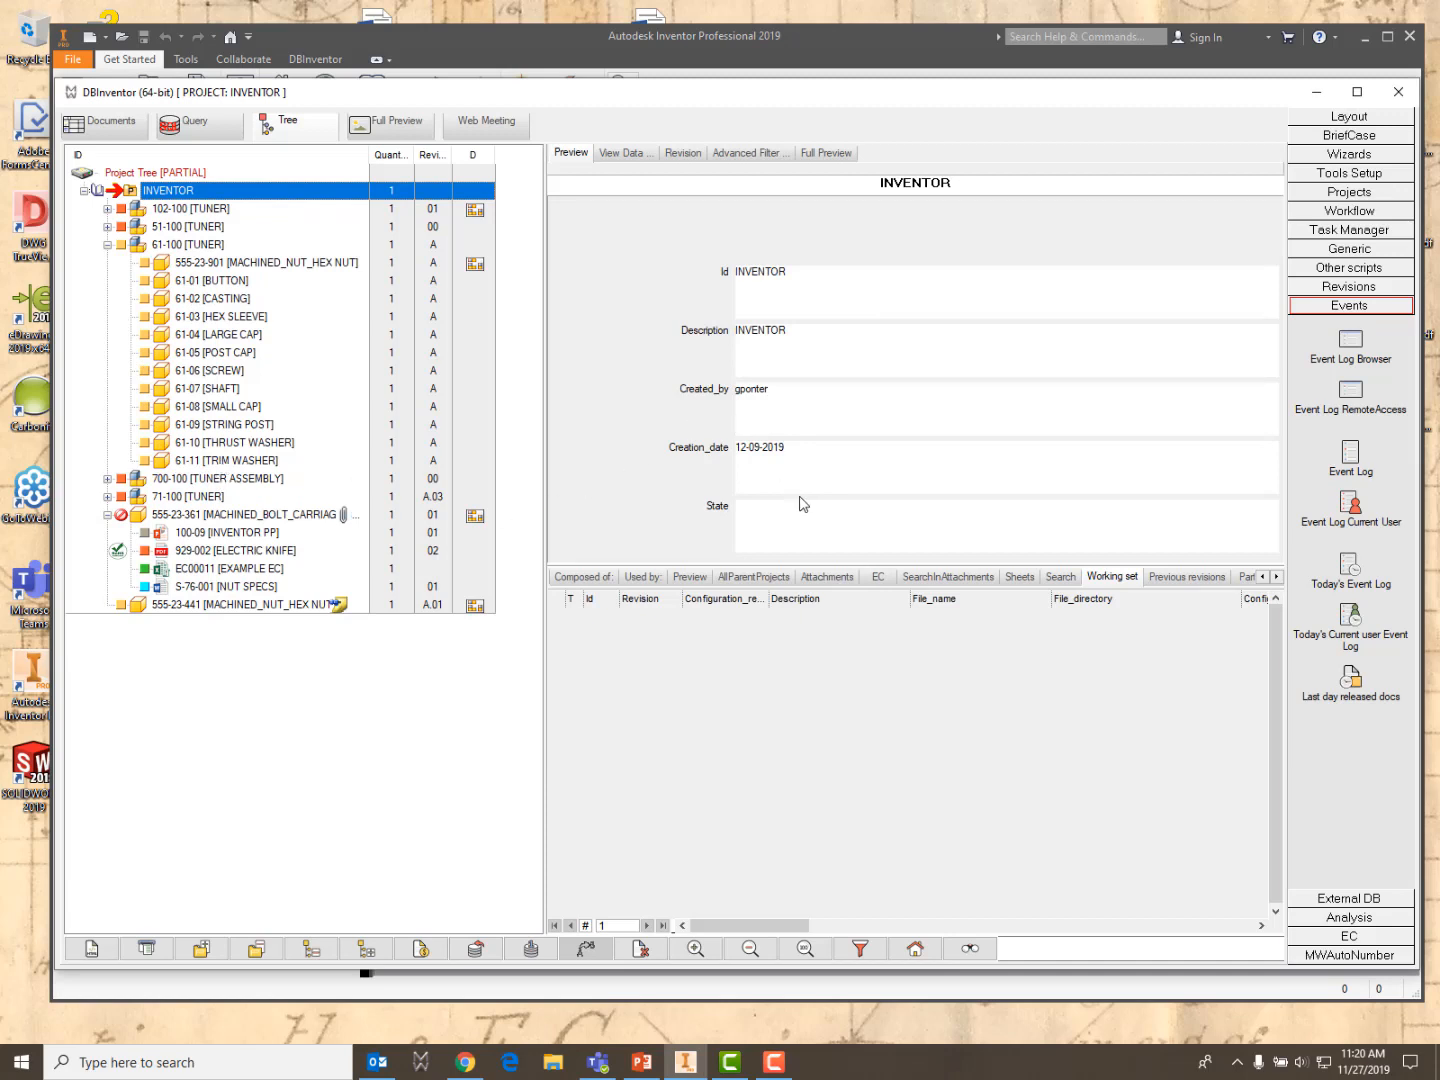
View the EC records of the 61-100 tuner assembly and of its 555-23-901 hex nut
click(879, 579)
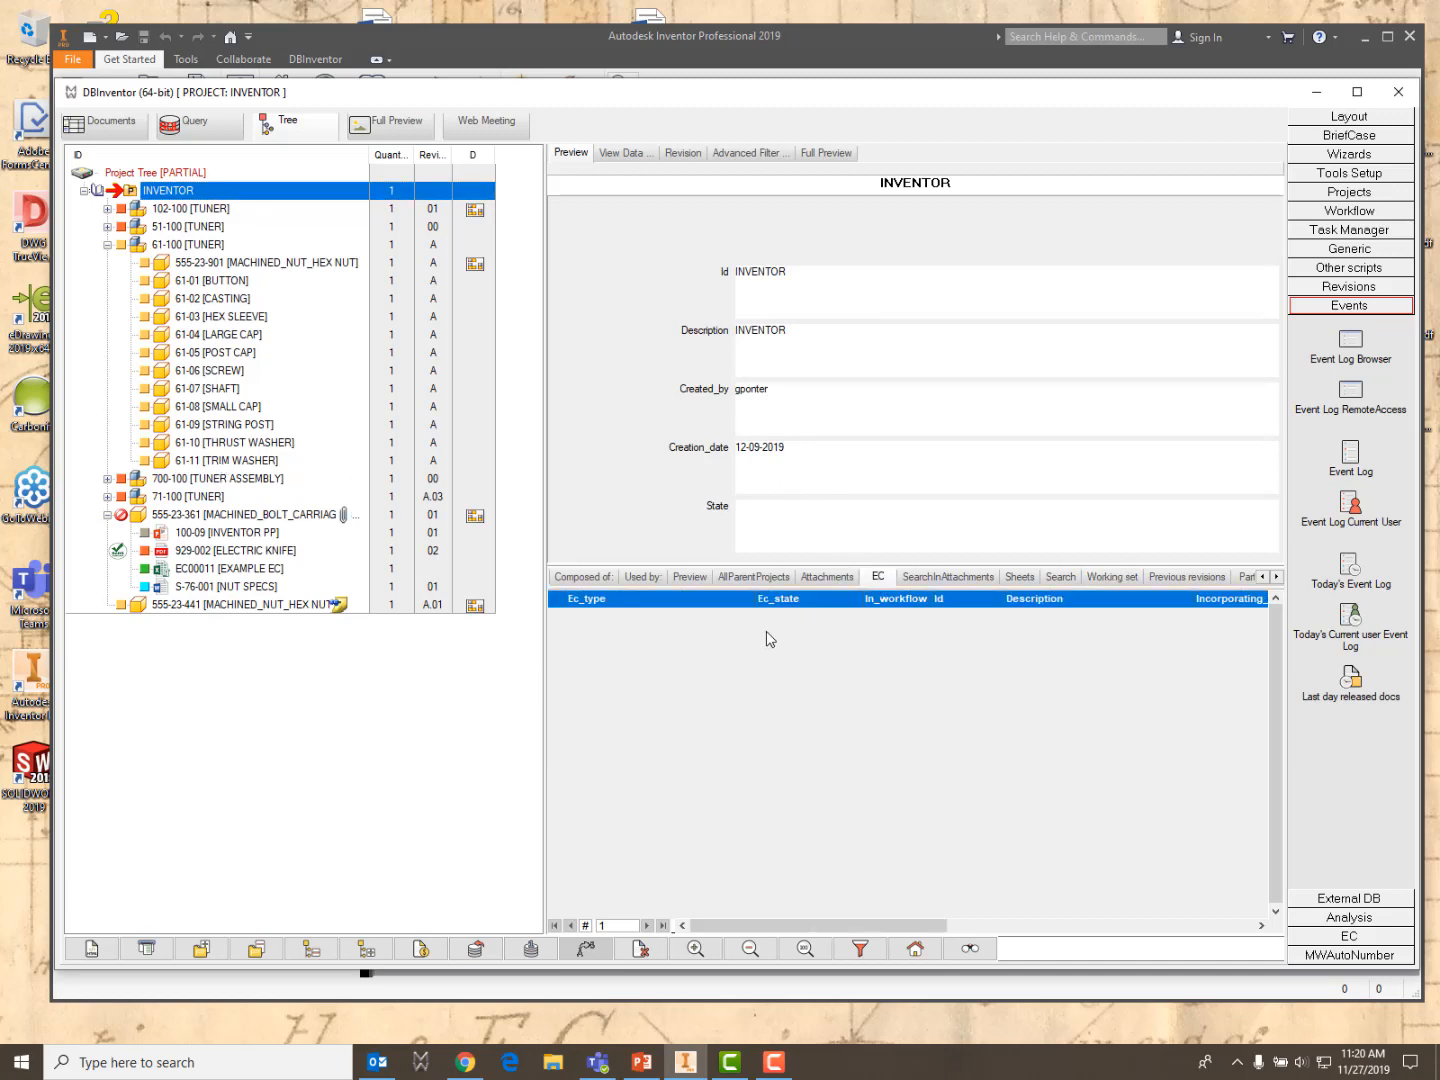
click(187, 246)
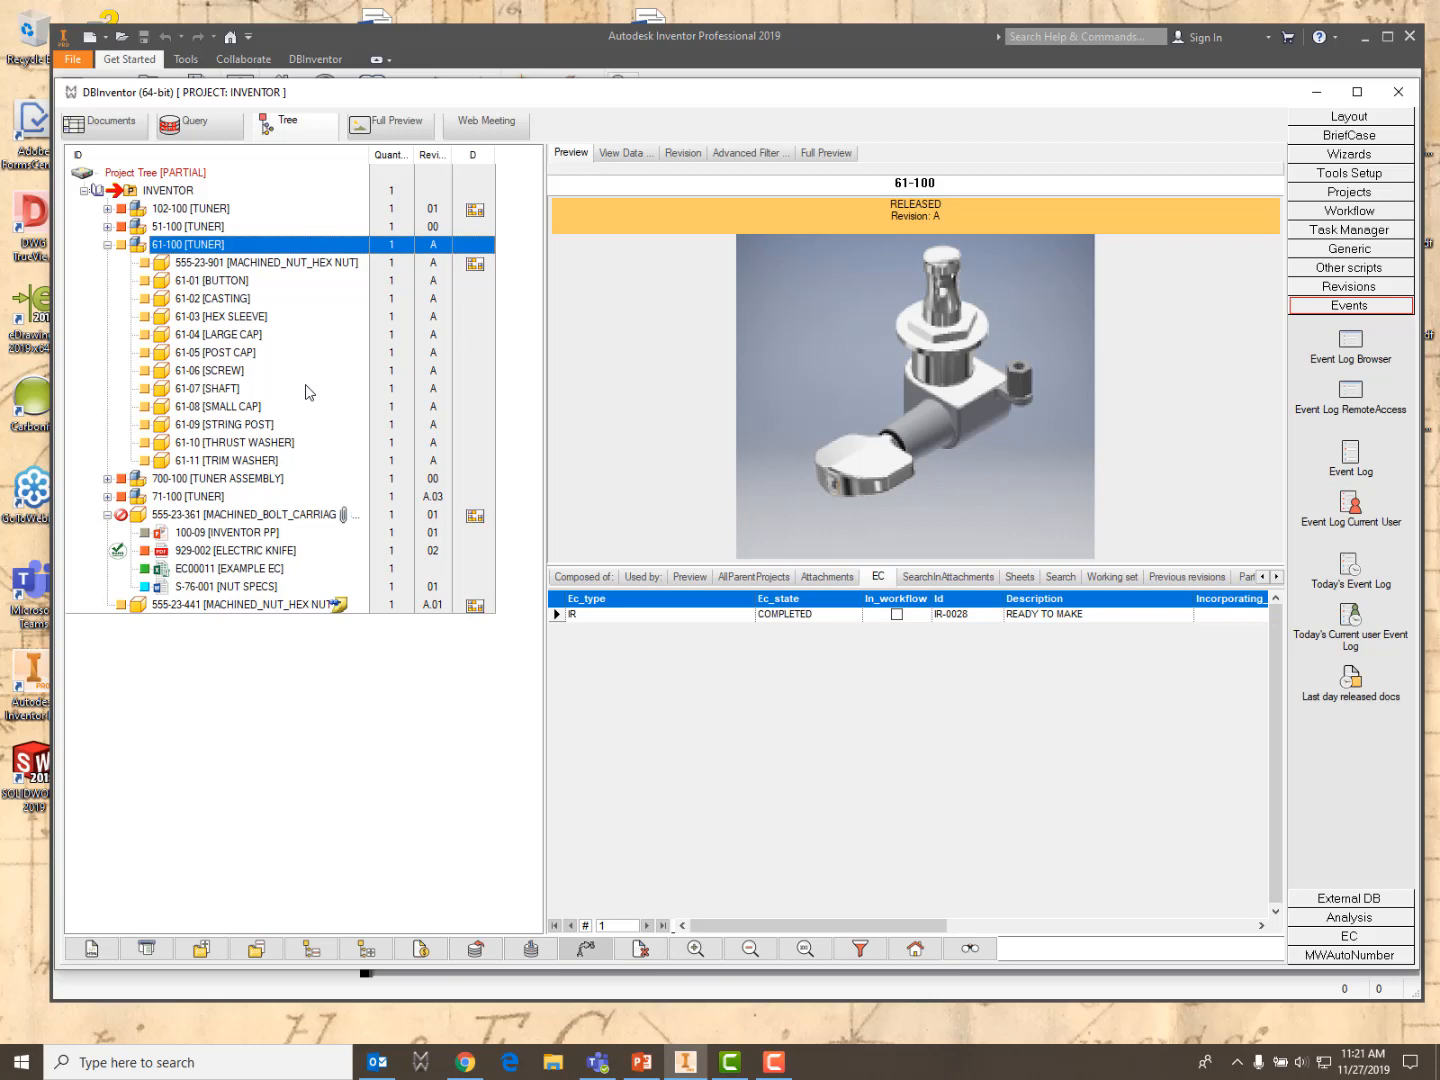
click(219, 265)
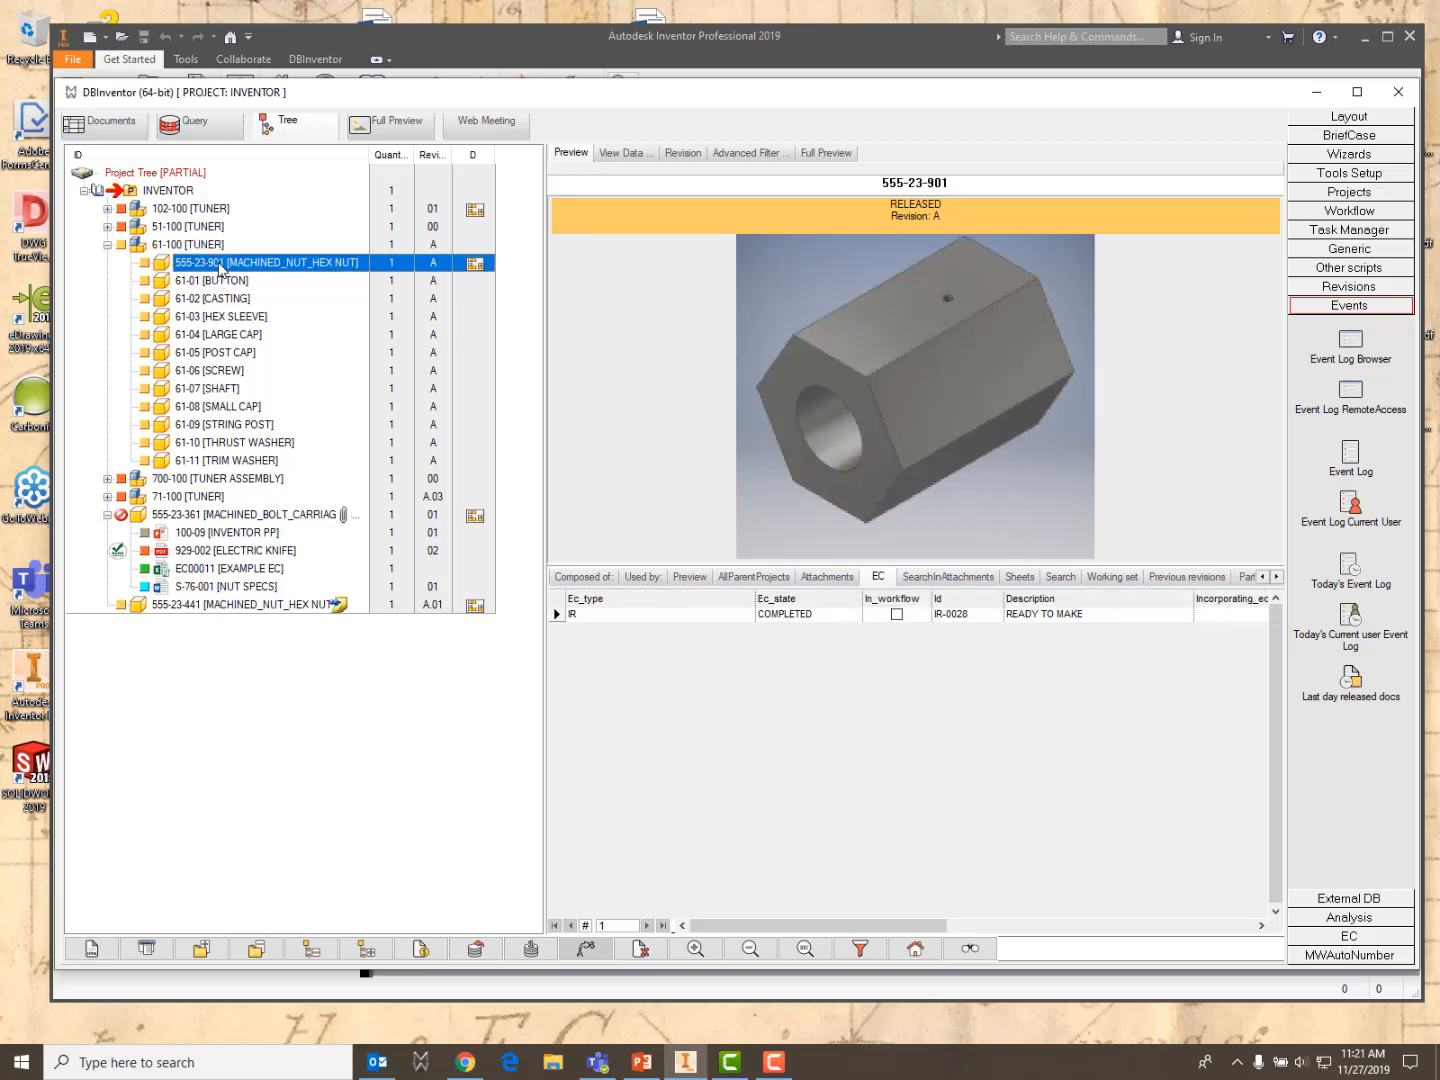
Create an ECR for the 555-23-901 hex nut with the description CHANGE MAT TO BRASS and apply it
right_click(220, 266)
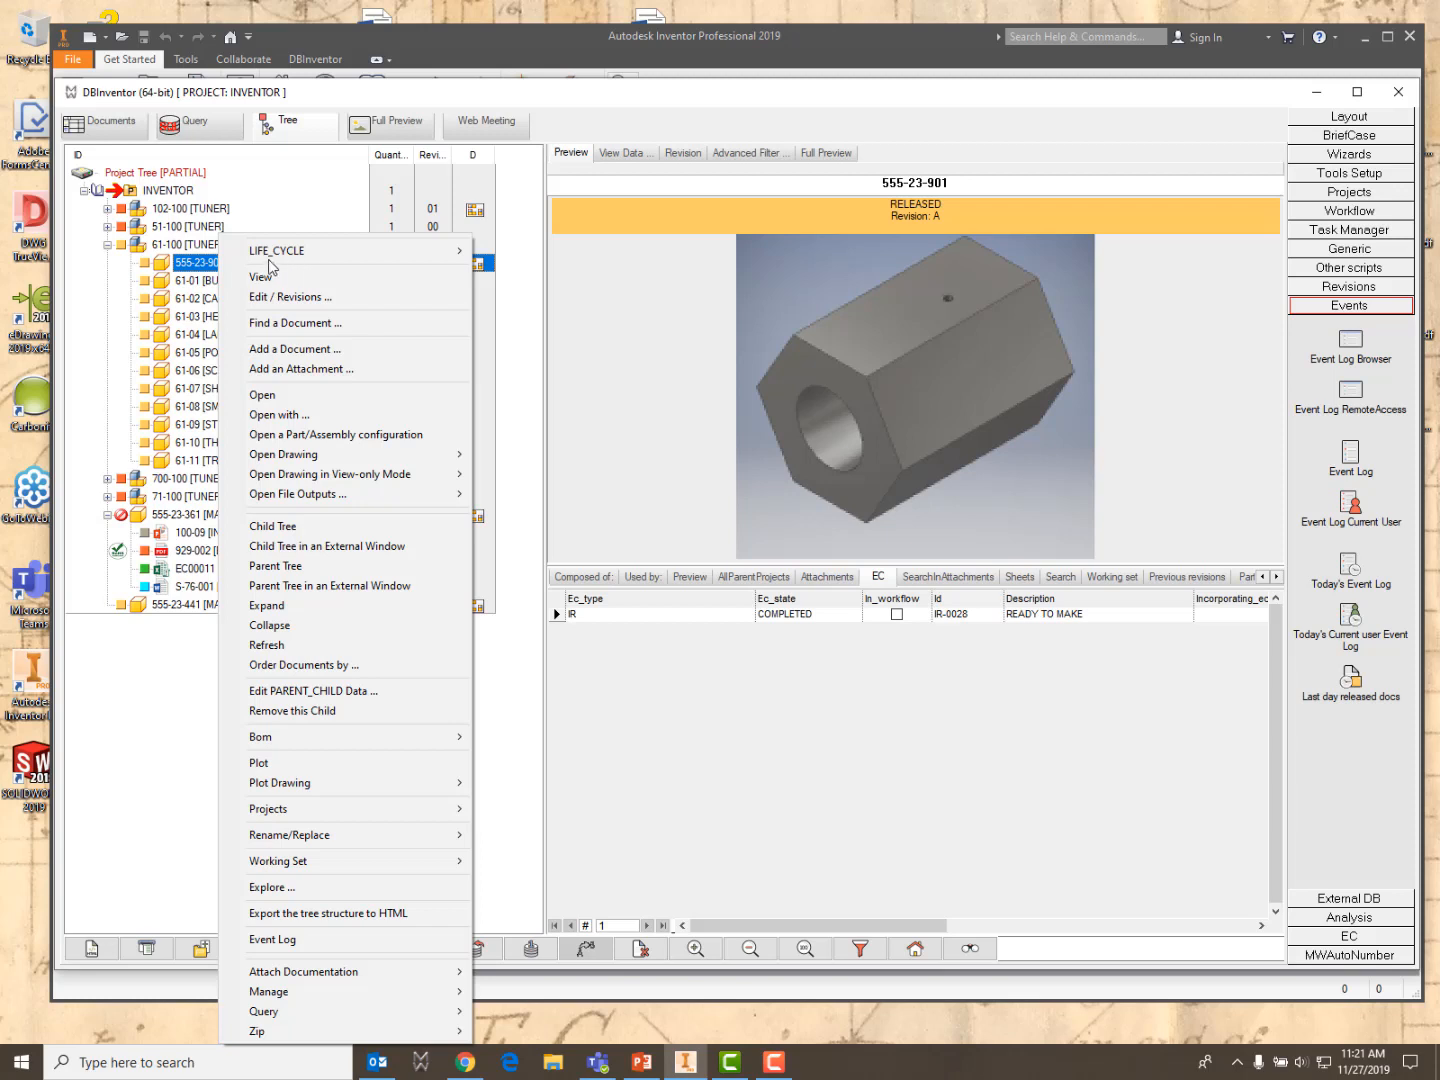
mouse_move(297, 258)
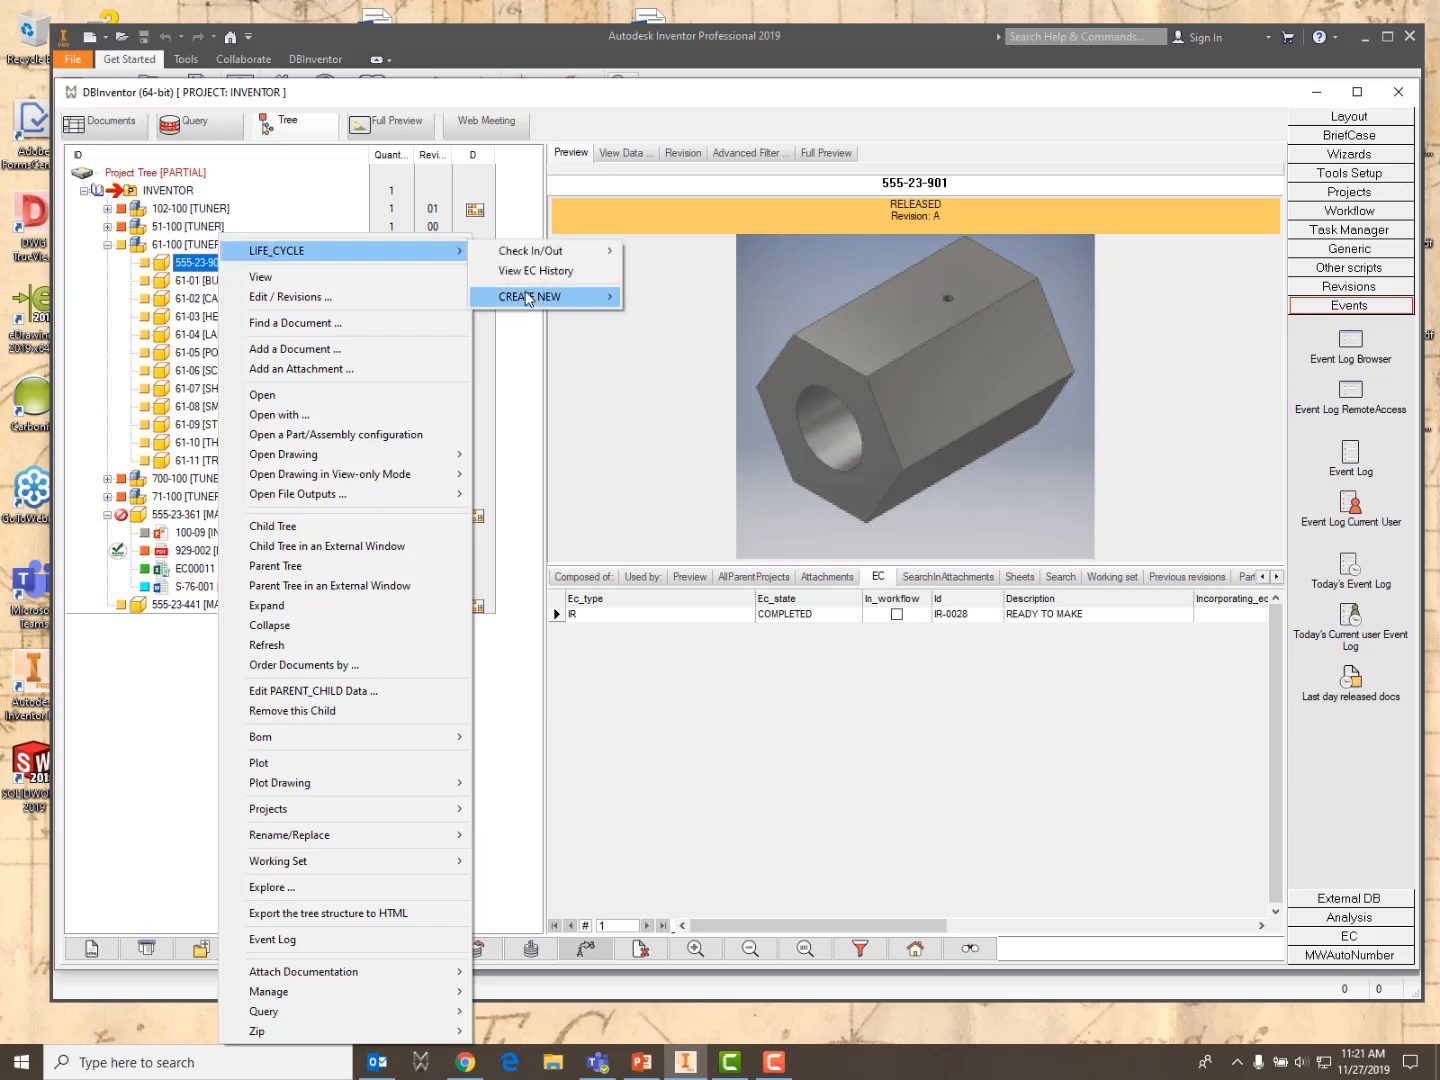
mouse_move(528, 299)
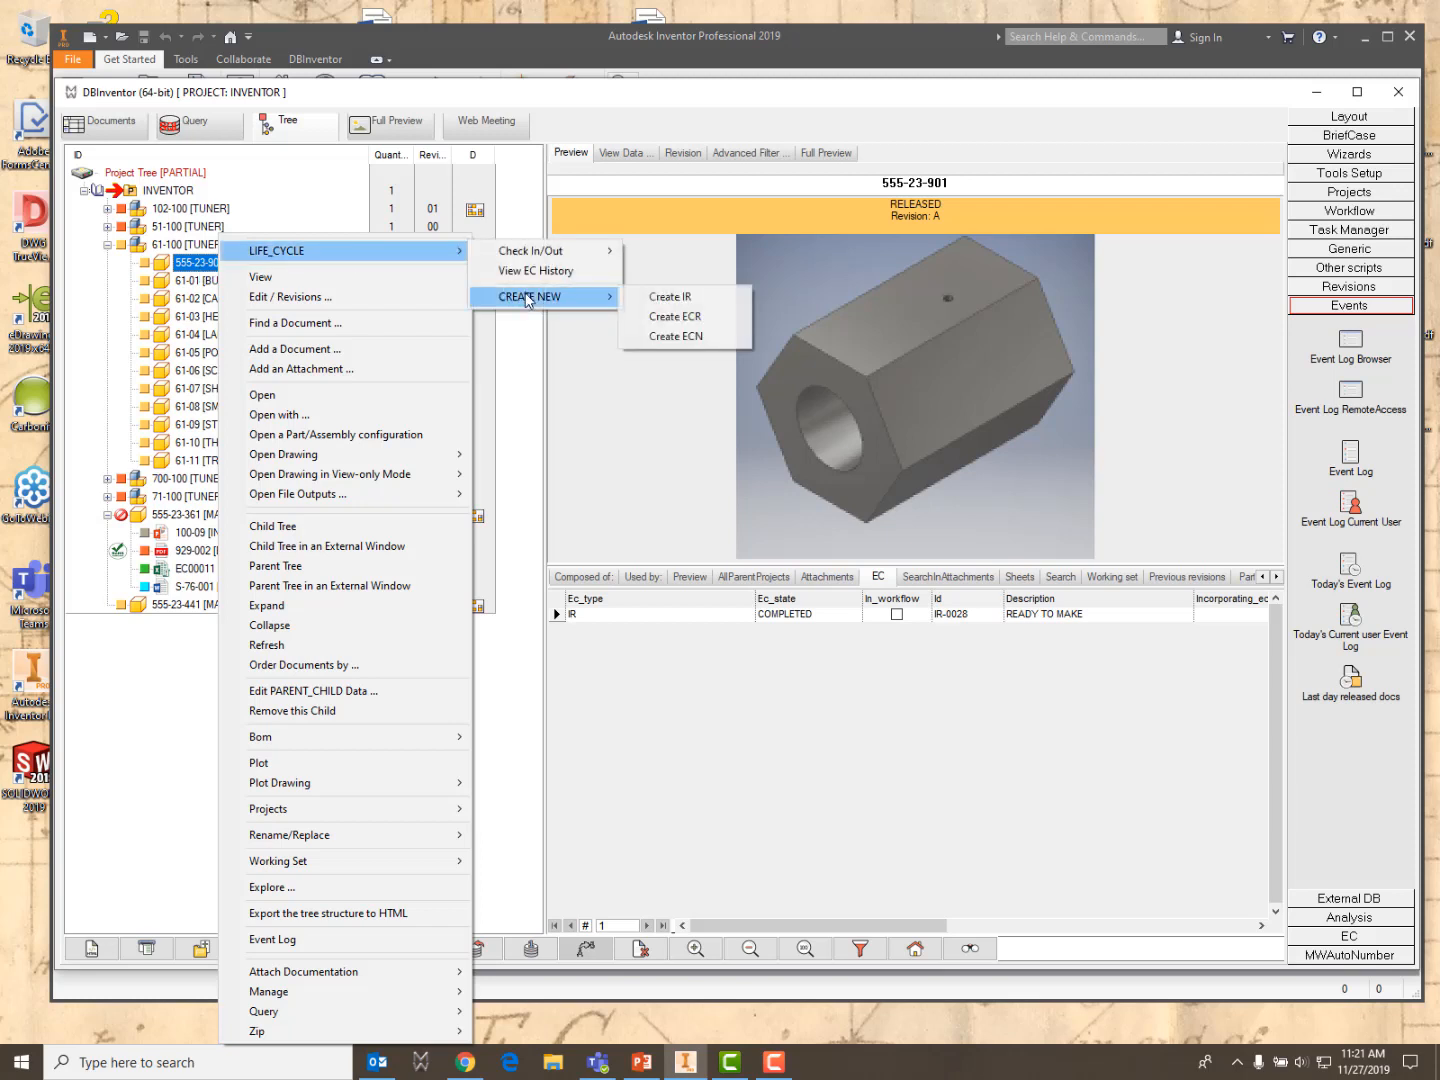
click(686, 322)
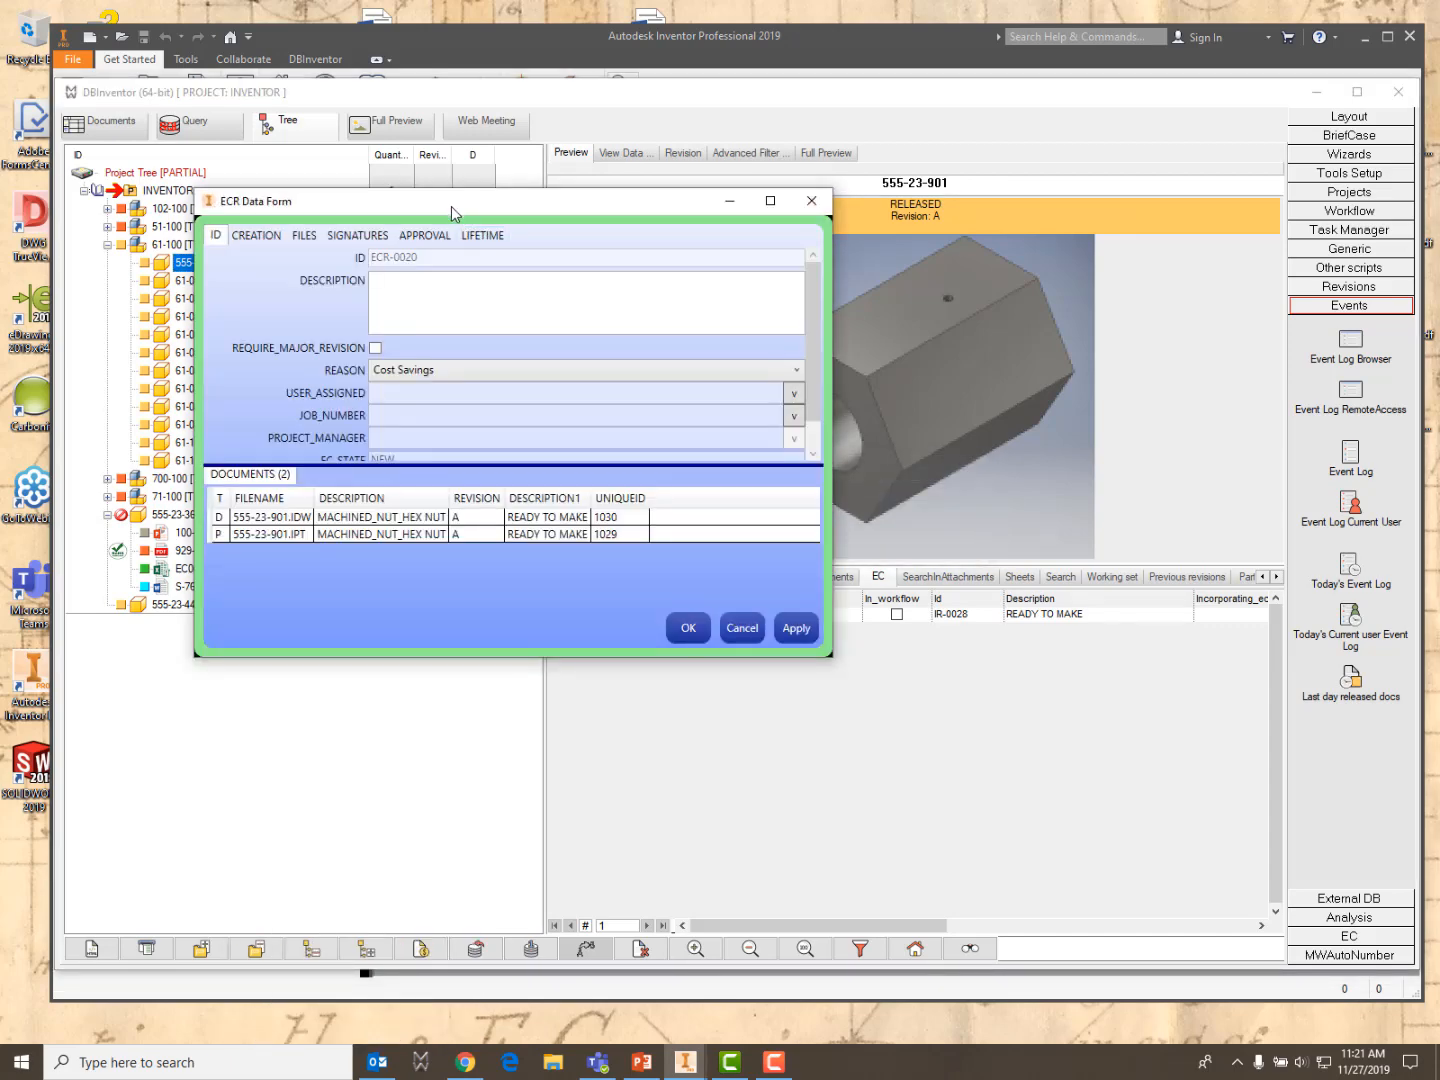
drag(451, 212, 462, 243)
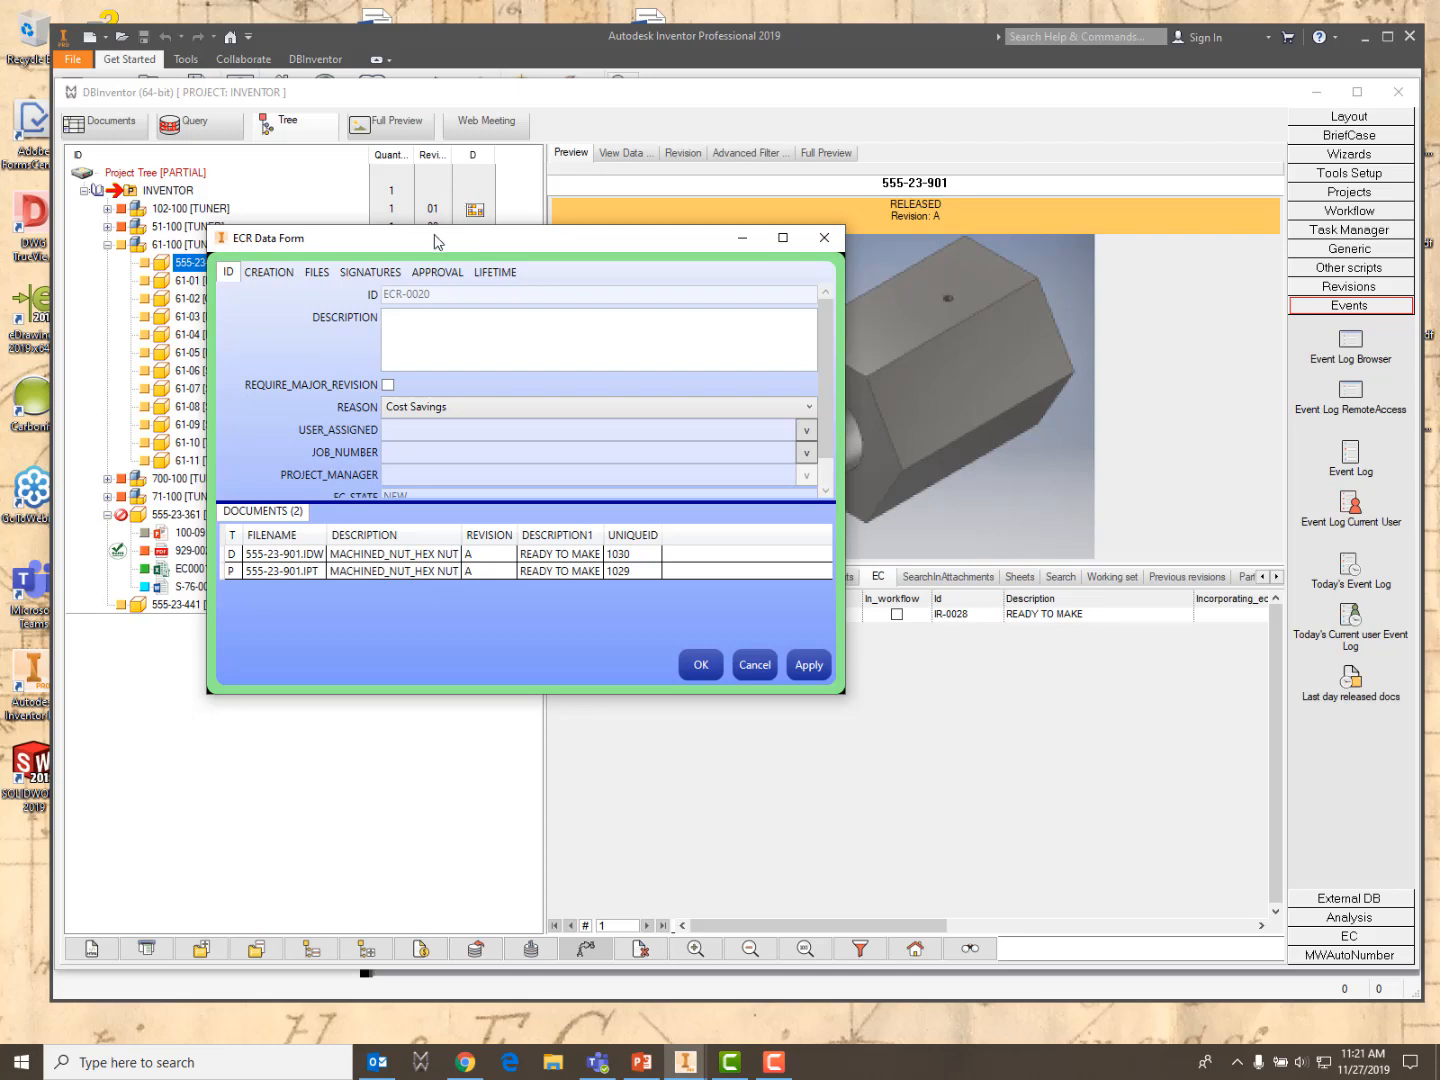
drag(440, 238, 700, 233)
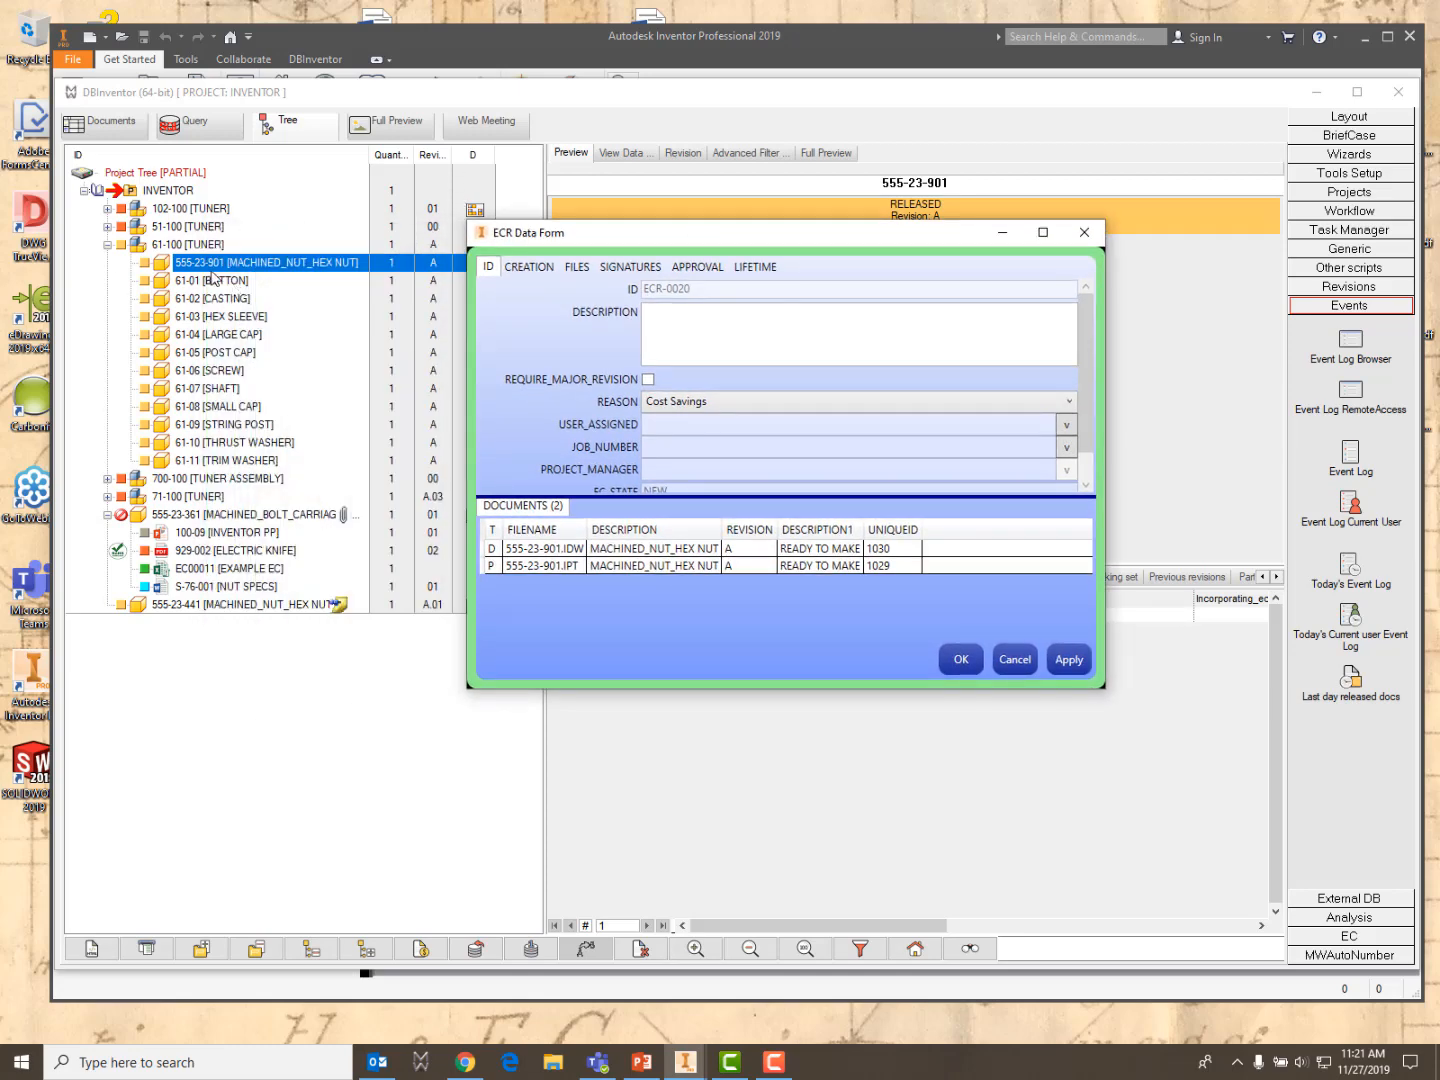
drag(600, 245, 536, 324)
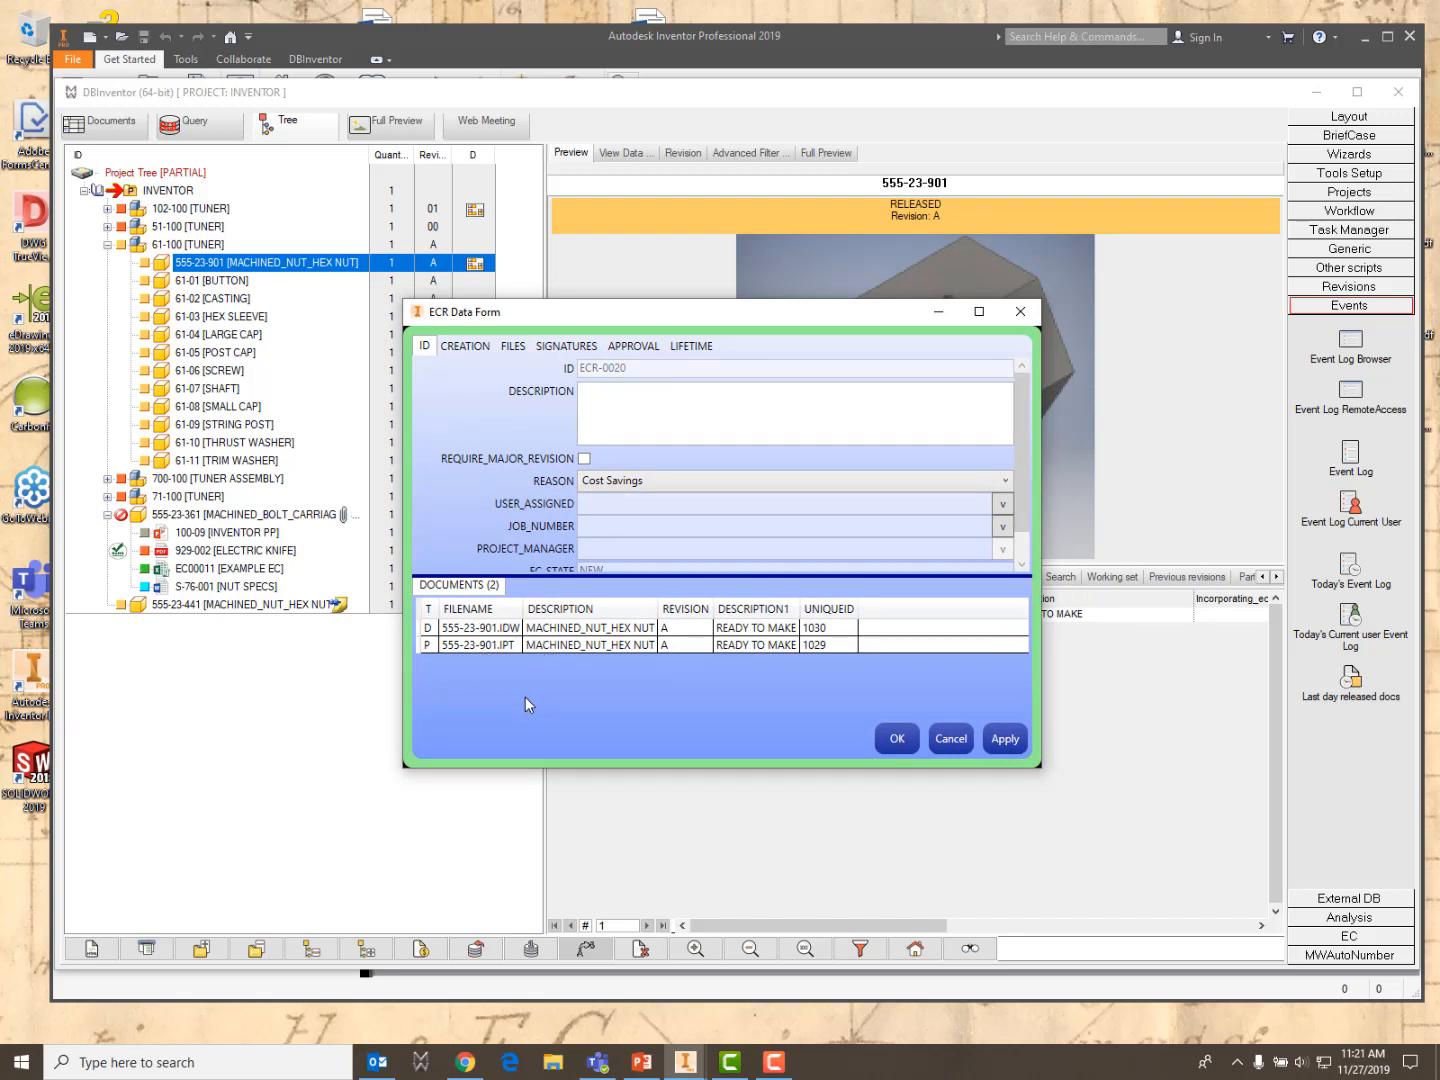
click(633, 423)
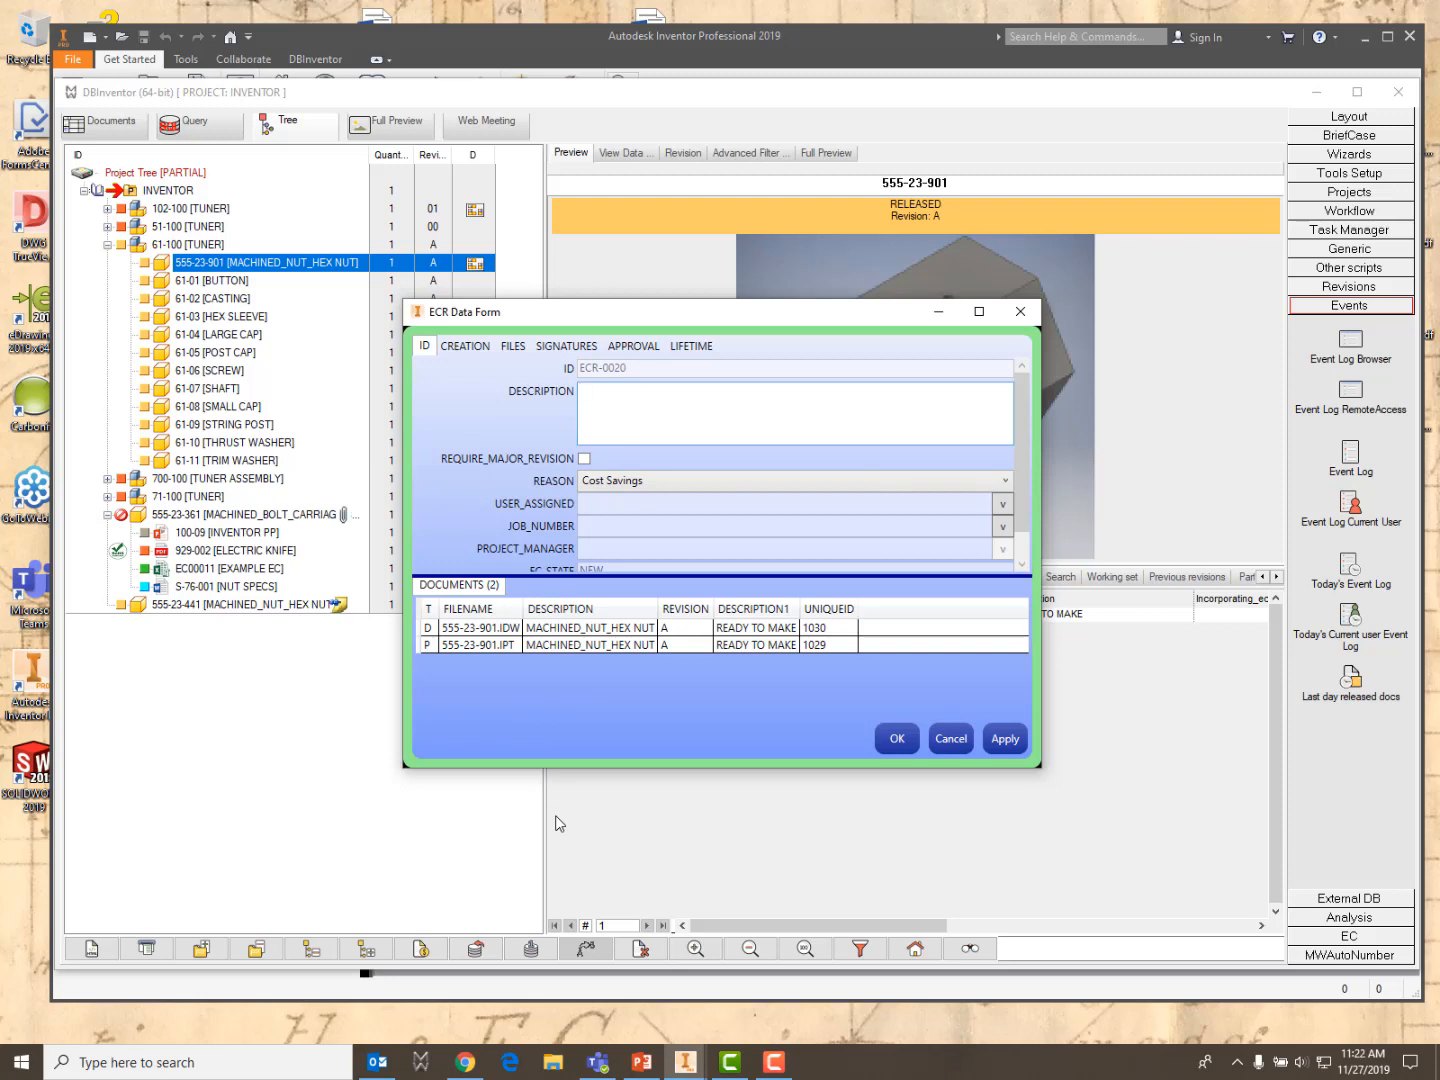
text(CHANGE MAT TO BRASS)
click(1006, 741)
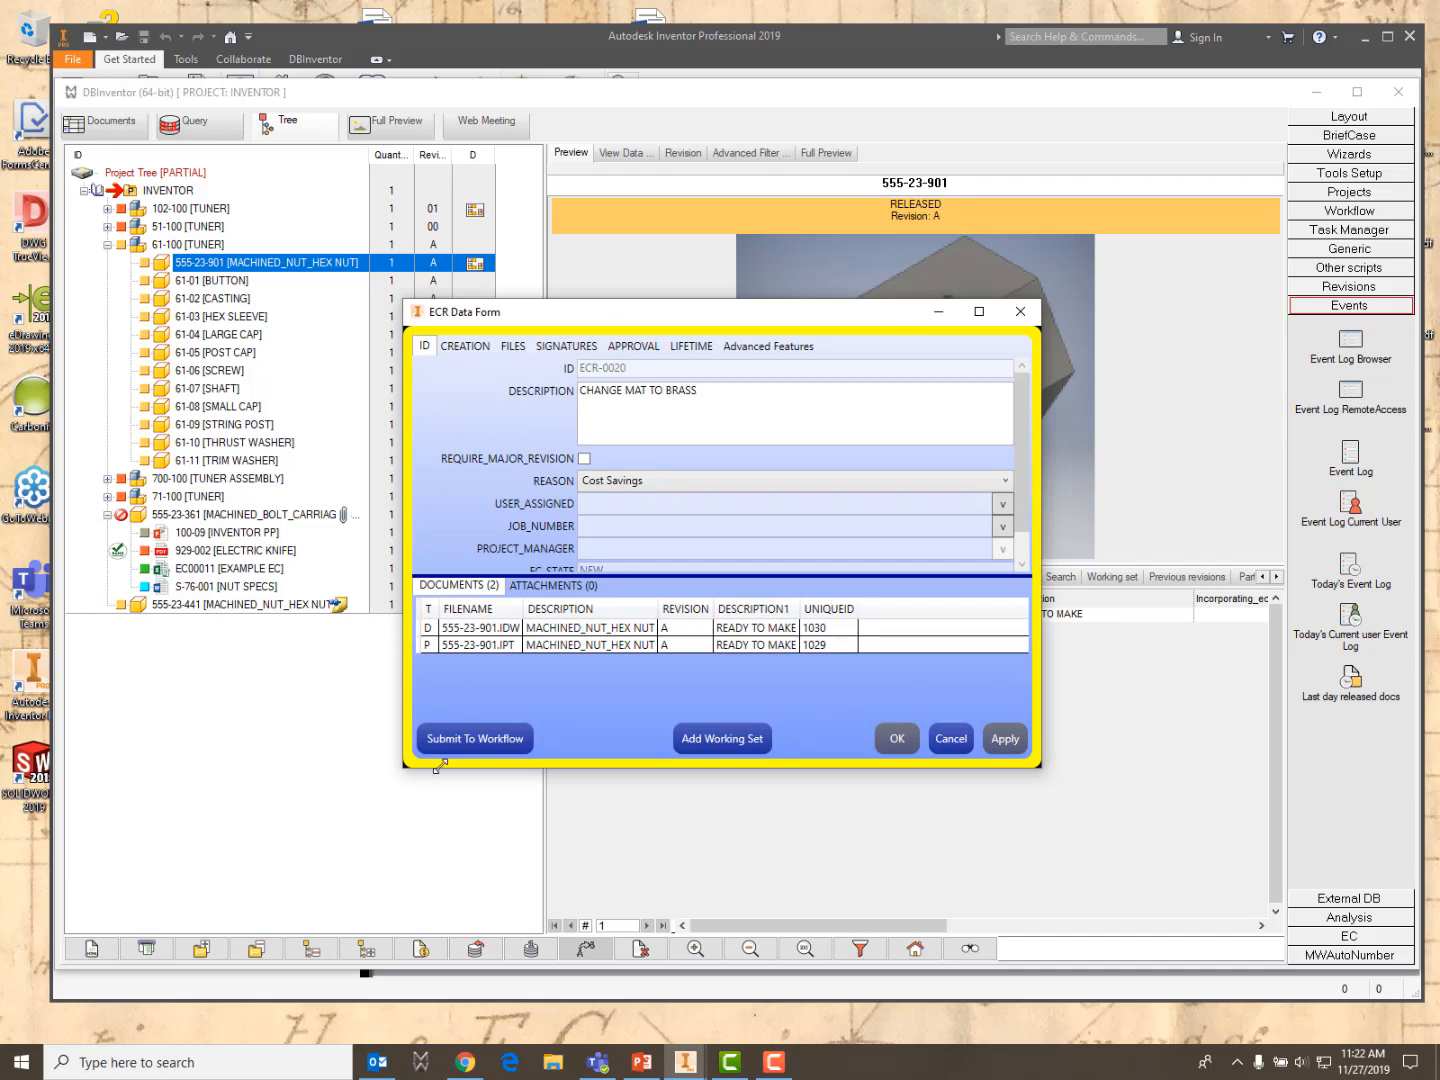
Assign the first listed user to the ECR, set its priority to CRITICAL, and close the form
drag(644, 327, 540, 282)
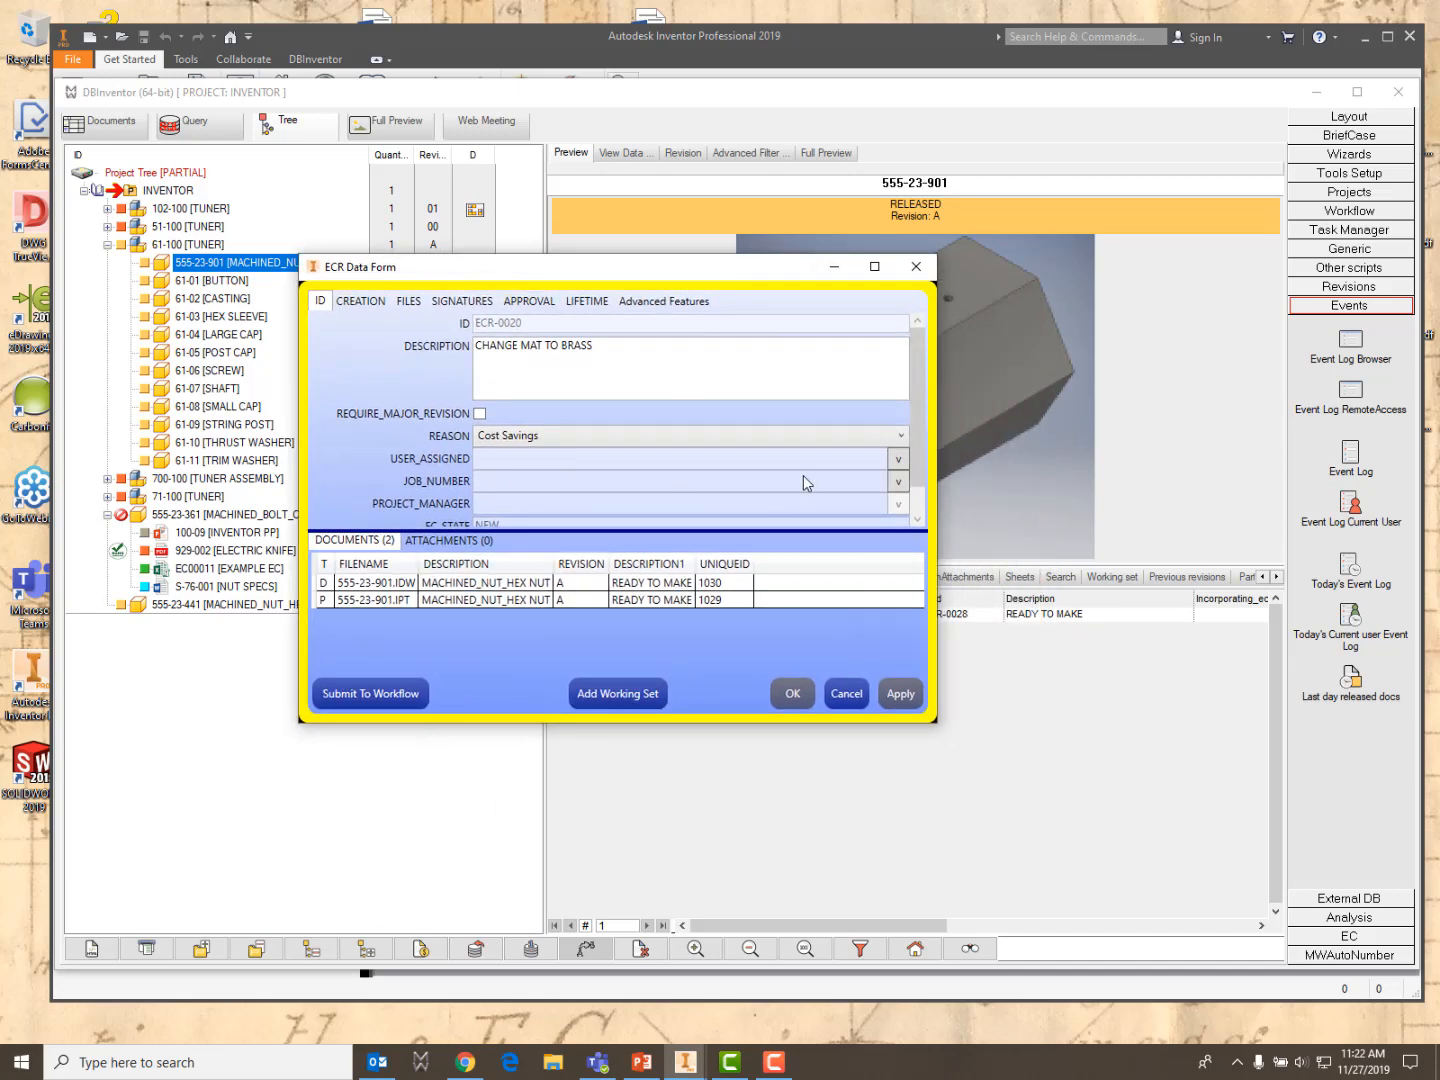
click(897, 466)
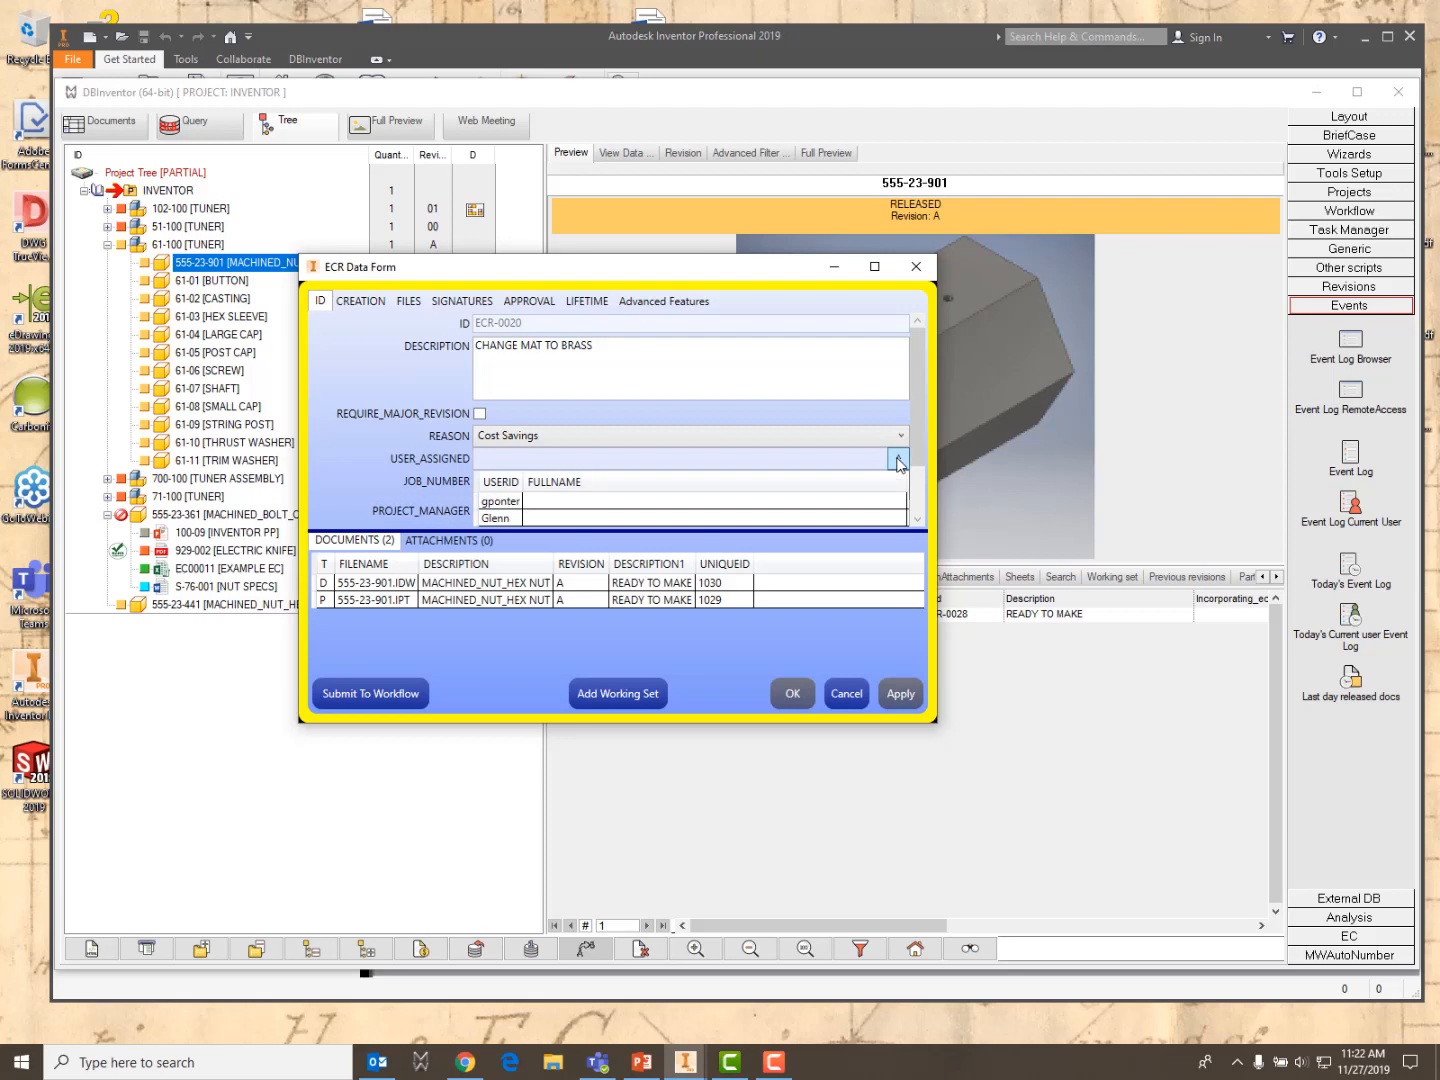
click(494, 508)
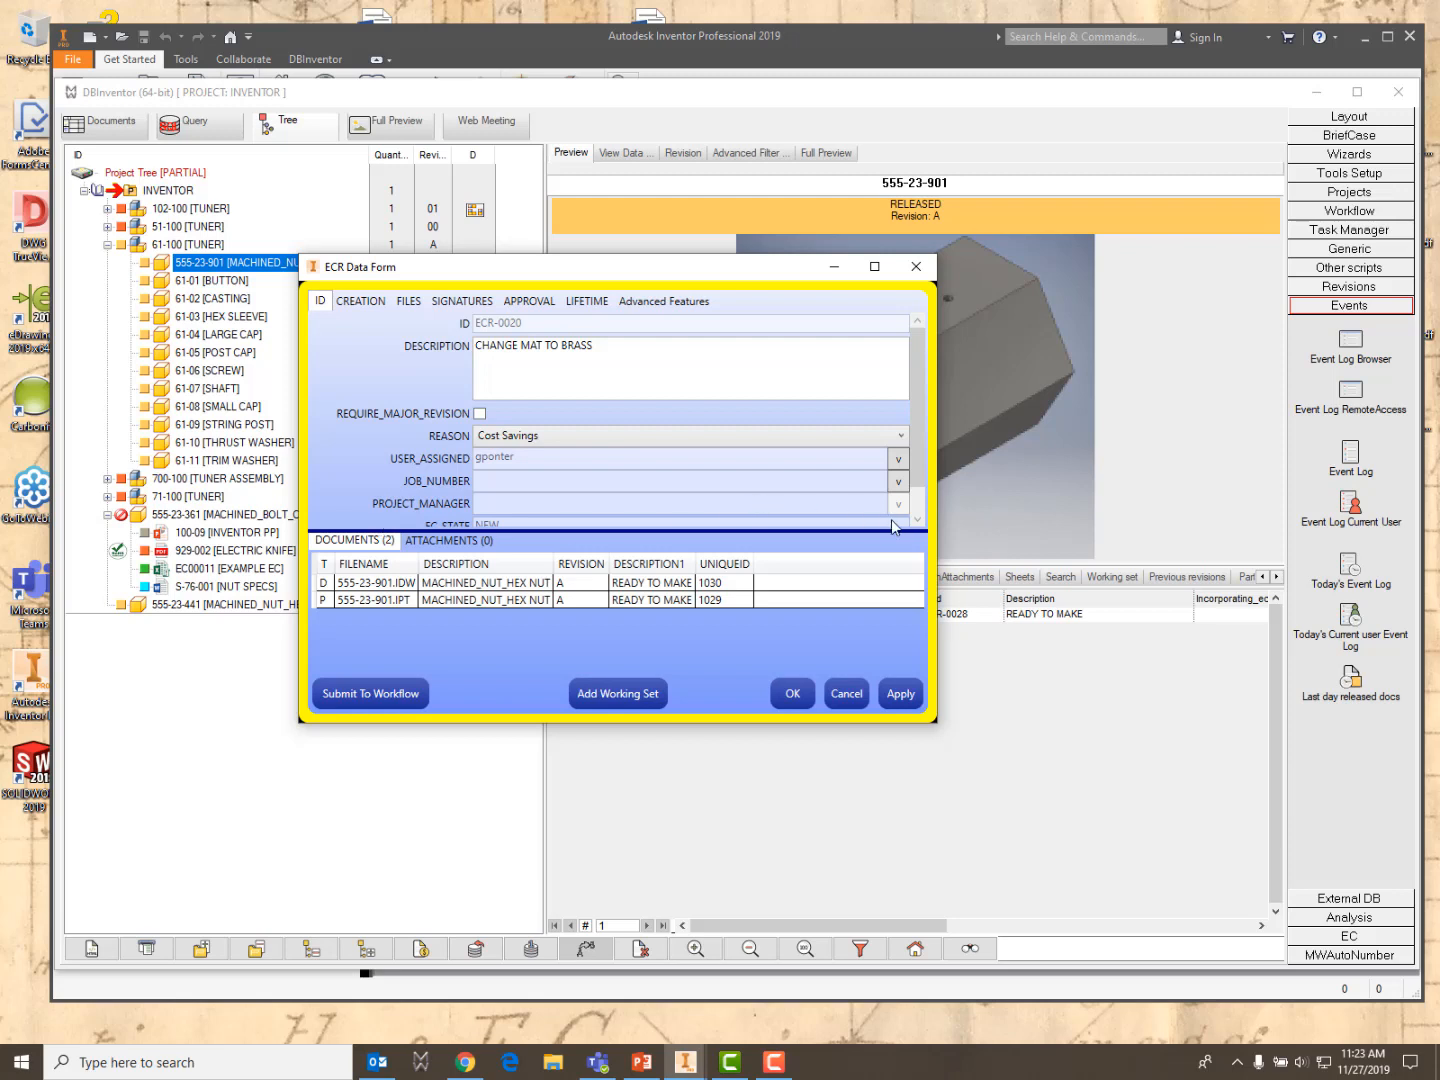
click(917, 519)
click(918, 521)
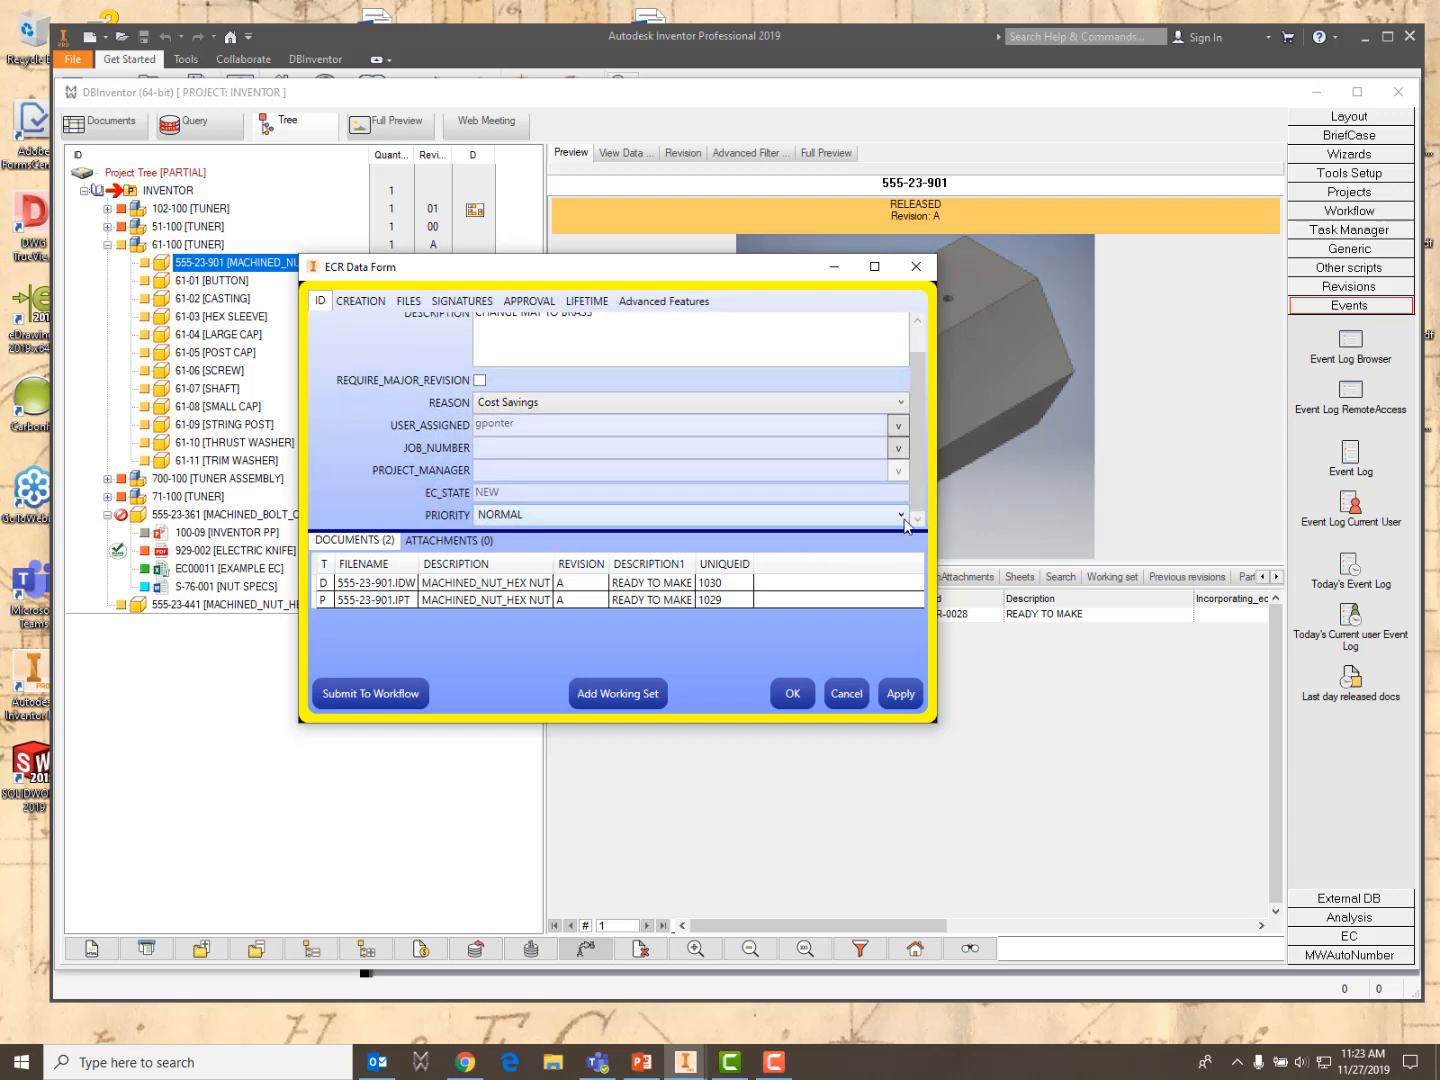
click(900, 515)
click(574, 536)
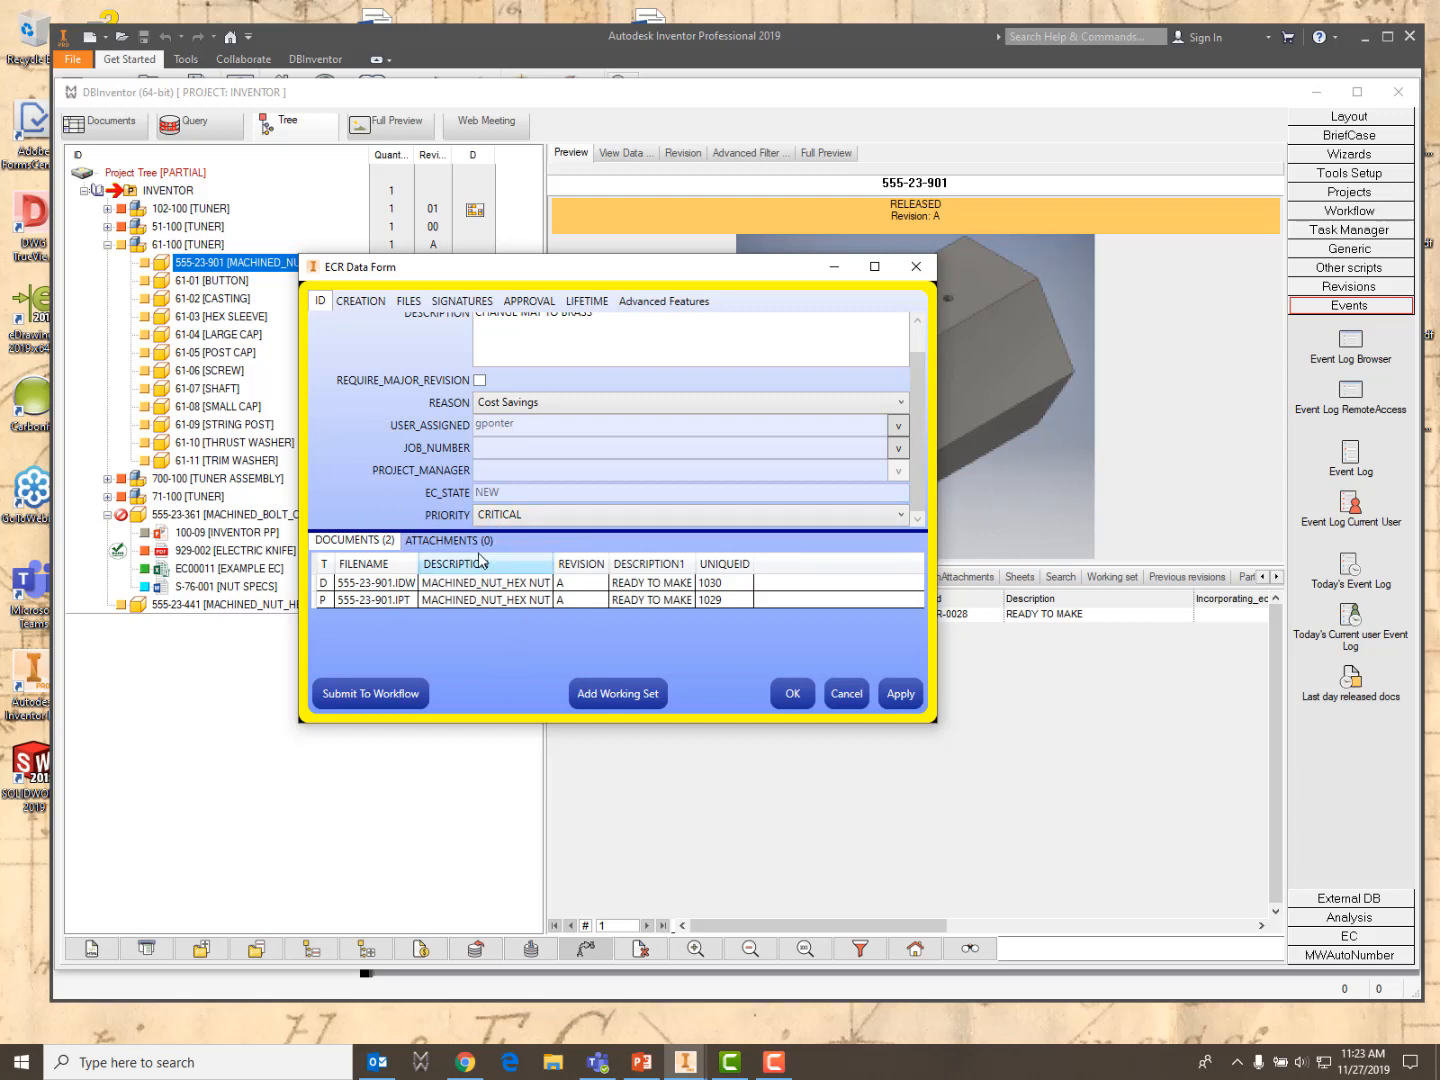
click(916, 266)
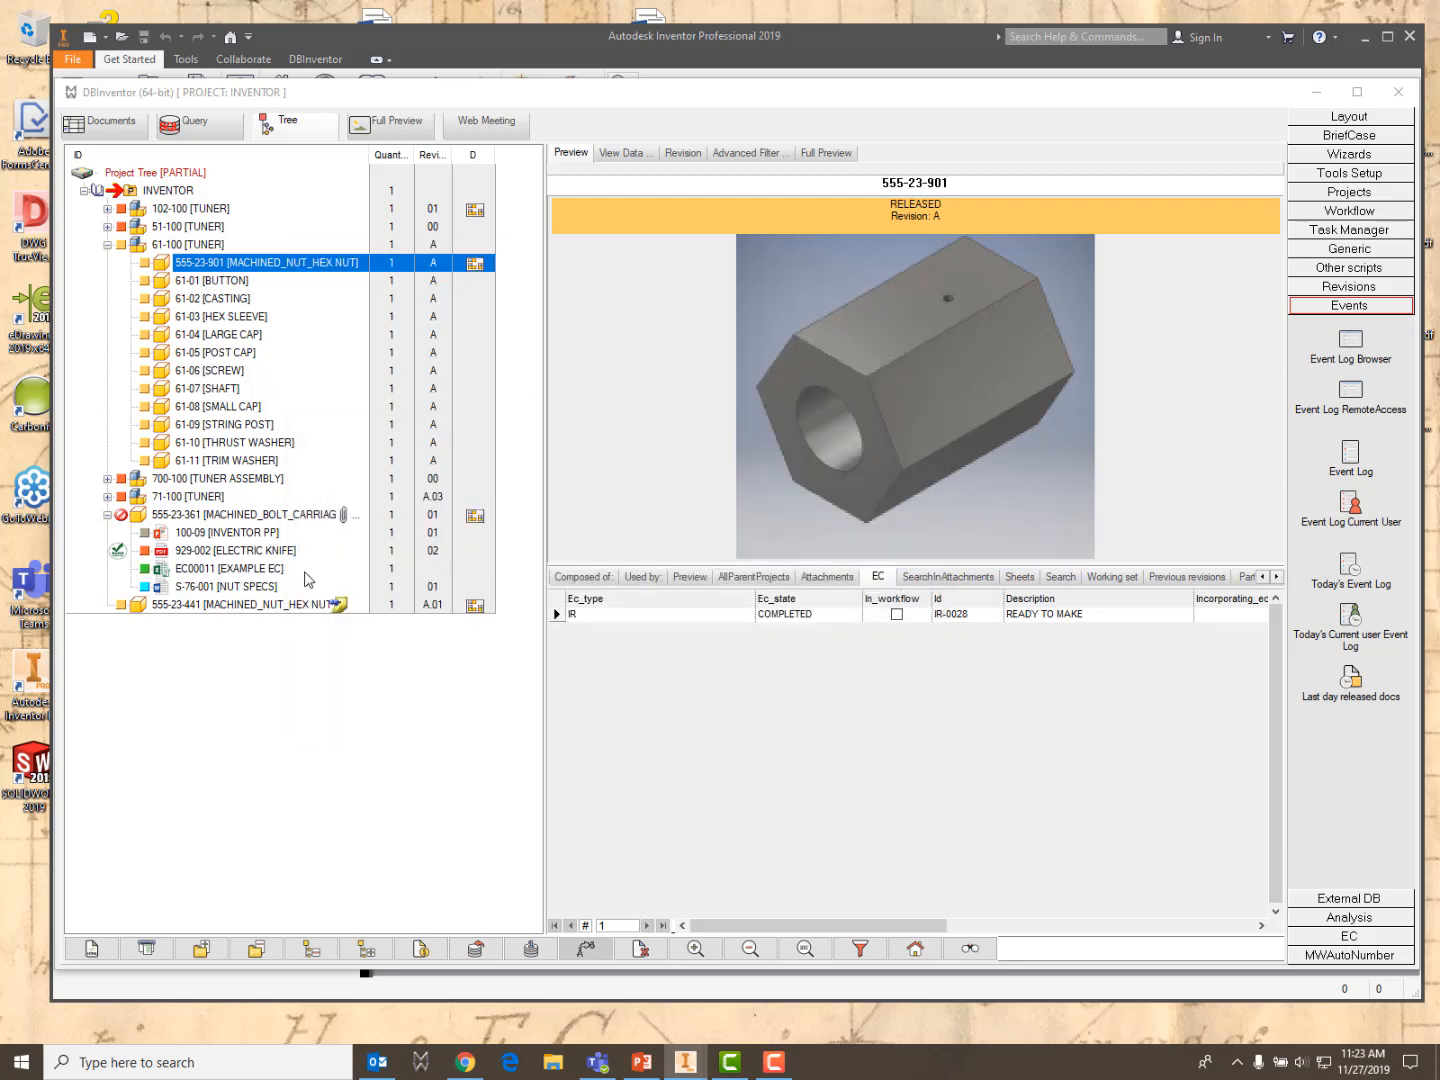
Open the hex nut drawing's attachment 555-23-901.A.PDF in Adobe Acrobat and show the commenting and markup tools
click(474, 265)
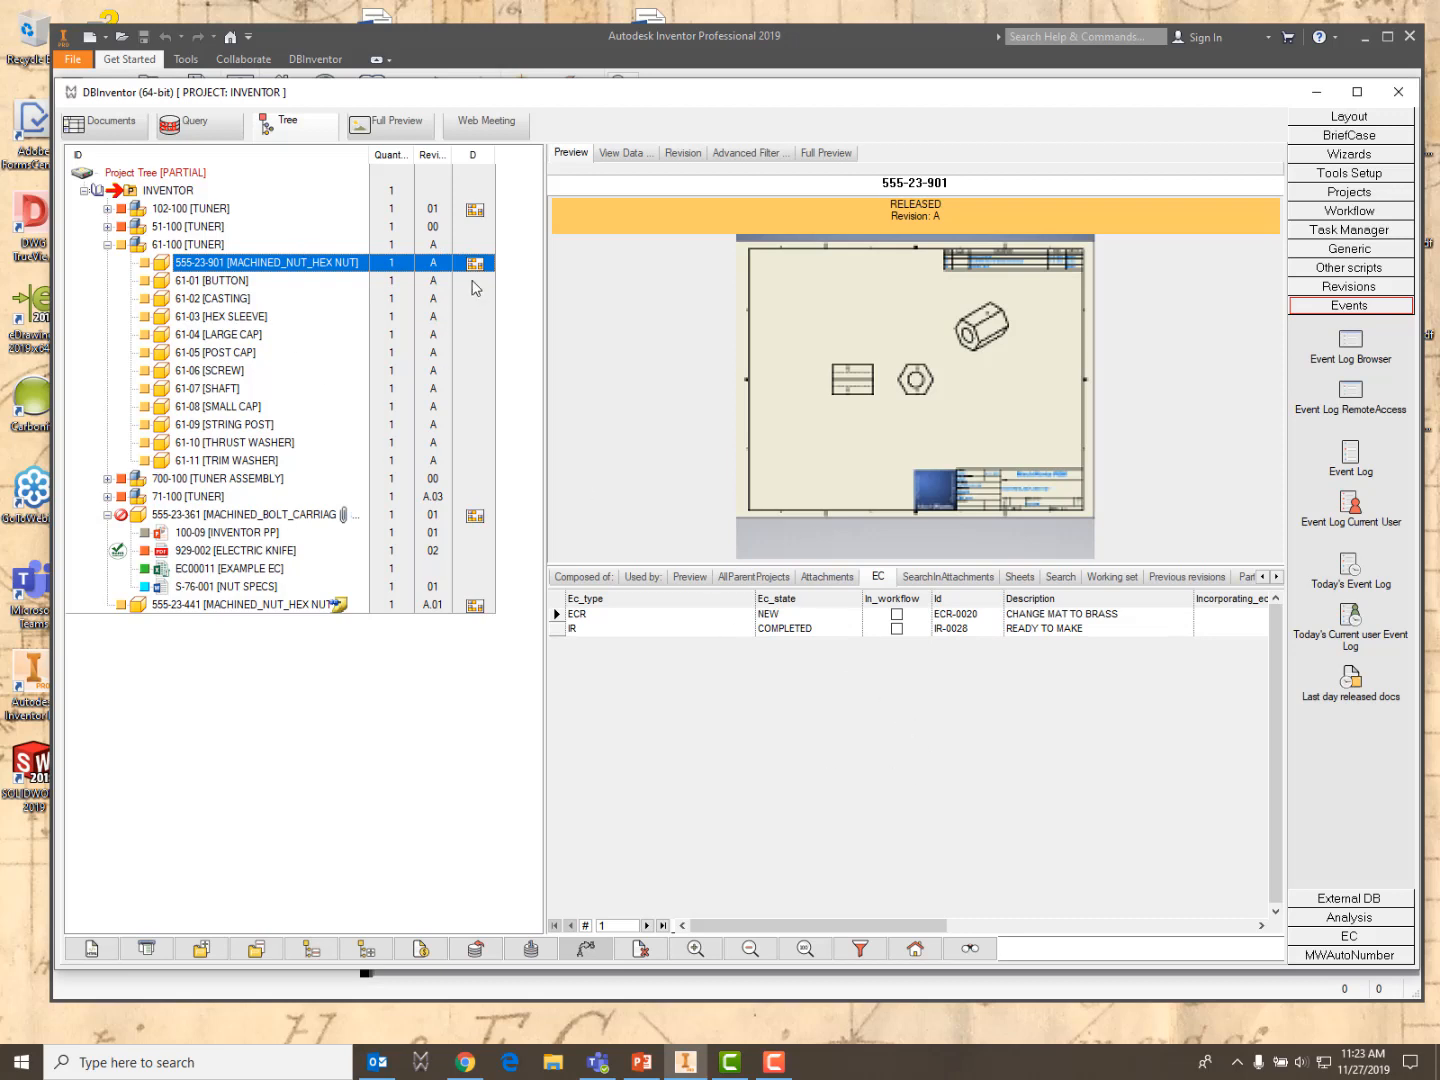
click(830, 578)
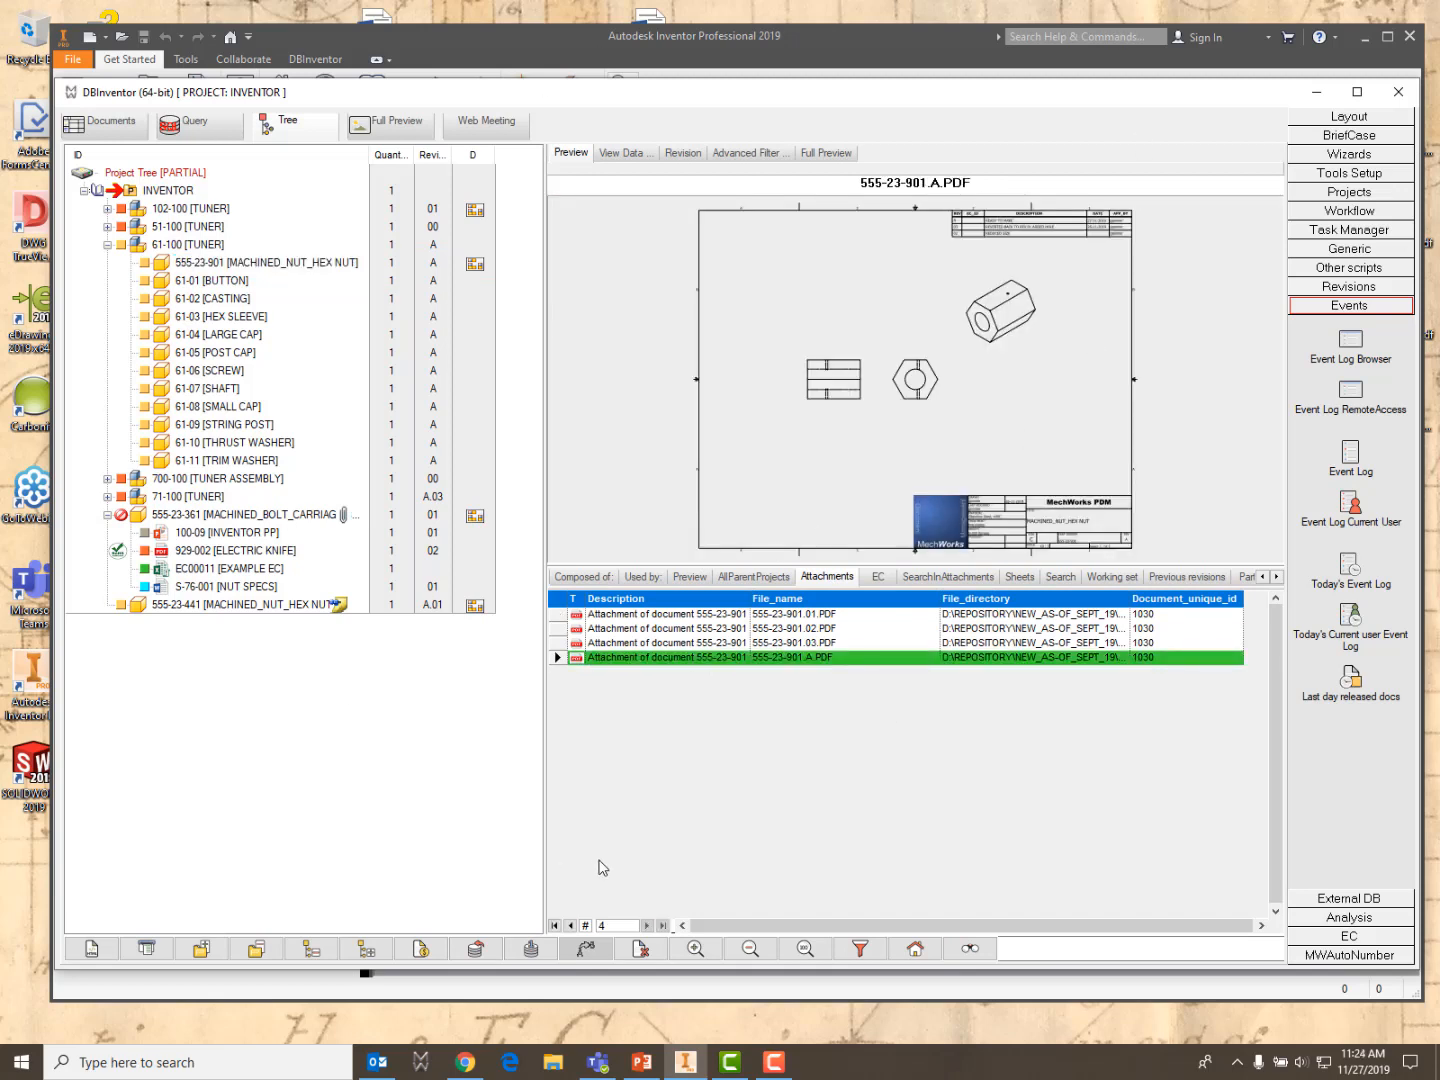
right_click(630, 663)
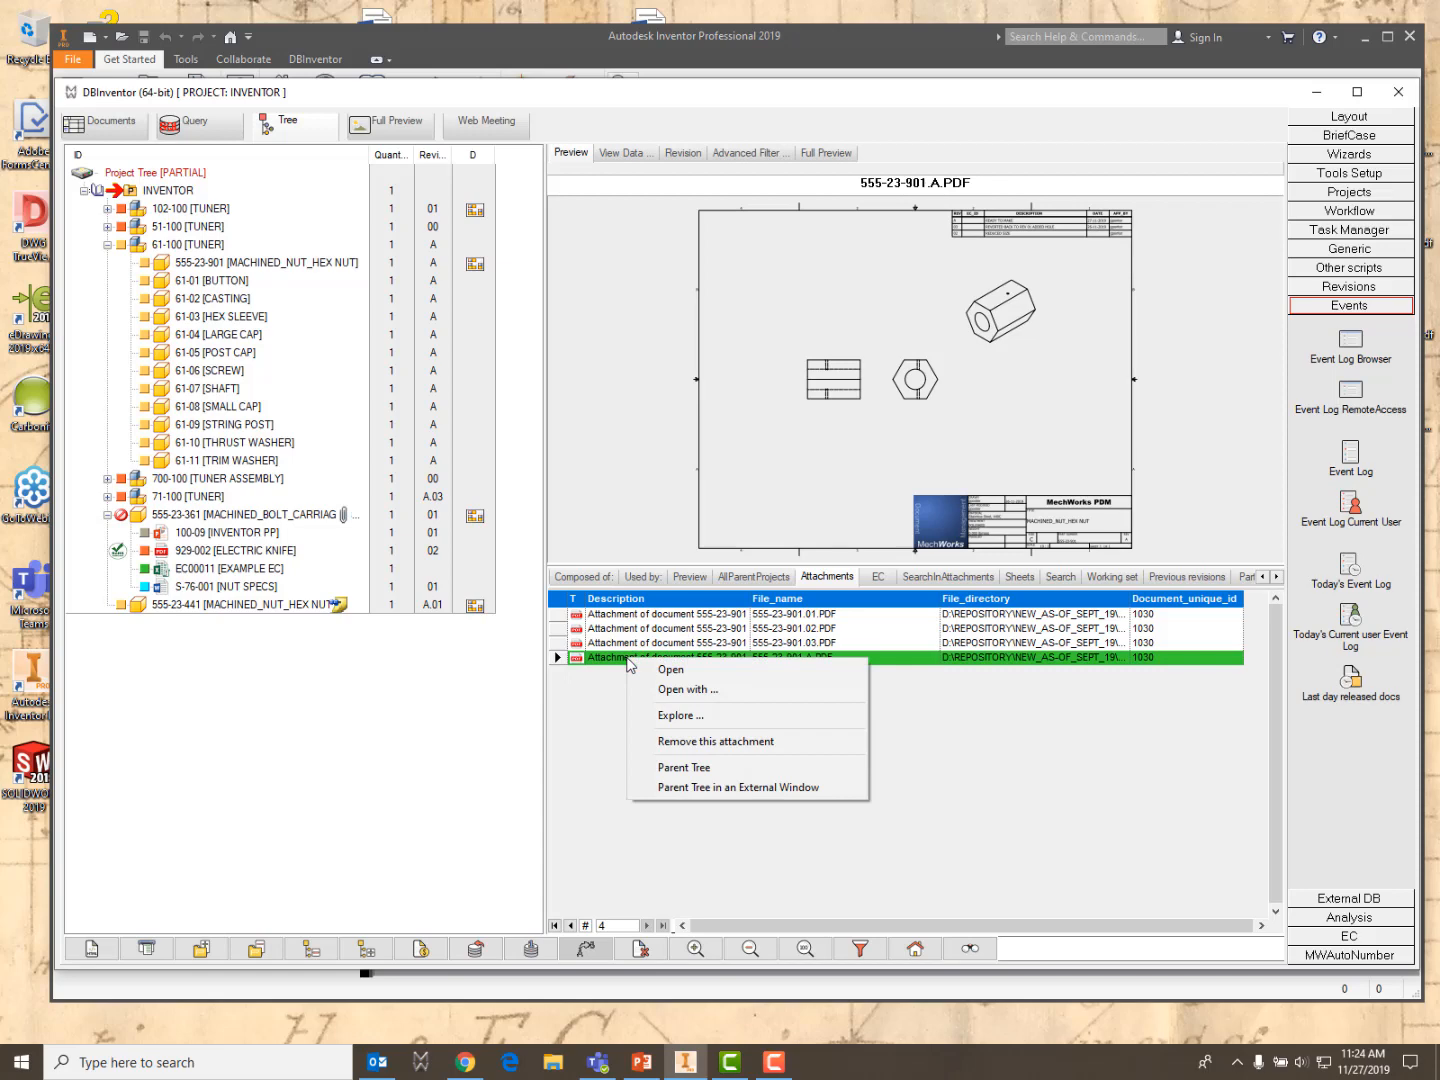
click(672, 692)
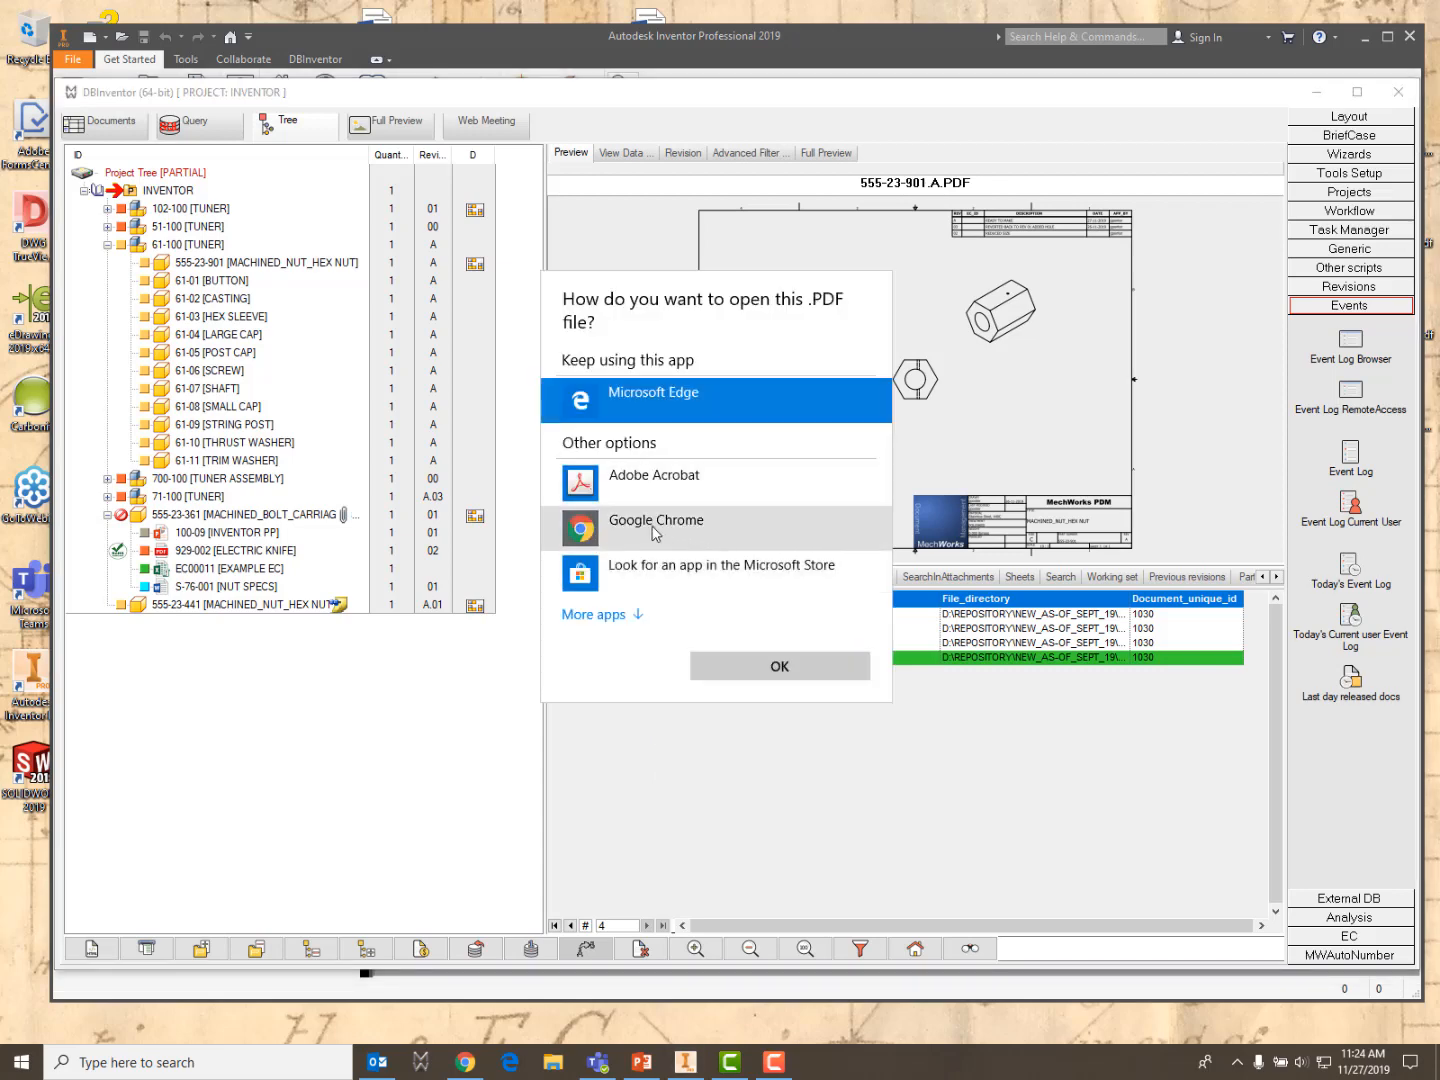
double_click(661, 486)
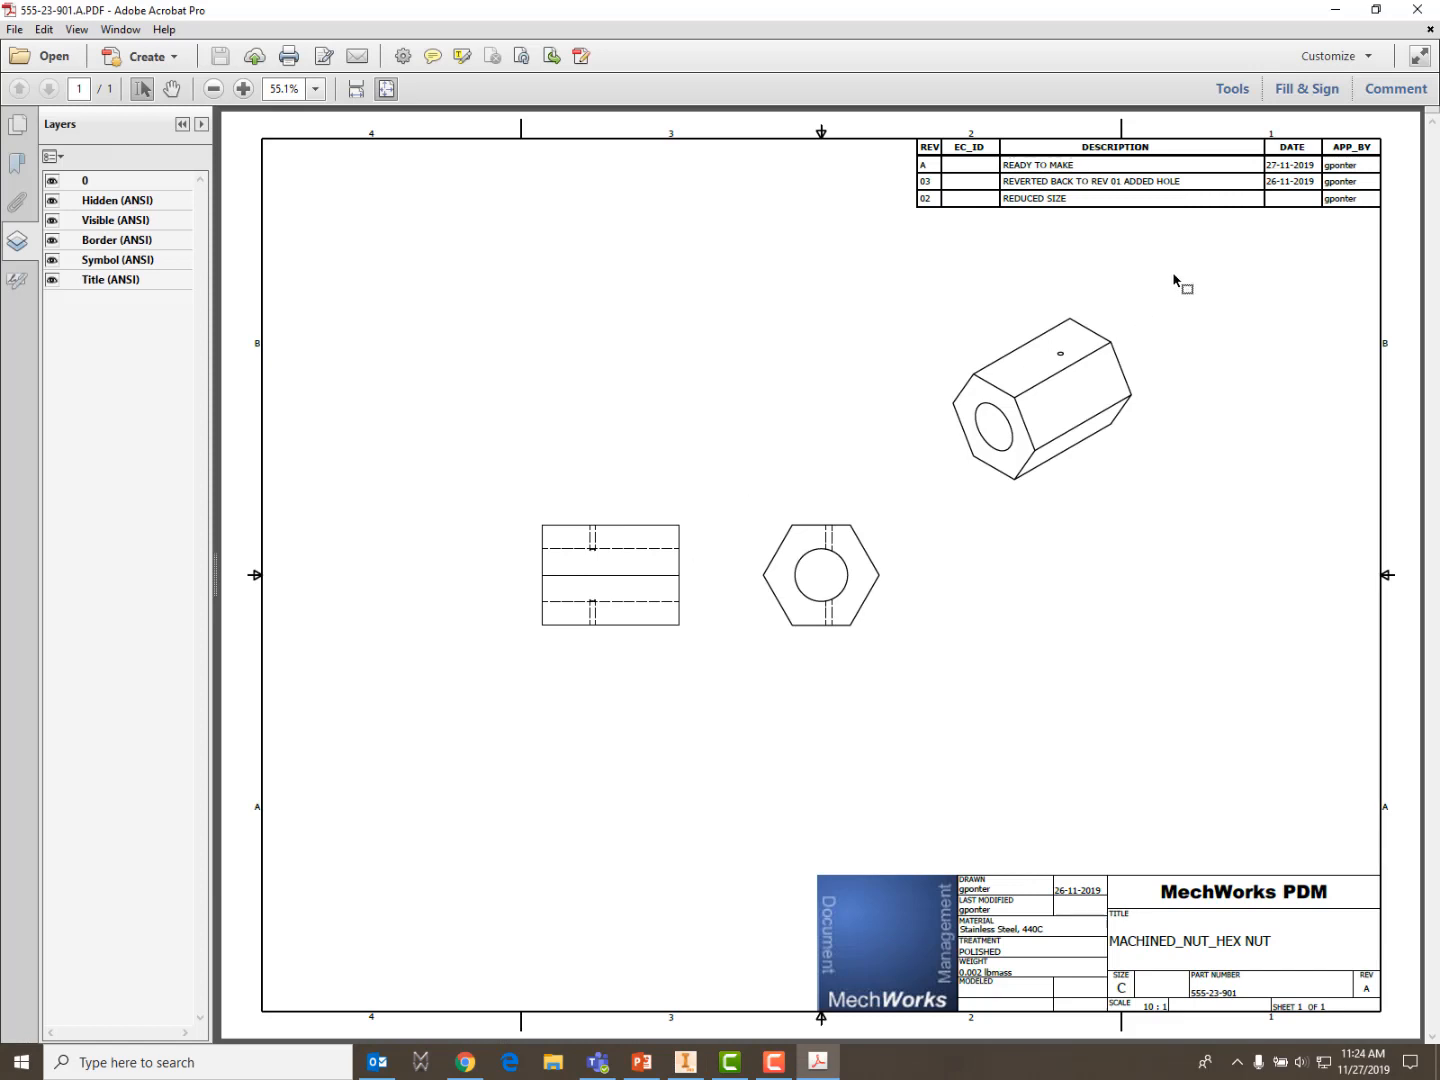
click(1396, 89)
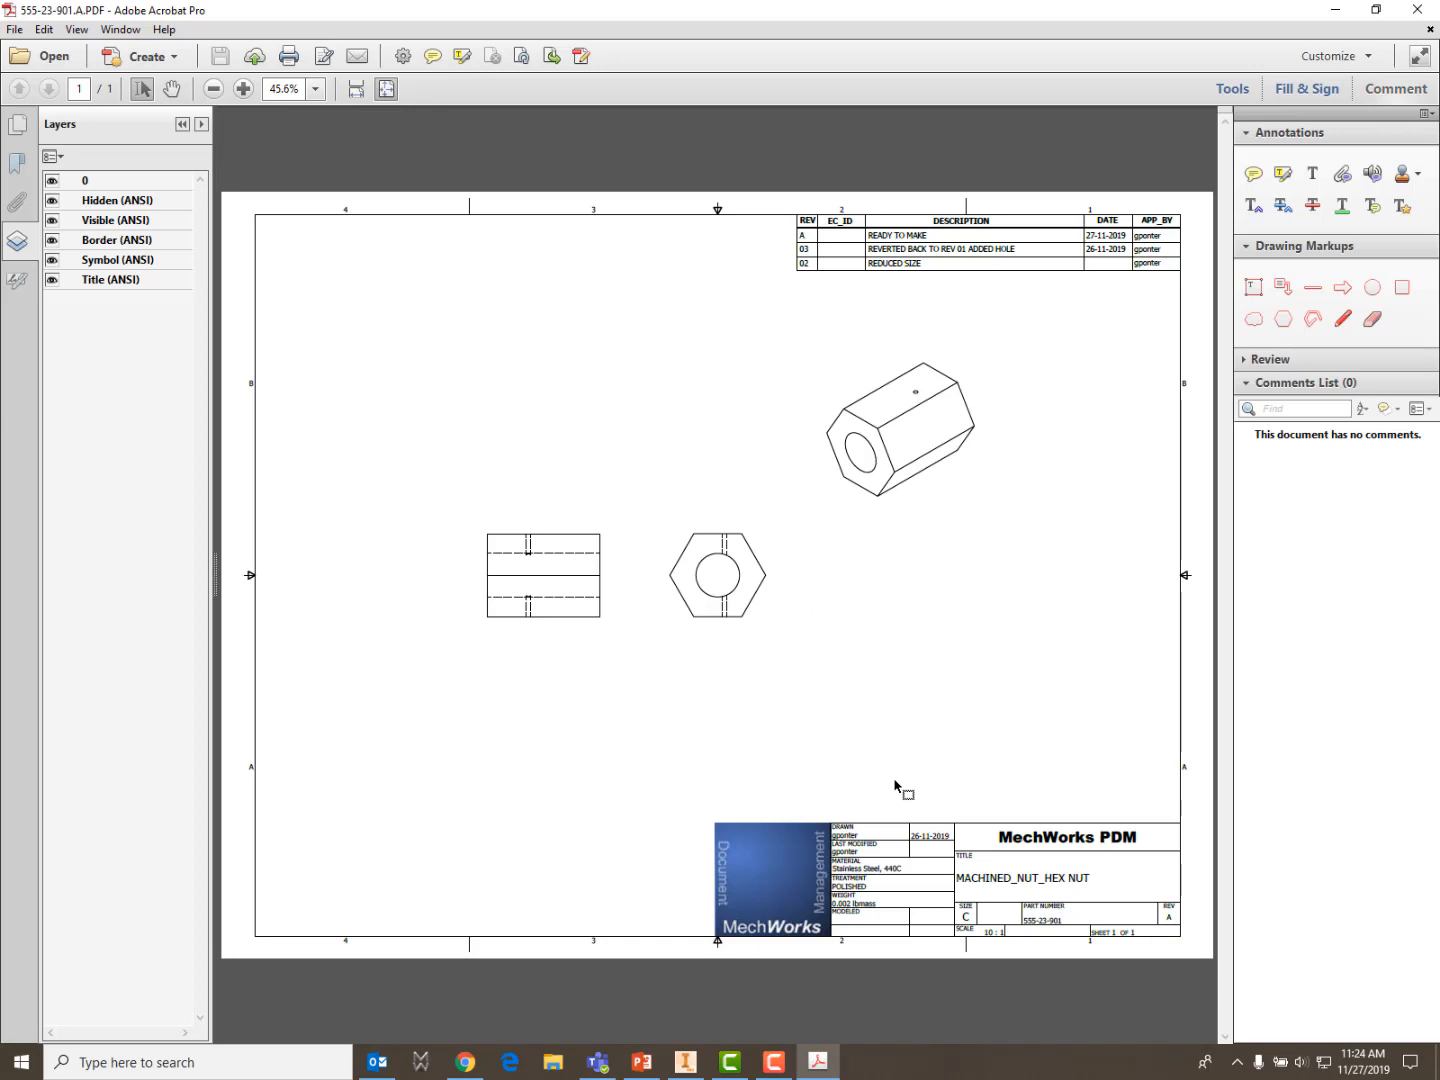
Add the text comment "CHAMGE MATERIAL TO BRASS" above the title block and draw an arrow markup between it and the material entry
click(1313, 175)
click(872, 787)
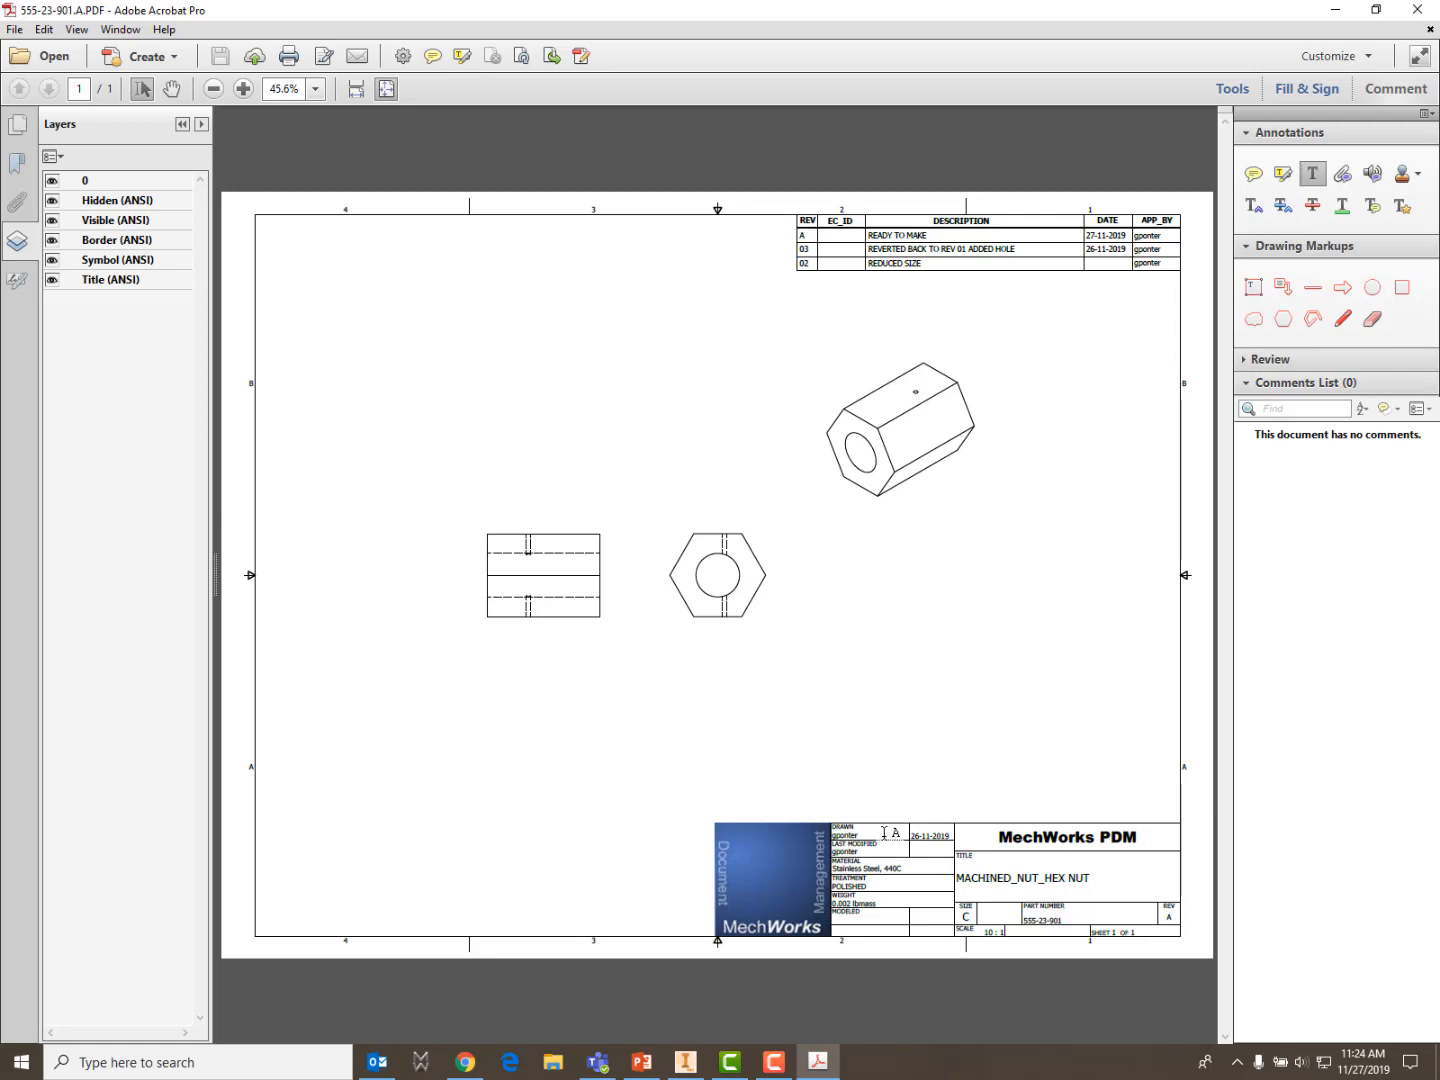
text(CHAM)
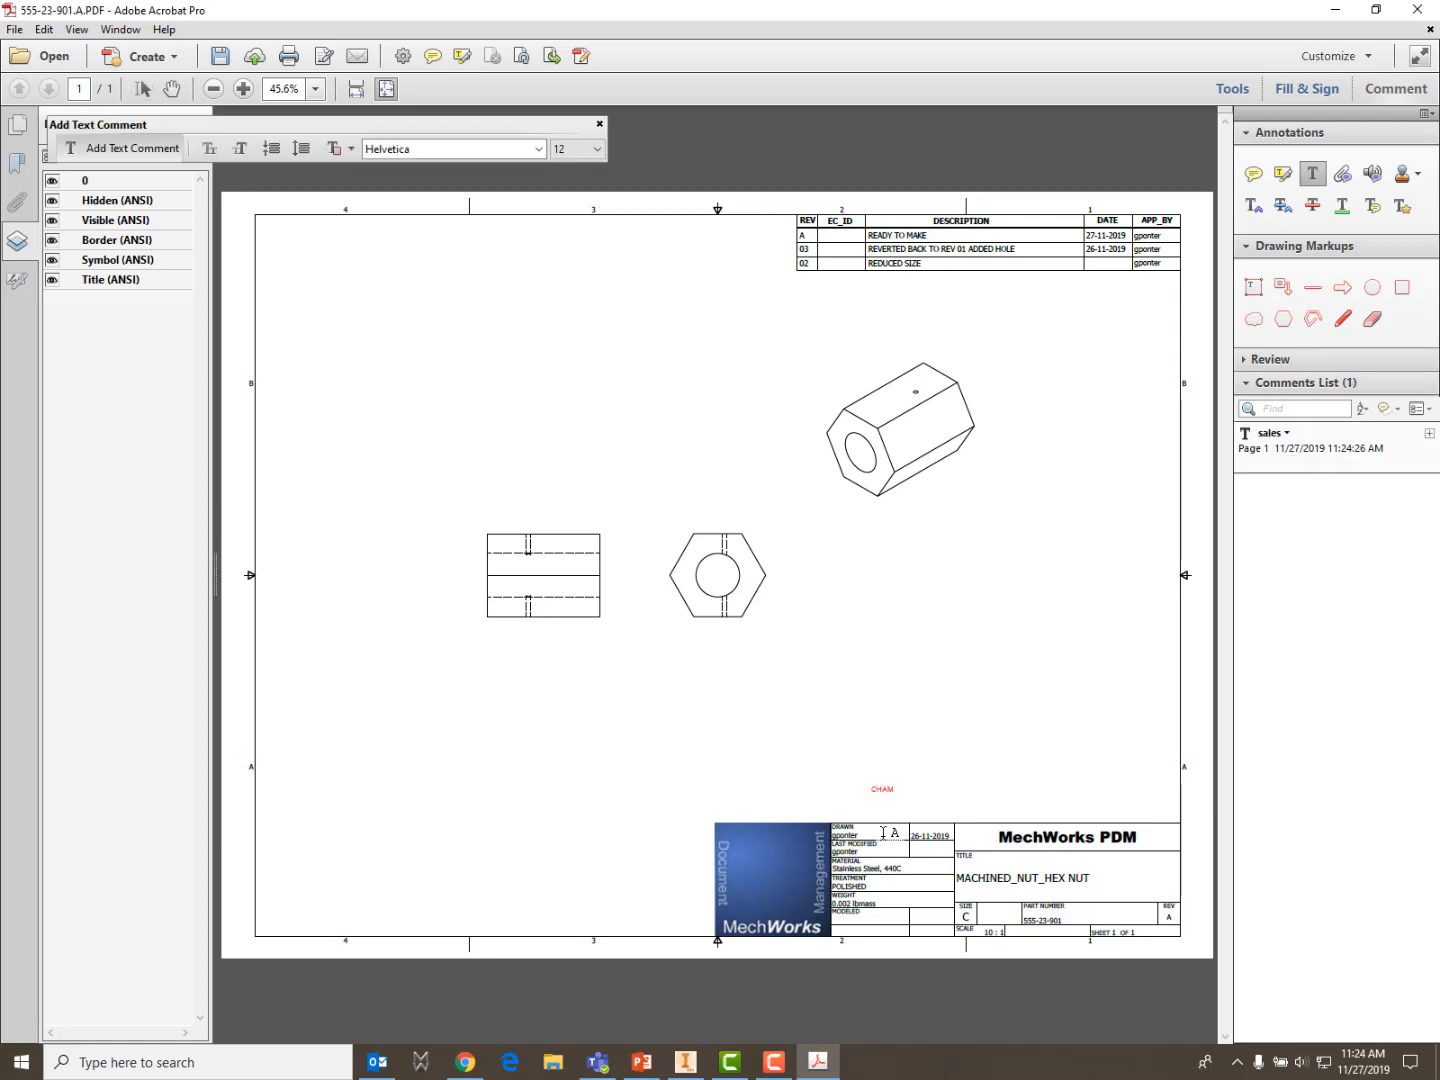
text(GE MATERIAL TO BRASS)
click(1342, 287)
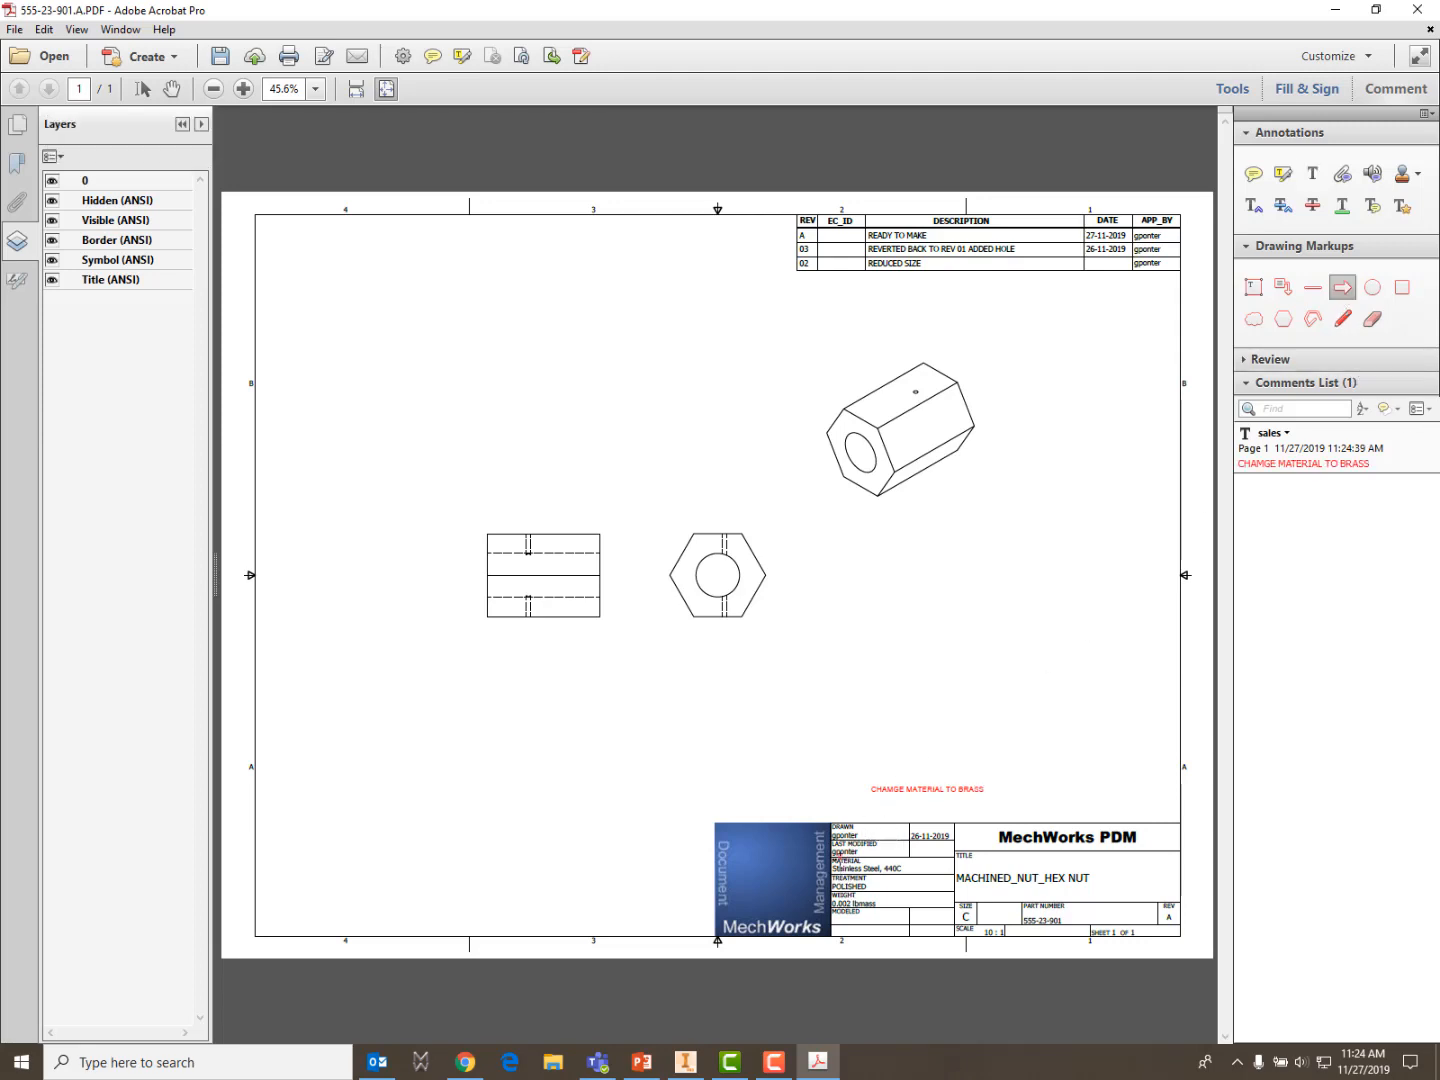
drag(840, 858, 866, 790)
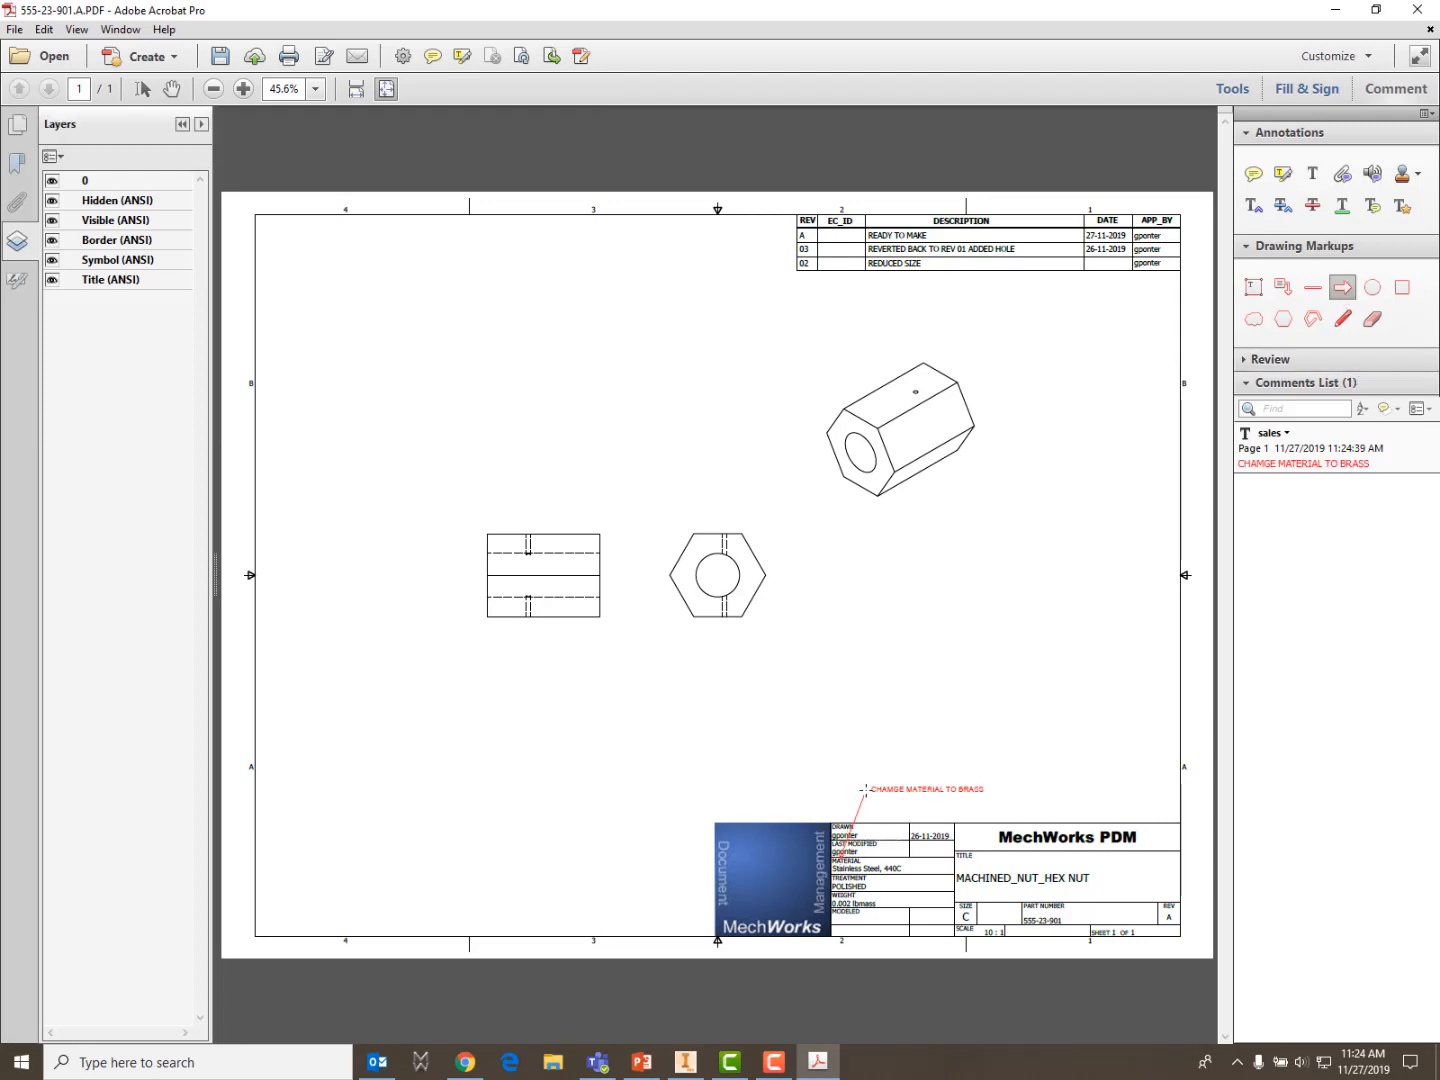
Draw a closed cloud markup around the text comment and the title block's material entry
click(1257, 320)
click(834, 750)
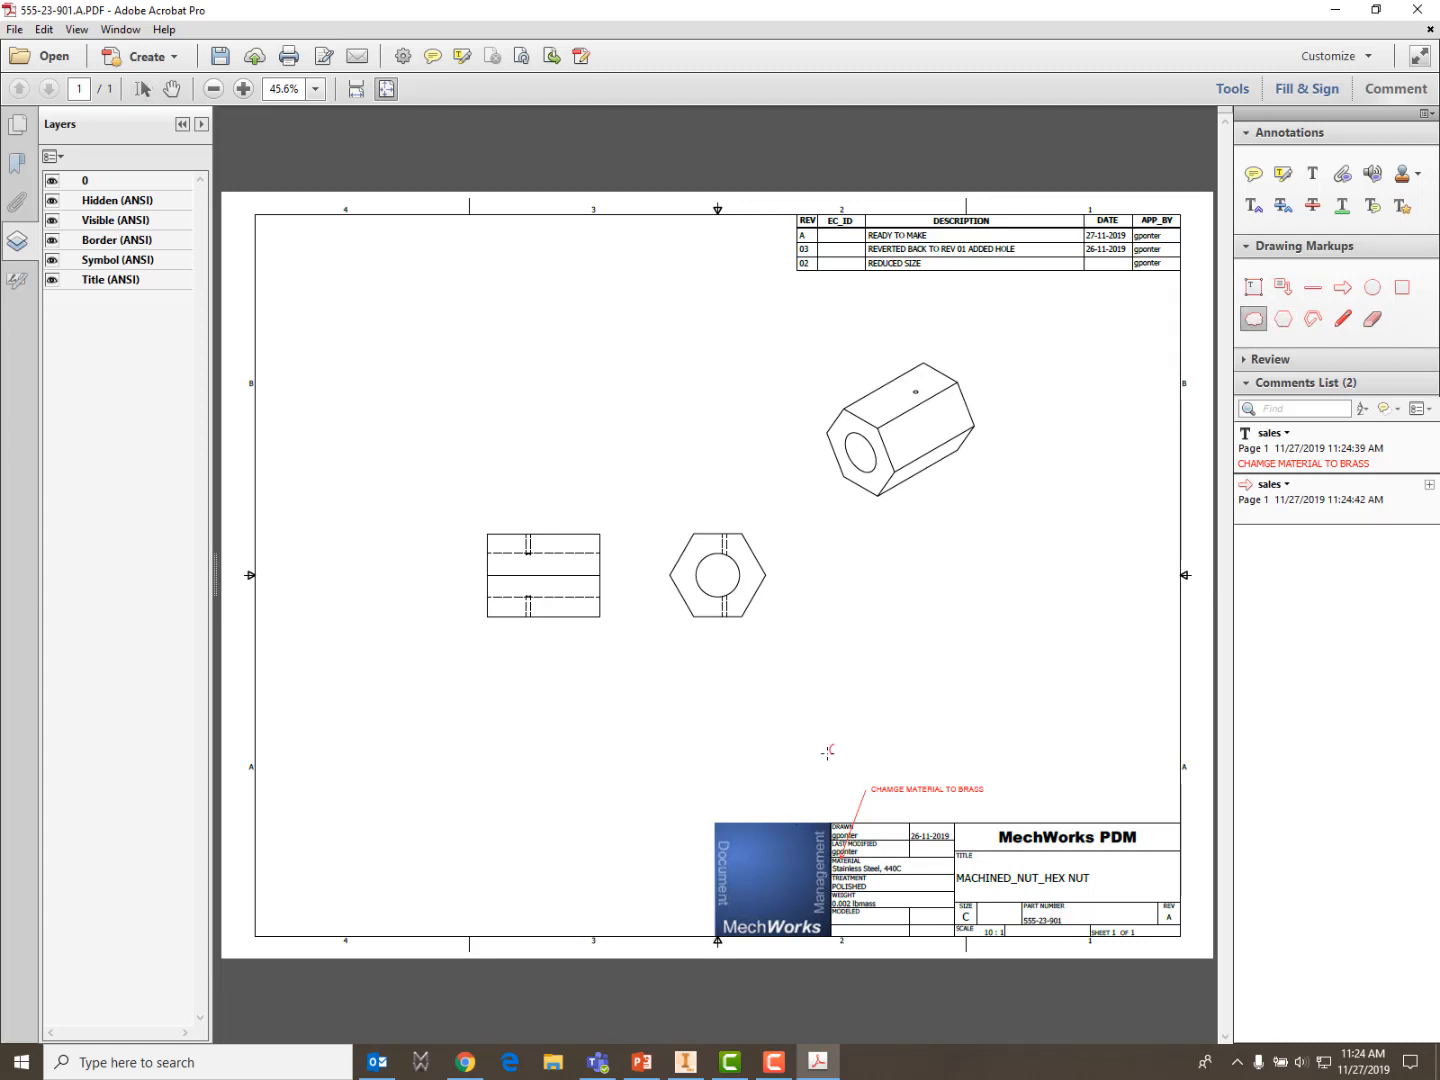
click(766, 813)
click(1063, 802)
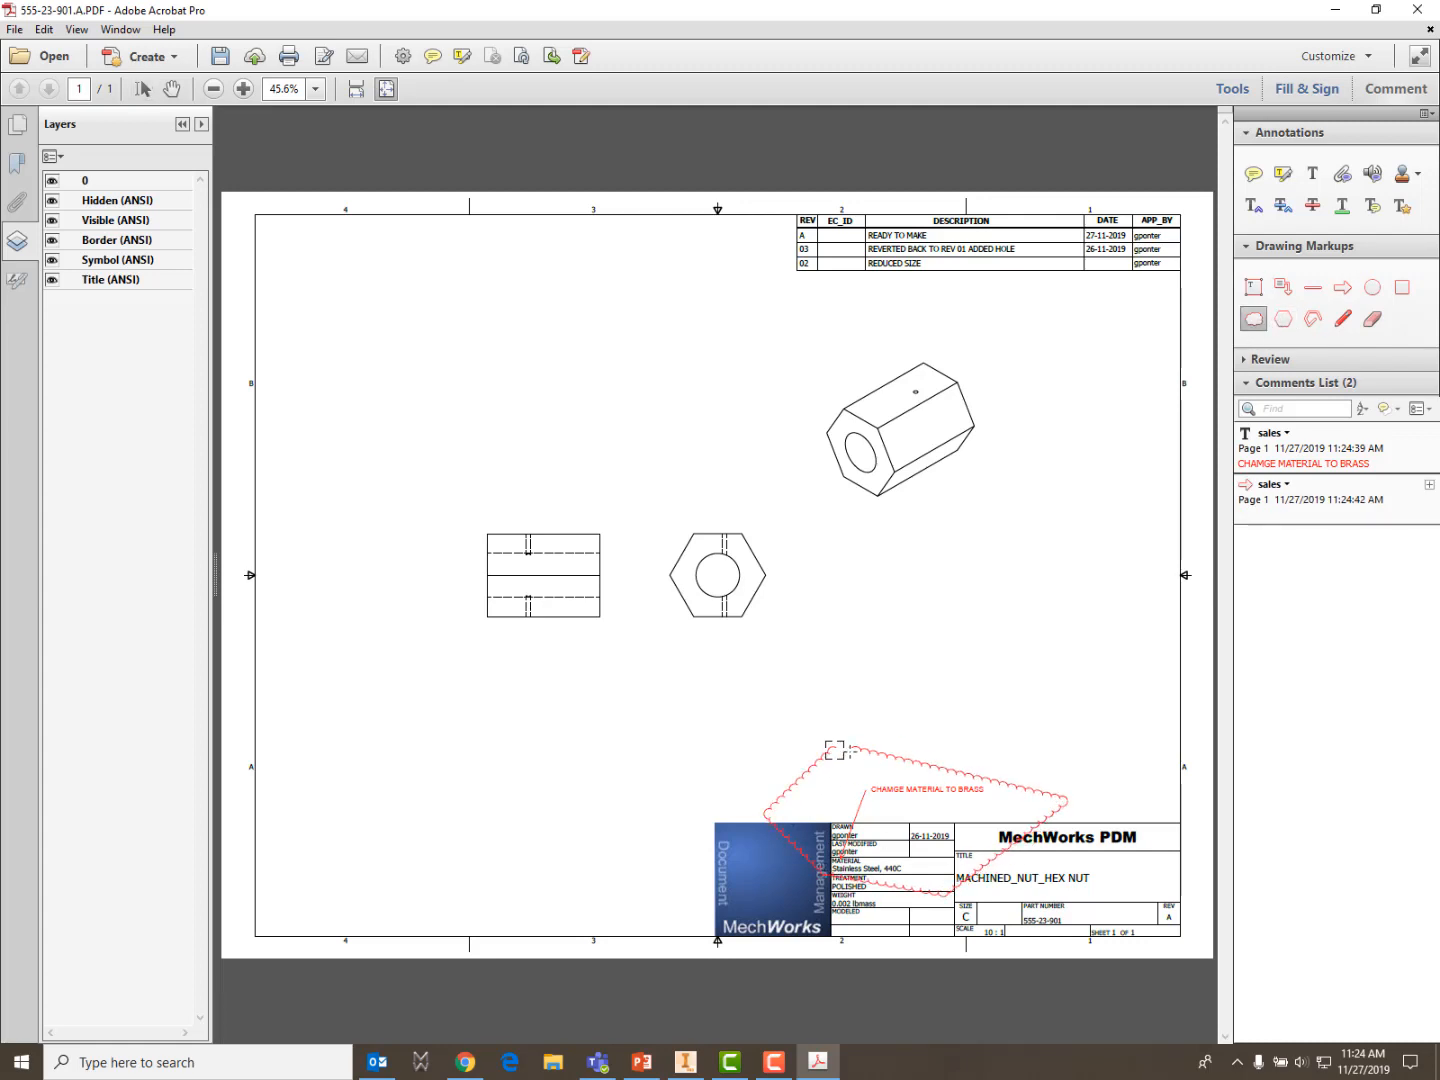
click(843, 746)
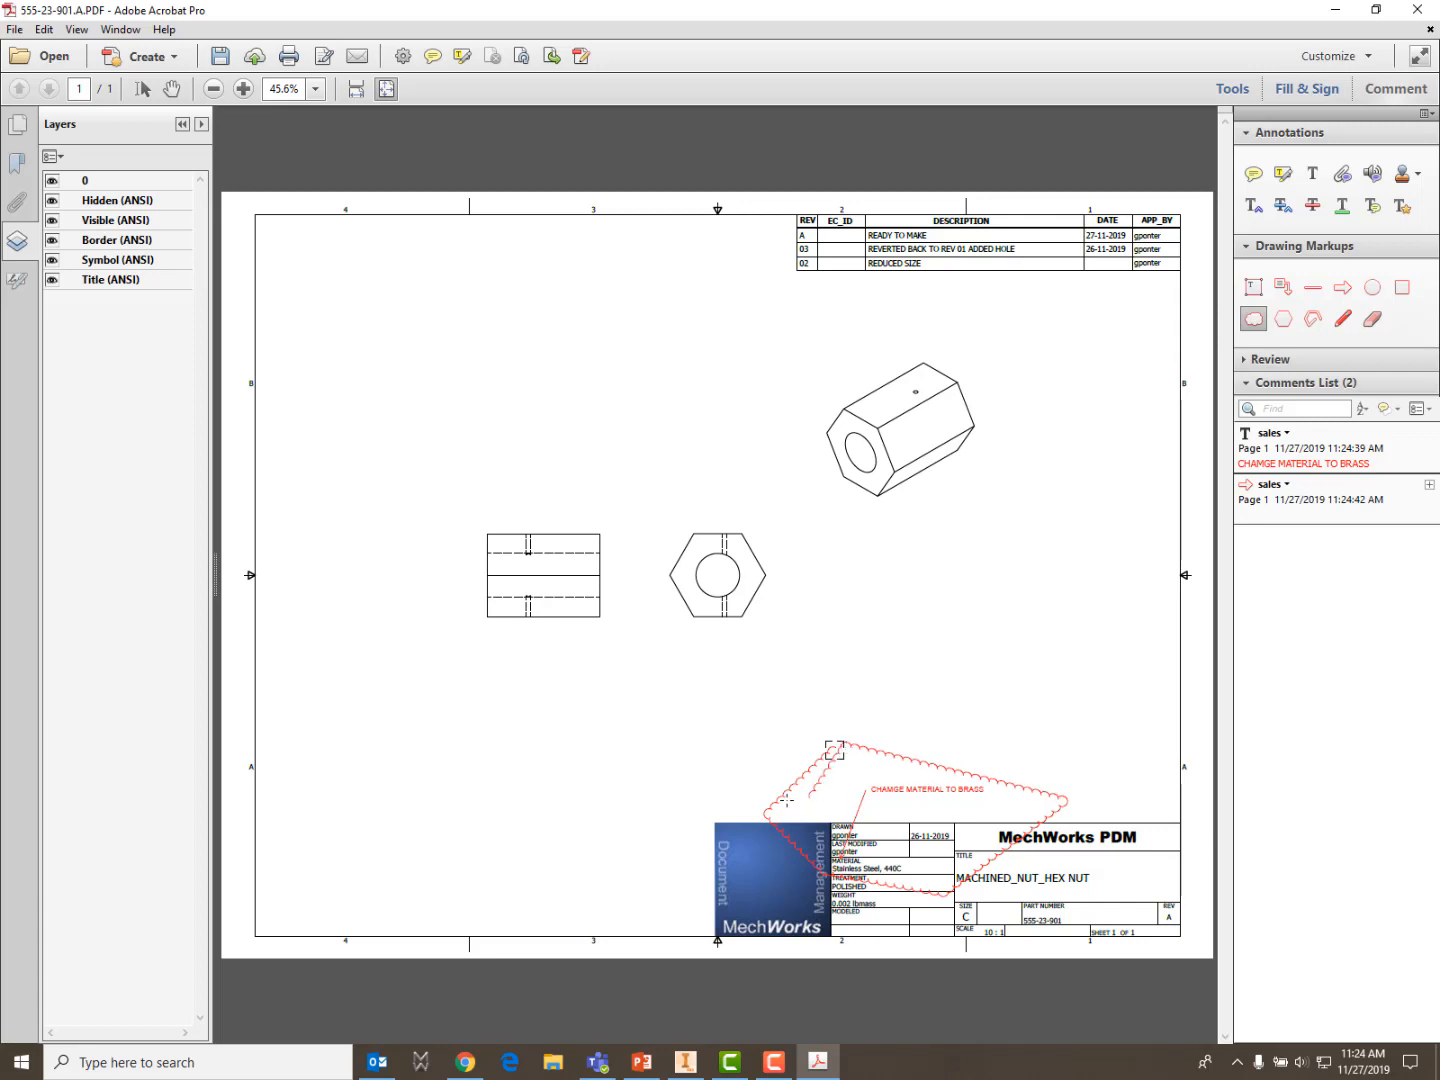
click(839, 751)
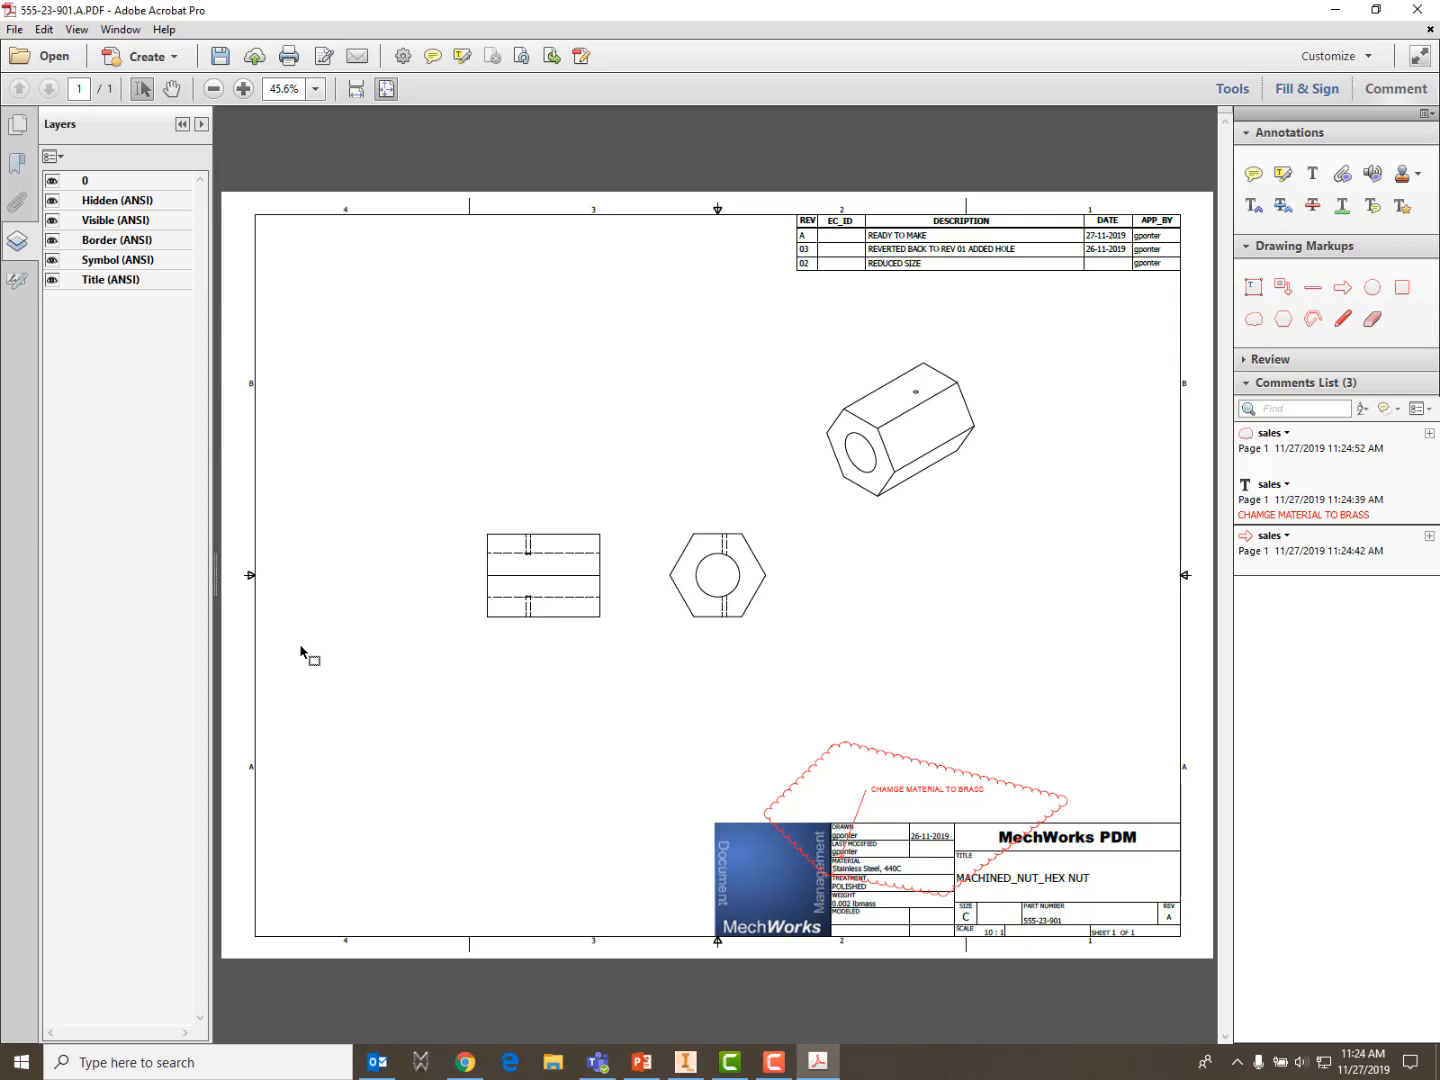
Save the marked-up drawing to the Desktop as 555-23-901MARKUP.pdf
click(15, 29)
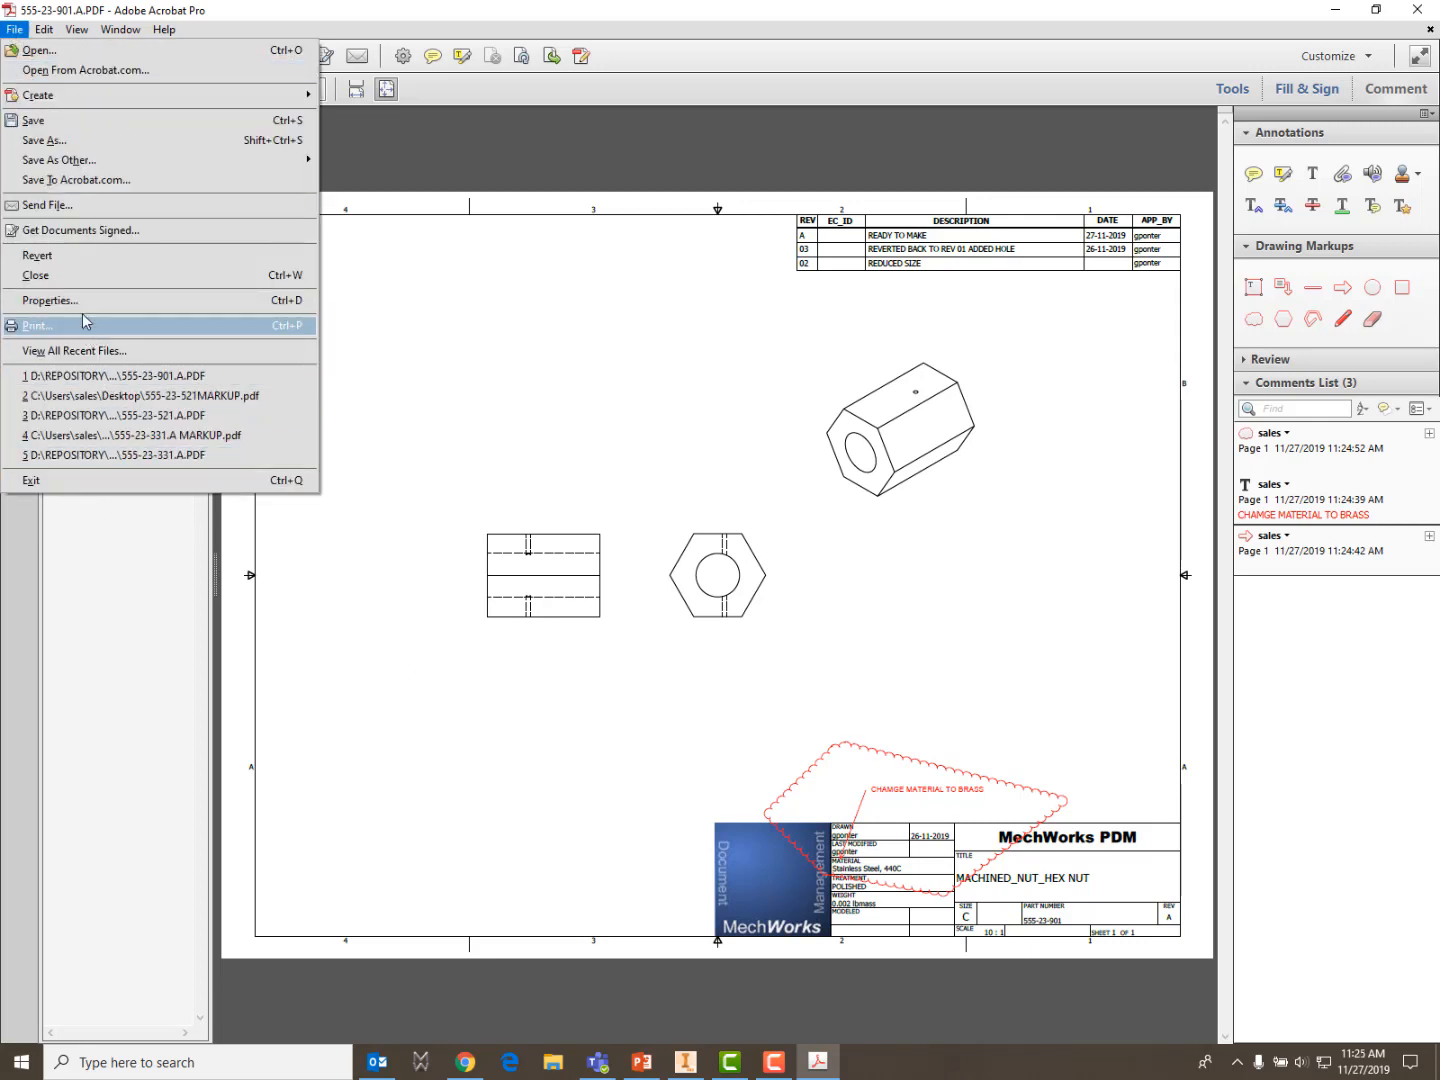
click(43, 141)
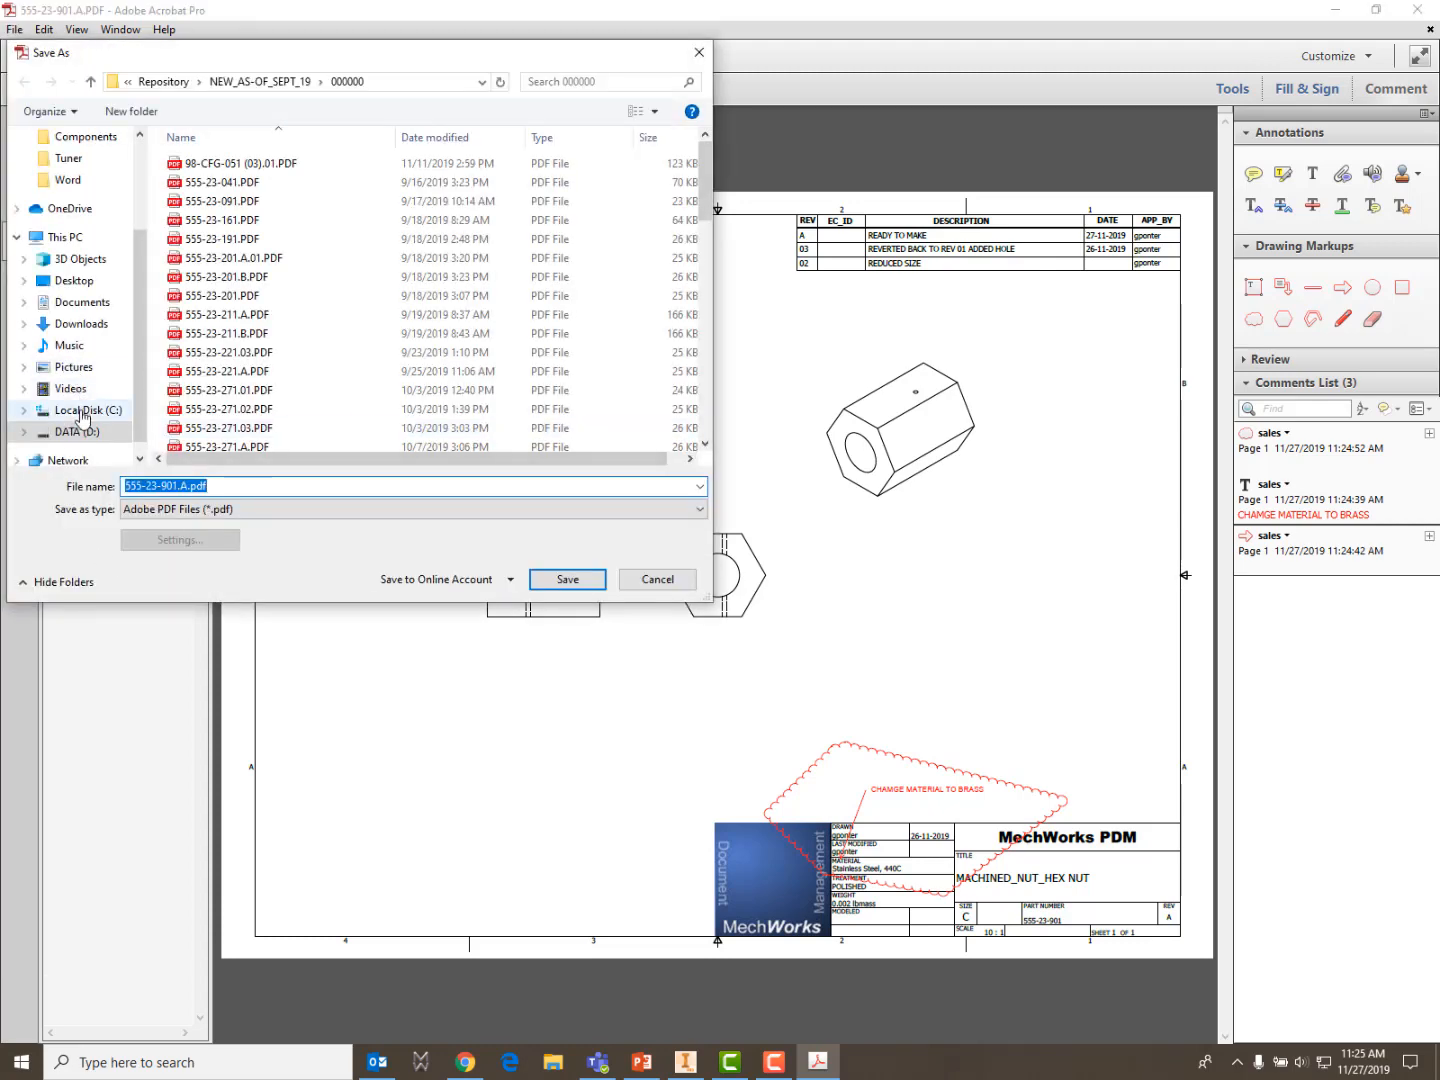
click(84, 284)
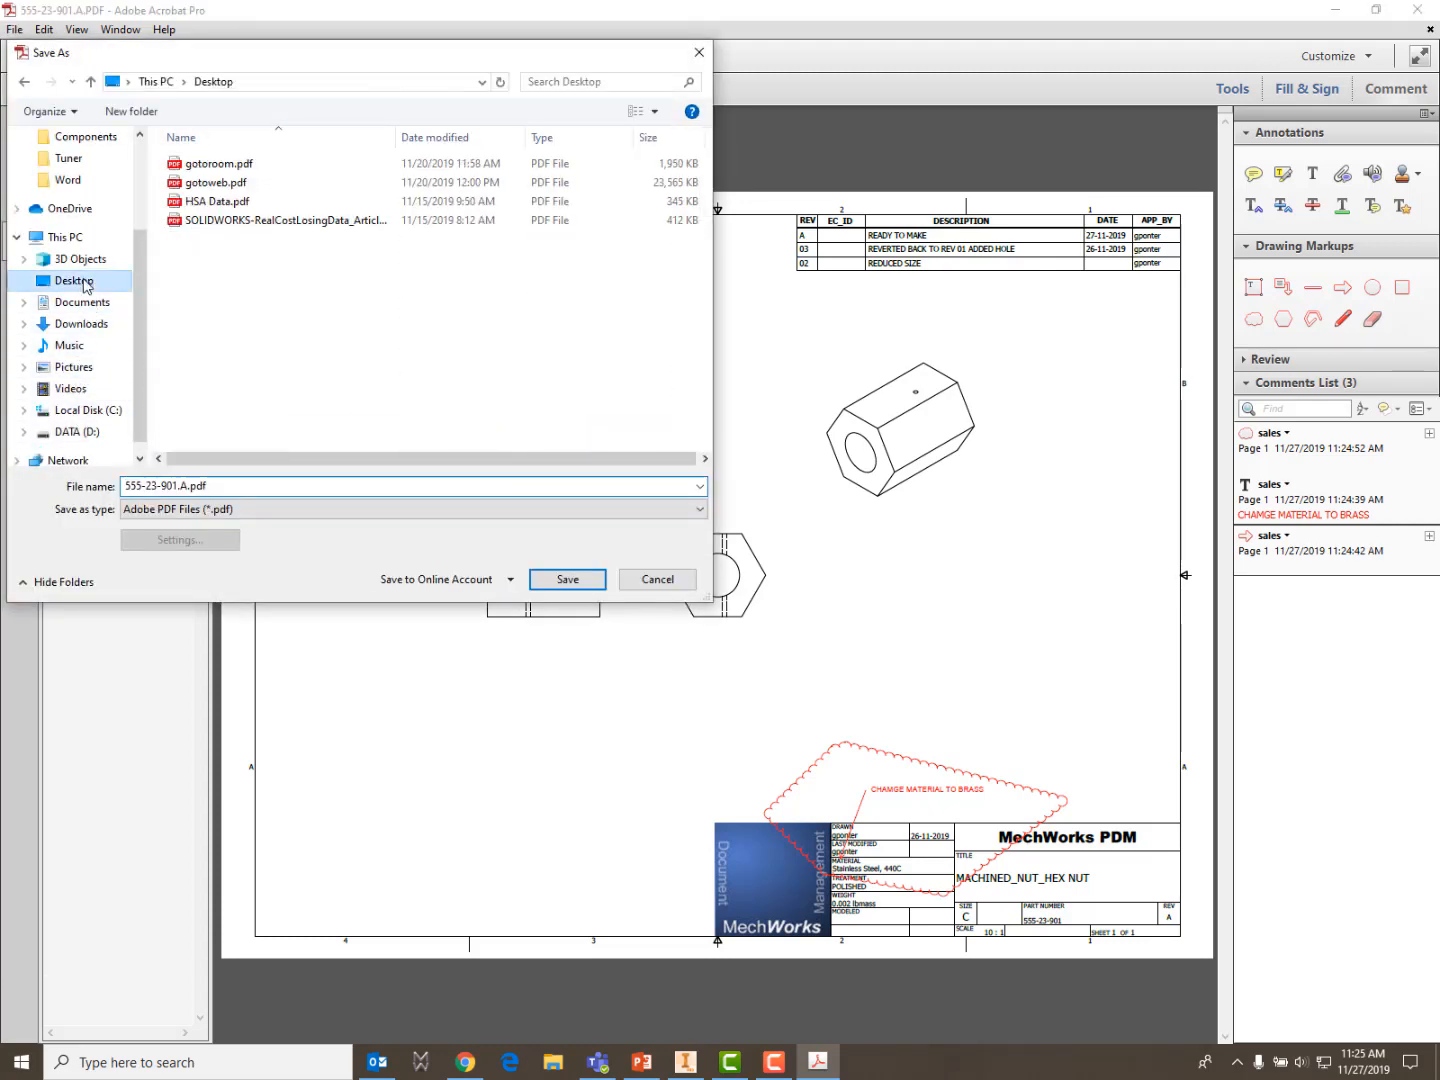
click(179, 485)
double_click(179, 485)
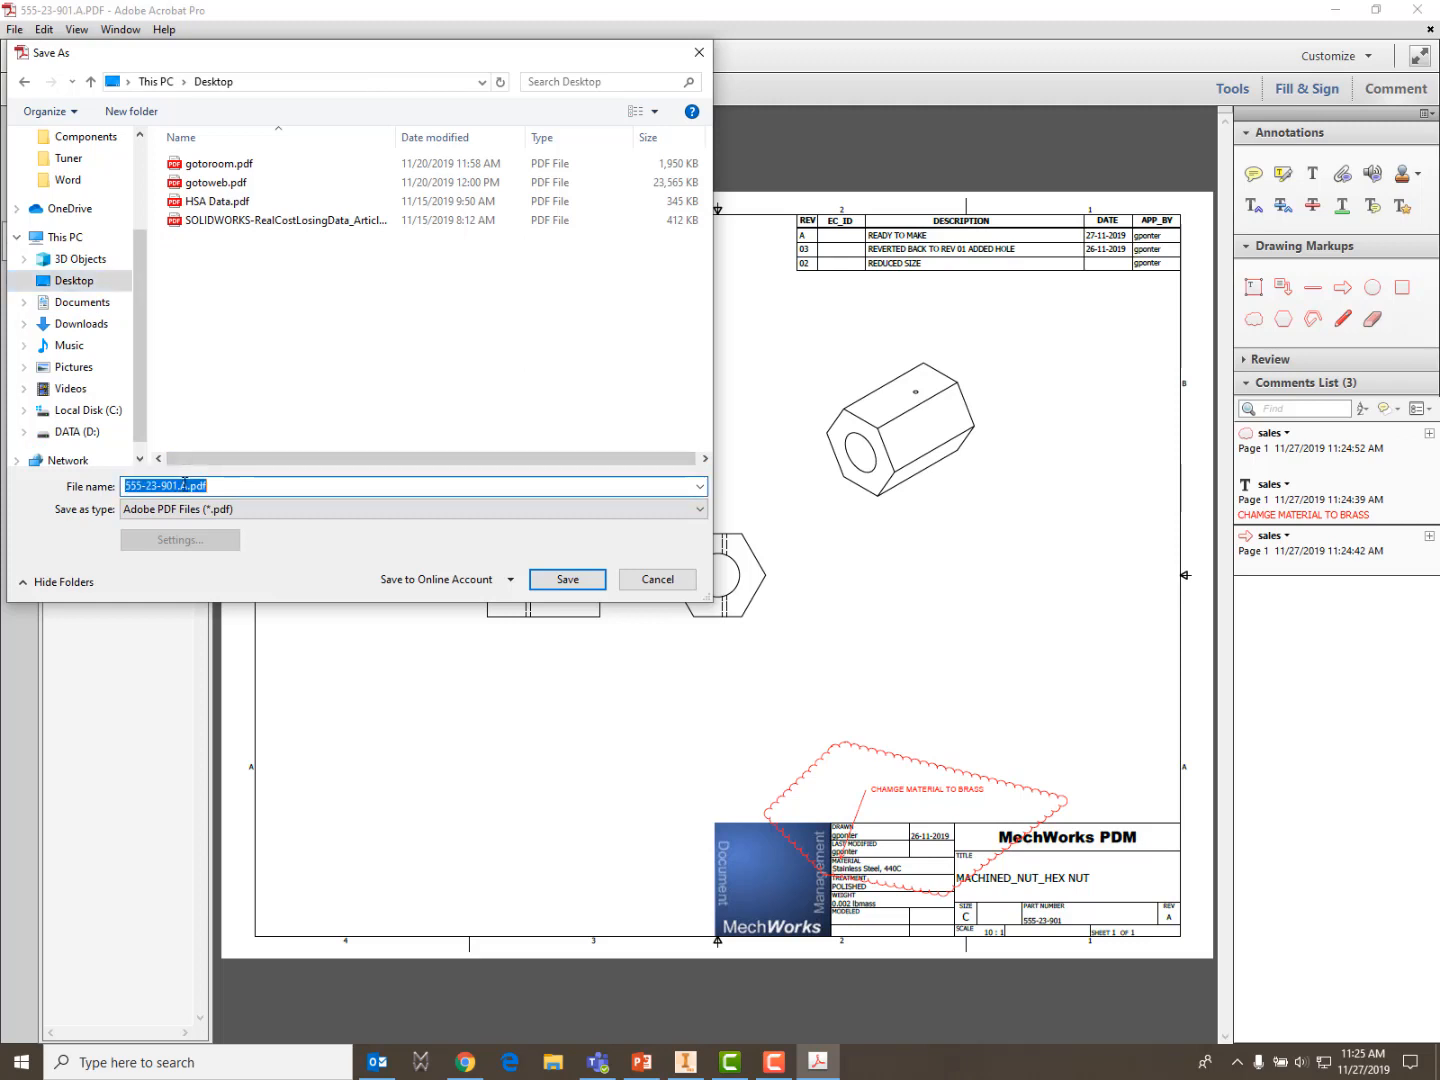
click(186, 485)
drag(187, 485, 178, 485)
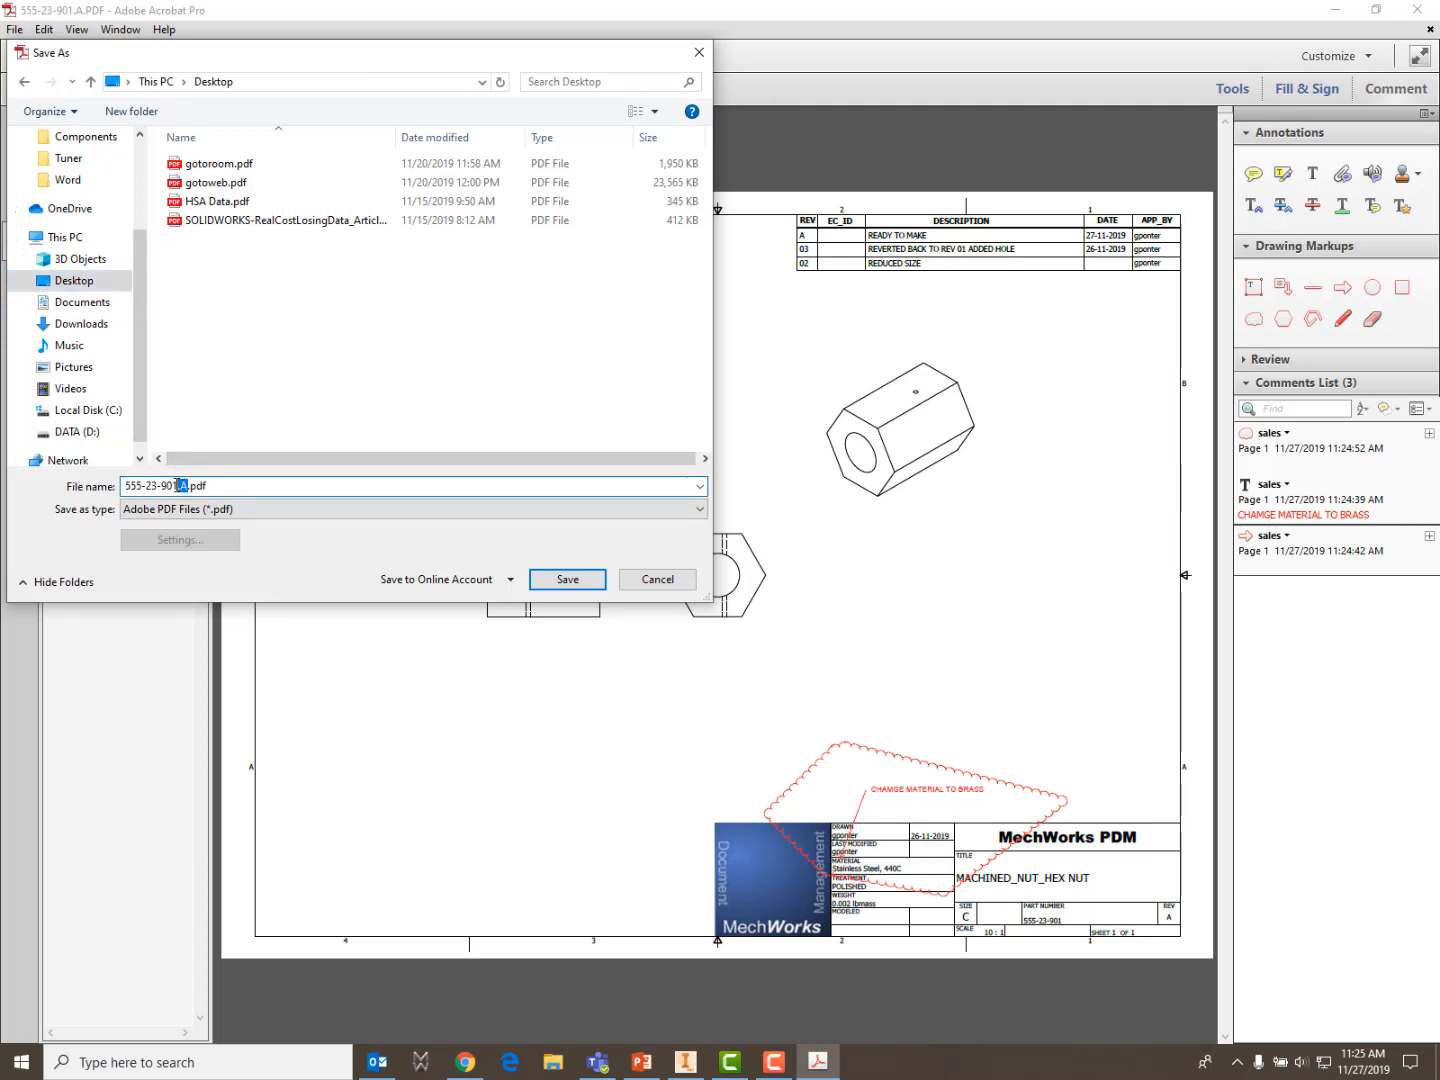
text(MARK)
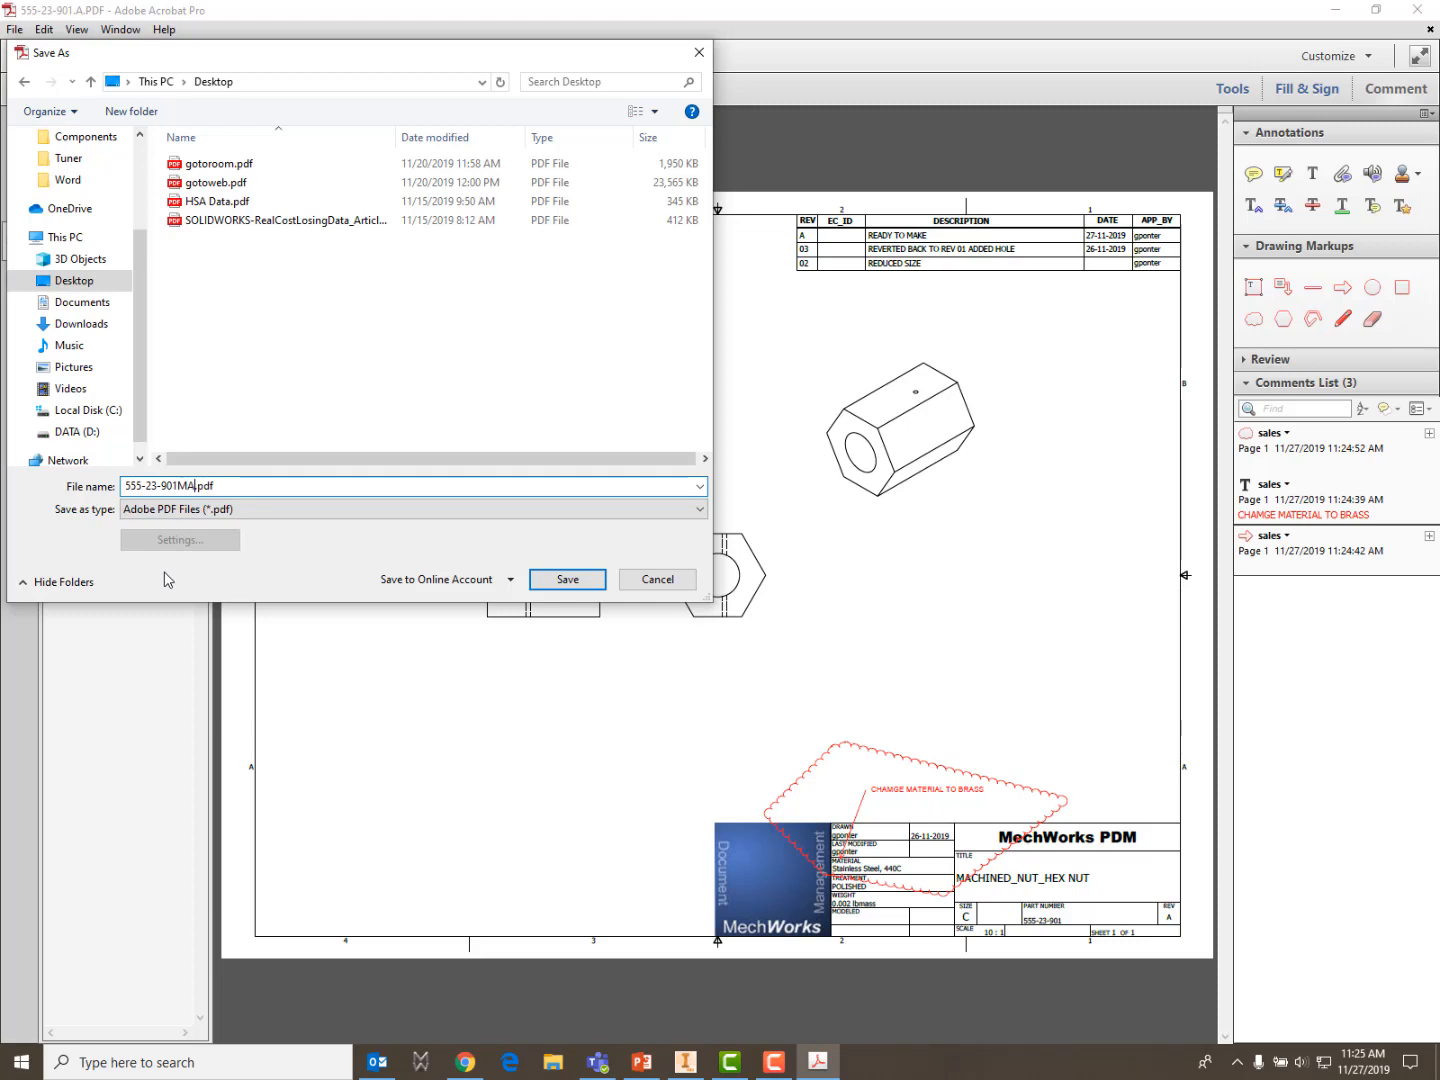
text(UP)
click(563, 580)
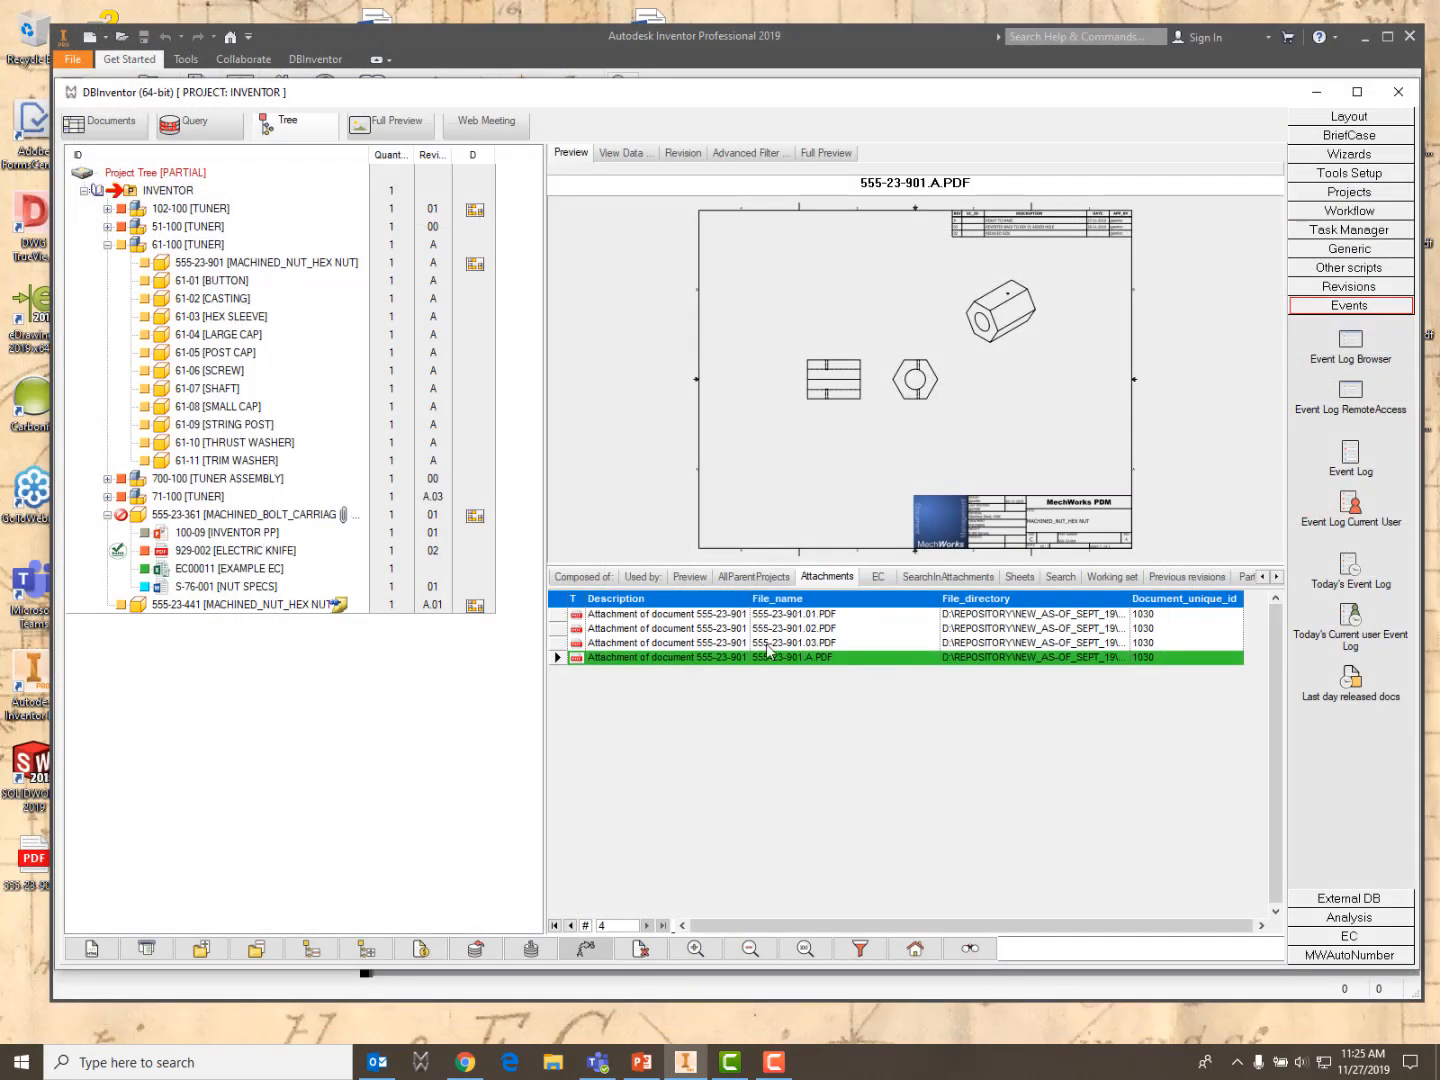
In DBInventor, open change request ECR-0020 of drawing 555-23-901 and make its data form editable
click(877, 578)
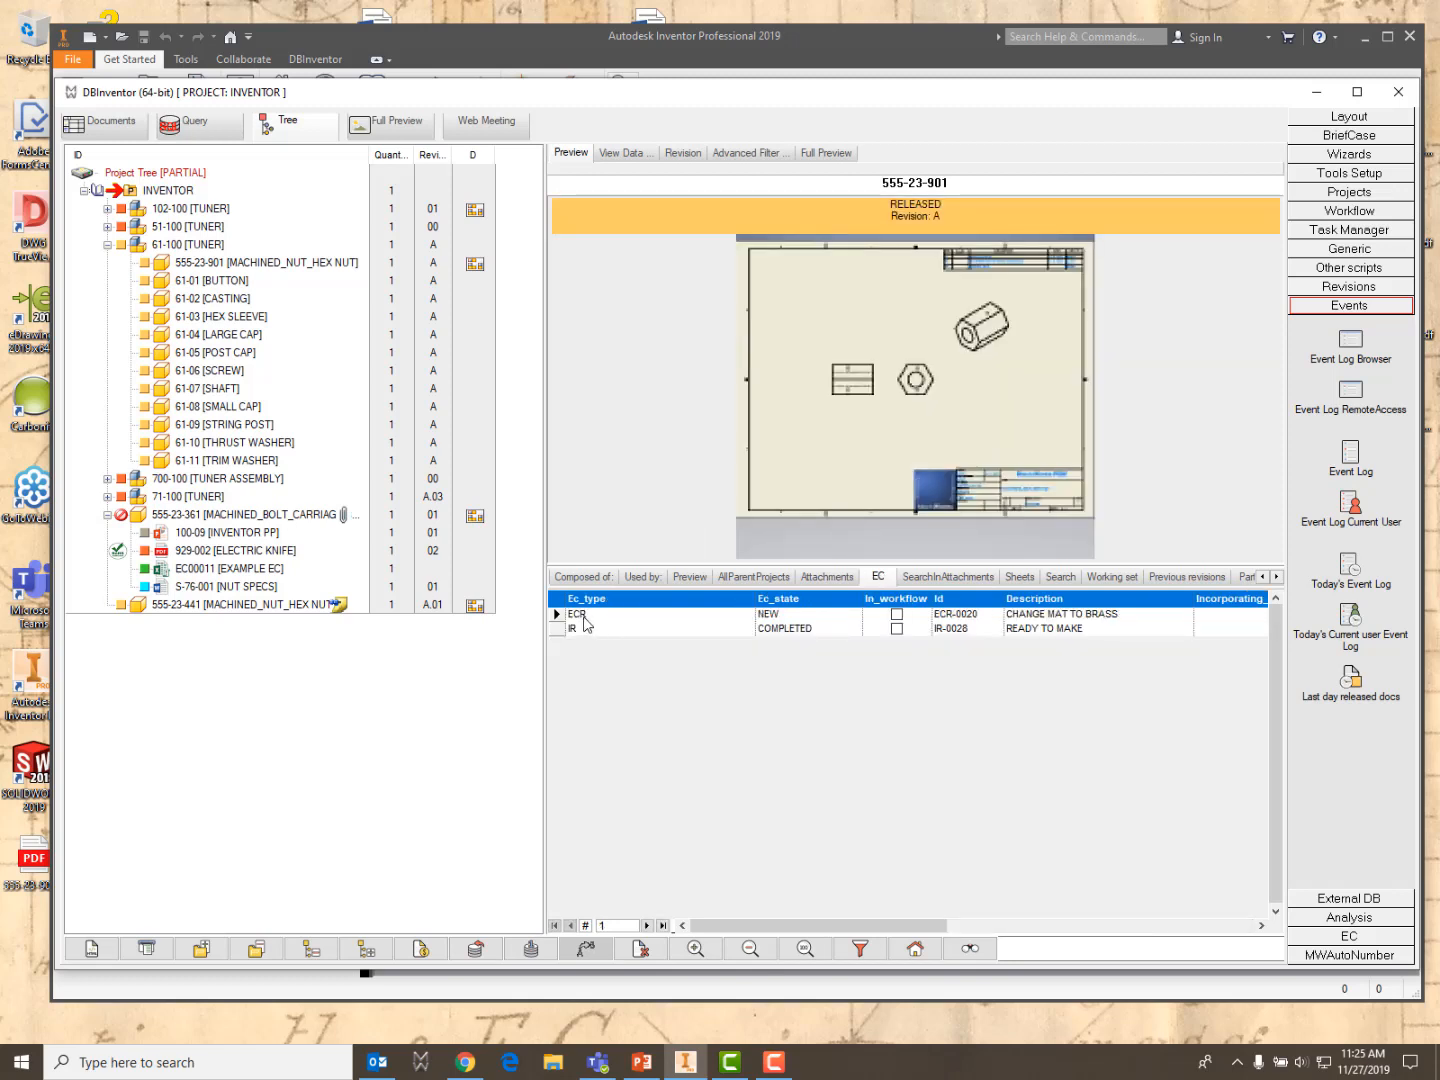
right_click(585, 622)
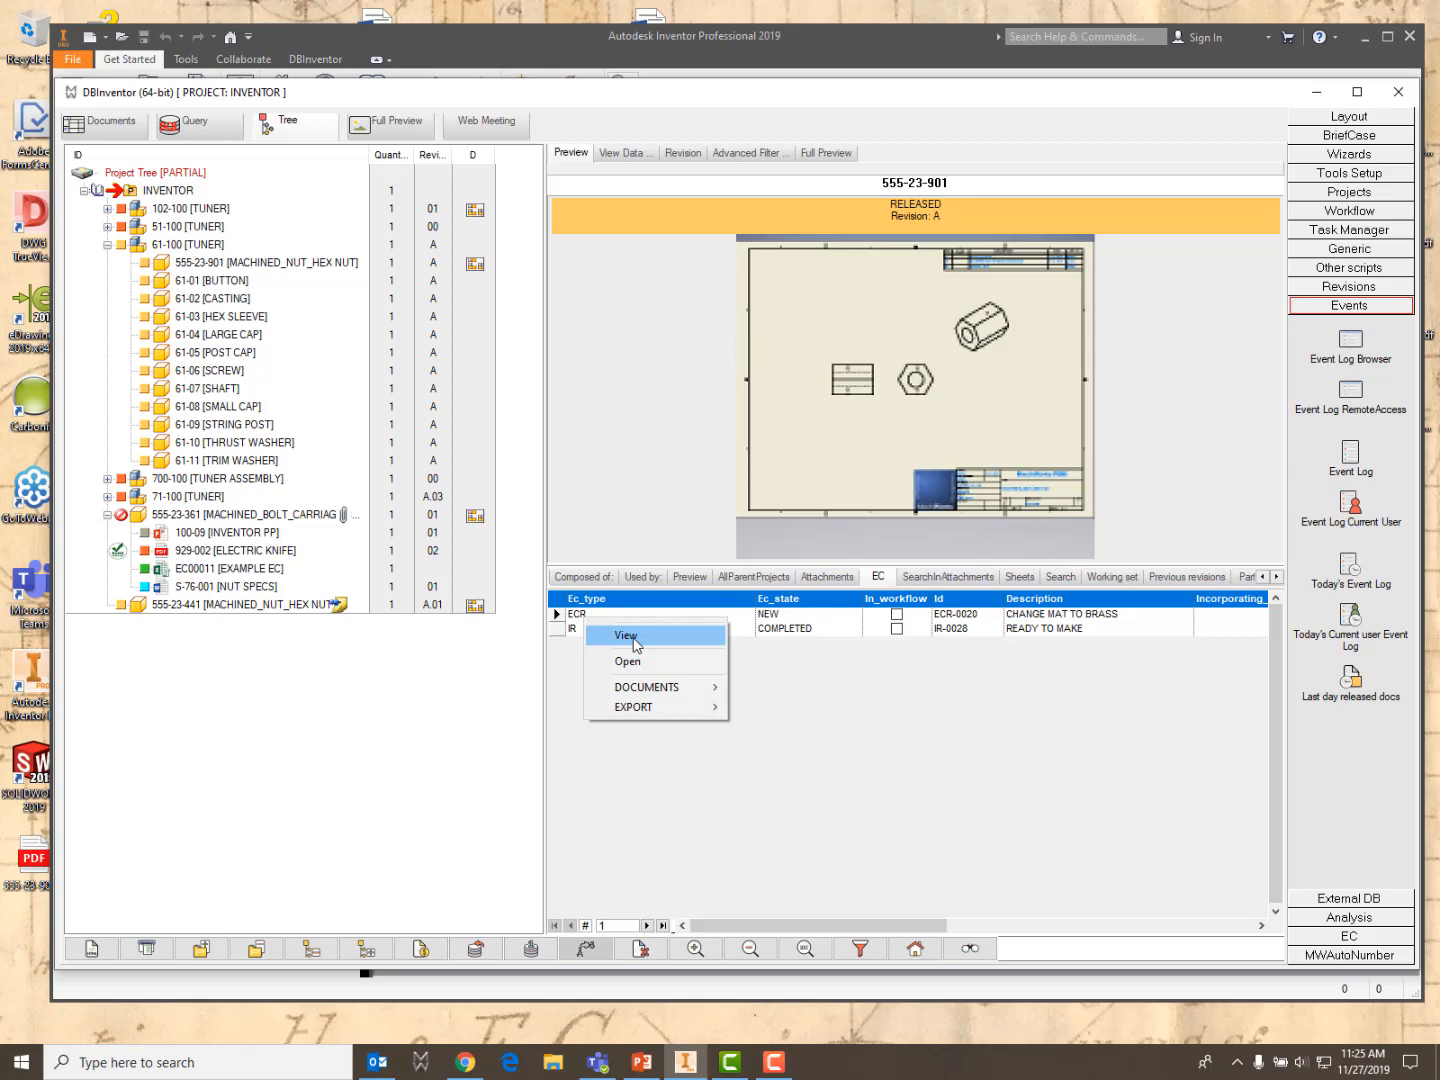
click(626, 636)
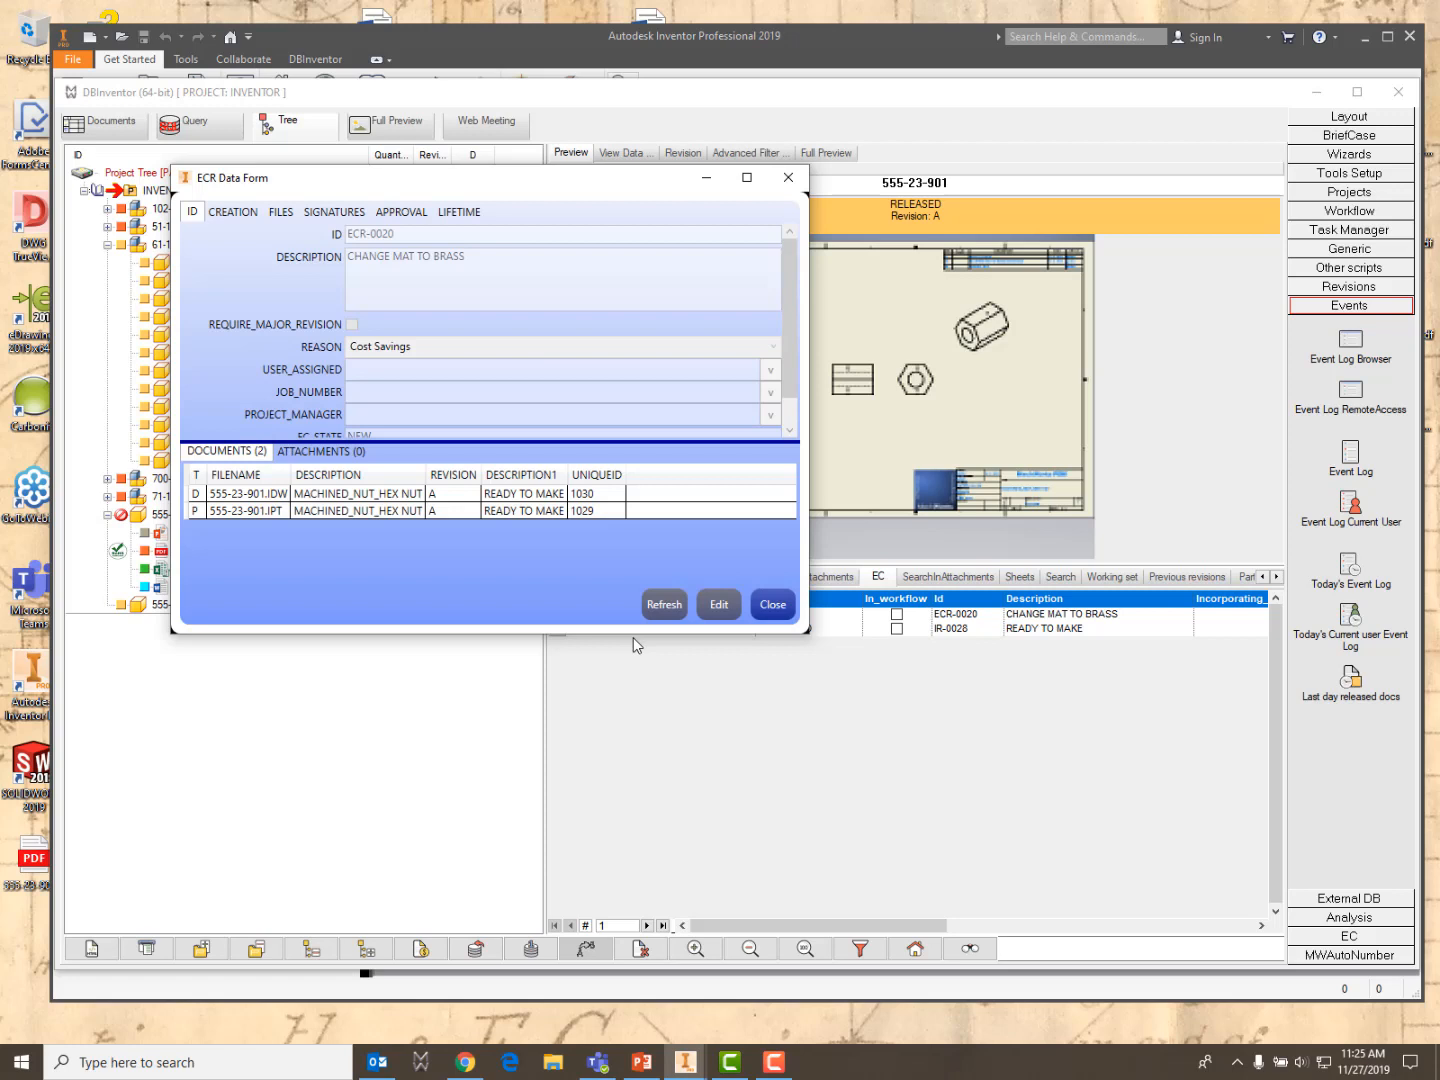
click(713, 604)
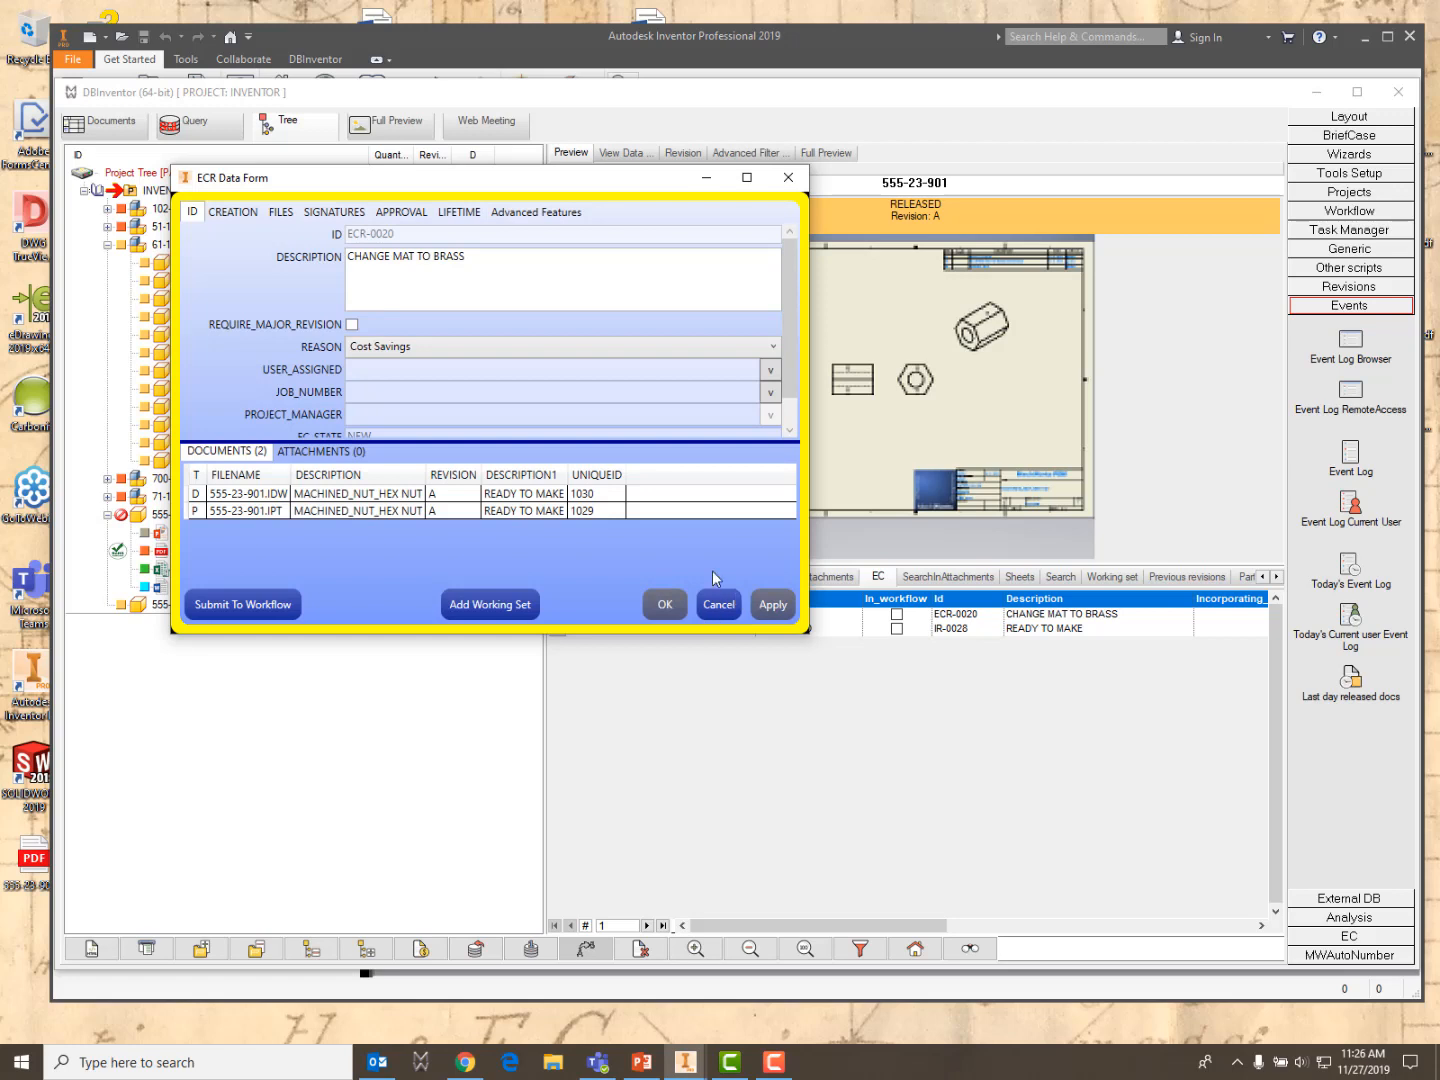
Attach 555-23-901MARKUP.pdf from the Desktop to the change request
click(327, 455)
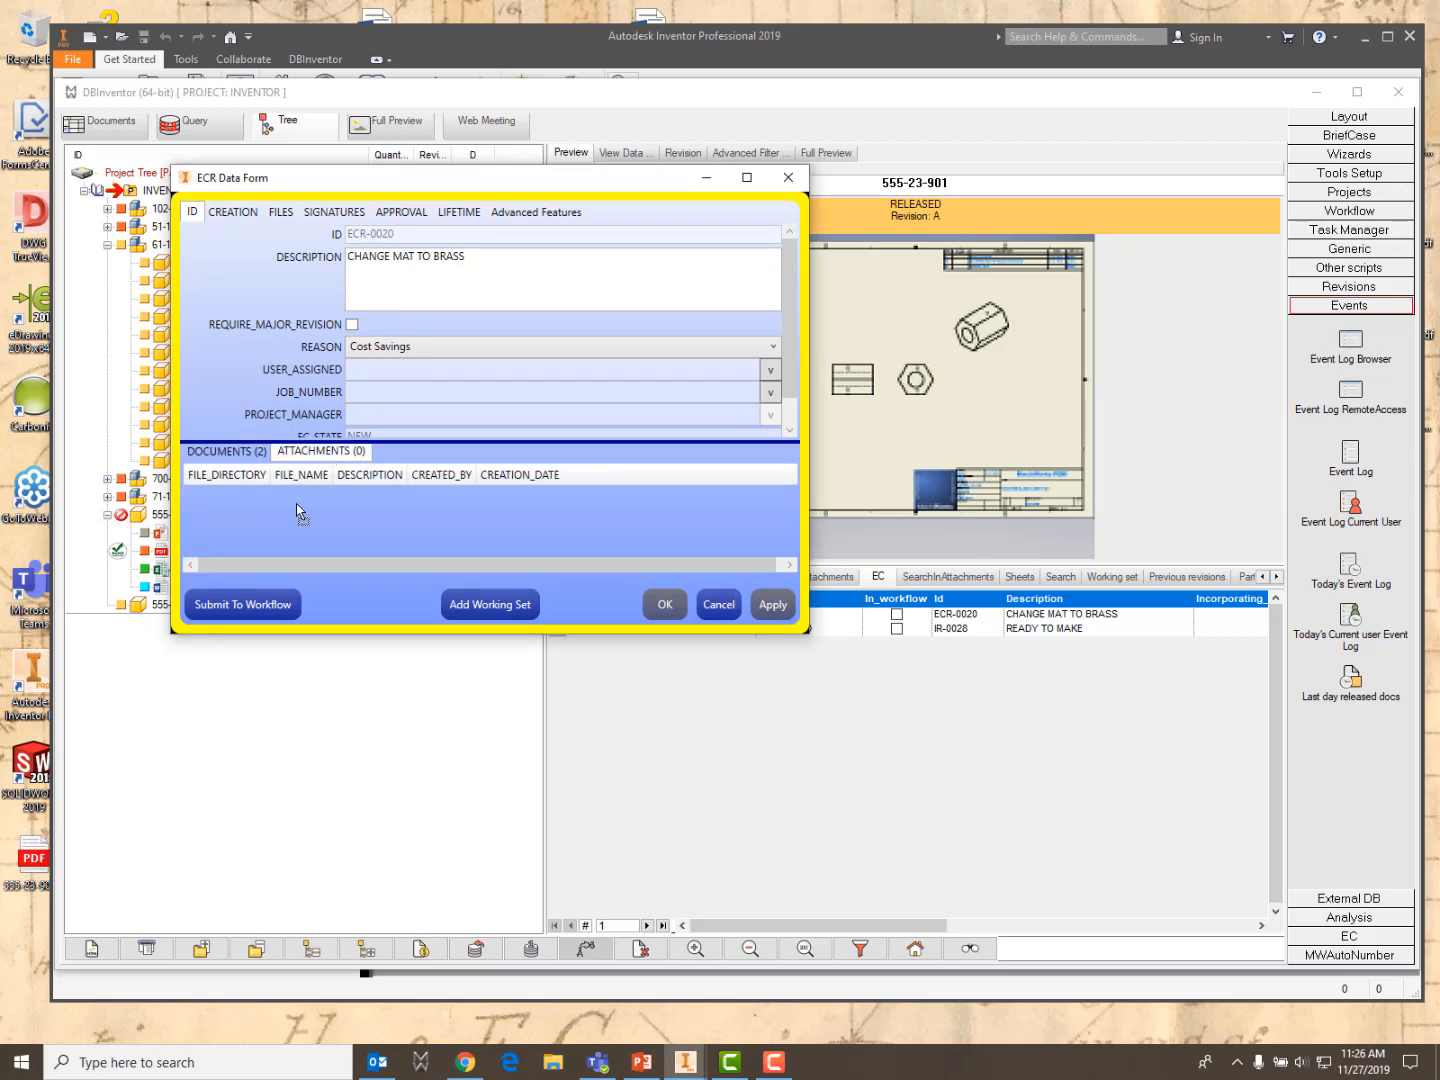
drag(296, 503, 296, 503)
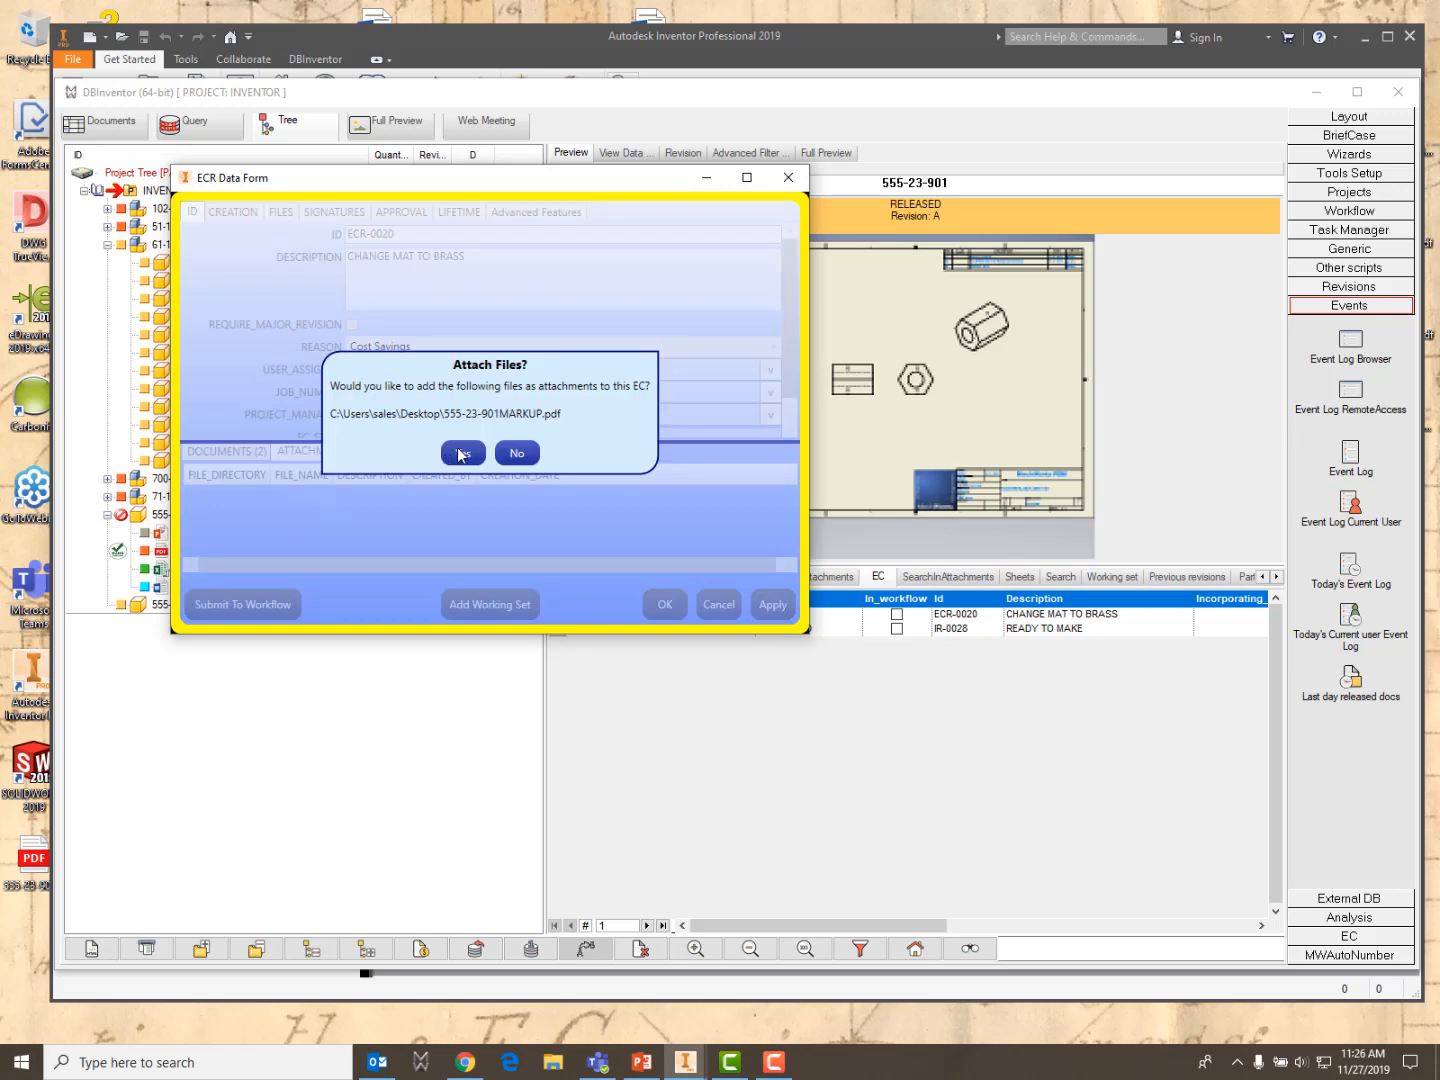
click(460, 454)
Open the attached 555-23-901MARKUP.pdf to check the markup, and close it again
right_click(336, 497)
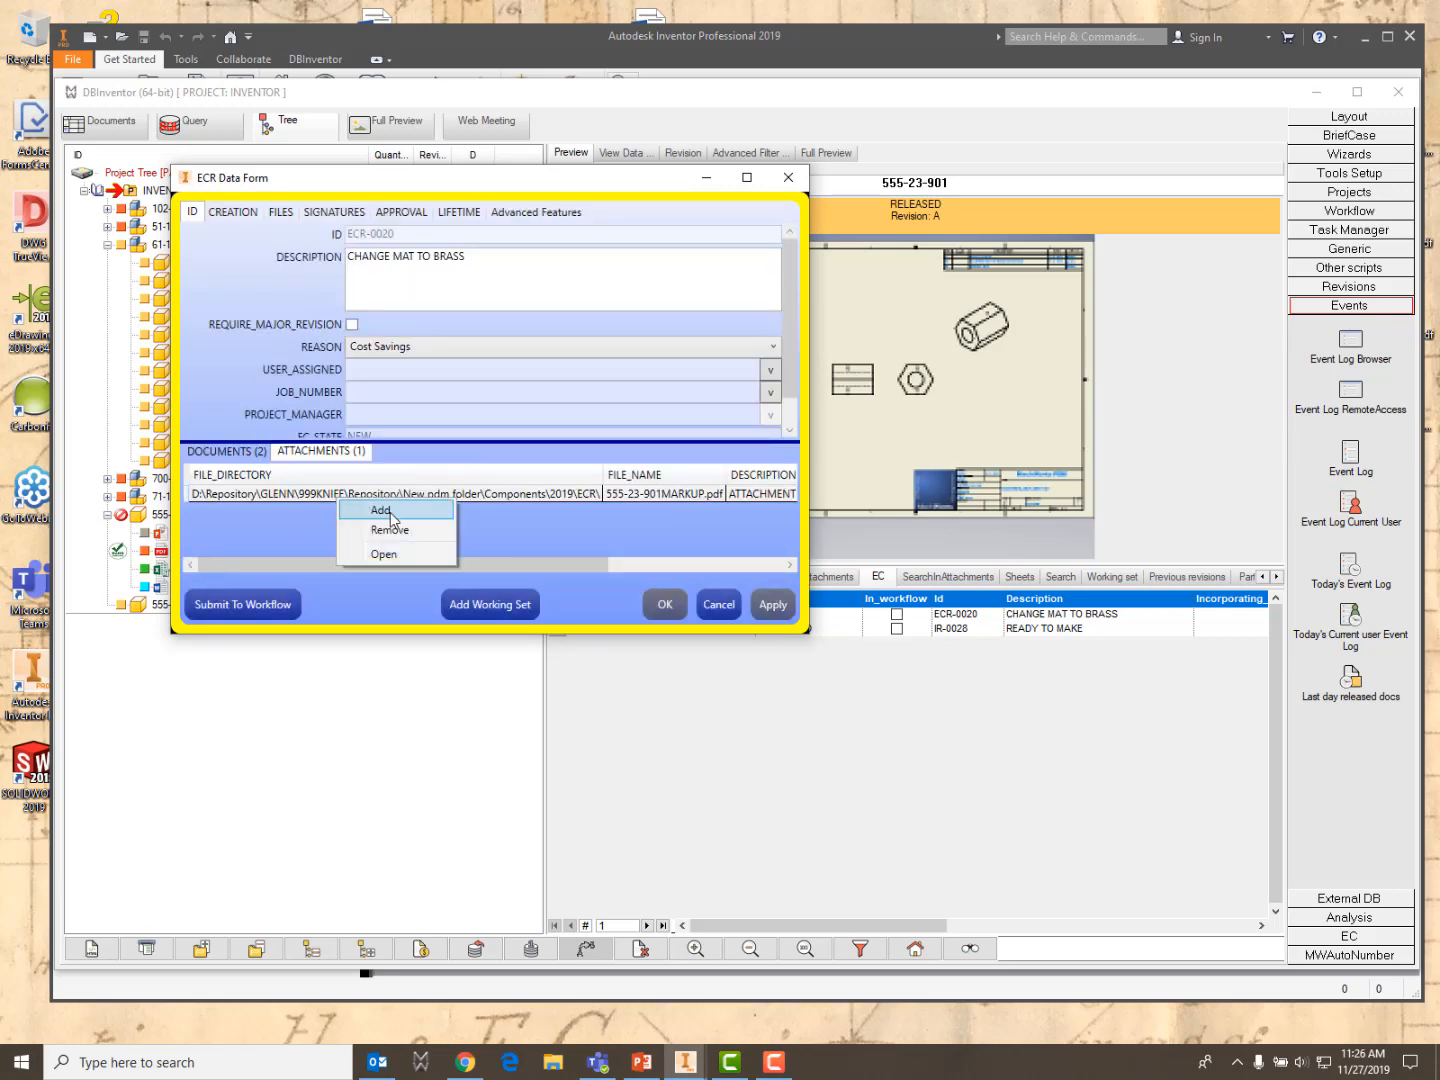
click(392, 556)
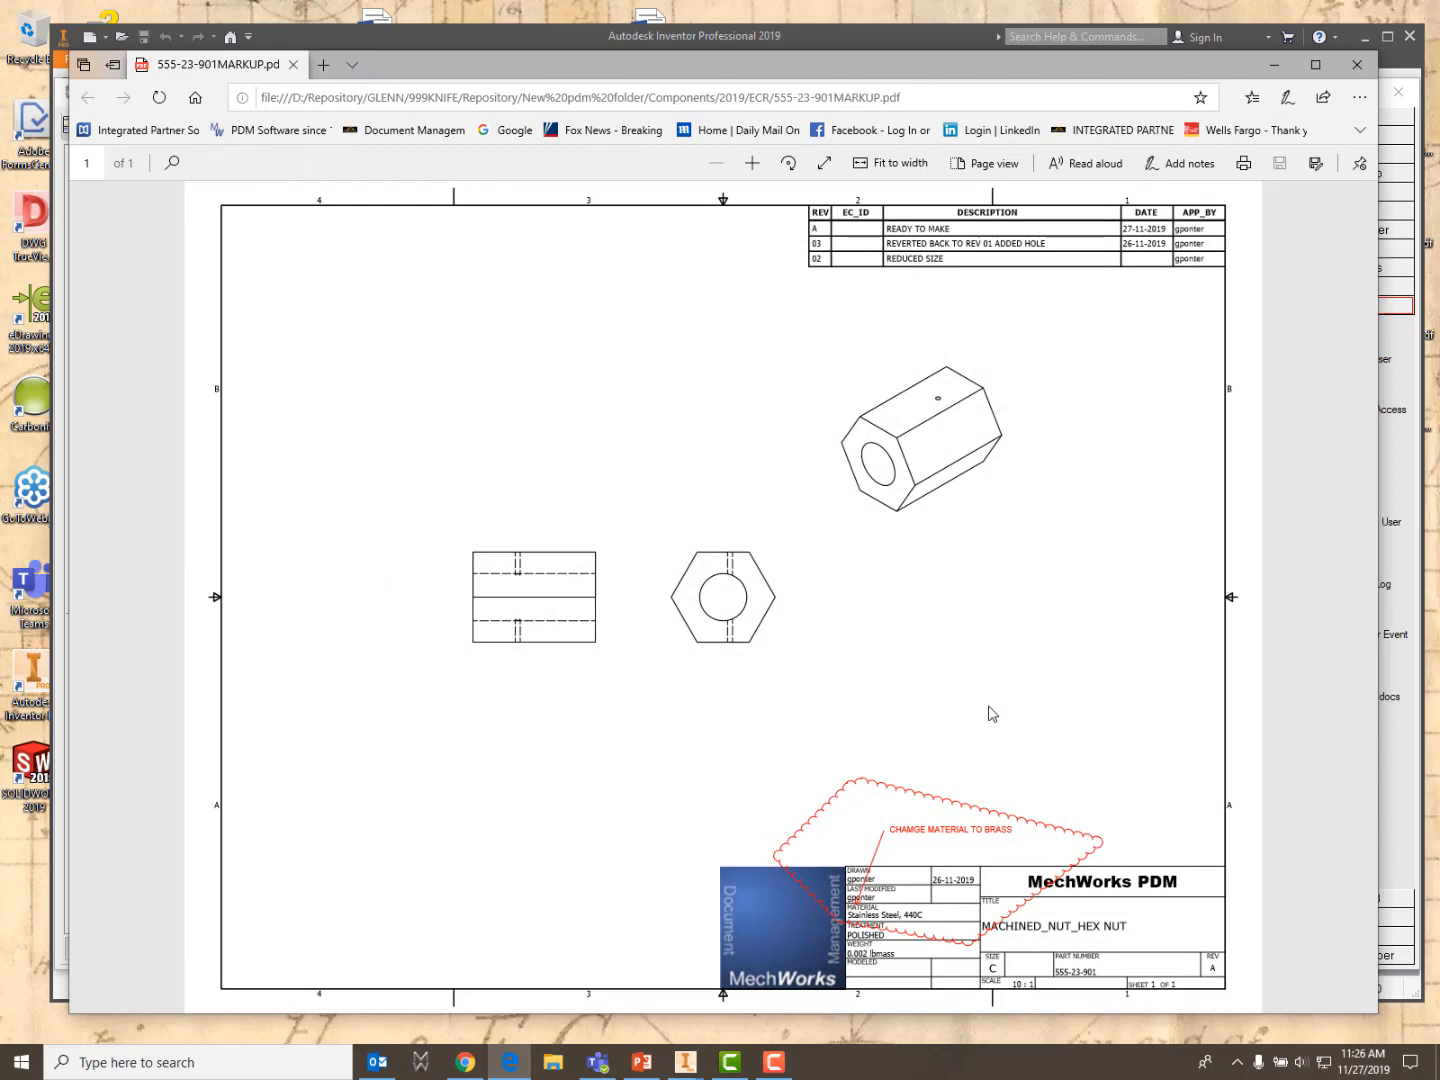
click(1357, 65)
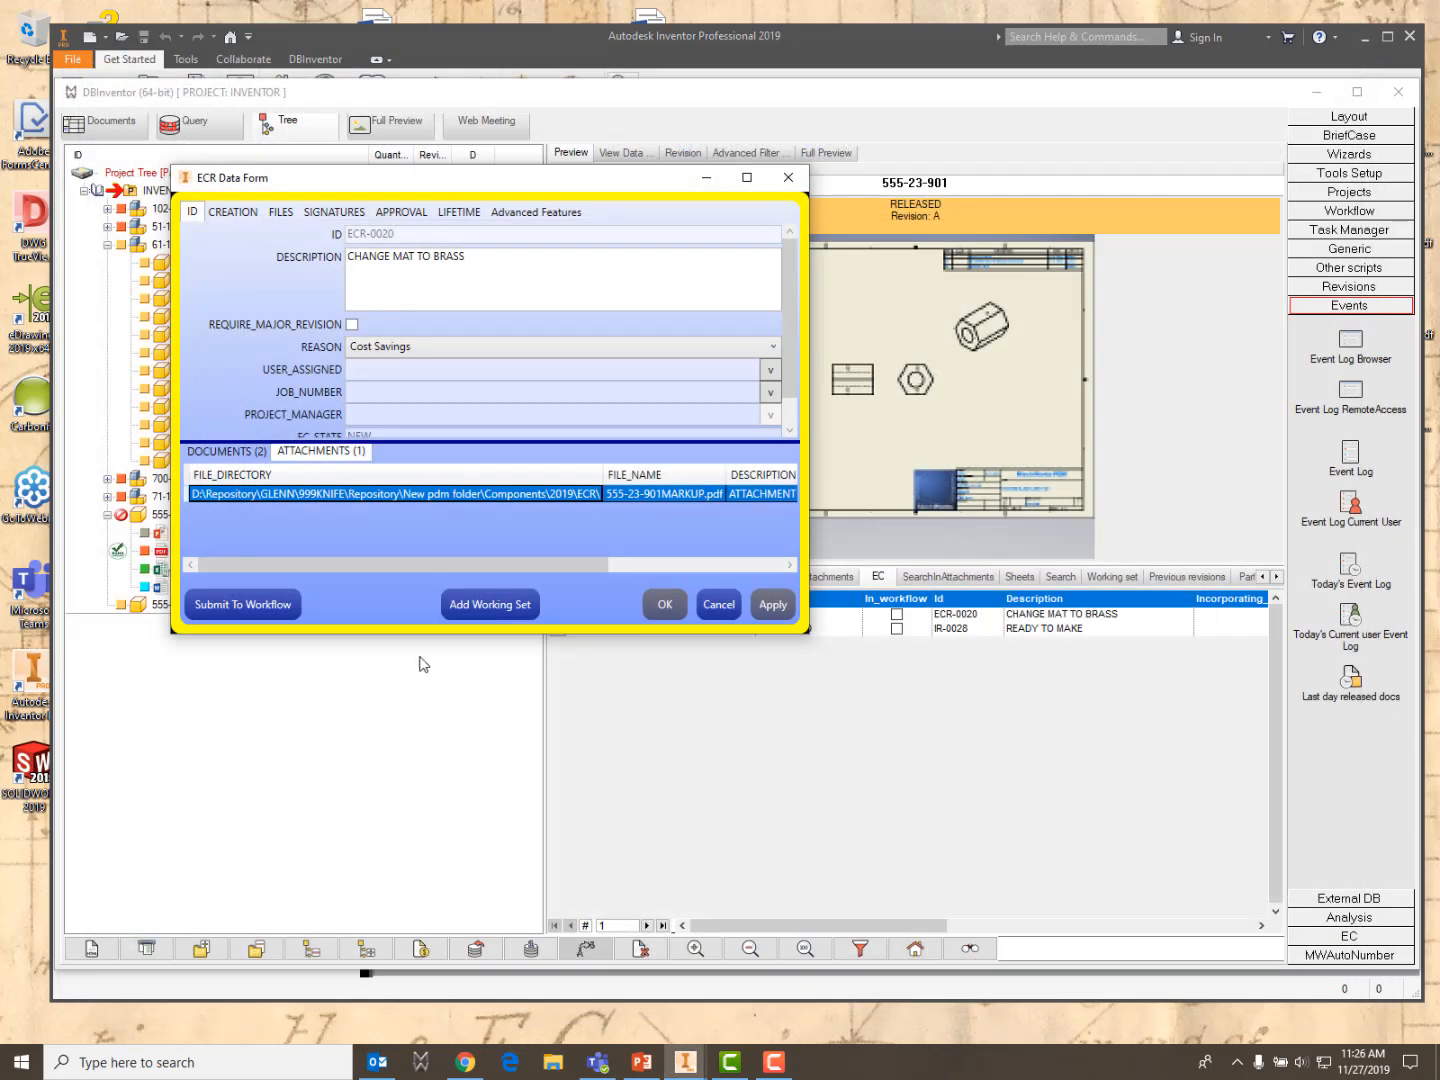
Change the request's description to "CHANGE MATERIAL TO BRASS" and apply the edit
drag(485, 185, 531, 226)
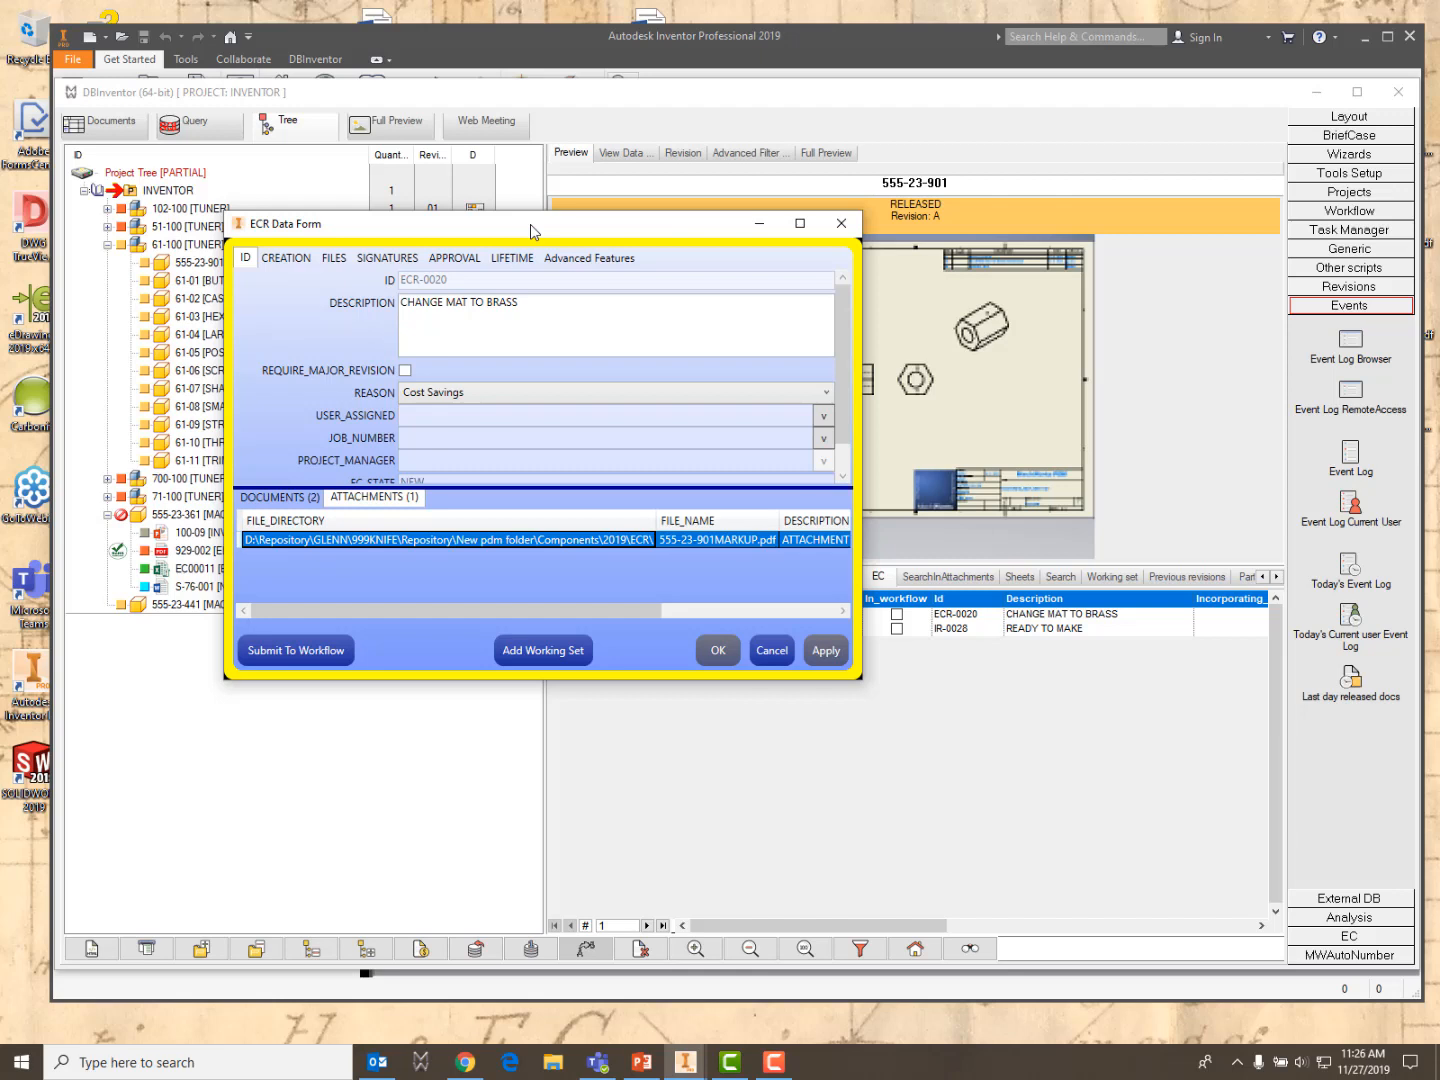
click(467, 302)
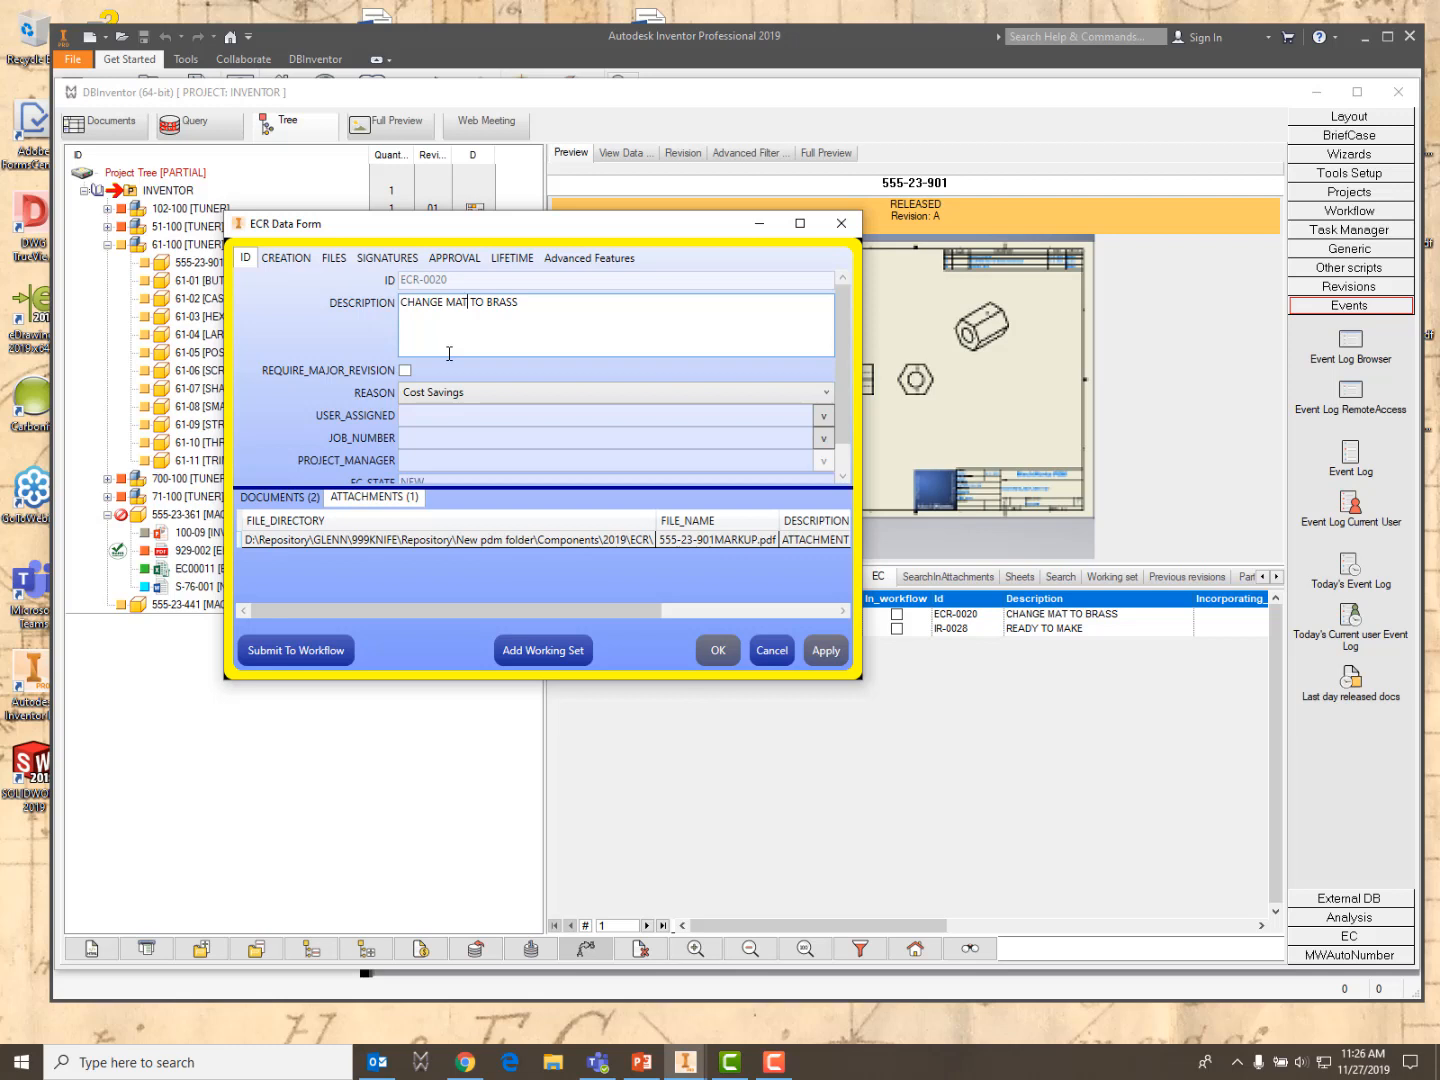
text(E)
text(RIAL)
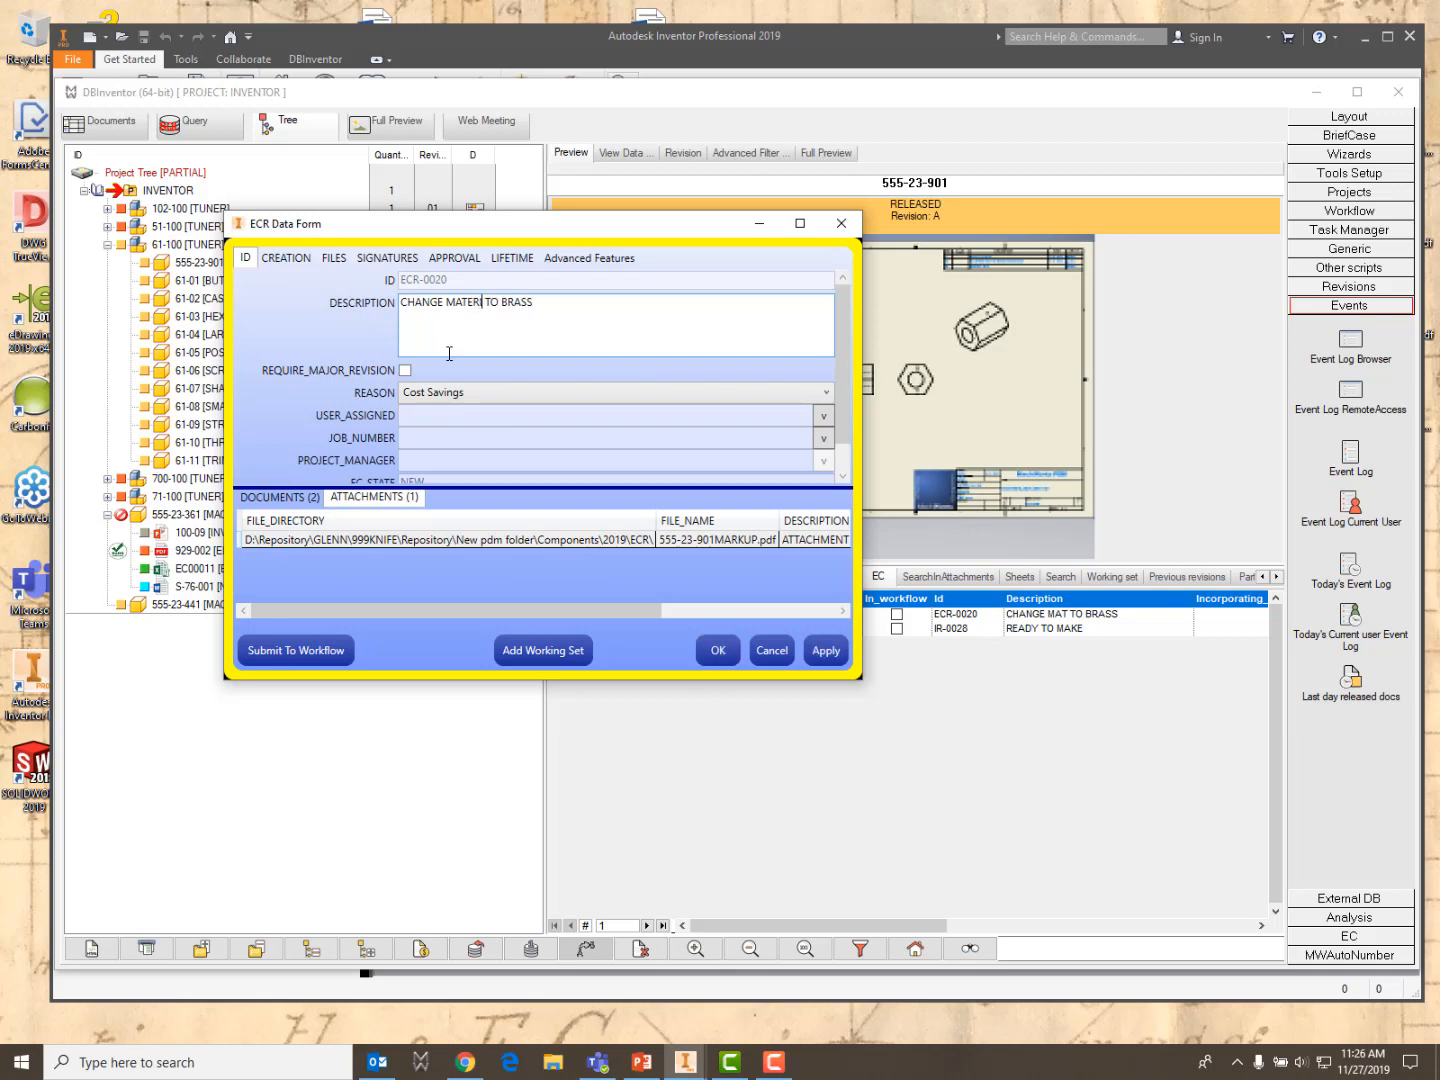
click(821, 652)
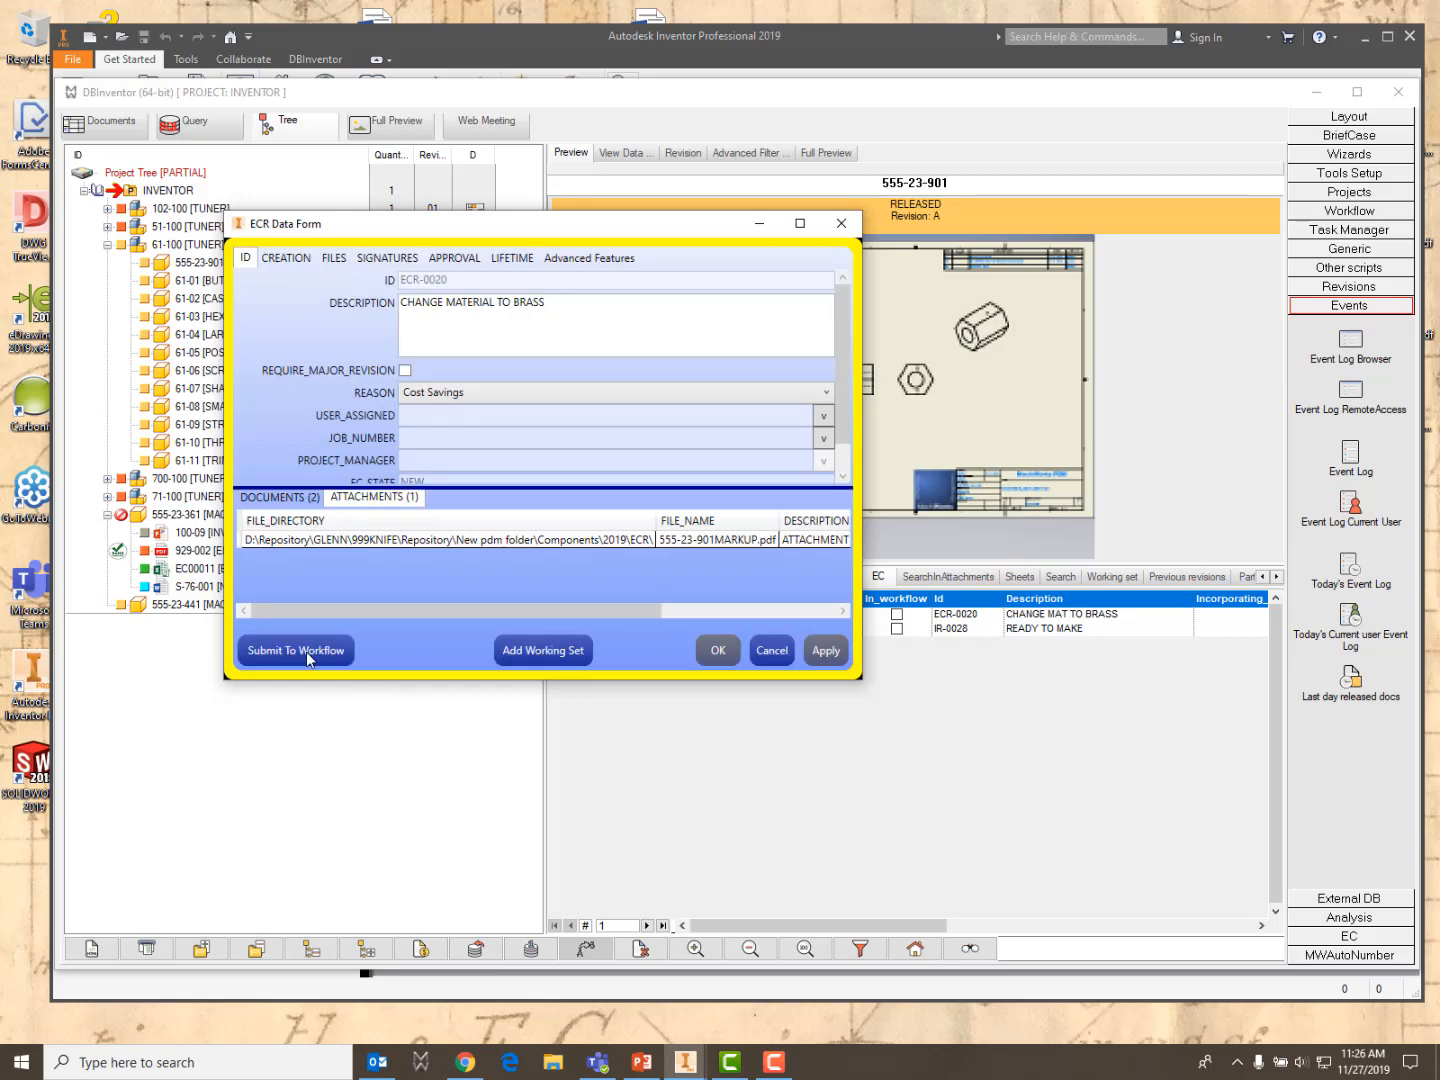
Submit the change request to the workflow and view its workflow diagram and rejection options
click(309, 655)
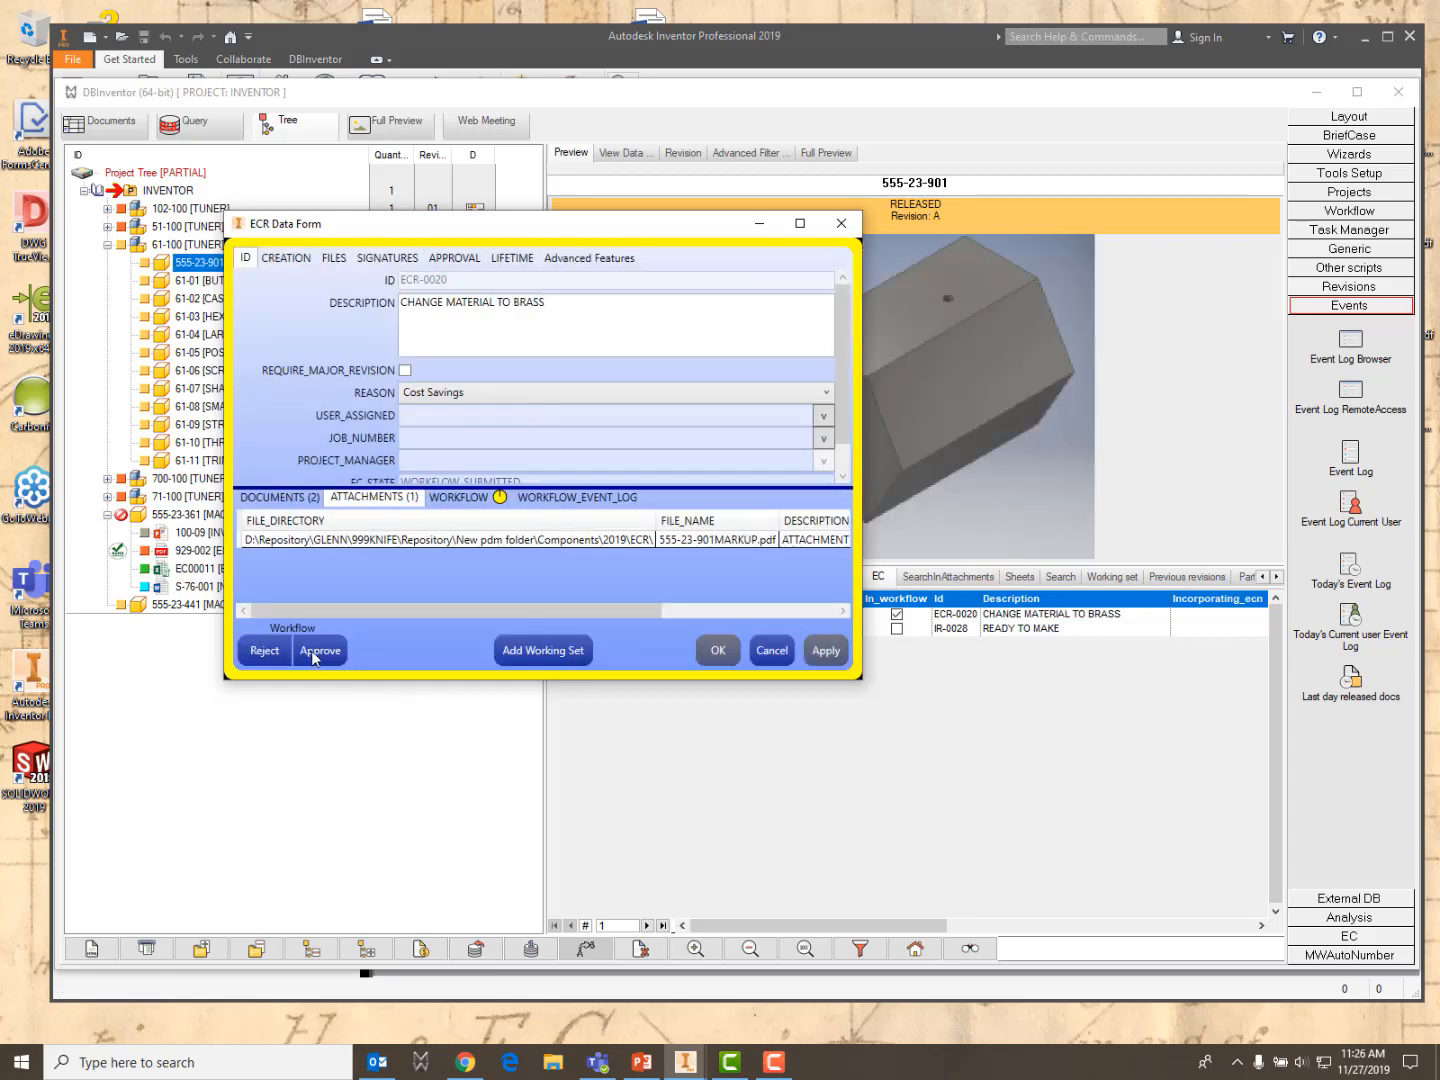
click(468, 499)
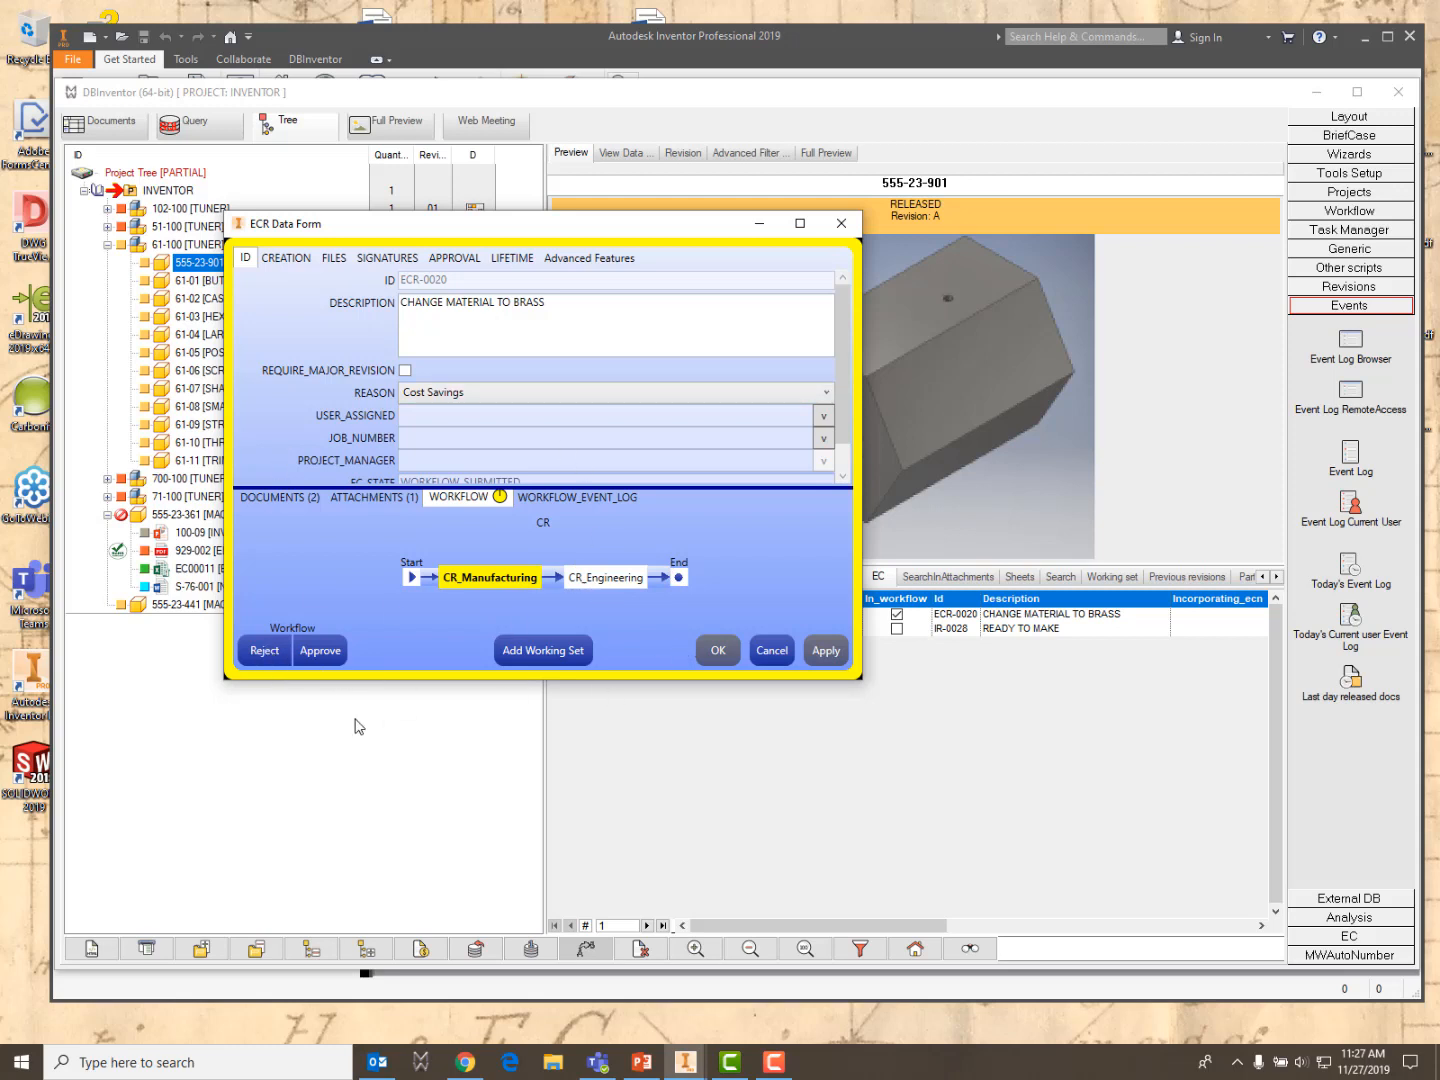
click(270, 659)
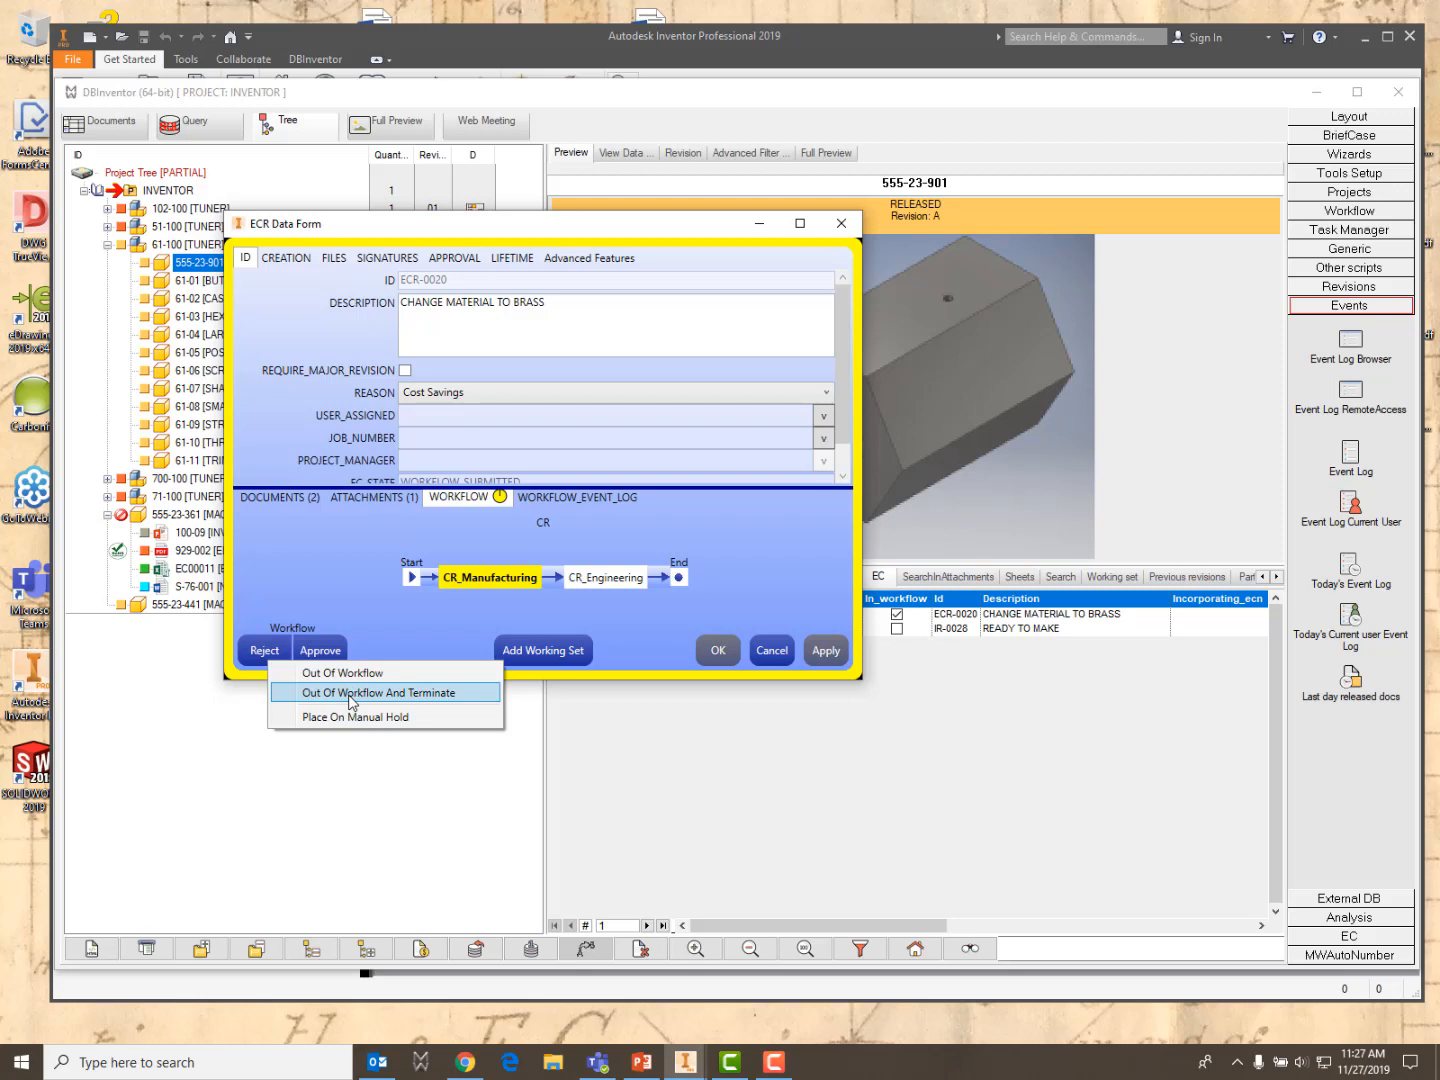
click(328, 574)
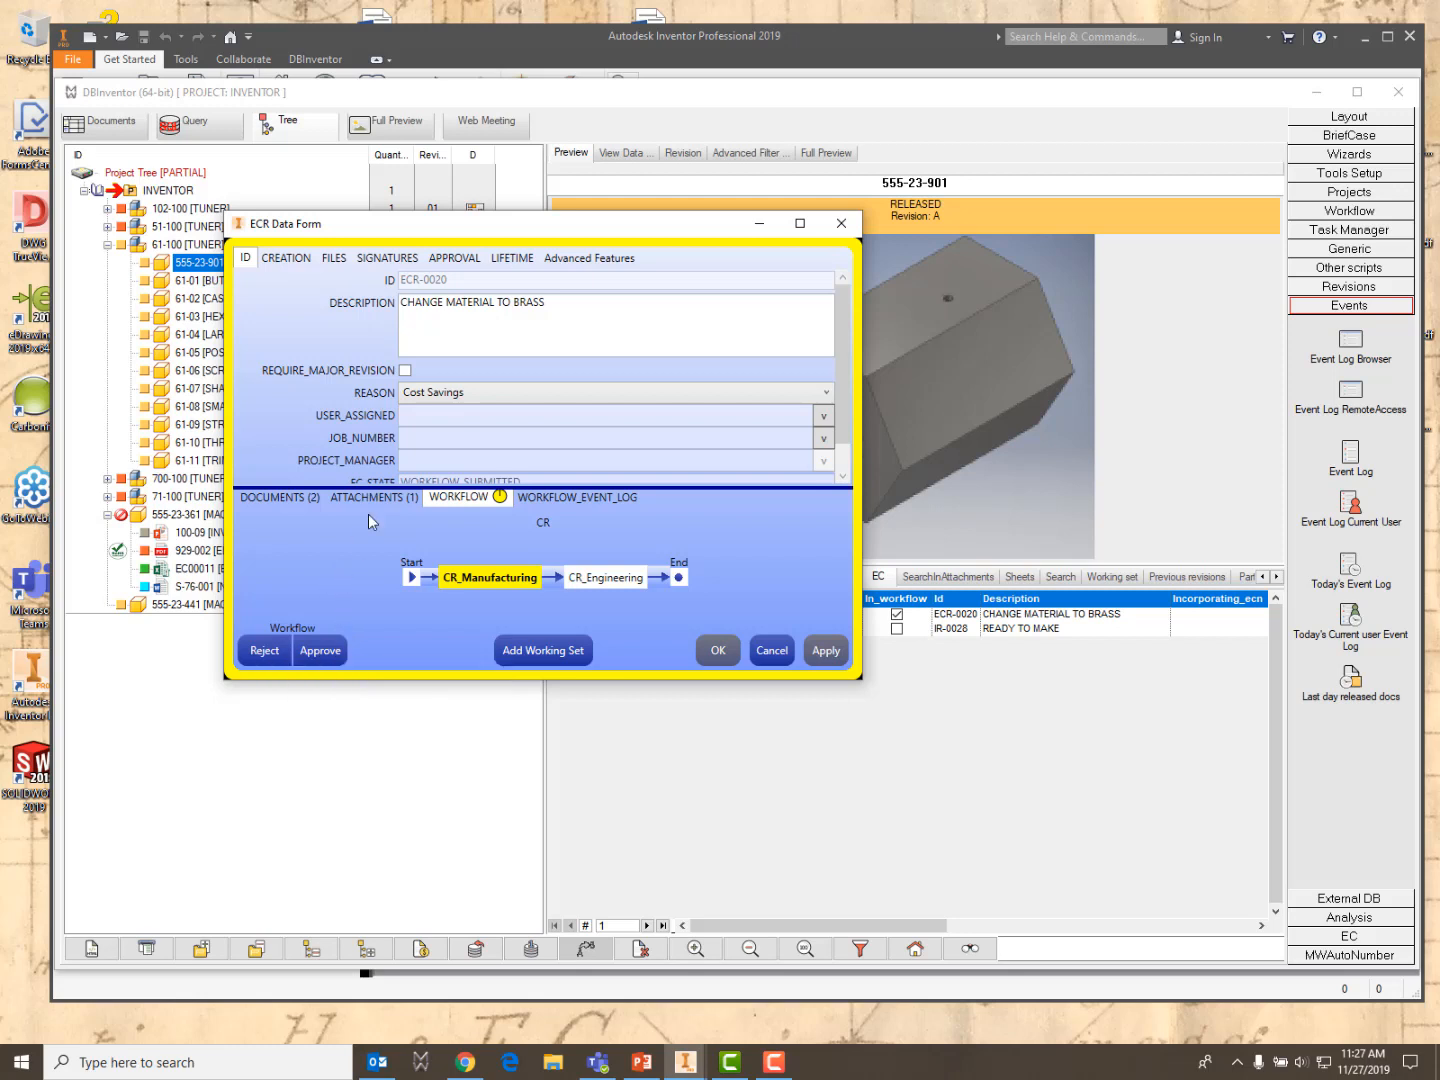
Approve the change request at the CR_Manufacturing and CR_Engineering stages, checking the signatures between the two approvals
click(319, 651)
click(411, 665)
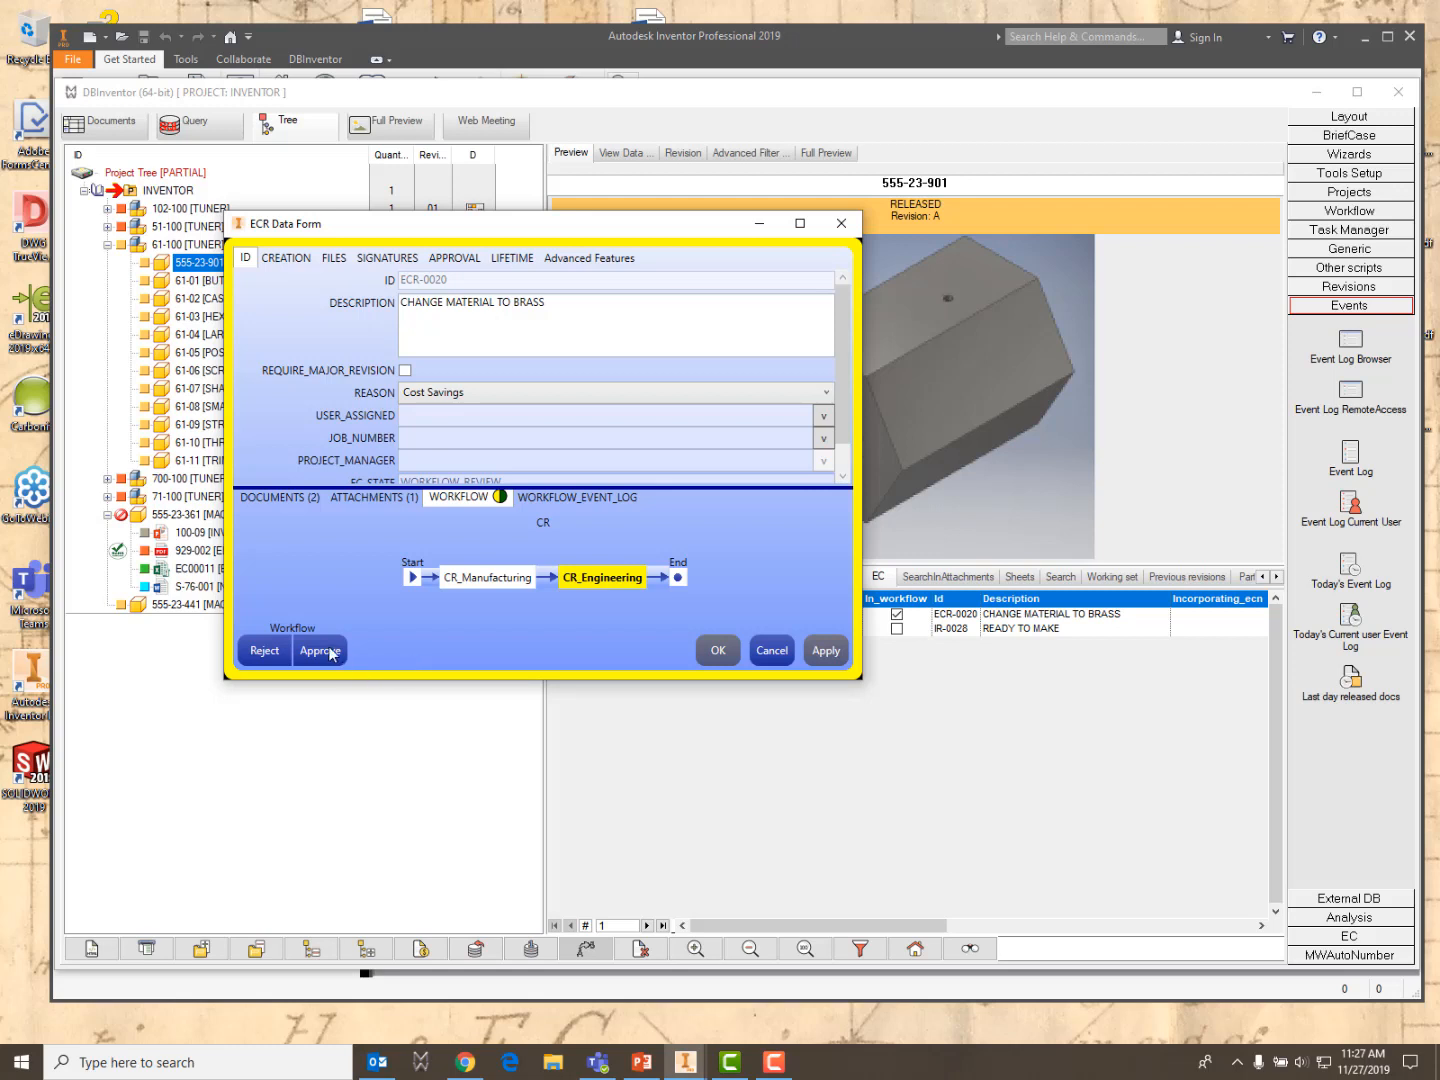
click(390, 258)
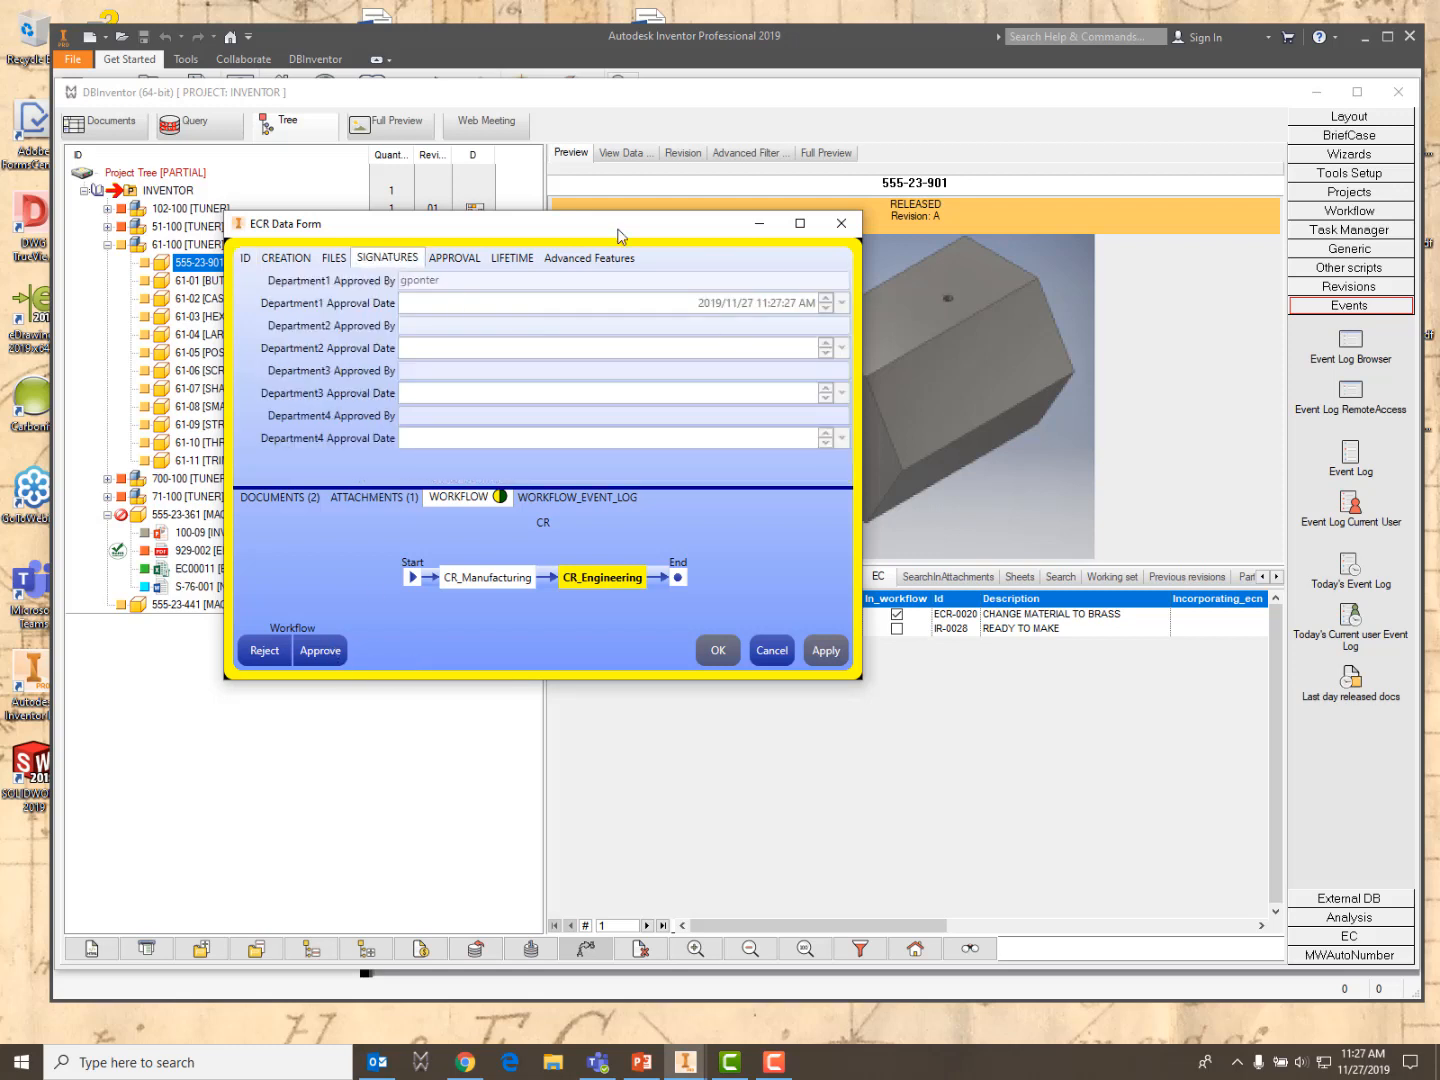
click(323, 655)
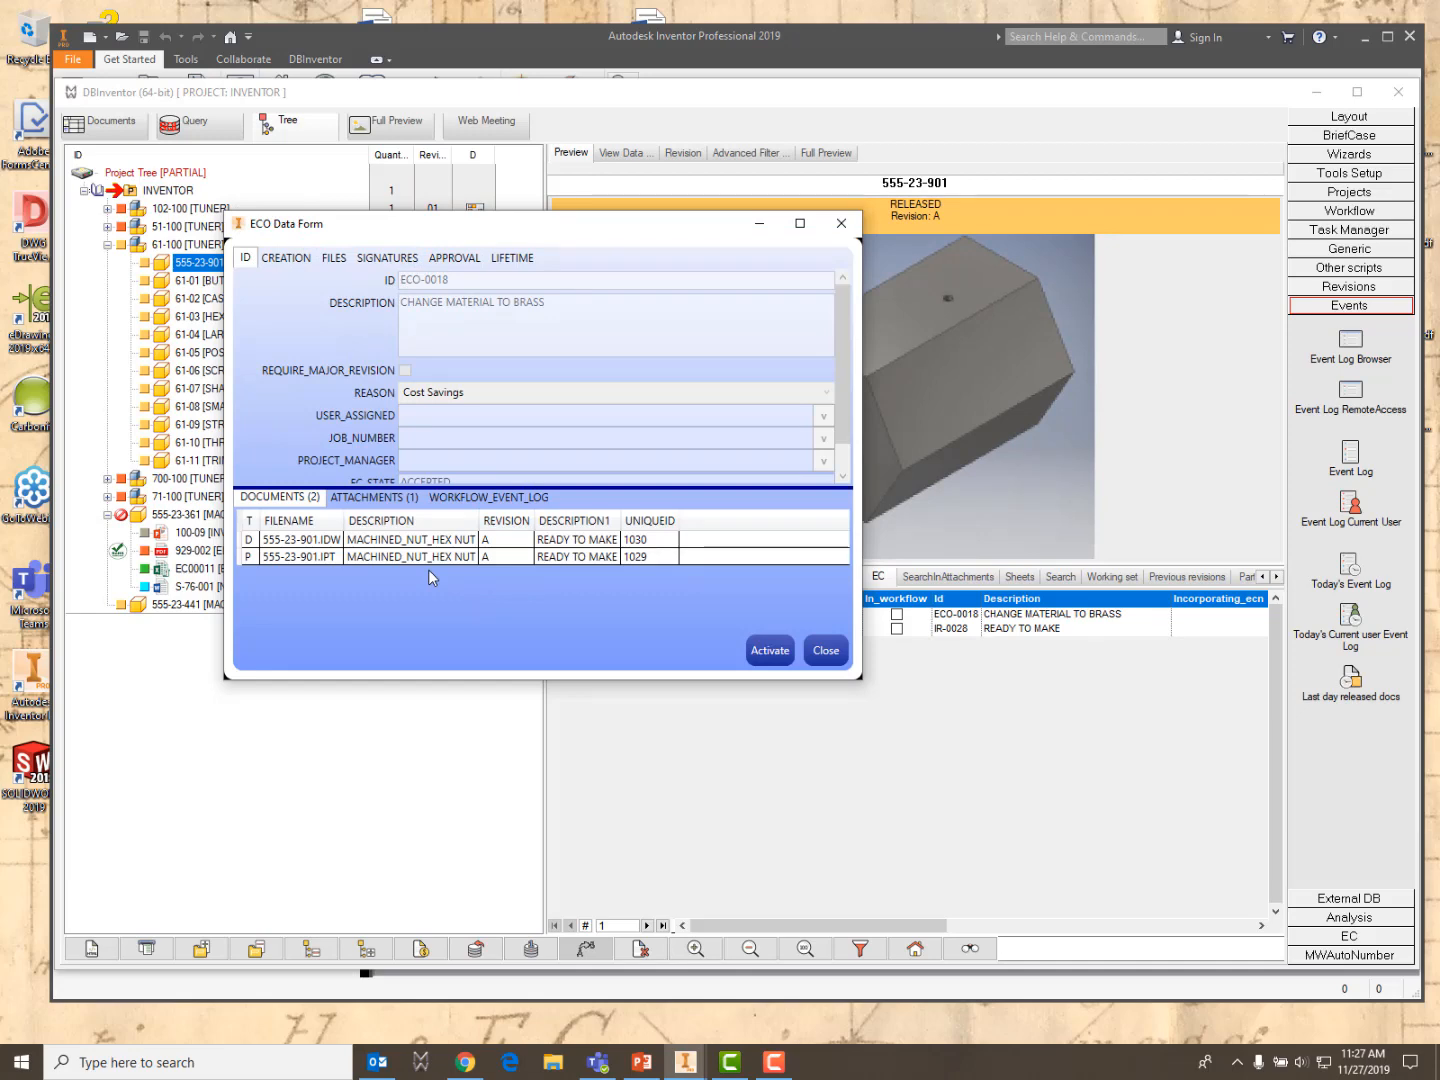
Close the ECO form and check out 555-23-901 with an incremented revision state, acknowledging its accepted ECO
click(826, 651)
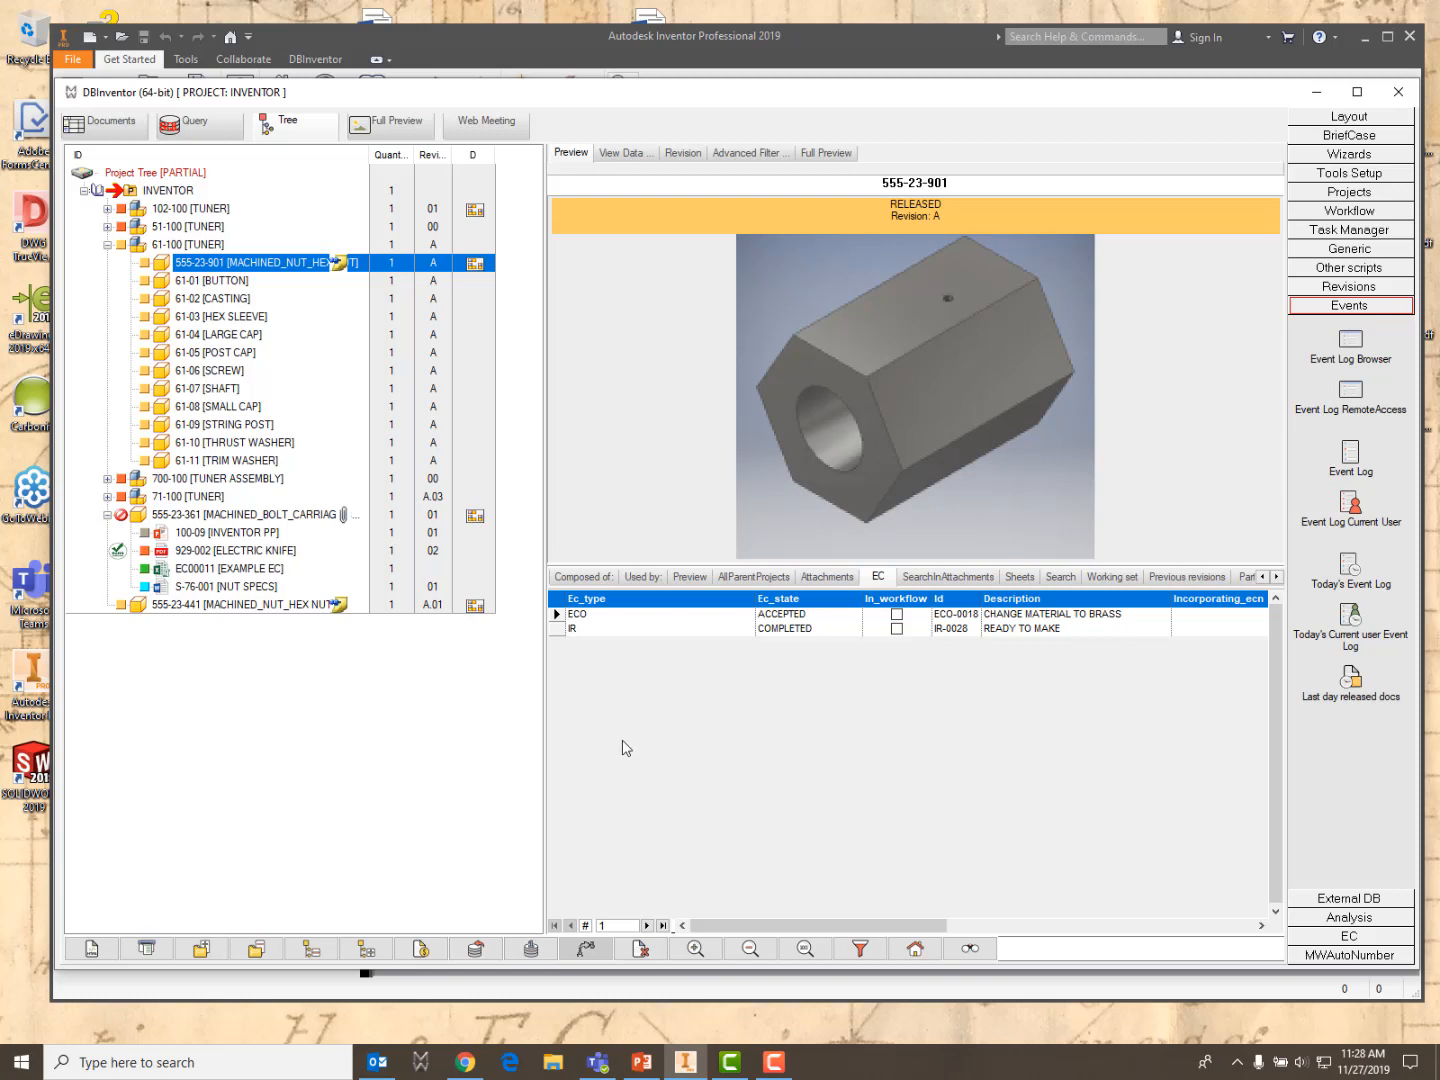
right_click(197, 268)
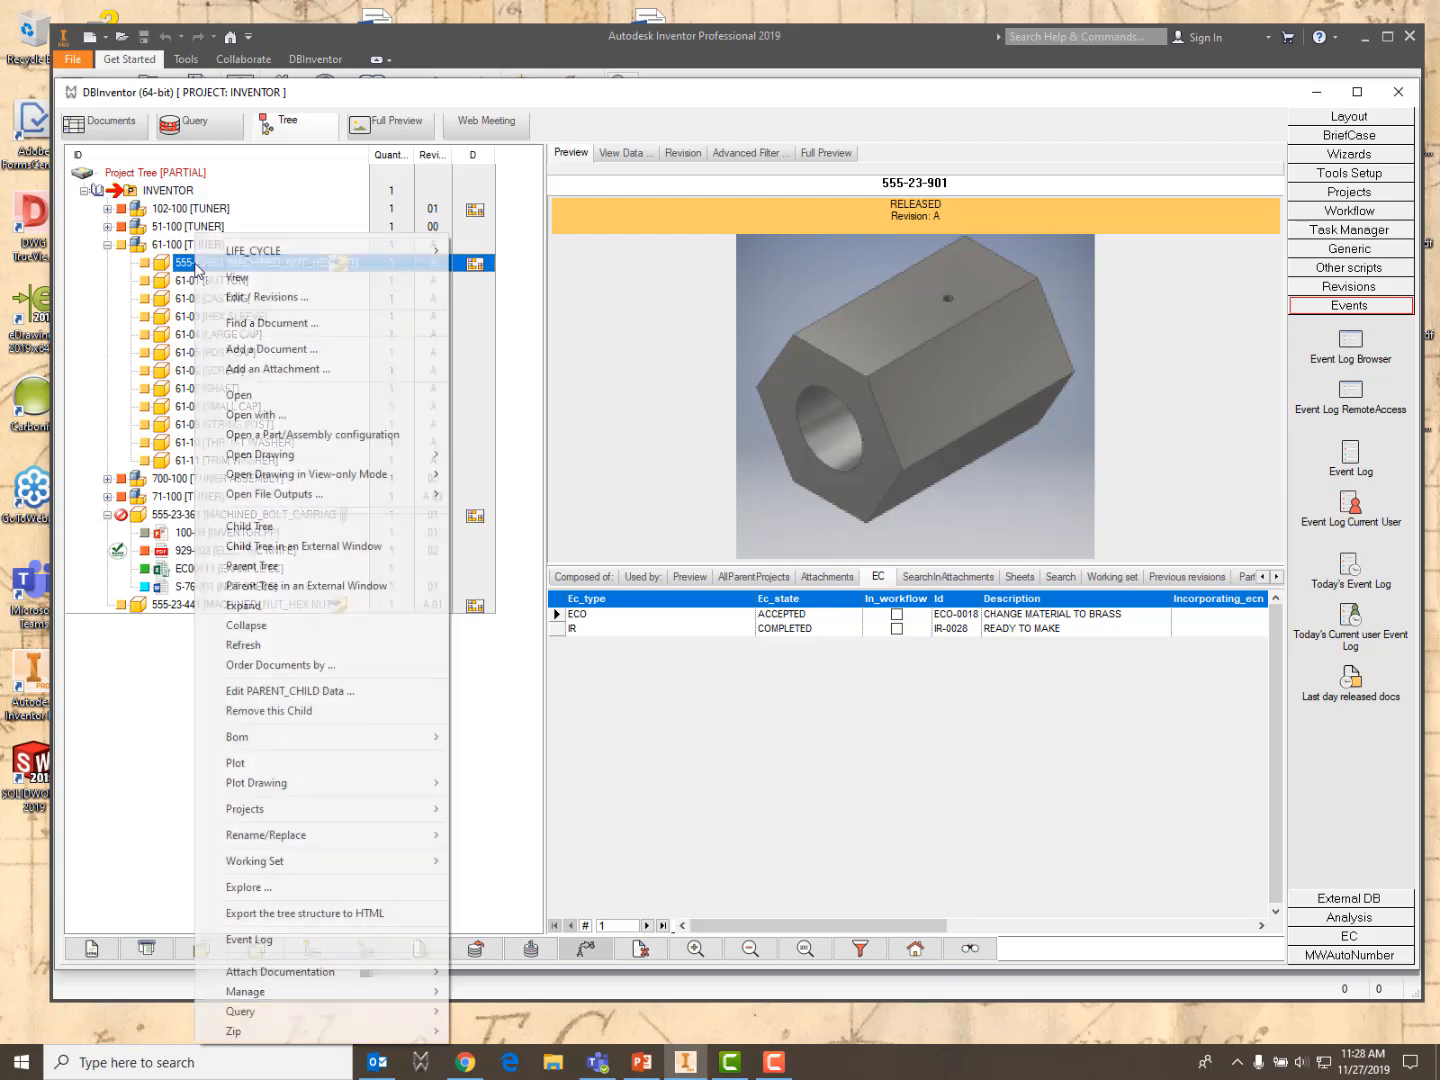
mouse_move(437, 259)
mouse_move(510, 251)
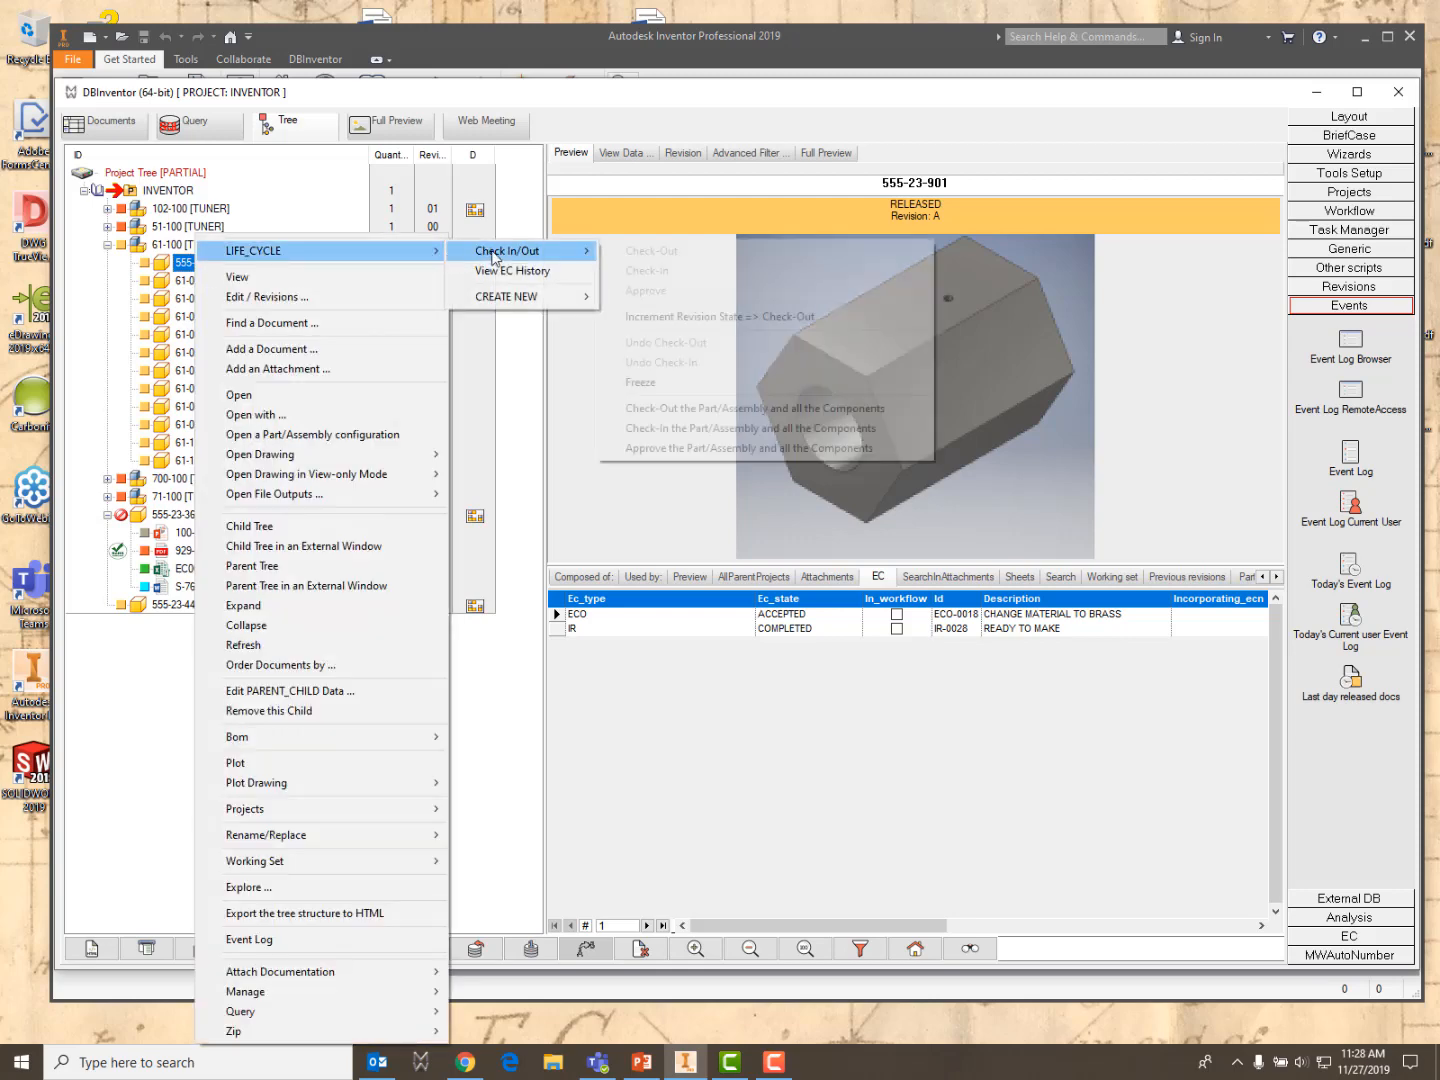
click(692, 318)
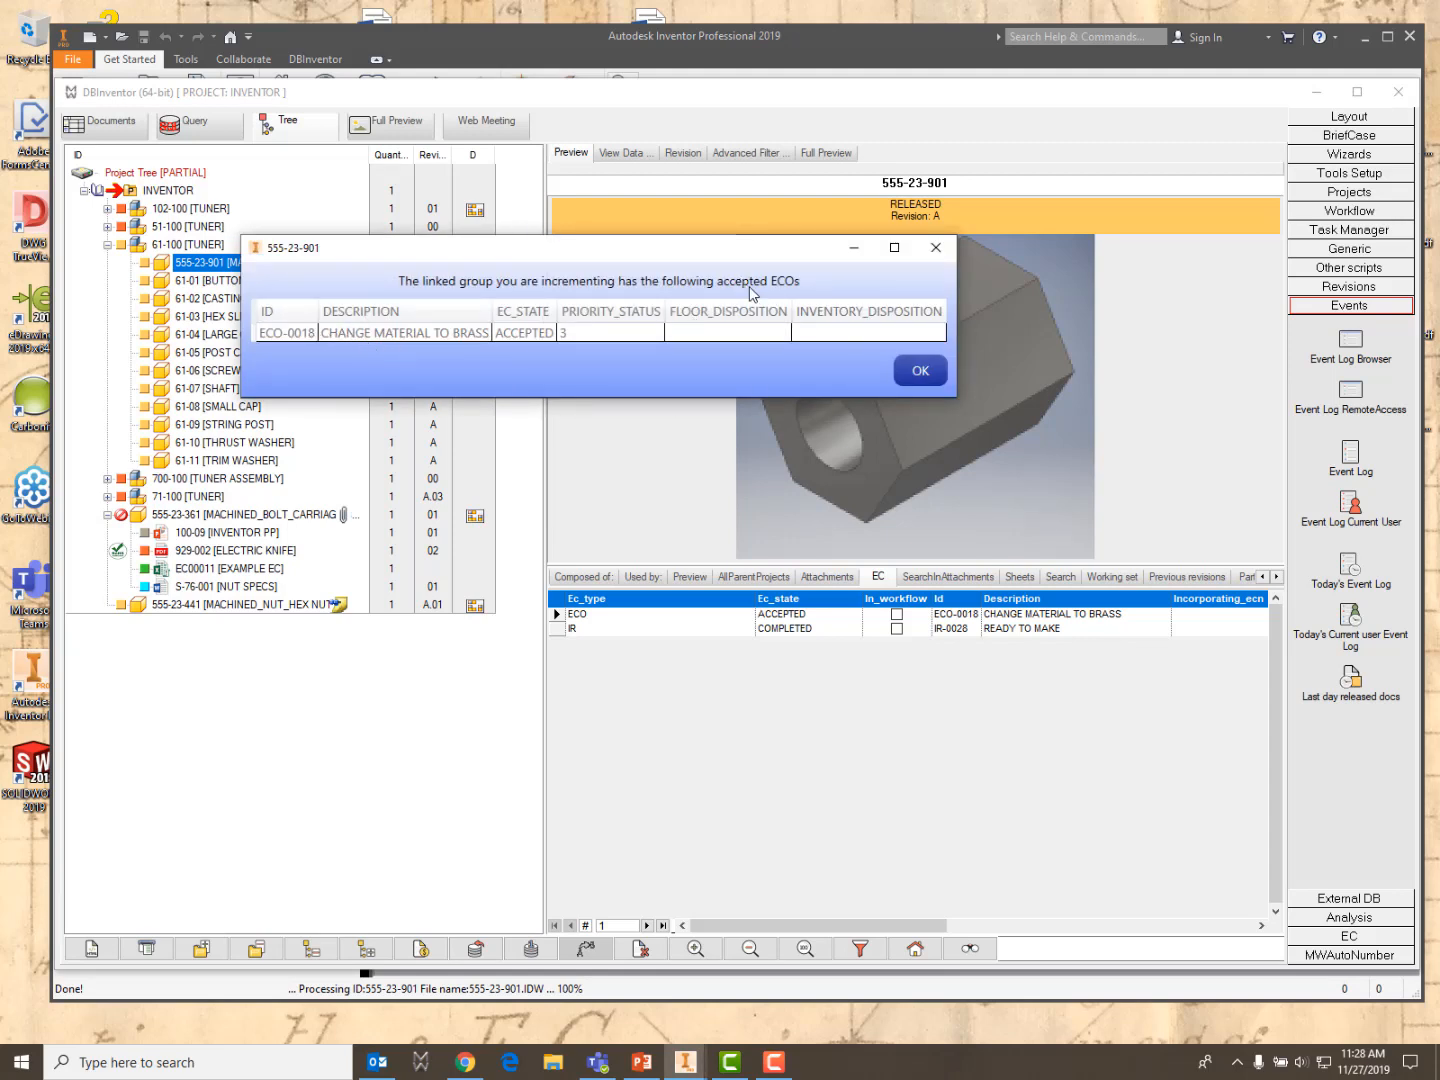
click(921, 370)
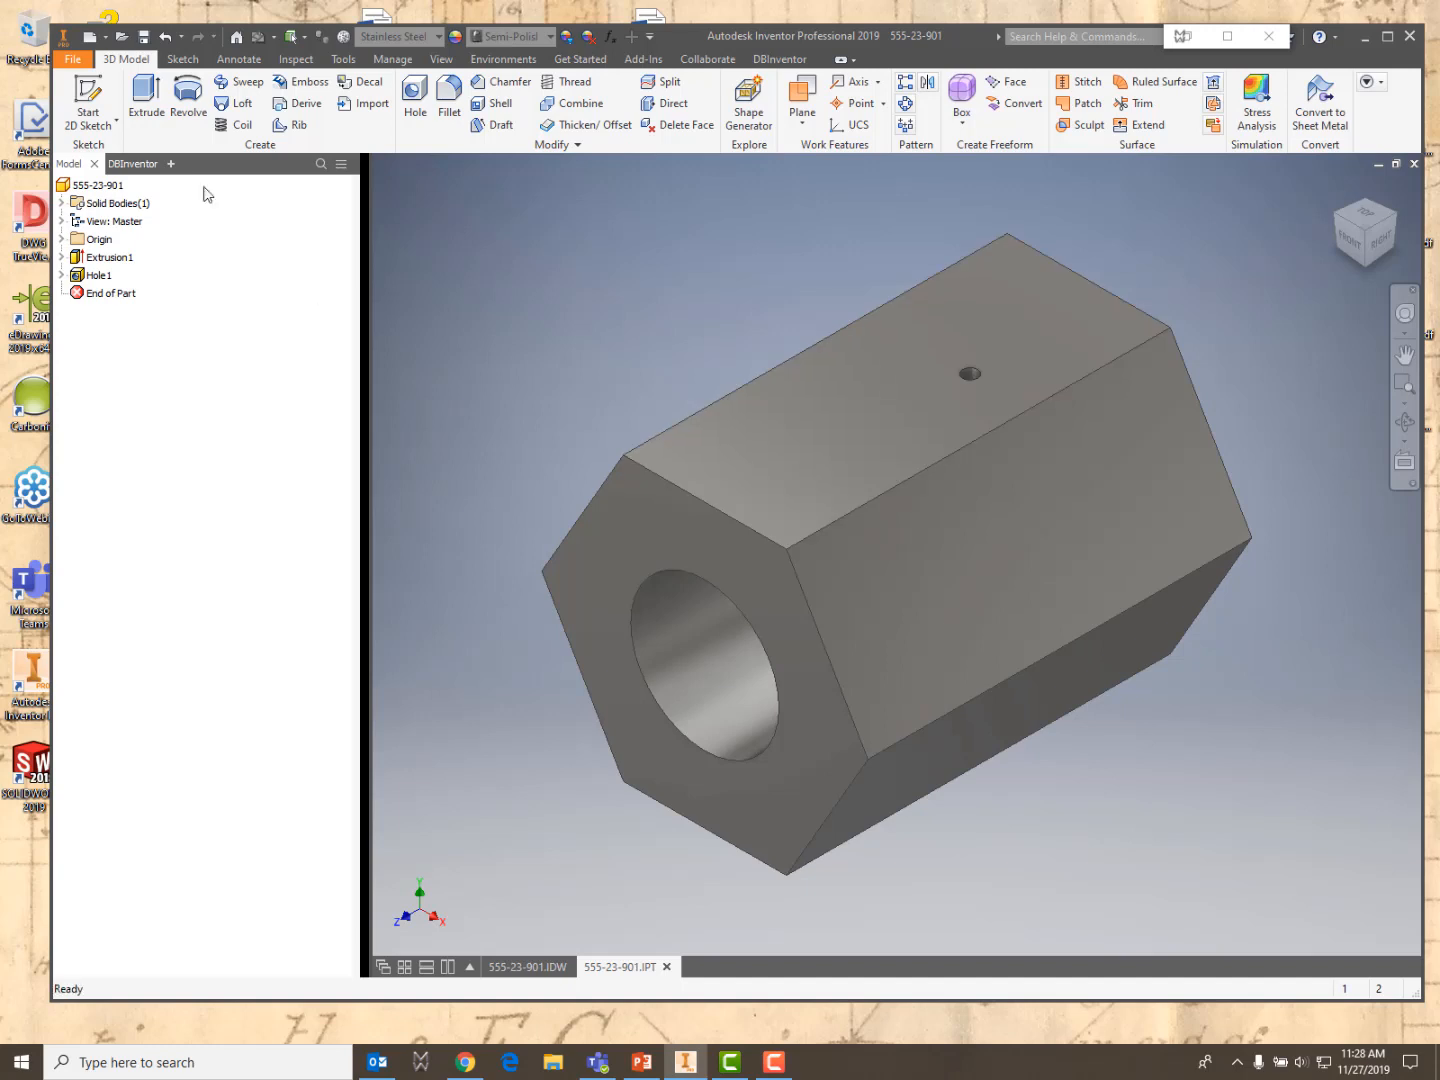
Set the hex nut part's material to Brass, Soft Yellow and save the part
click(439, 37)
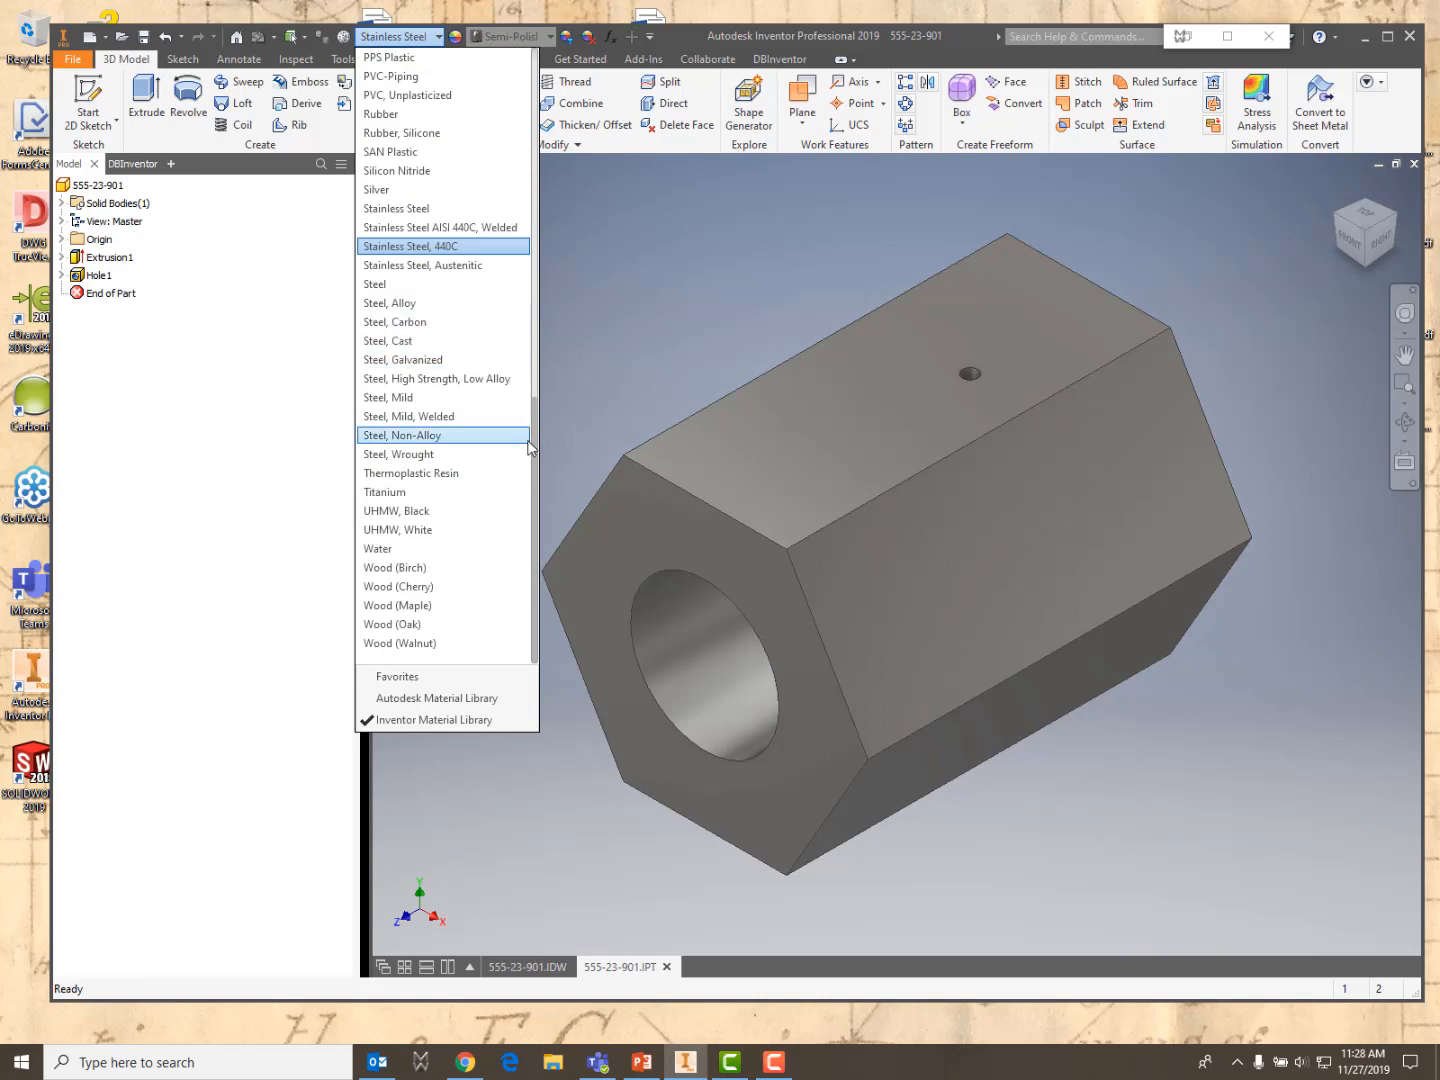
drag(535, 420, 537, 210)
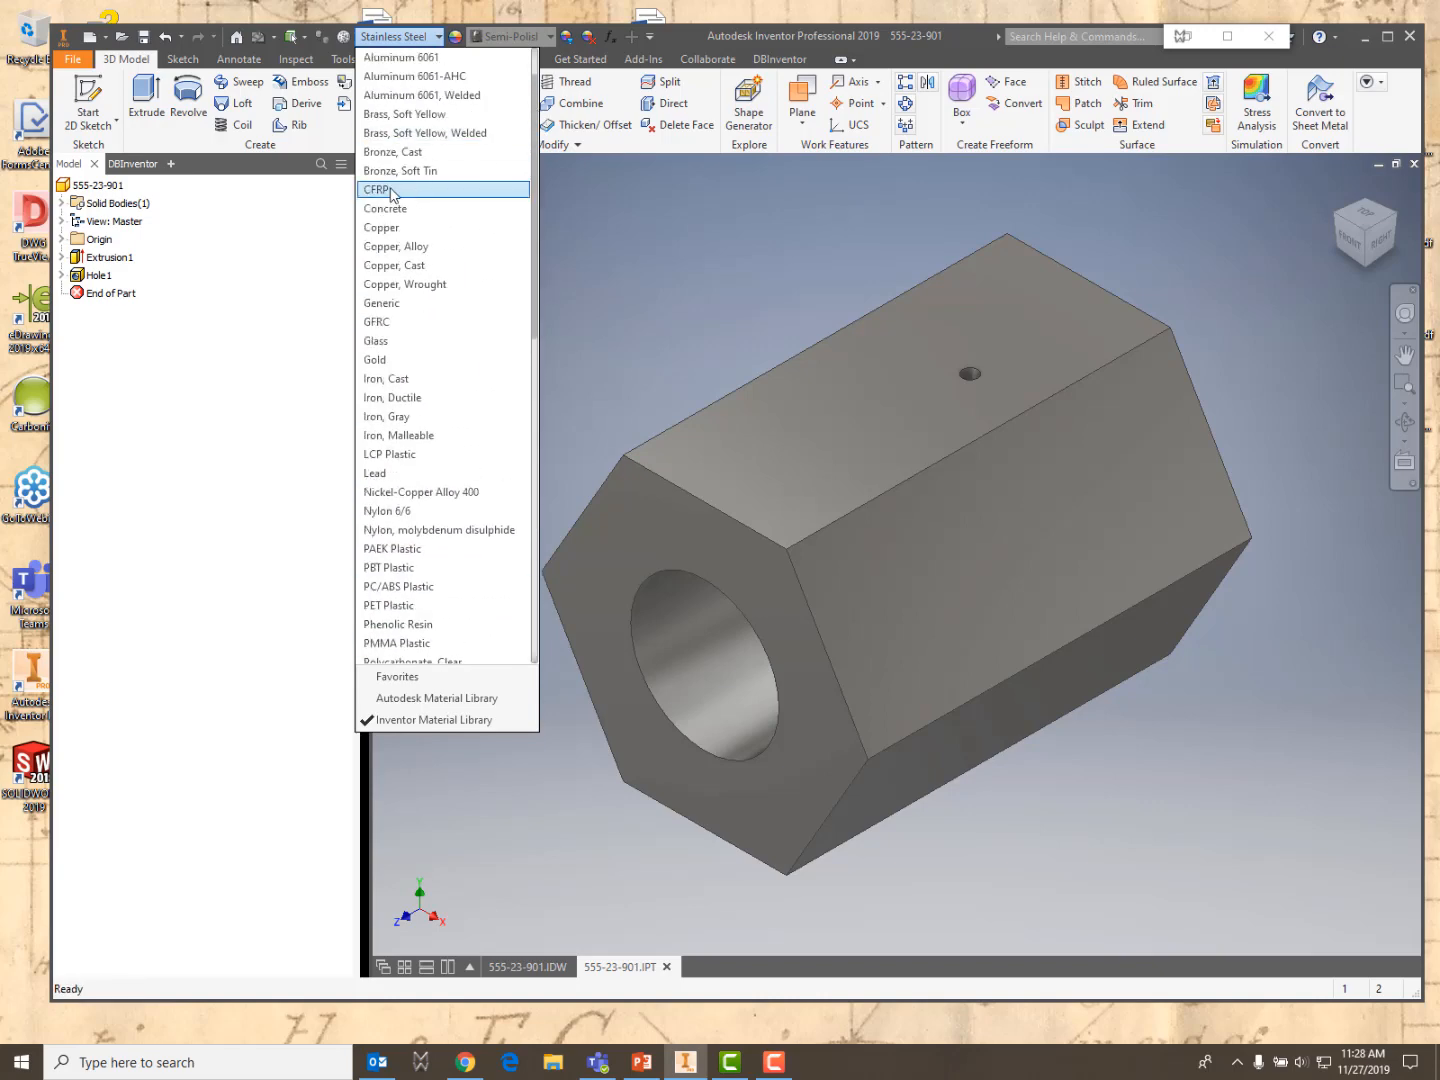
click(394, 115)
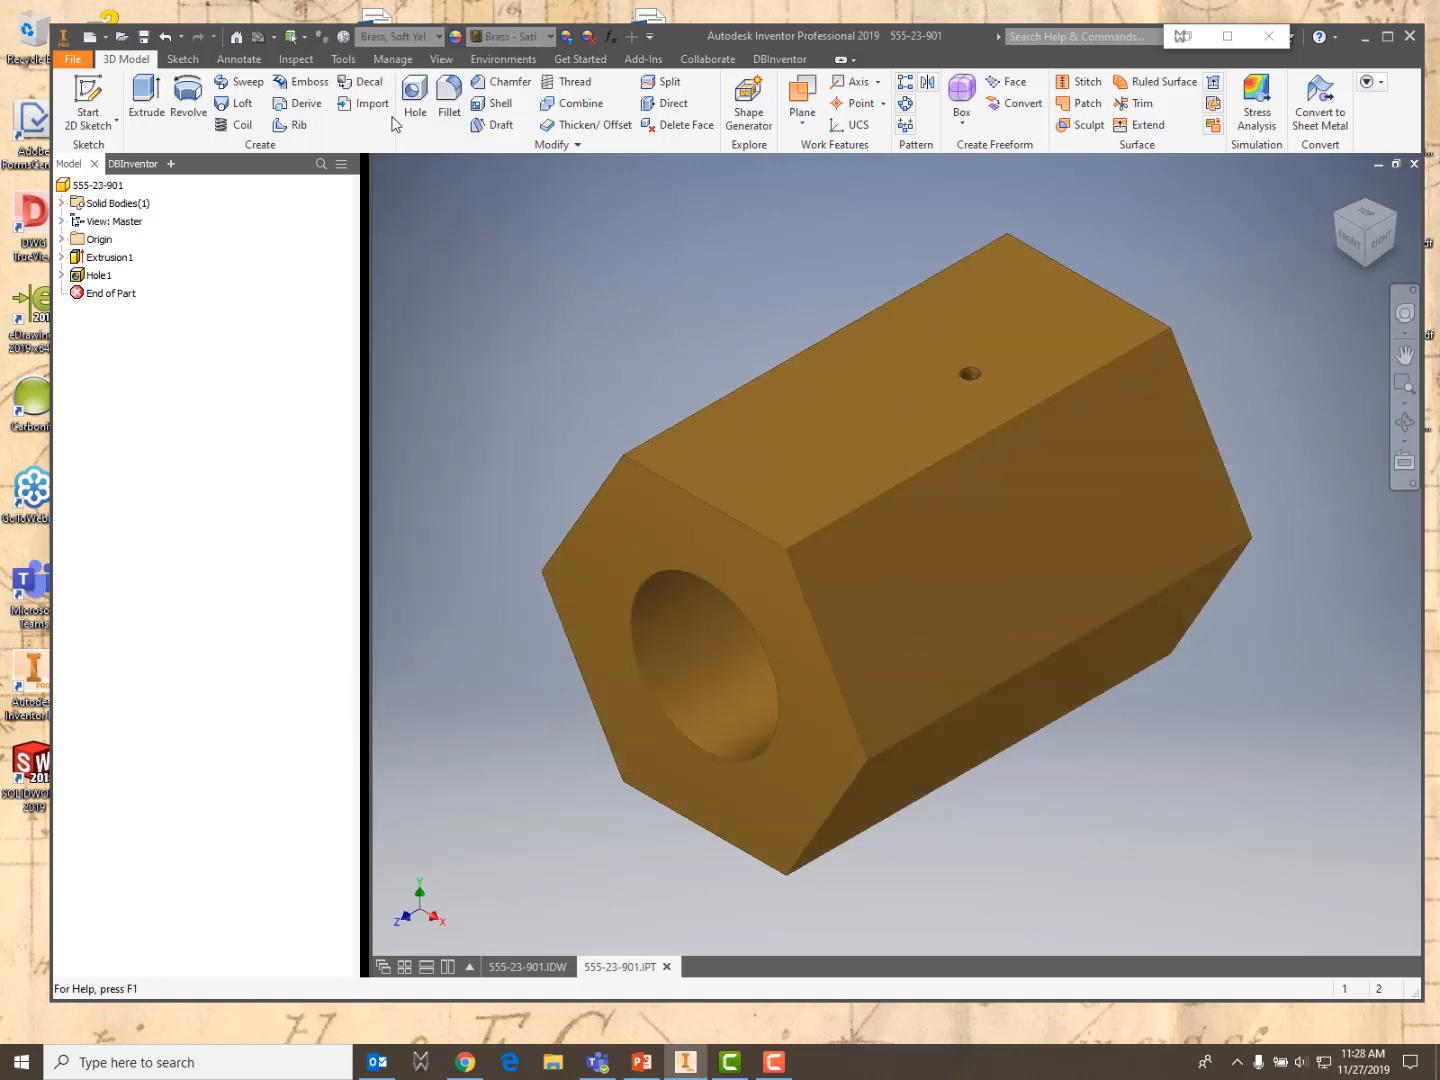
click(143, 37)
Return to the DBInventor project tree and check in part 555-23-901, accepting its save data
click(780, 60)
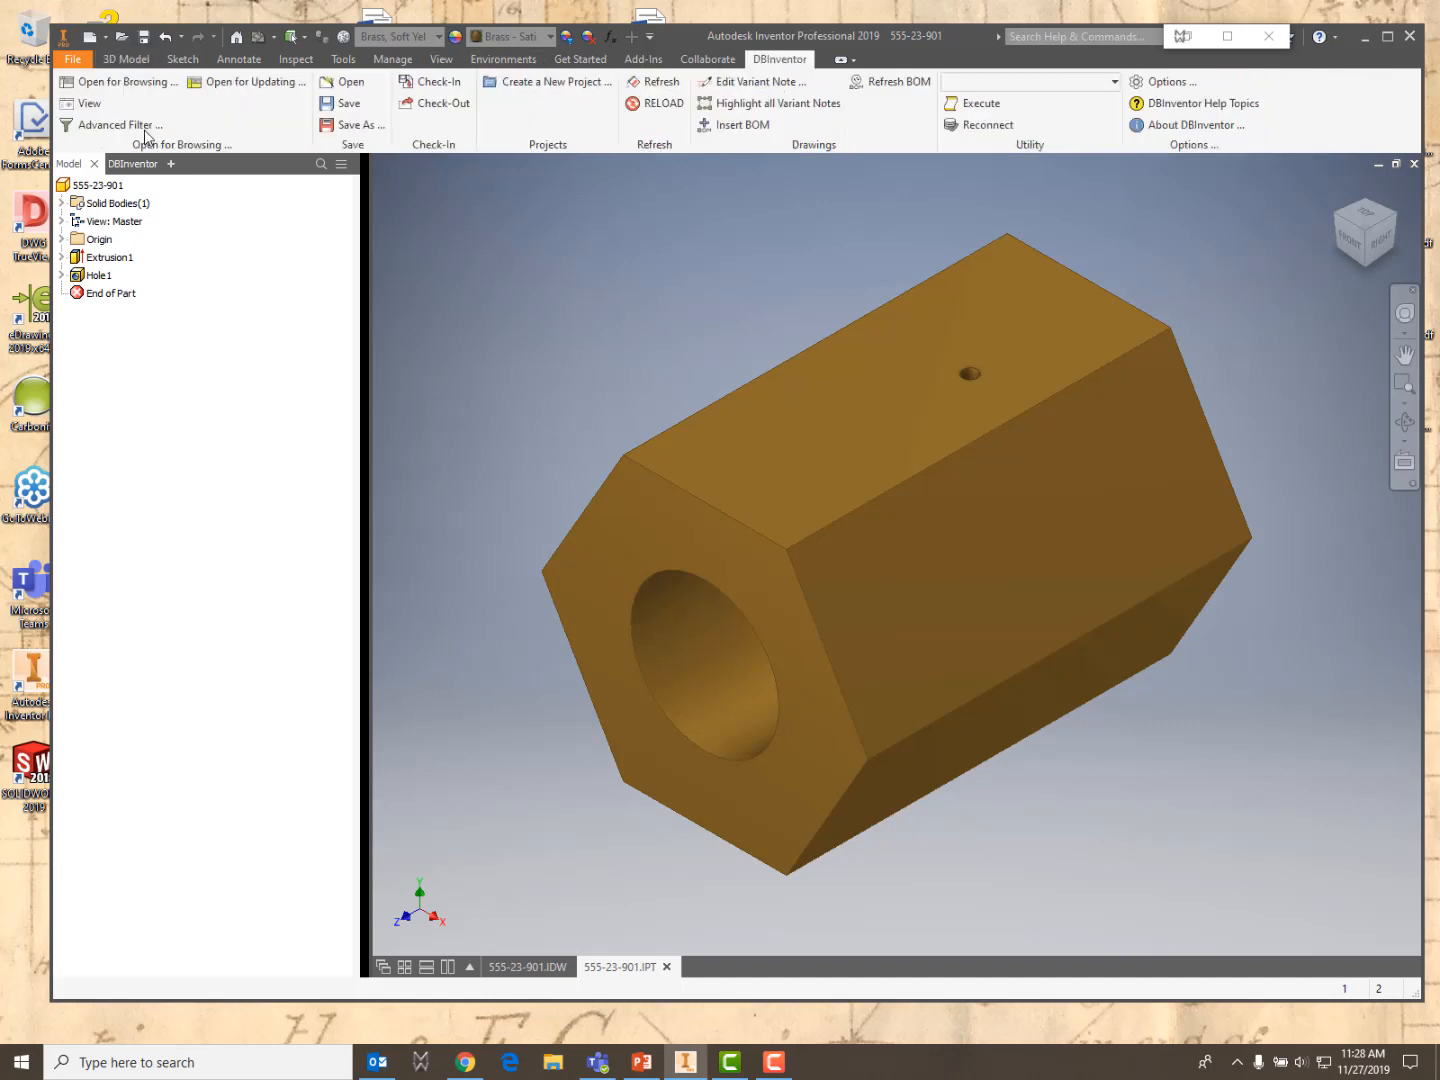
click(119, 84)
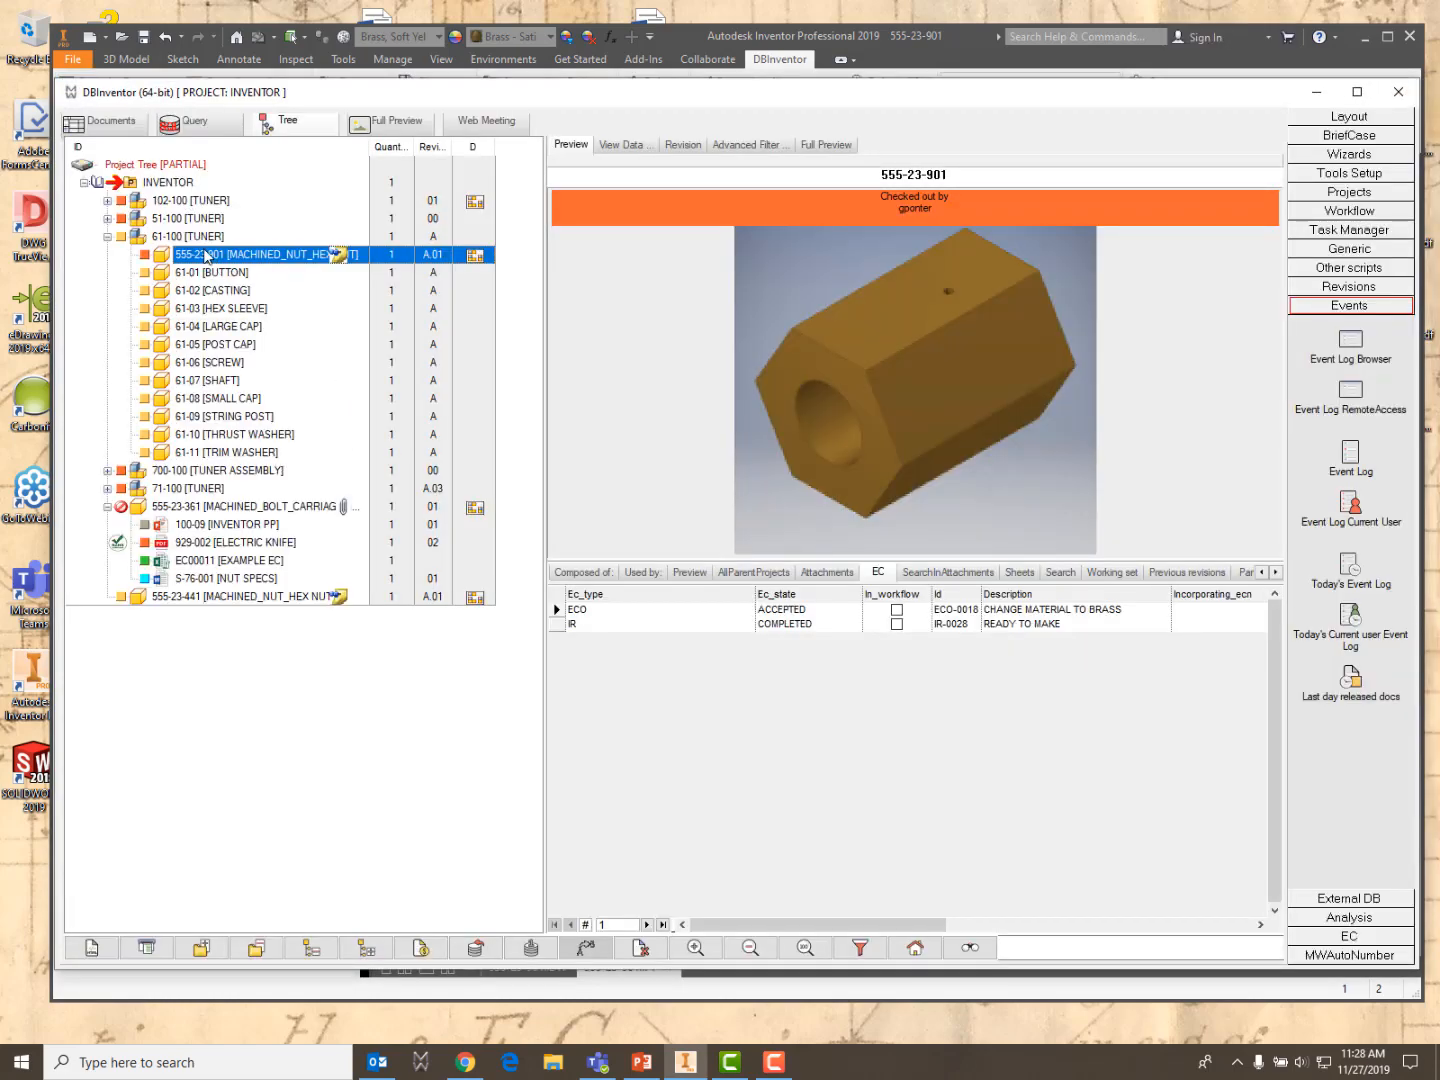
right_click(207, 256)
mouse_move(285, 224)
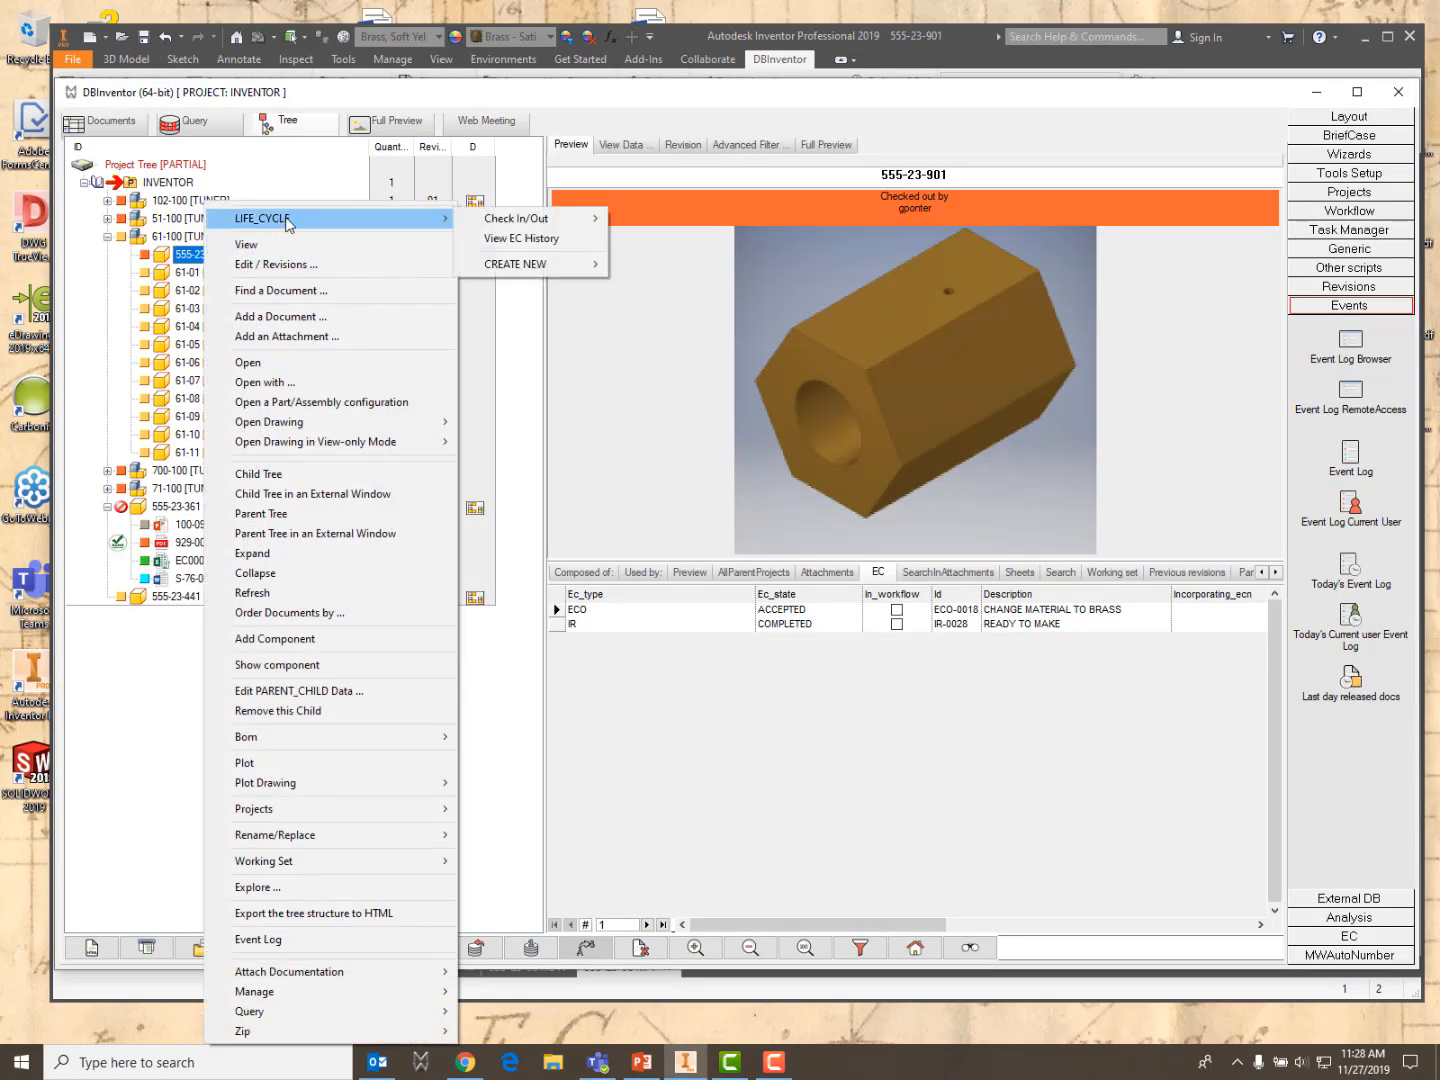
mouse_move(485, 218)
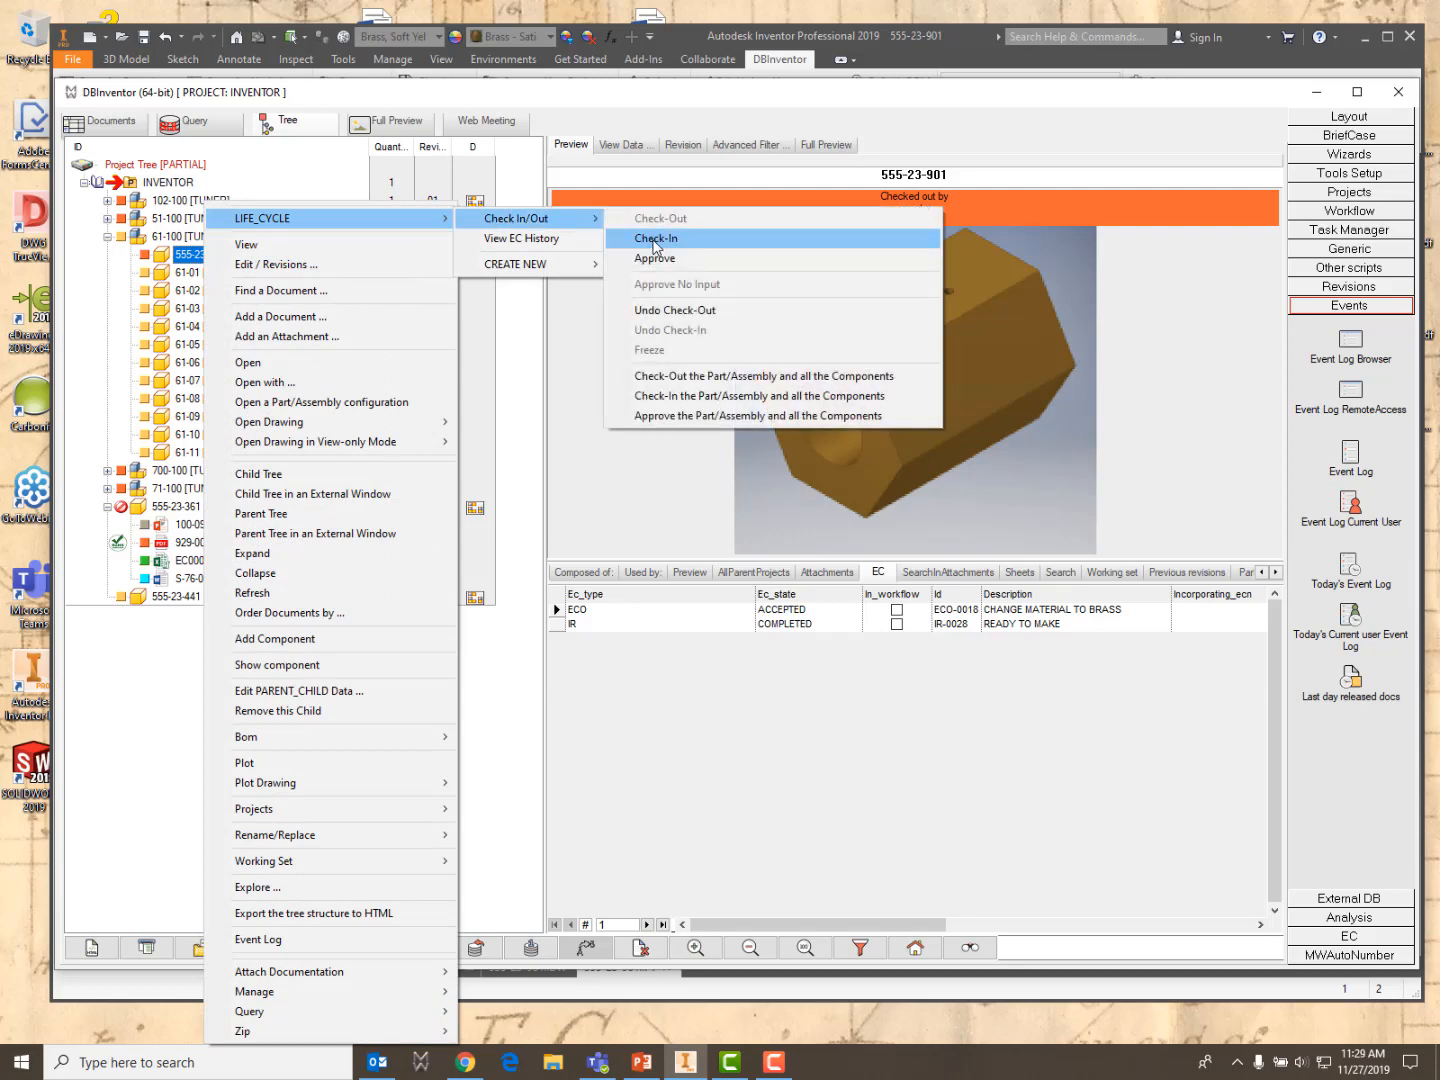
click(635, 240)
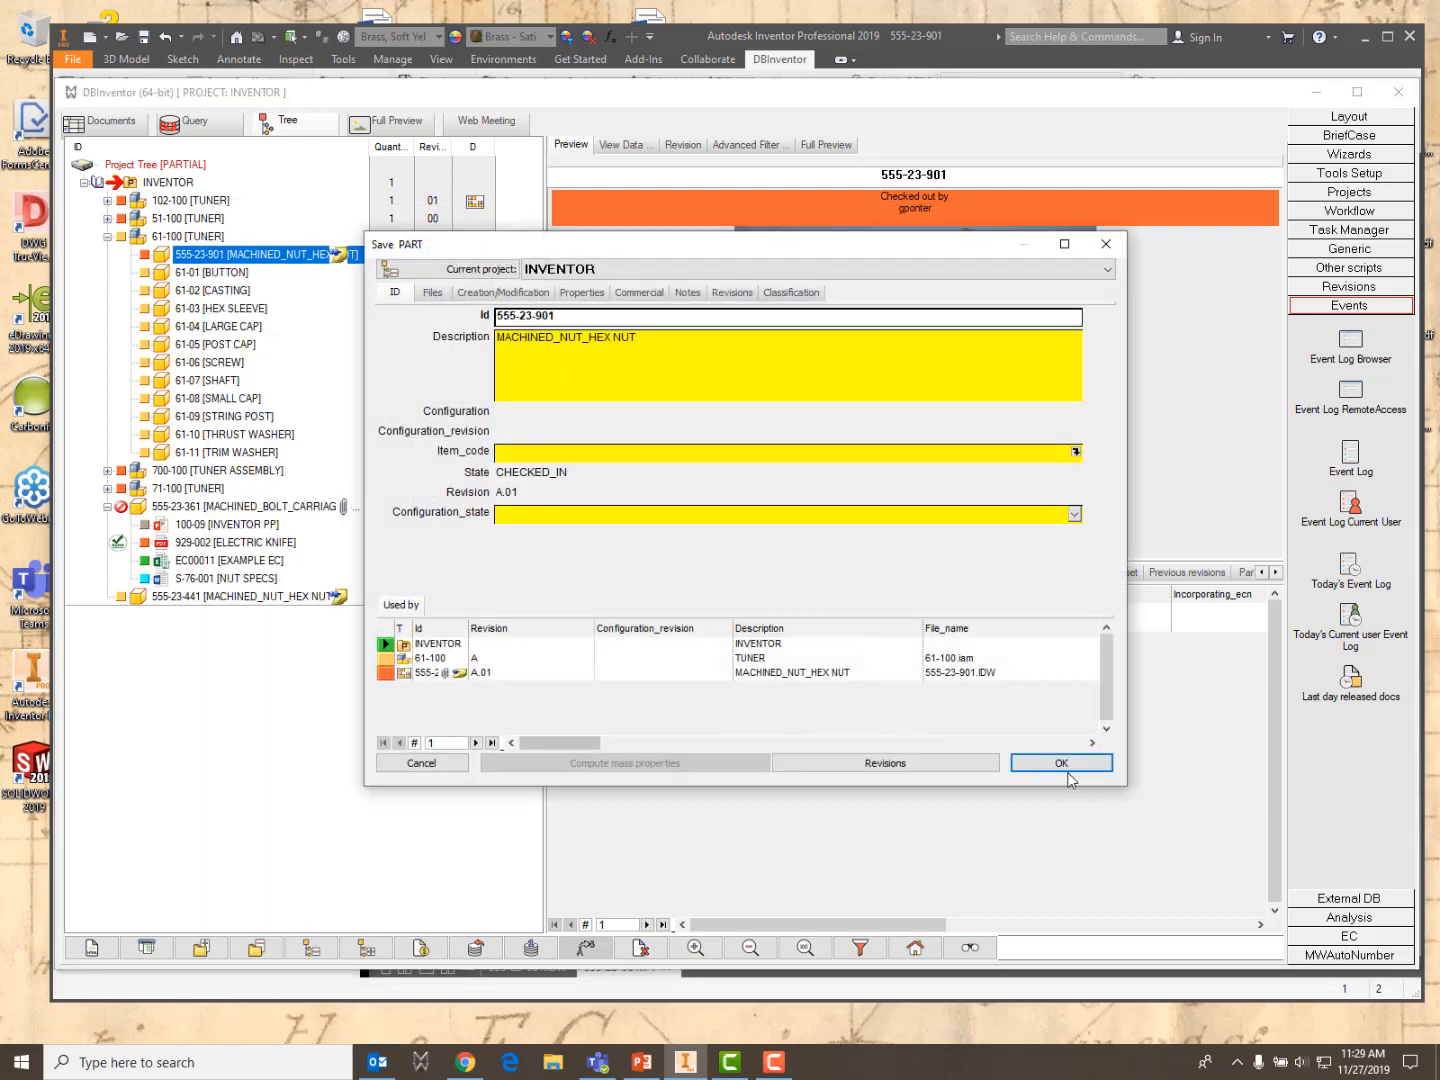
click(1079, 768)
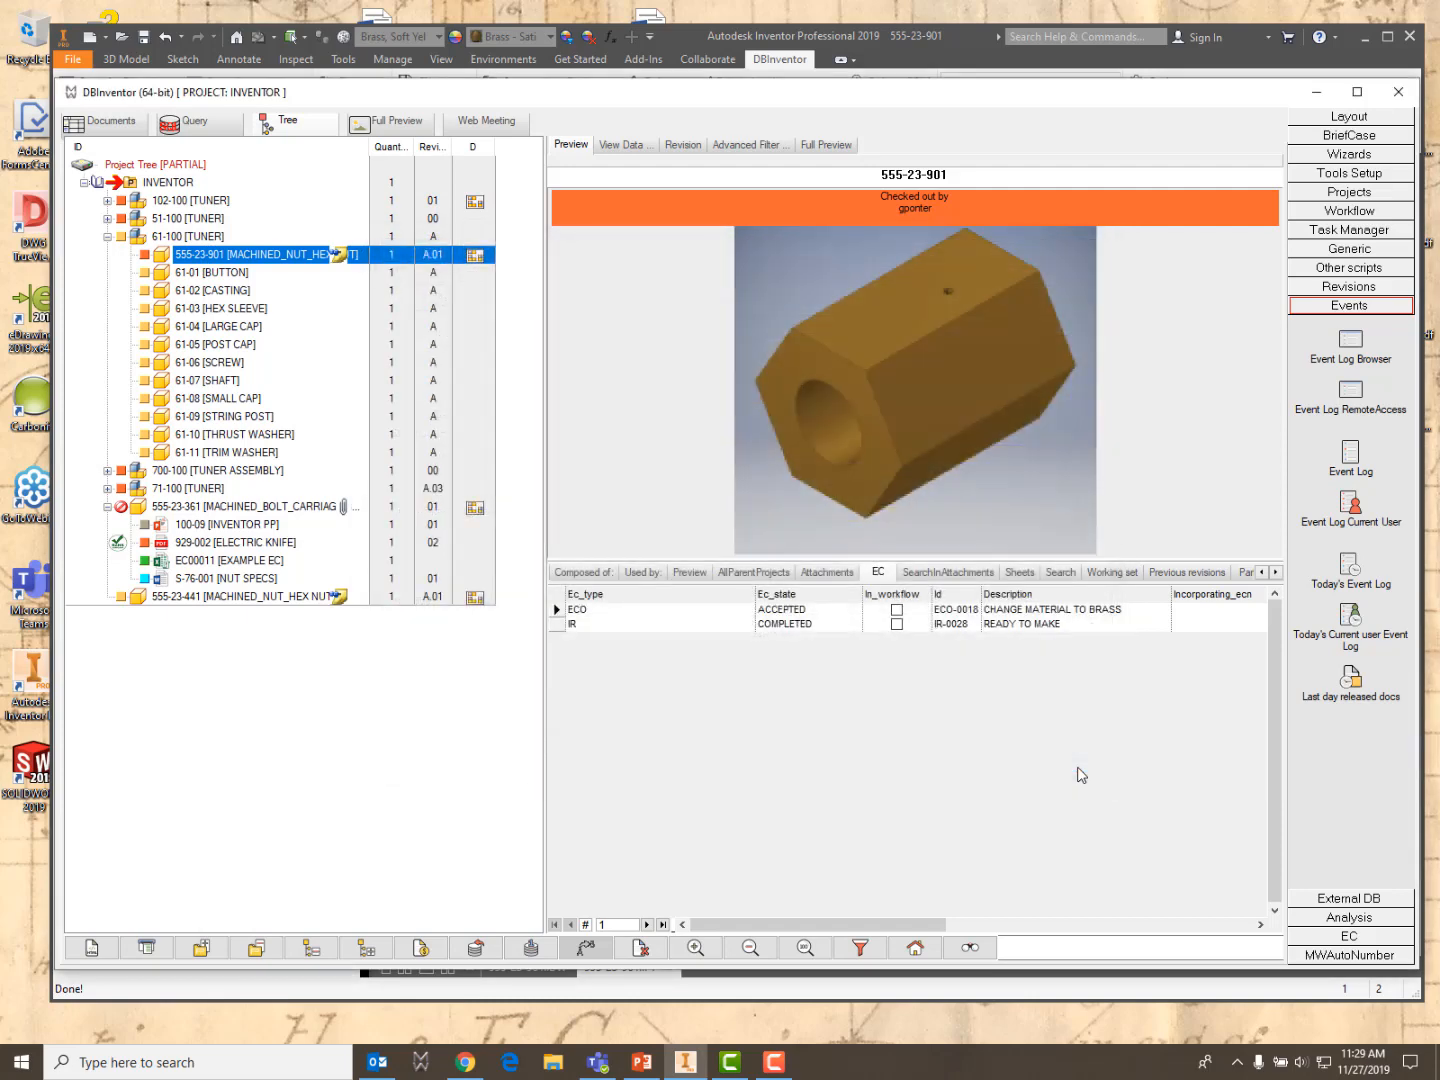
Enter "INCORPORATED ECO" as the drawing's revision description and complete its check-in
click(890, 765)
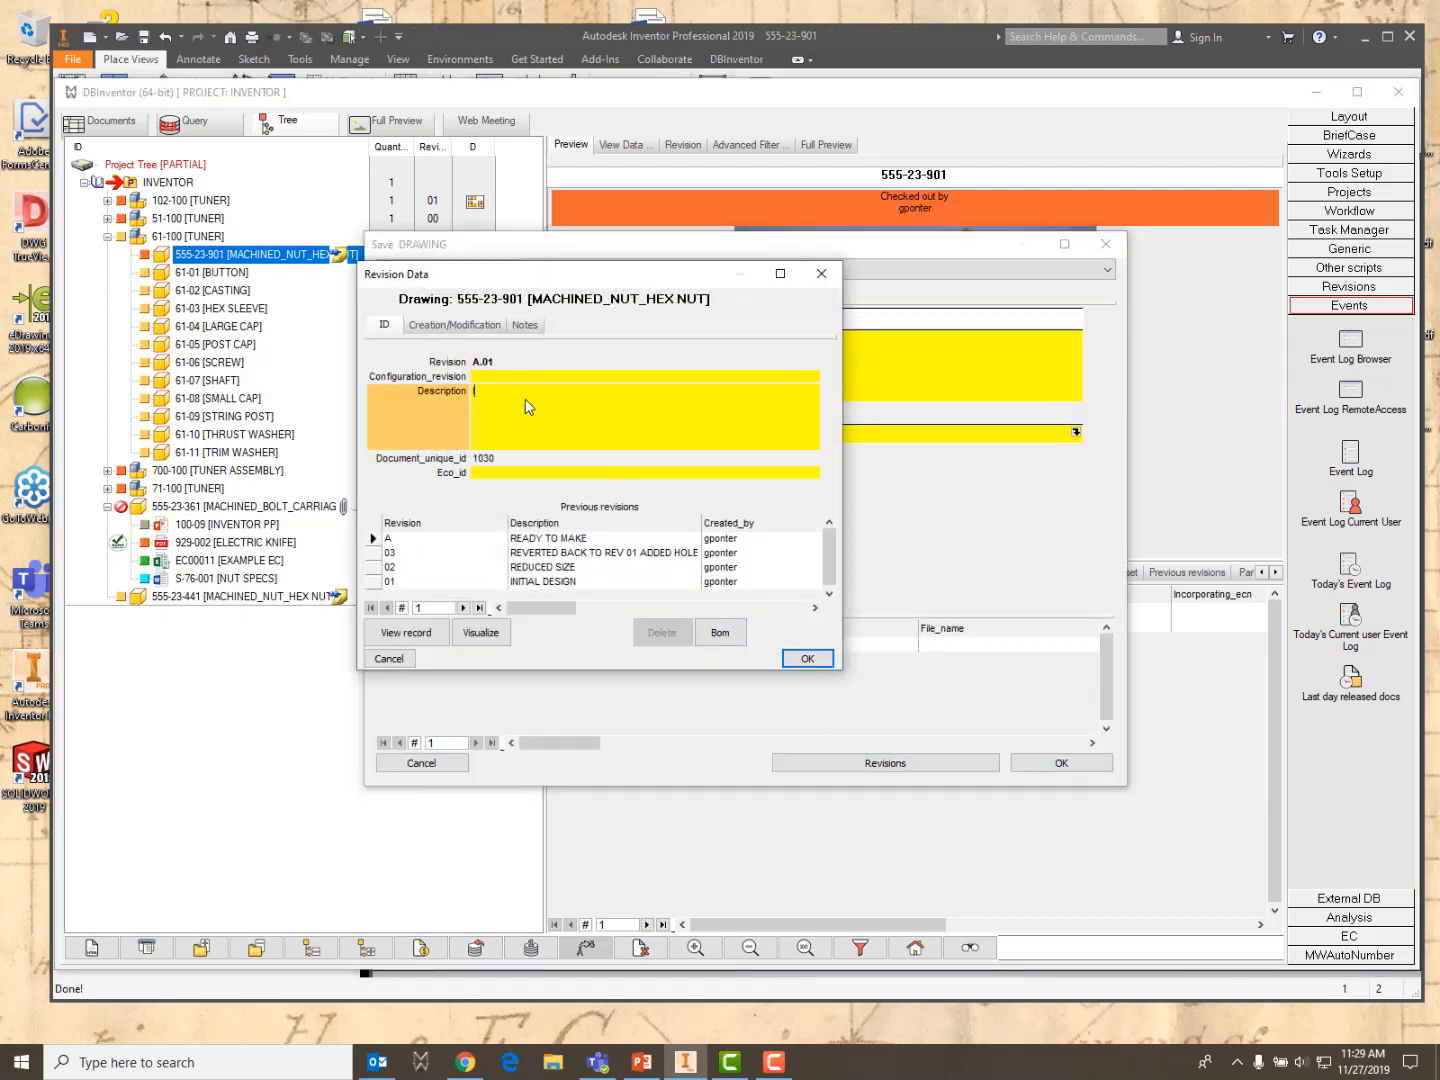
text(INCORPORATED ECO)
click(807, 659)
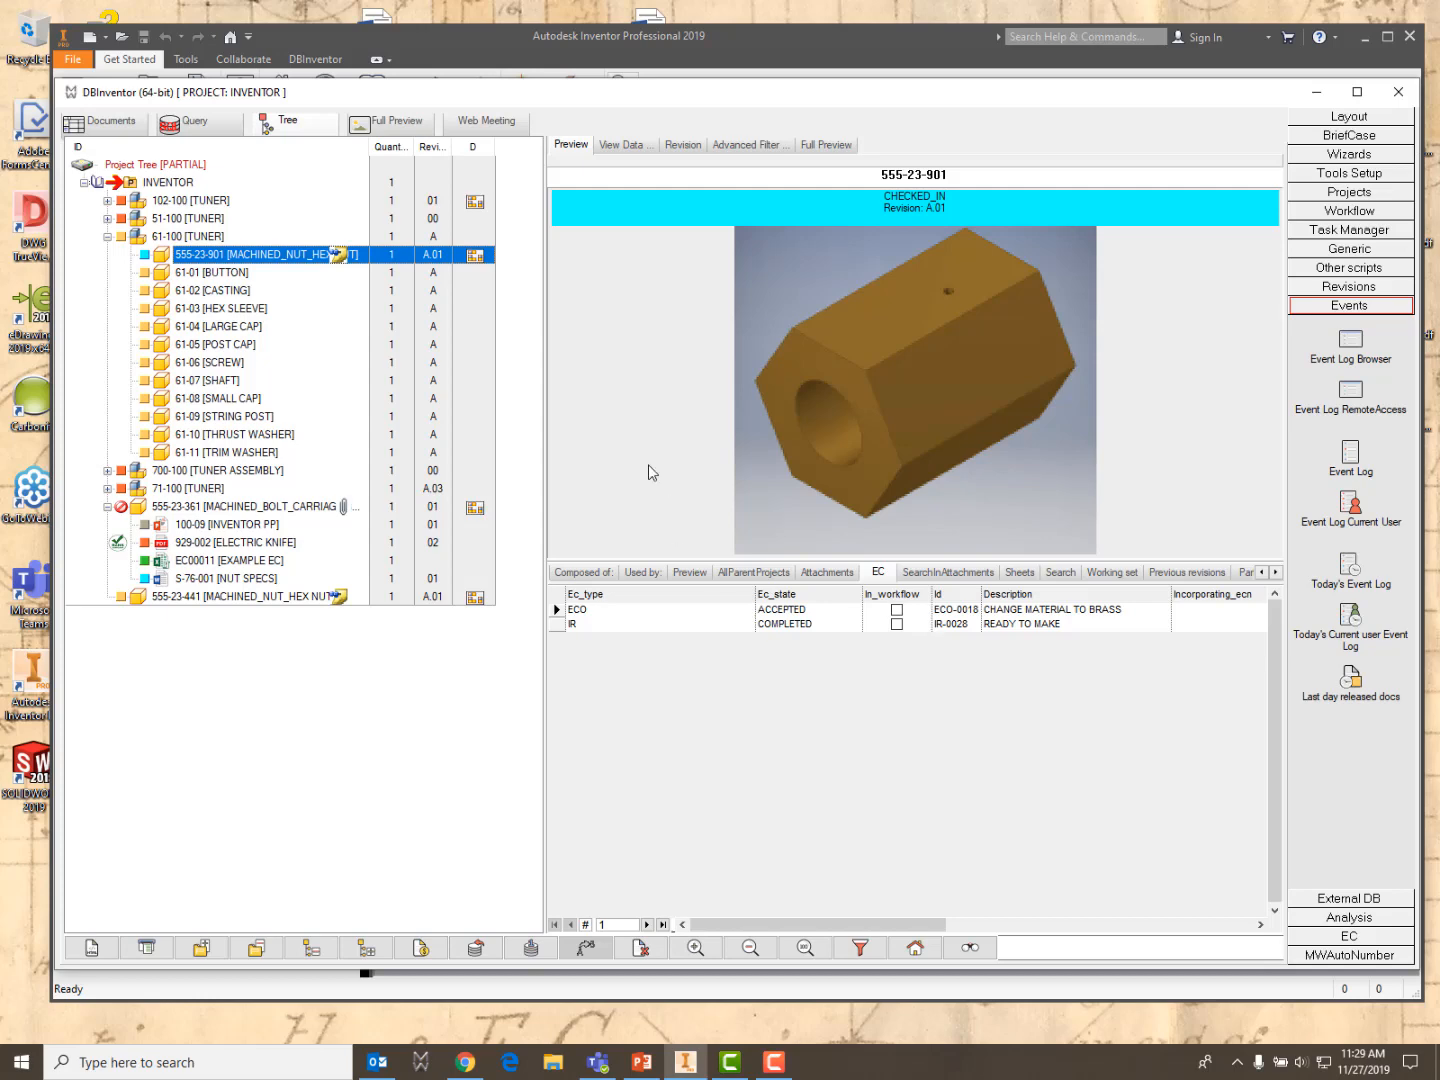
Create an ECN for 555-23-901 that incorporates ECO-0018
right_click(220, 262)
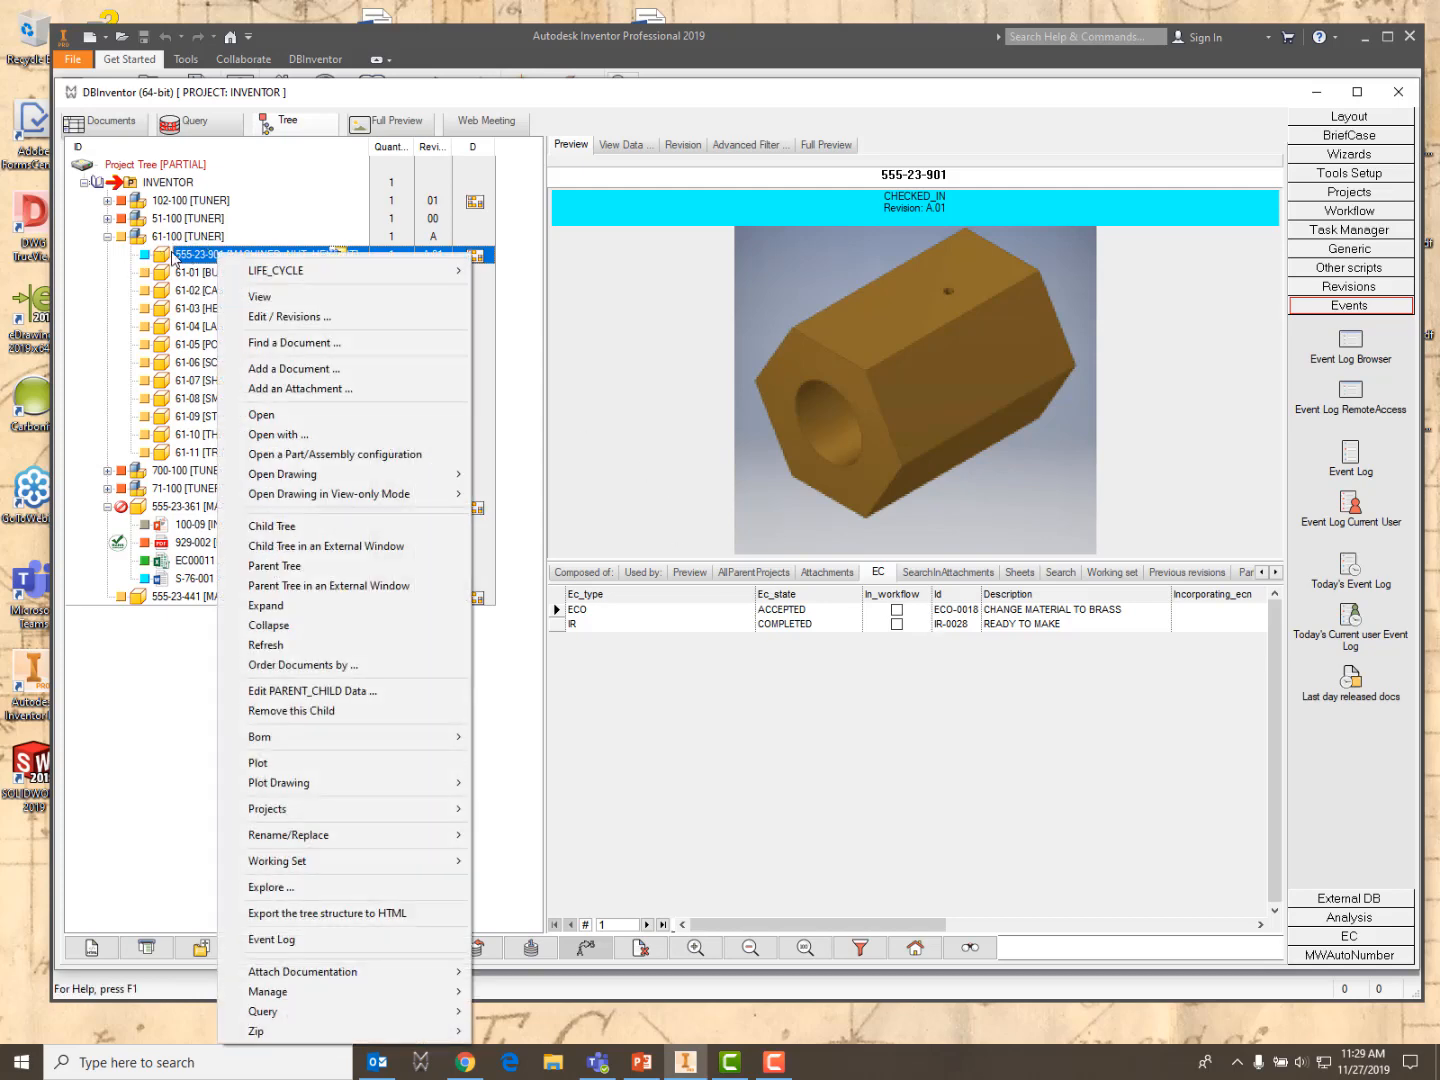
mouse_move(305, 270)
mouse_move(535, 317)
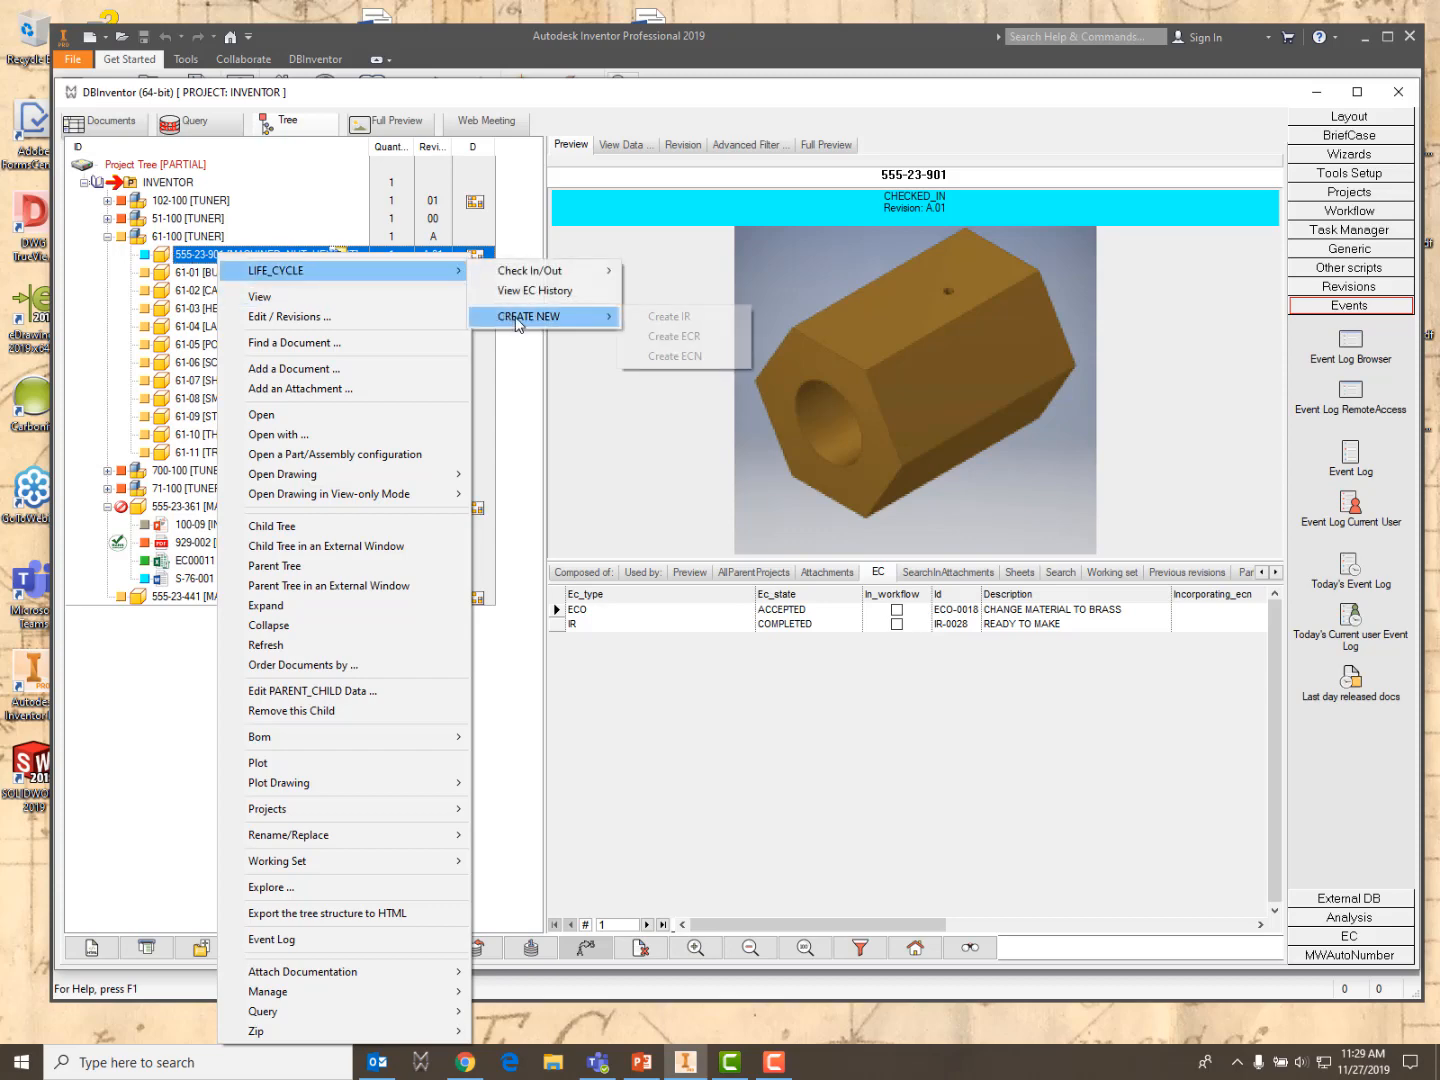
click(688, 356)
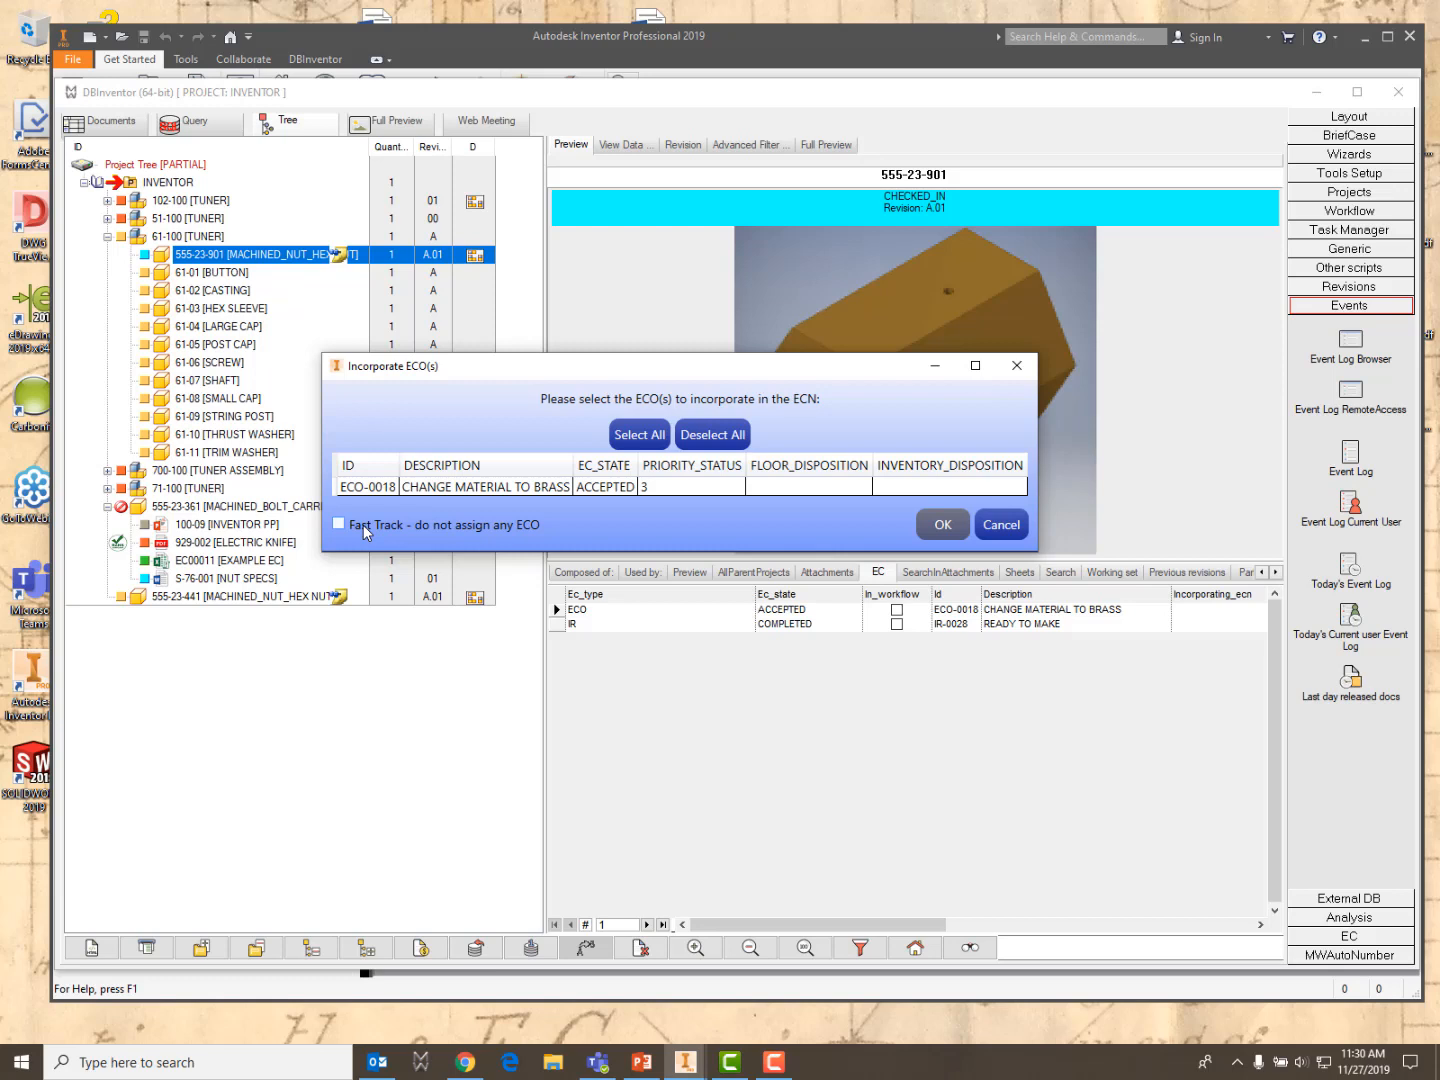
click(358, 489)
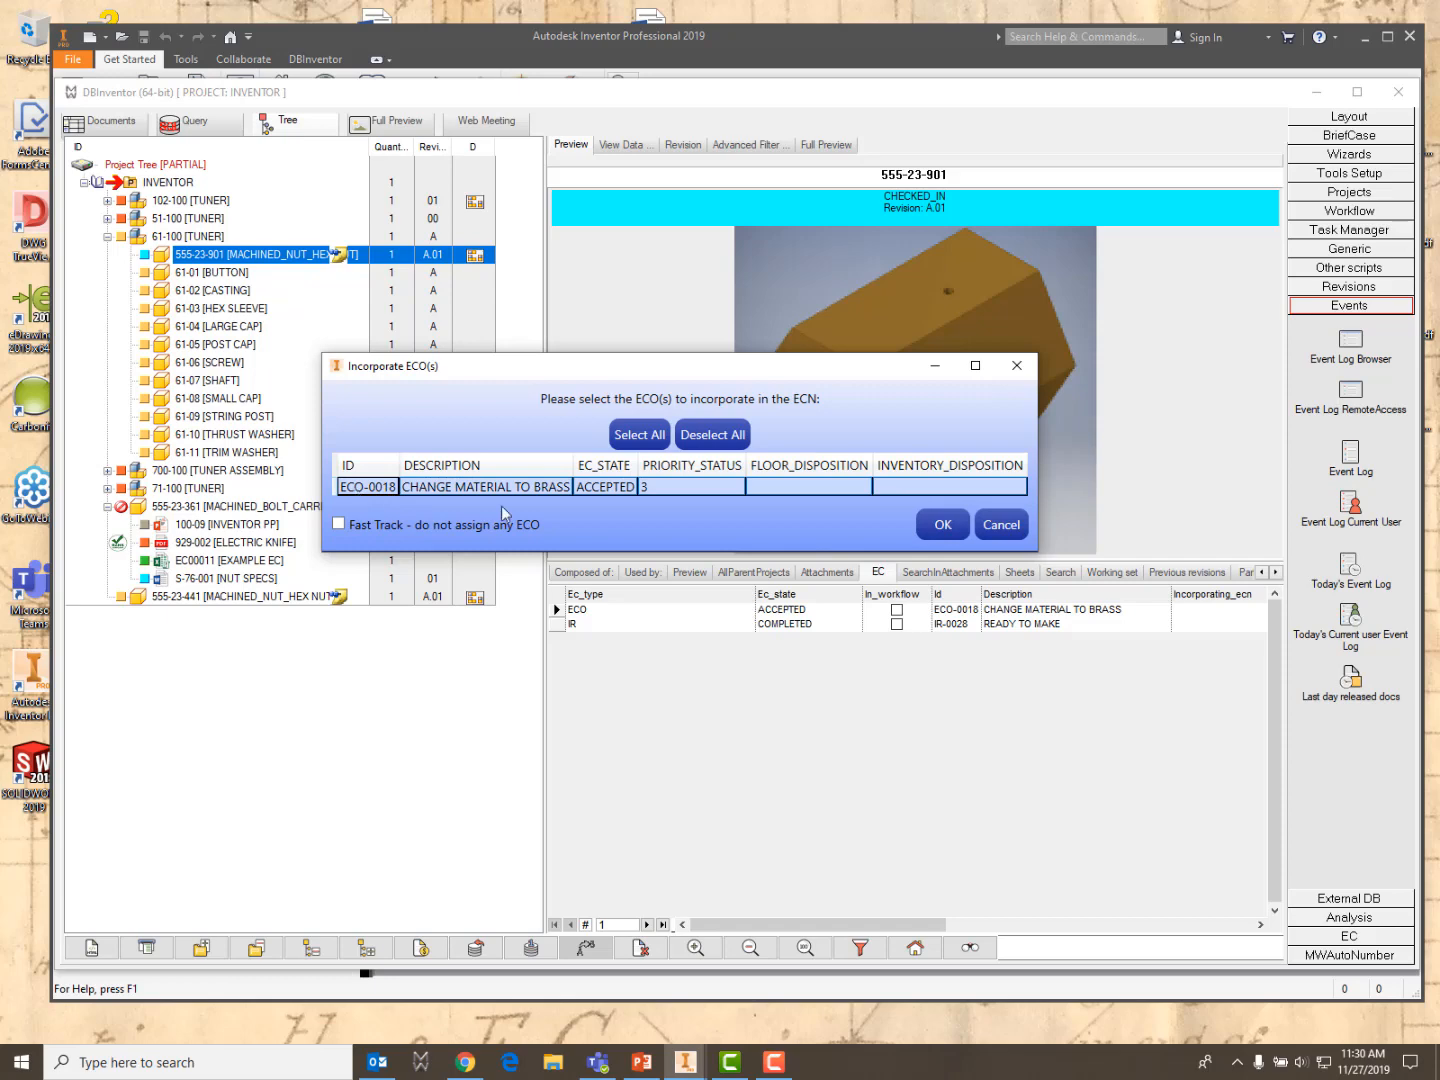
click(943, 525)
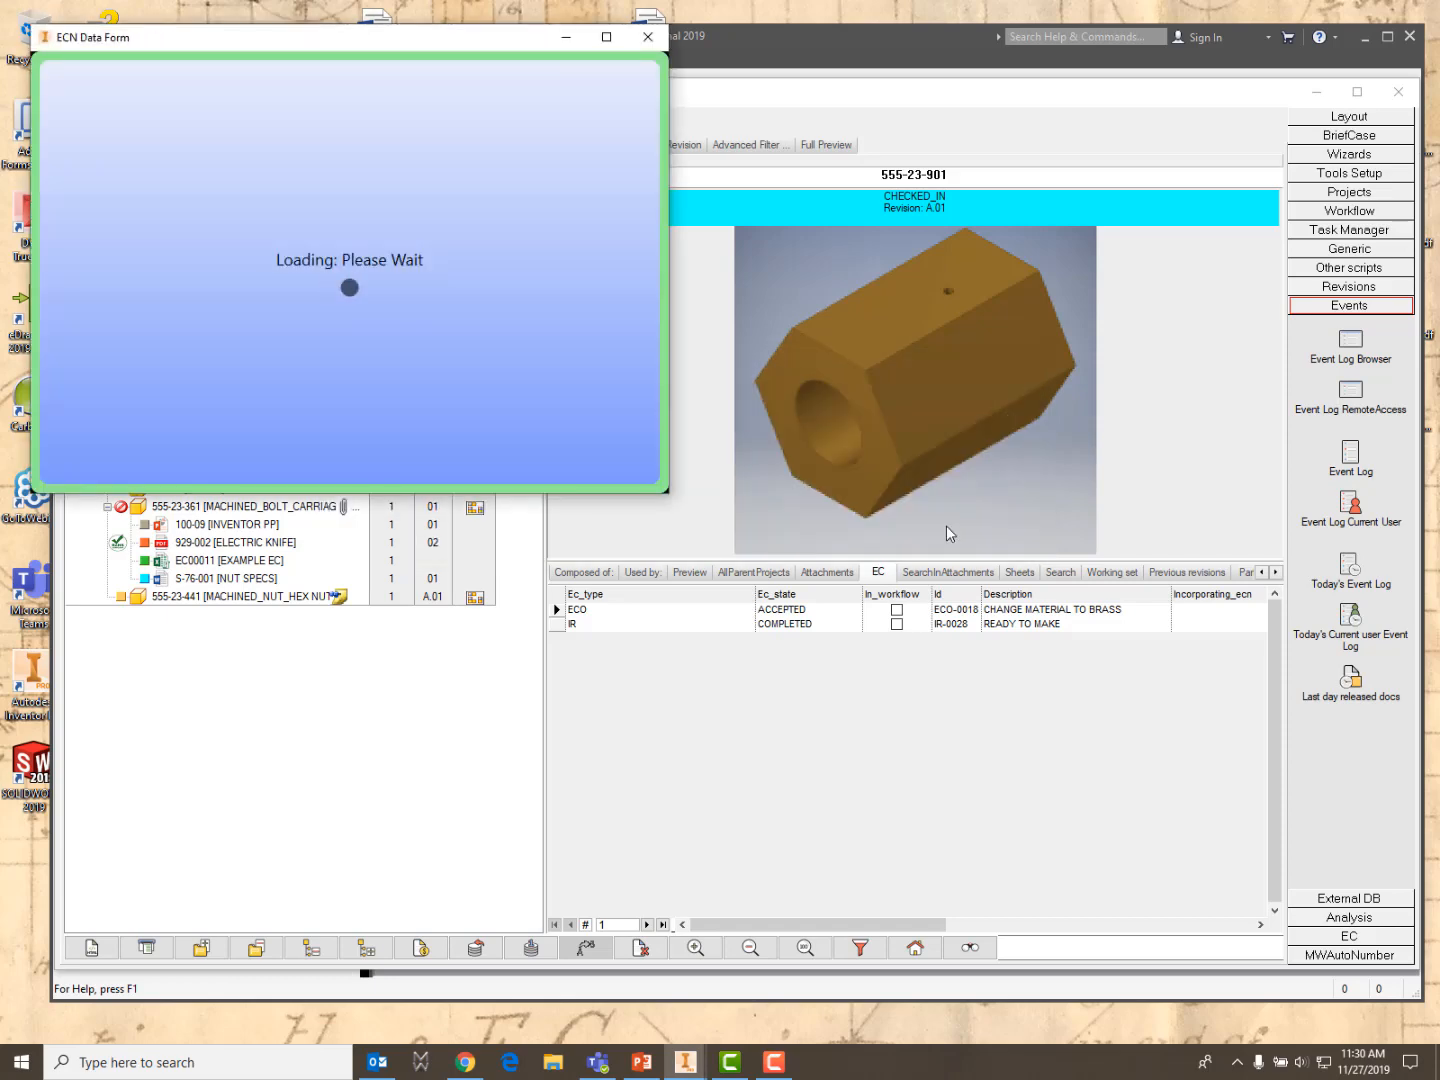
Enable REQUIRE_MAJOR_REVISION on the new ECN and apply the form
drag(303, 44, 574, 347)
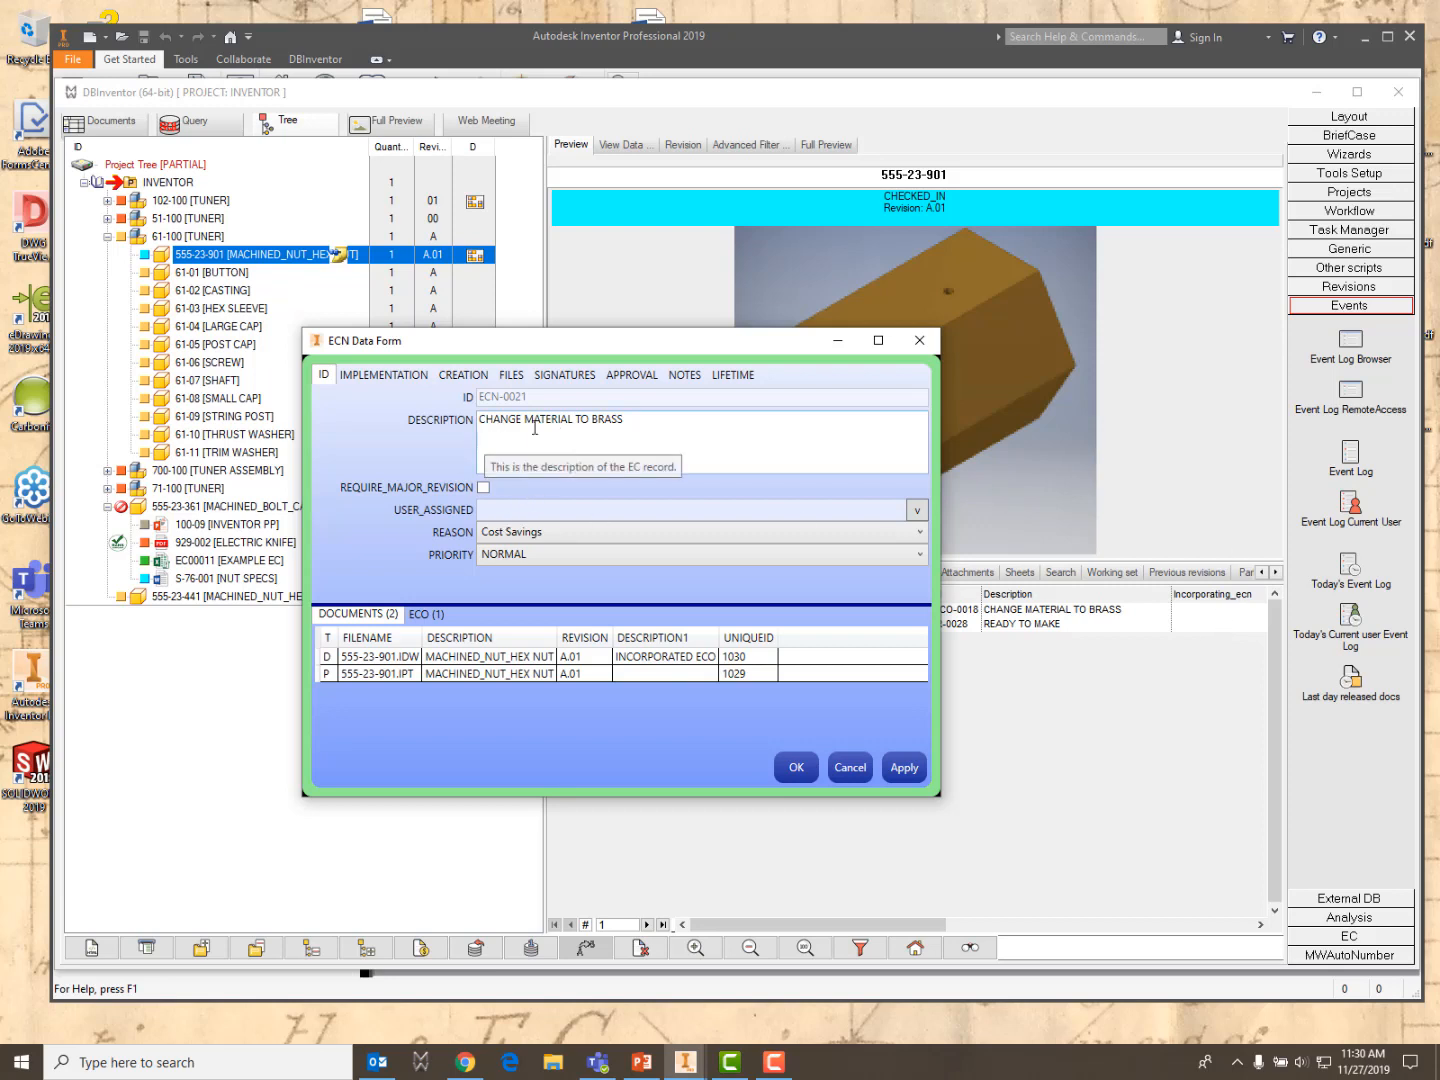
drag(666, 351, 408, 410)
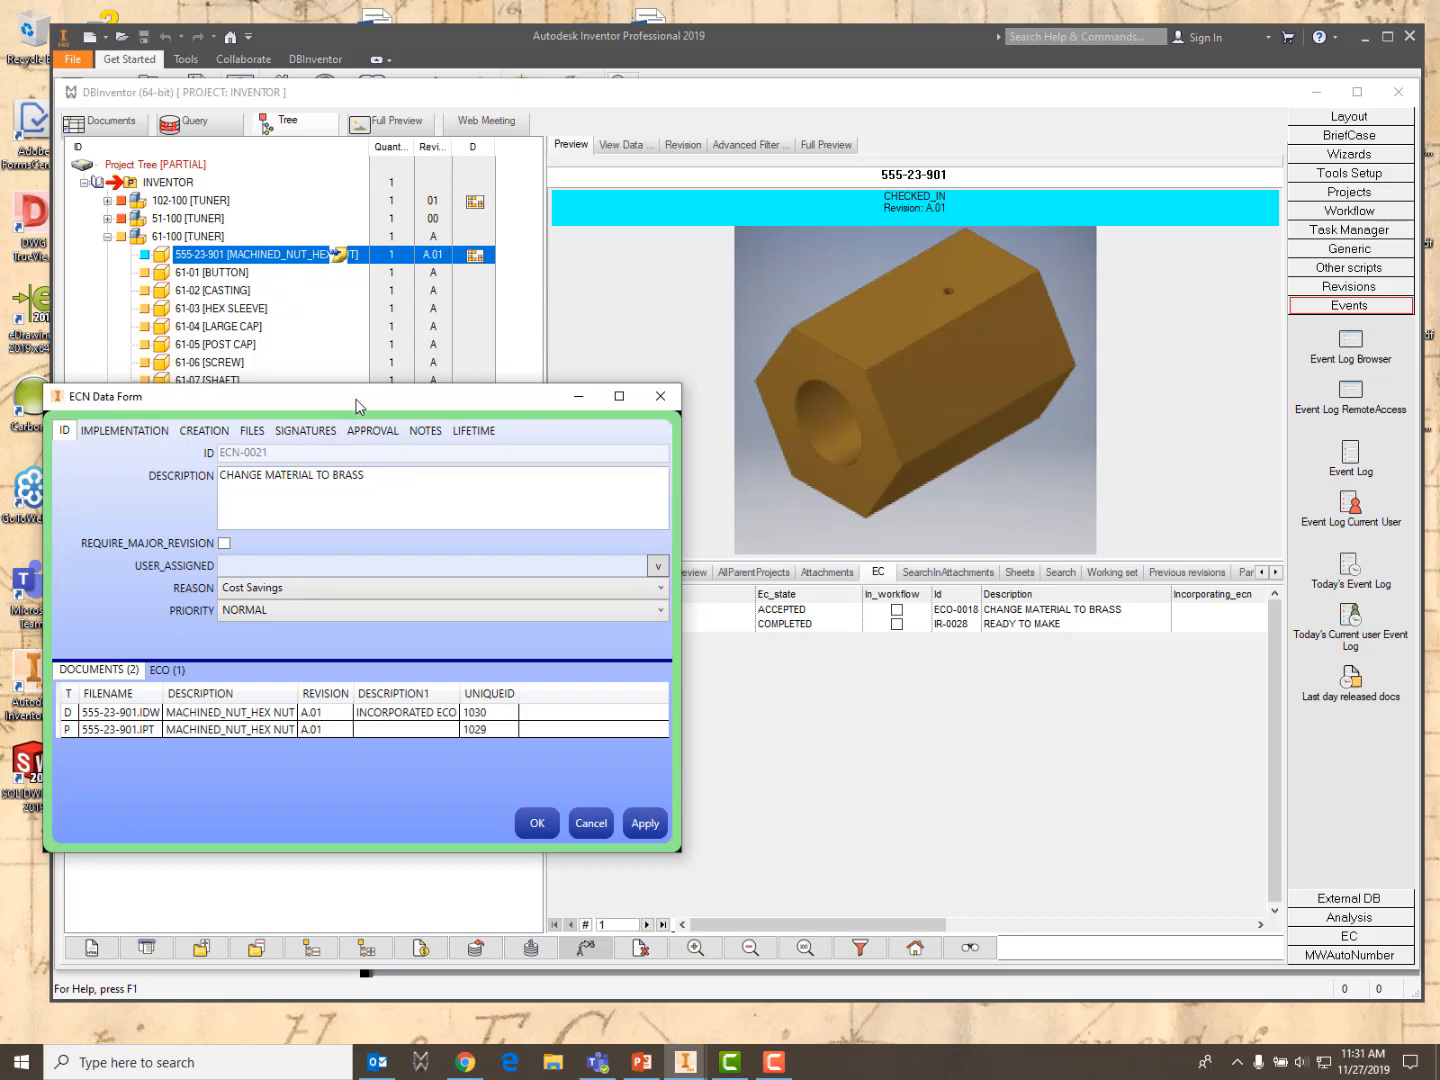
drag(360, 392, 689, 305)
click(553, 455)
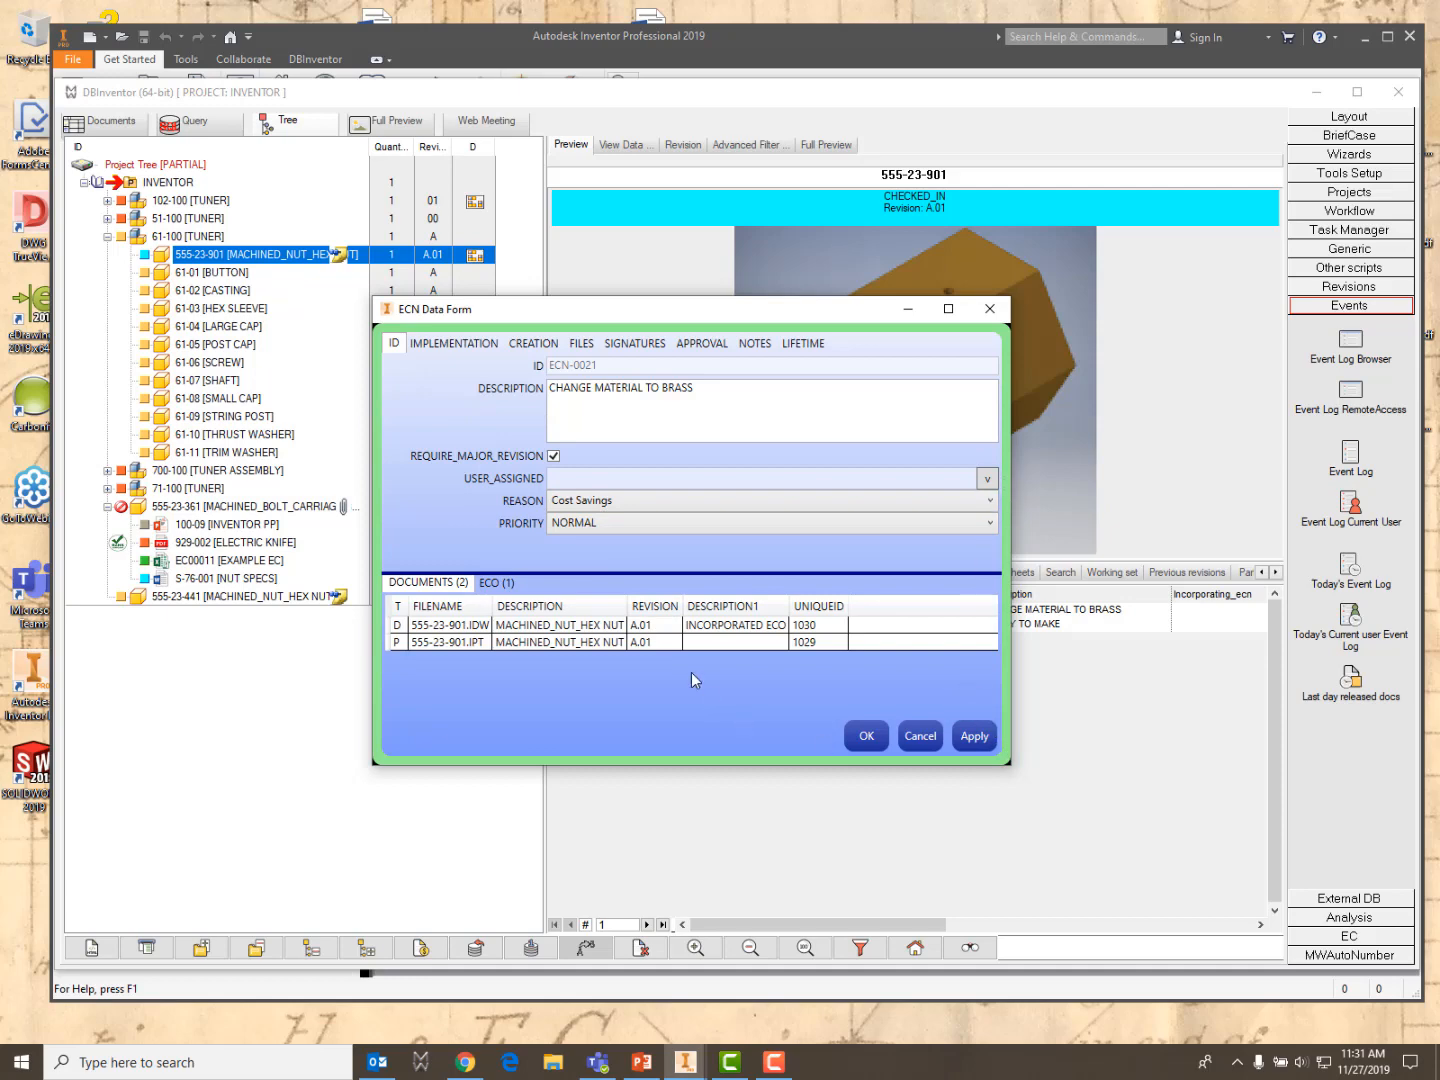
click(983, 741)
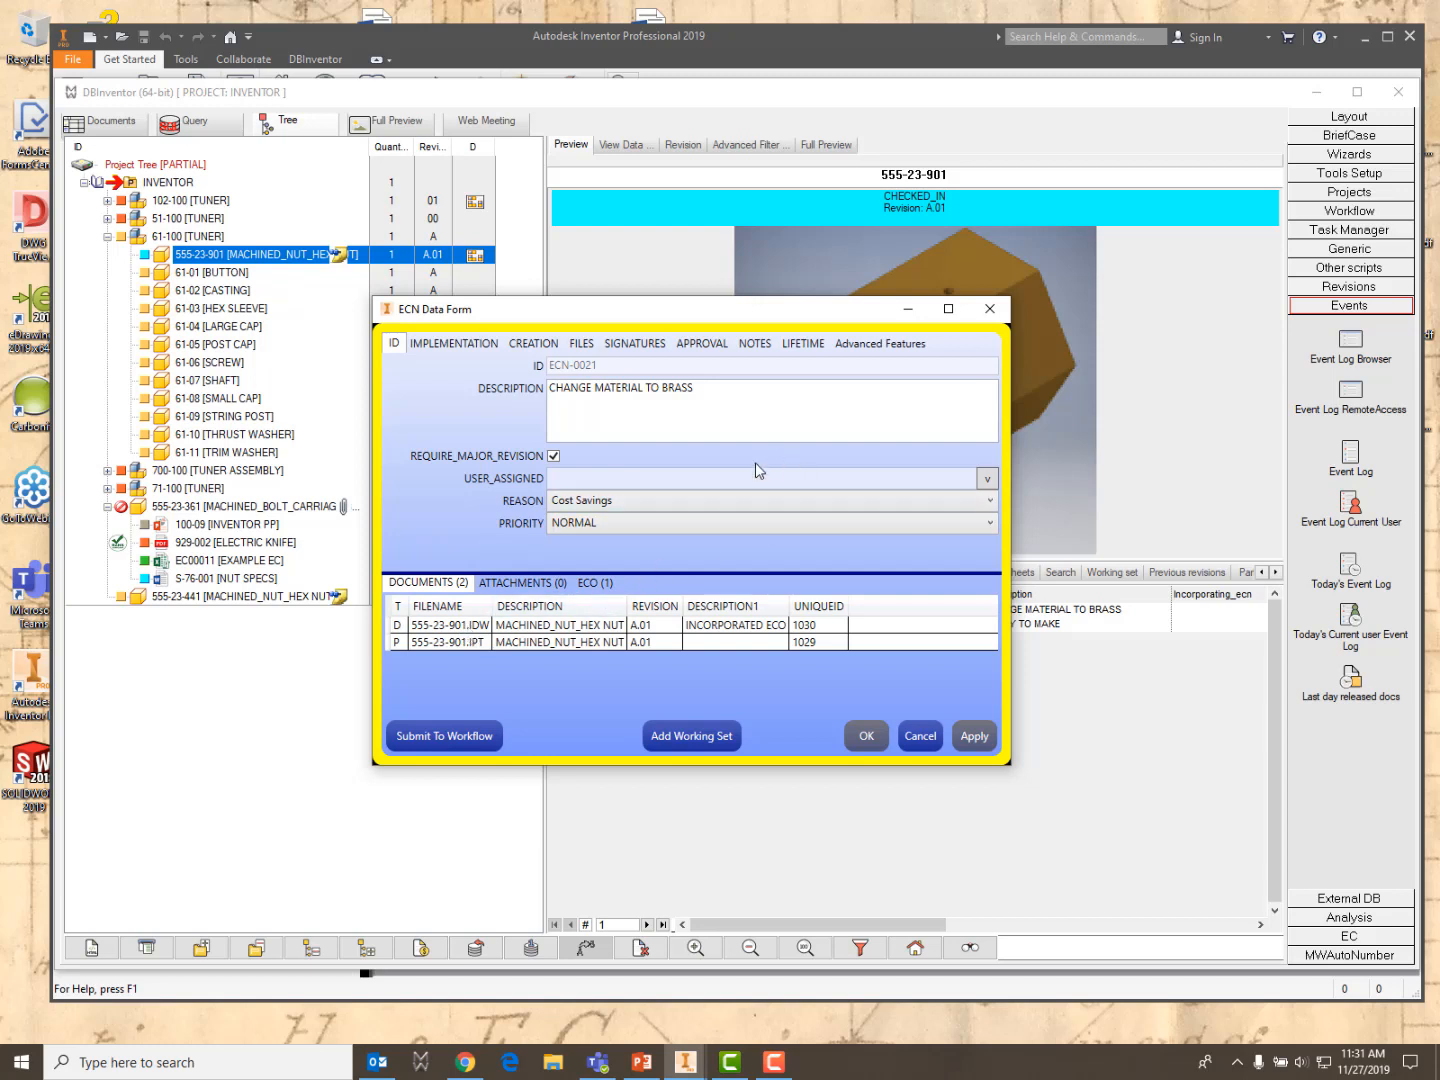
Assign a user to the ECN and set its reason to Improving Quality and its priority to CRITICAL
click(985, 479)
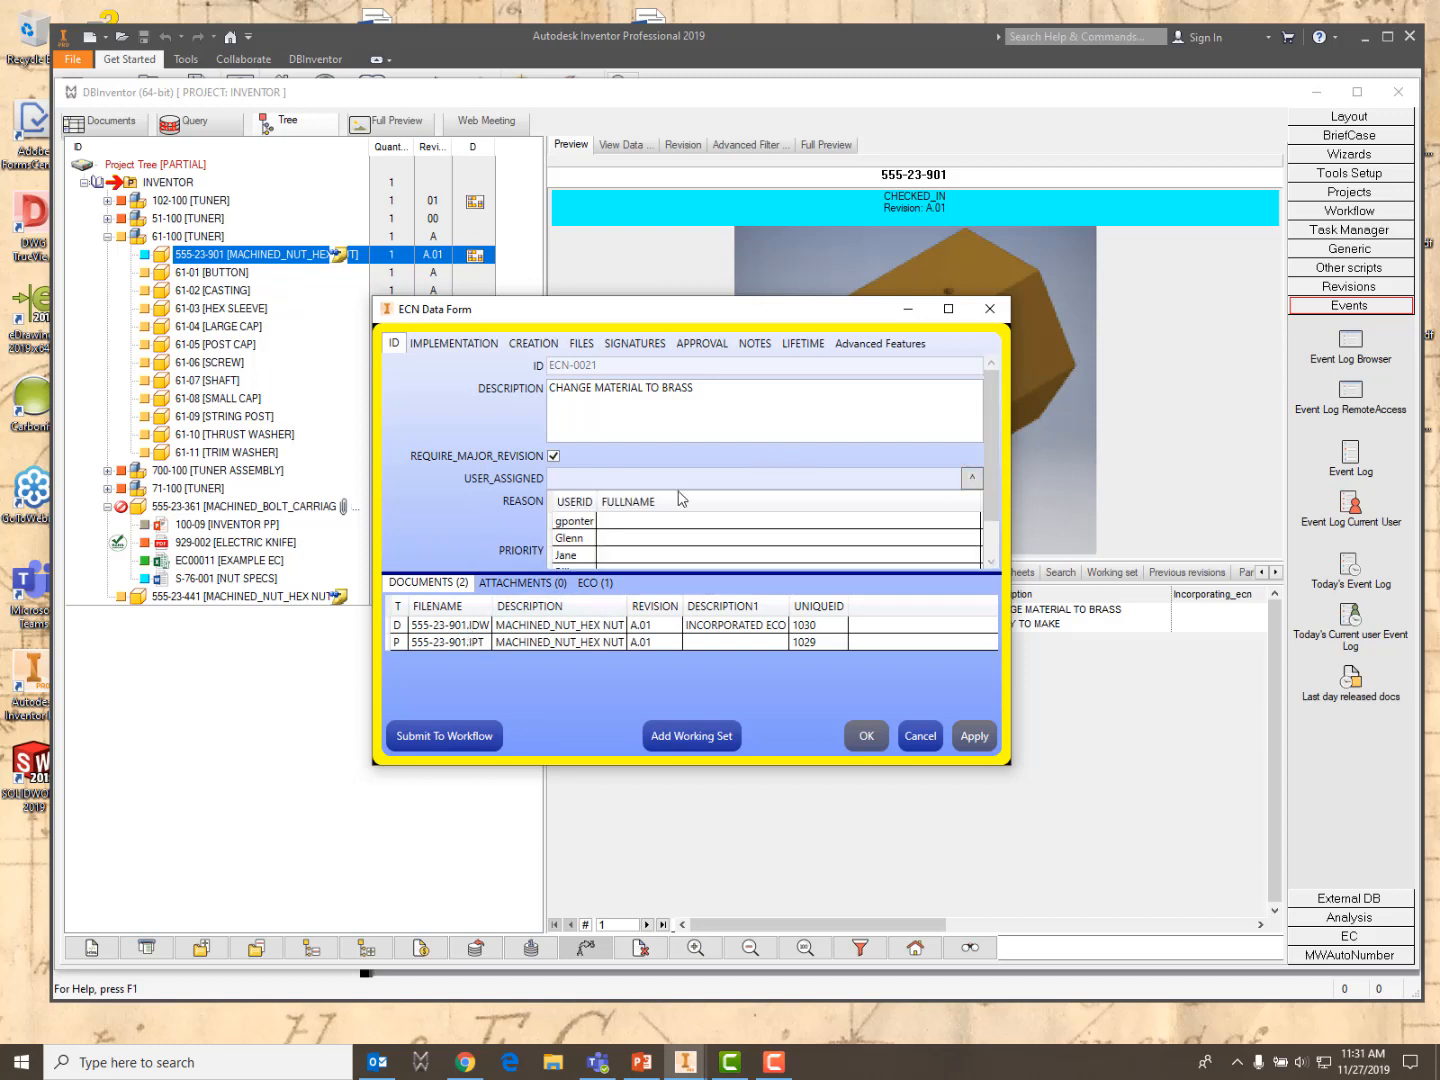
click(586, 532)
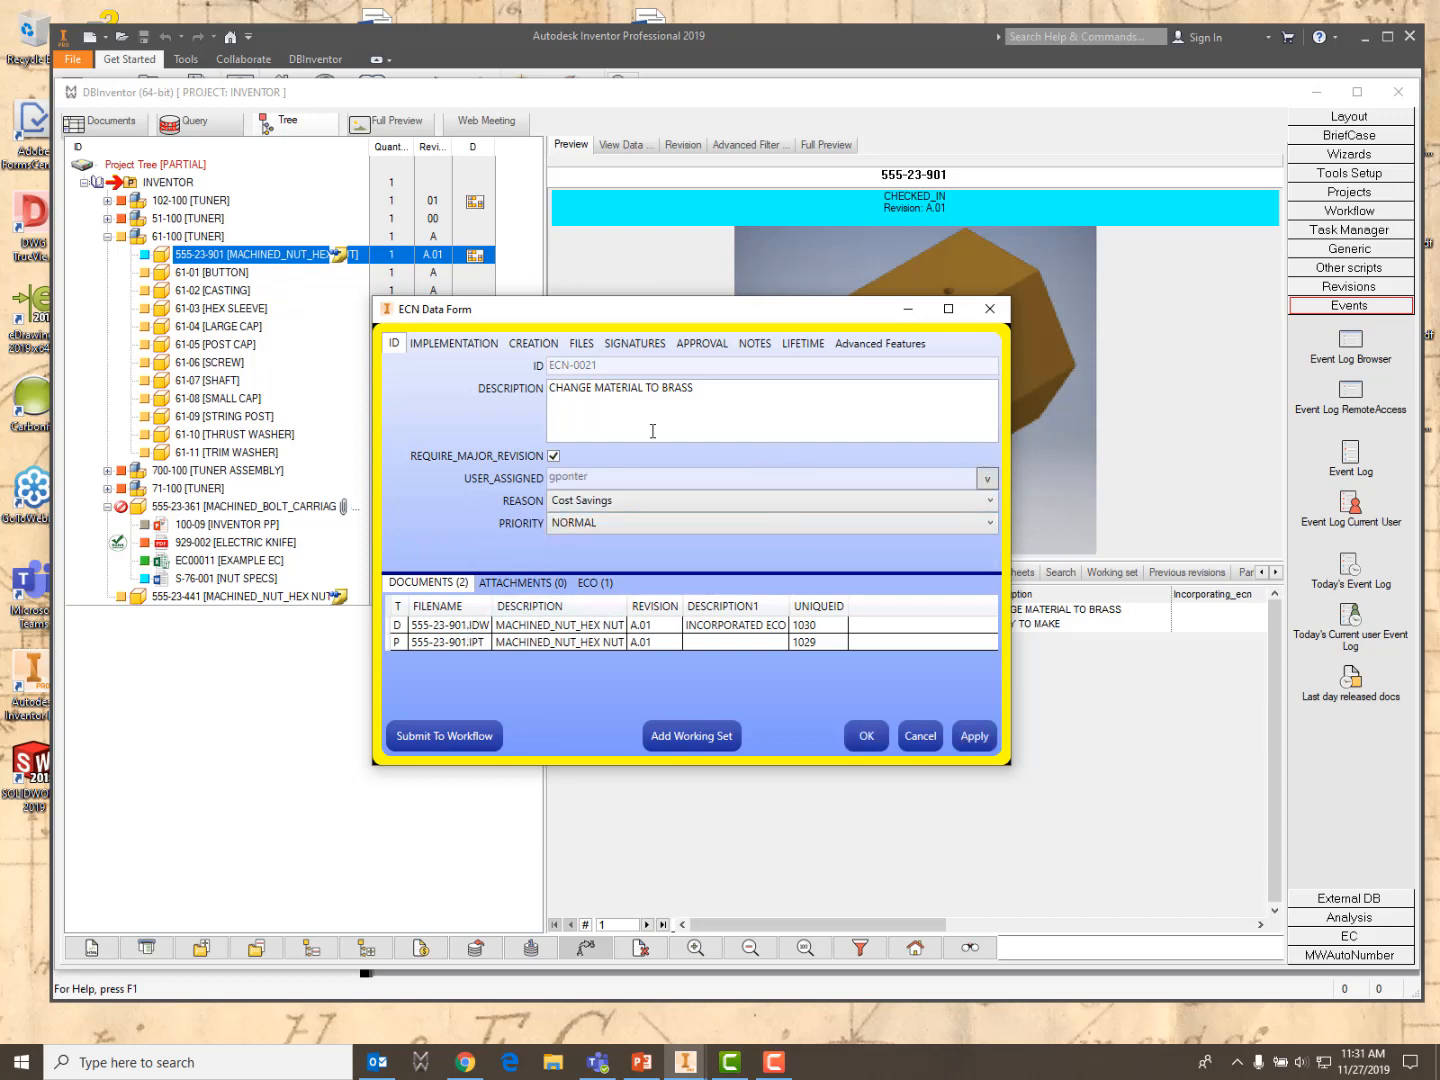
click(989, 502)
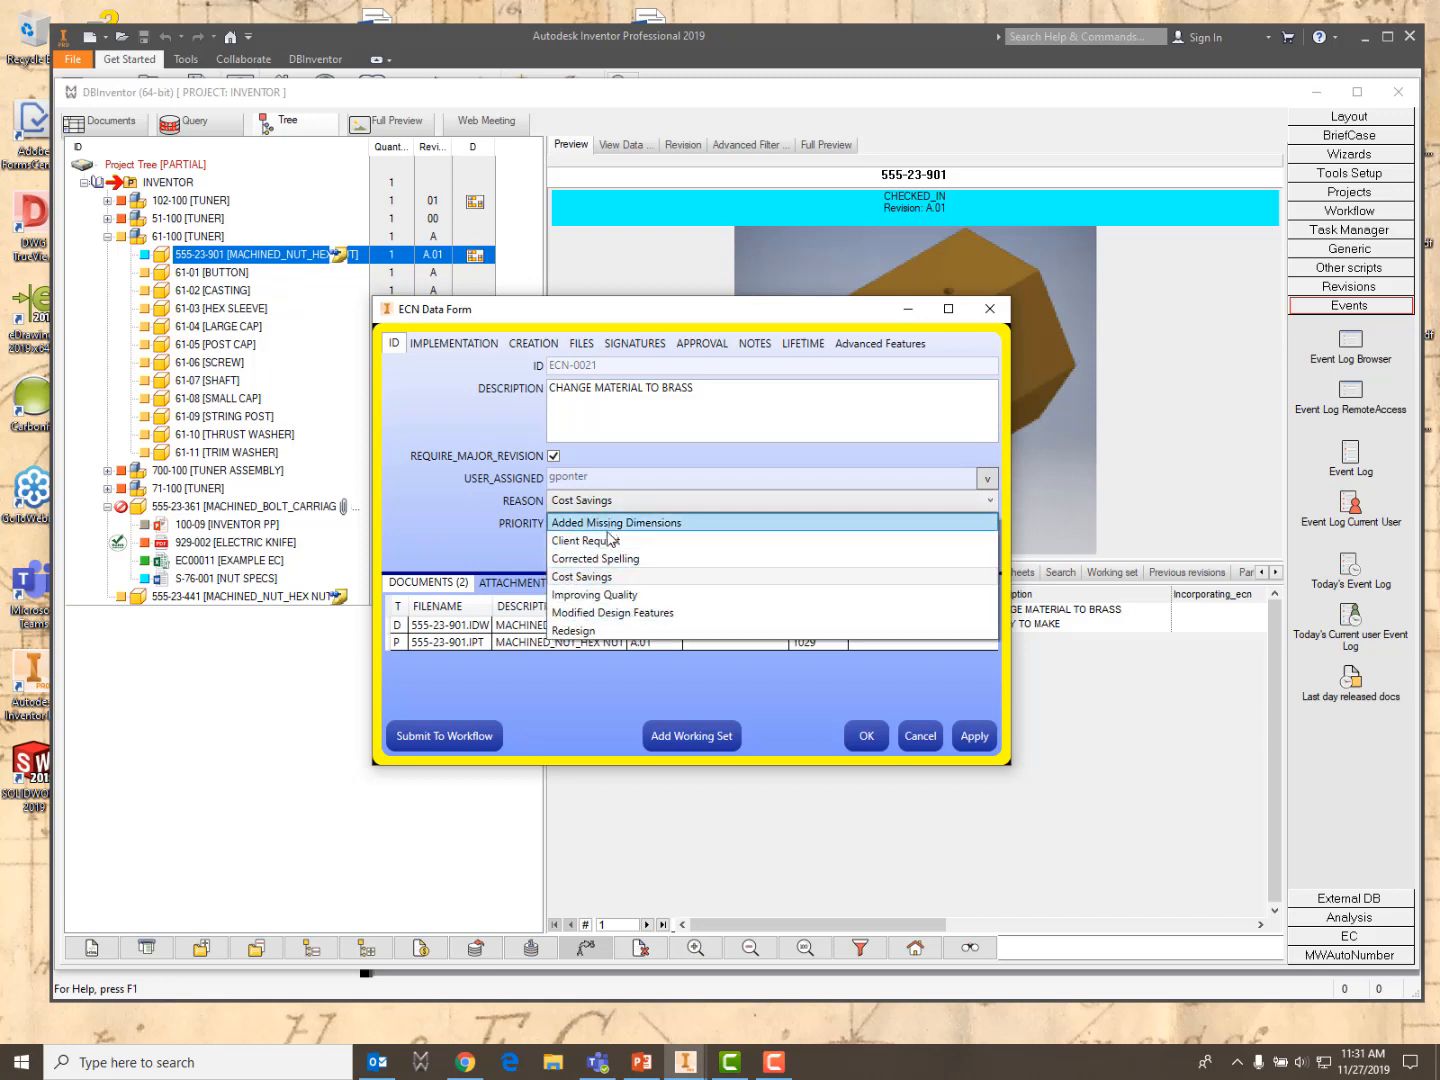
click(603, 595)
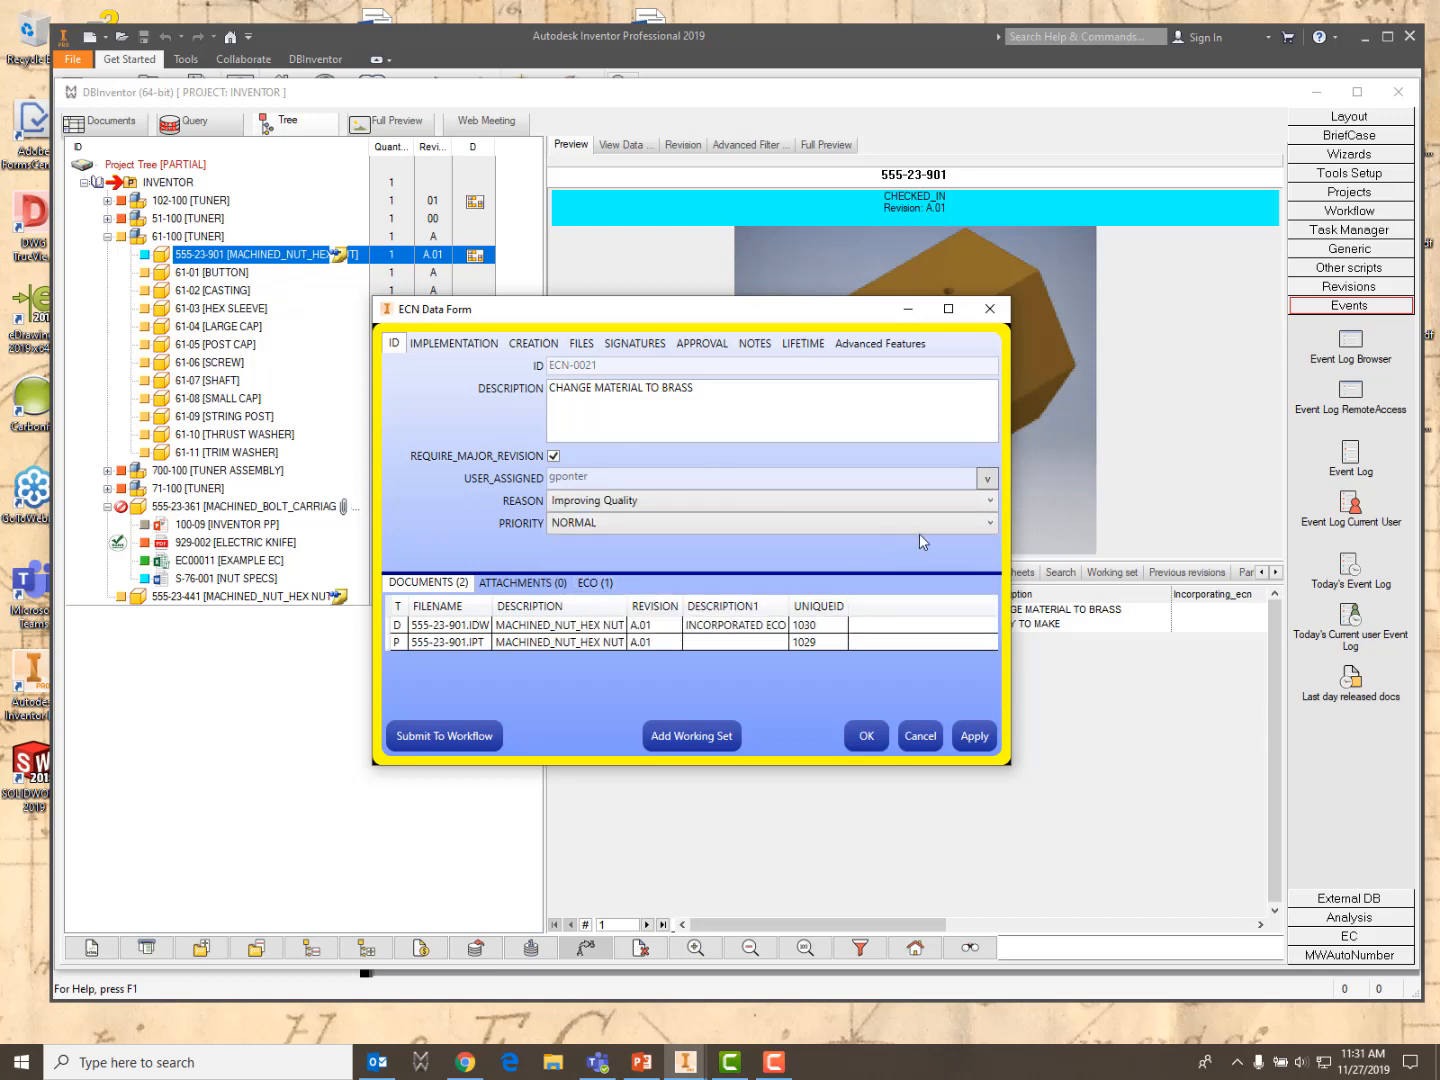
click(988, 526)
click(605, 542)
Submit the ECN to the workflow, close its form, and reopen the ECN record of 555-23-901 for editing
click(444, 738)
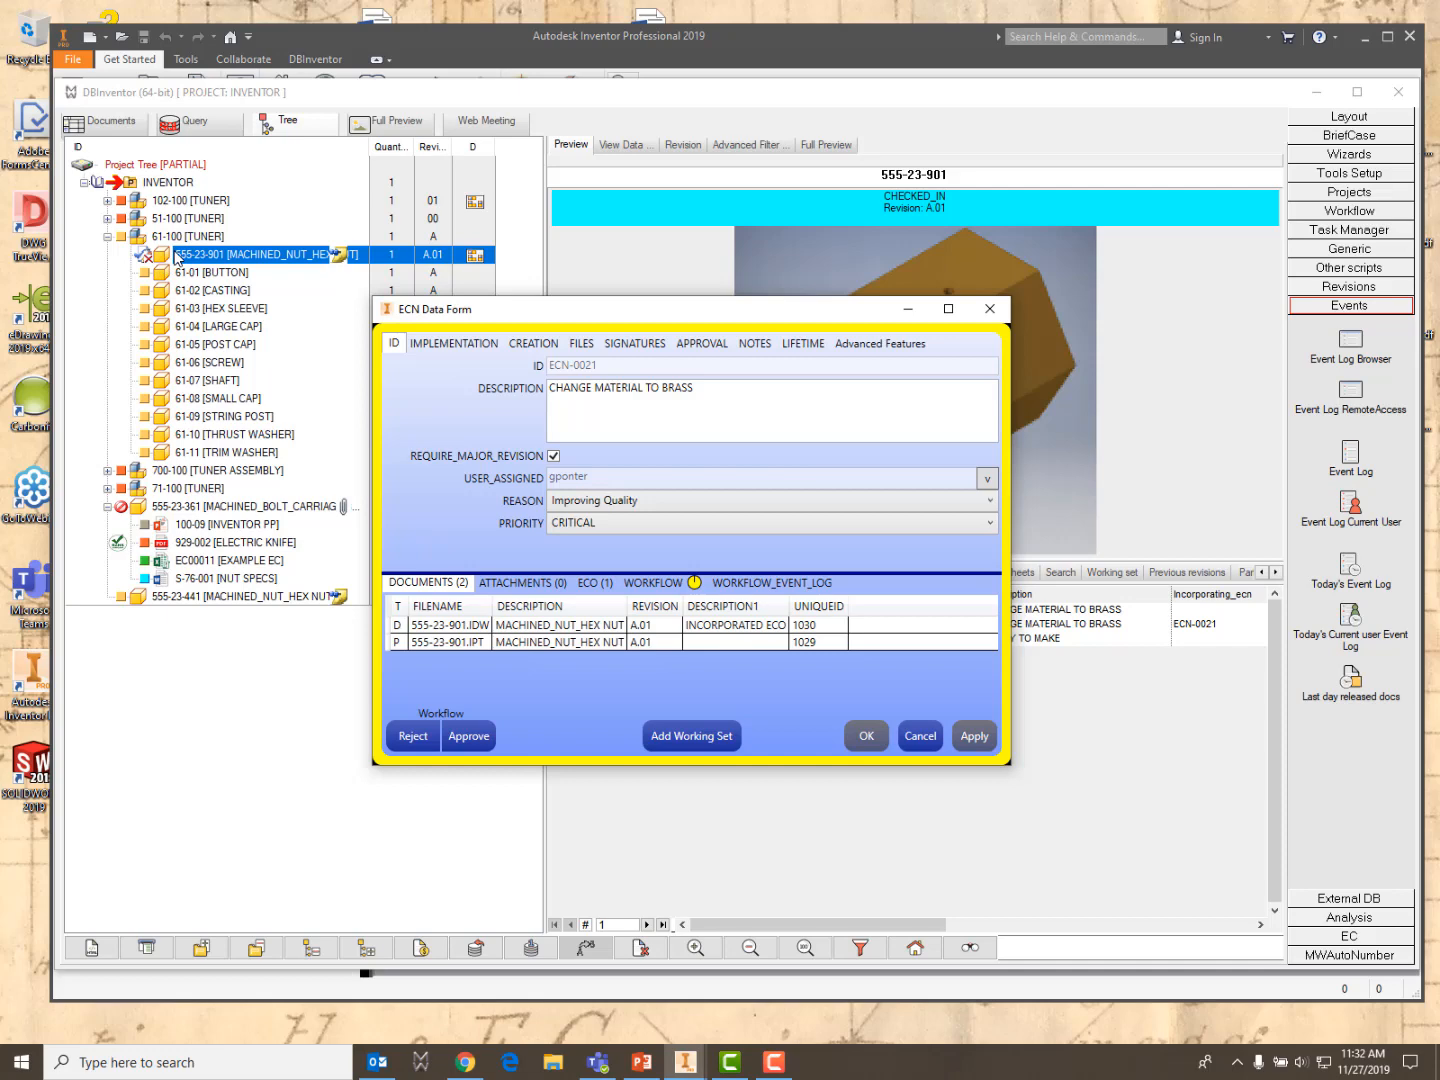
click(989, 308)
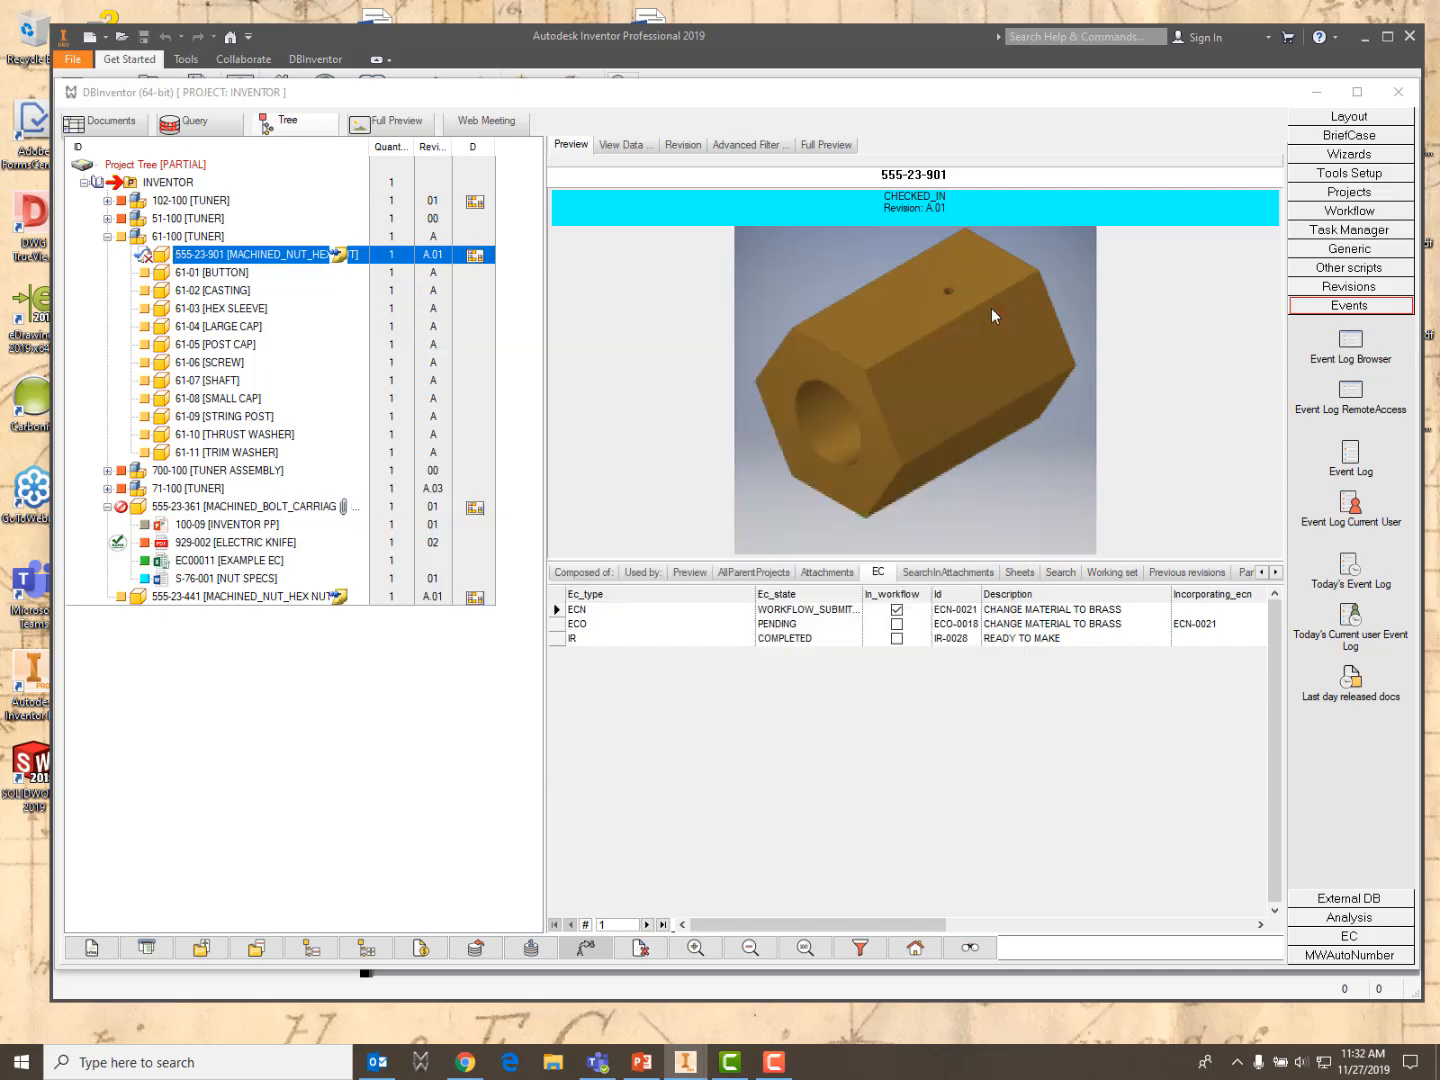
right_click(192, 262)
mouse_move(386, 270)
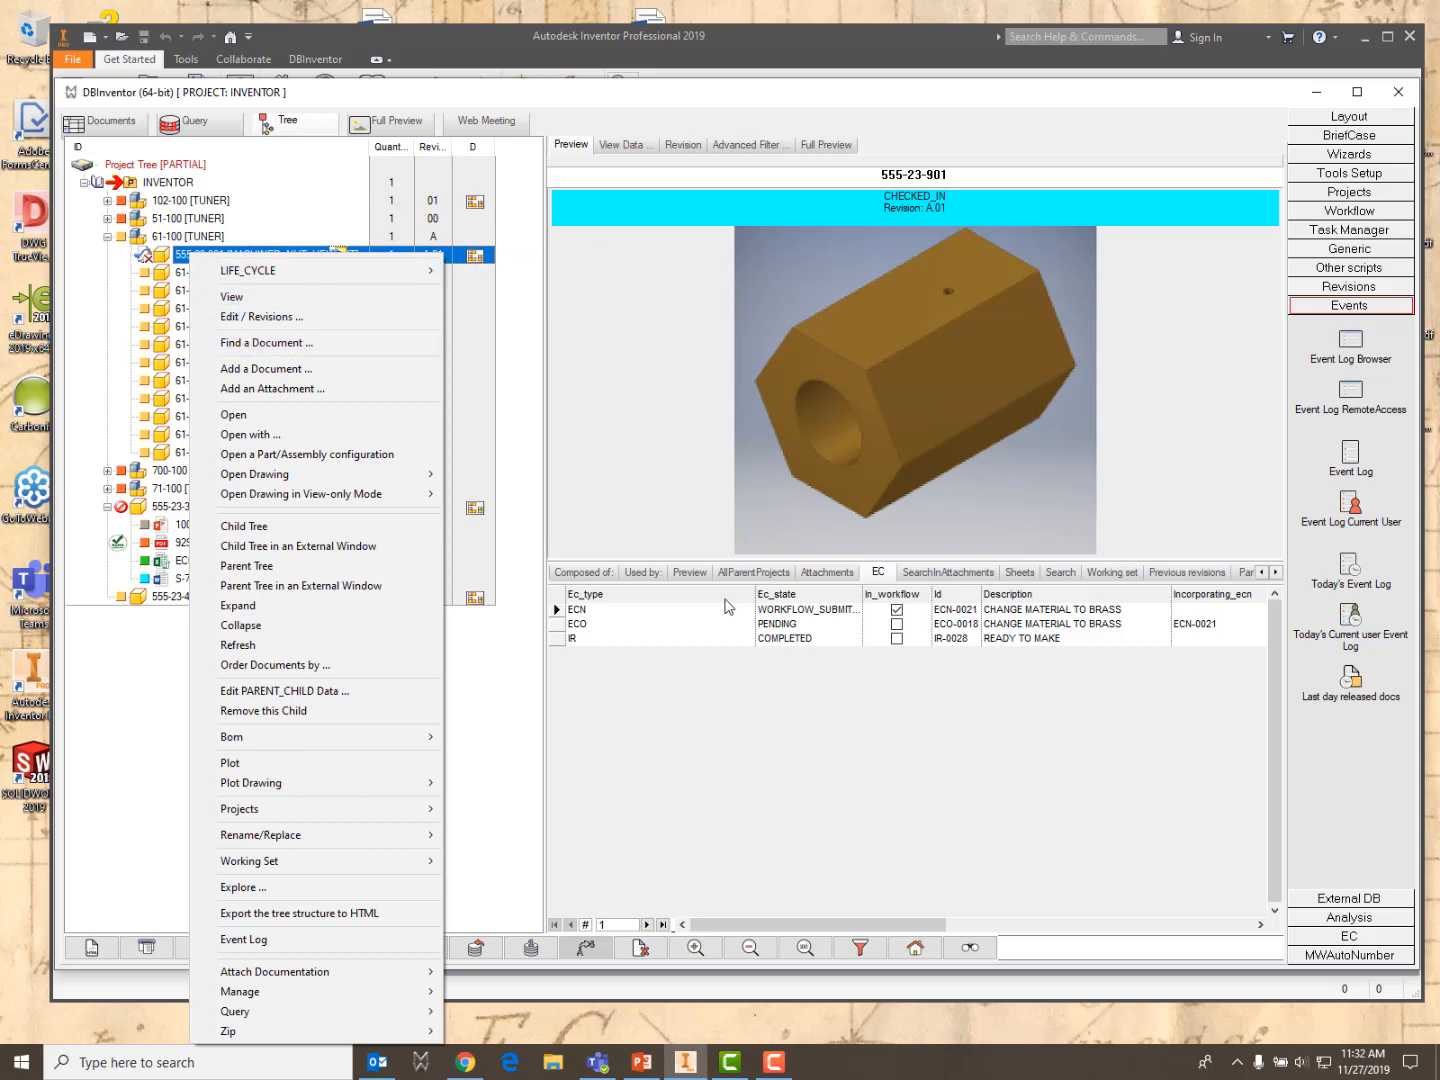
click(577, 612)
right_click(577, 612)
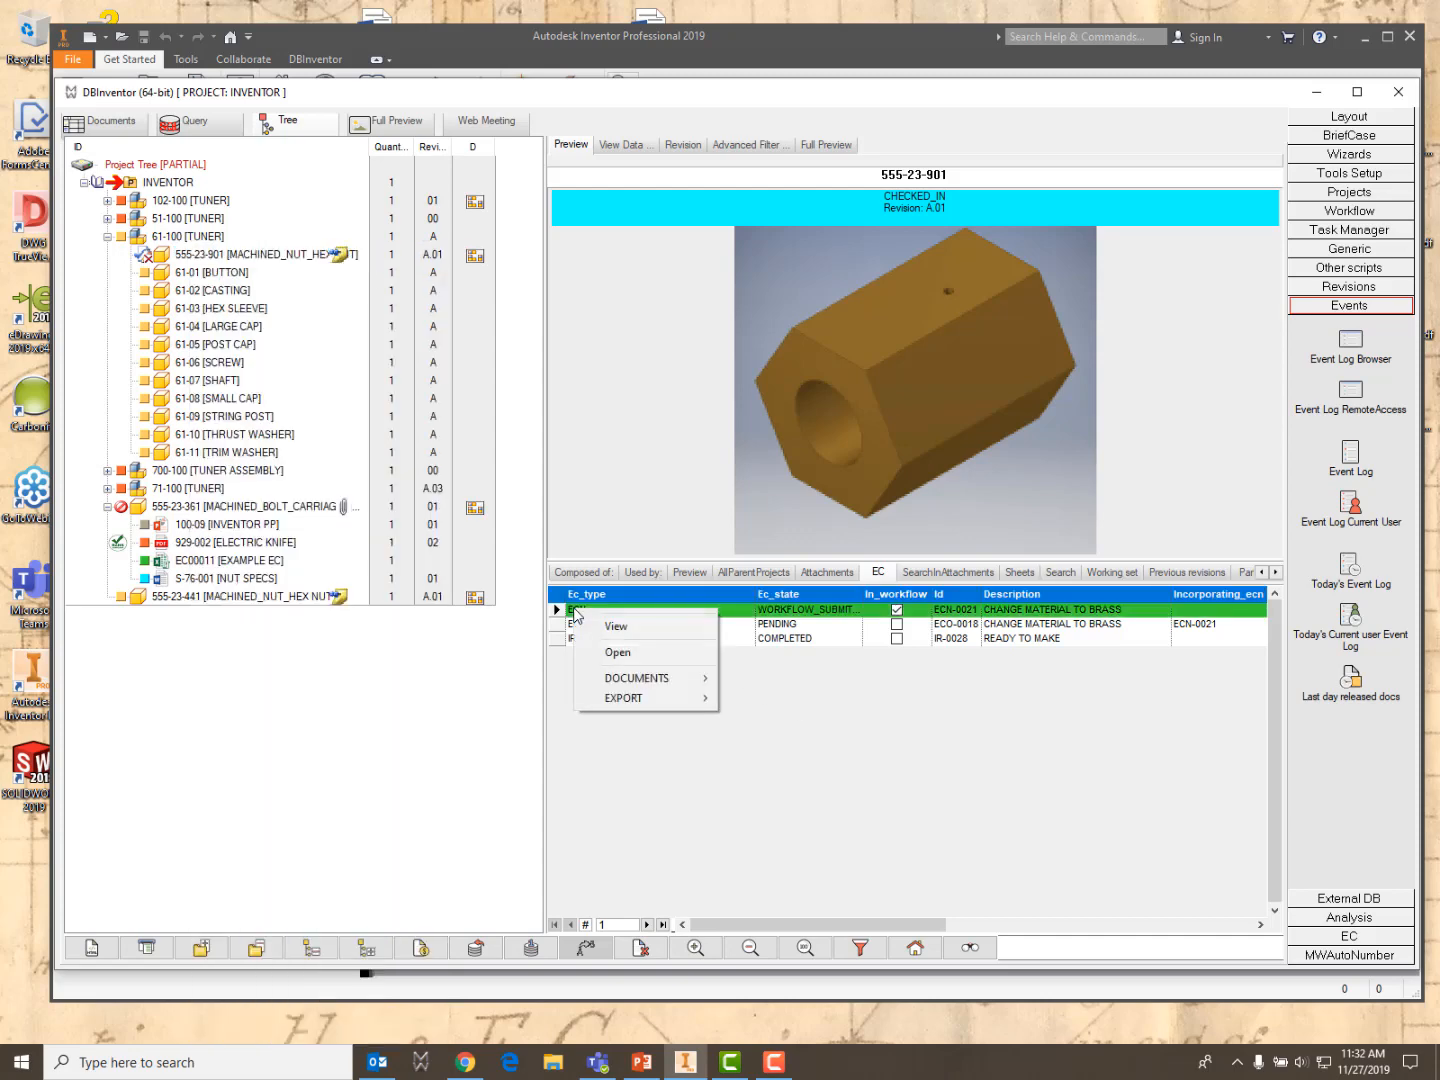
click(641, 630)
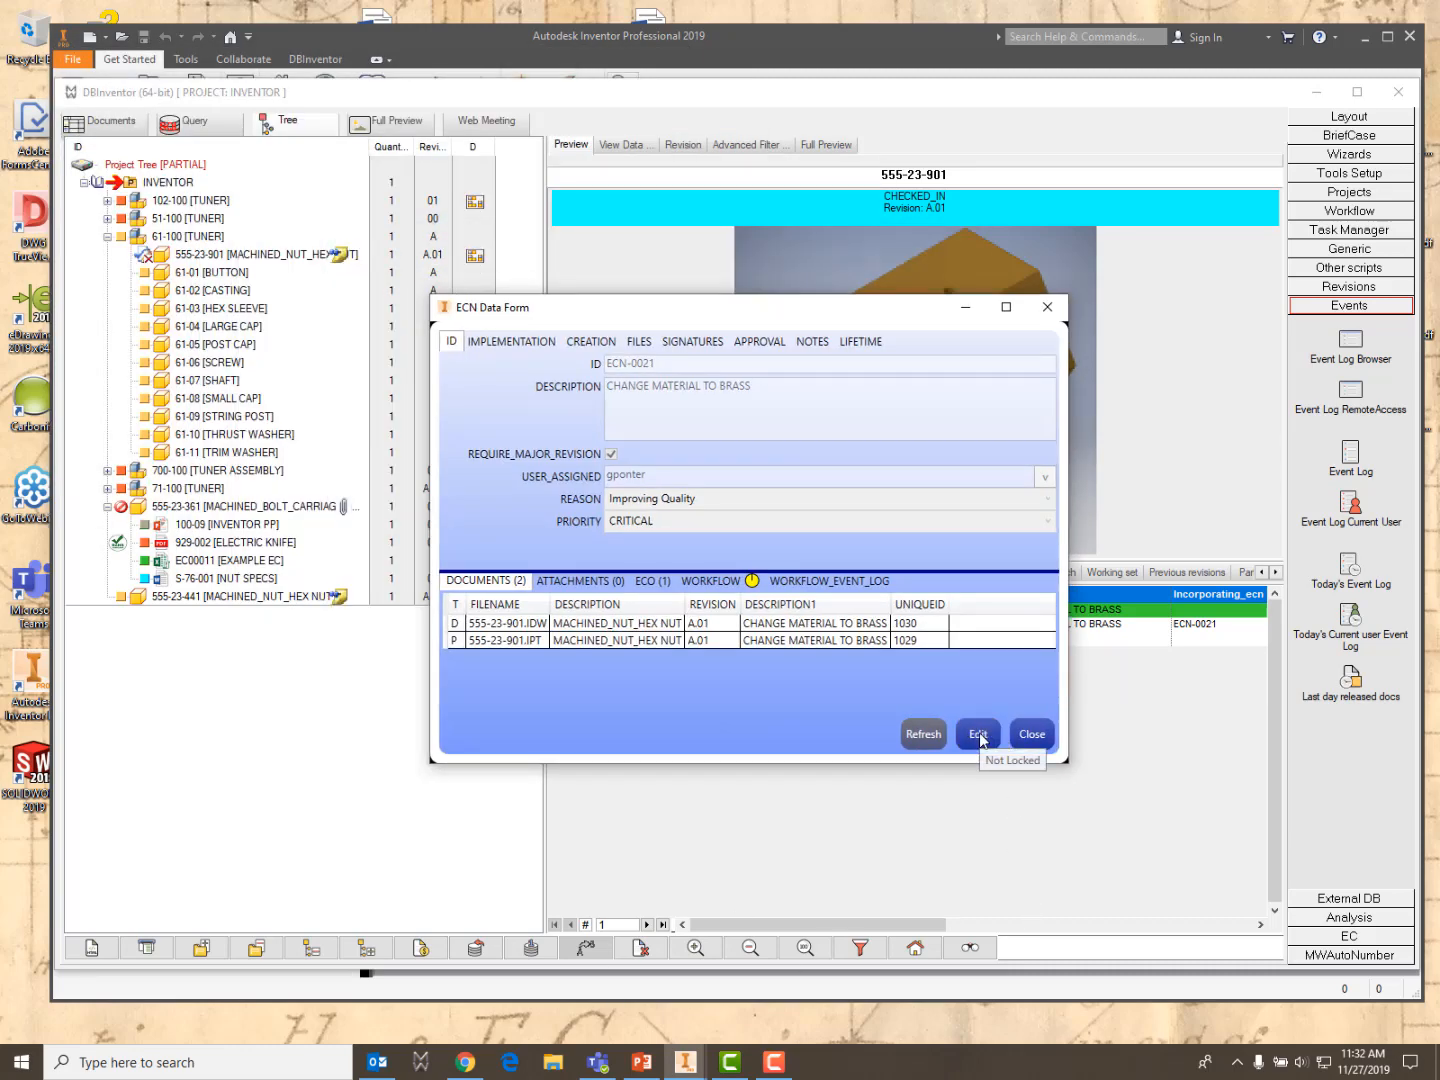
click(978, 735)
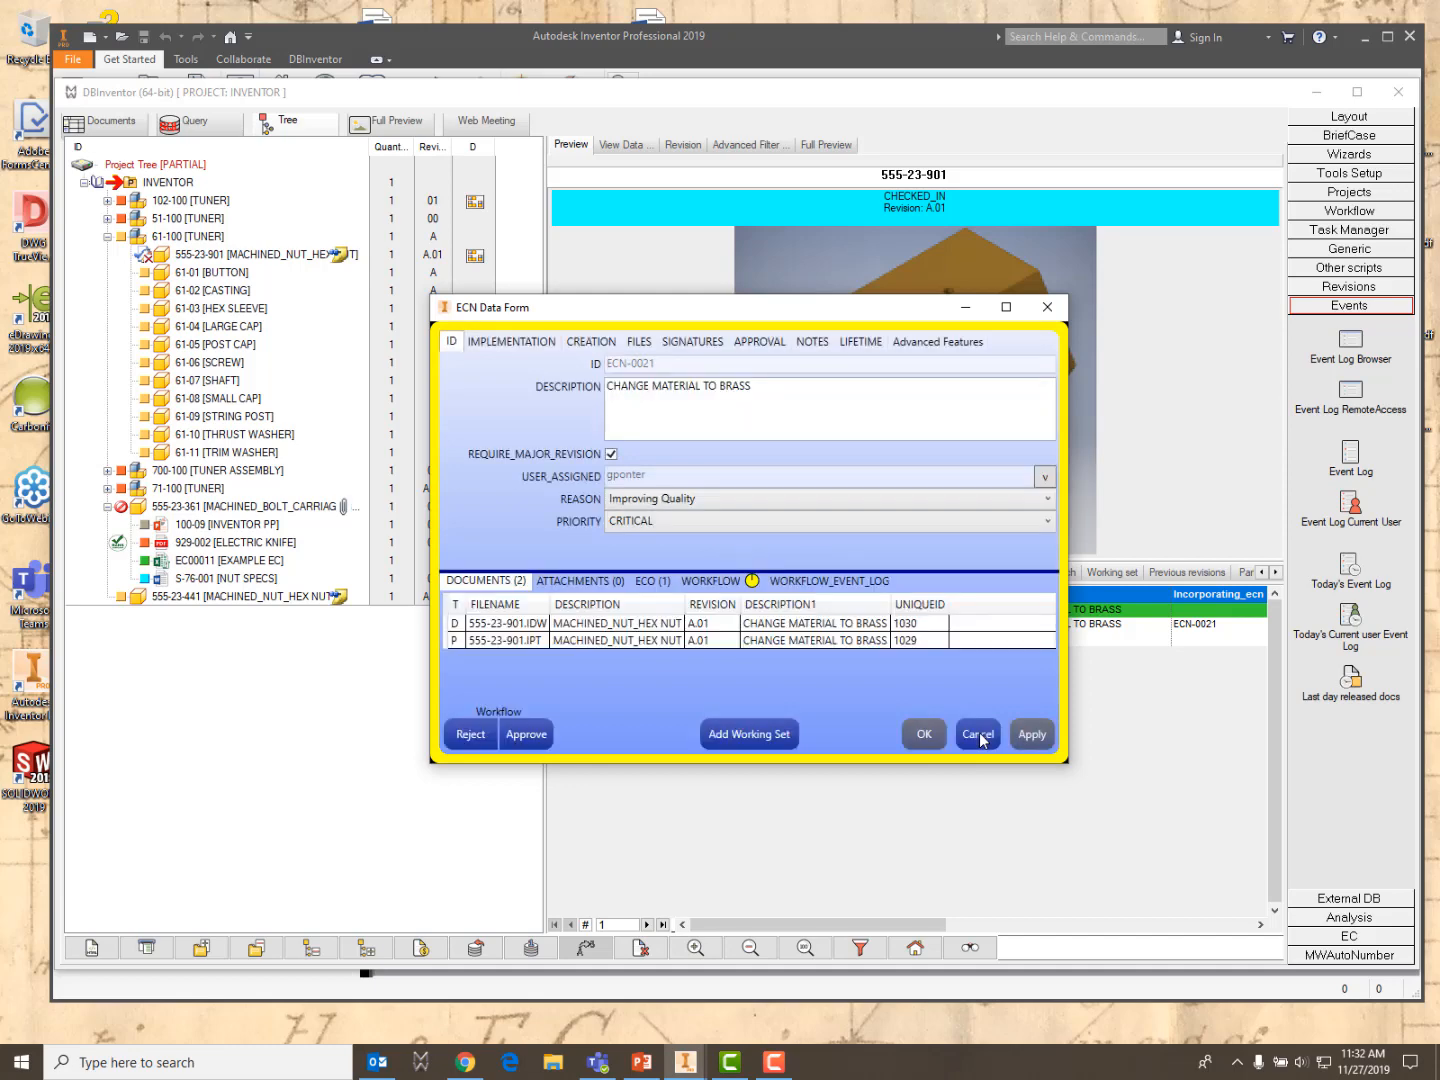
Review the ECN's workflow stages and the available rejection options
drag(607, 310, 507, 237)
click(612, 508)
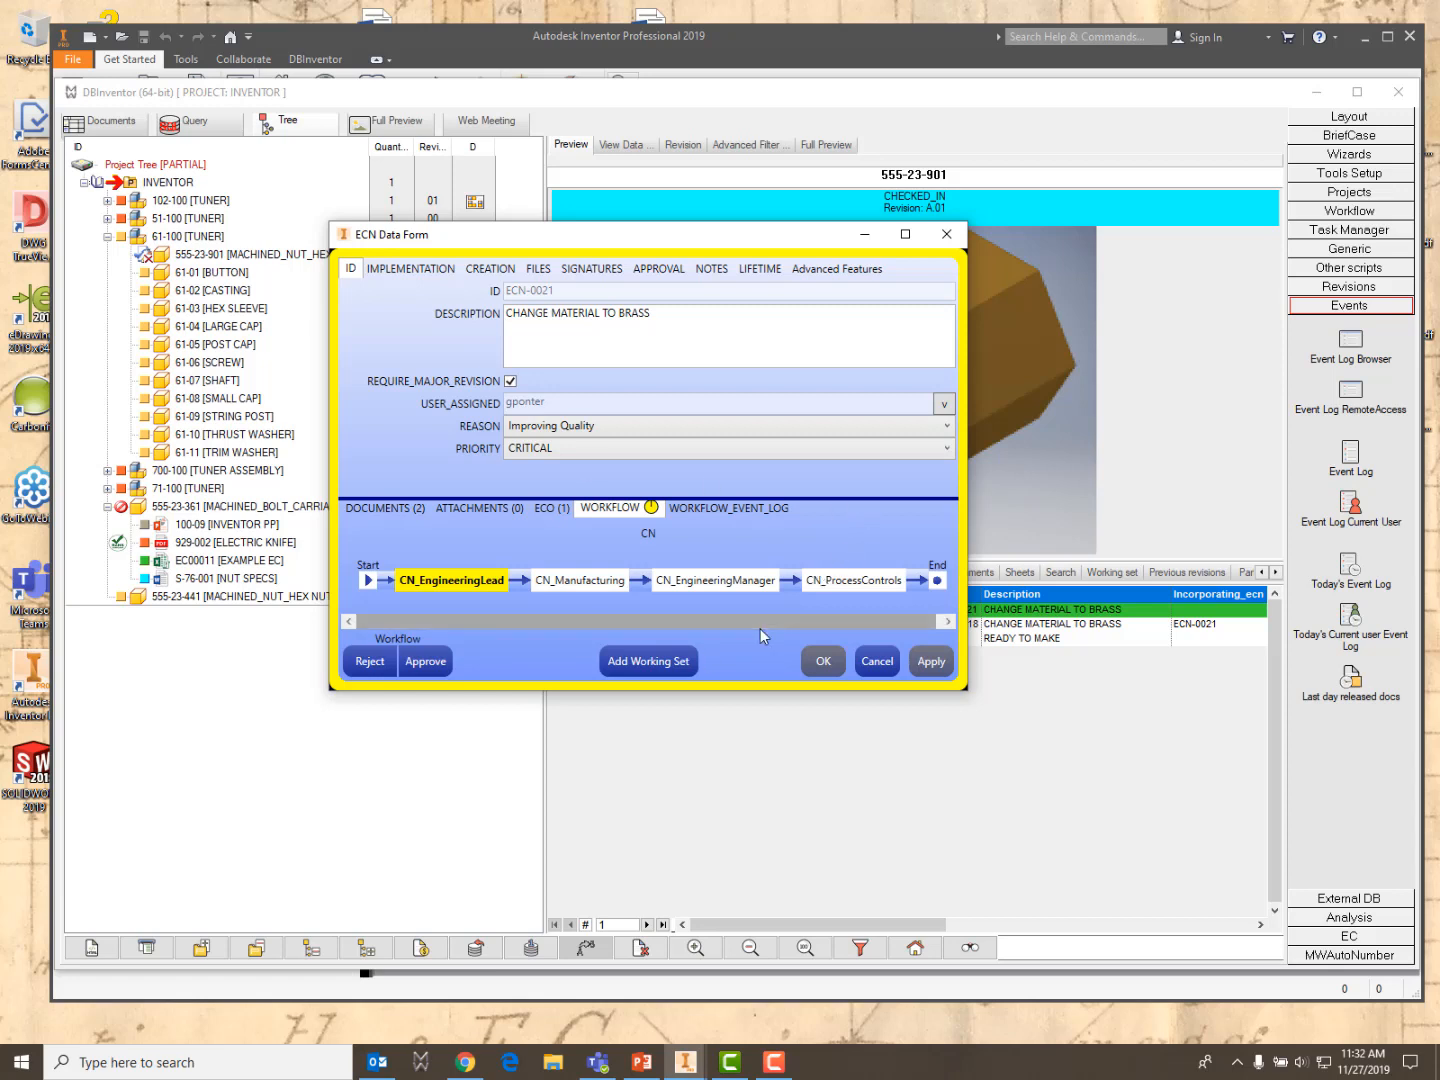
click(372, 661)
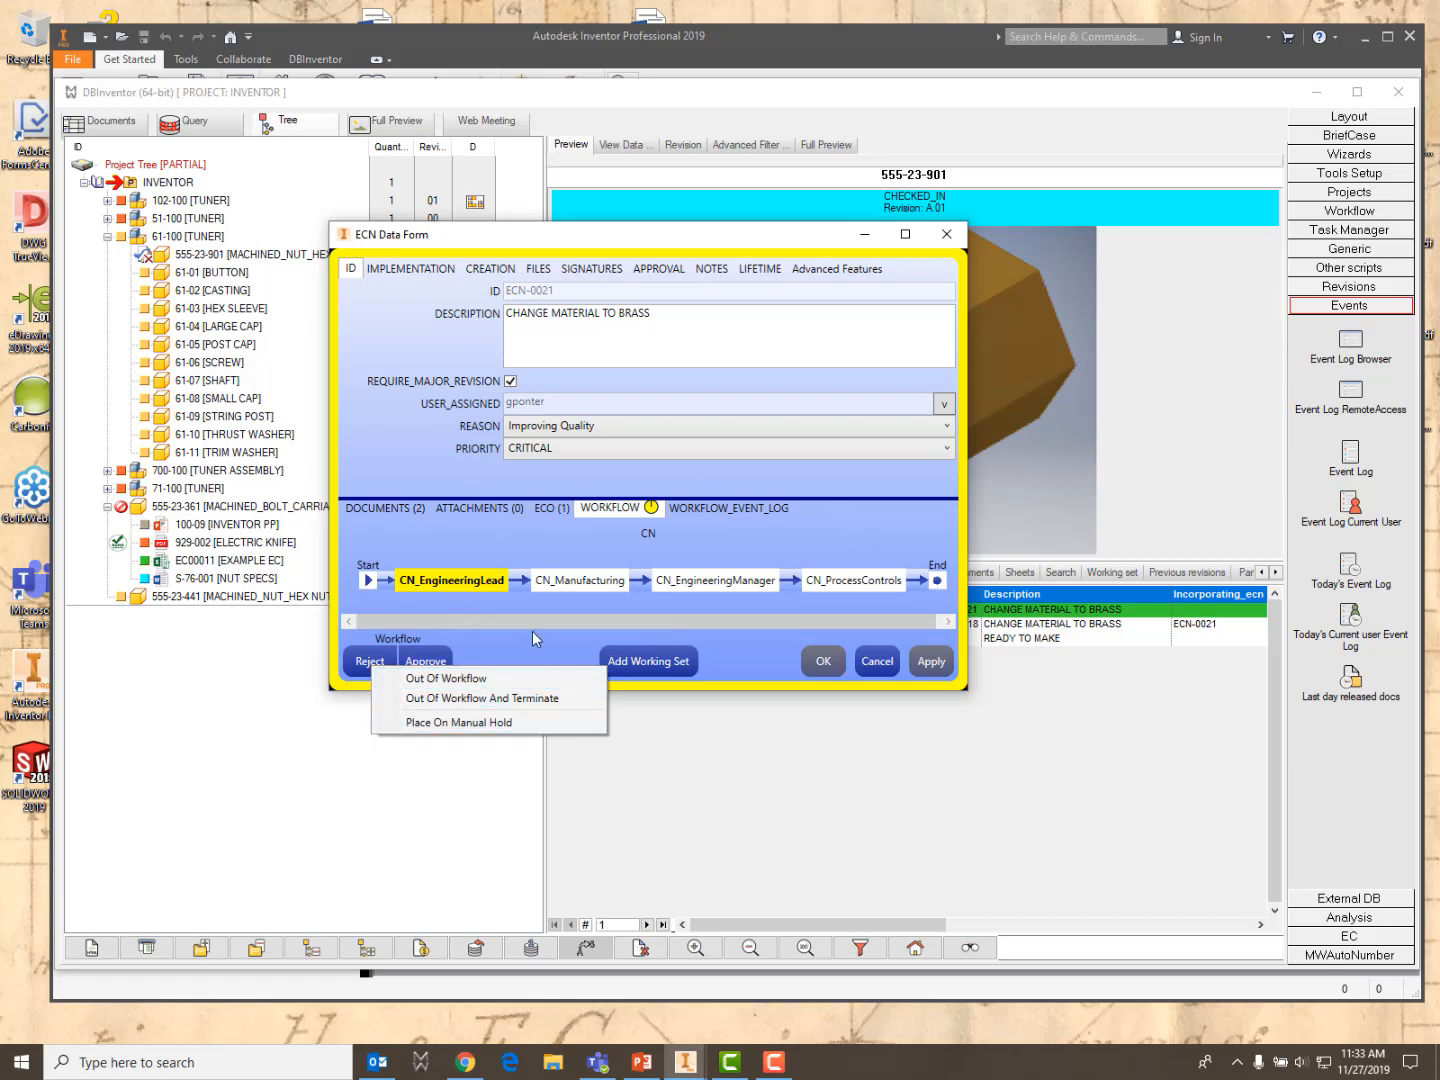
click(504, 648)
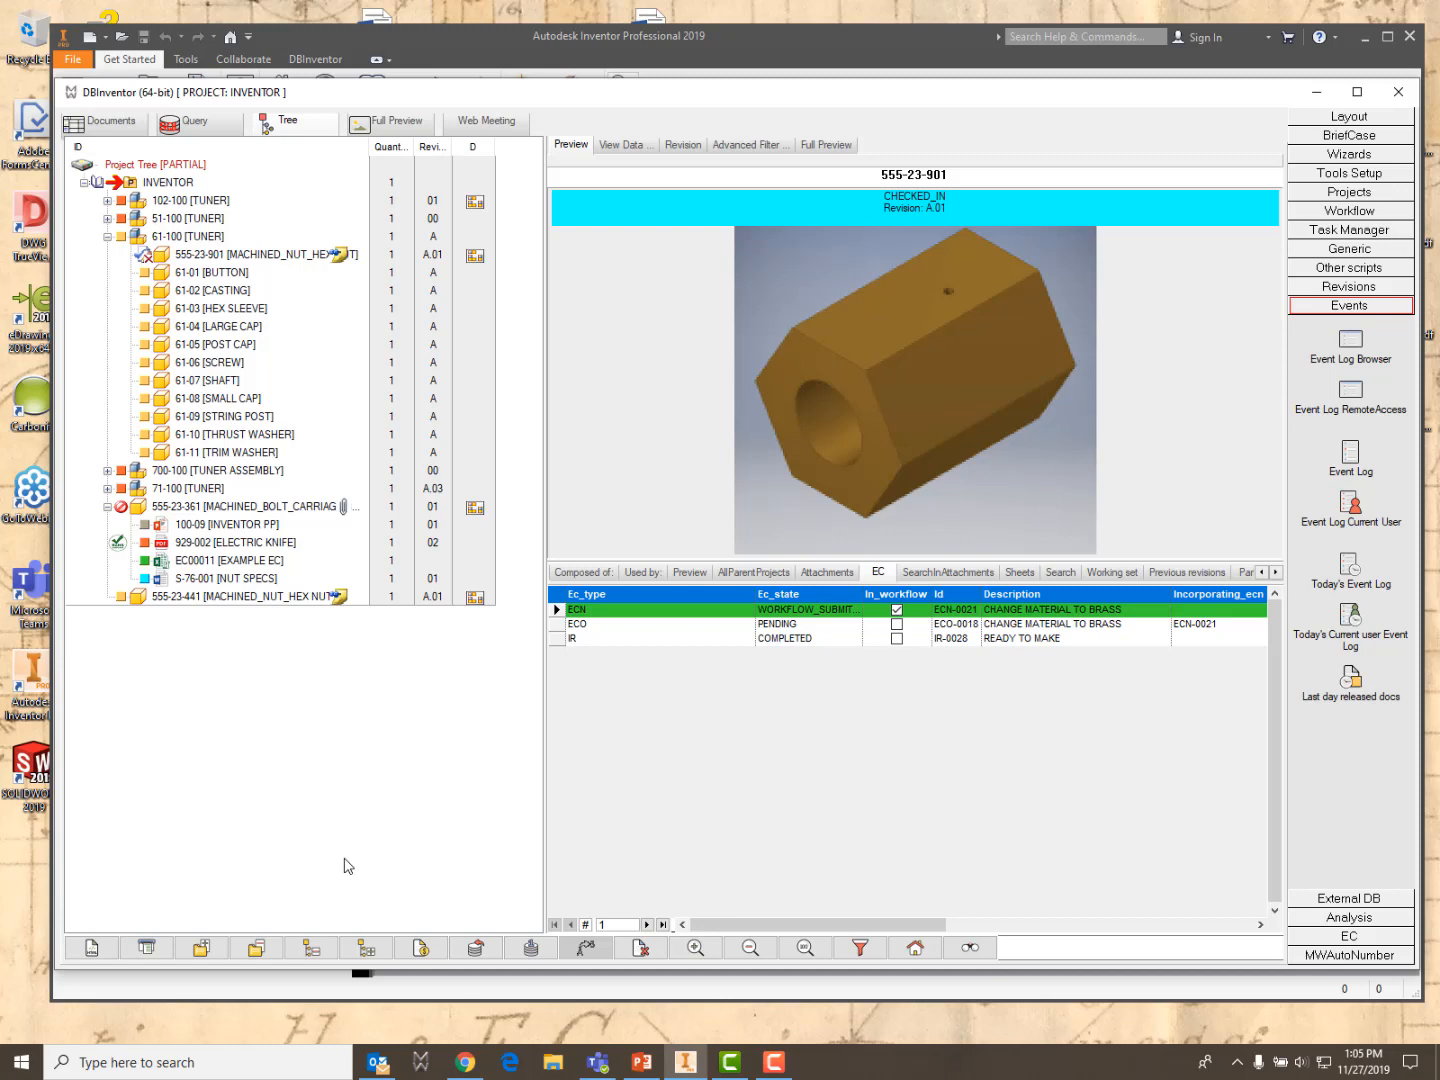
Select the 51-100 tuner assembly in the project tree together with its components 51-02, 51-06, 51-09 and 51-11
click(107, 236)
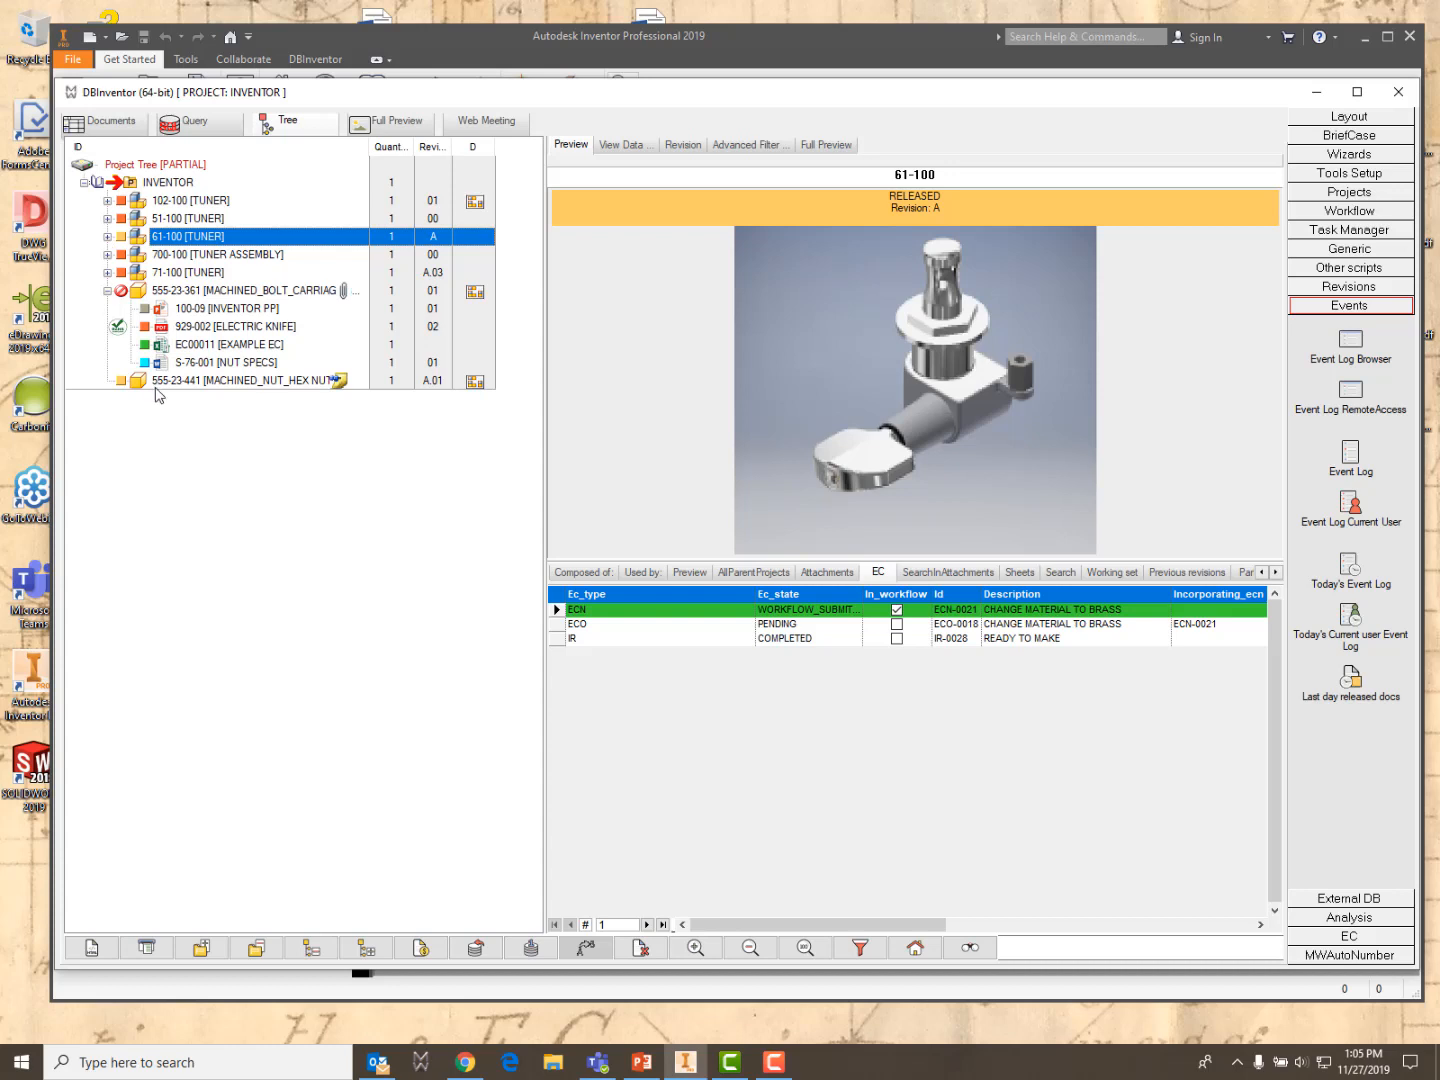
click(108, 220)
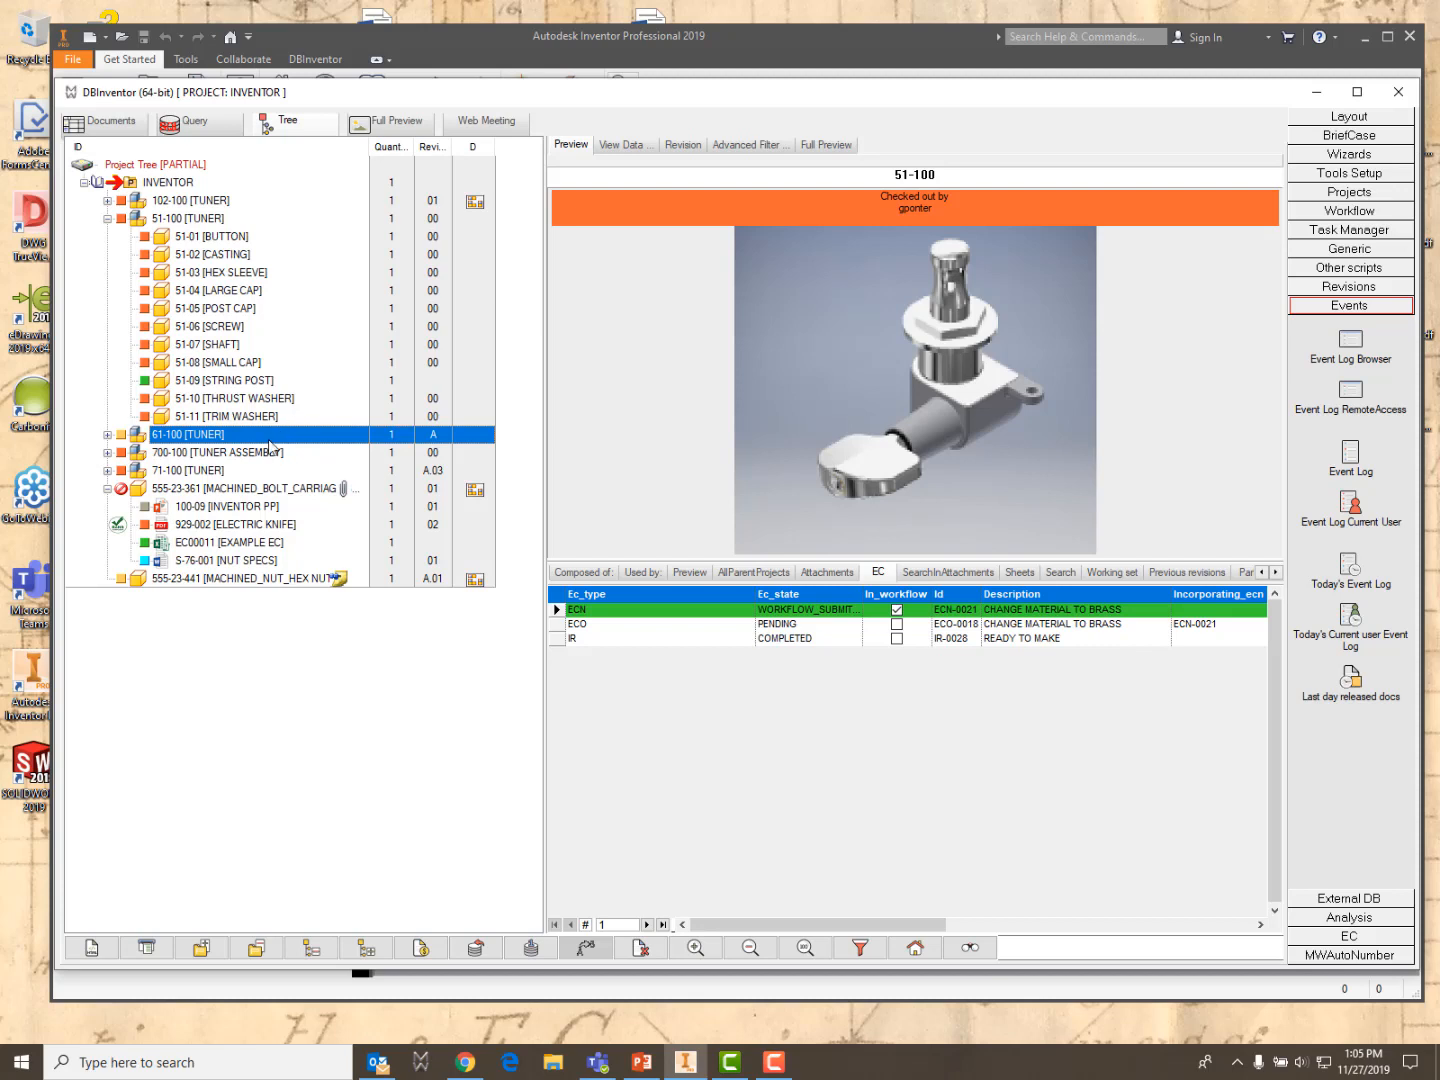
click(188, 219)
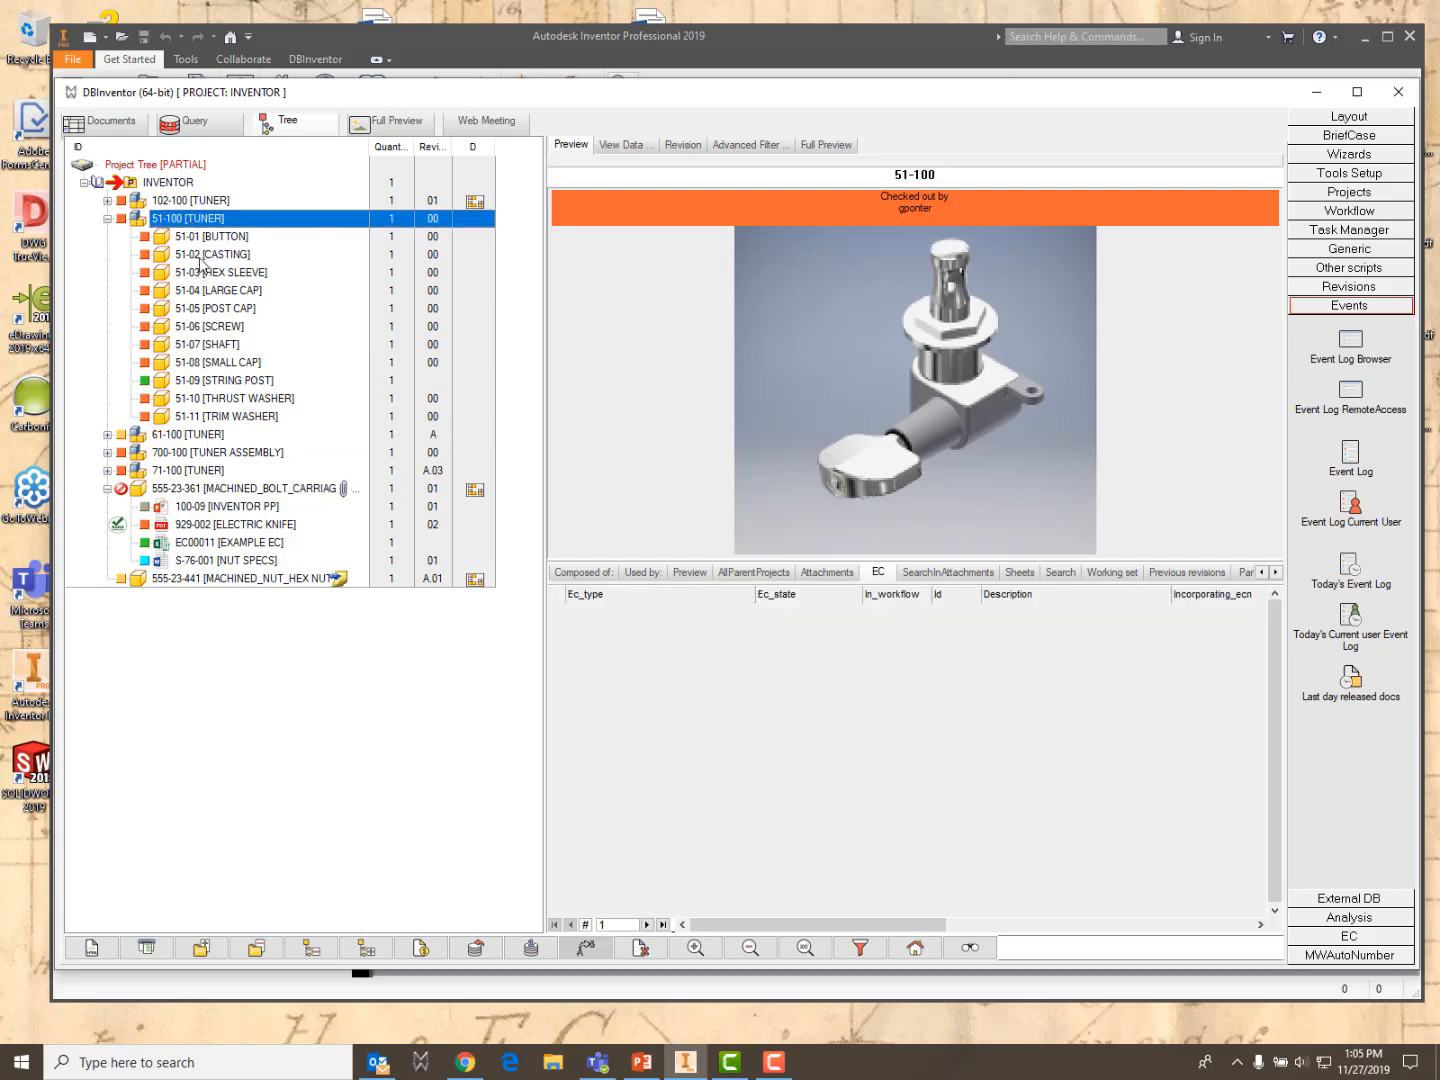
click(205, 257)
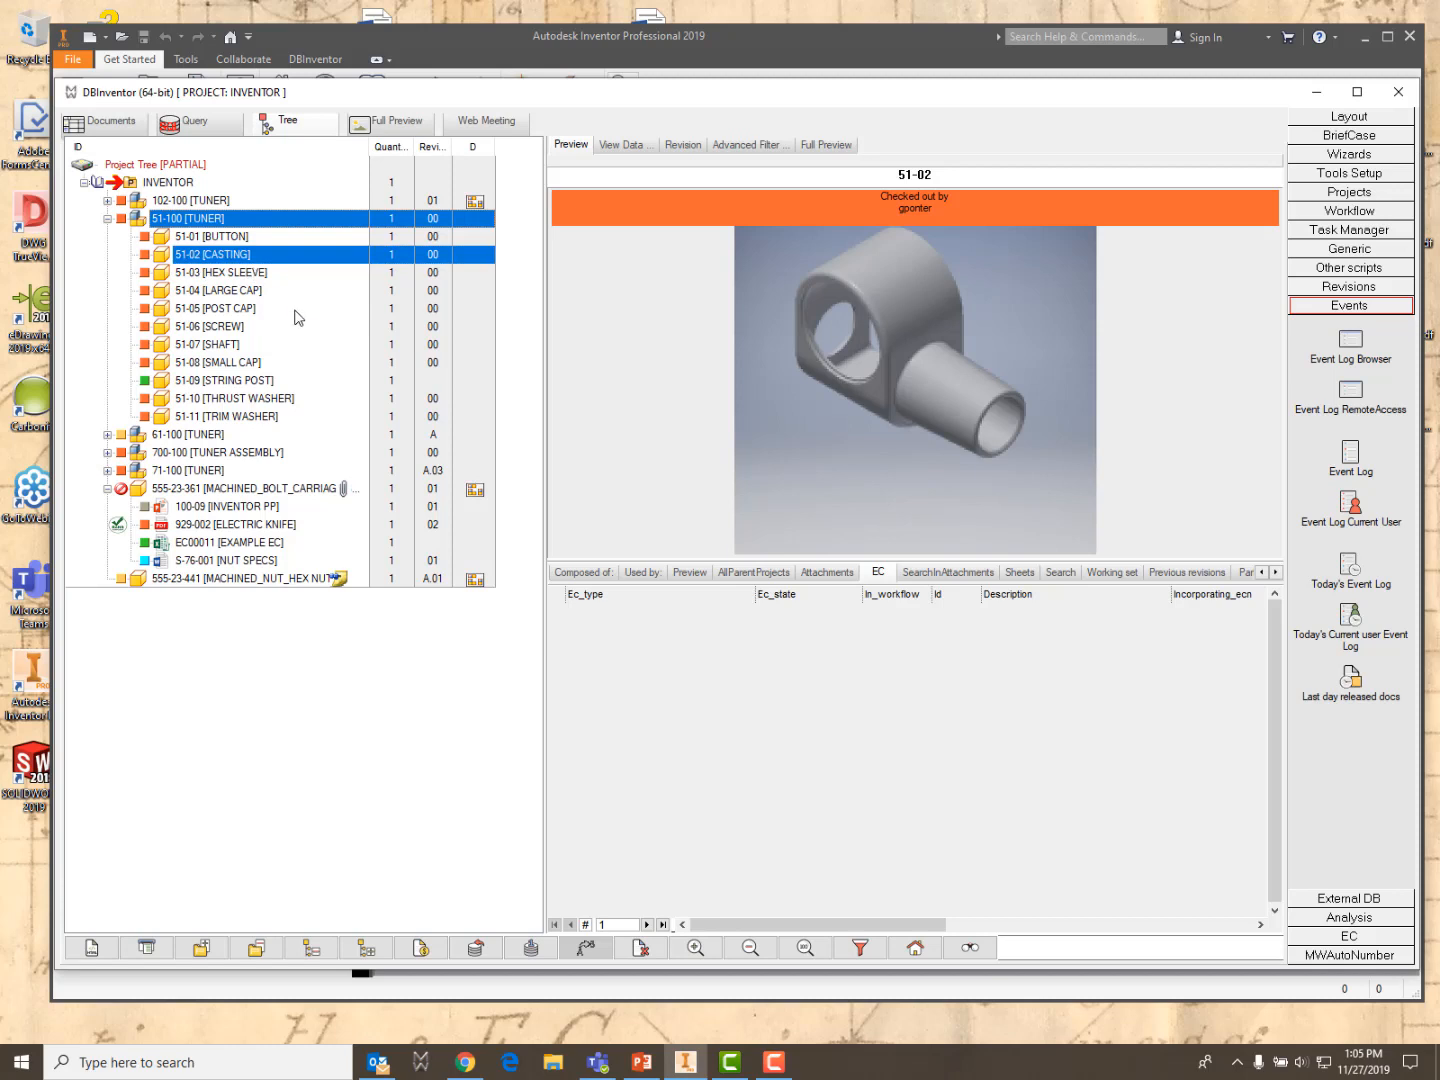
click(199, 325)
click(210, 381)
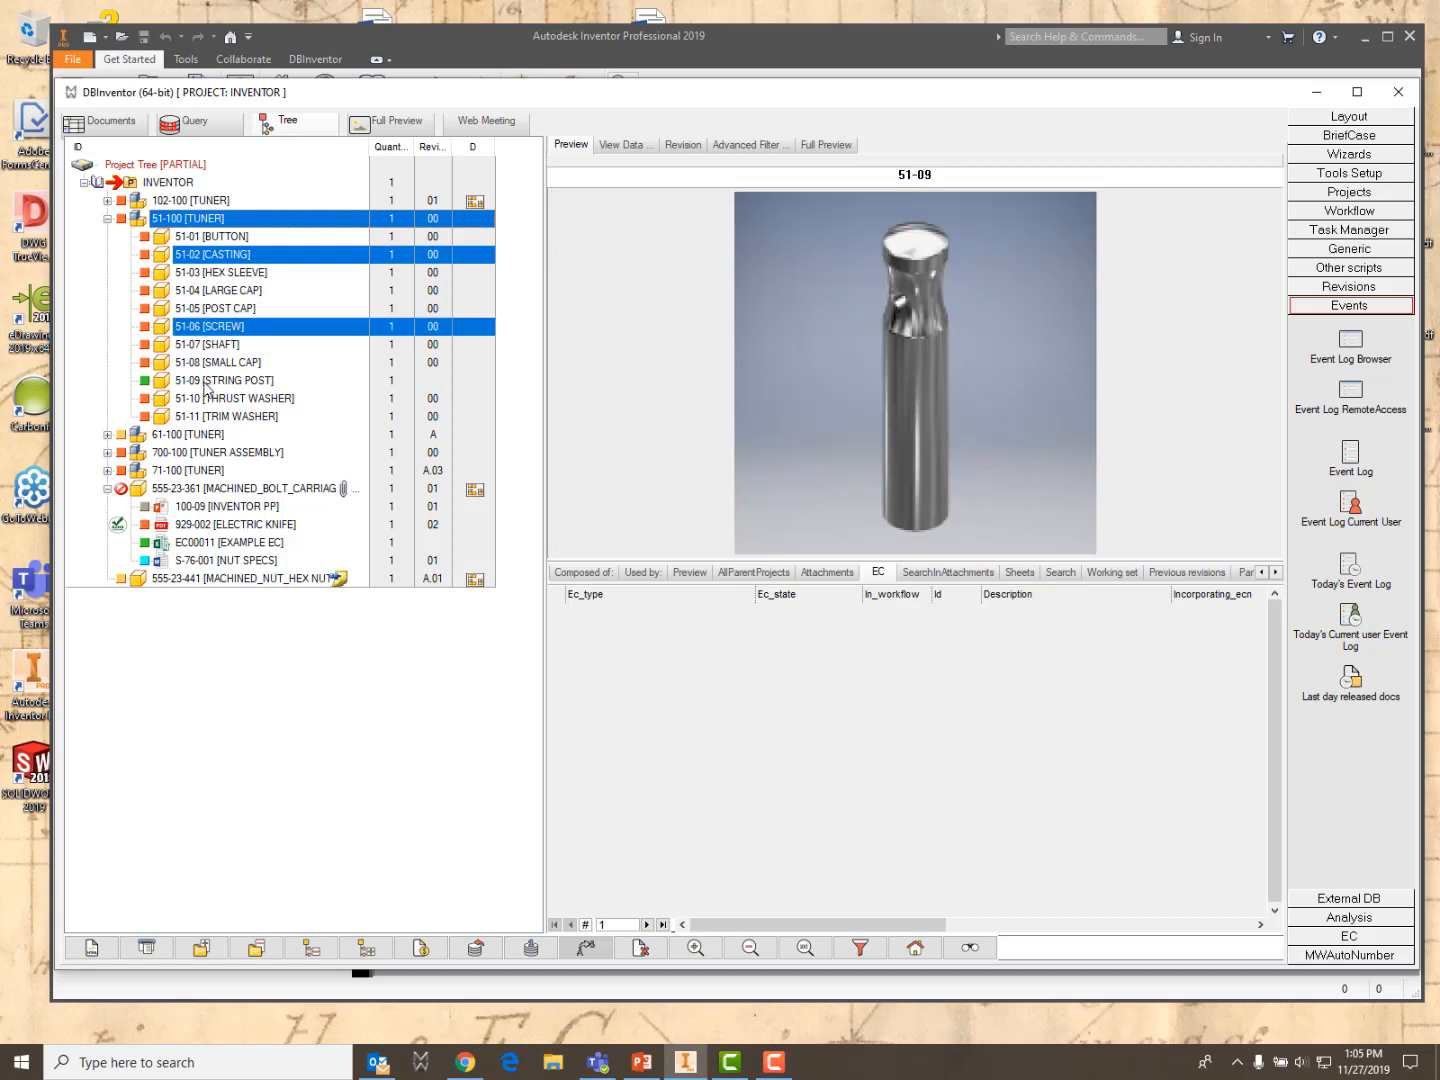
click(214, 416)
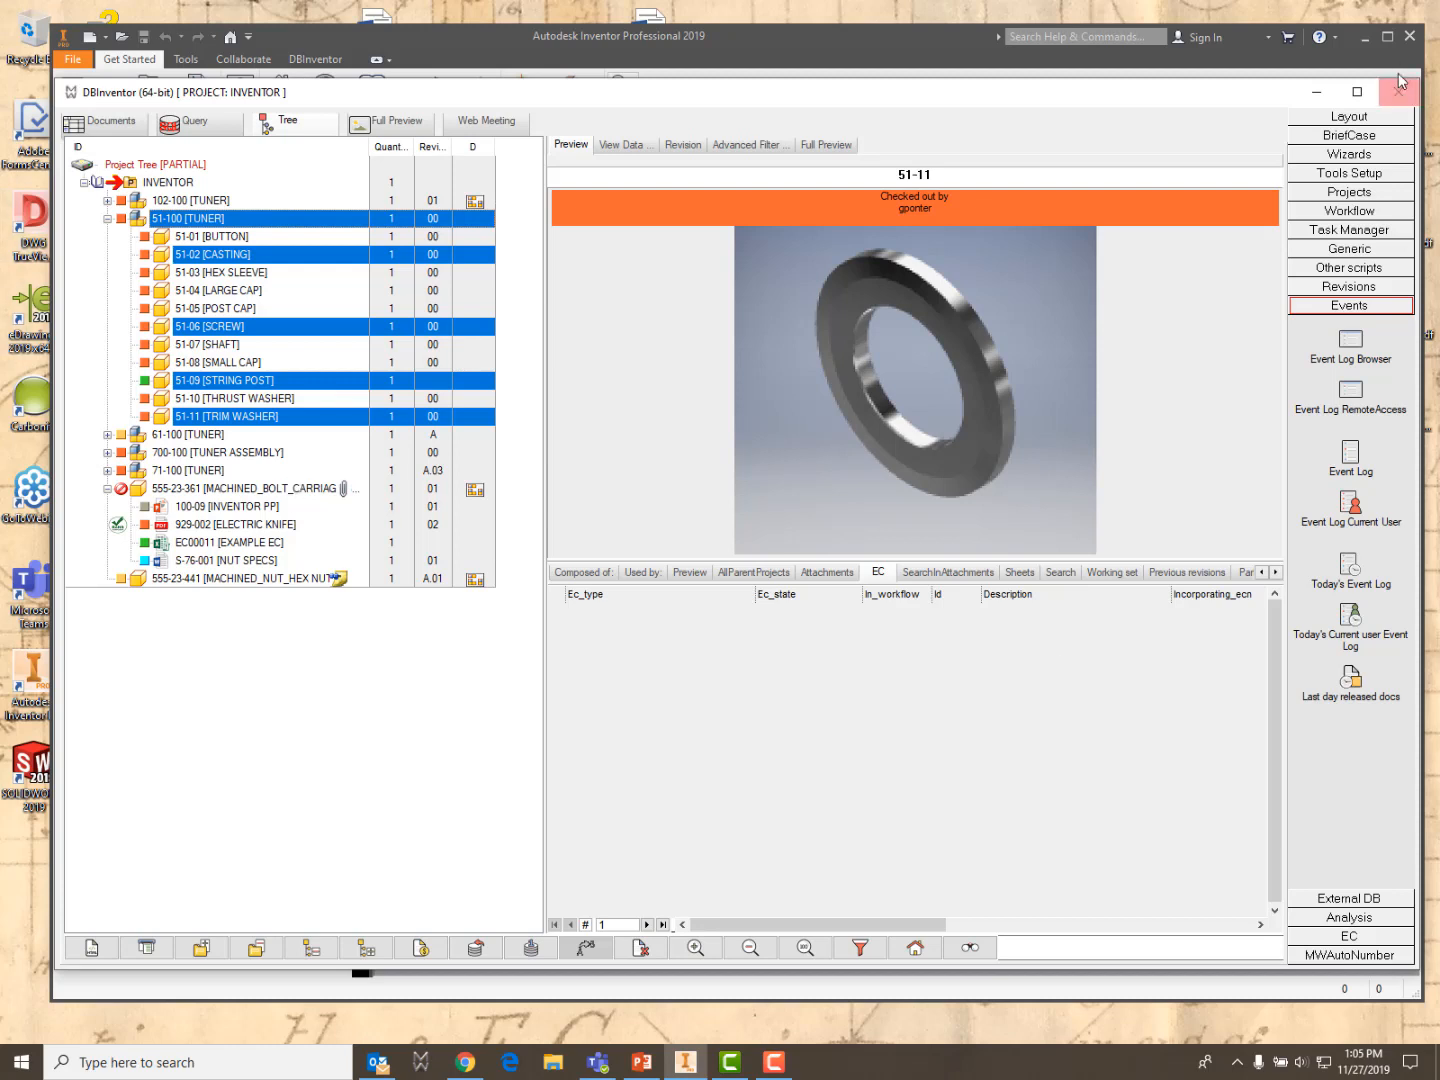
Start the assembly duplication wizard for 51-100 and set its naming rule to replace 51 with 35
click(1352, 160)
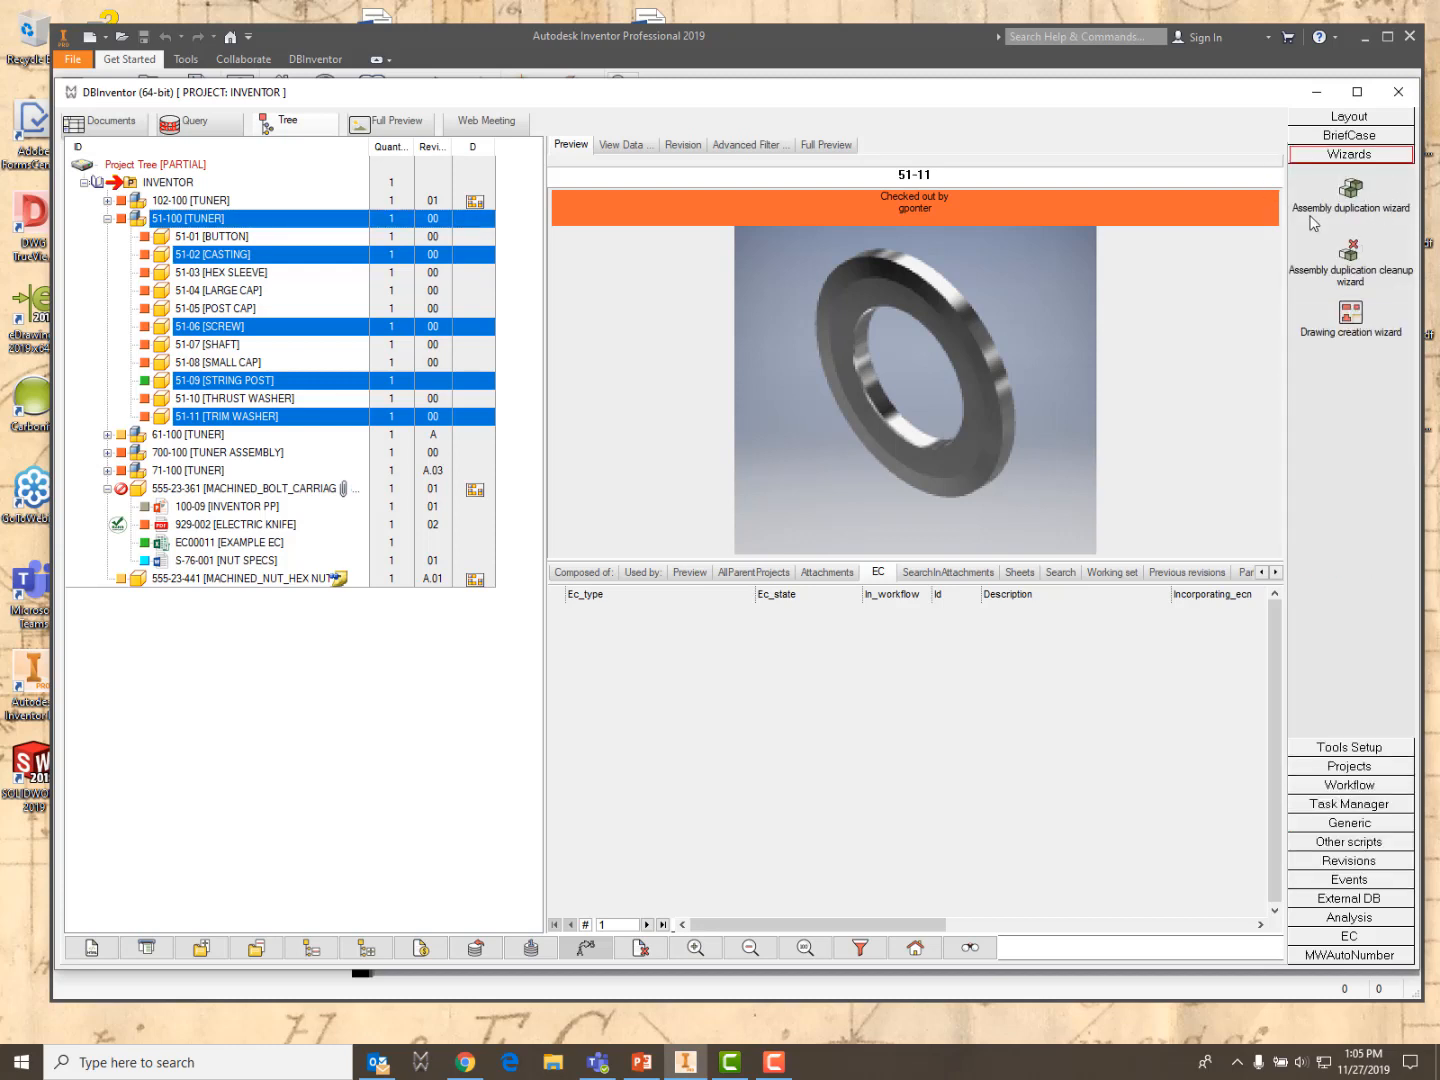
click(1352, 189)
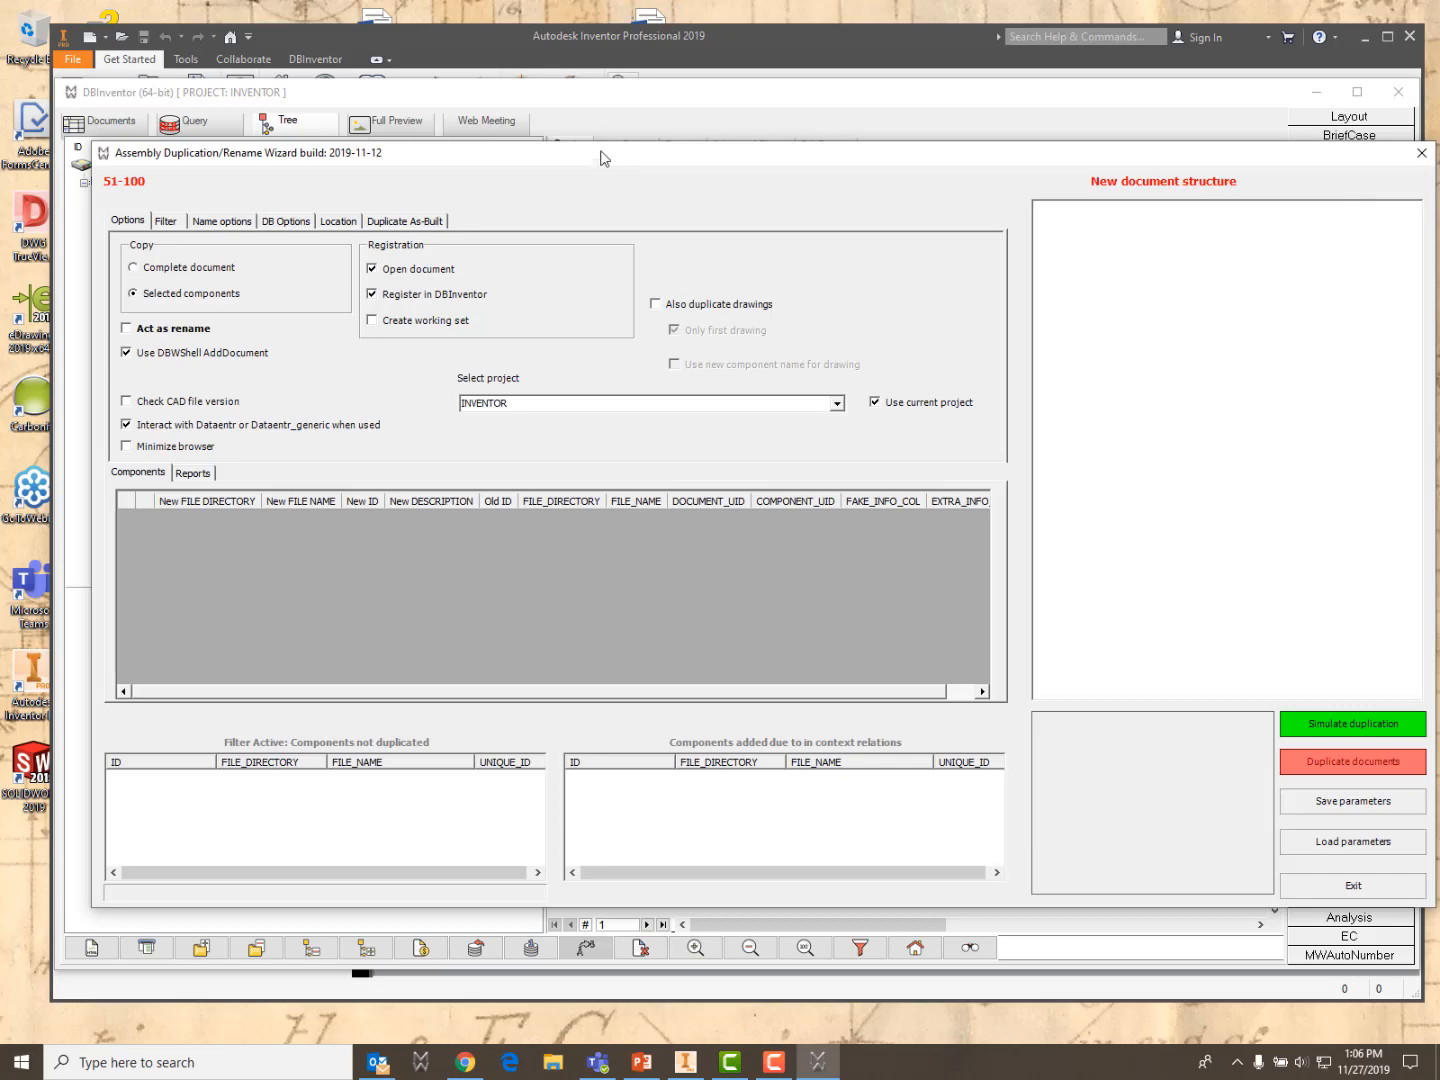
drag(608, 160, 580, 133)
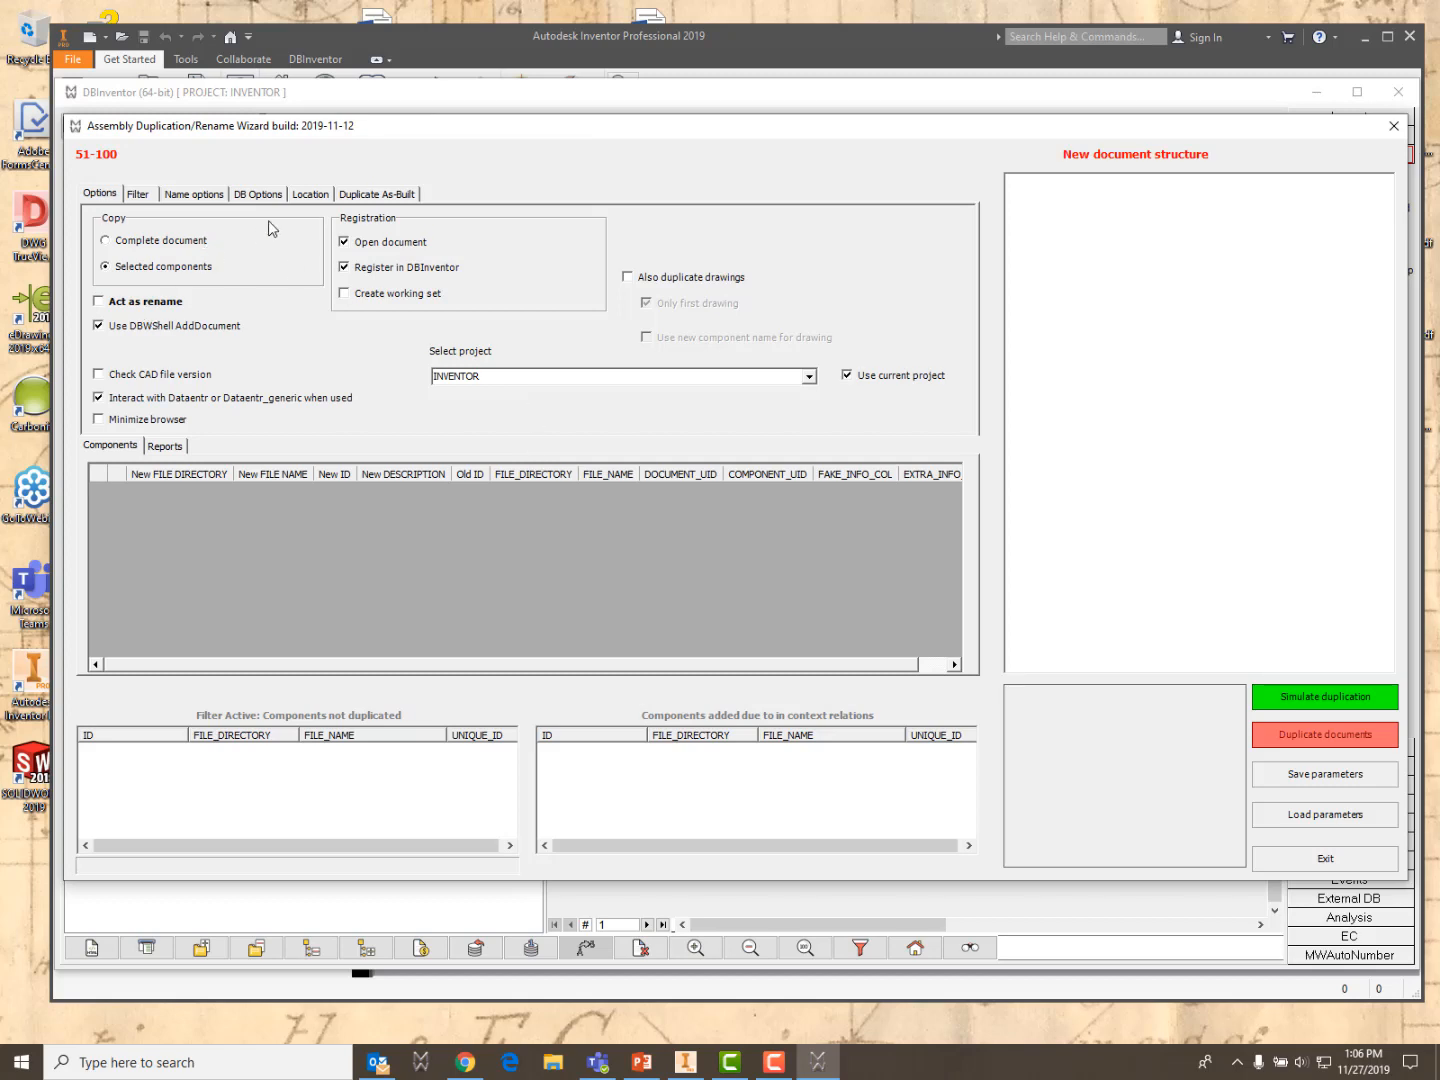
click(193, 194)
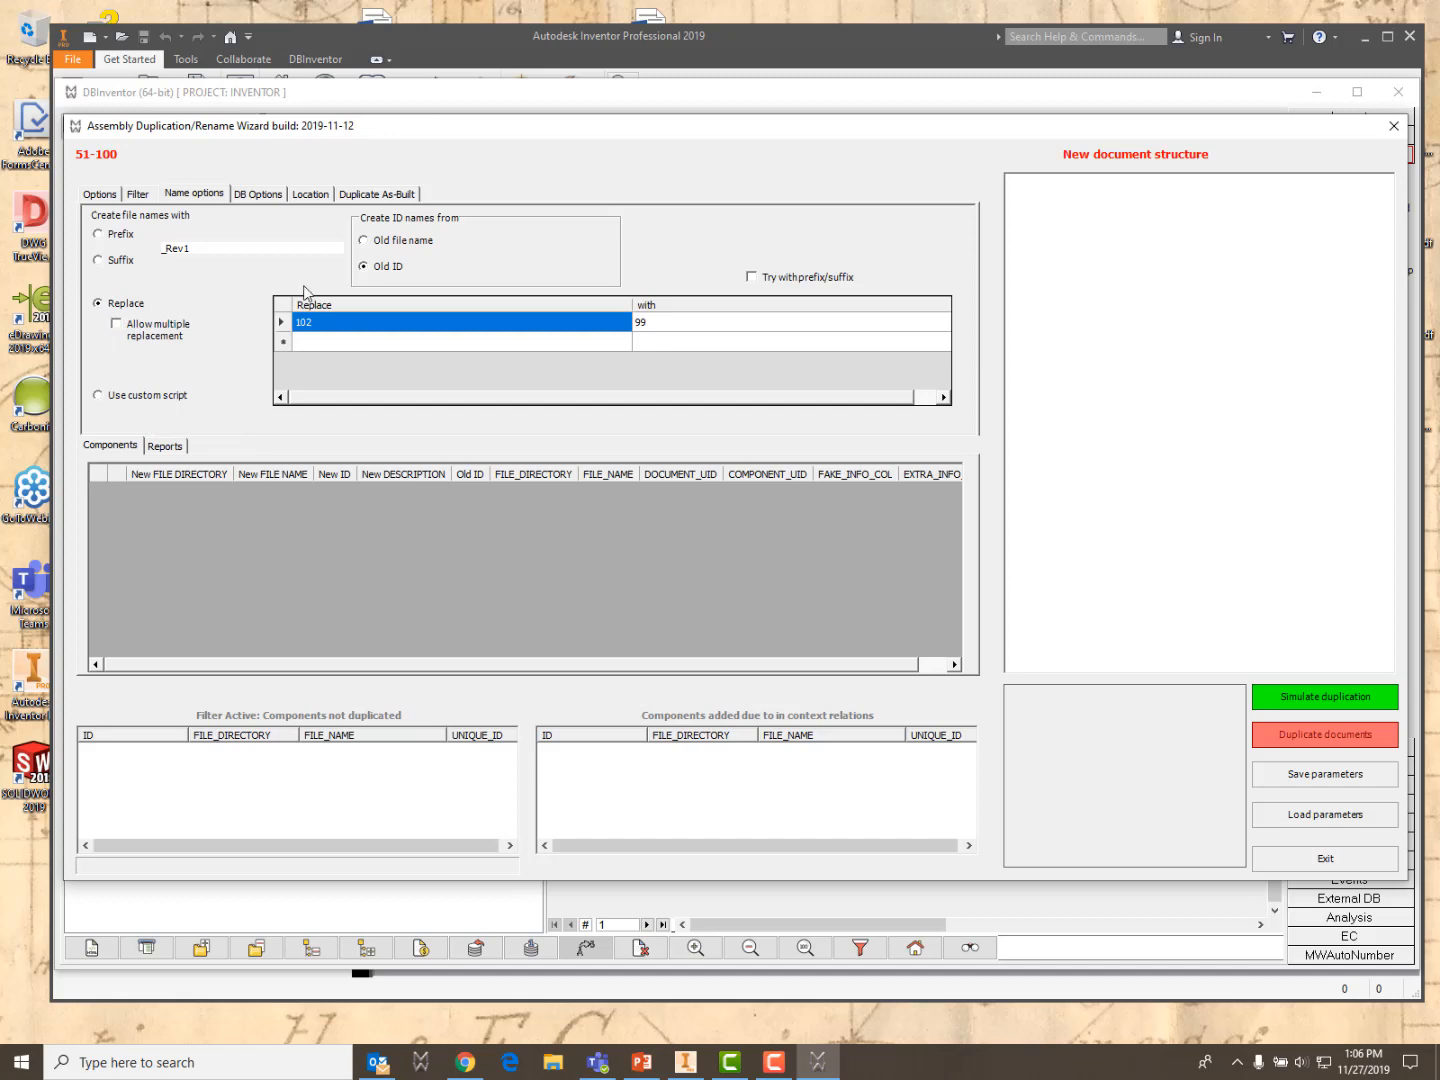
drag(463, 127, 485, 163)
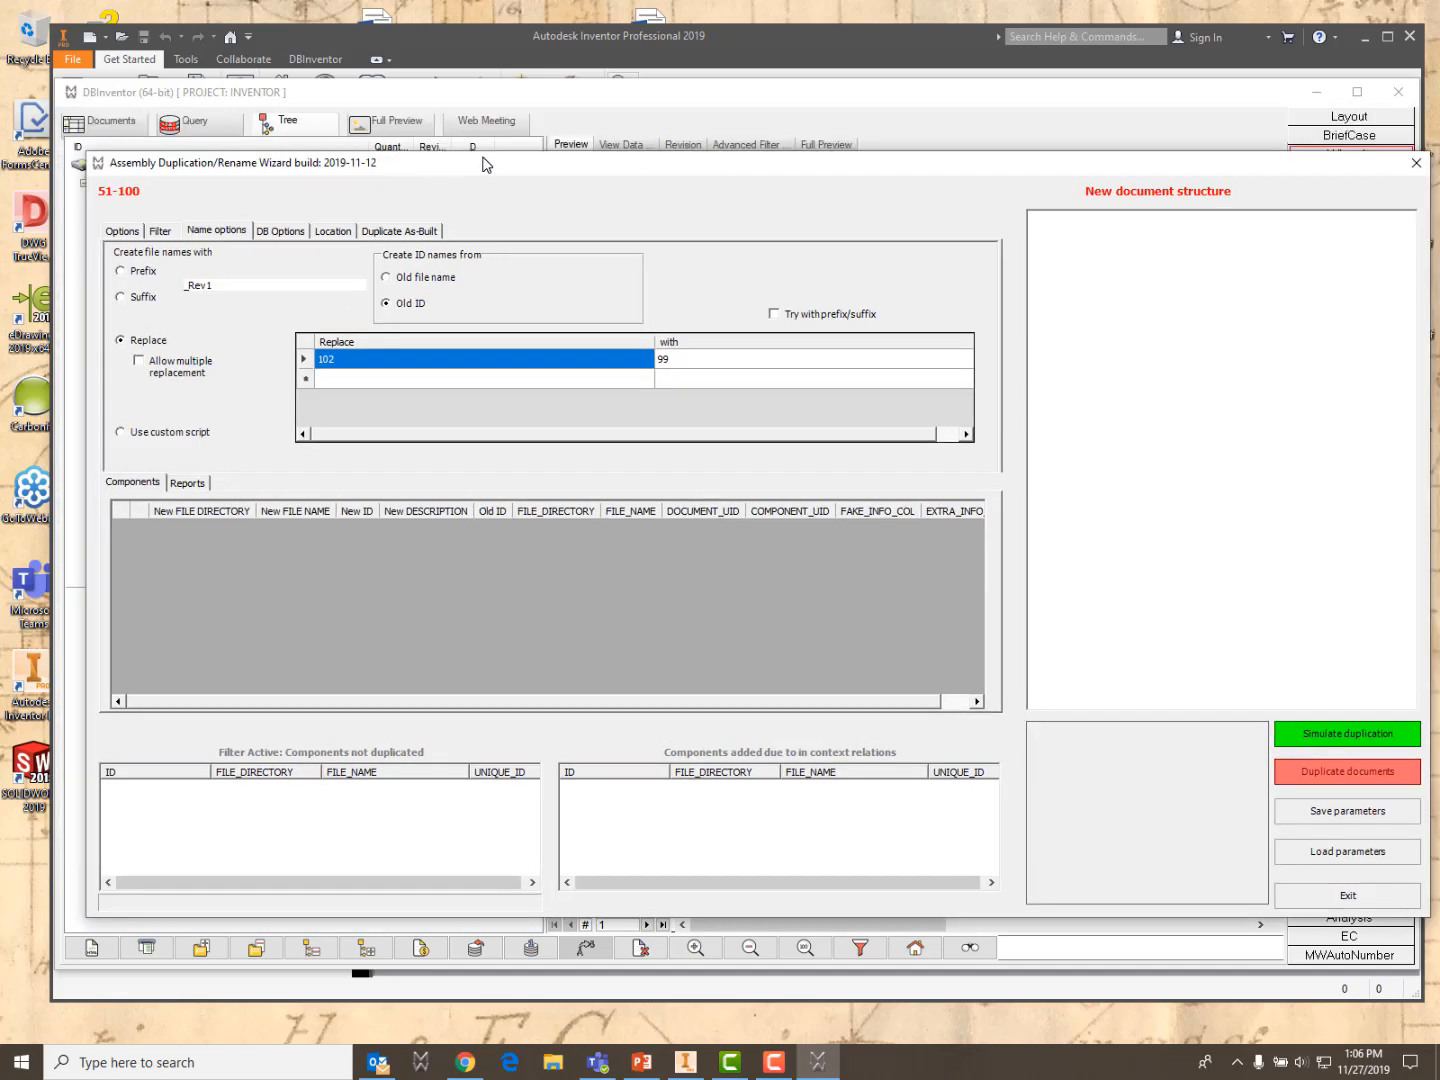
click(357, 359)
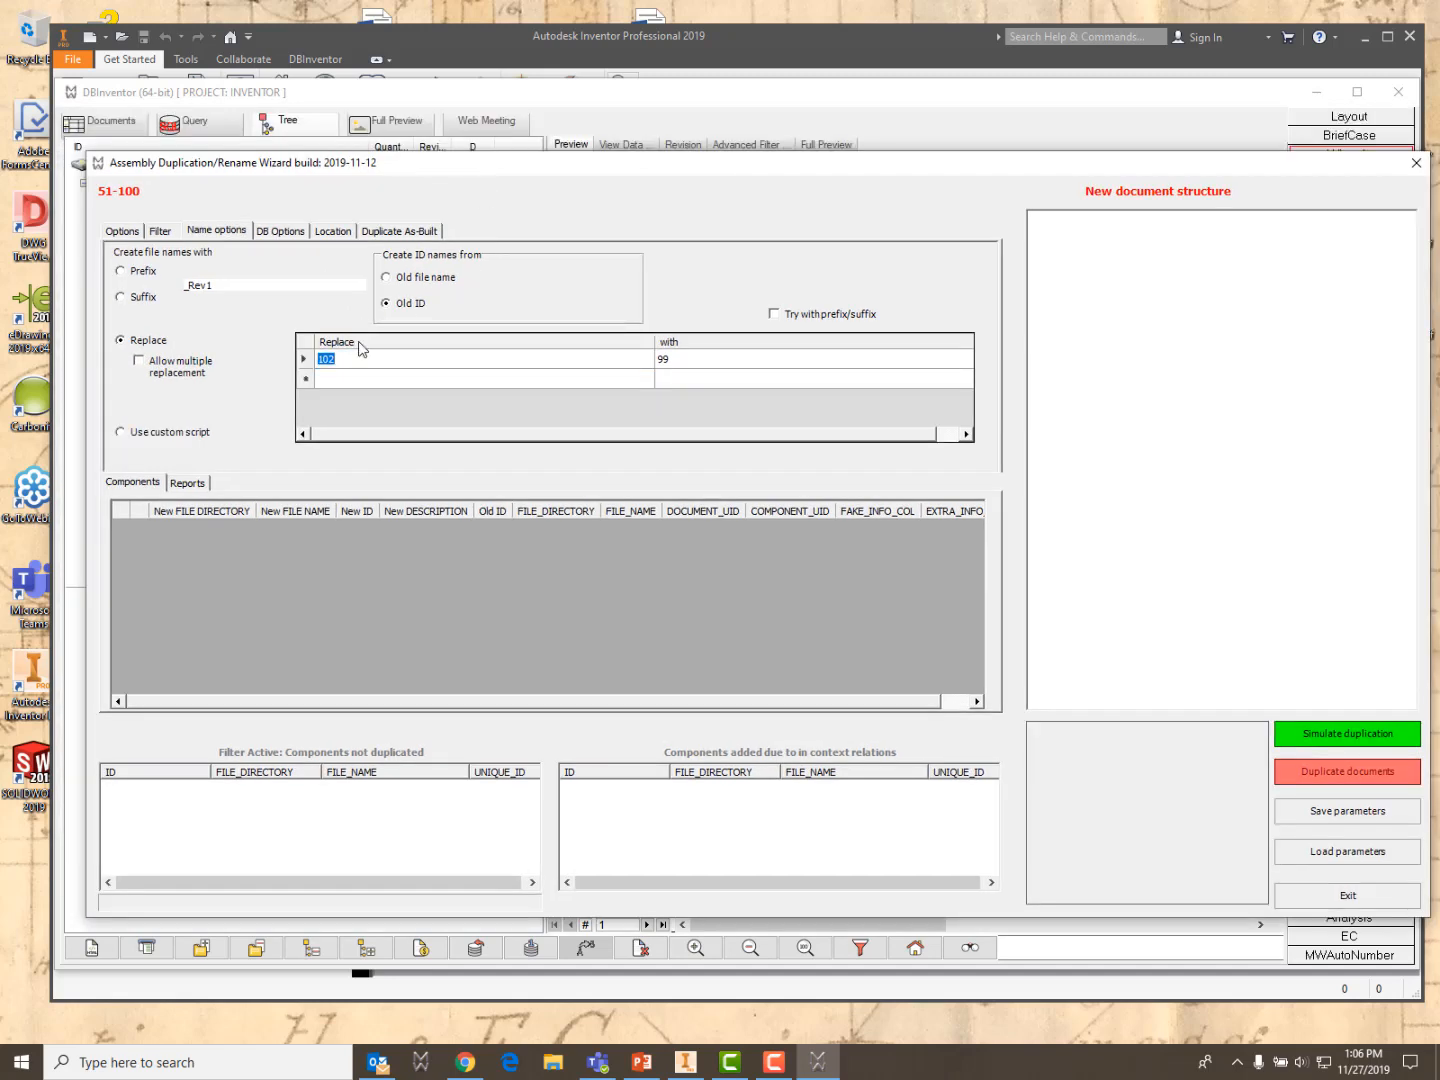
key(BackSpace)
text(51)
click(684, 362)
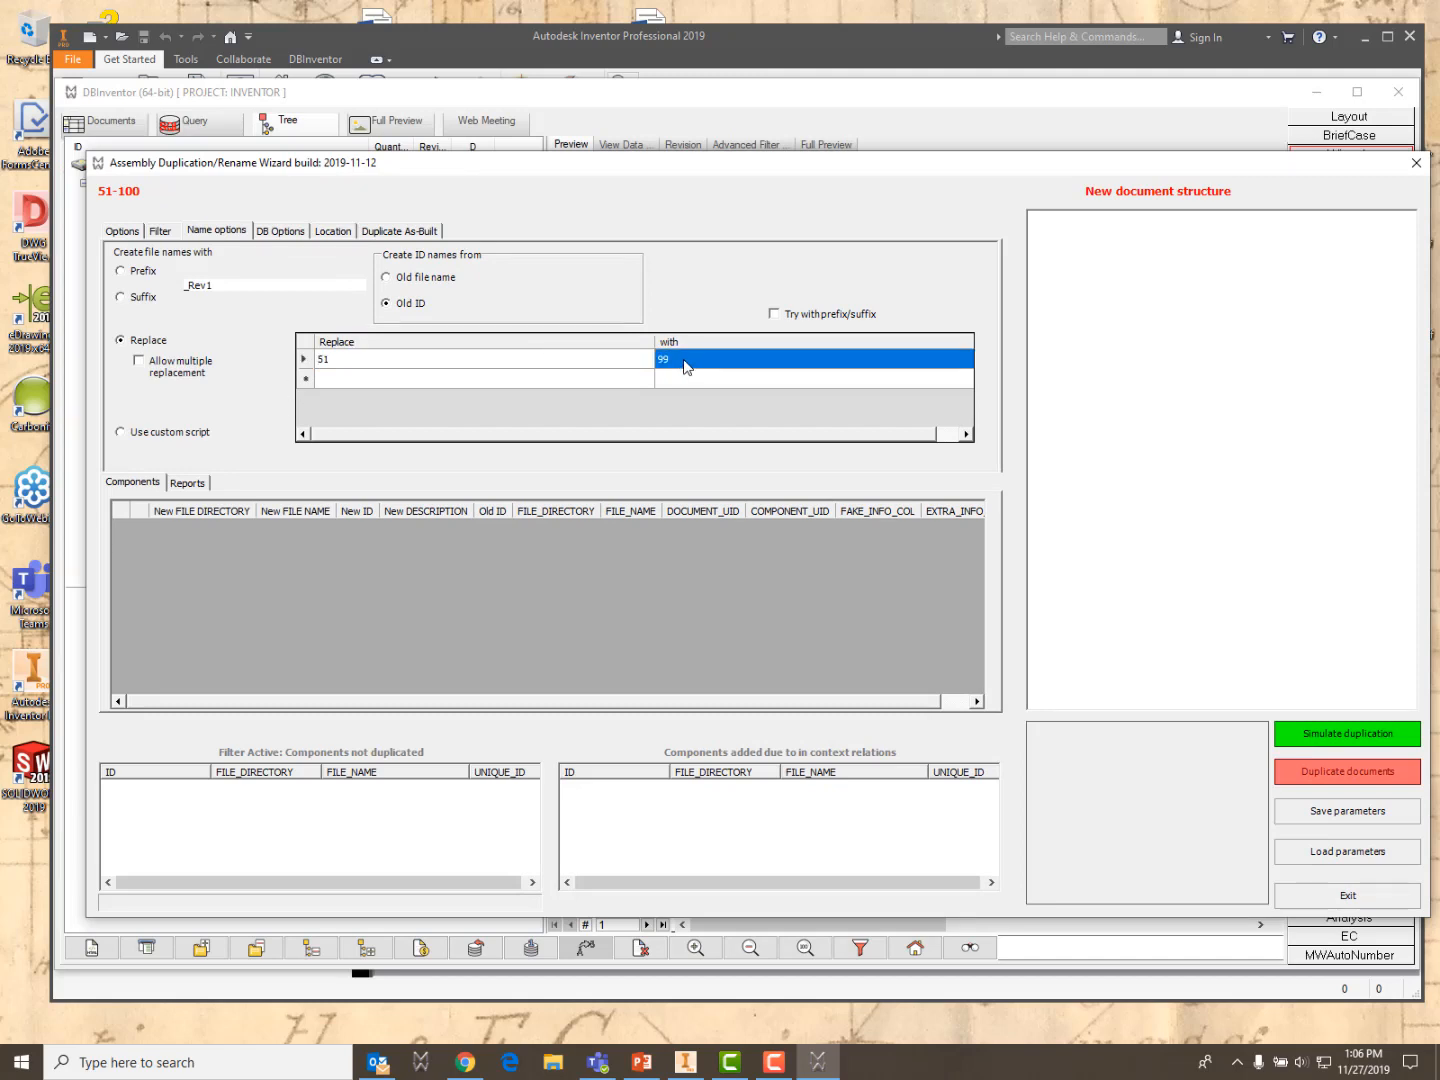
text(35)
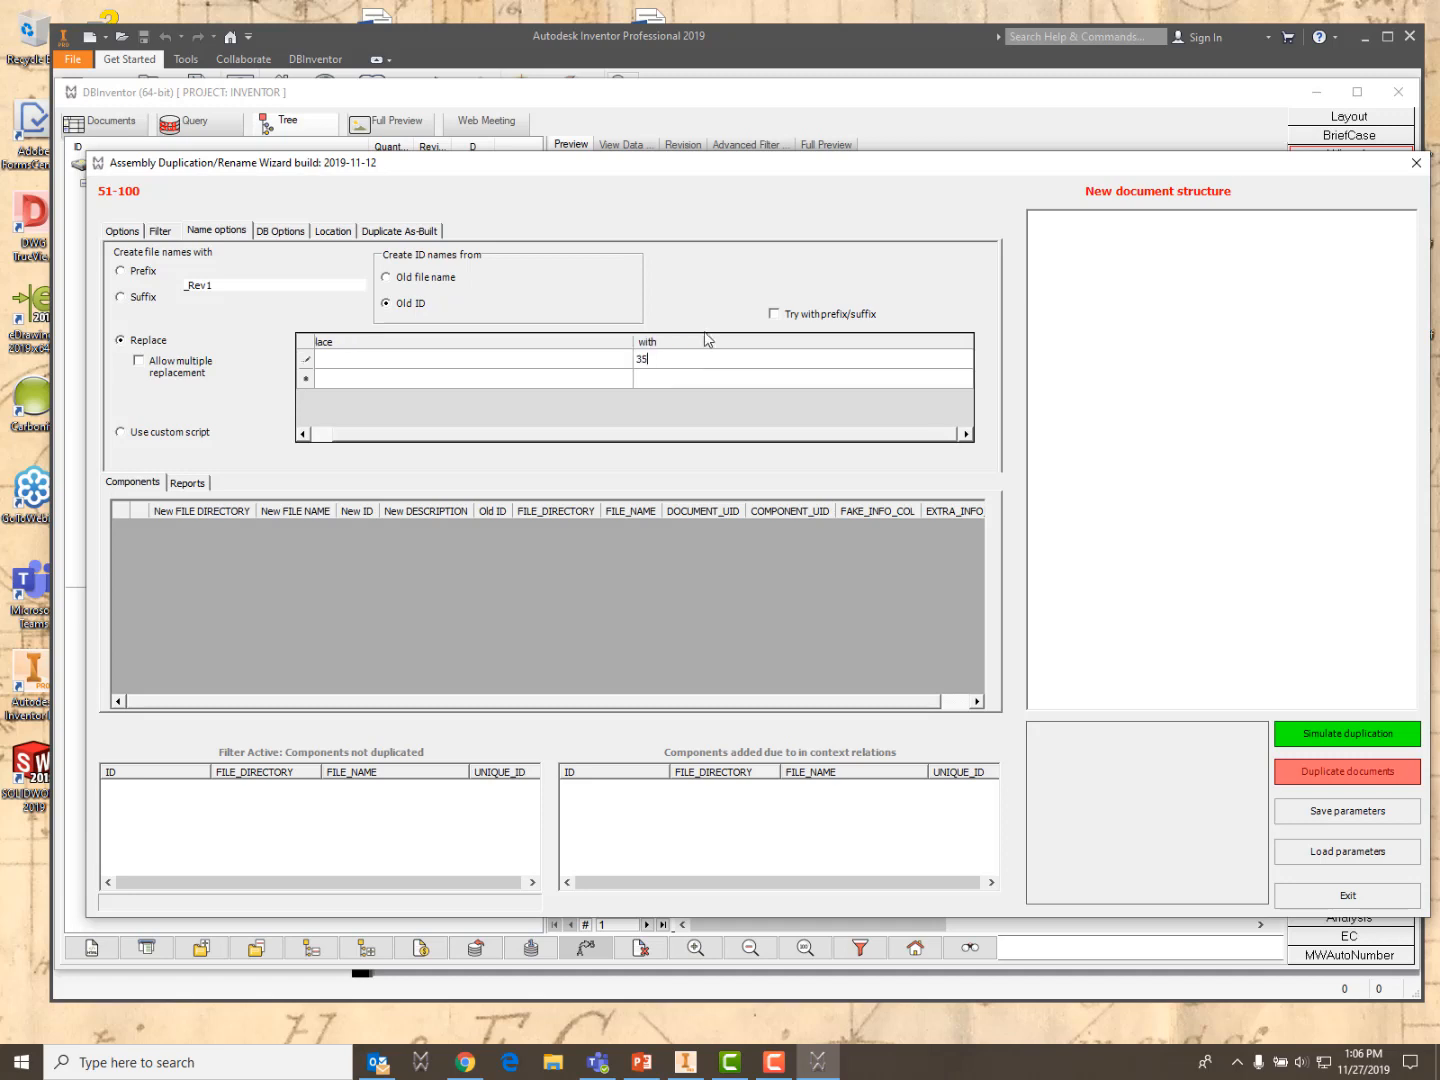
Simulate the duplication with only the selected components, and repeat the simulation with the copy option set to Complete document
click(120, 231)
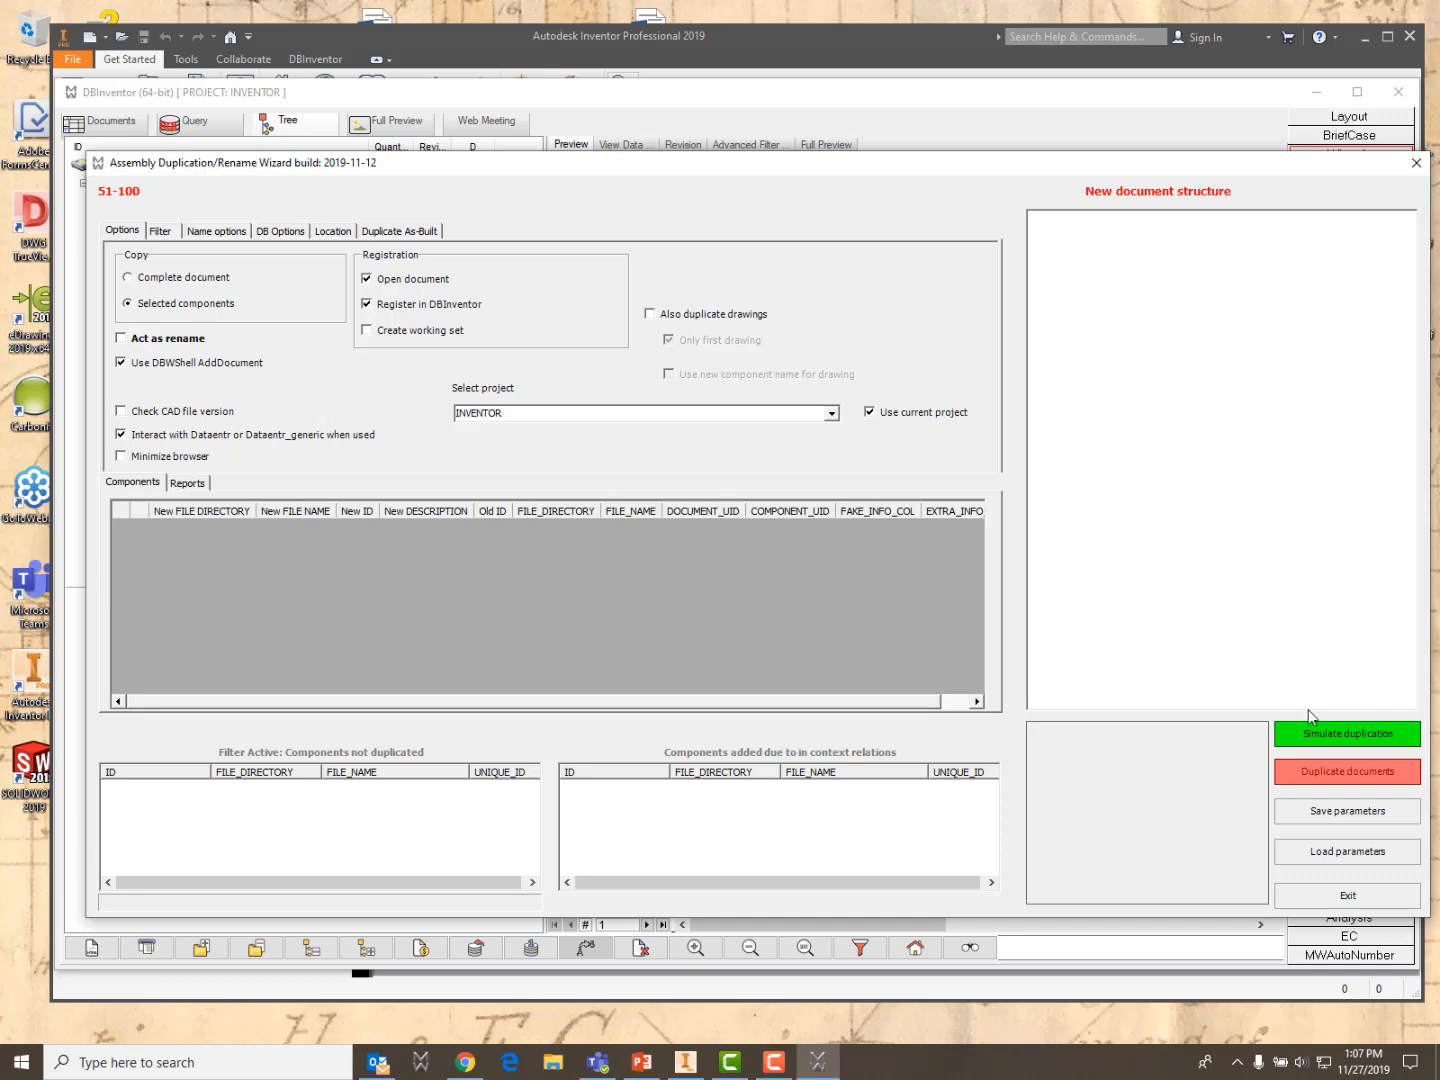
click(1325, 740)
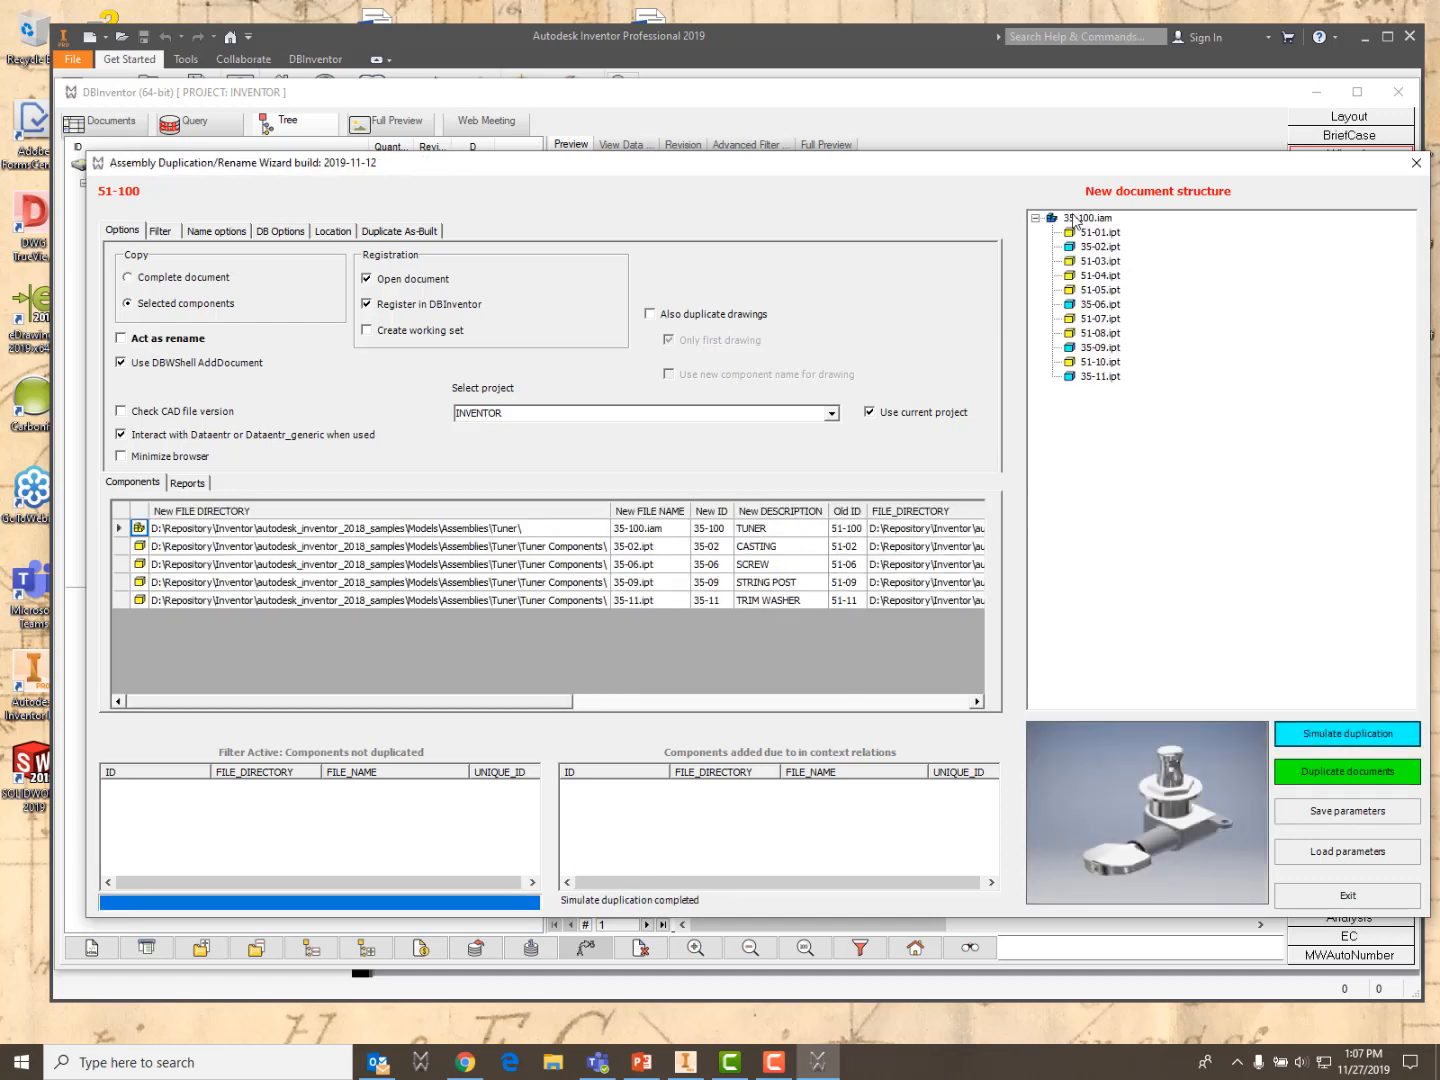
click(128, 278)
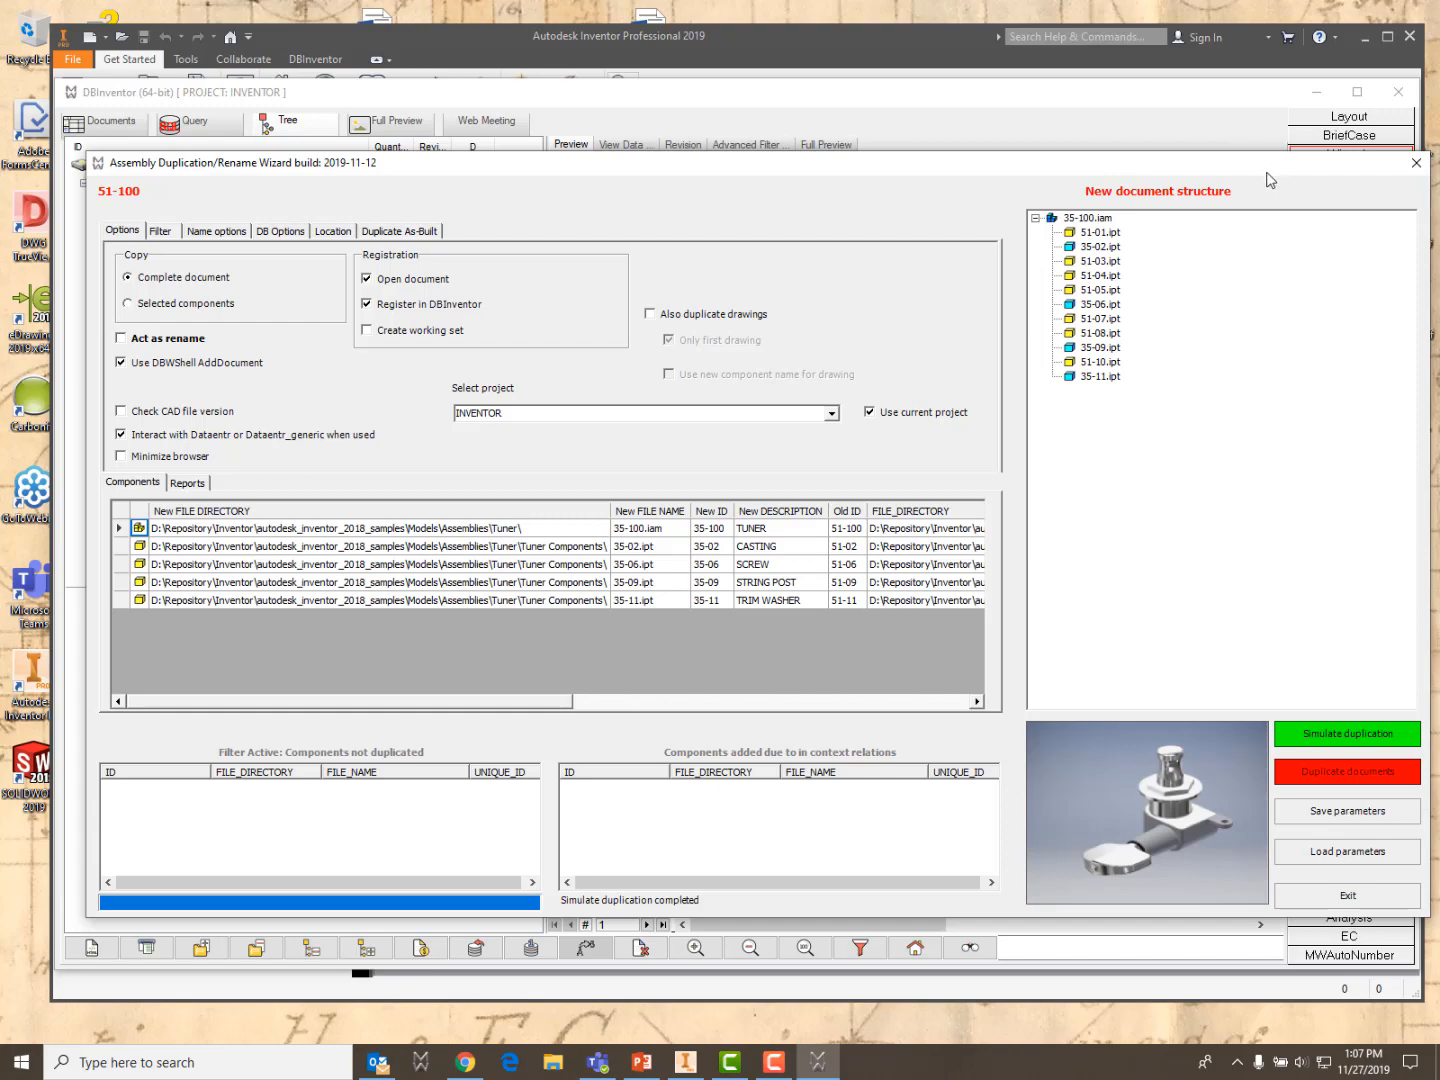
drag(1272, 166, 1268, 318)
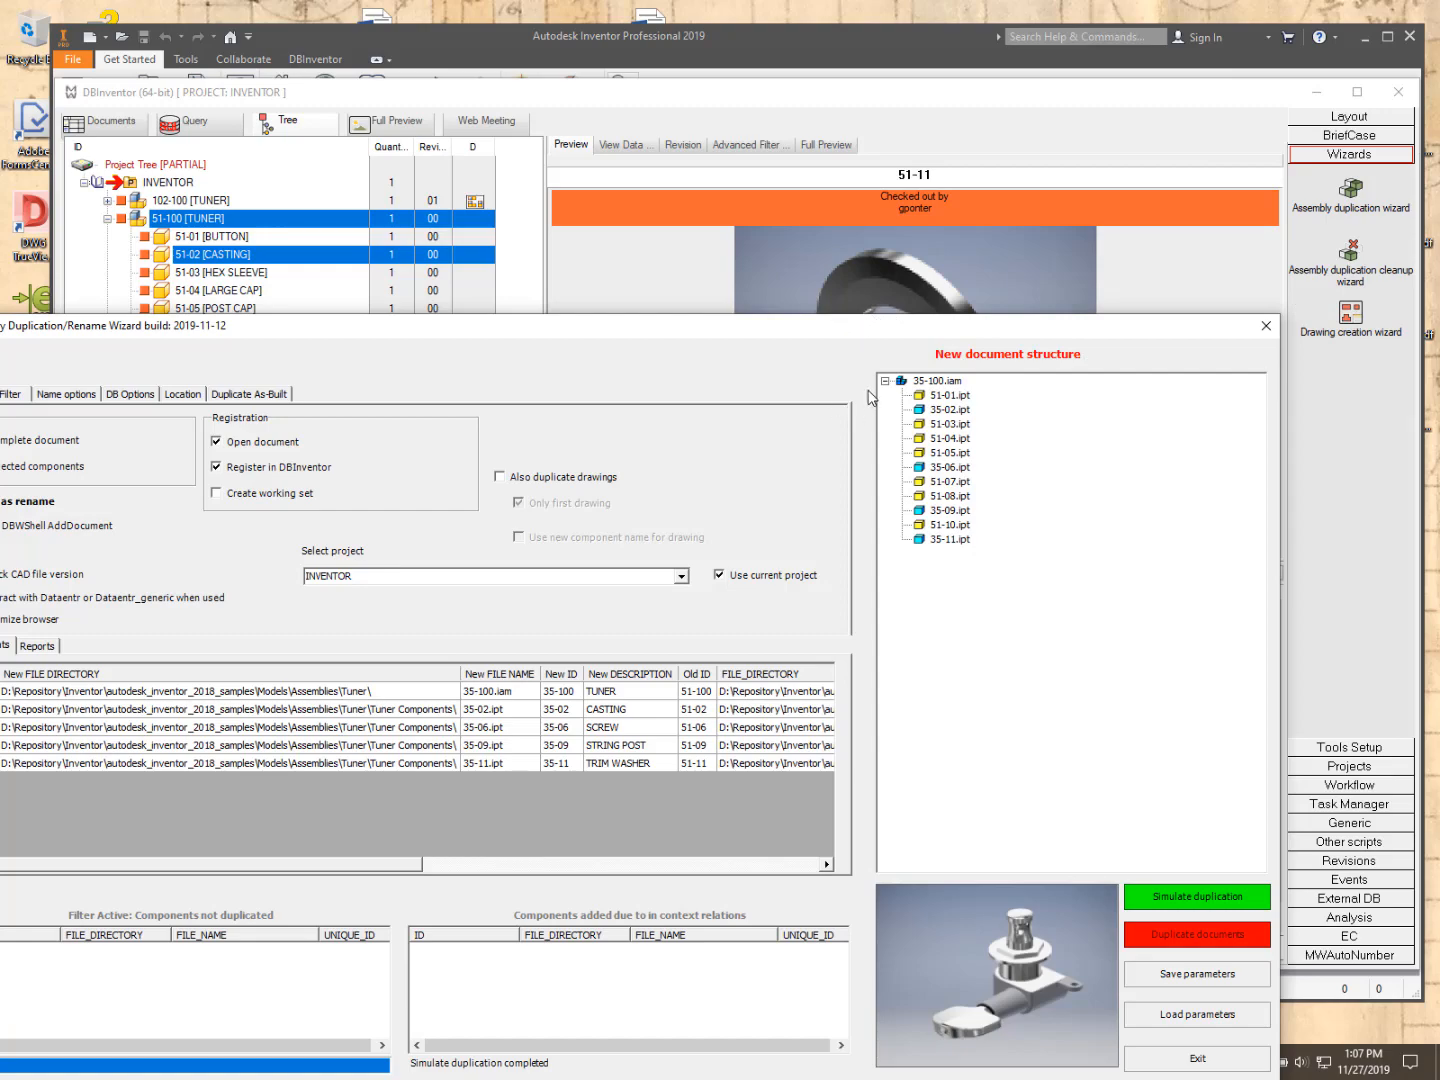
drag(833, 331, 958, 132)
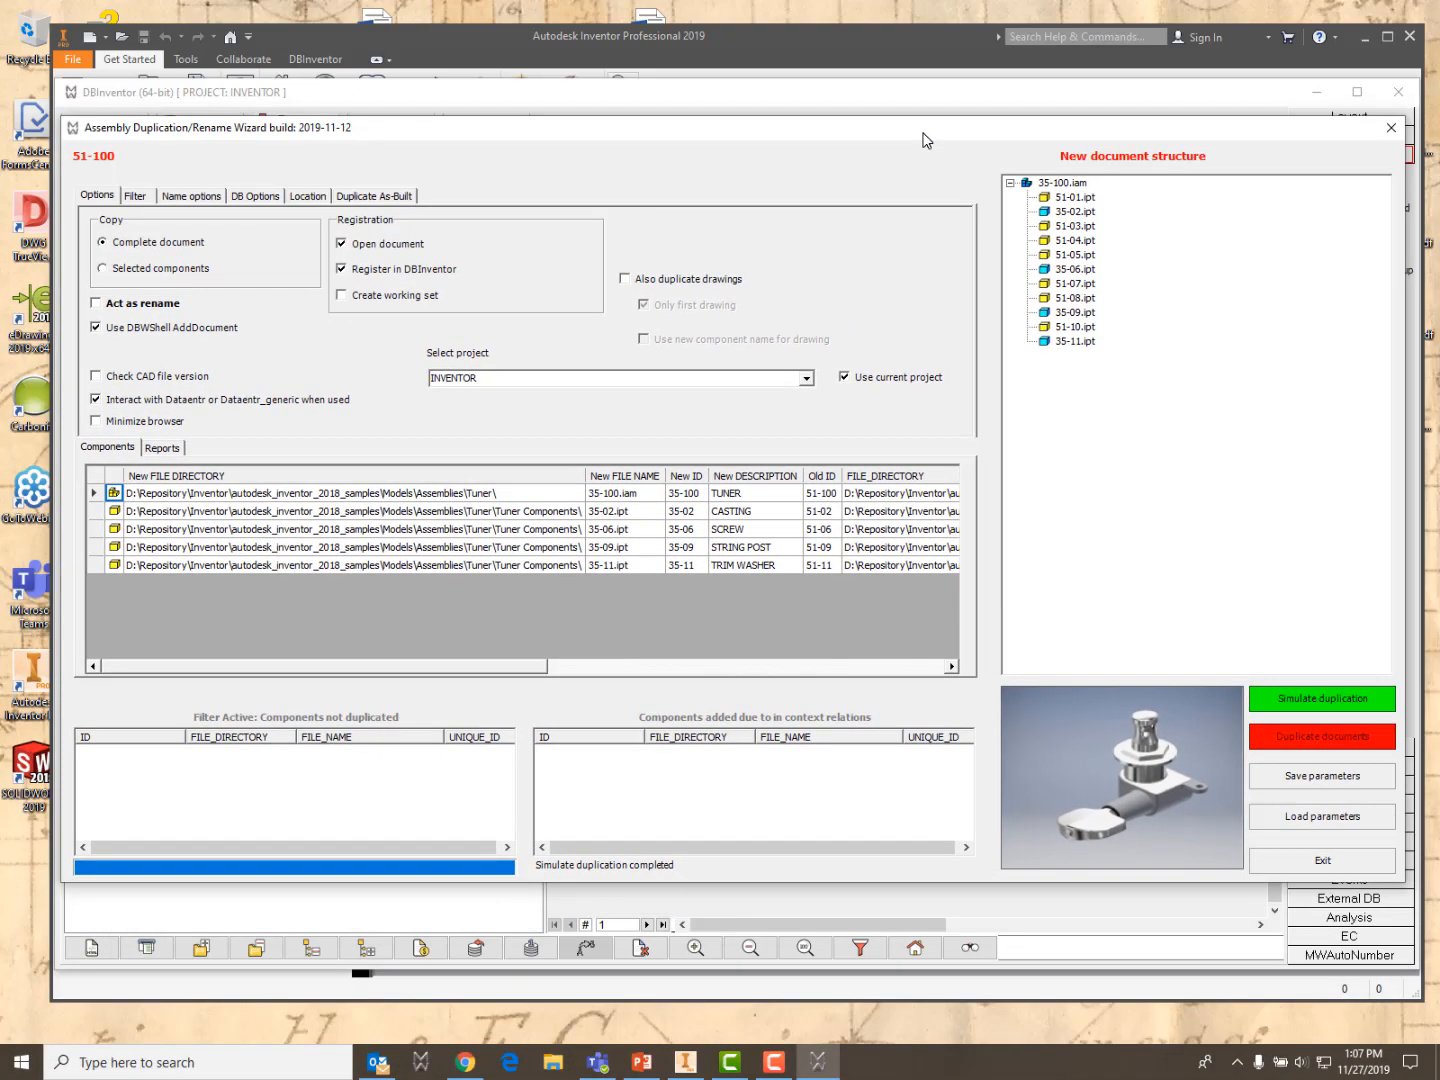
click(1323, 699)
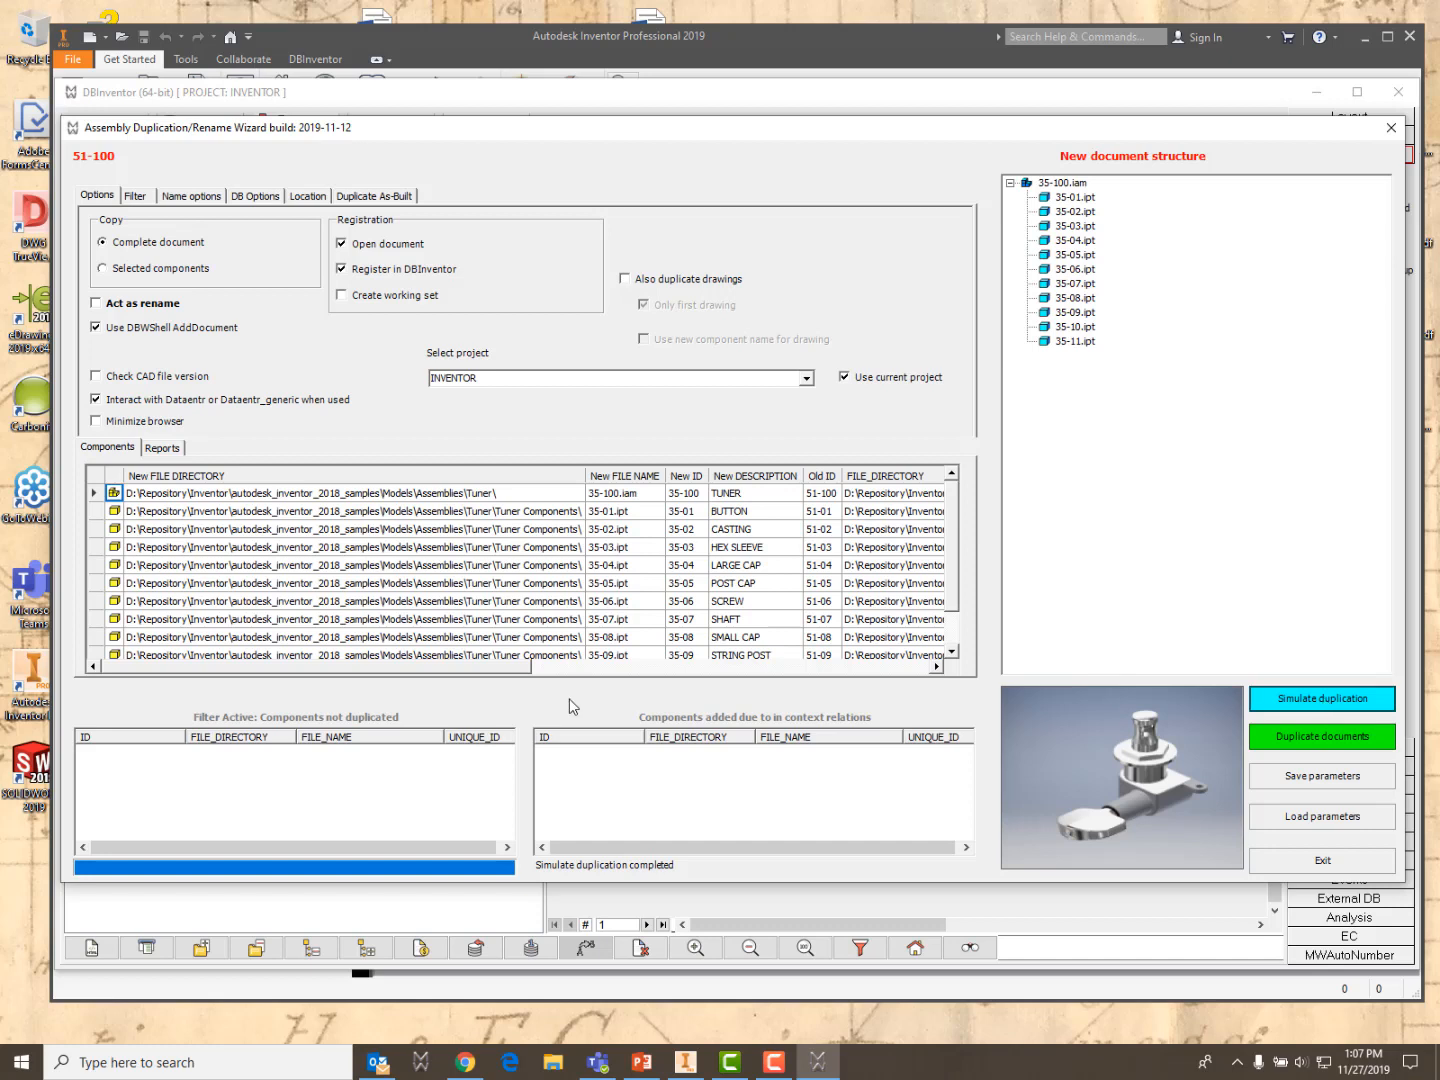
Duplicate the simulated documents, exit the wizard, and expand the new 35-100 tuner assembly in the project tree
click(1325, 738)
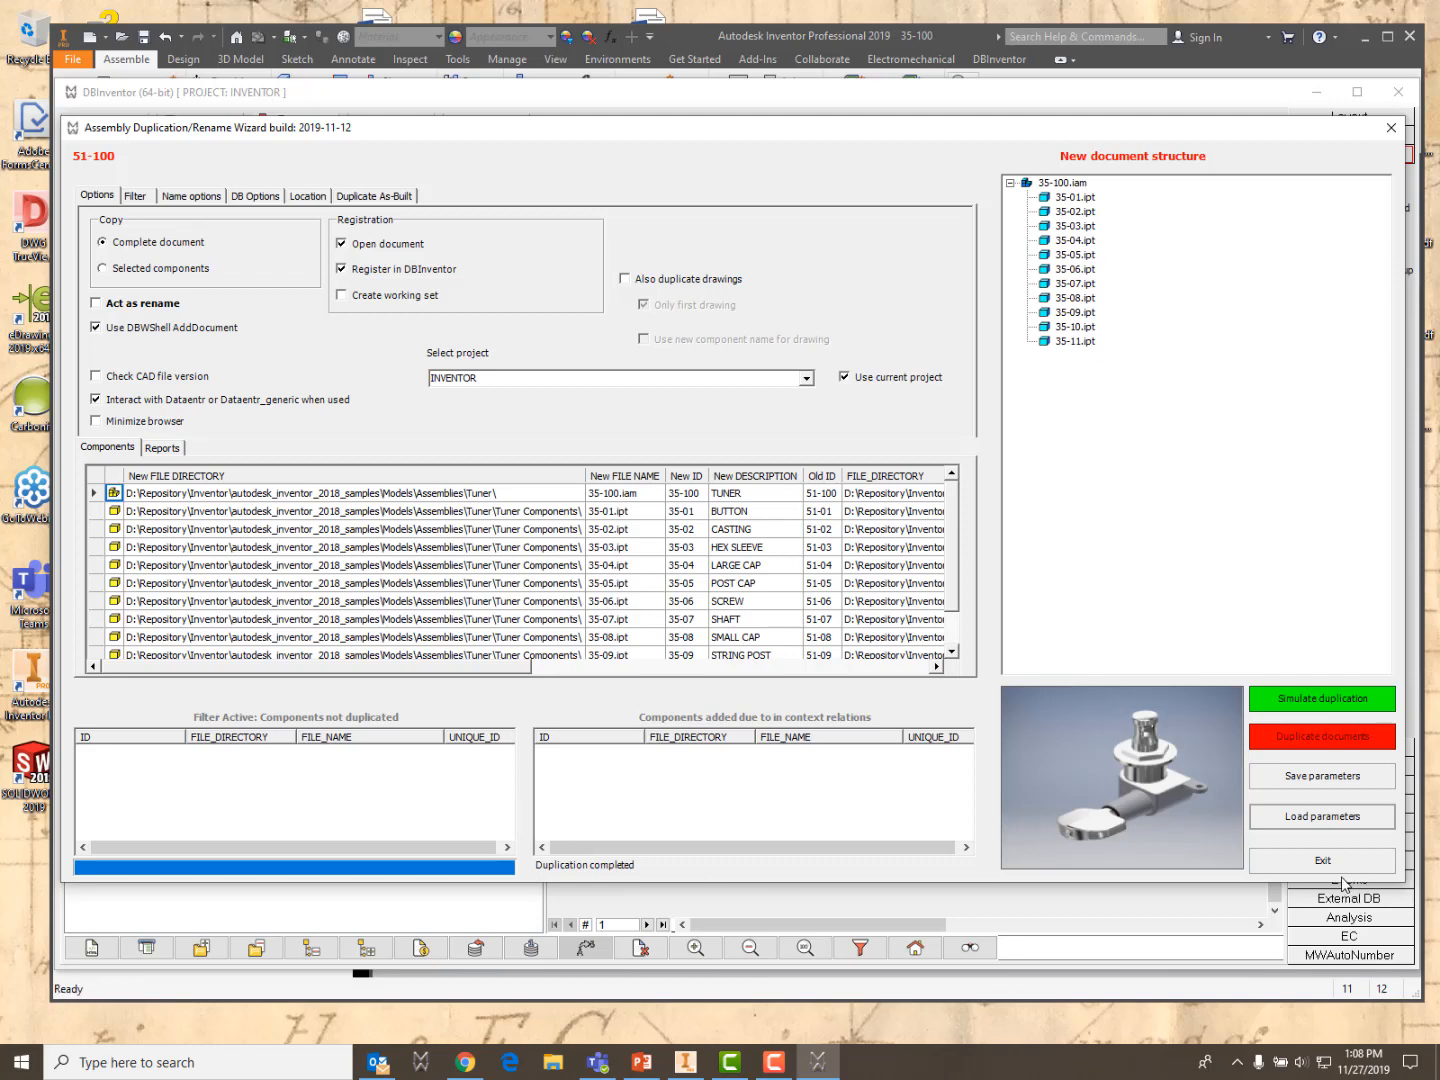
click(1318, 861)
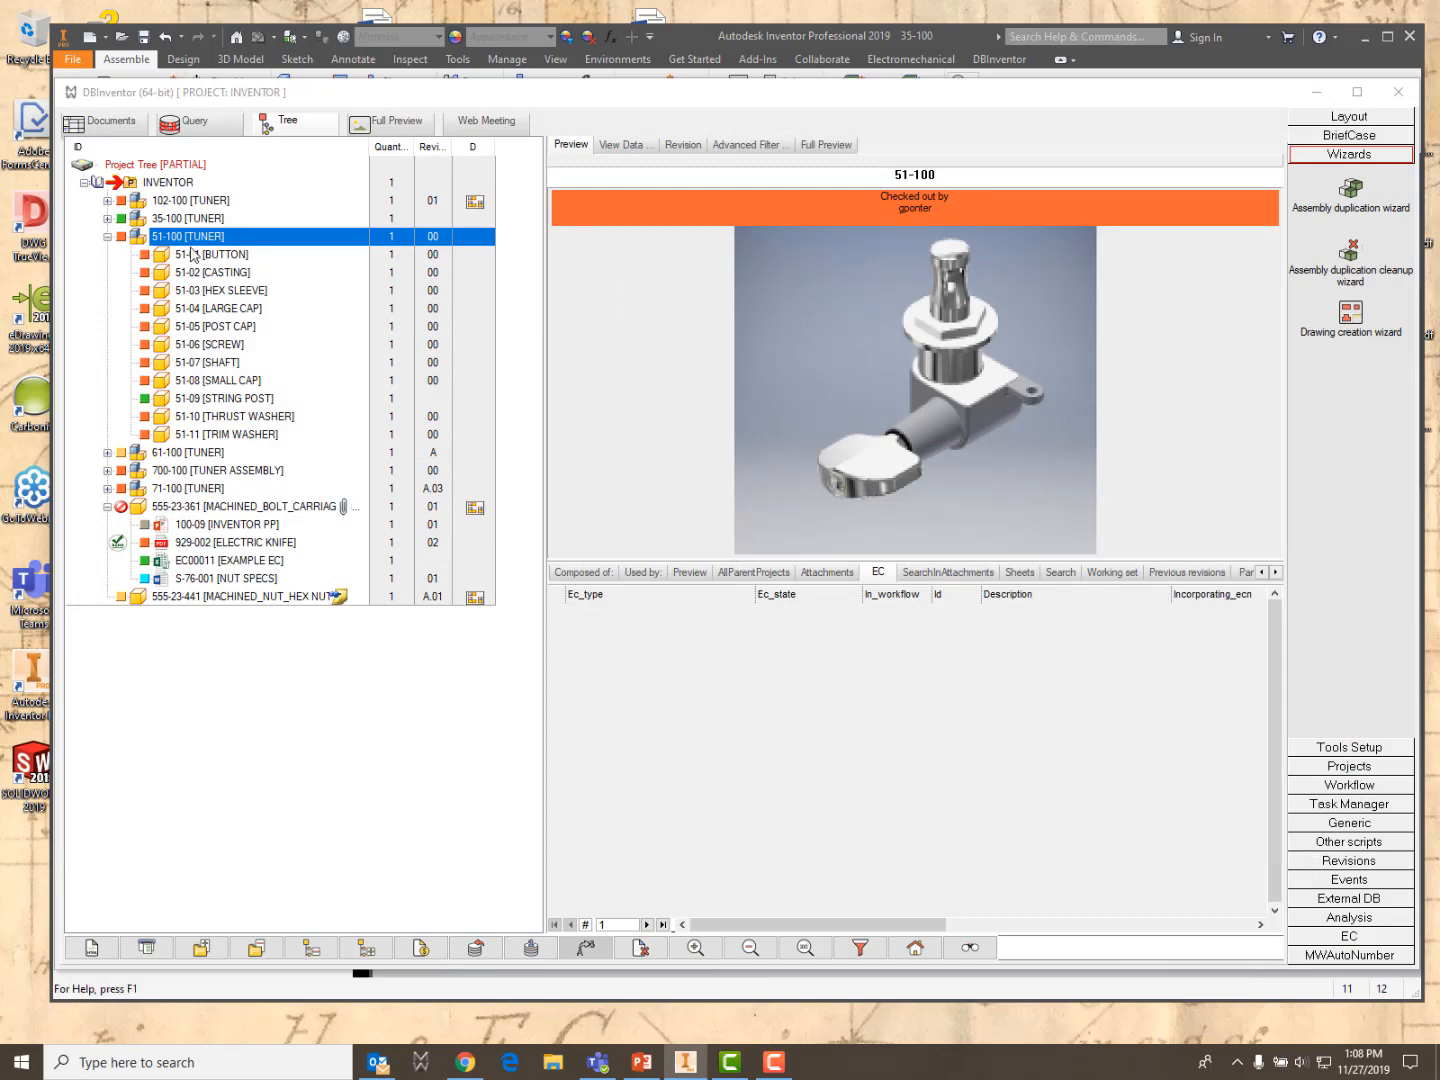
click(108, 219)
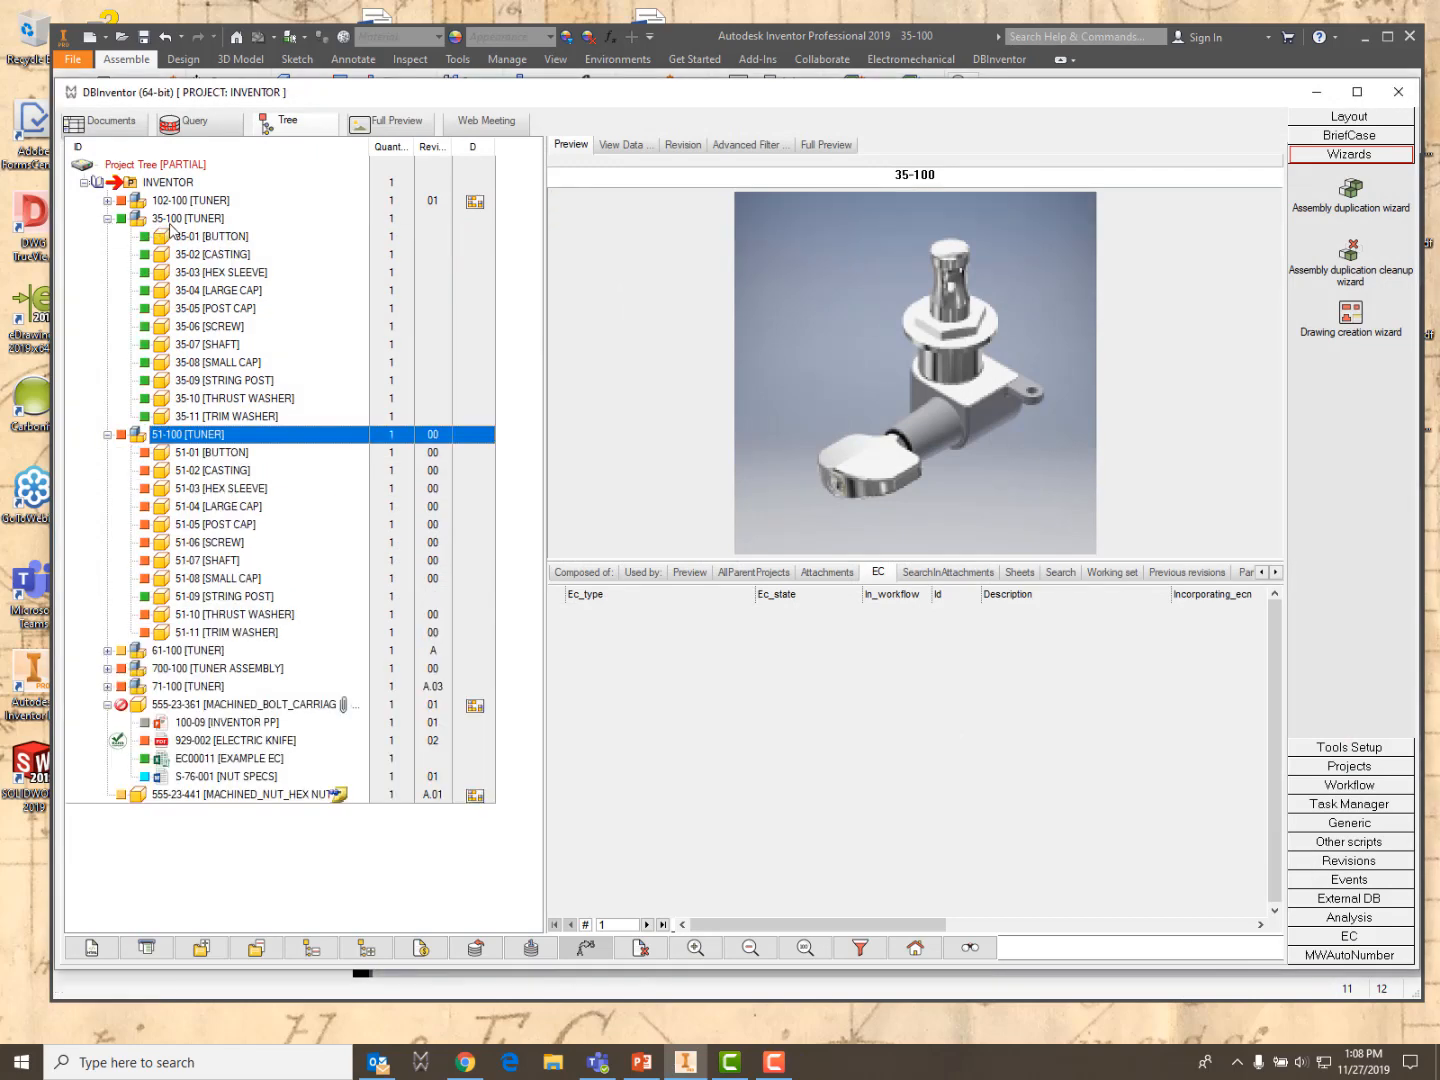
Open the 35-100 assembly in Inventor with its DBInventor component structure displayed, and save it
double_click(172, 219)
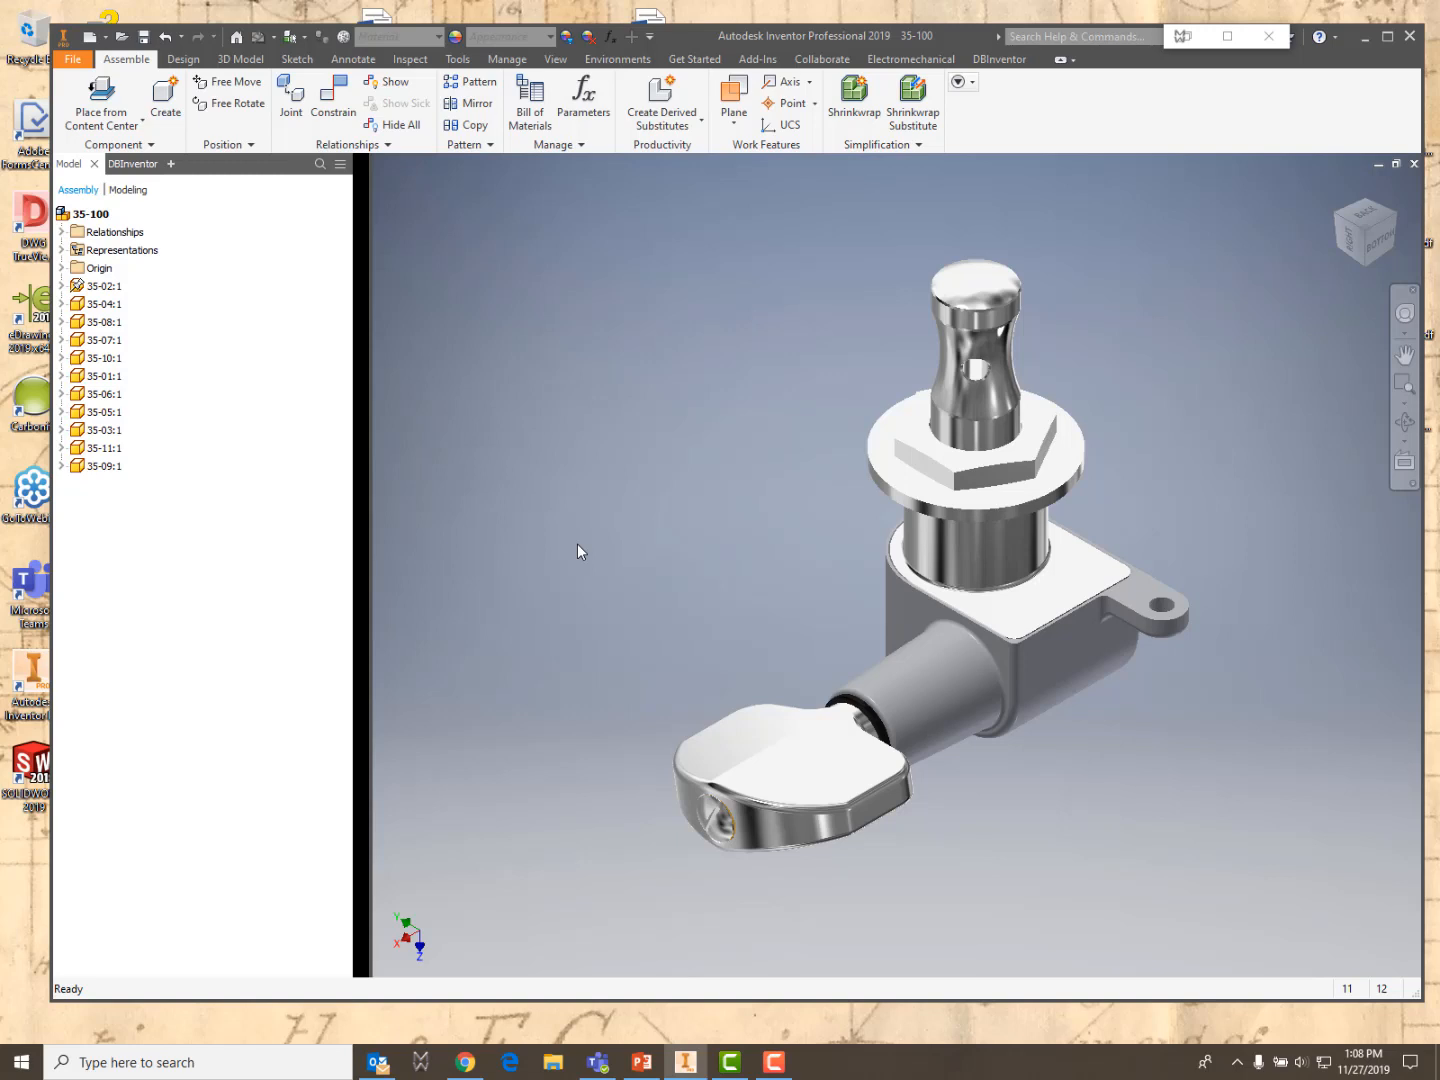
click(134, 164)
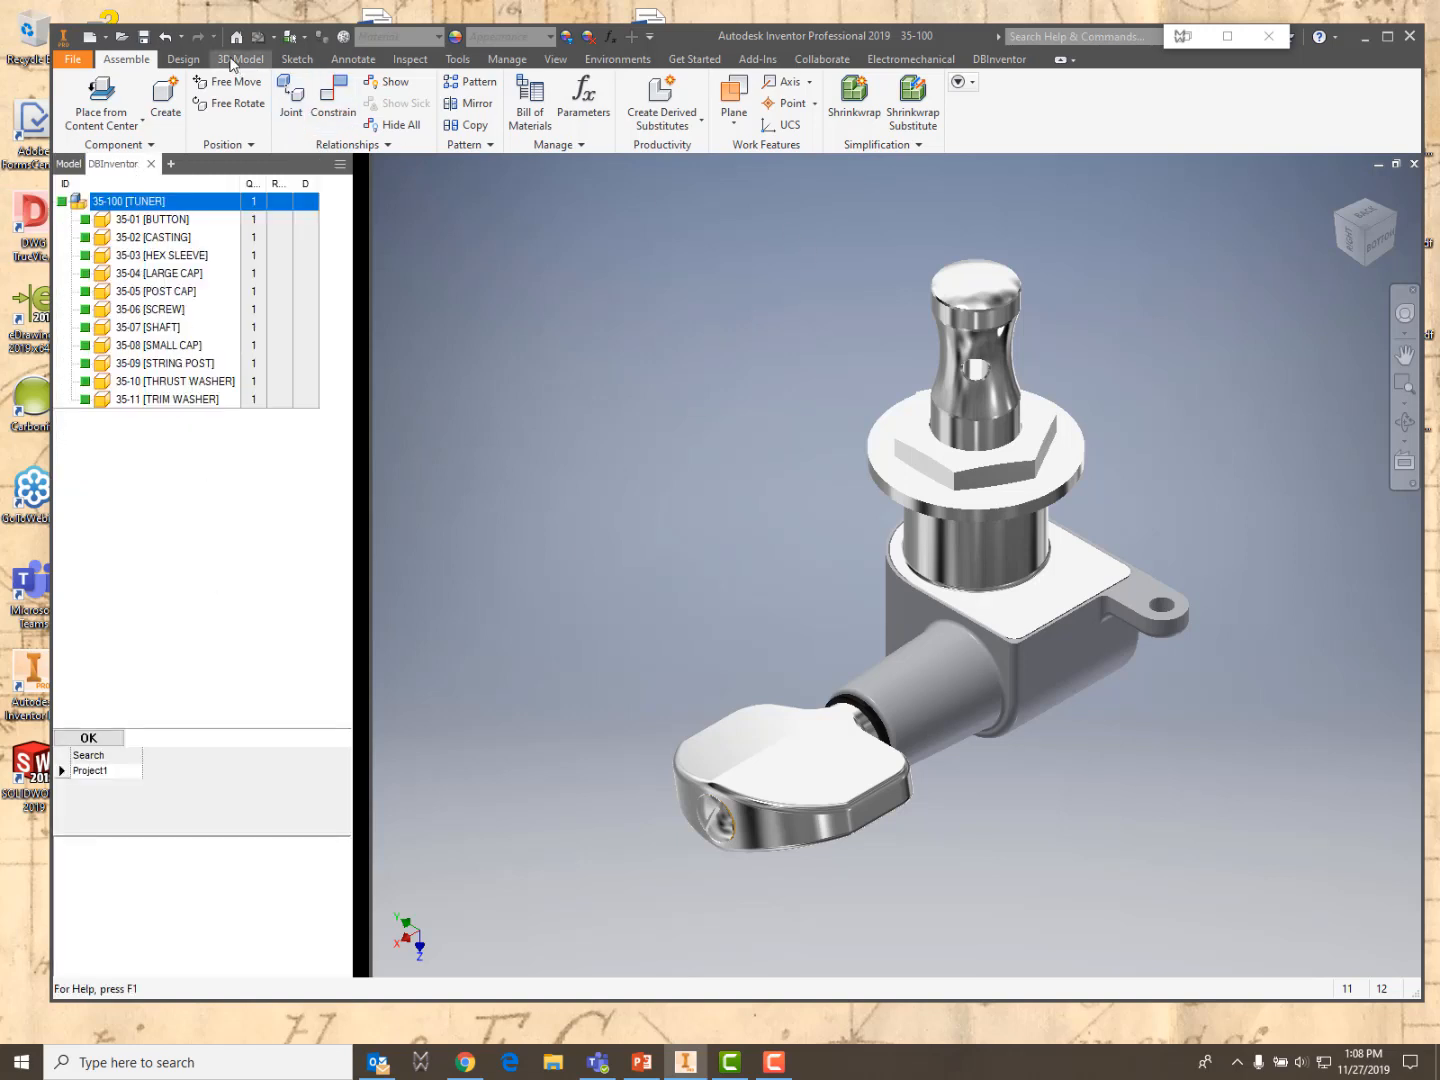
click(148, 39)
Create a new drawing from the Standard_MW-2019_RevData.idw template
click(70, 60)
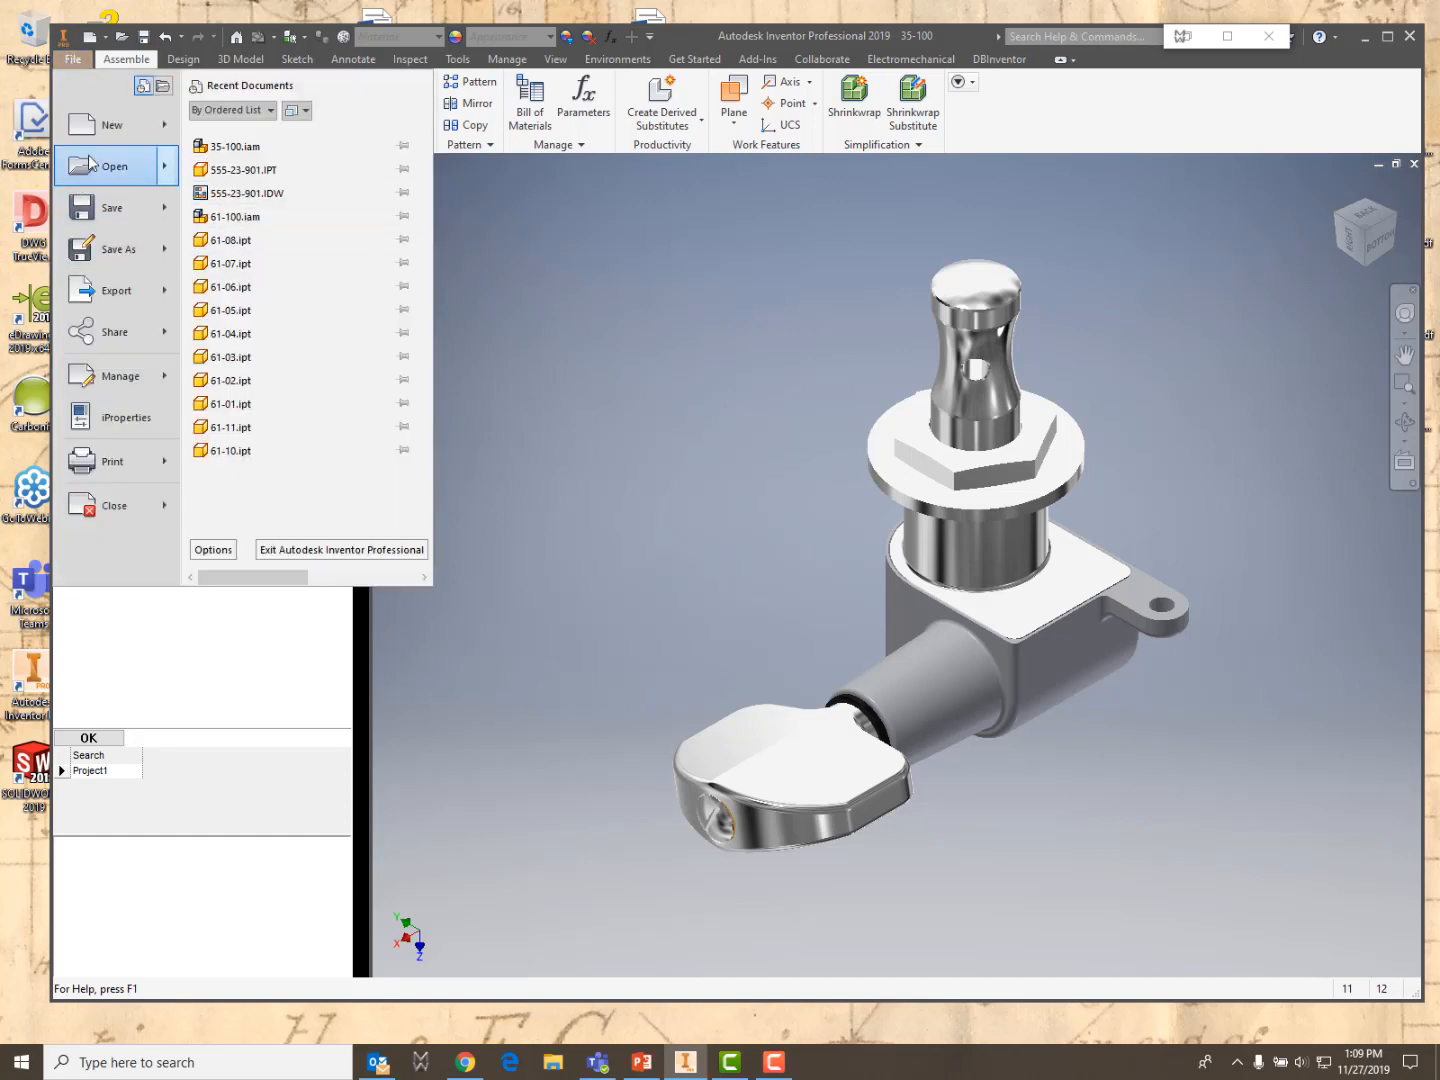
click(112, 127)
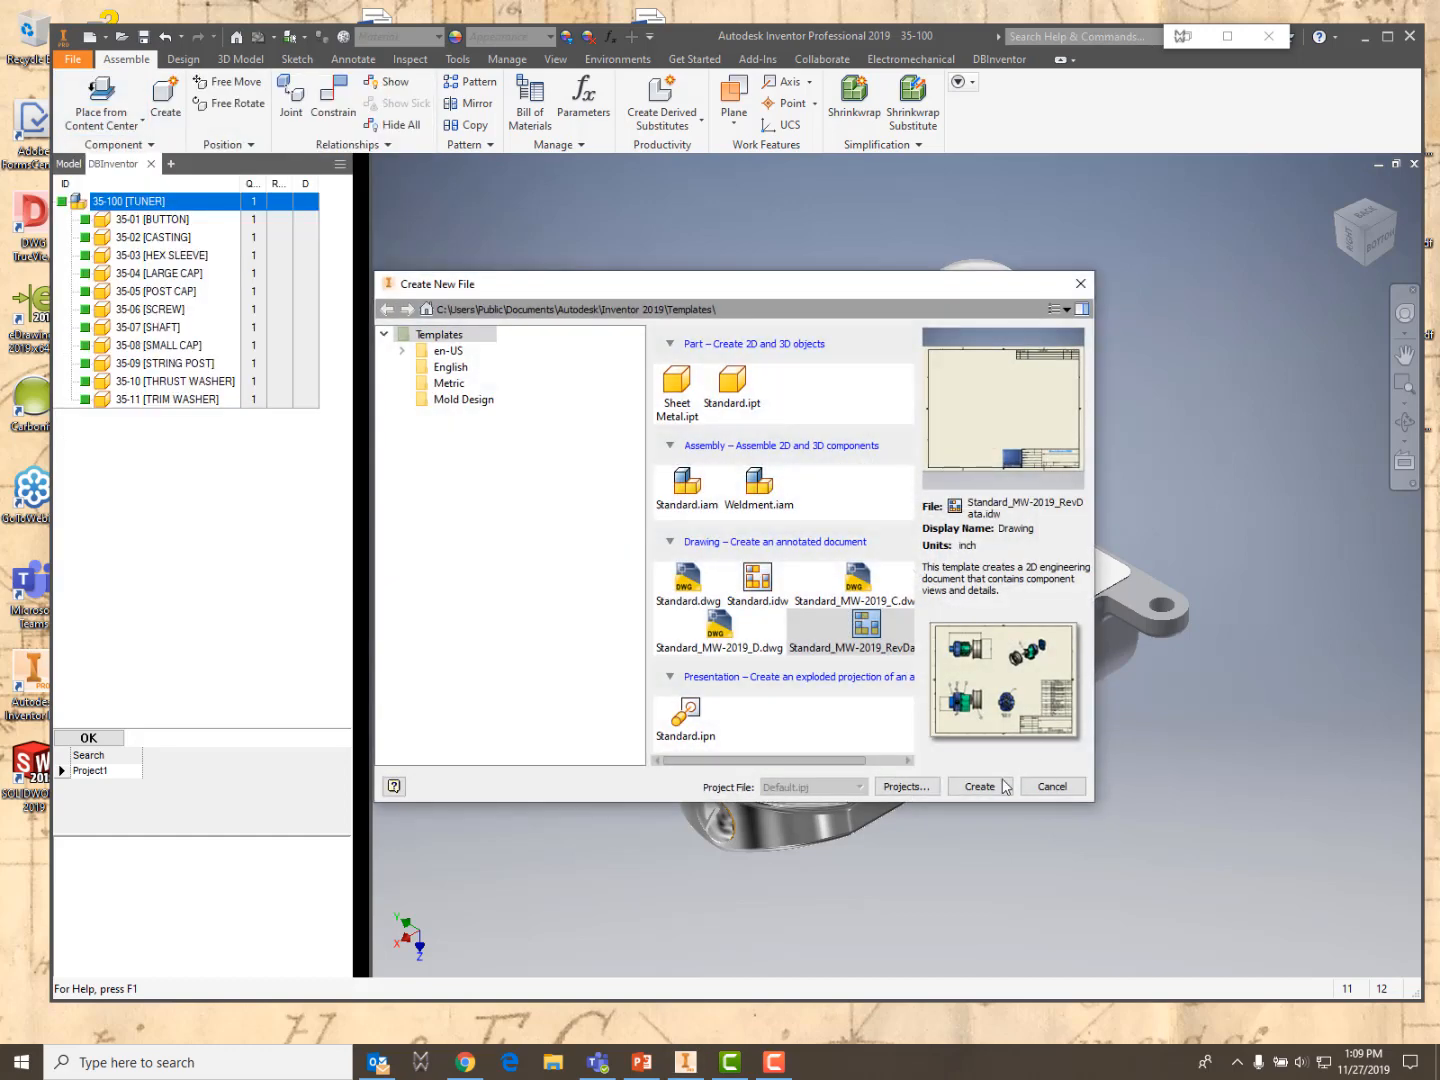
click(866, 645)
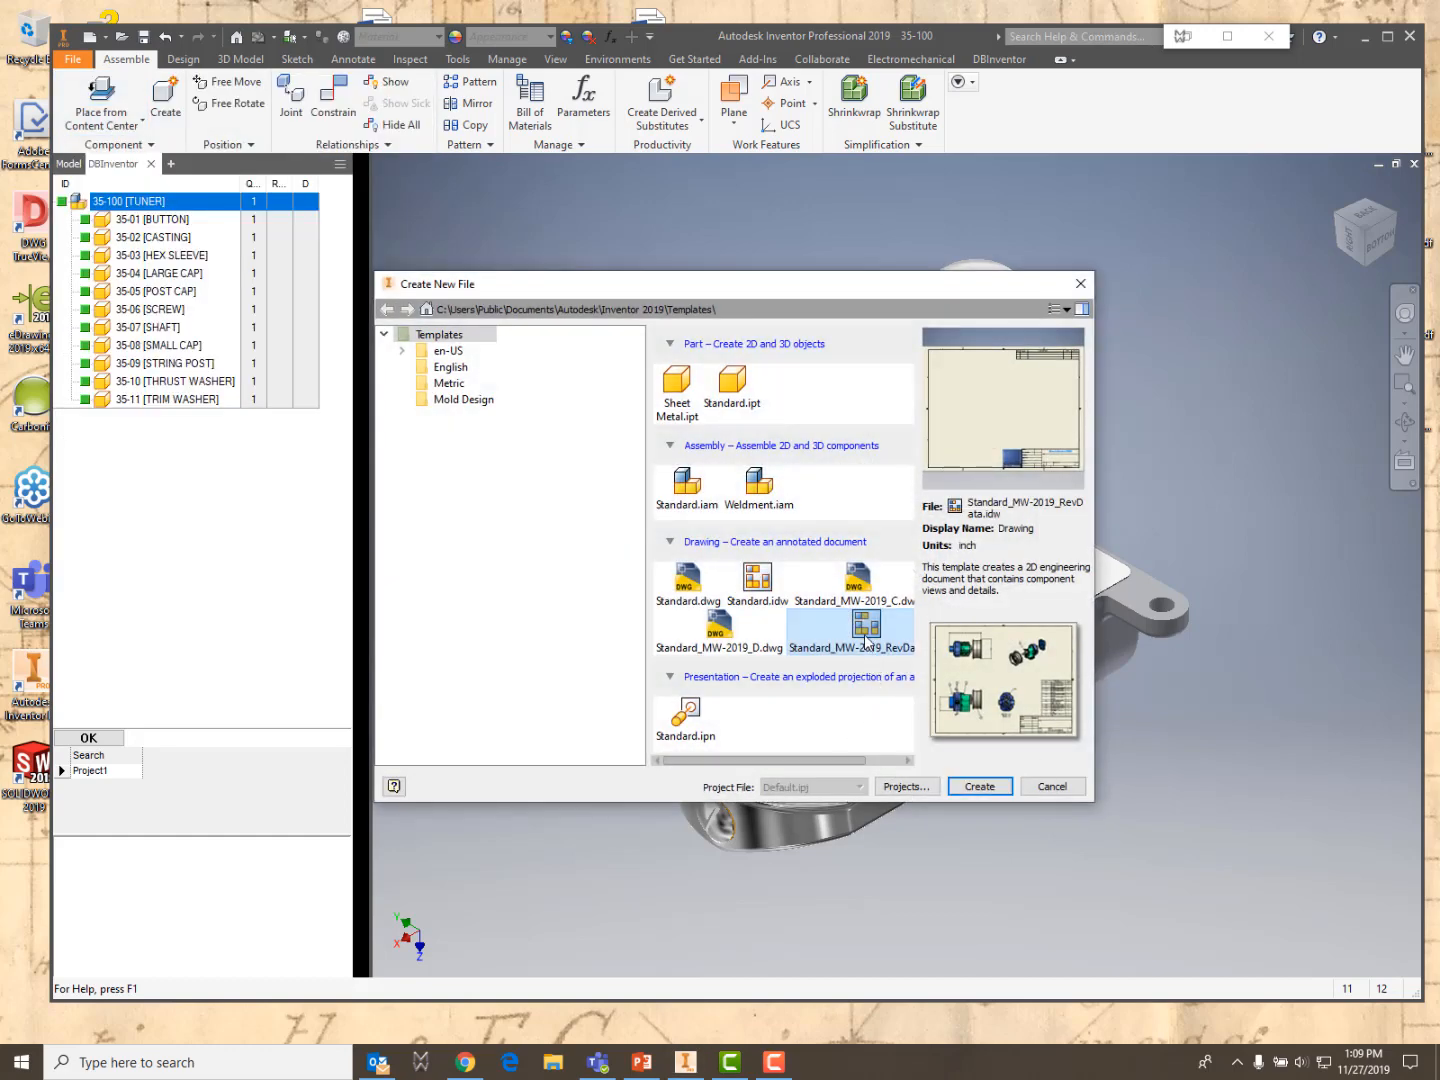
click(991, 791)
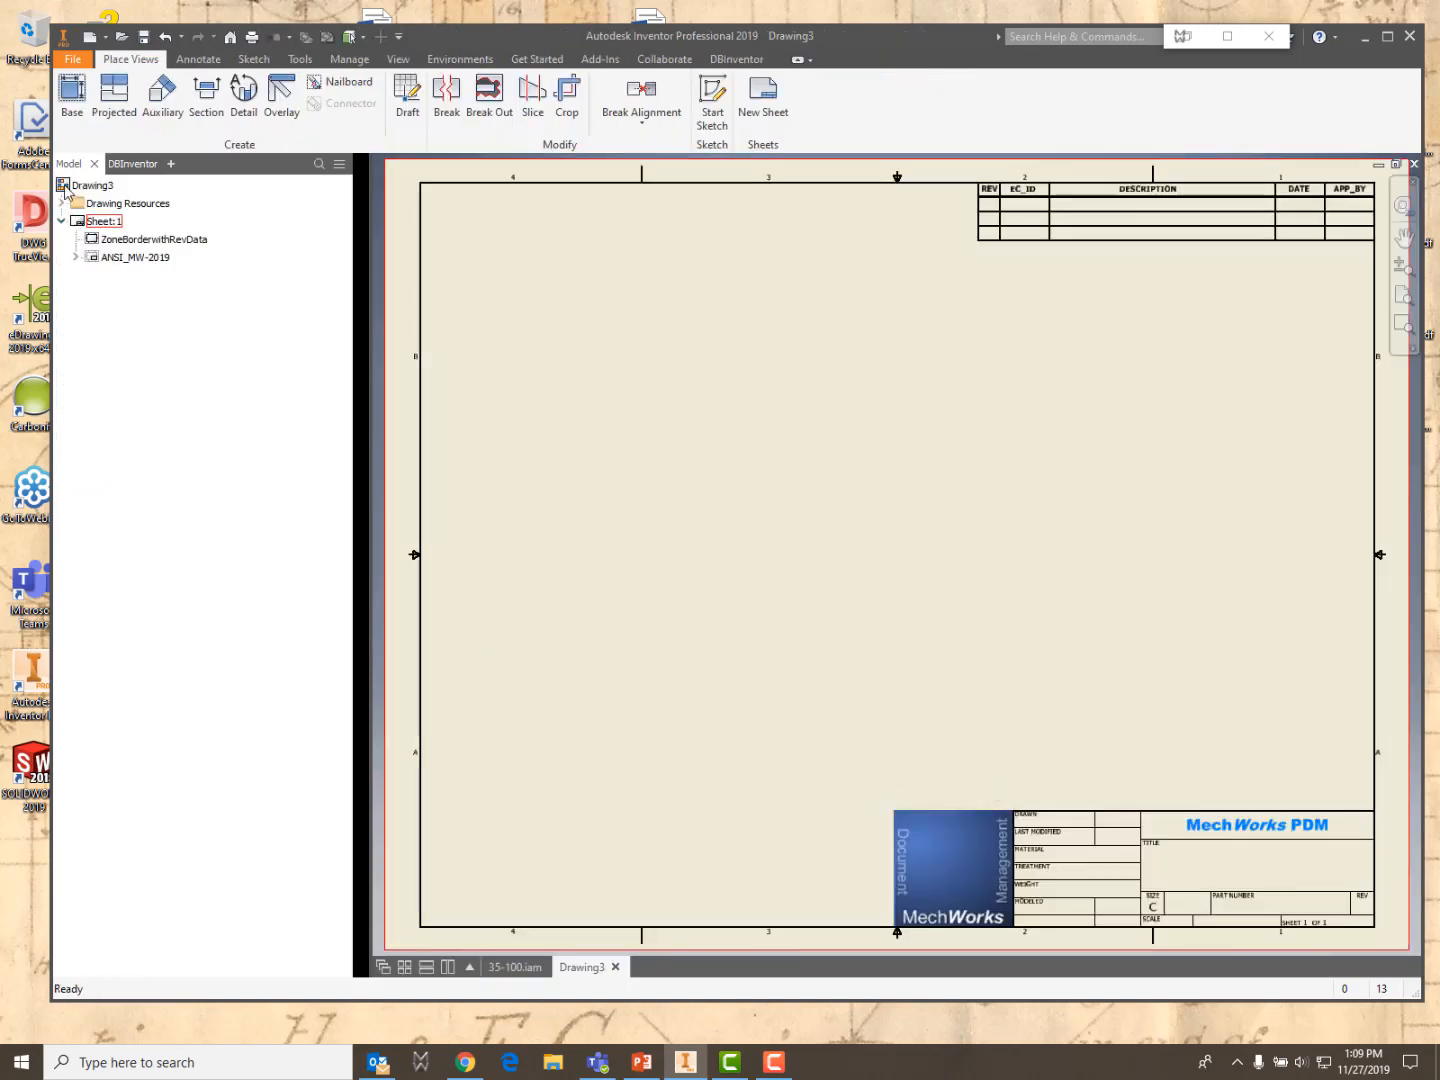
Place a front base view of assembly 35-100 on the sheet at 4:1 scale and save the drawing
click(73, 100)
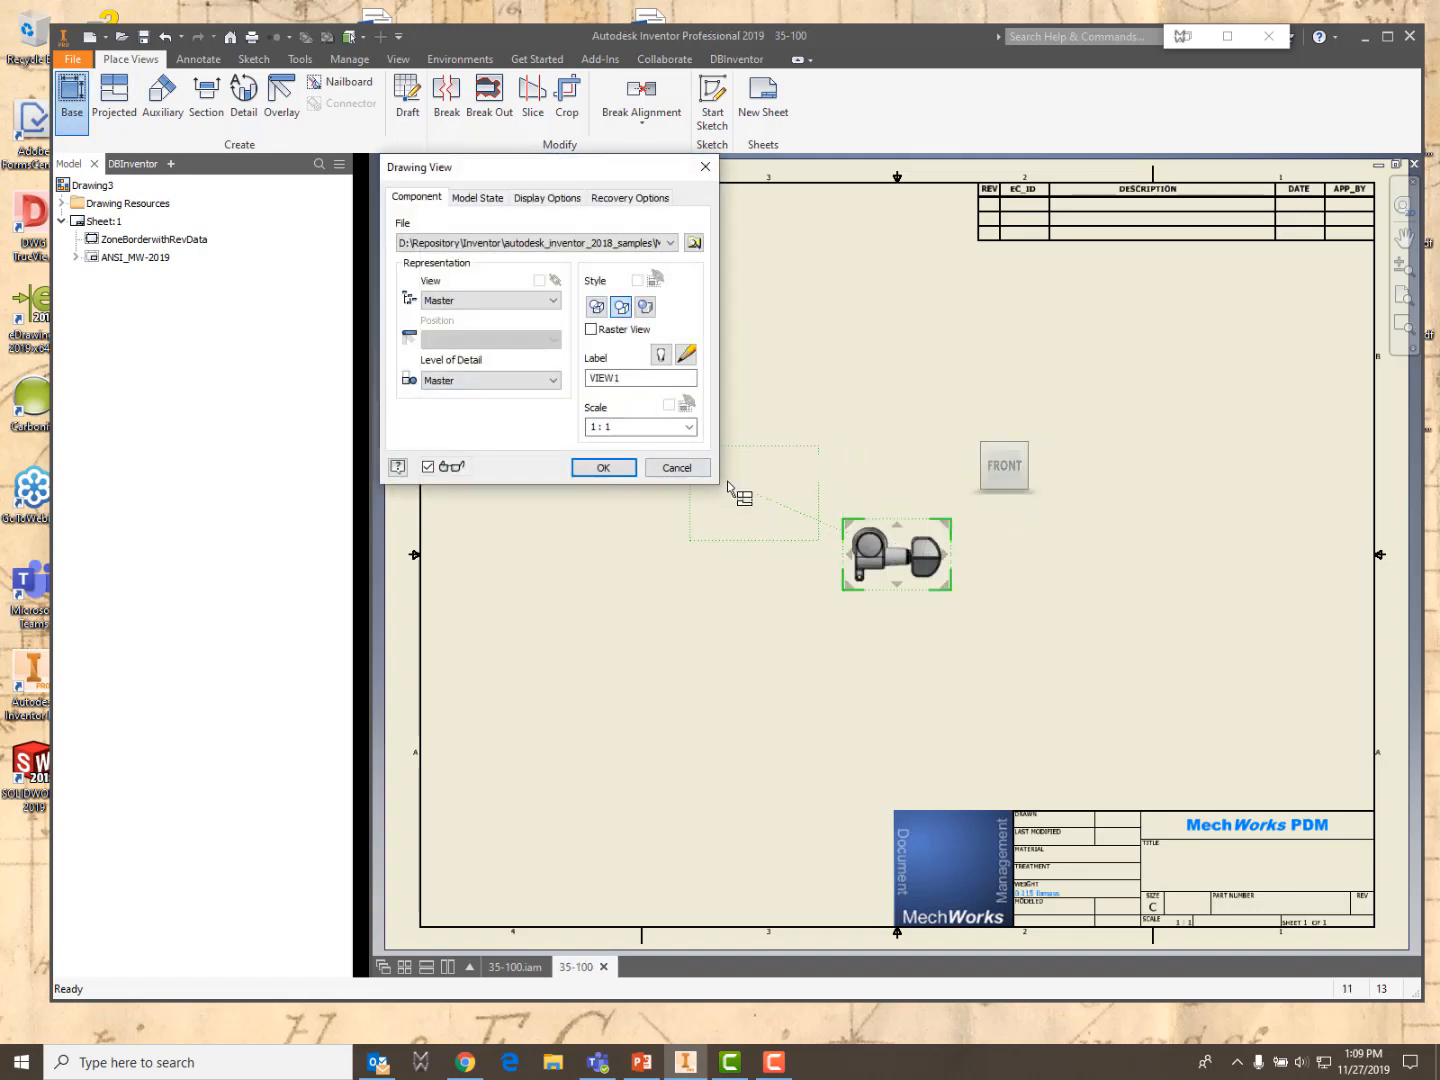
click(687, 430)
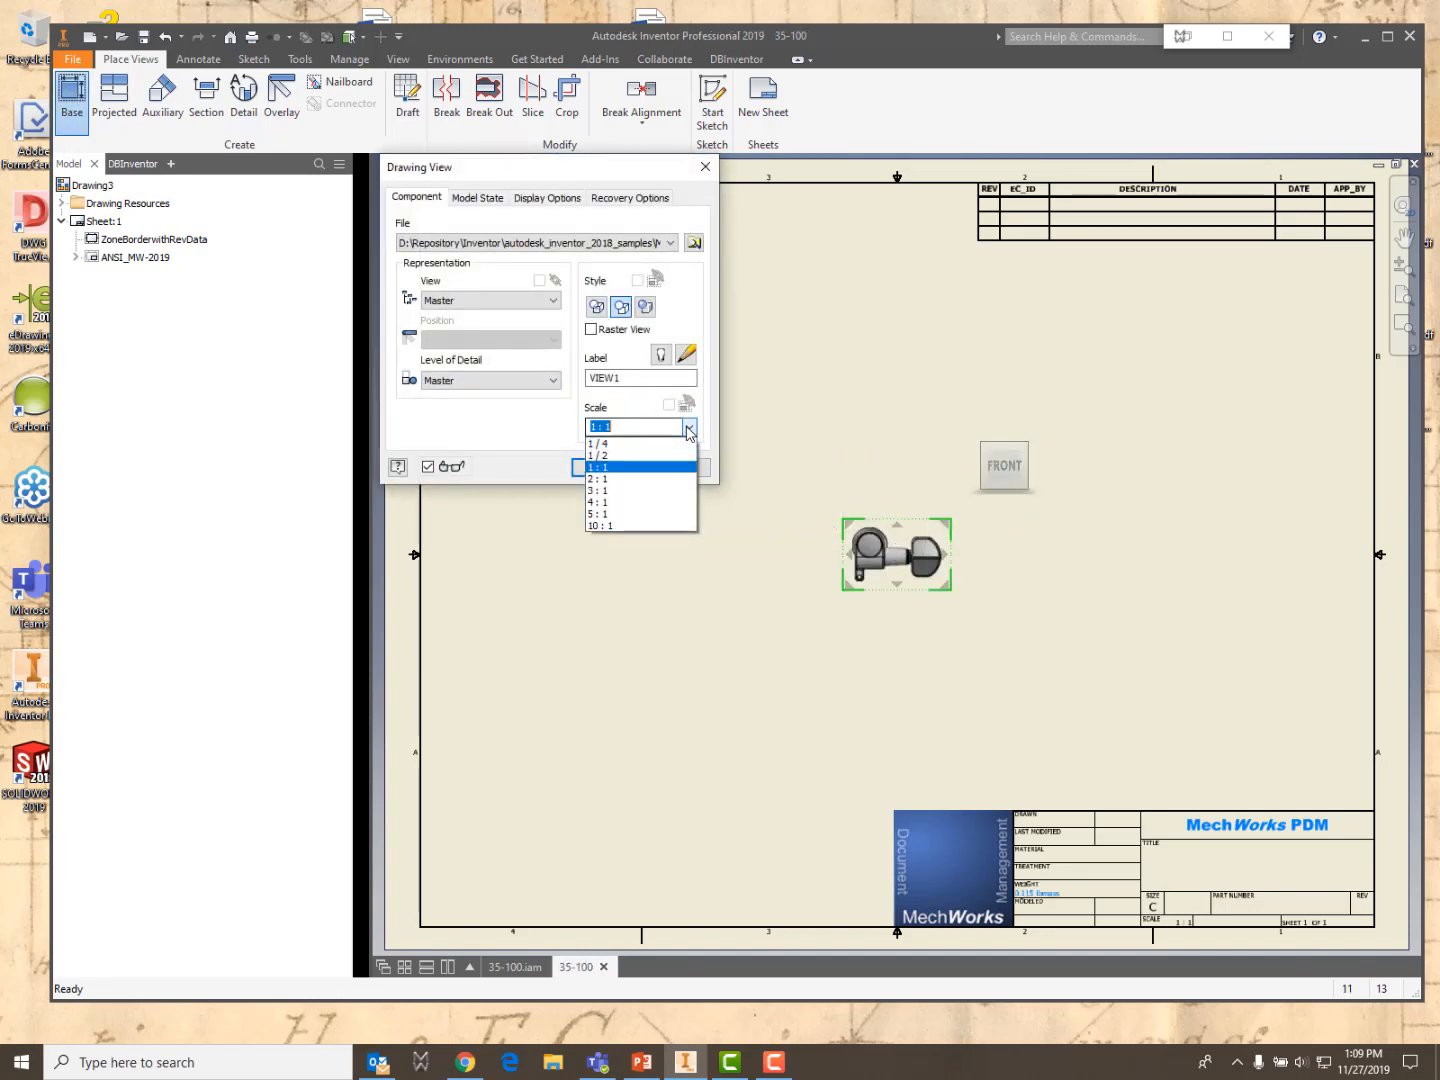
click(610, 504)
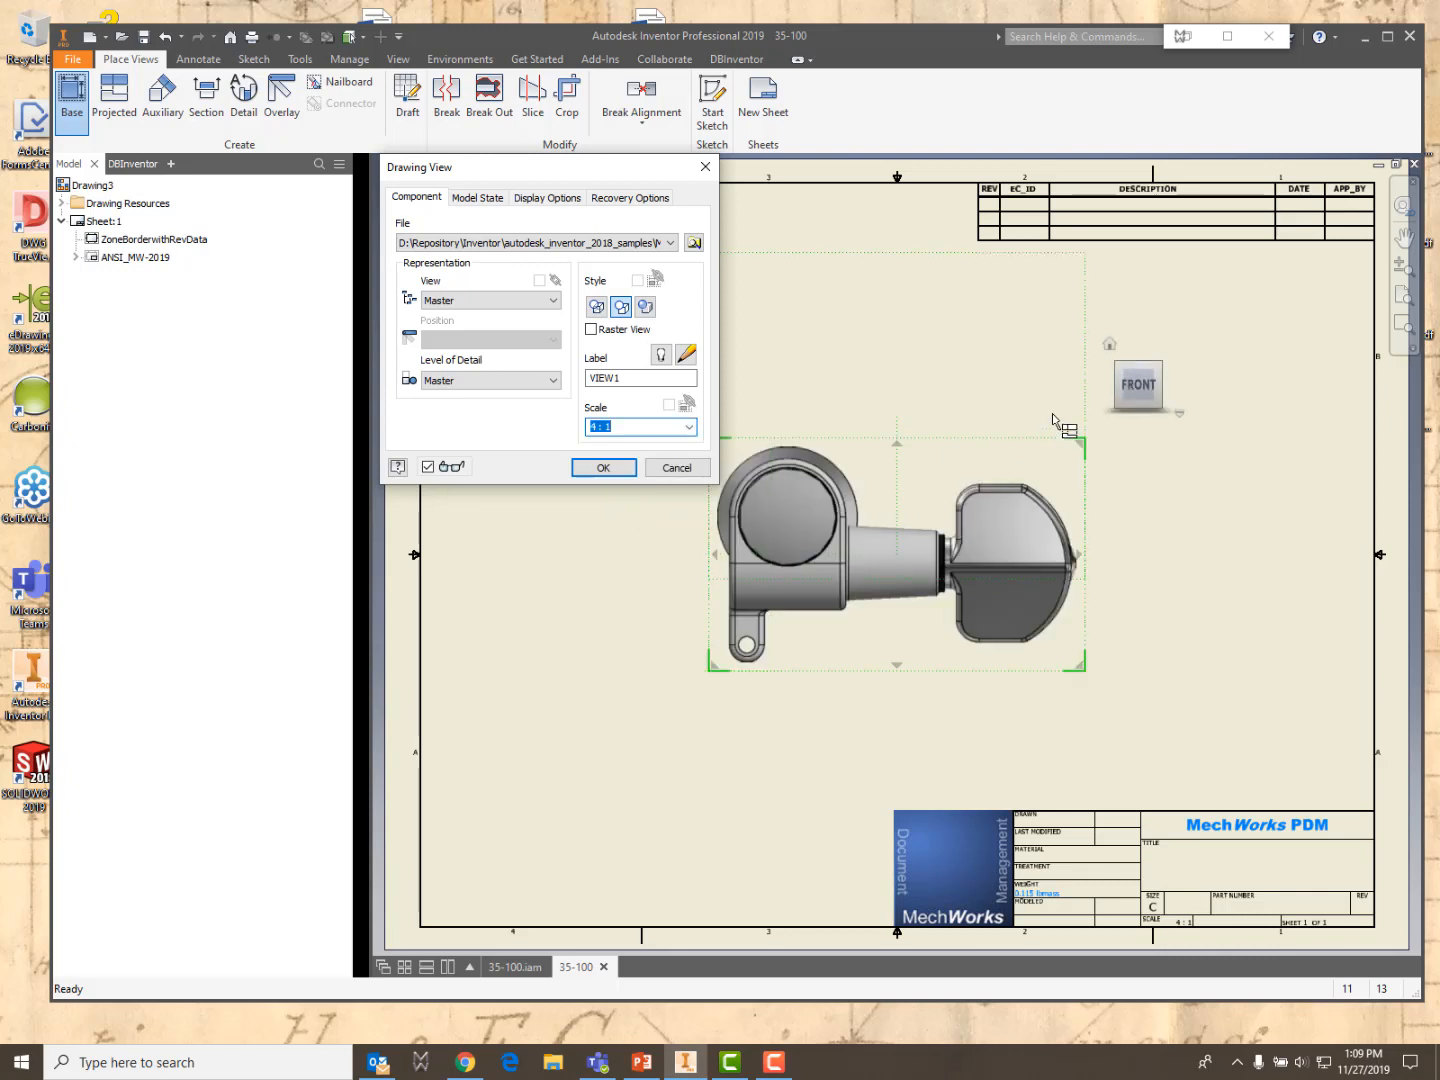
click(602, 468)
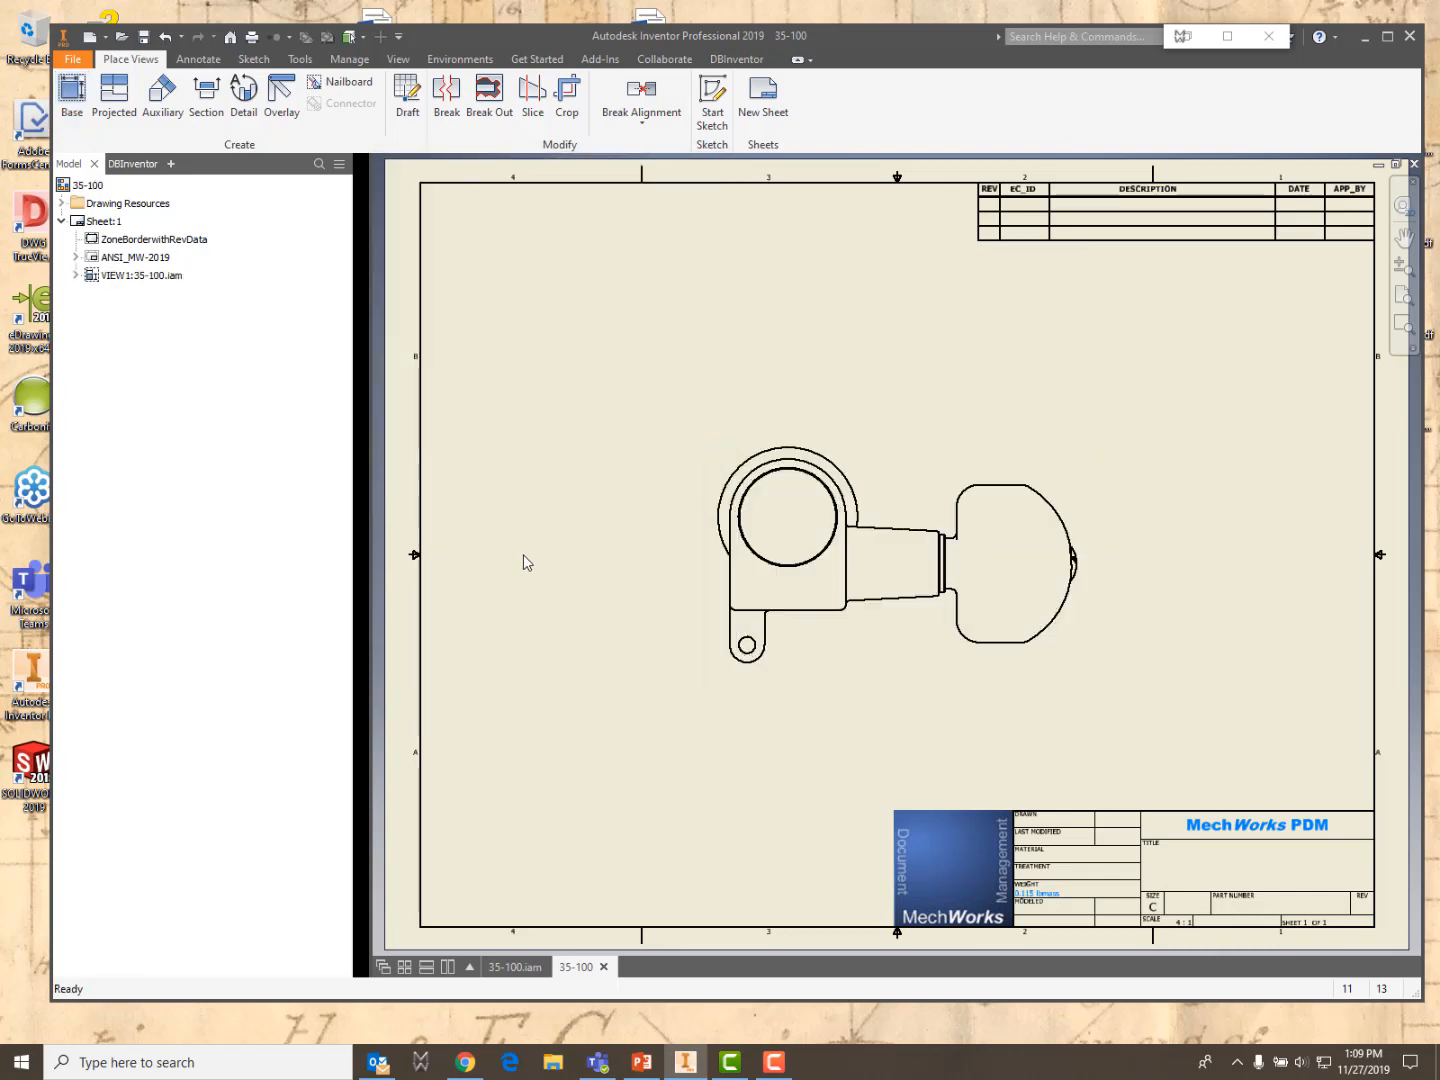
click(142, 40)
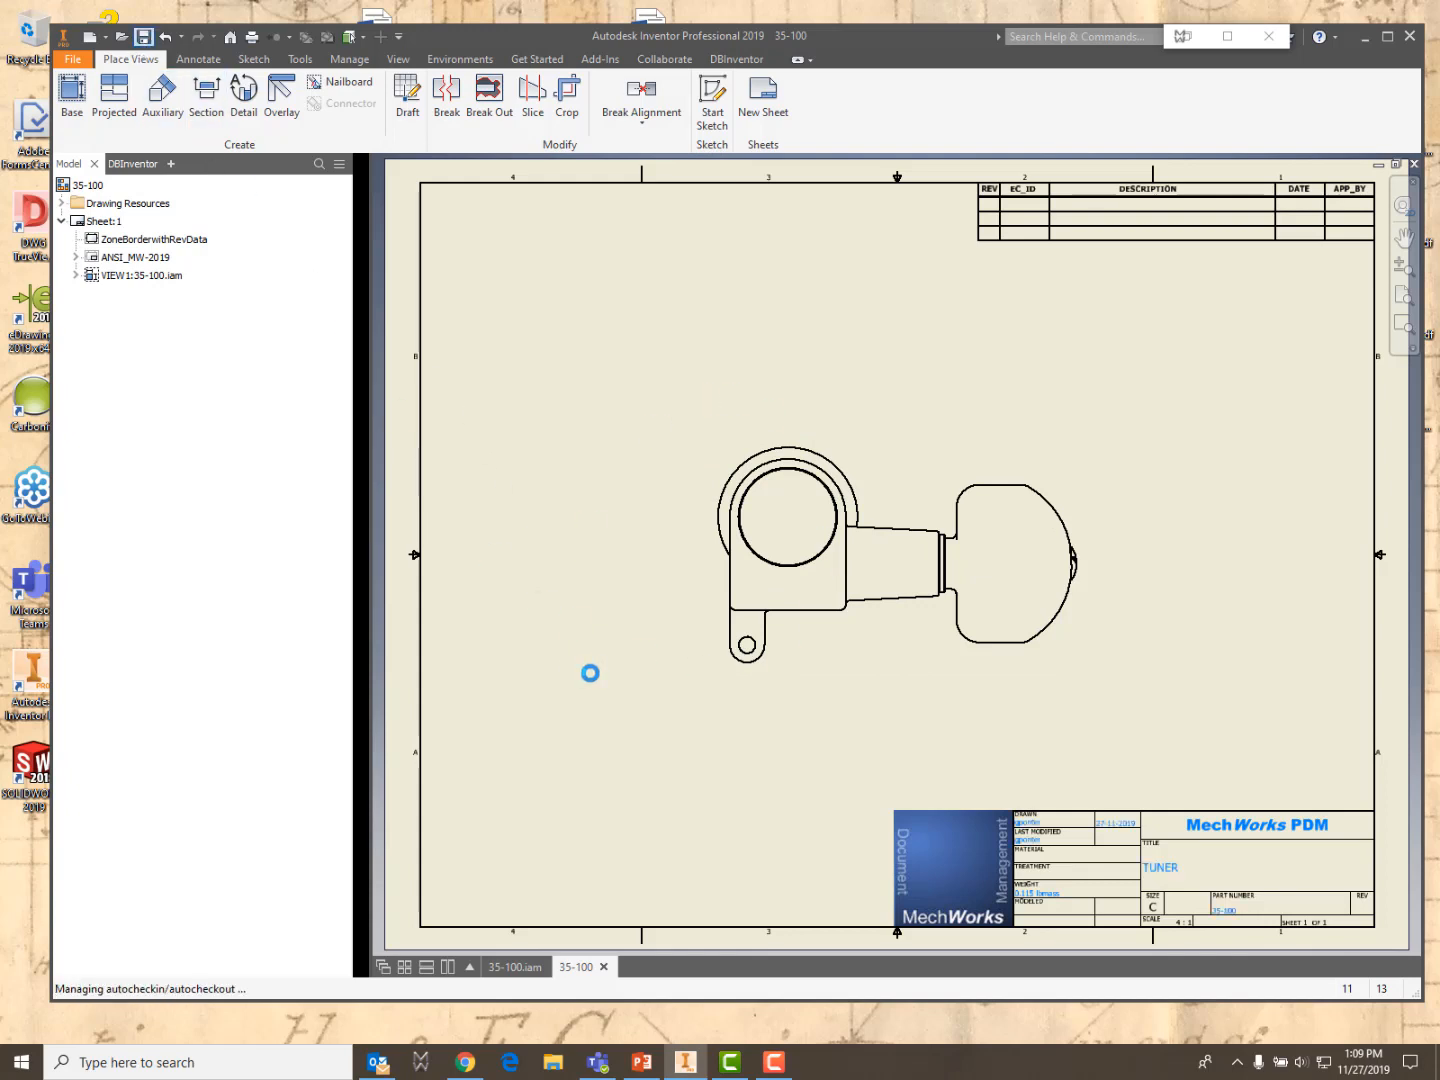
key(Return)
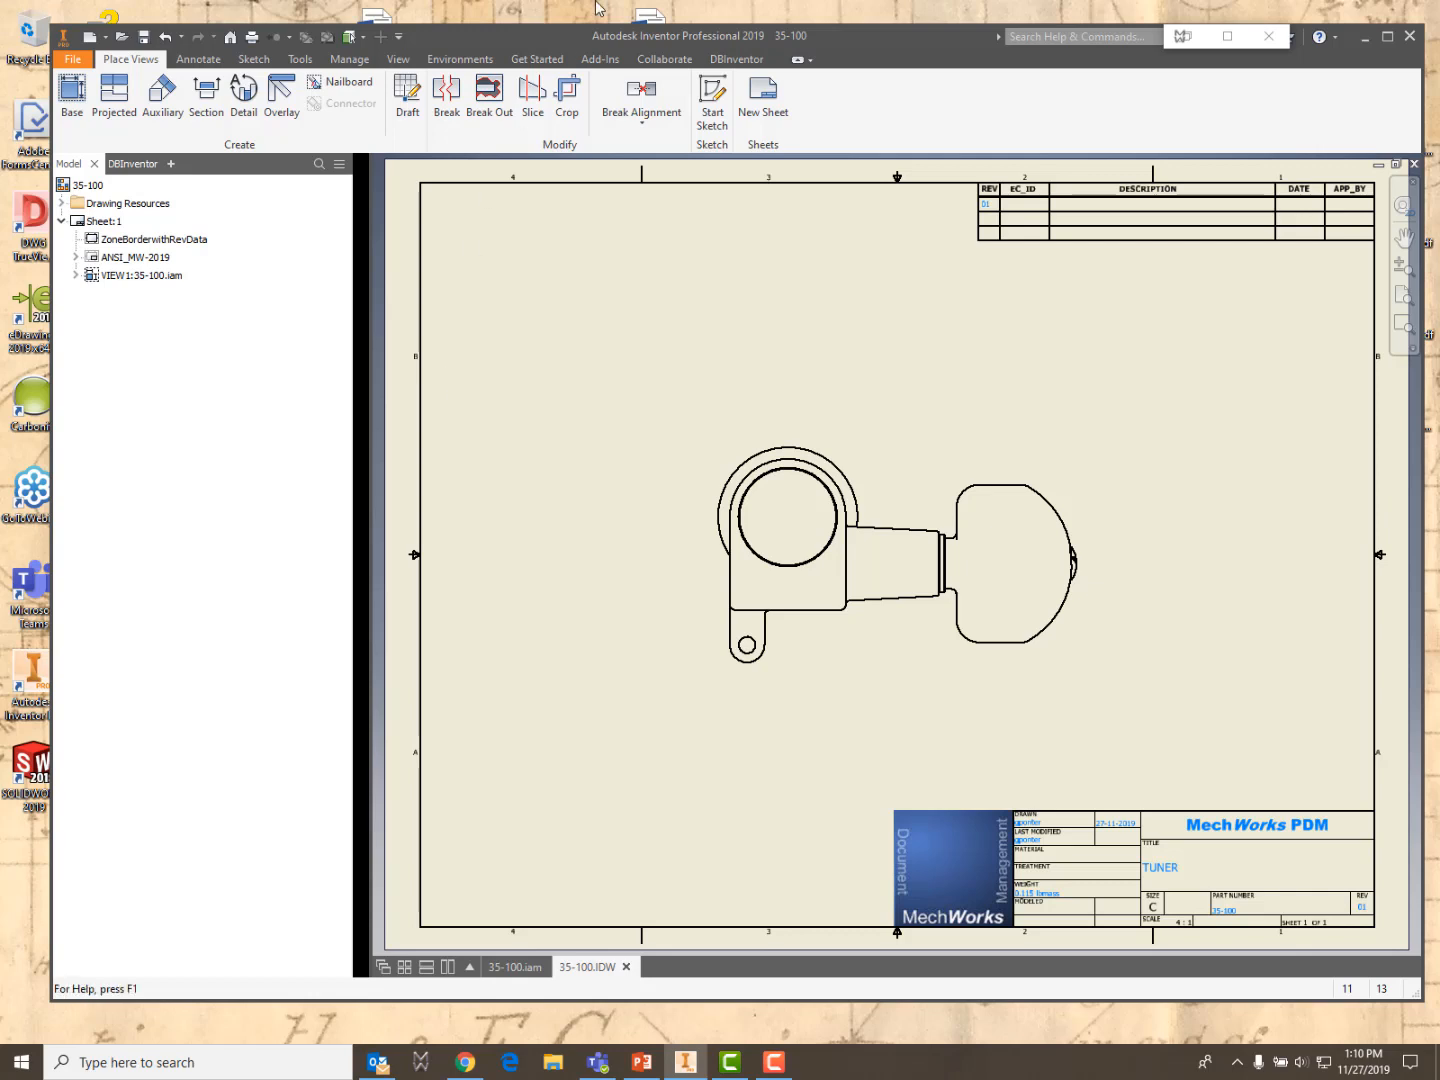
Insert a DBInventor BOM for the tuner view using the "Show parts only" template
click(737, 60)
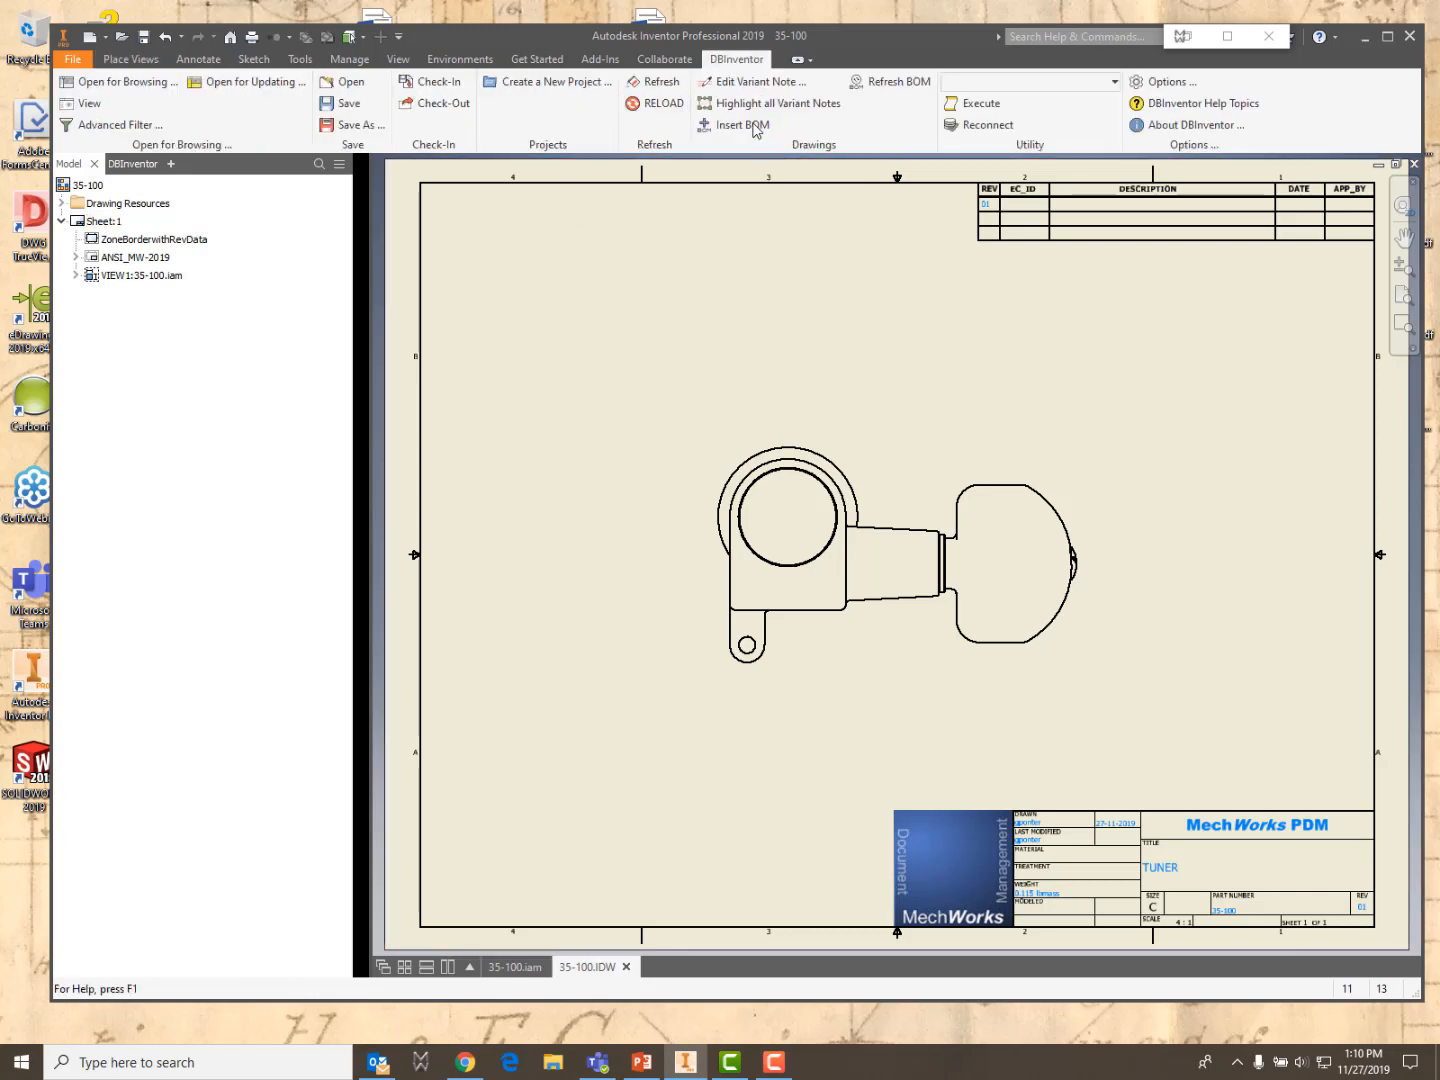
click(800, 440)
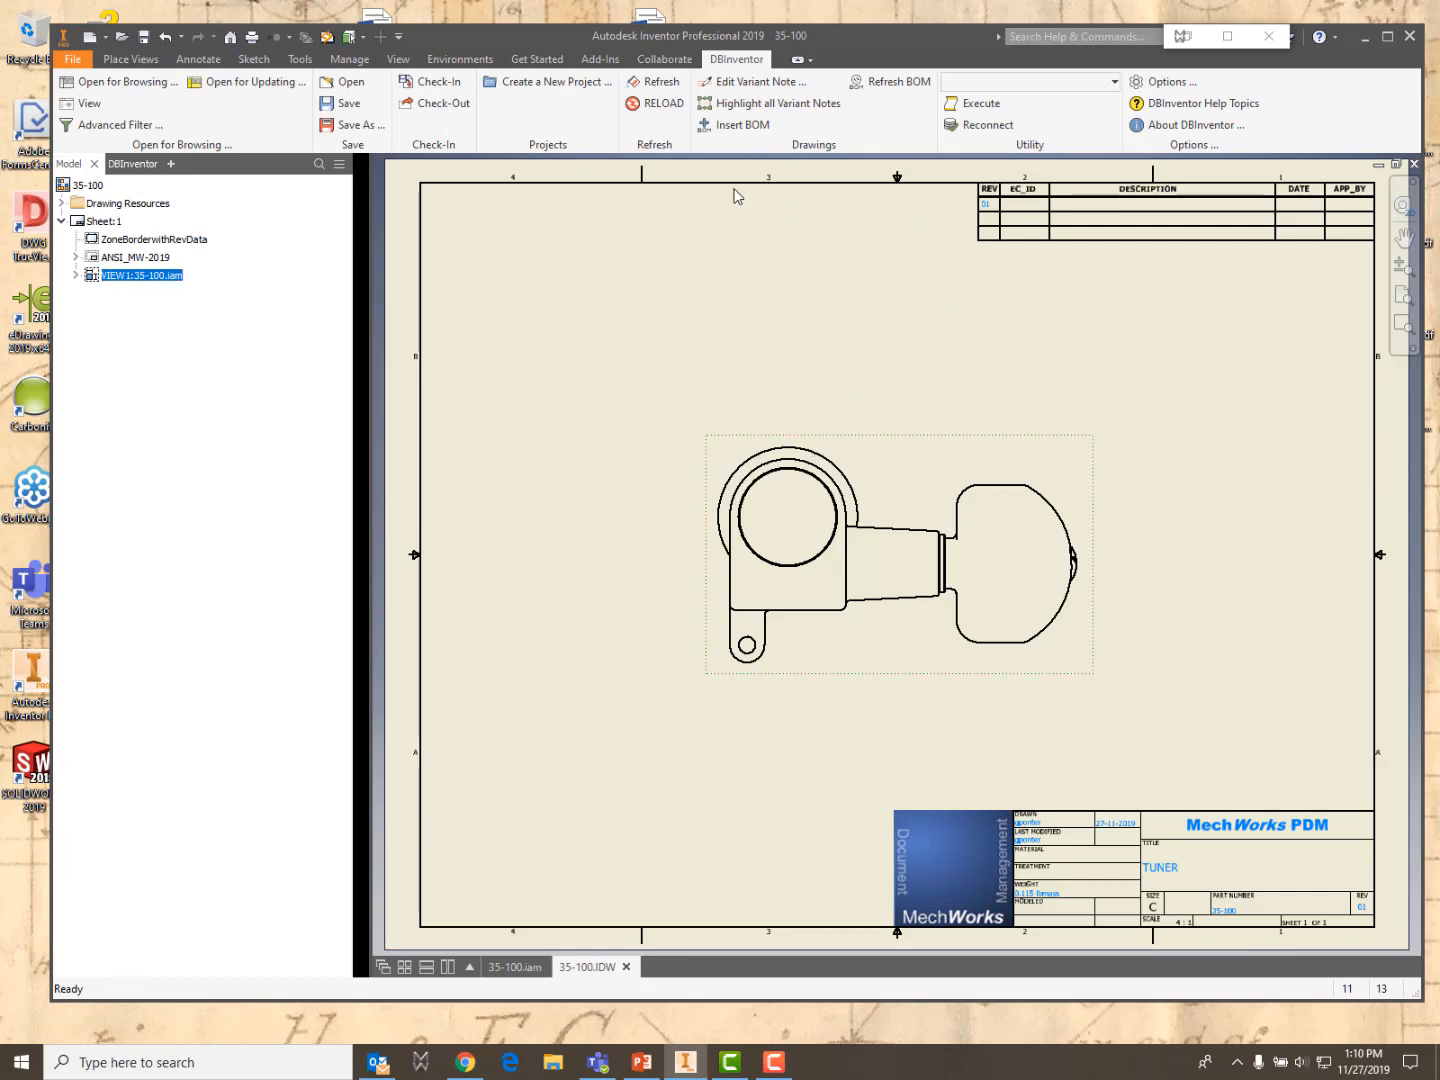
click(737, 126)
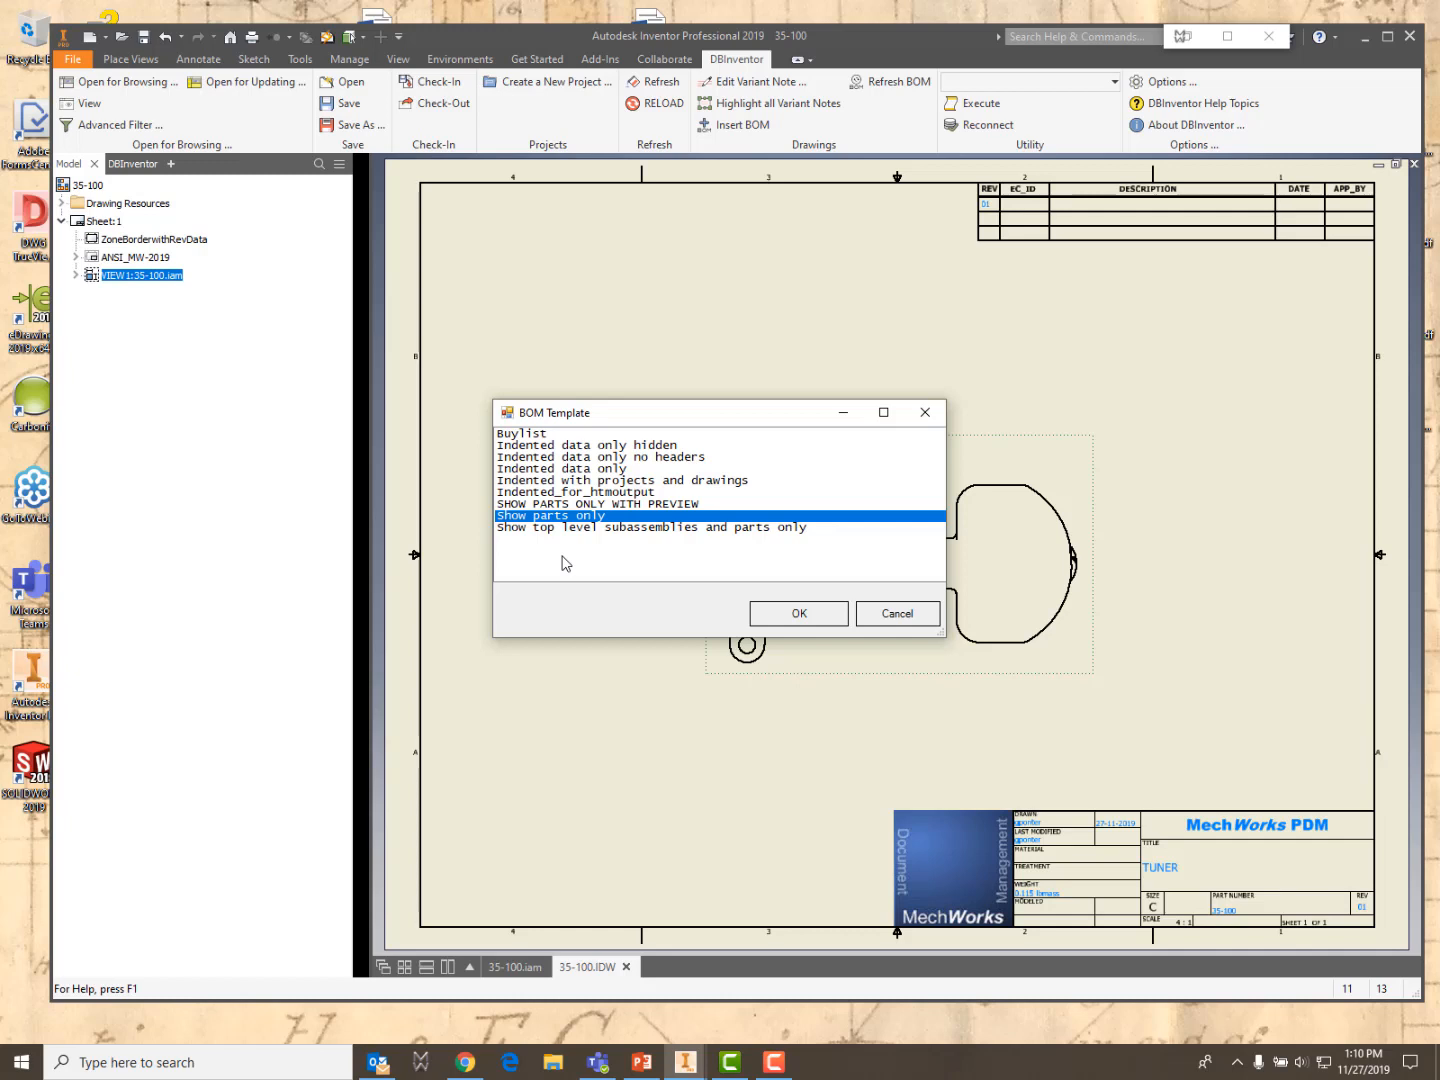
click(795, 613)
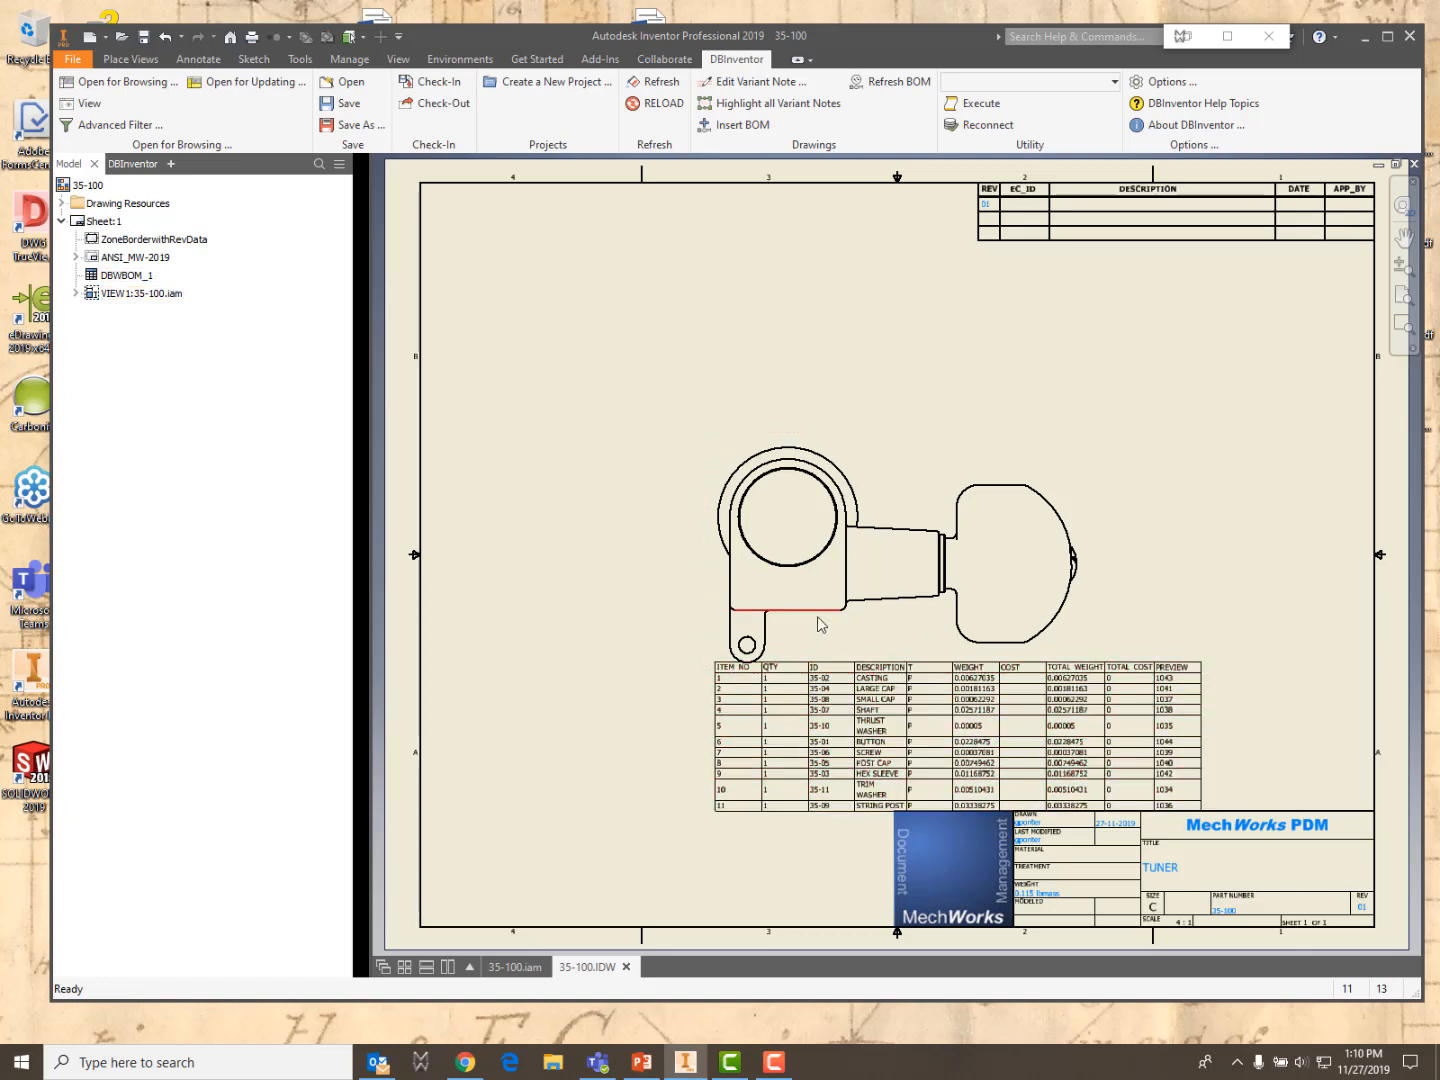
Move the BOM table to the empty area above and left of the tuner view, and save the drawing
click(734, 671)
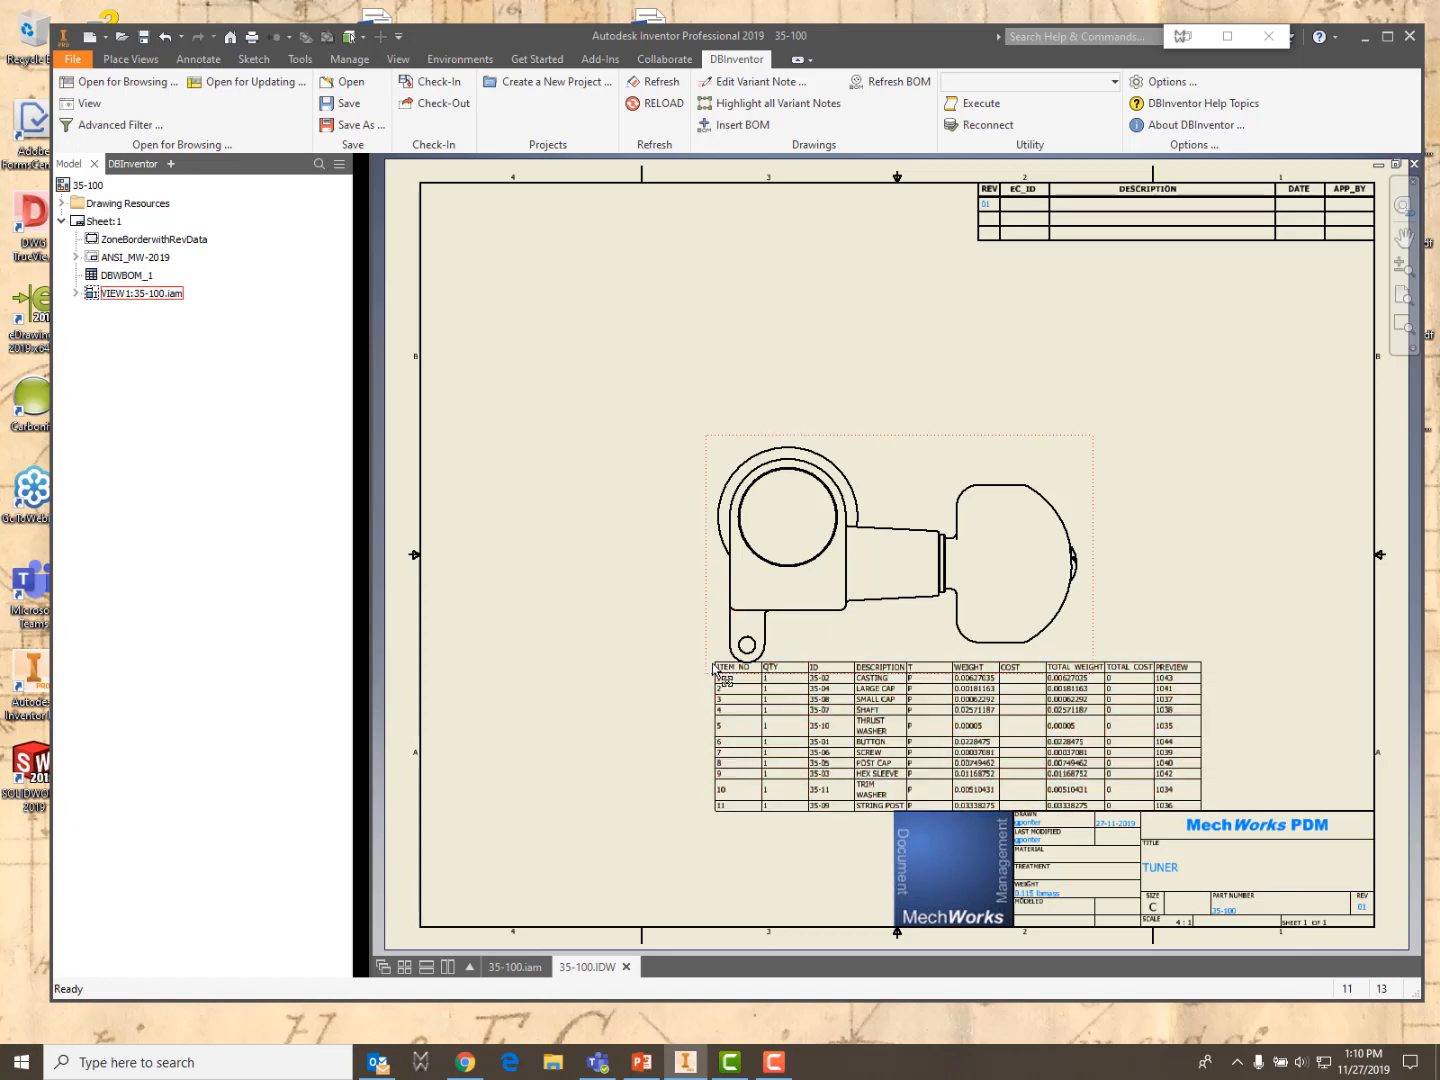
click(727, 735)
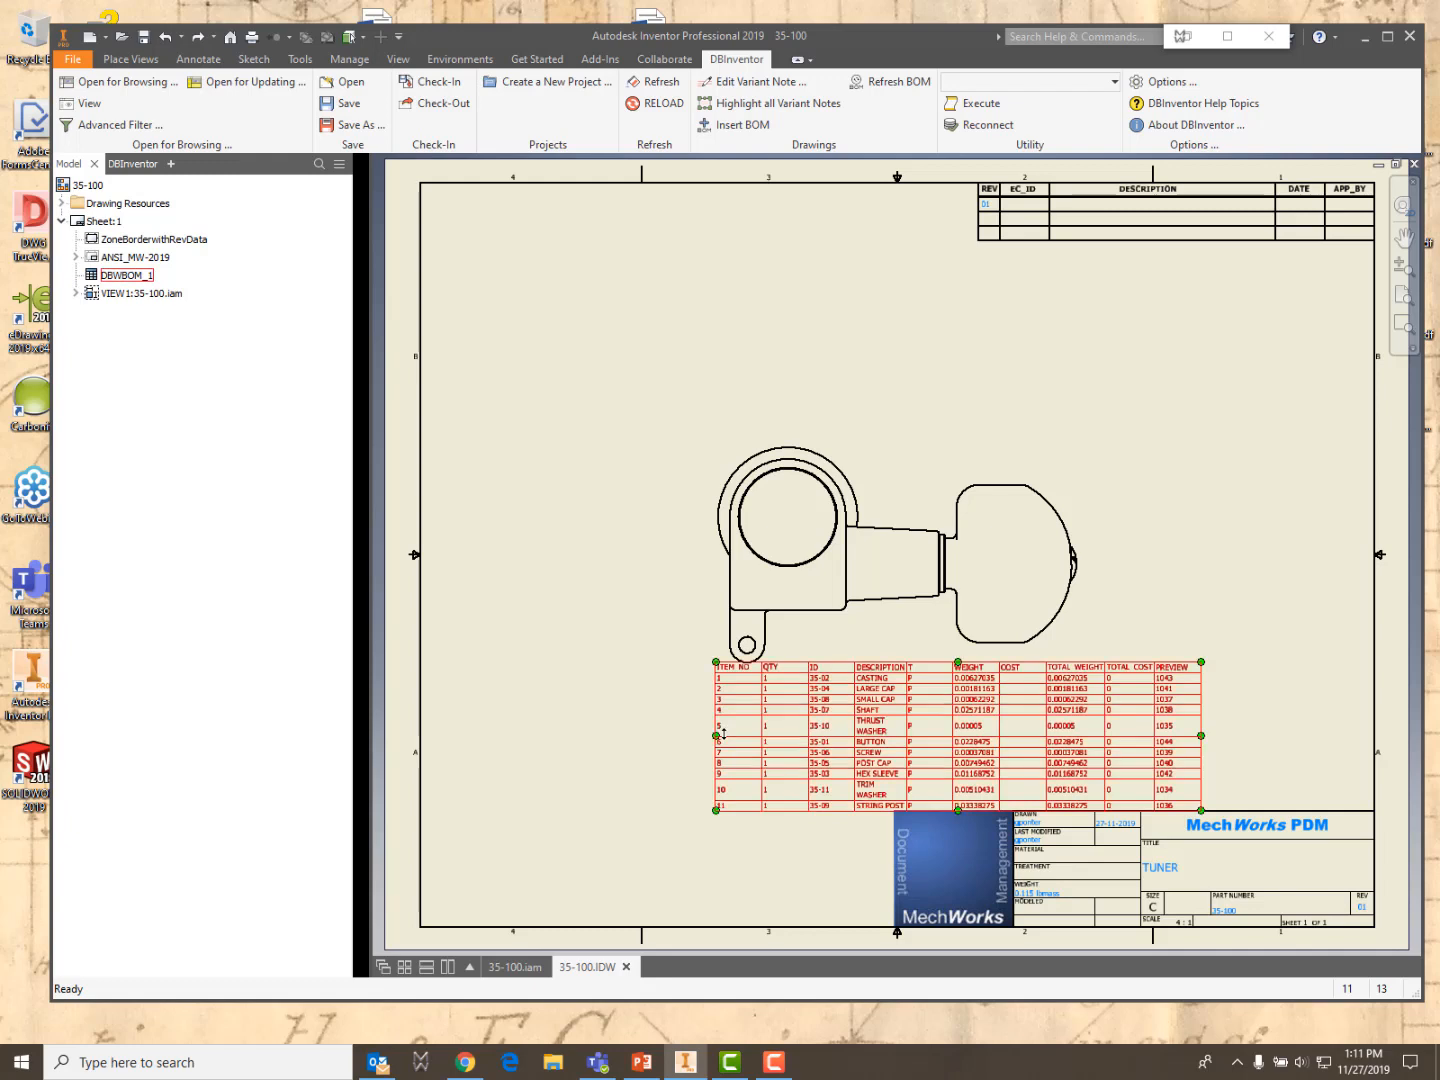
drag(724, 706, 466, 303)
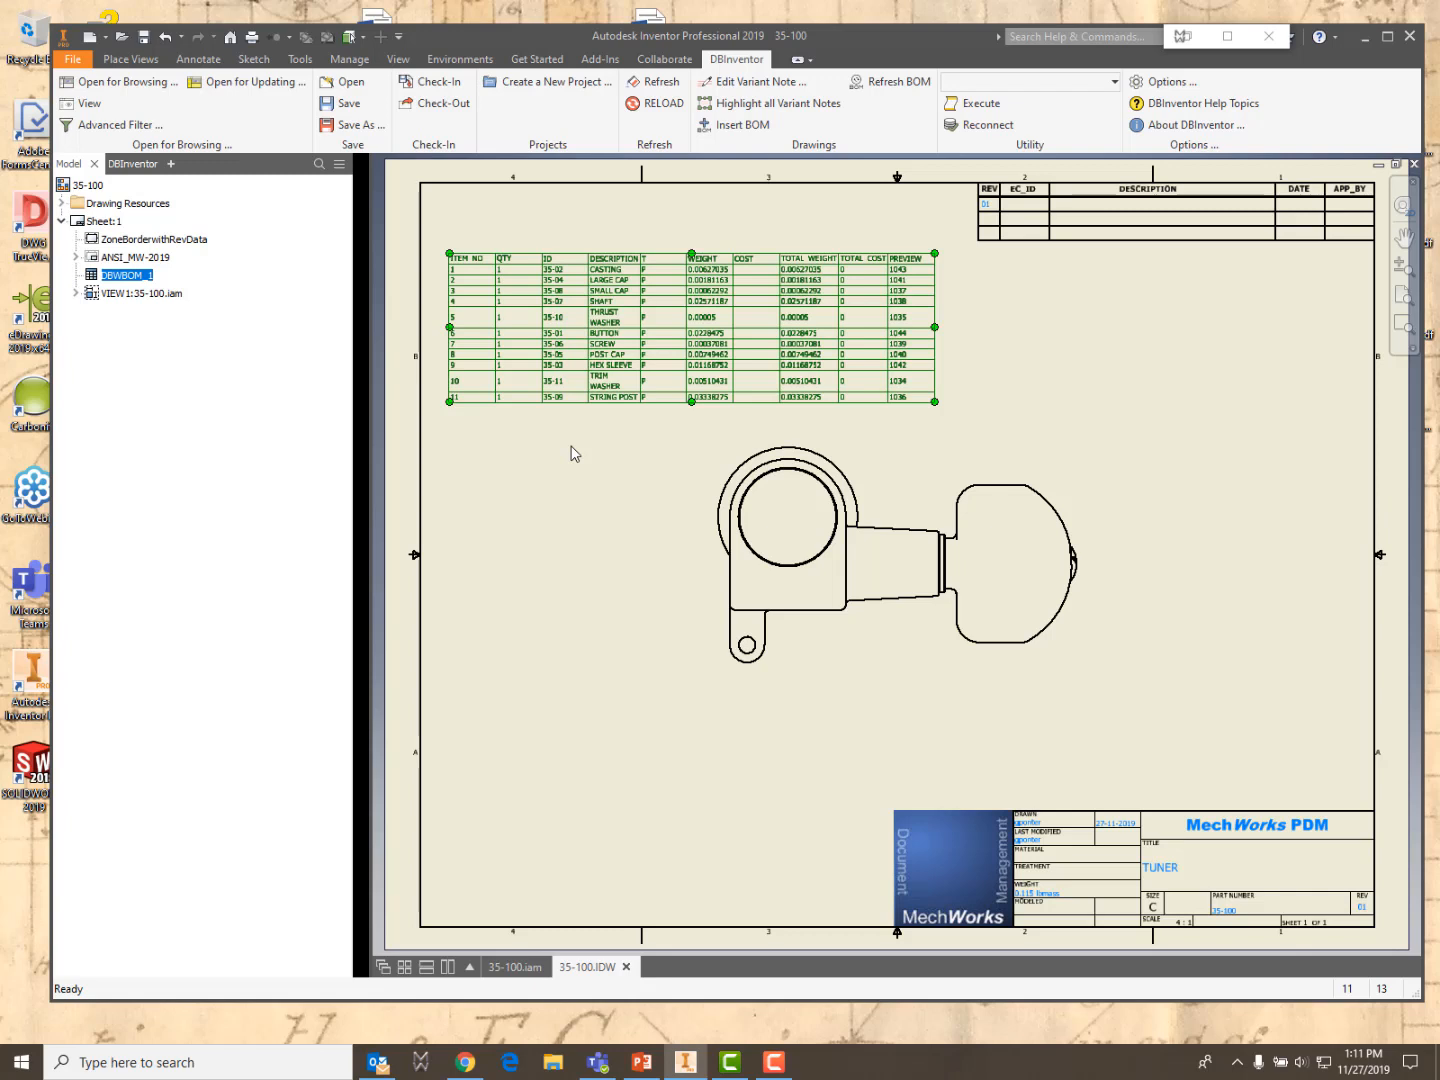
click(144, 38)
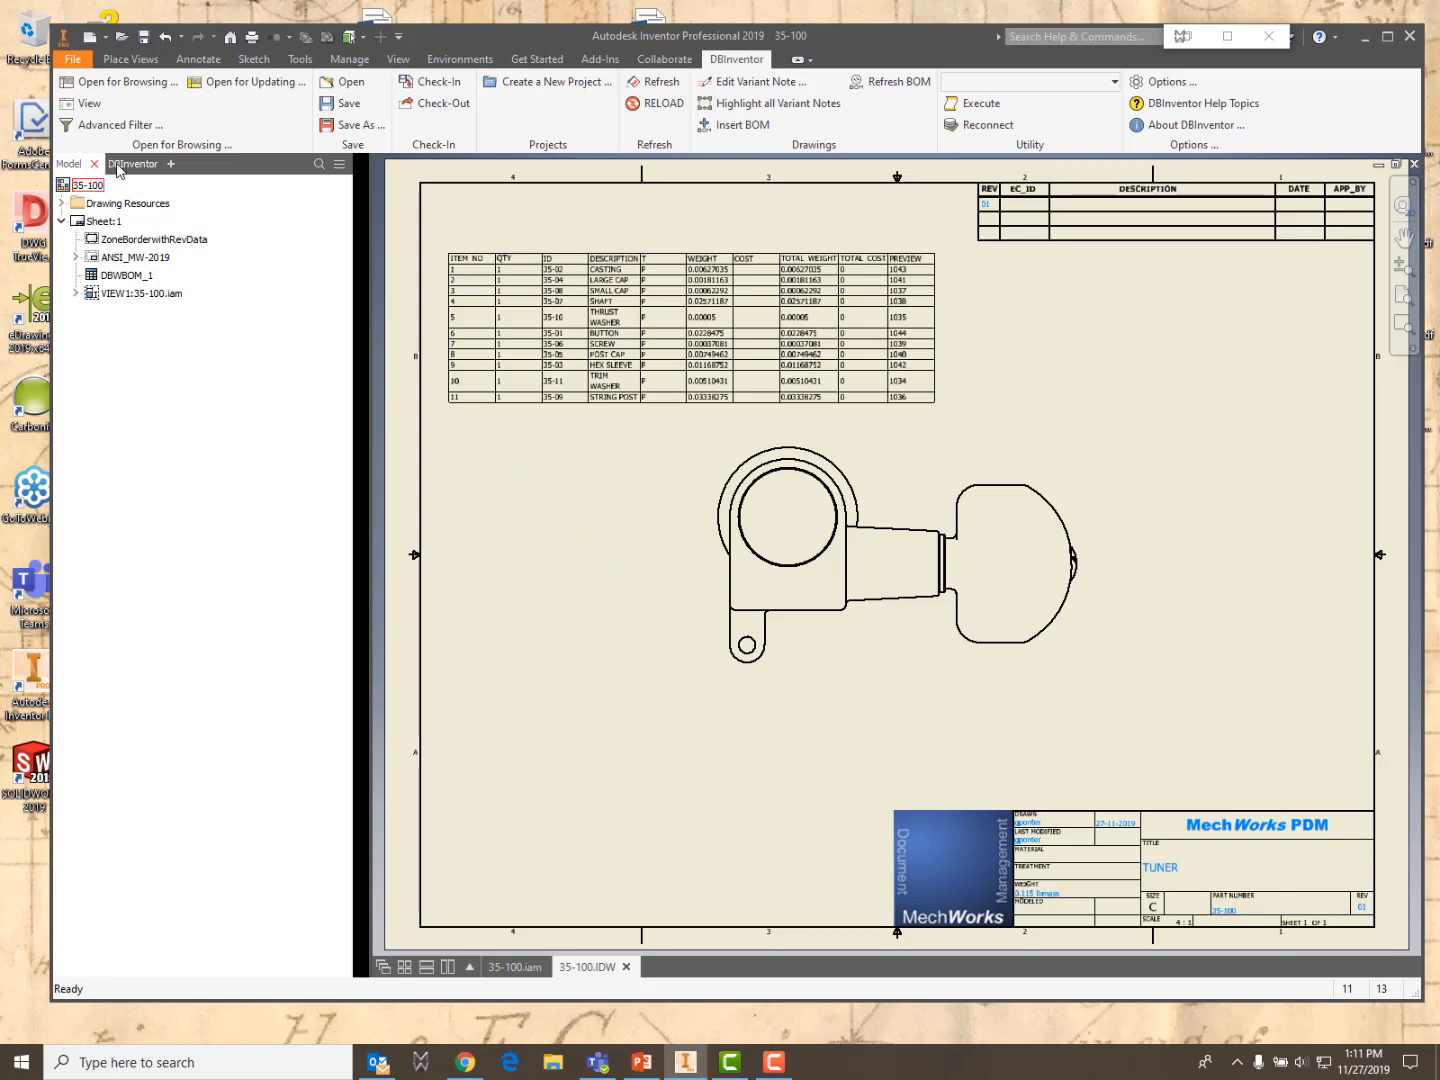
Create a new part-type BOM item with the ID "PAINT, YELLOW" under the 35-100 tuner assembly in the DBInventor structure
click(128, 164)
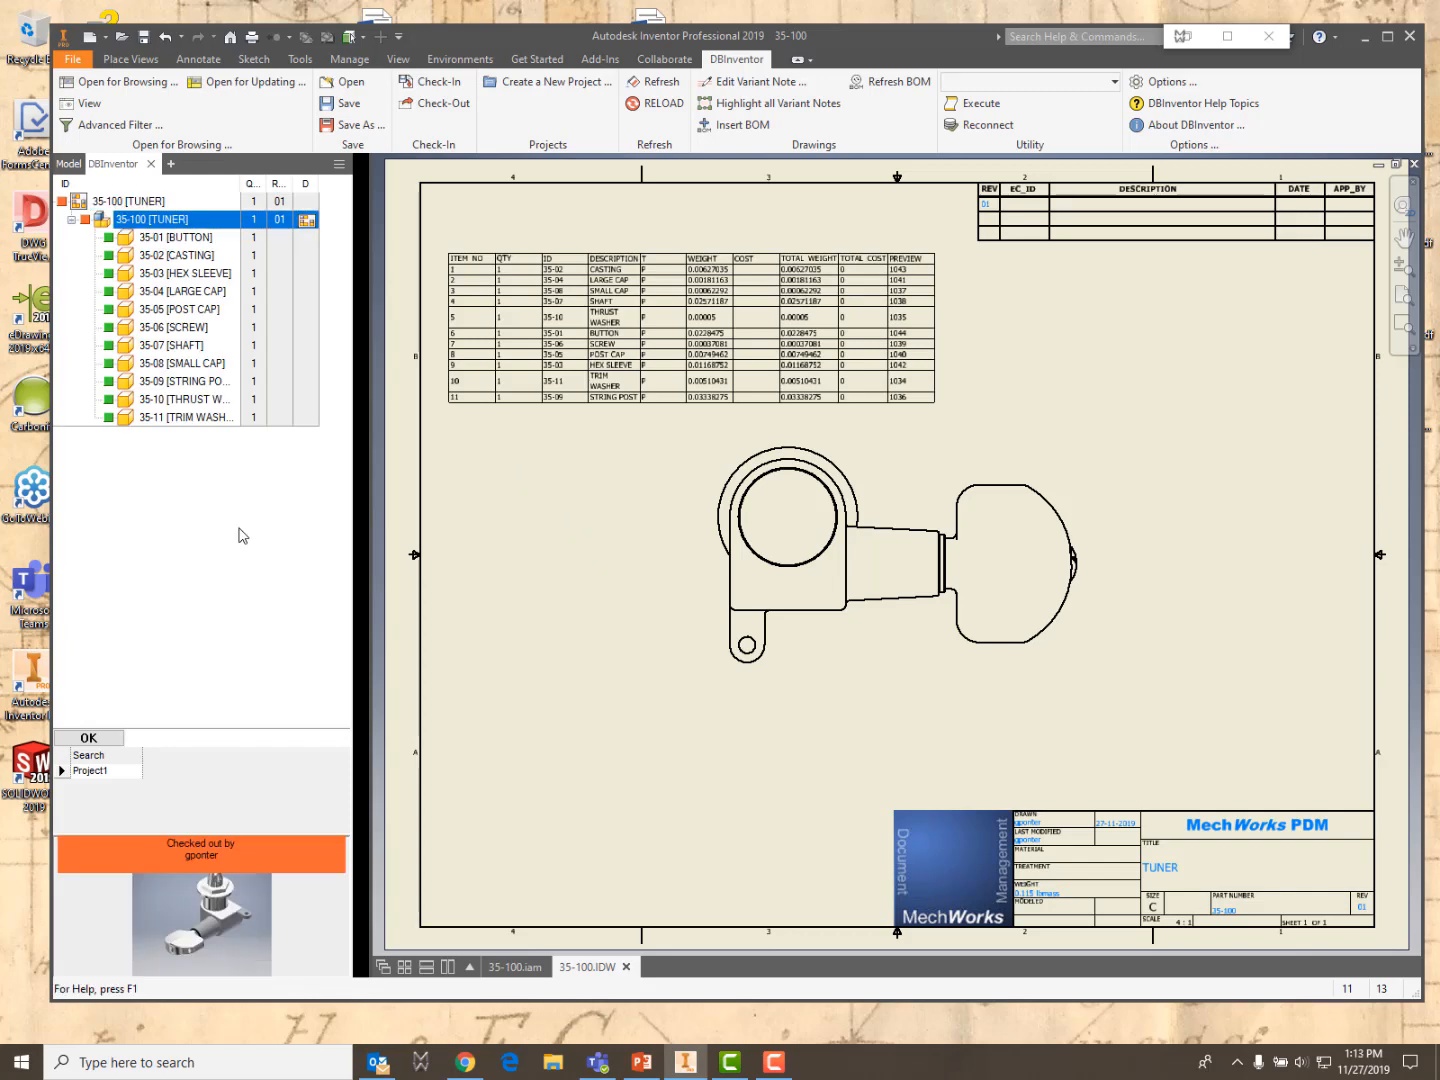
right_click(137, 221)
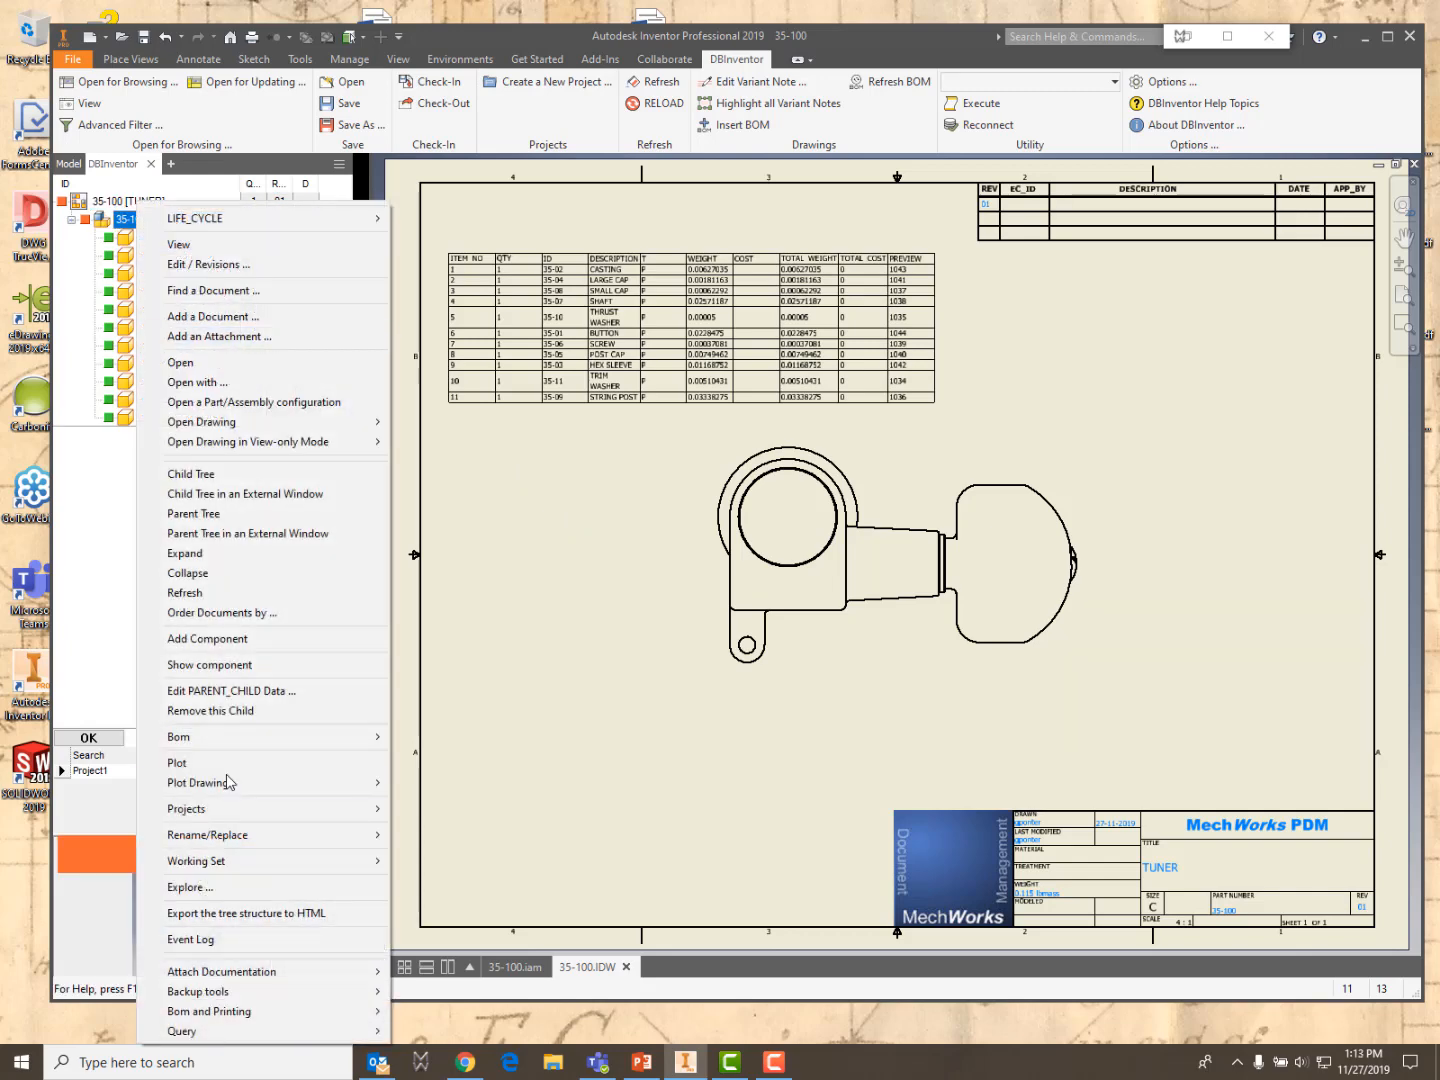
mouse_move(236, 740)
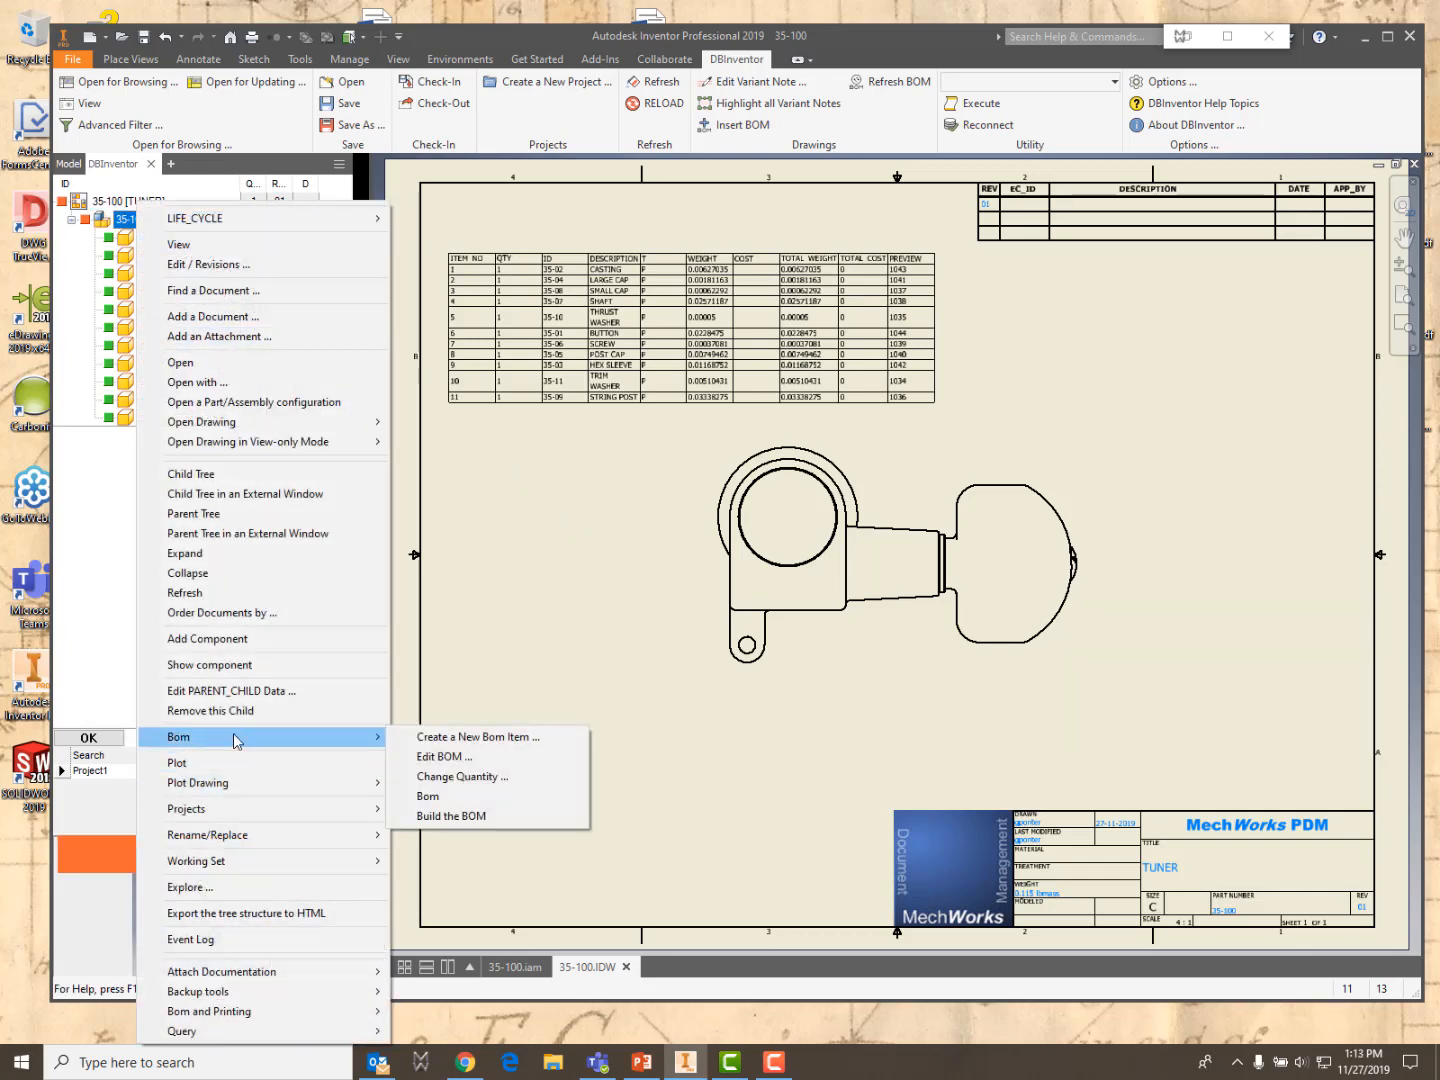
click(437, 740)
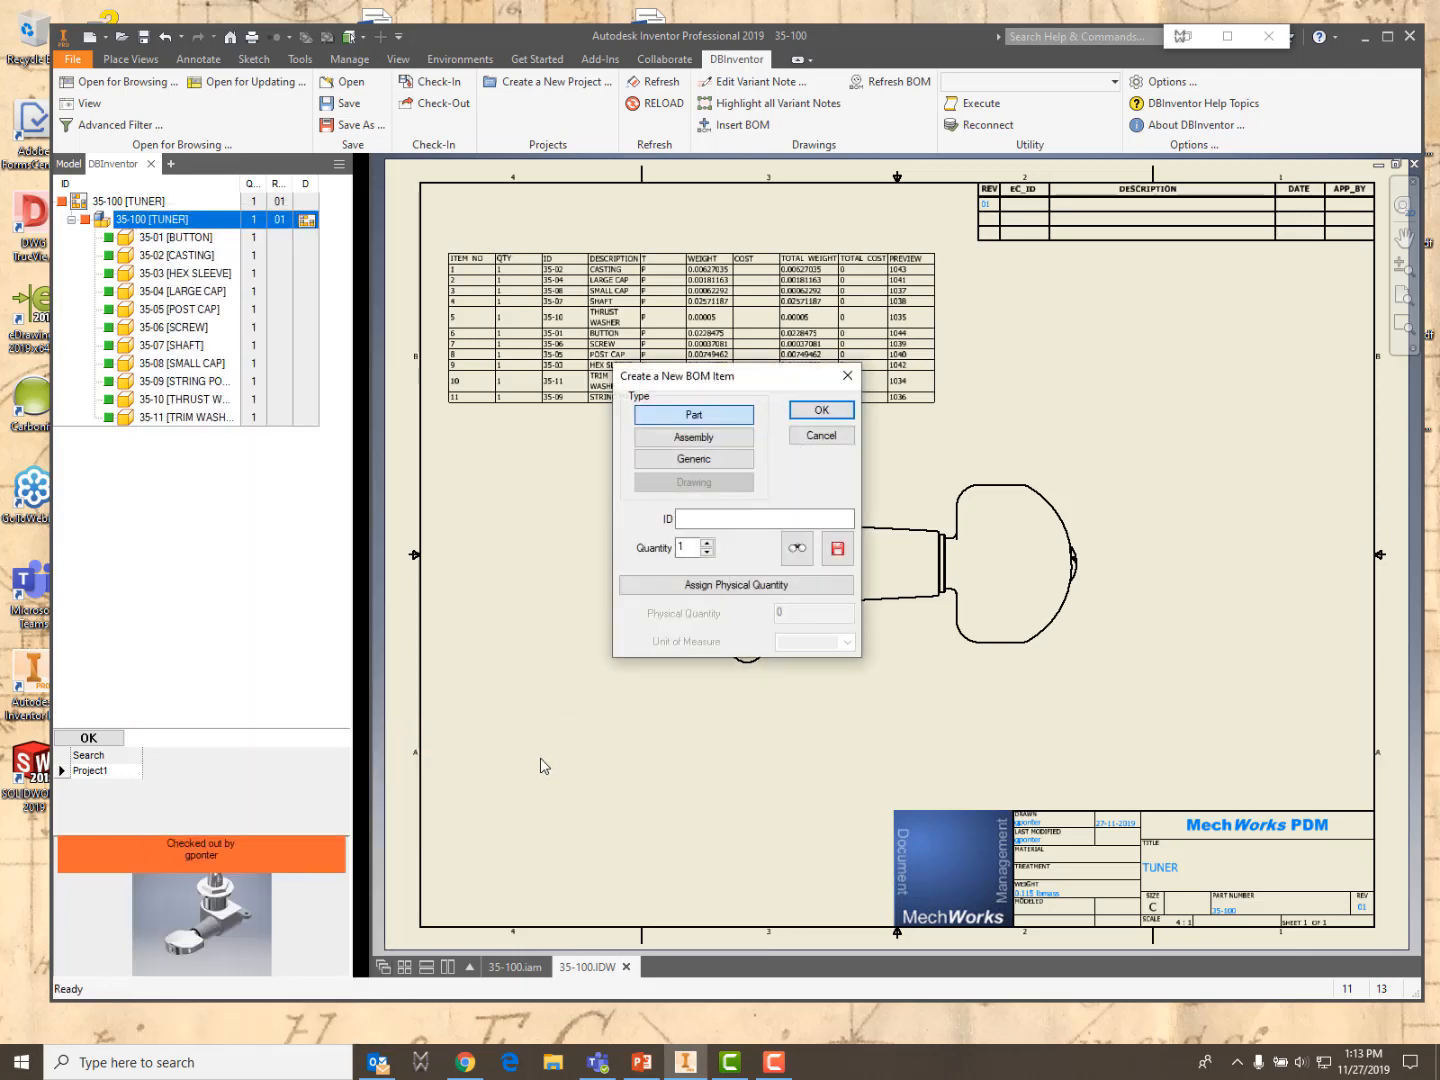
click(699, 520)
text(PAINT)
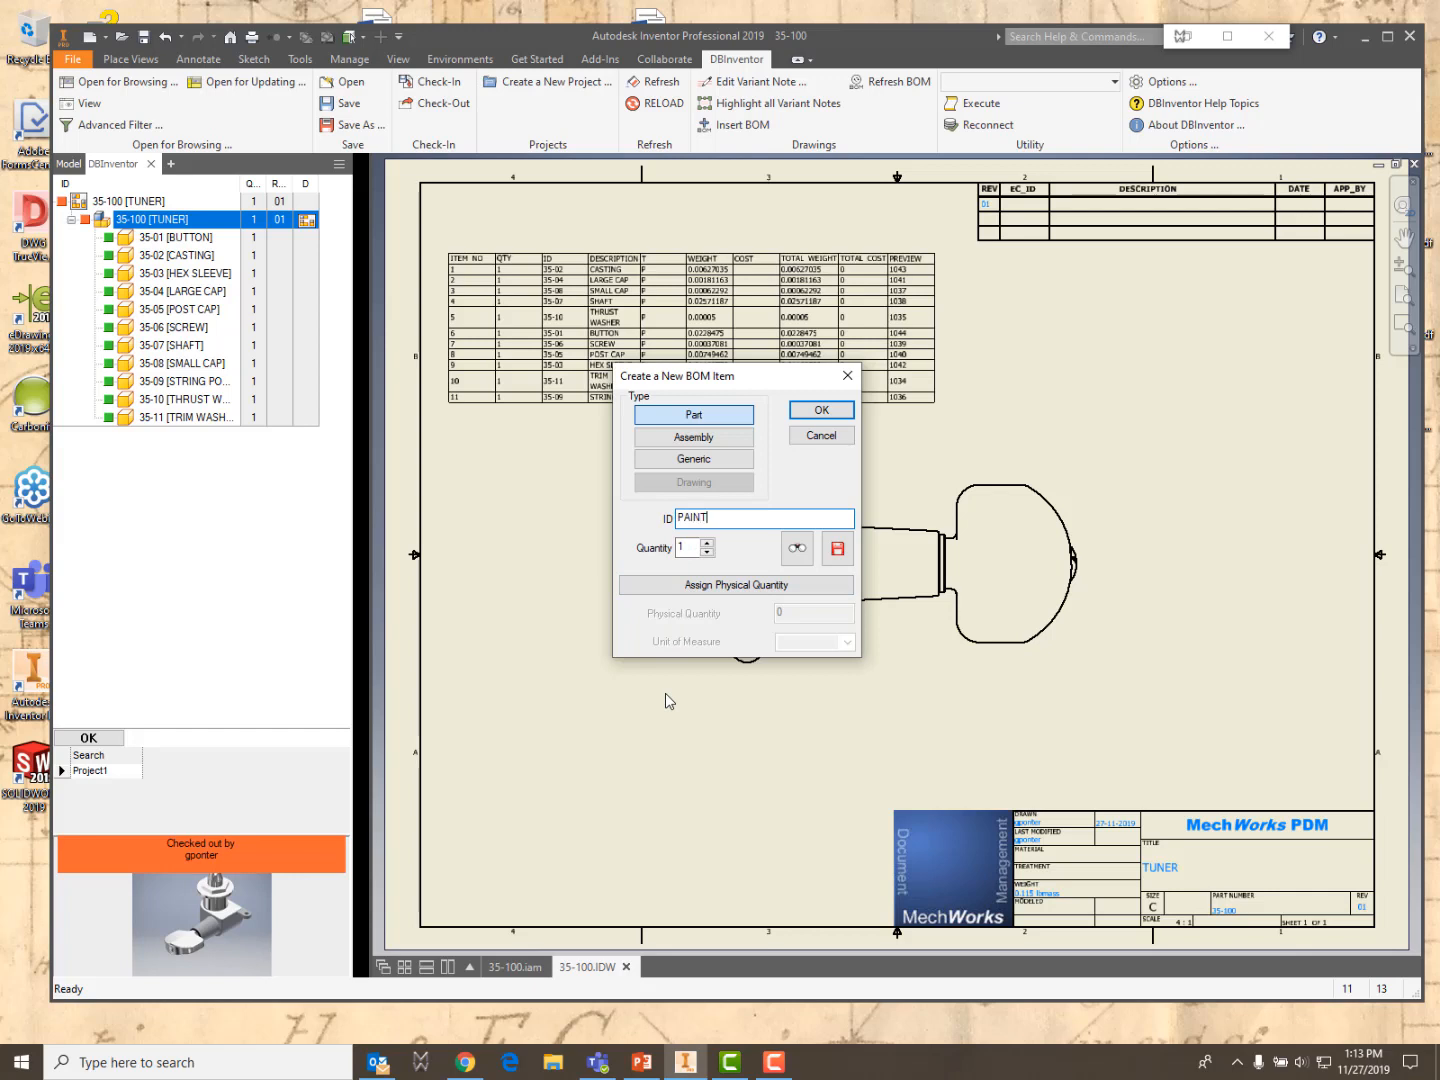
text(, YELLOW)
click(820, 411)
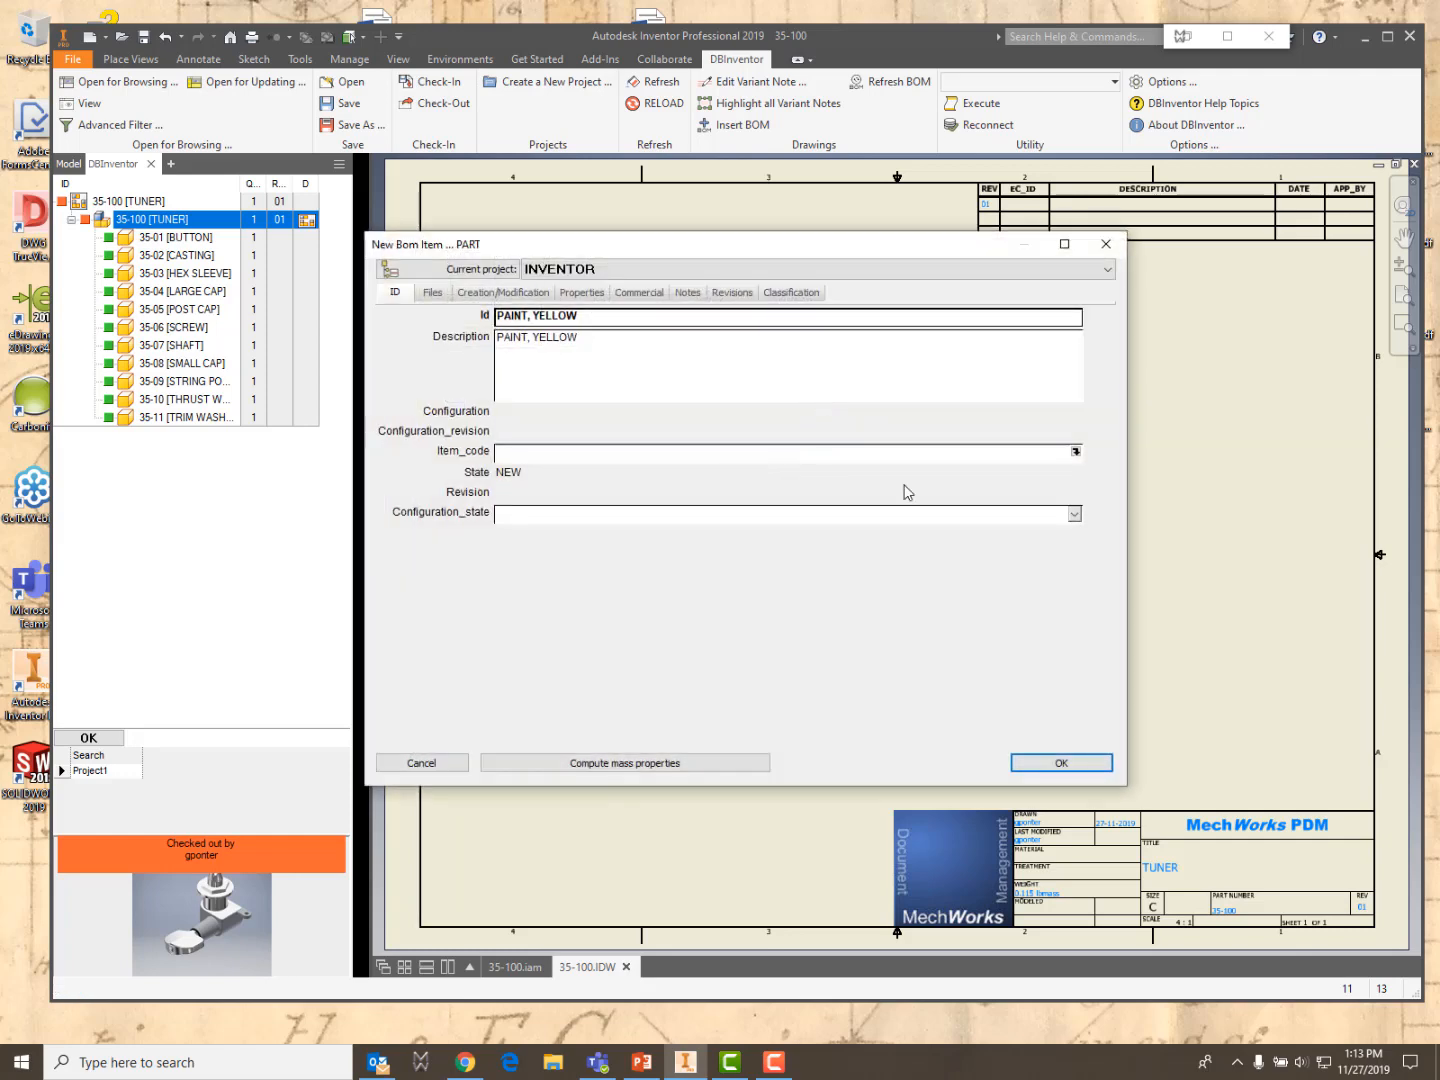
click(1061, 764)
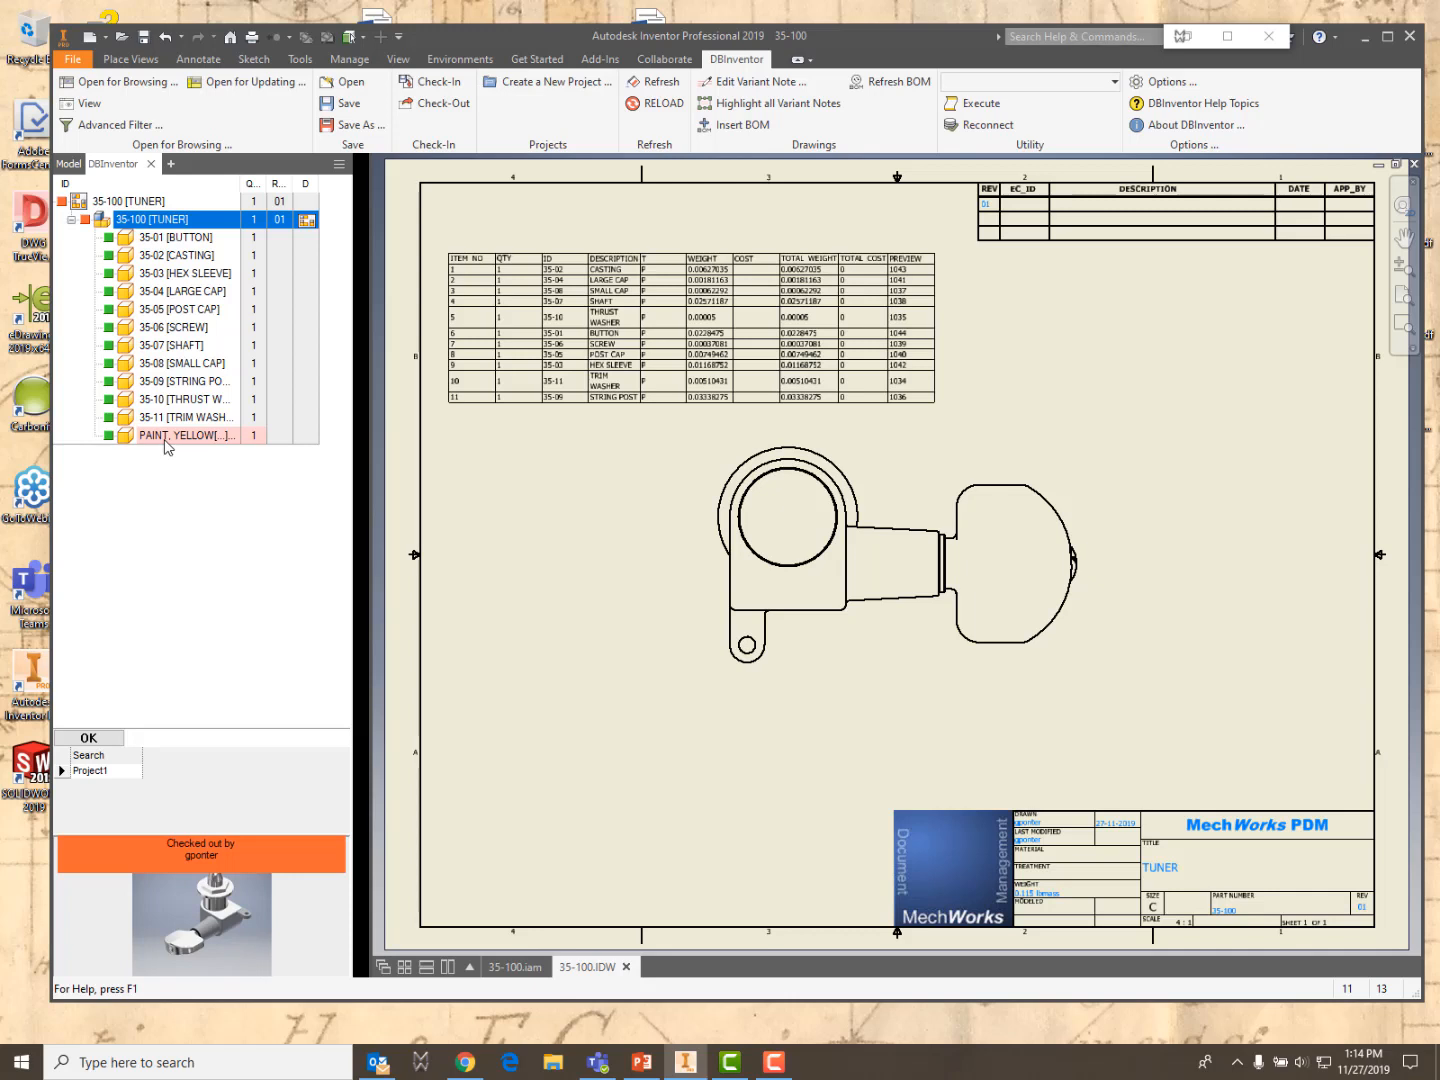
Refresh the 35-100 drawing with the database update confirmed, and expand the tuner assembly's component structure again
click(130, 202)
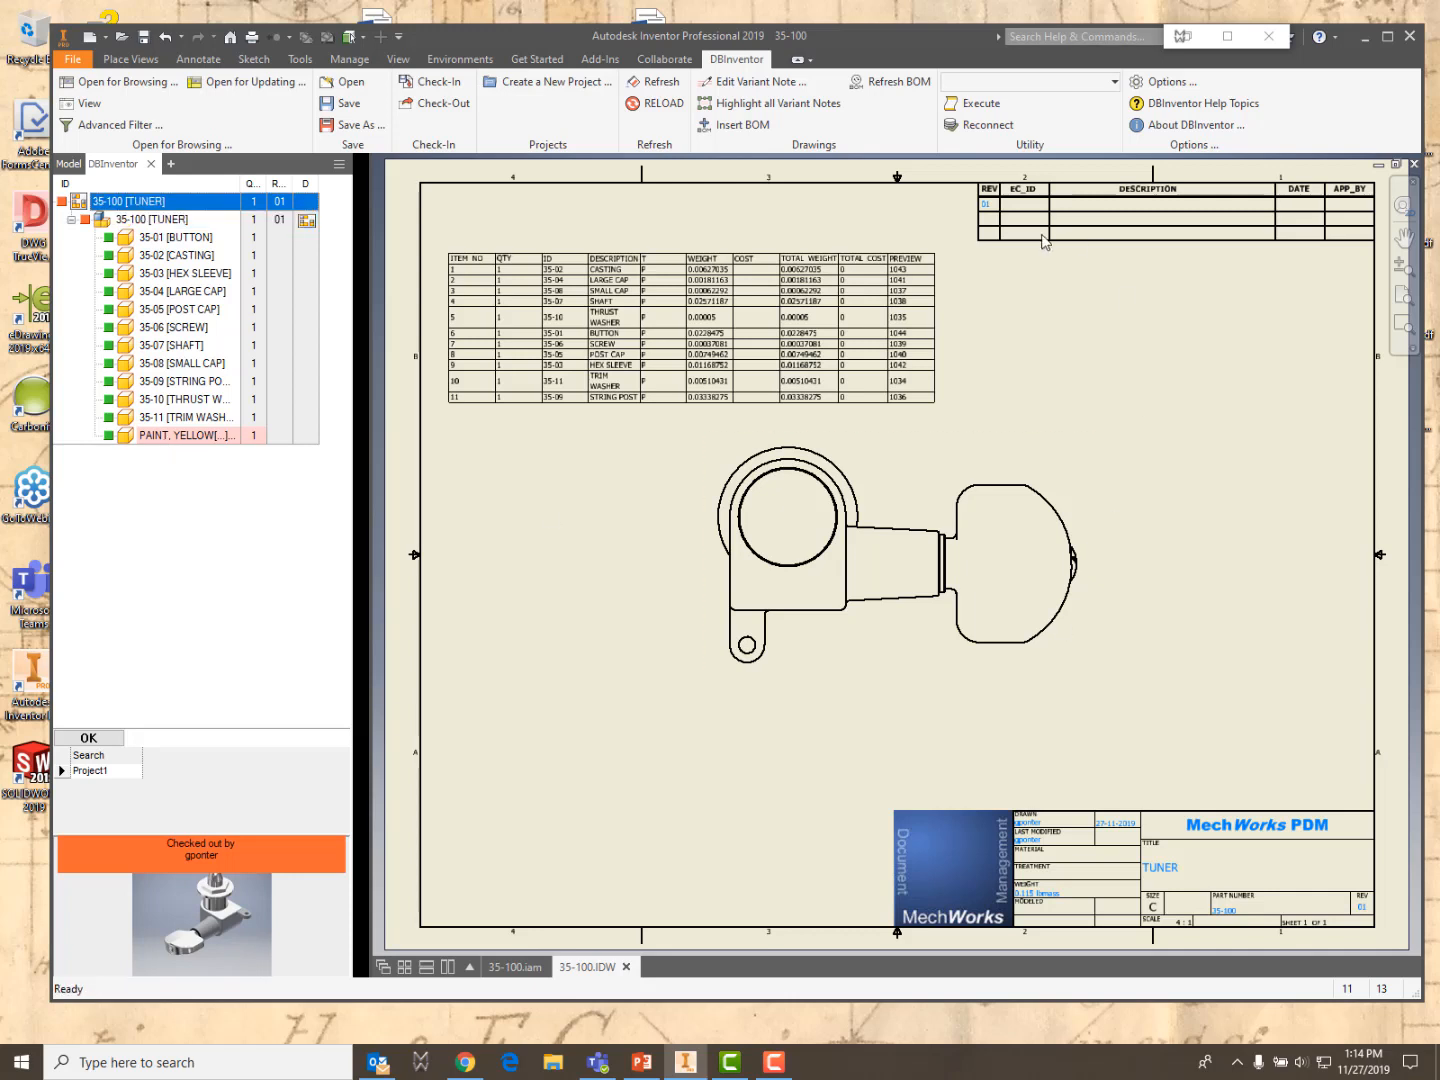
click(662, 84)
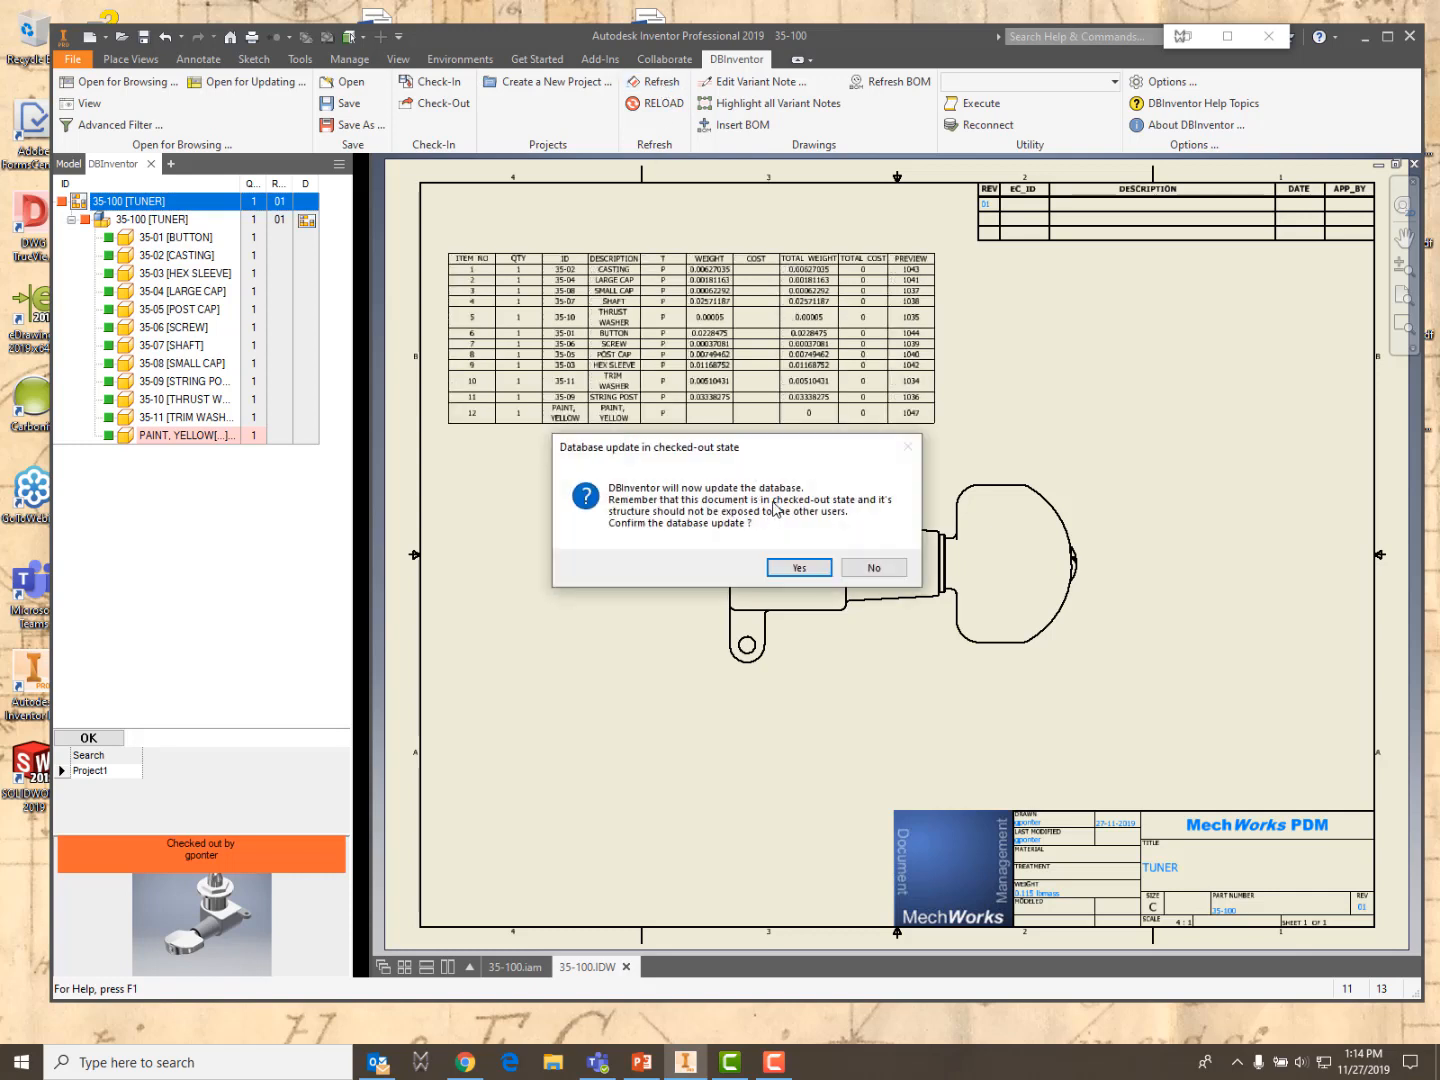
click(800, 568)
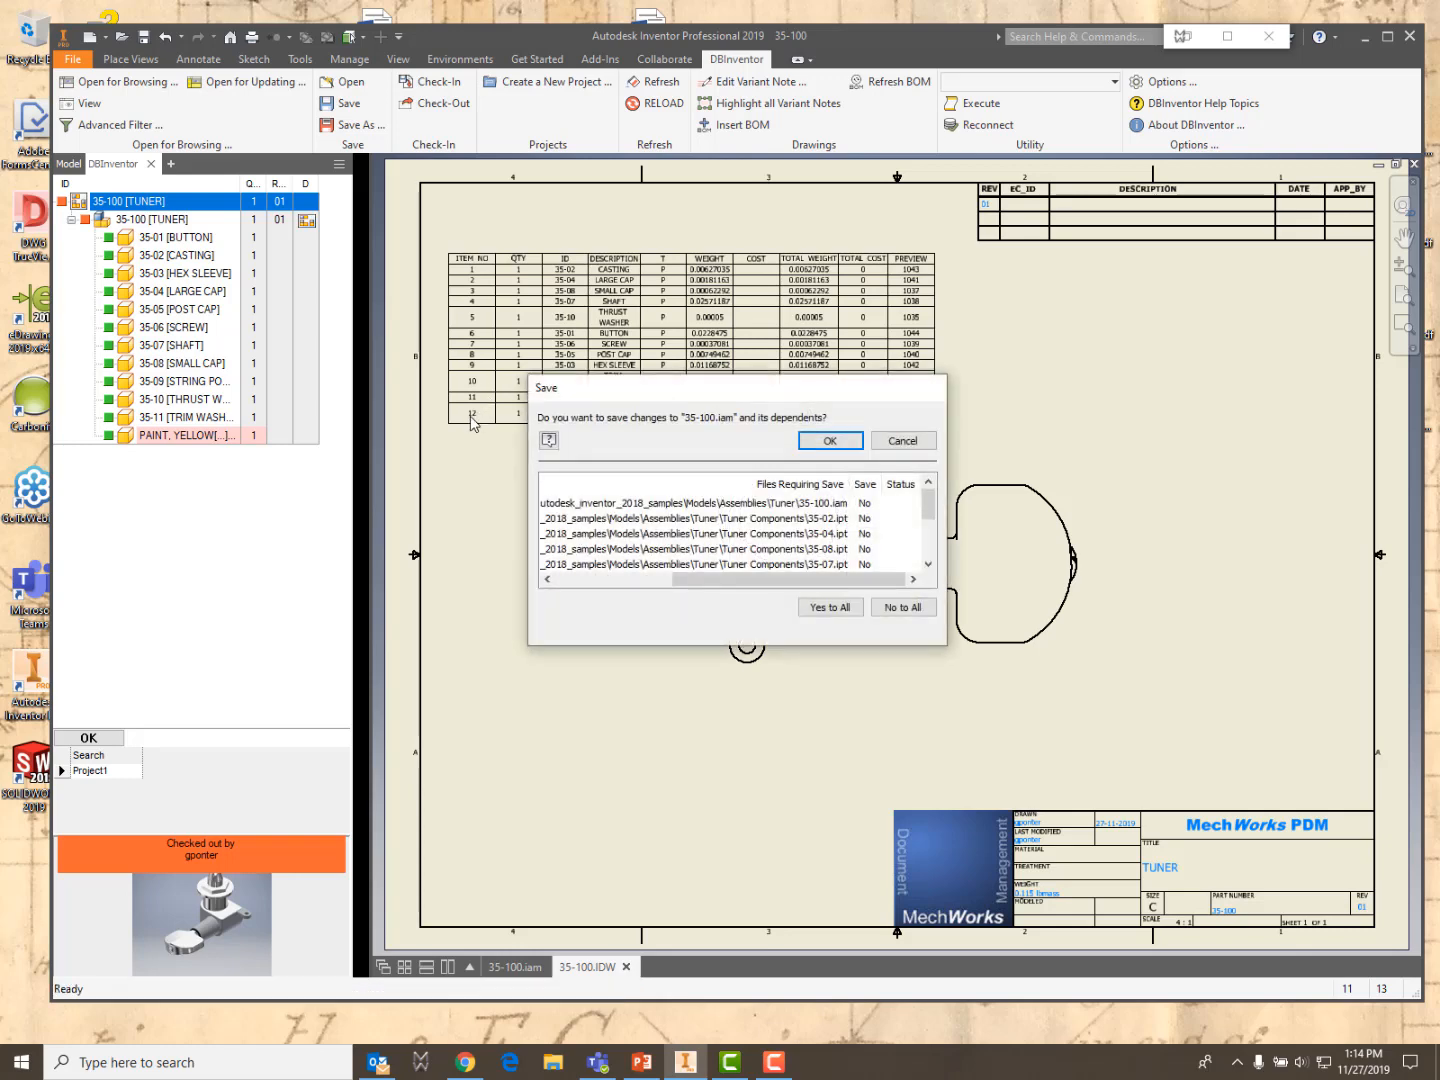
click(830, 441)
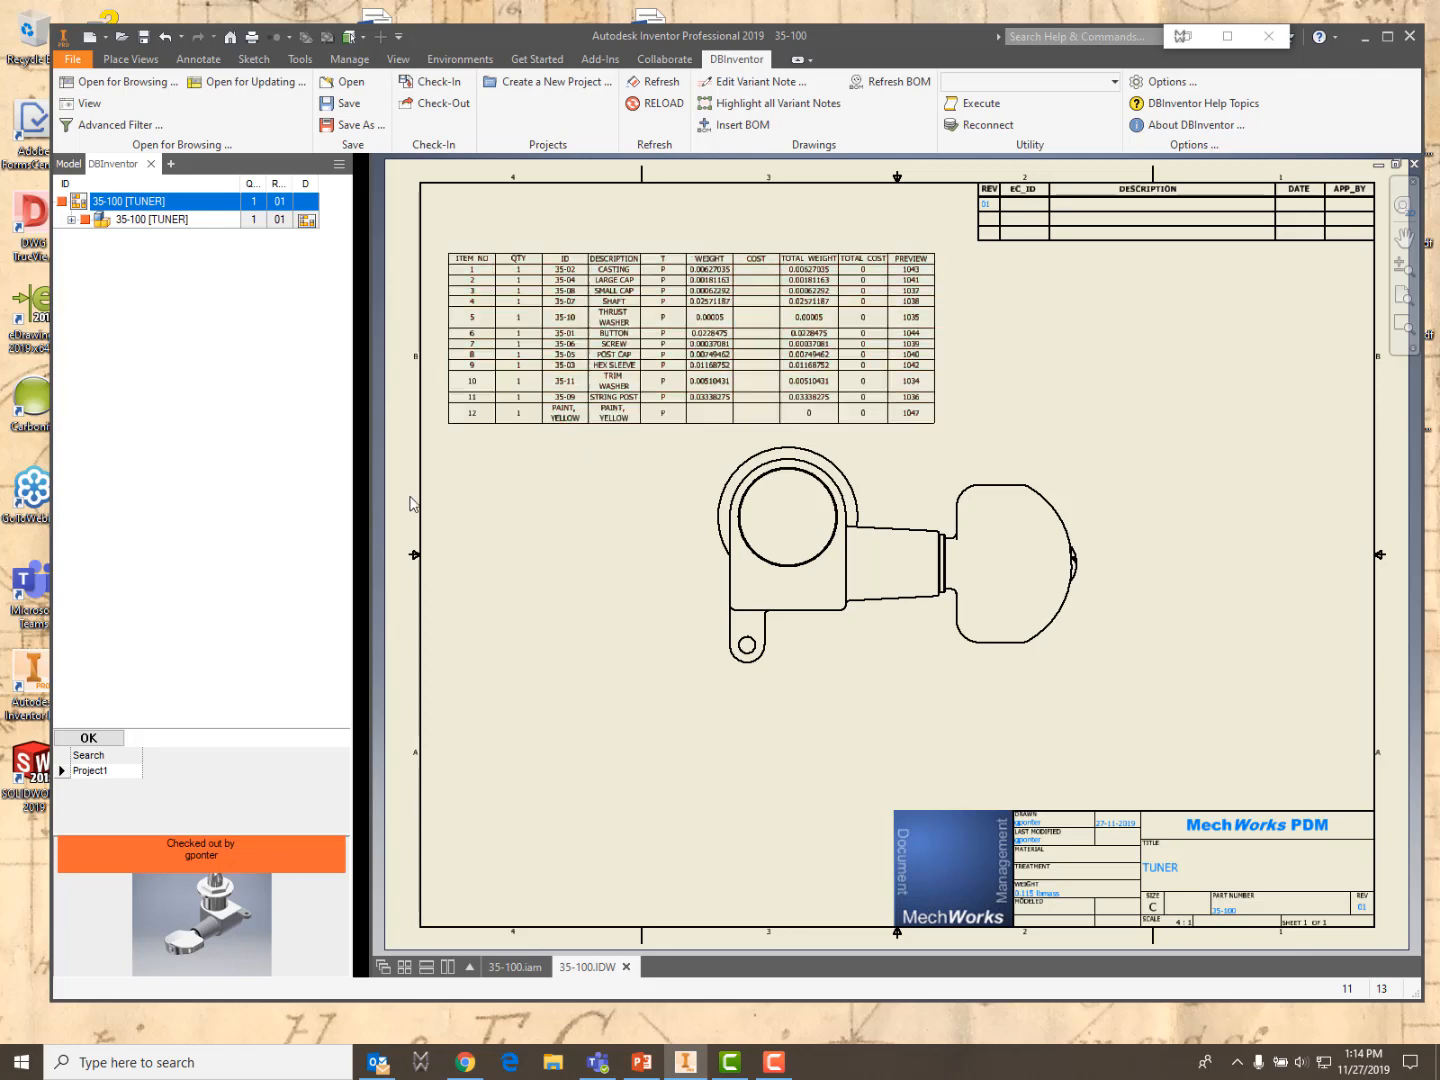
click(71, 219)
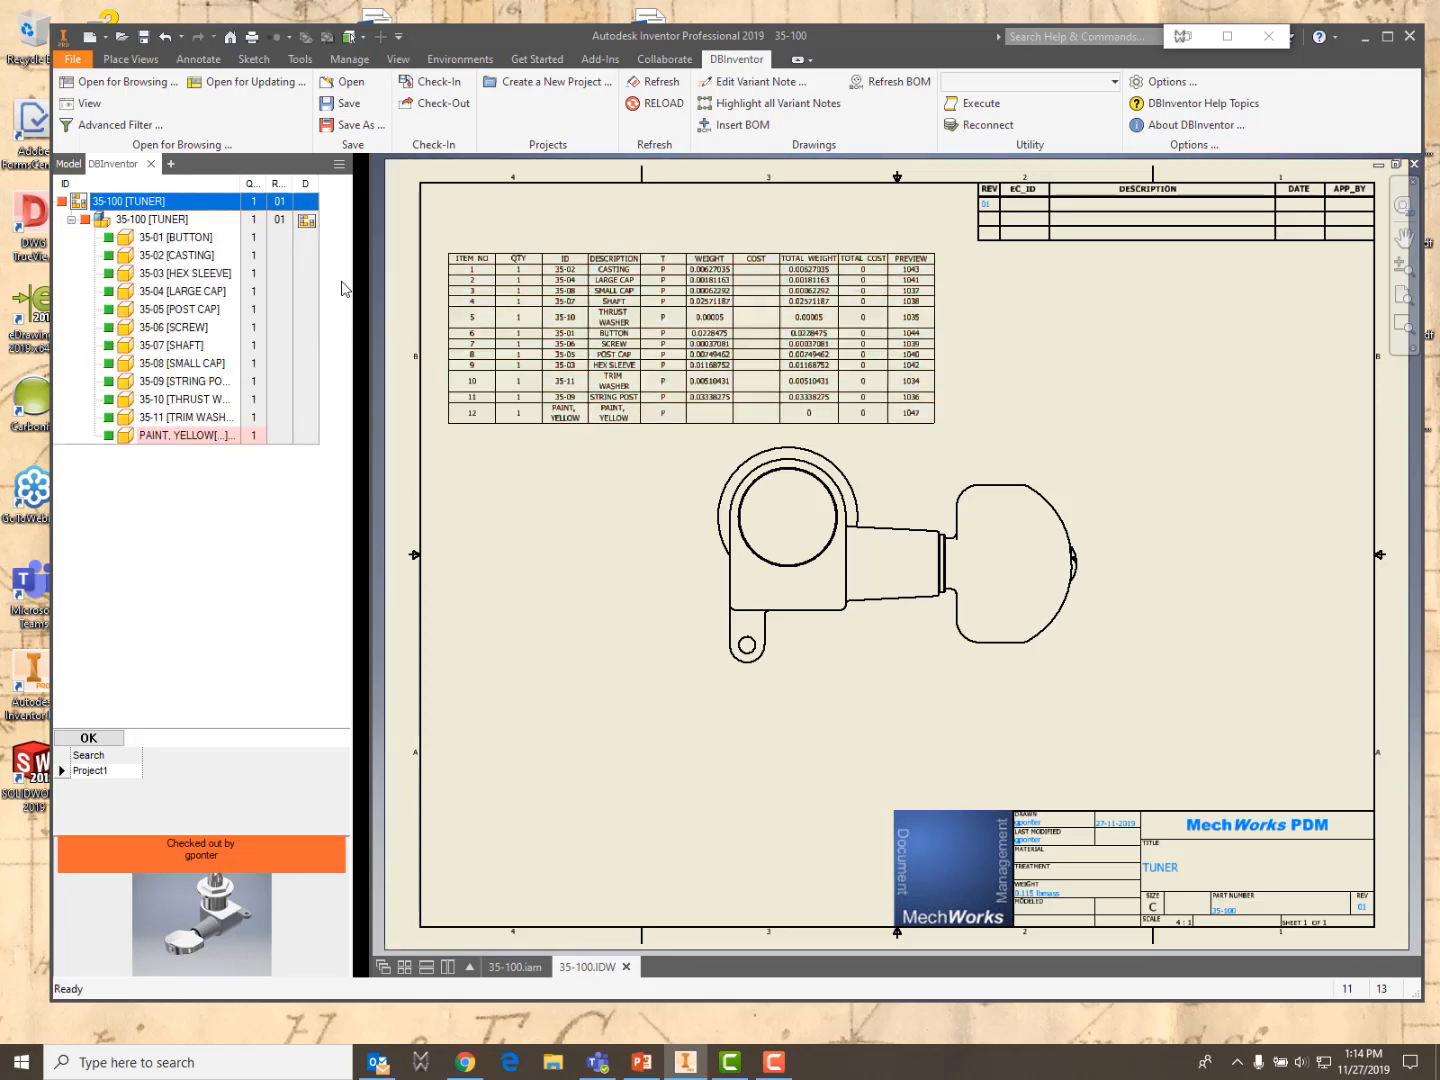
Set the BOM quantity of the 35-06 screw to 5, then refresh the drawing and expand the tuner assembly again
click(175, 328)
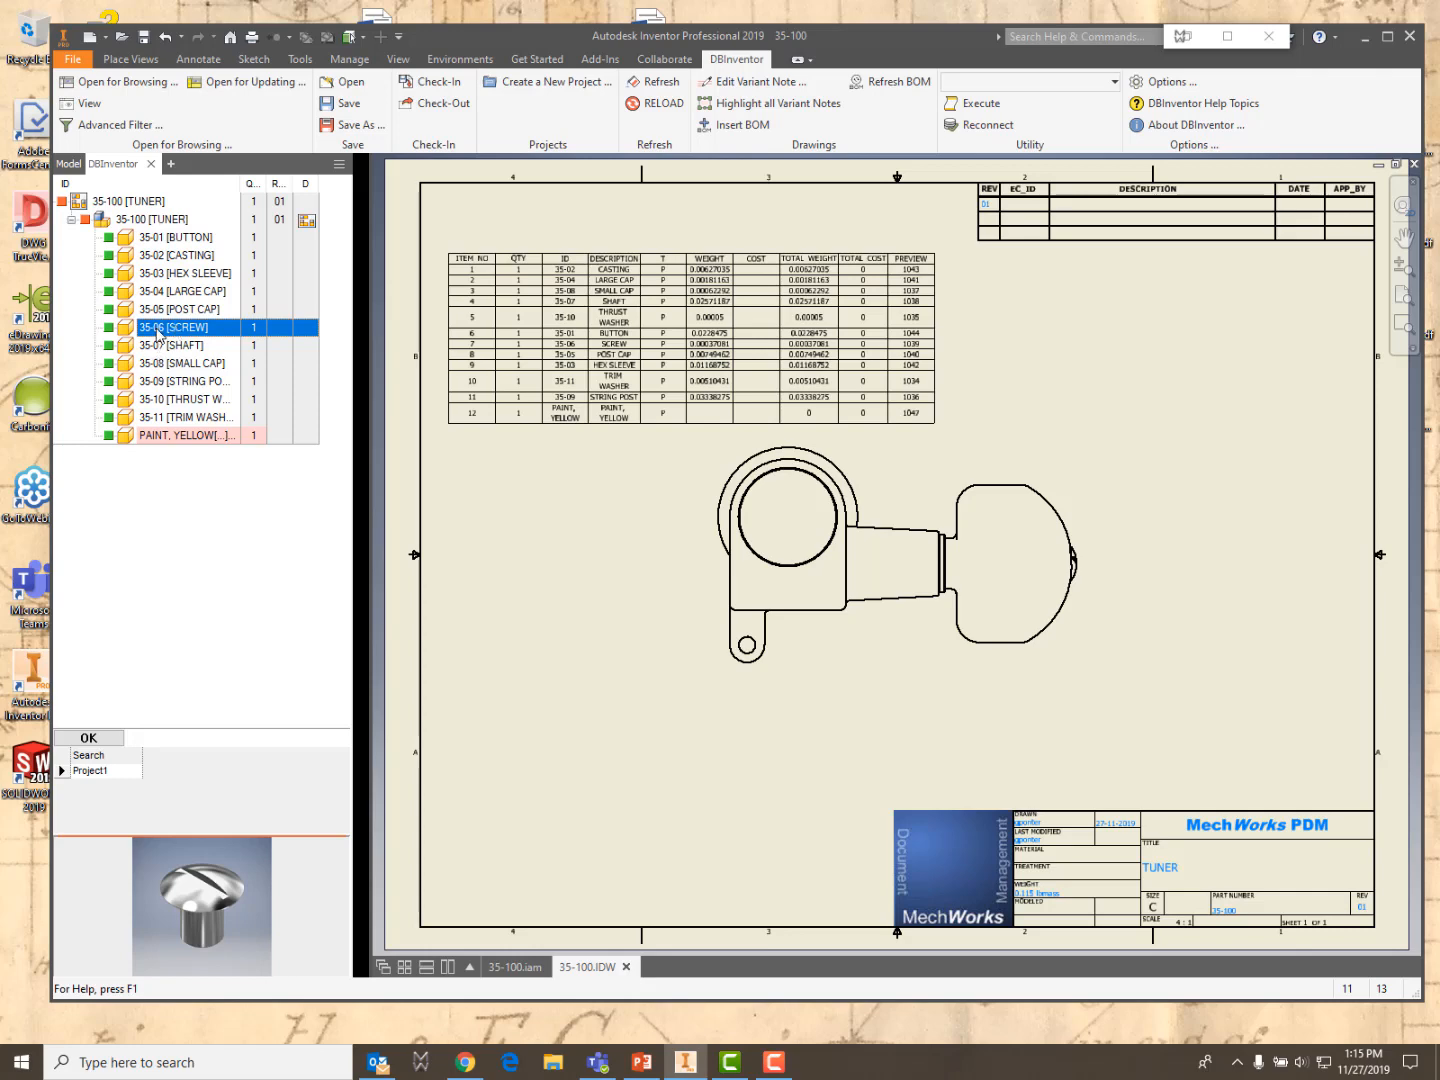
right_click(158, 334)
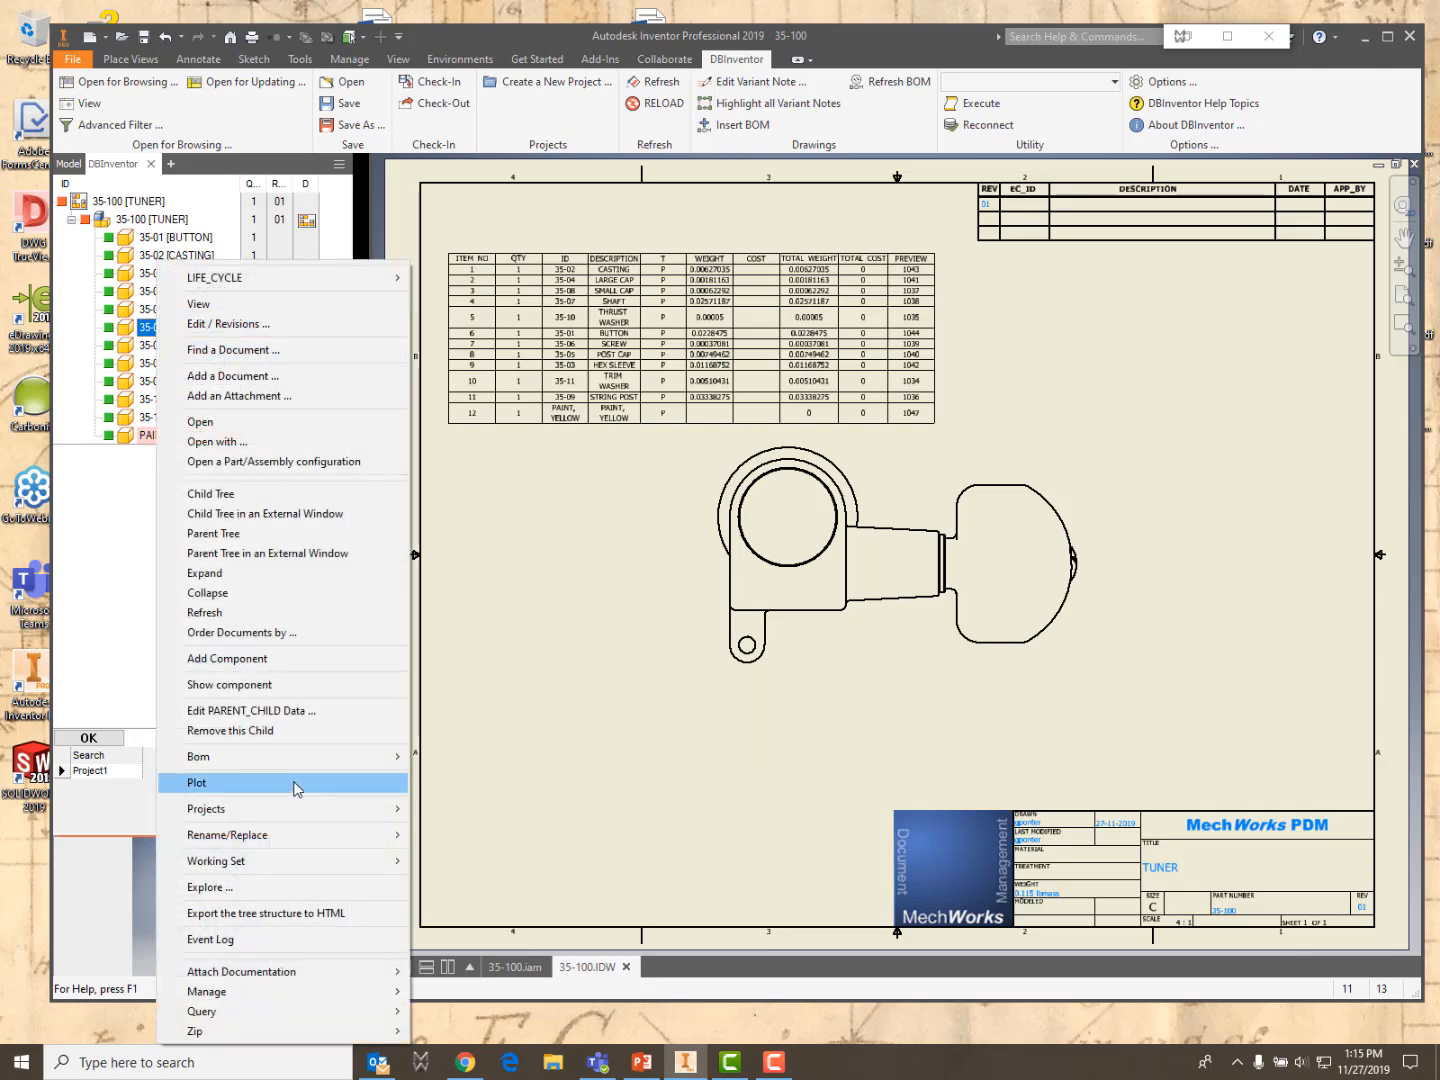
mouse_move(313, 765)
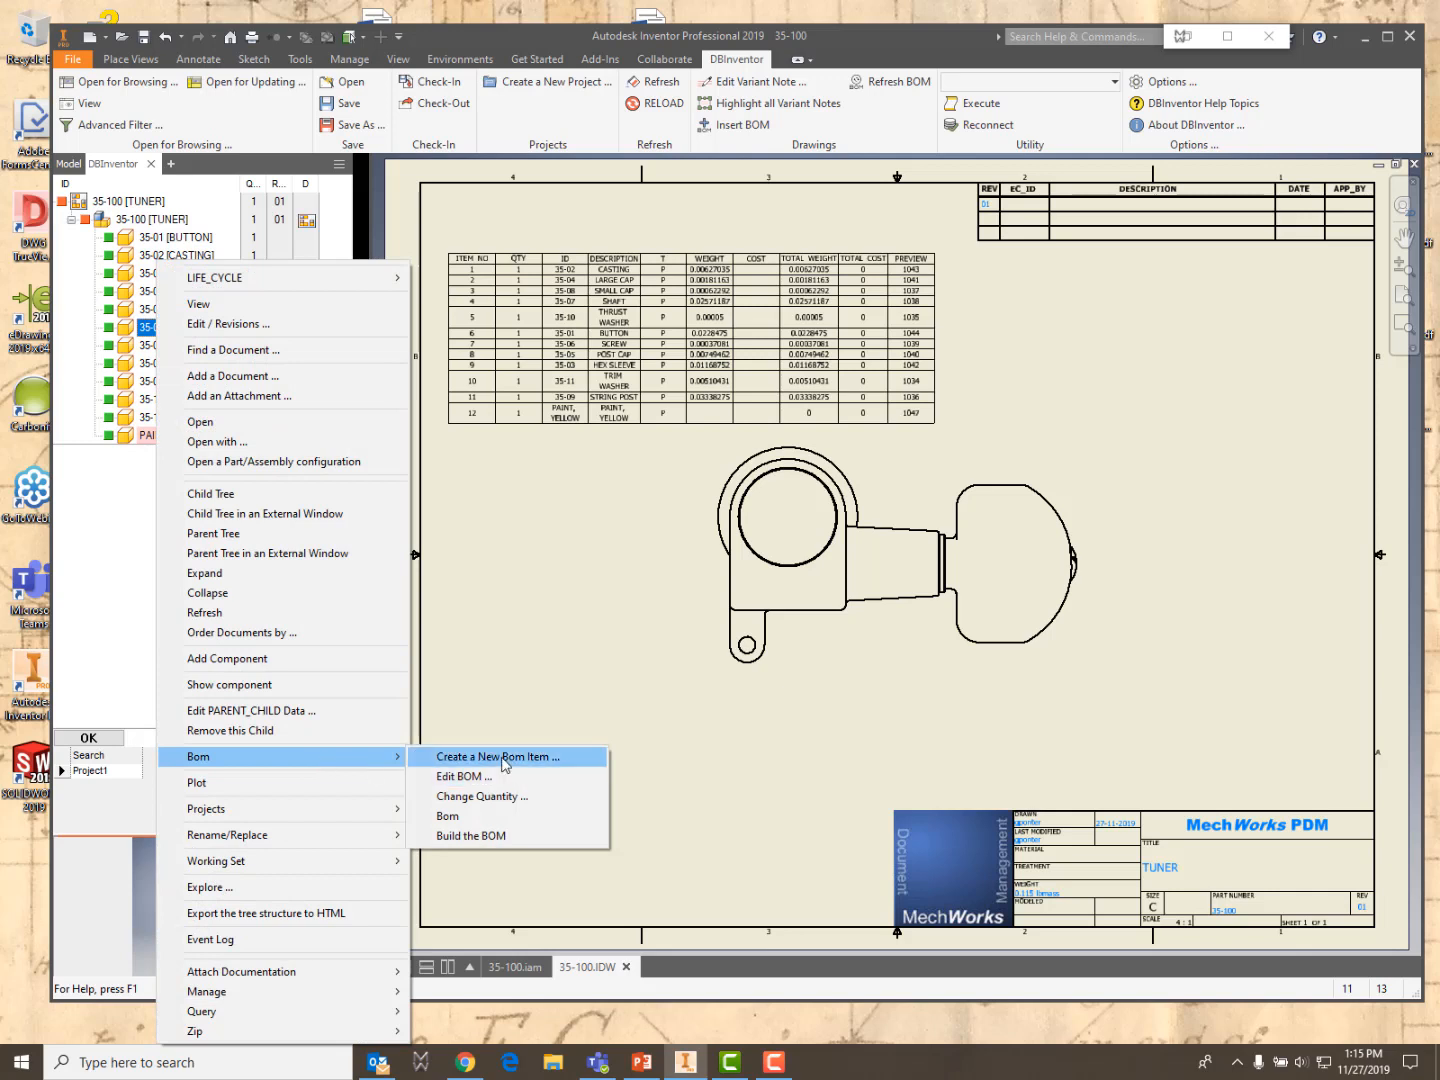
click(484, 797)
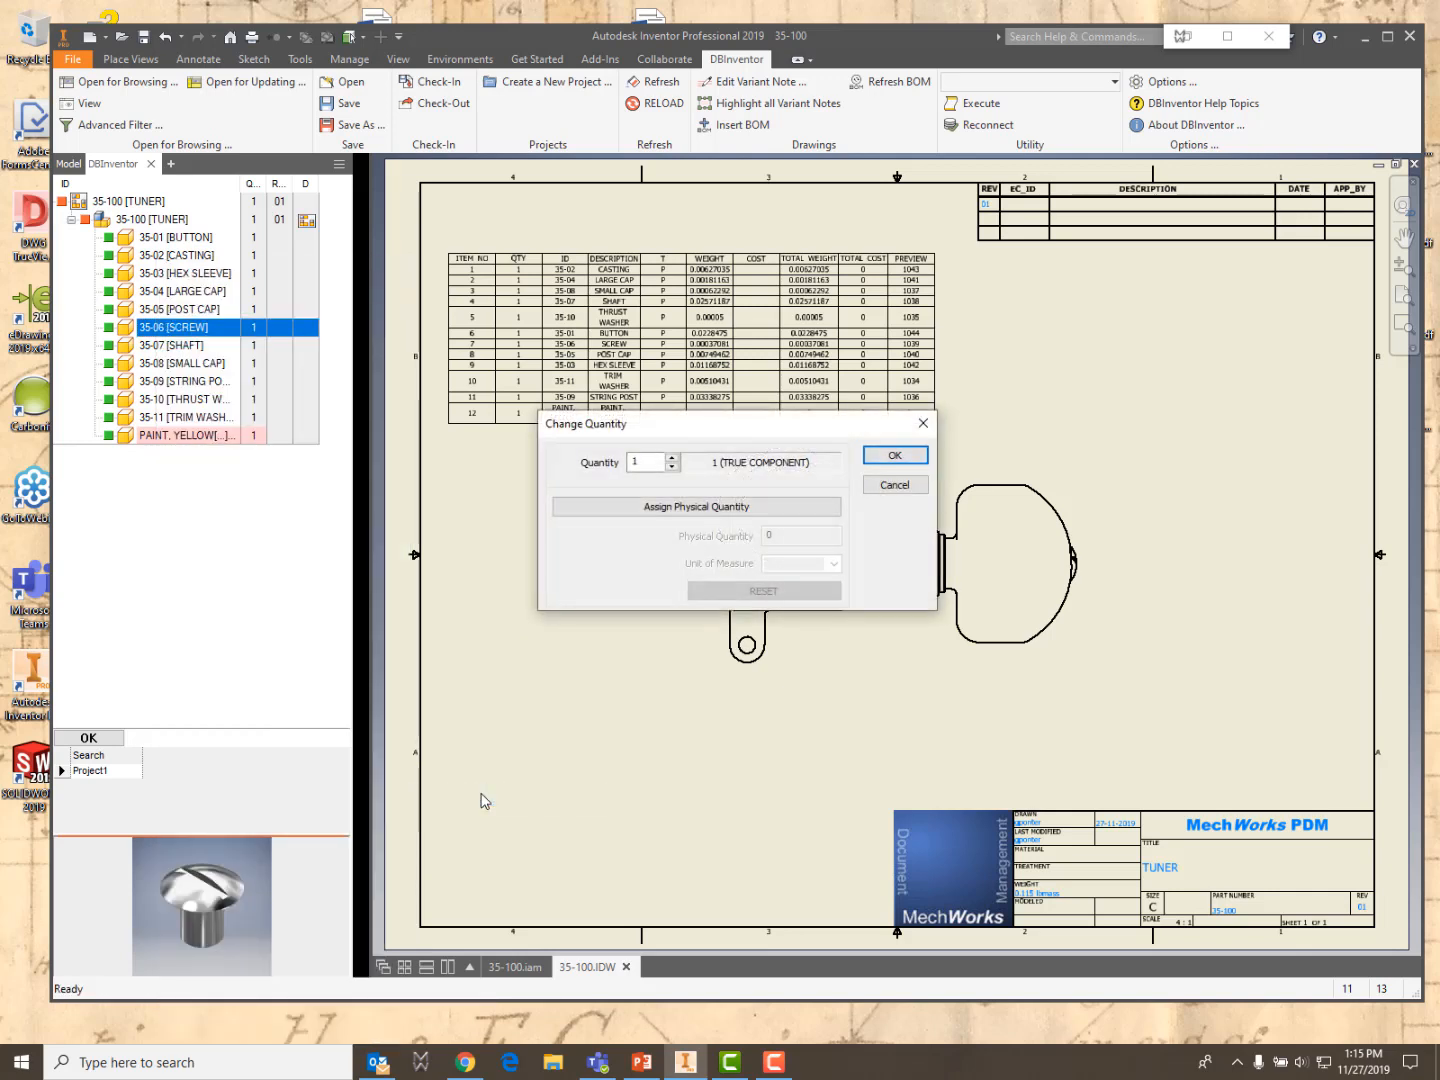
click(636, 463)
double_click(636, 463)
text(5)
click(895, 456)
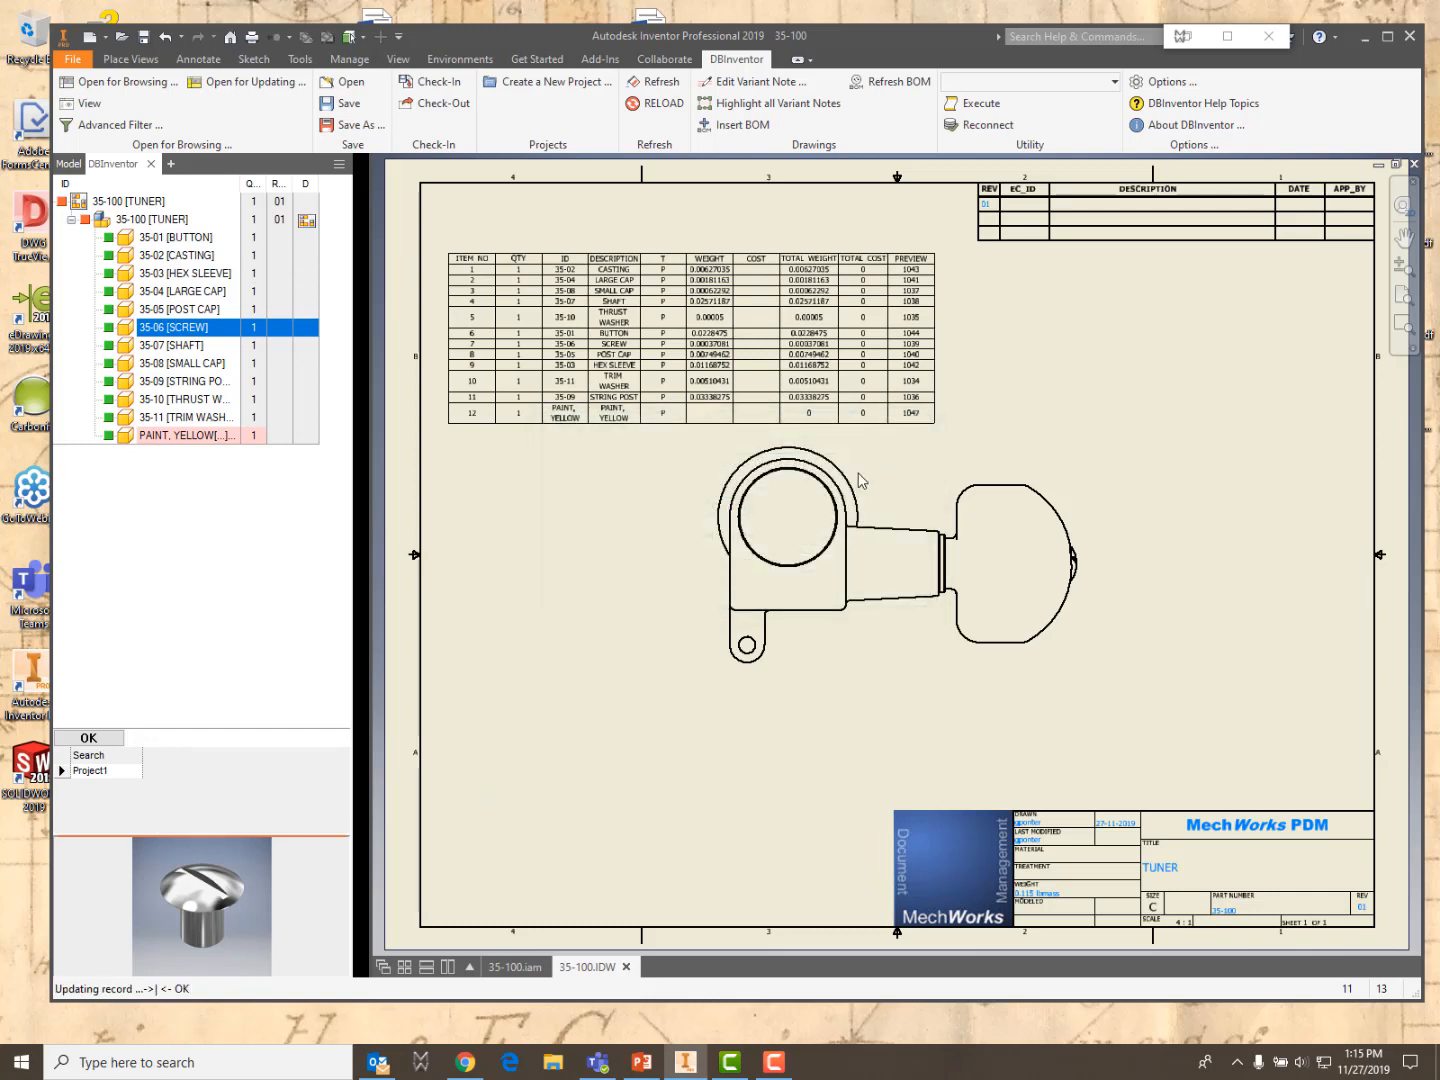
click(186, 364)
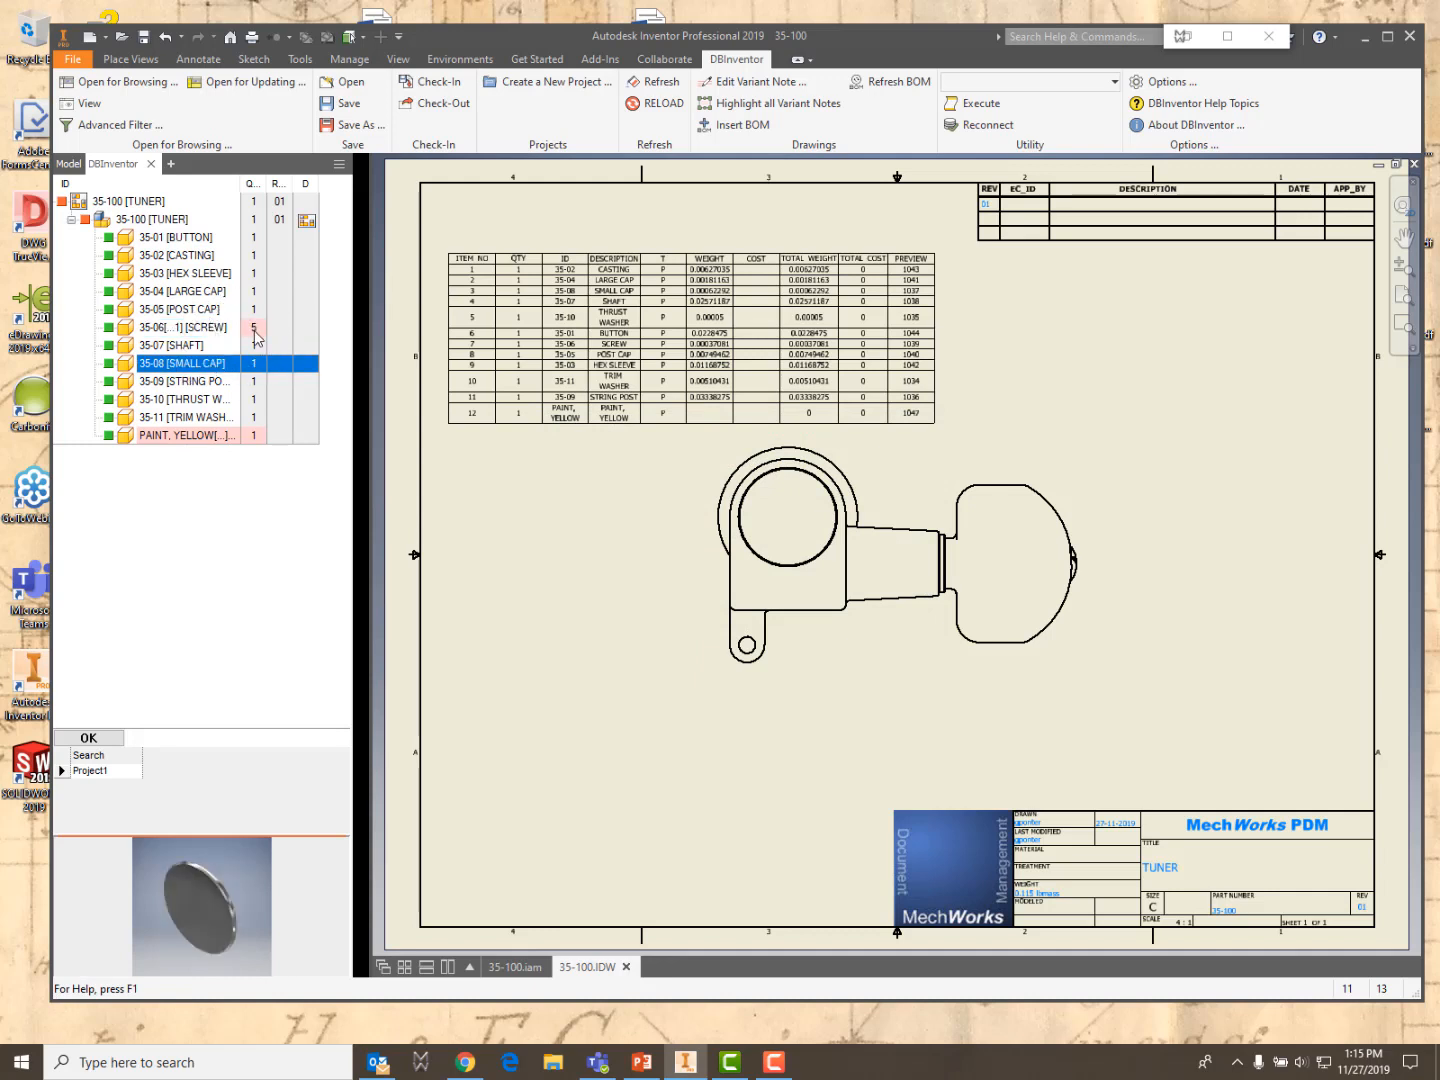
click(666, 89)
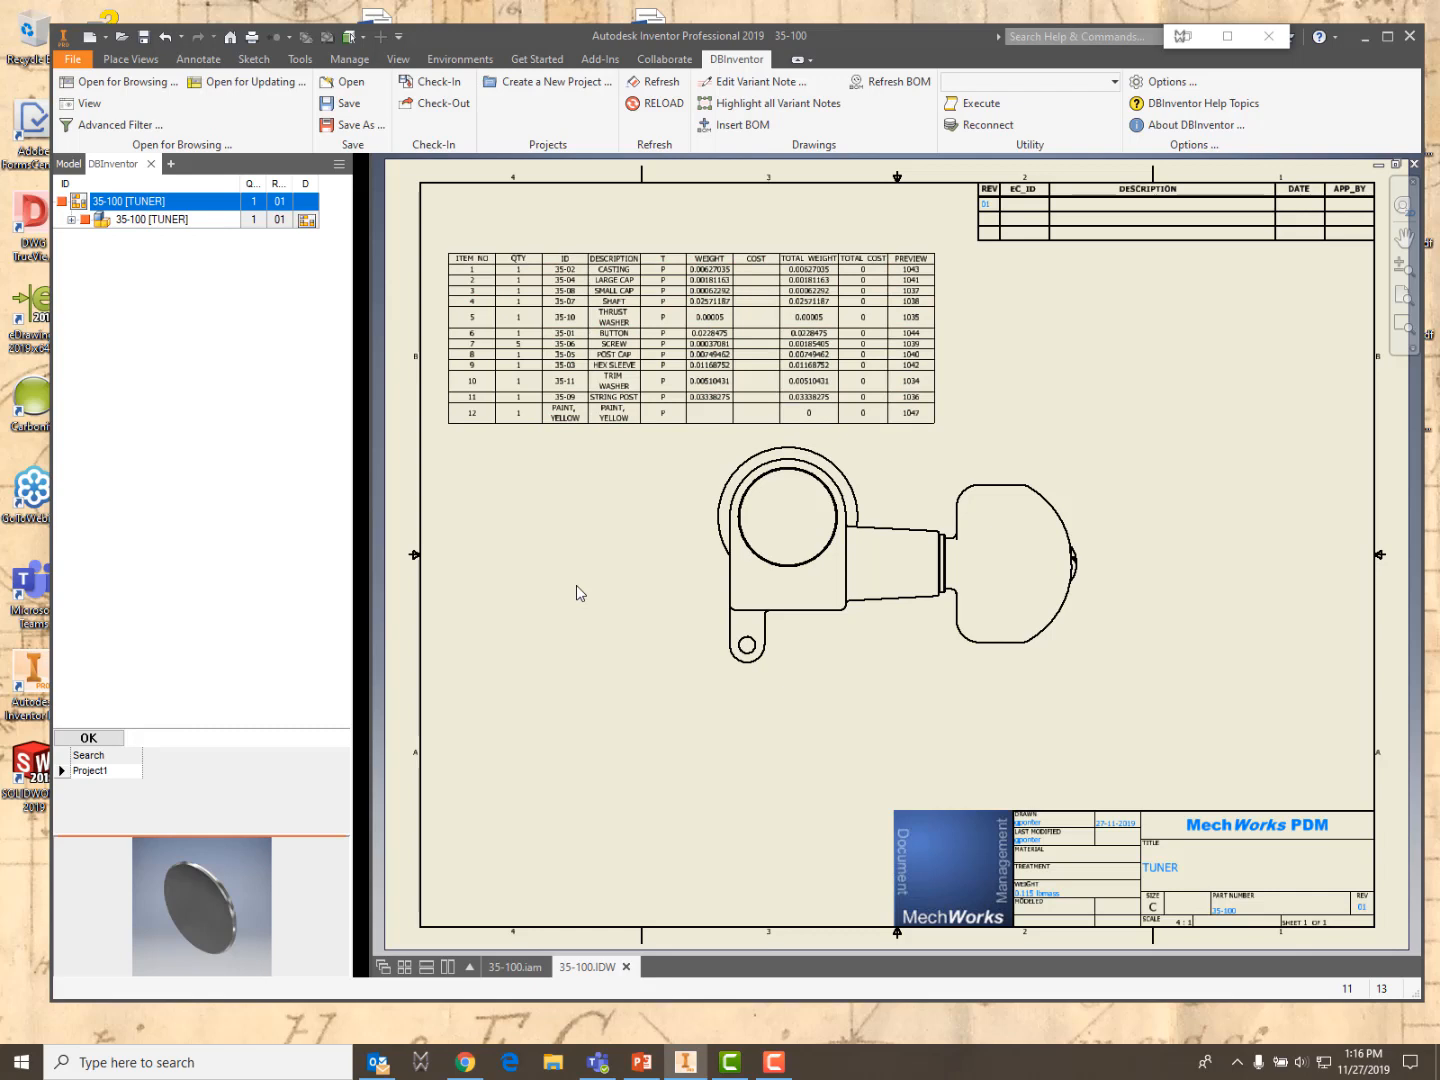
click(71, 219)
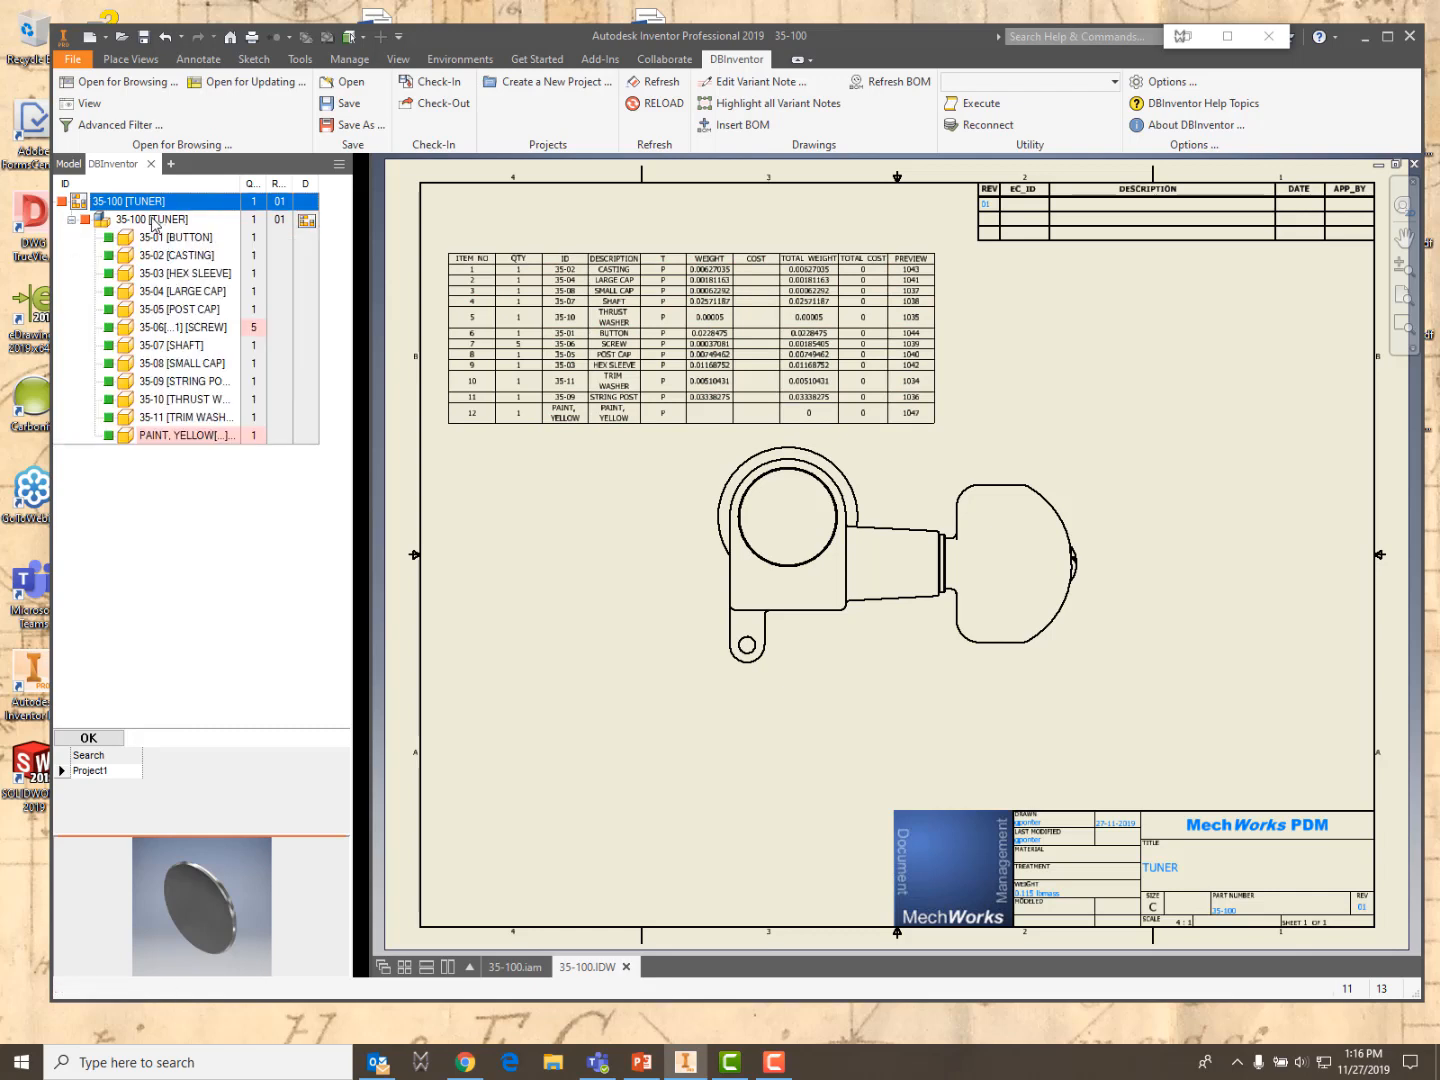
Review the buy-type options for the 35-02 casting in the 35-100 tuner assembly's BOM editor, then close it without changes
click(153, 220)
right_click(153, 222)
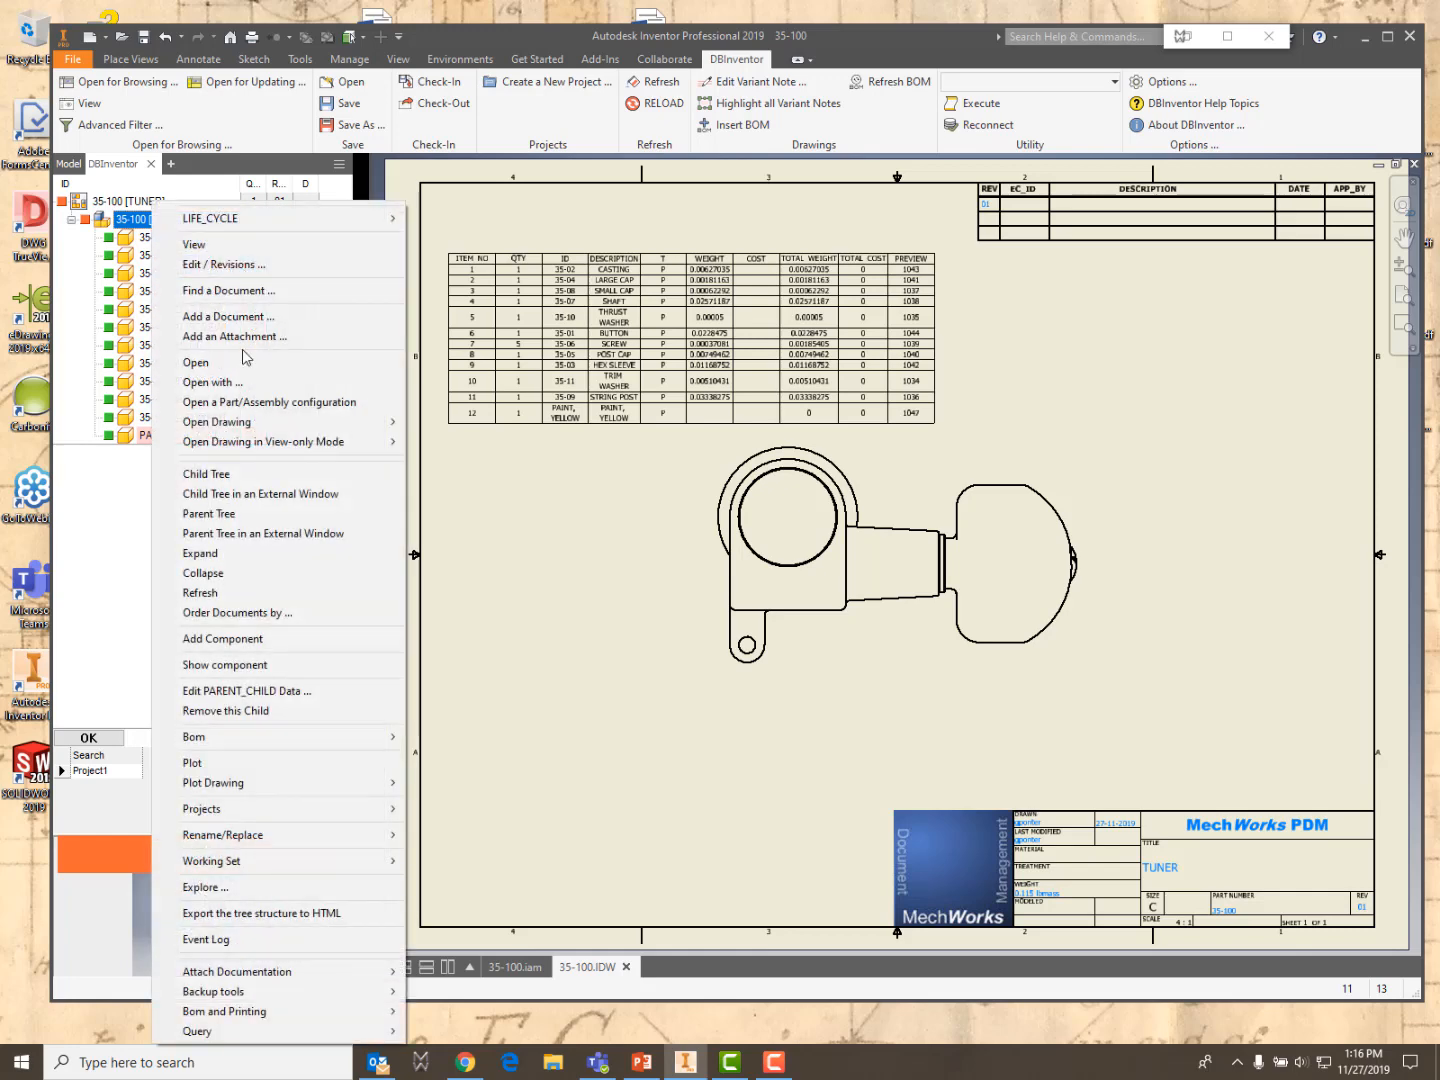
mouse_move(274, 749)
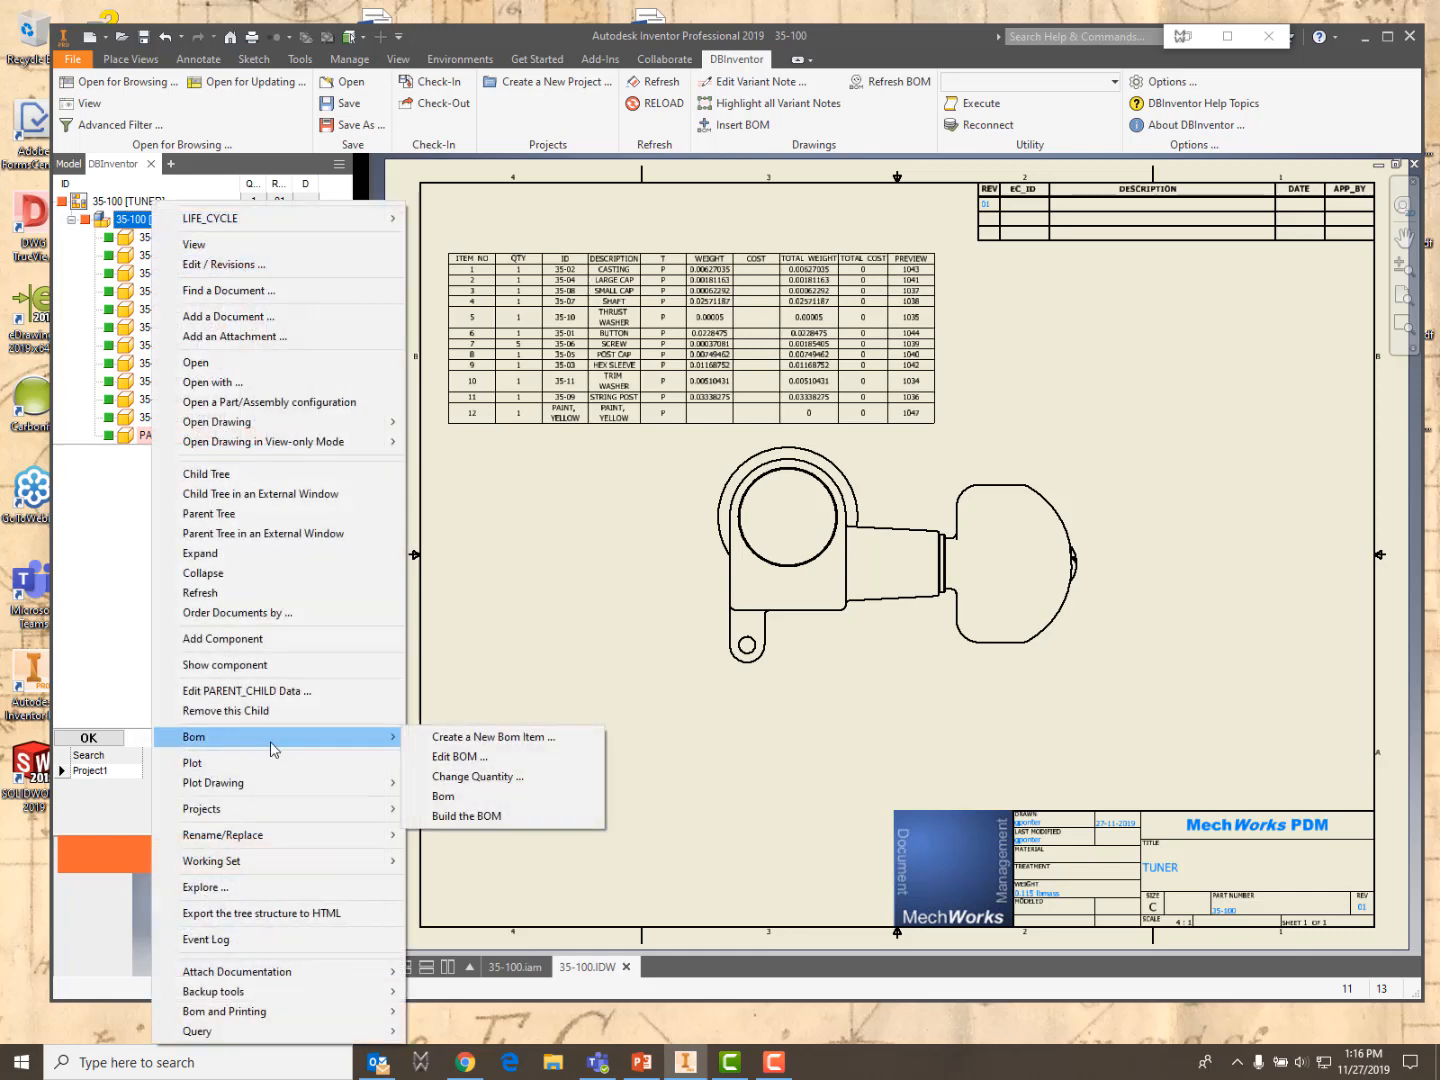
click(459, 757)
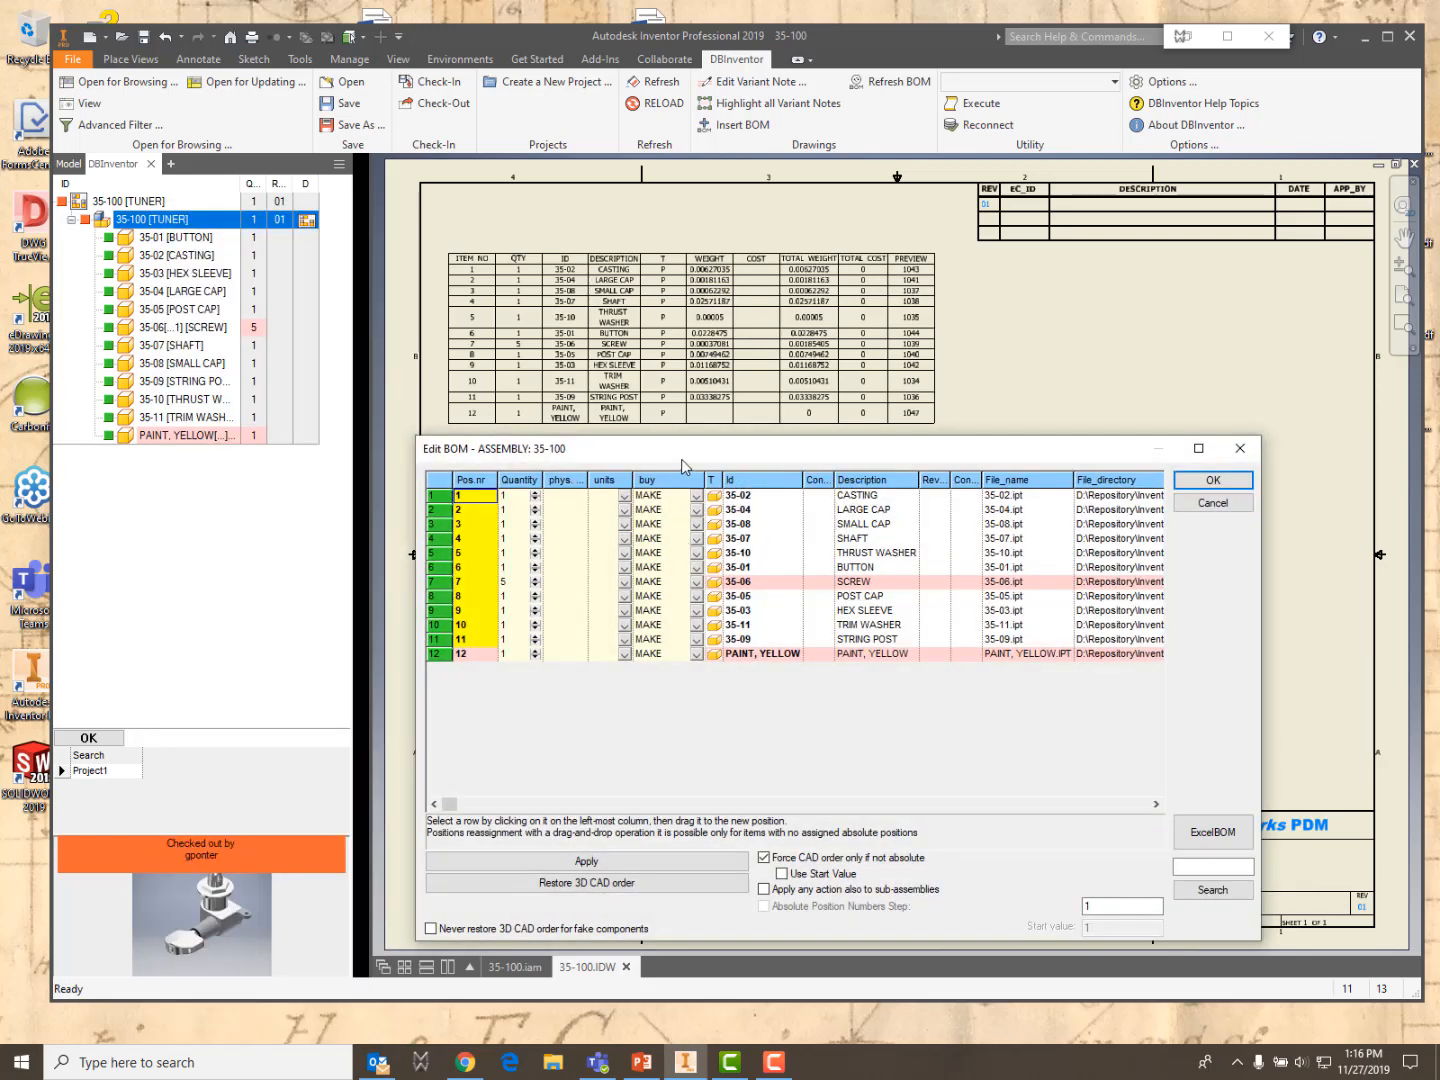
drag(681, 459, 656, 389)
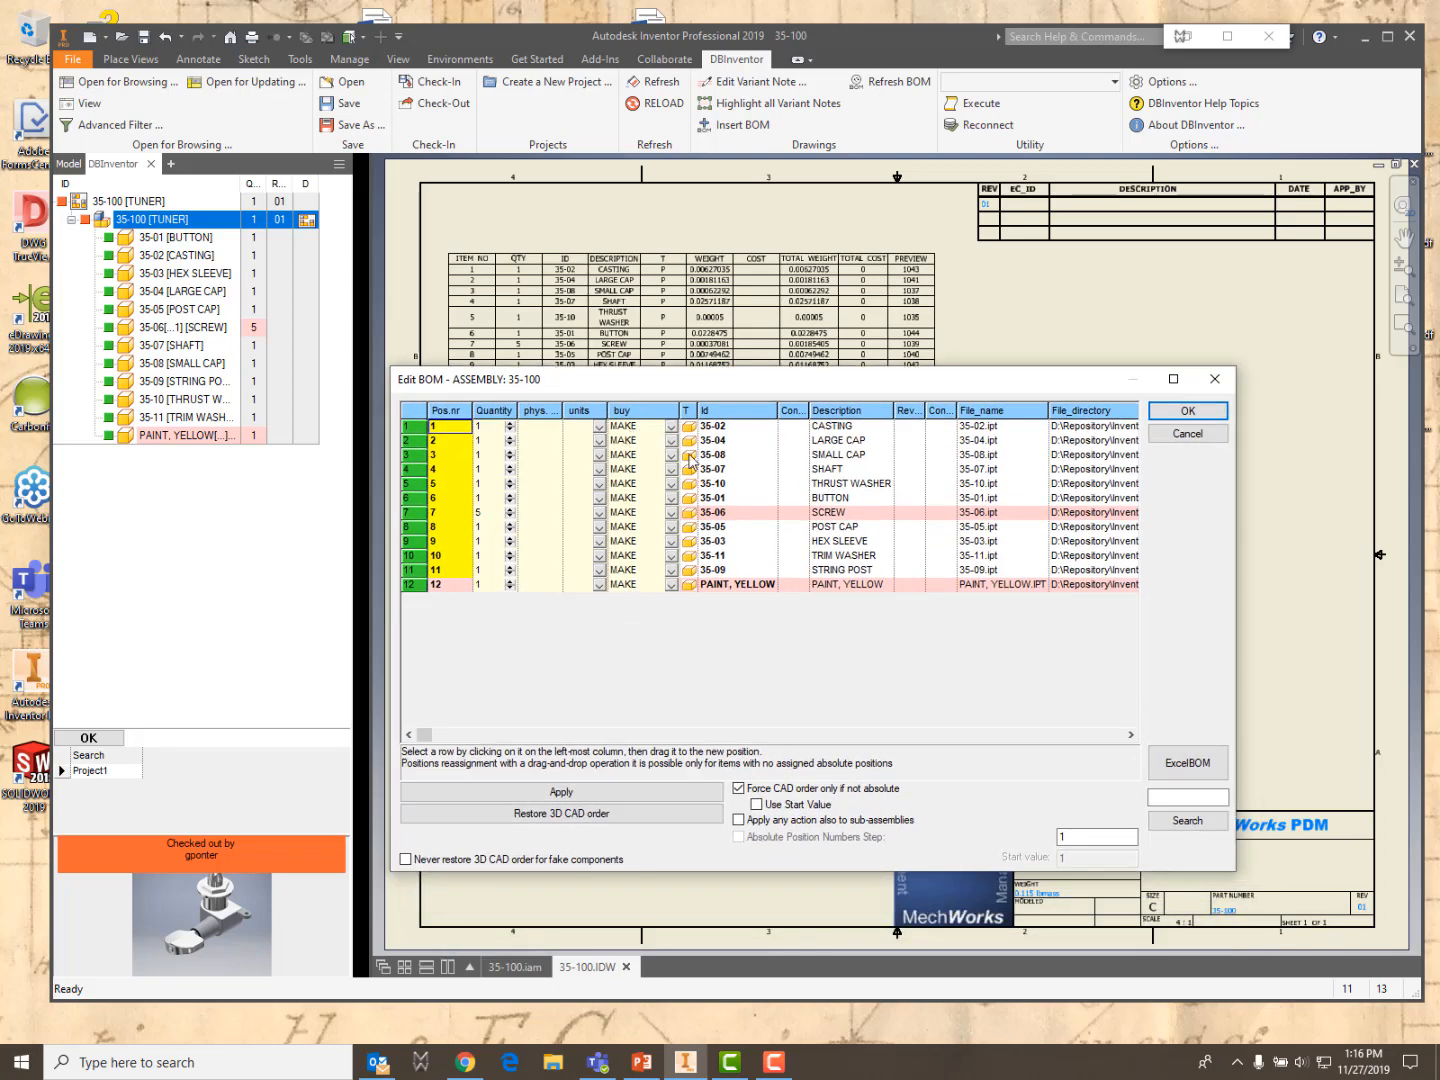
click(671, 426)
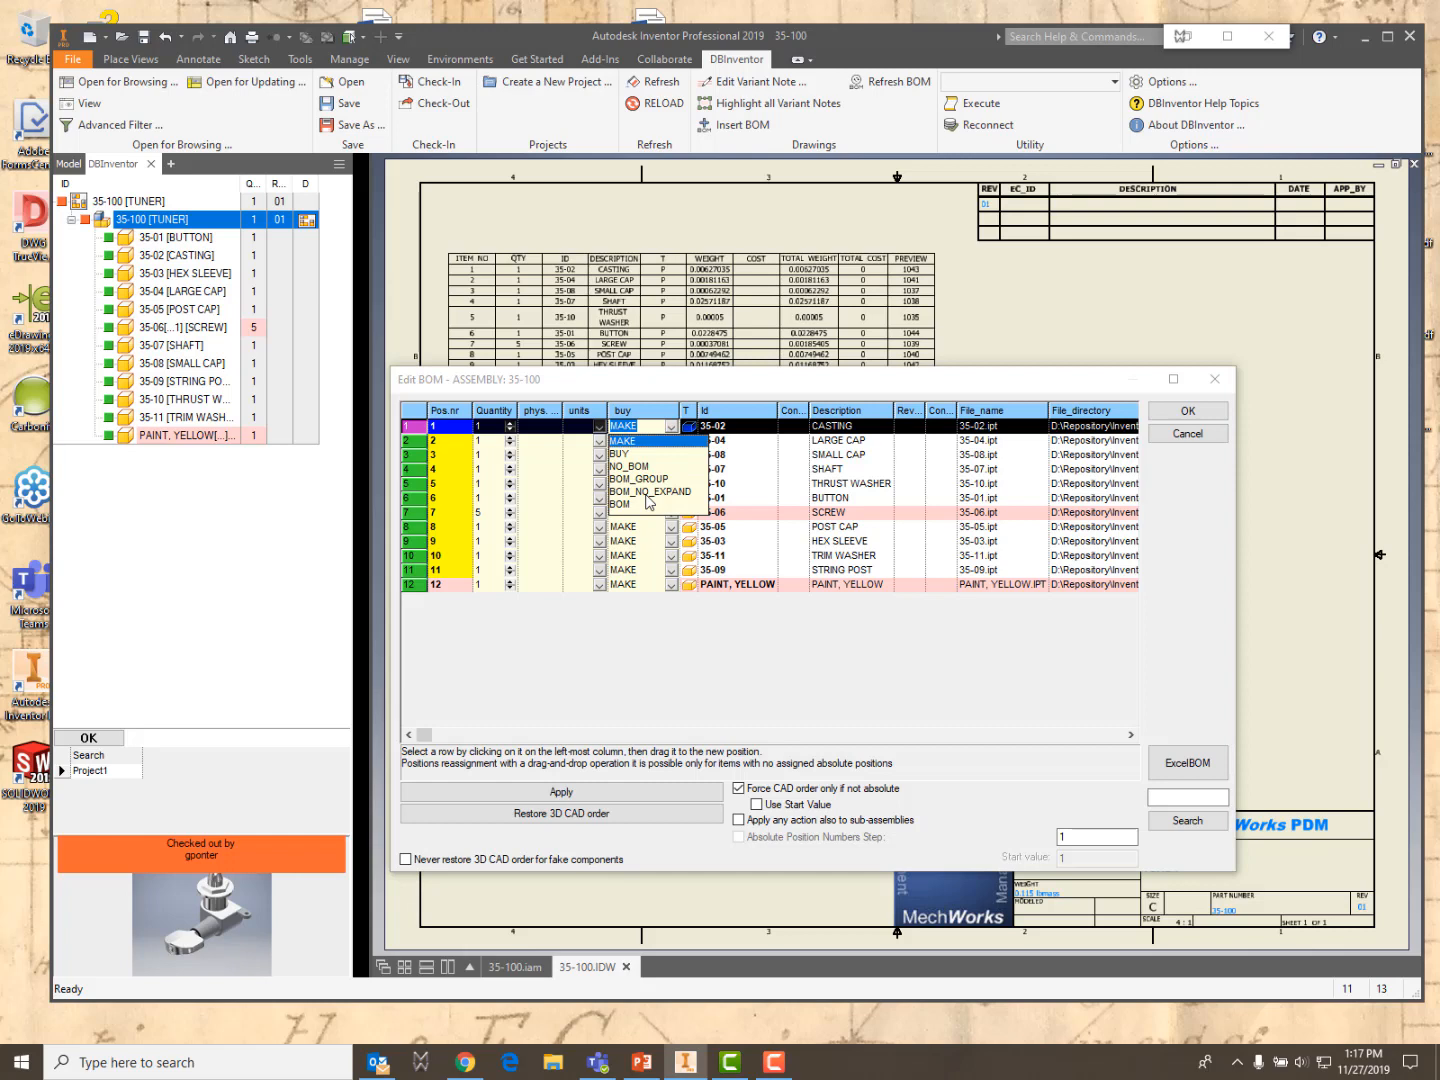
click(700, 677)
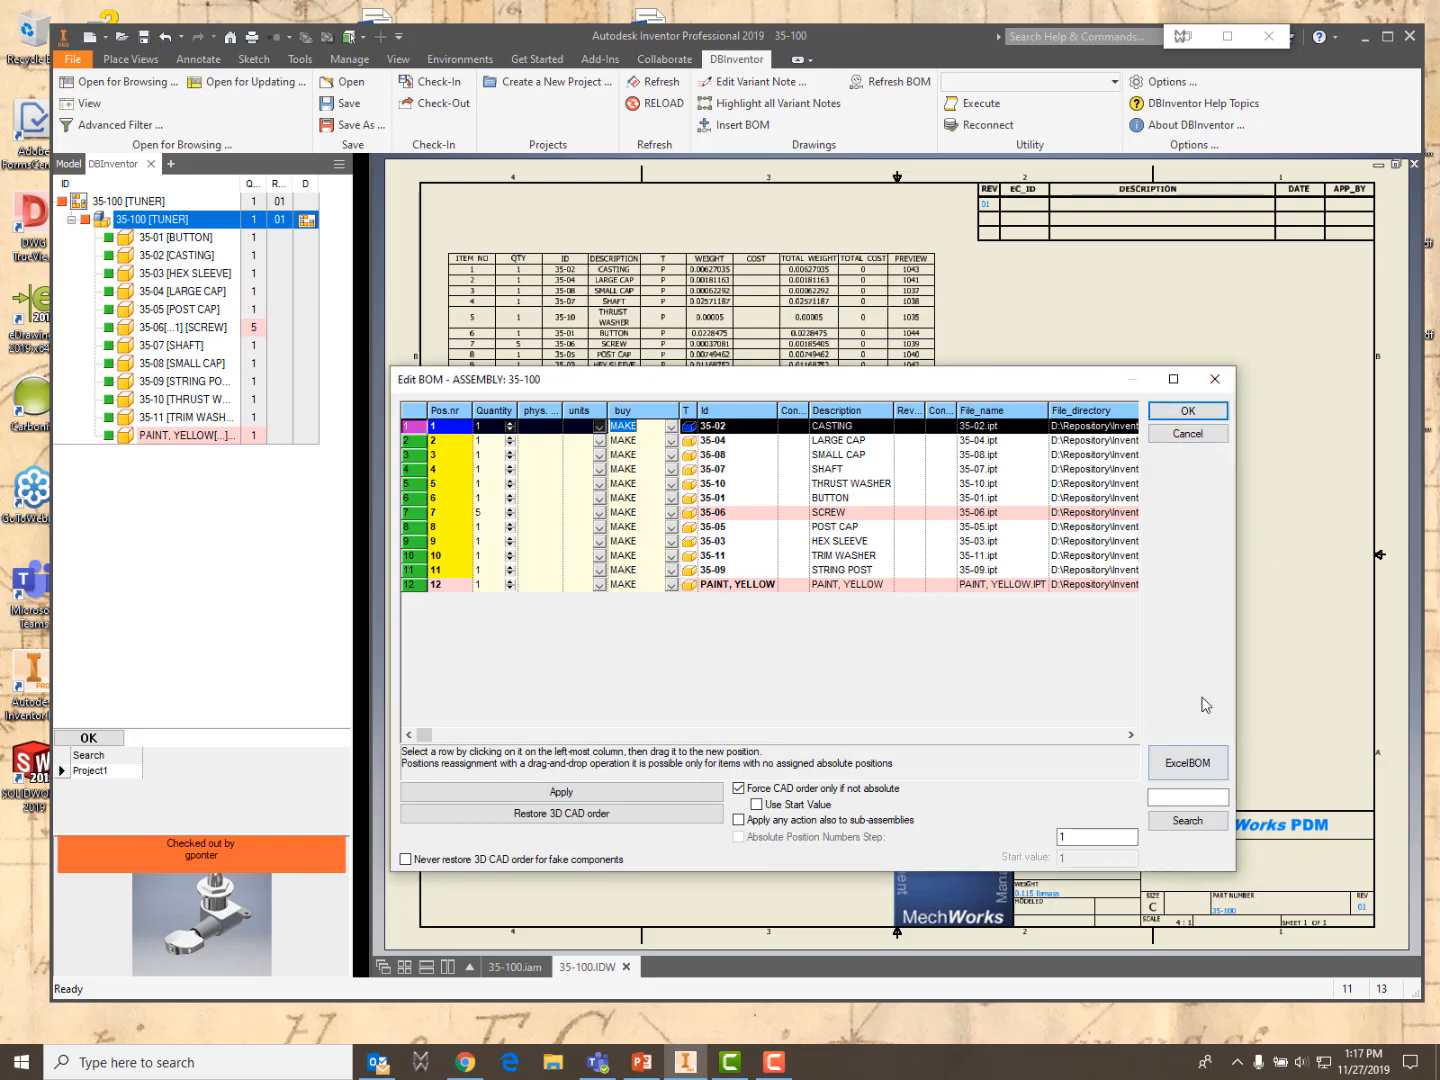
click(1224, 377)
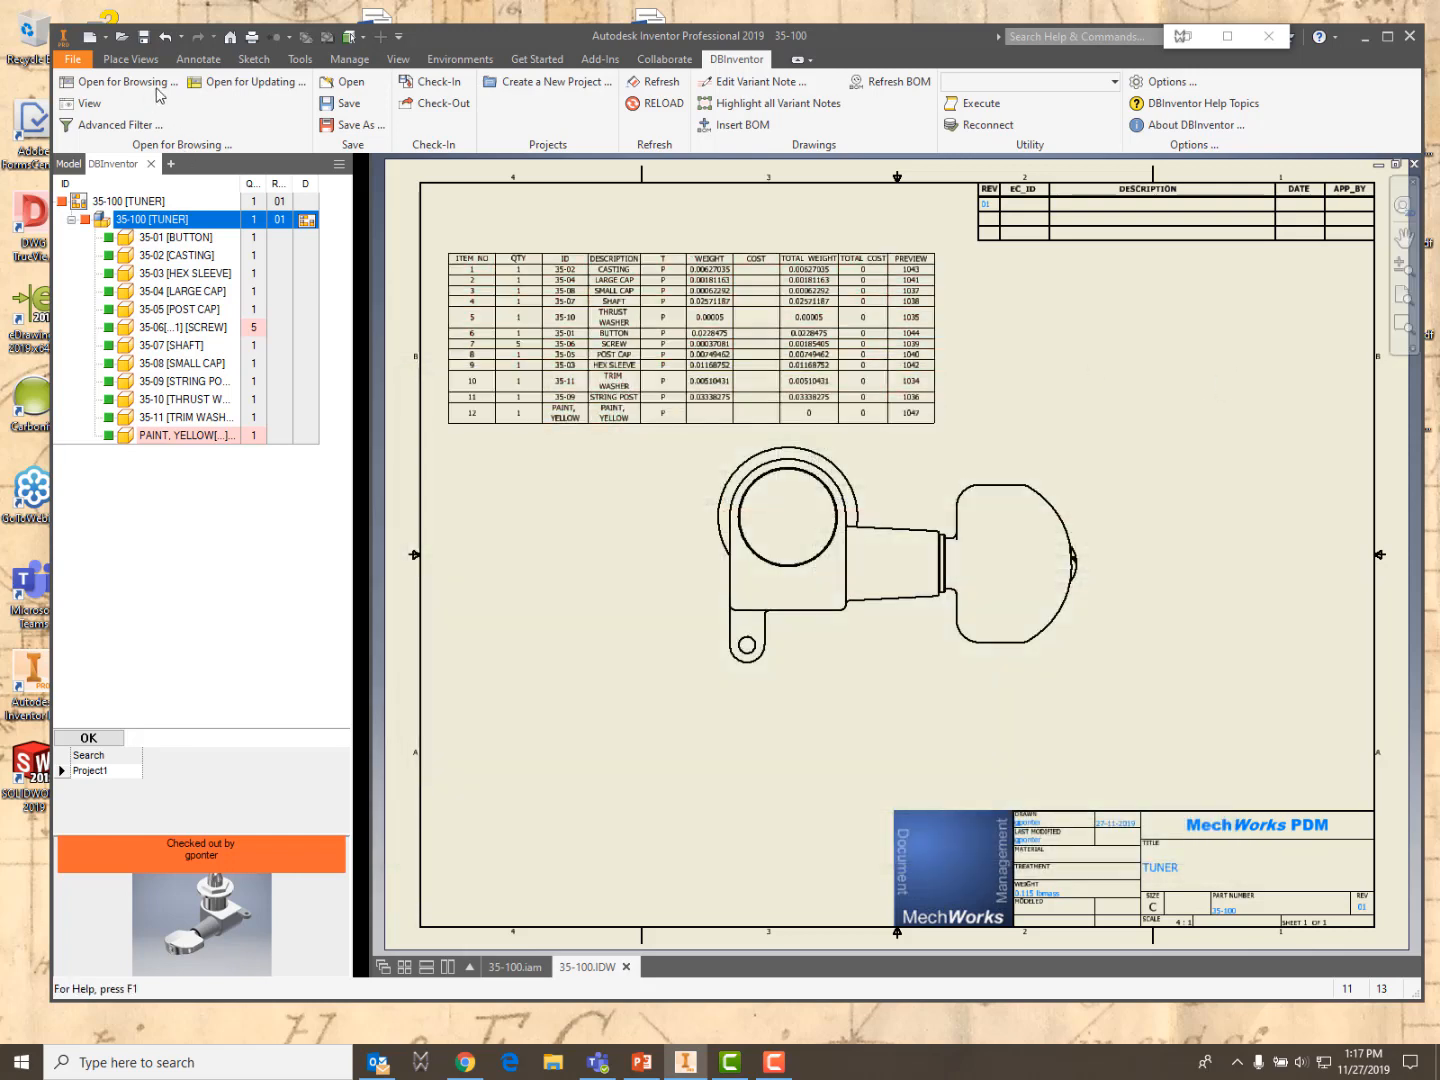
Open the 700-100 tuner assembly's BOM for editing from the DBInventor browsing window, and widen the buy column to show full option names
click(96, 82)
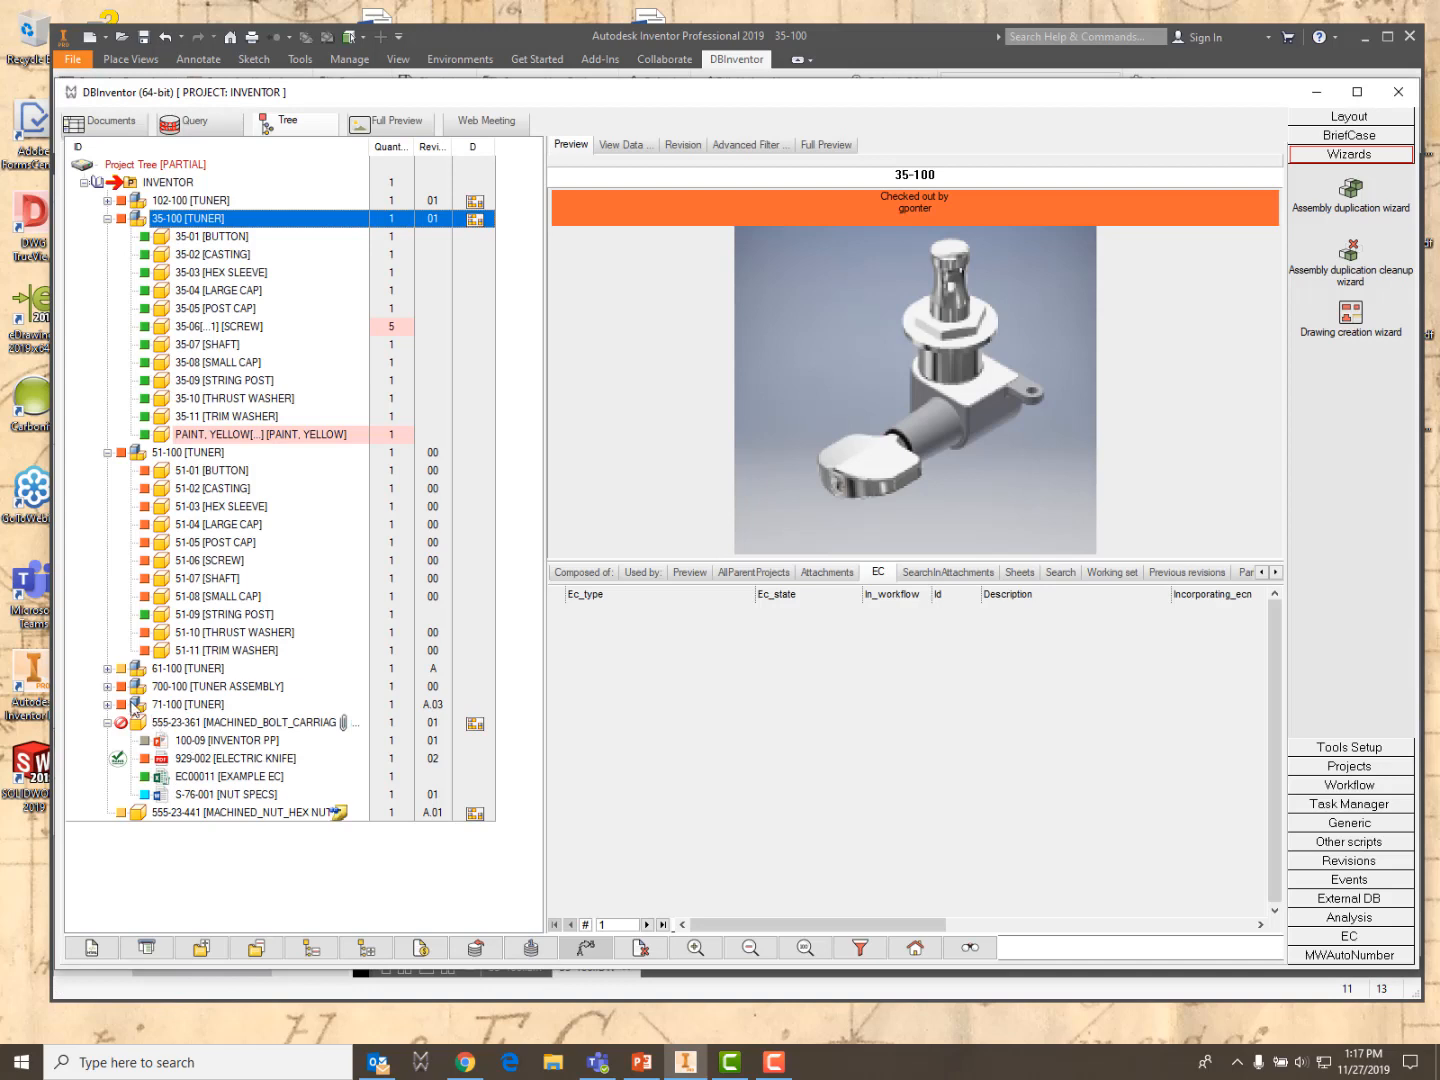
click(107, 686)
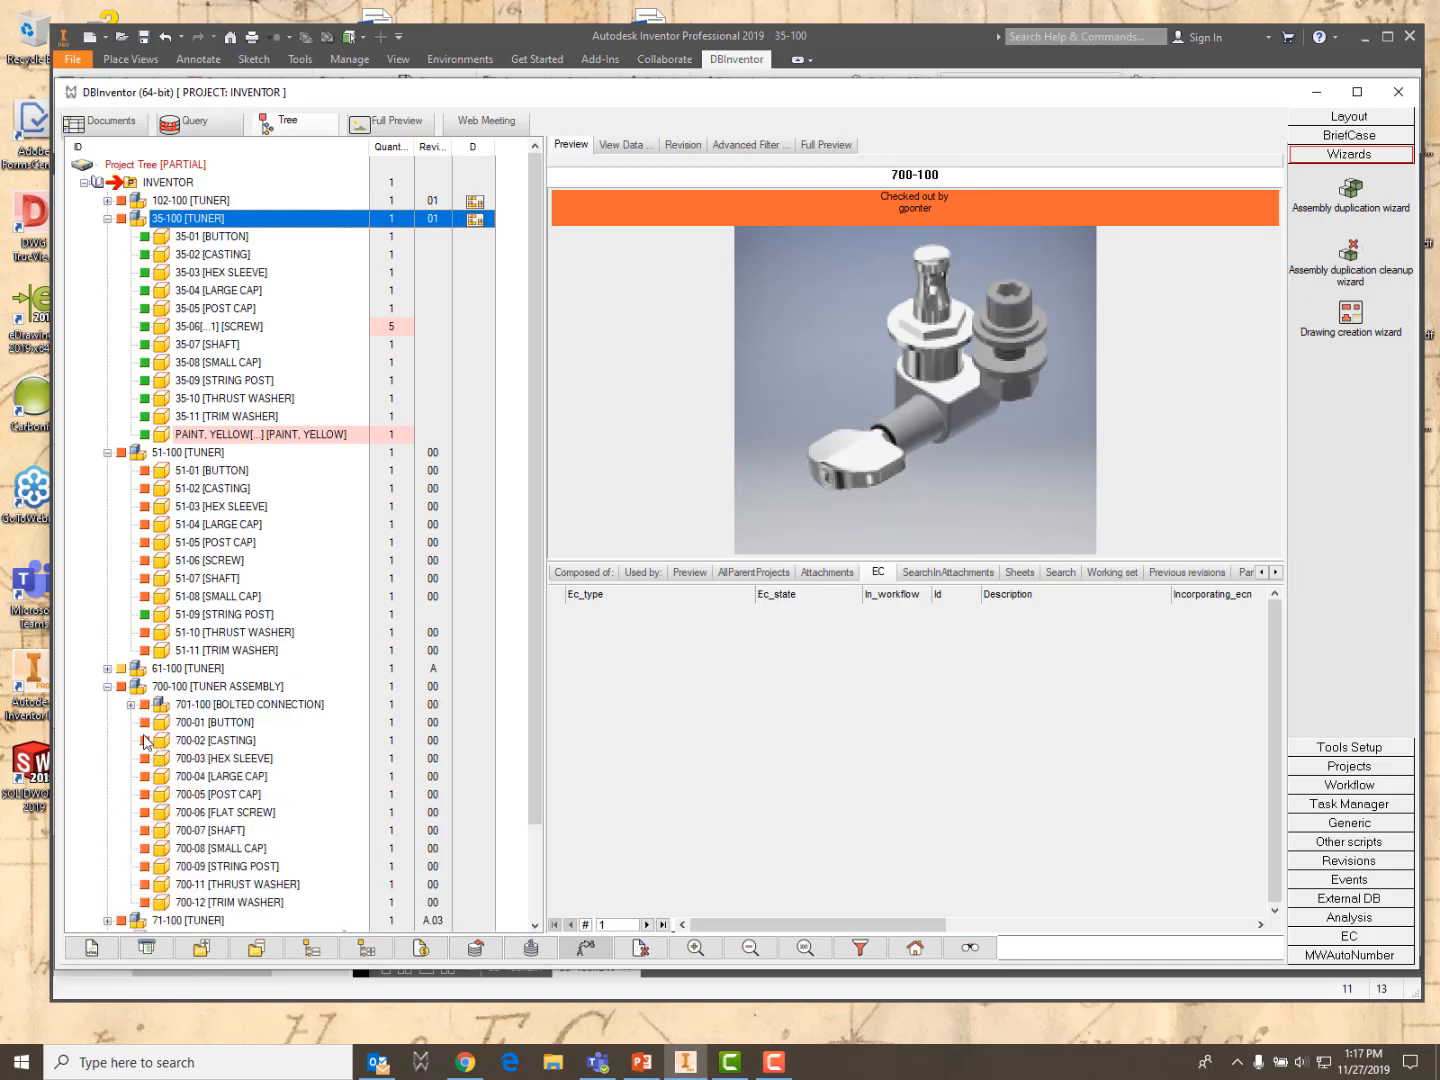
click(220, 688)
right_click(222, 690)
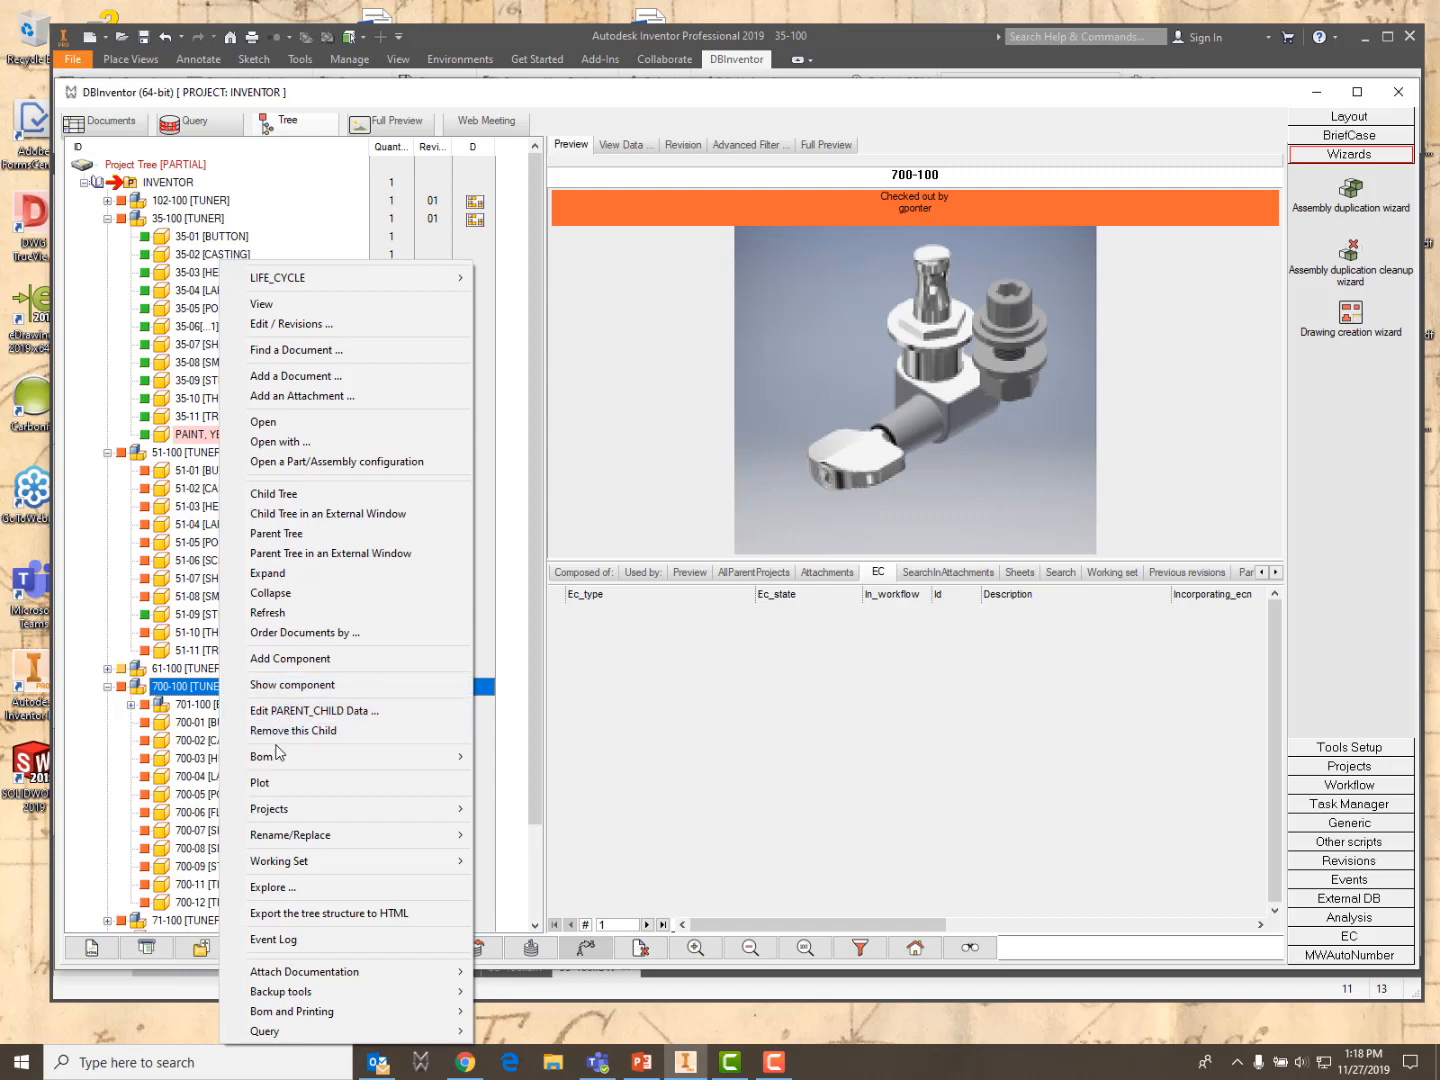
mouse_move(282, 762)
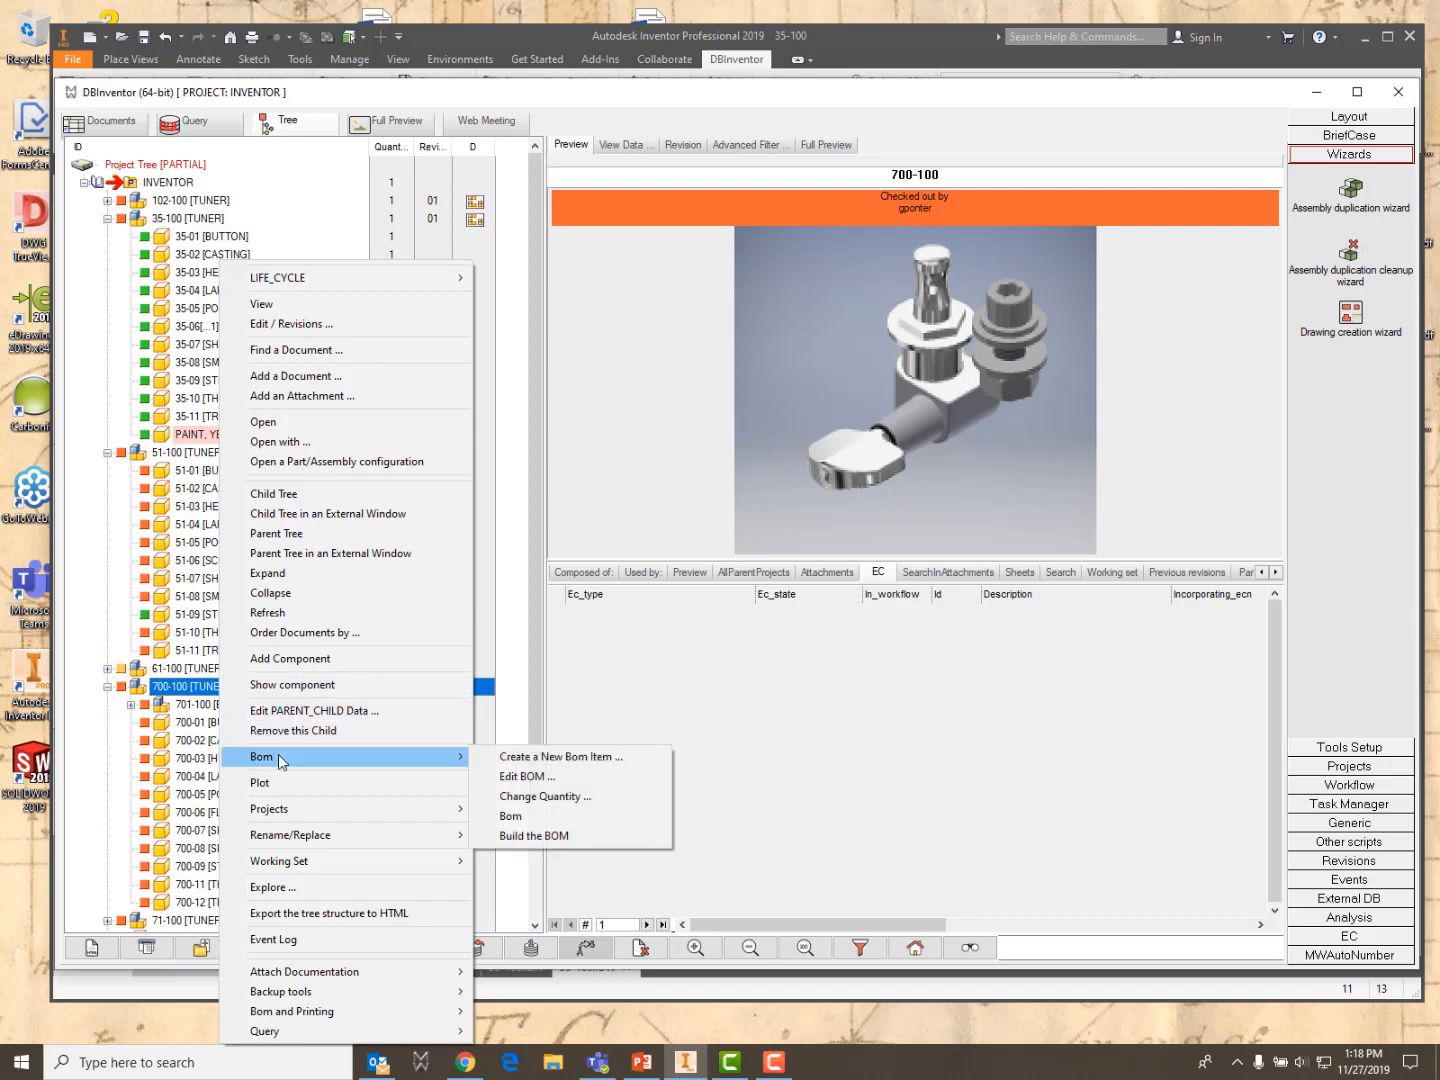
click(535, 777)
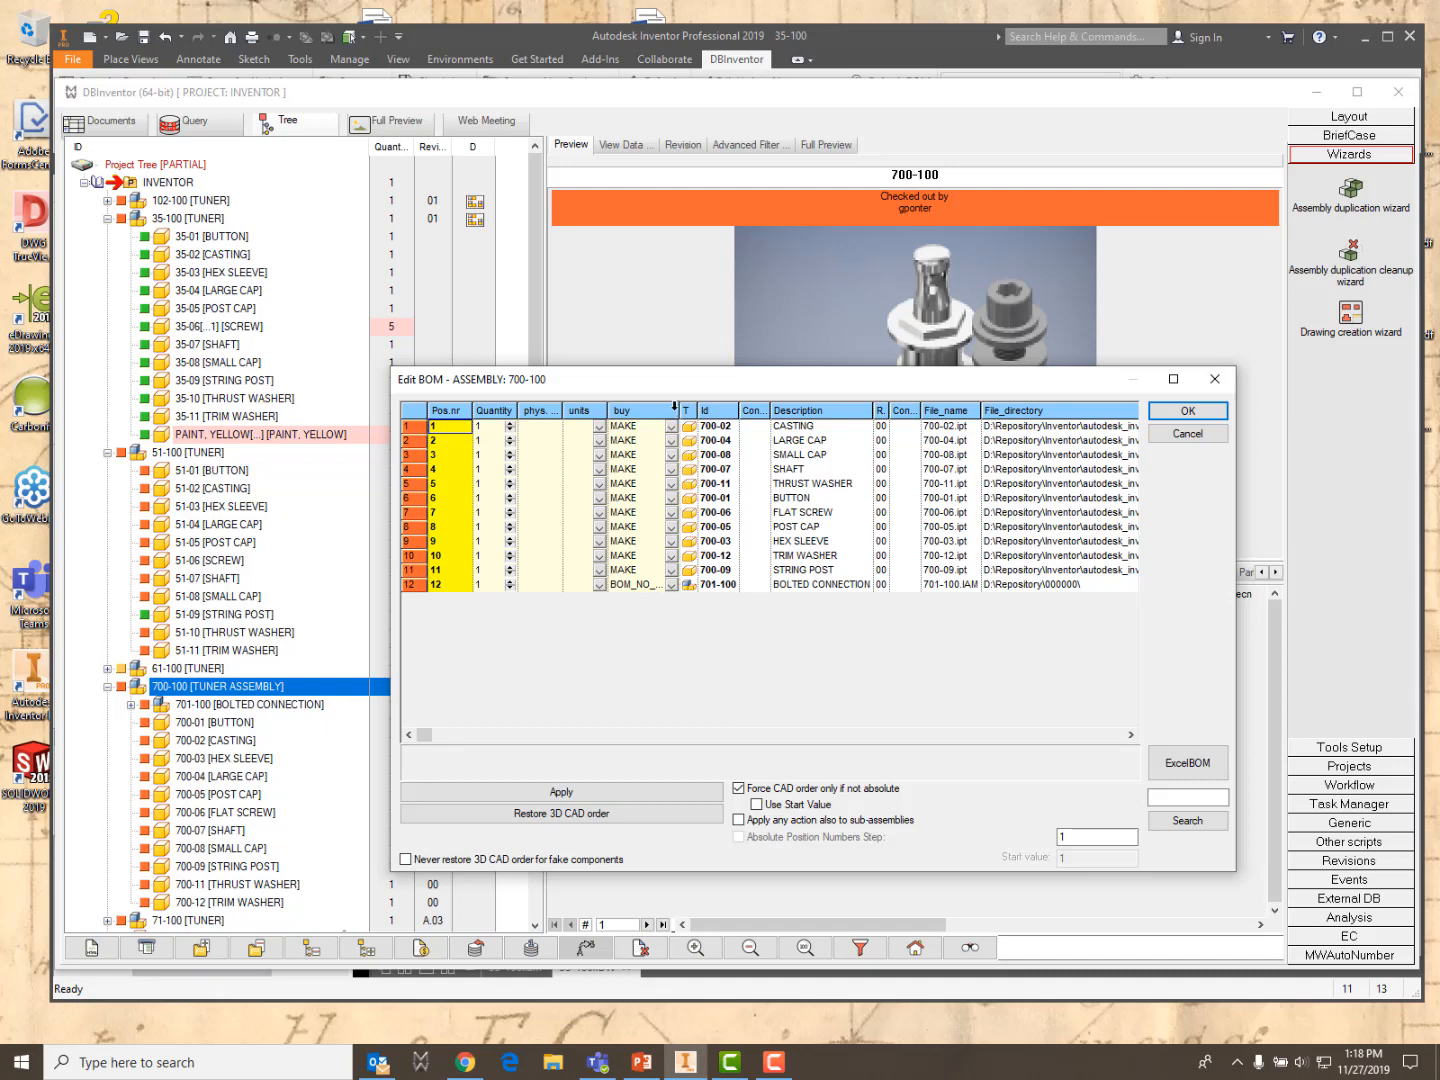
drag(681, 409, 722, 409)
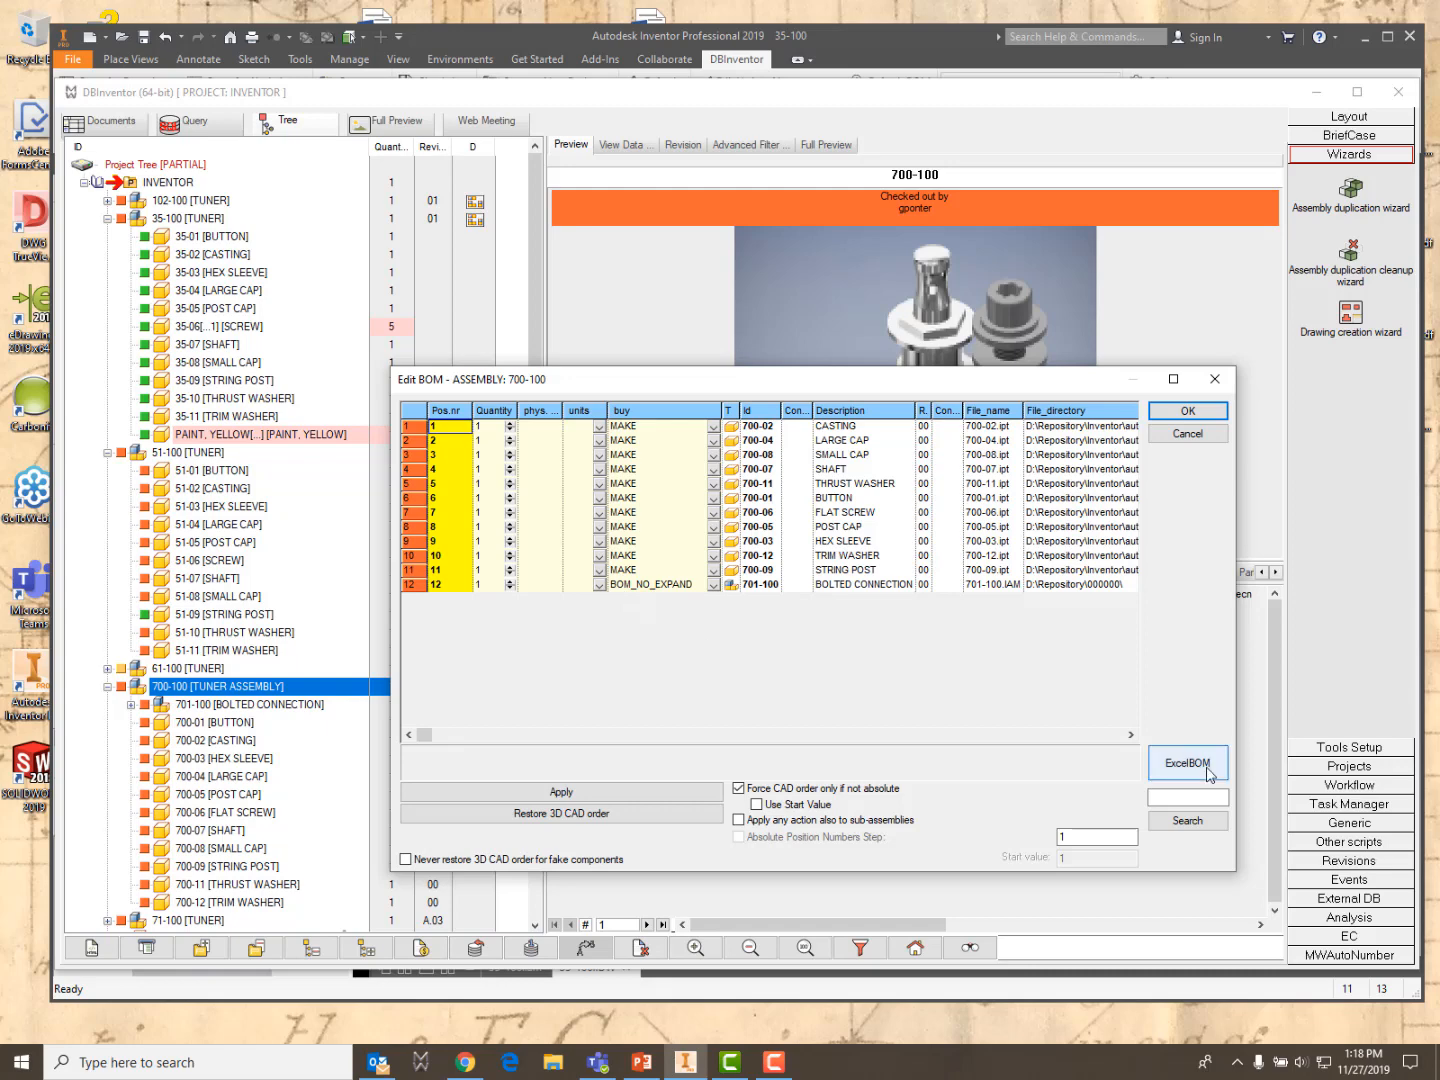
Generate an "Indented data only" Excel BOM of assembly 700-100, check the 701-100 bolted connection entry, and close the workbook
click(1209, 773)
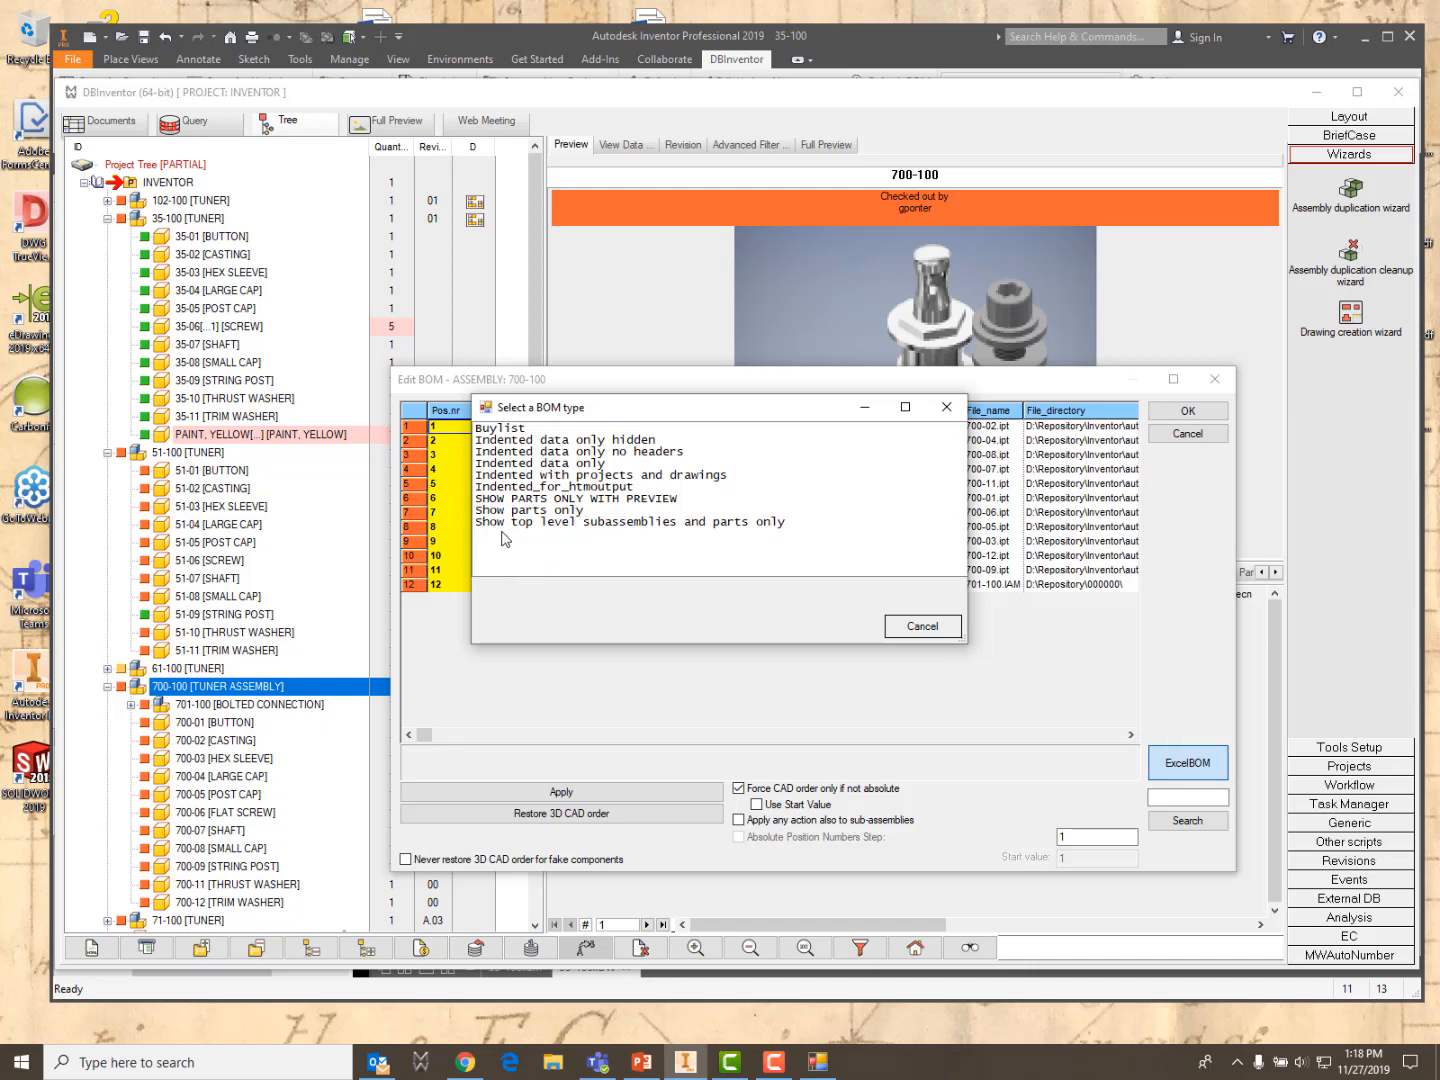
click(527, 465)
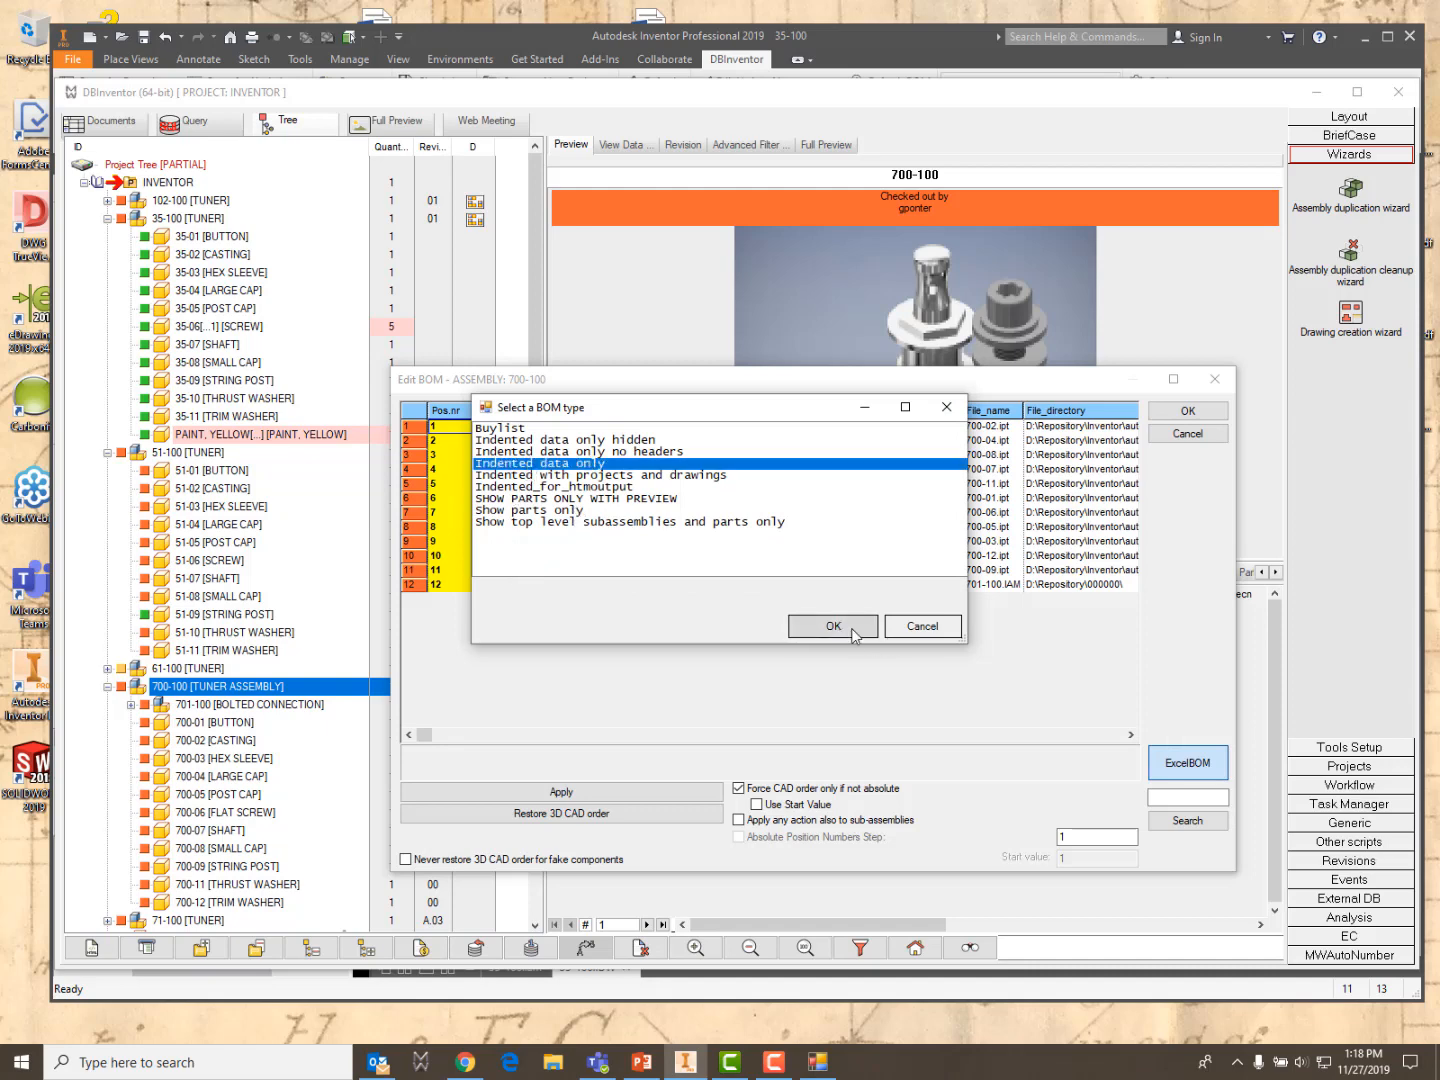
click(855, 630)
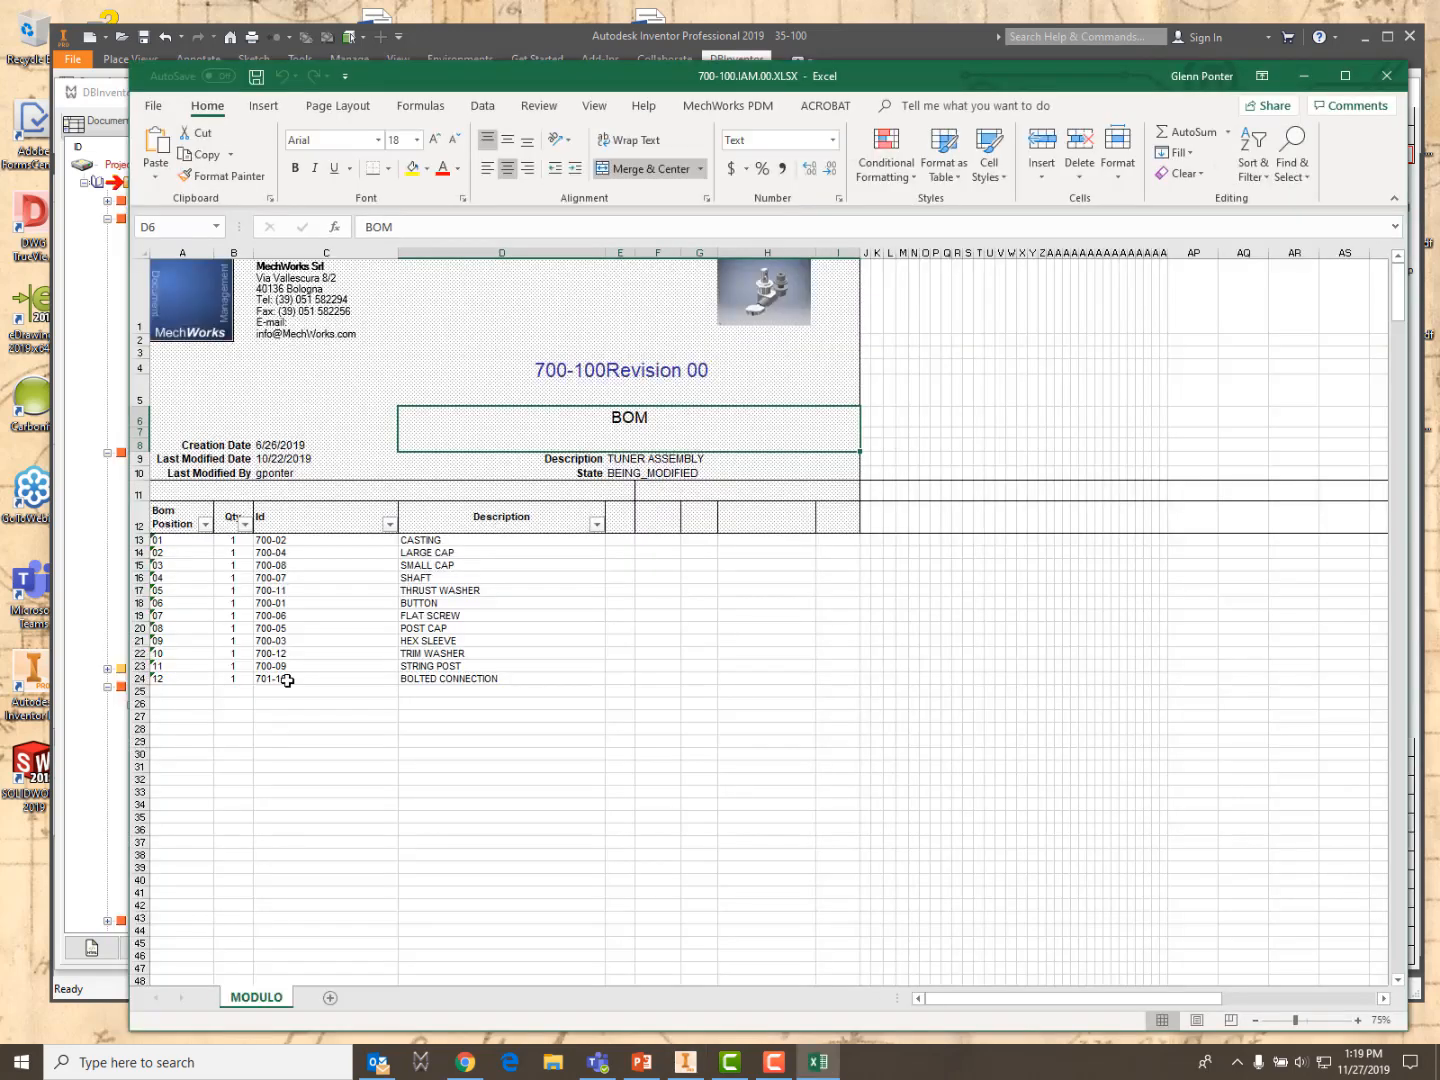
click(287, 680)
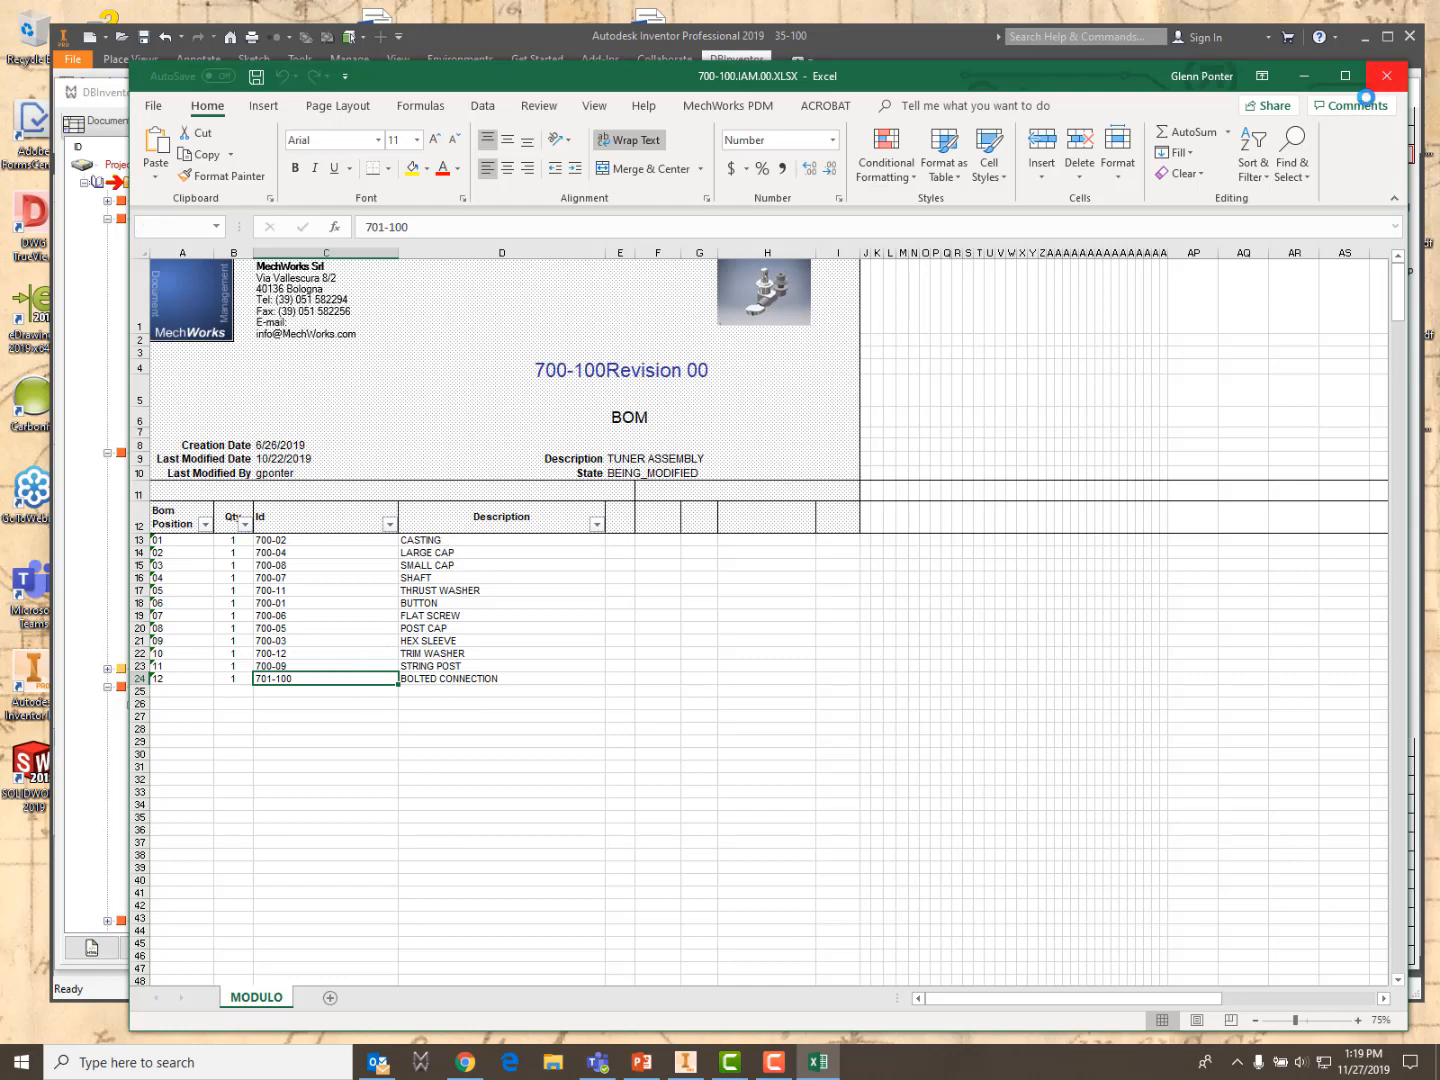
click(1386, 77)
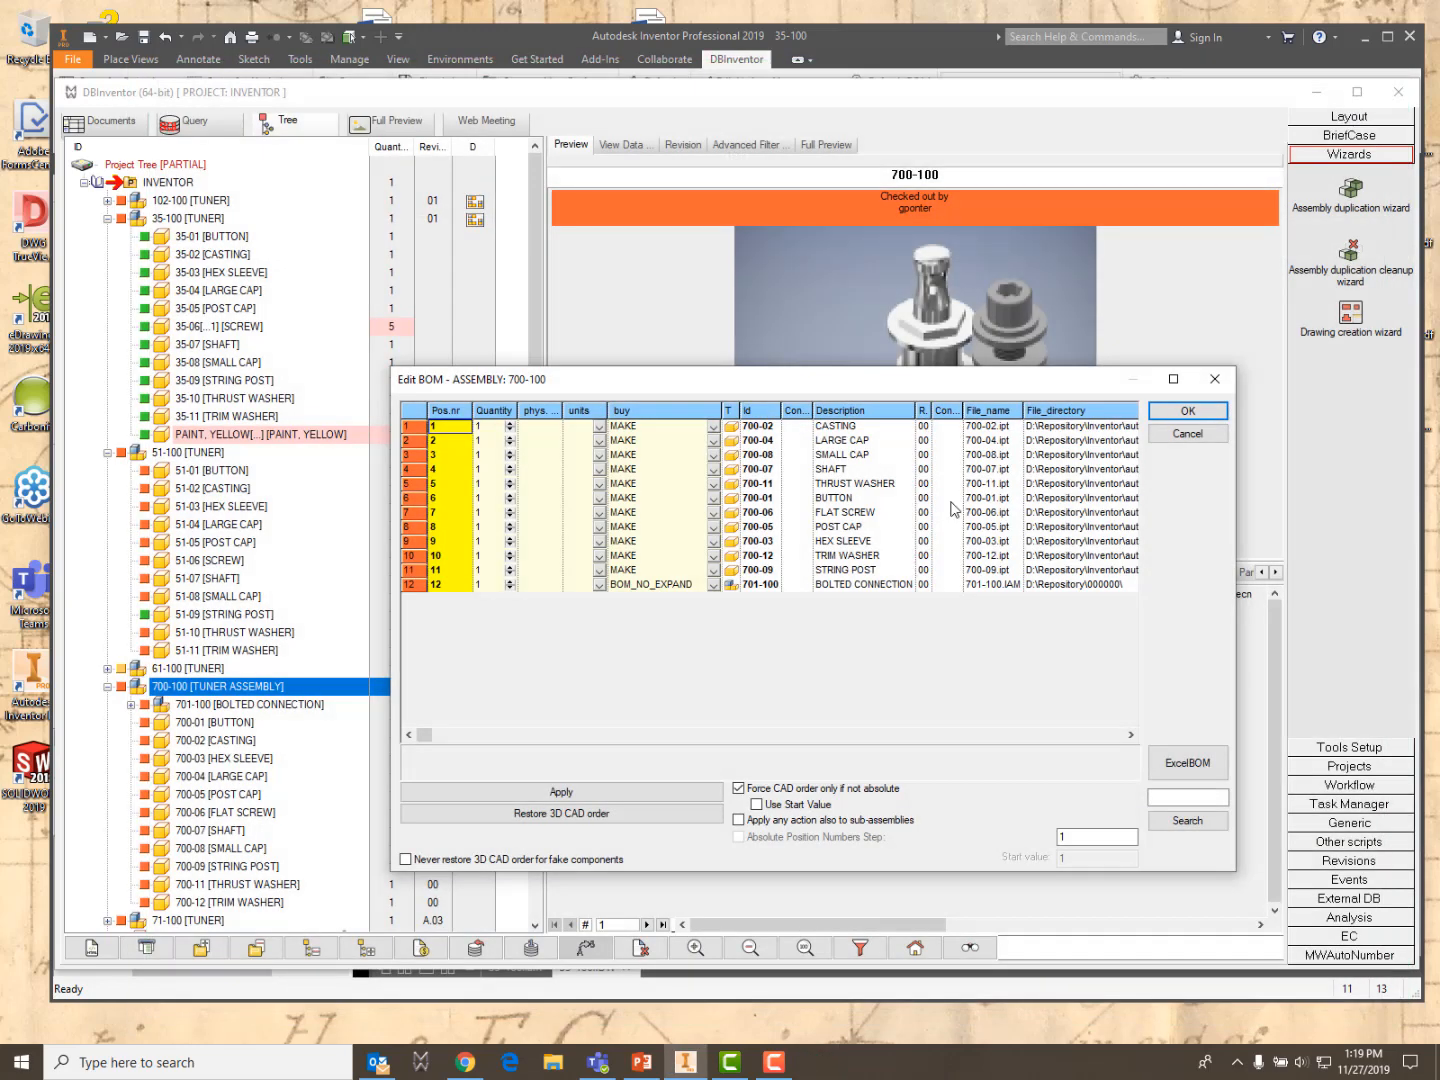
Set the buy type of the 701-100 bolted connection to BOM_GROUP and apply the BOM changes
click(715, 585)
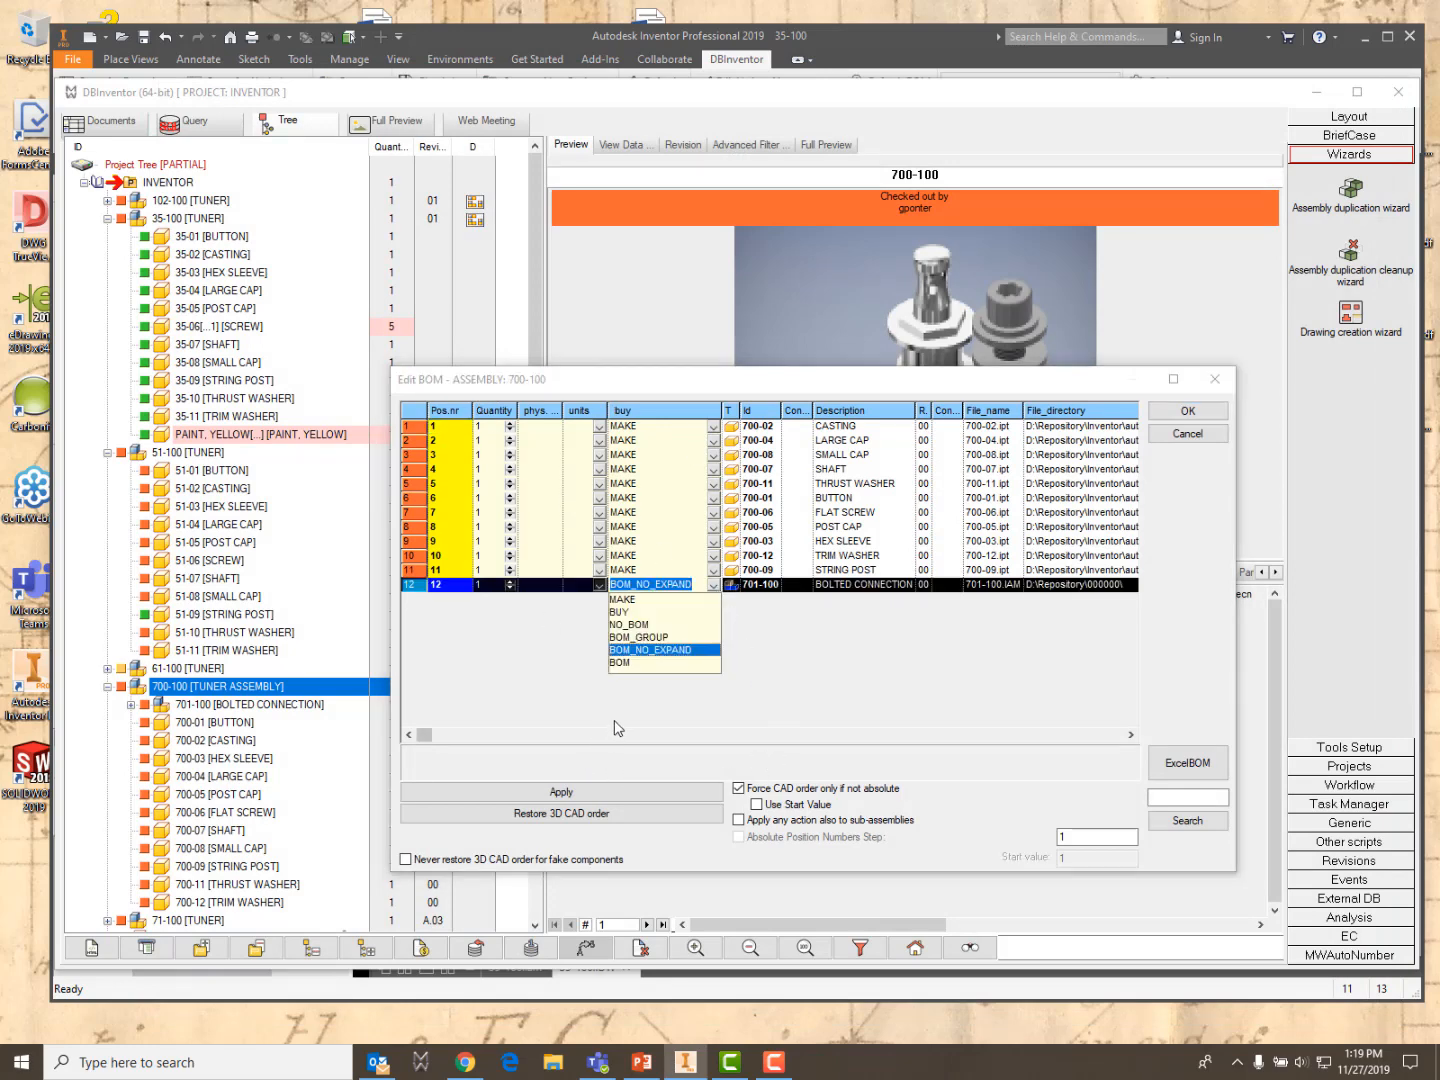
click(648, 638)
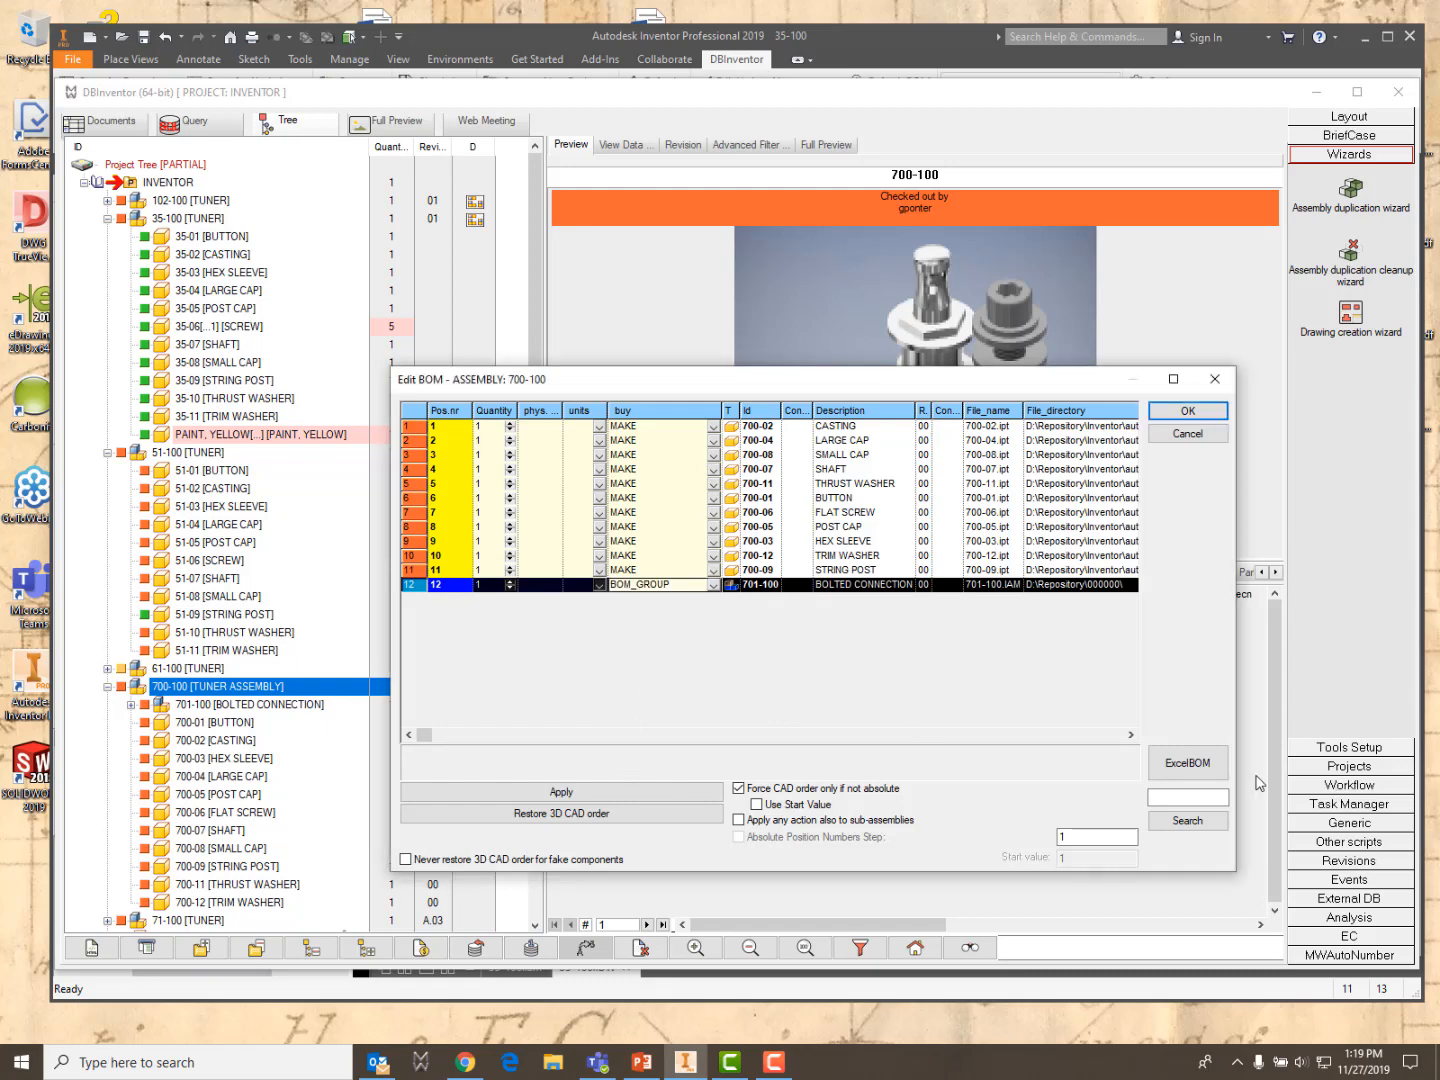
click(1187, 411)
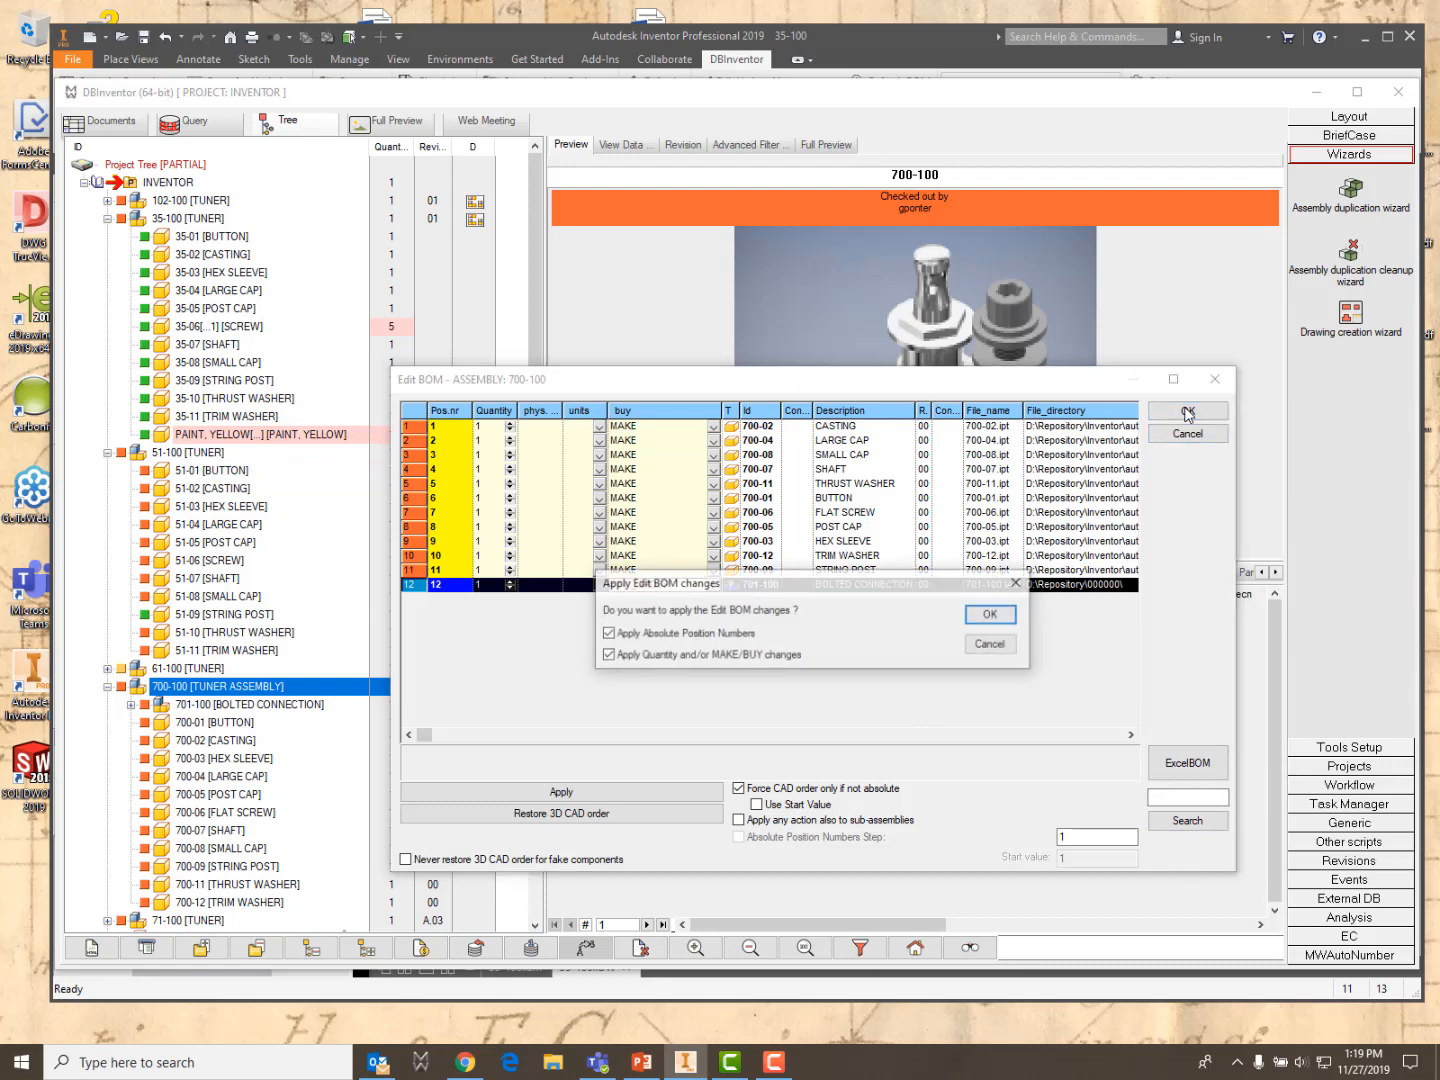
click(989, 619)
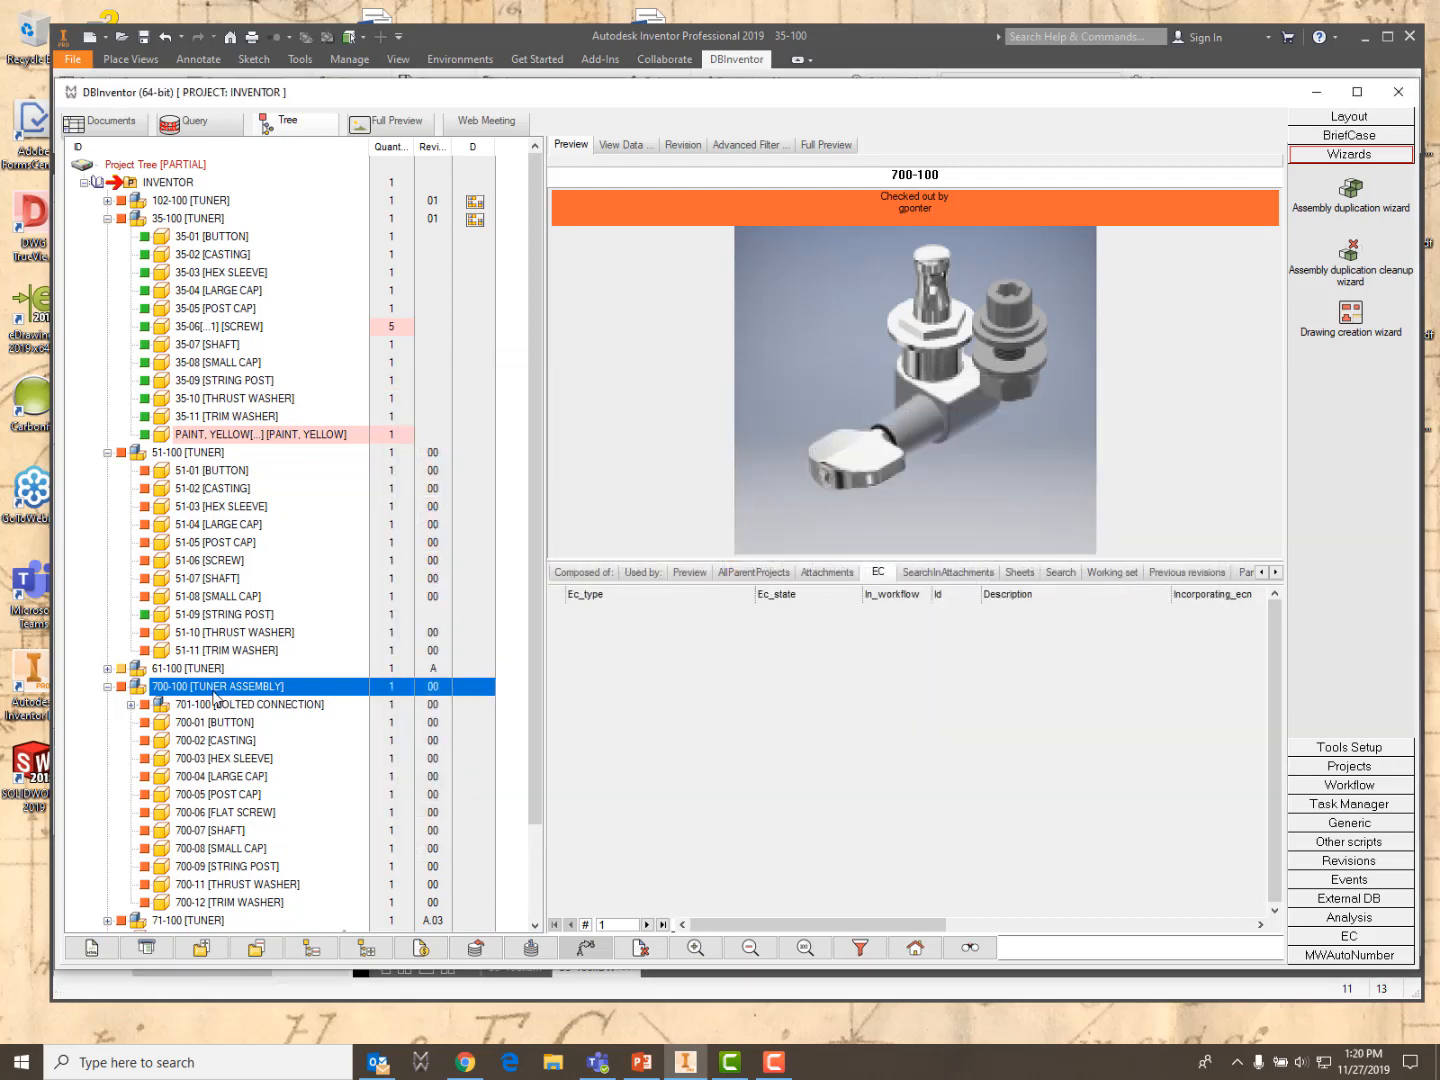
Generate a new "Indented data only" Excel BOM from the 700-100 assembly in the project tree, review it, and close the workbook
scroll(212, 690, down, 2)
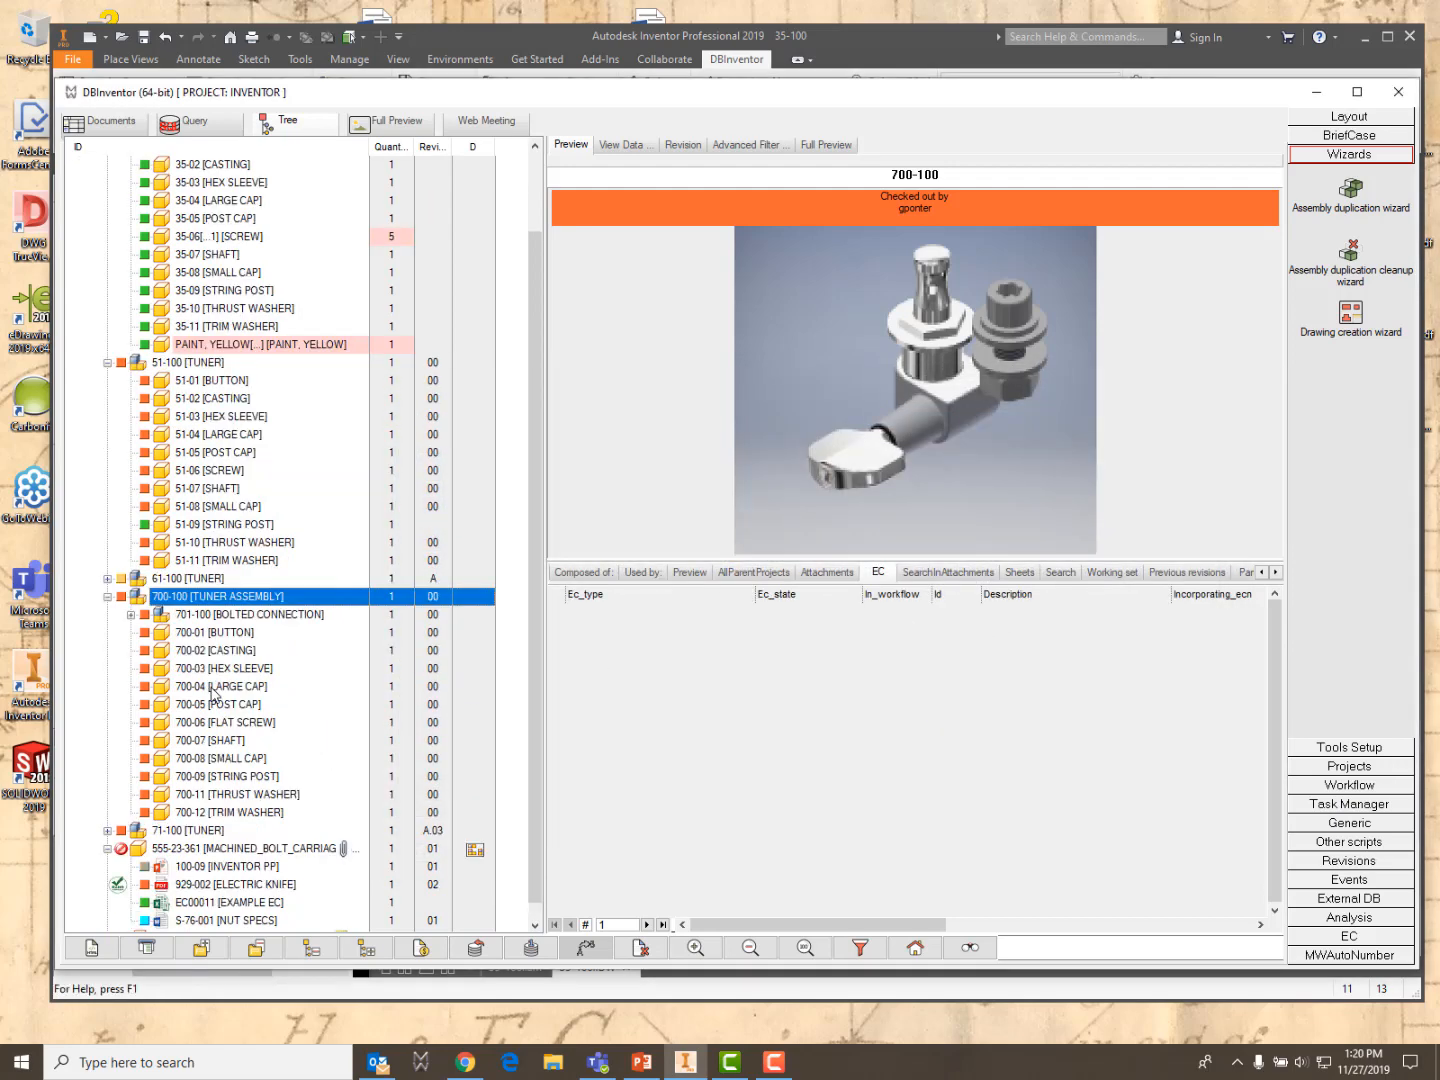
right_click(195, 598)
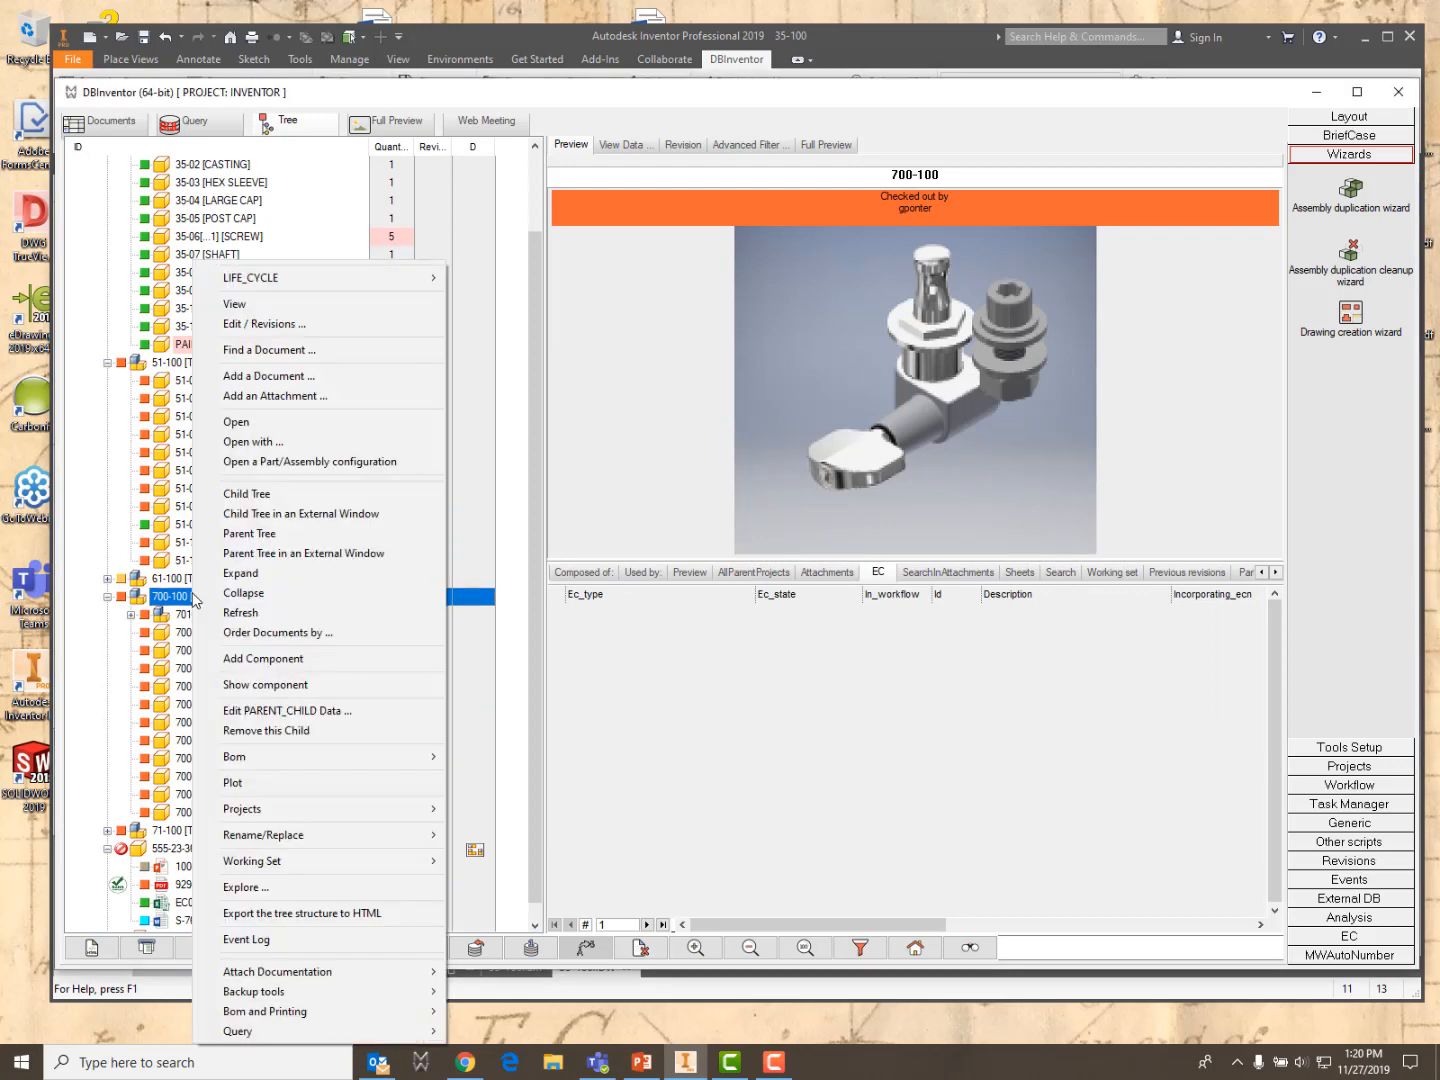
mouse_move(279, 1011)
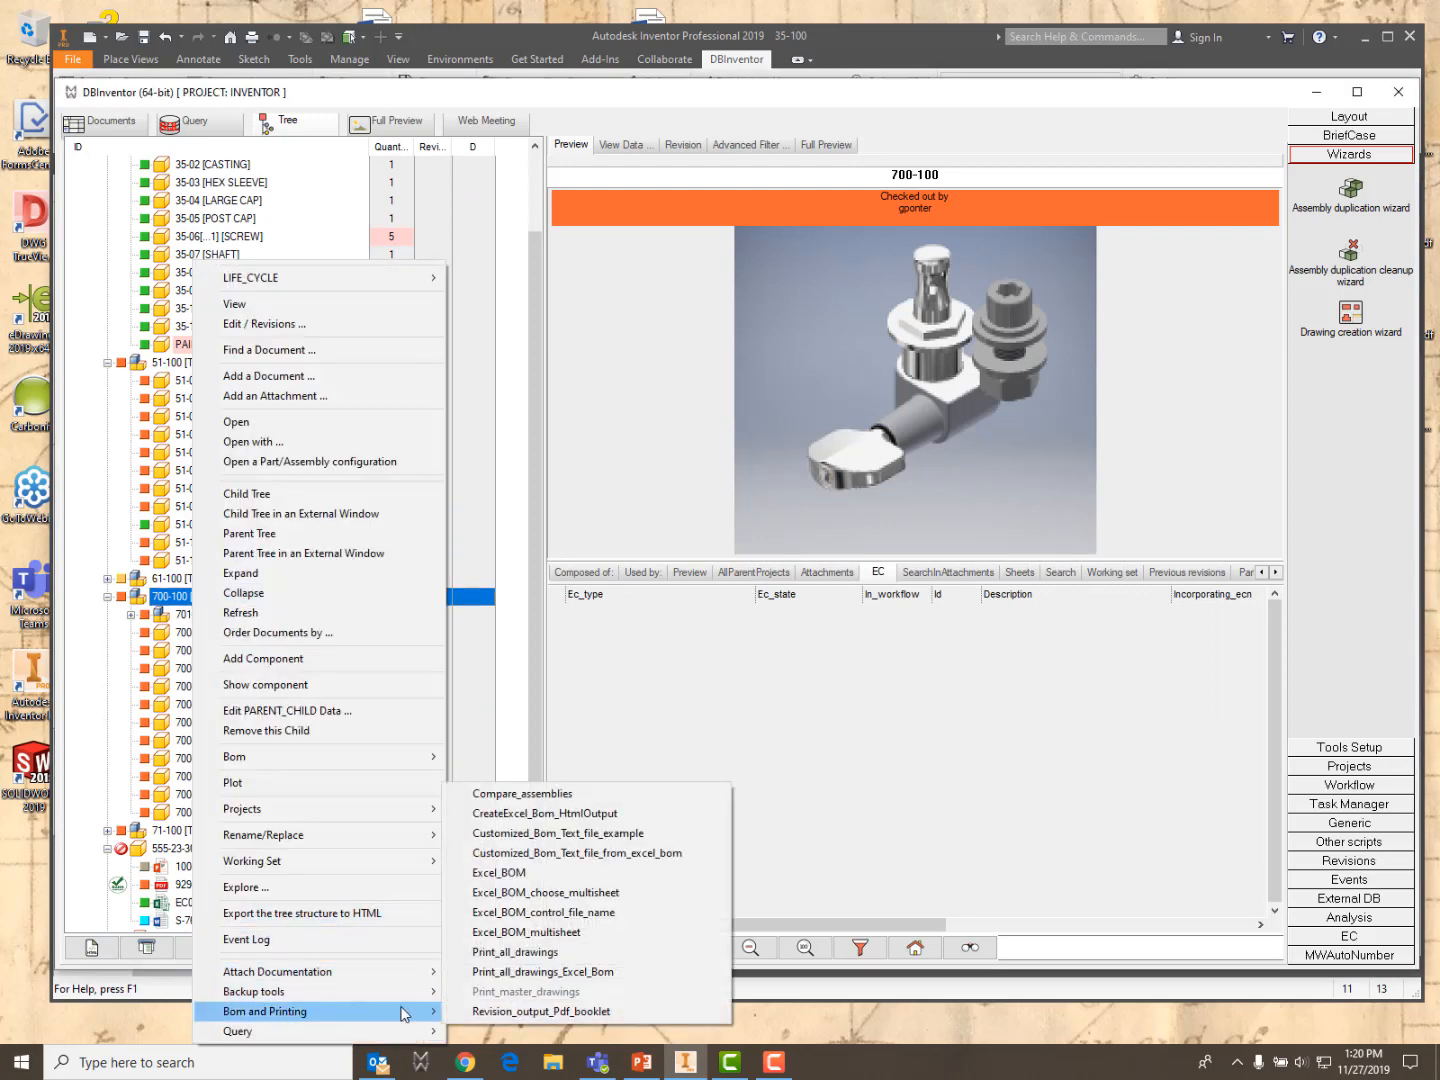
click(530, 873)
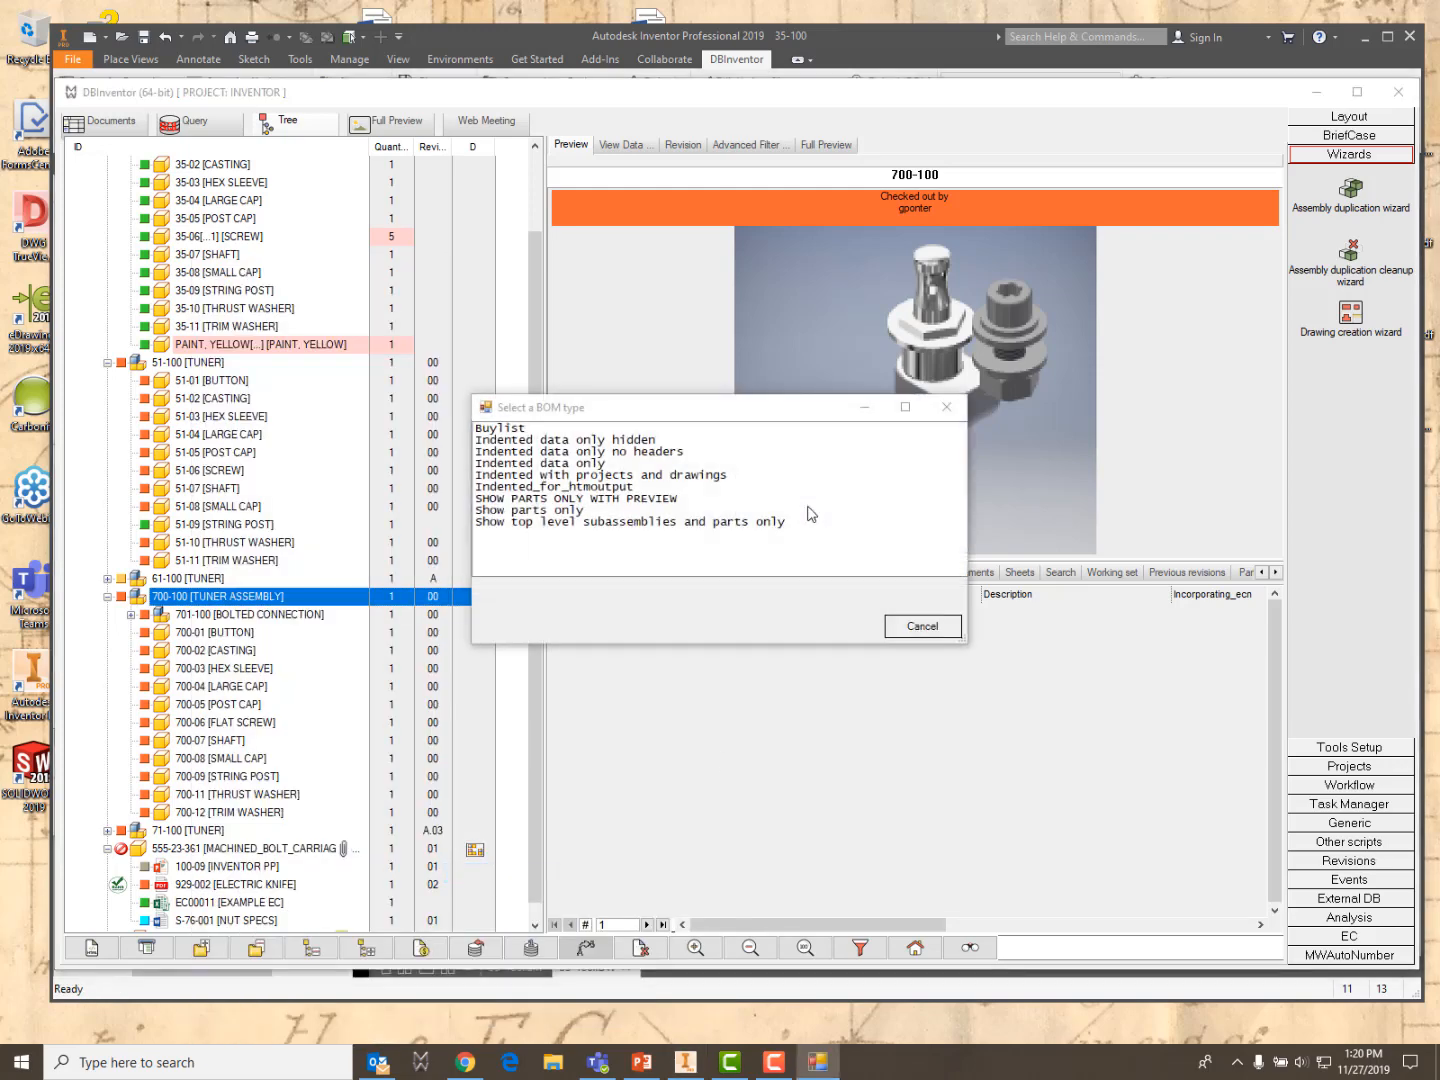
click(547, 465)
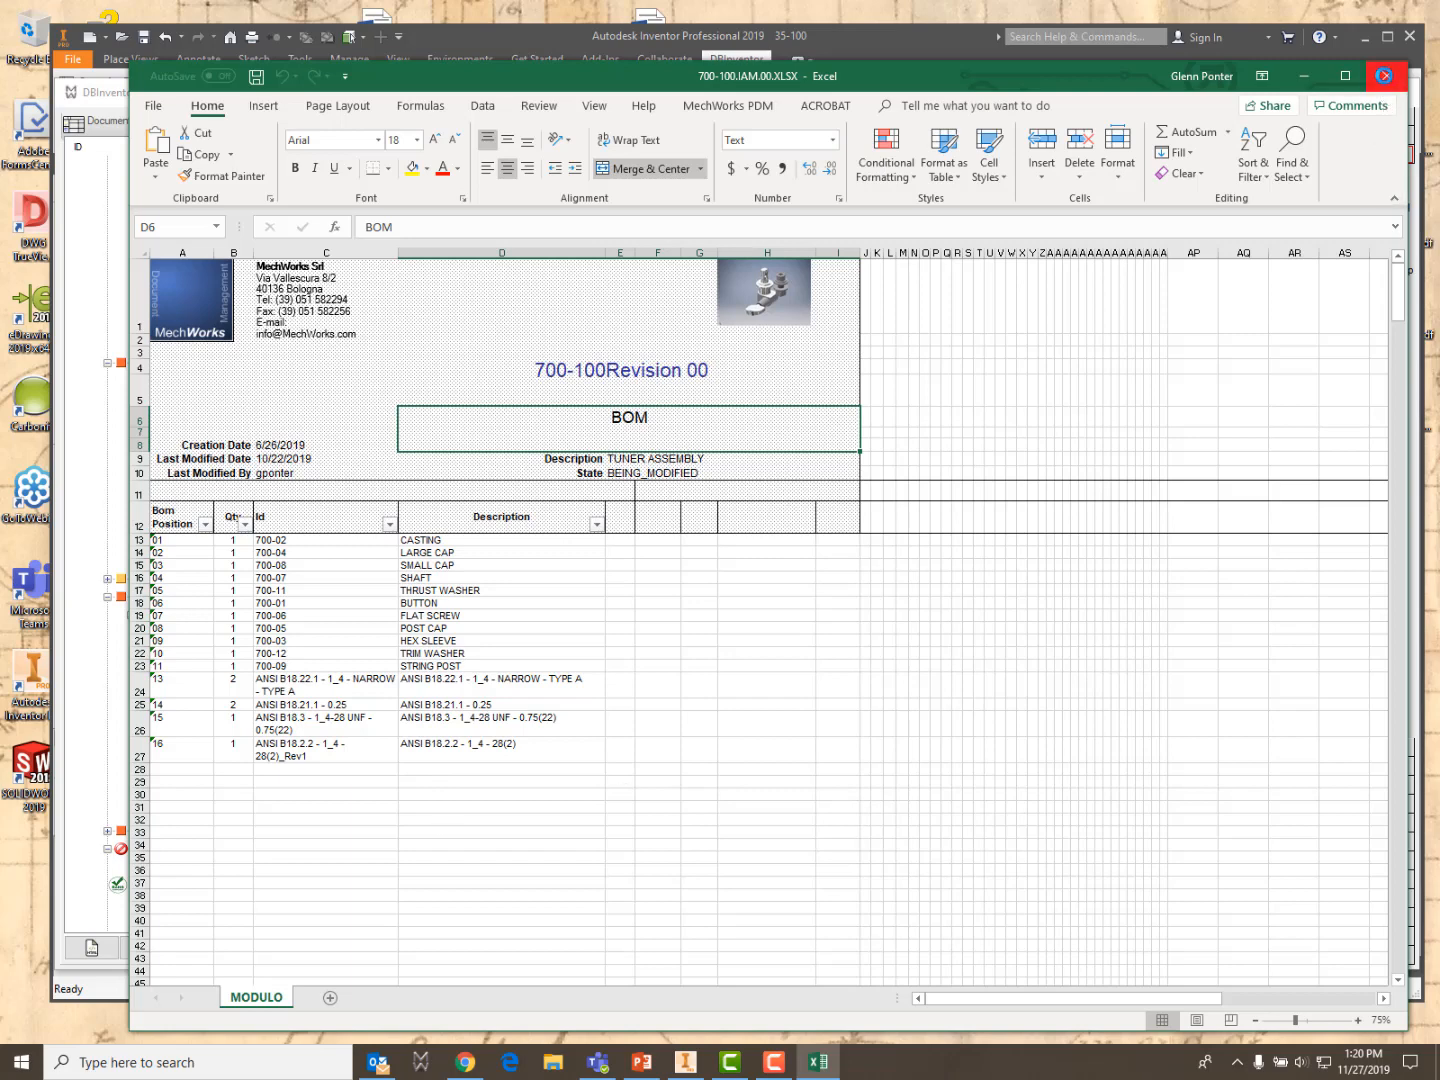
click(1384, 76)
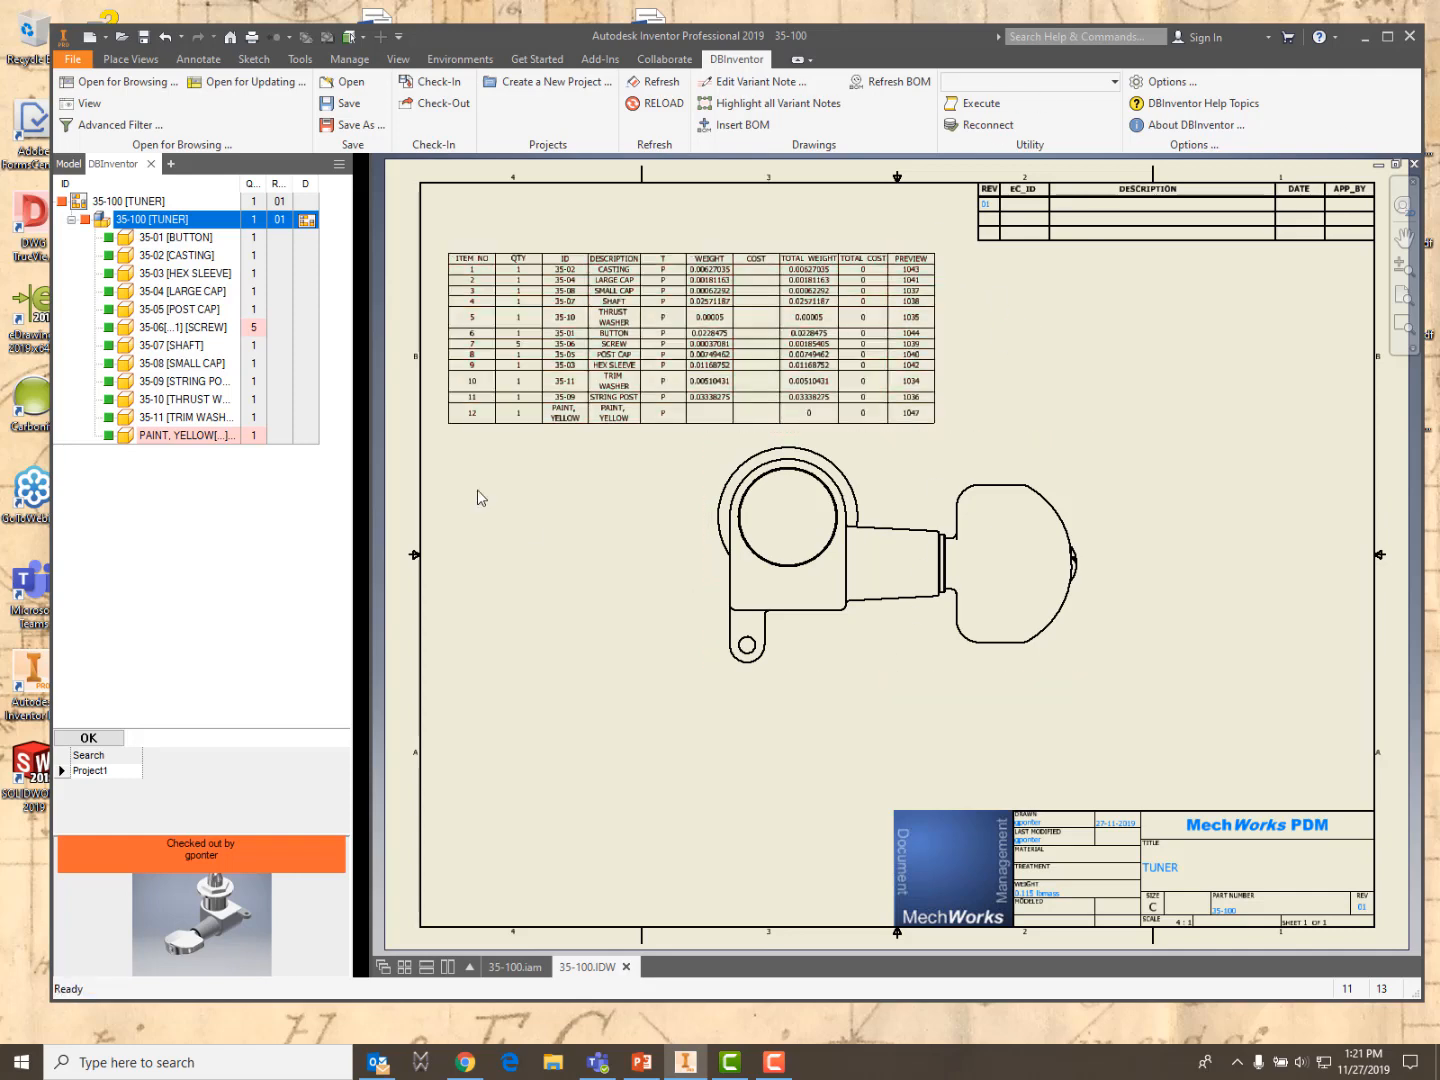
Open the 35-100 tuner assembly from the drawing's structure, and open its 35-01 button part in its own window
double_click(143, 222)
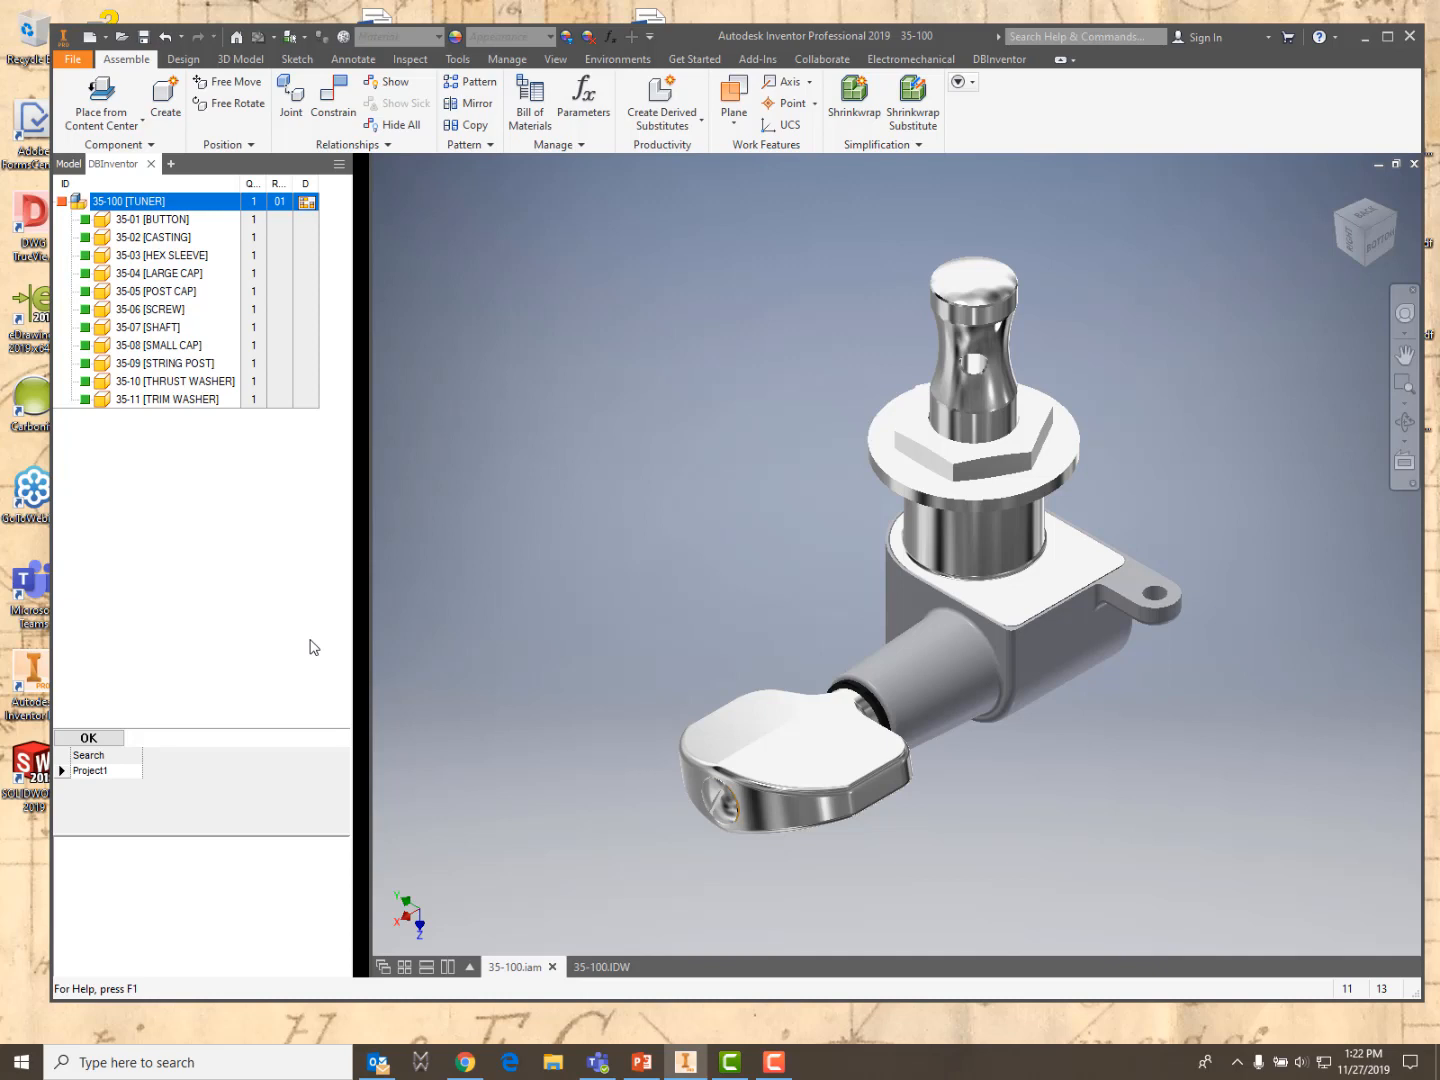
click(785, 749)
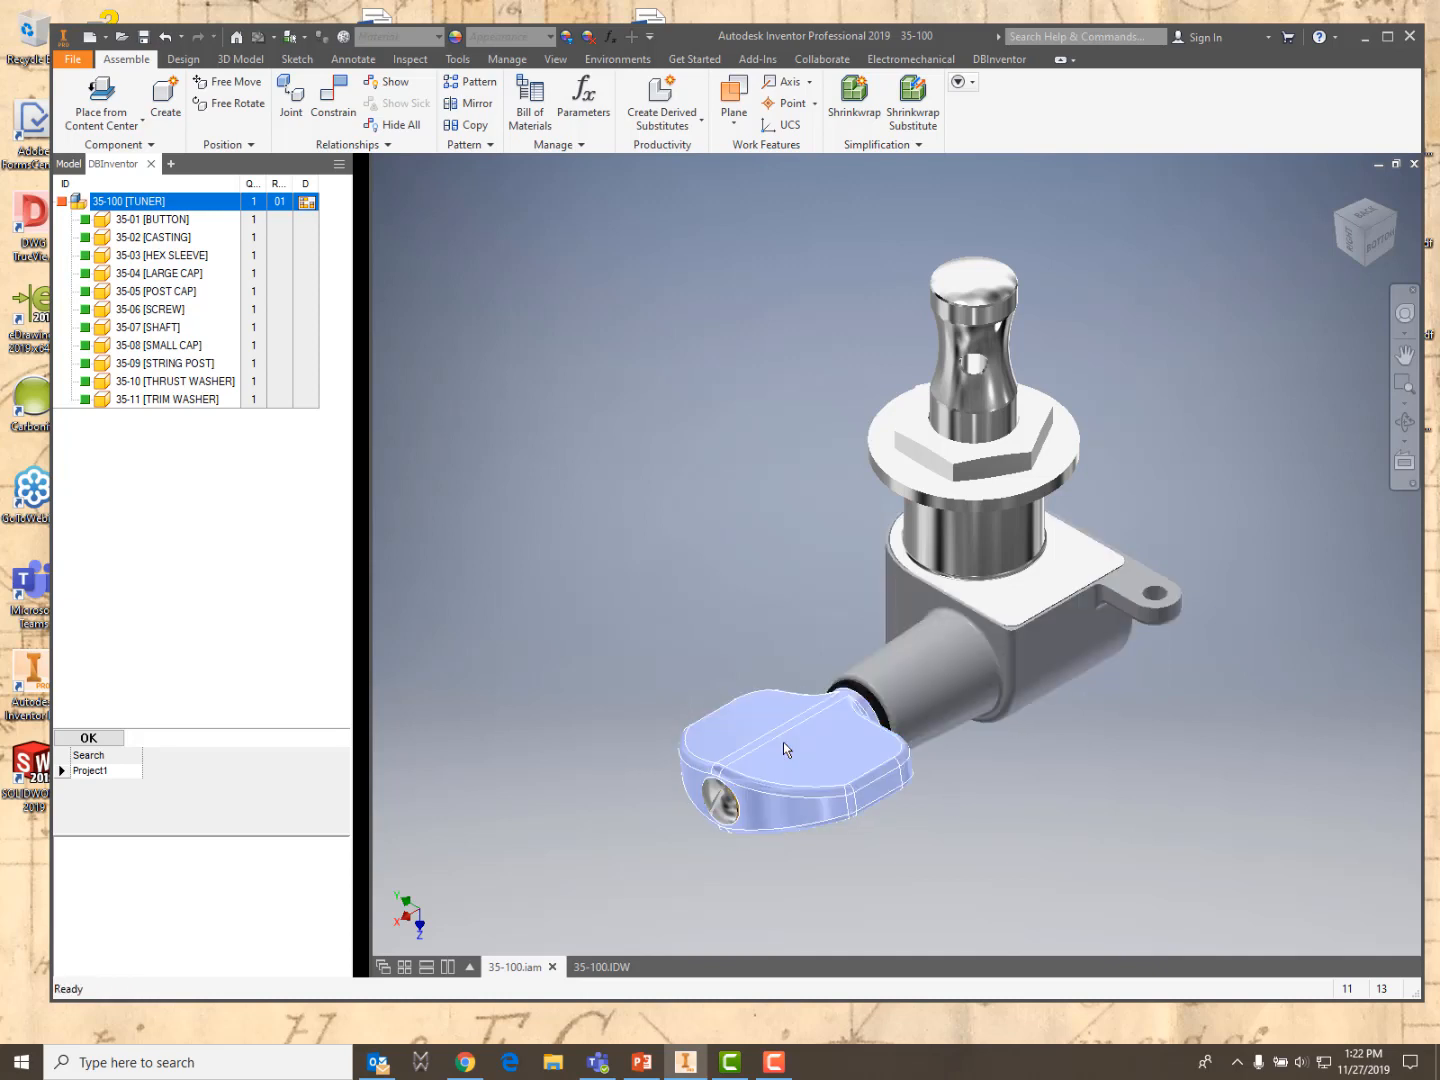
double_click(783, 742)
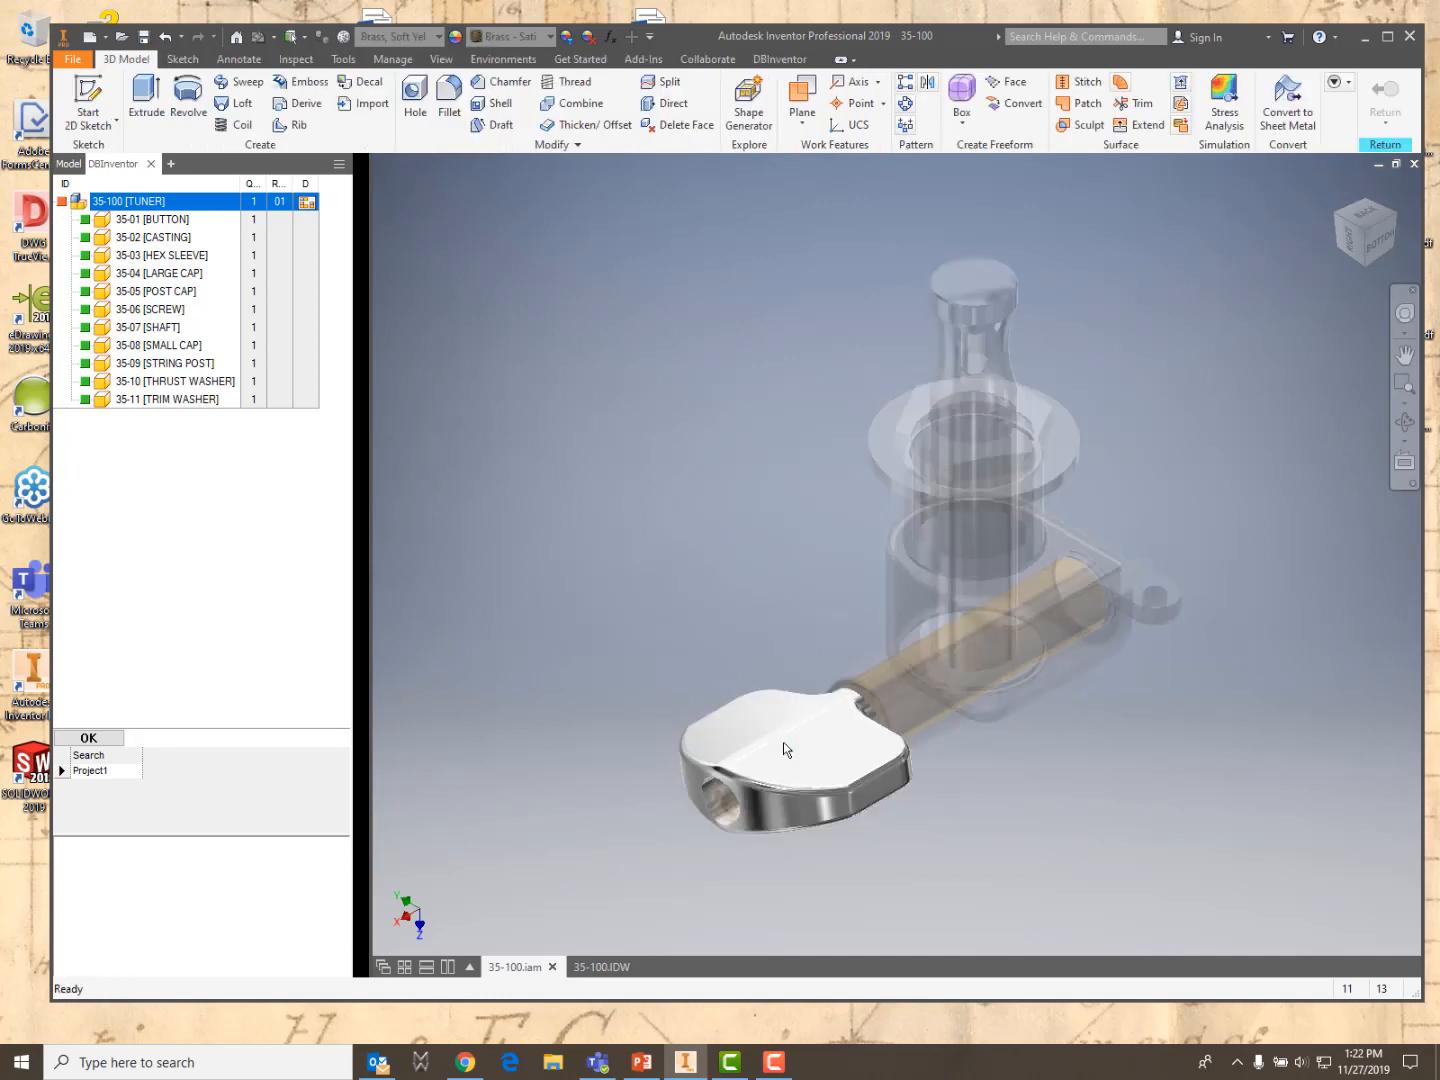
double_click(142, 220)
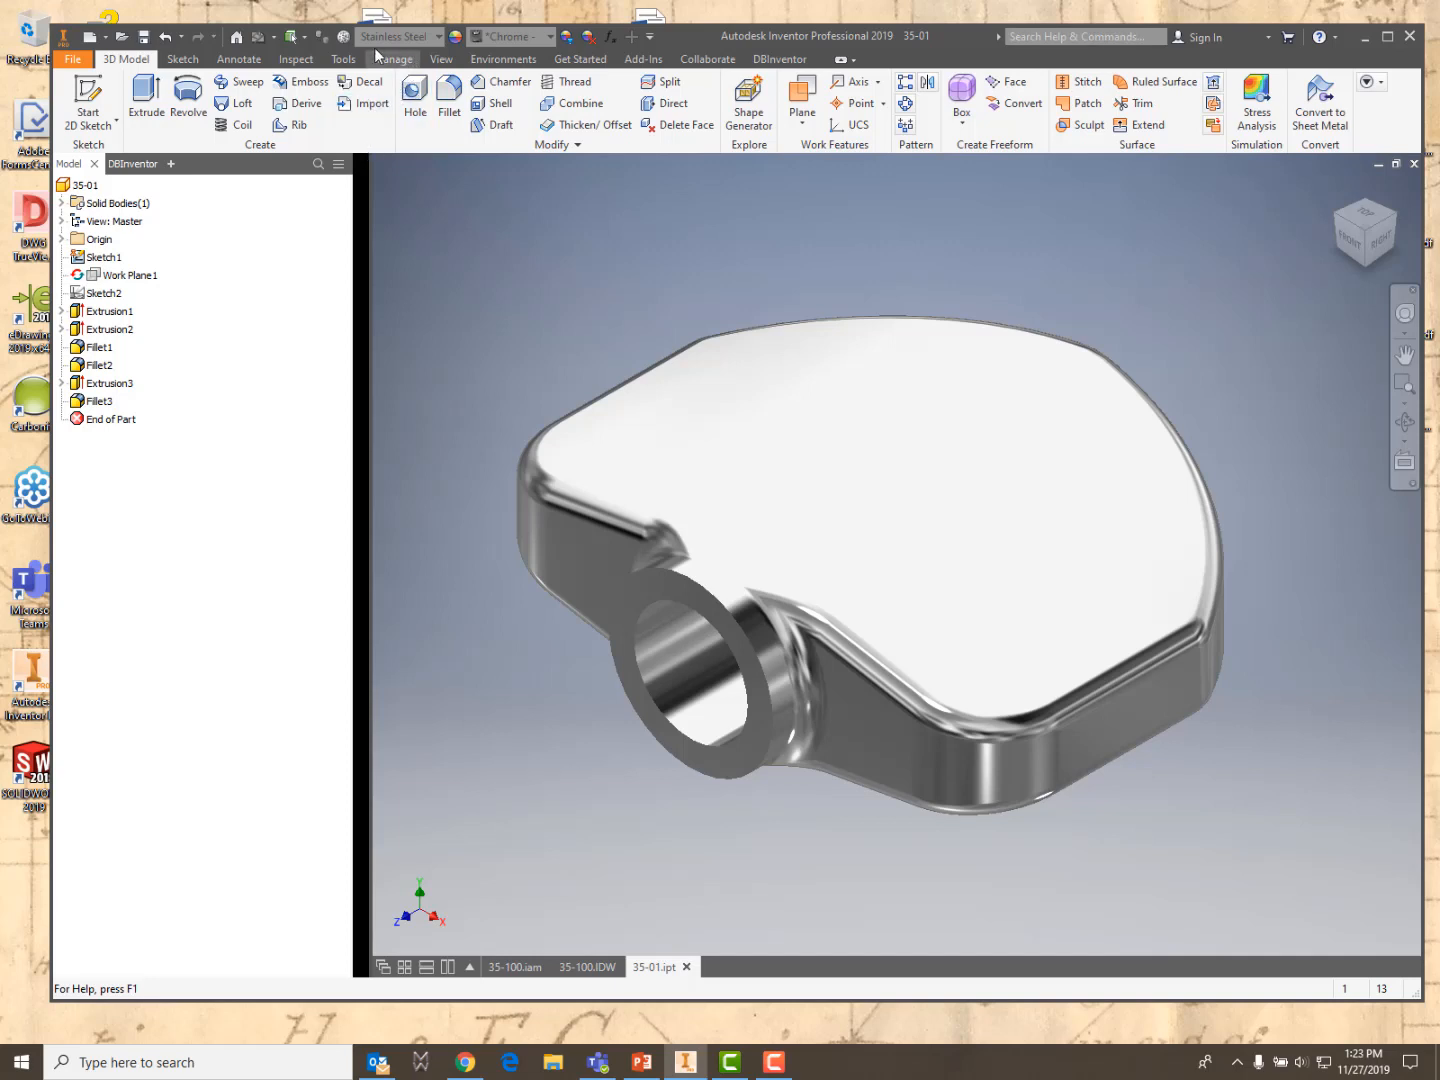
Cut a 0.2 in diameter simple through hole in the broad flat face of the 35-01 button, near the shaft boss
click(415, 95)
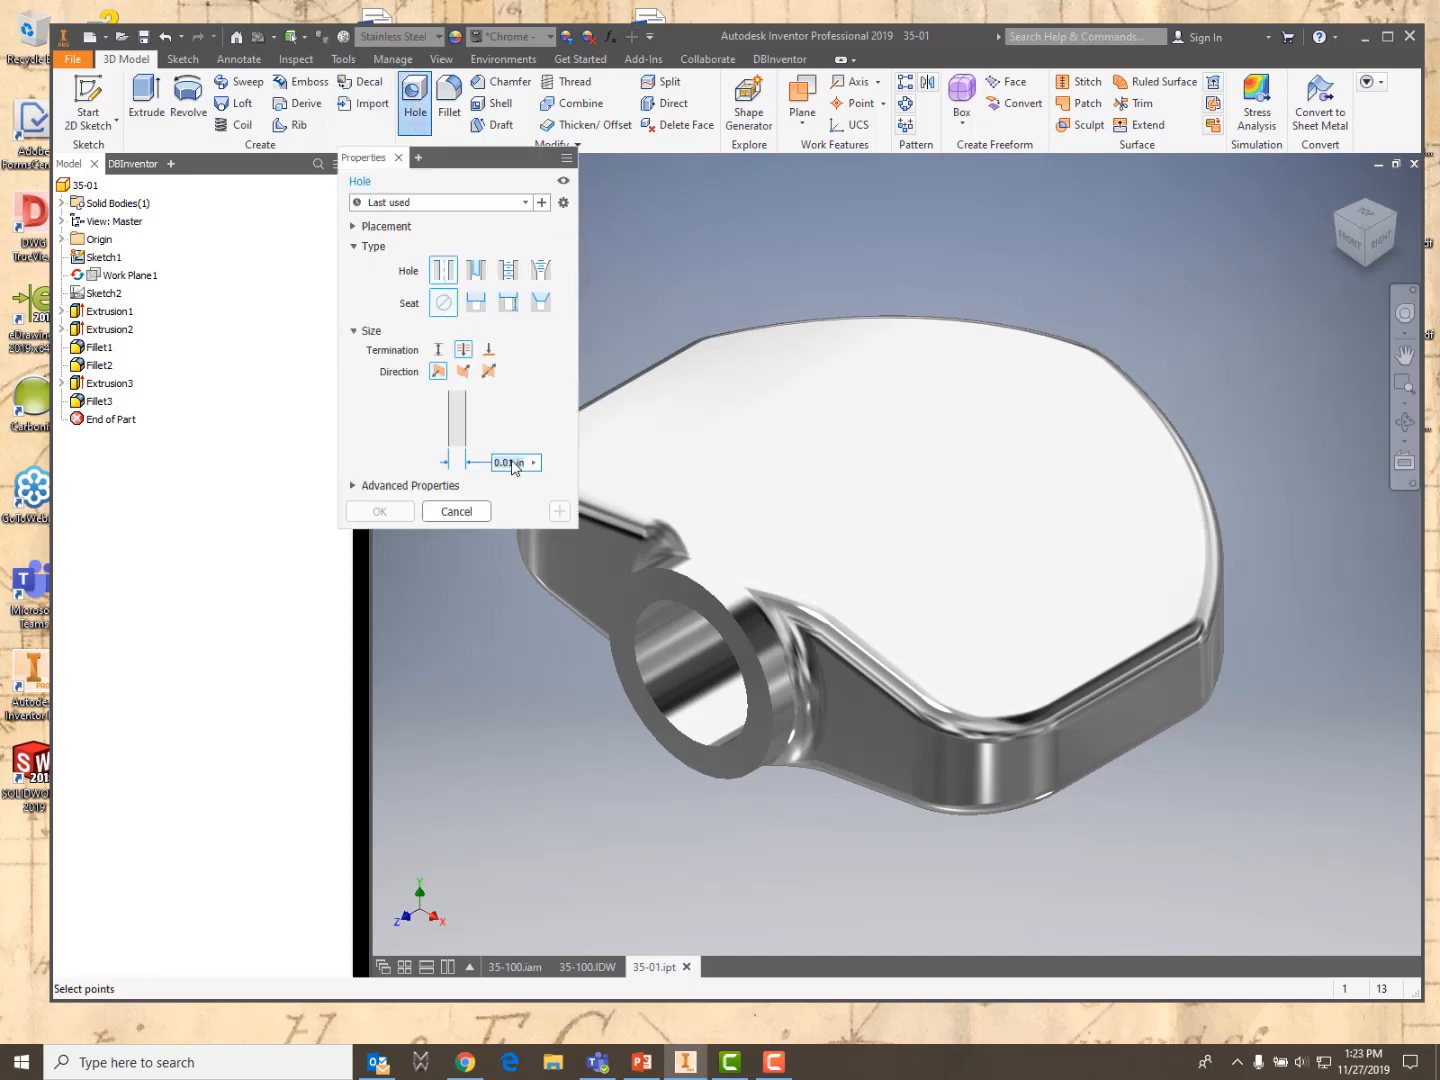
double_click(513, 461)
text(.2)
click(759, 438)
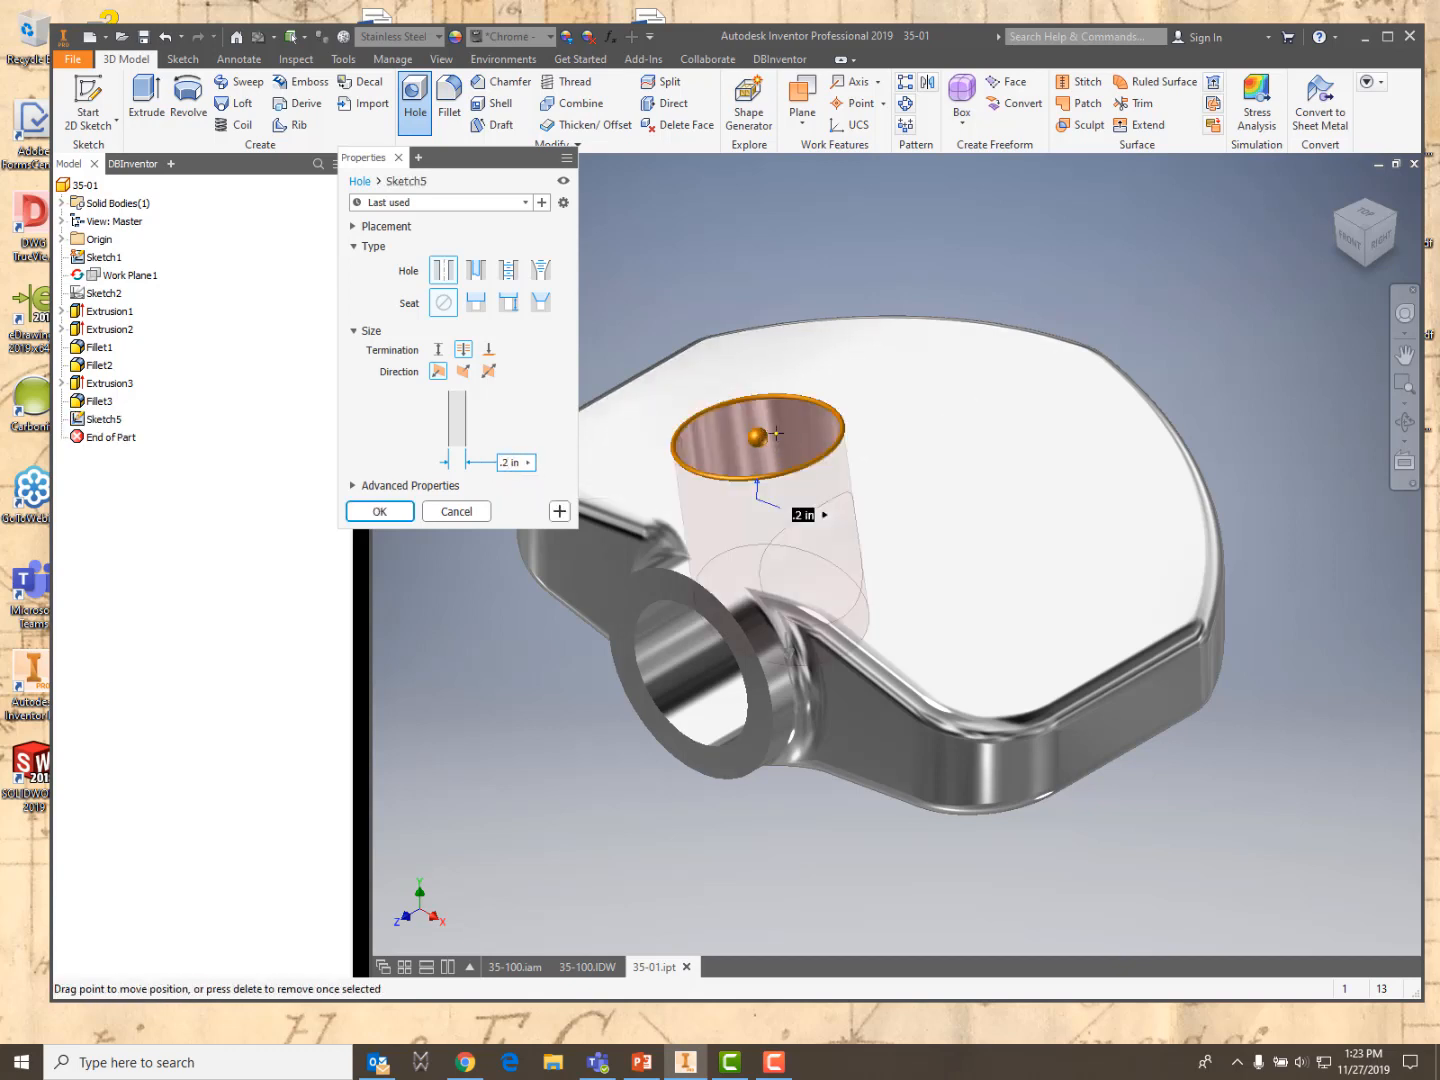
click(352, 511)
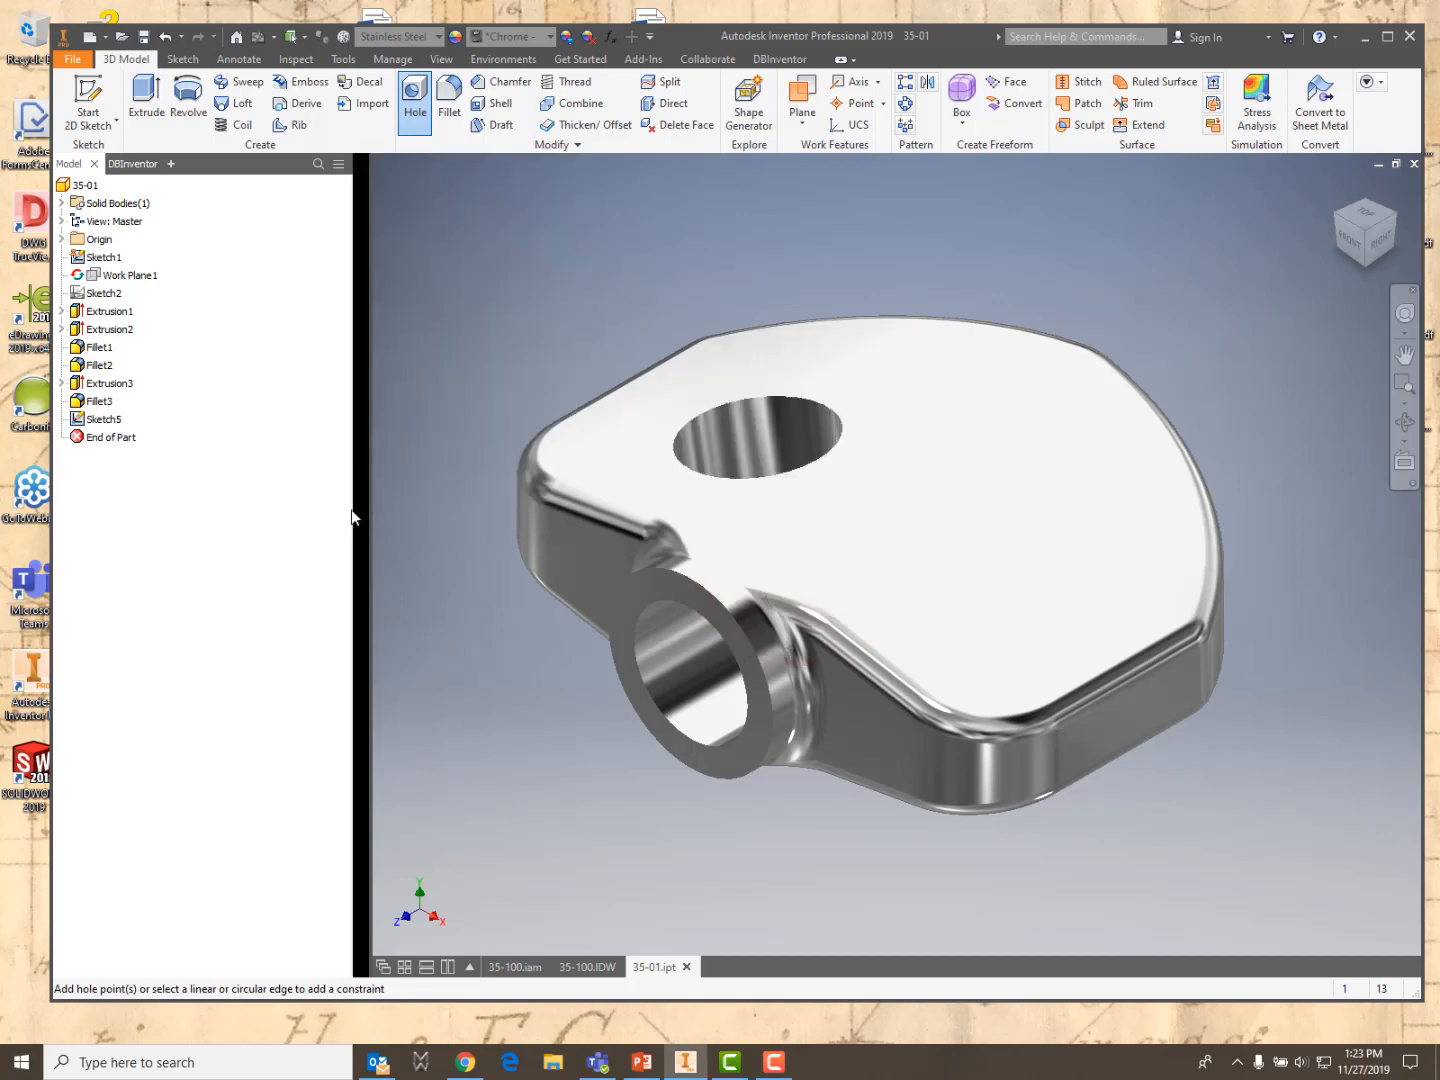
Cut a second 0.2 in diameter simple through hole in the button's broad flat face, on the other side of the shaft boss
click(416, 100)
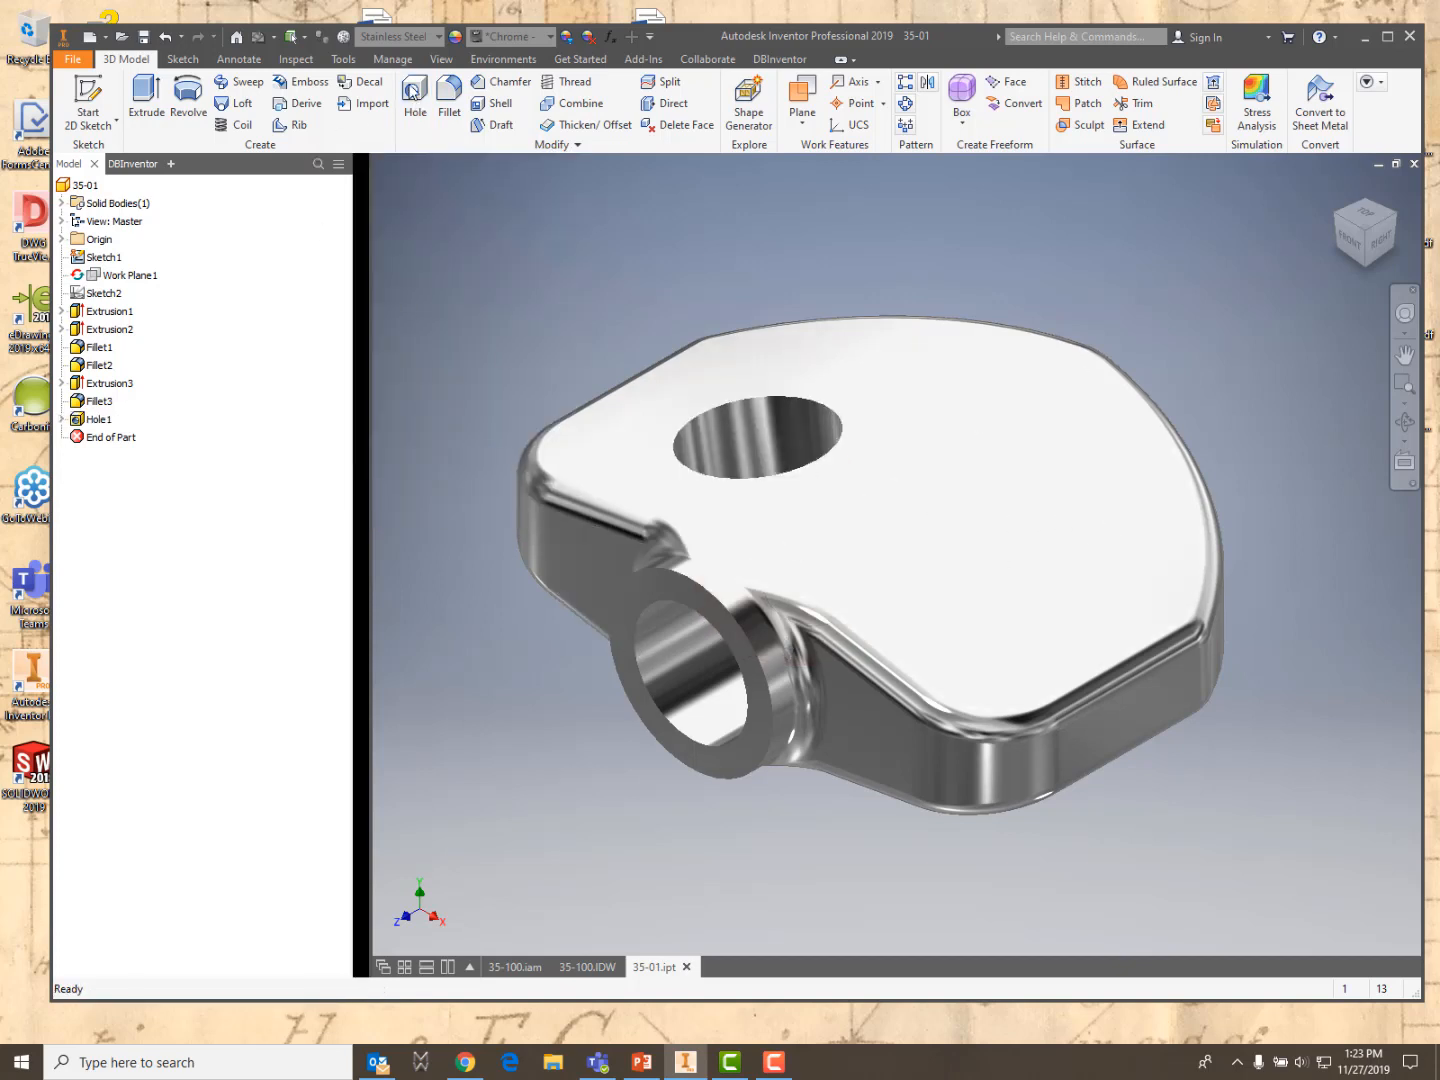
click(1044, 527)
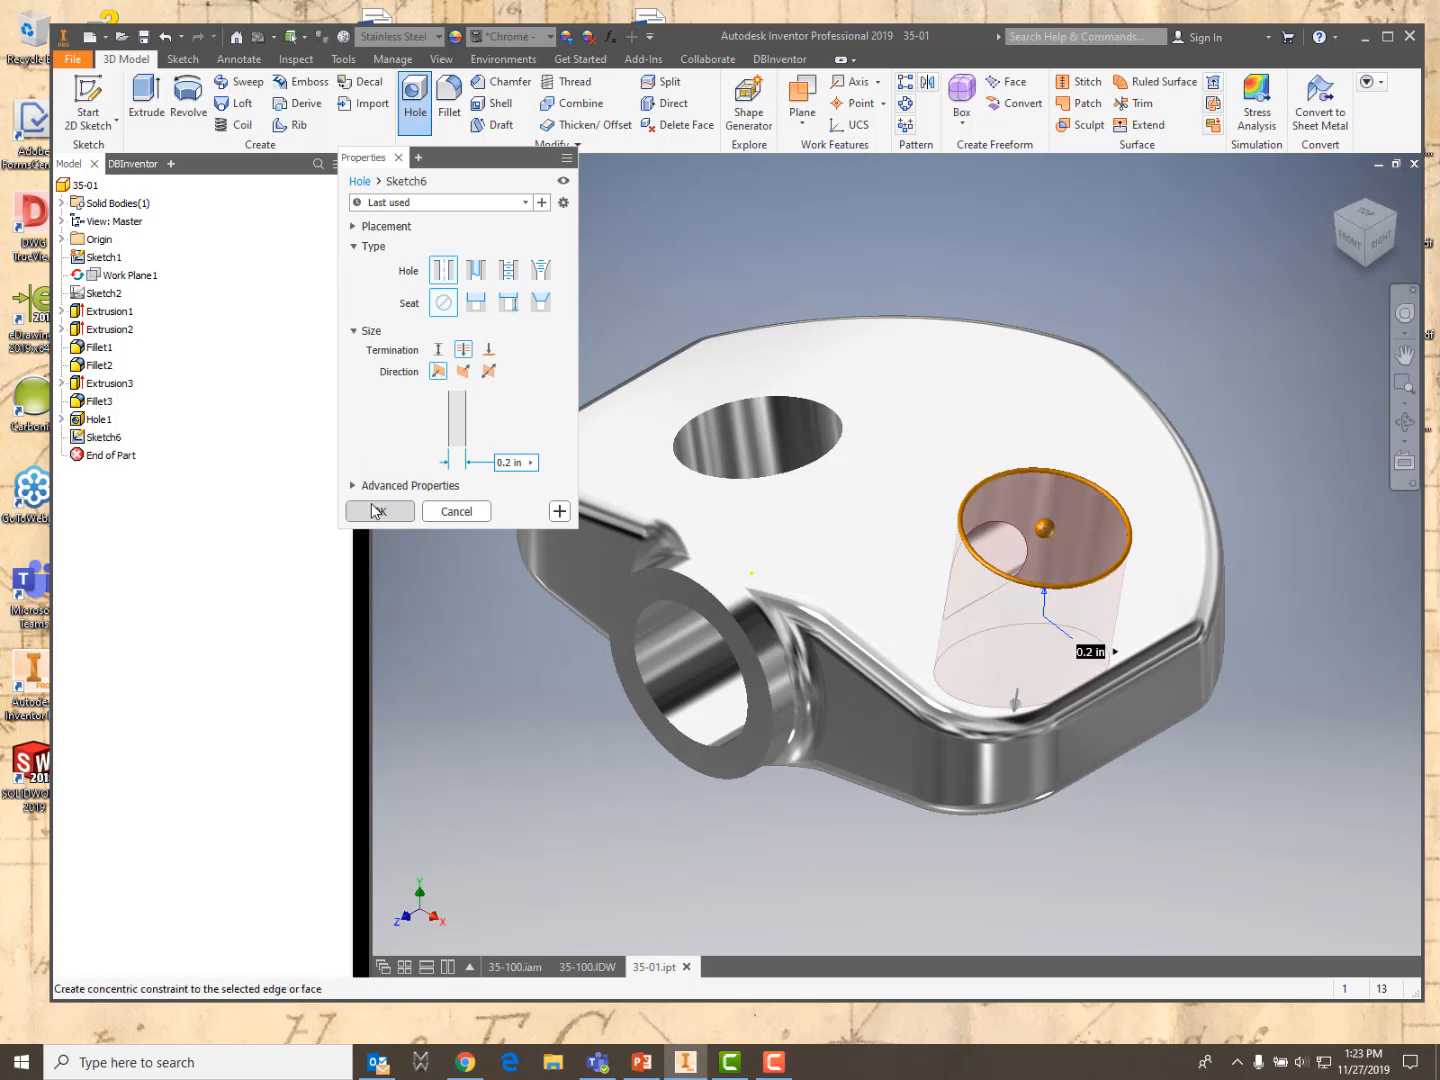
click(375, 511)
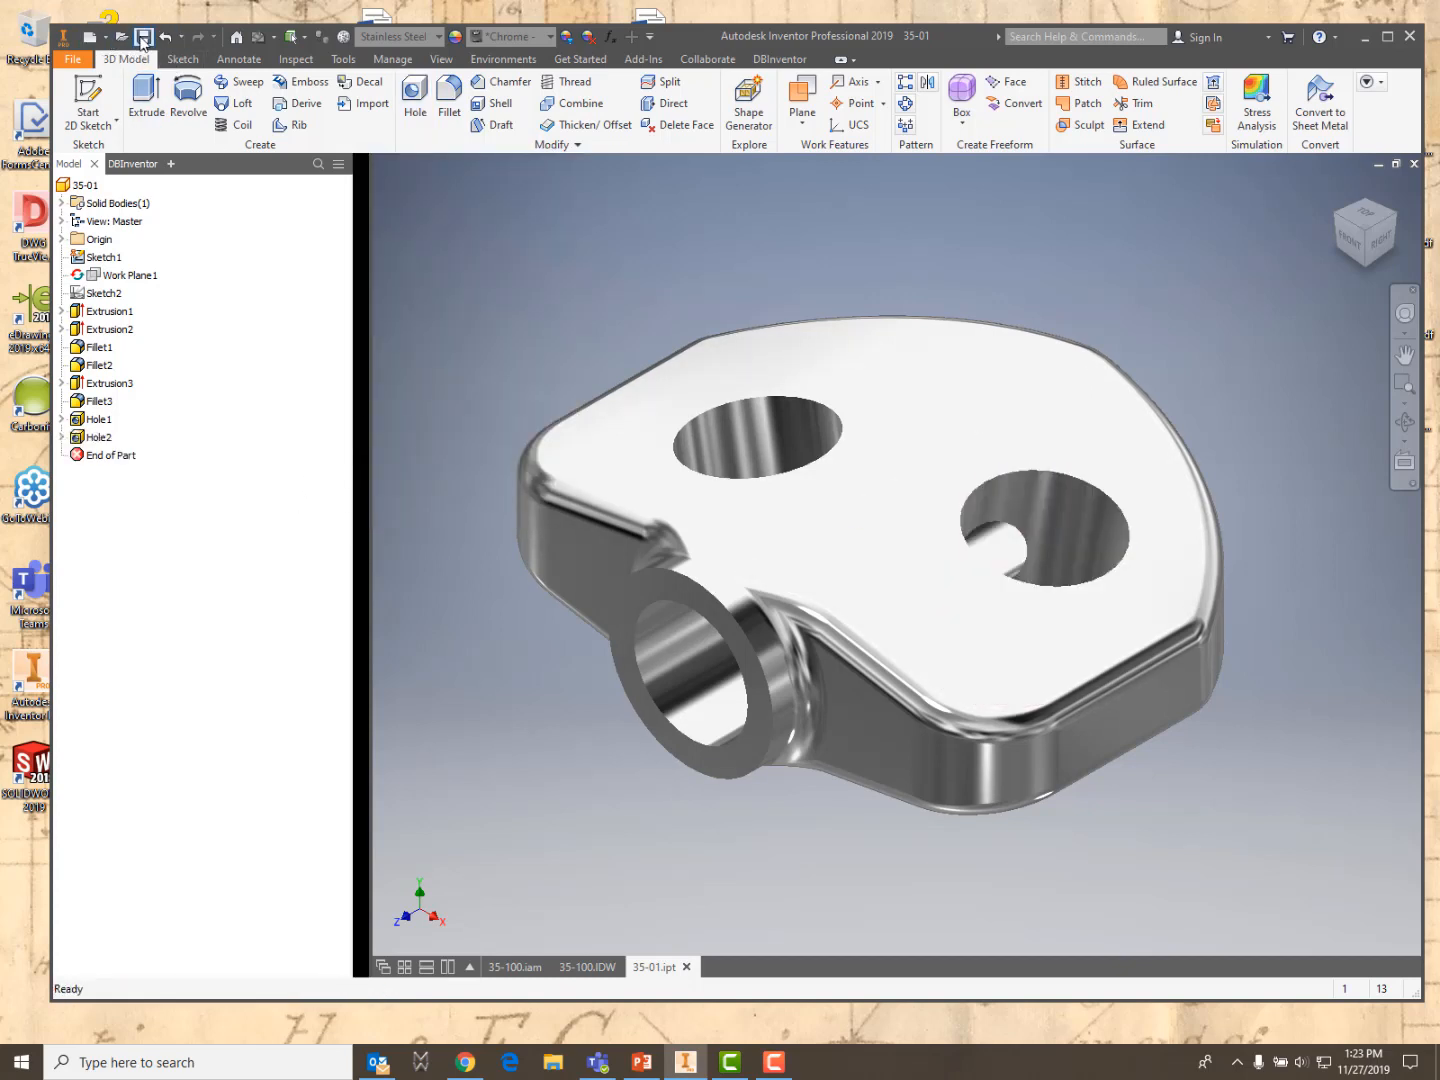
Select the 35-01 button in the 35-100 tuner assembly and search the PDM database for BUTTON, enlarging the results area
click(133, 163)
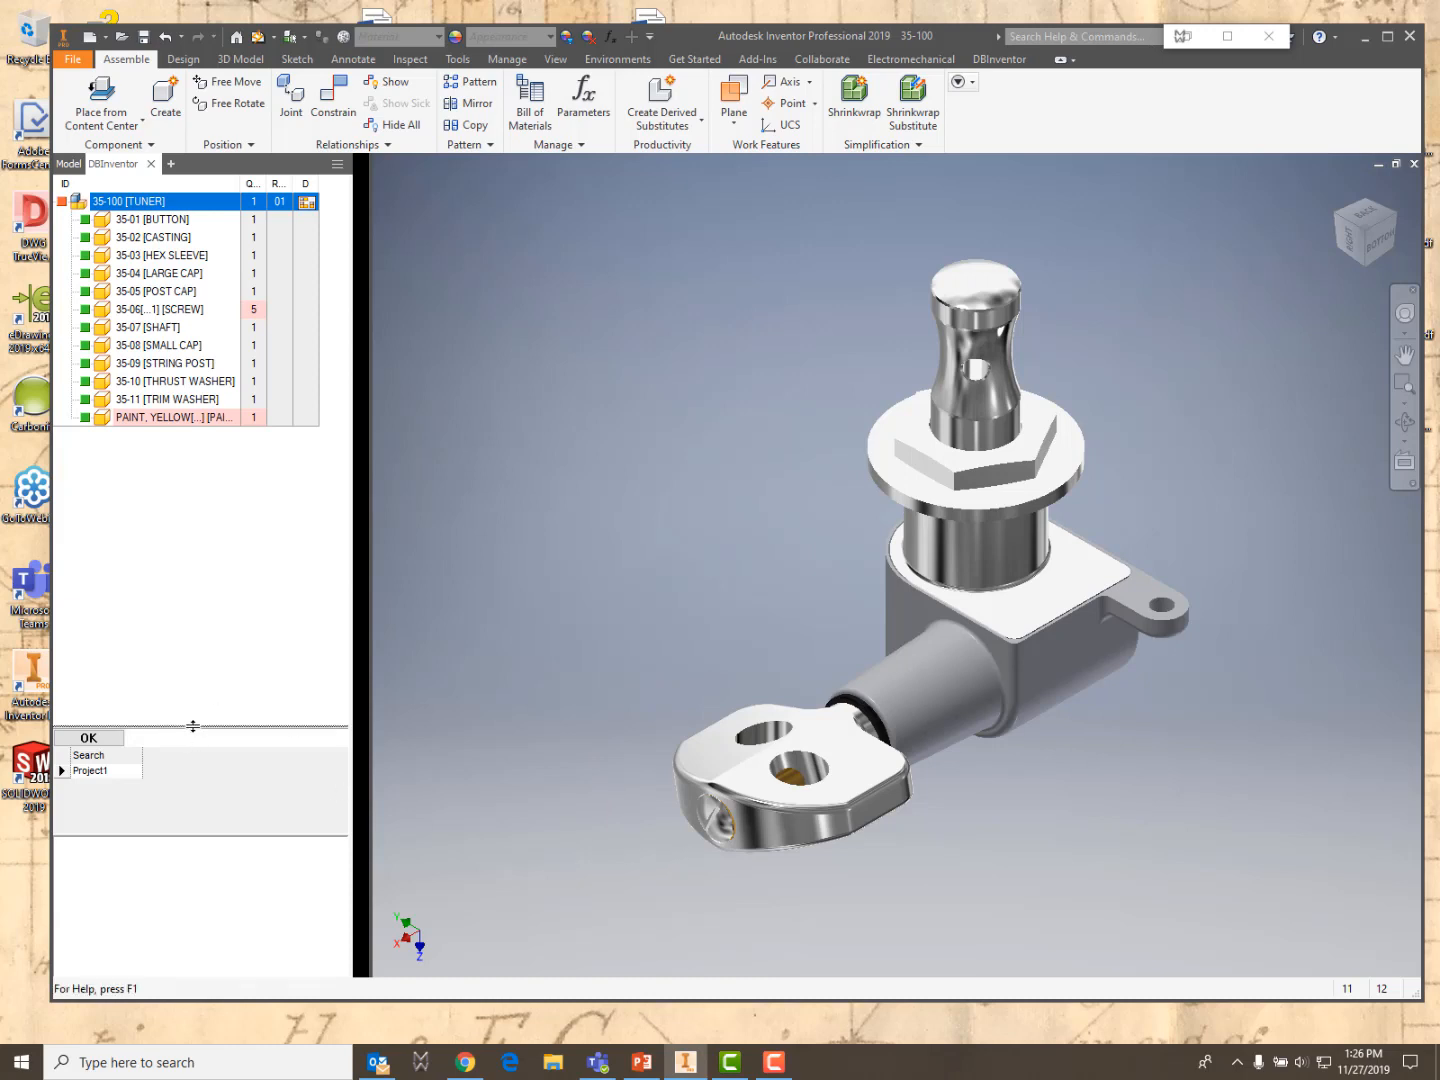
drag(193, 726, 199, 582)
click(747, 778)
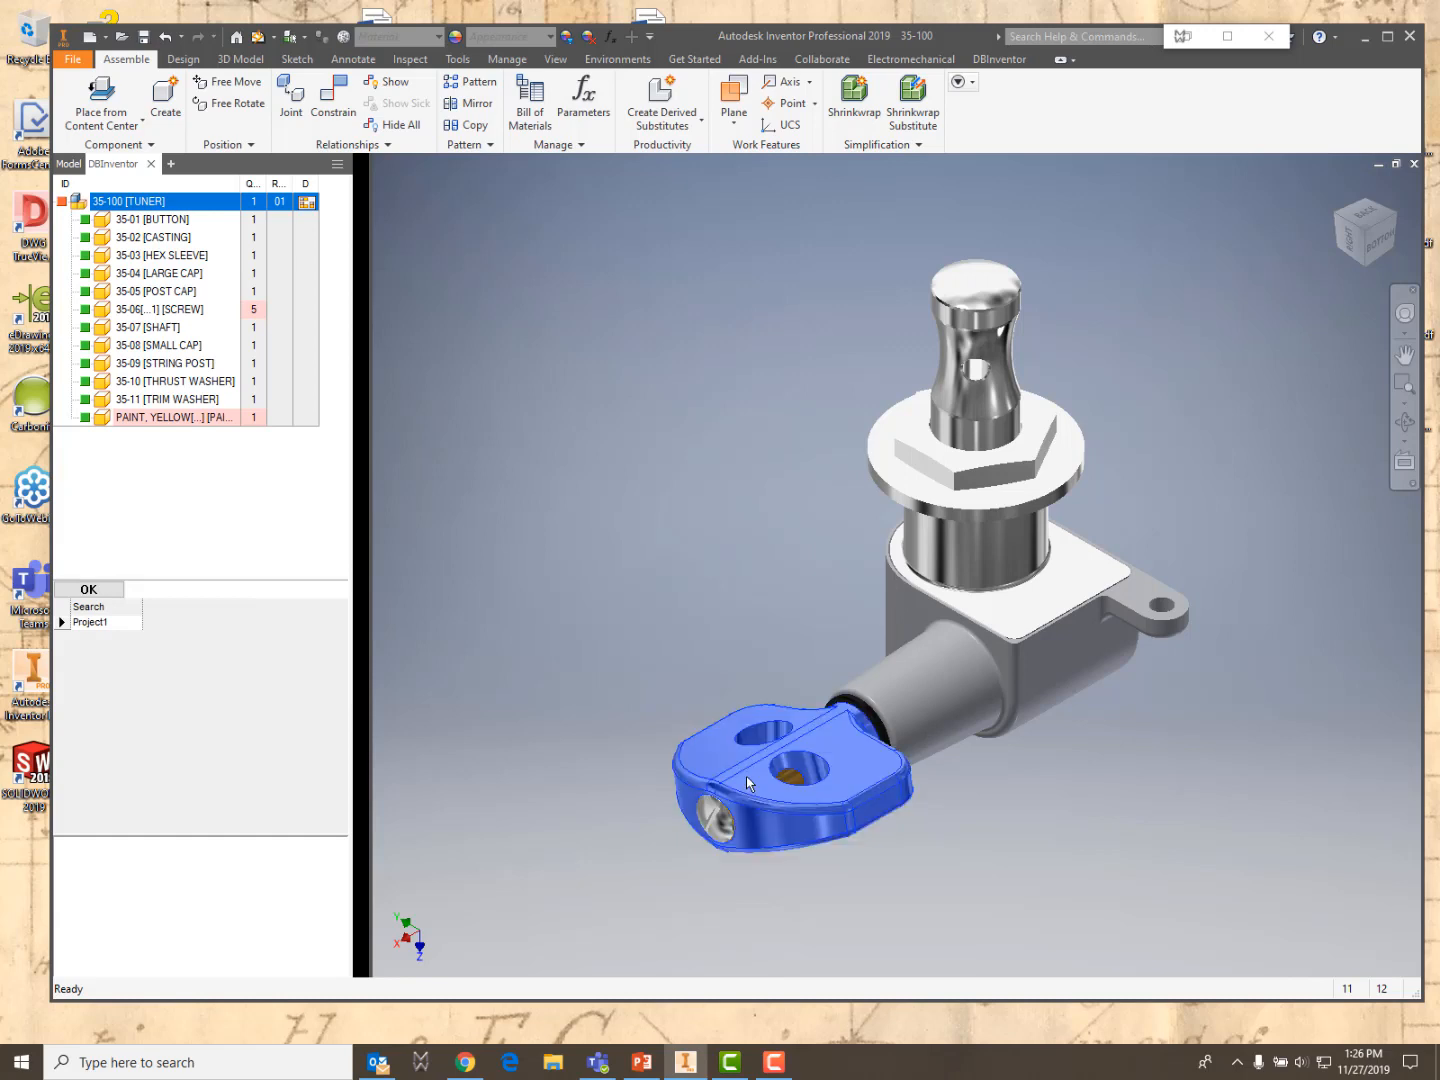
click(170, 226)
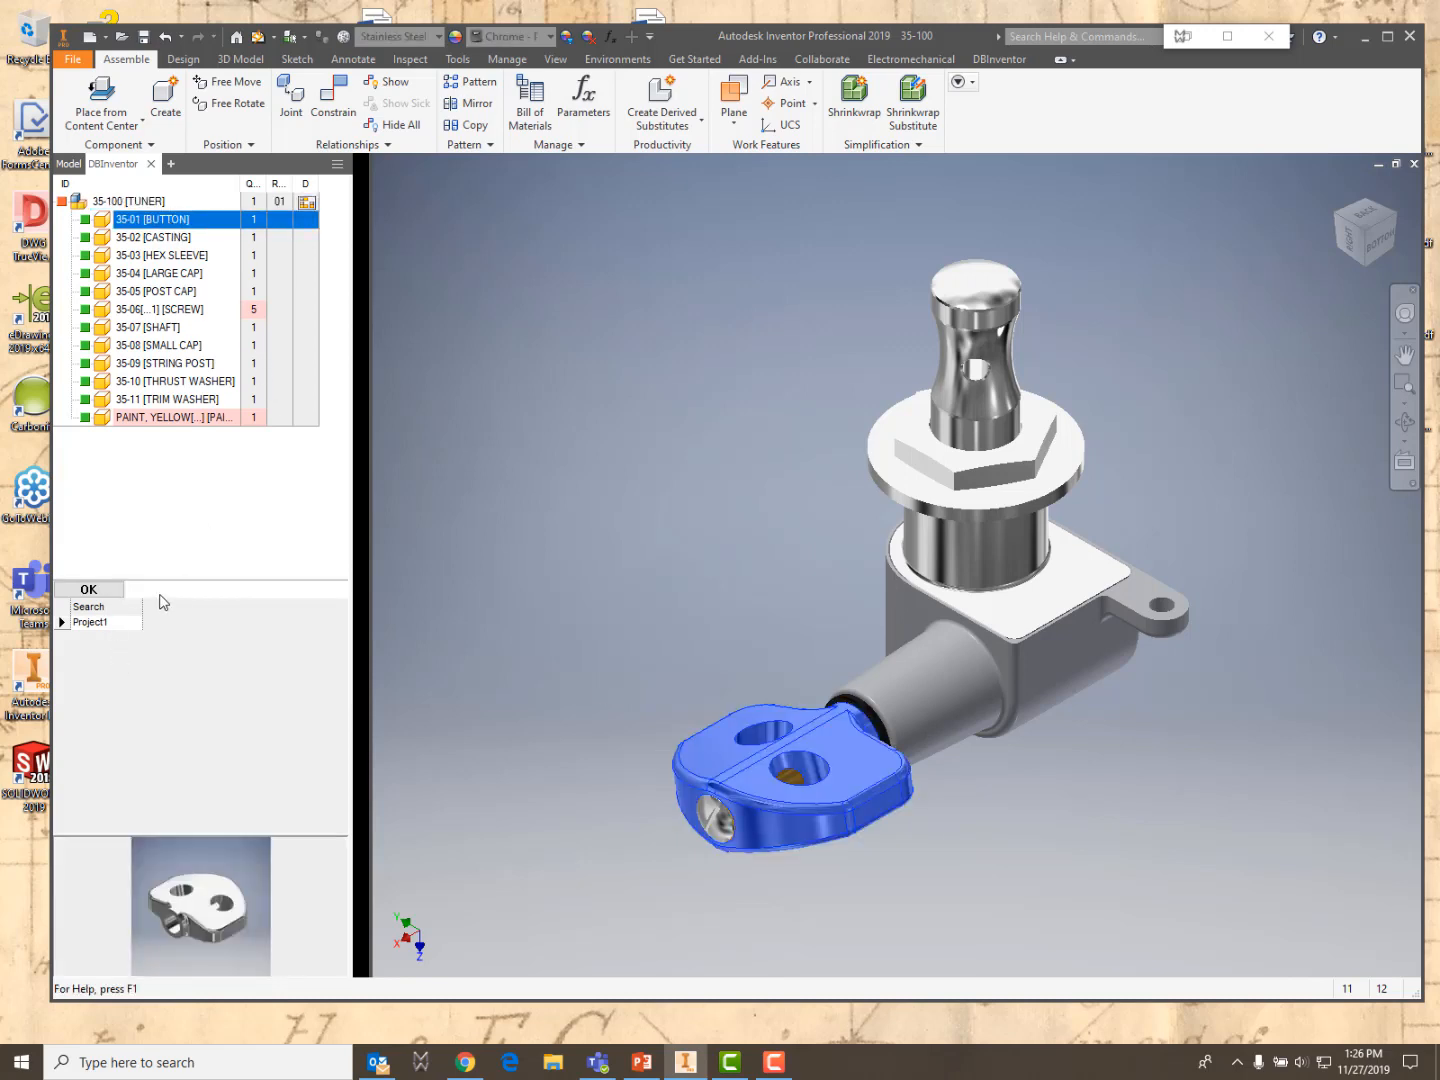
text(BUTTON)
click(103, 592)
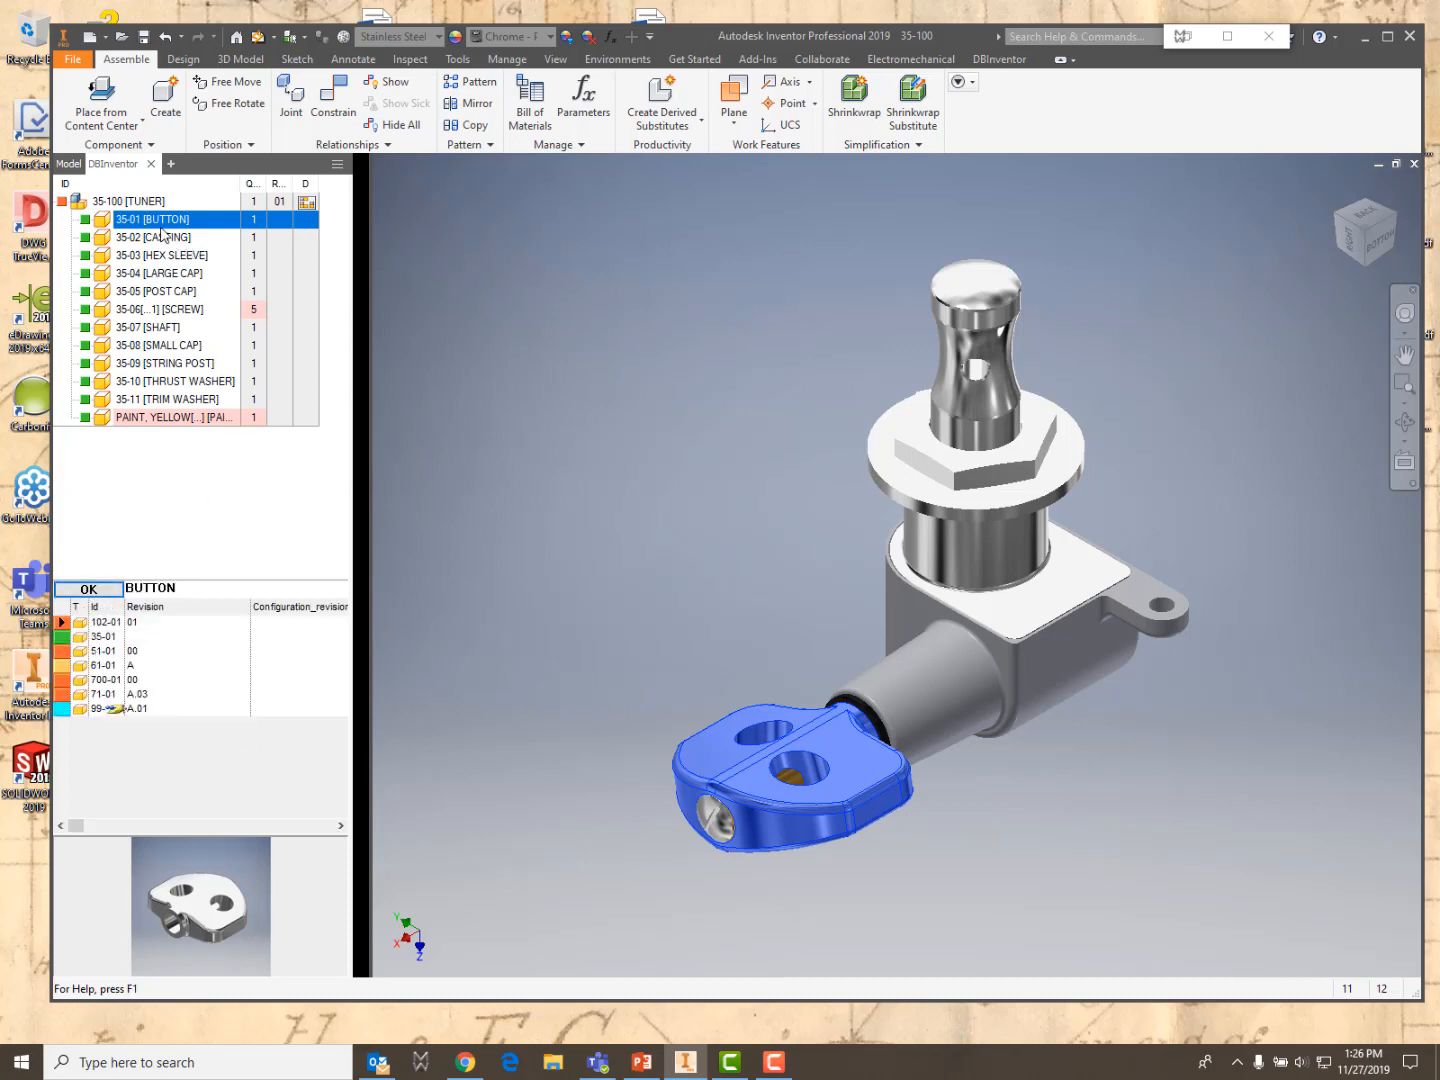
Replace all instances of the selected 35-01 button with the 51-01 button from the search results
click(102, 652)
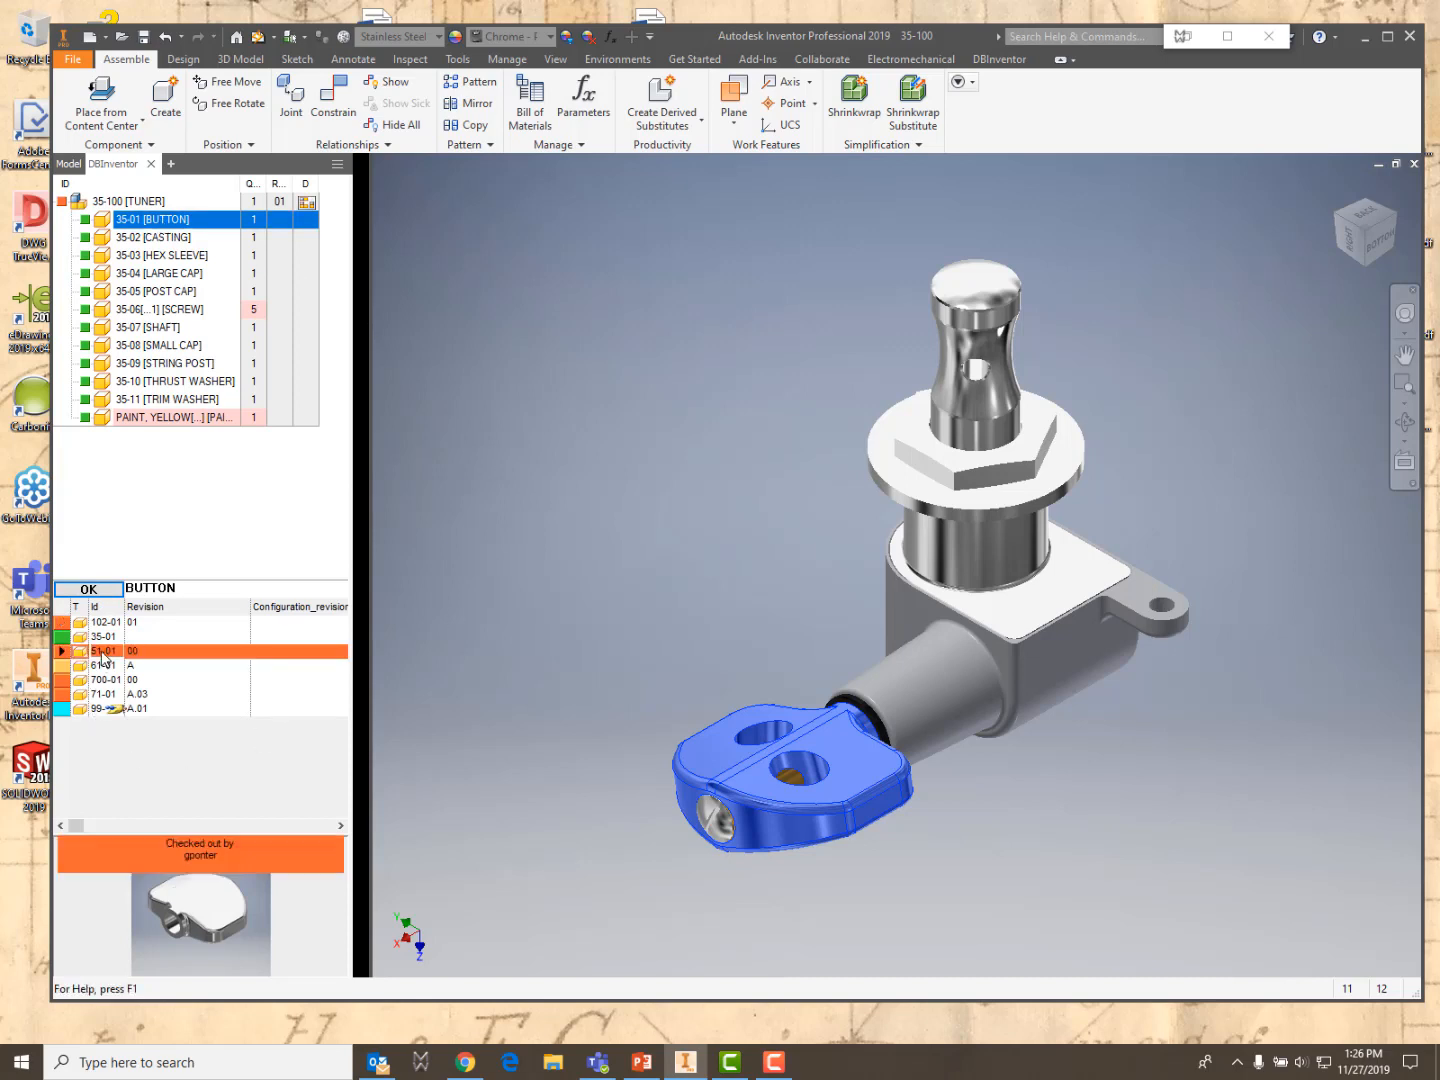
right_click(102, 655)
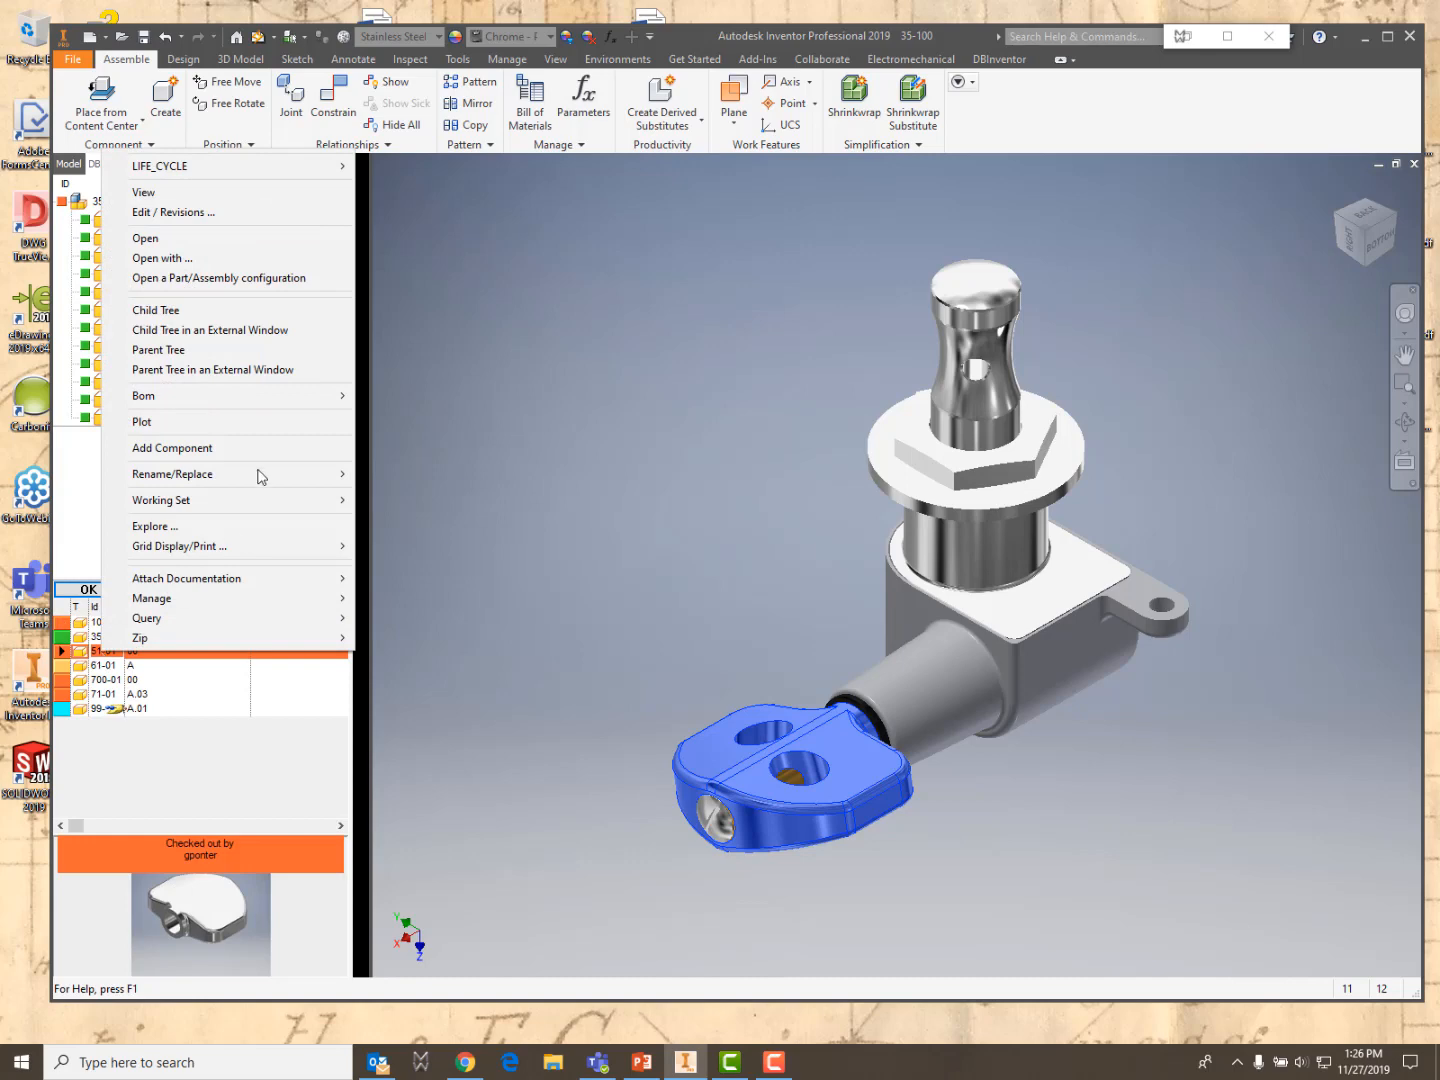
mouse_move(225, 510)
mouse_move(253, 476)
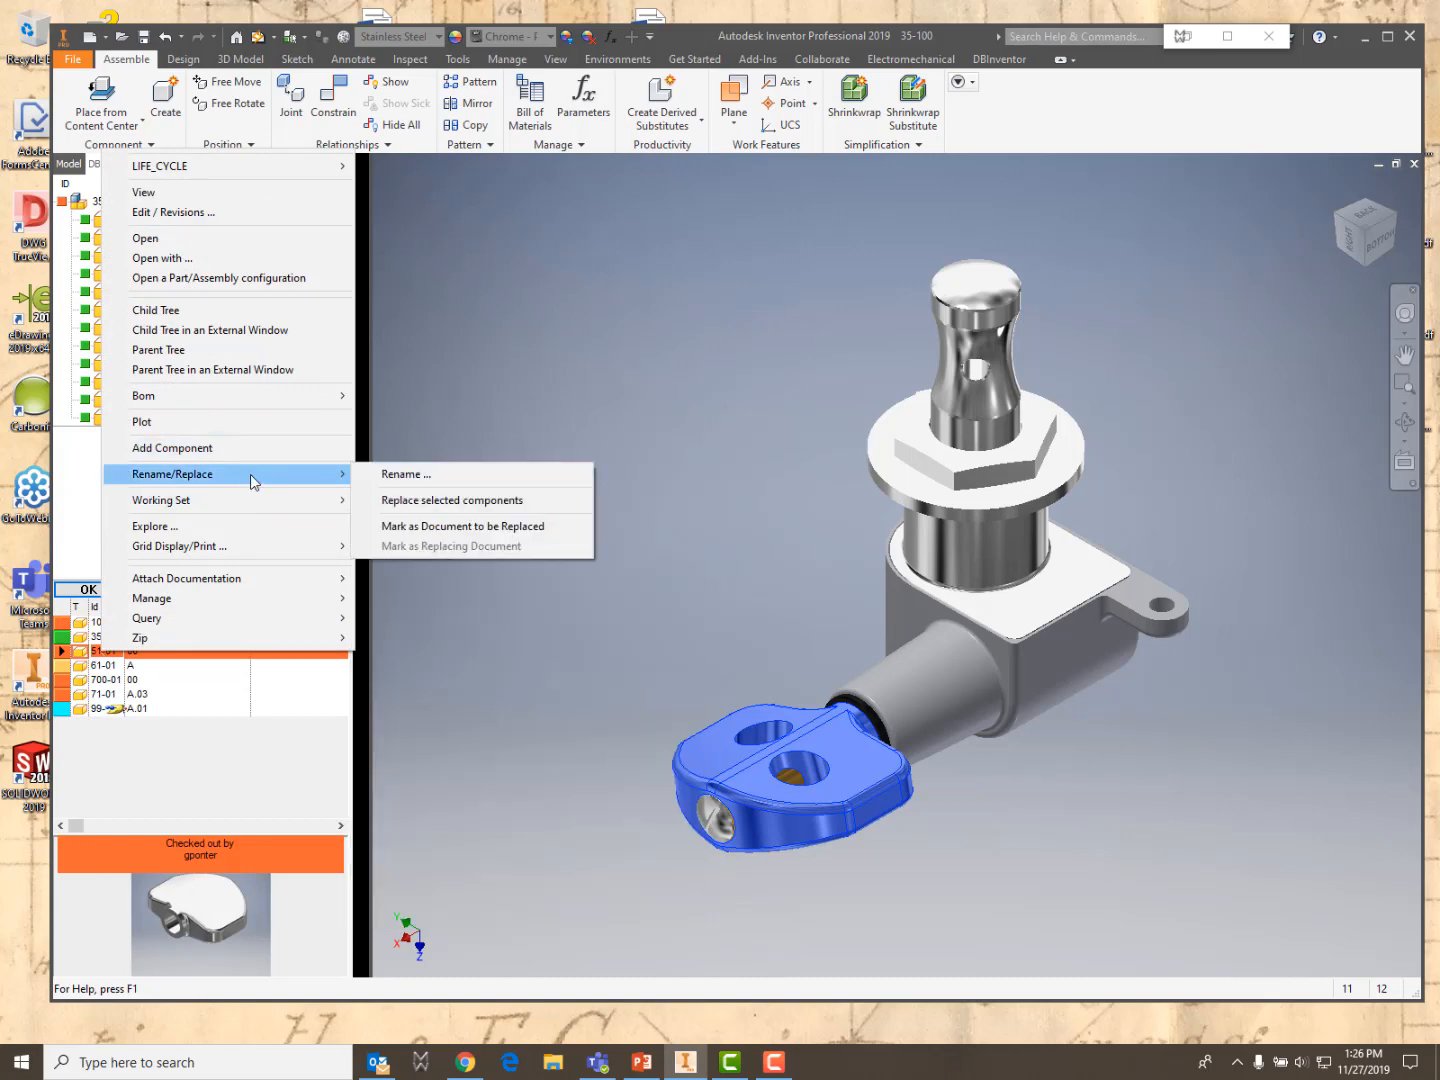
click(440, 500)
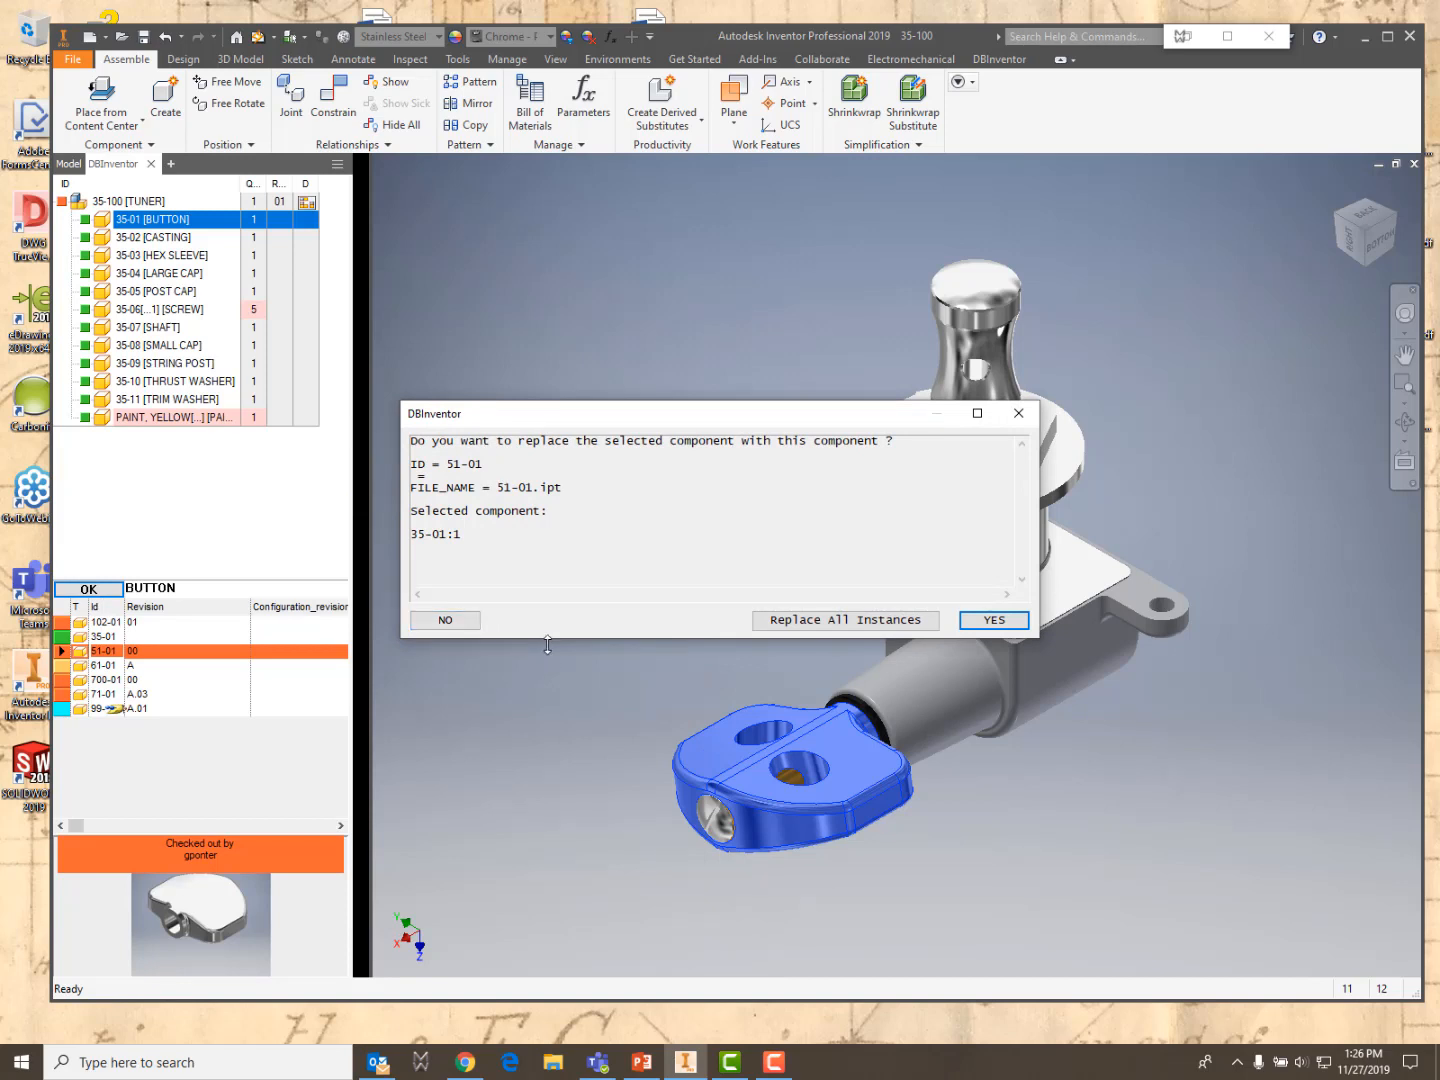
click(866, 620)
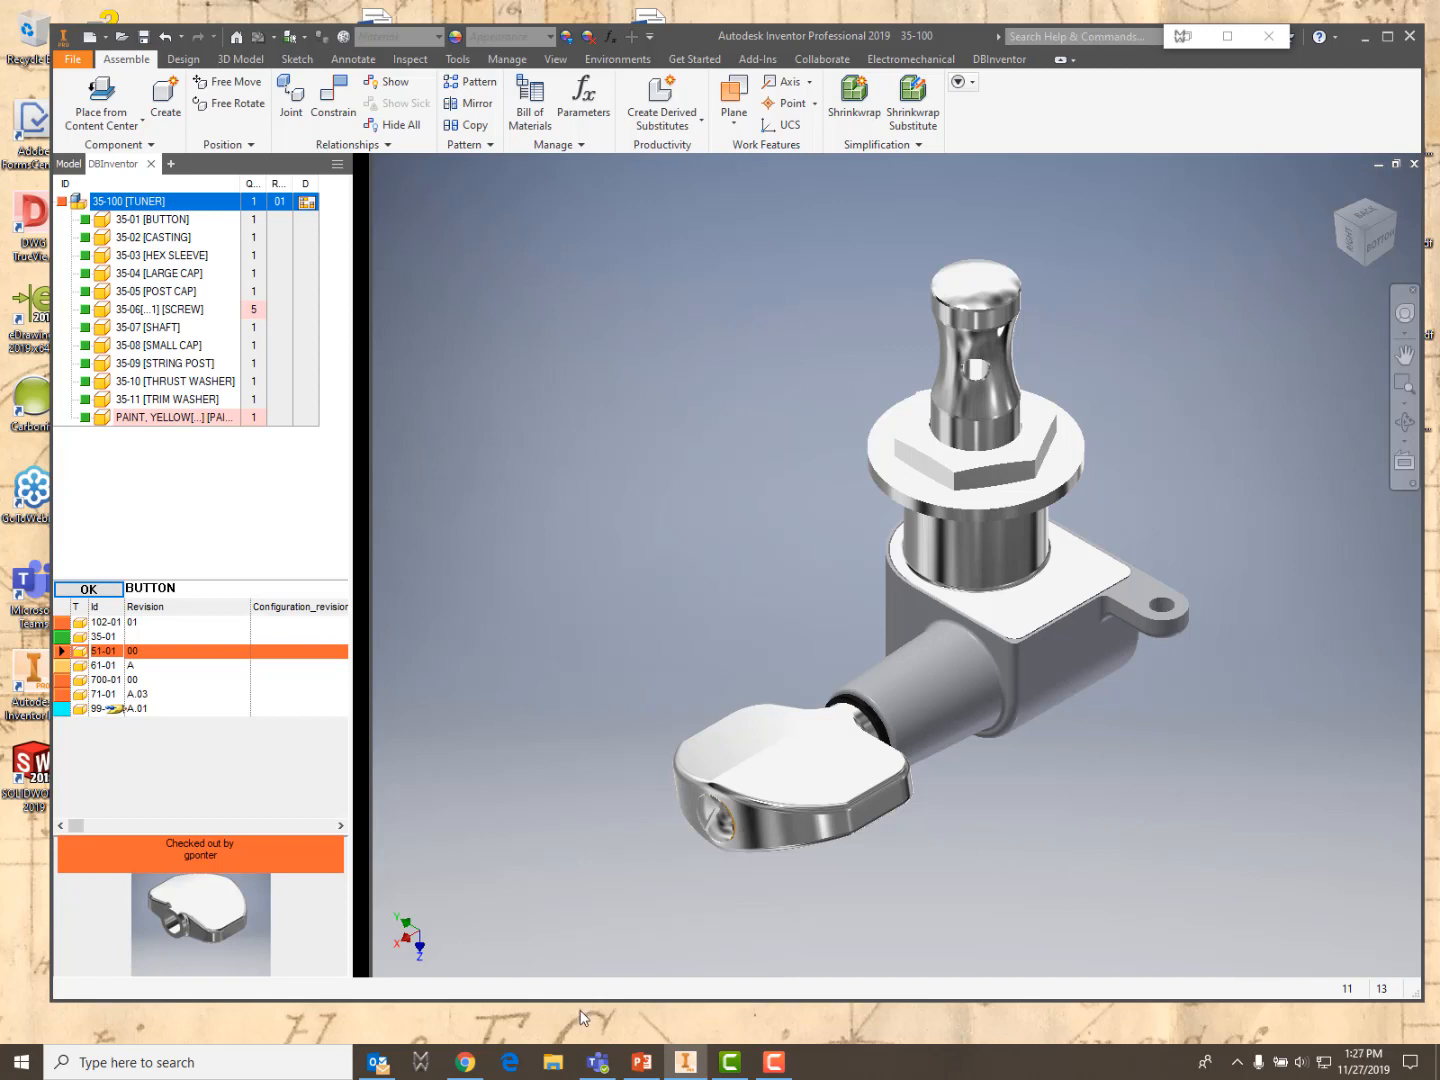
Search the PDM database for SCREW from the tuner assembly
click(202, 595)
drag(208, 593, 121, 572)
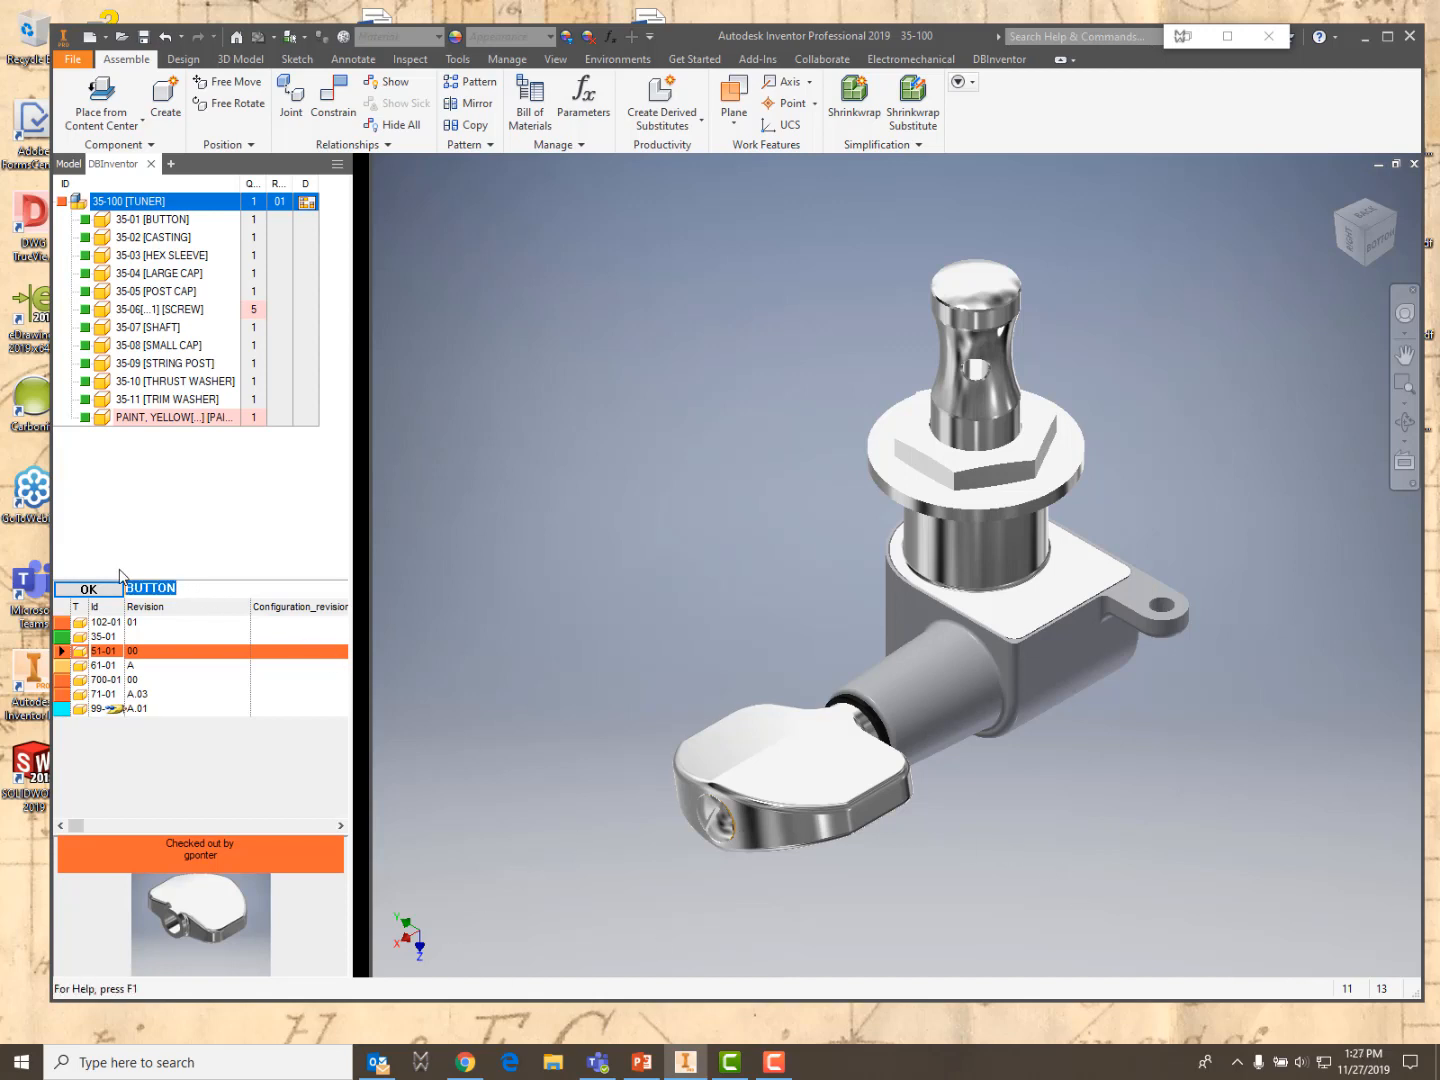
text(SCREW)
click(88, 589)
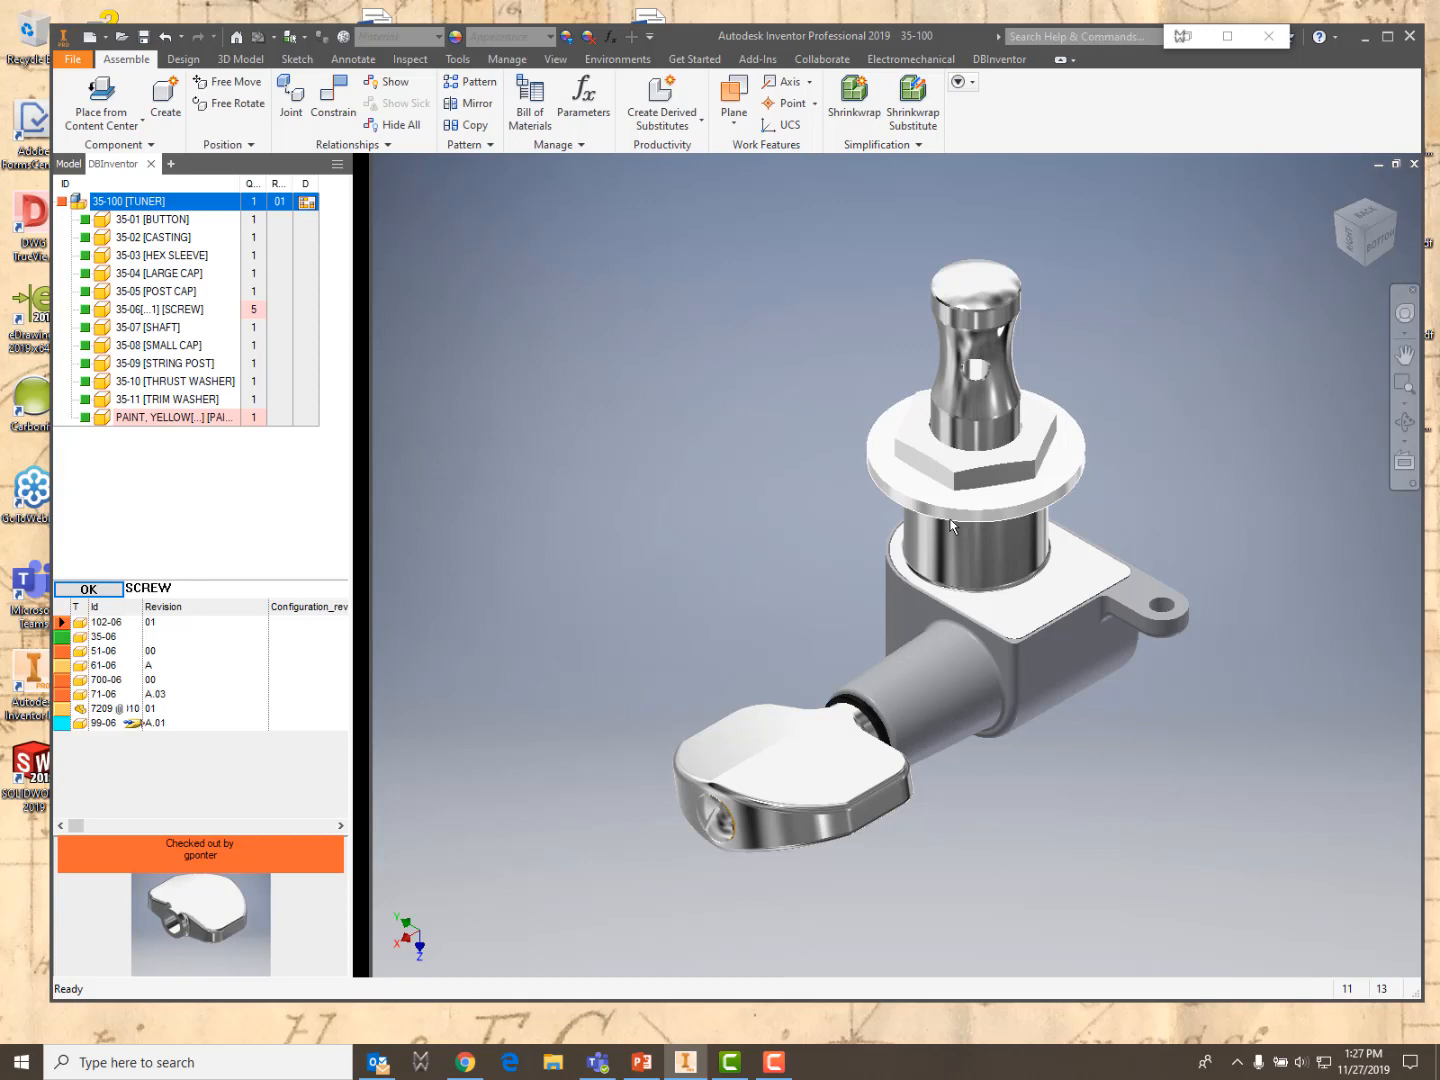
mouse_move(953, 527)
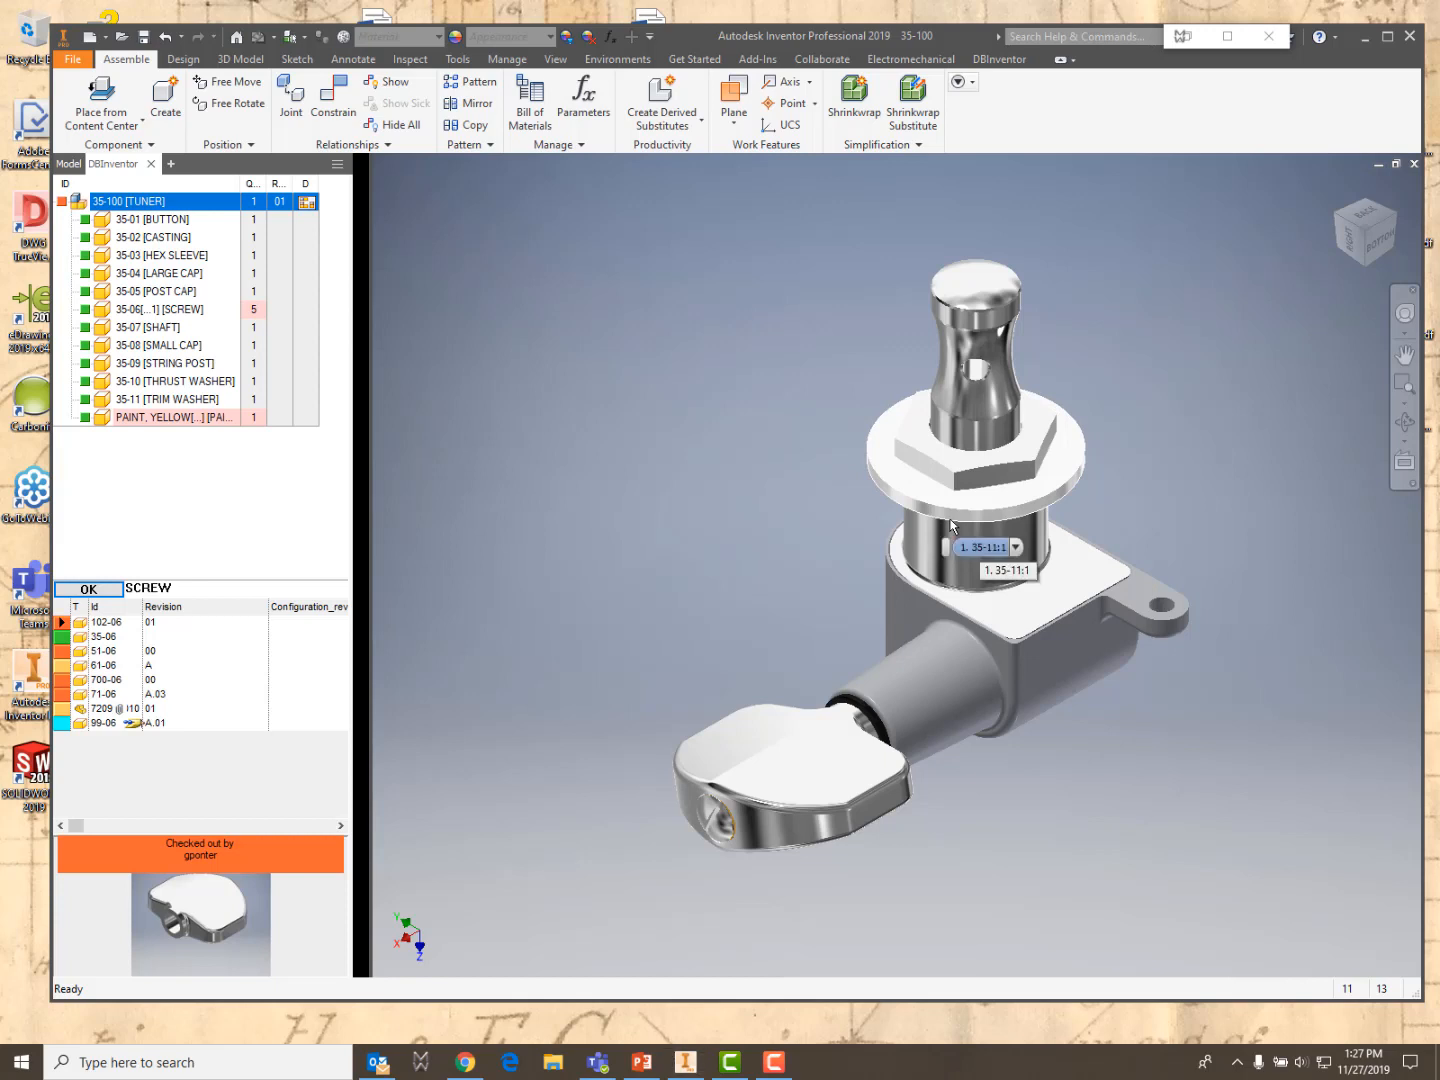
Close the 35-100 tuner assembly and open the DBInventor project tree
click(1414, 165)
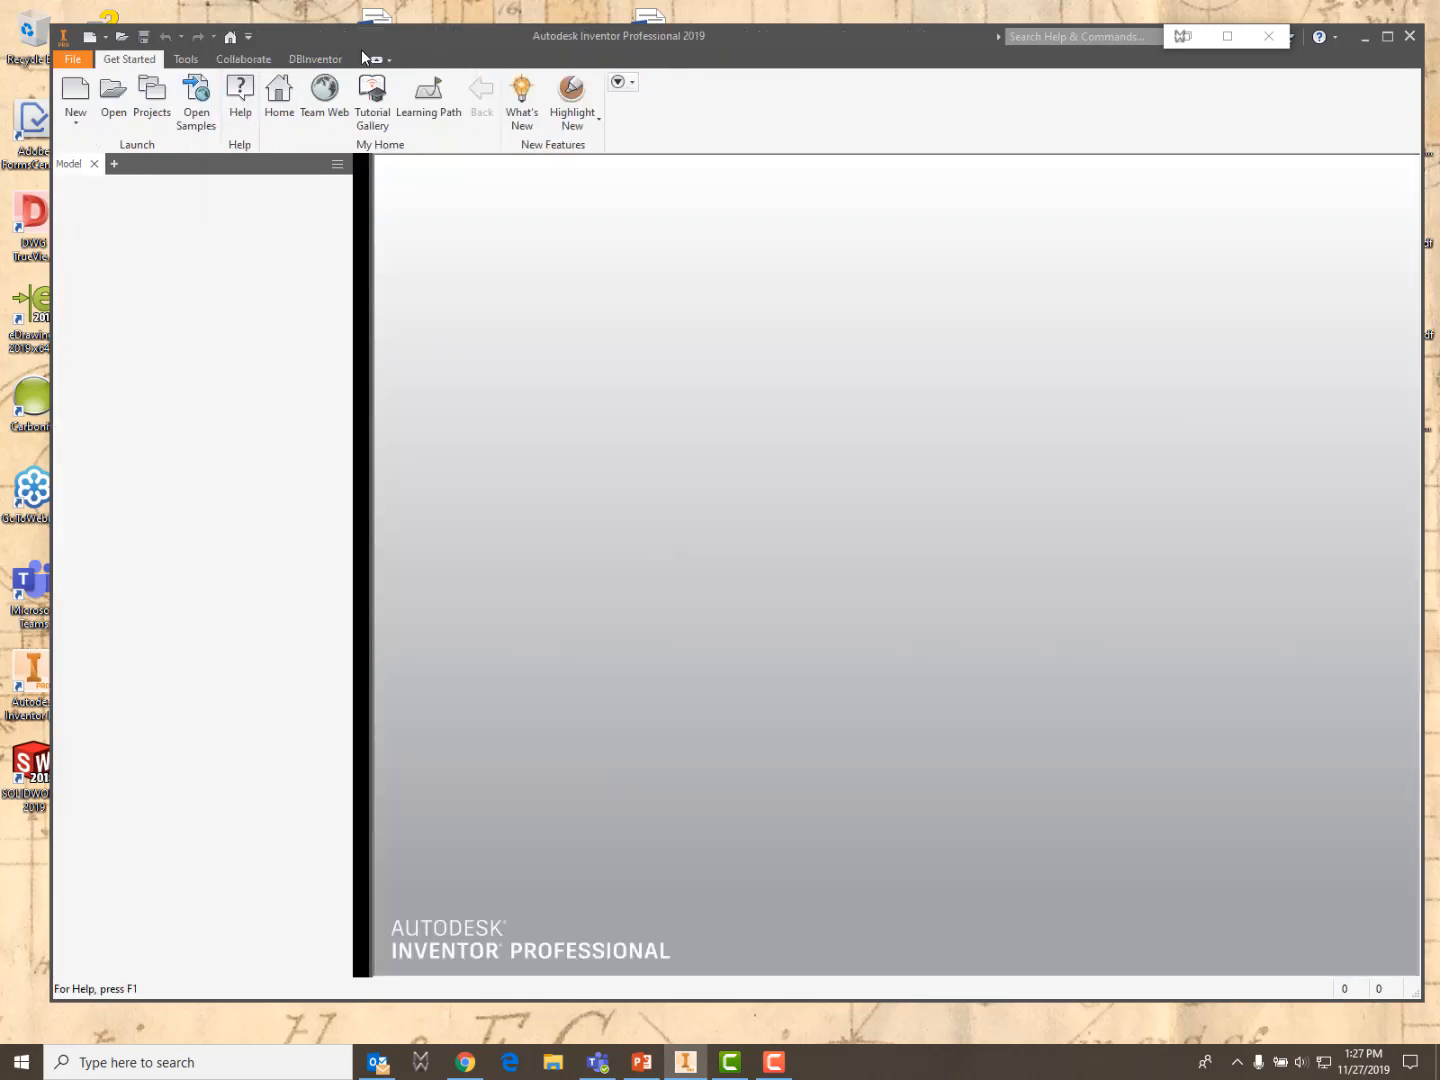
click(328, 62)
click(111, 85)
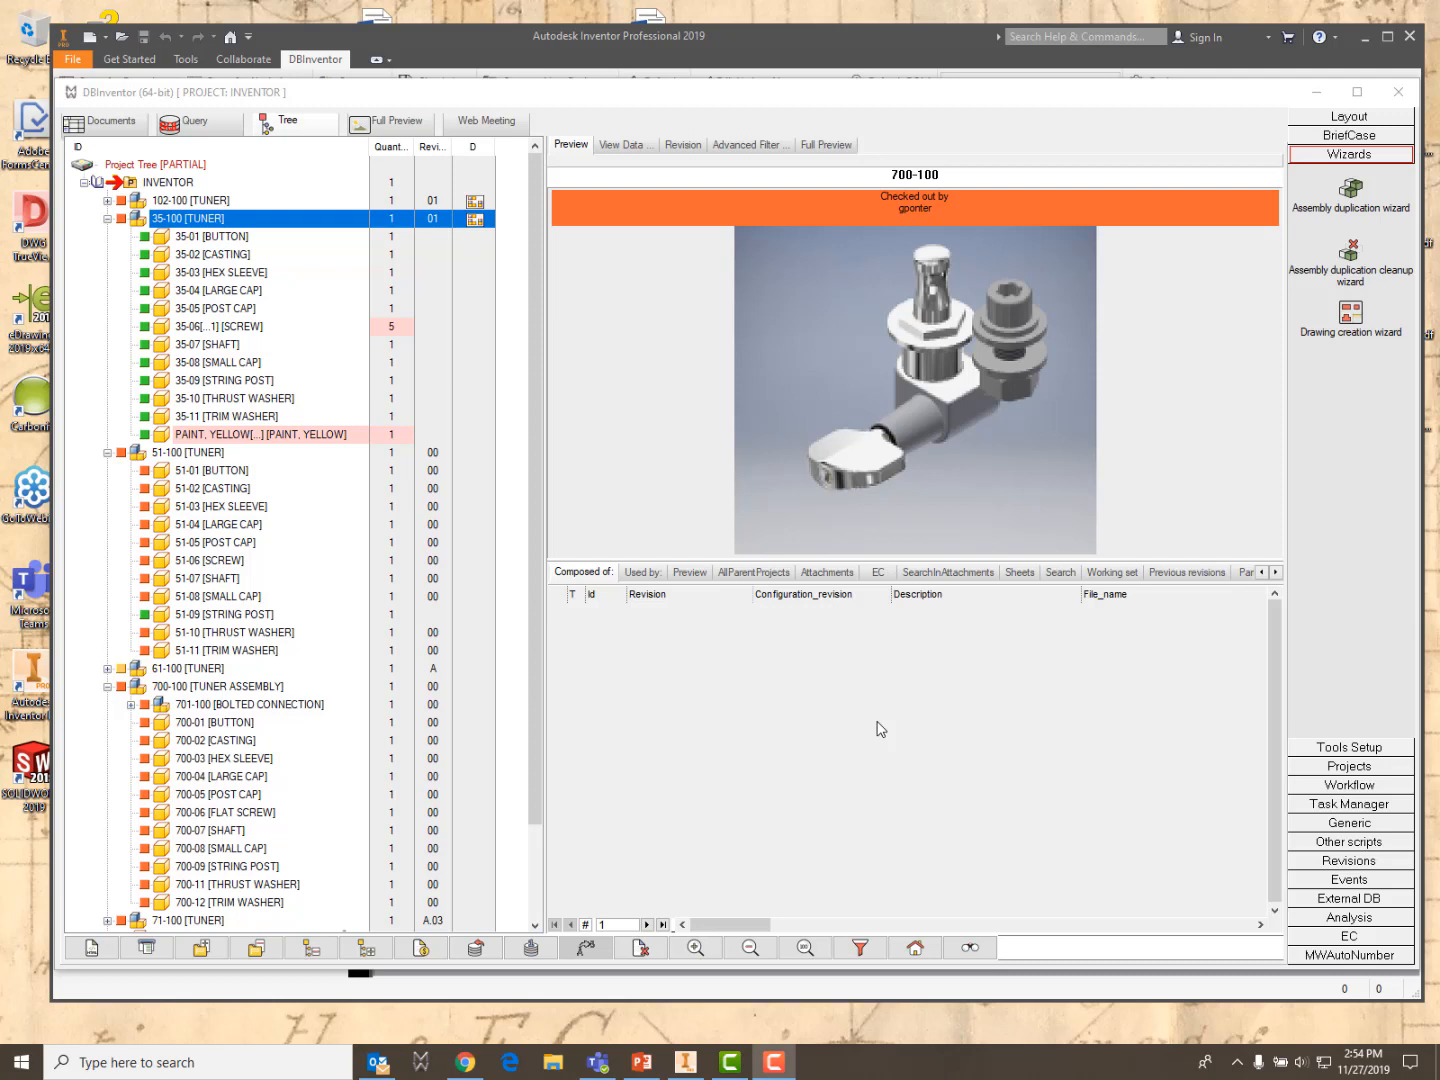
Collapse the 51-100 tuner in the project tree, leaving the 35-100 tuner expanded to its components
click(107, 219)
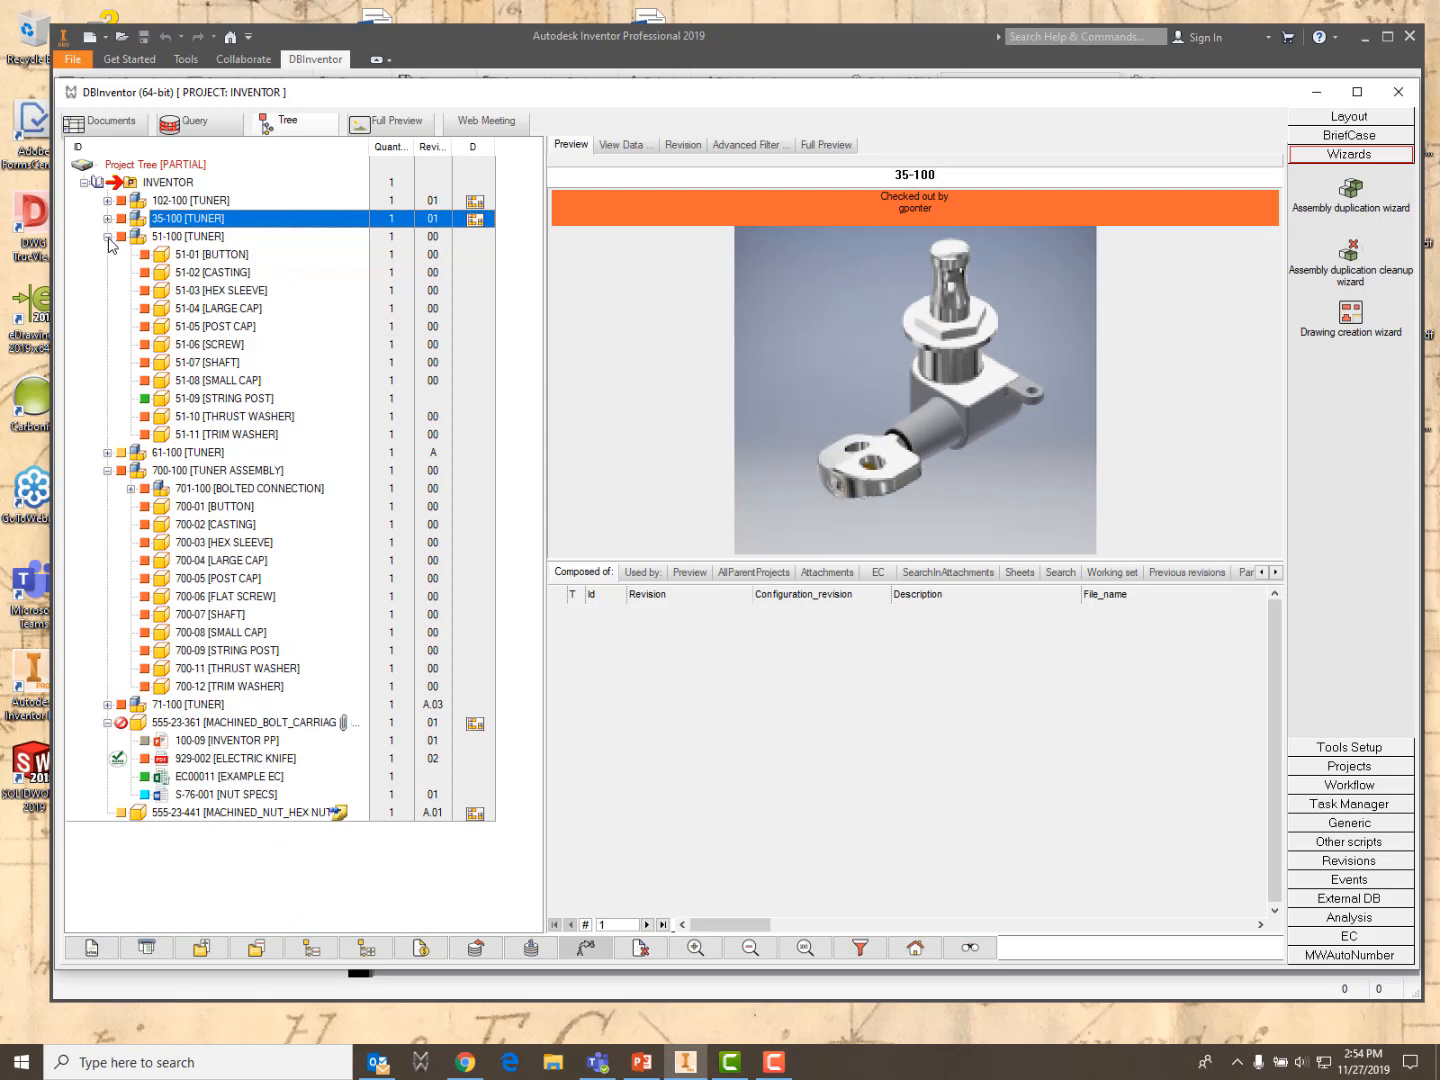
click(107, 237)
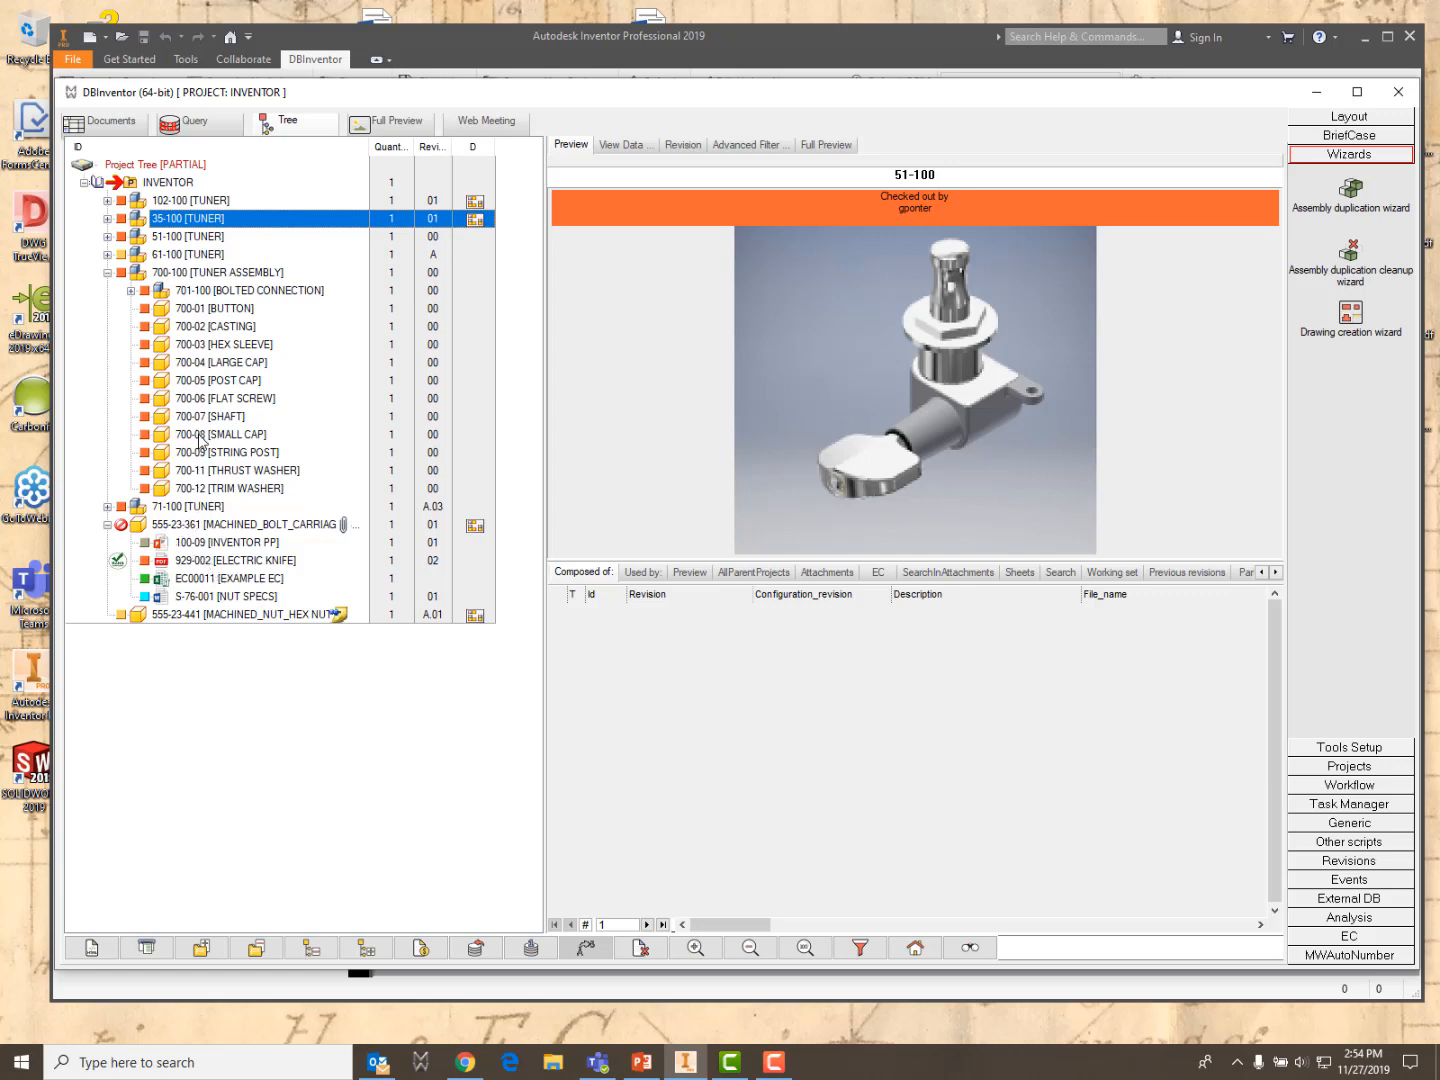
click(107, 218)
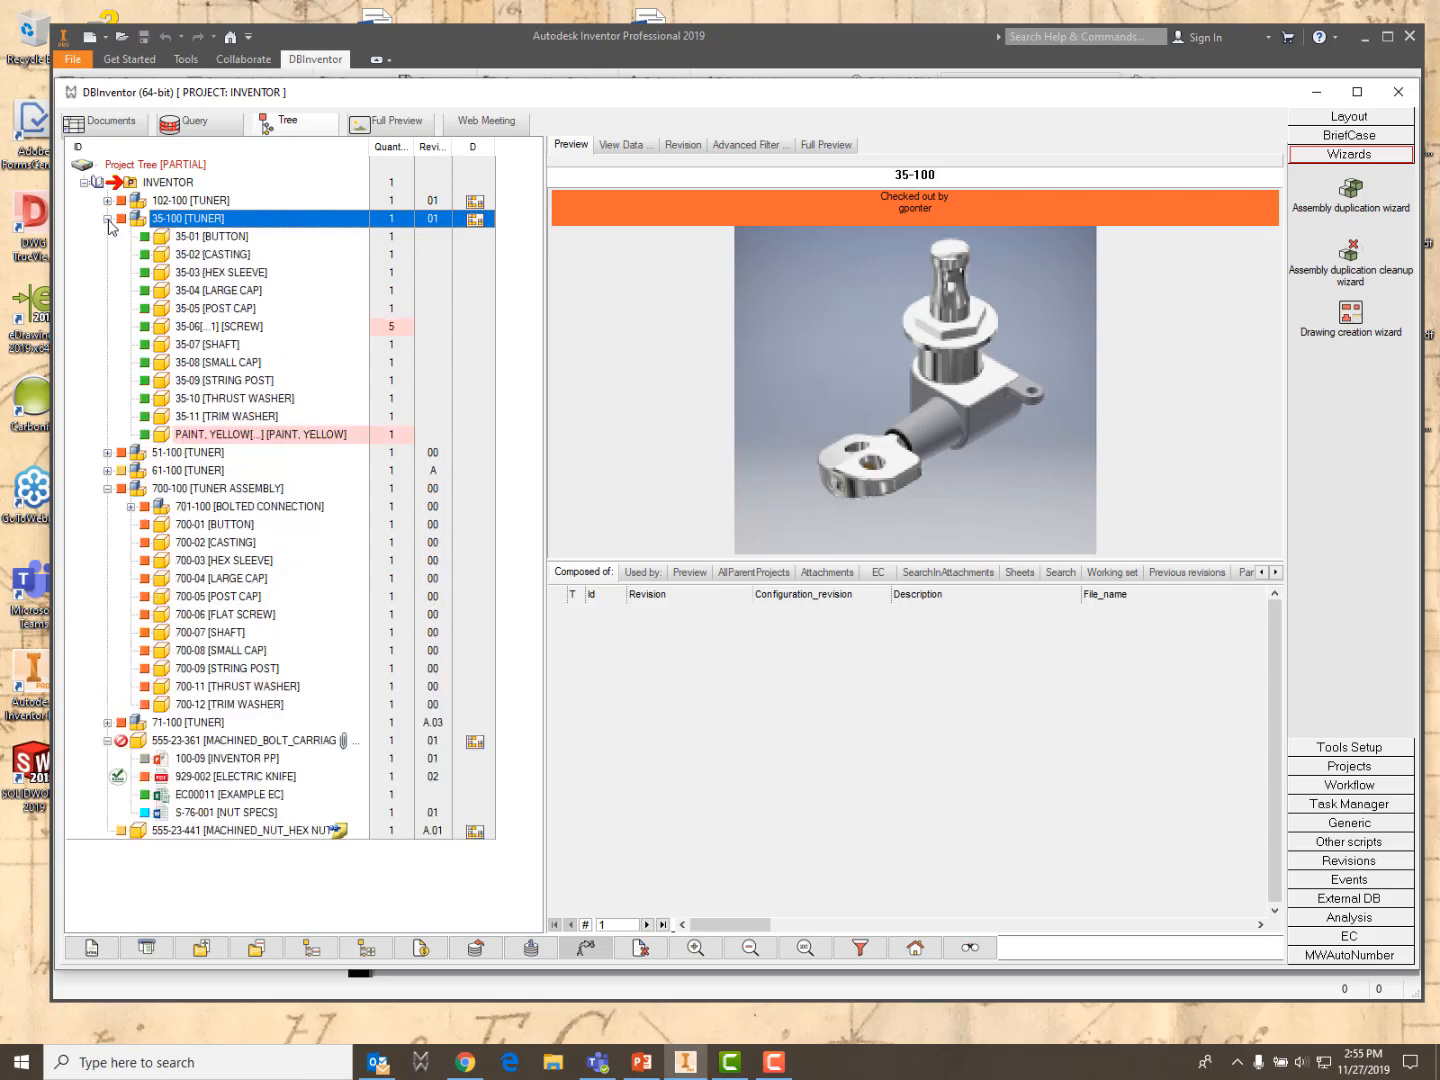
Rename the 35-07 shaft as 7209_1020 using the CUST_7209 format, and check where the renamed part is used
click(194, 345)
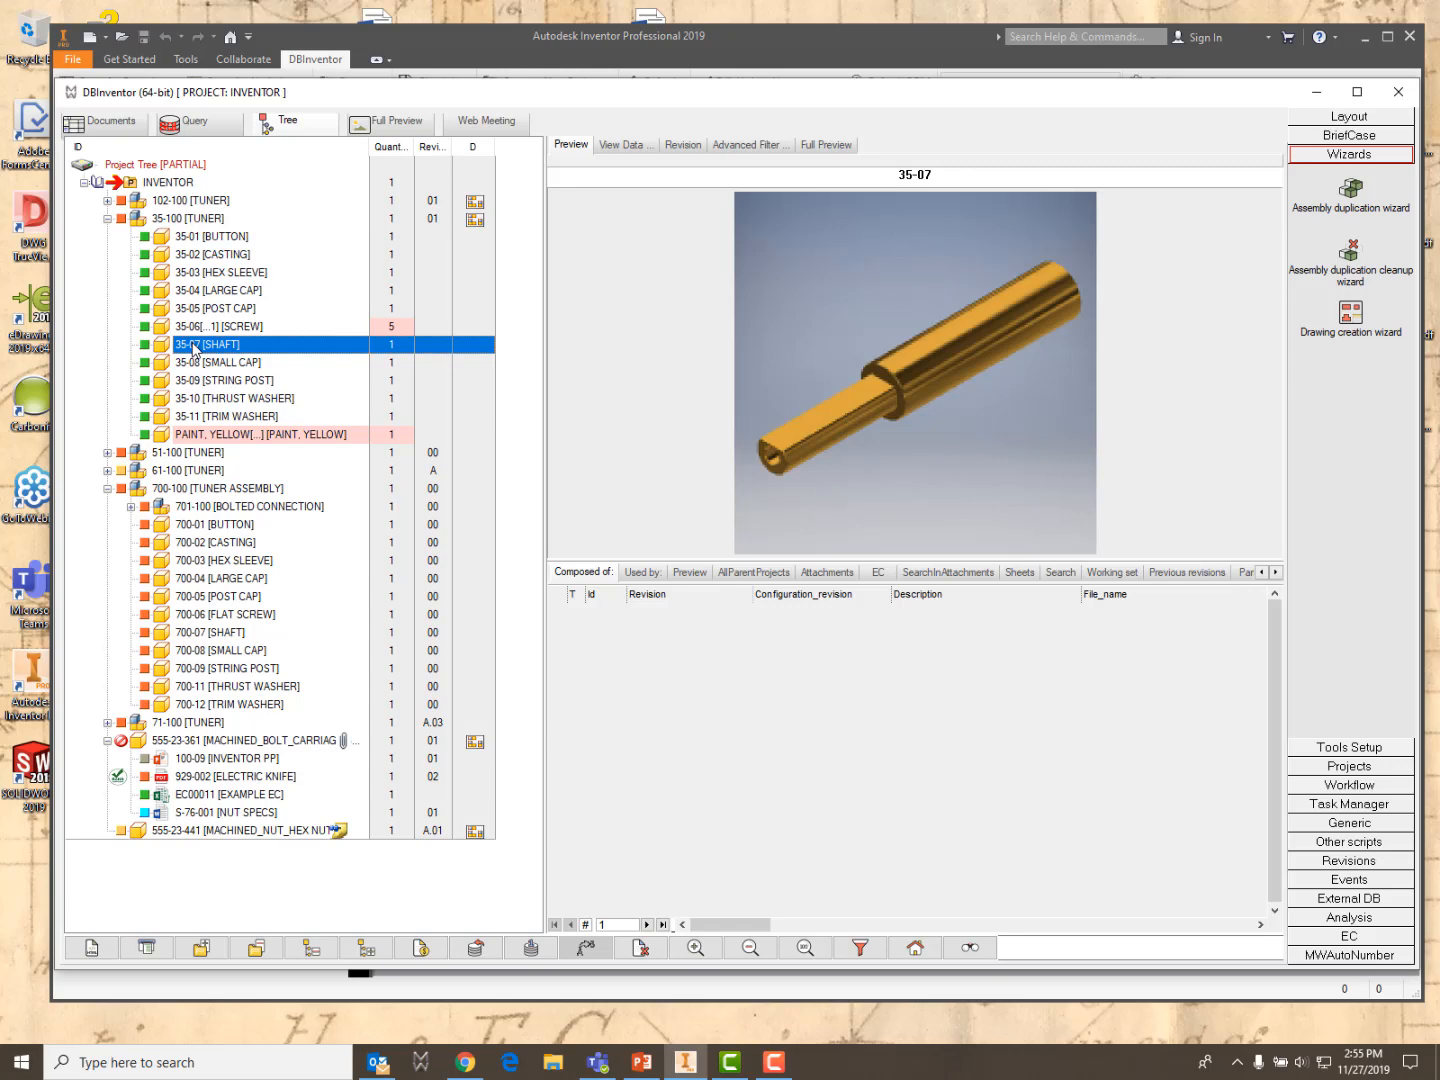
right_click(194, 347)
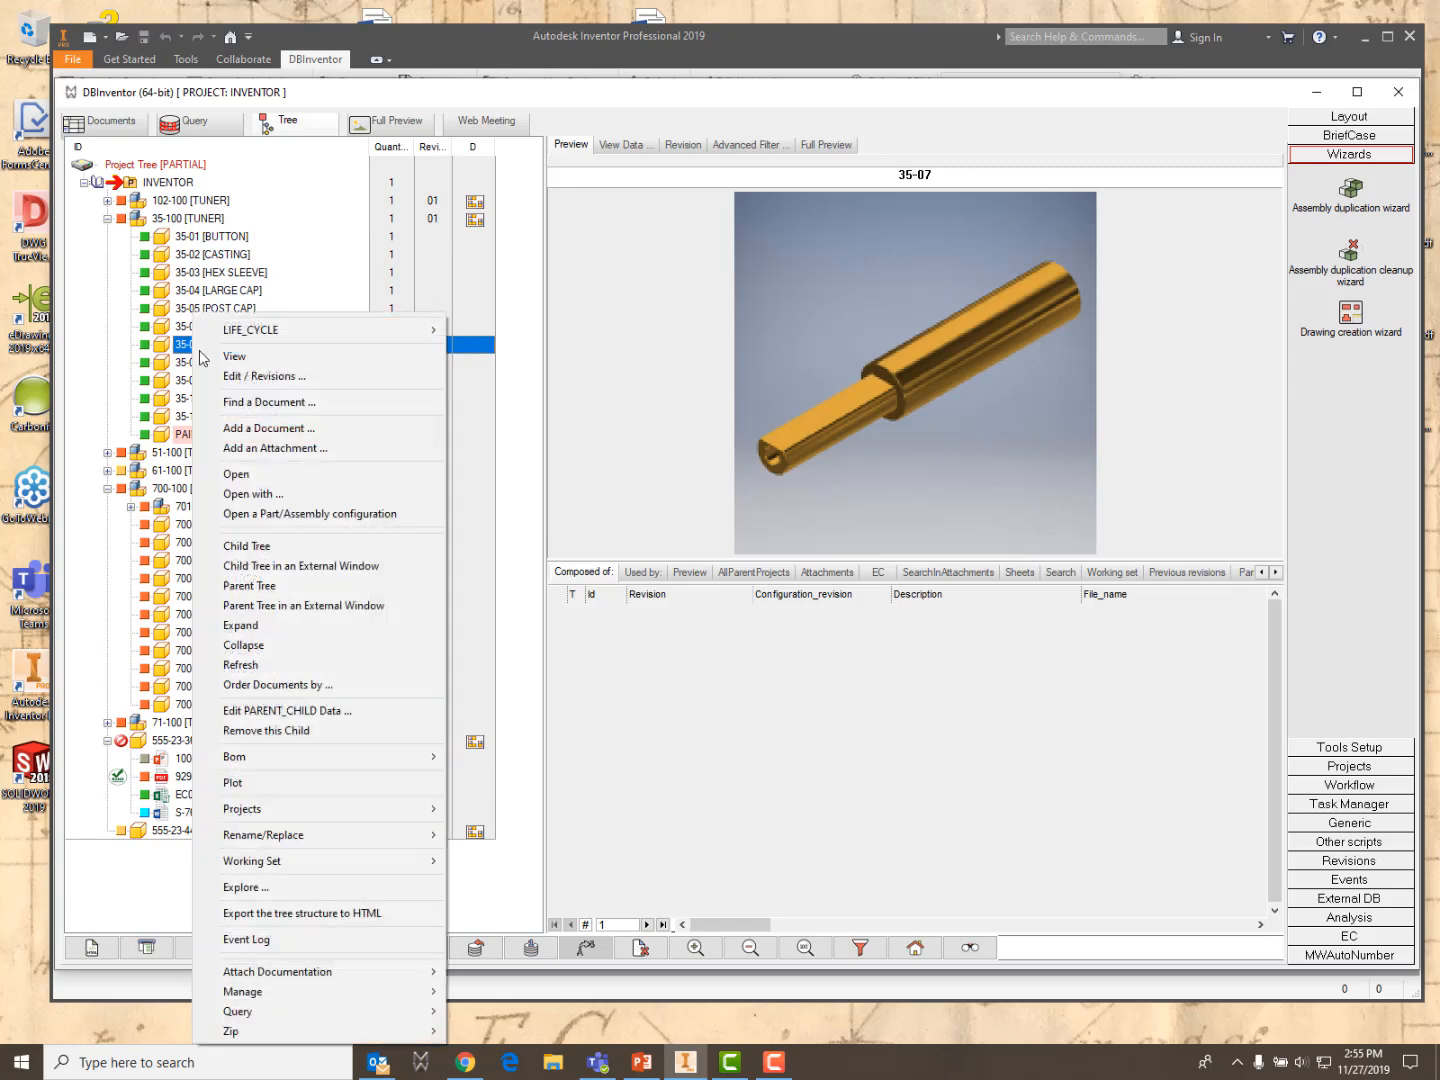
mouse_move(276, 811)
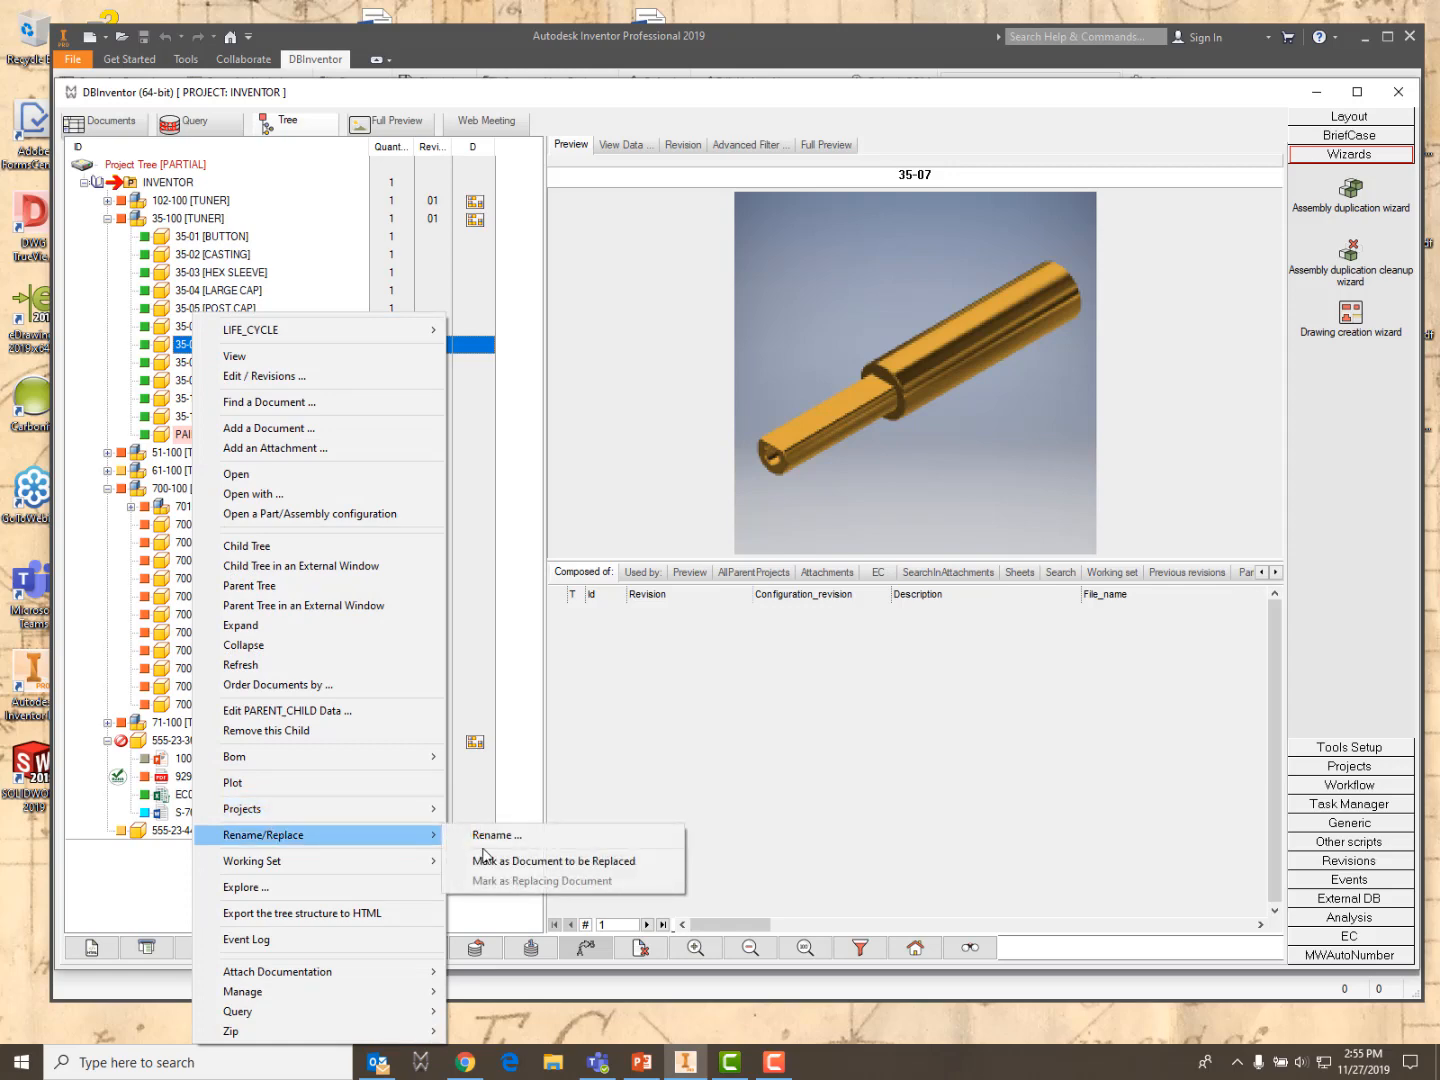
click(497, 836)
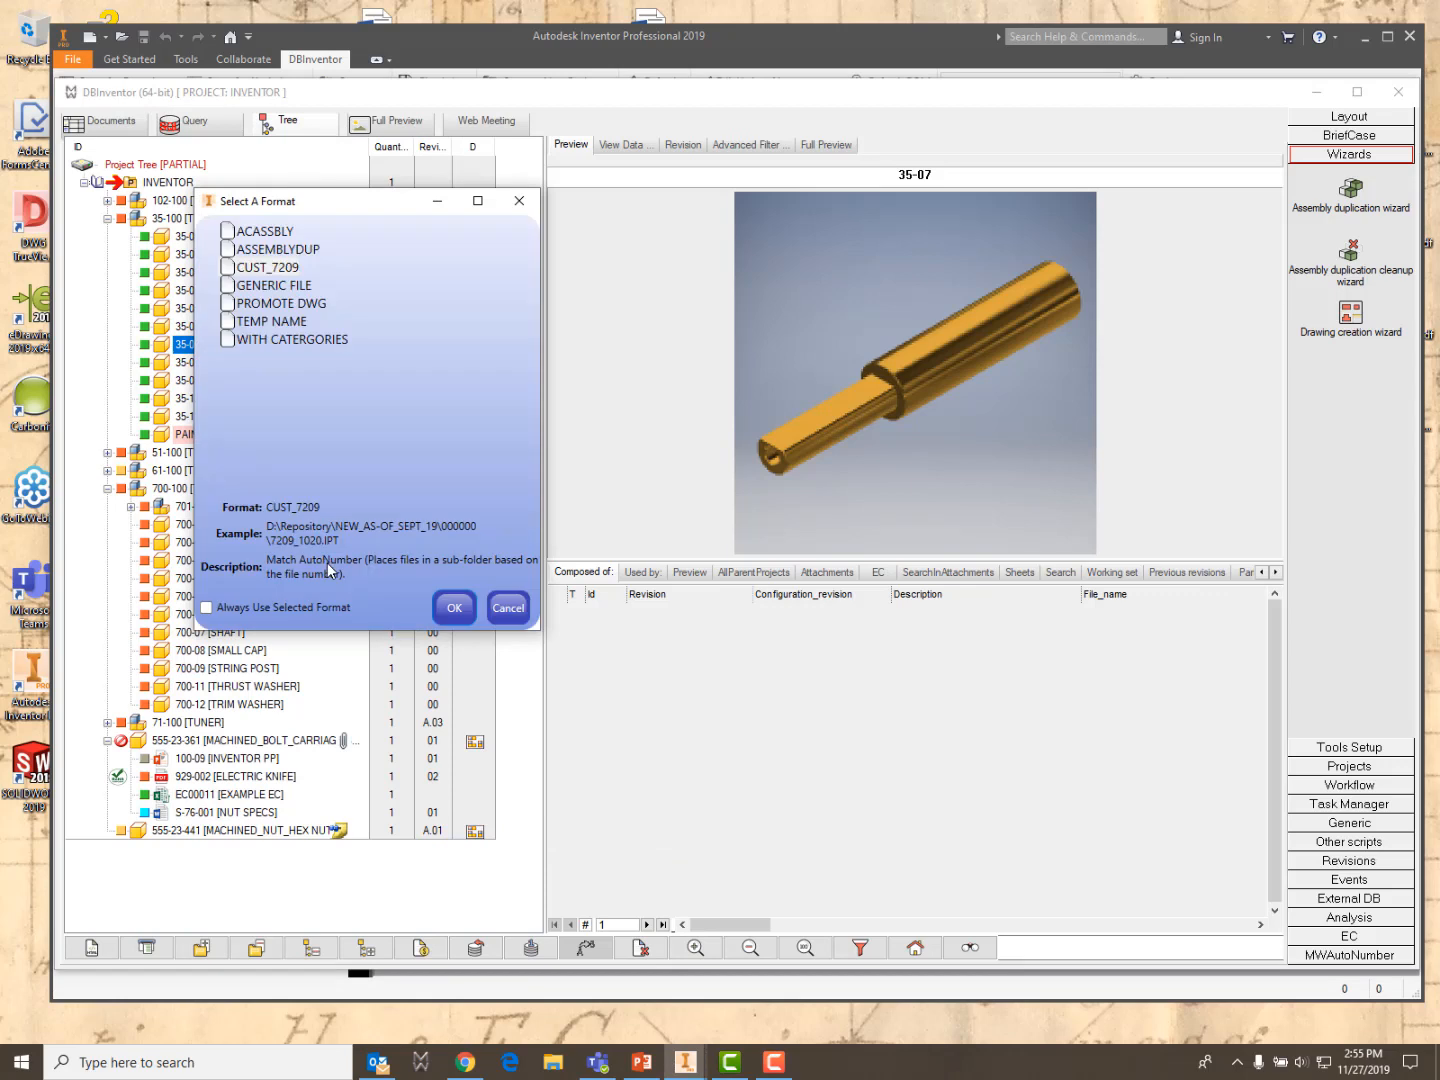
click(275, 268)
click(456, 610)
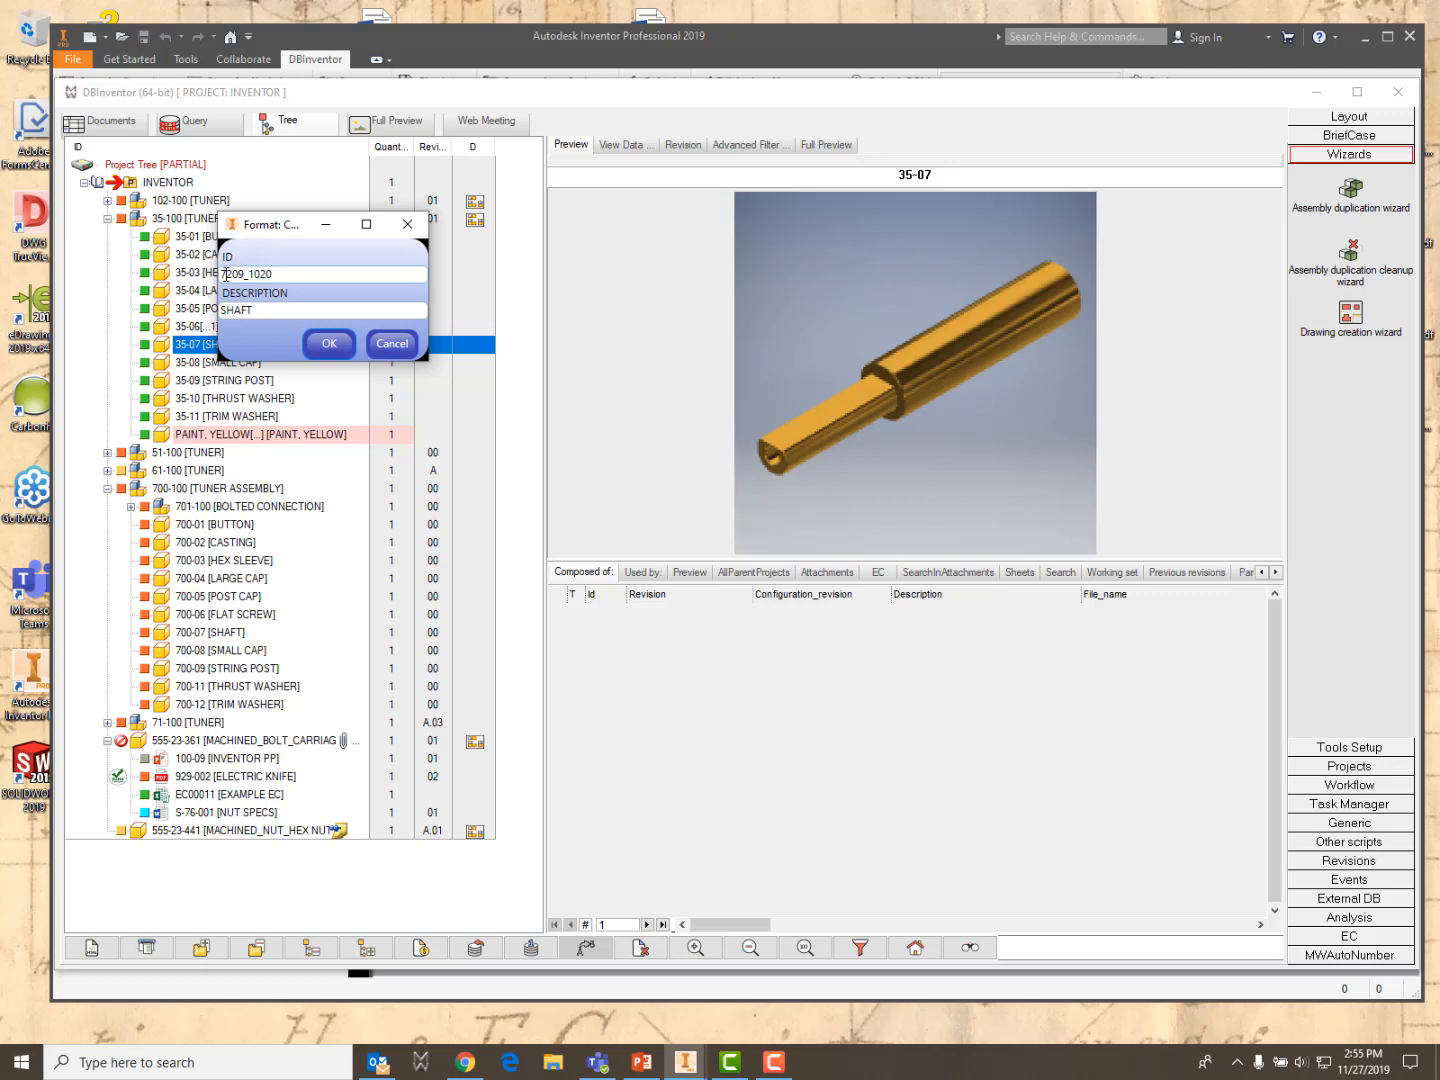
click(331, 345)
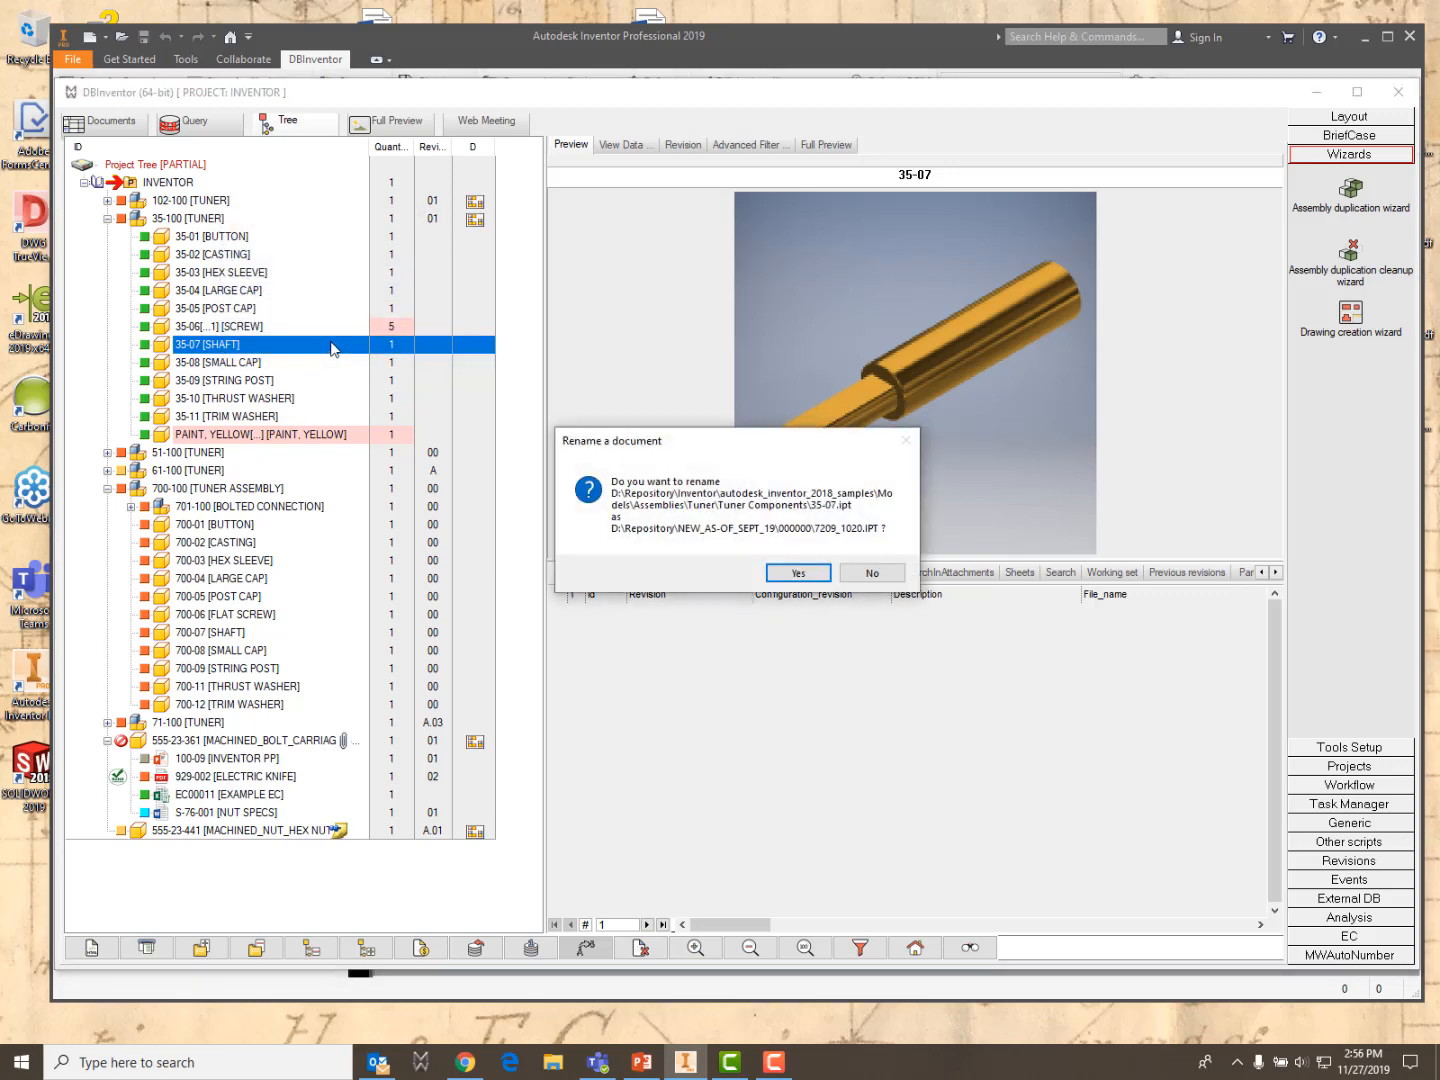
click(795, 575)
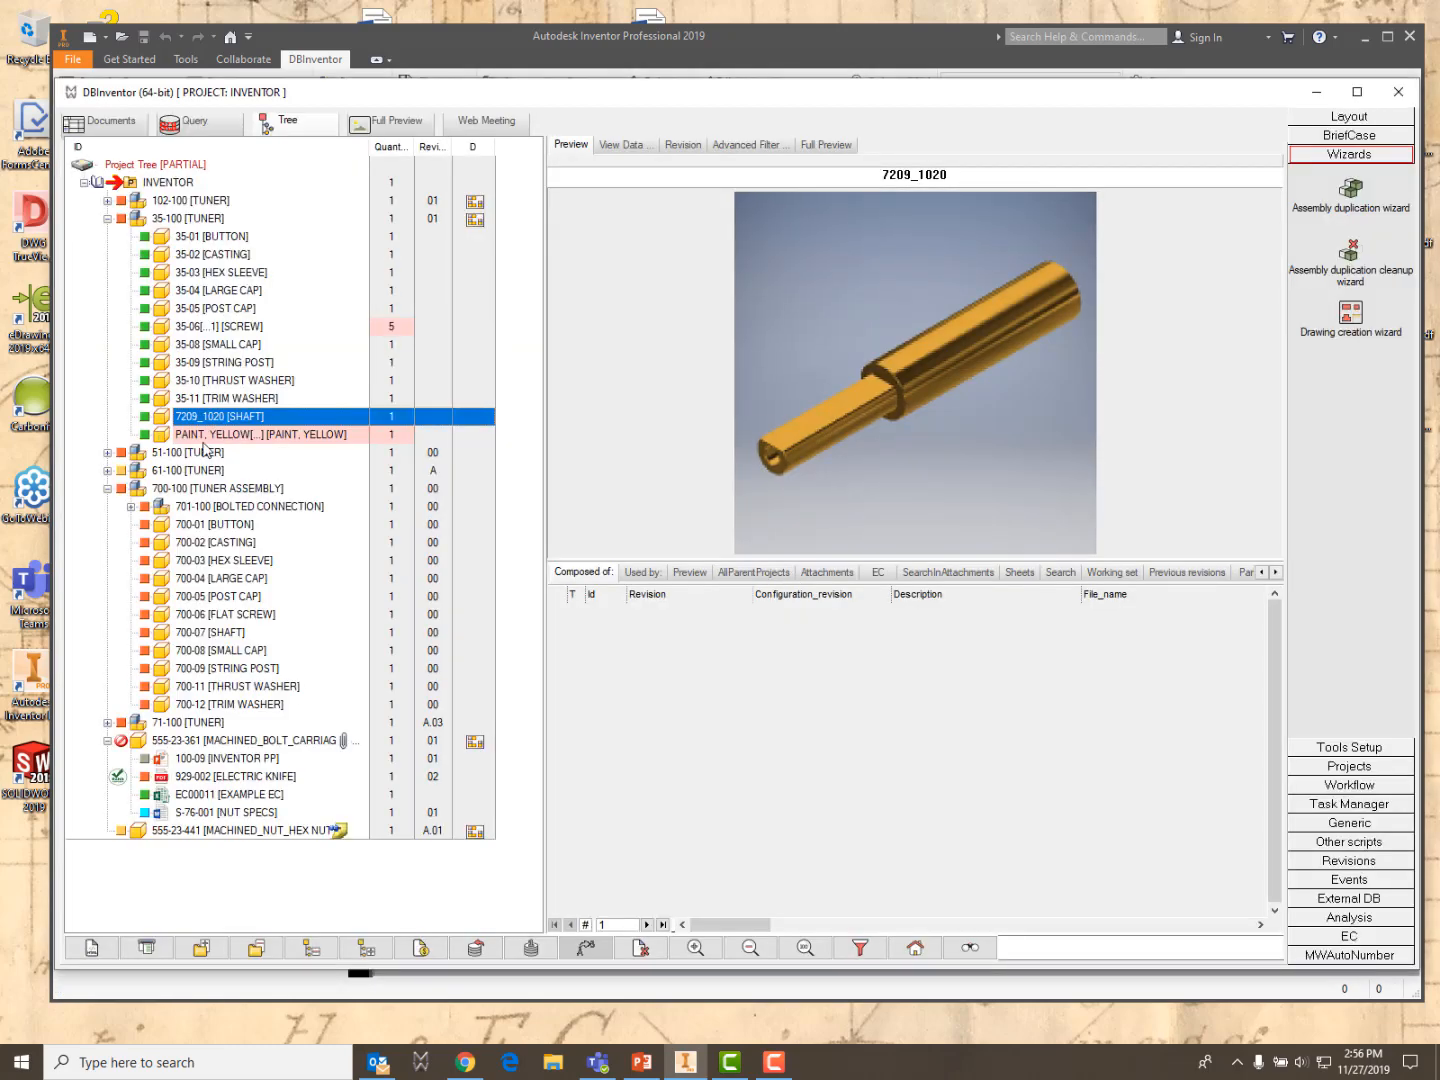
click(659, 578)
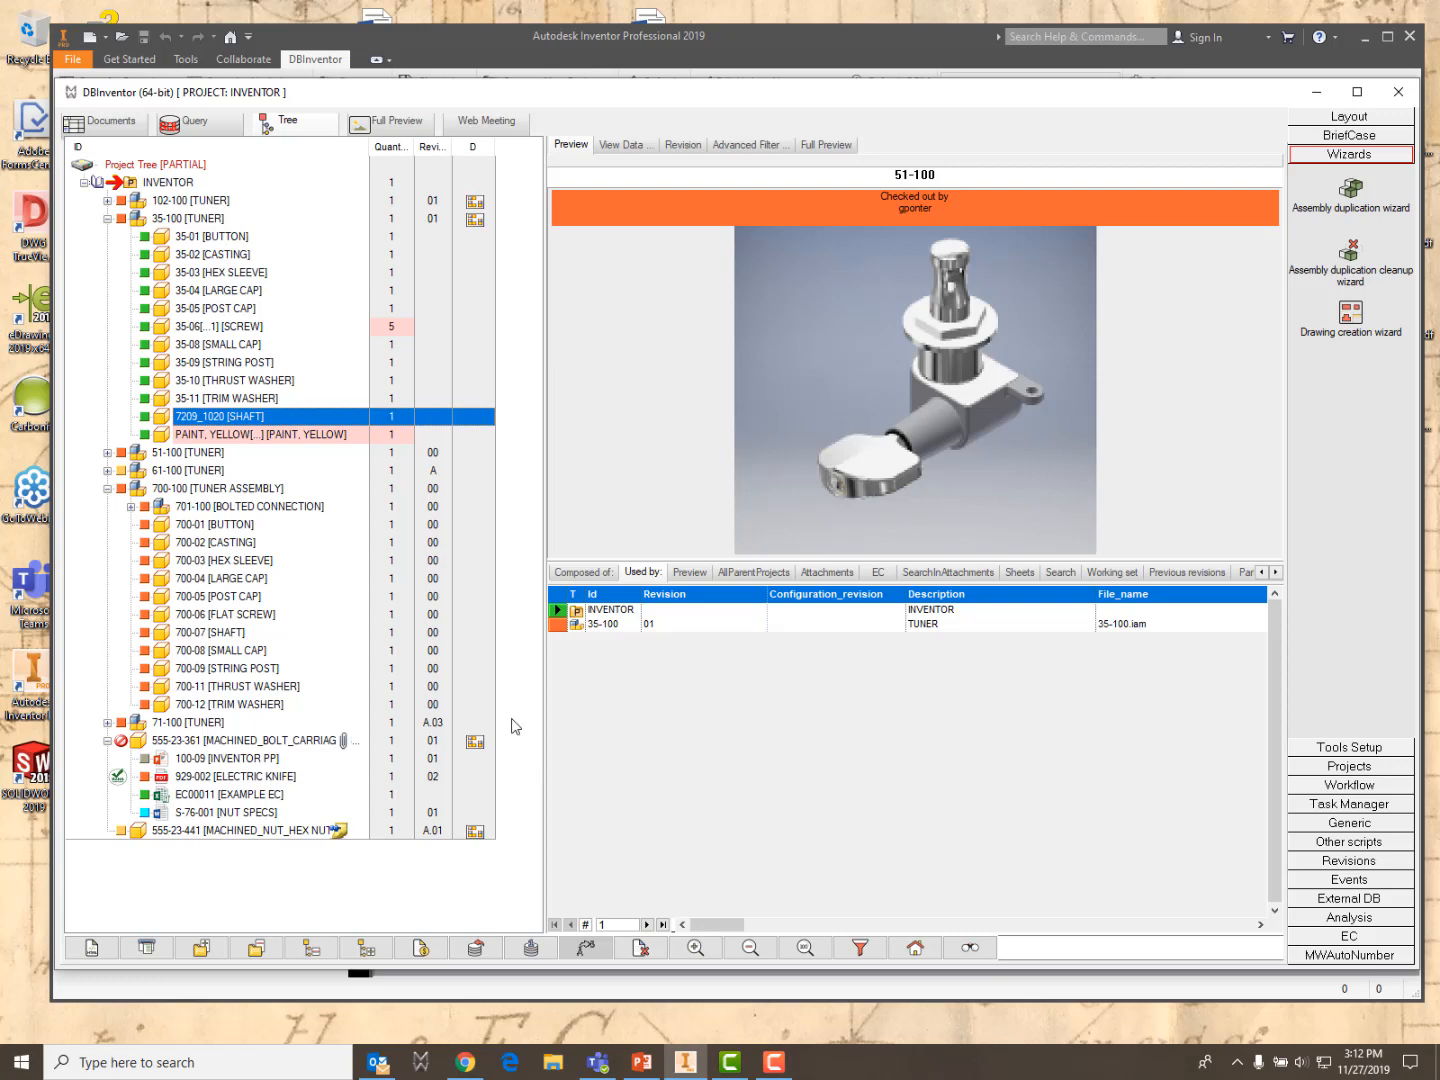
Create a working set from the 35-06 screw, 700-03 hex sleeve, 700-08 small cap and 700-11 thrust washer
click(216, 688)
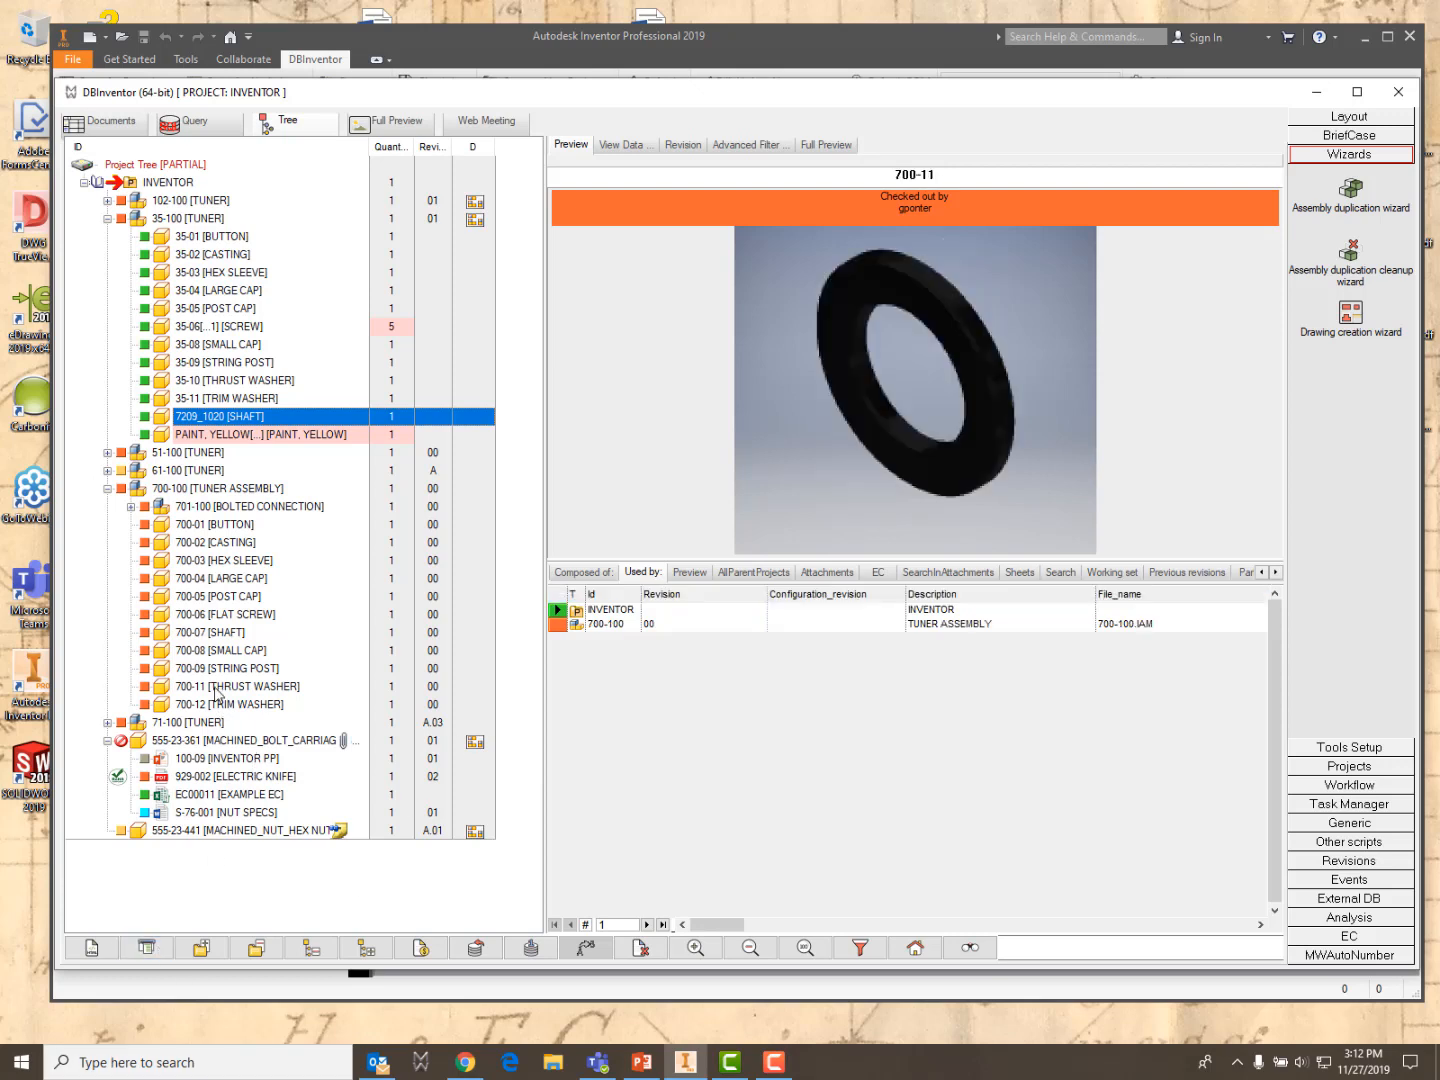
click(182, 328)
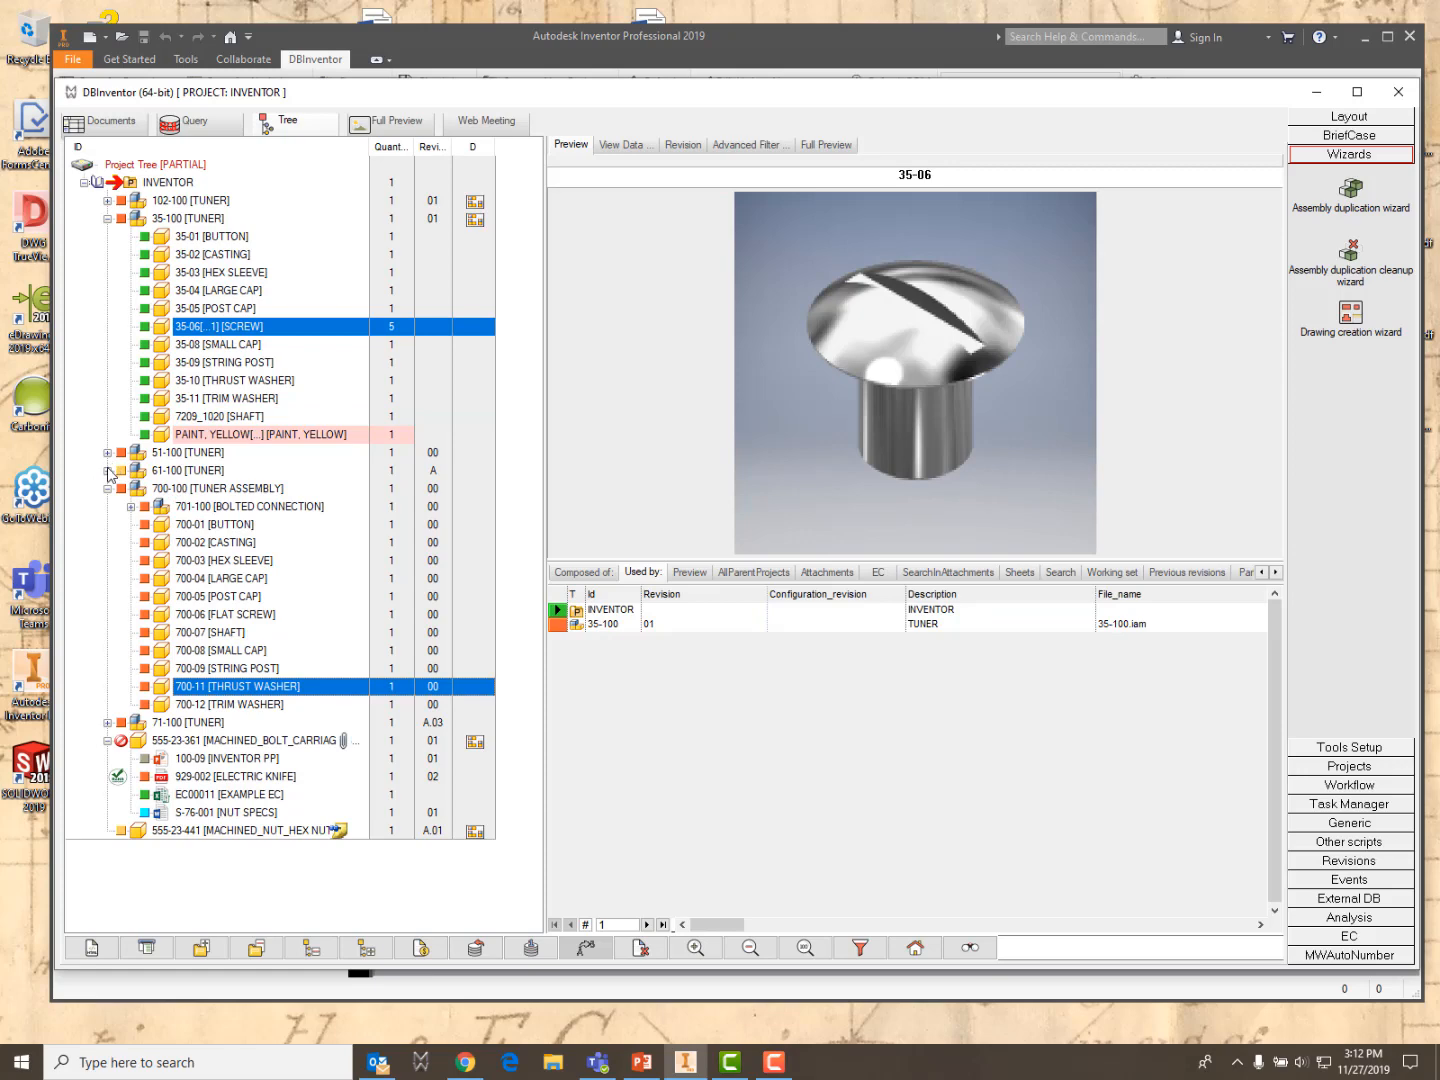
click(214, 562)
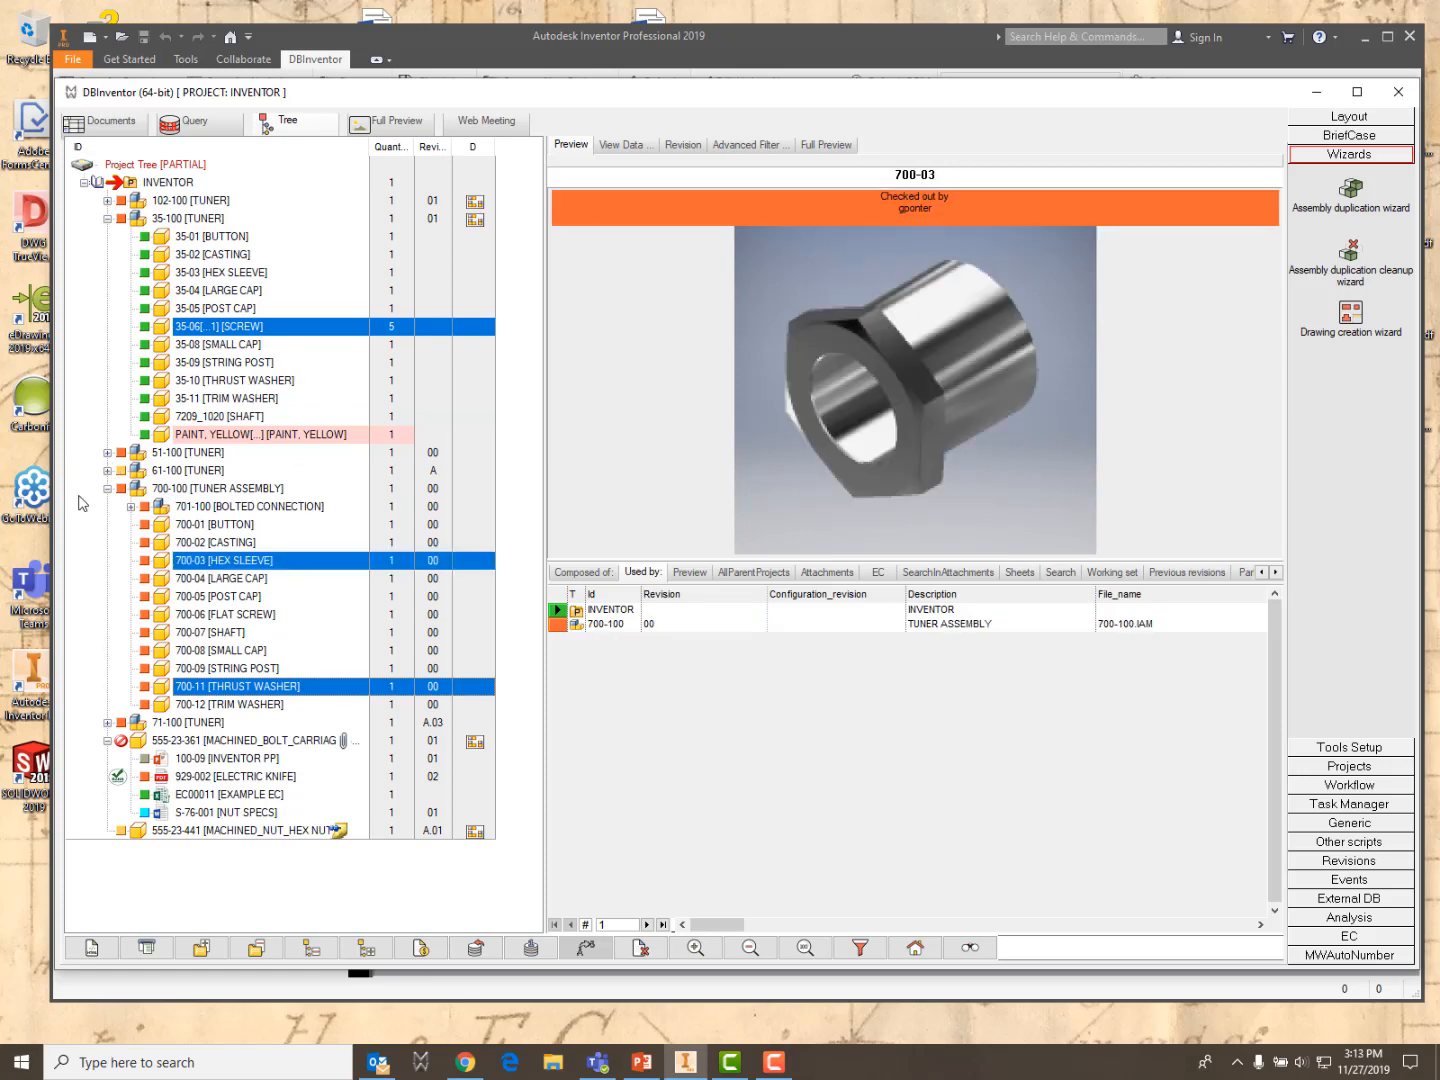
ctrl+click(213, 652)
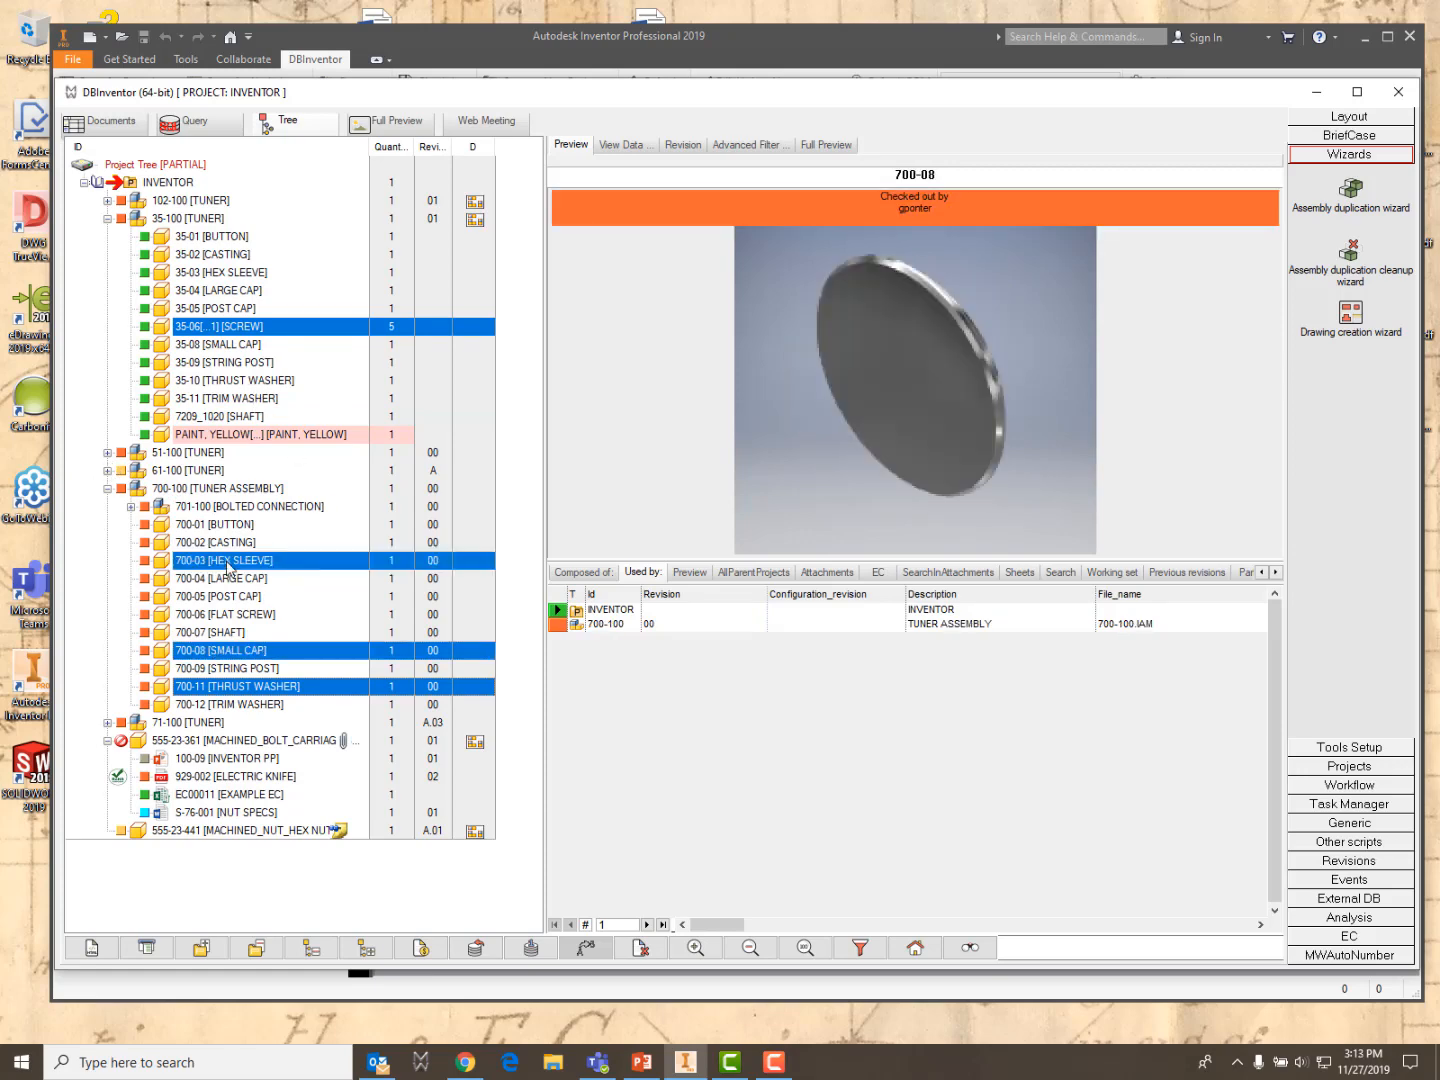
right_click(228, 568)
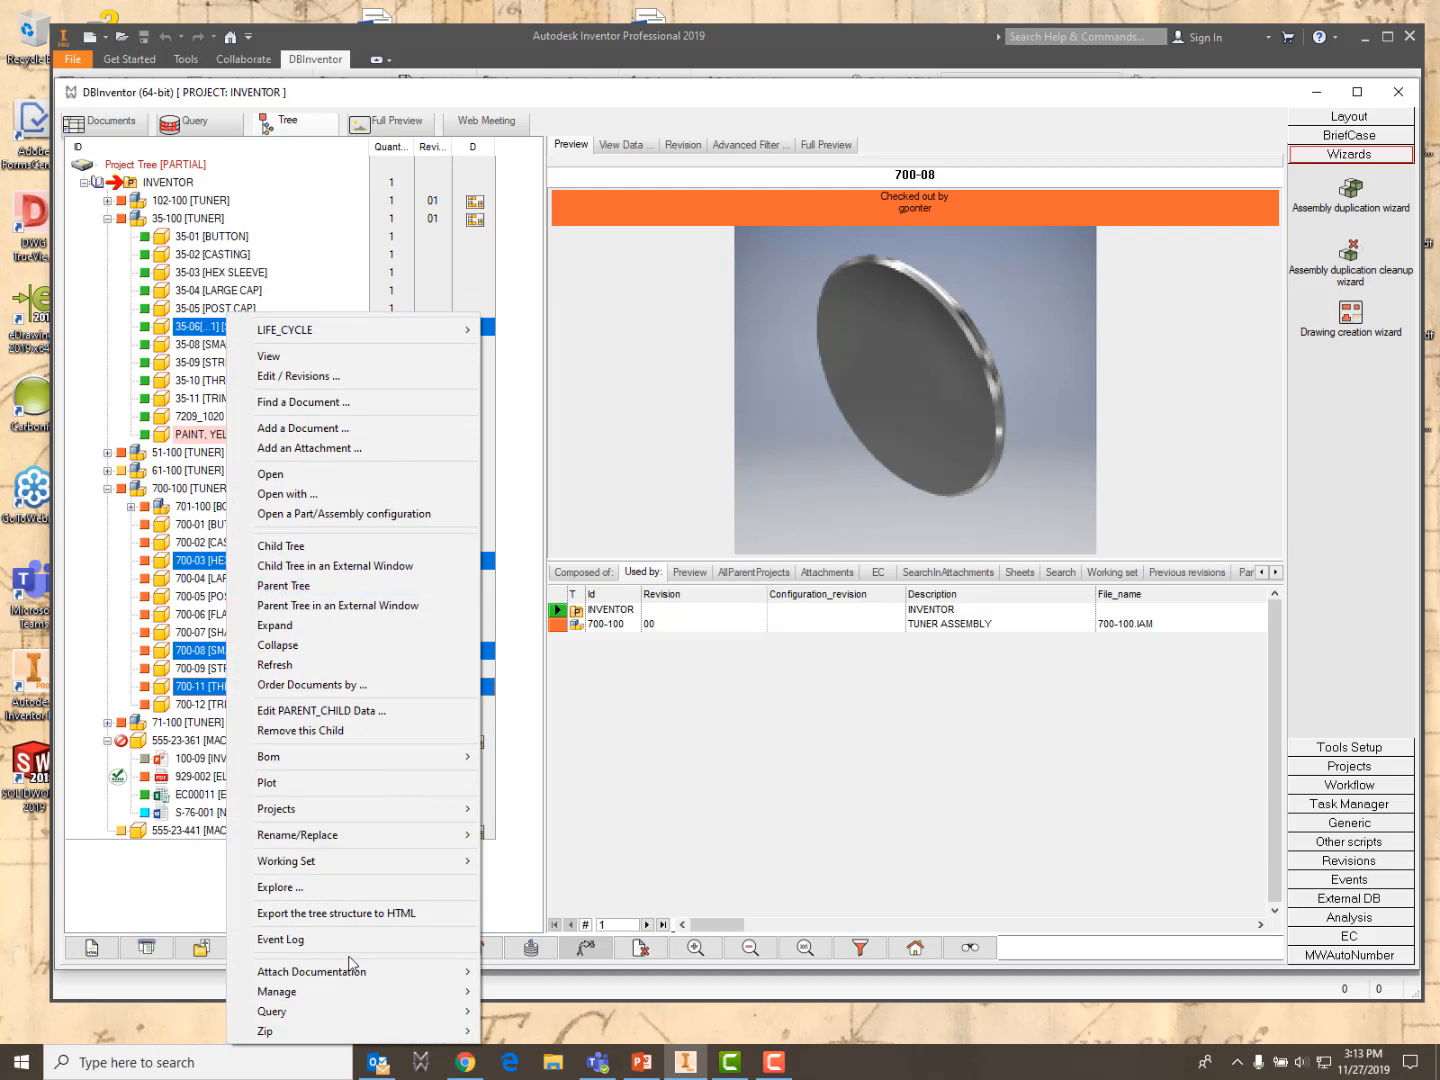
mouse_move(344, 864)
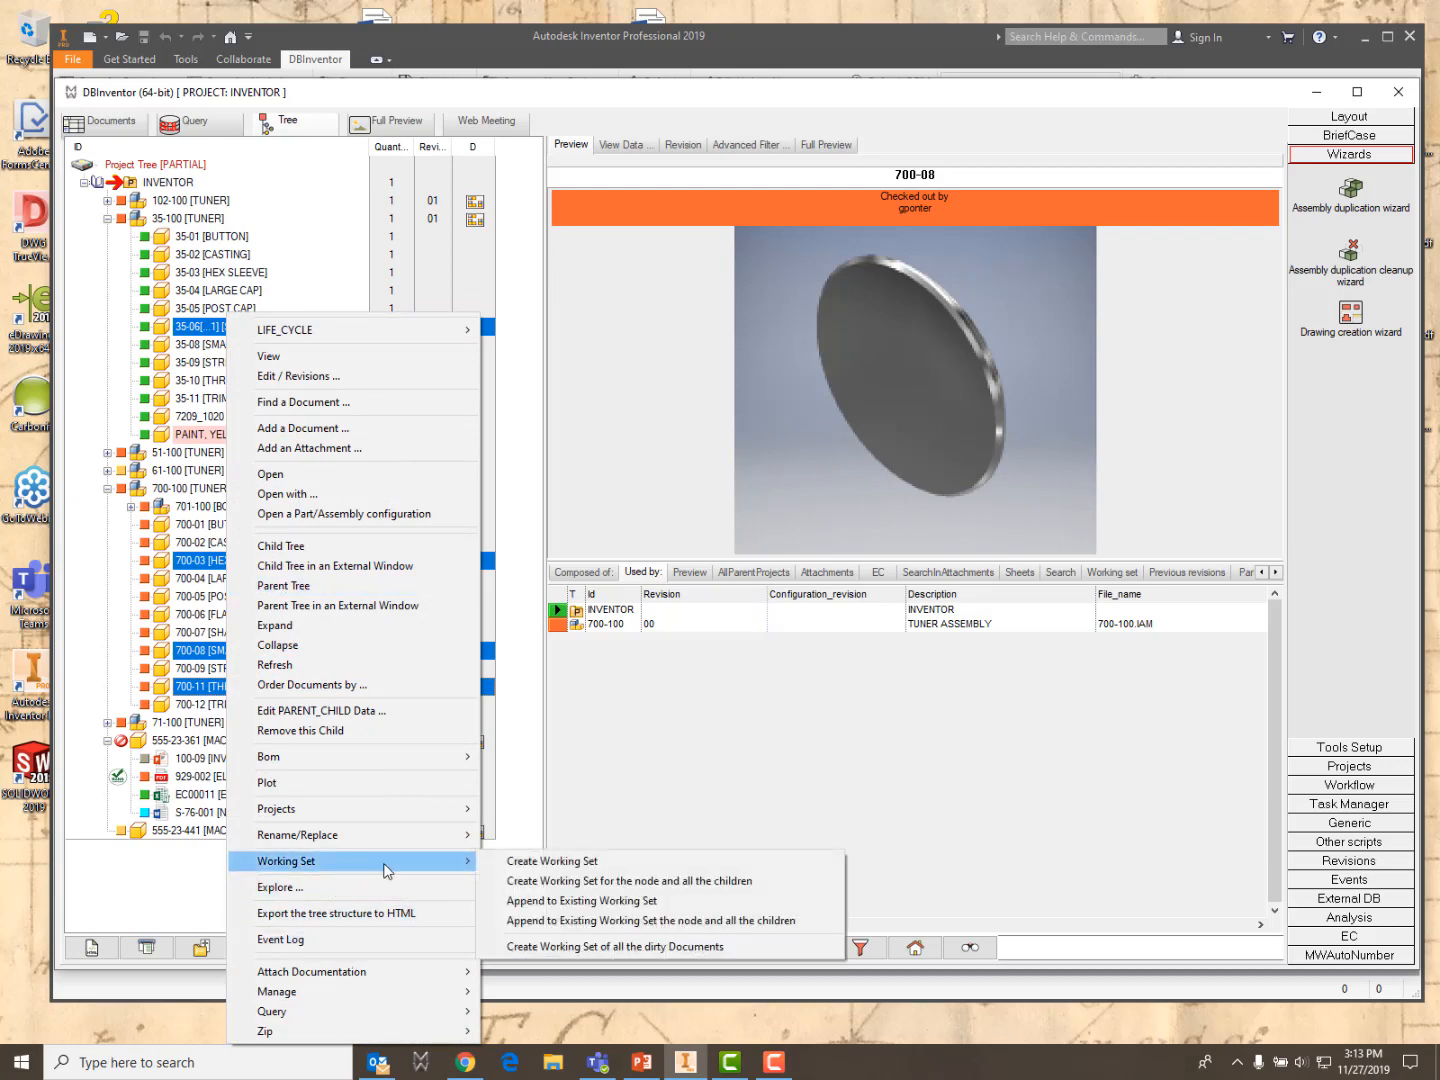
click(540, 862)
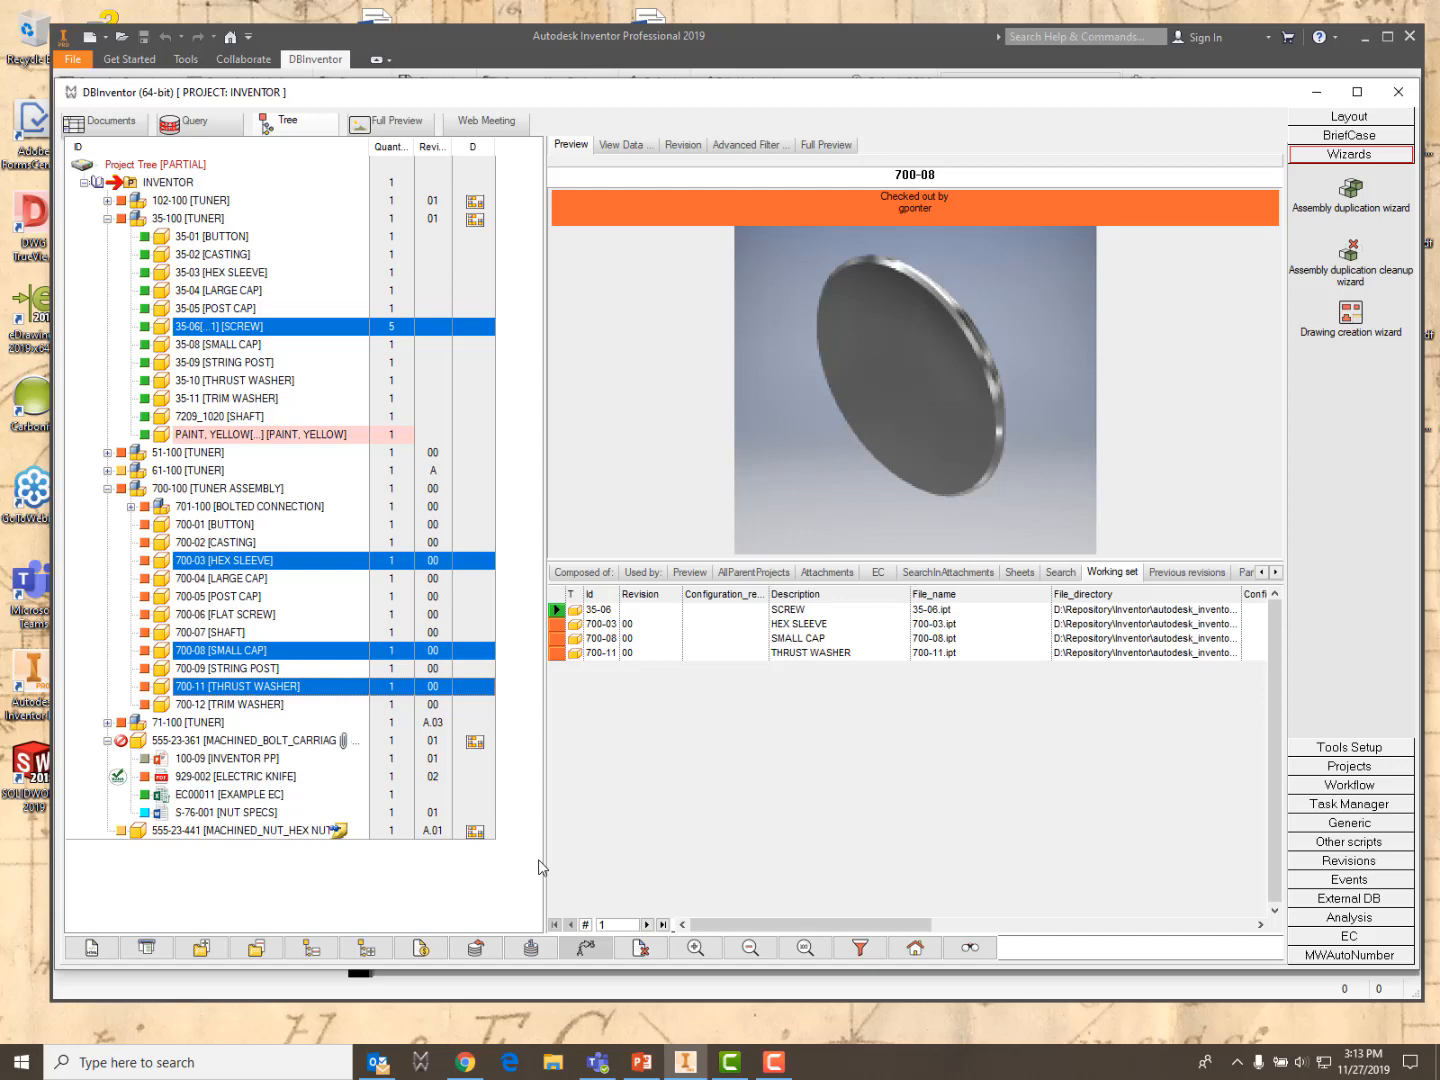
Set the Treatment property to PAINTED for all four document records in the working set
click(555, 598)
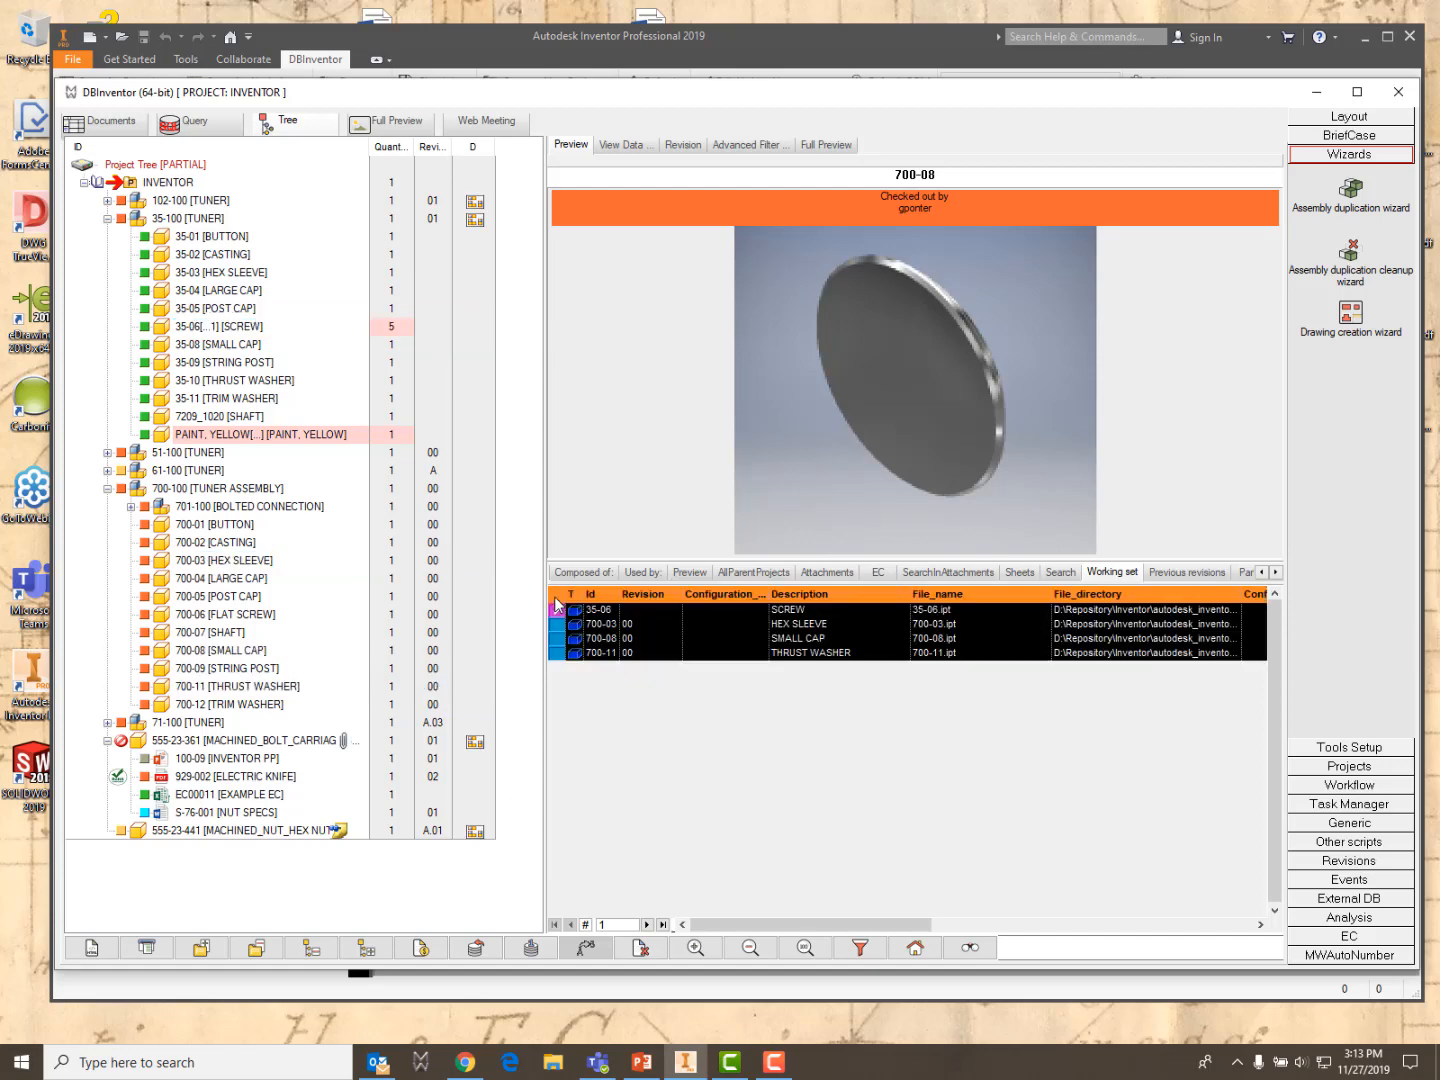
right_click(557, 605)
mouse_move(598, 550)
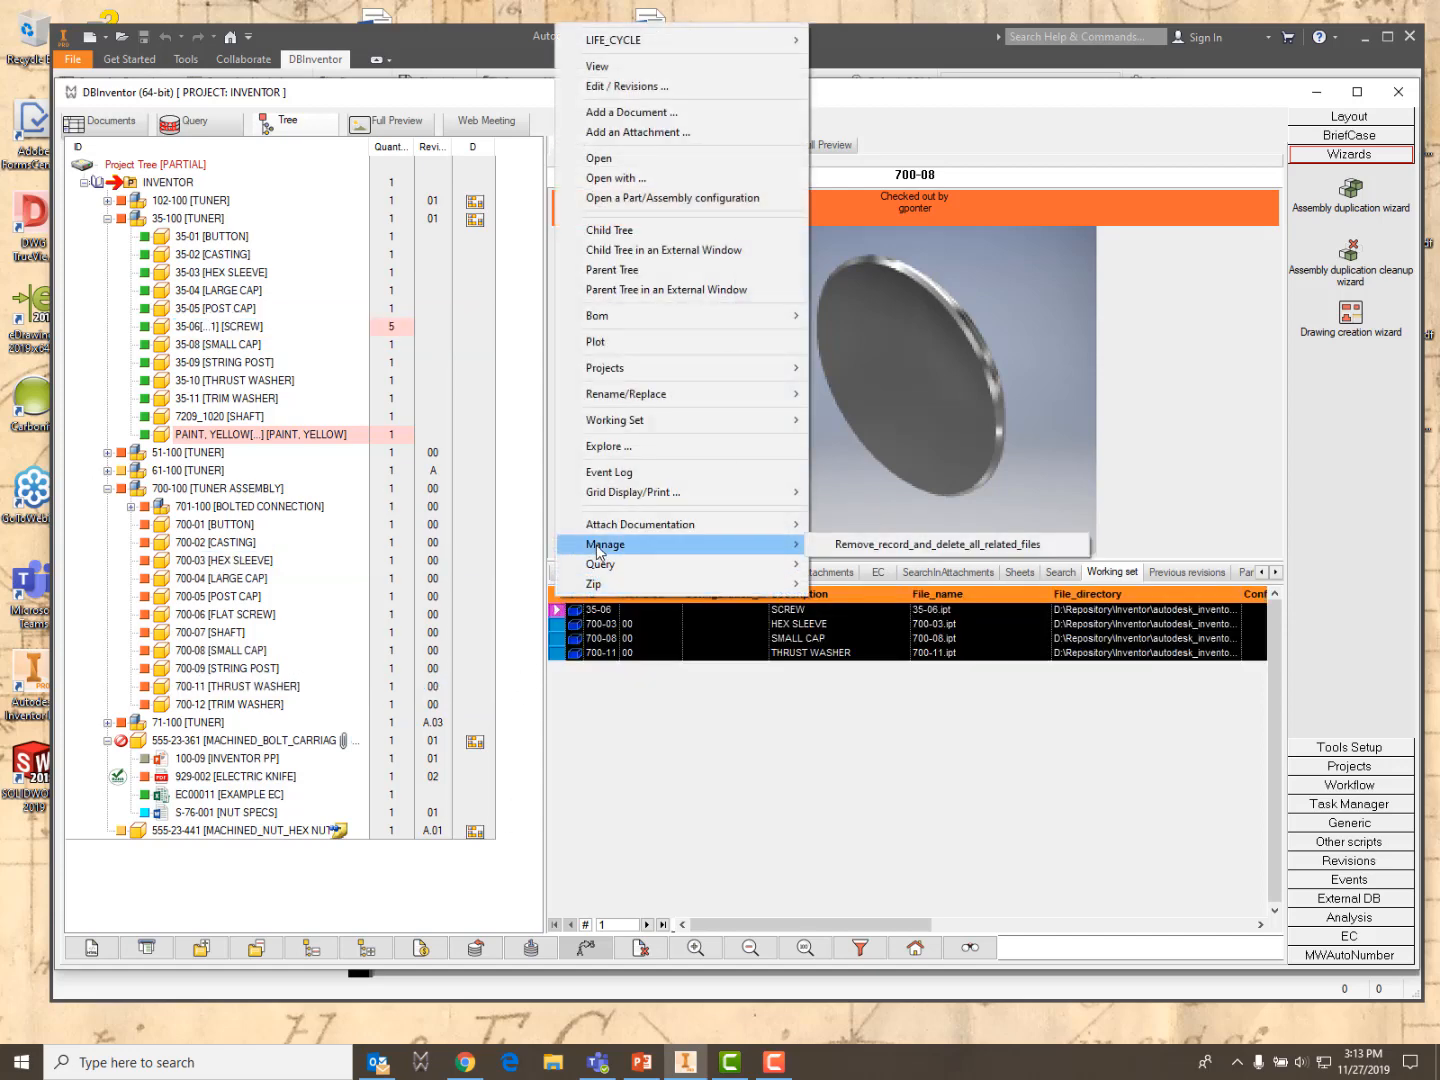
mouse_move(634, 428)
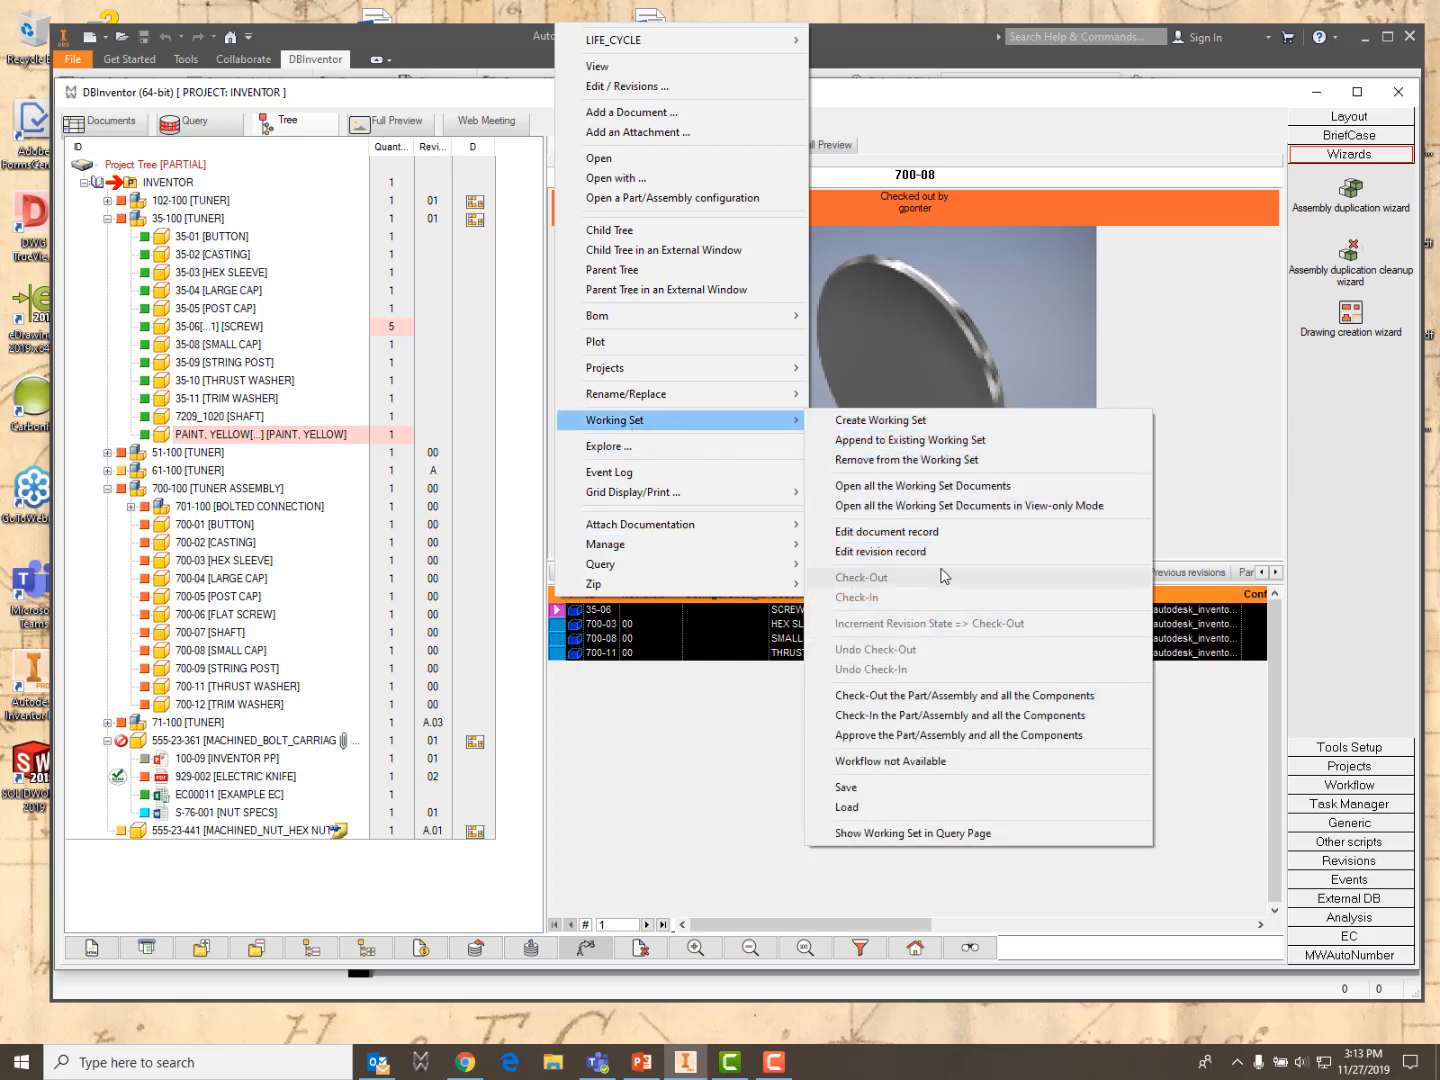
click(886, 533)
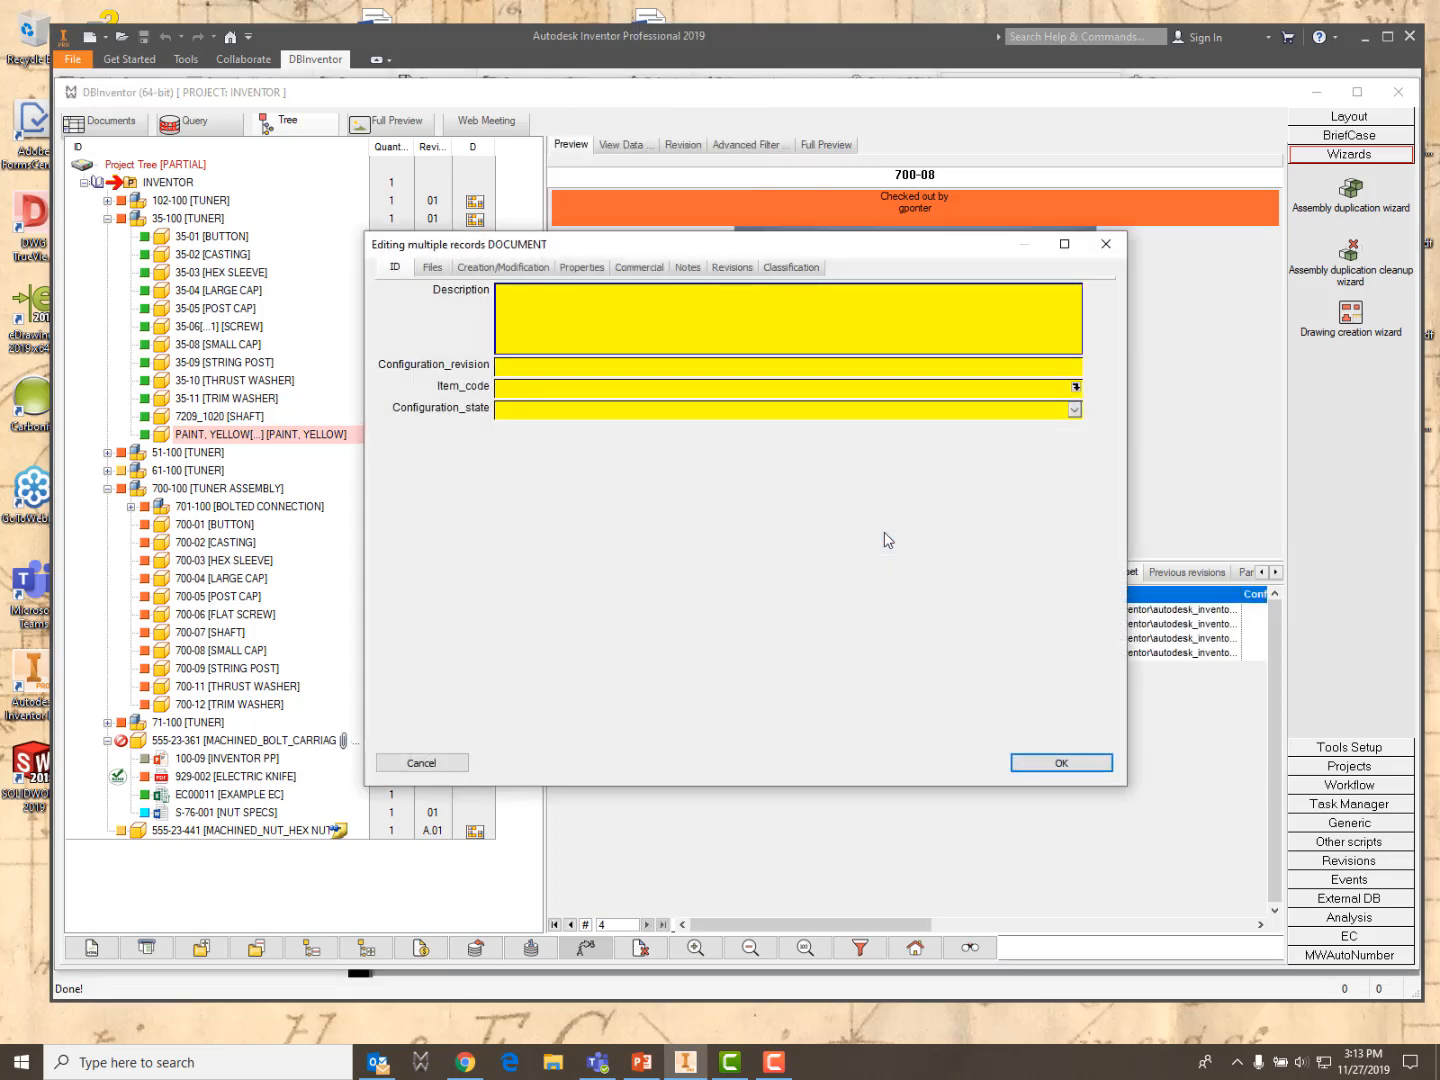
click(582, 270)
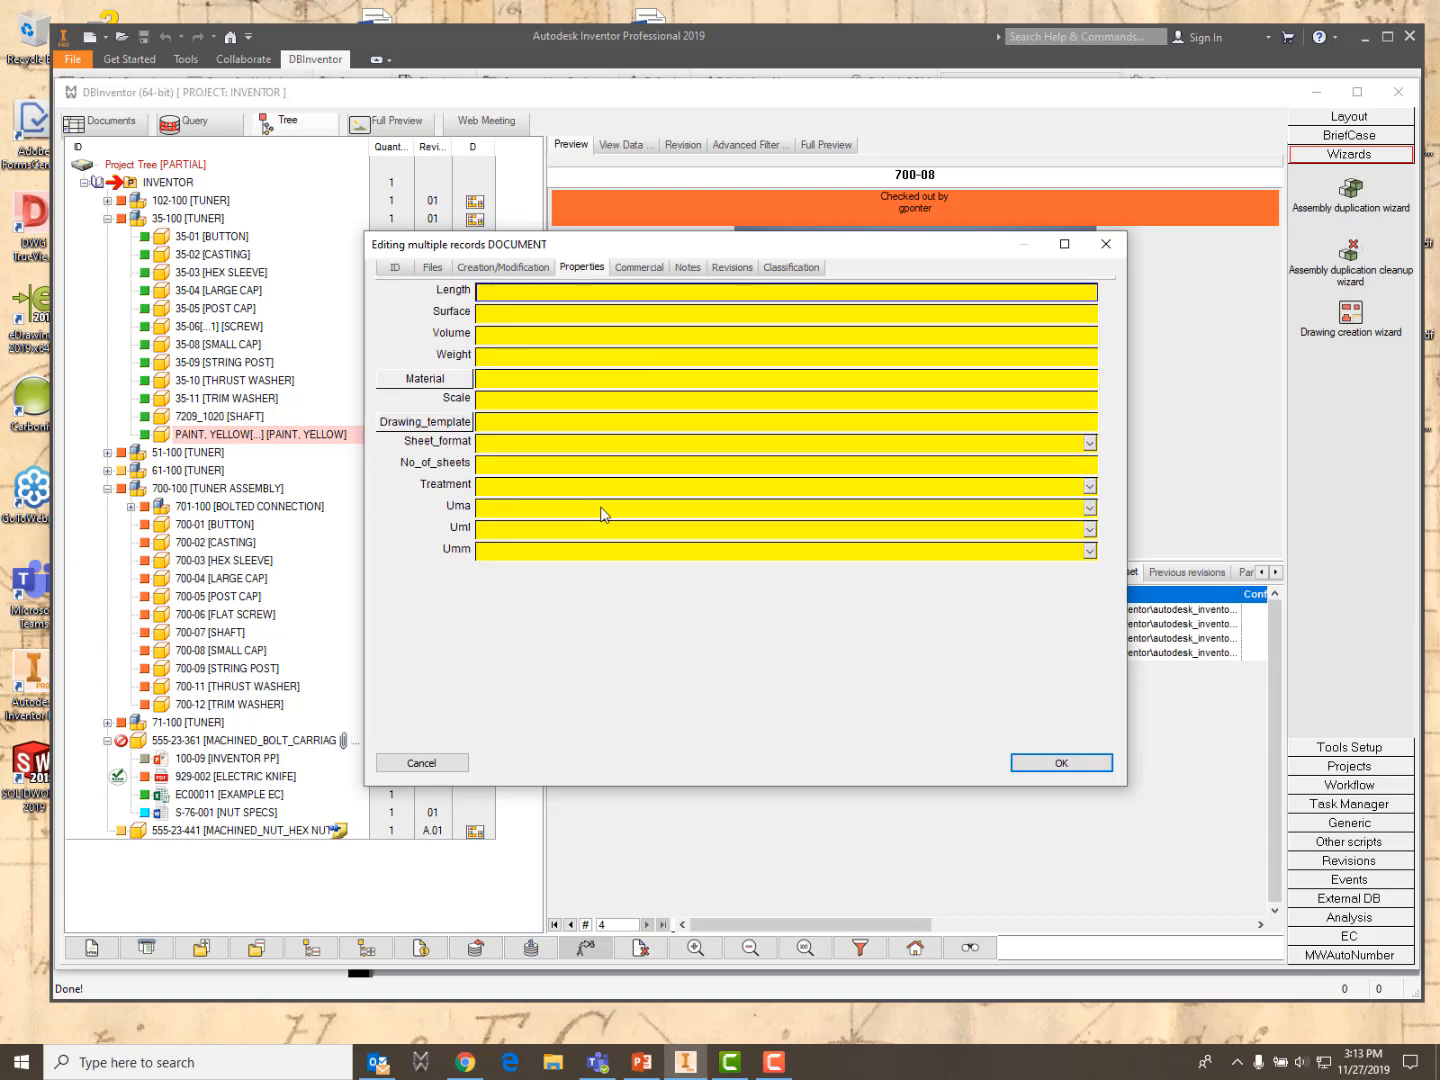
click(1089, 486)
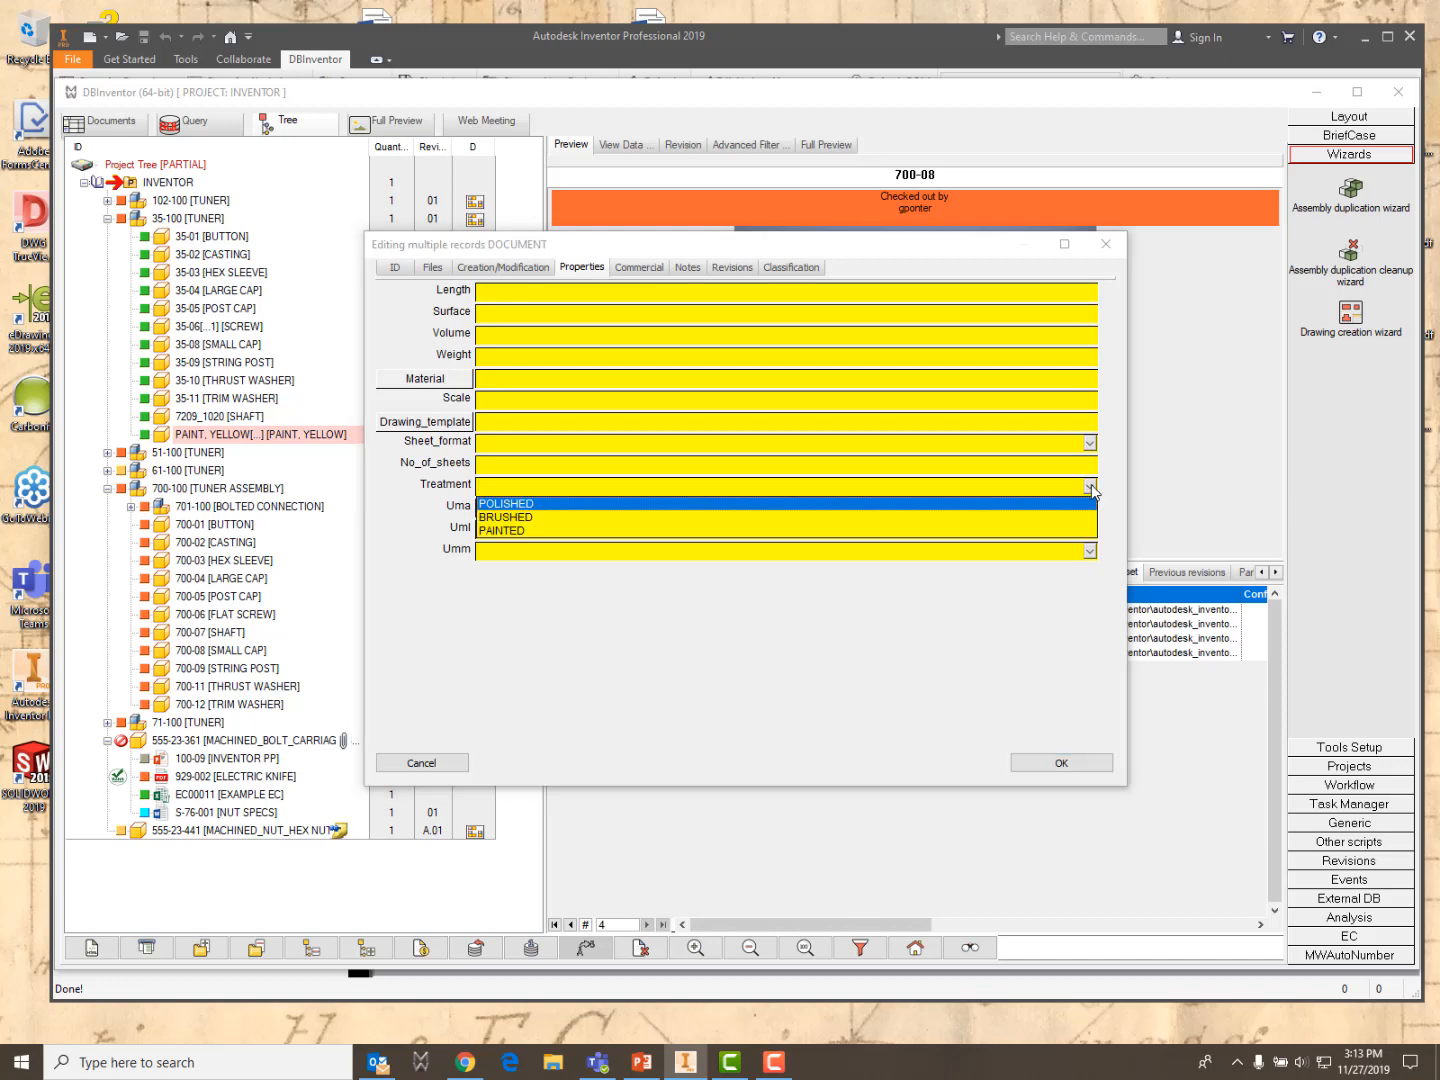
click(511, 531)
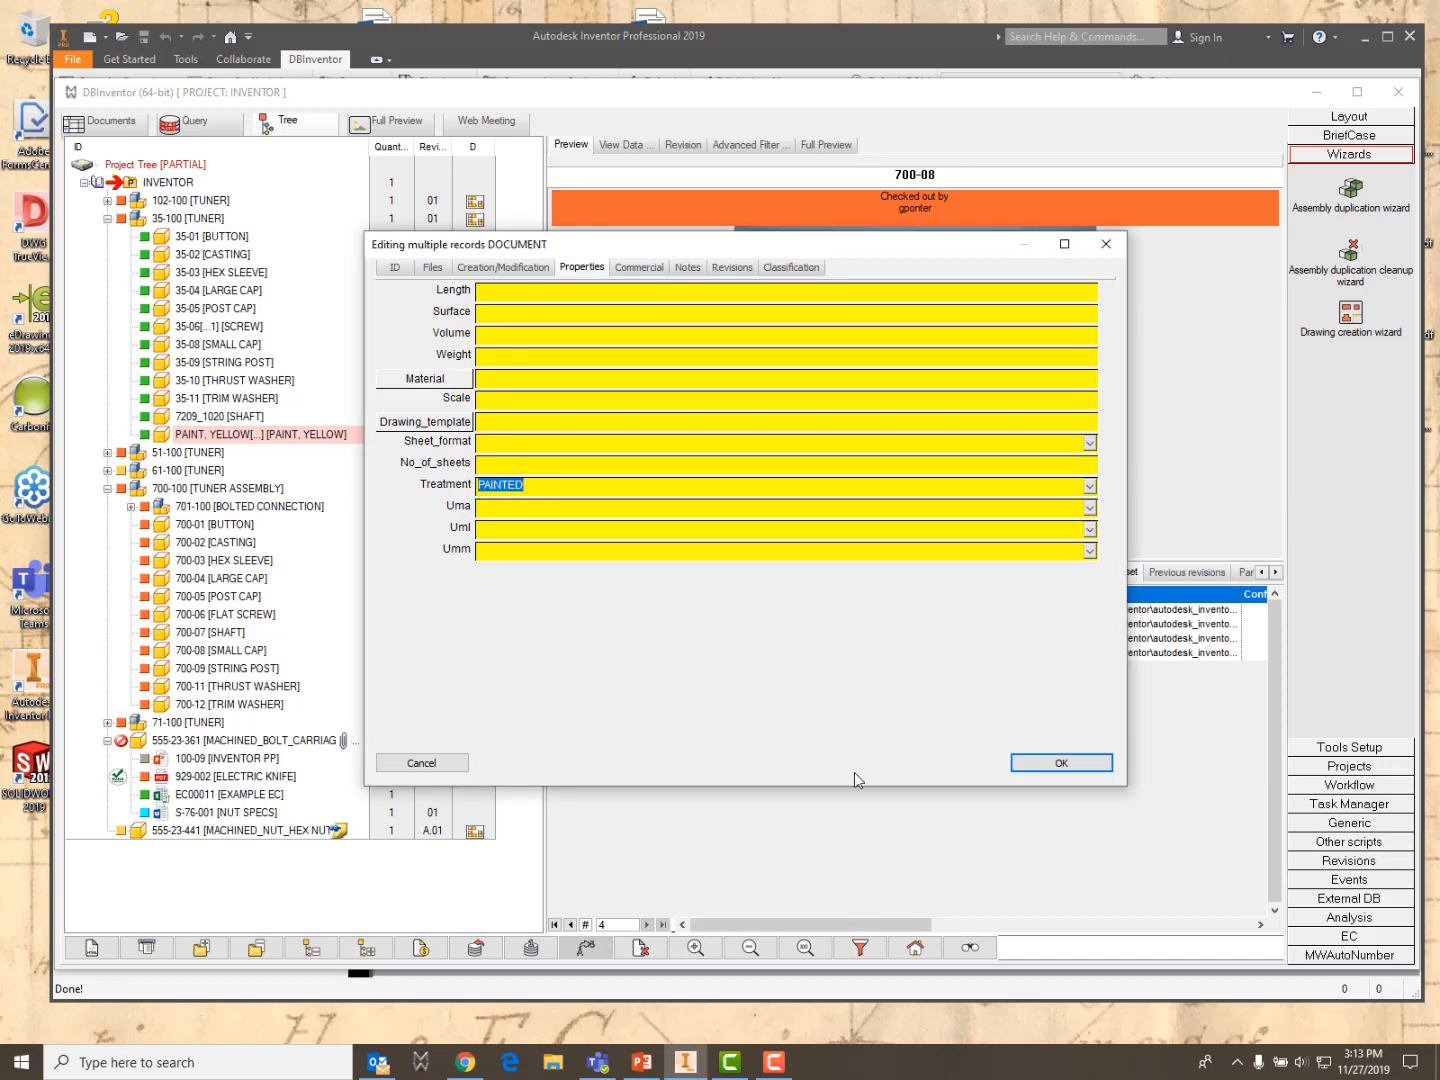
click(1054, 763)
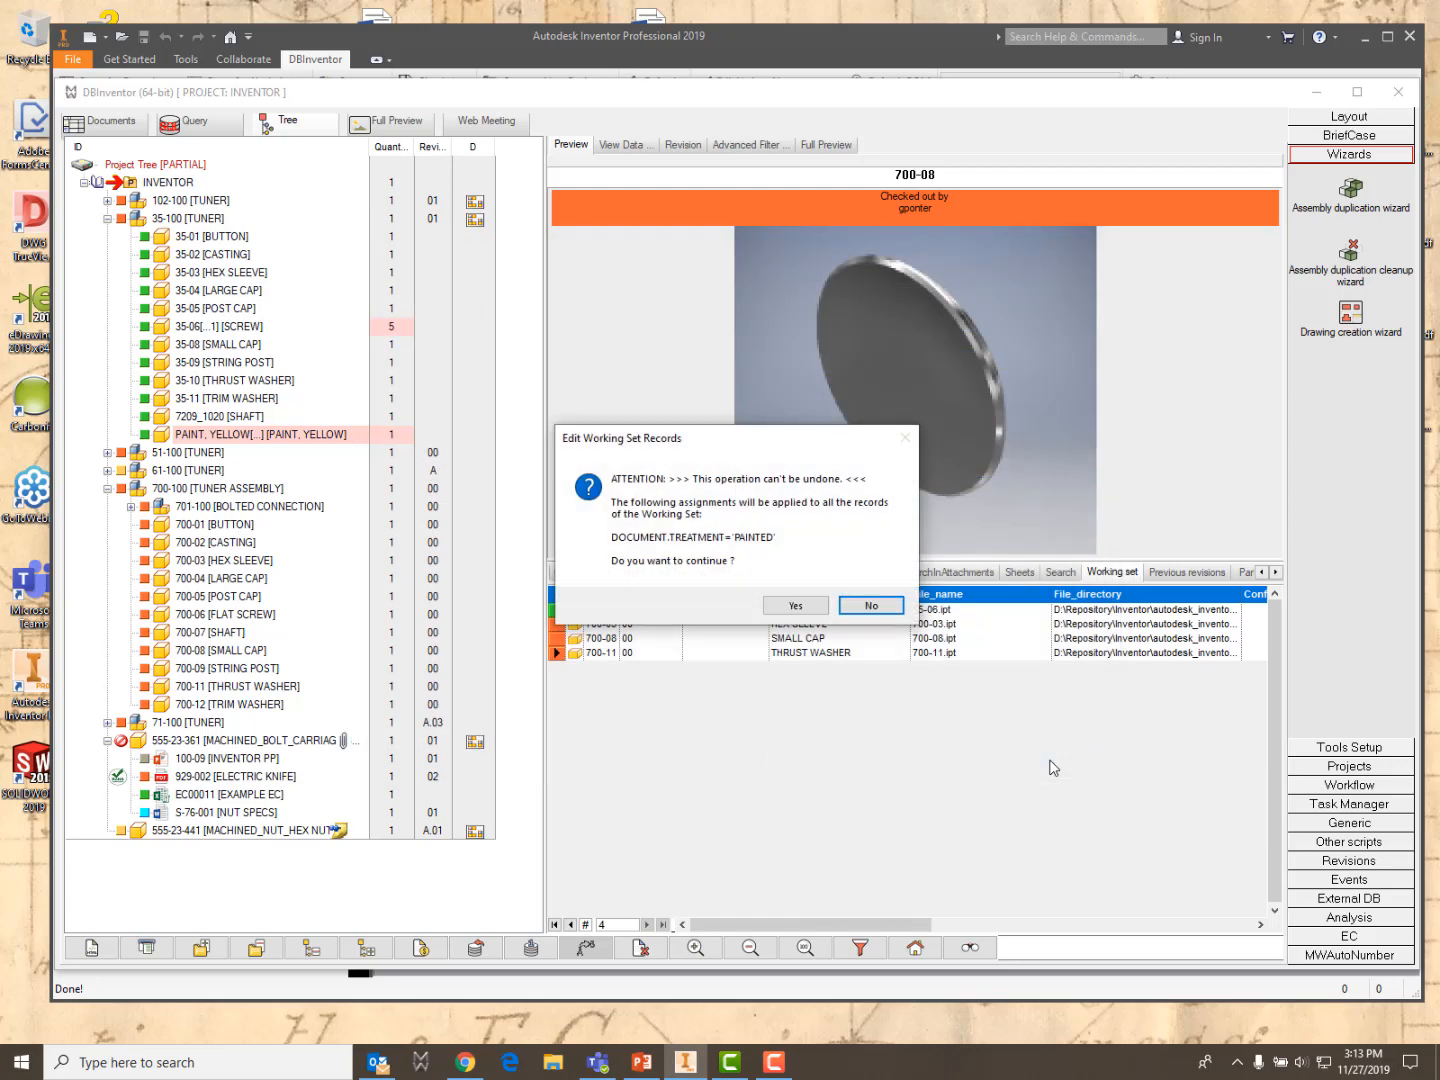
click(772, 606)
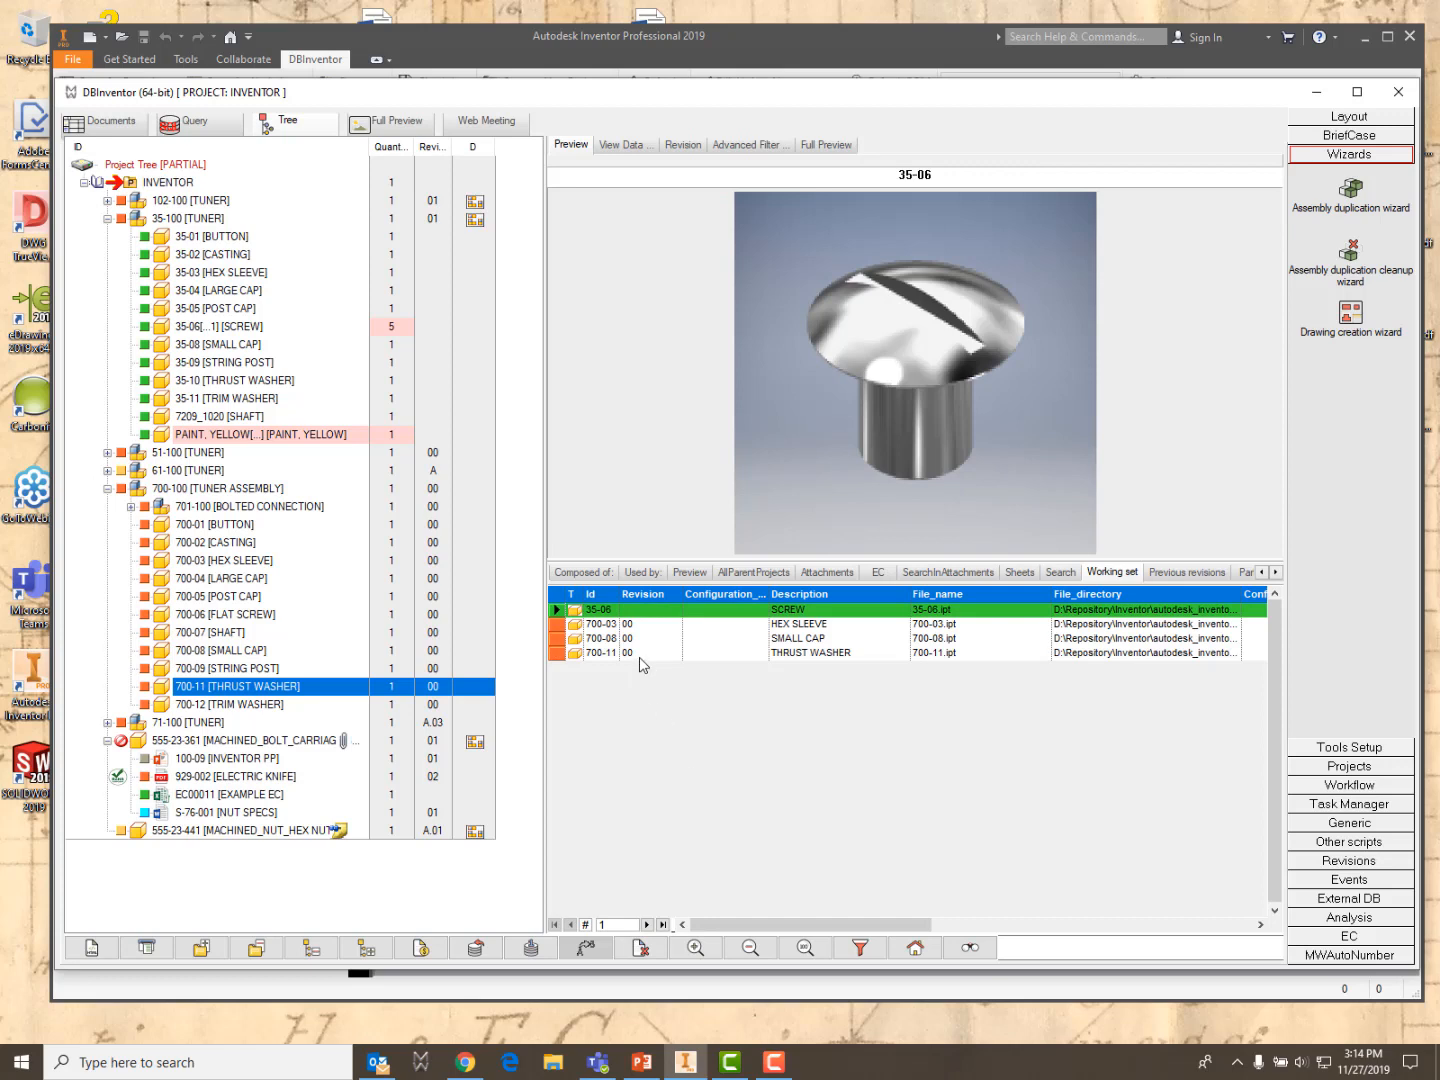
Check the Treatment property of the 700-08 small cap, 700-11 thrust washer and 35-06 screw
click(600, 638)
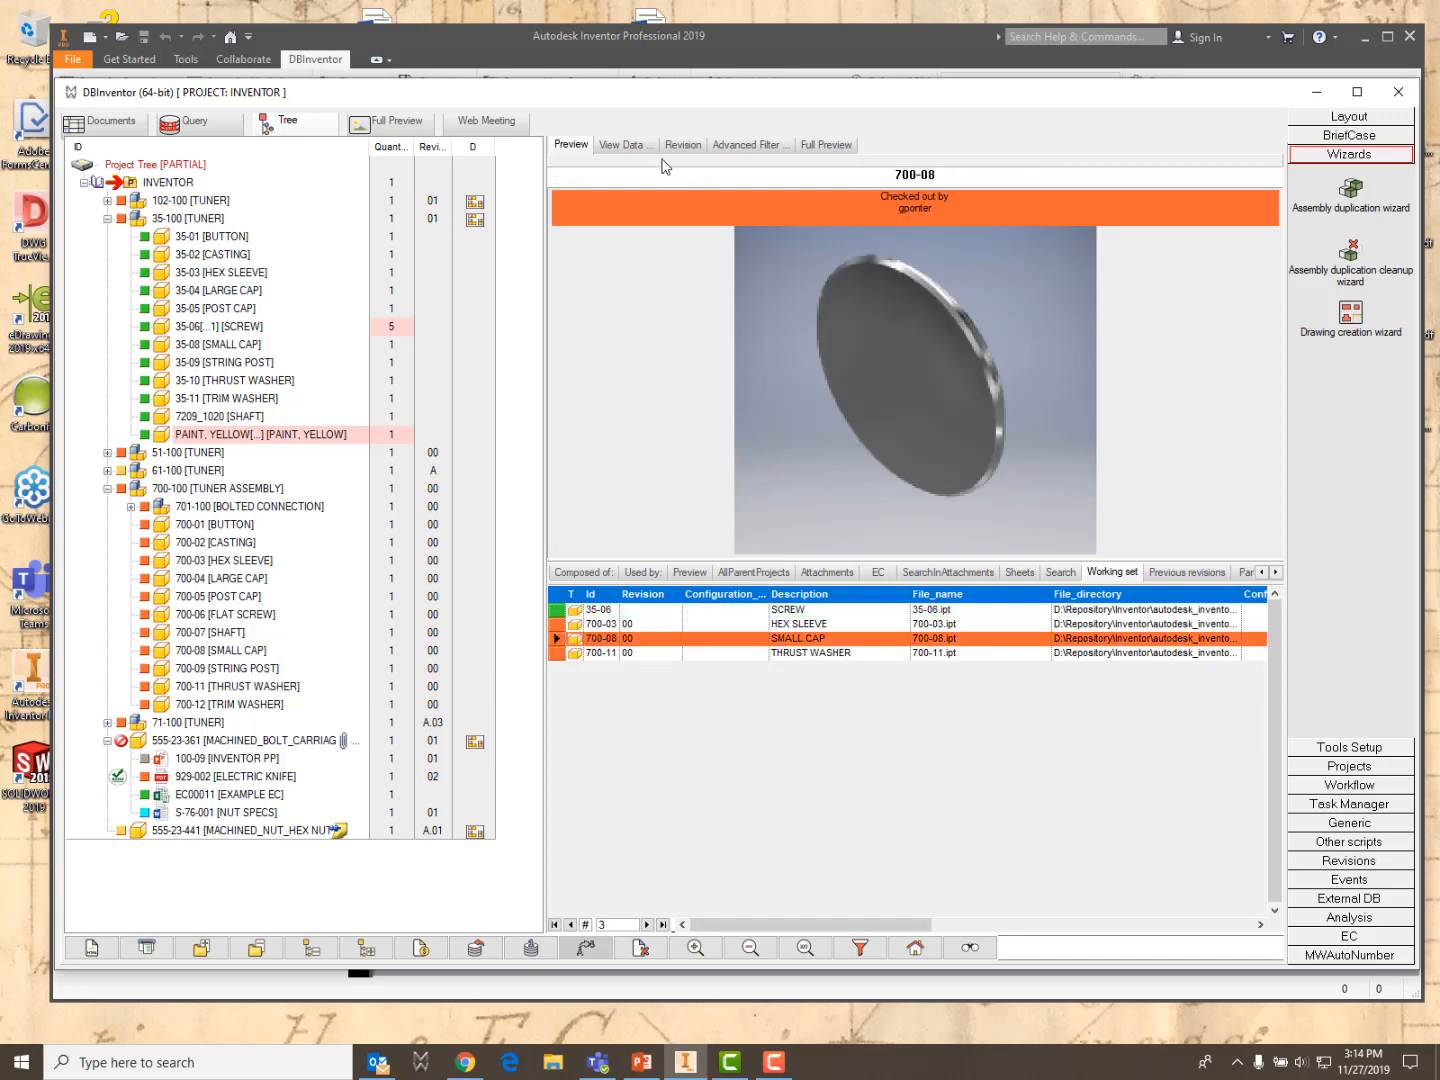
click(625, 150)
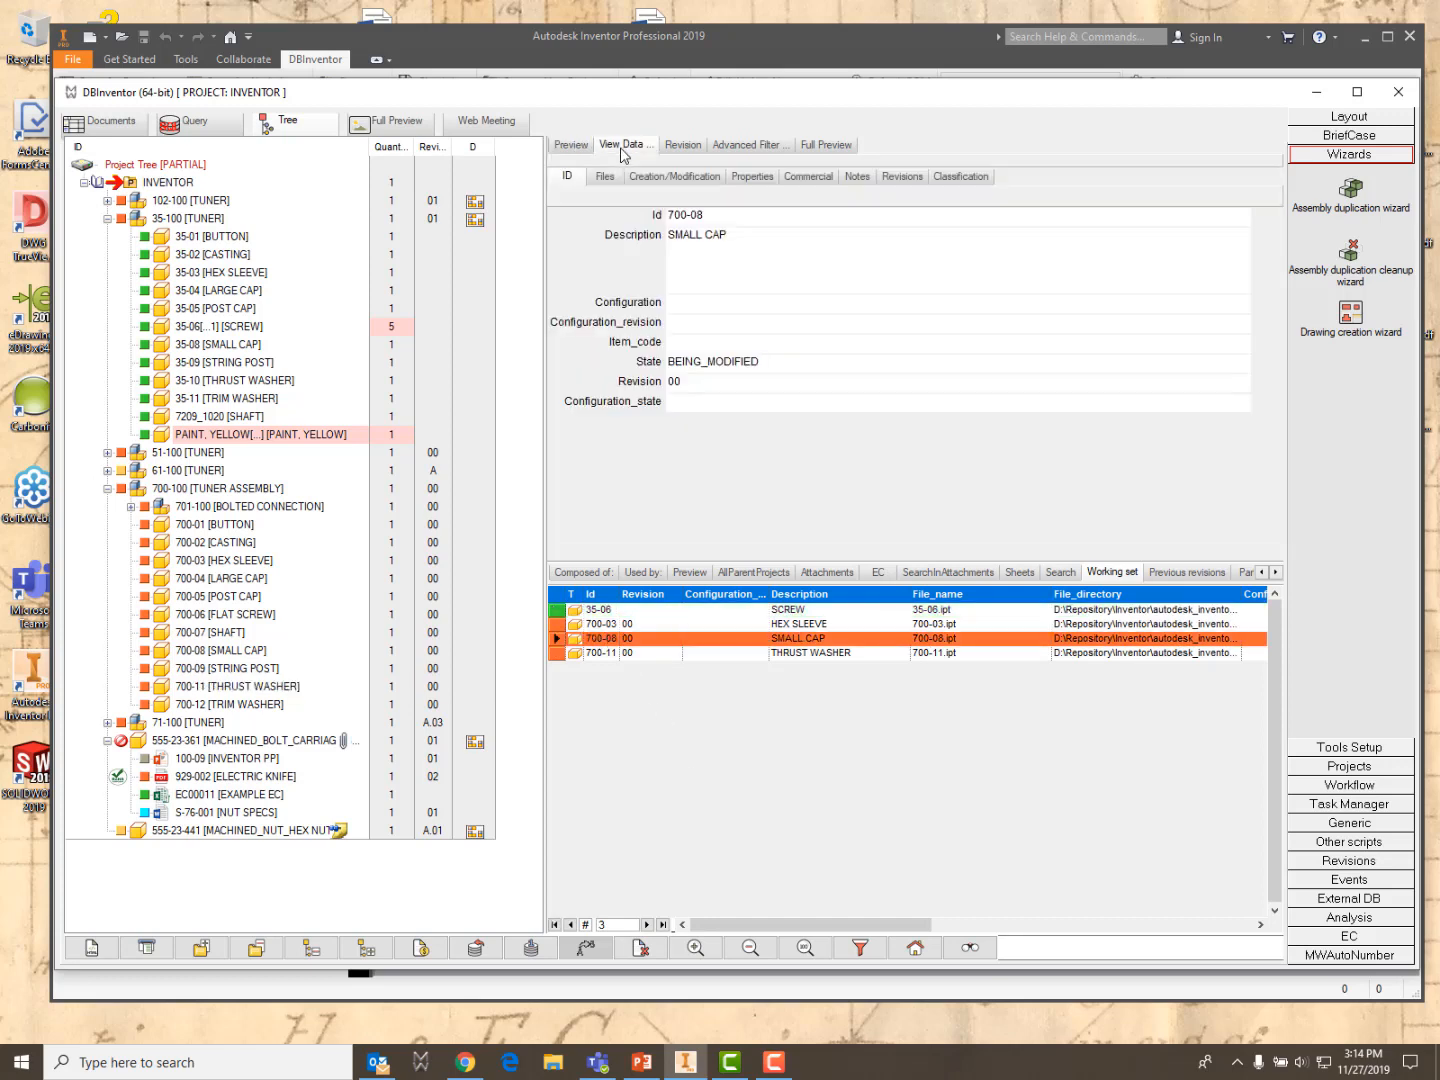
click(745, 178)
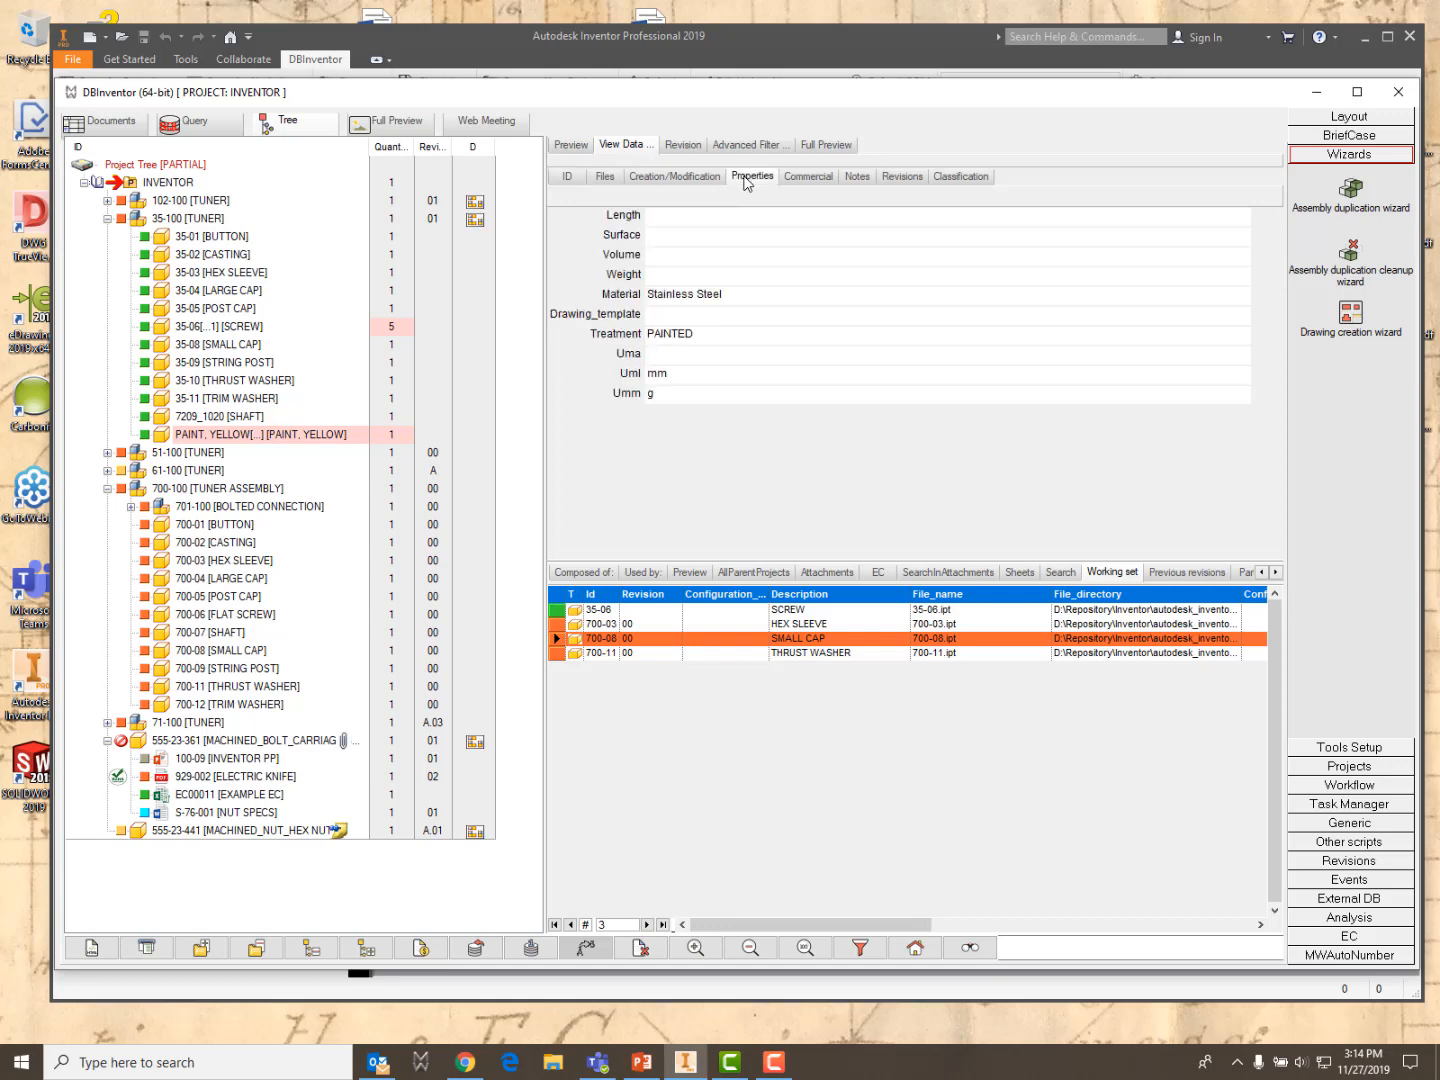
click(608, 653)
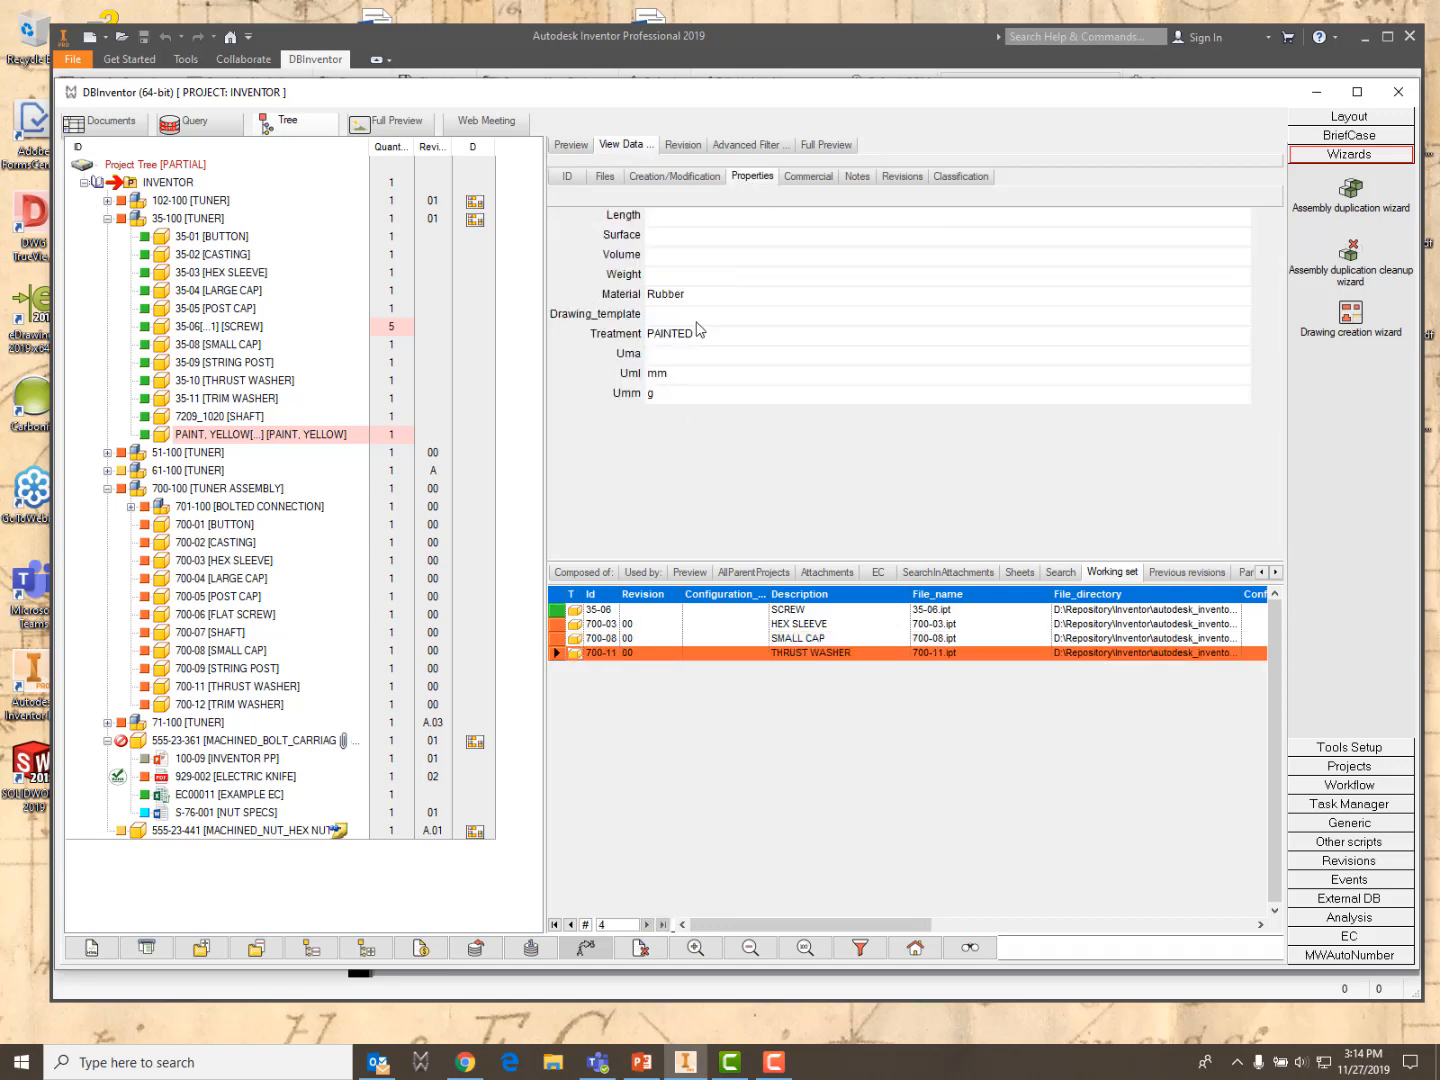
click(635, 612)
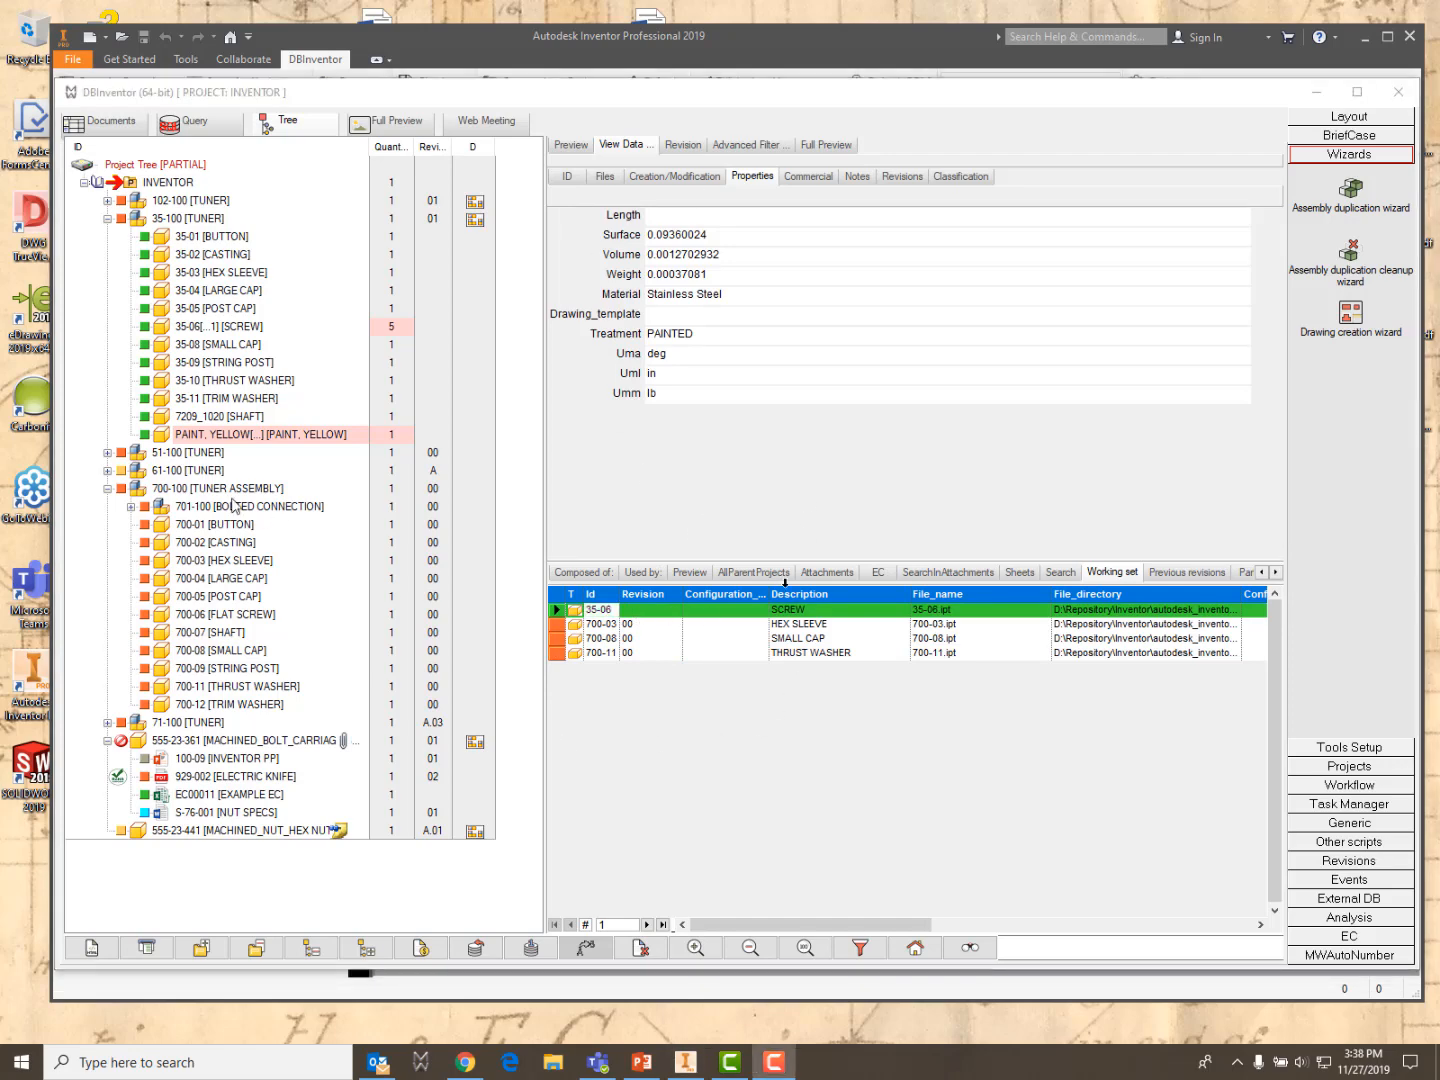
Reload the earlier working set of the 51-100 tuner and show the commercial data of its 51-11 trim washer
click(107, 452)
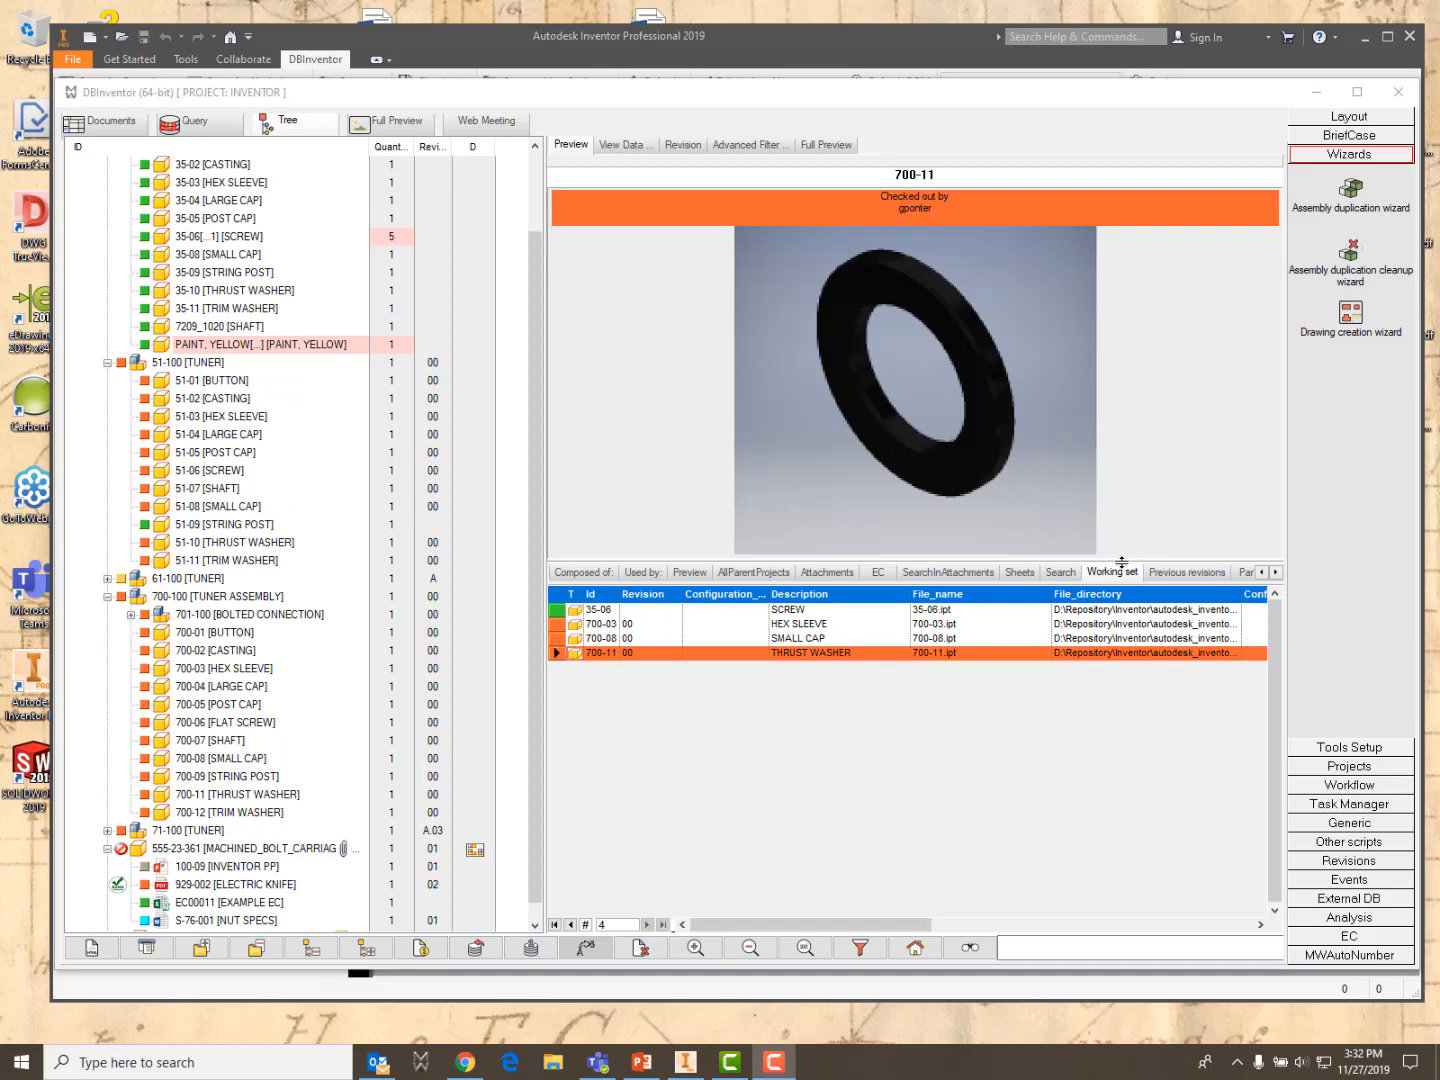
click(1114, 575)
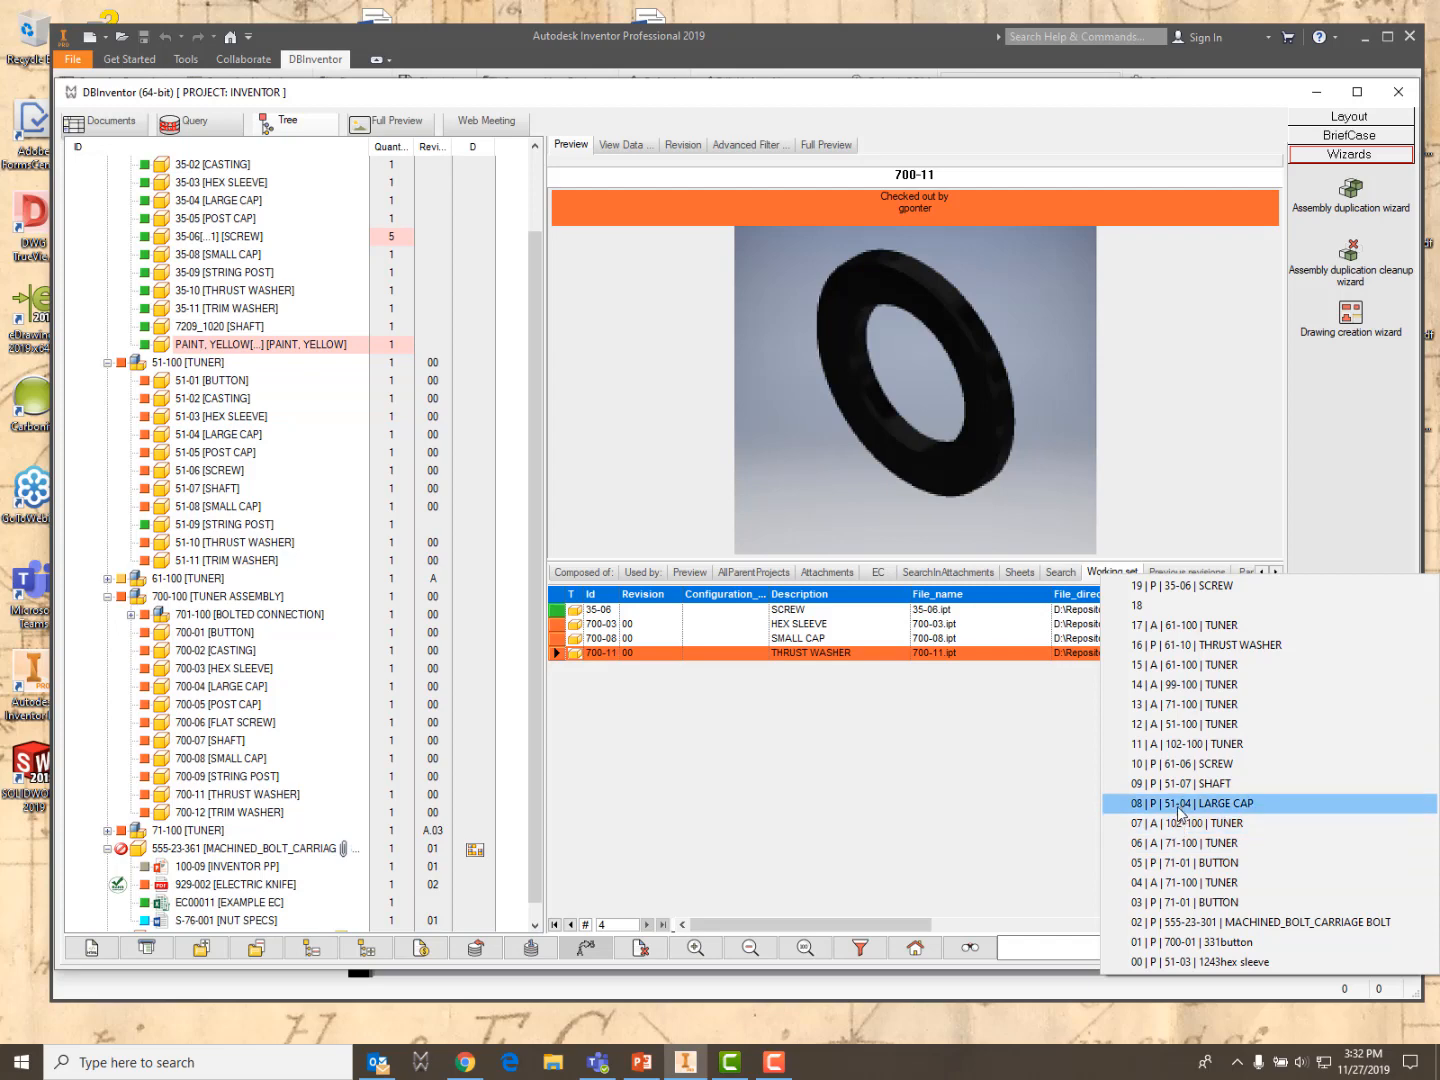
click(1190, 726)
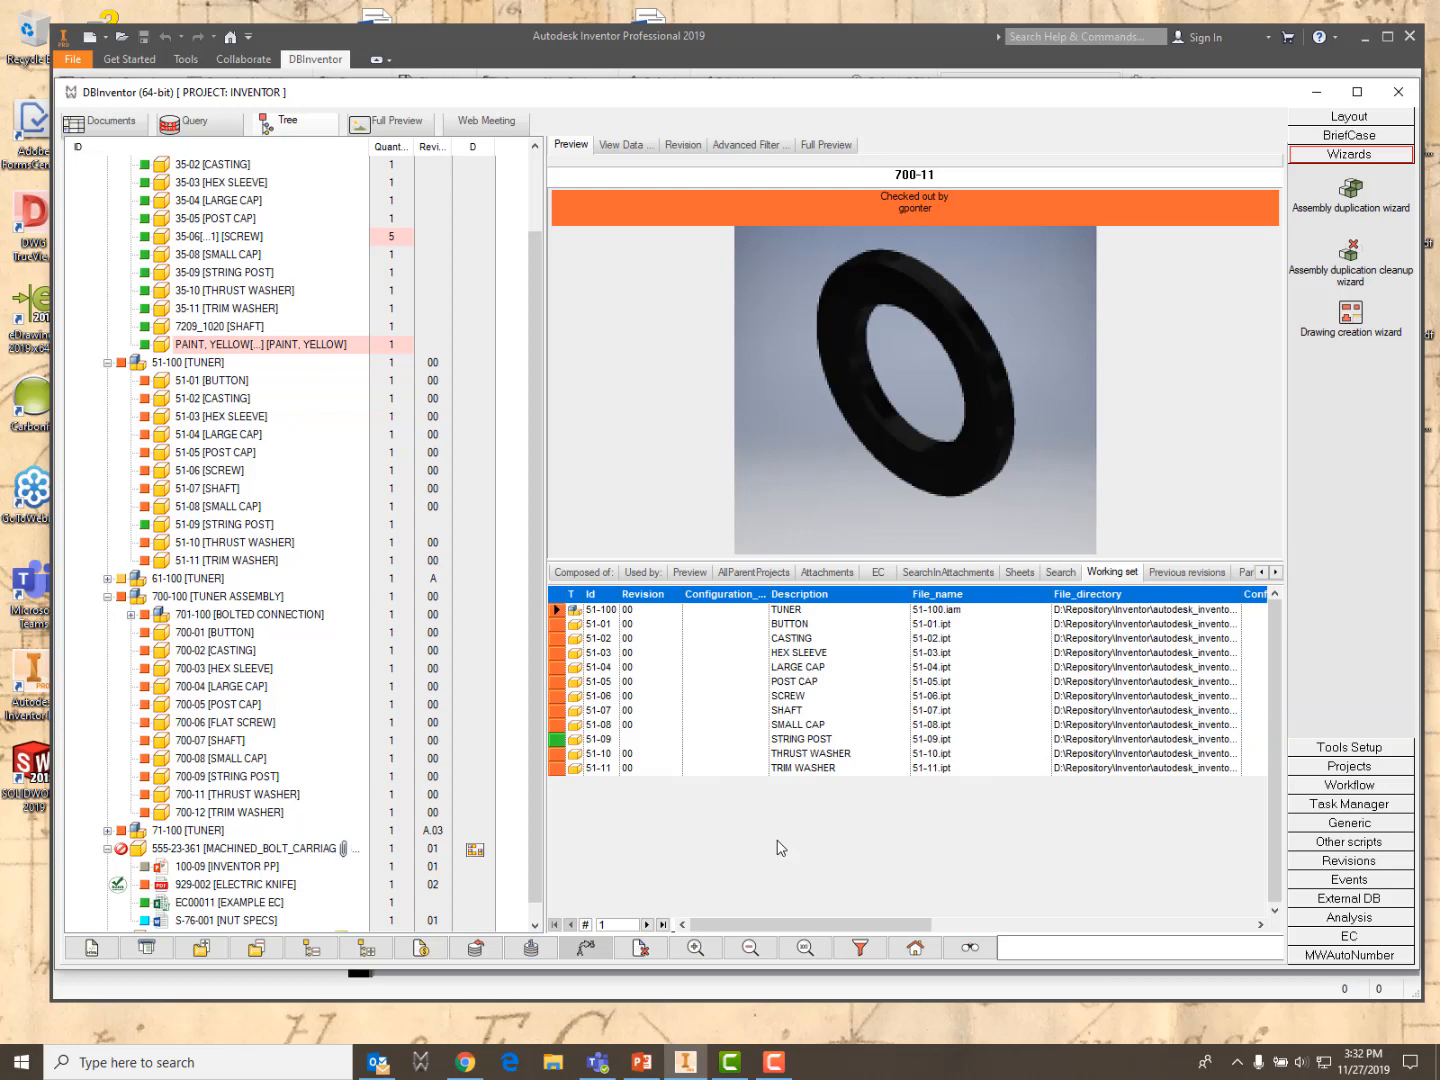
click(600, 768)
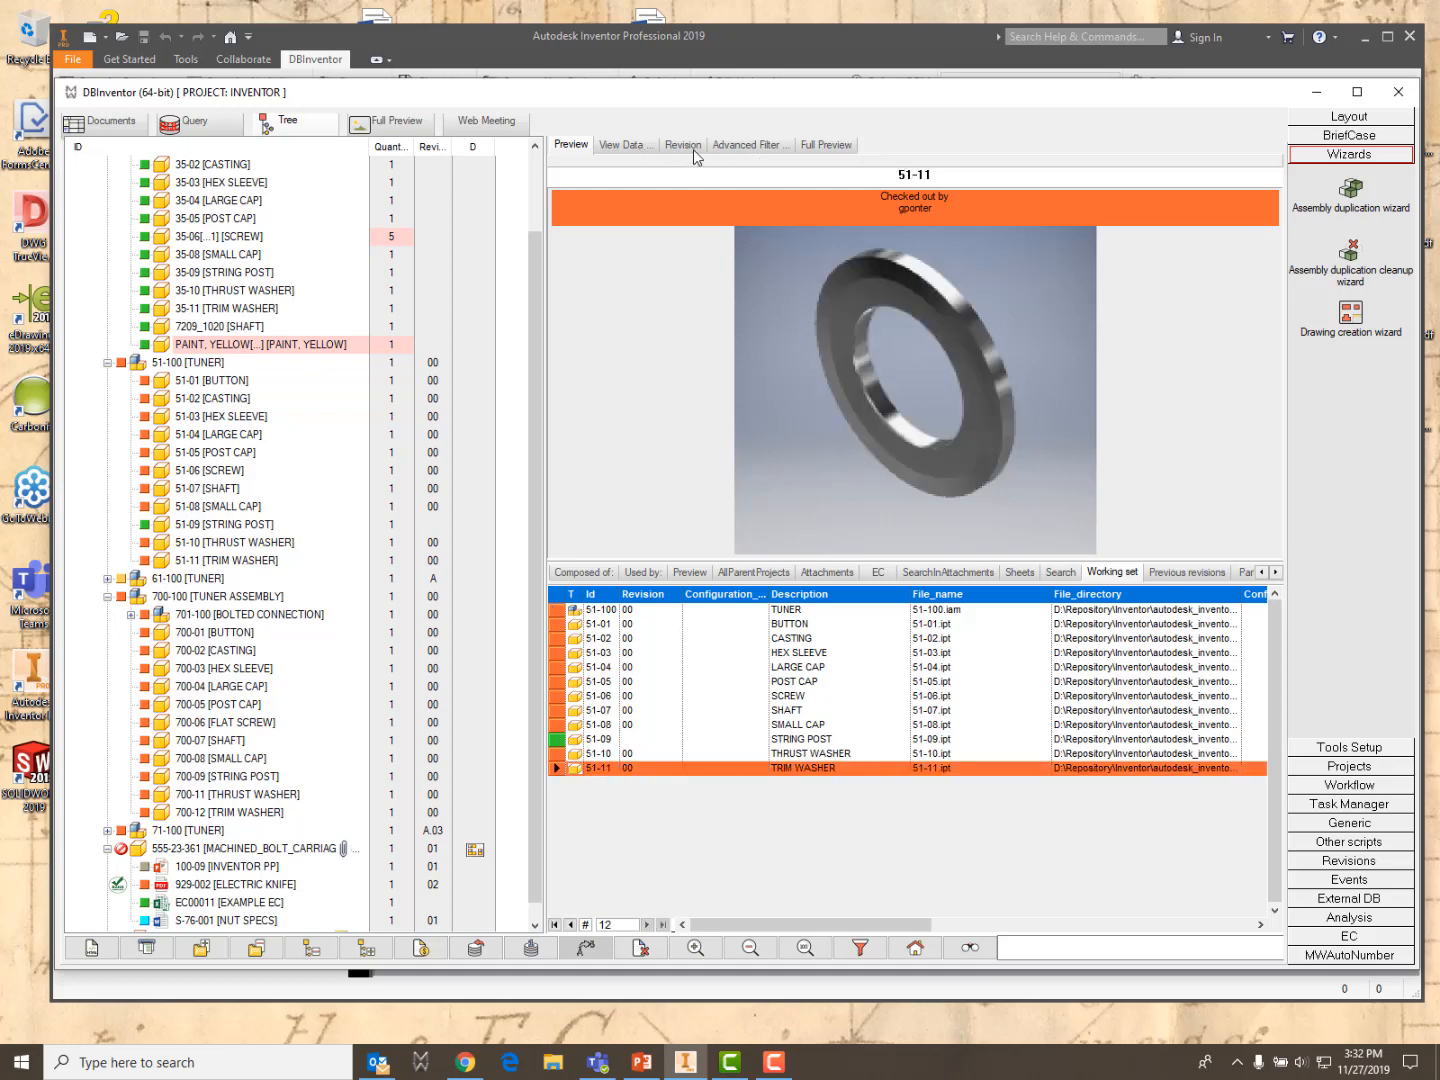
click(632, 146)
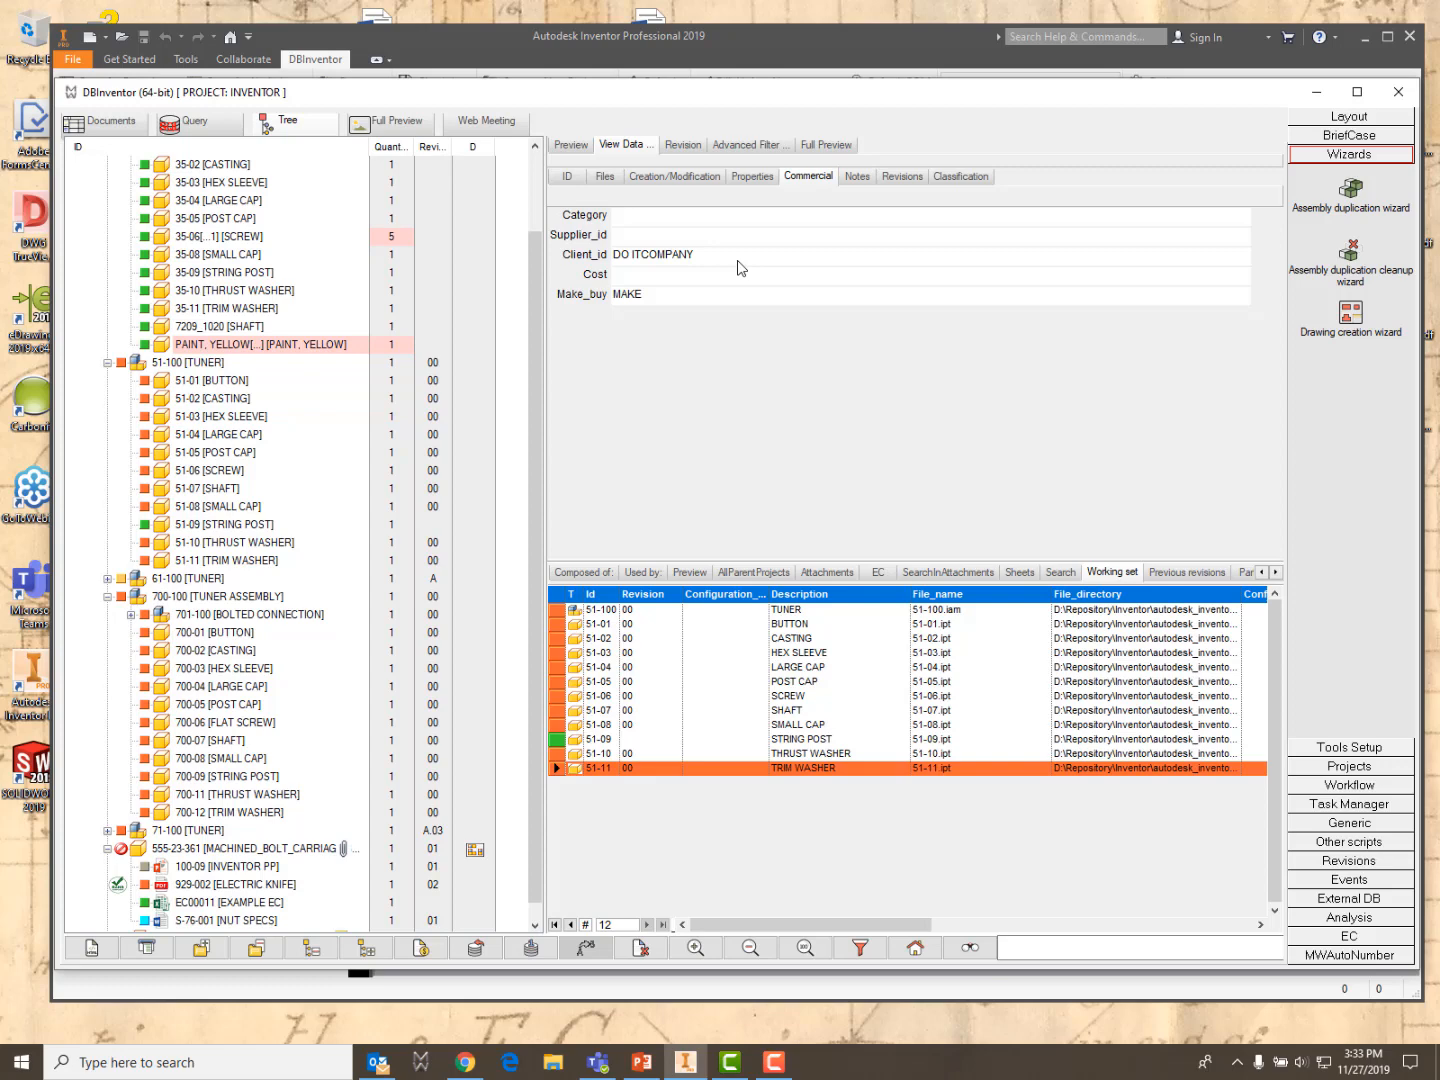
Replace DO IT with MAKE IT in the Client_id of all working set documents, and check the 51-06 screw and 51-02 casting
click(556, 600)
right_click(556, 600)
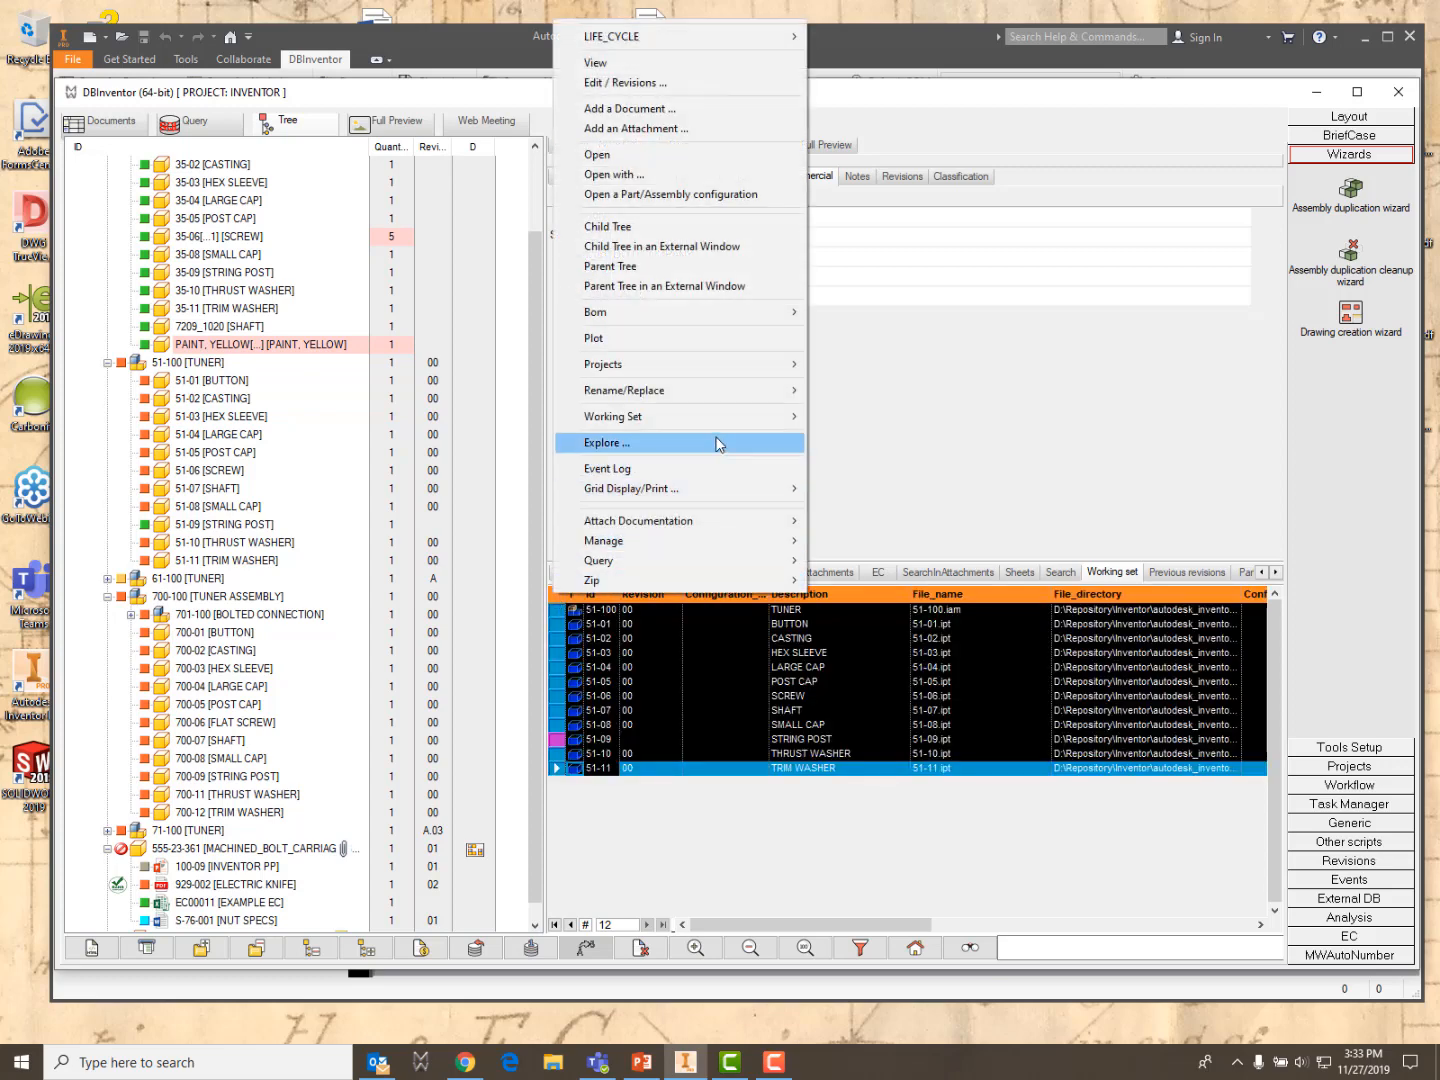
mouse_move(717, 418)
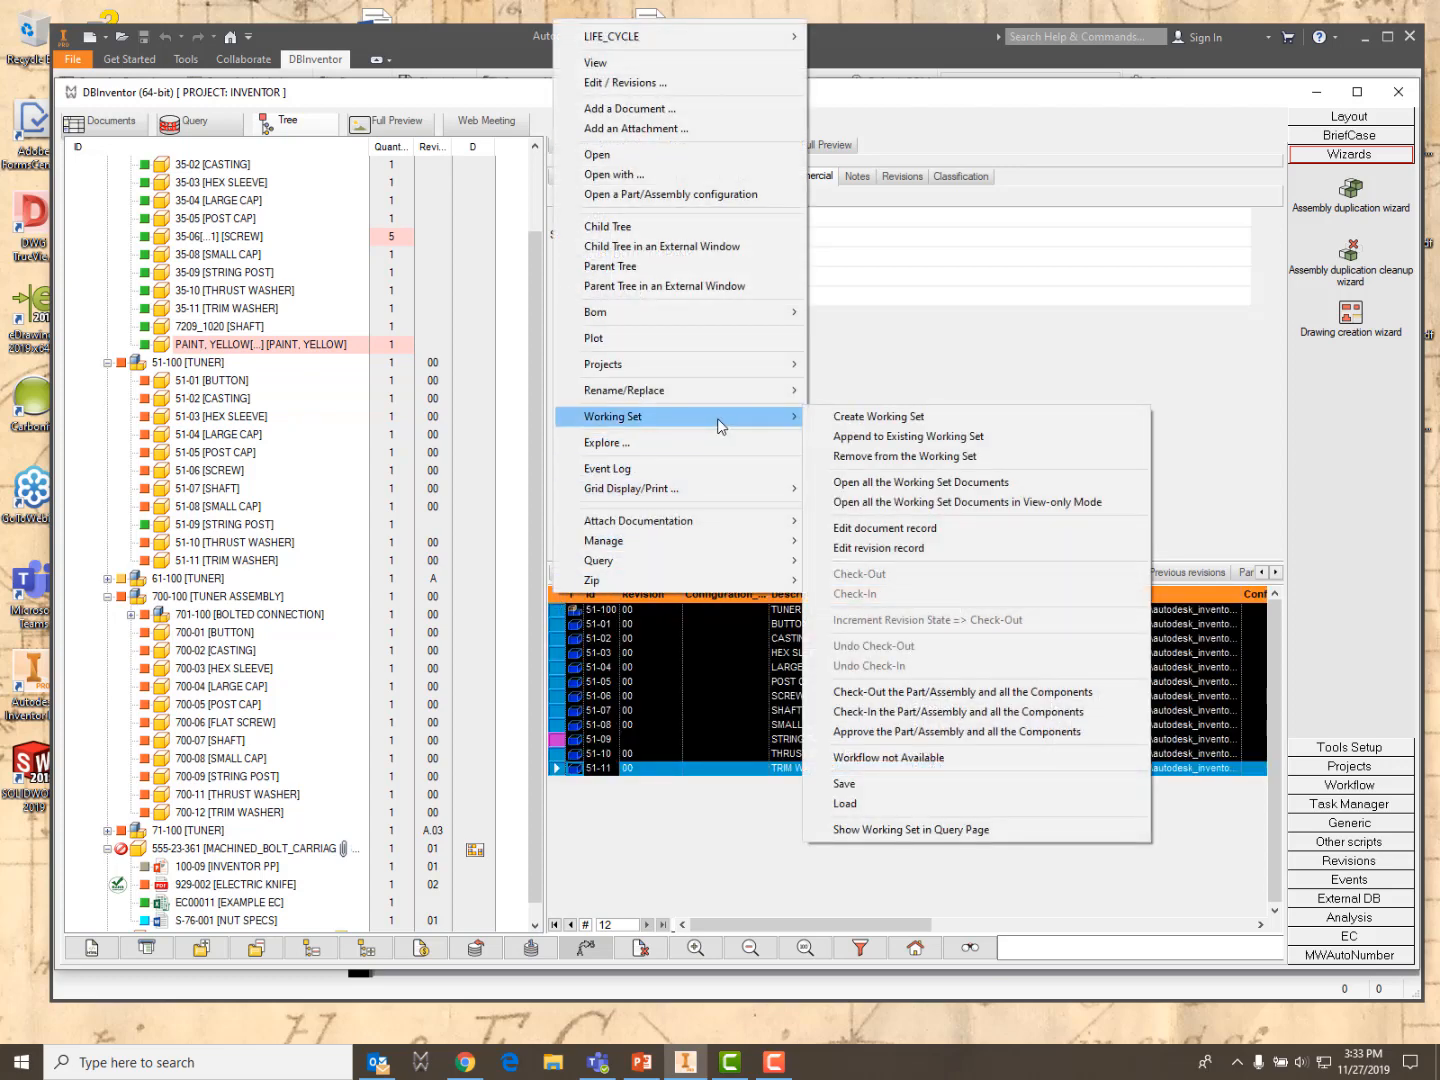
click(891, 537)
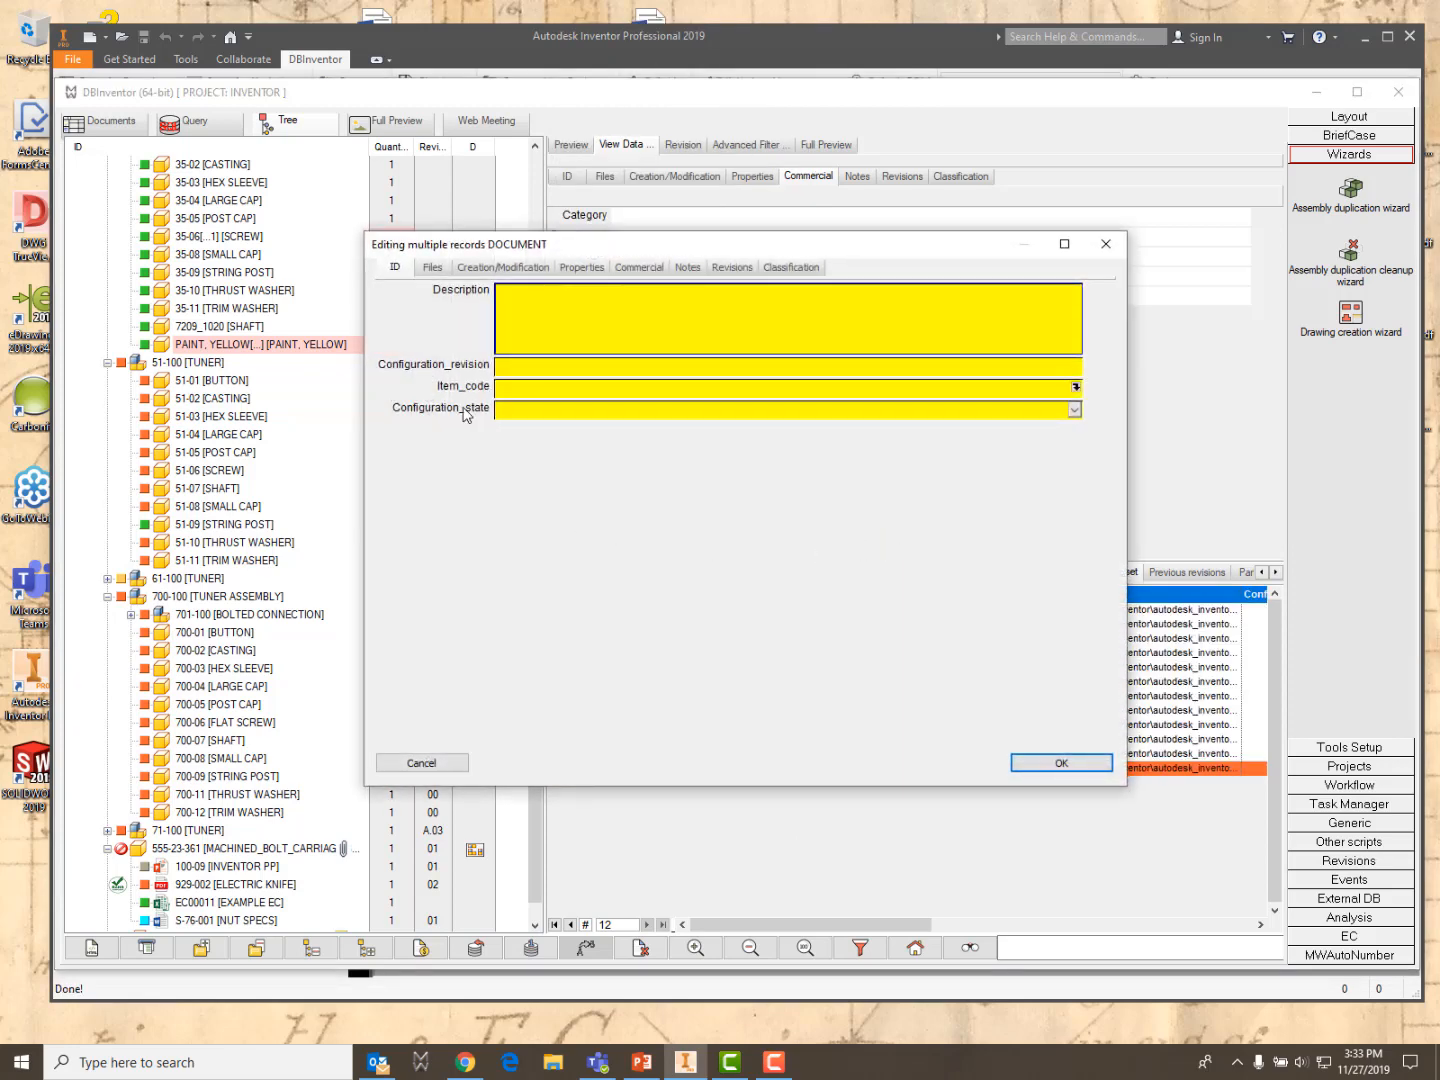
click(645, 268)
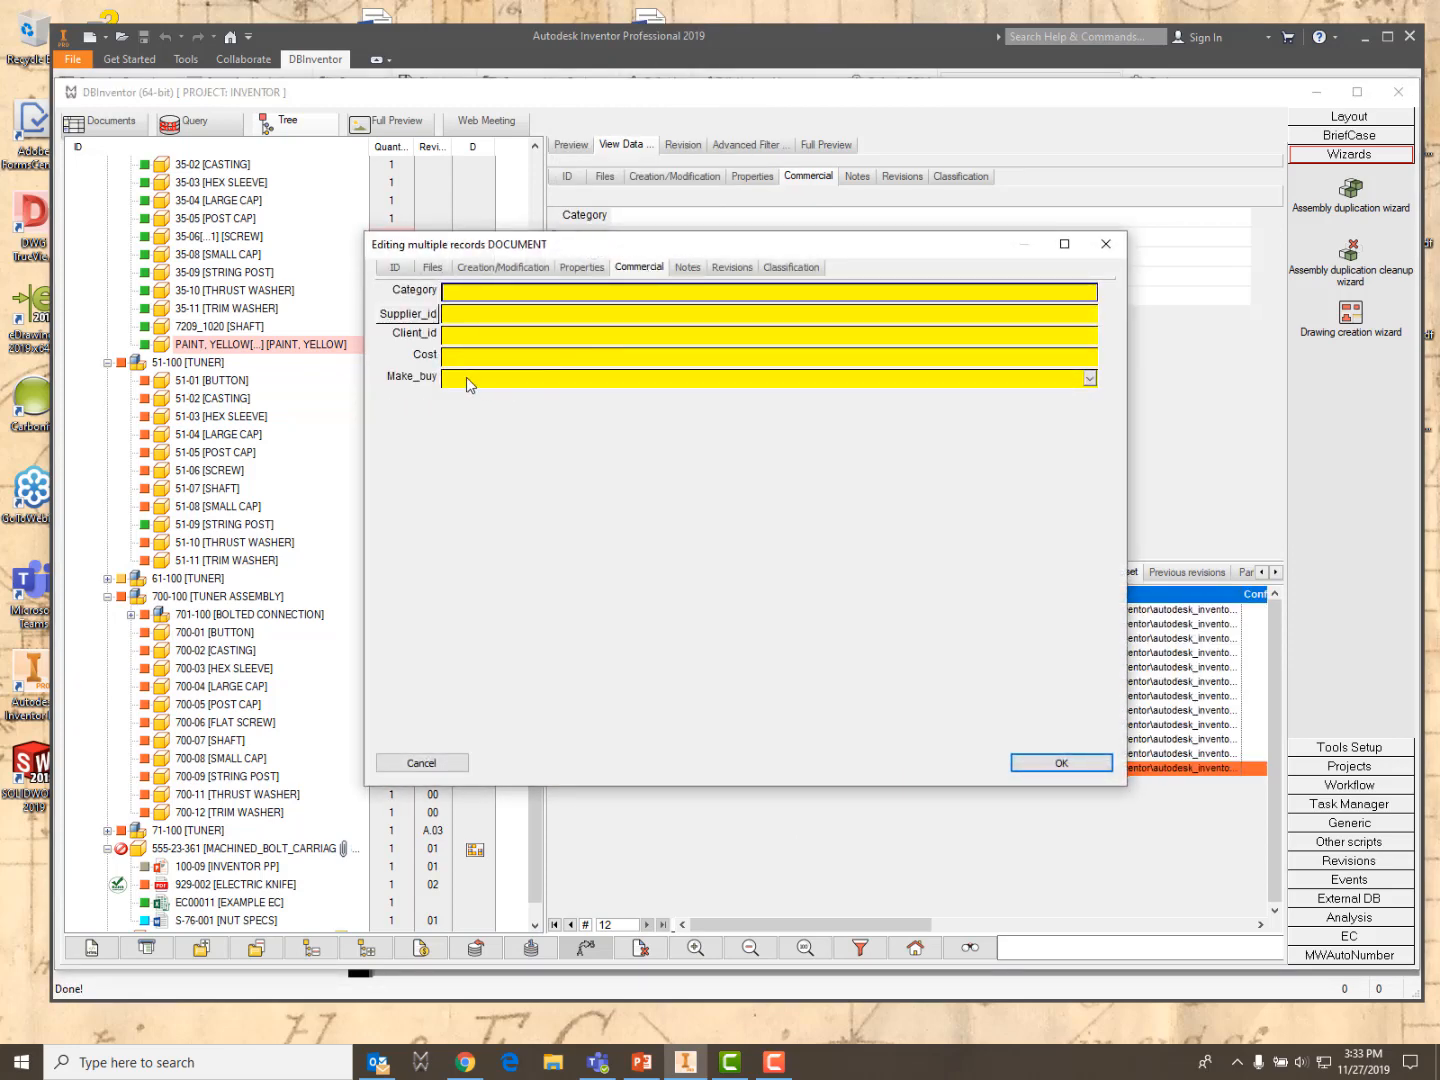
click(402, 334)
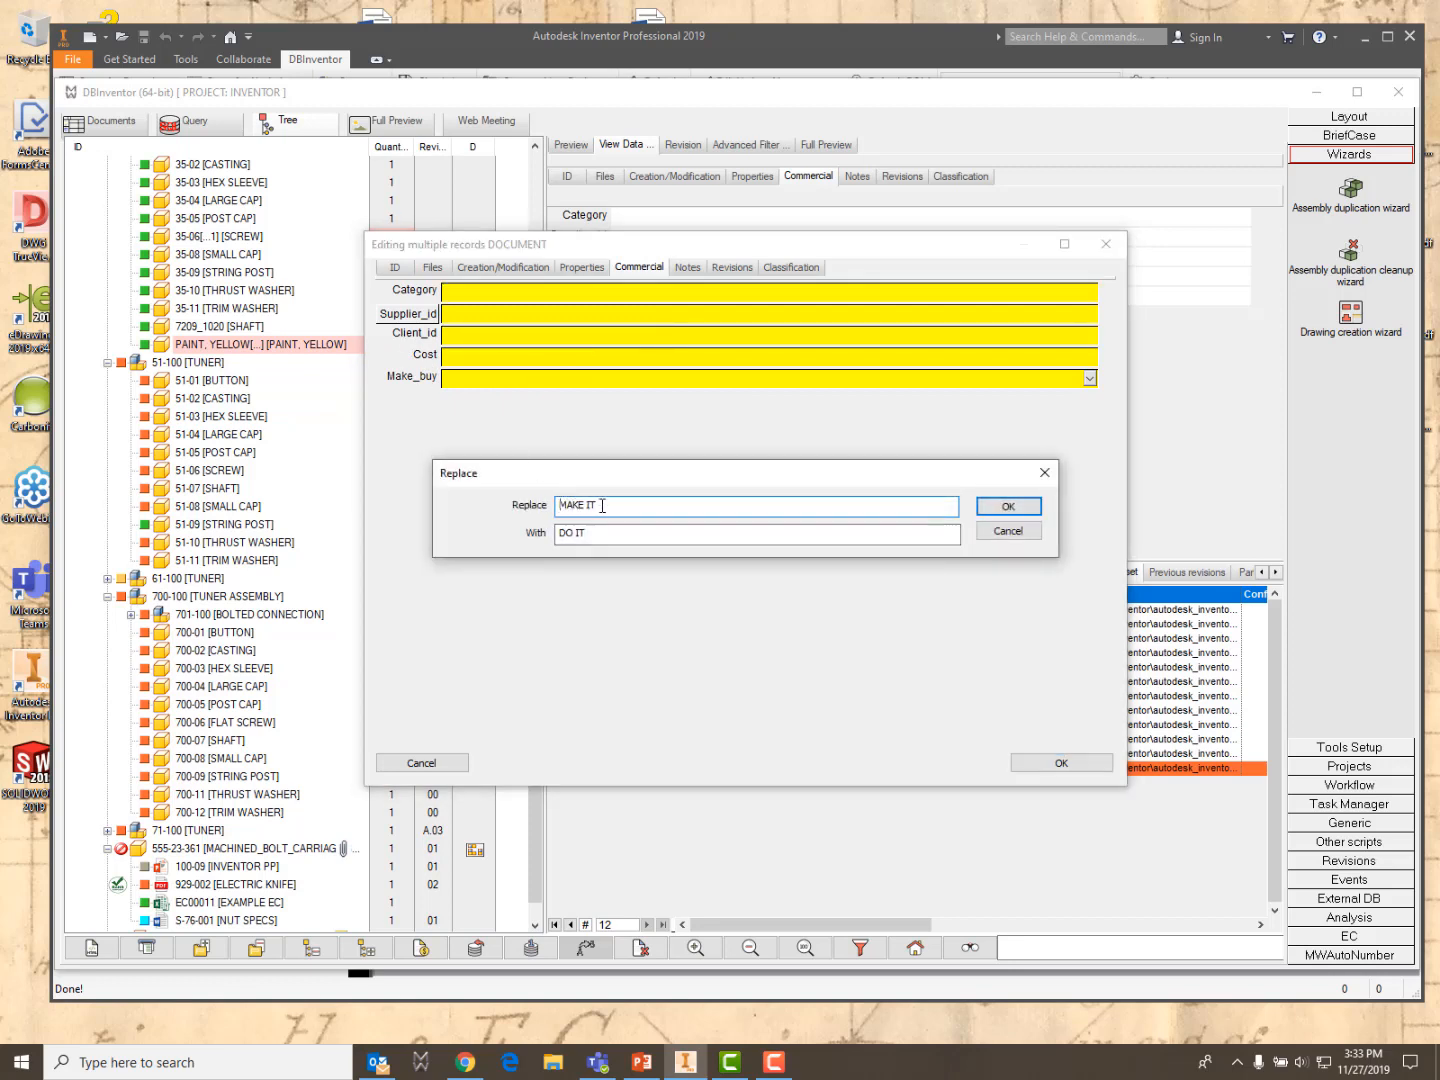
drag(614, 503, 524, 499)
text(DO)
drag(604, 538, 515, 541)
text(MAKE)
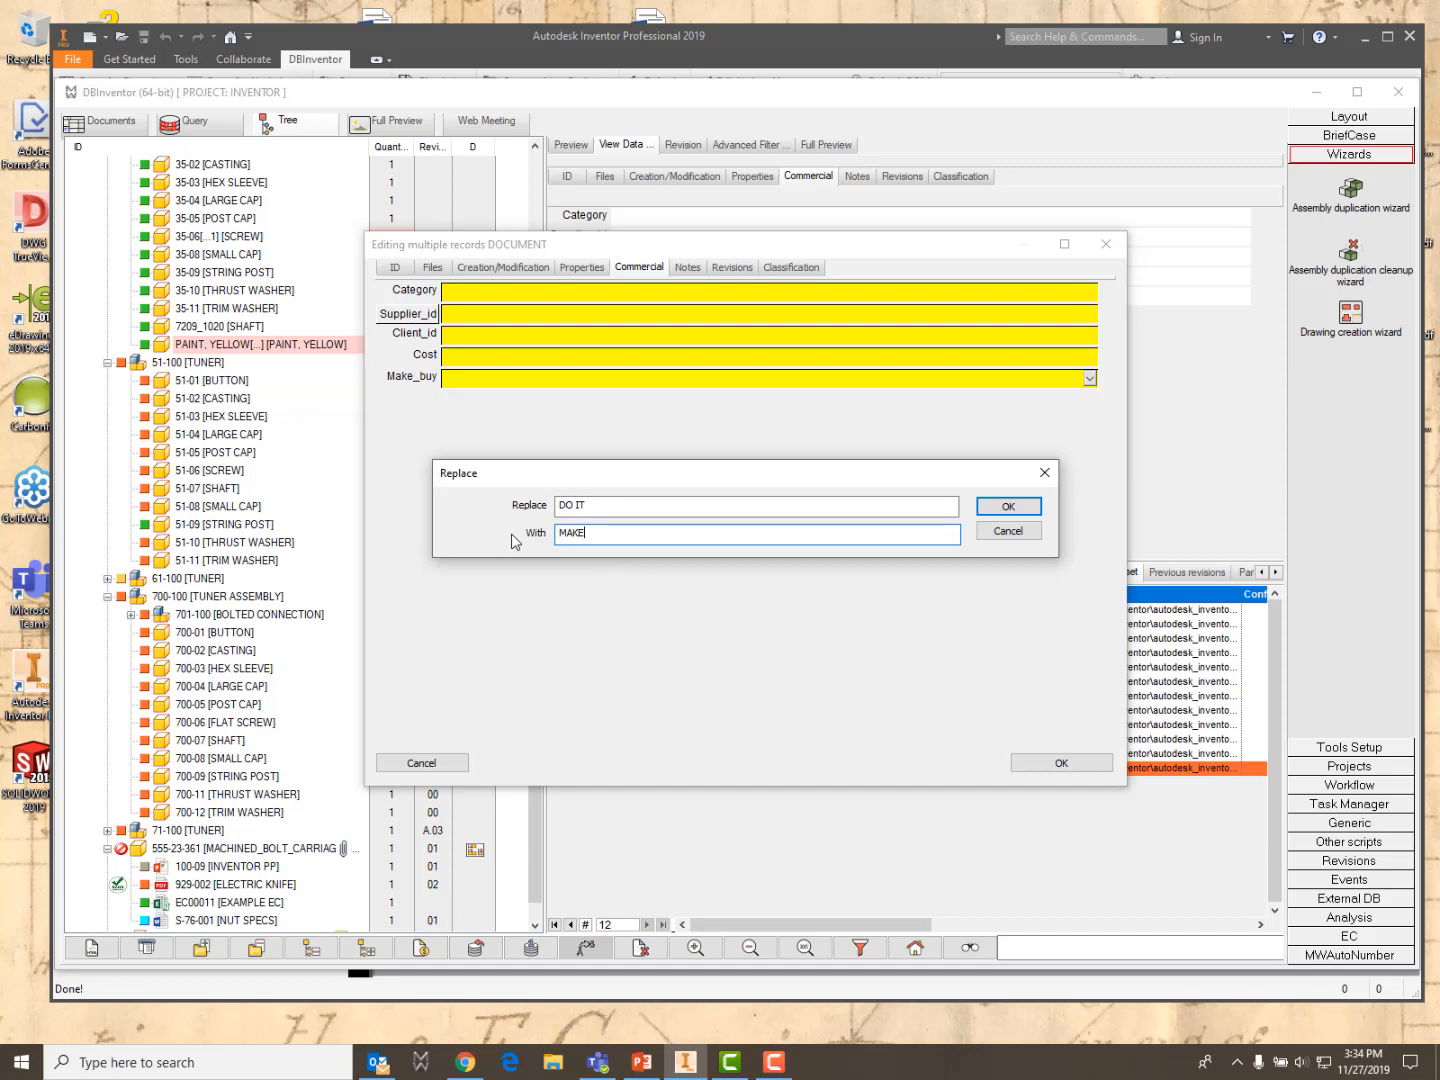
text( IT)
click(1007, 507)
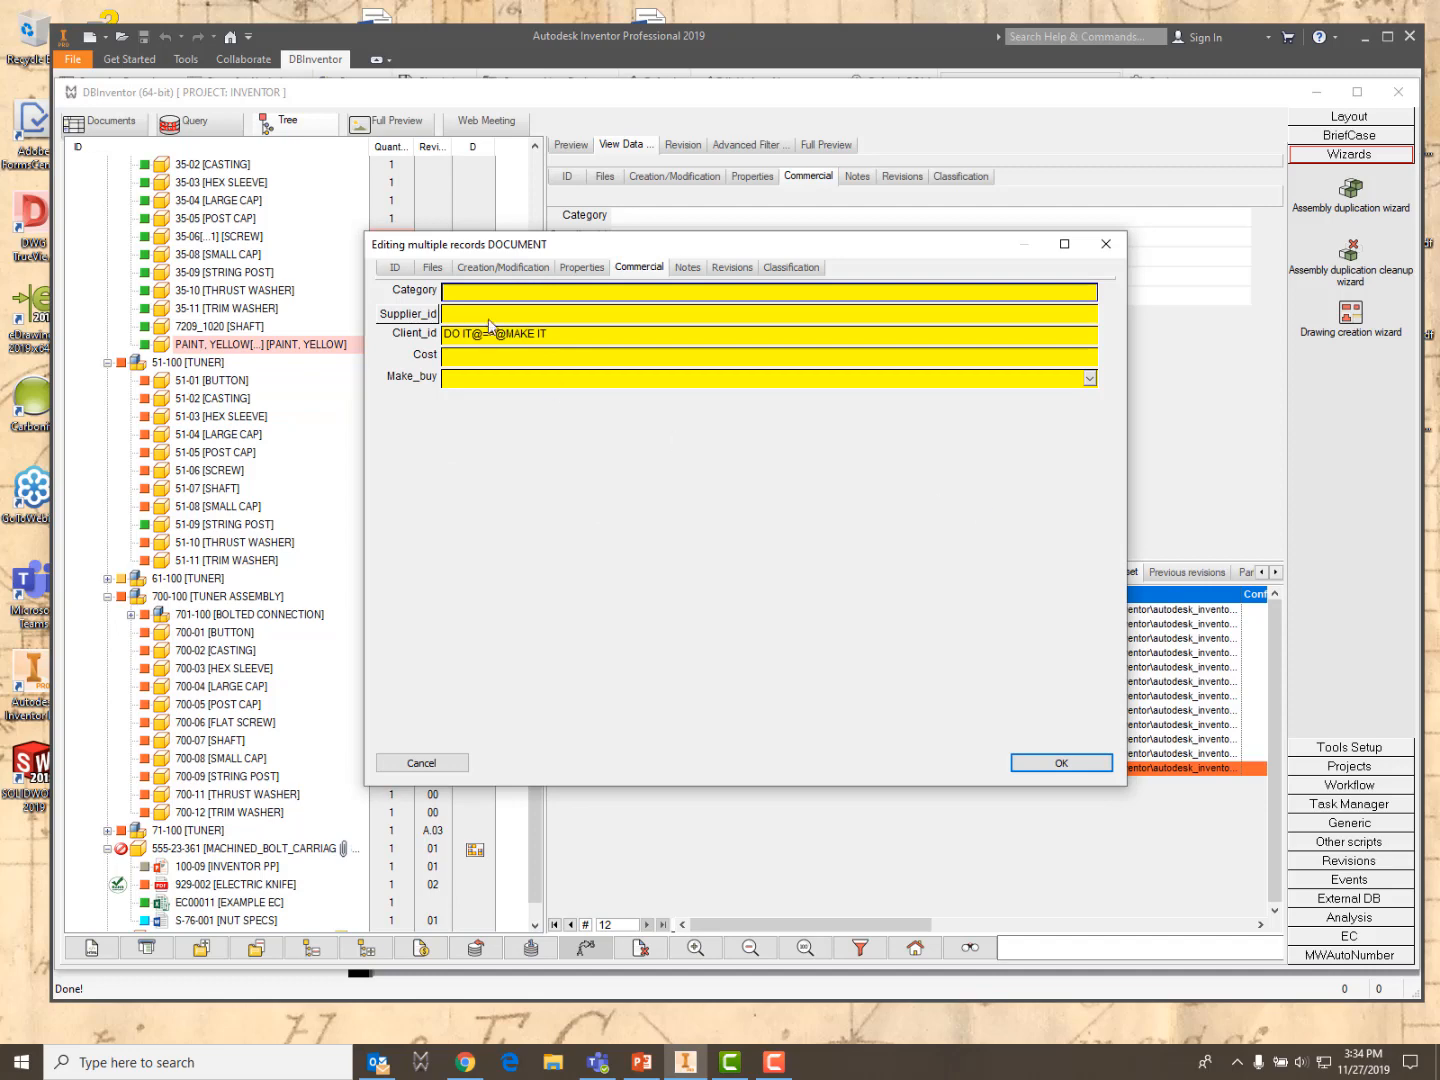
click(1063, 764)
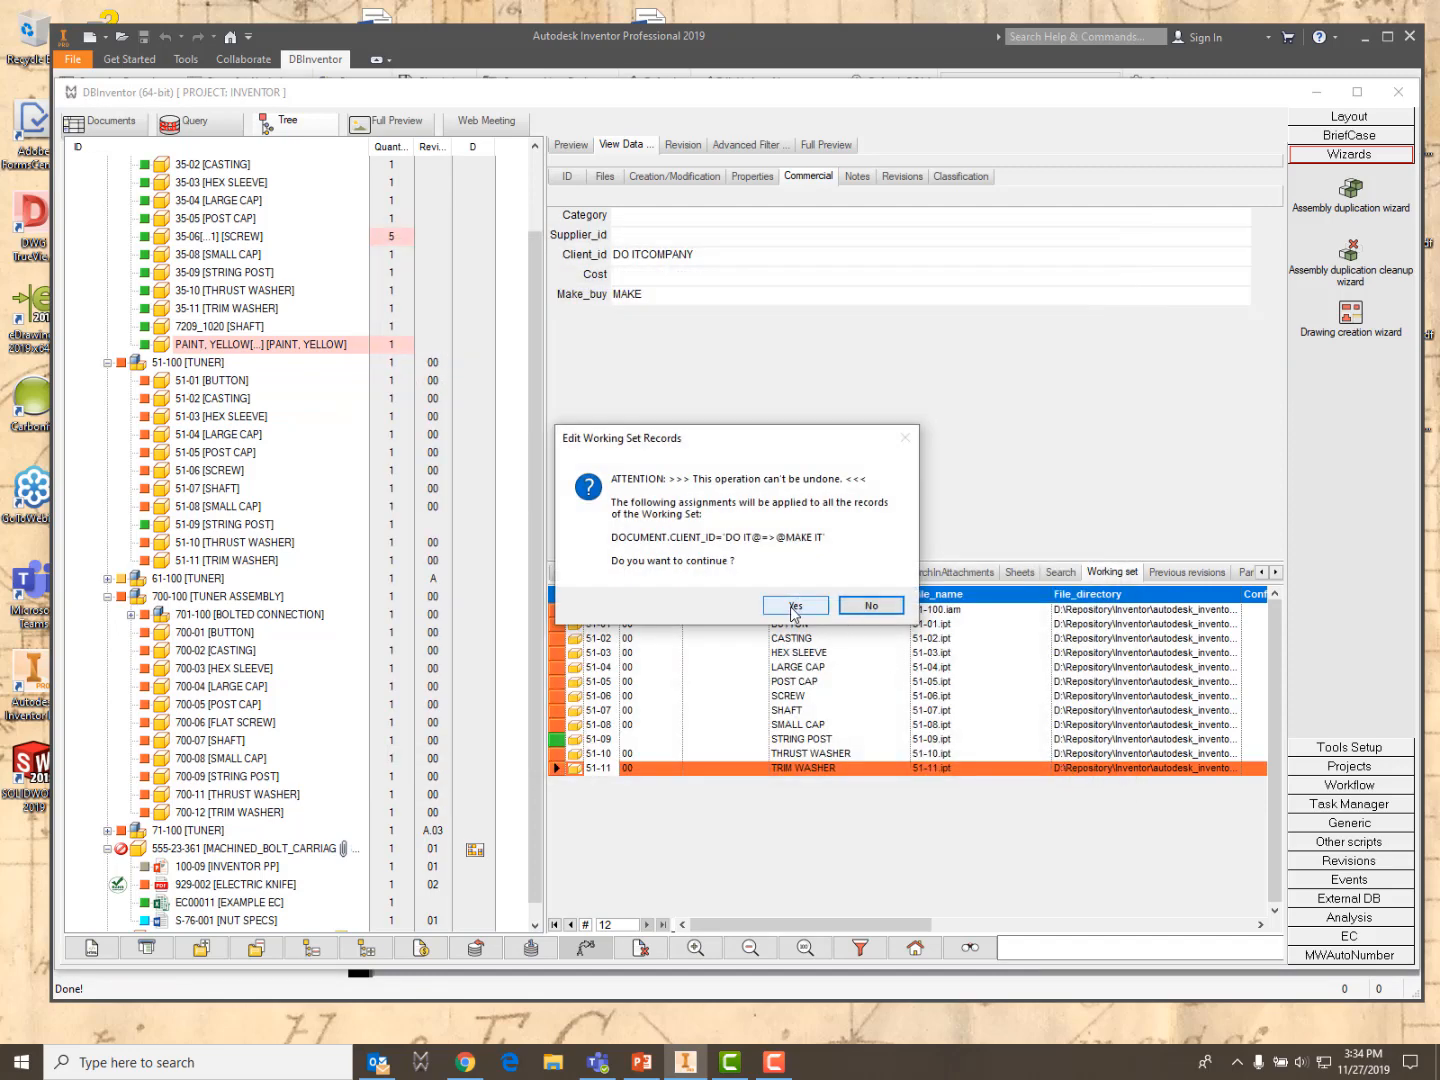
click(795, 607)
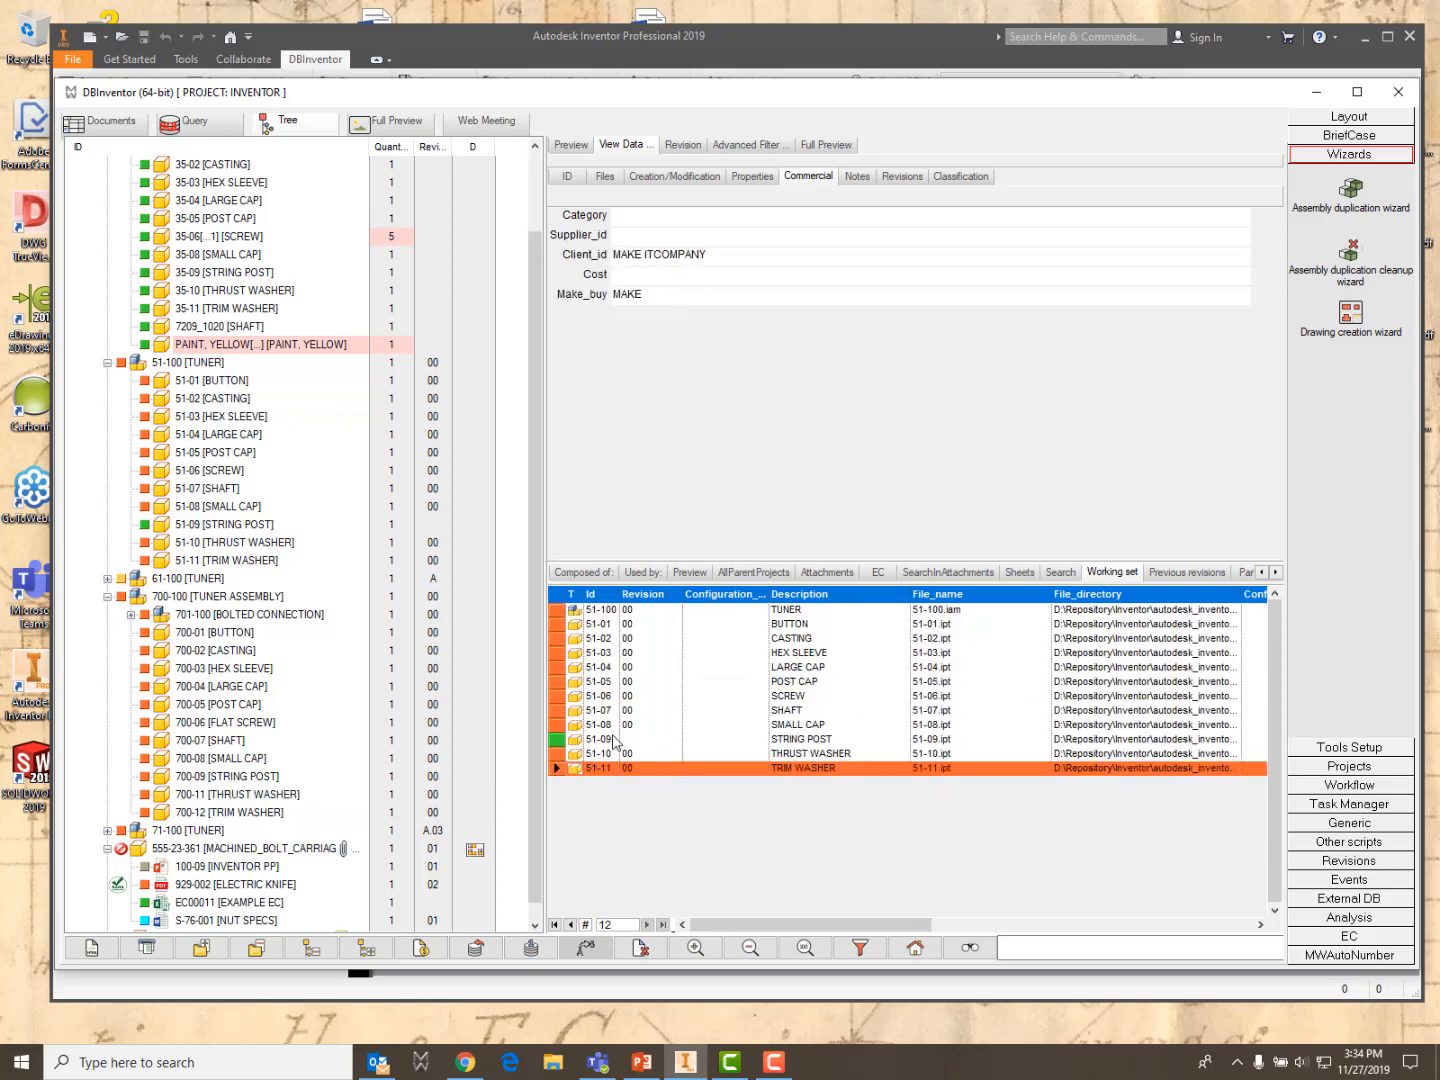
click(598, 696)
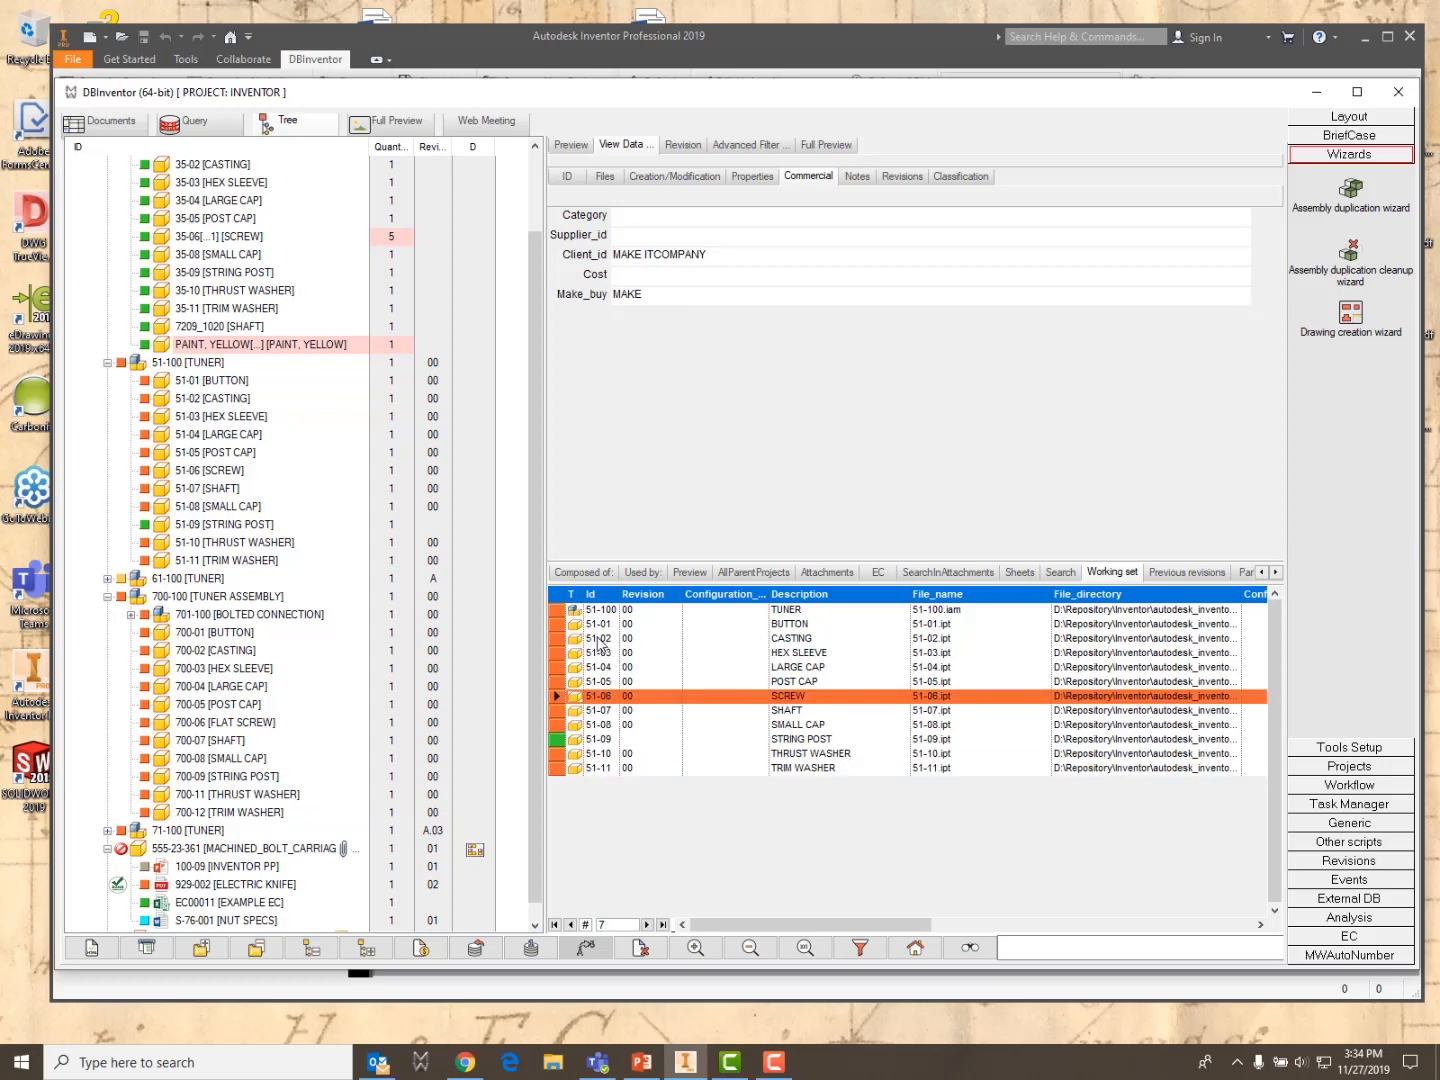
click(599, 641)
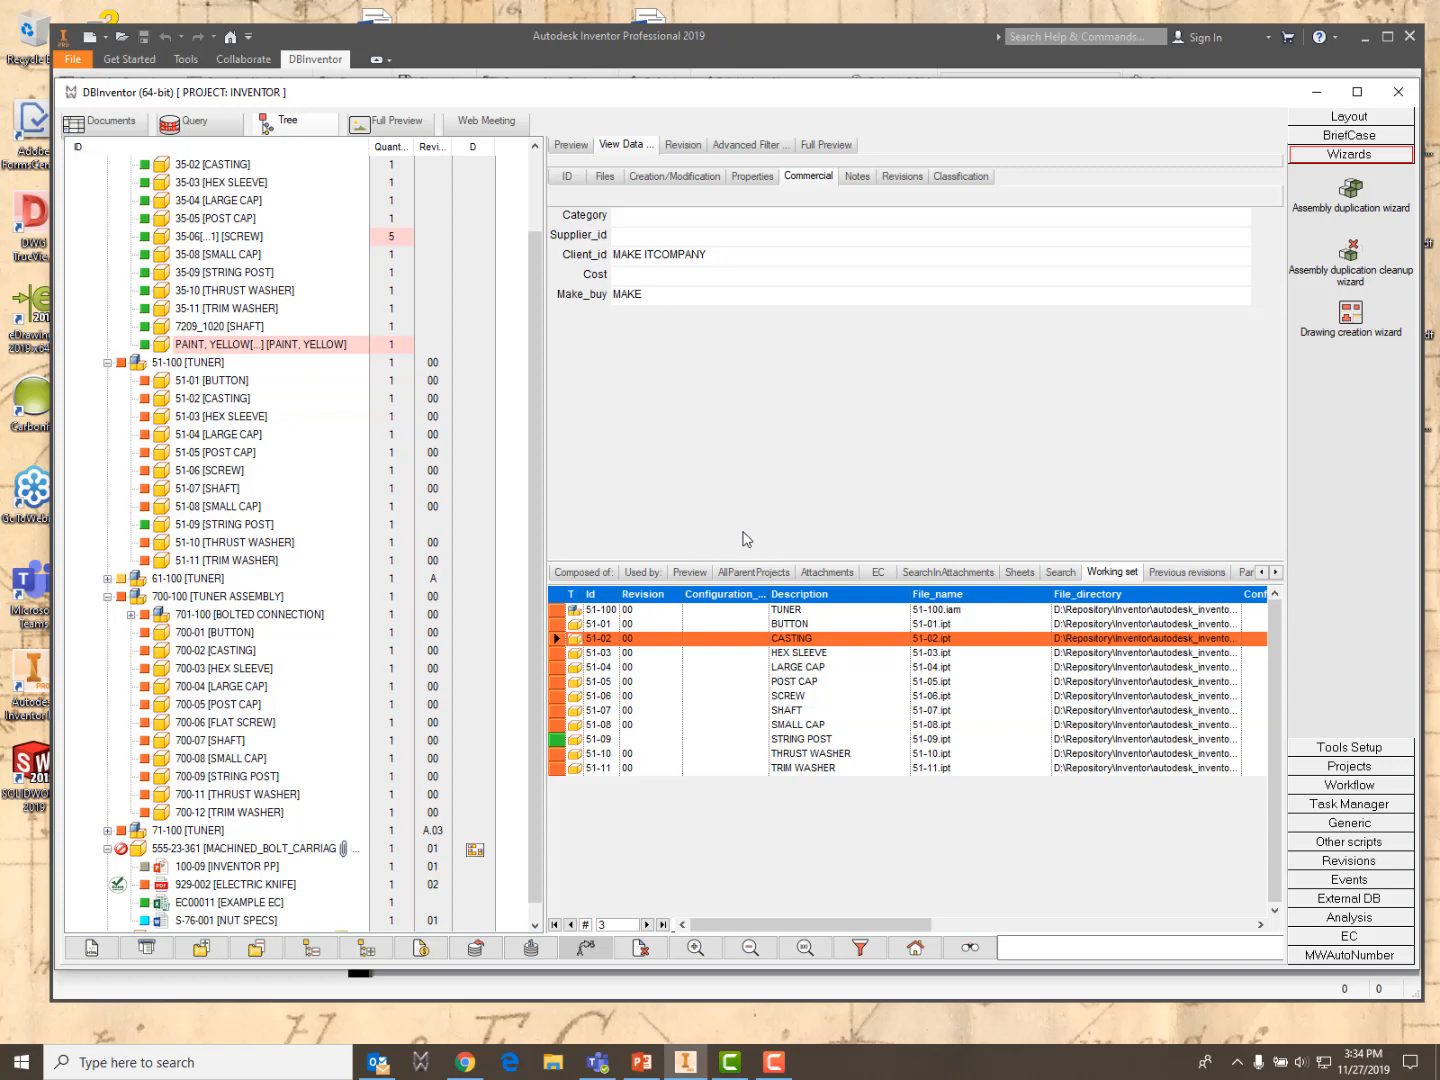
Enter the revision description CHANGED TO MAKE IT COMPANY for all records in the 51-100 tuner working set
click(559, 600)
right_click(559, 600)
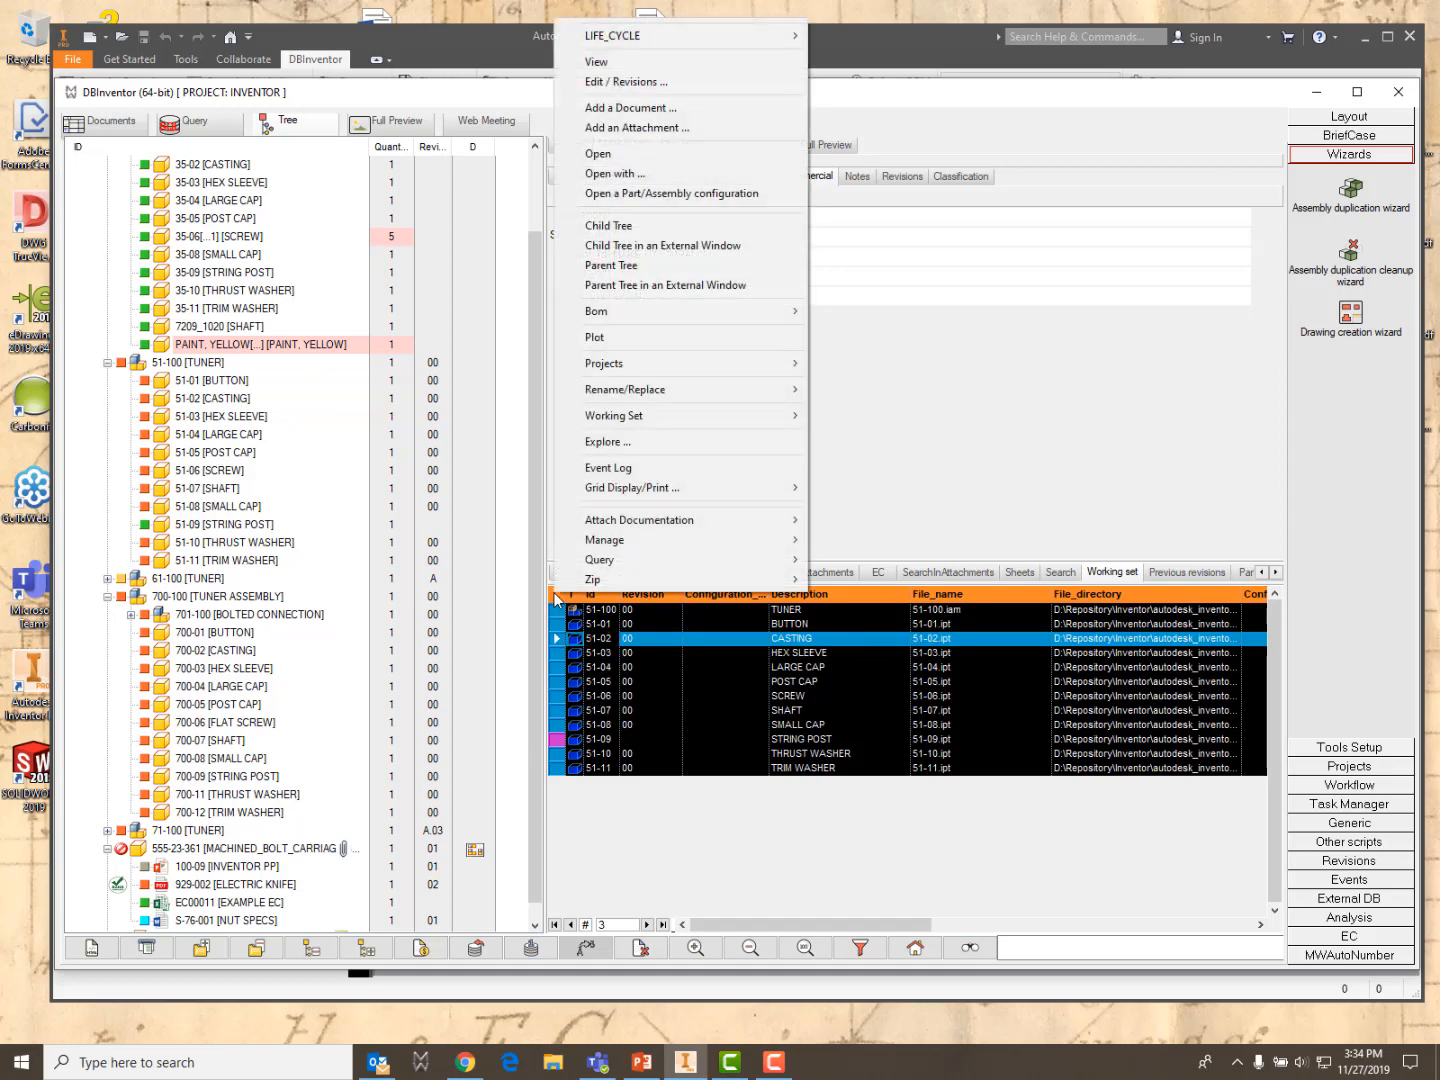
mouse_move(652, 417)
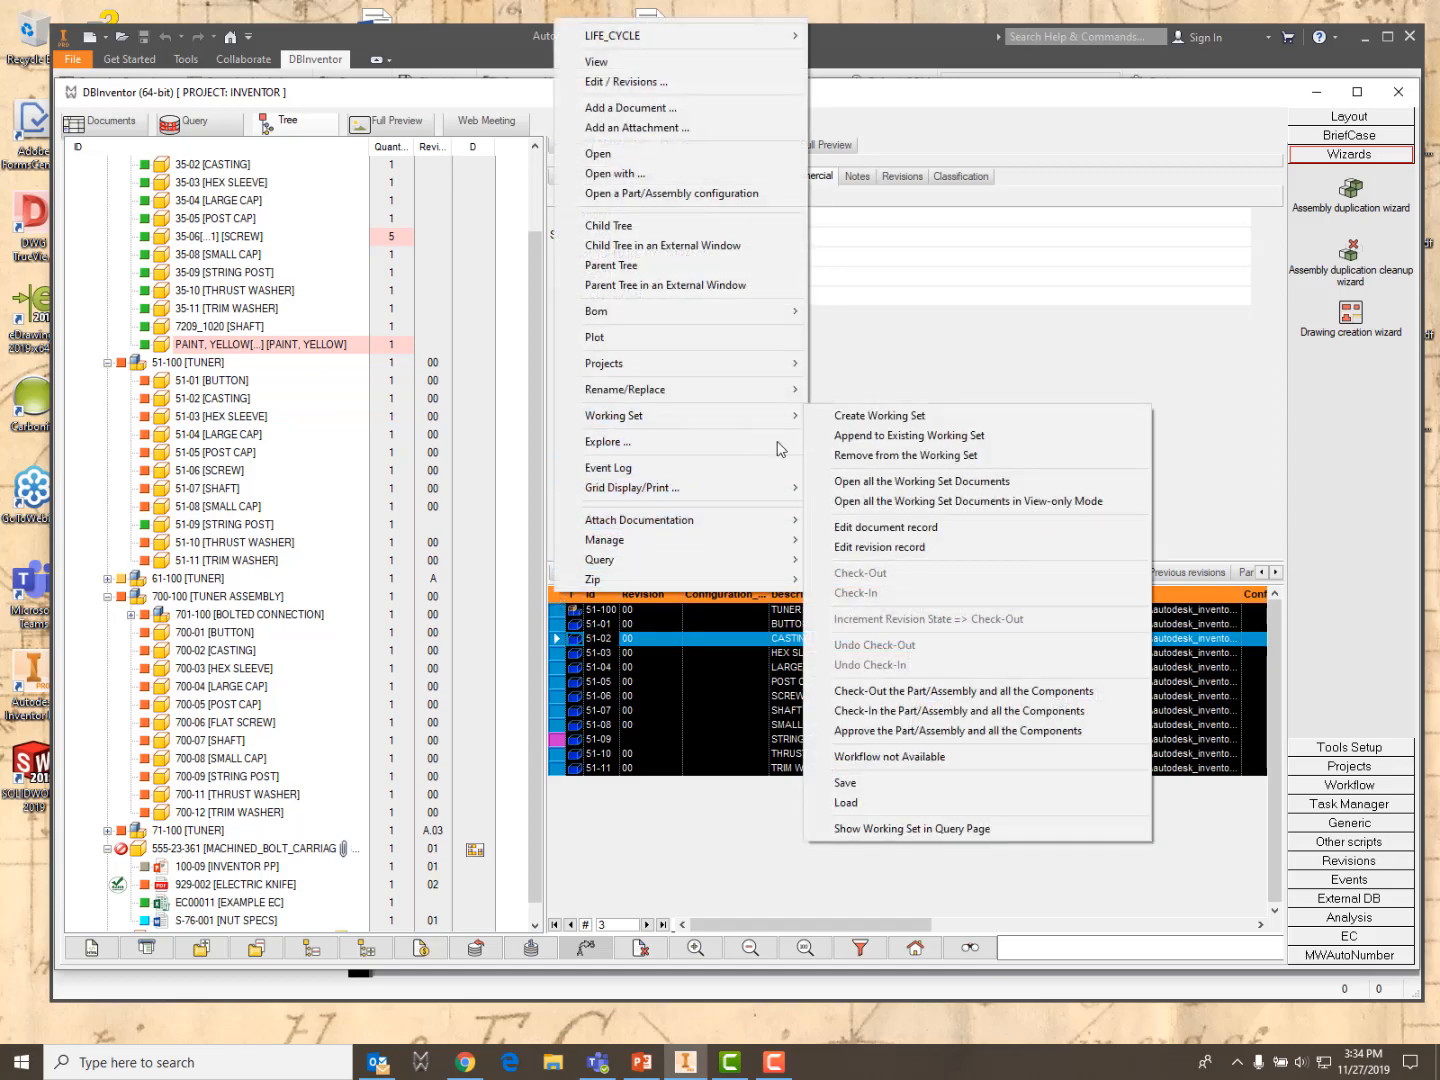
click(886, 547)
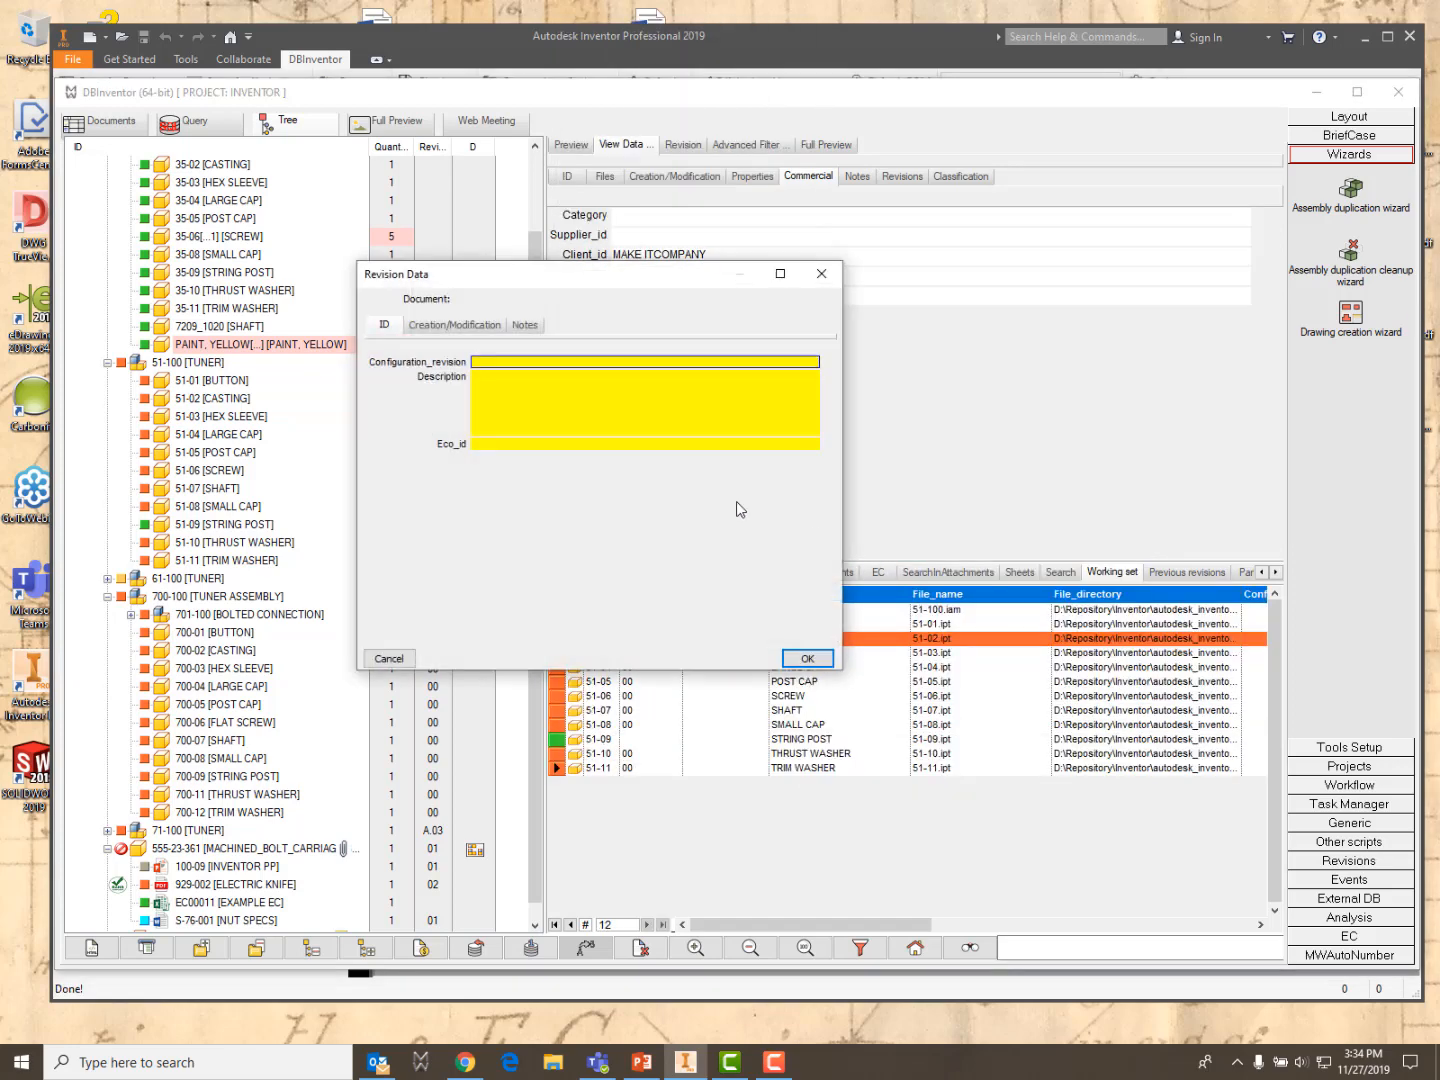
click(572, 421)
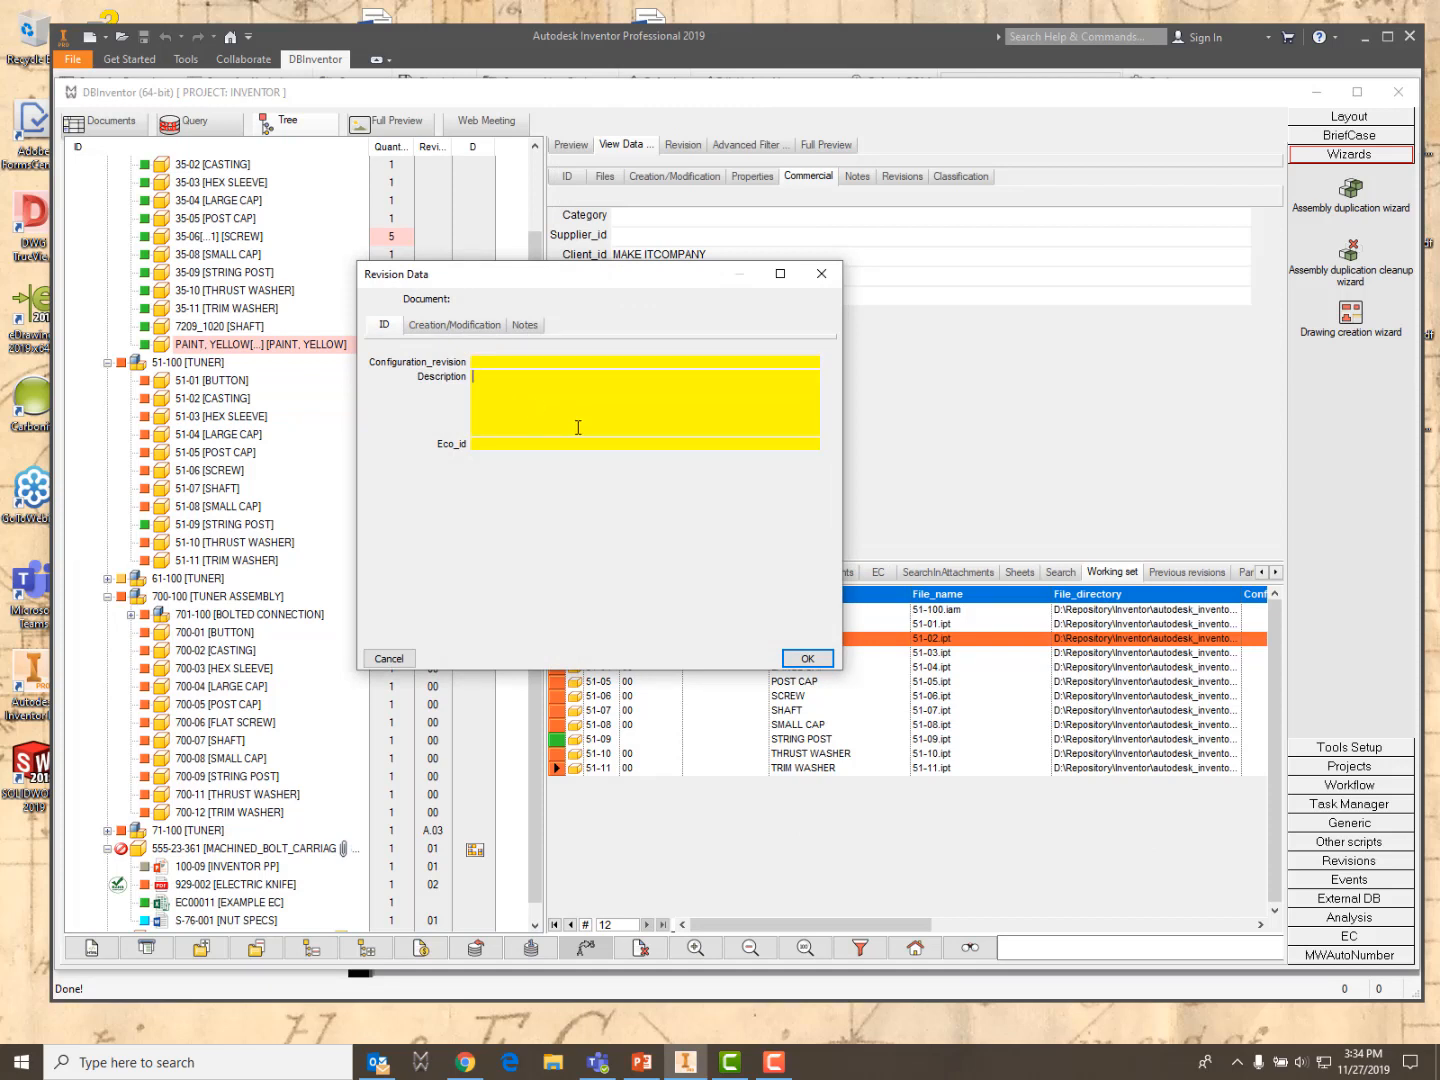
text(CHANGED TO MAKE IT COMPANY)
click(807, 658)
click(795, 605)
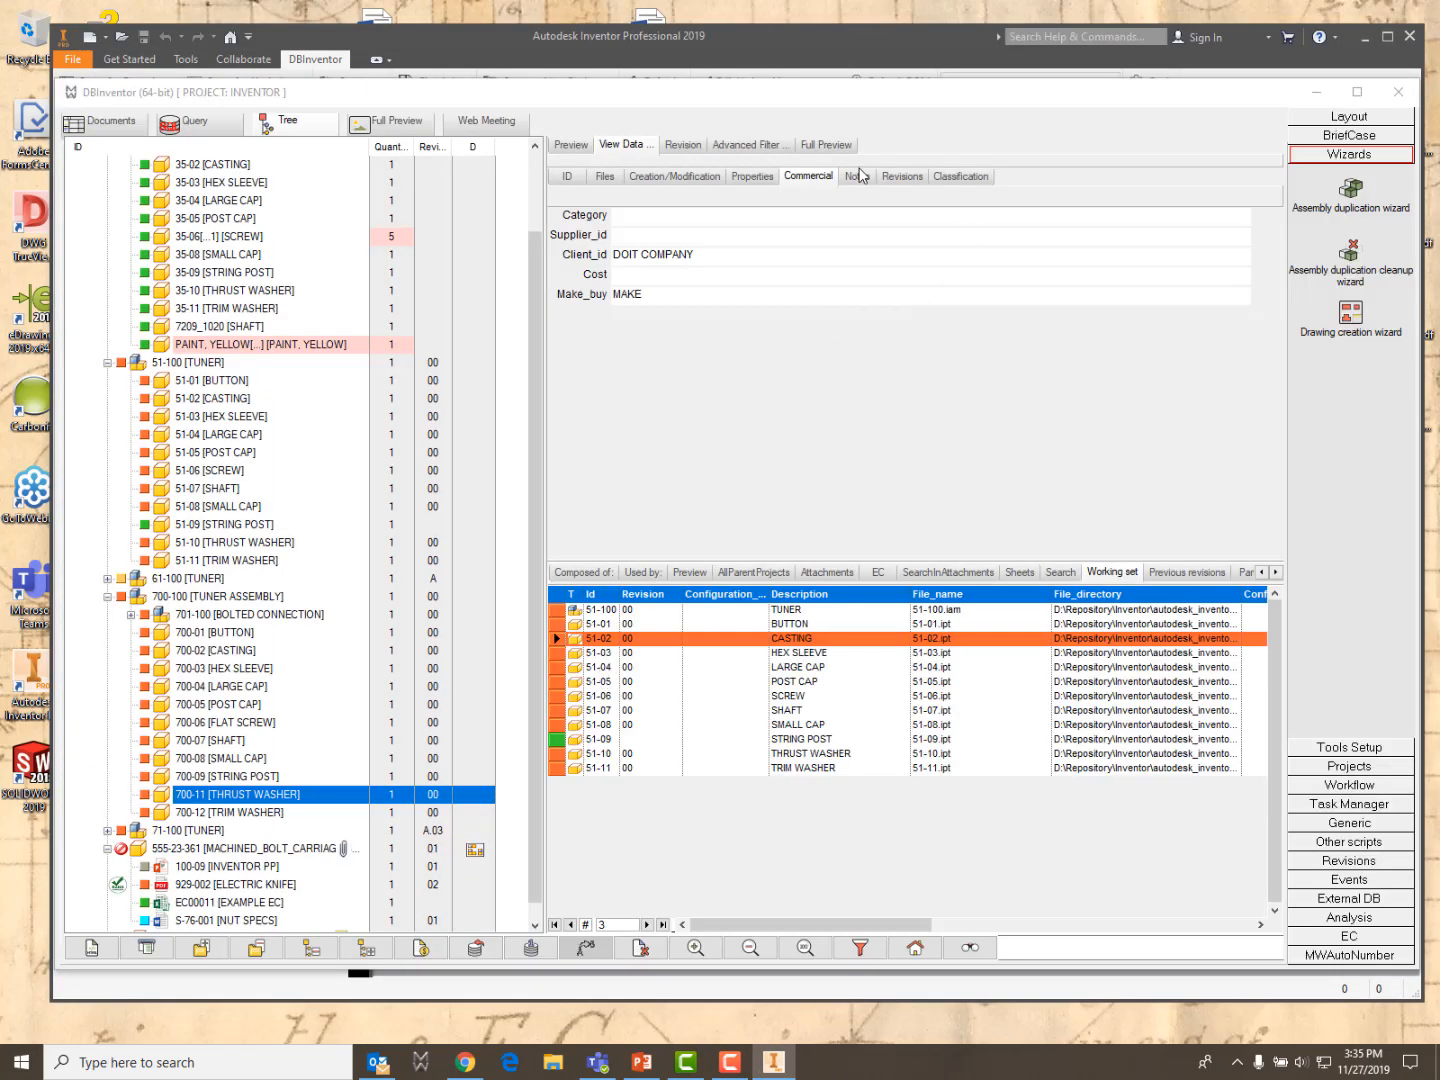
Check the revision description in the Revision Data of the 51-05 post cap in the working set
click(900, 177)
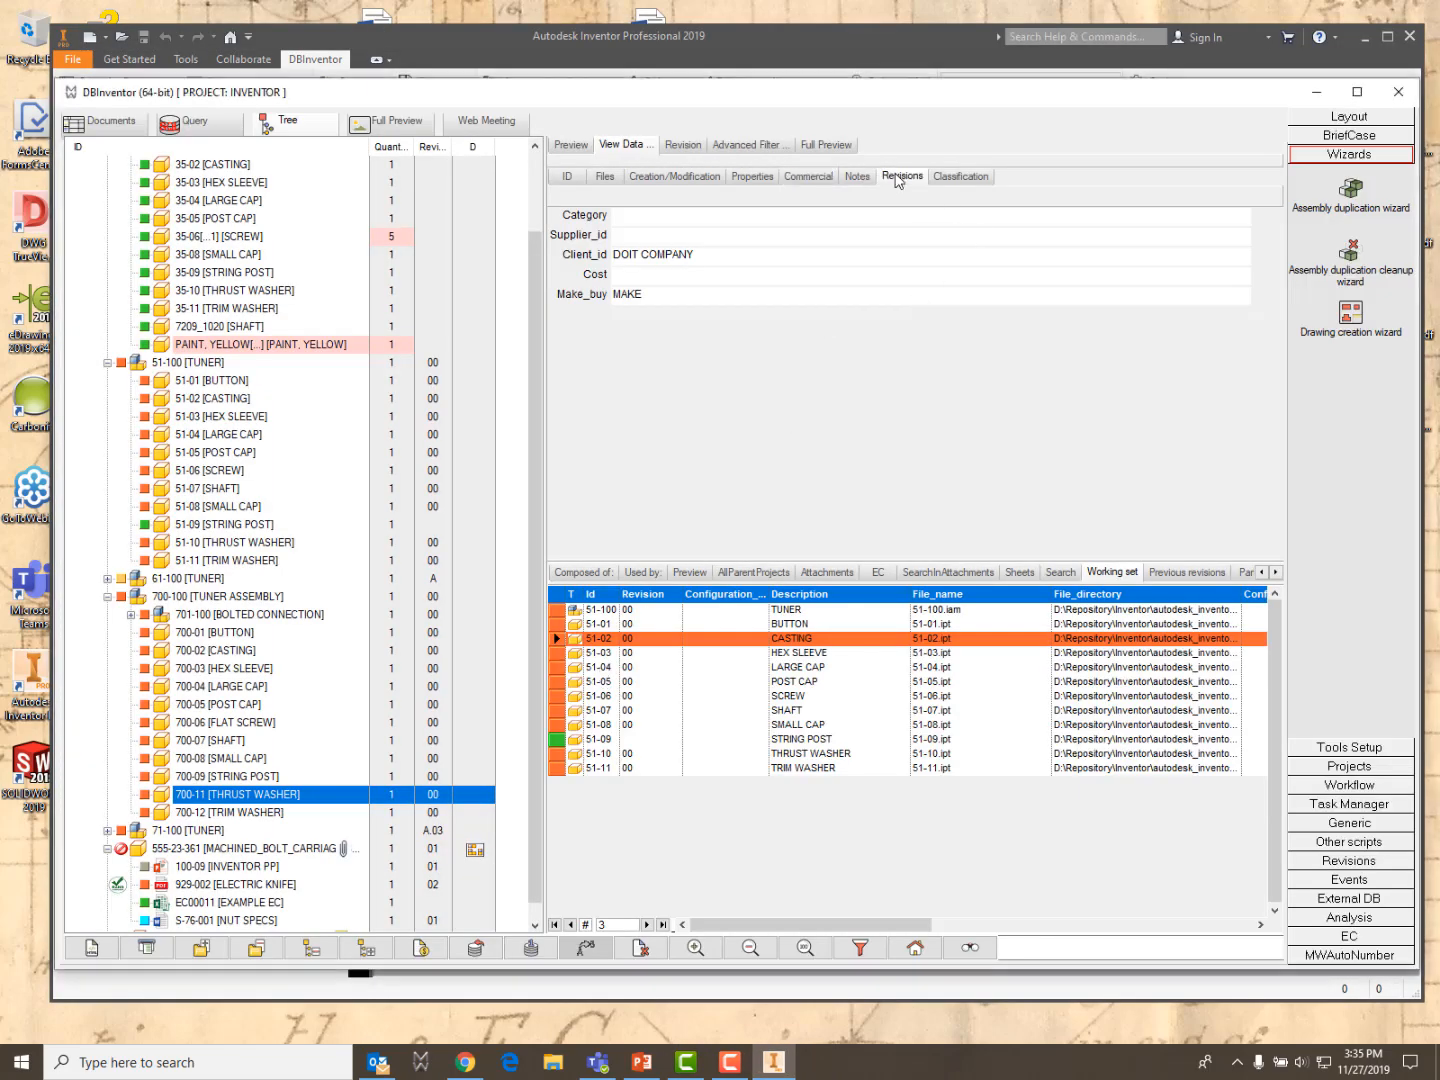
right_click(604, 682)
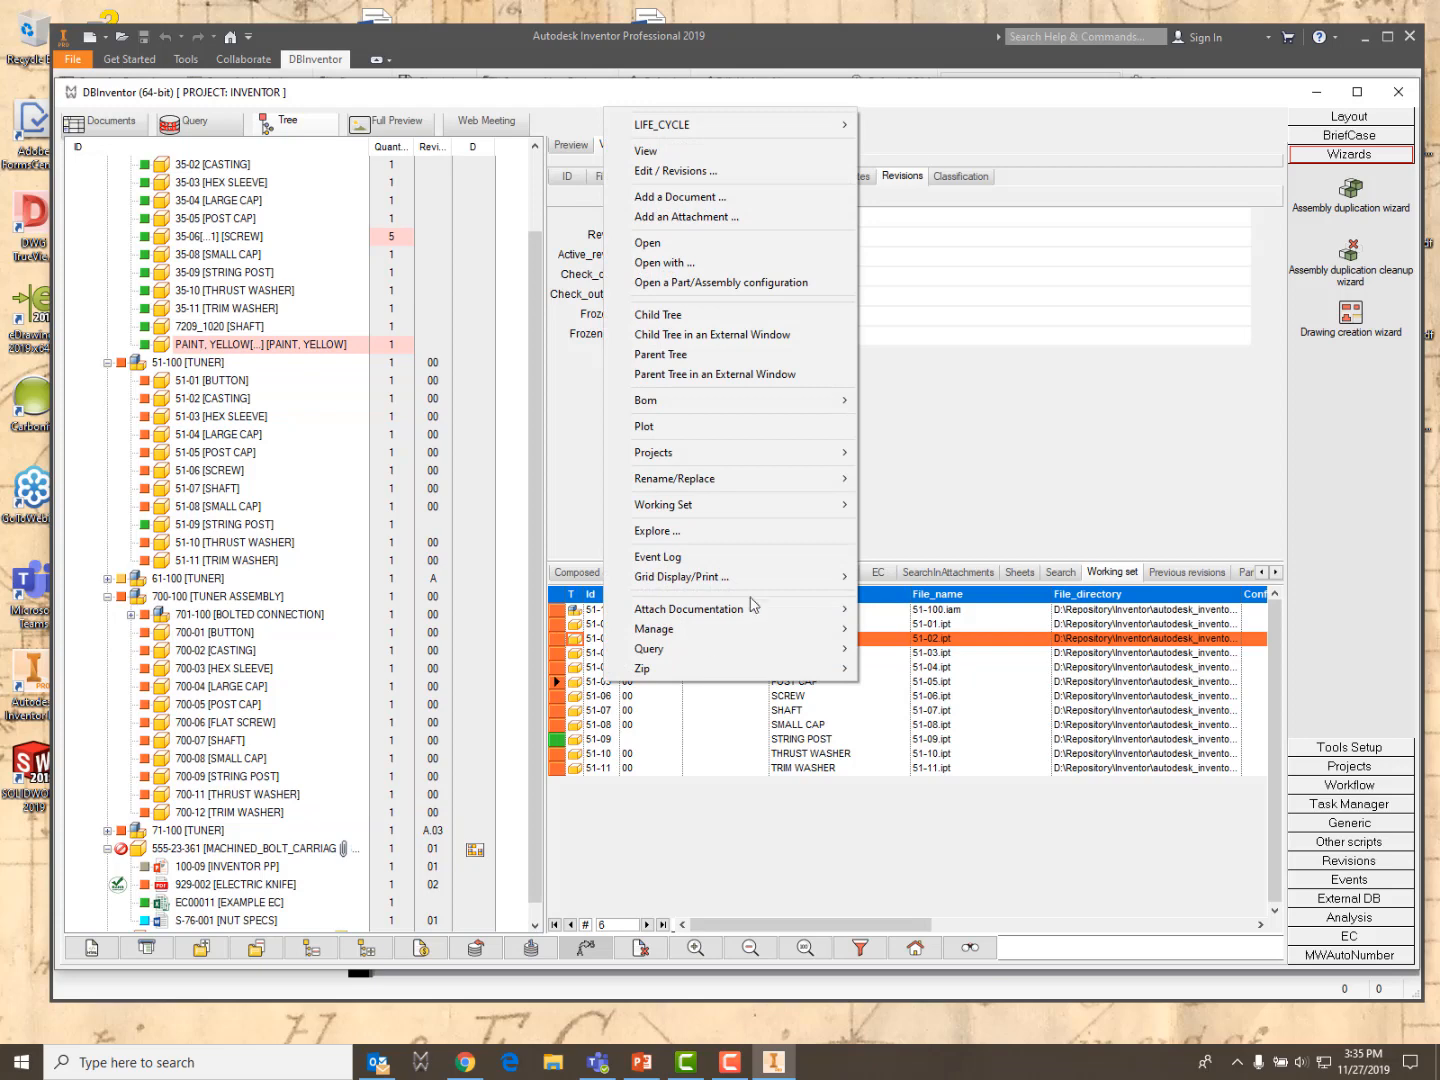
click(688, 172)
click(900, 765)
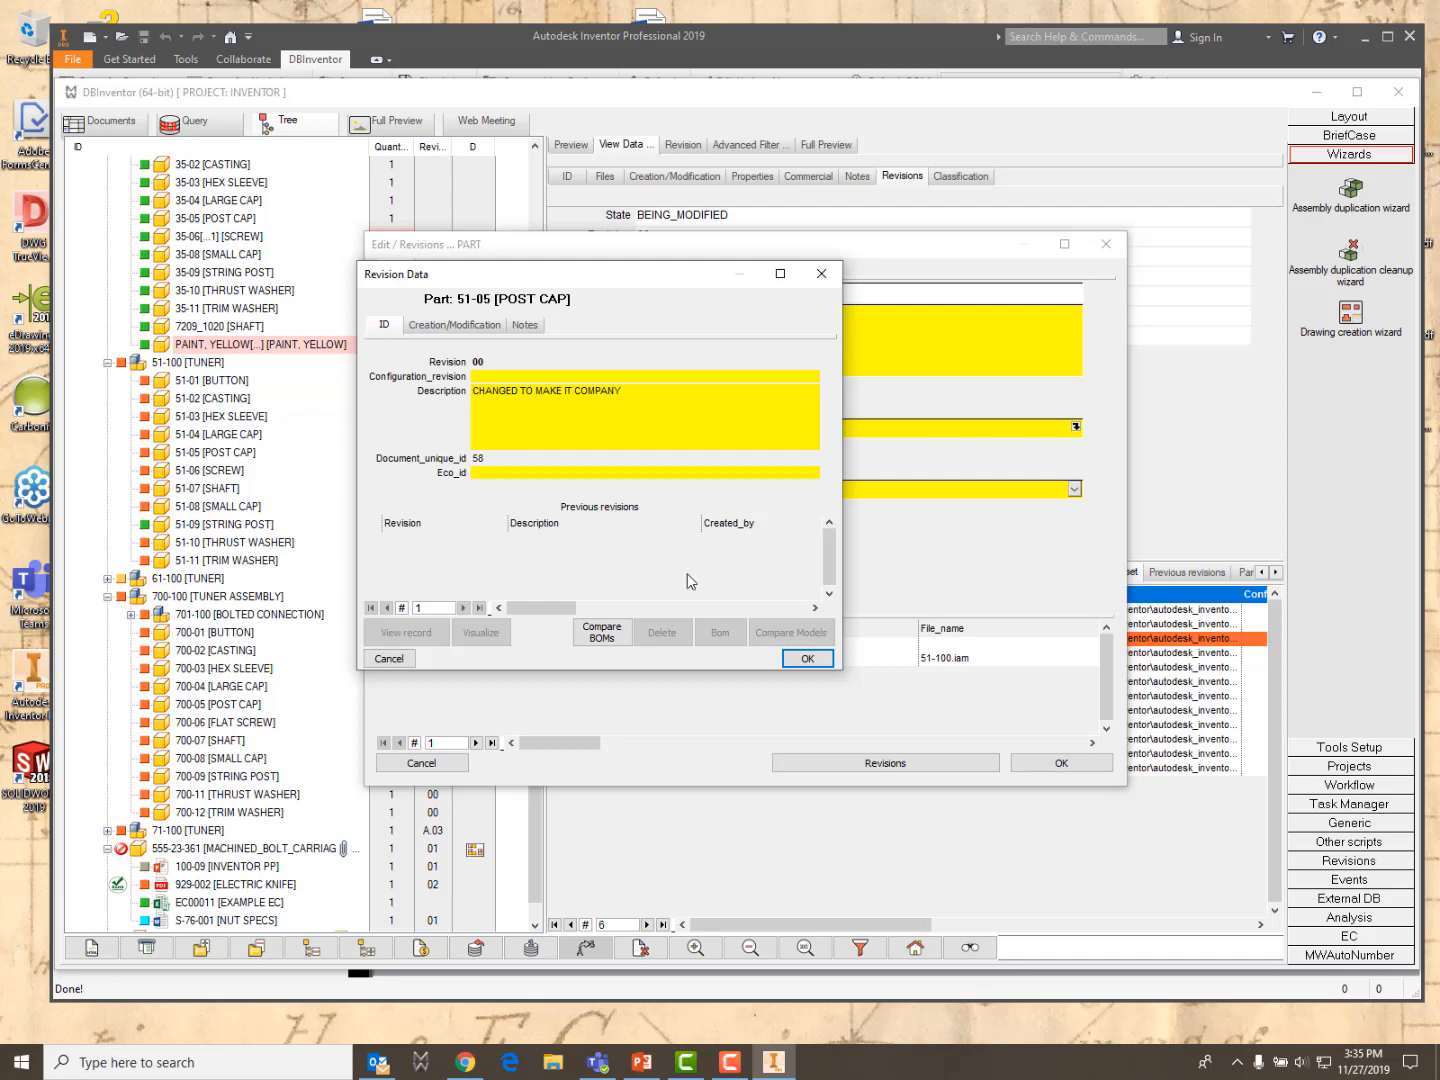
click(807, 658)
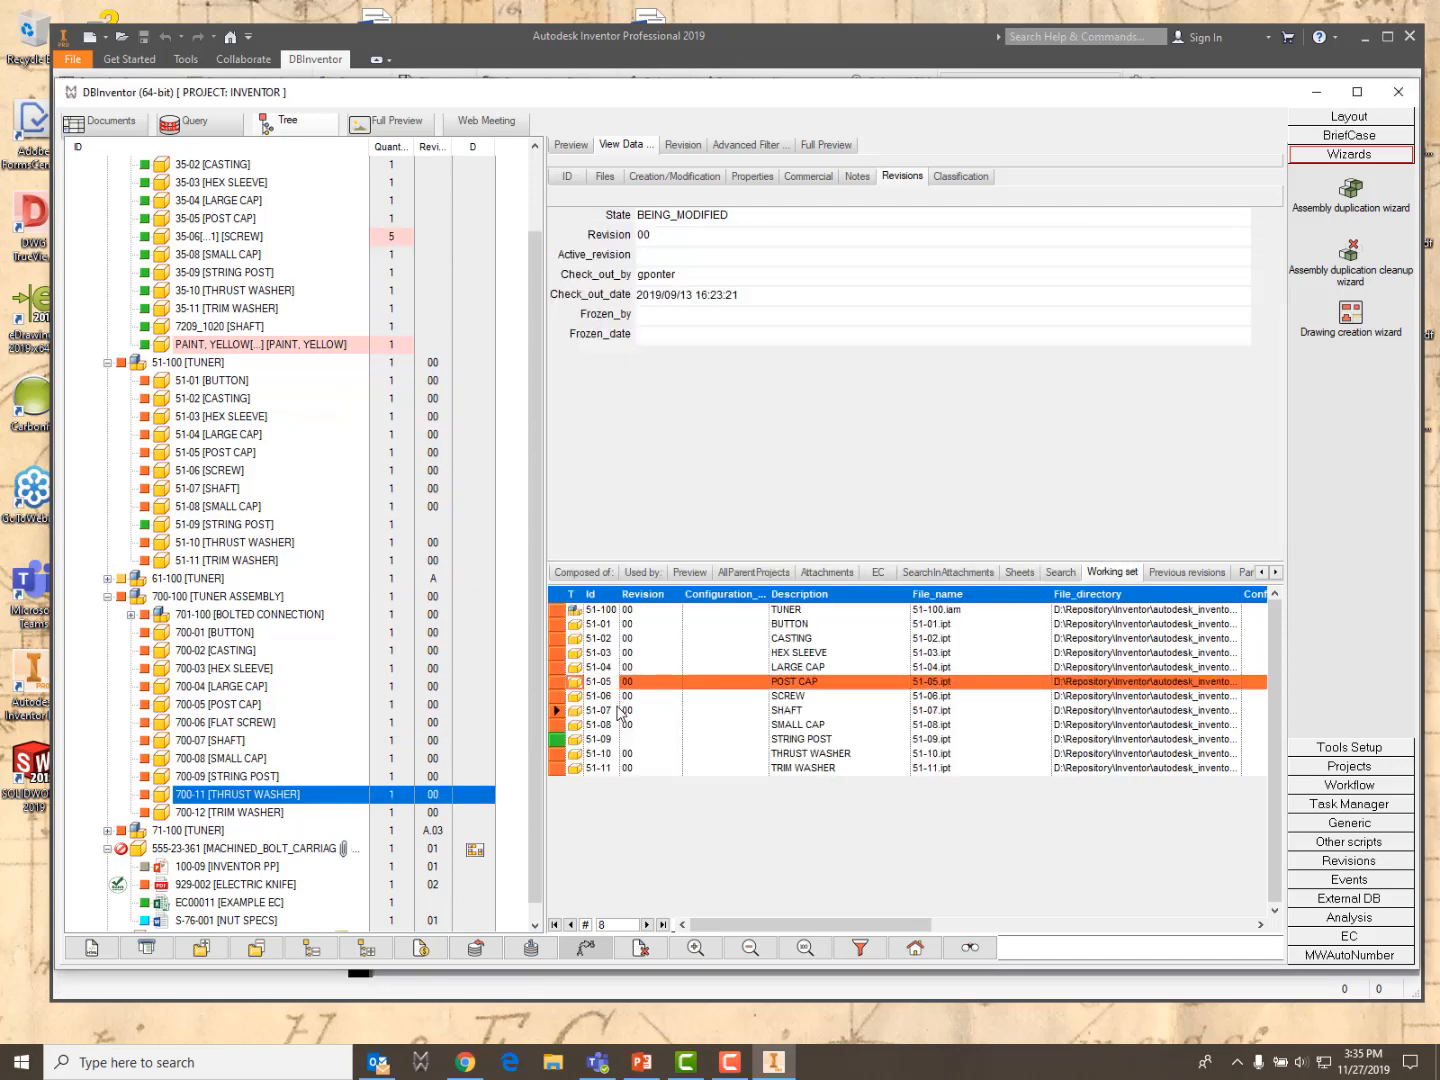
Check the revision description in the Revision Data of the 51-07 shaft in the working set
click(620, 710)
right_click(620, 710)
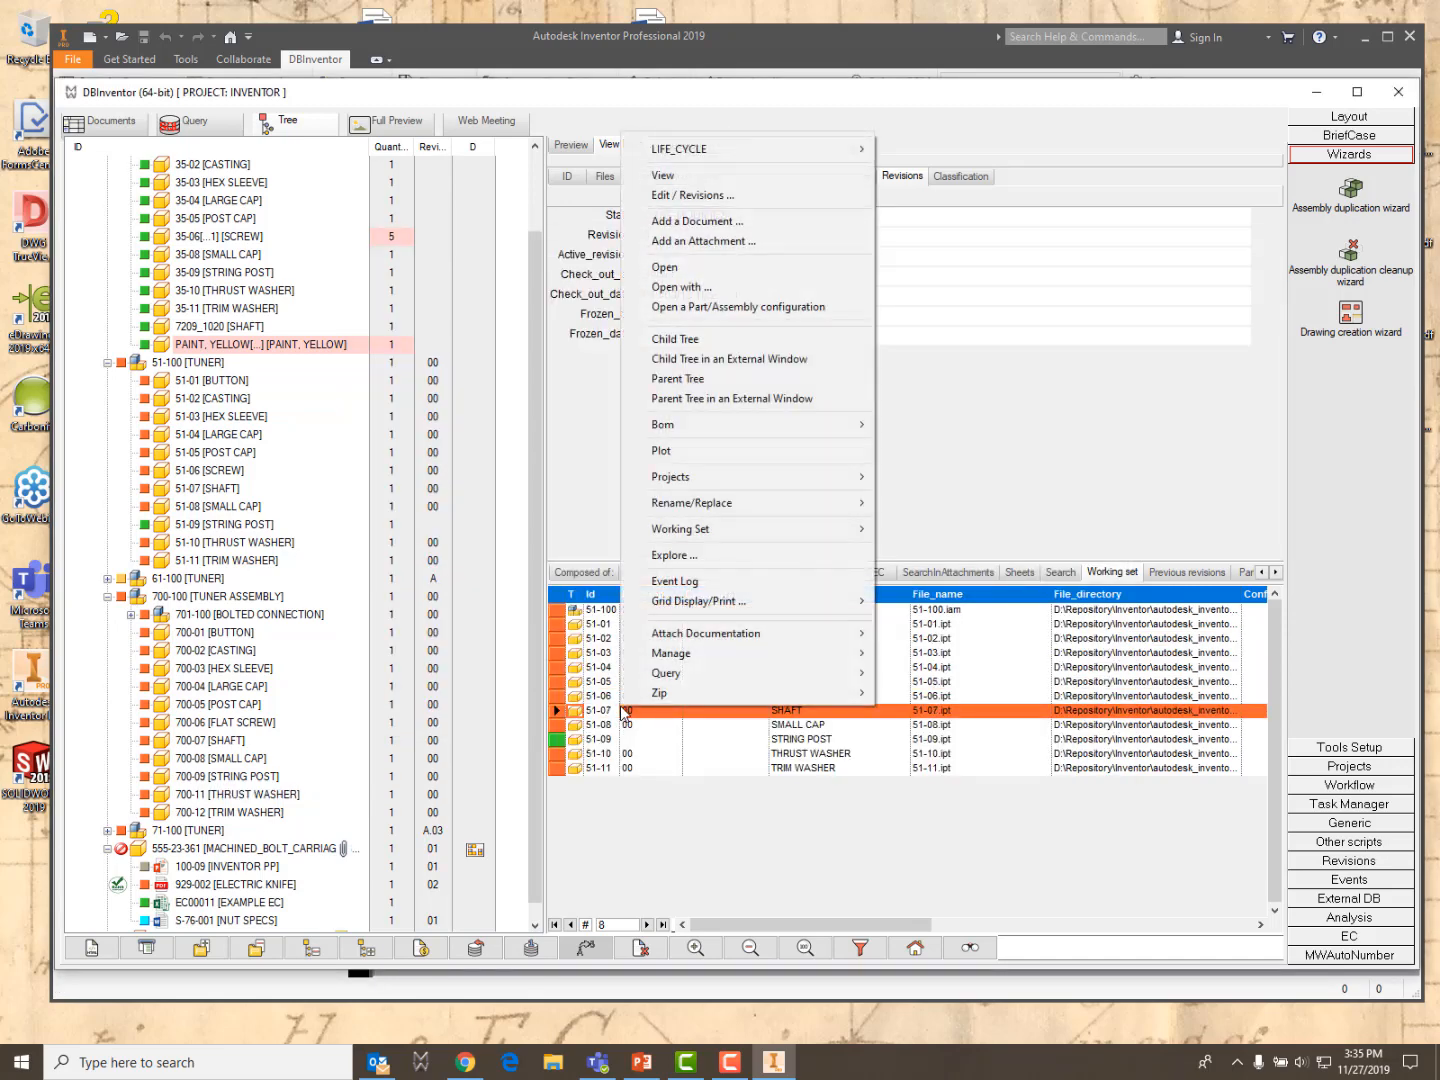
click(678, 196)
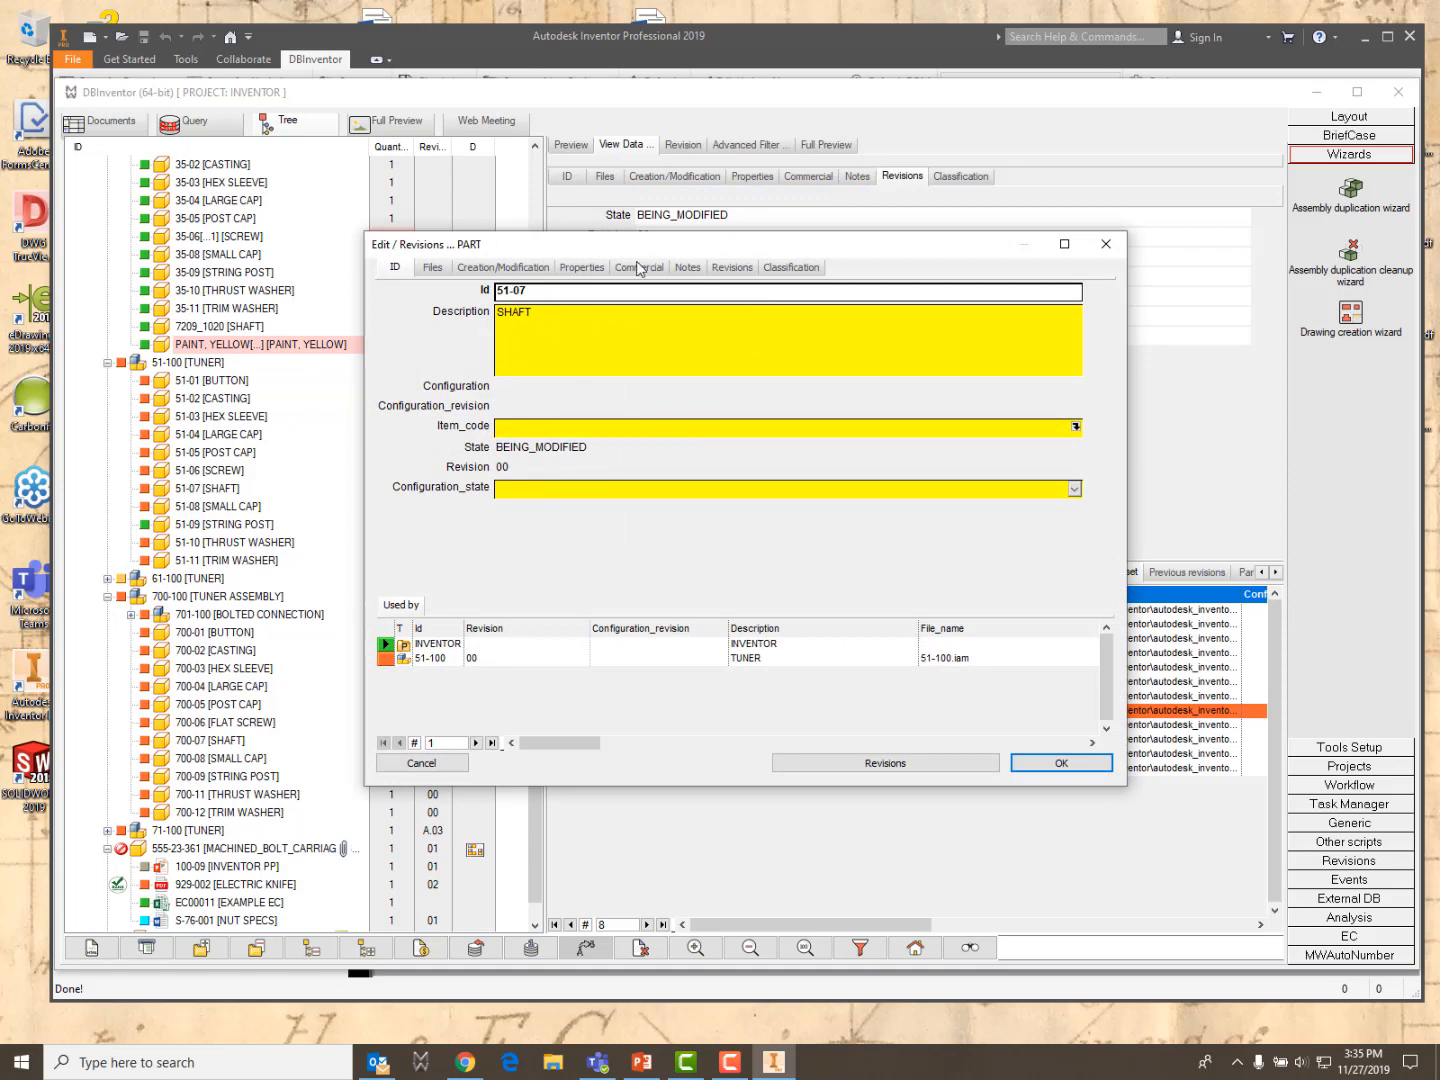
click(888, 764)
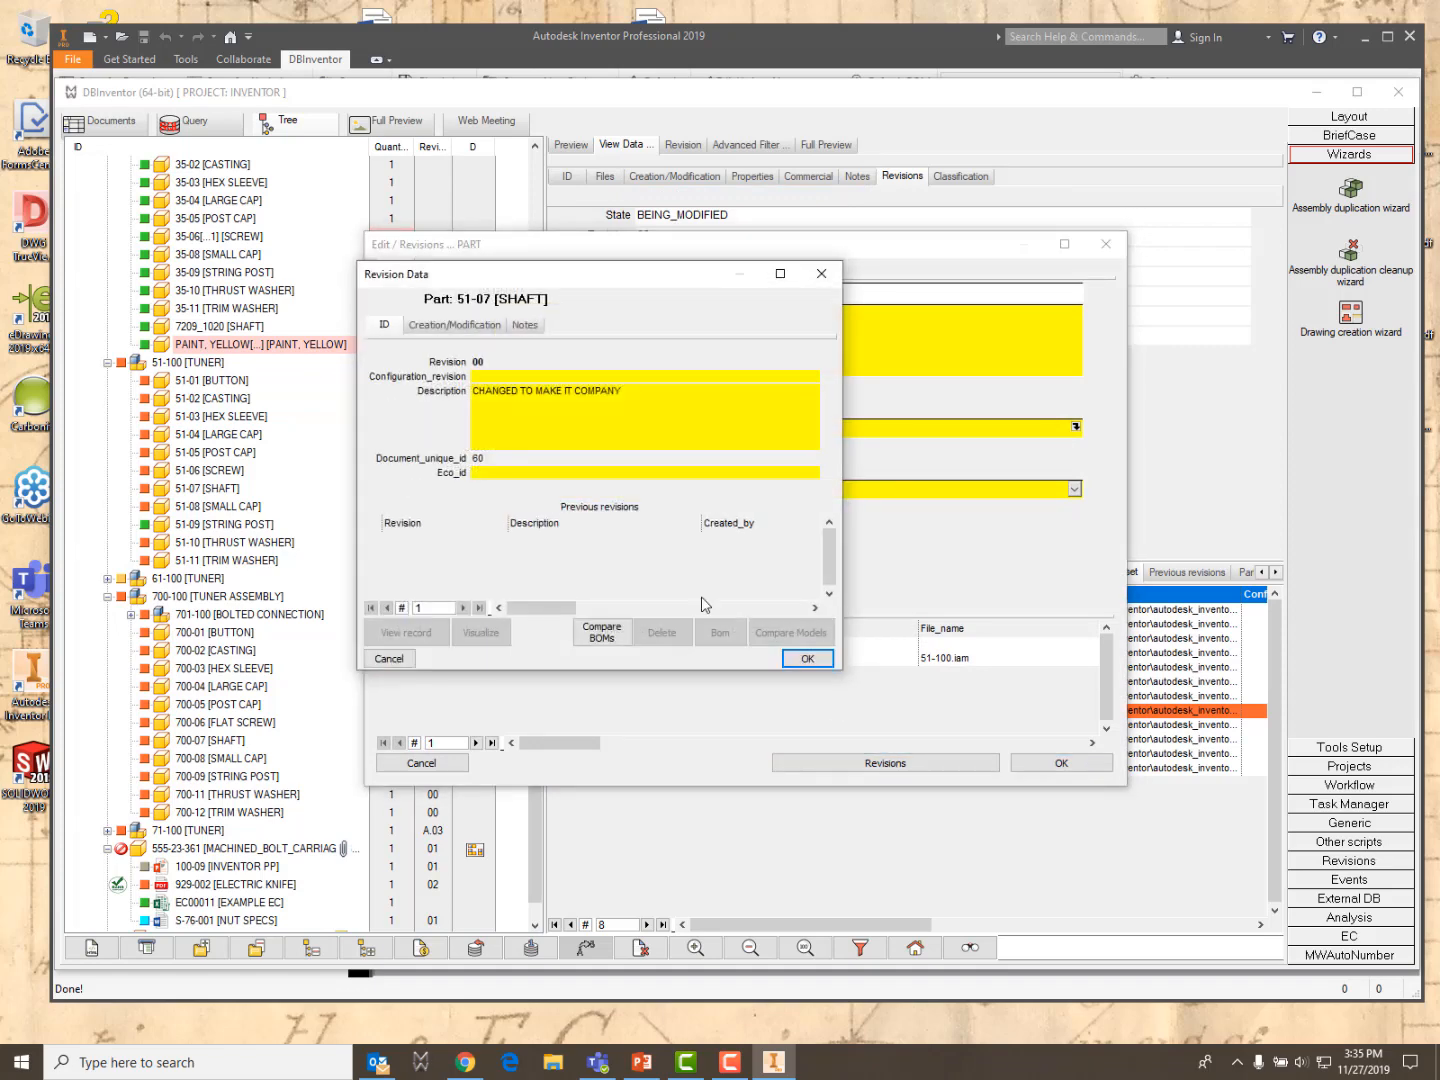
click(807, 659)
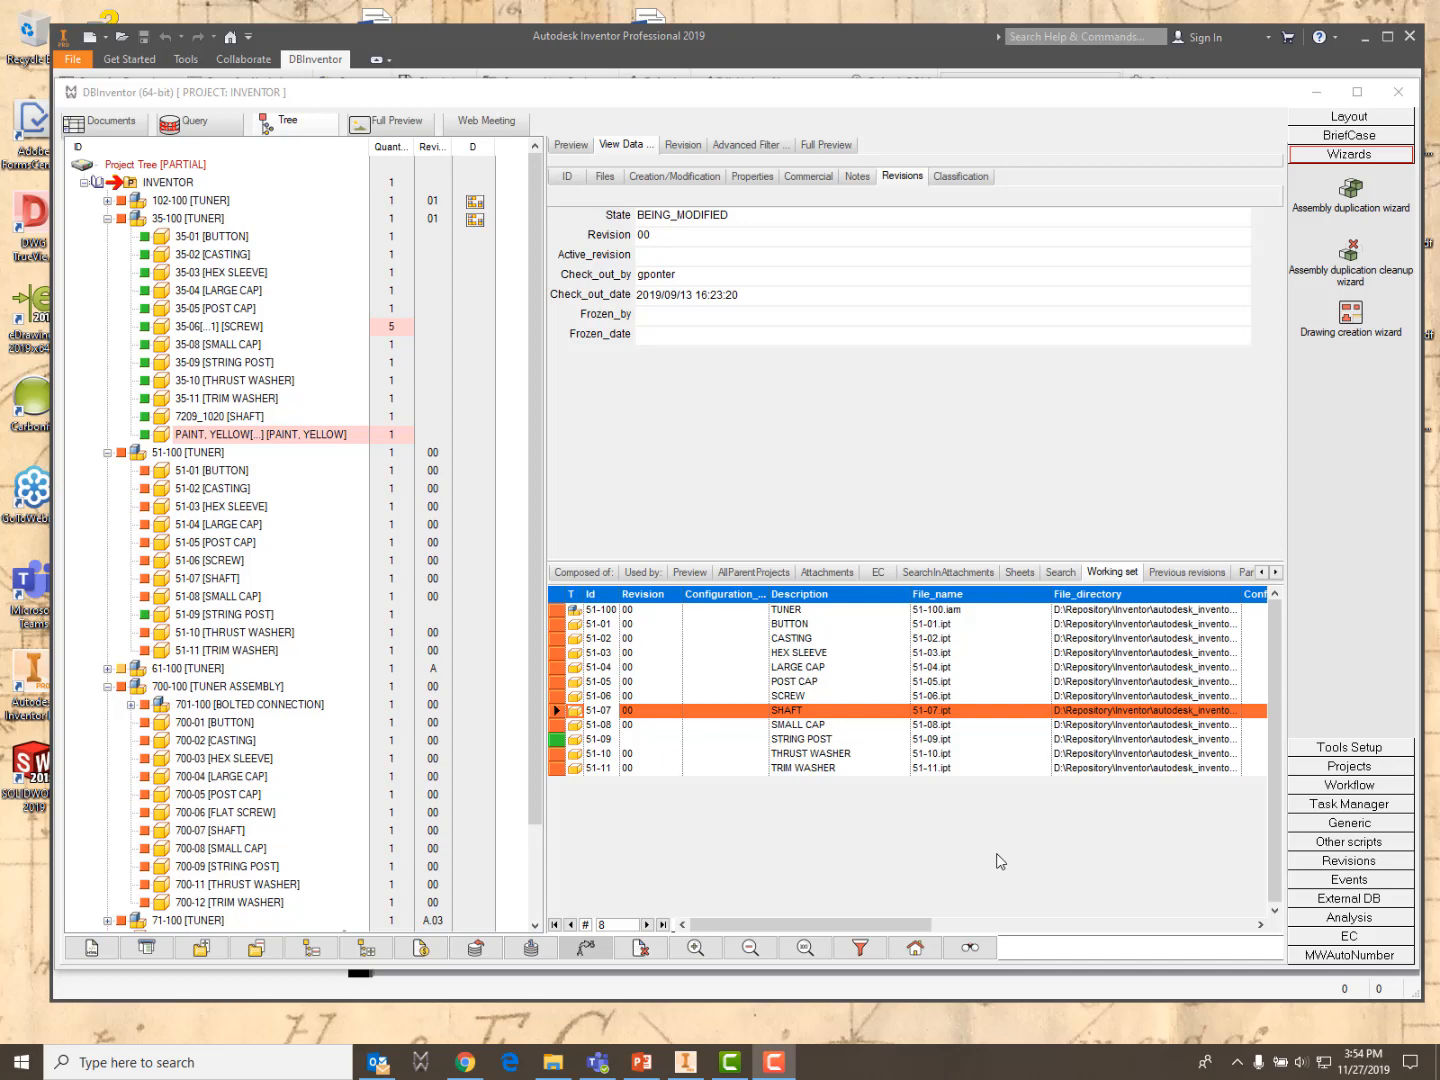
Copy the entire 51-100 working set grid into a new Excel workbook and widen its Check_out_date and Description columns
click(556, 600)
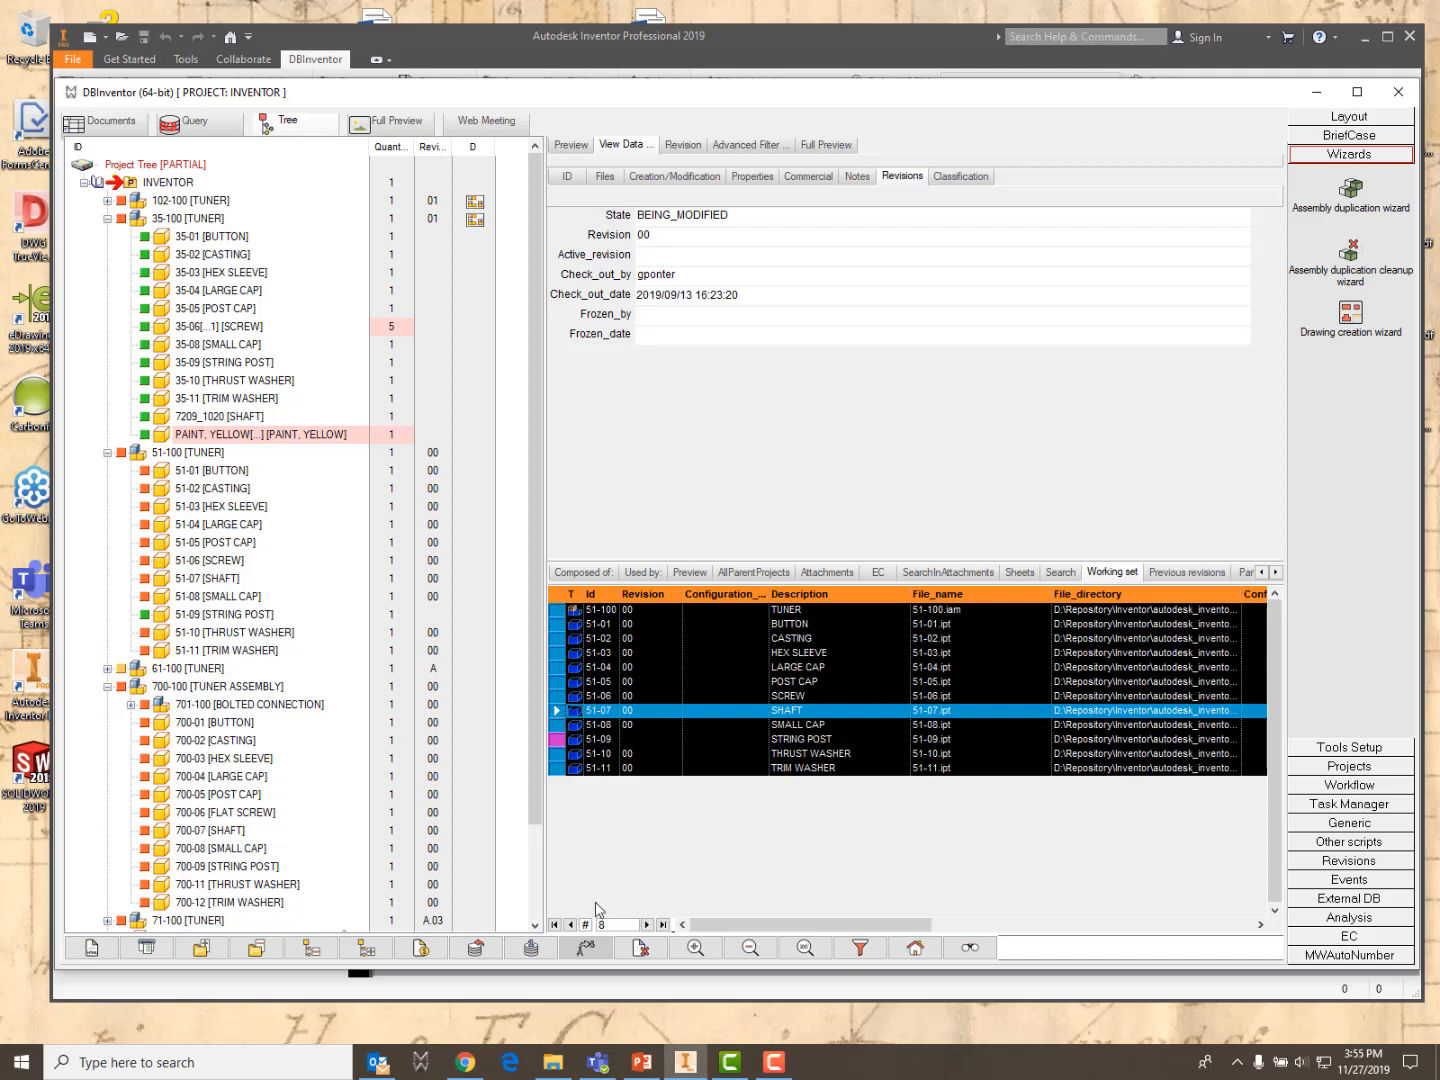
click(21, 1062)
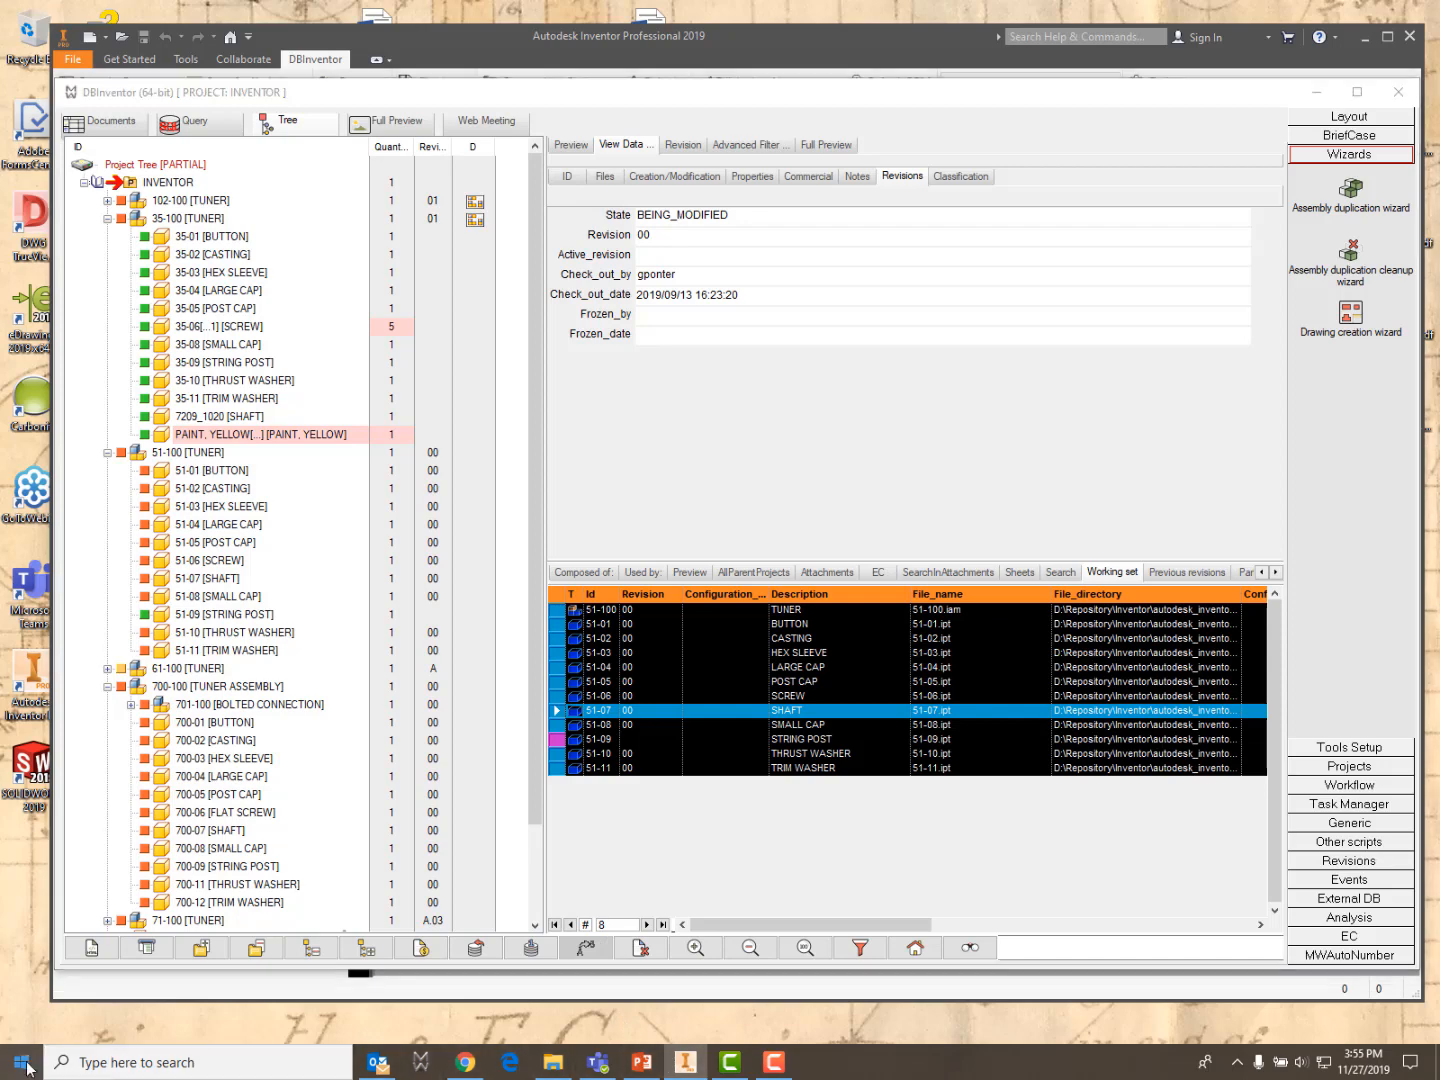
click(989, 636)
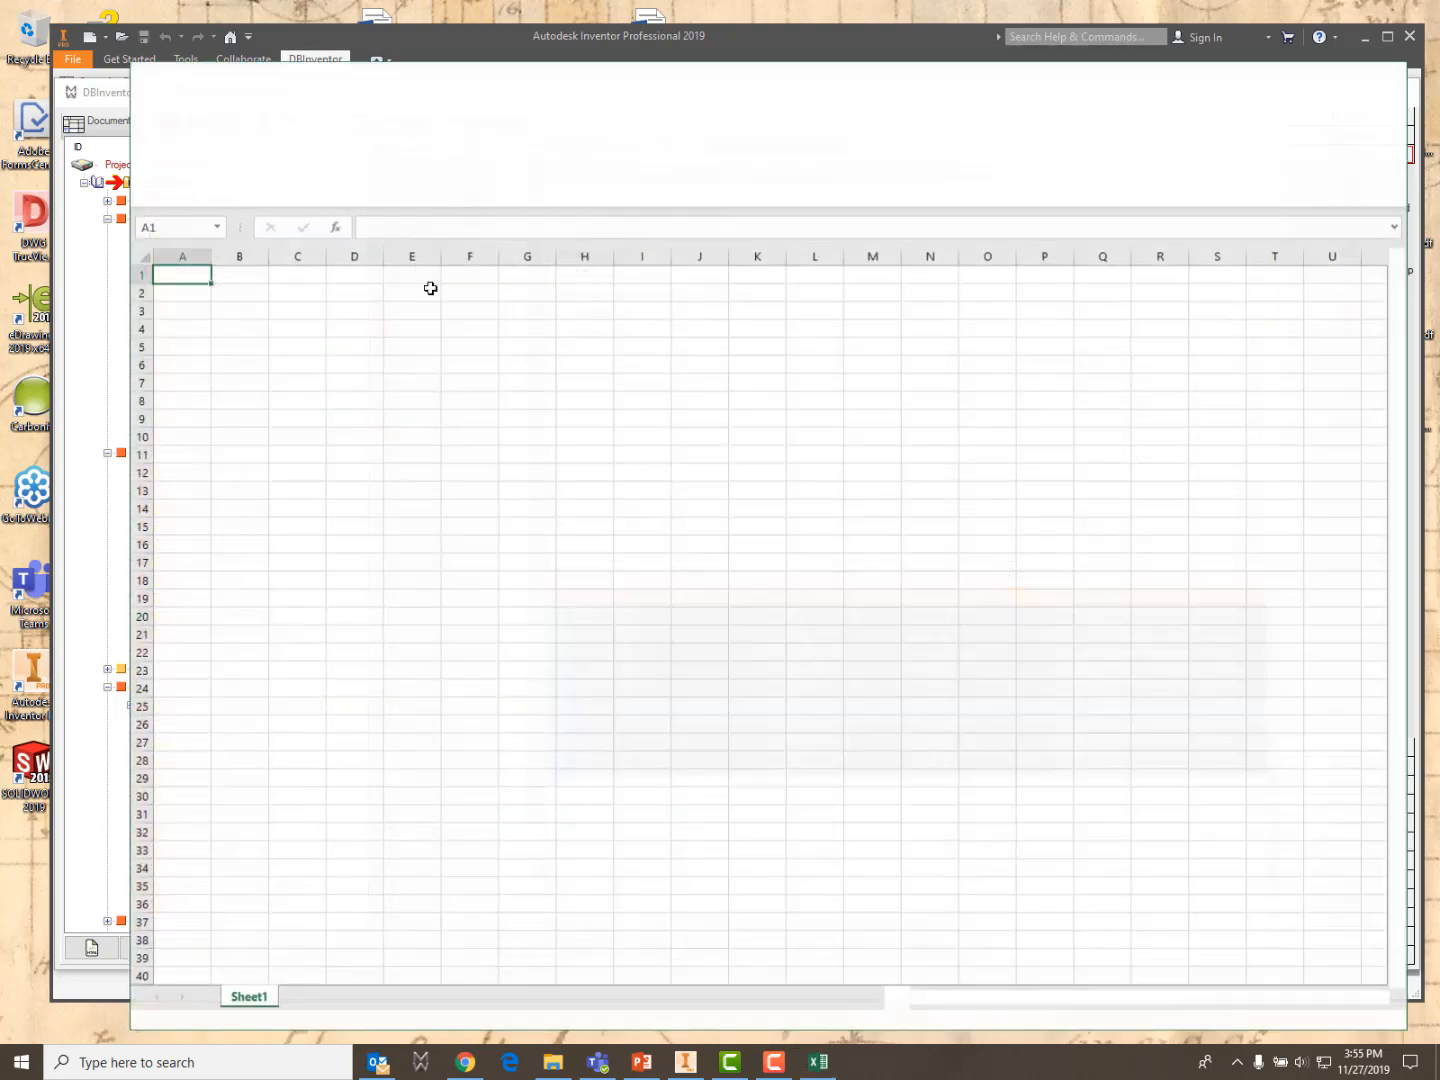
click(139, 255)
key(ctrl+v)
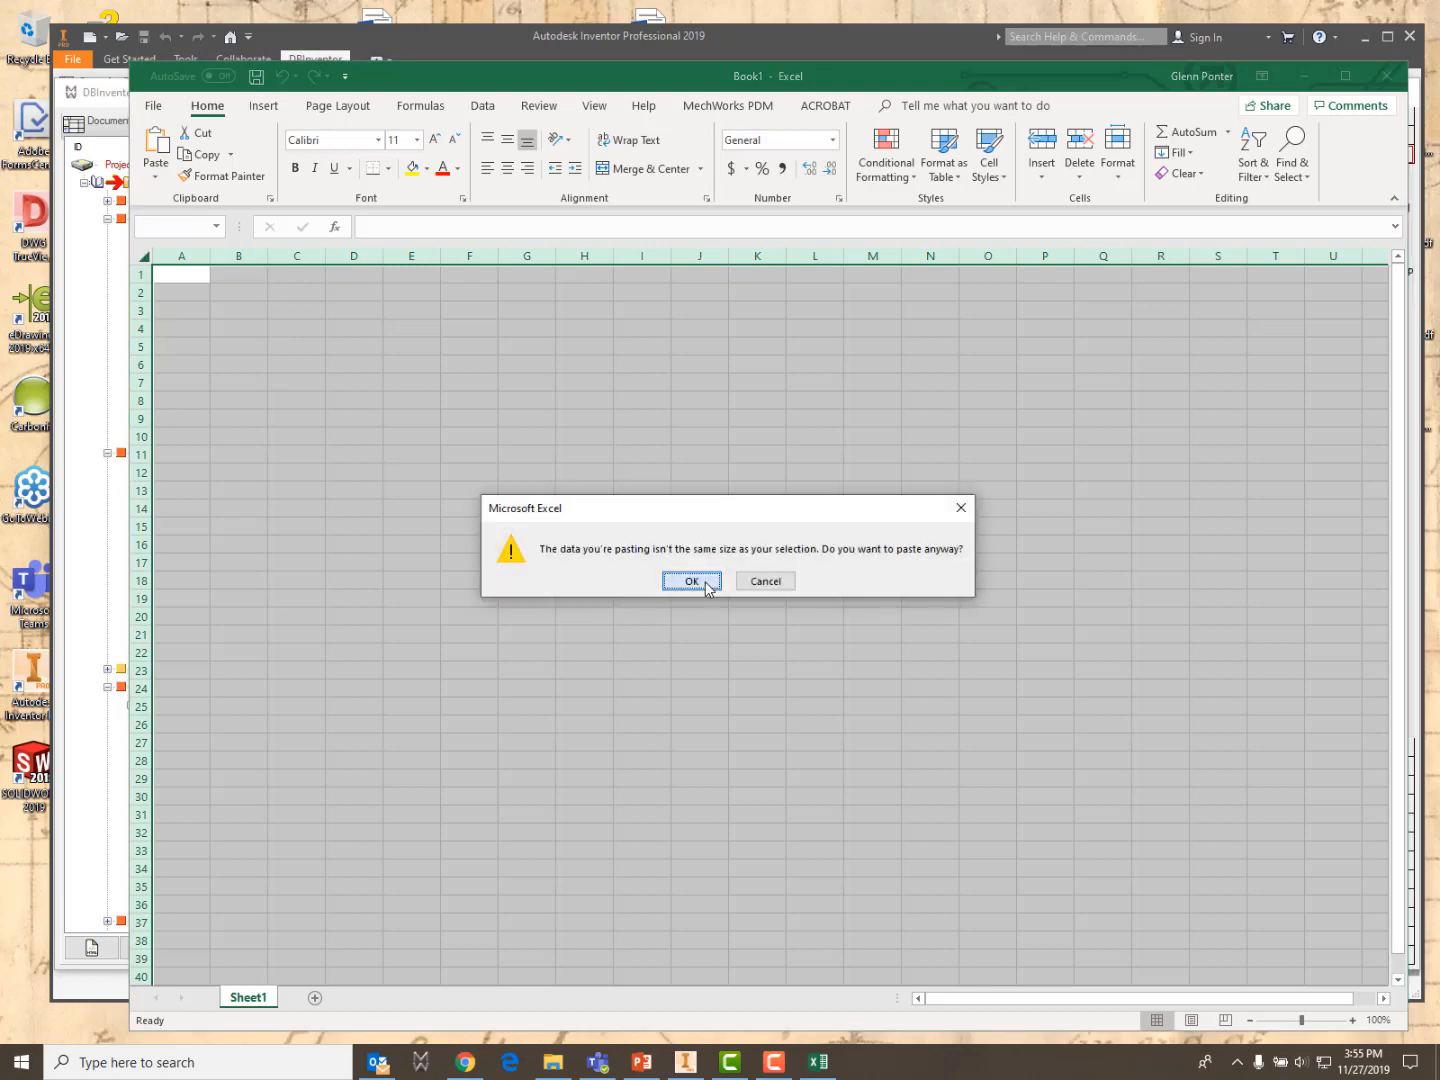
click(700, 581)
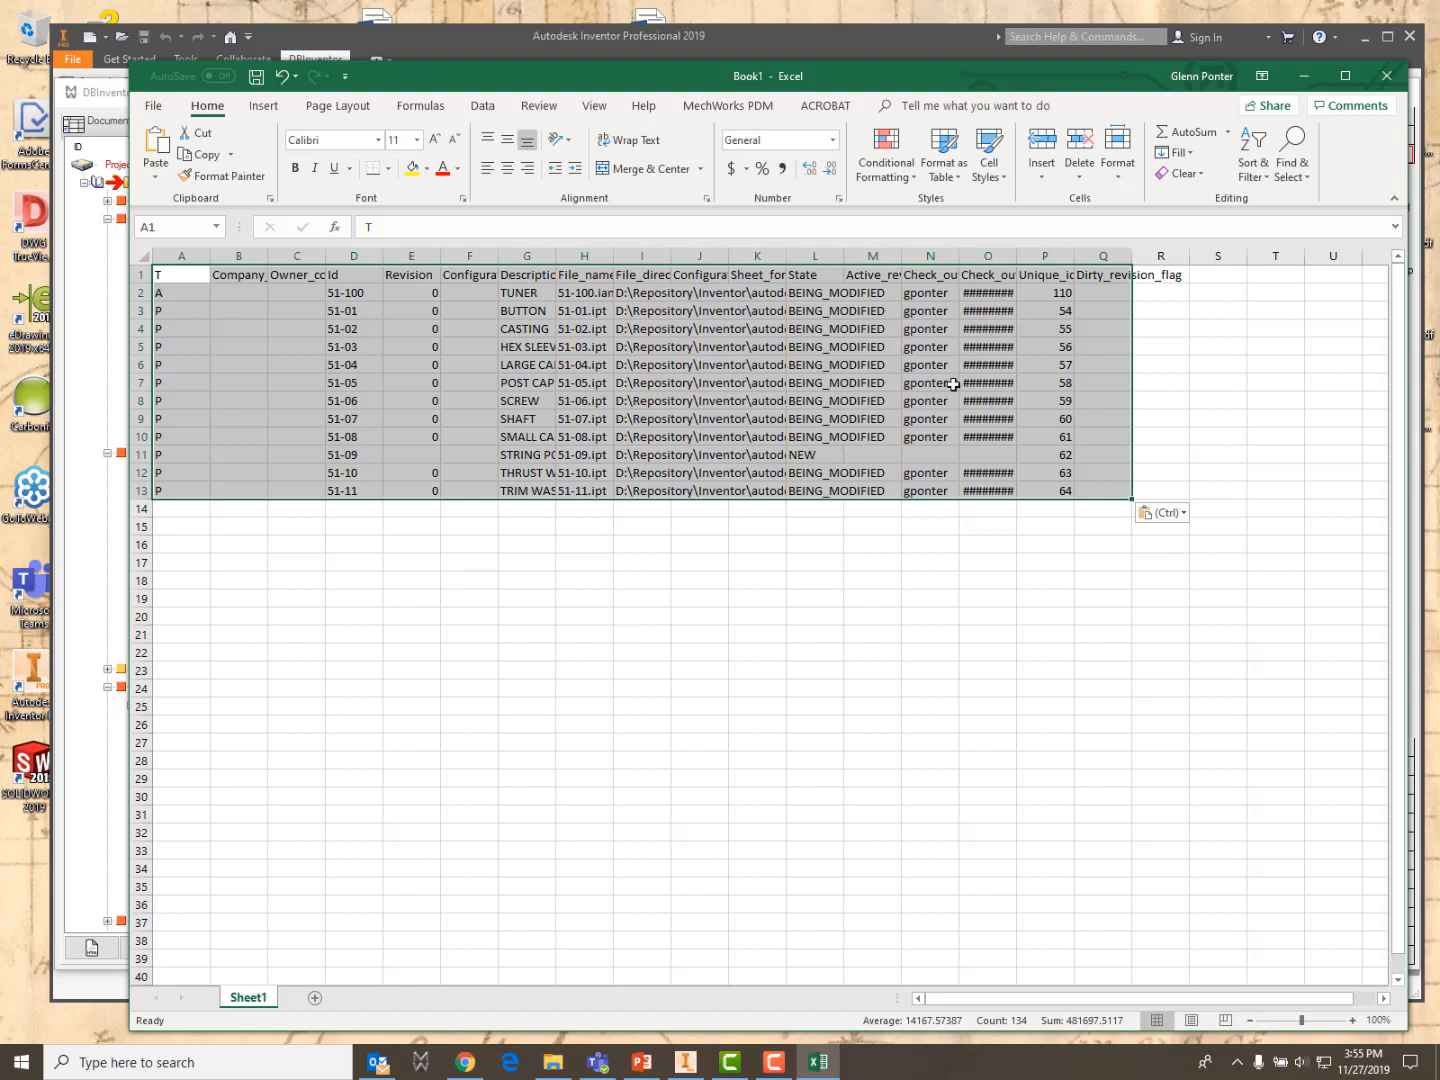
drag(1021, 258, 1075, 258)
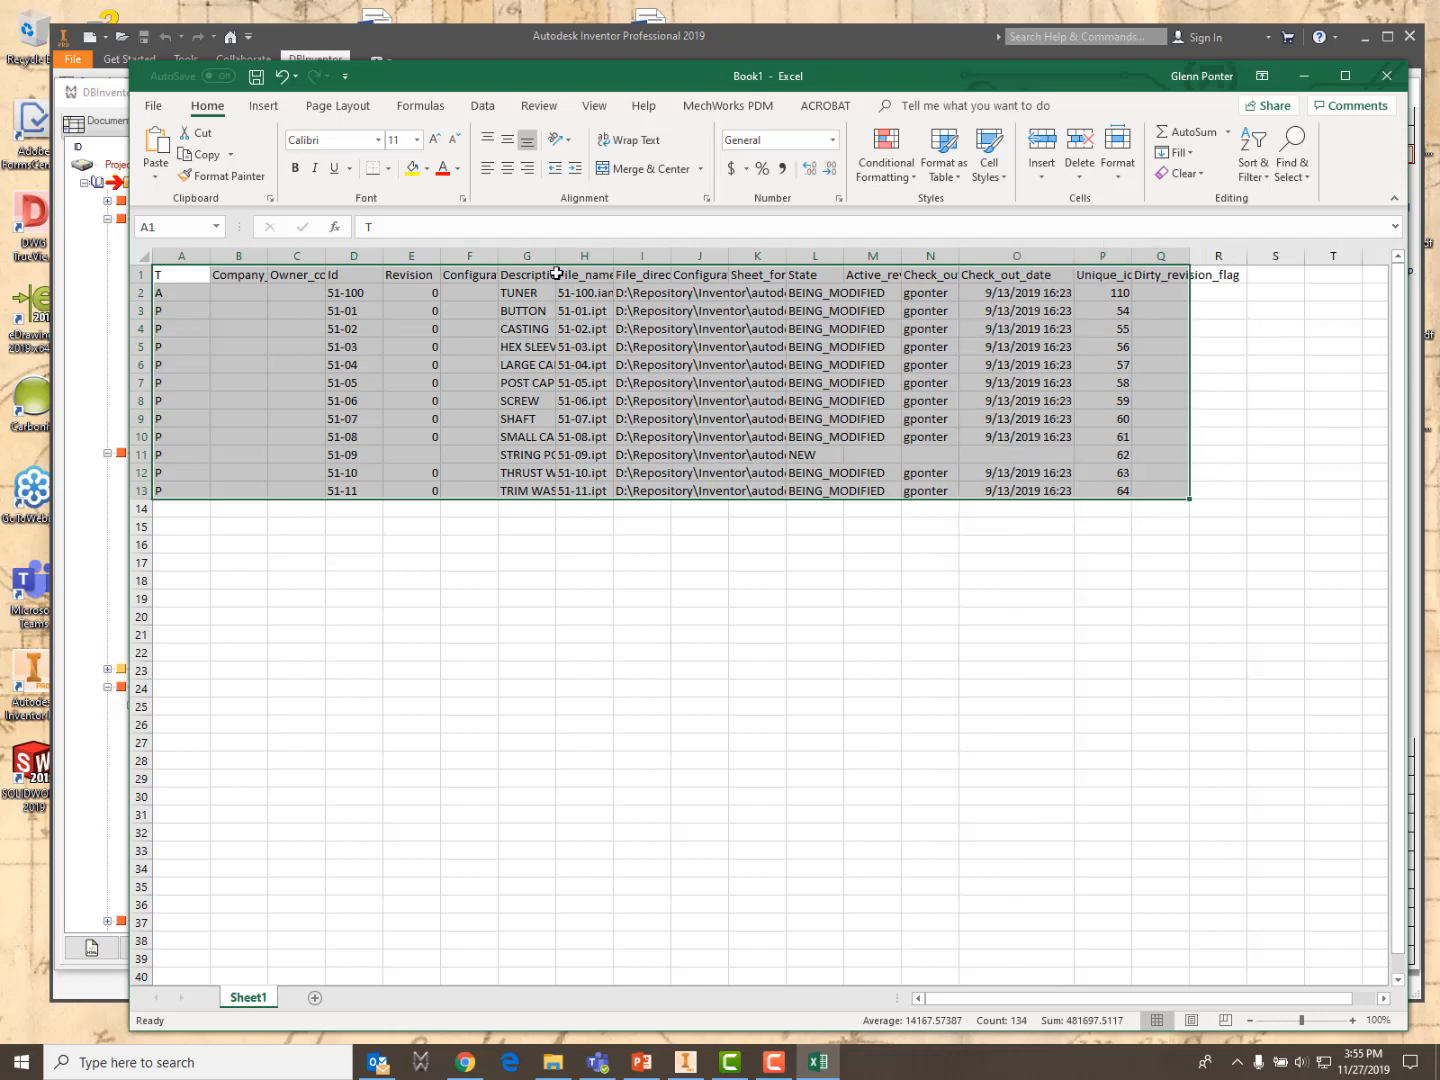
drag(556, 257, 704, 257)
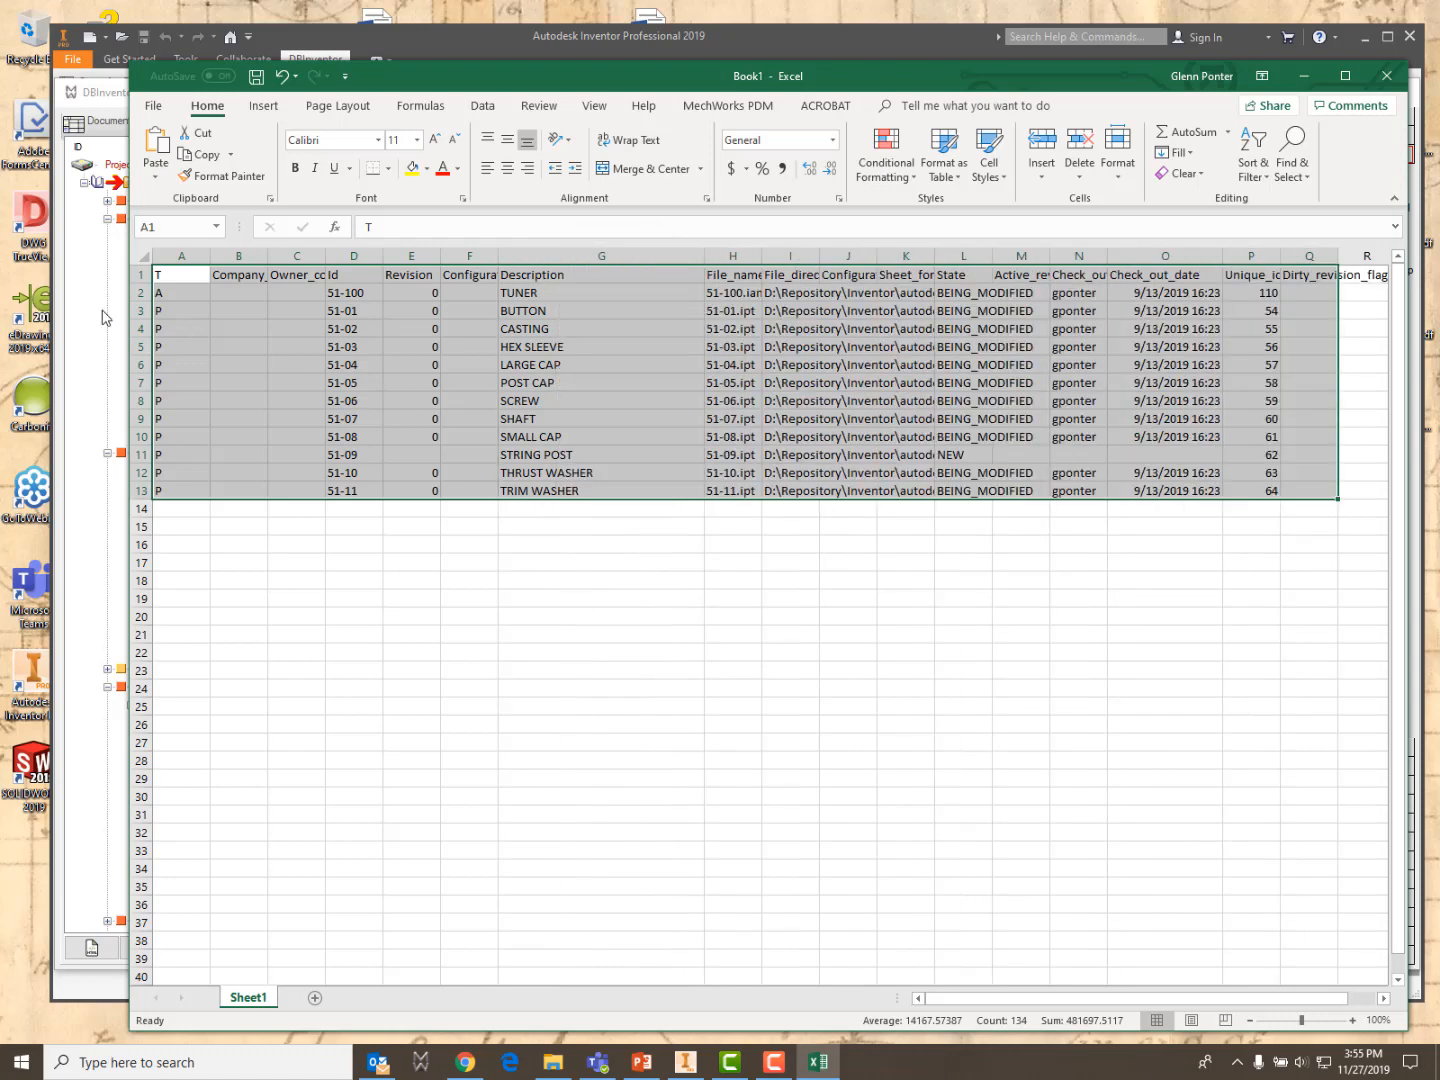
Apply the Accent4 cell style to the header row and close the Excel workbook without saving
click(139, 274)
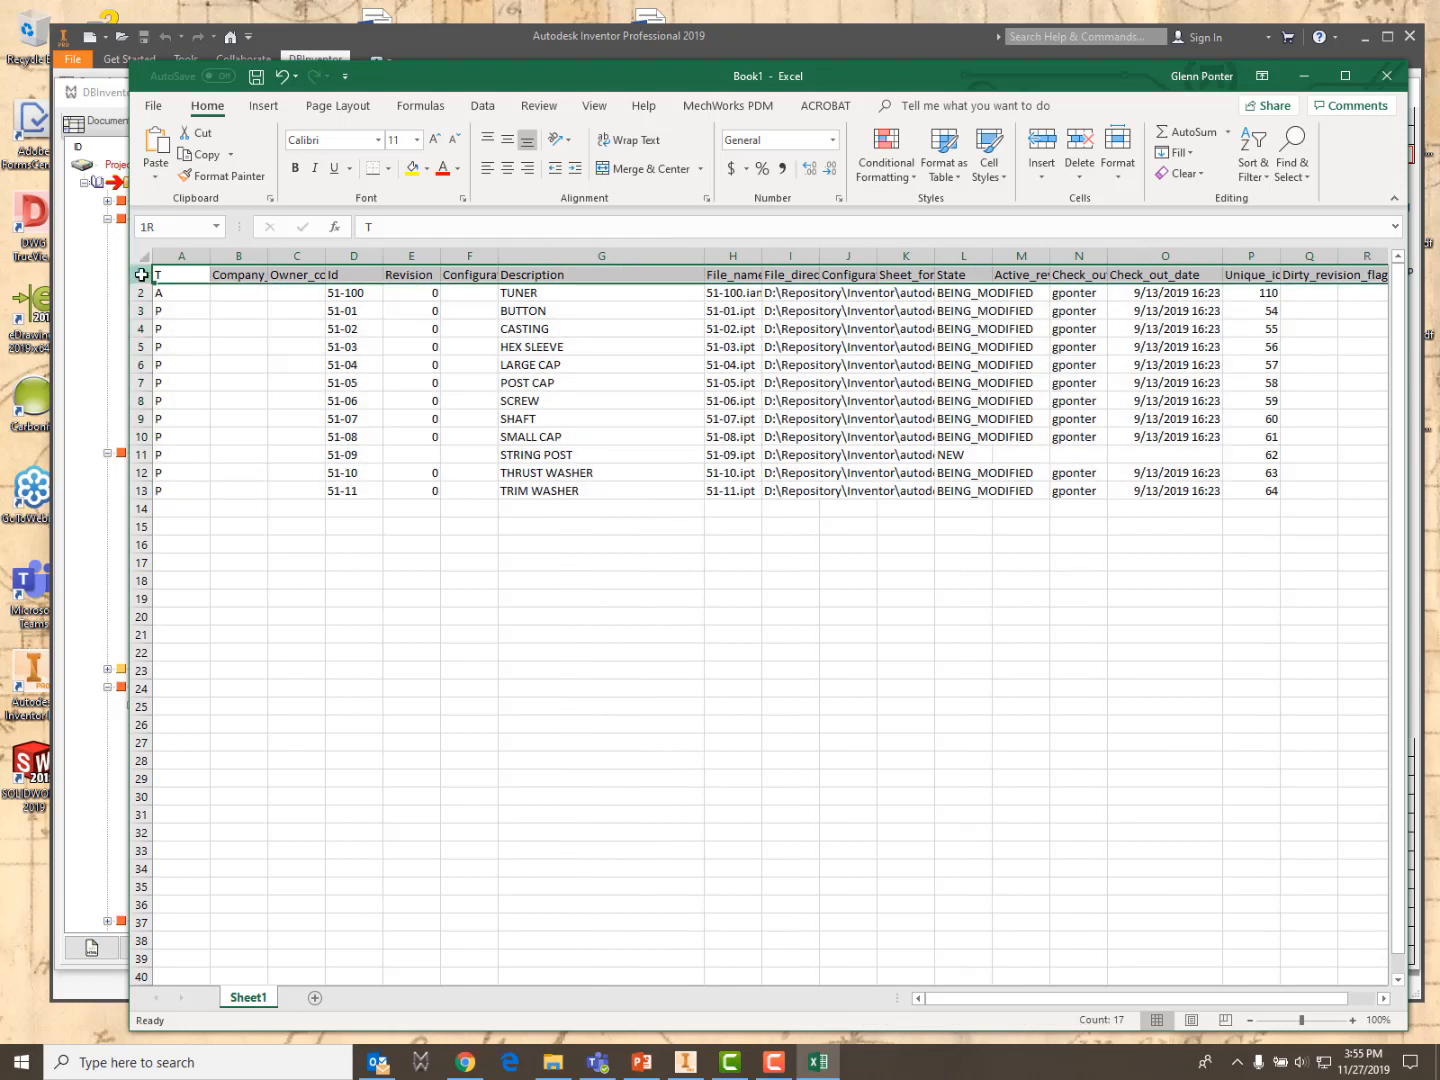
click(1004, 176)
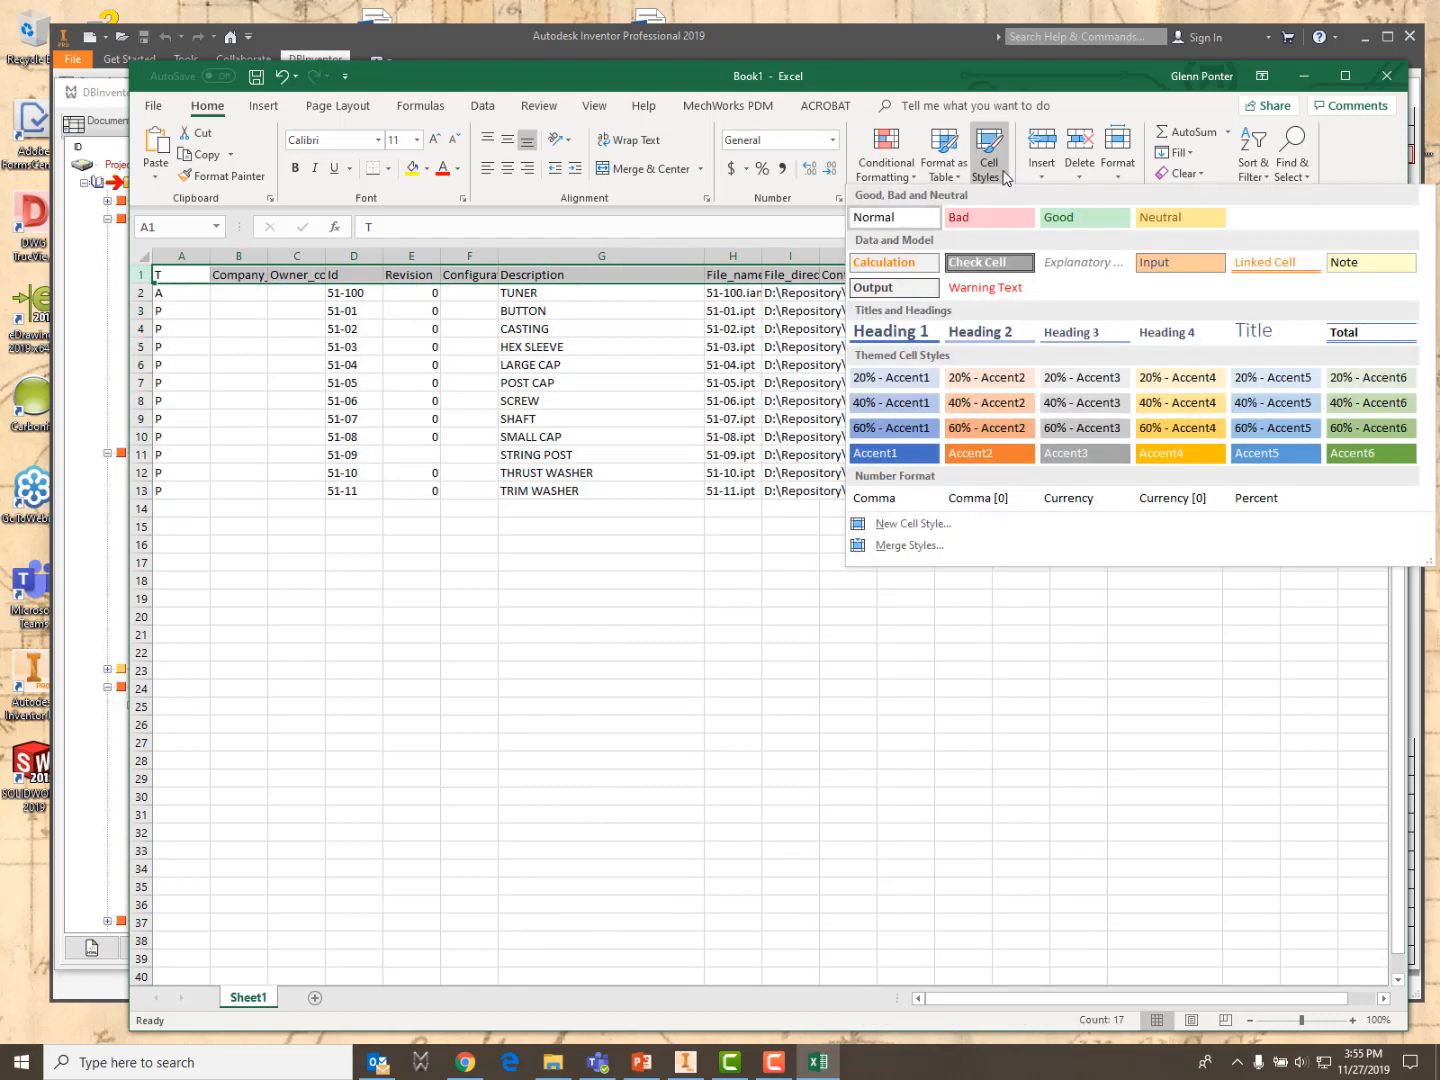
click(1155, 458)
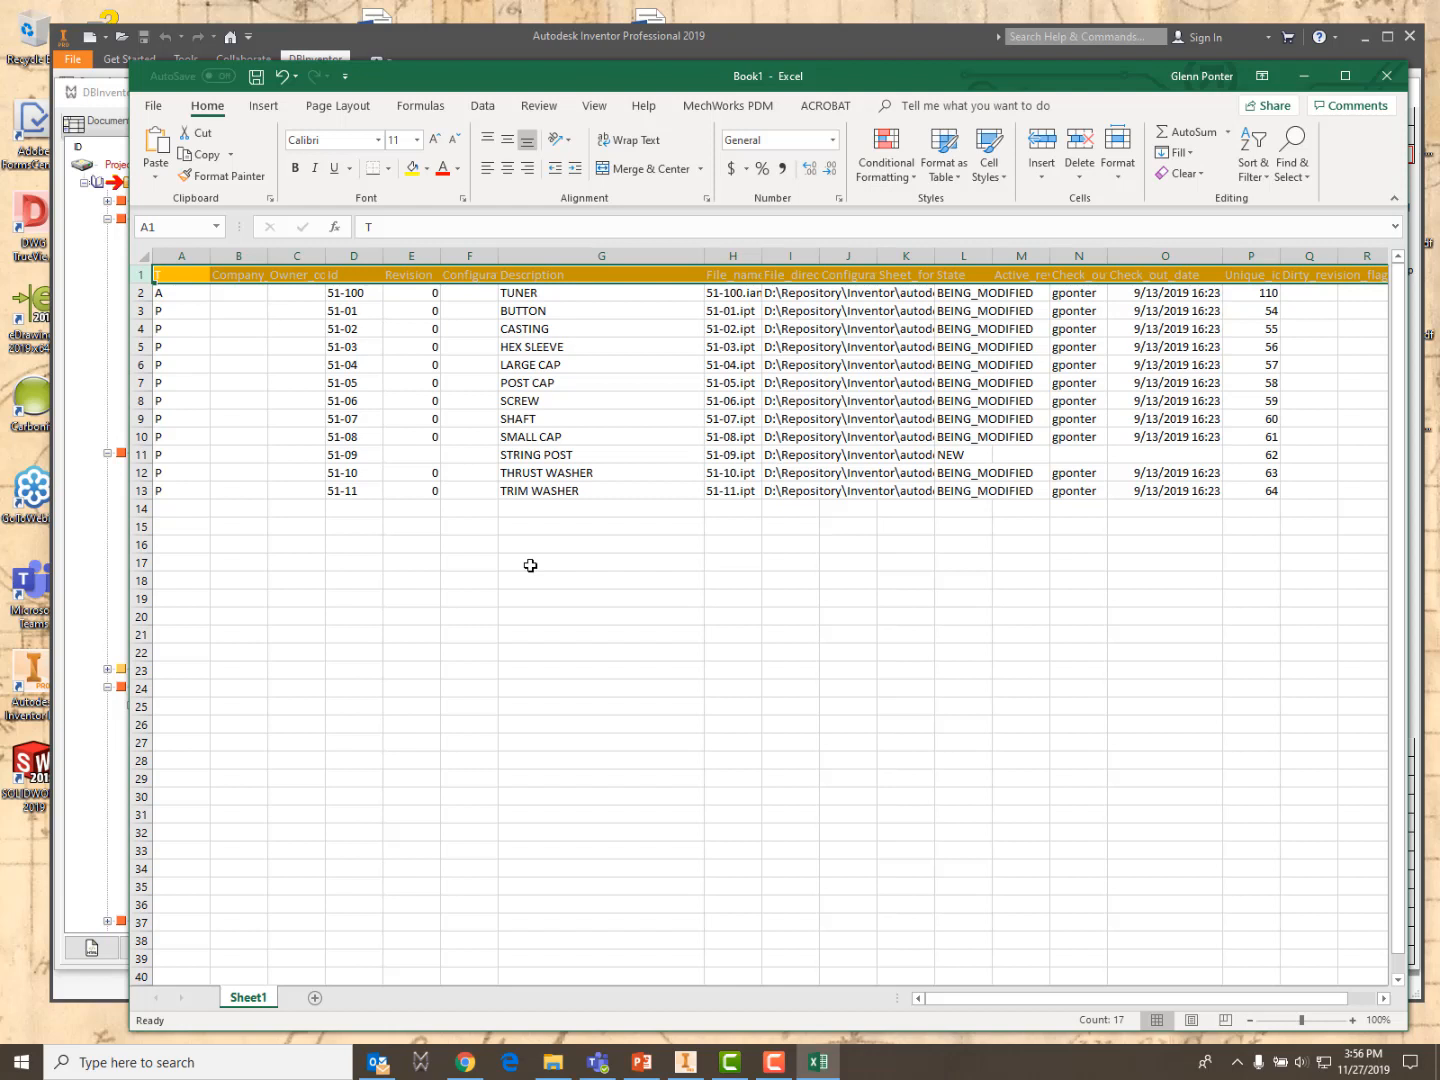
click(1386, 75)
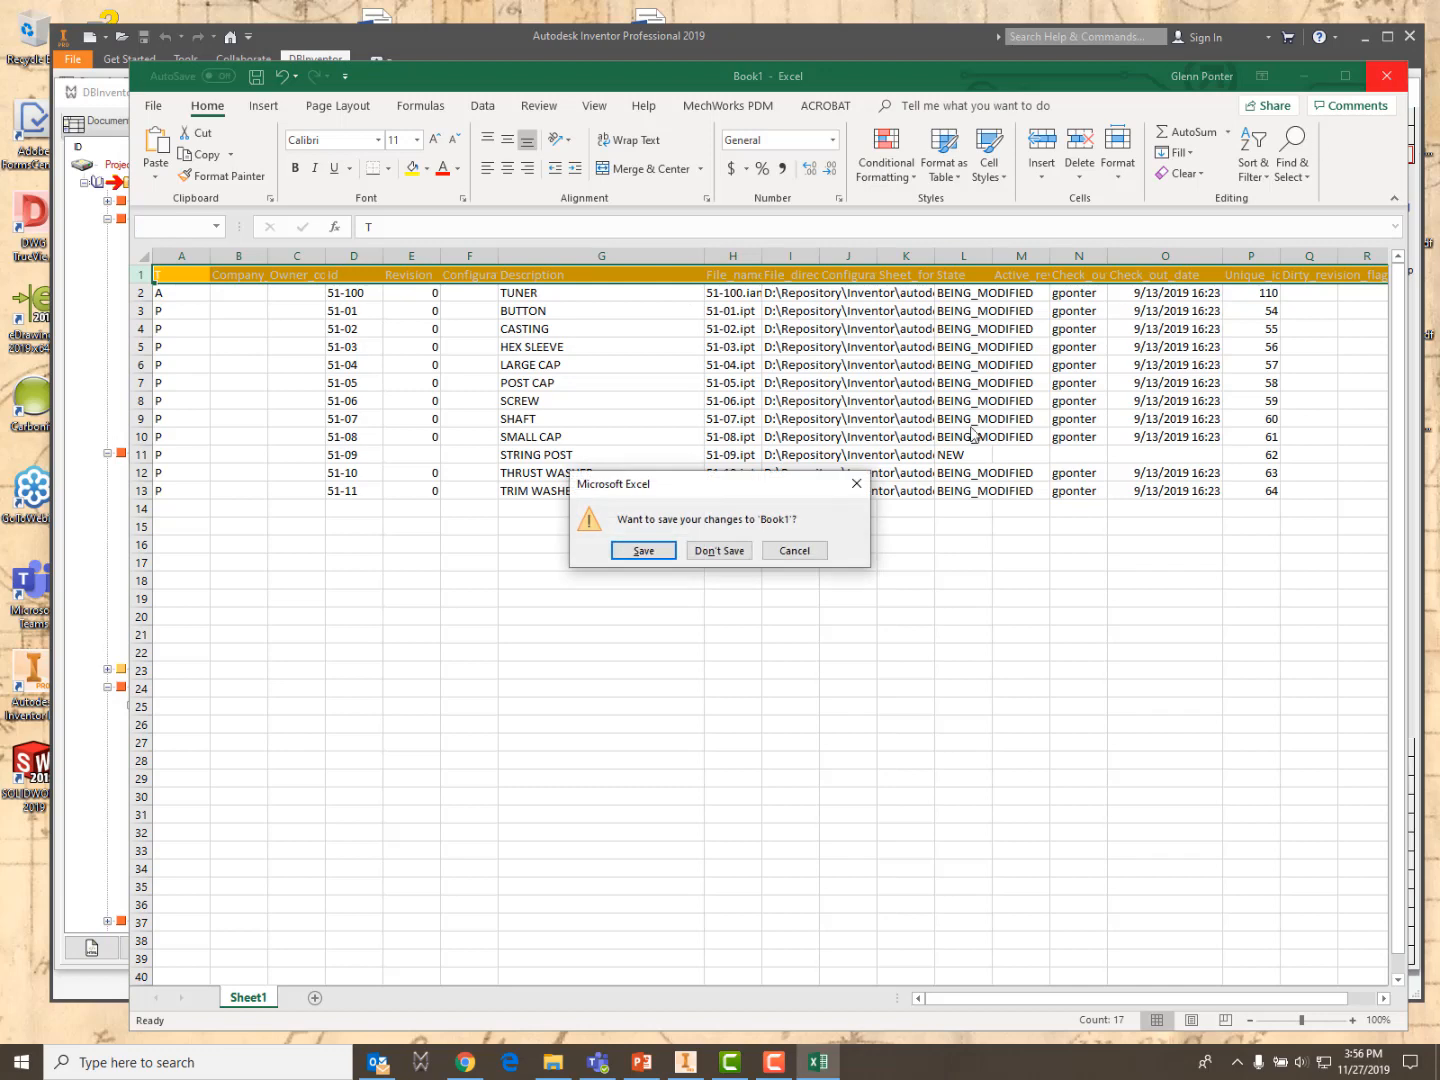
click(720, 551)
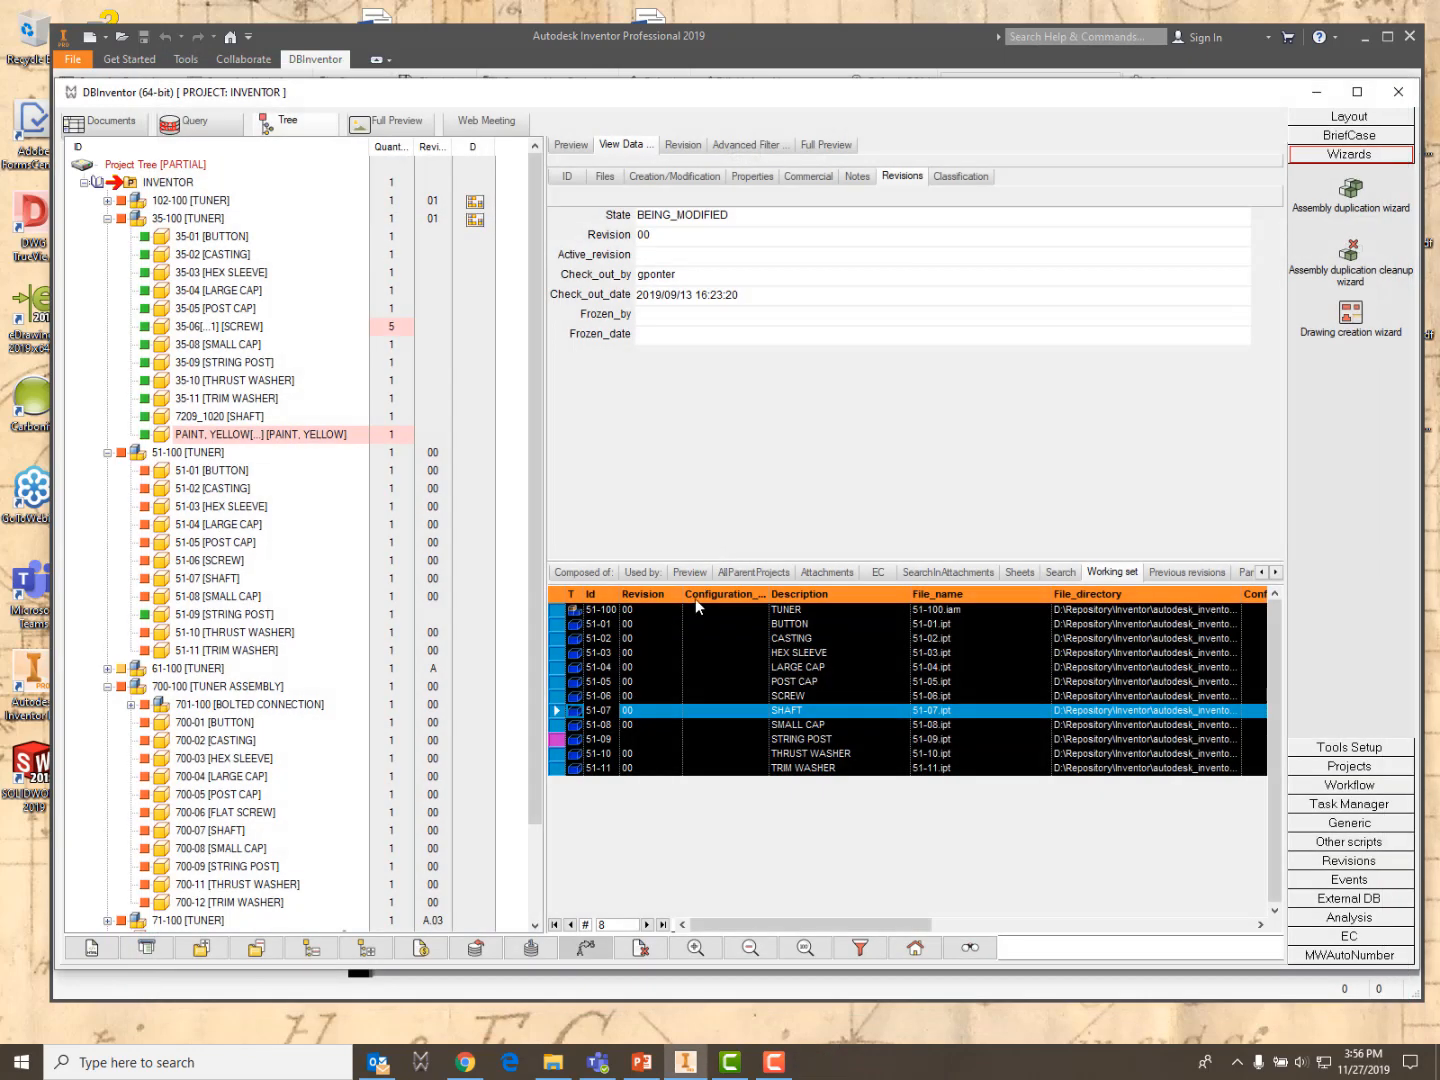